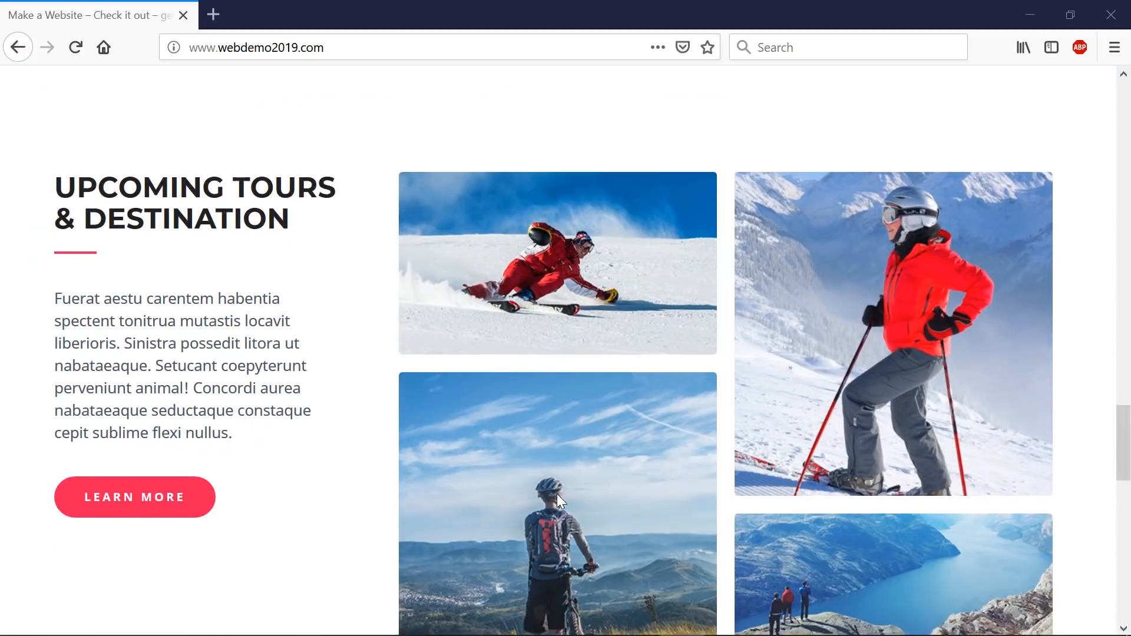
pyautogui.scroll(-5, 555, 491)
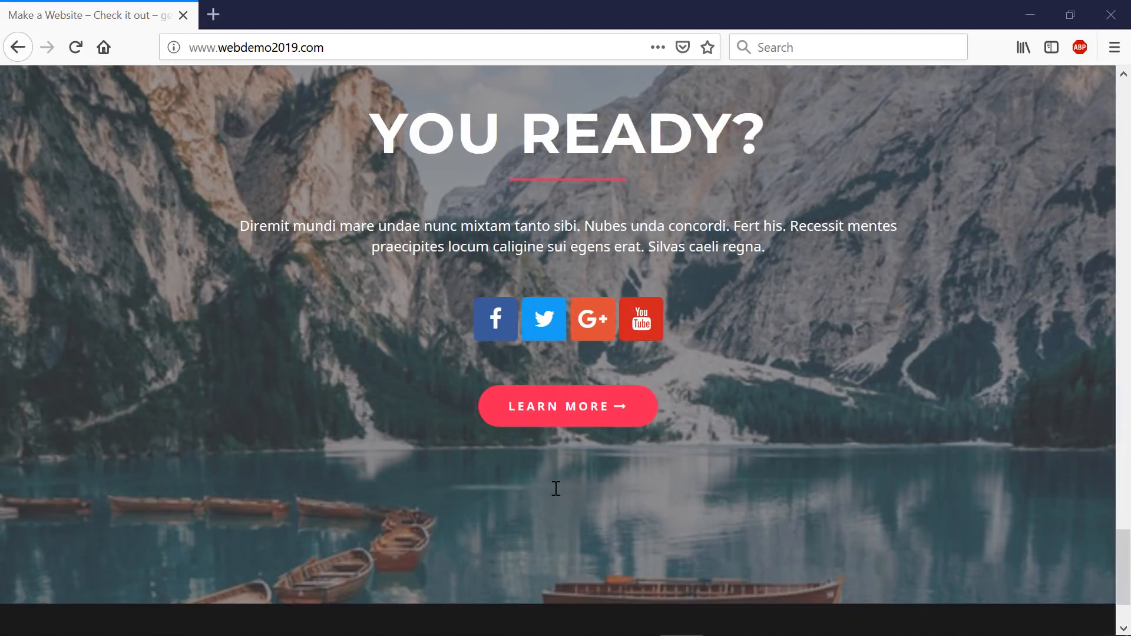
# - Scroll the homepage, then open Services > Consultancy and scroll through that page
pyautogui.scroll(20, 541, 471)
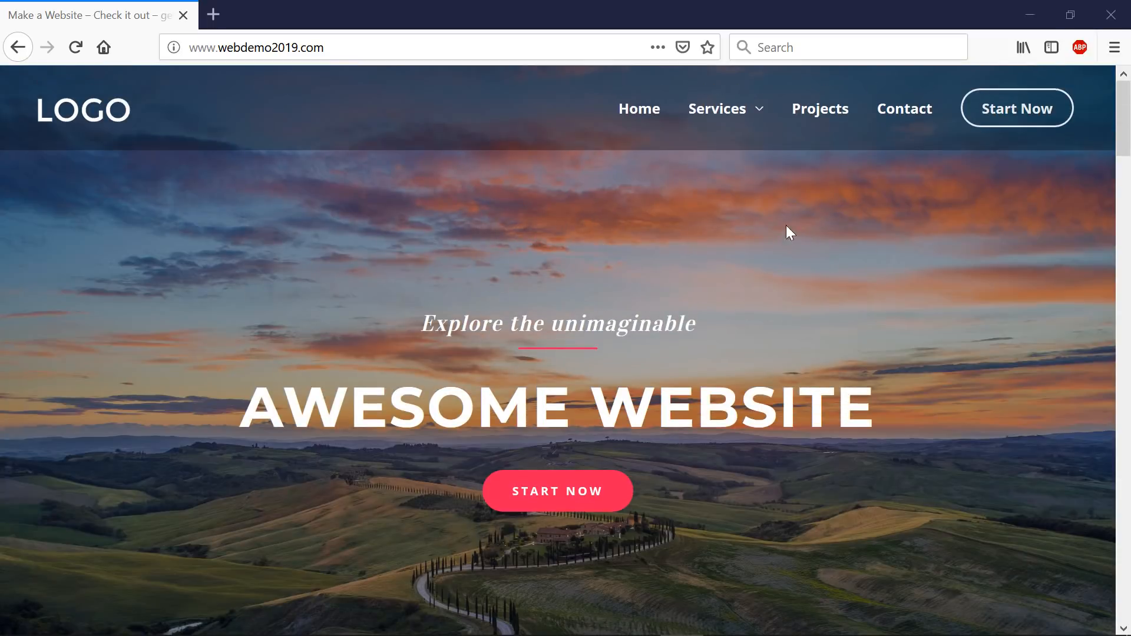
pyautogui.moveTo(749, 118)
pyautogui.click(735, 160)
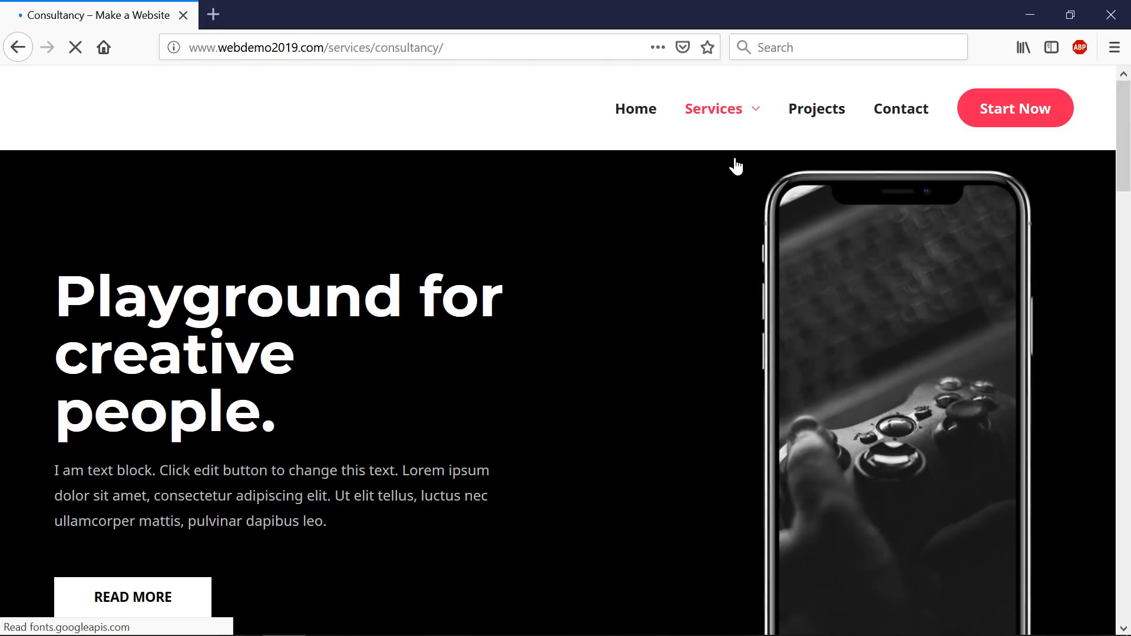
pyautogui.scroll(-10, 719, 218)
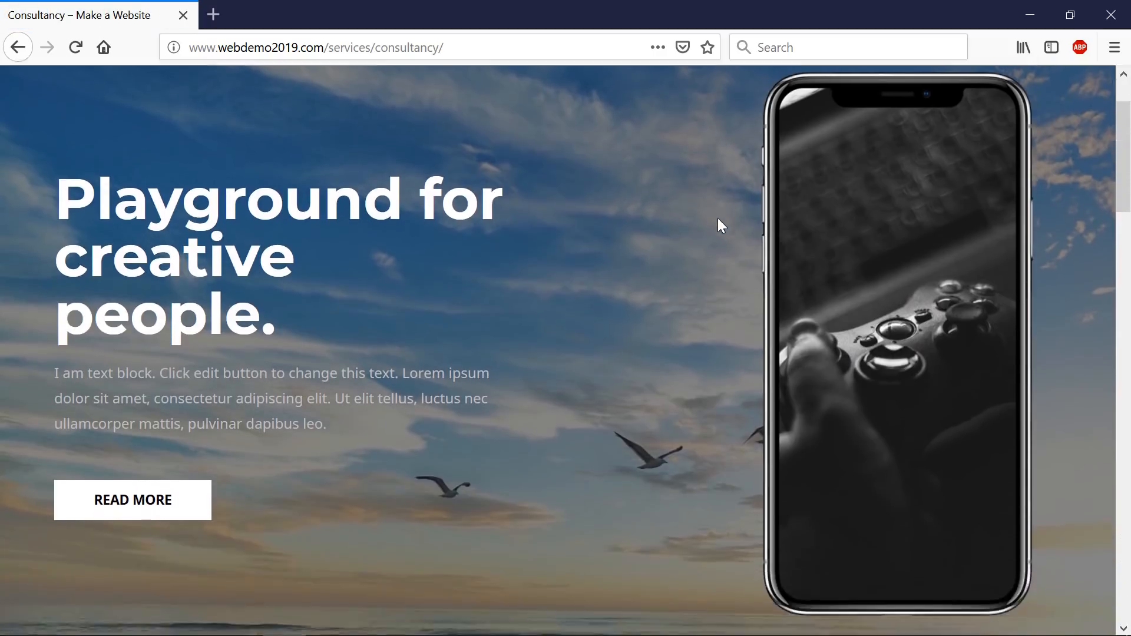
pyautogui.scroll(-12, 720, 226)
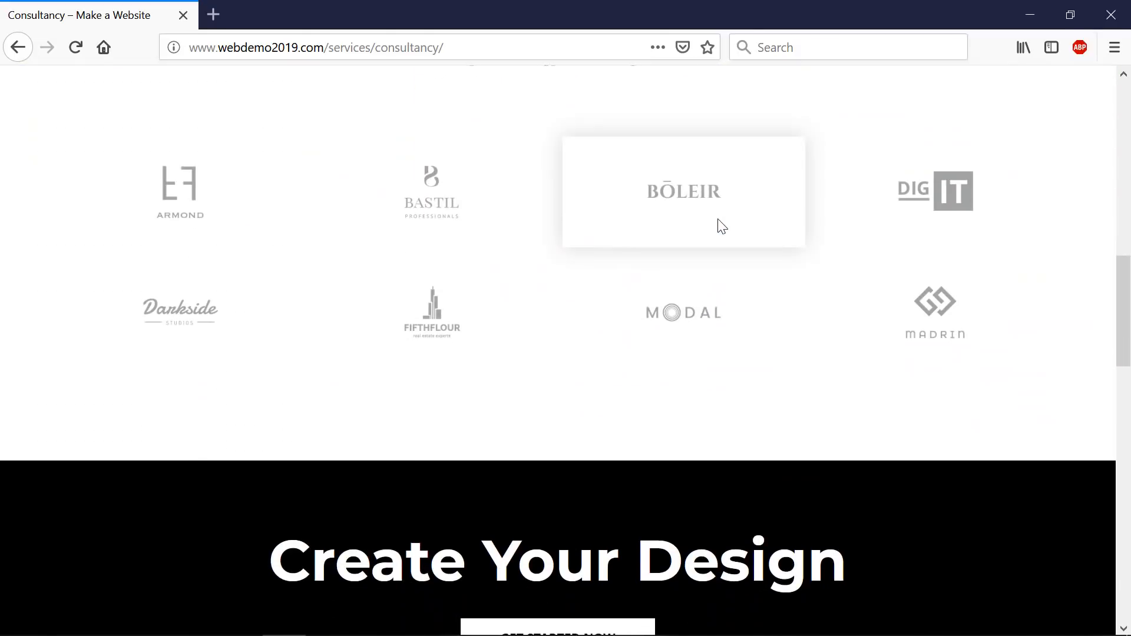
pyautogui.scroll(-9, 719, 226)
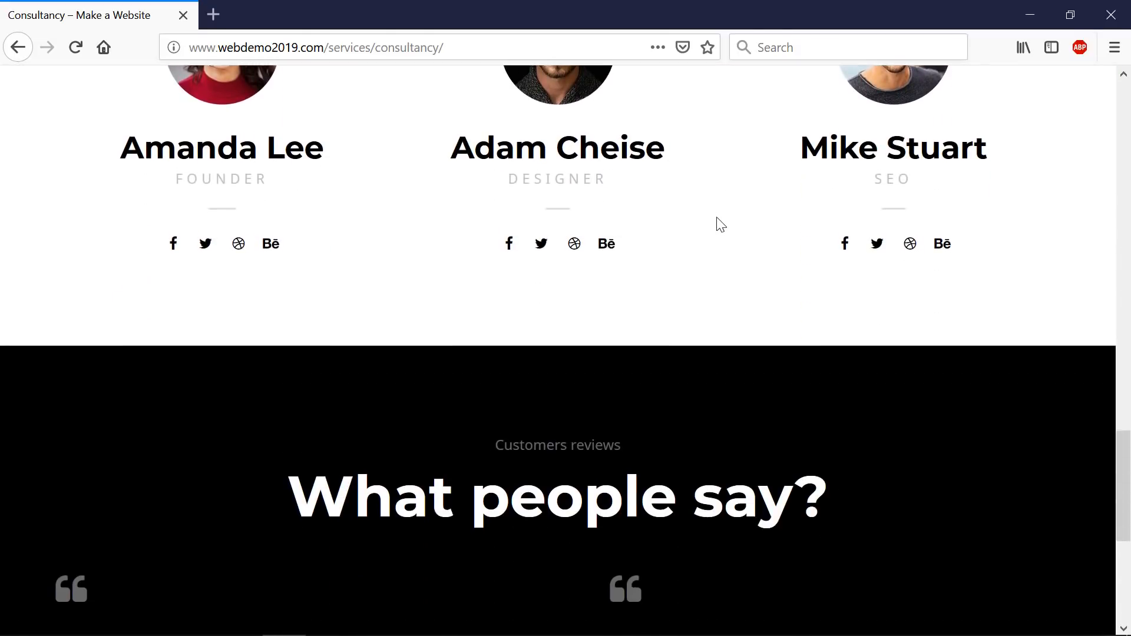
pyautogui.scroll(7, 715, 214)
pyautogui.scroll(20, 714, 218)
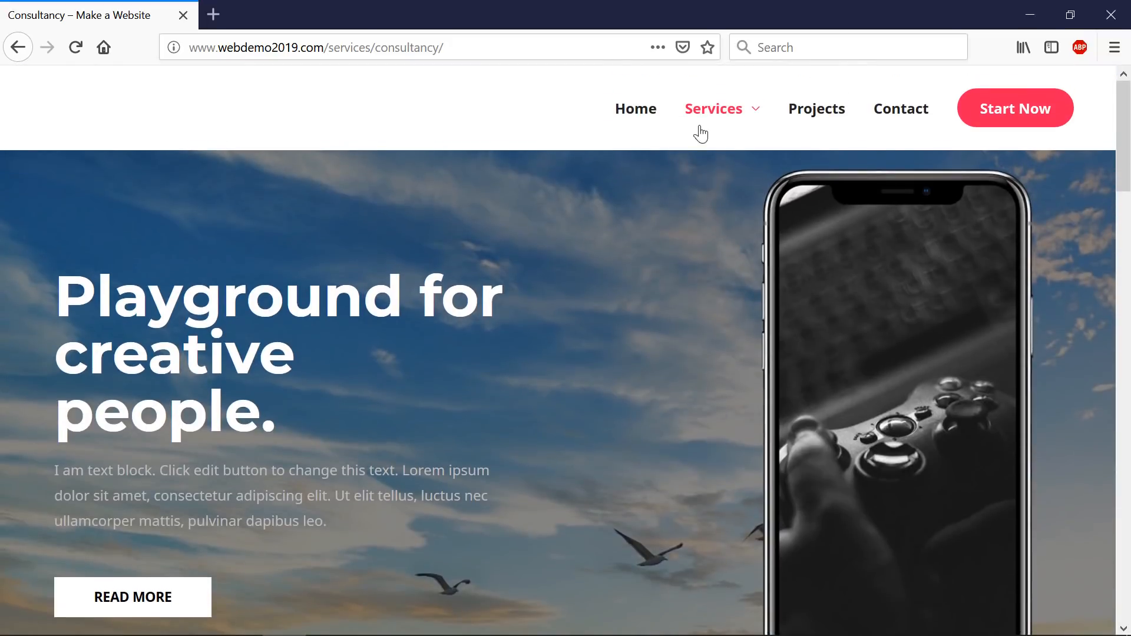
# - Visit Services > Product Management, then the Contact page, scrolling down it
pyautogui.moveTo(699, 135)
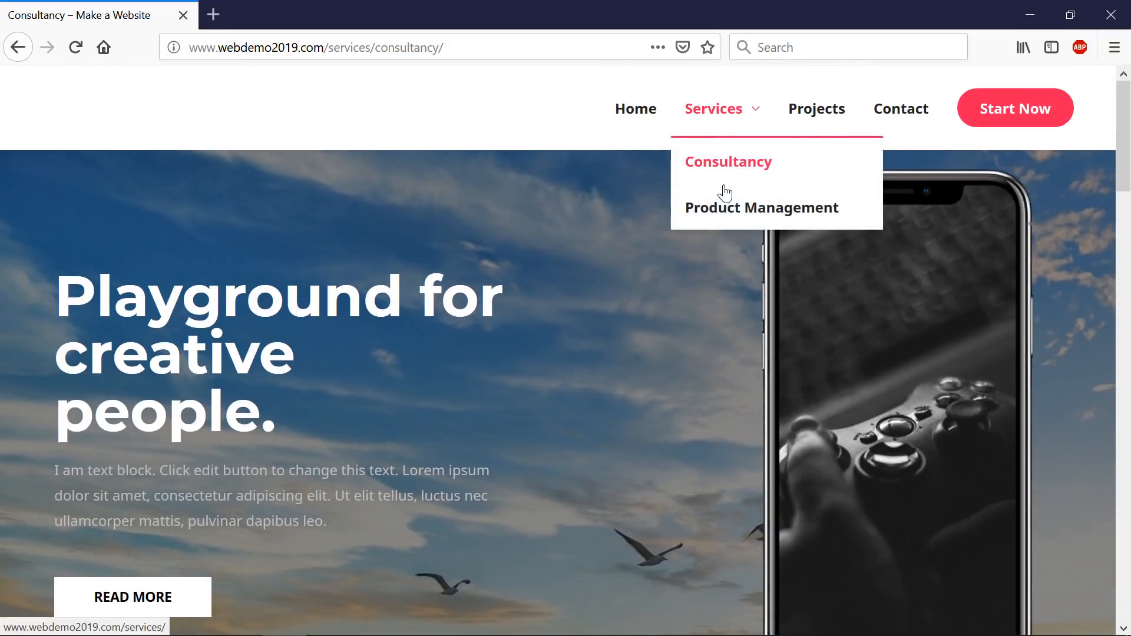
pyautogui.click(724, 206)
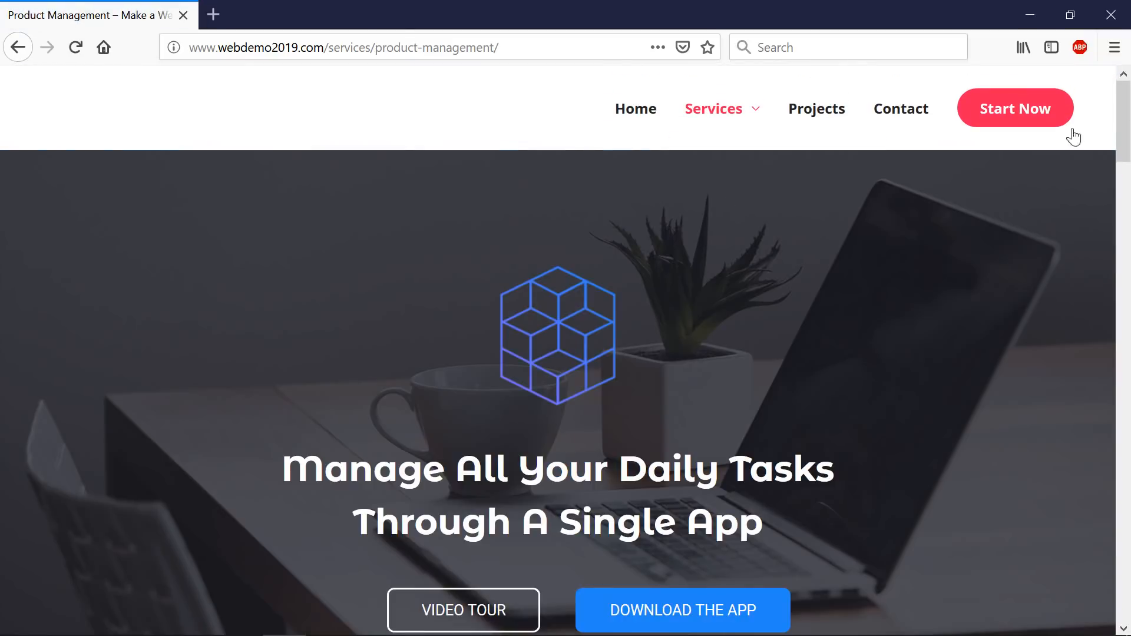
pyautogui.moveTo(1120, 127)
pyautogui.mouseDown()
pyautogui.moveTo(1127, 527)
pyautogui.moveTo(1126, 126)
pyautogui.mouseUp()
pyautogui.click(917, 106)
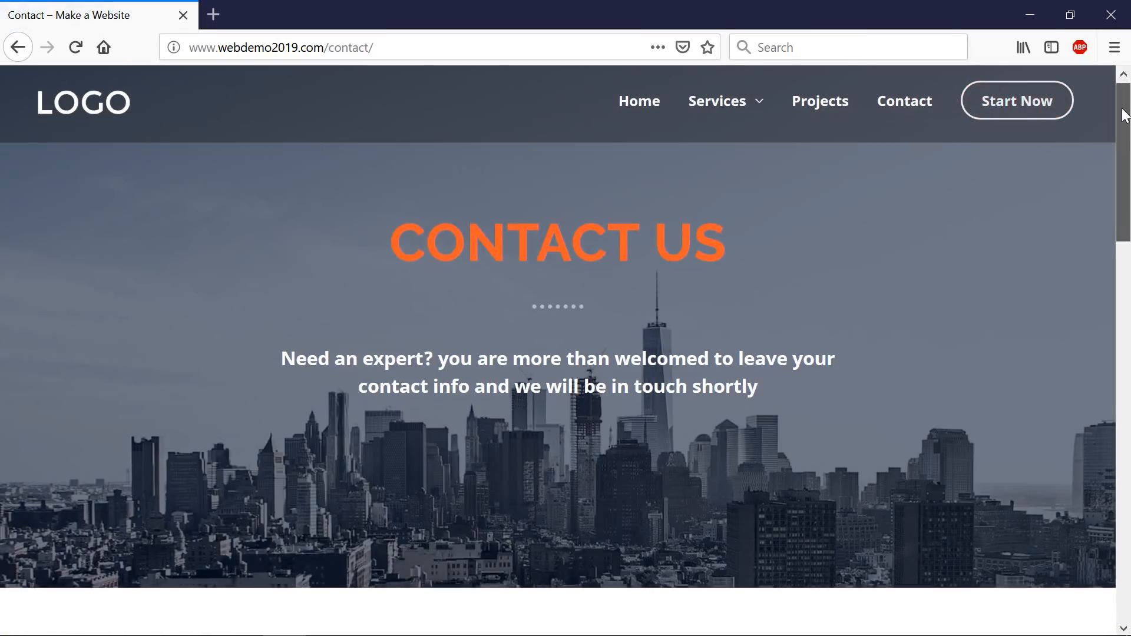
pyautogui.moveTo(1123, 114); pyautogui.dragTo(1123, 399)
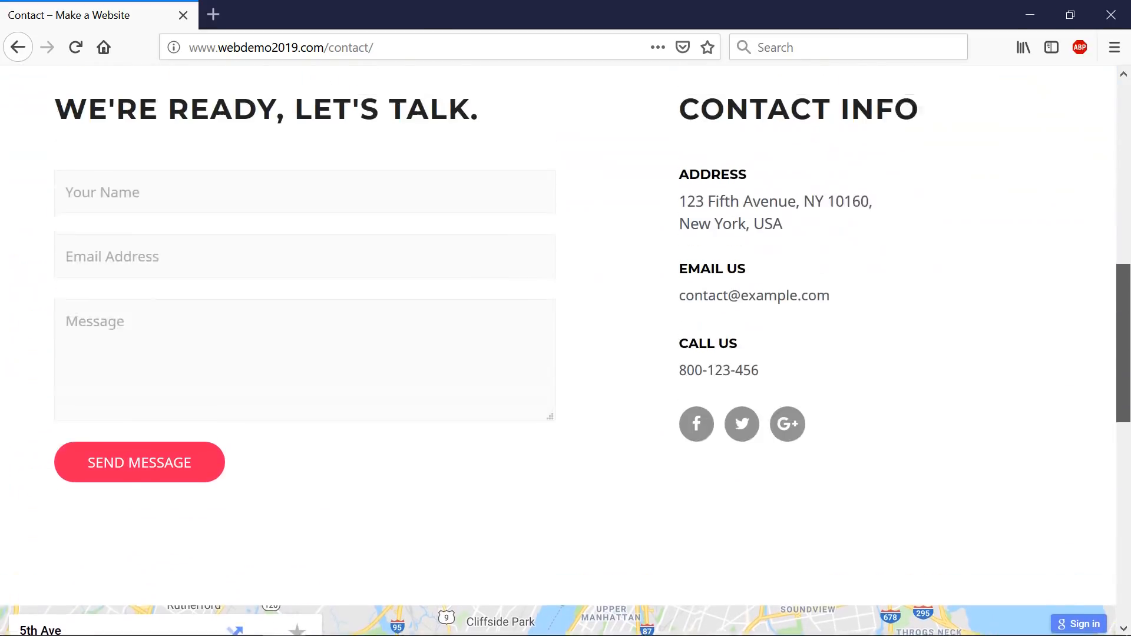
pyautogui.moveTo(1123, 282); pyautogui.dragTo(1122, 97)
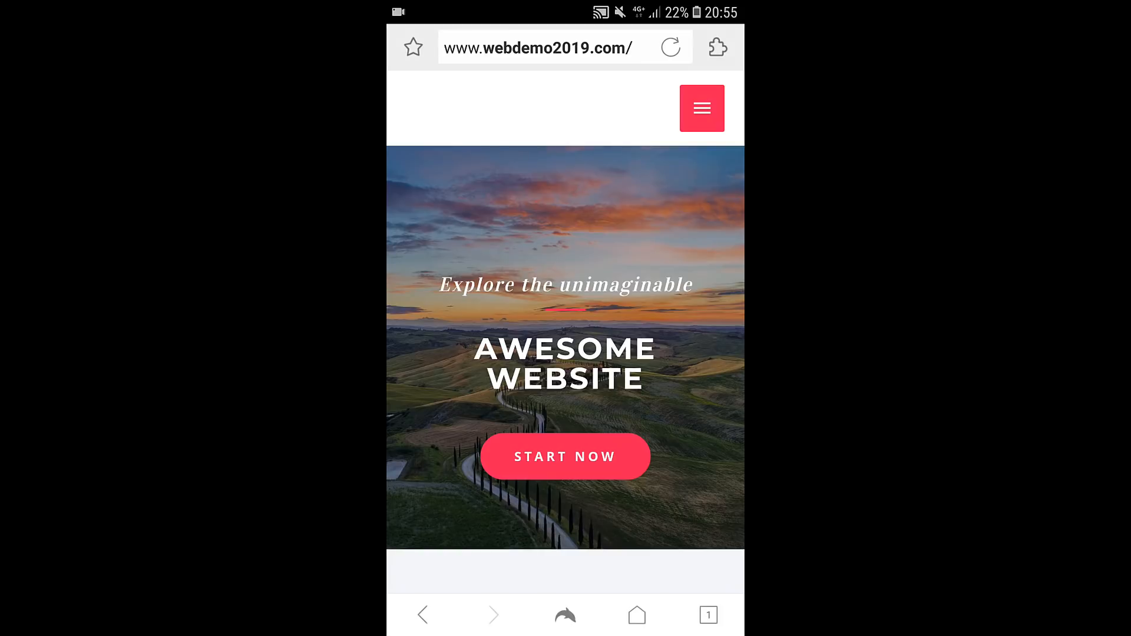
pyautogui.scroll(-8, 565, 318)
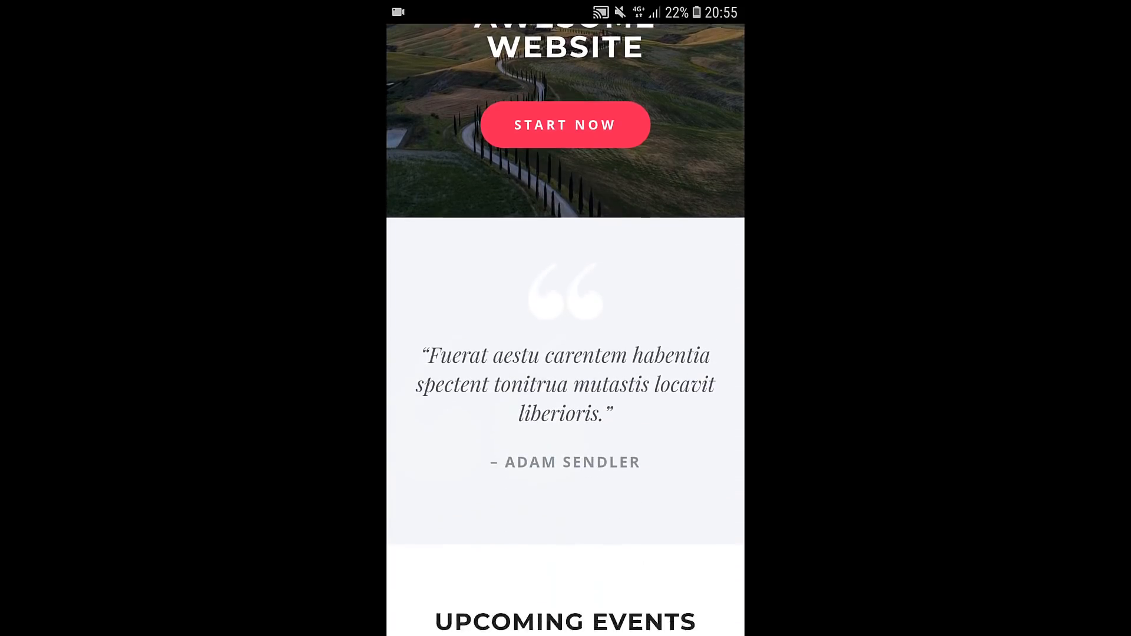
pyautogui.scroll(-4, 565, 318)
pyautogui.scroll(10, 565, 318)
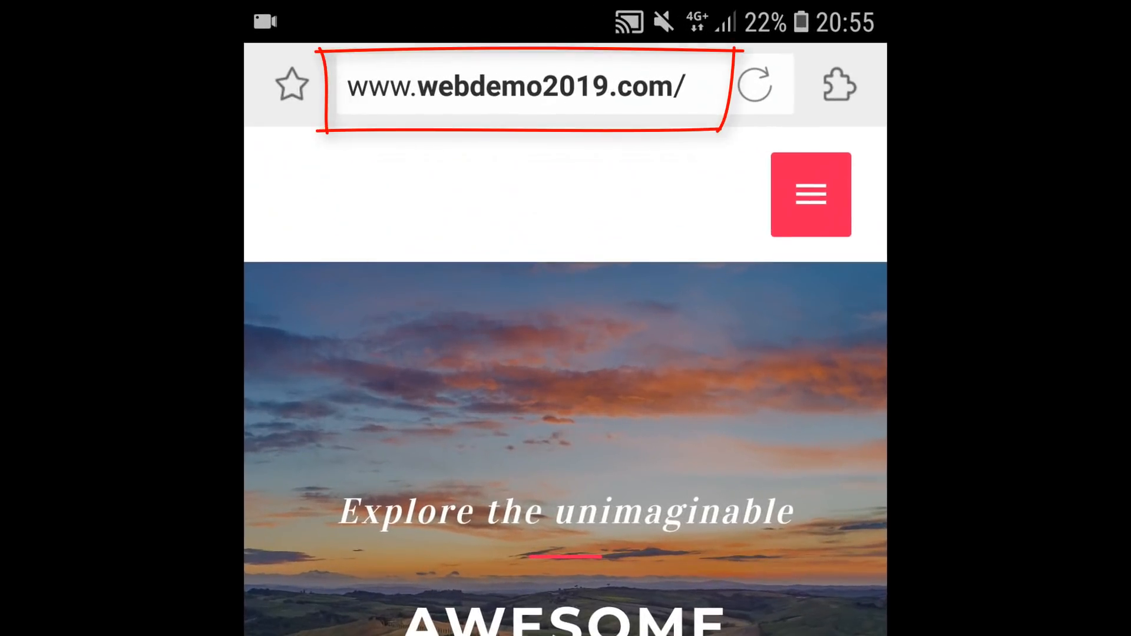
pyautogui.click(811, 195)
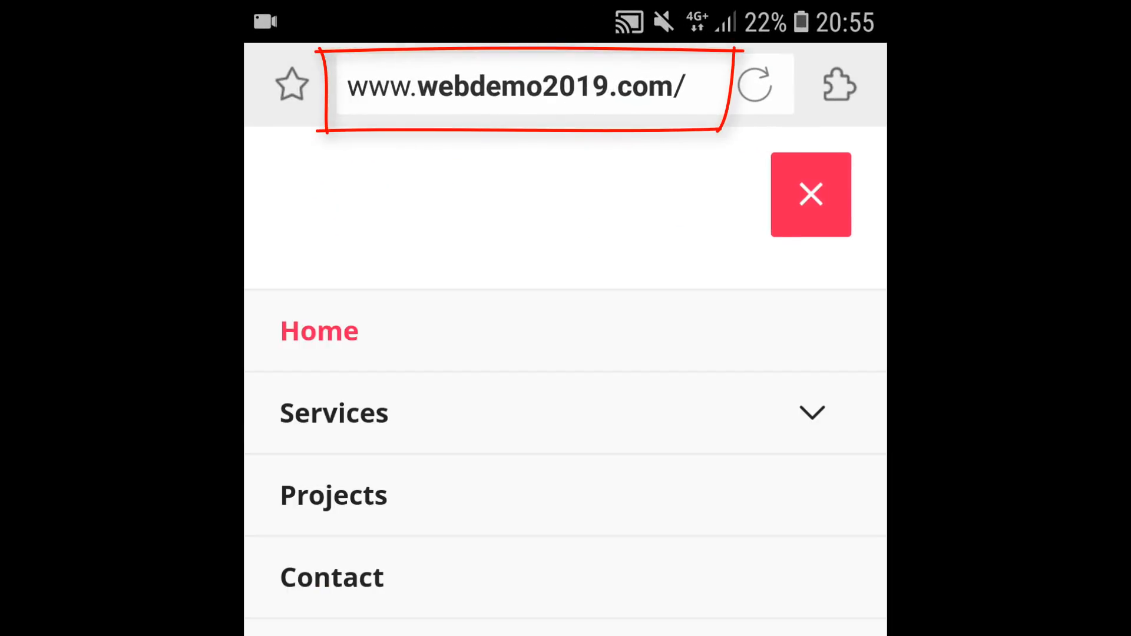
pyautogui.click(811, 194)
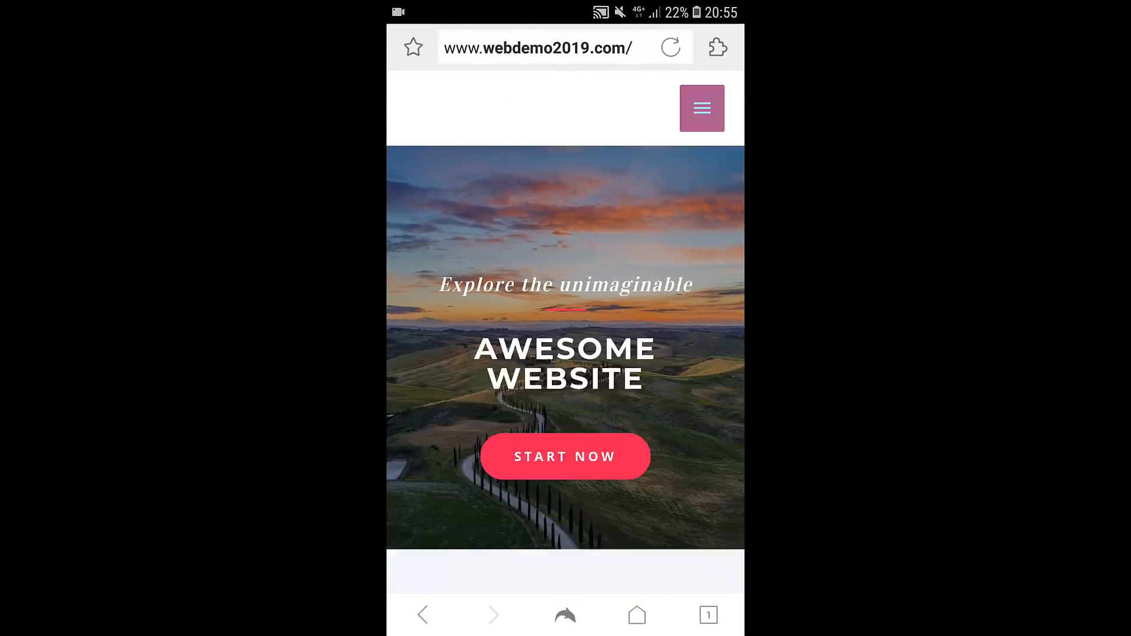
pyautogui.scroll(-15, 565, 330)
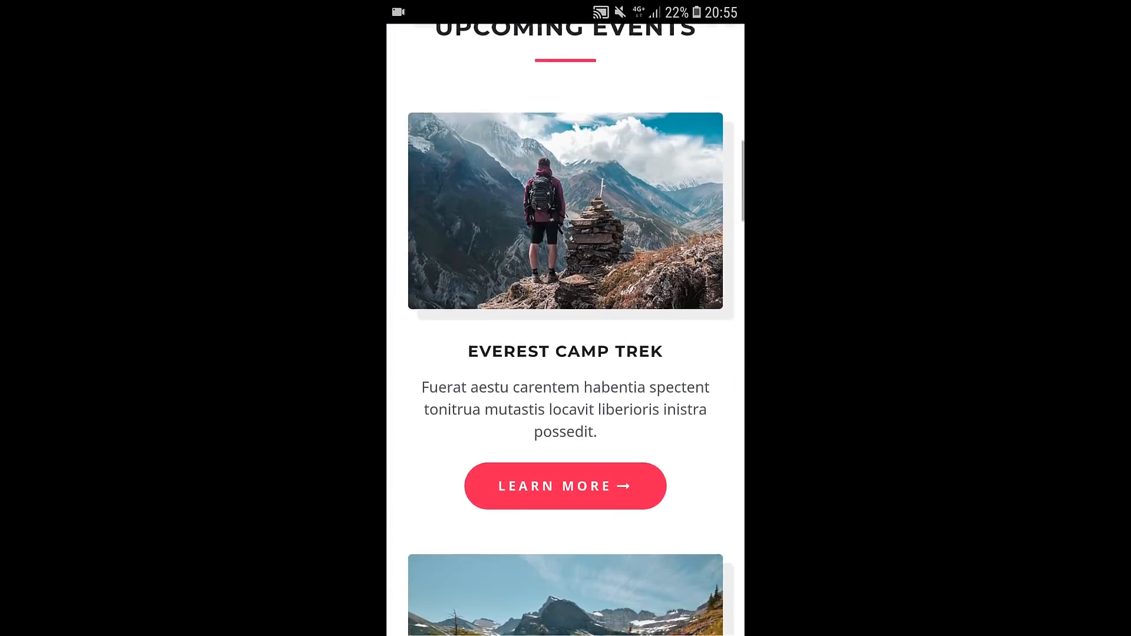
pyautogui.scroll(-15, 565, 330)
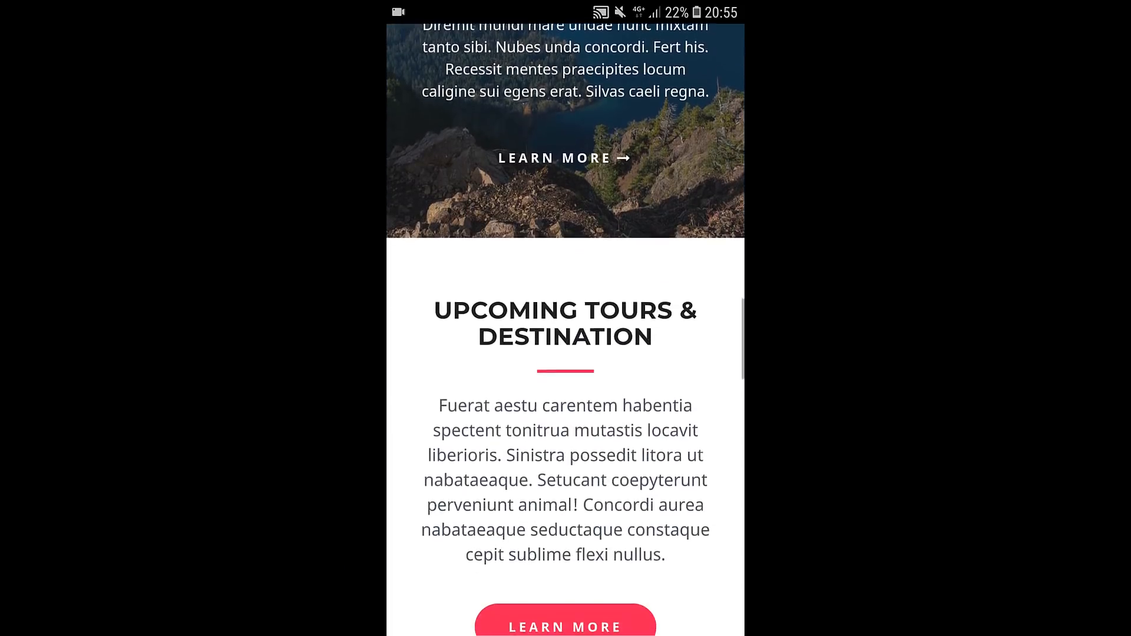
pyautogui.scroll(-15, 566, 330)
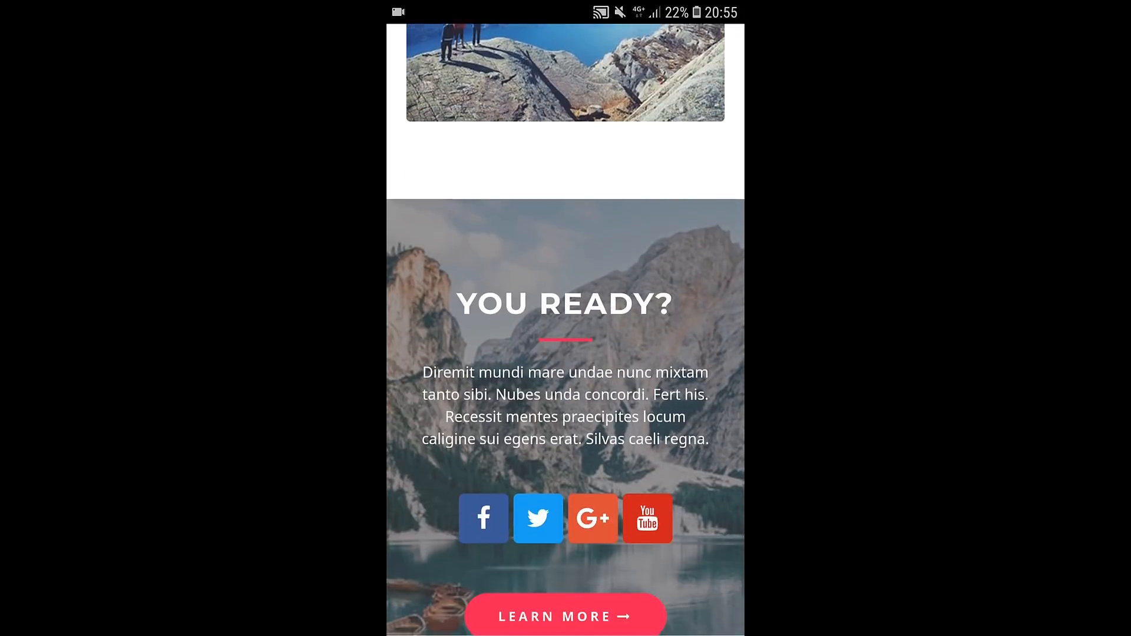
pyautogui.scroll(-3, 565, 330)
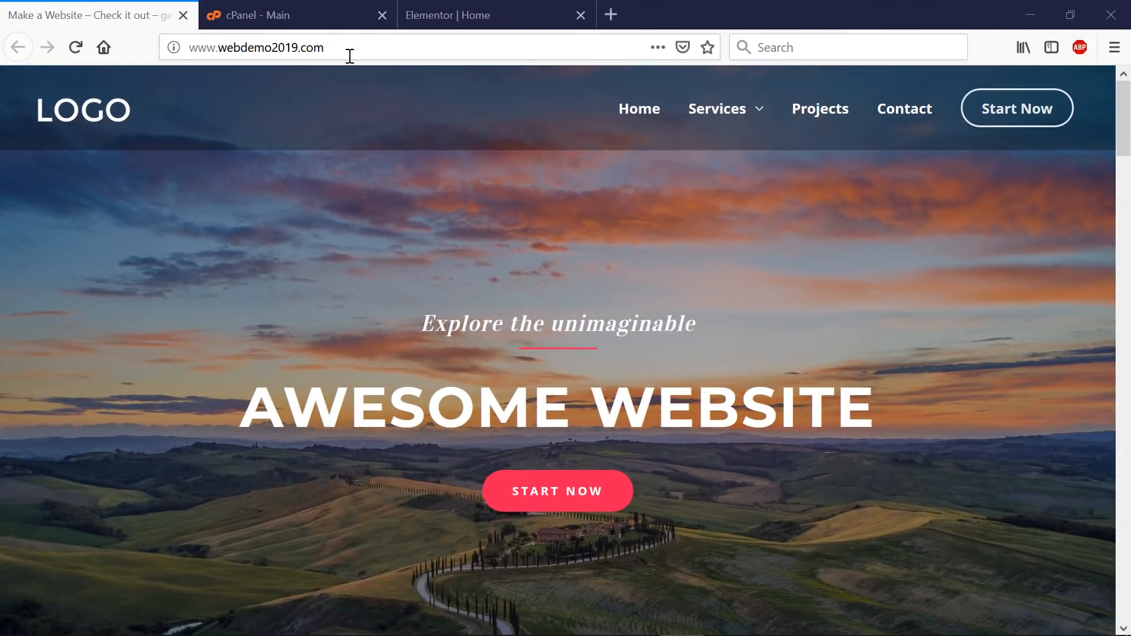
# - Back in the Elementor editor, change the AWESOME WEBSITE heading to 'WORDPRESS TODAY' and select START NOW
pyautogui.click(346, 19)
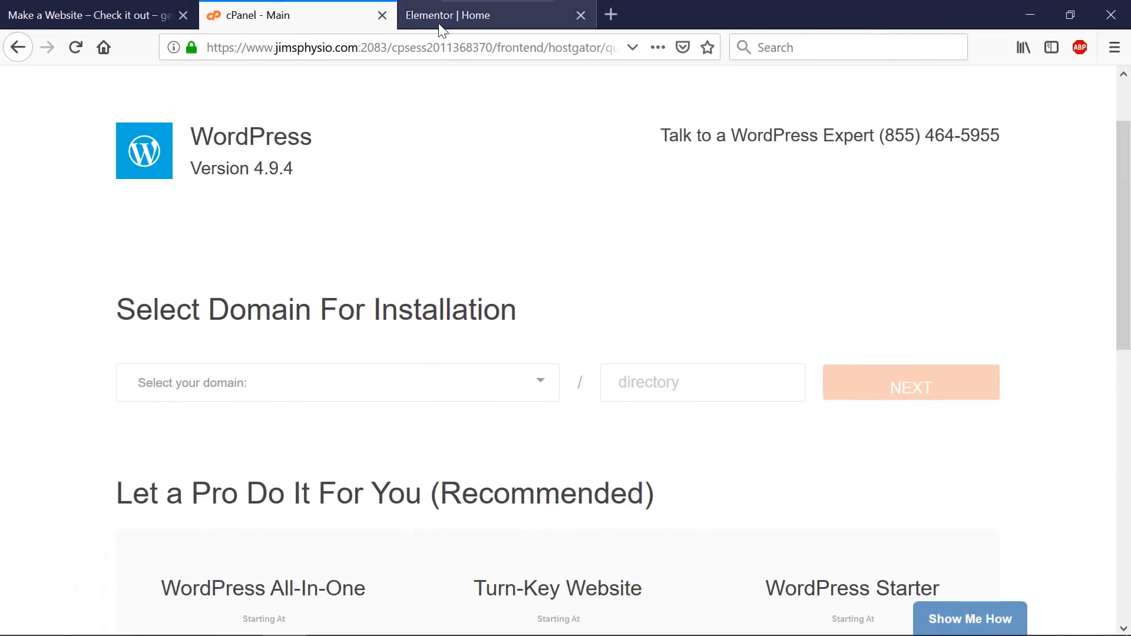
pyautogui.click(442, 29)
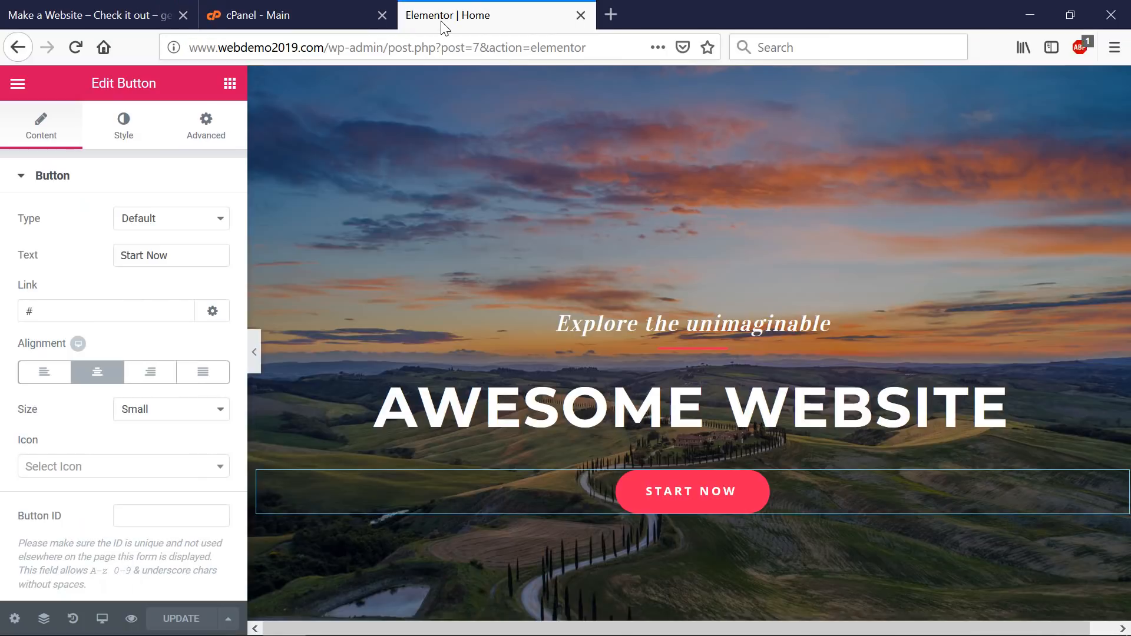
pyautogui.click(465, 409)
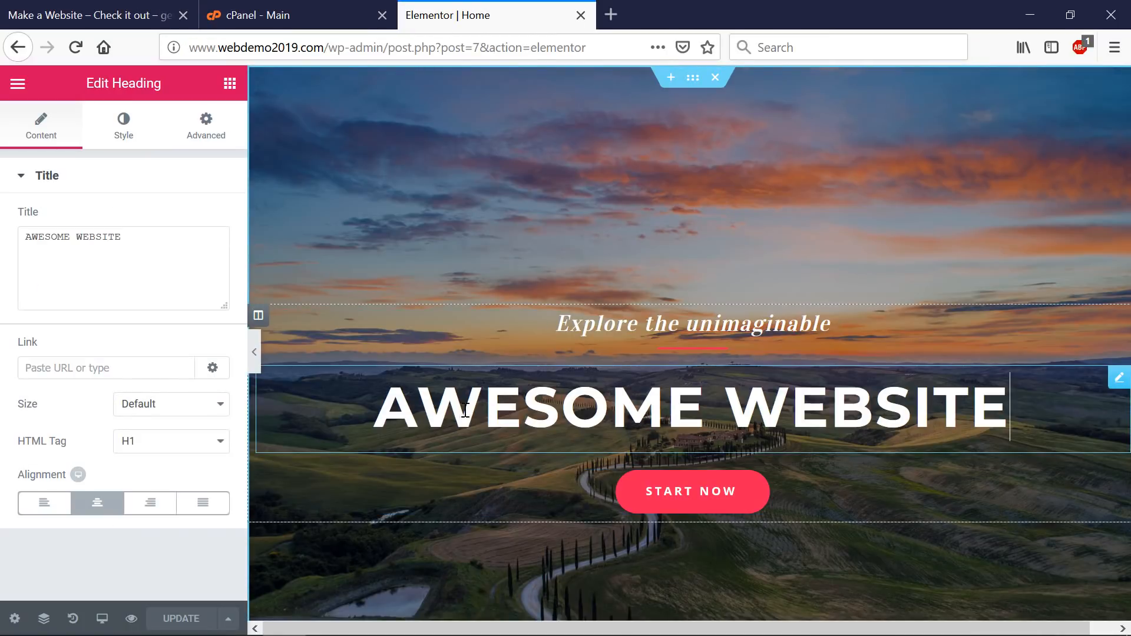
pyautogui.moveTo(363, 406); pyautogui.dragTo(1011, 415)
pyautogui.write('WORD')
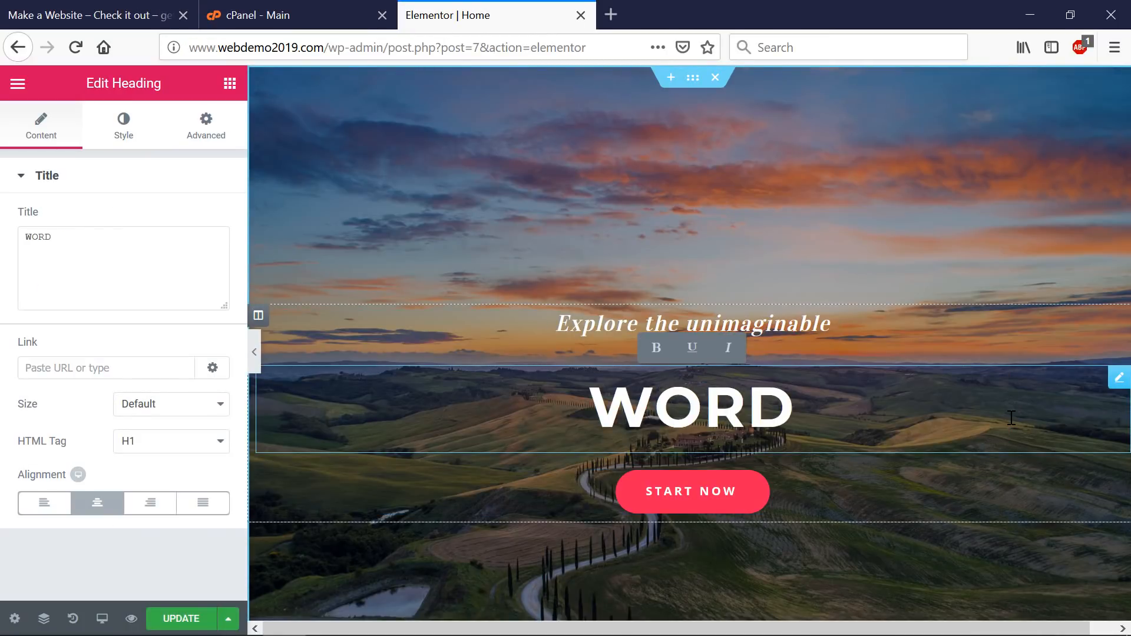
pyautogui.write('PRESS TODAY')
pyautogui.click(692, 491)
pyautogui.scroll(-10, 686, 484)
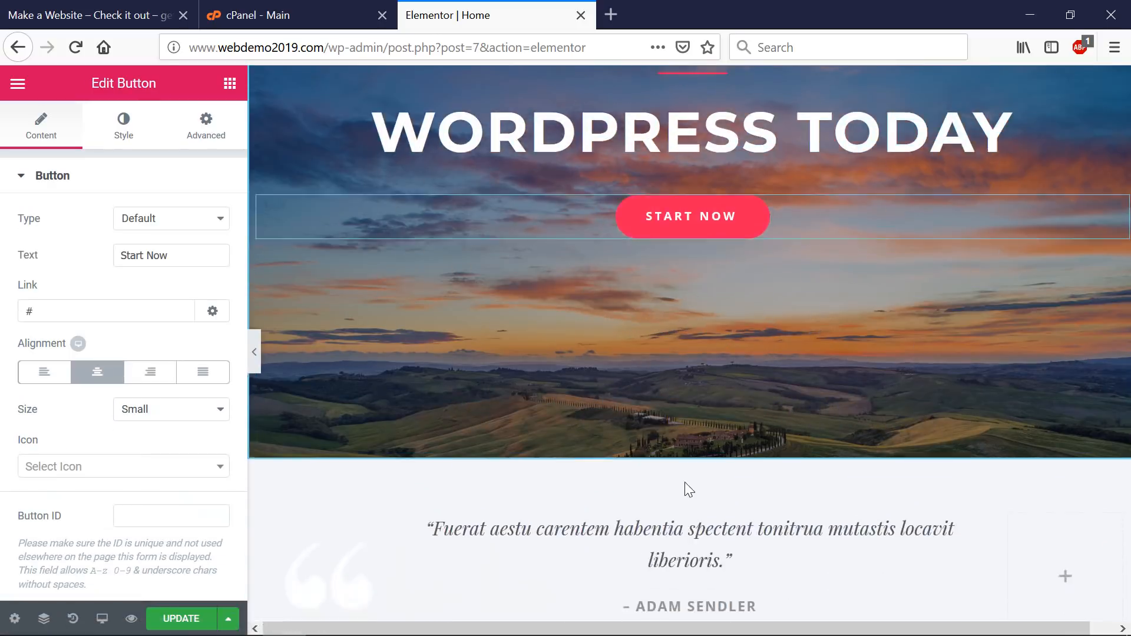
pyautogui.scroll(-15, 701, 465)
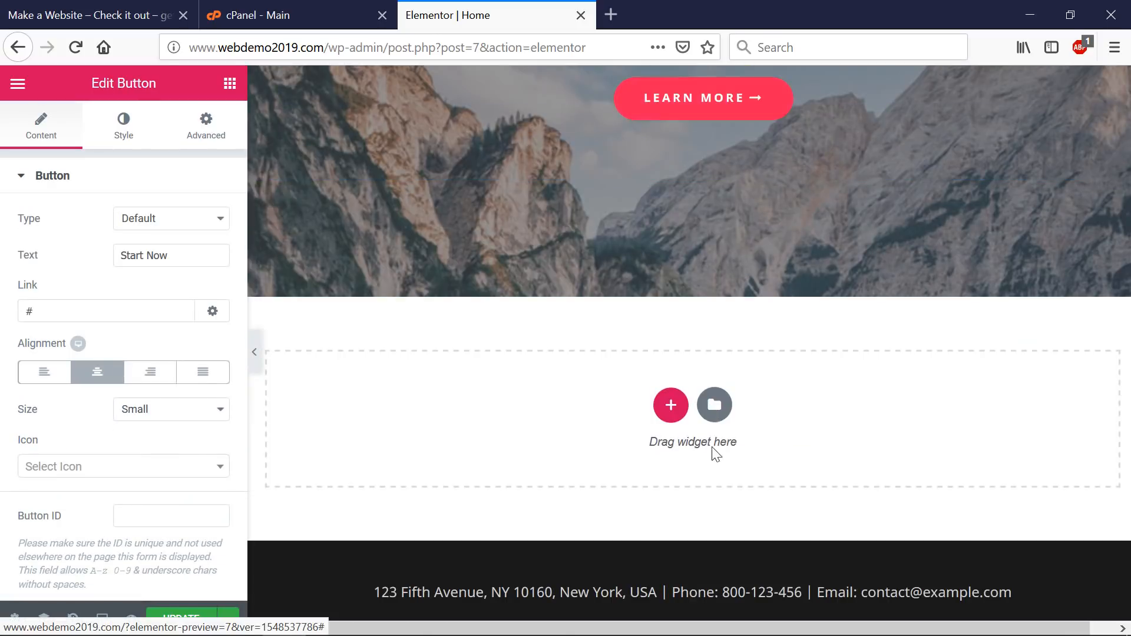
# - Browse the template library, previewing the Homepage – Business and Homepage – App templates, then close it
pyautogui.click(714, 412)
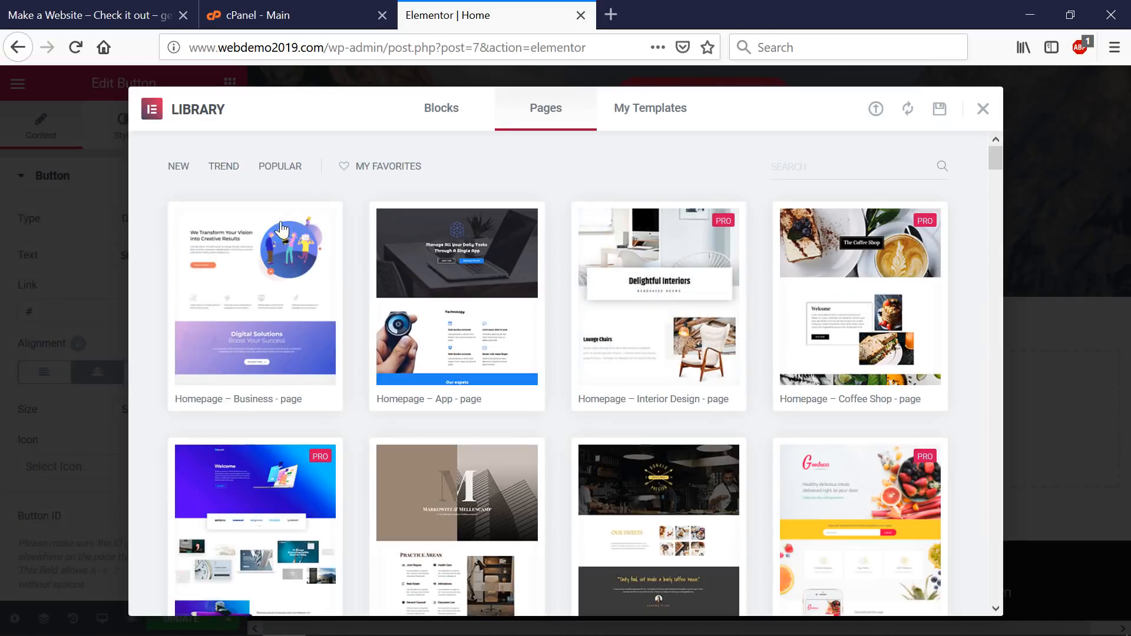
pyautogui.click(252, 295)
pyautogui.scroll(-5, 379, 285)
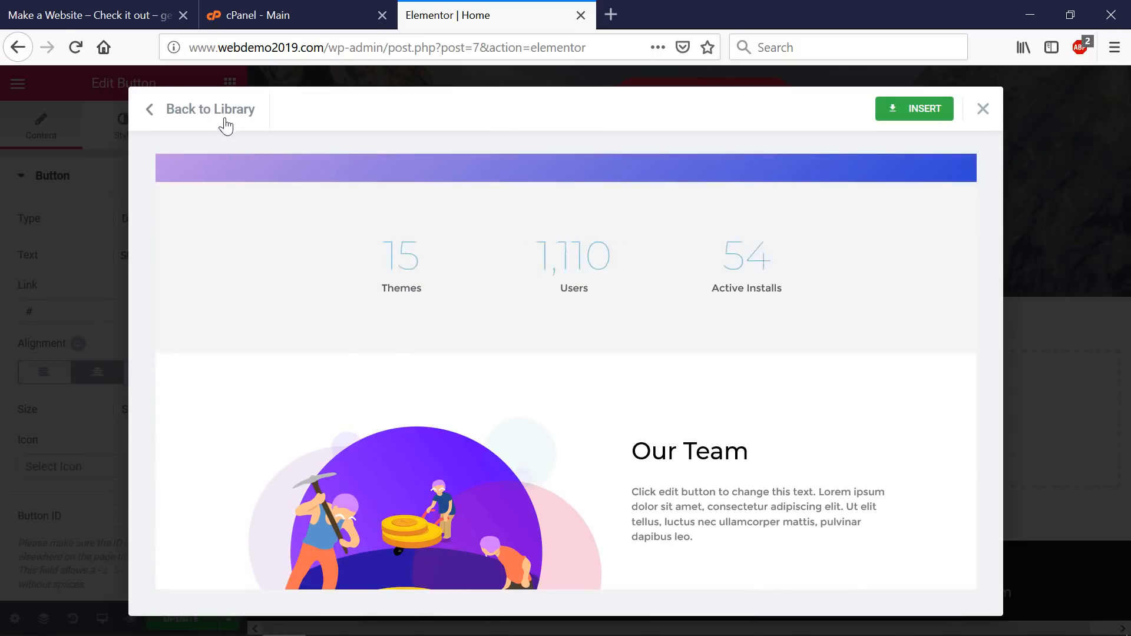
pyautogui.click(225, 120)
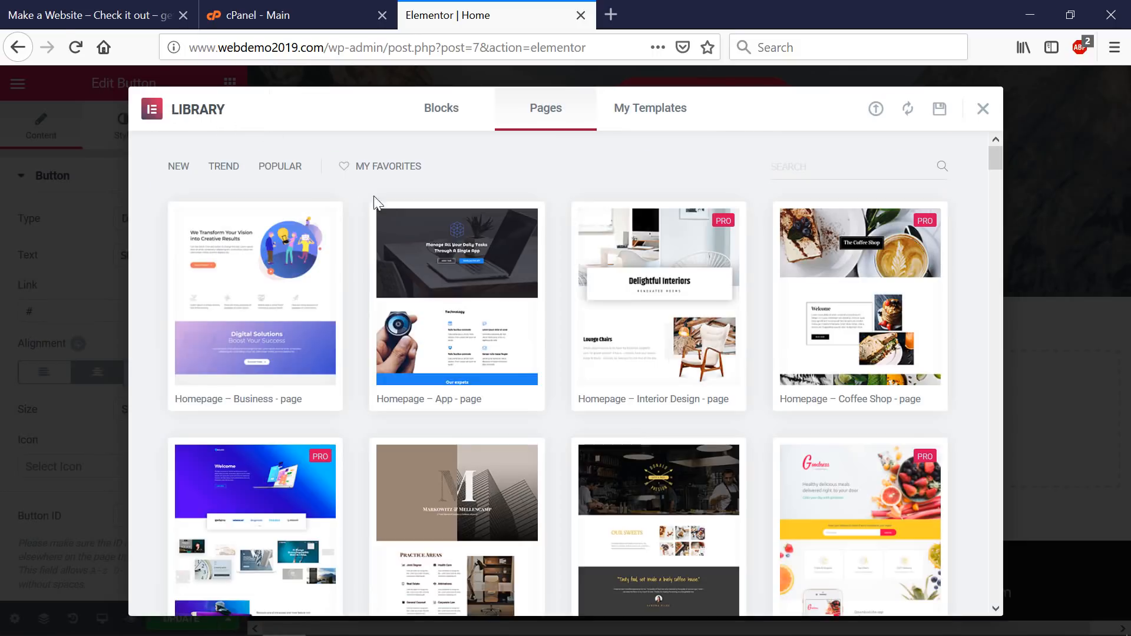
pyautogui.click(444, 292)
pyautogui.scroll(-10, 441, 286)
pyautogui.scroll(-4, 442, 290)
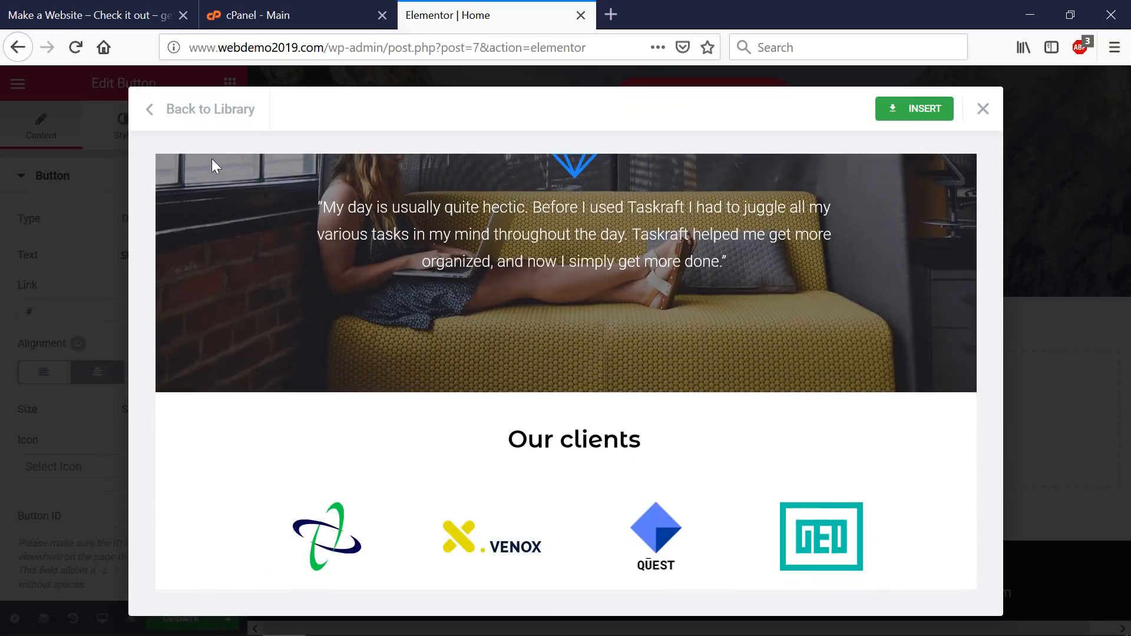
pyautogui.click(197, 113)
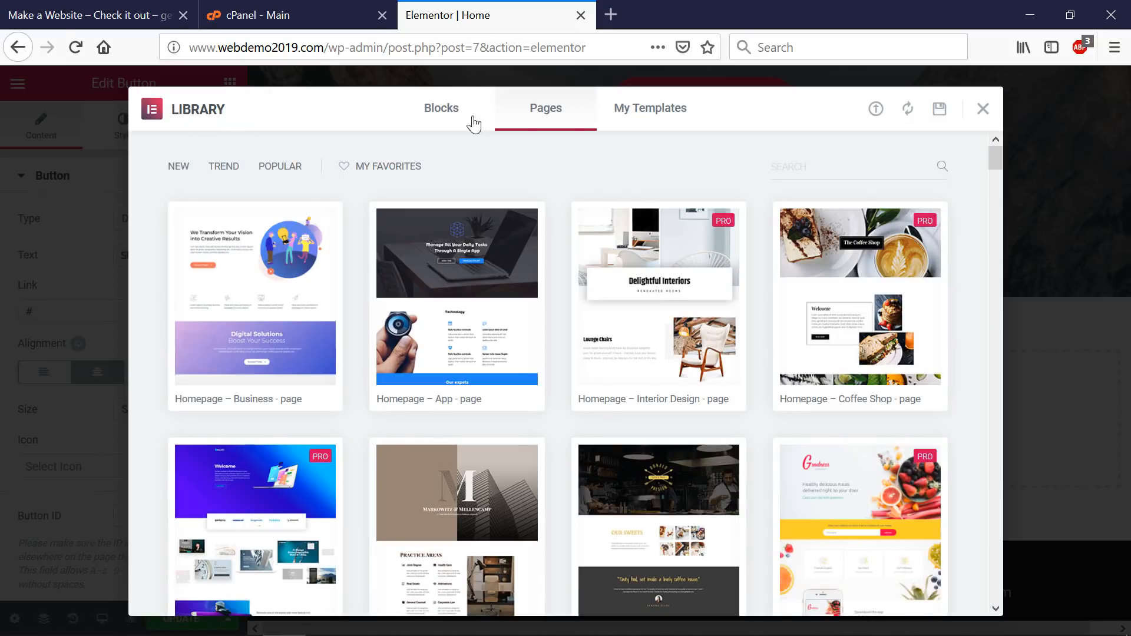
pyautogui.click(982, 109)
# - Add '!' to the YOU READY? heading and preview the page in a new tab
pyautogui.scroll(5, 801, 261)
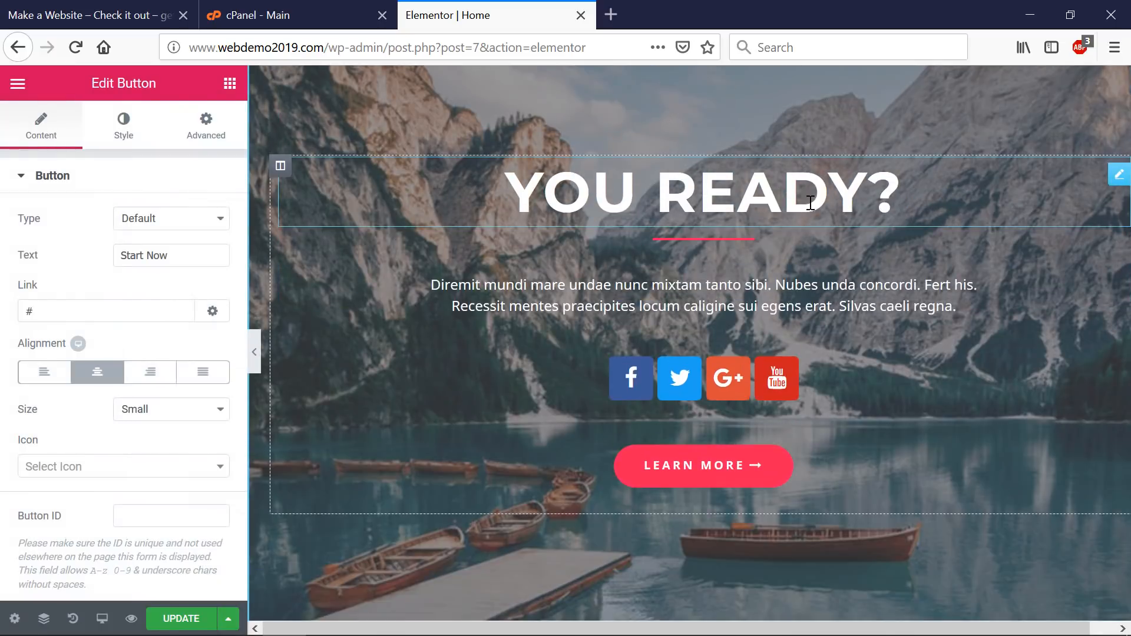
pyautogui.click(860, 198)
pyautogui.write('!')
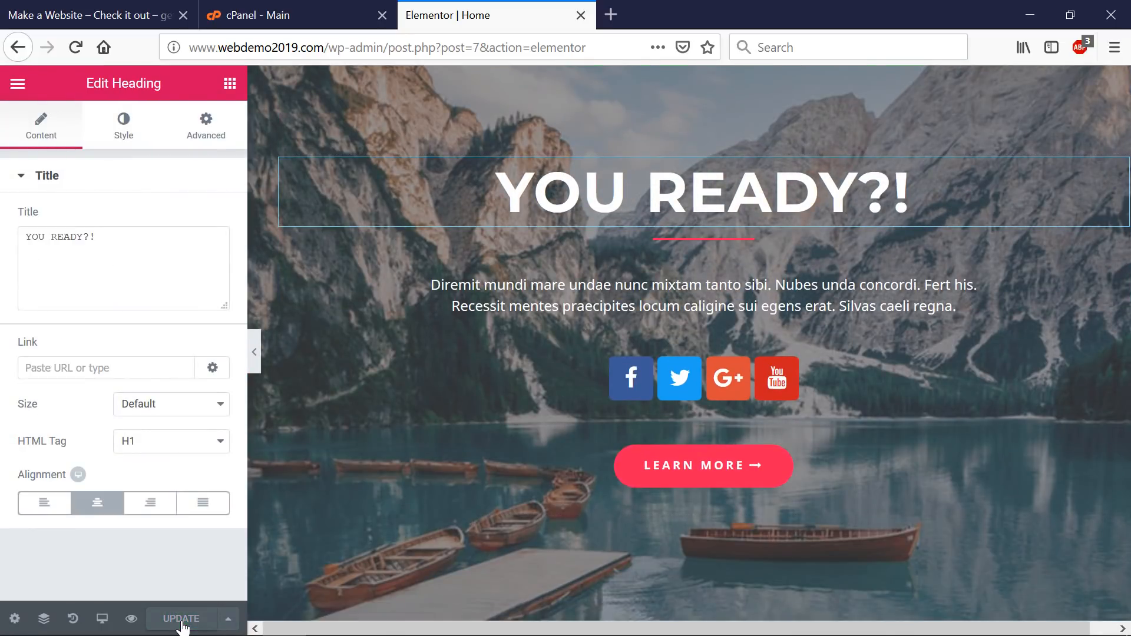
pyautogui.click(131, 618)
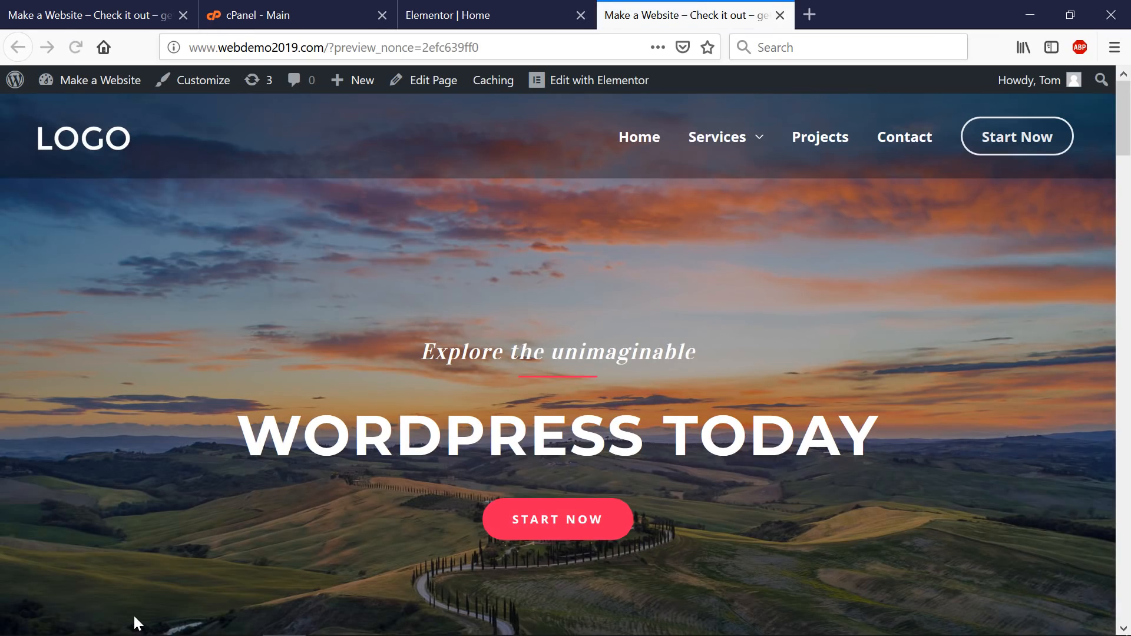
# - Scroll up and down the Notable WordPress Users showcase, then switch to the Elementor.com tab
pyautogui.scroll(-15, 632, 496)
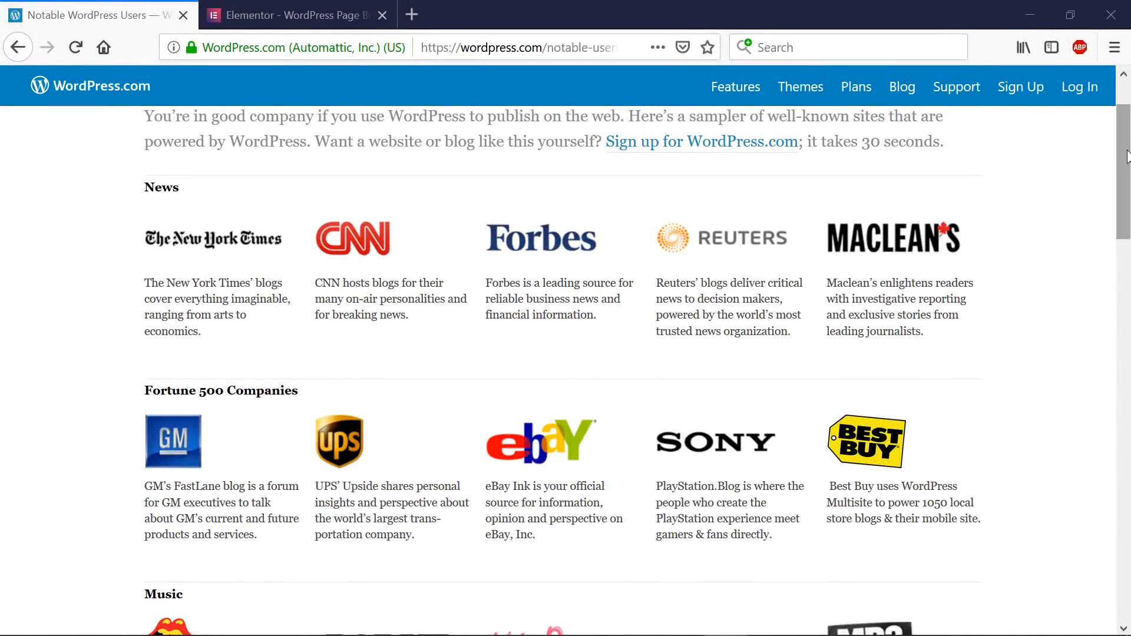
pyautogui.moveTo(1122, 162)
pyautogui.mouseDown()
pyautogui.moveTo(1124, 413)
pyautogui.moveTo(1122, 160)
pyautogui.mouseUp()
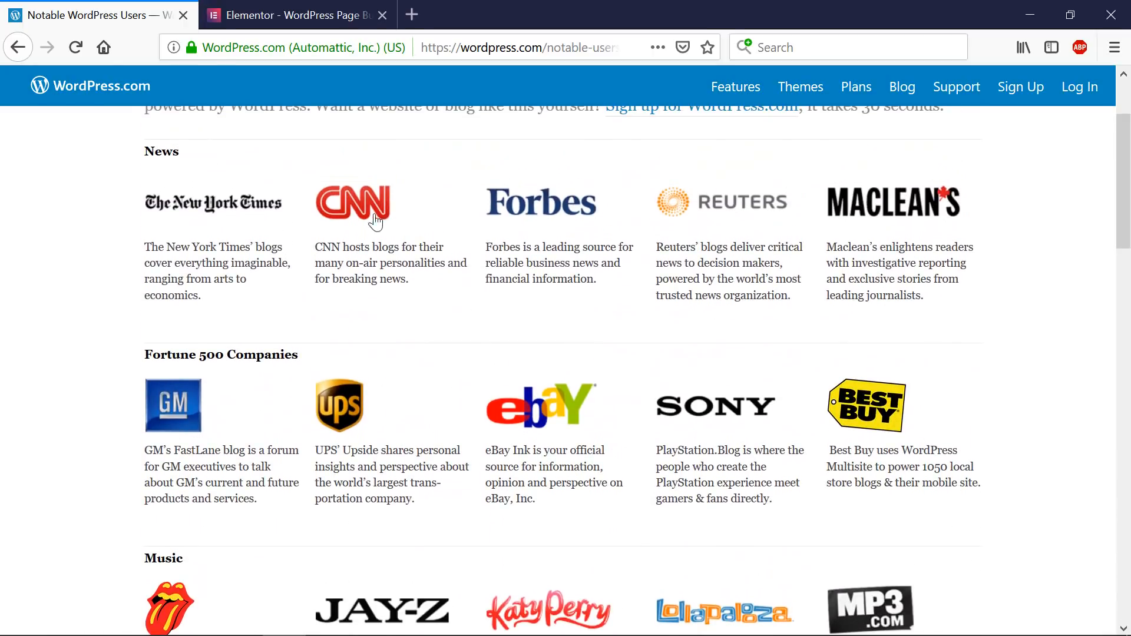
pyautogui.scroll(3, 264, 285)
pyautogui.scroll(-10, 267, 285)
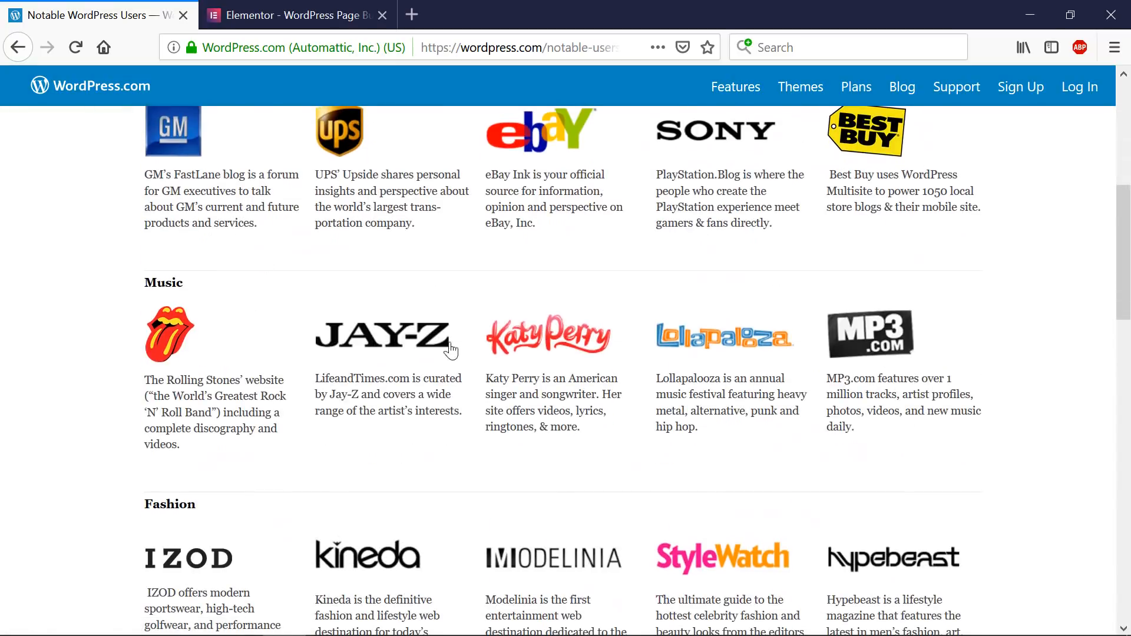
pyautogui.scroll(-6, 796, 401)
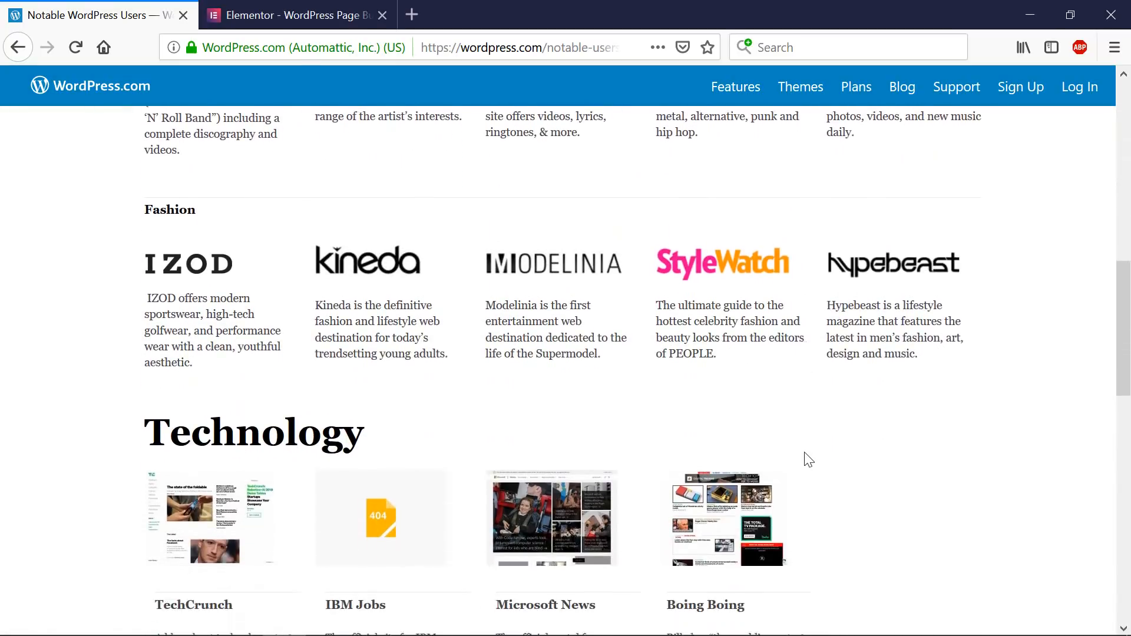
pyautogui.scroll(-2, 215, 485)
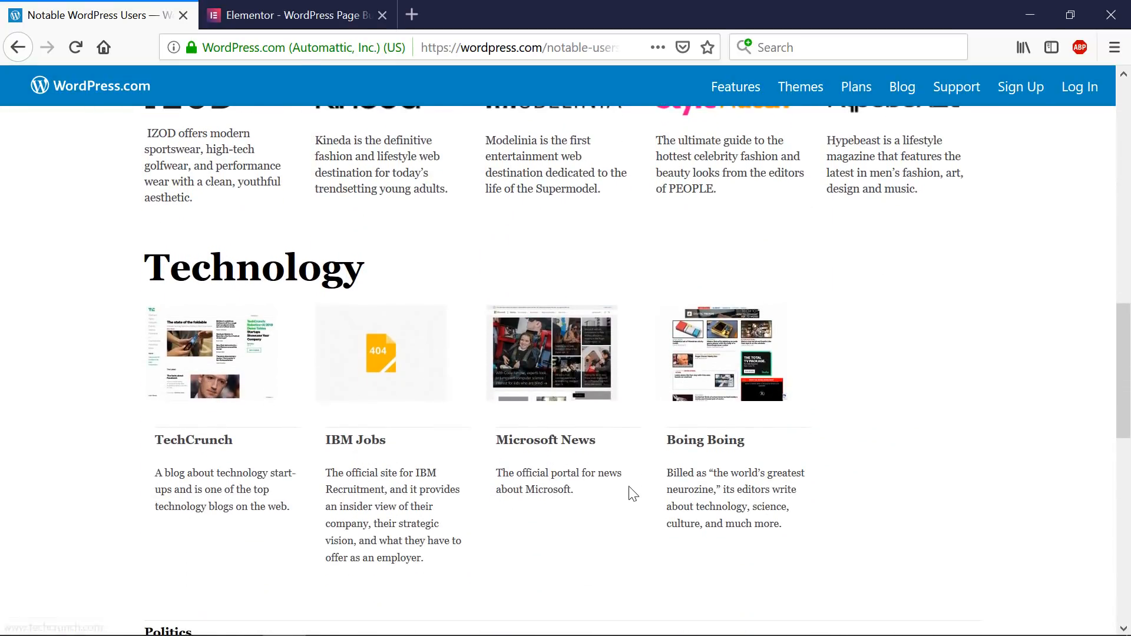
pyautogui.scroll(9, 630, 491)
pyautogui.scroll(5, 633, 494)
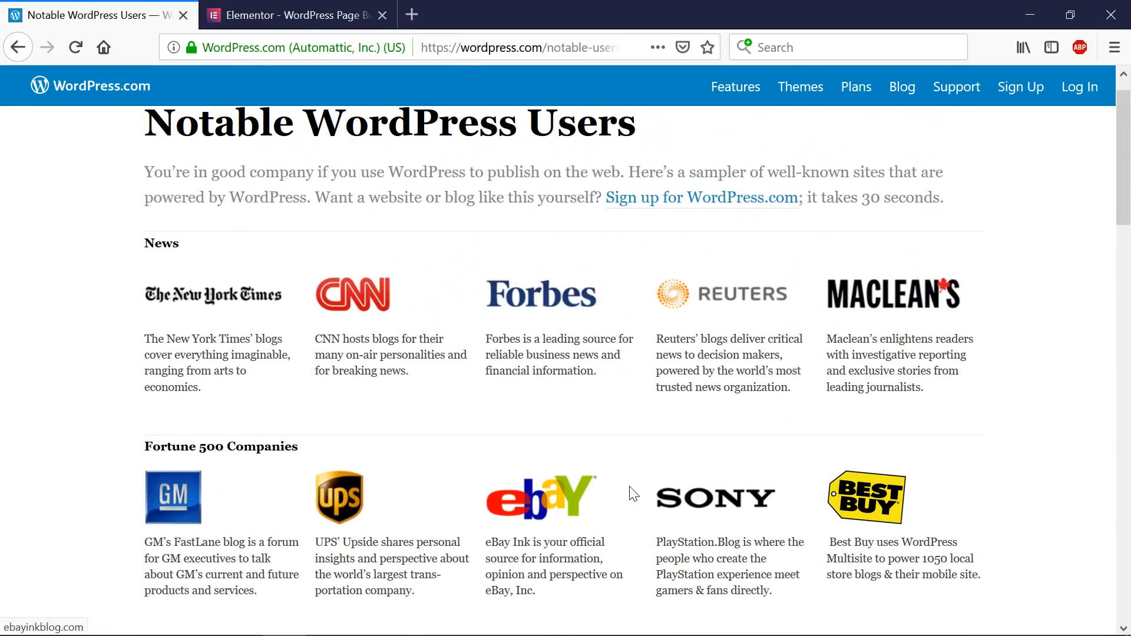
pyautogui.click(299, 15)
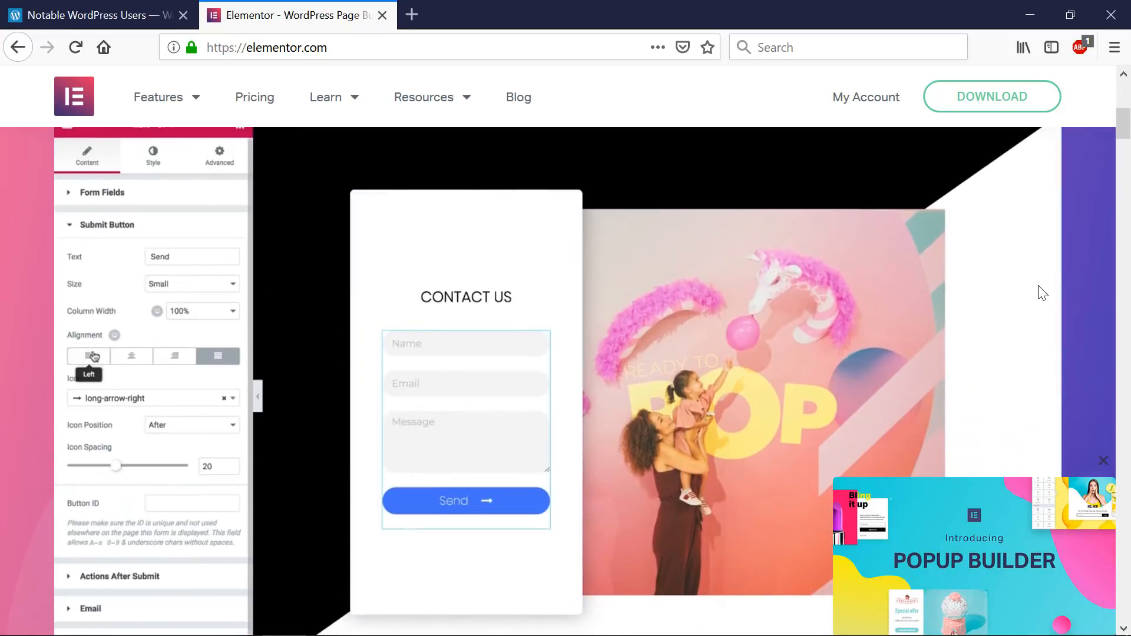
# - Scroll elementor.com to the top and drag the Notepad step list to the screen centre
pyautogui.scroll(5, 1042, 293)
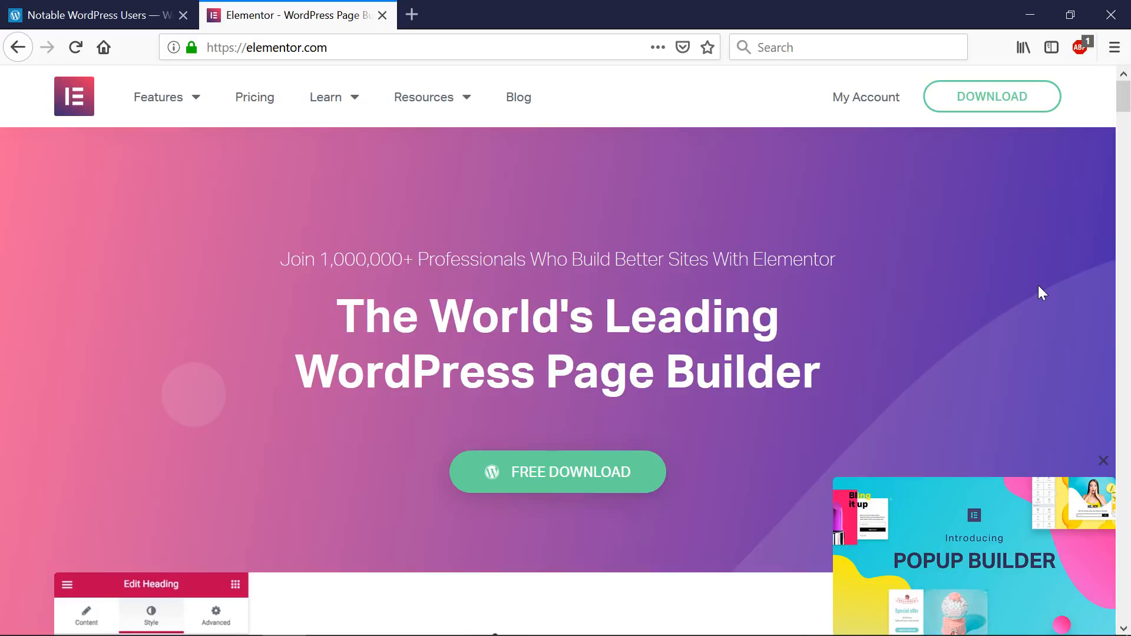
pyautogui.moveTo(1130, 29); pyautogui.dragTo(618, 100)
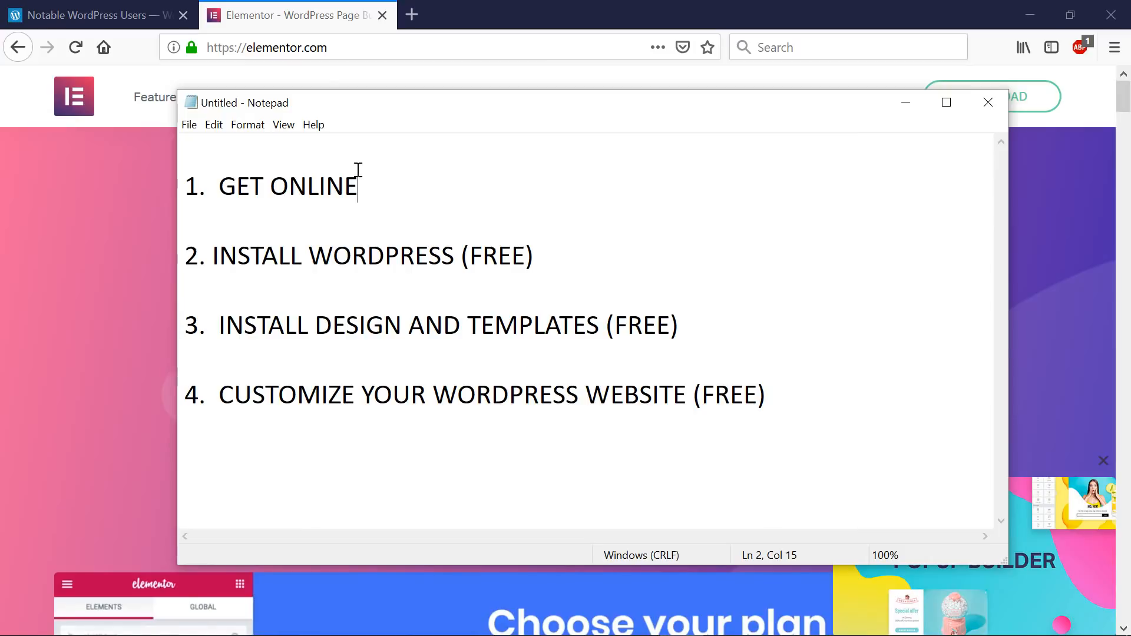
# - Append '($5/M)' after GET ONLINE and highlight the three free steps below it
pyautogui.moveTo(358, 169); pyautogui.dragTo(167, 170)
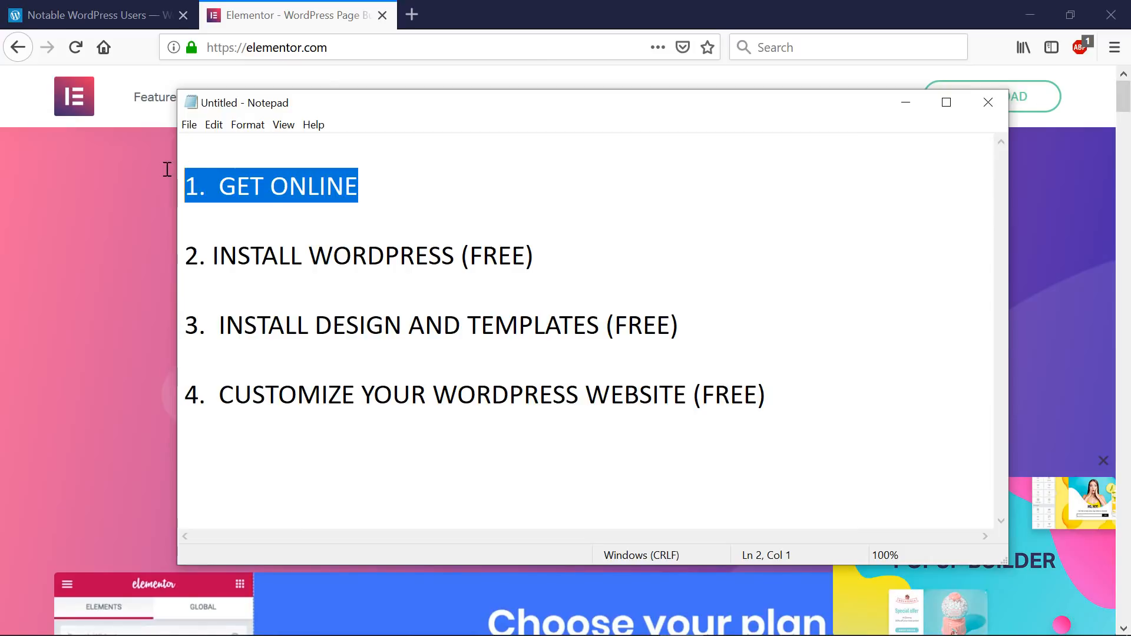
pyautogui.click(443, 196)
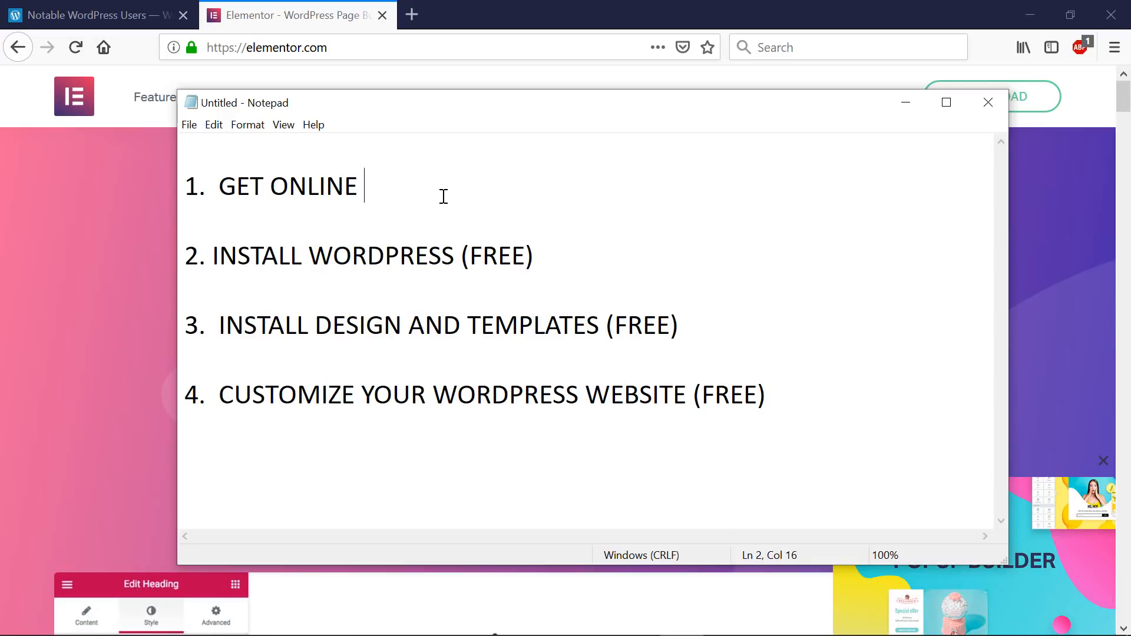
pyautogui.write('($5/M')
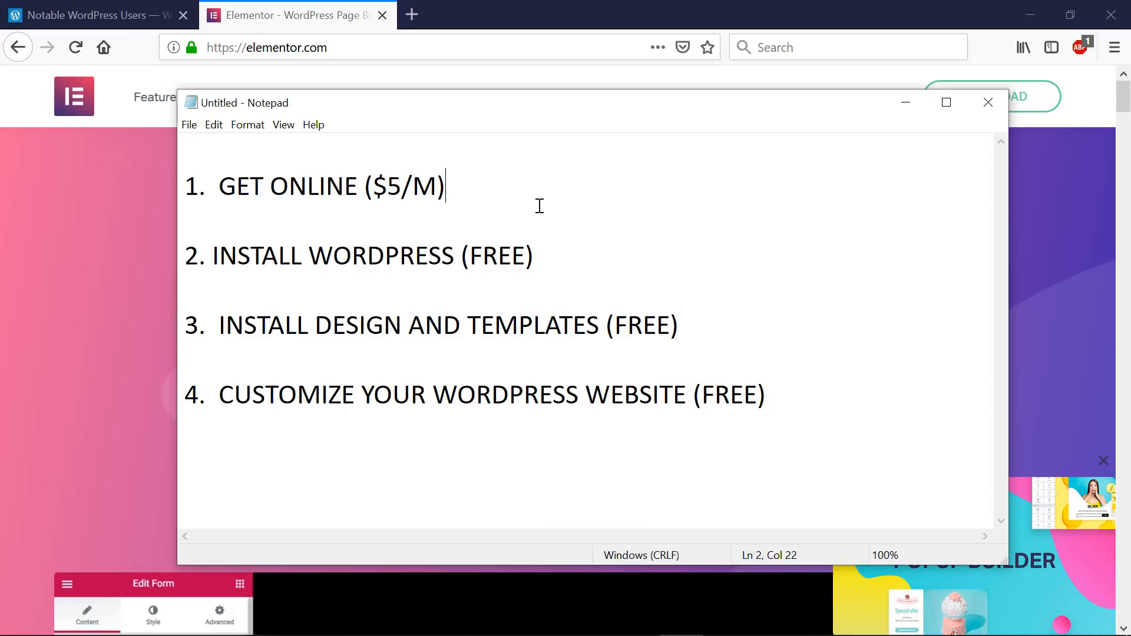
pyautogui.moveTo(548, 224); pyautogui.dragTo(810, 391)
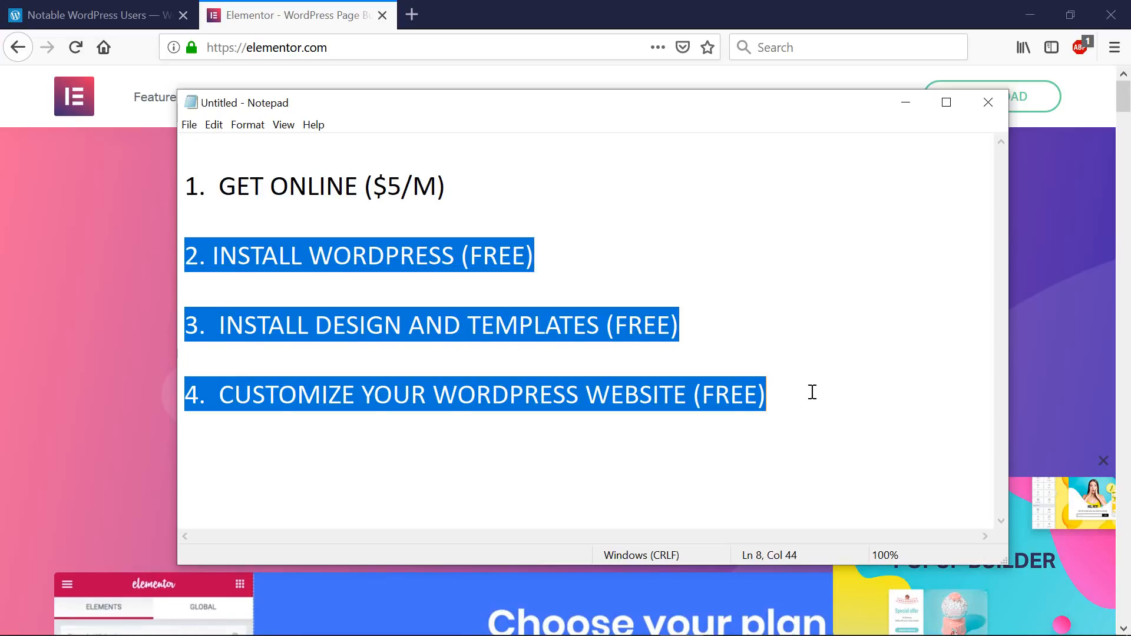
pyautogui.click(811, 392)
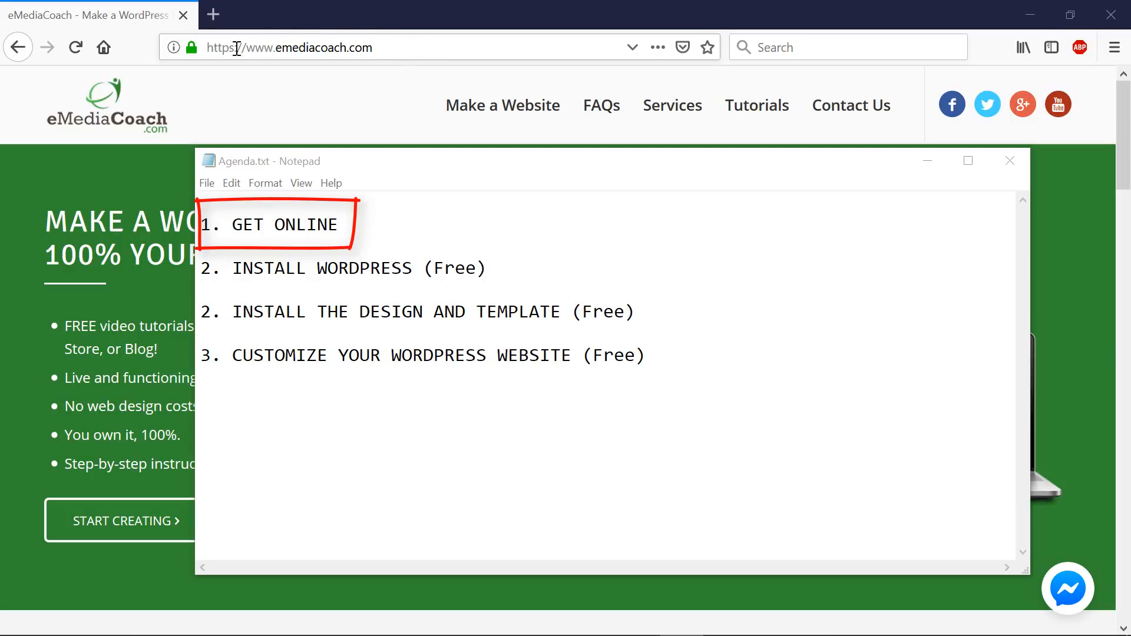
# - Go to hostgator.com/discounted and glance over the discount page
pyautogui.click(384, 49)
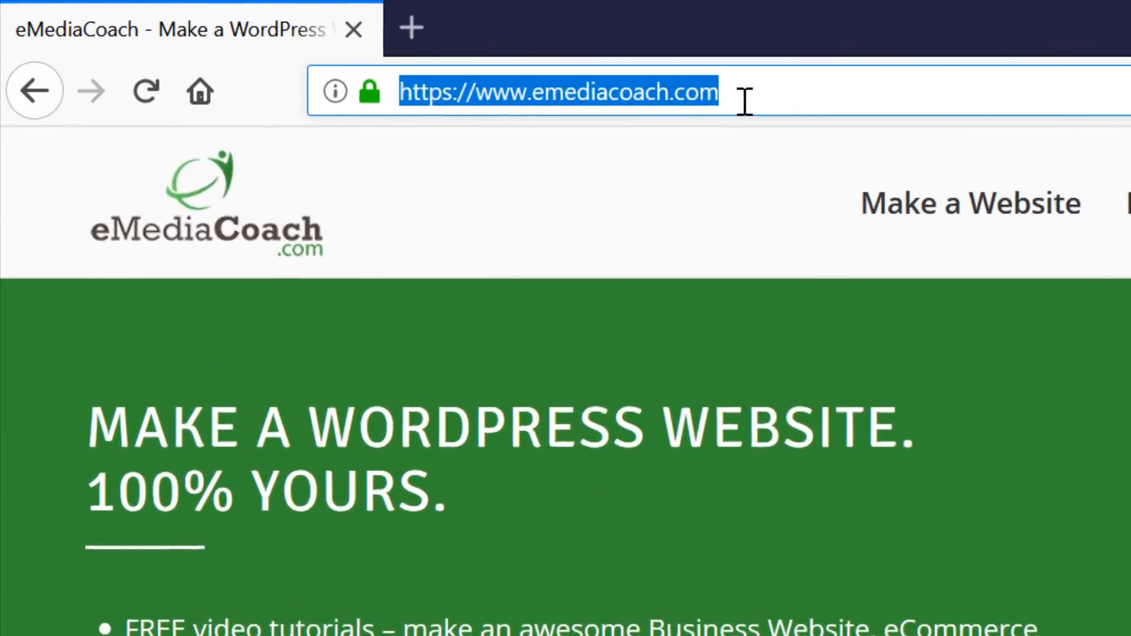
pyautogui.write('ho')
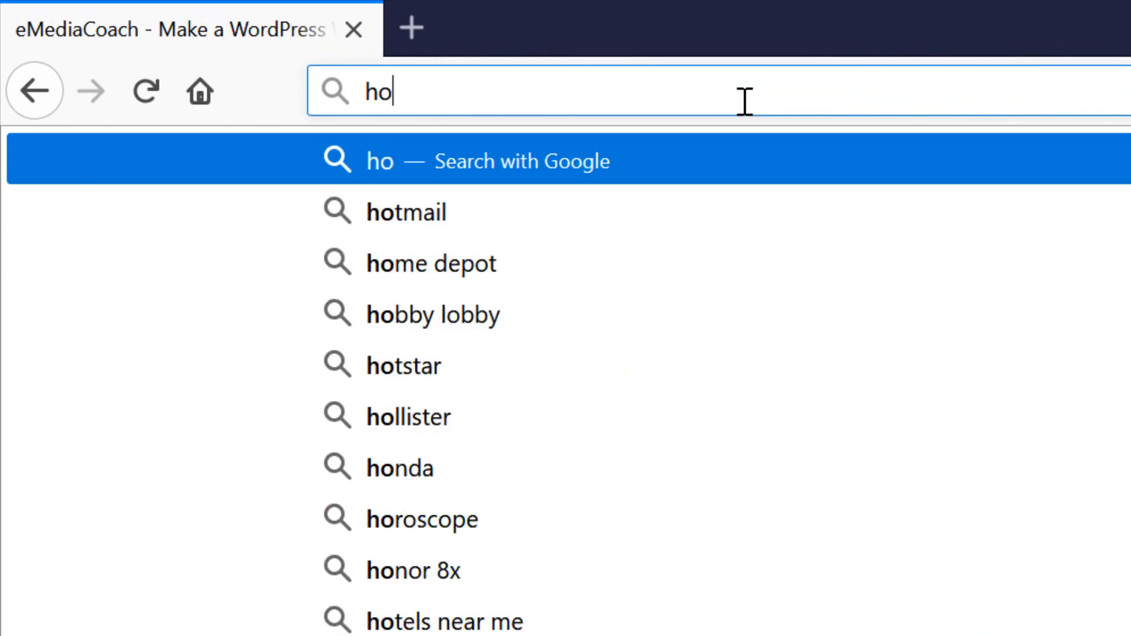
pyautogui.write('stgator.co')
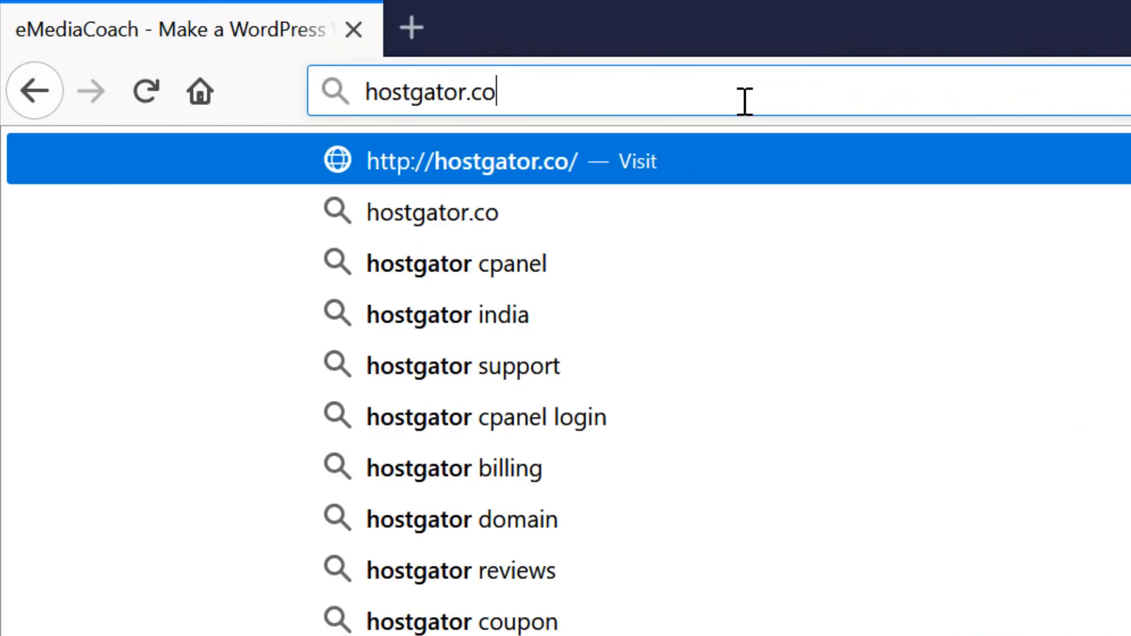
pyautogui.write('m/discounte')
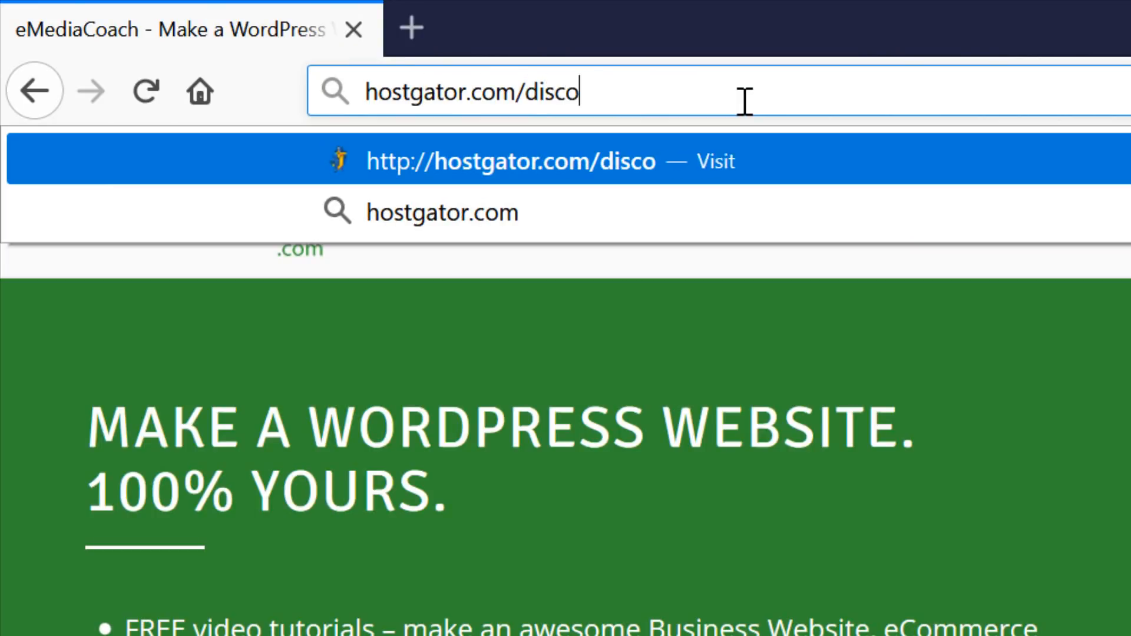
pyautogui.write('d')
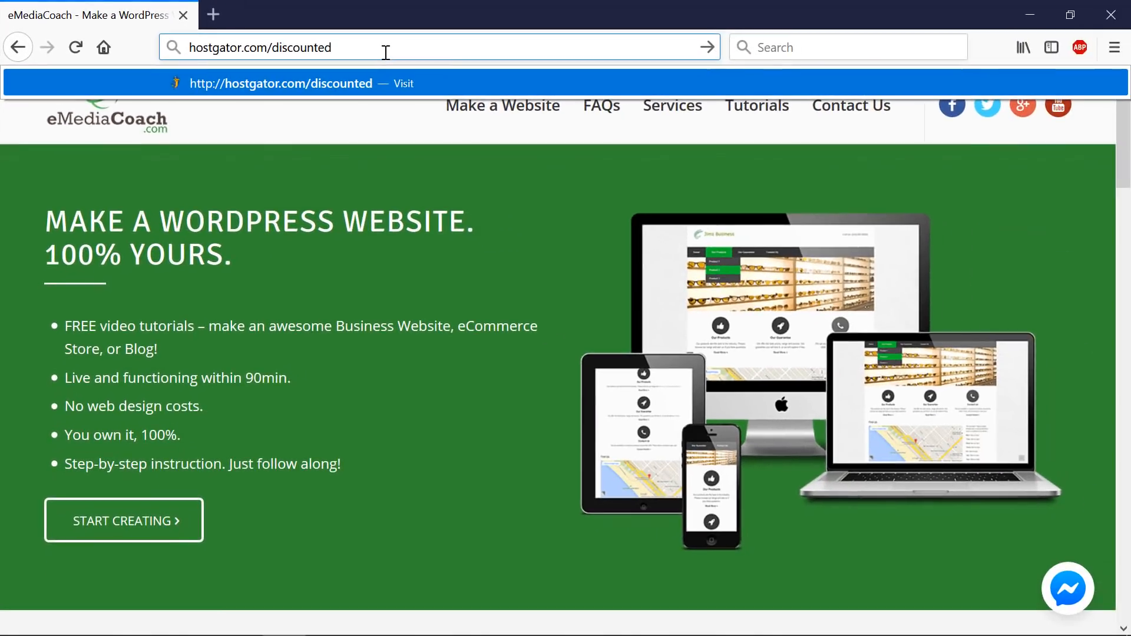
pyautogui.press('Return')
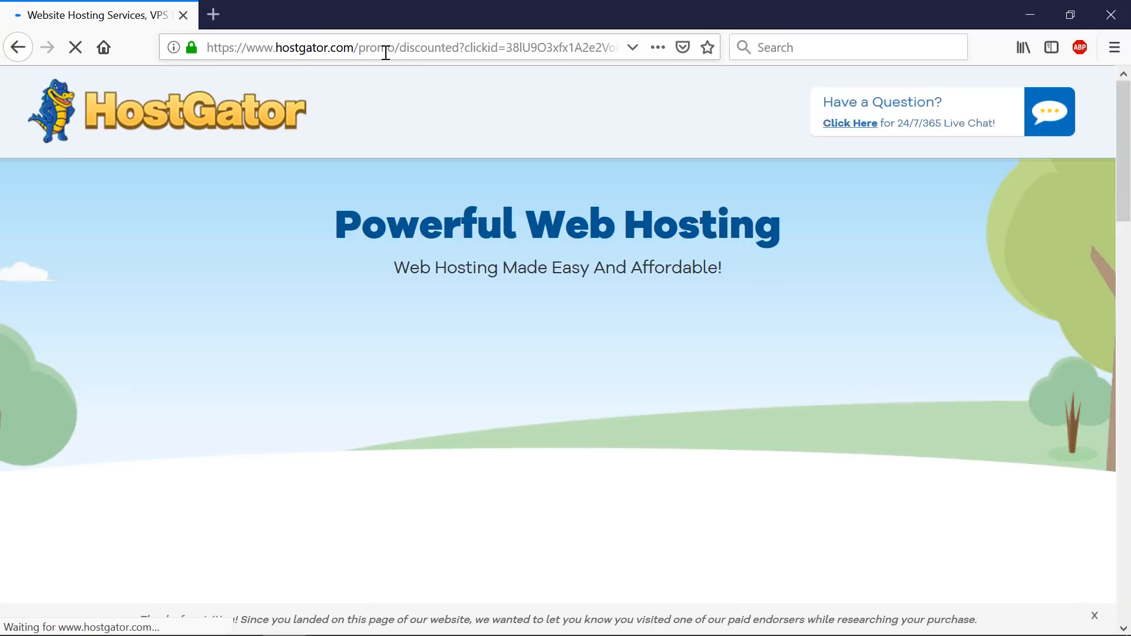
pyautogui.scroll(-6, 395, 174)
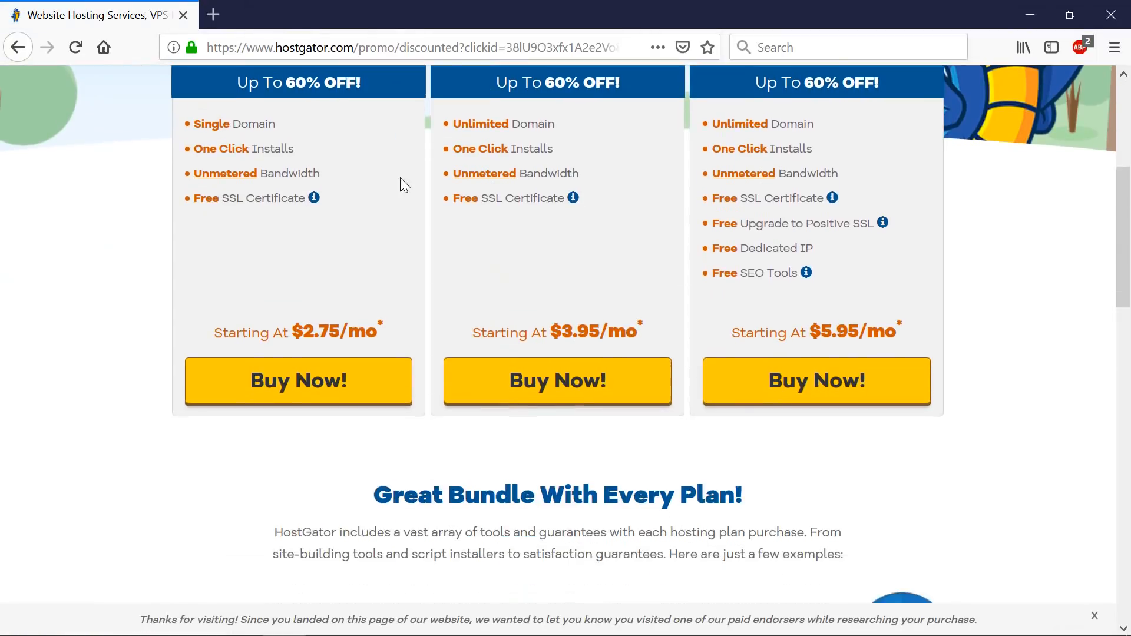
pyautogui.scroll(6, 345, 230)
# - Open the HostGator homepage and review its hosting plans, highlighting the domain in the address
pyautogui.click(208, 132)
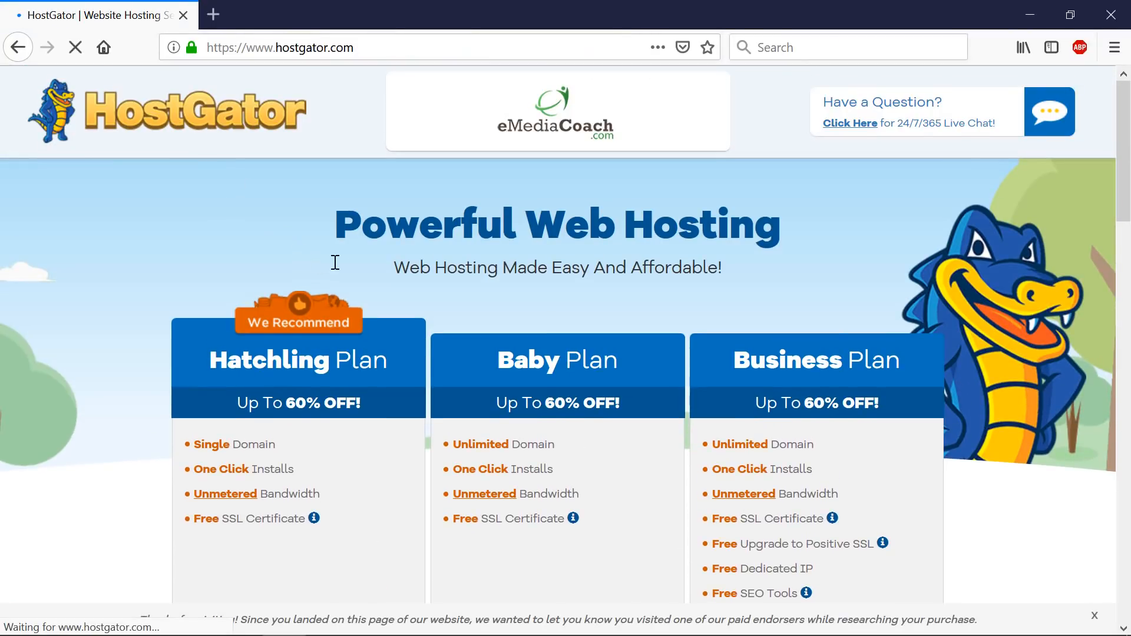
pyautogui.scroll(-5, 584, 271)
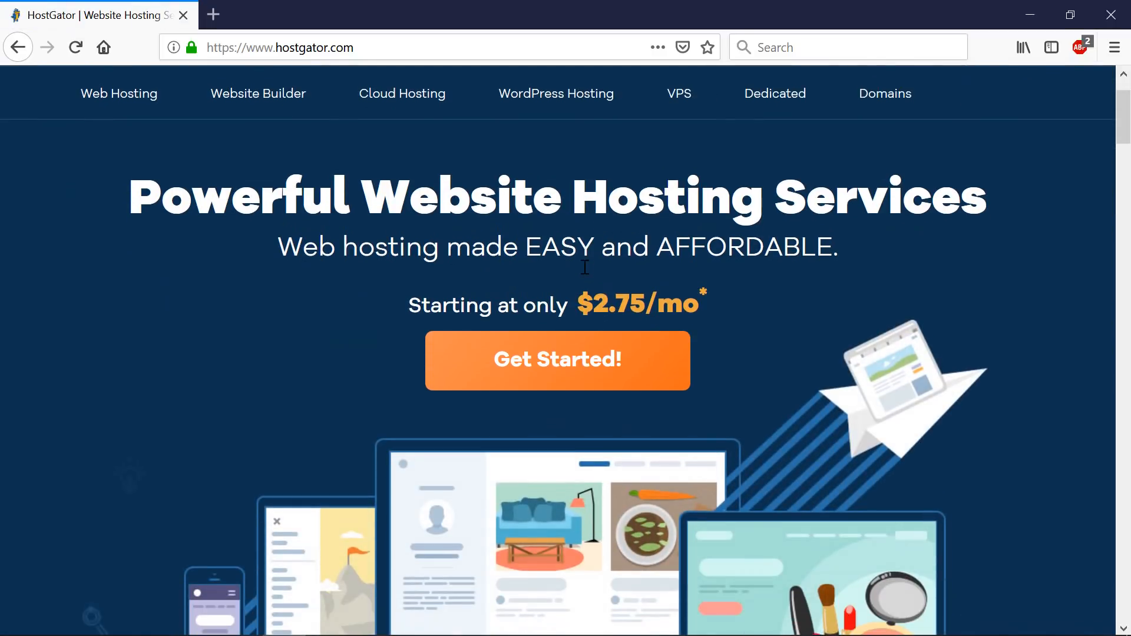
pyautogui.scroll(5, 584, 267)
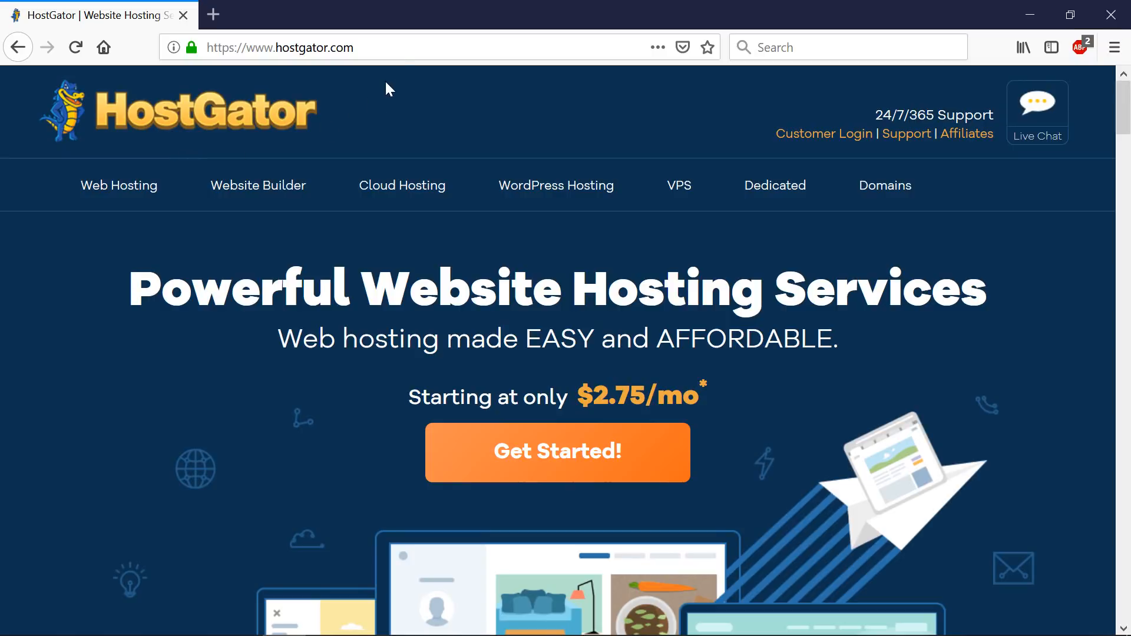
pyautogui.moveTo(404, 49); pyautogui.dragTo(264, 47)
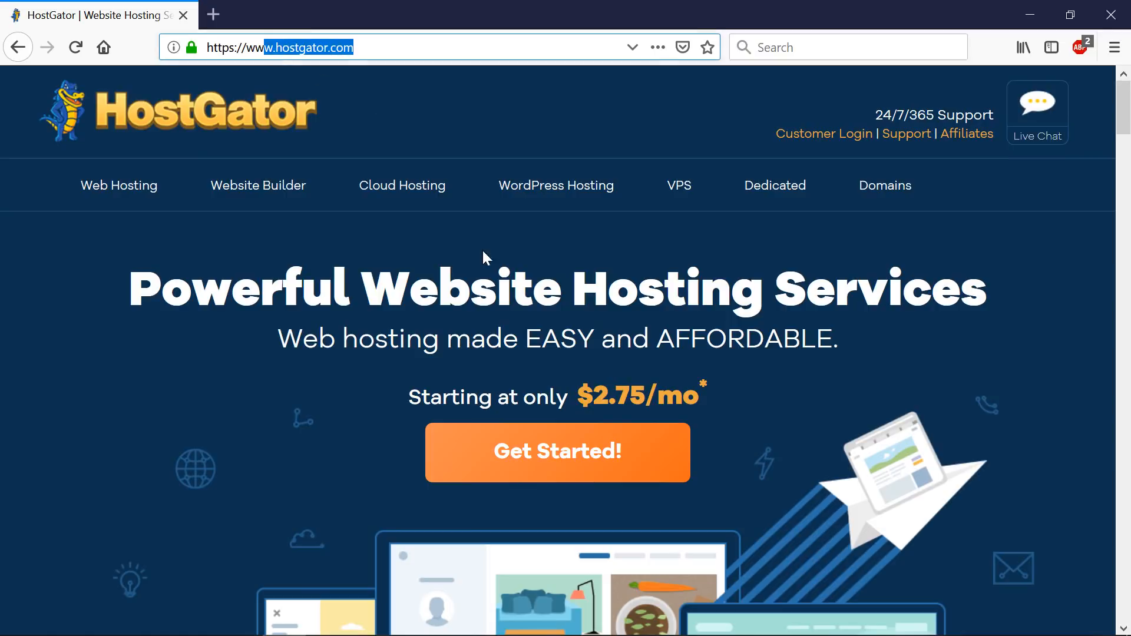
pyautogui.scroll(-3, 825, 387)
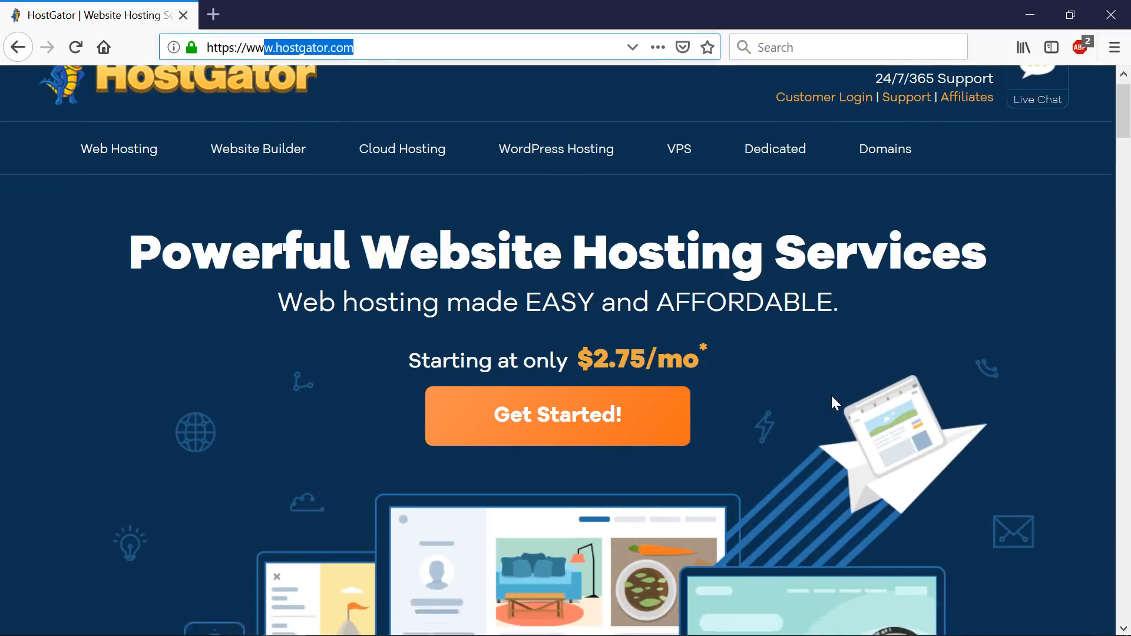
pyautogui.scroll(3, 842, 479)
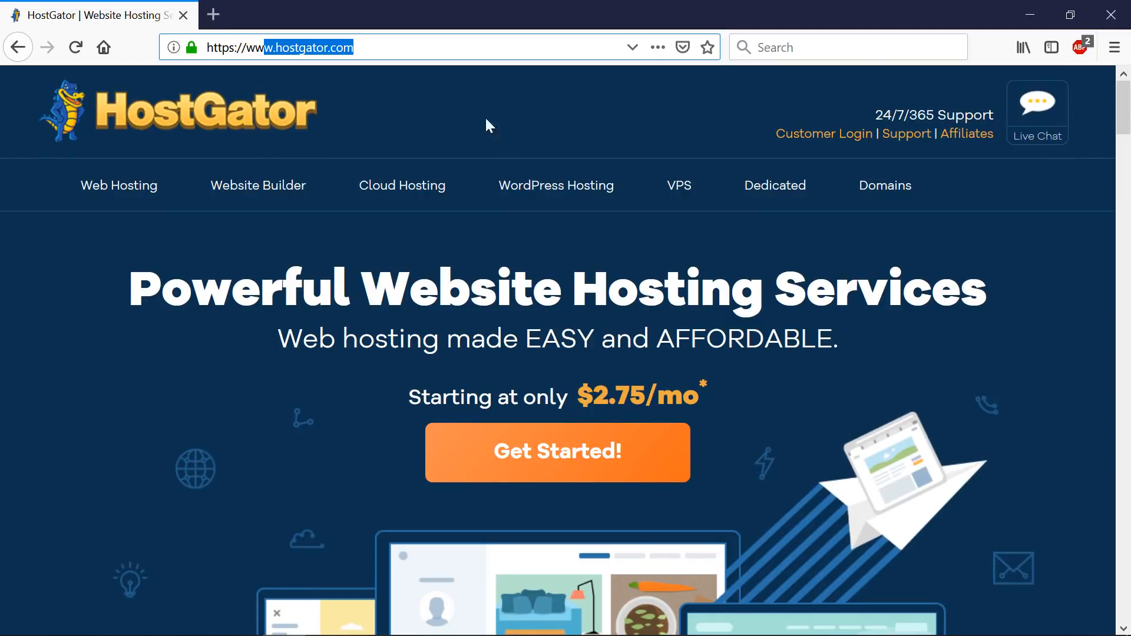
pyautogui.moveTo(354, 47); pyautogui.dragTo(247, 47)
pyautogui.scroll(-10, 648, 290)
pyautogui.scroll(10, 681, 363)
pyautogui.scroll(-15, 934, 212)
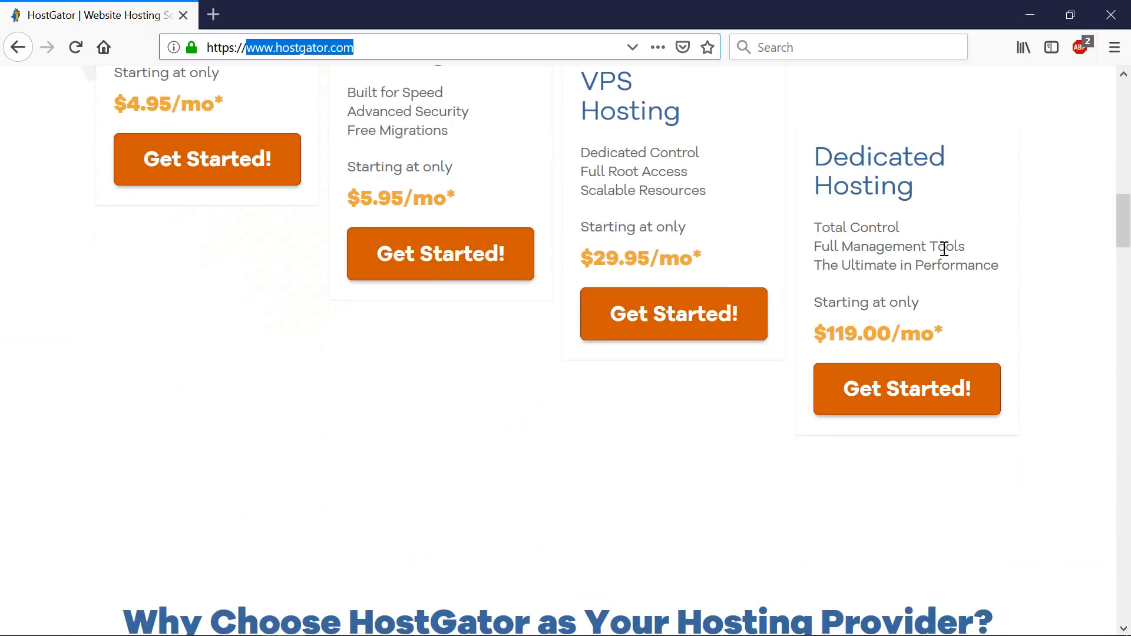
pyautogui.scroll(-15, 942, 251)
pyautogui.scroll(18, 918, 400)
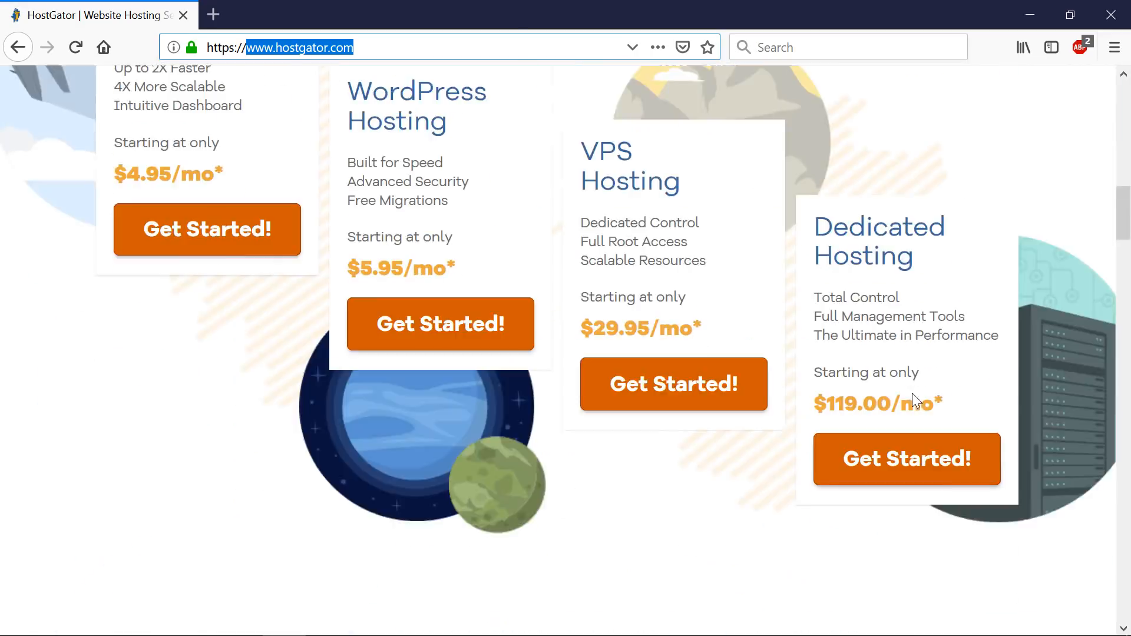
pyautogui.scroll(15, 907, 392)
# - Open the shared hosting plans and choose Buy Now under the Hatchling plan
pyautogui.click(147, 202)
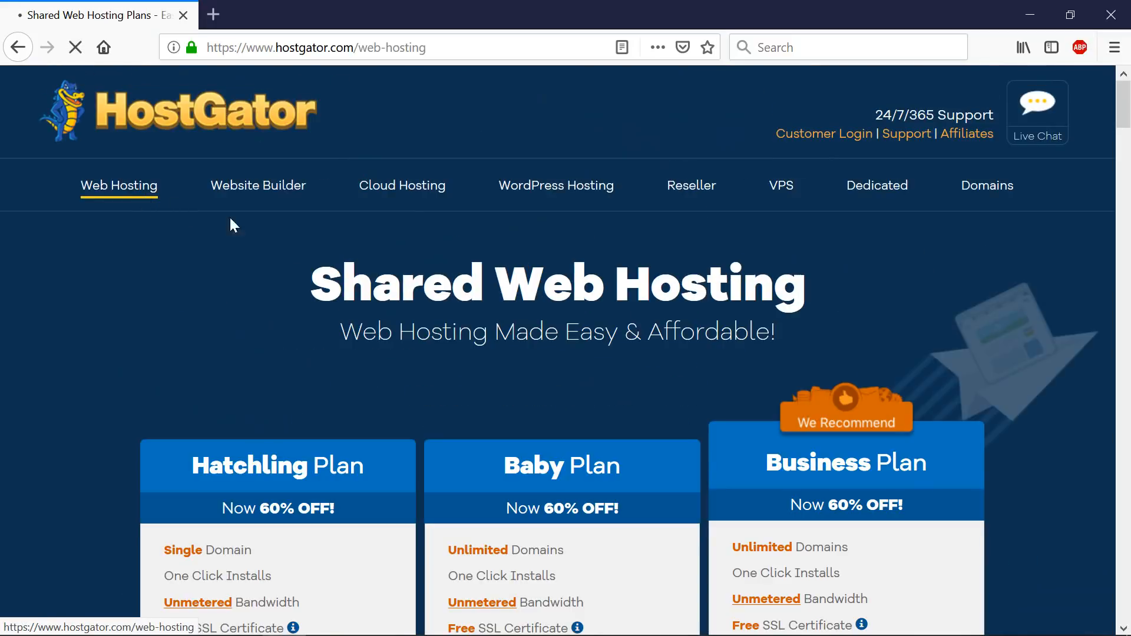
pyautogui.scroll(-3, 236, 247)
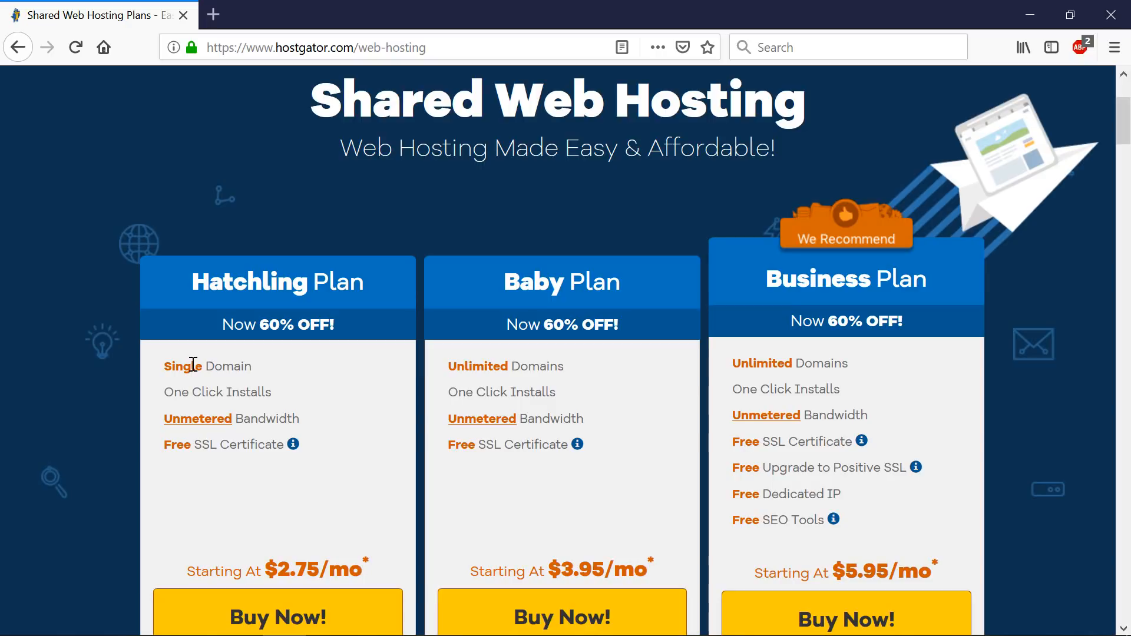
pyautogui.scroll(-3, 193, 365)
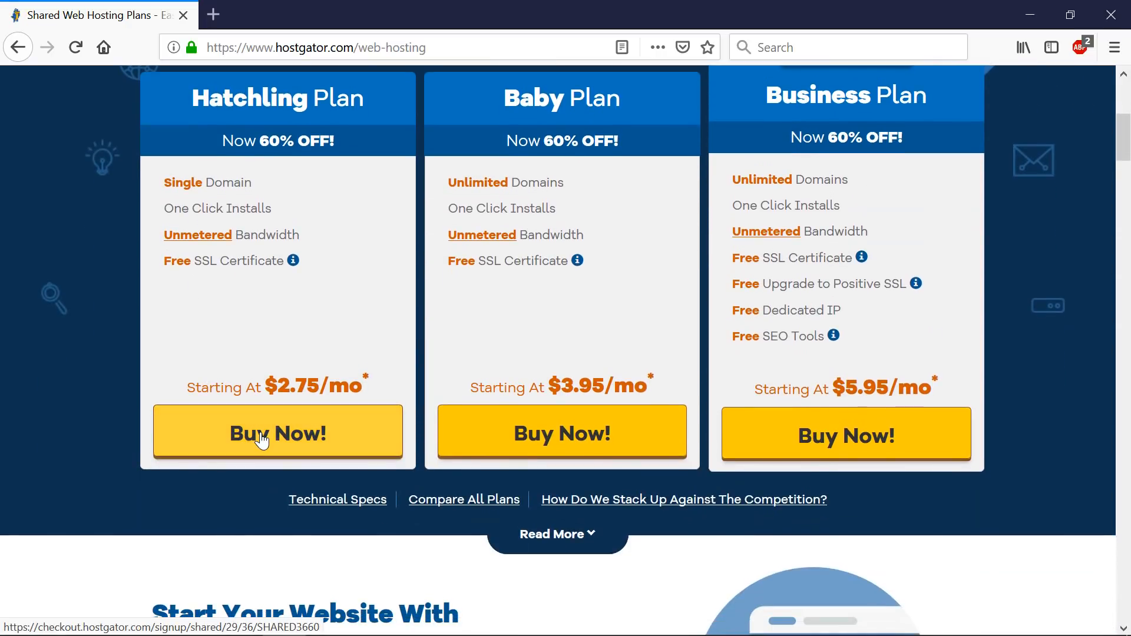
pyautogui.click(261, 439)
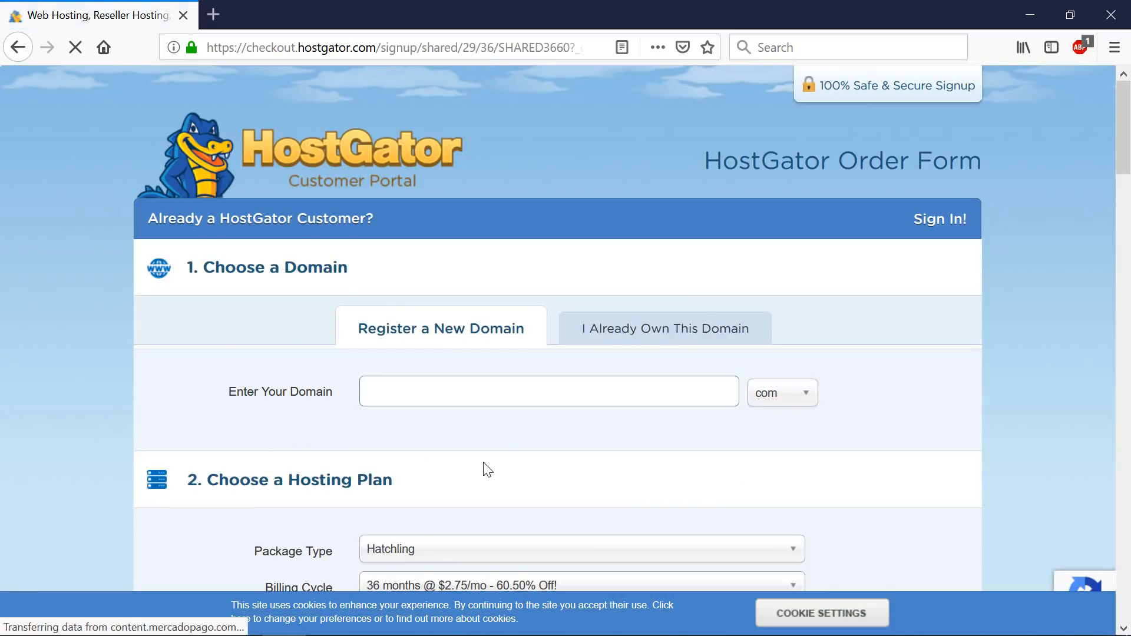
# - Under Register a New Domain, search for thestoredemo.com
pyautogui.click(611, 344)
pyautogui.click(477, 391)
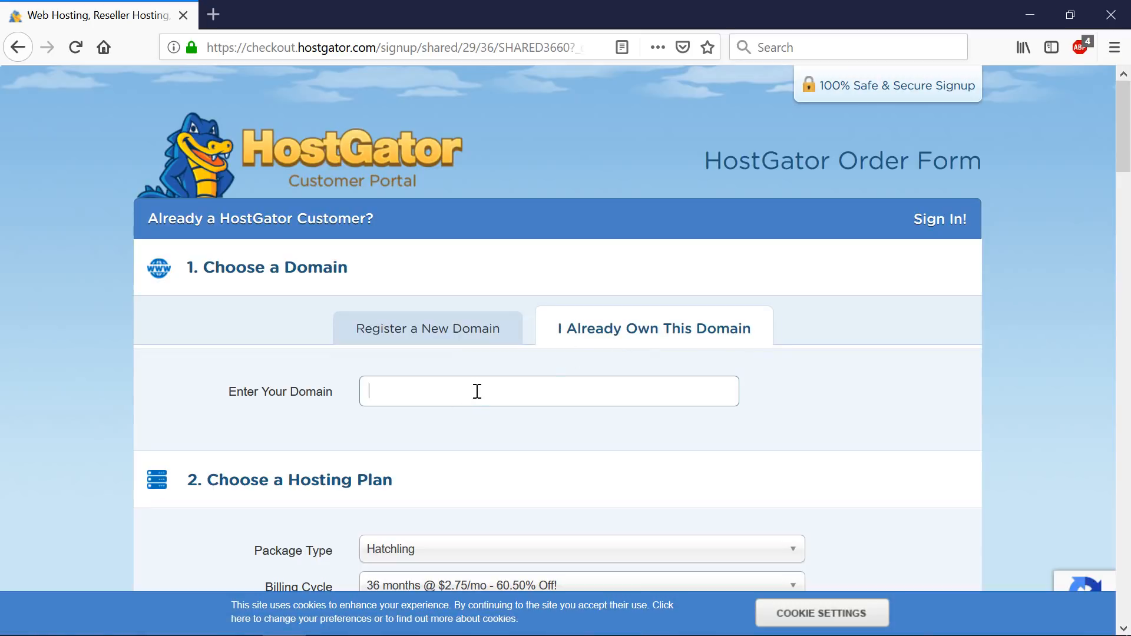
pyautogui.click(447, 340)
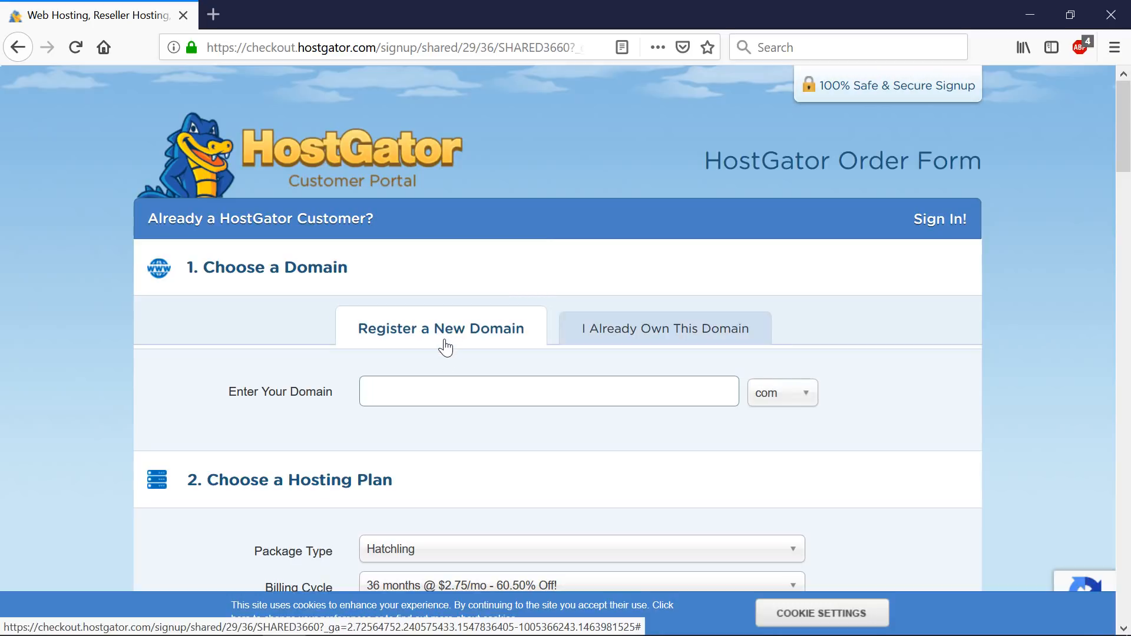
pyautogui.click(439, 388)
pyautogui.write('thestoredemo')
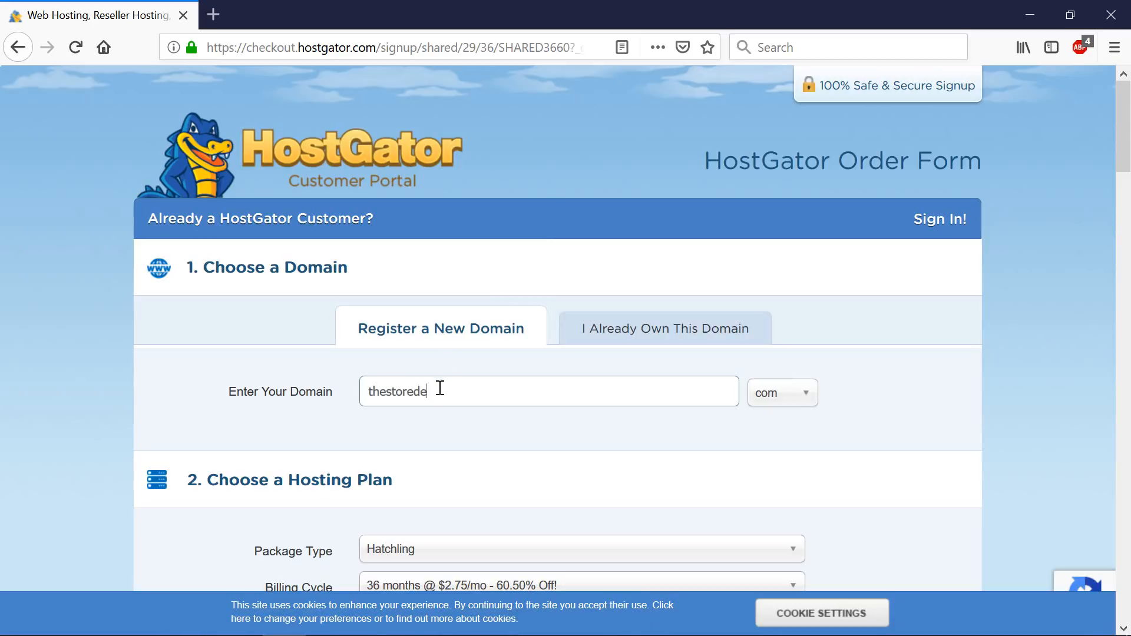
pyautogui.press('Tab')
pyautogui.write('com')
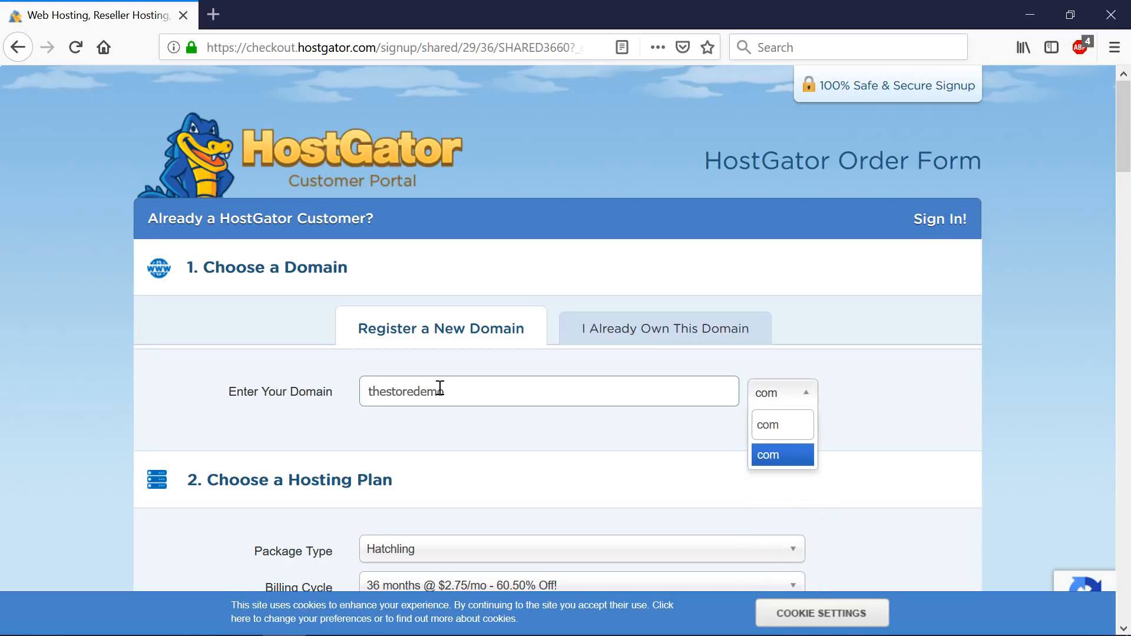
pyautogui.click(808, 396)
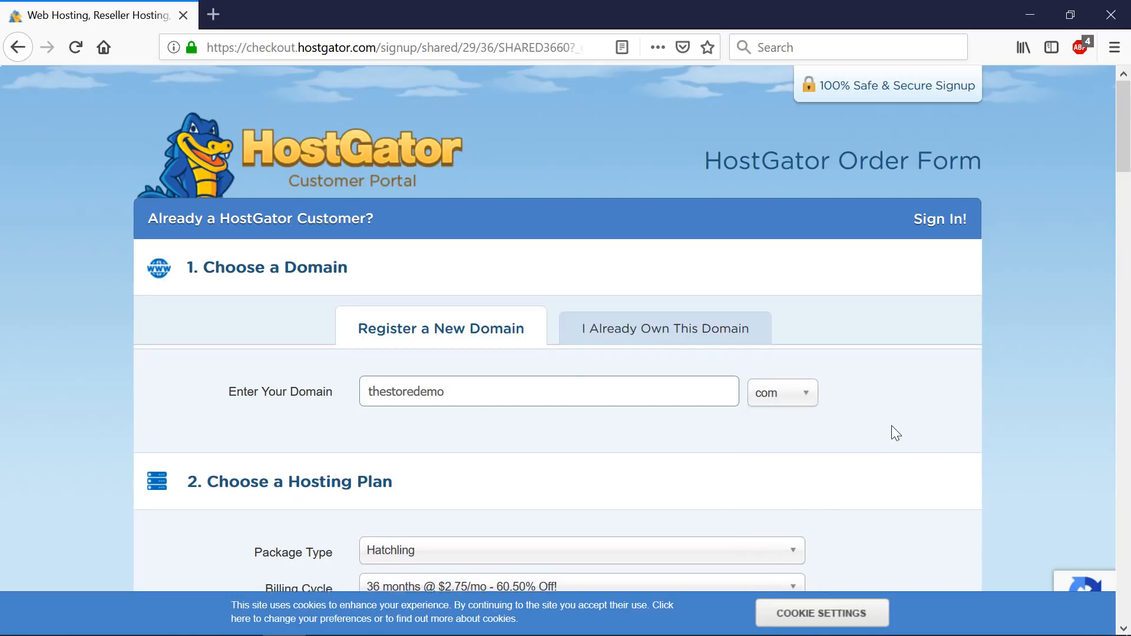
pyautogui.scroll(-2, 891, 425)
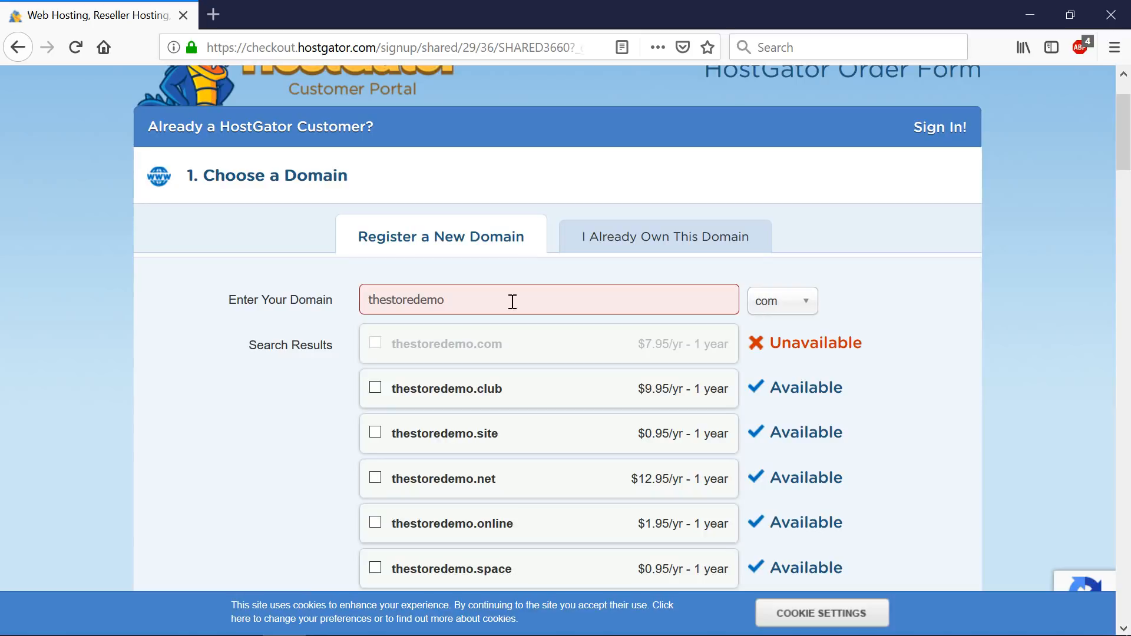
# - Replace the unavailable name with 2019webdemo, search again and review the added domain
pyautogui.doubleClick(383, 308)
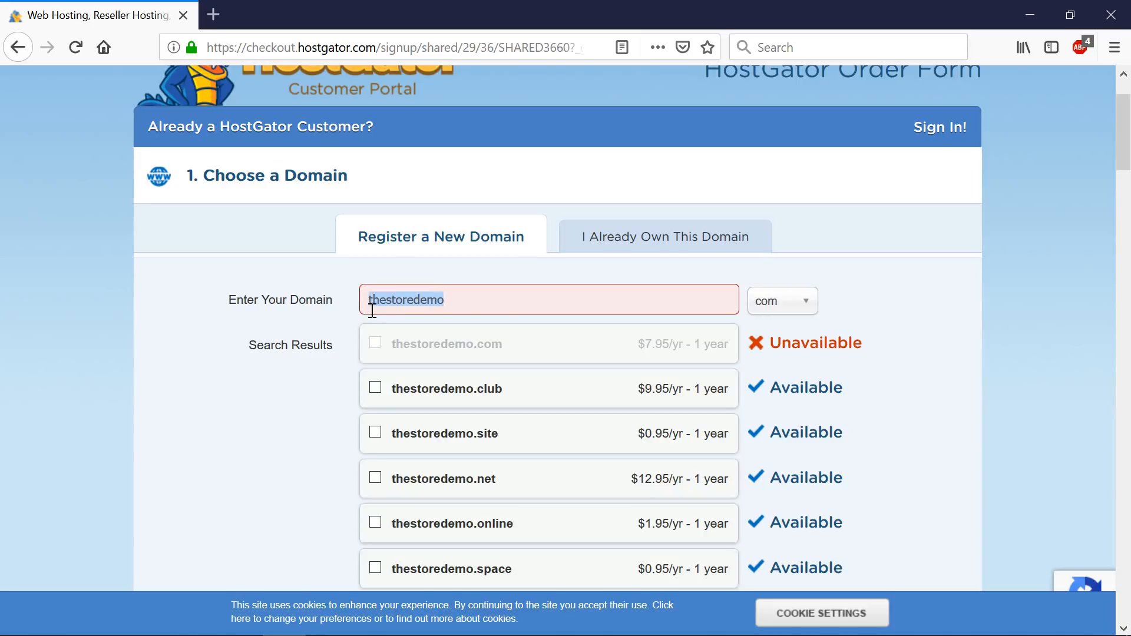
pyautogui.write('2019web')
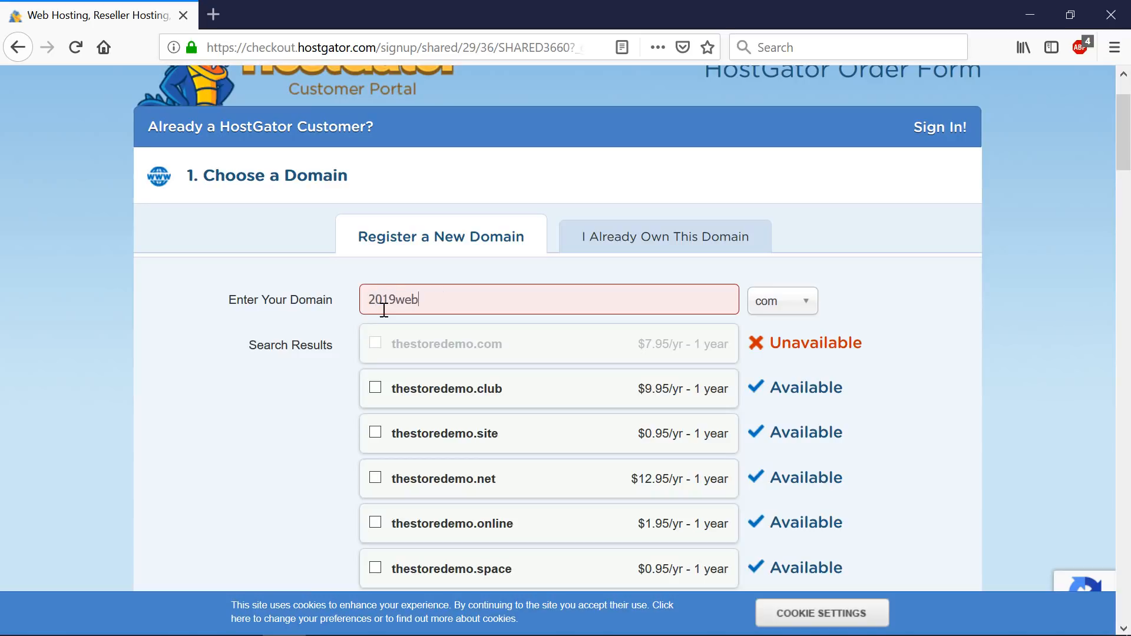
pyautogui.write('demo')
pyautogui.click(906, 323)
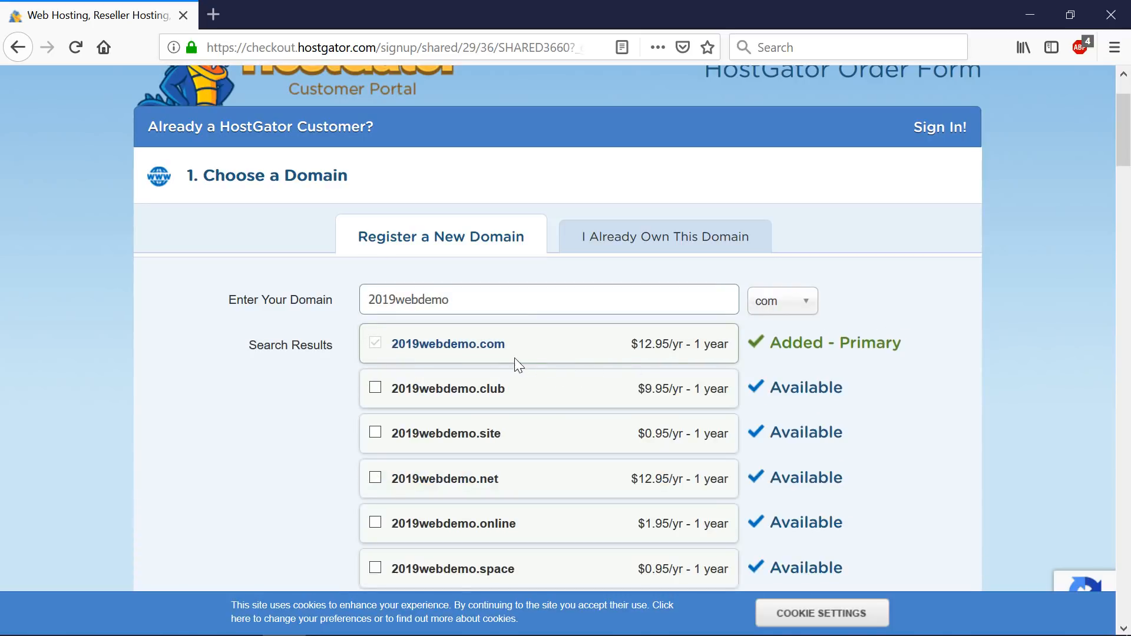
pyautogui.scroll(-3, 508, 436)
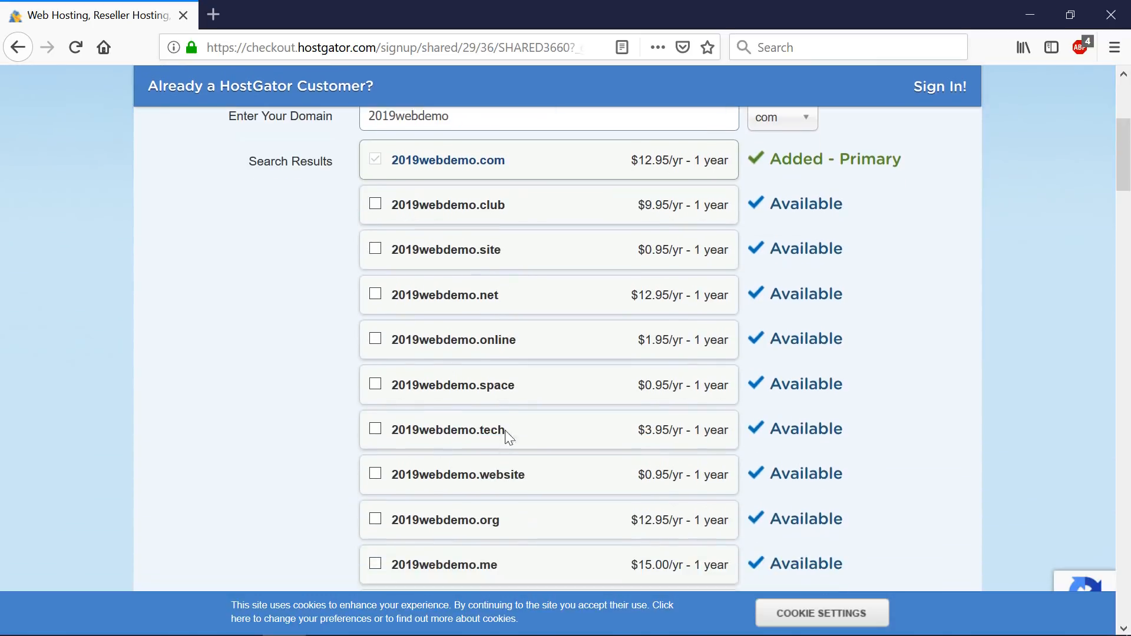
pyautogui.scroll(-2, 500, 526)
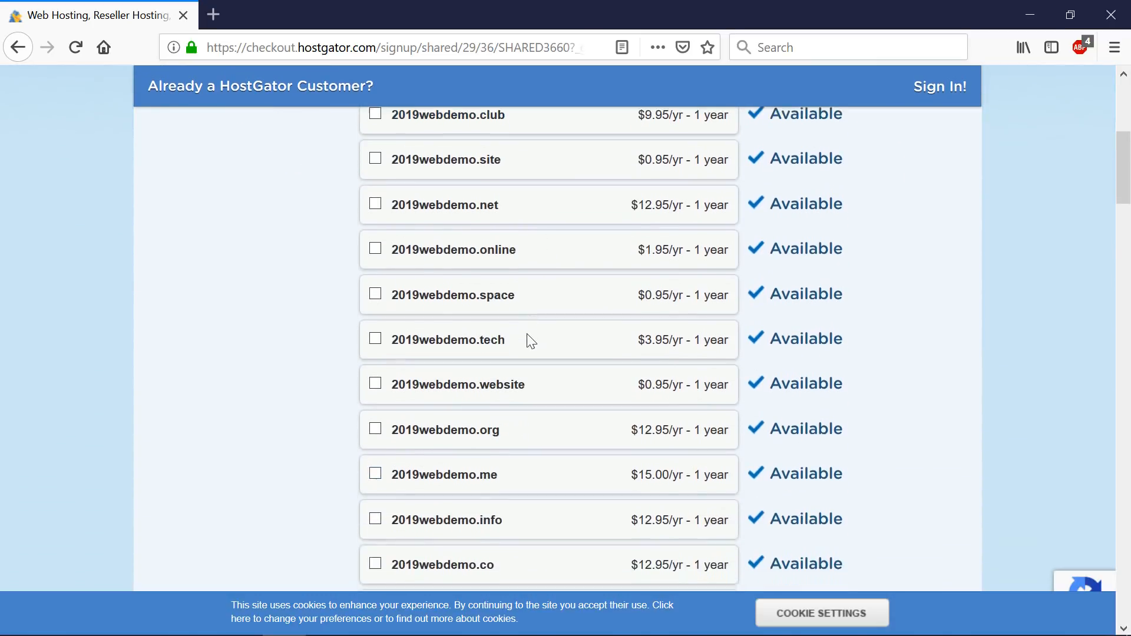
pyautogui.scroll(5, 504, 504)
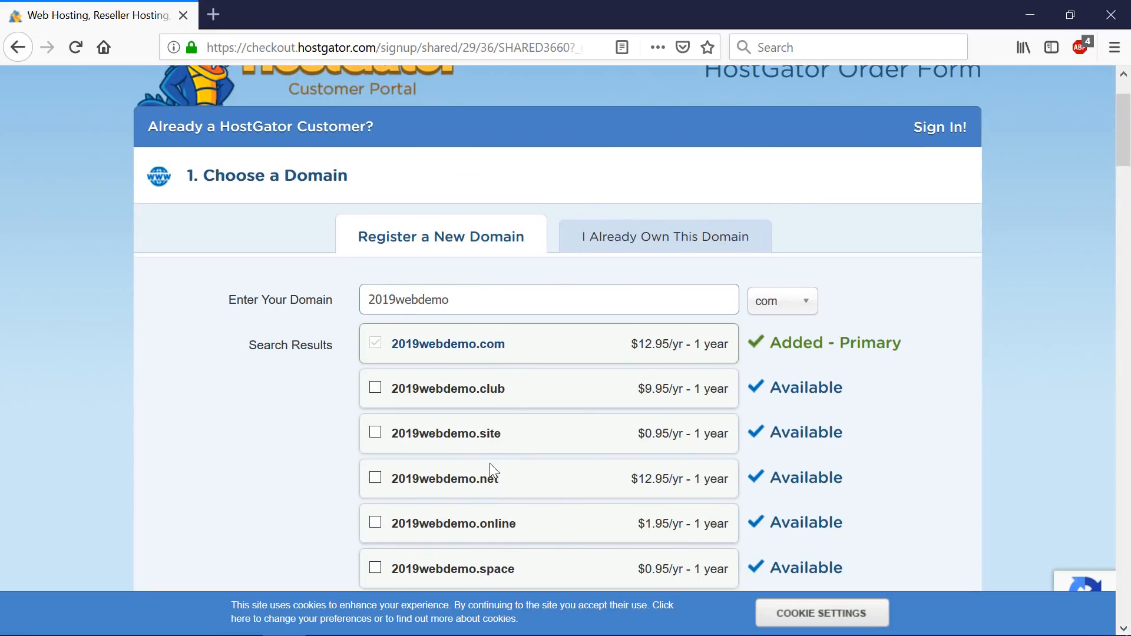
pyautogui.scroll(-3, 491, 465)
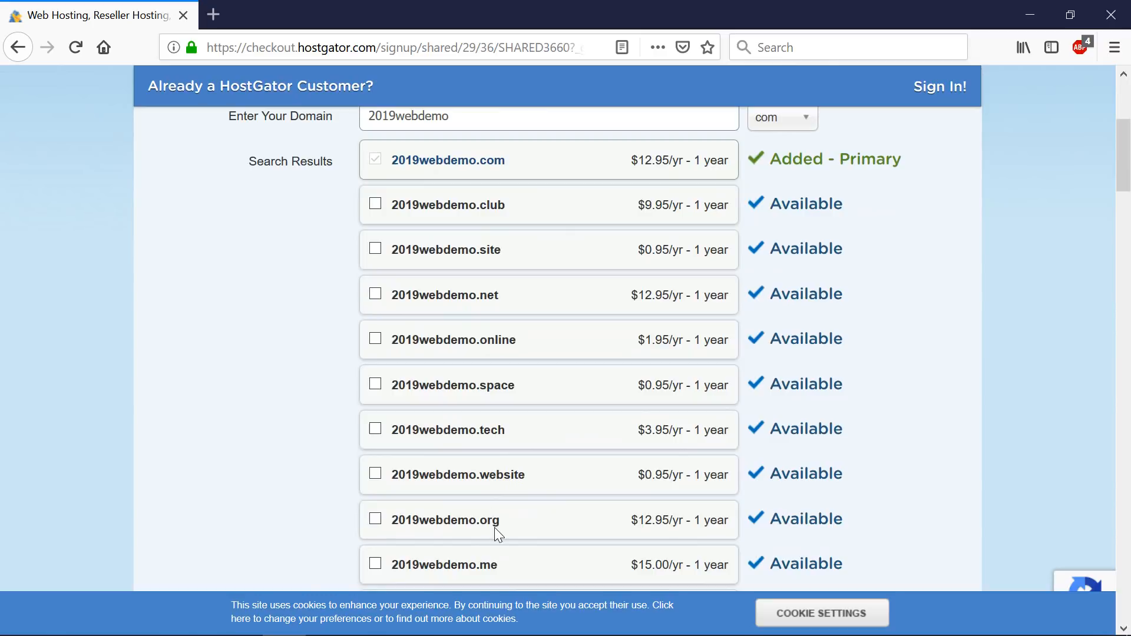
pyautogui.scroll(2, 494, 519)
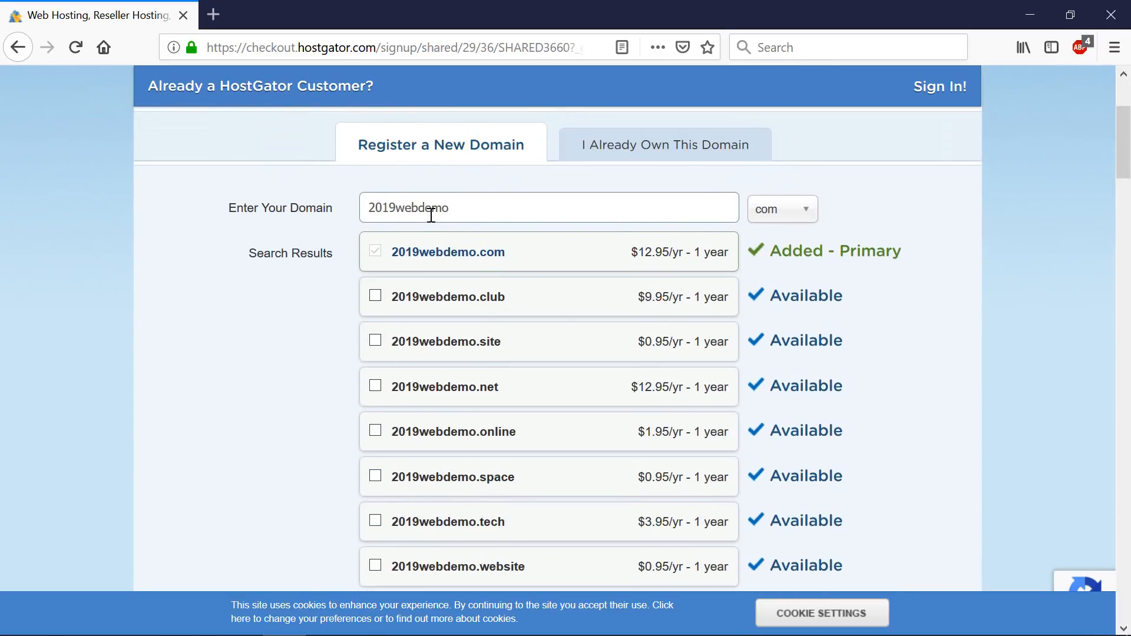
pyautogui.scroll(-12, 717, 255)
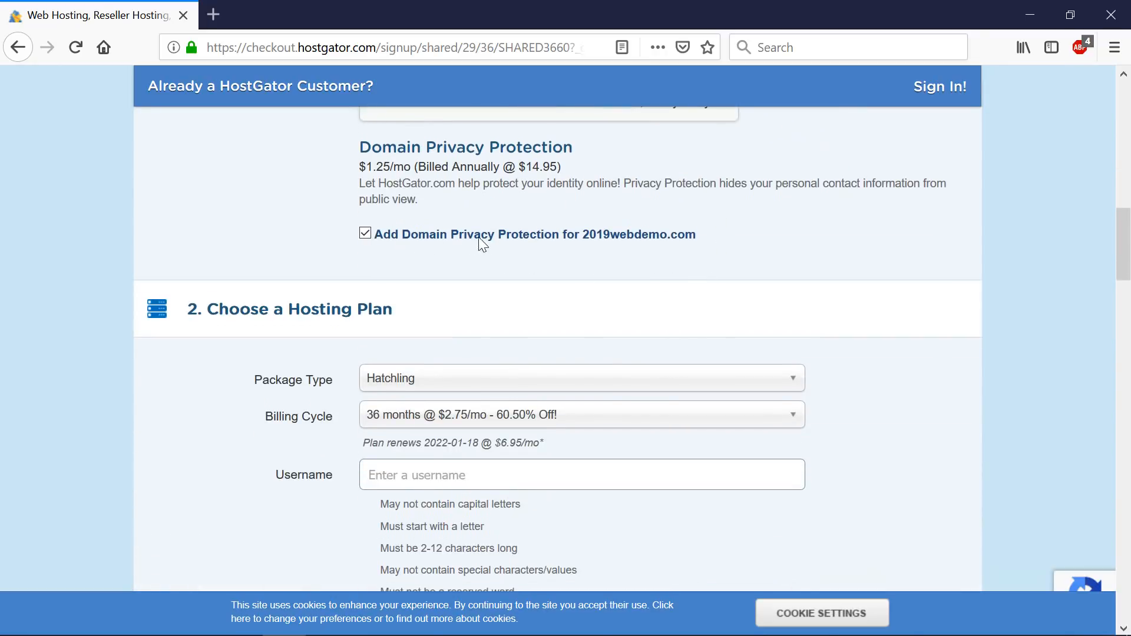
# - Uncheck privacy protection for 2019webdemo.com and compare the Protected and No Privacy contact listings
pyautogui.click(370, 235)
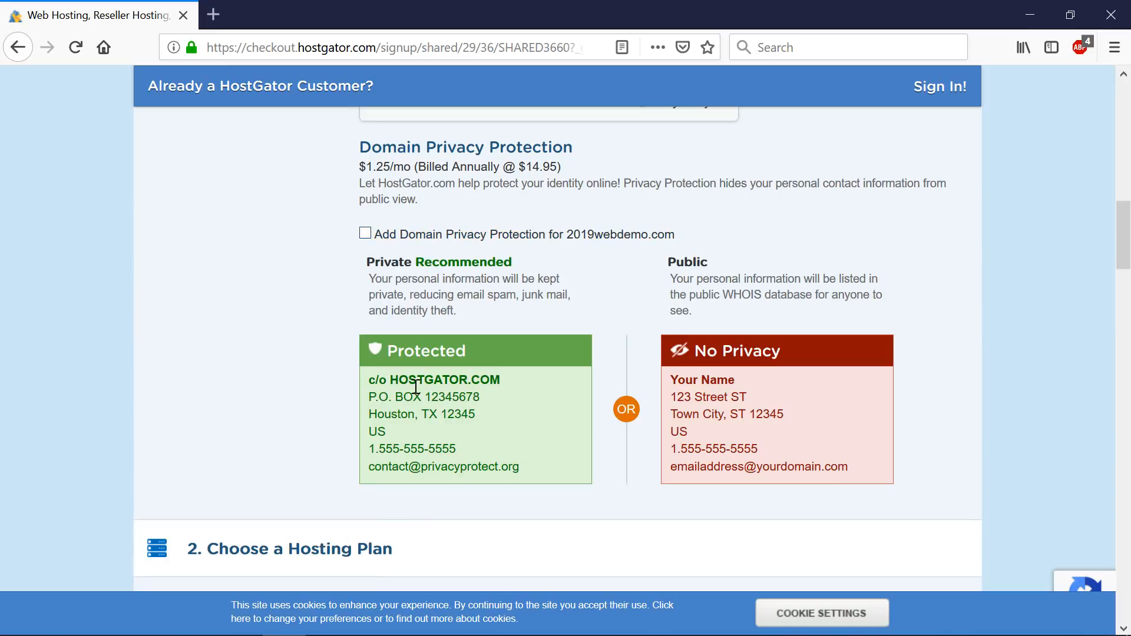
pyautogui.moveTo(388, 384); pyautogui.dragTo(519, 465)
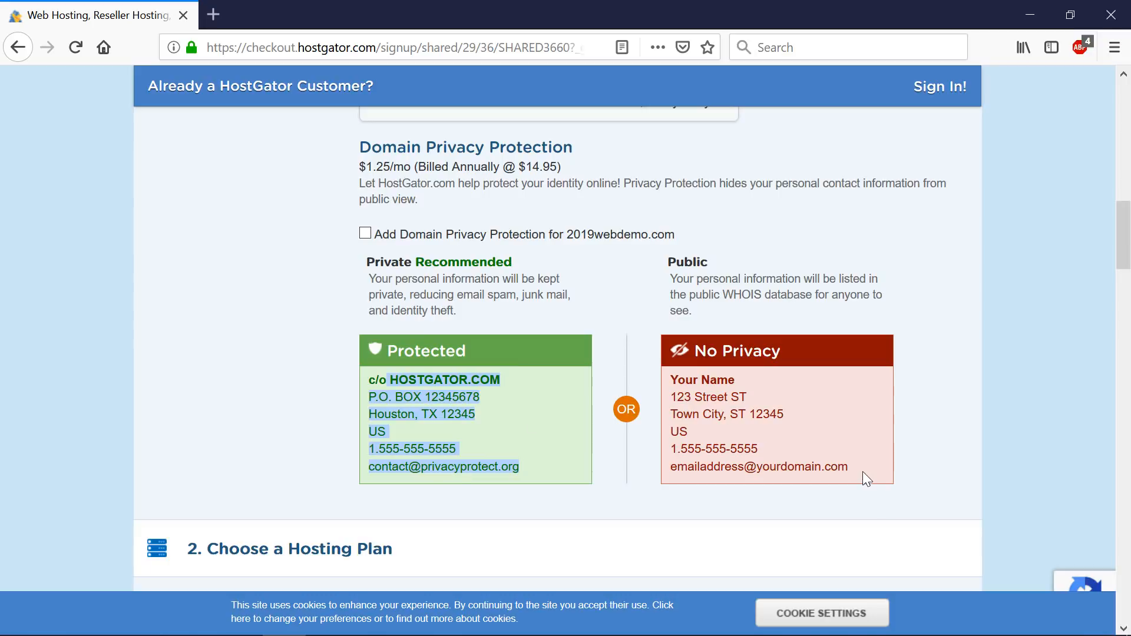
pyautogui.moveTo(862, 471); pyautogui.dragTo(676, 380)
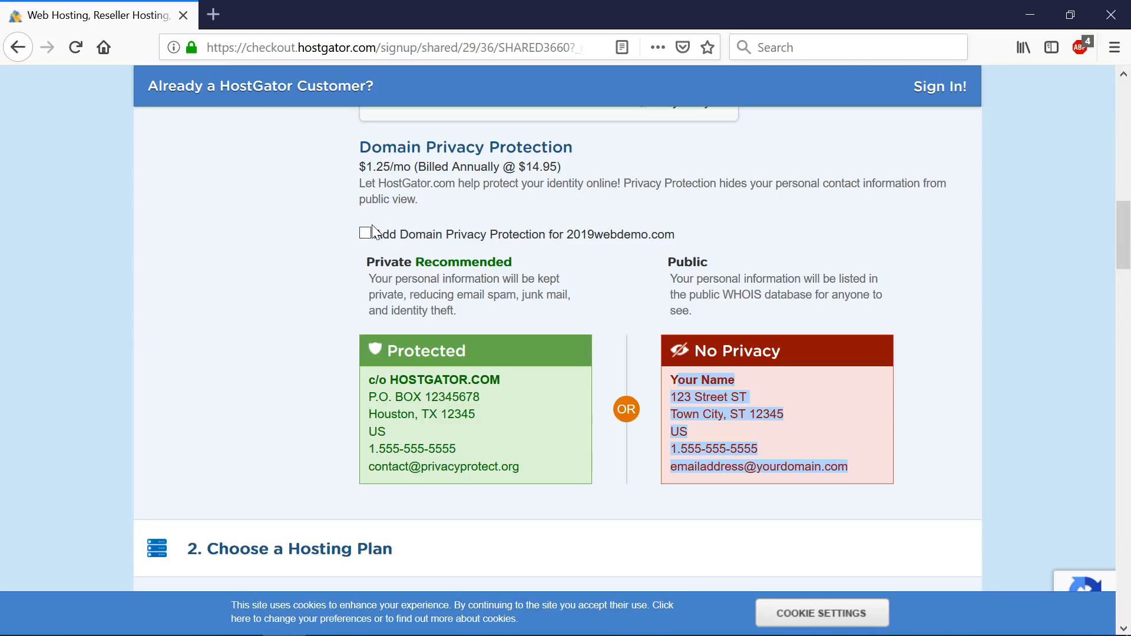
pyautogui.scroll(-6, 373, 238)
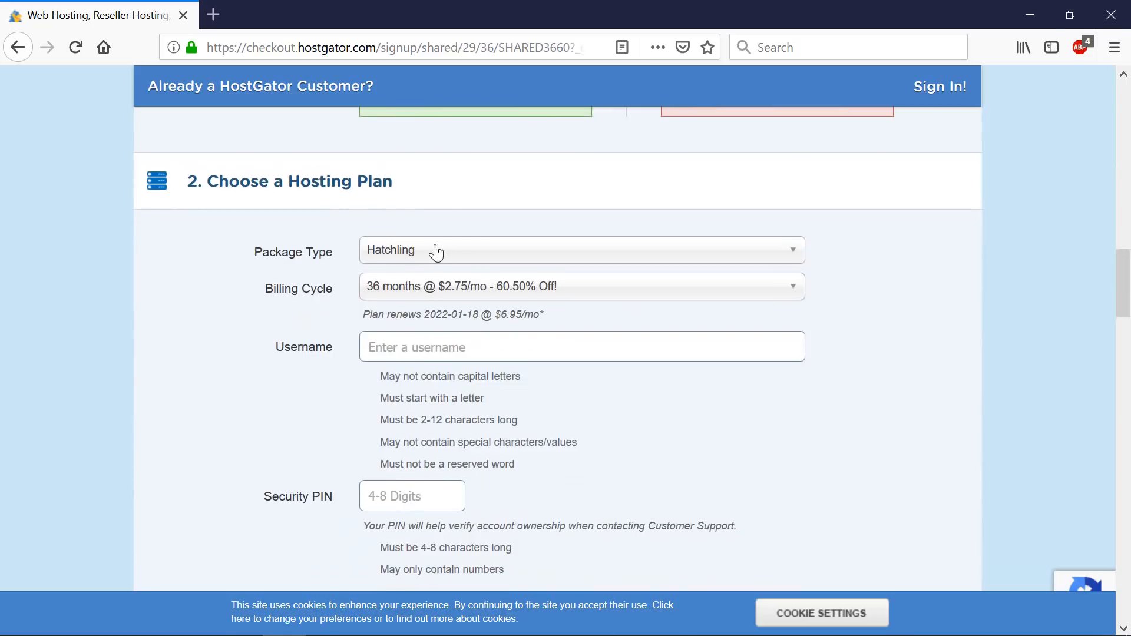
# - Untick SiteLock and CodeGuard Backup under Add Additional Services, leaving only the free SSL
pyautogui.scroll(-2, 494, 259)
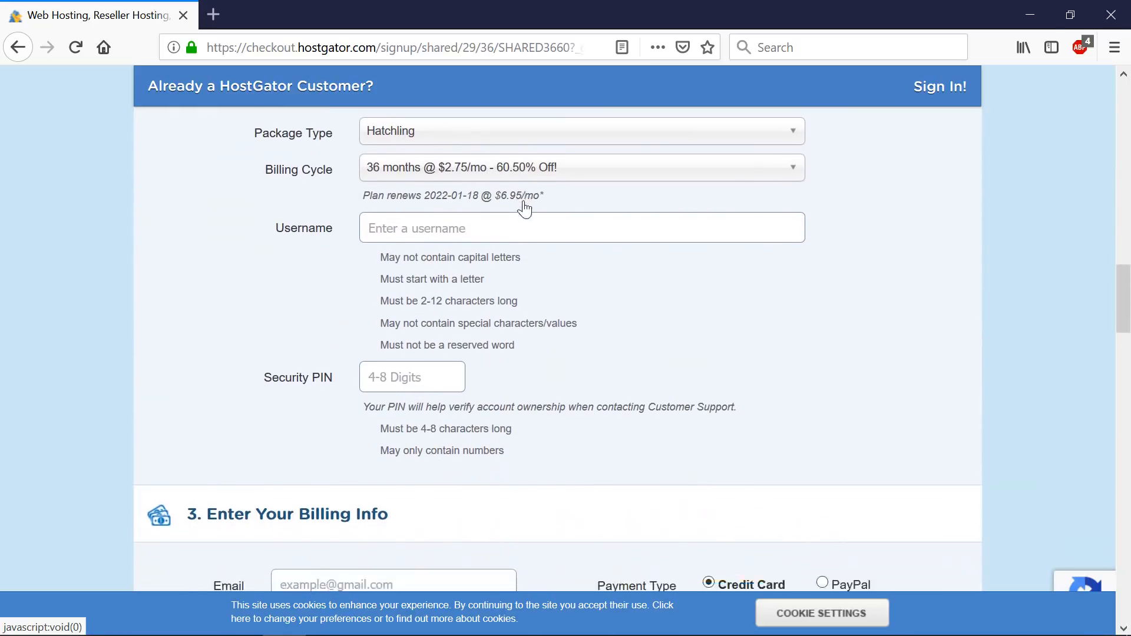
pyautogui.scroll(-18, 524, 207)
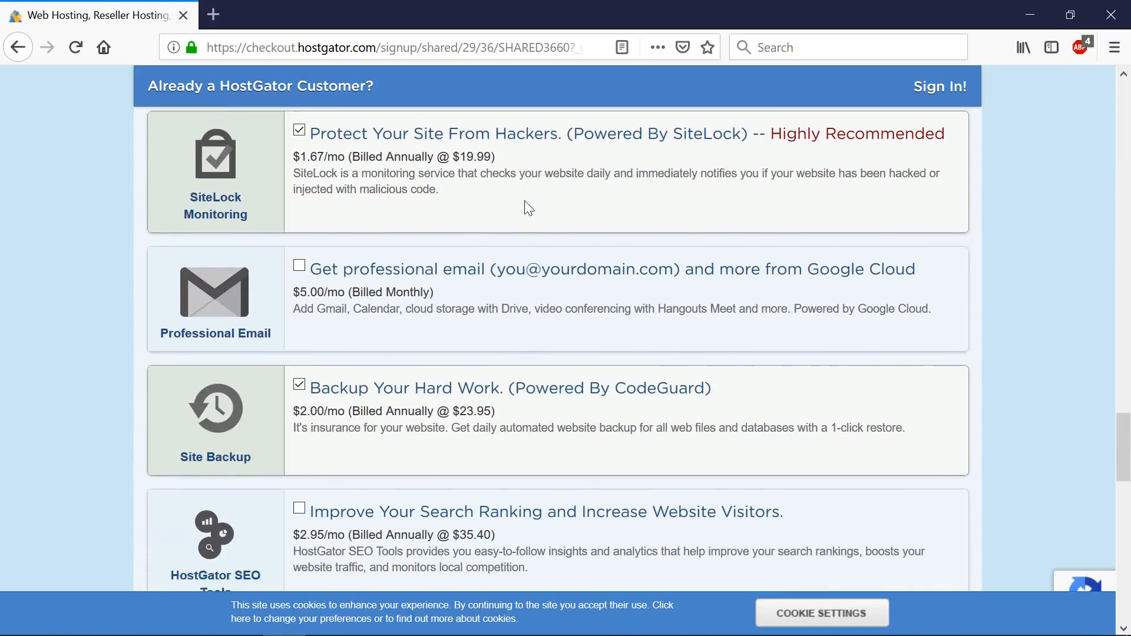
pyautogui.scroll(4, 524, 201)
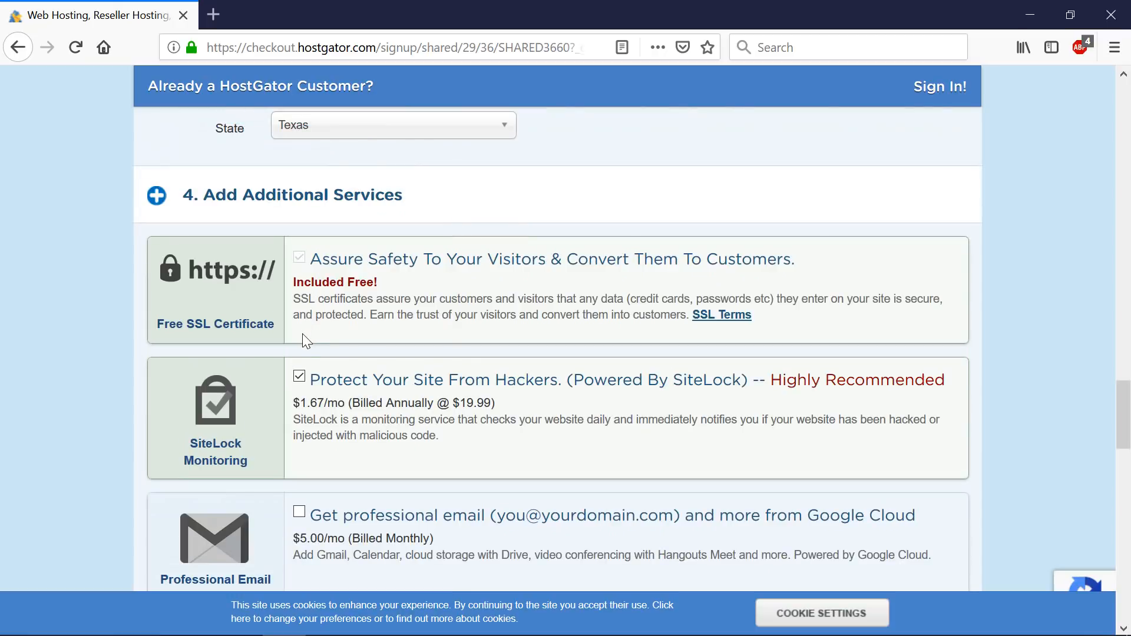
pyautogui.click(300, 377)
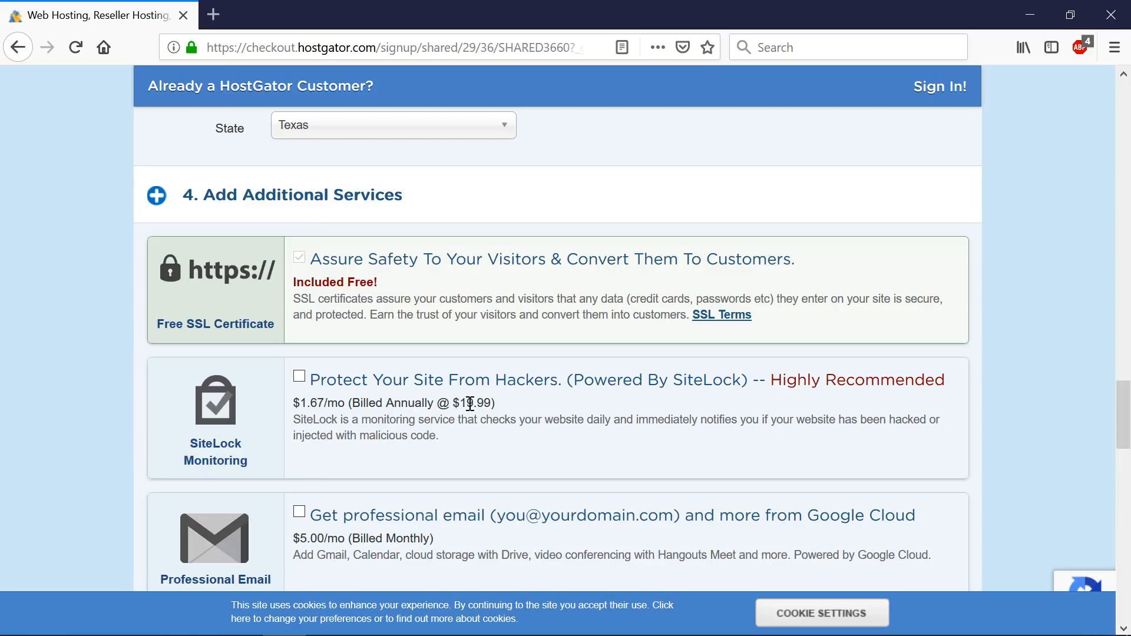
pyautogui.scroll(-3, 468, 385)
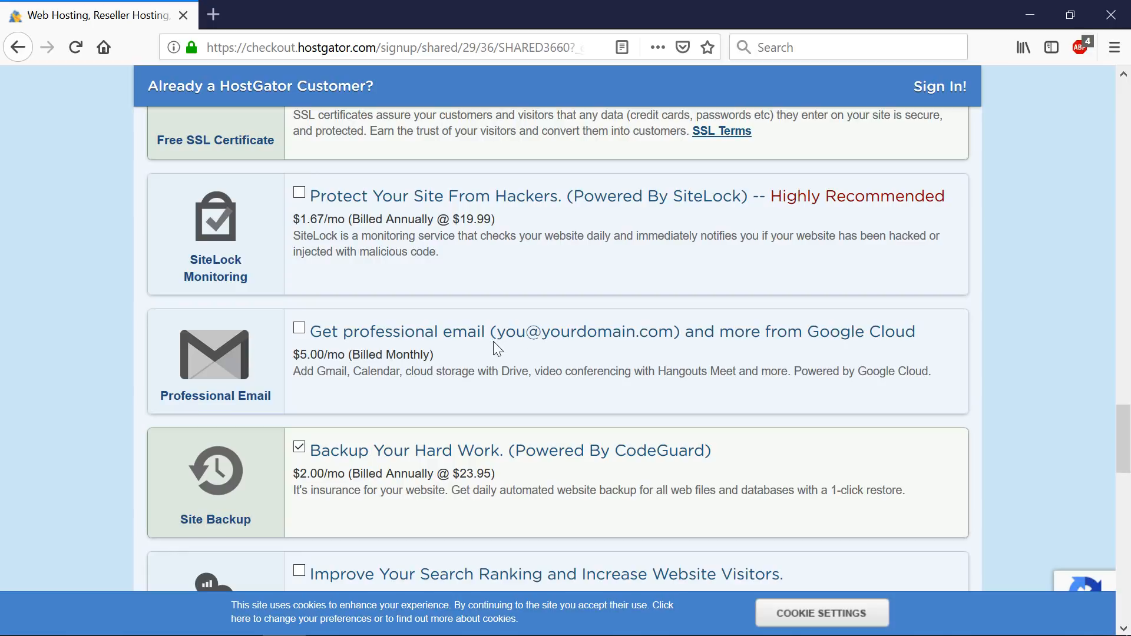
pyautogui.click(299, 447)
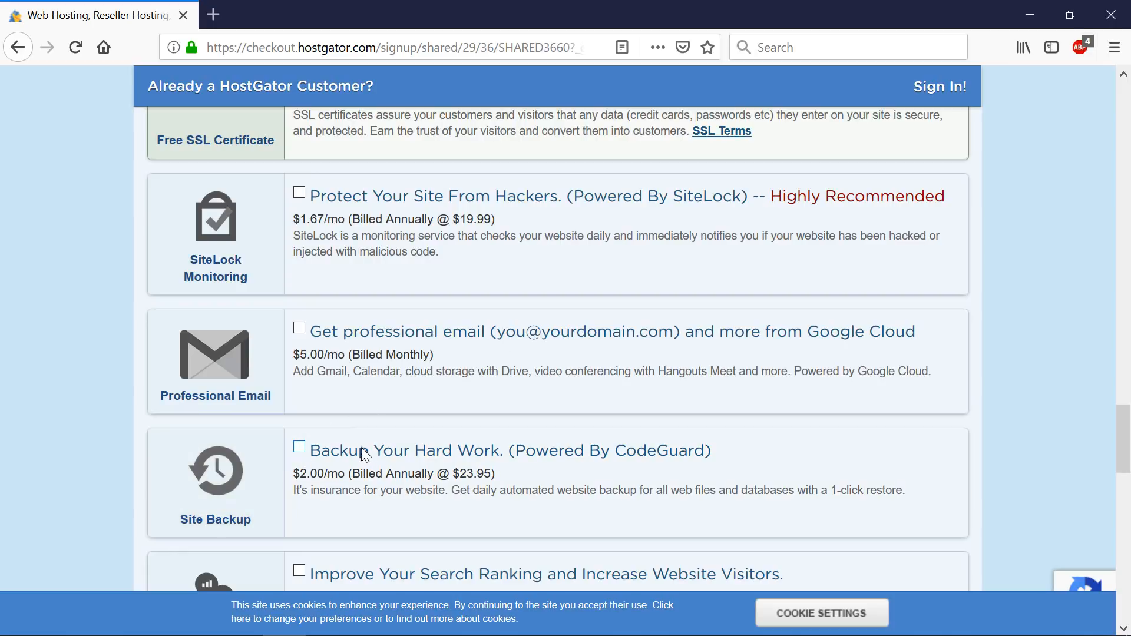
pyautogui.scroll(-3, 371, 436)
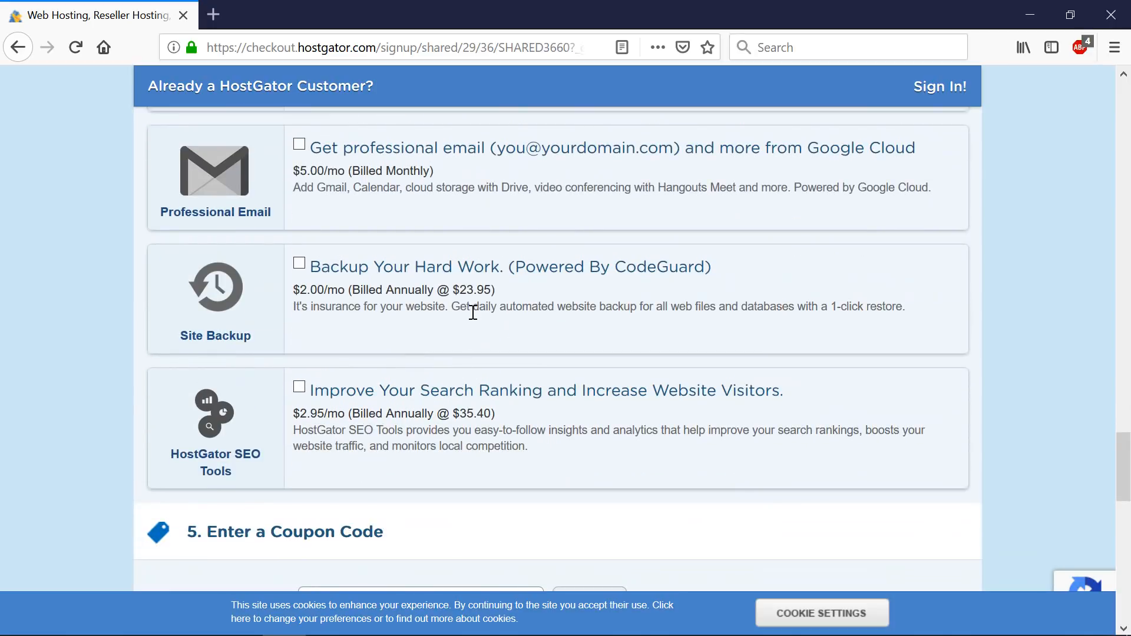
pyautogui.scroll(5, 407, 300)
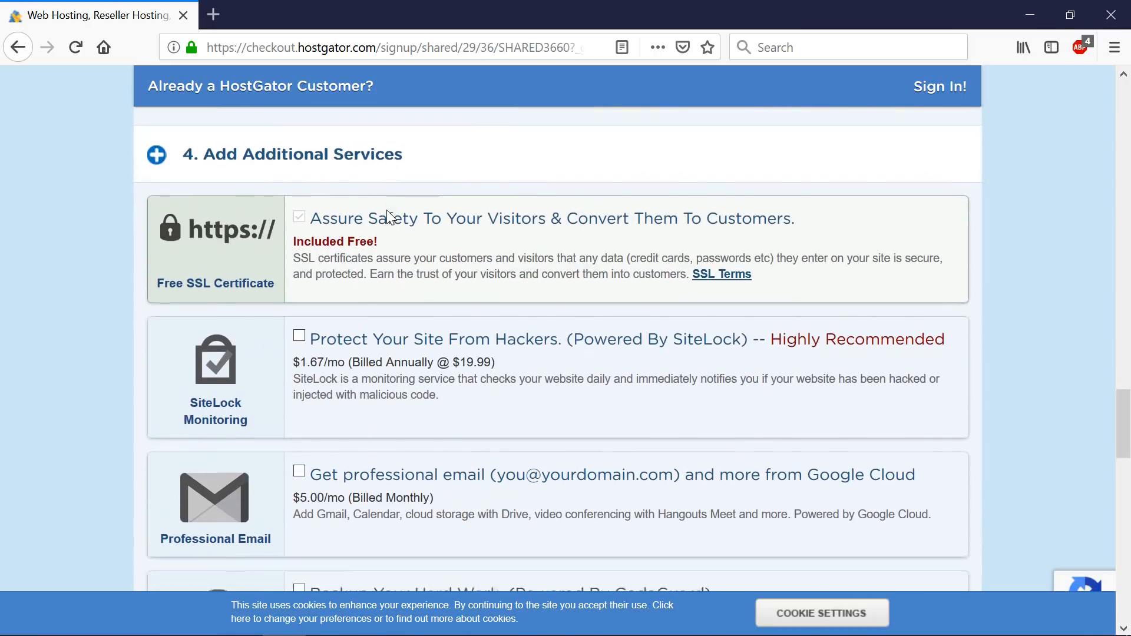
pyautogui.scroll(-5, 385, 222)
pyautogui.scroll(-4, 389, 229)
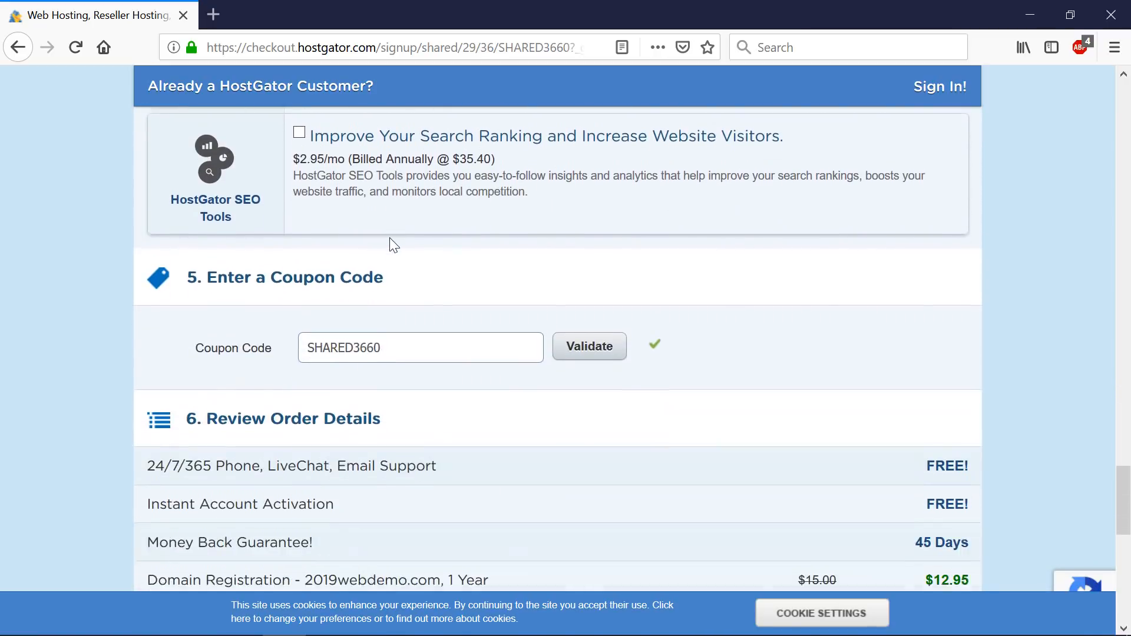
# - Select the SHARED3660 coupon code and keep the Hatchling plan on the 36-month billing cycle
pyautogui.scroll(-1, 398, 257)
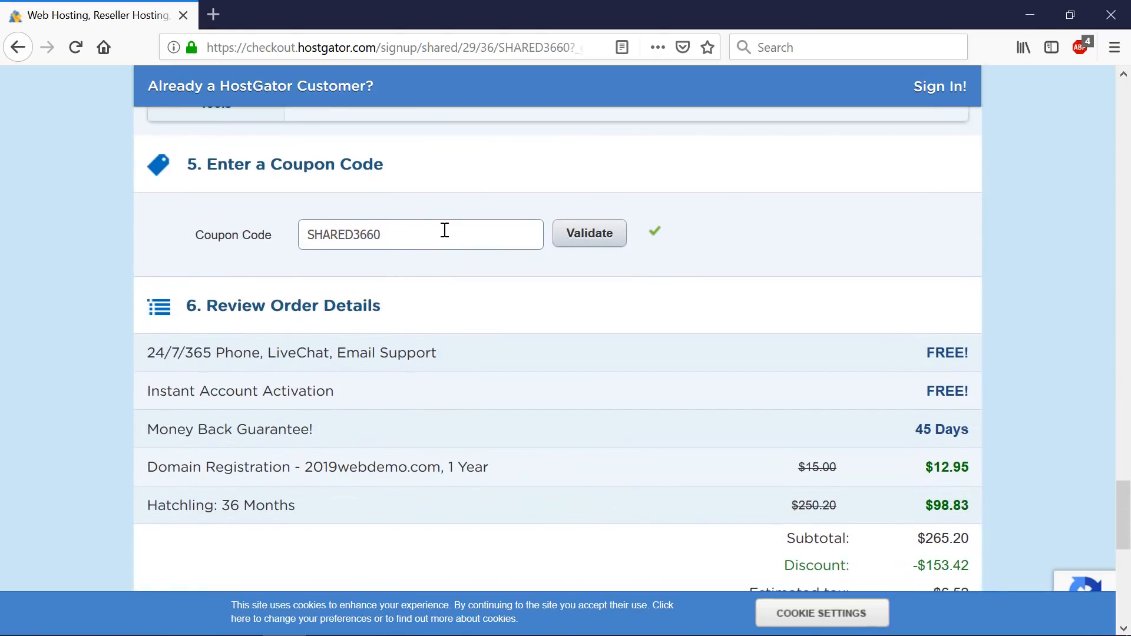
pyautogui.doubleClick(346, 235)
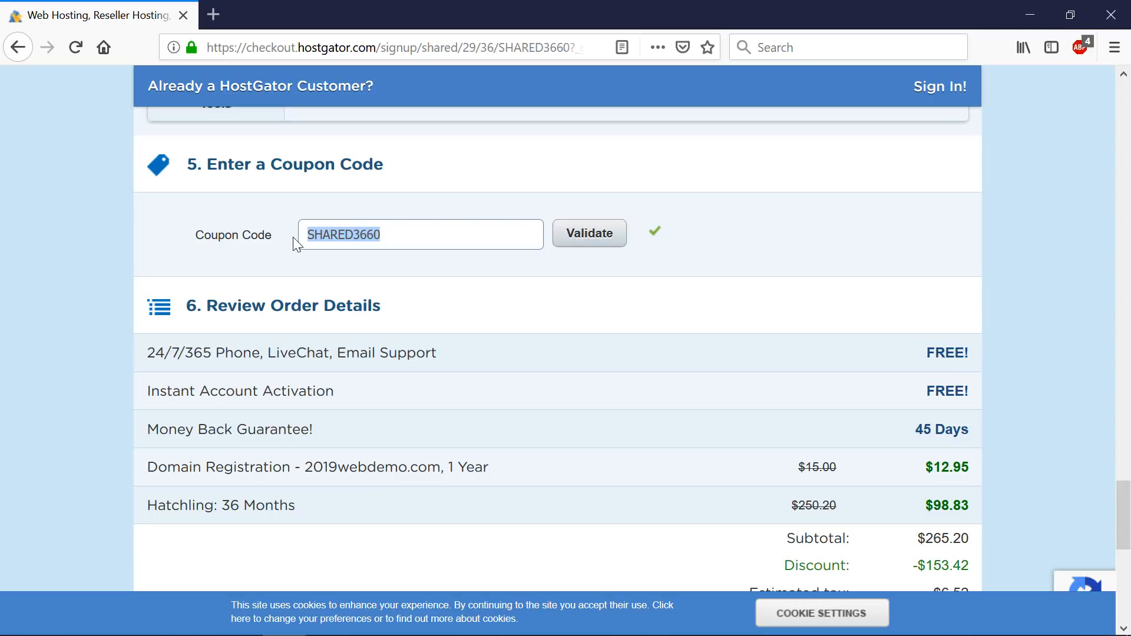
pyautogui.scroll(20, 424, 295)
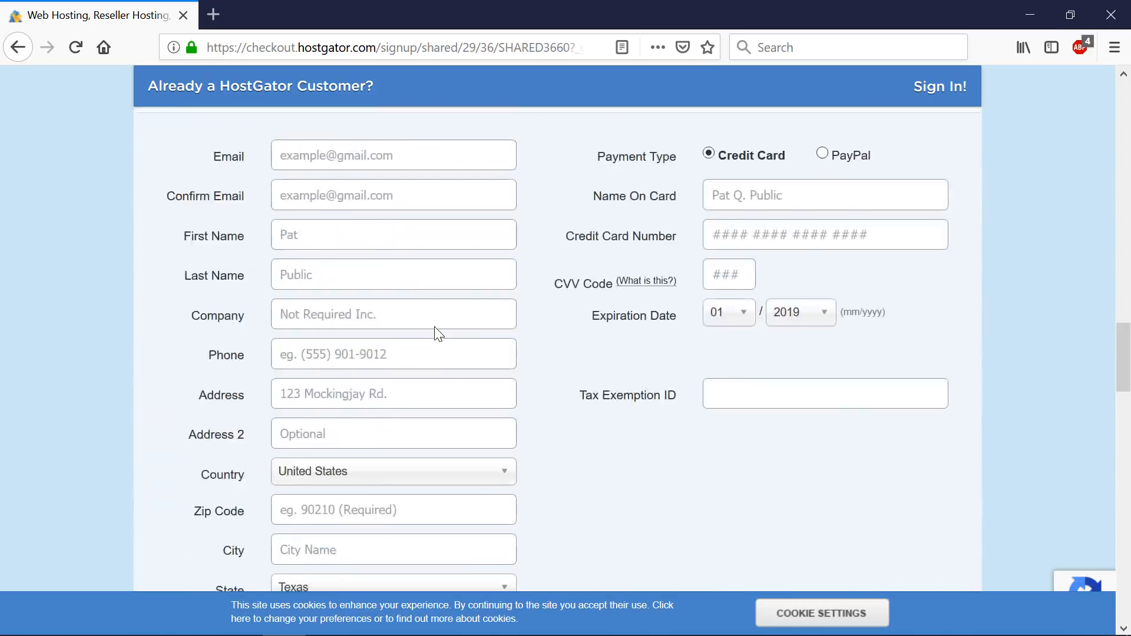
pyautogui.scroll(-1, 483, 362)
pyautogui.click(530, 379)
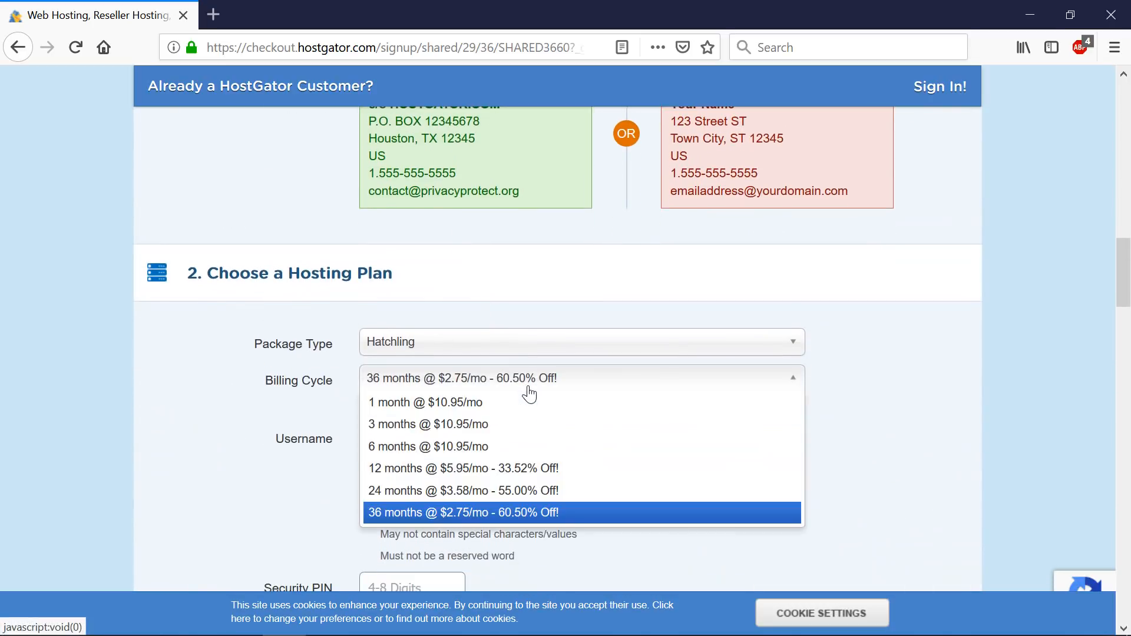
pyautogui.click(574, 466)
# - Replace the coupon with 'discounted' and validate it, bringing the amount due to $111.34
pyautogui.scroll(-20, 574, 462)
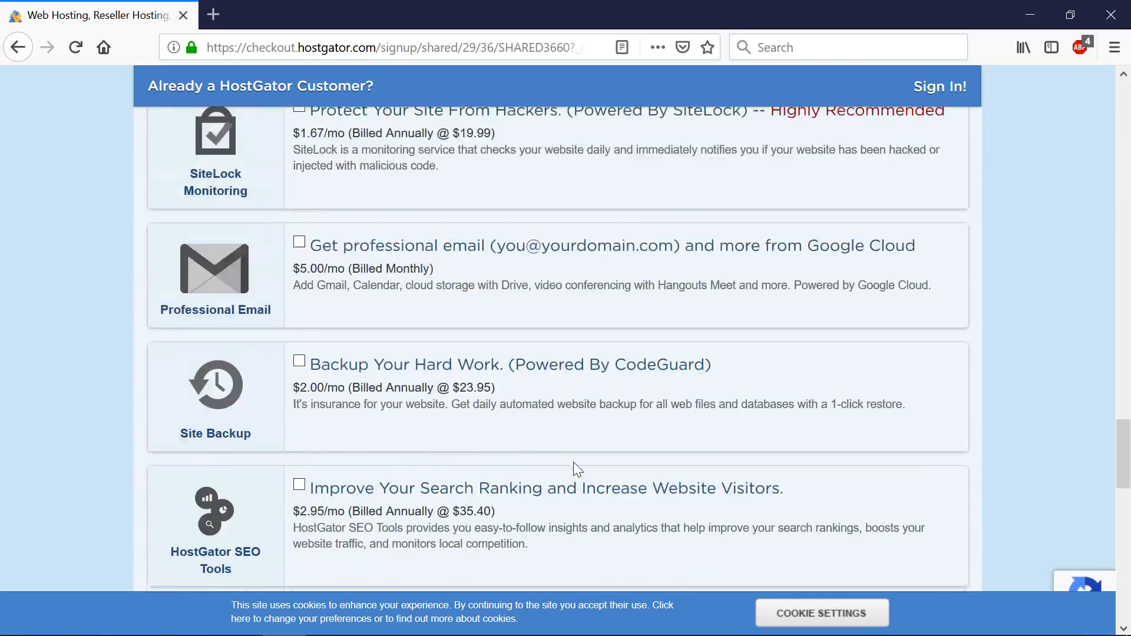
pyautogui.moveTo(467, 508); pyautogui.dragTo(203, 507)
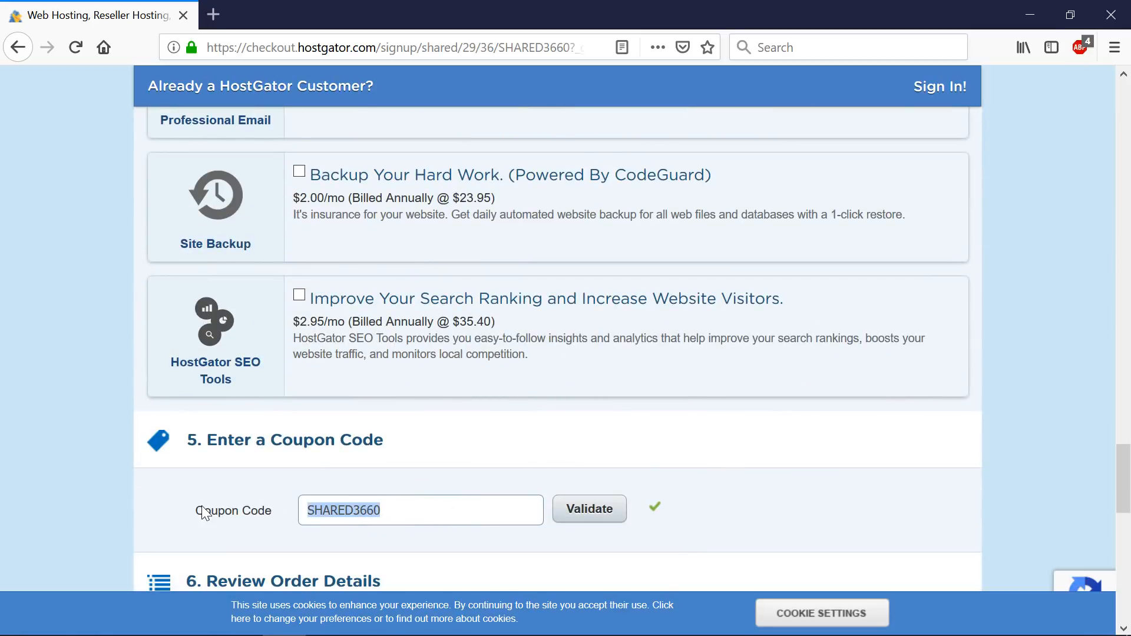
pyautogui.write('discounted')
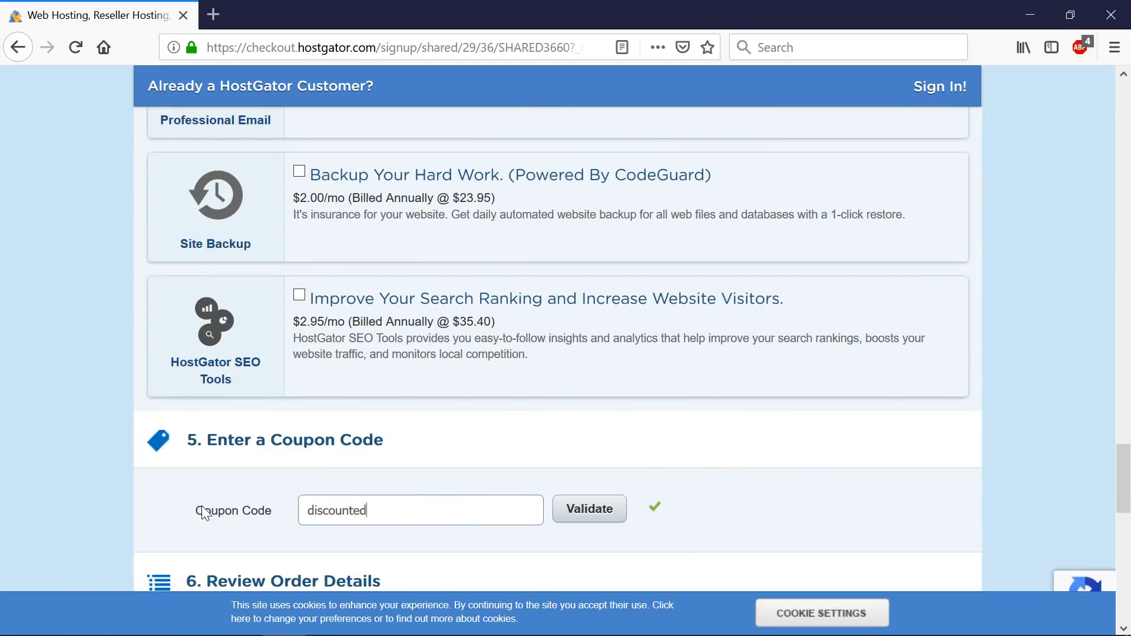
pyautogui.click(595, 513)
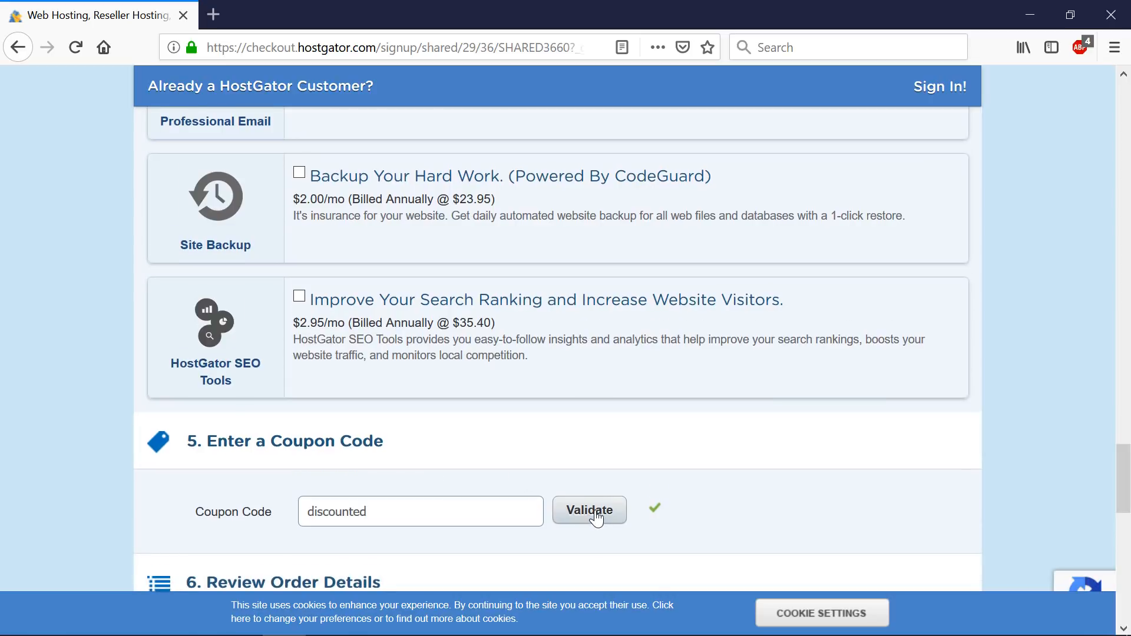
pyautogui.scroll(-10, 581, 495)
pyautogui.scroll(3, 989, 278)
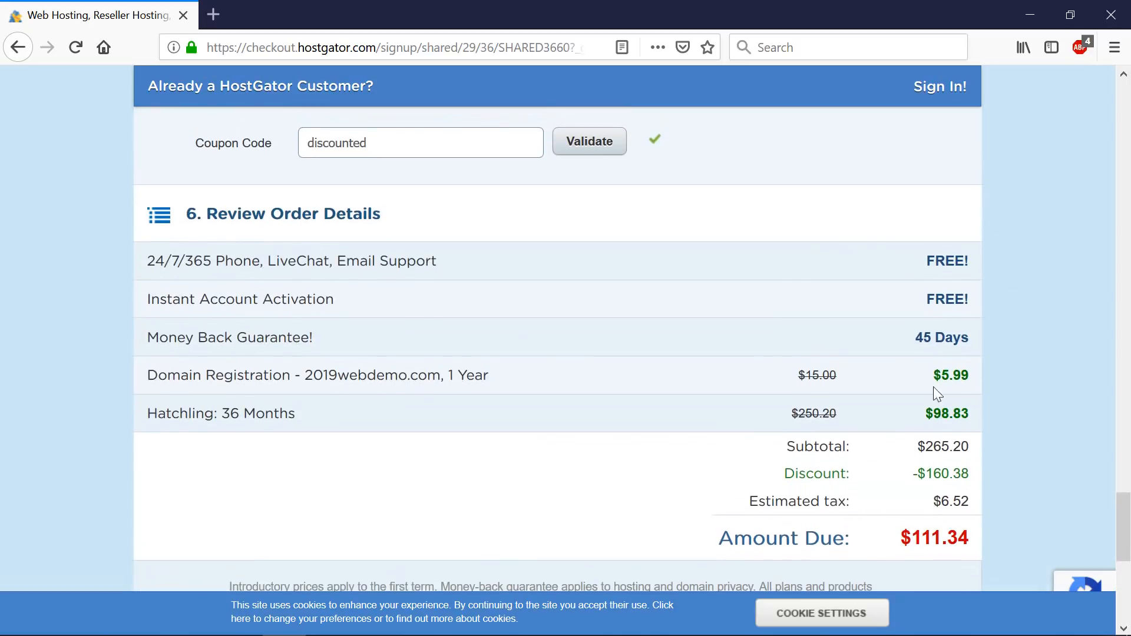
pyautogui.scroll(8, 626, 422)
pyautogui.scroll(10, 621, 415)
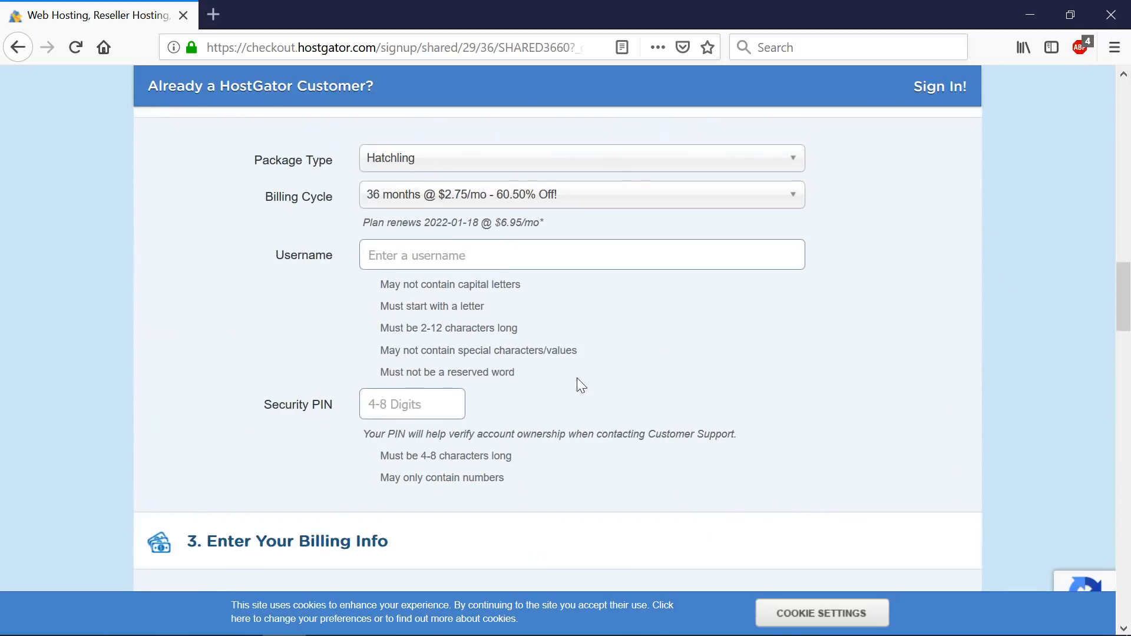
# - Switch the Hatchling plan to the 12-month billing cycle at $5.37/mo
pyautogui.click(554, 290)
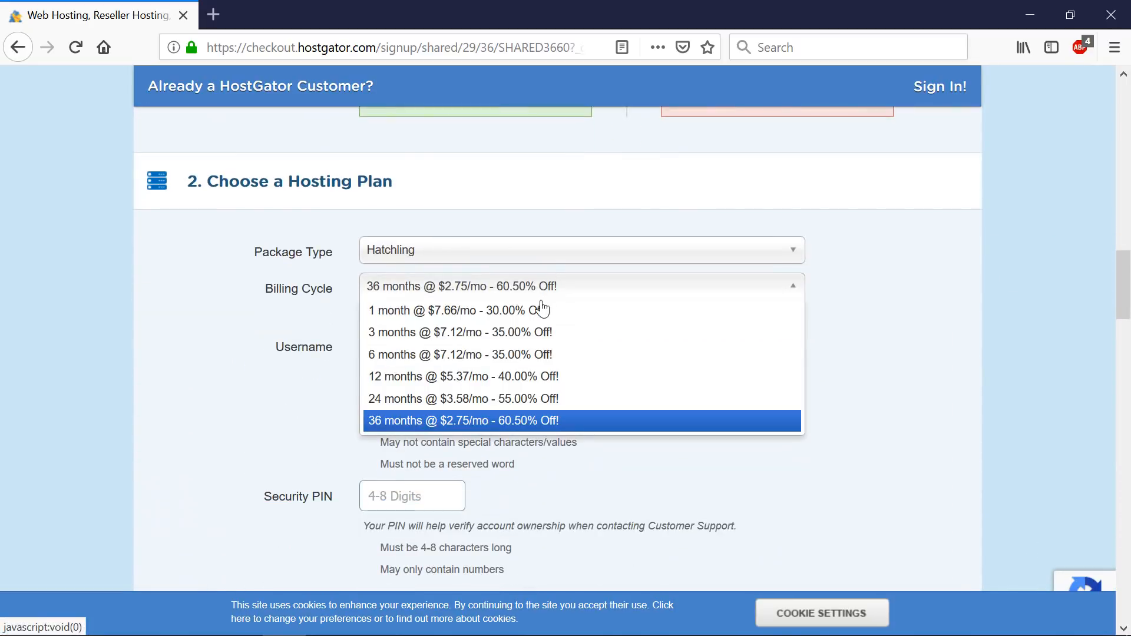
pyautogui.click(486, 382)
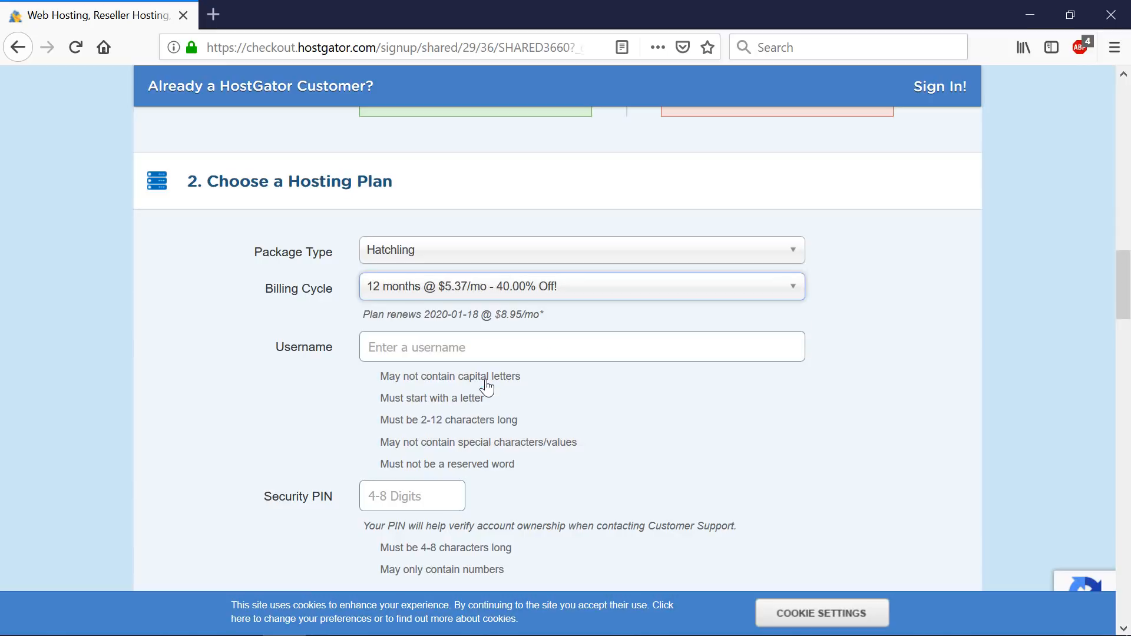
pyautogui.scroll(-1, 489, 366)
pyautogui.scroll(-3, 489, 367)
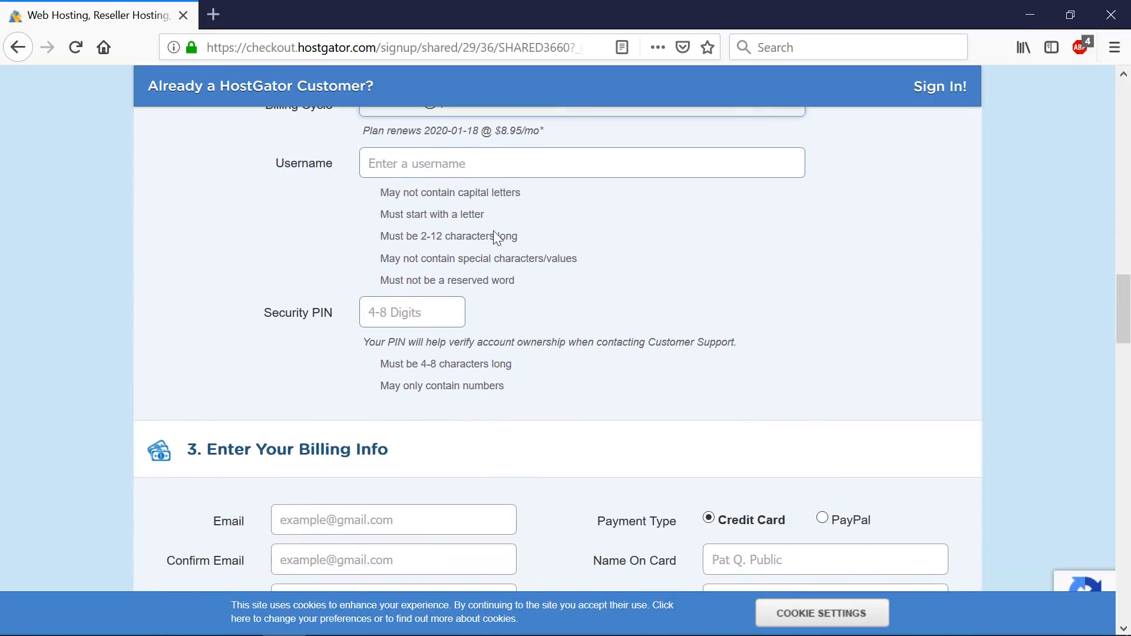
# - Enter a hosting account username and move to the security PIN field
pyautogui.click(493, 171)
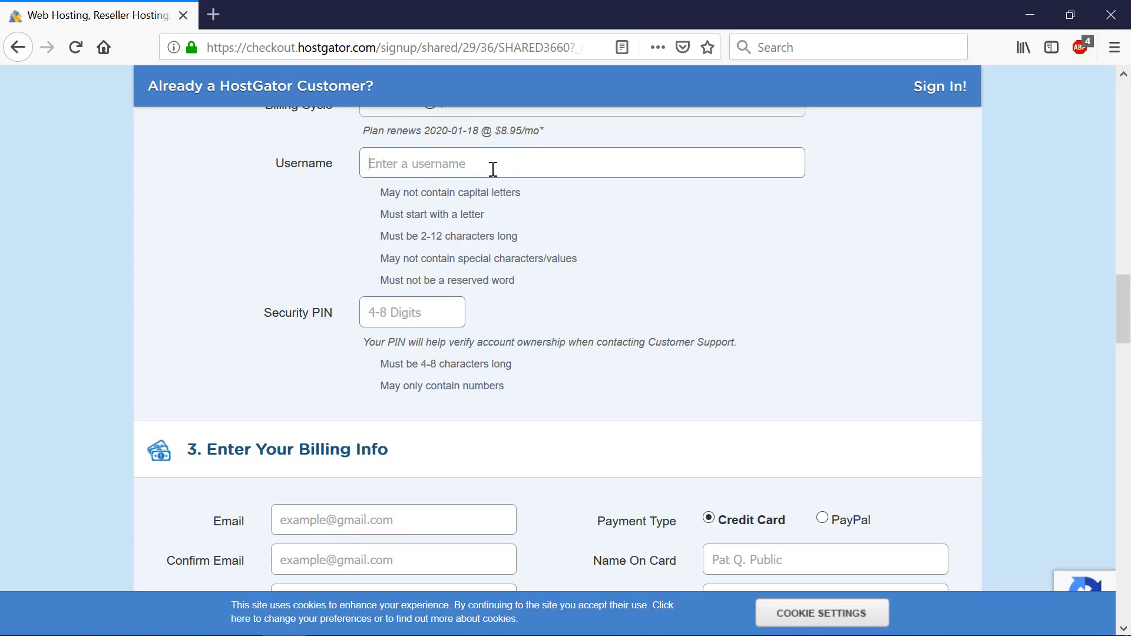
pyautogui.write('emediac0')
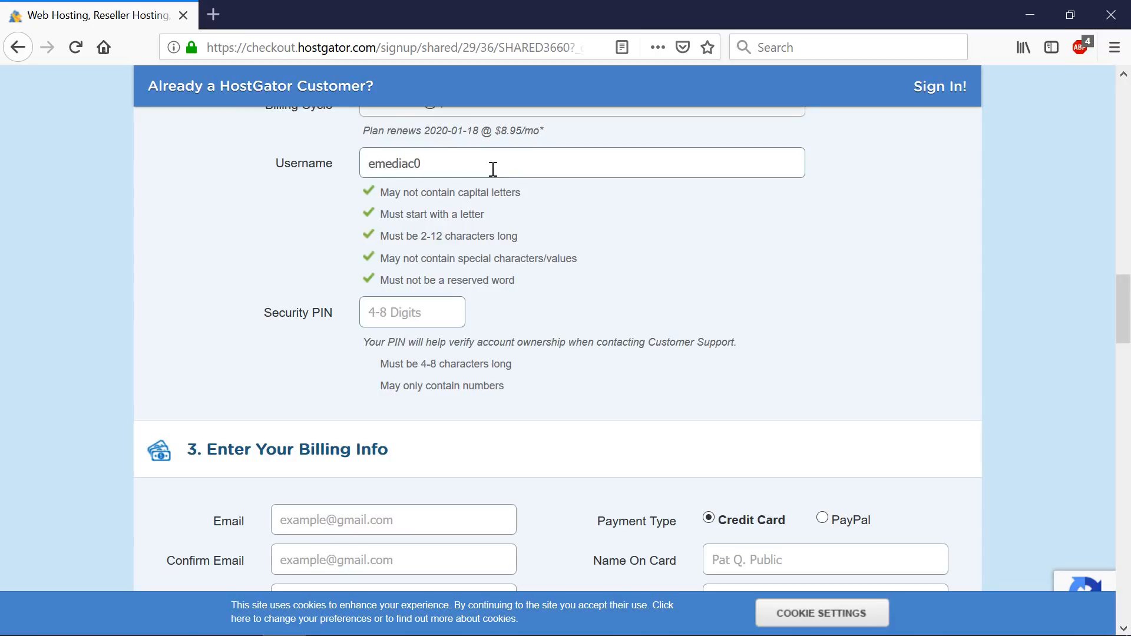
pyautogui.click(406, 319)
# - Enter the security PIN and fill in the billing contact details
pyautogui.write('12')
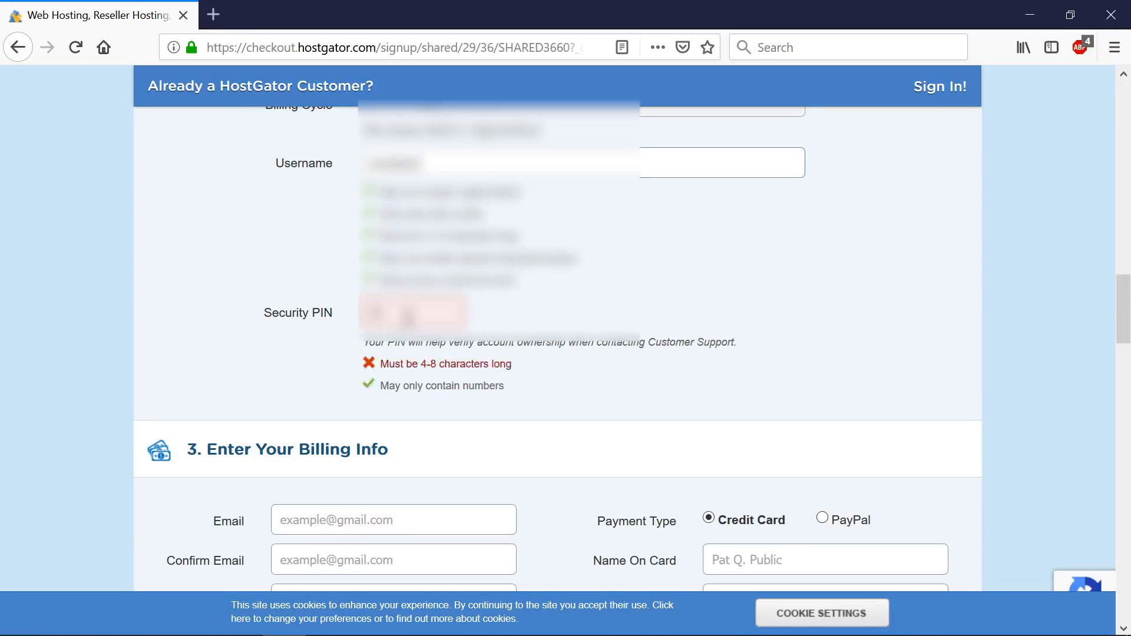
pyautogui.write('34')
pyautogui.scroll(-5, 408, 318)
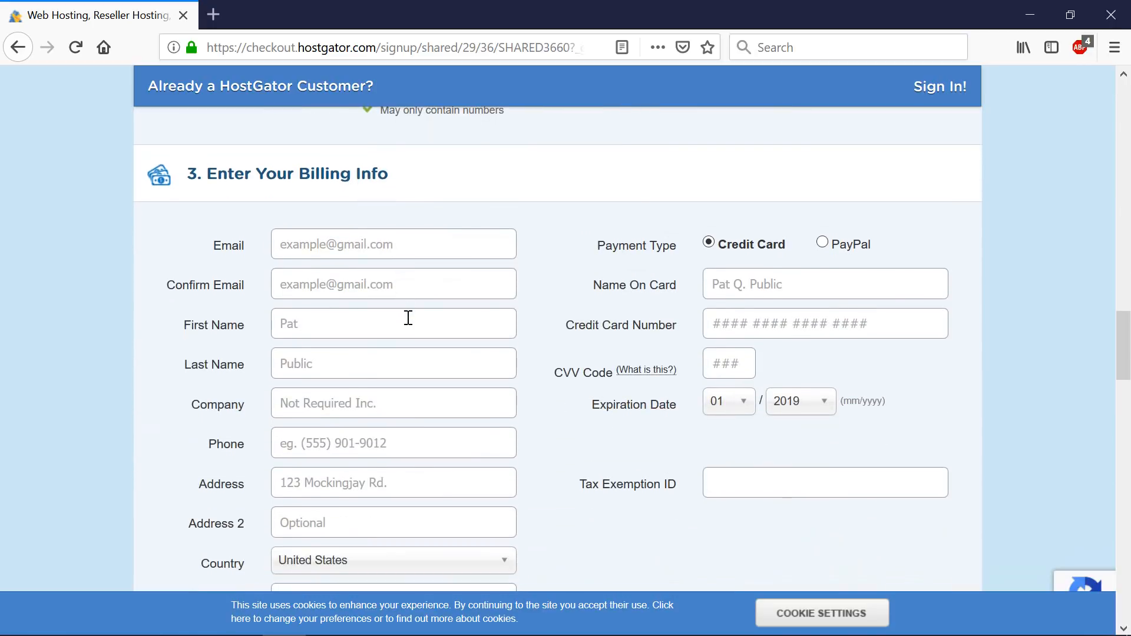
pyautogui.scroll(-2, 408, 259)
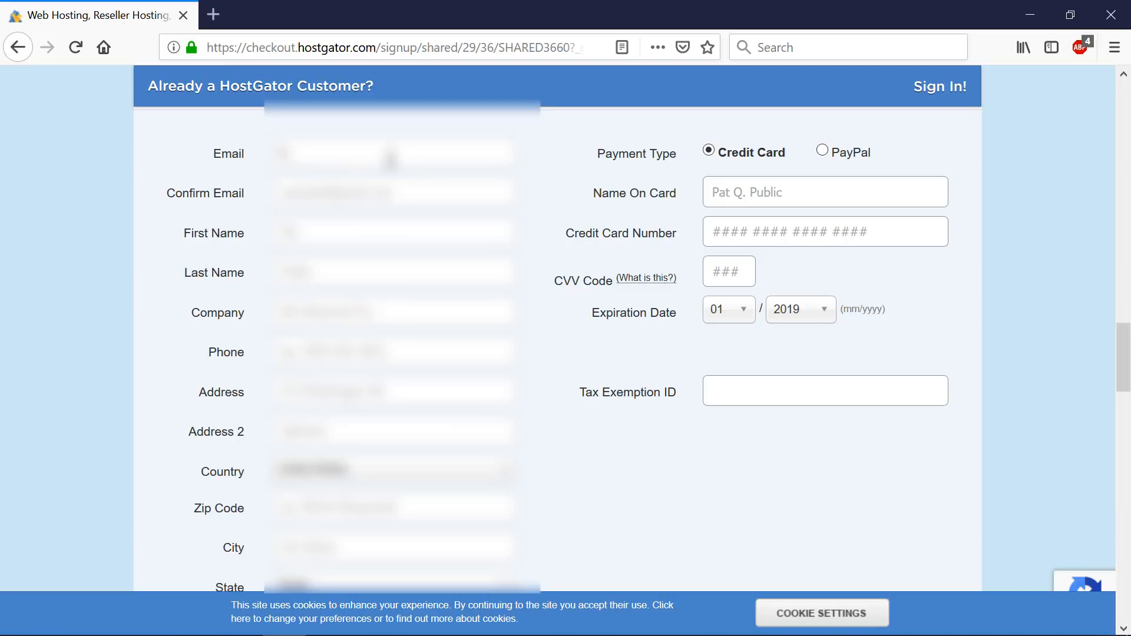
pyautogui.write('[unreadable]')
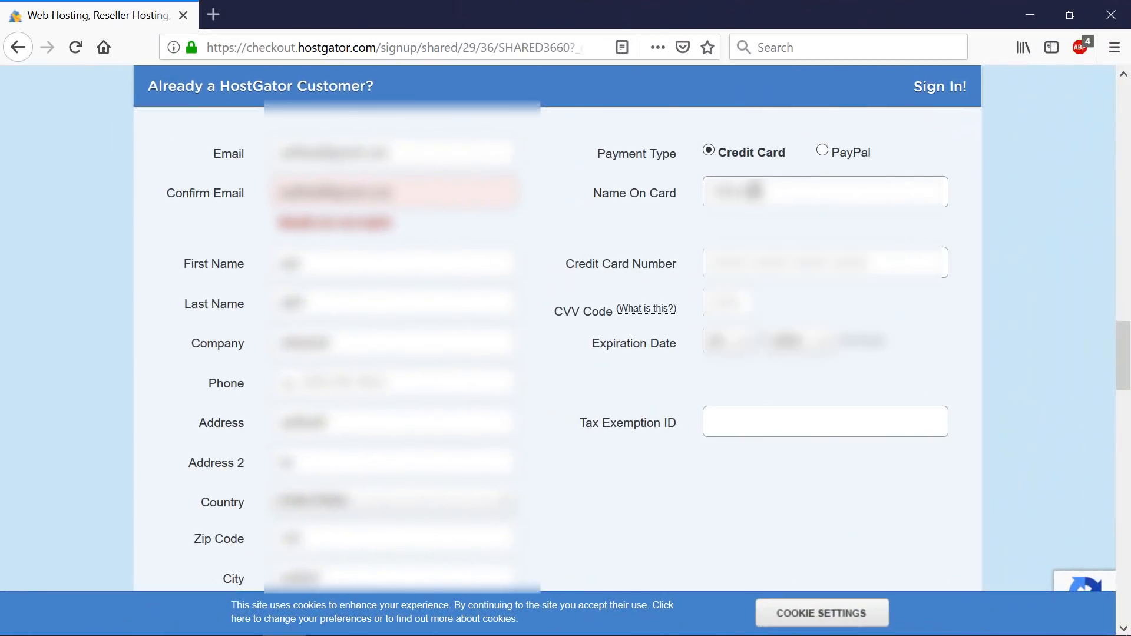
# - Enter the name on the card, the card number and the CVV code
pyautogui.tripleClick(755, 191)
pyautogui.write('[unreadable]')
pyautogui.press('Tab')
pyautogui.write('[unreadable]')
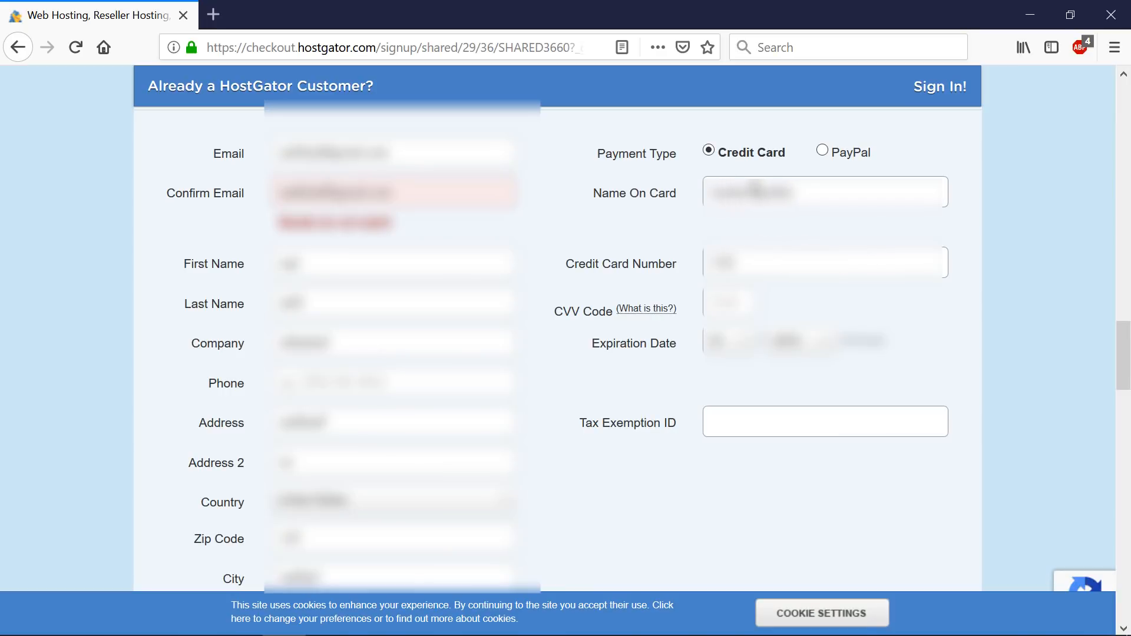
pyautogui.write('[unreadable]')
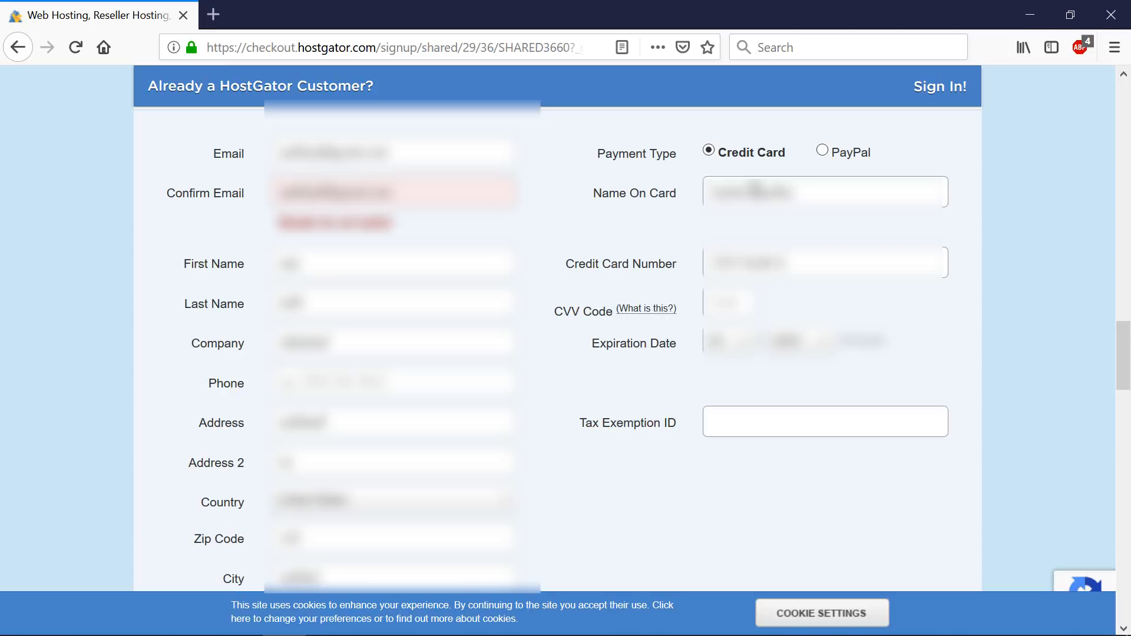
pyautogui.write('[unreadable]')
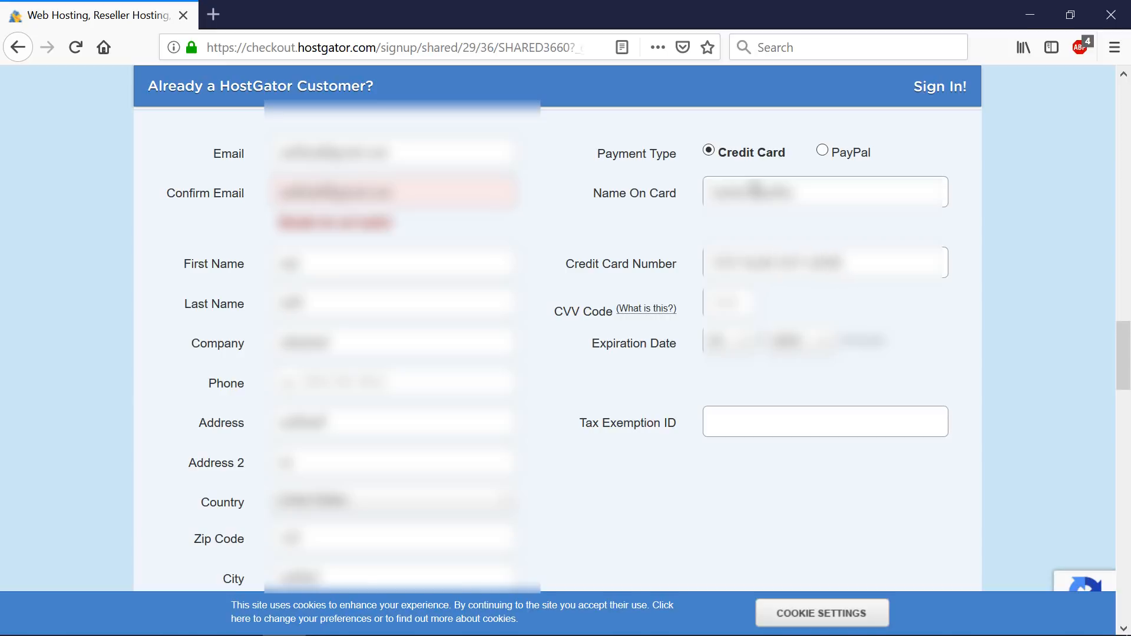
pyautogui.press('Tab')
pyautogui.write('[unreadable]')
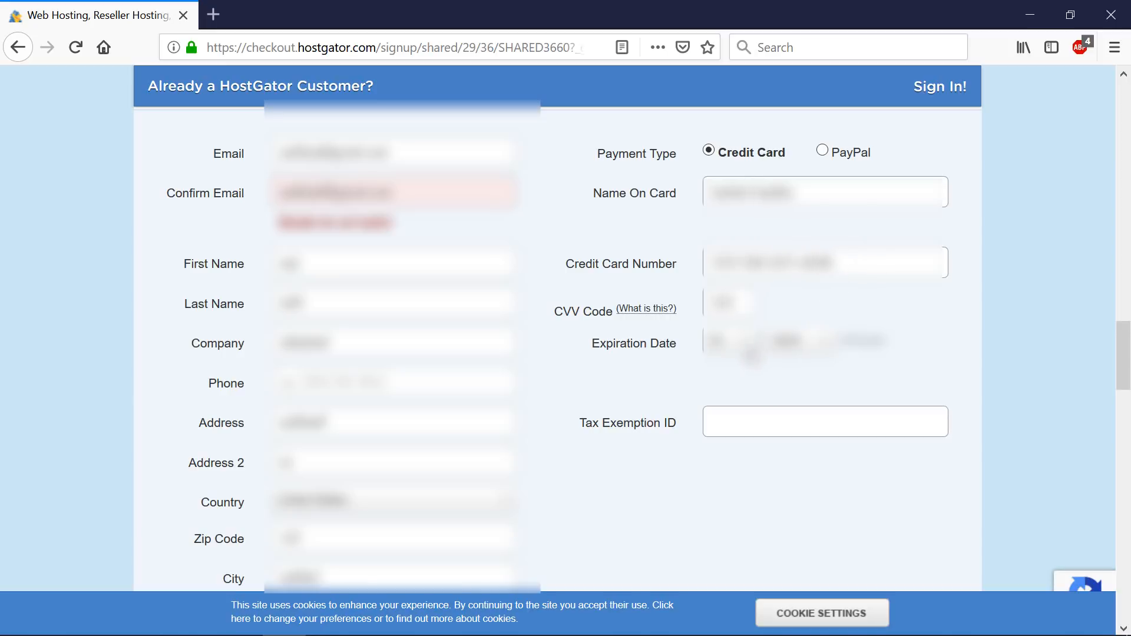
# - Choose the card's expiration month and year, then review the $74.68 order total
pyautogui.click(745, 349)
pyautogui.click(721, 411)
pyautogui.click(772, 360)
pyautogui.click(784, 471)
pyautogui.scroll(-3, 770, 420)
pyautogui.scroll(-14, 771, 420)
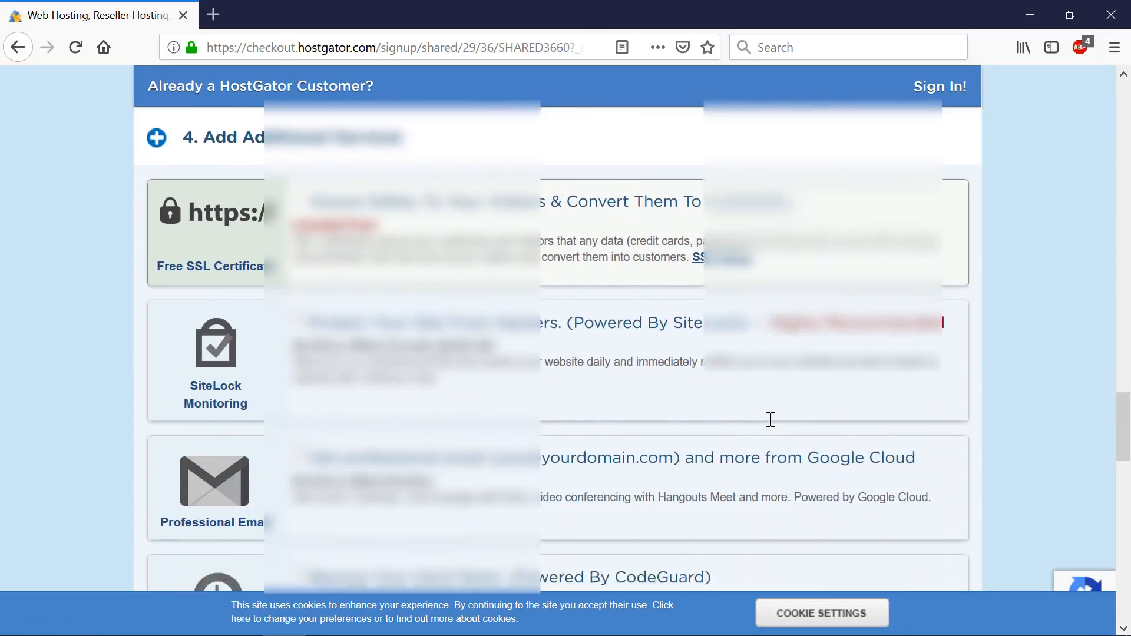
pyautogui.scroll(-7, 773, 426)
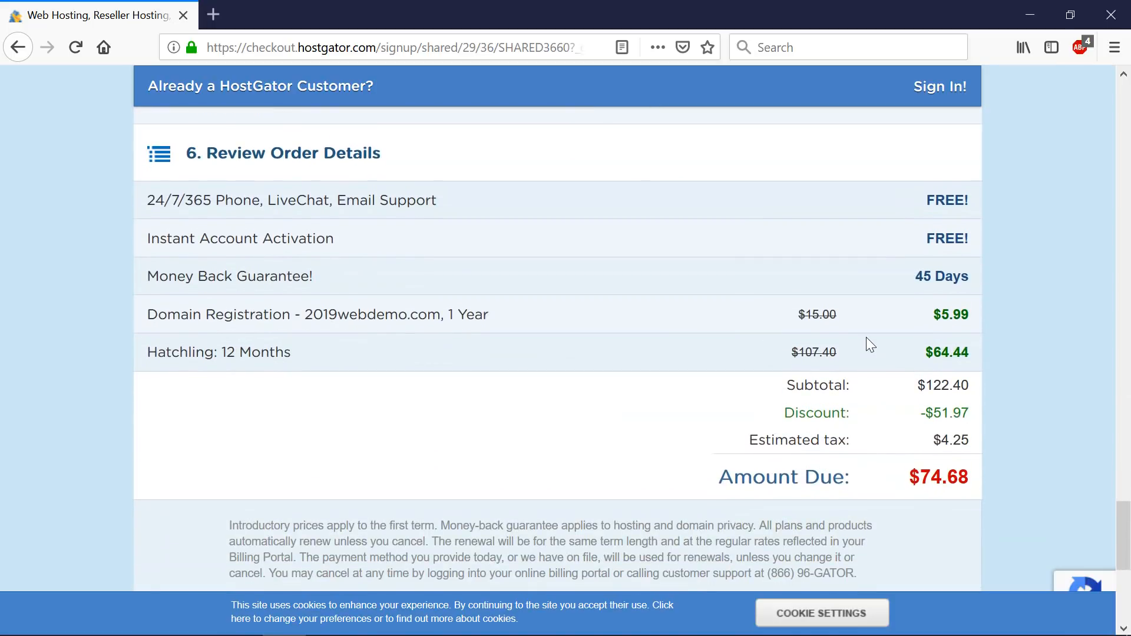
# - Accept the Terms of Service and place the 12-month Hatchling order with Checkout Now!
pyautogui.scroll(-3, 865, 345)
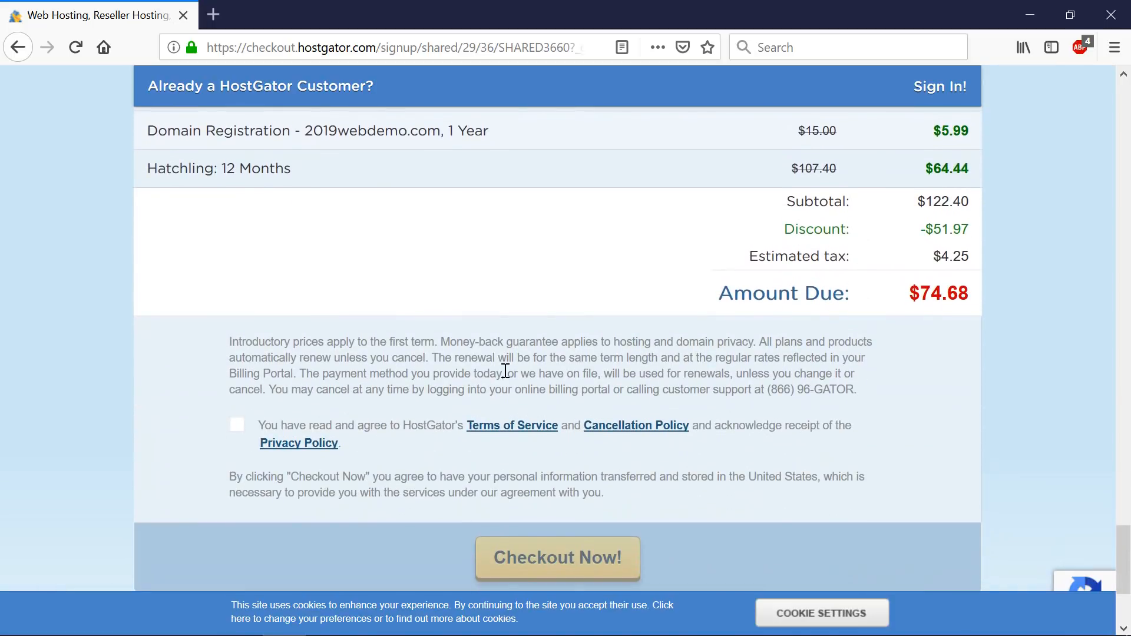
pyautogui.click(236, 428)
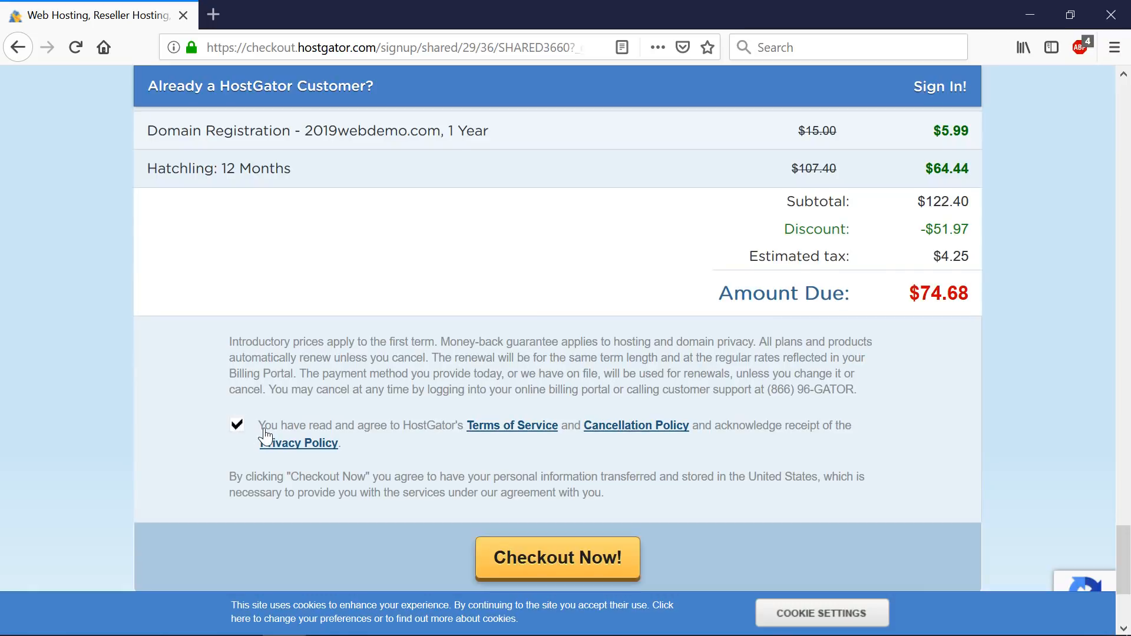
pyautogui.click(564, 563)
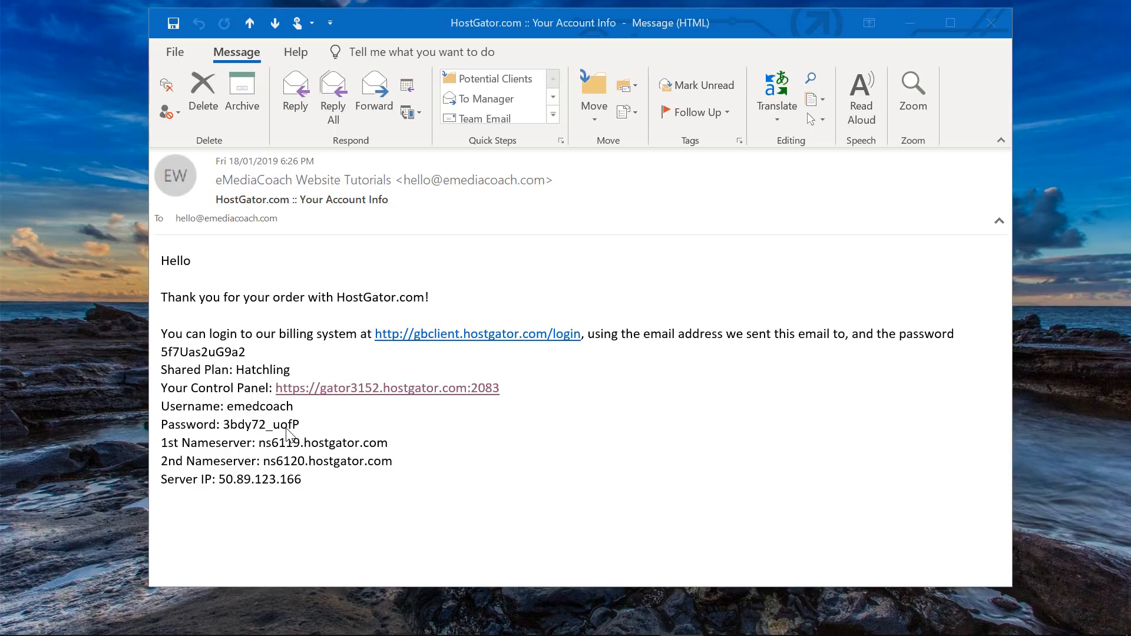
# - Highlight the login details in the HostGator email and follow its Control Panel link
pyautogui.moveTo(320, 429); pyautogui.dragTo(269, 409)
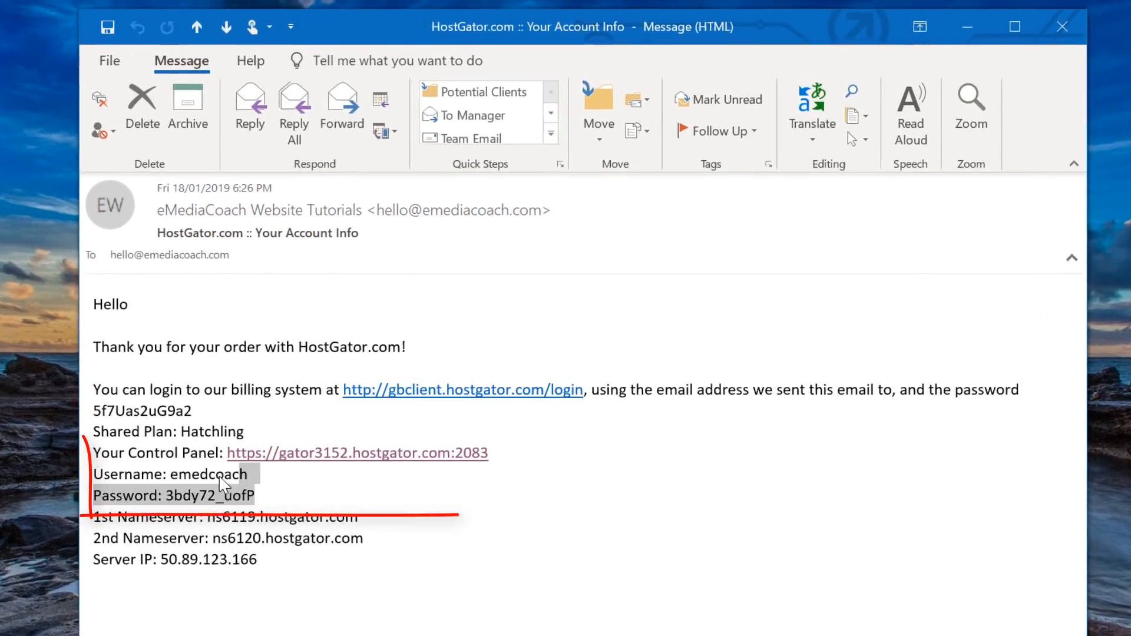
pyautogui.moveTo(223, 484); pyautogui.dragTo(105, 463)
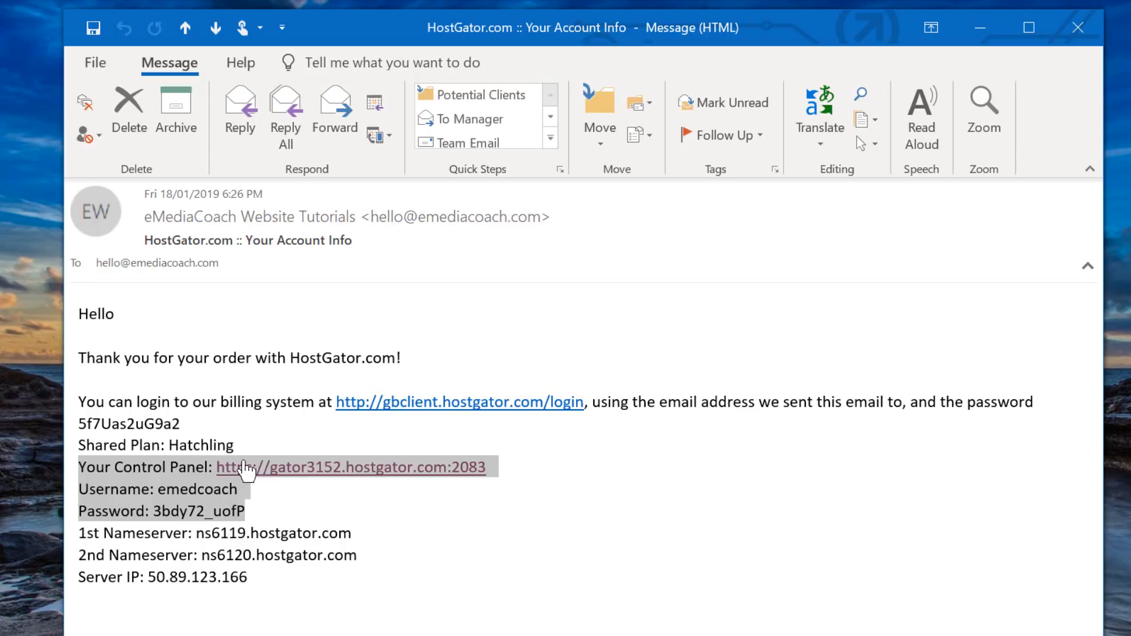
pyautogui.click(293, 469)
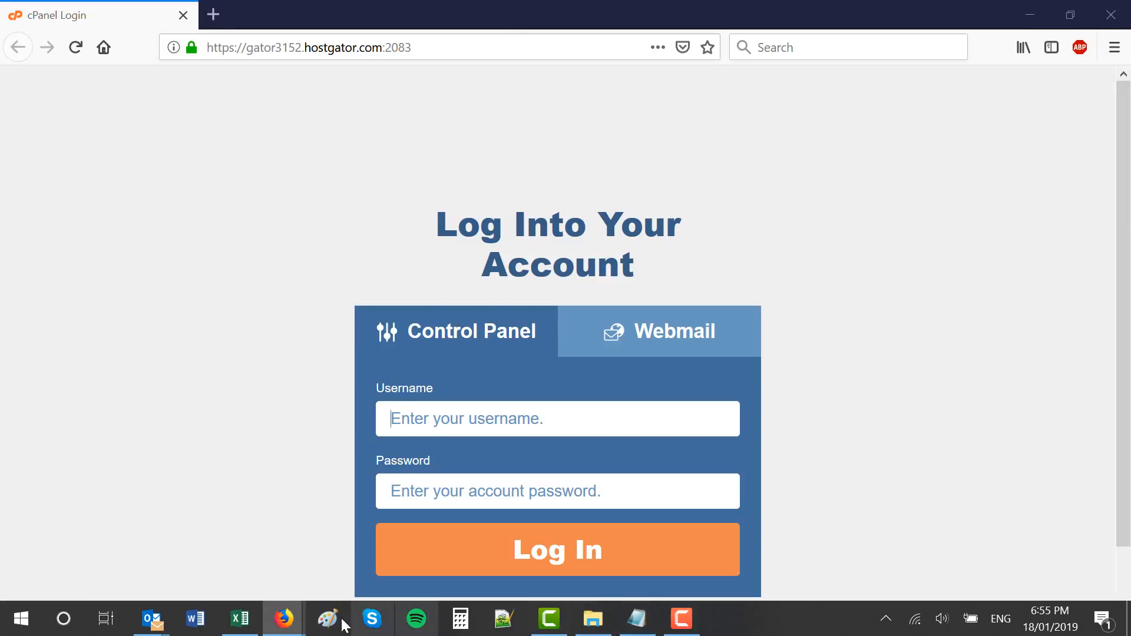
# - Copy the hosting username from the account-info email into the cPanel login form
pyautogui.moveTo(169, 620)
pyautogui.click(271, 548)
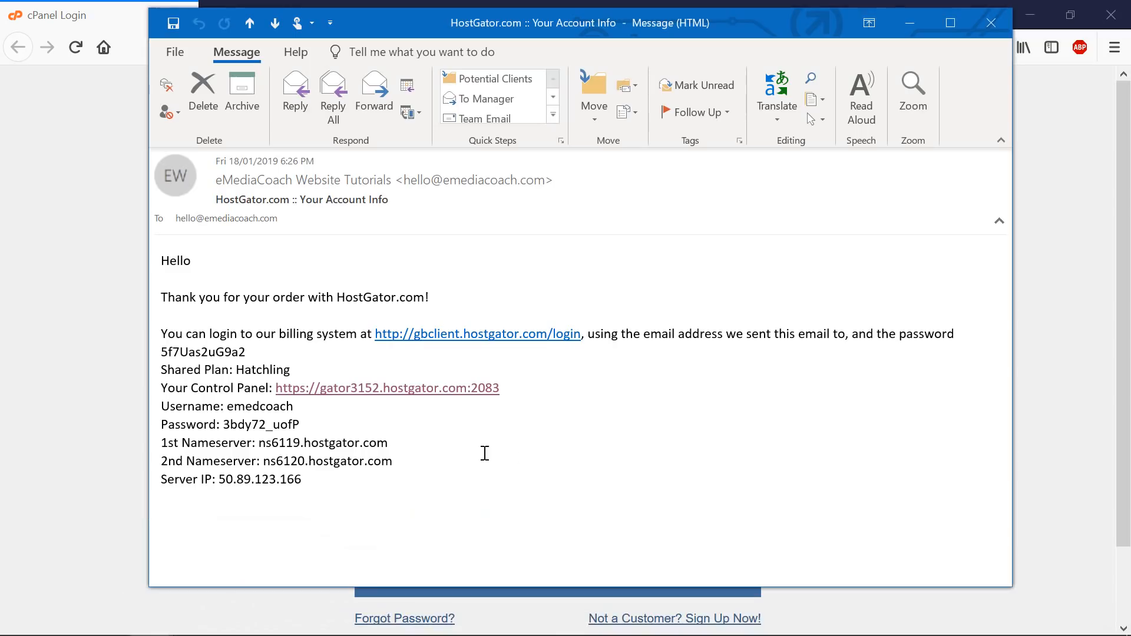
pyautogui.moveTo(436, 26); pyautogui.dragTo(607, 37)
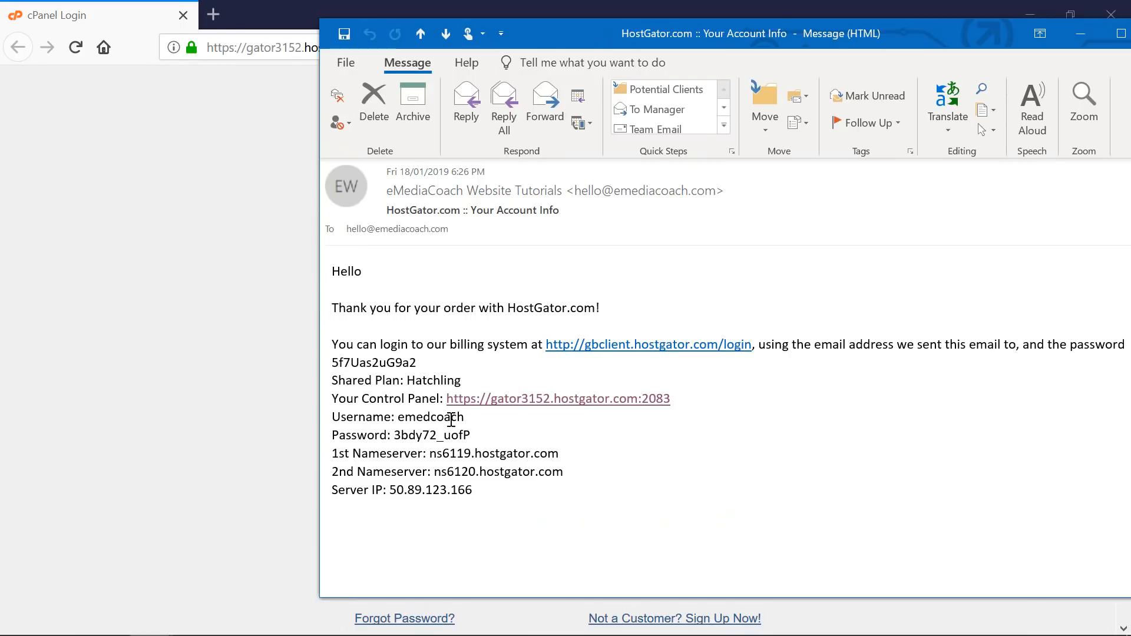
pyautogui.moveTo(398, 420); pyautogui.dragTo(477, 418)
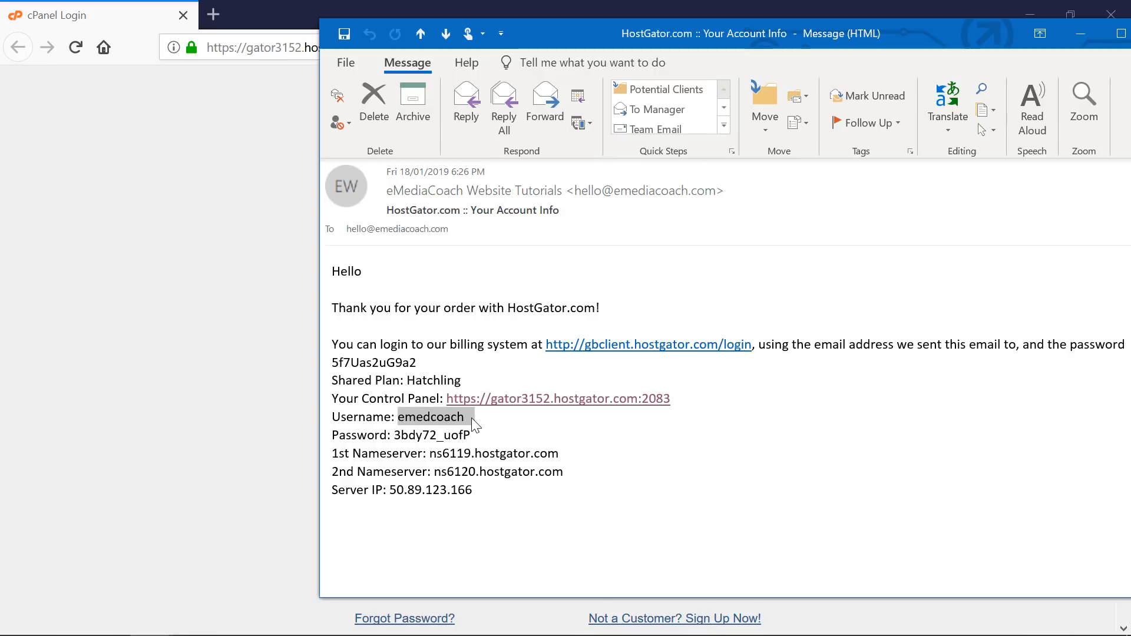
pyautogui.click(280, 443)
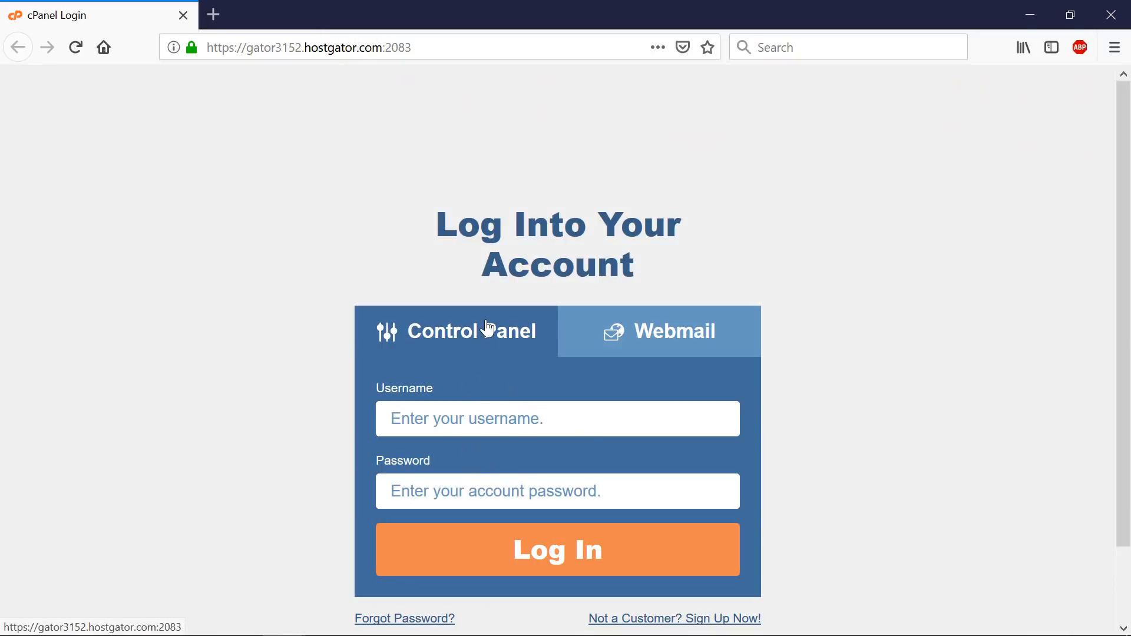
pyautogui.hotkey('alt', 'Tab')
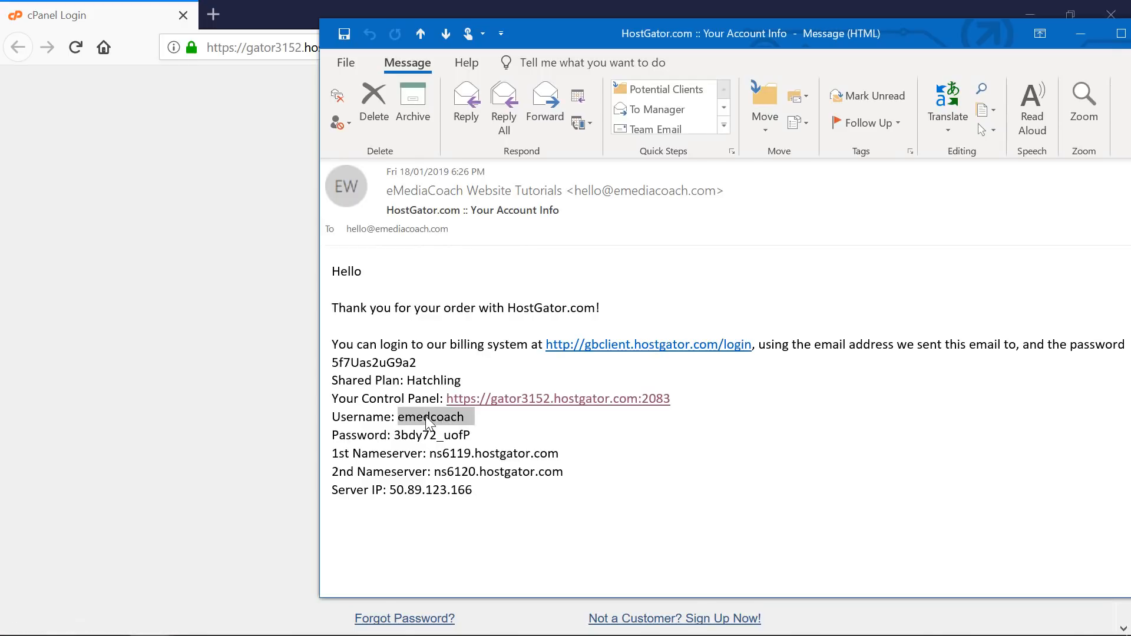
pyautogui.click(404, 418)
pyautogui.moveTo(435, 419); pyautogui.dragTo(464, 419)
pyautogui.rightClick(461, 419)
pyautogui.click(484, 429)
pyautogui.click(249, 417)
pyautogui.rightClick(555, 419)
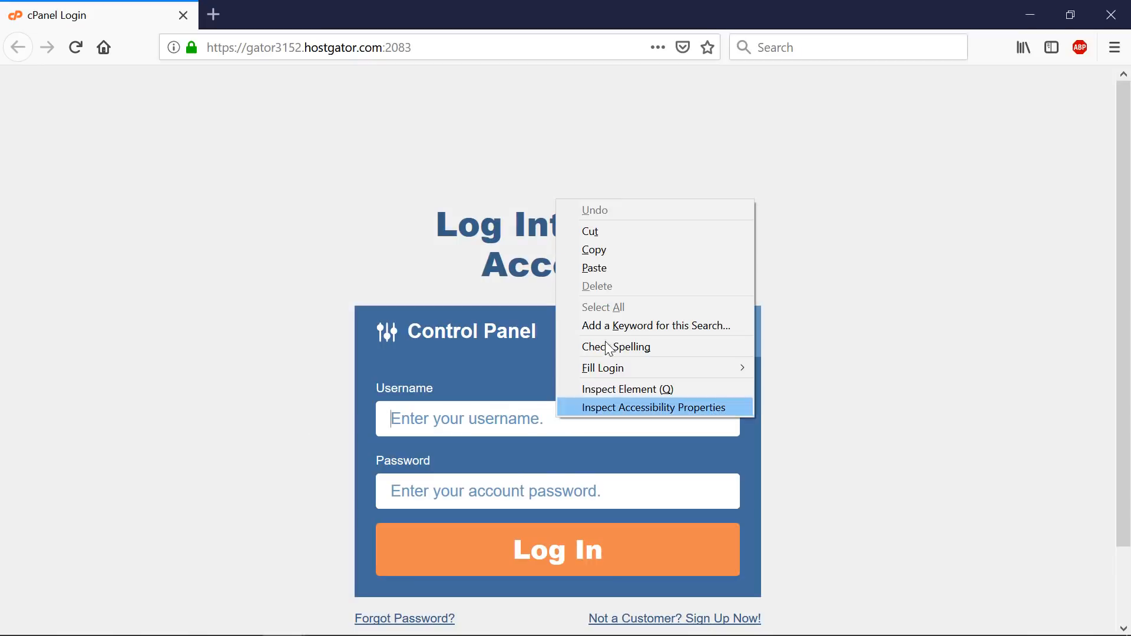
pyautogui.click(610, 267)
# - Copy the password from the email into the password field and log into cPanel
pyautogui.click(465, 493)
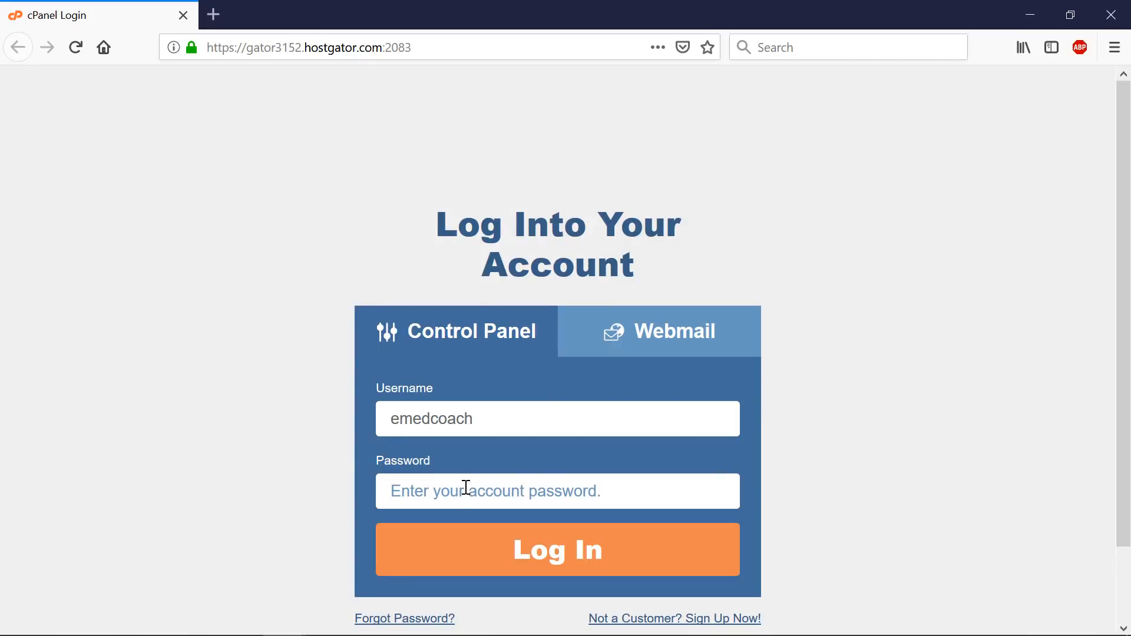
pyautogui.hotkey('alt', 'Tab')
pyautogui.moveTo(398, 436); pyautogui.dragTo(469, 436)
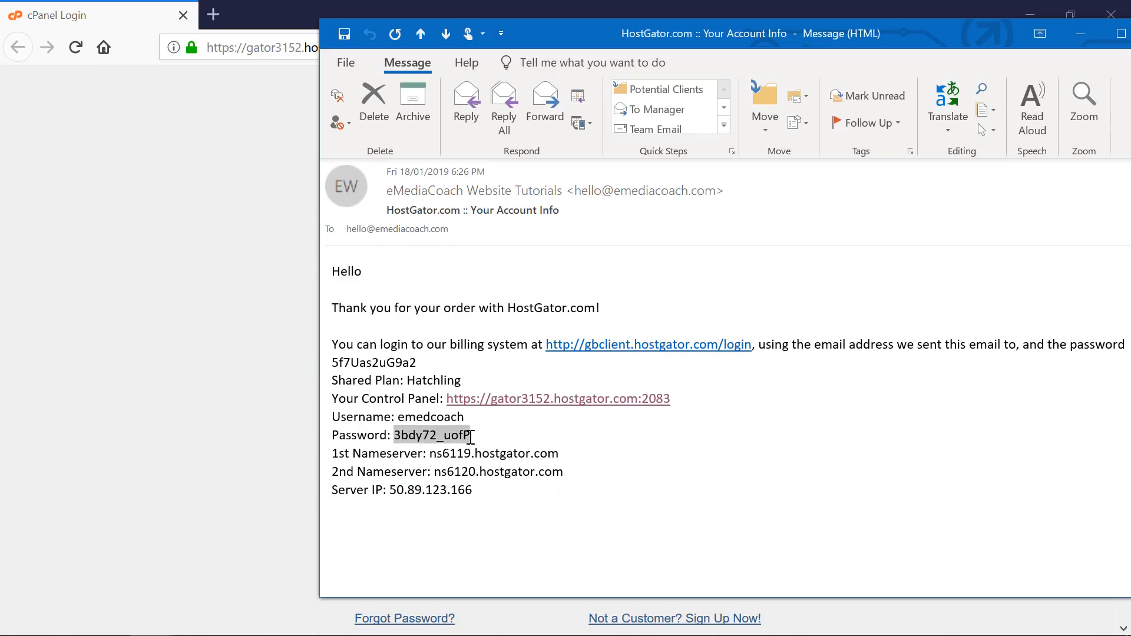
pyautogui.rightClick(462, 438)
pyautogui.click(493, 449)
pyautogui.hotkey('alt', 'Tab')
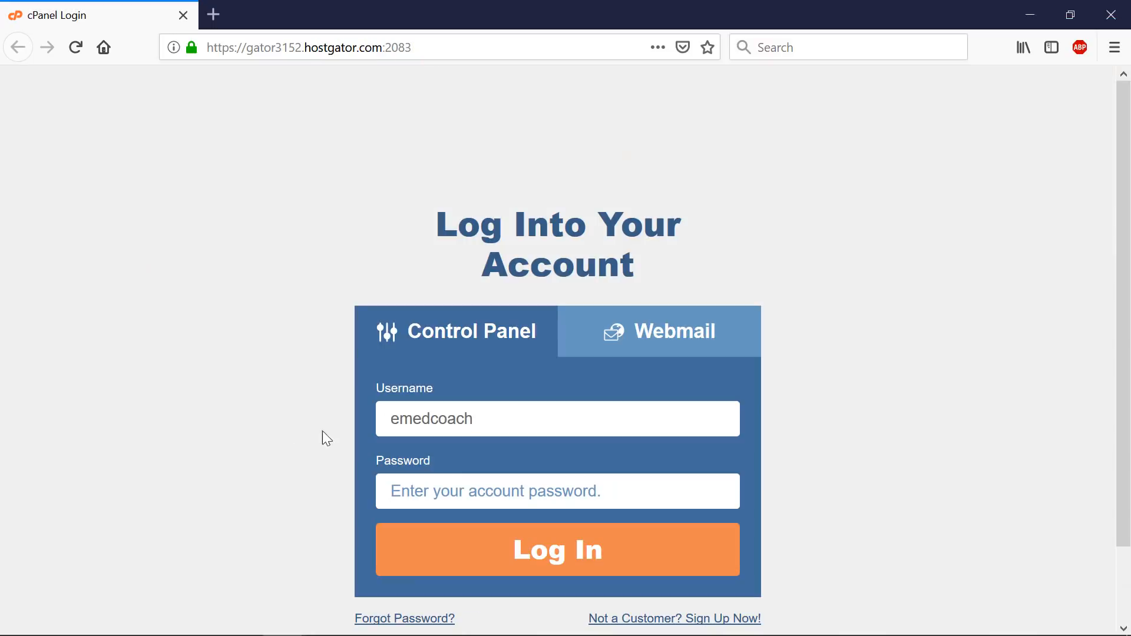
pyautogui.rightClick(435, 484)
pyautogui.click(498, 371)
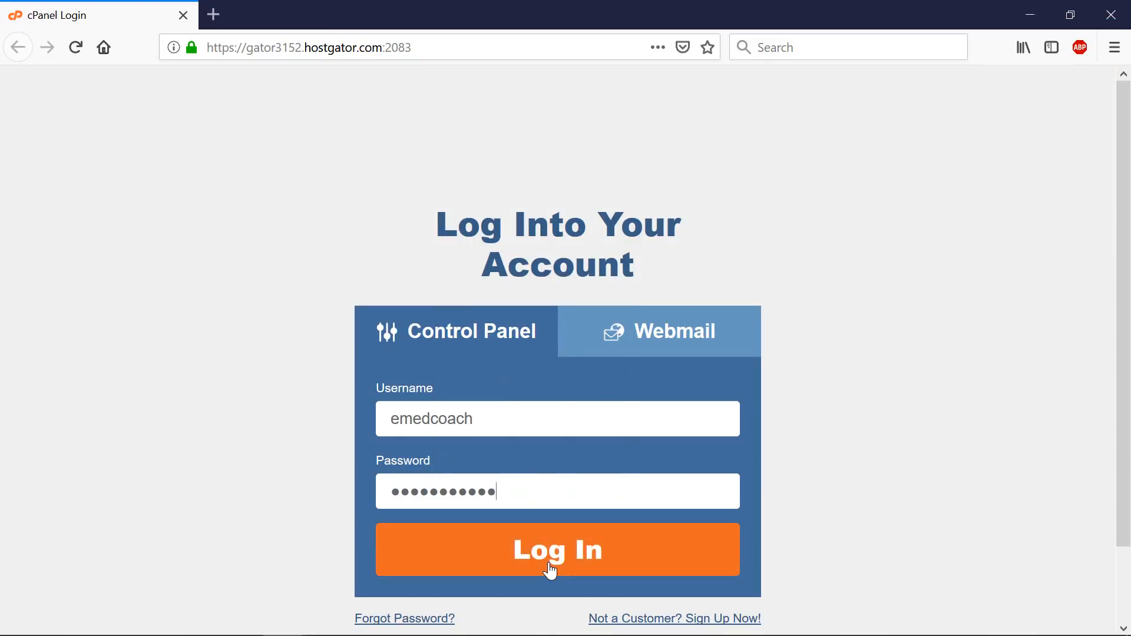
pyautogui.click(551, 570)
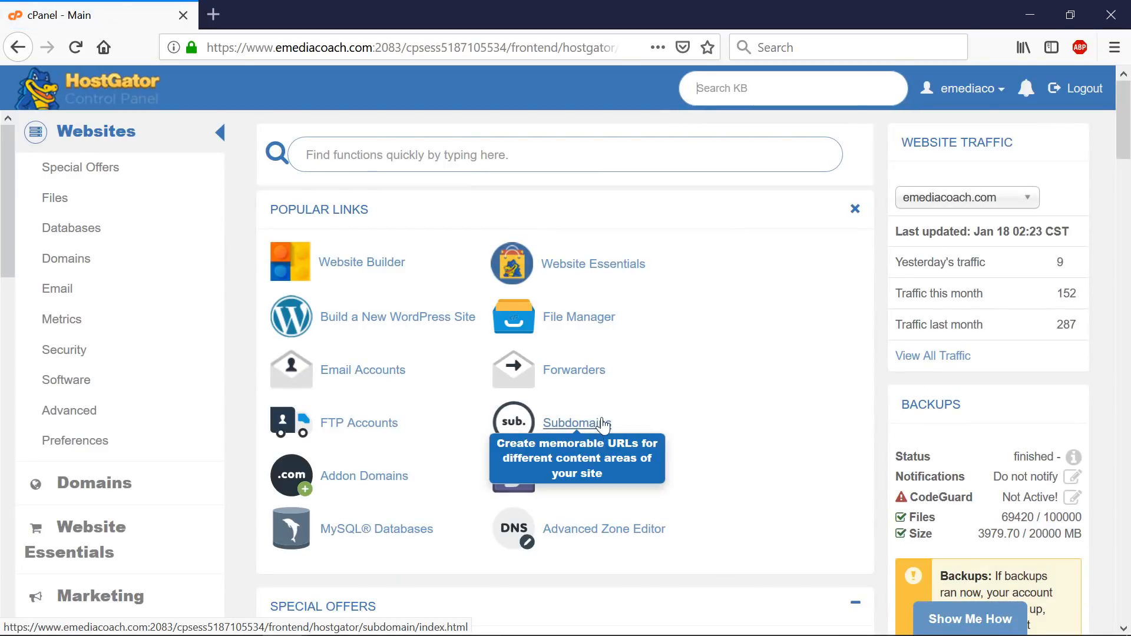
# - Open QuickInstall from Software in a new tab, then start Build a New WordPress Site
pyautogui.scroll(-5, 658, 397)
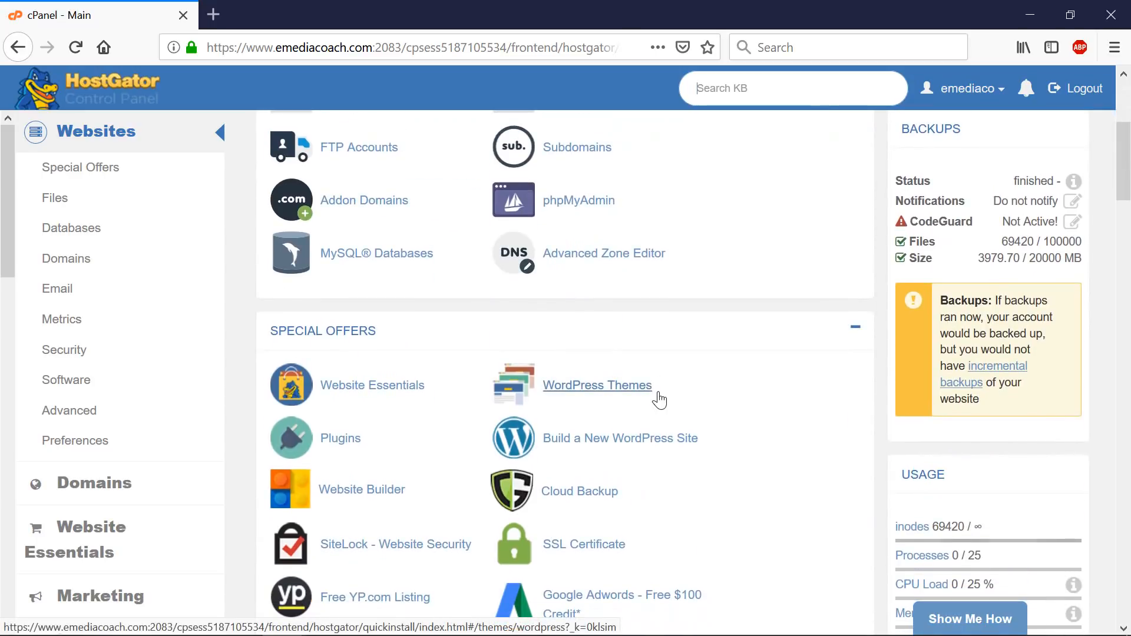
pyautogui.scroll(-15, 658, 400)
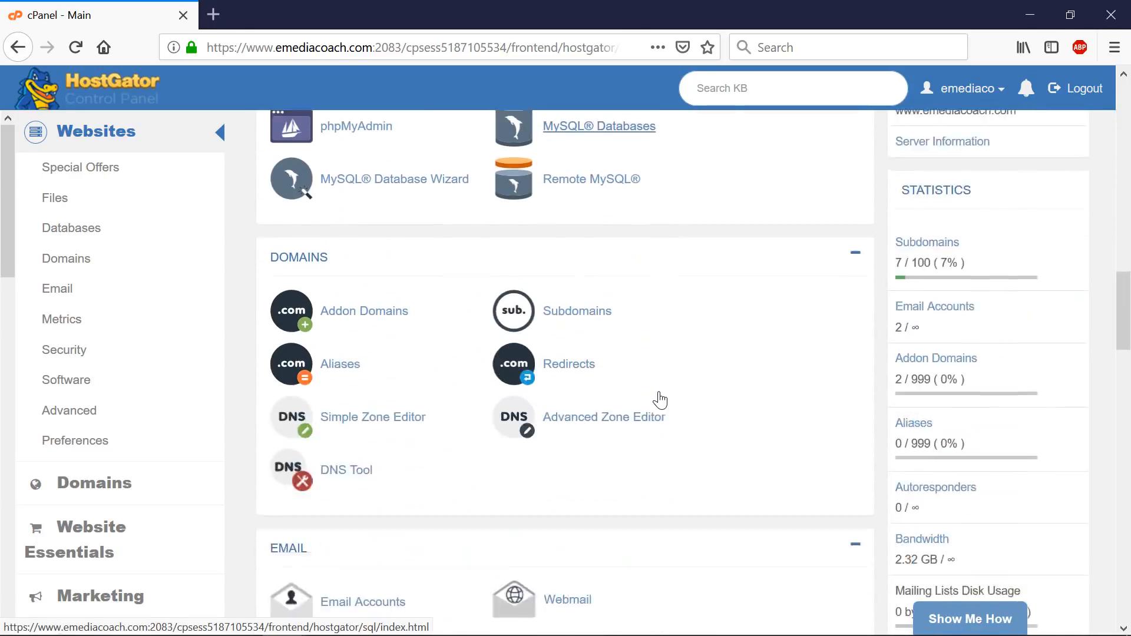
pyautogui.scroll(-11, 659, 400)
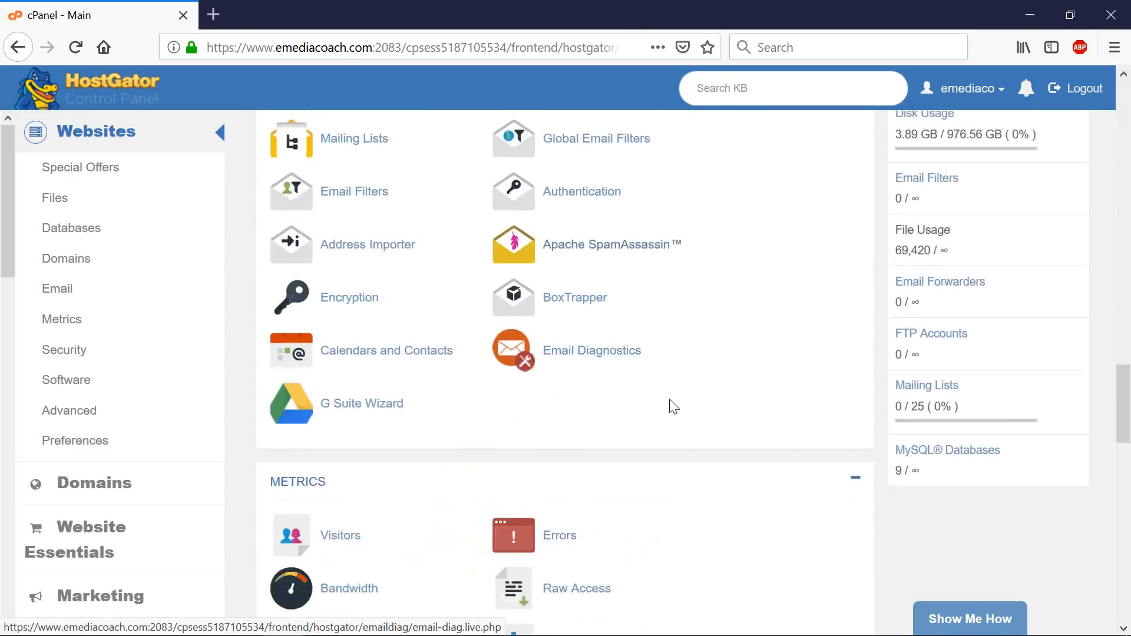
pyautogui.scroll(-13, 674, 407)
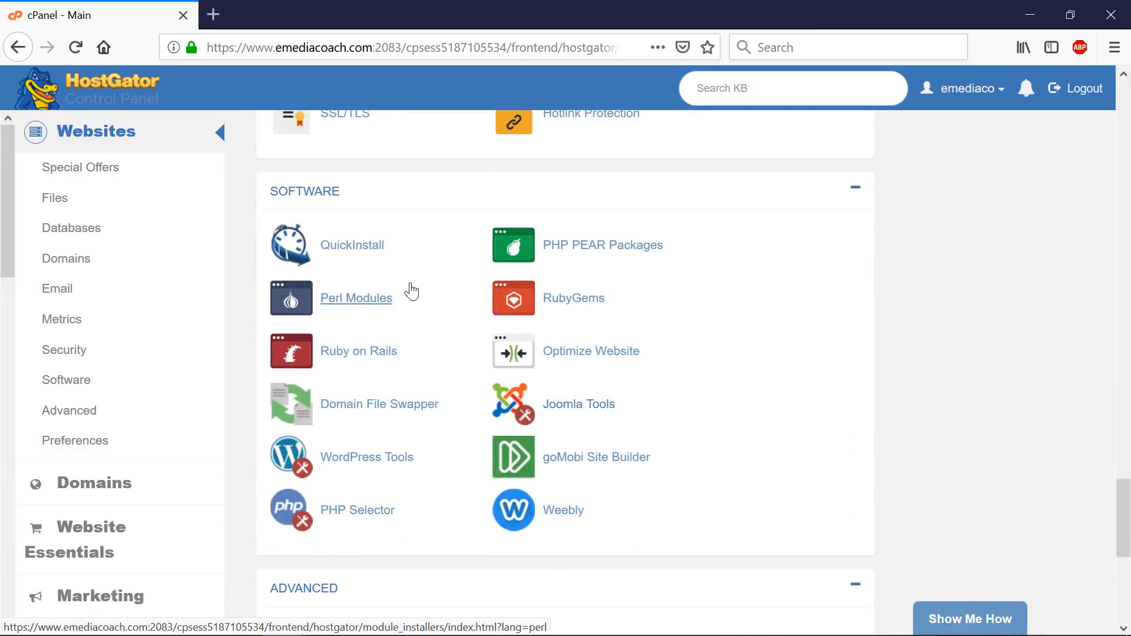
pyautogui.click(353, 245)
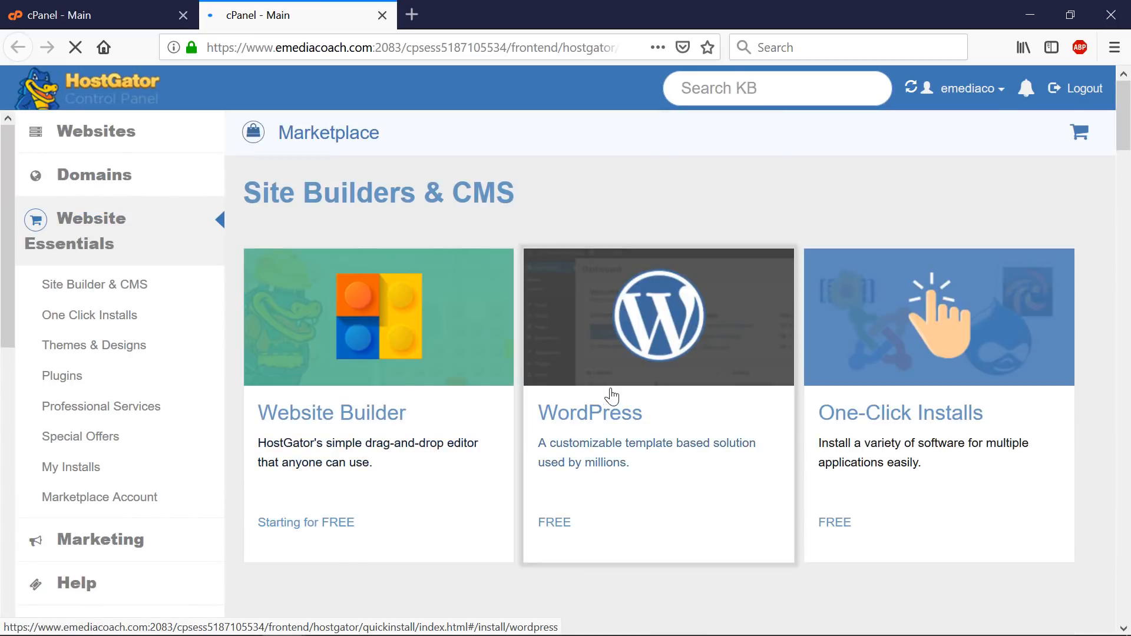
pyautogui.click(97, 137)
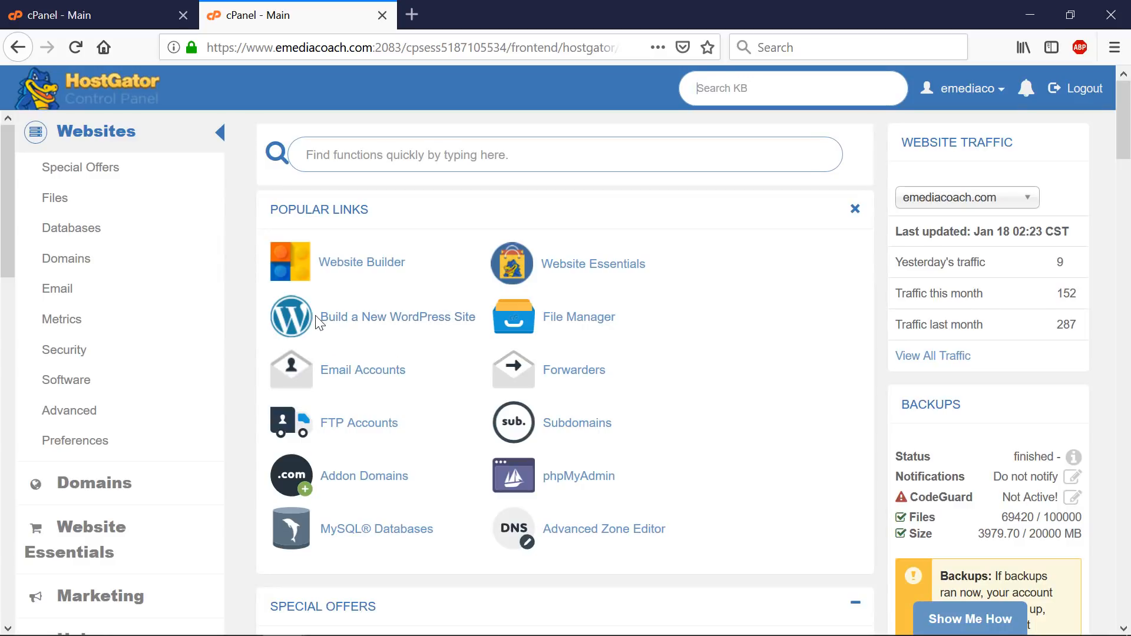
pyautogui.click(300, 323)
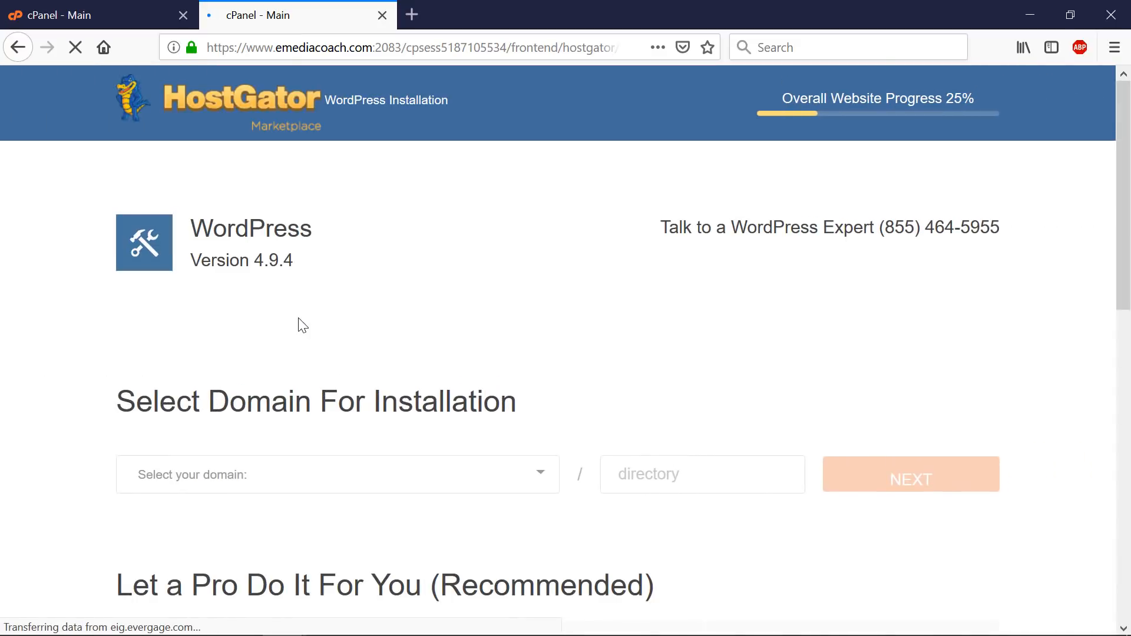
# - Review the WordPress pricing cards and continue with webdemo2019.com as the install domain
pyautogui.scroll(-3, 357, 249)
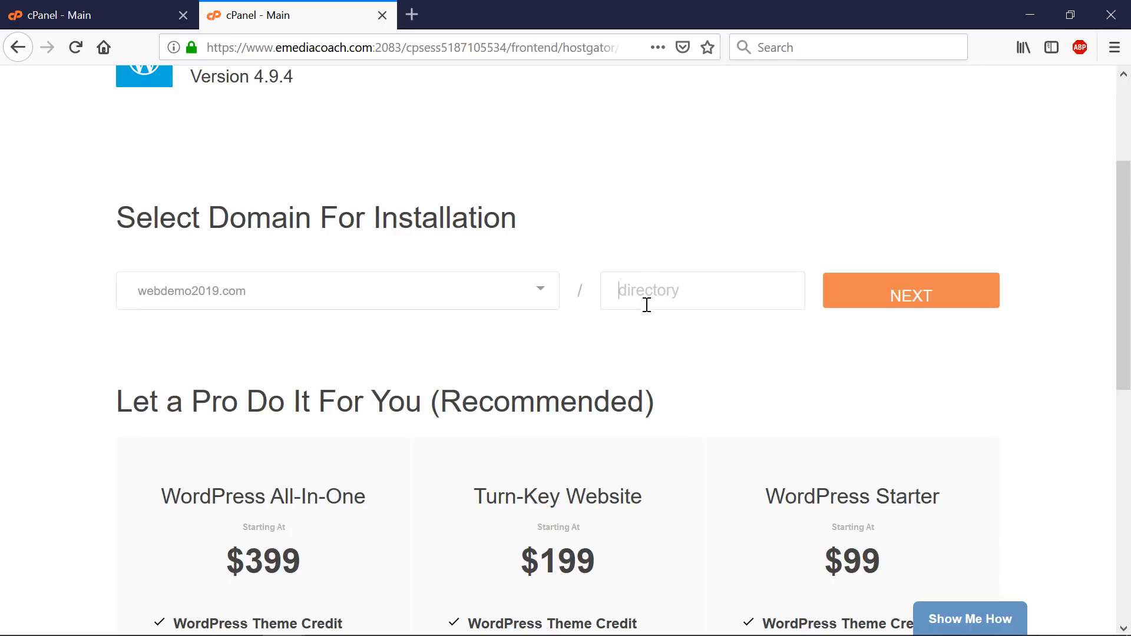
pyautogui.scroll(-3, 656, 300)
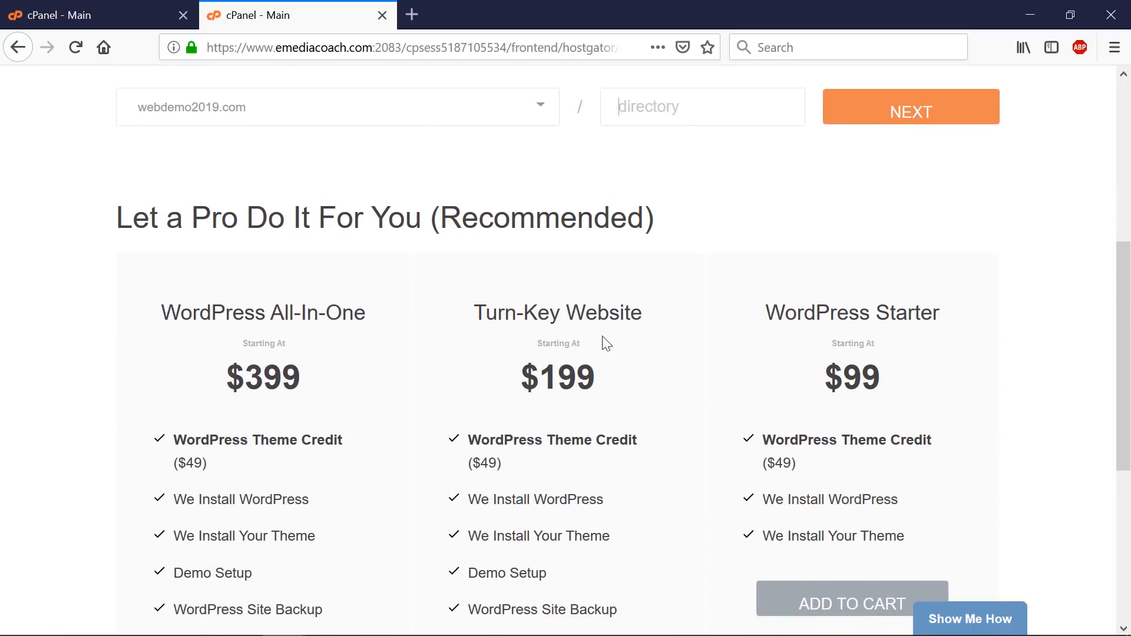
pyautogui.scroll(-1, 601, 343)
pyautogui.scroll(-2, 852, 328)
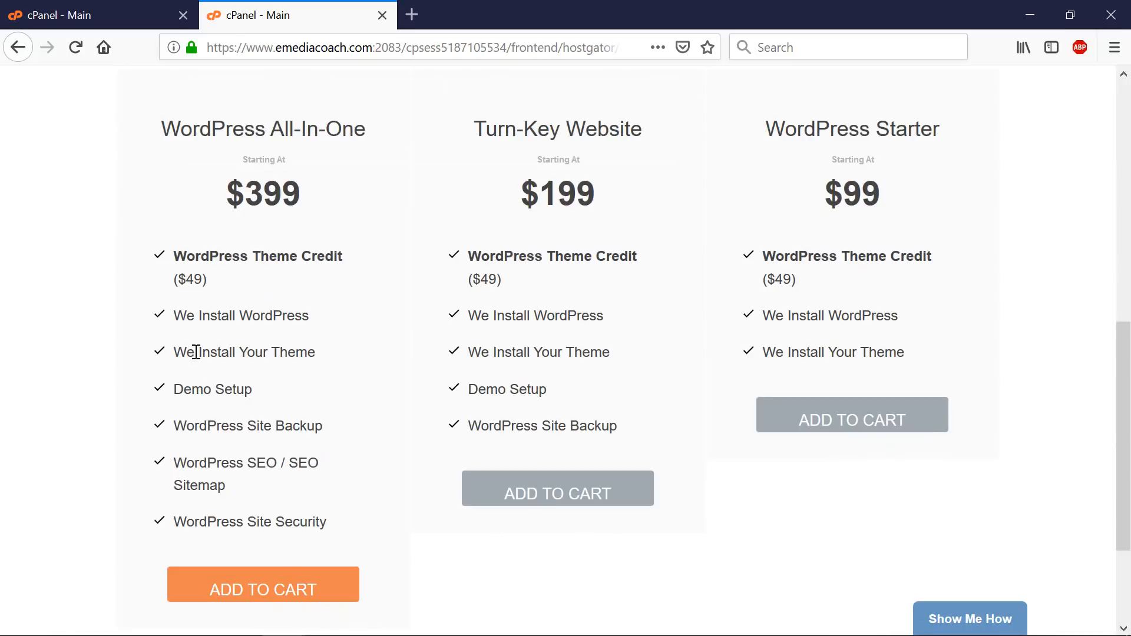
pyautogui.scroll(1, 198, 350)
pyautogui.scroll(5, 198, 350)
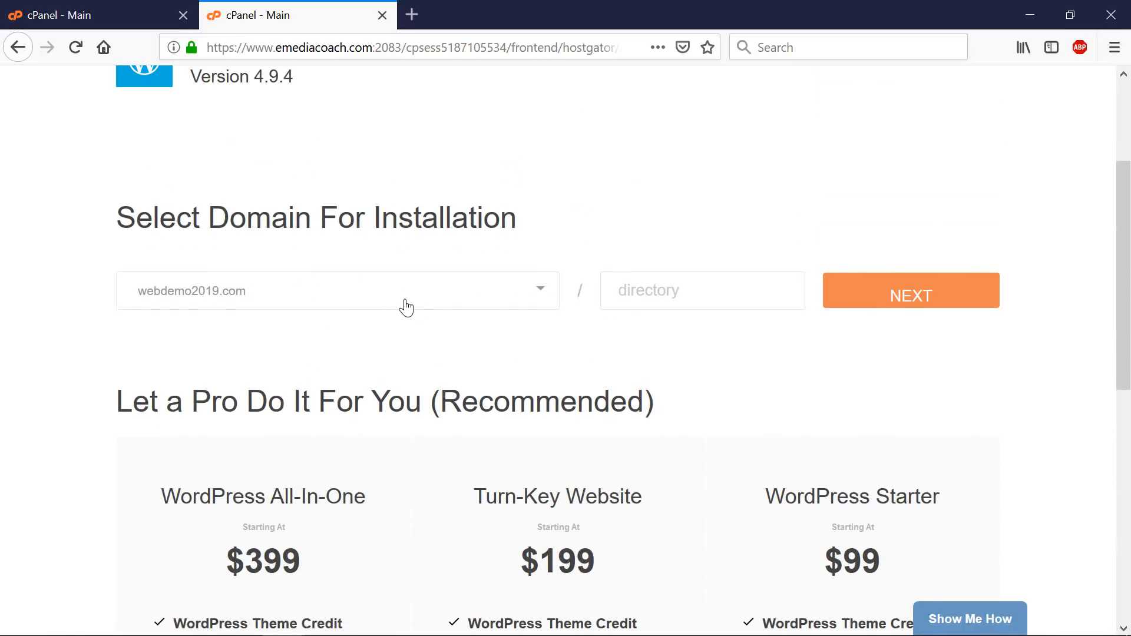
pyautogui.scroll(-3, 412, 315)
pyautogui.scroll(3, 495, 336)
pyautogui.click(872, 303)
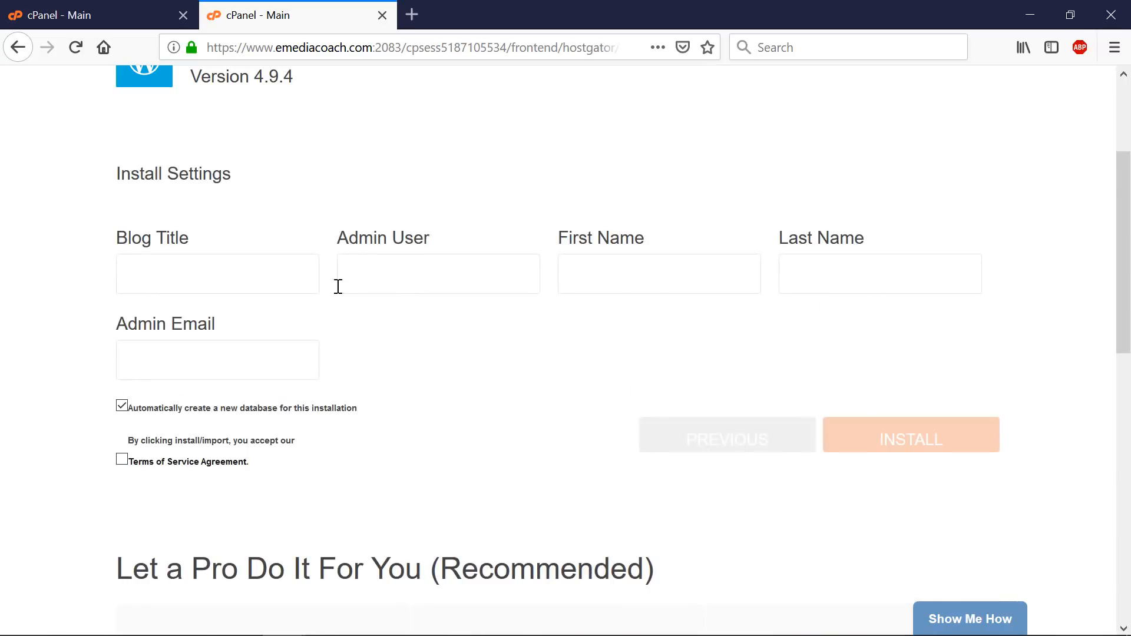
# - Enter blog title 'Make a Website', the admin user and admin e-mail, and accept the terms
pyautogui.click(253, 280)
pyautogui.write('Make a Website')
pyautogui.click(433, 256)
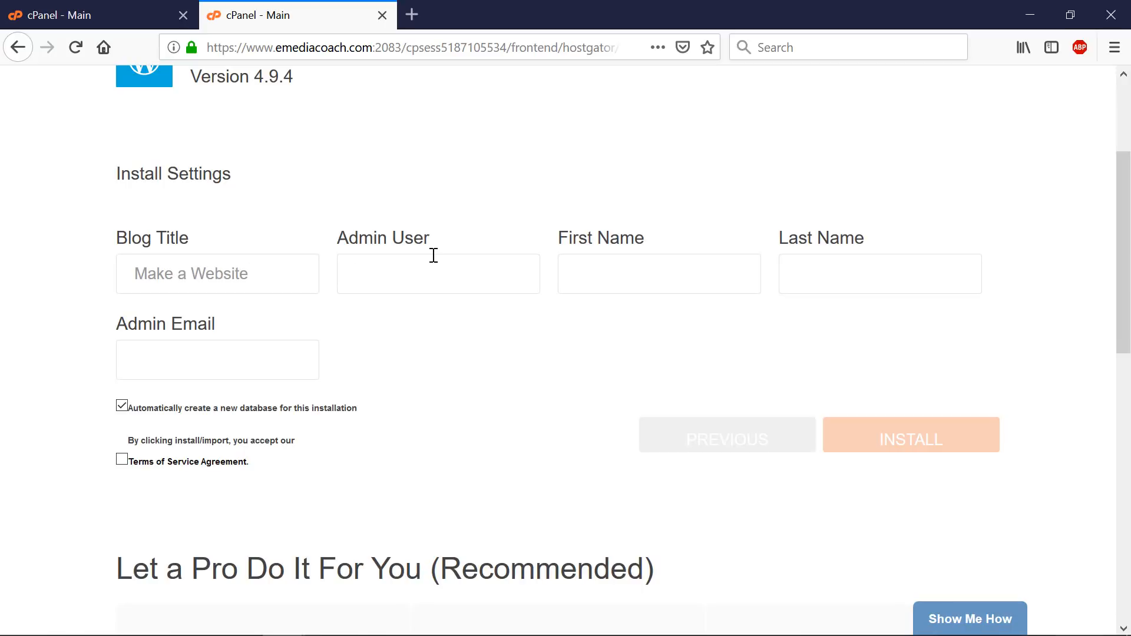
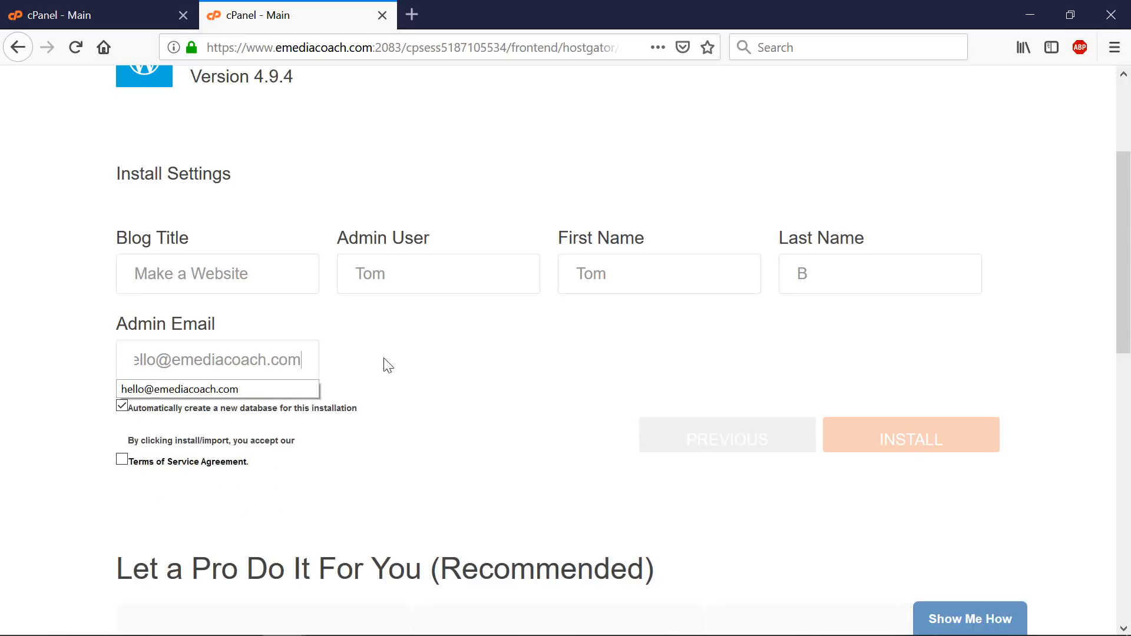
pyautogui.click(518, 372)
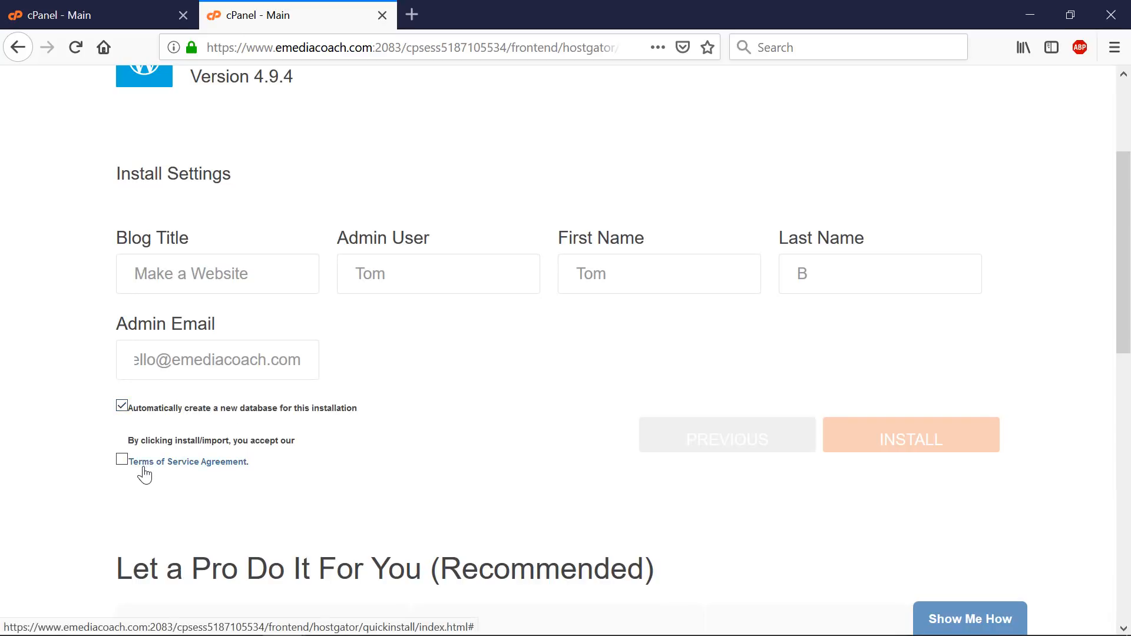
pyautogui.click(123, 460)
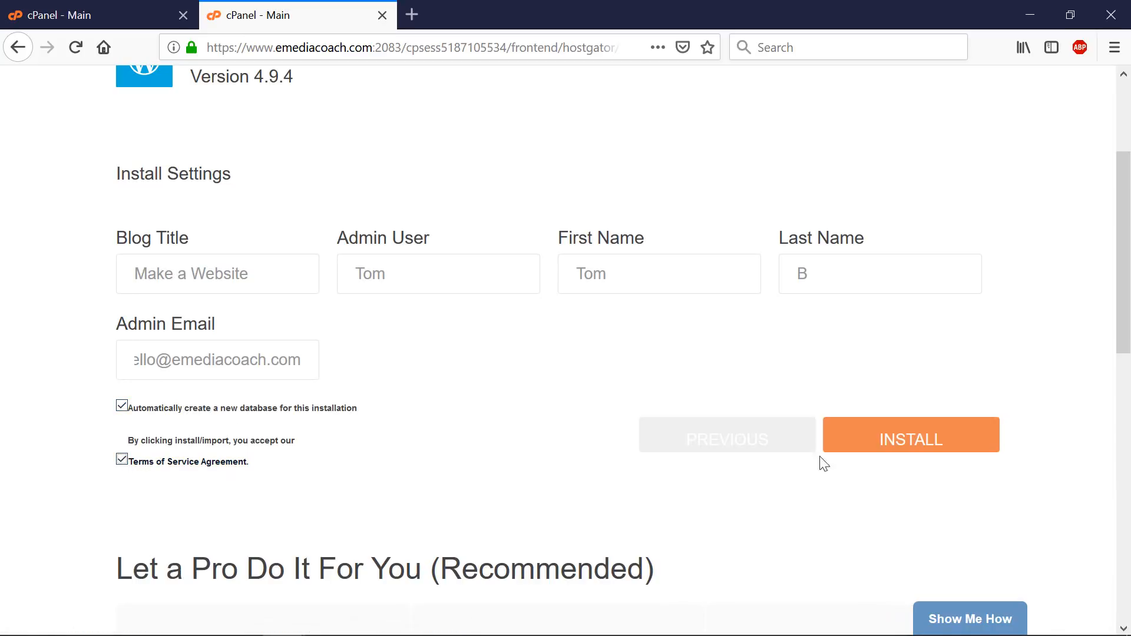
# - Install WordPress on webdemo2019.com and copy the resulting login credentials to the Agenda notes
pyautogui.click(929, 451)
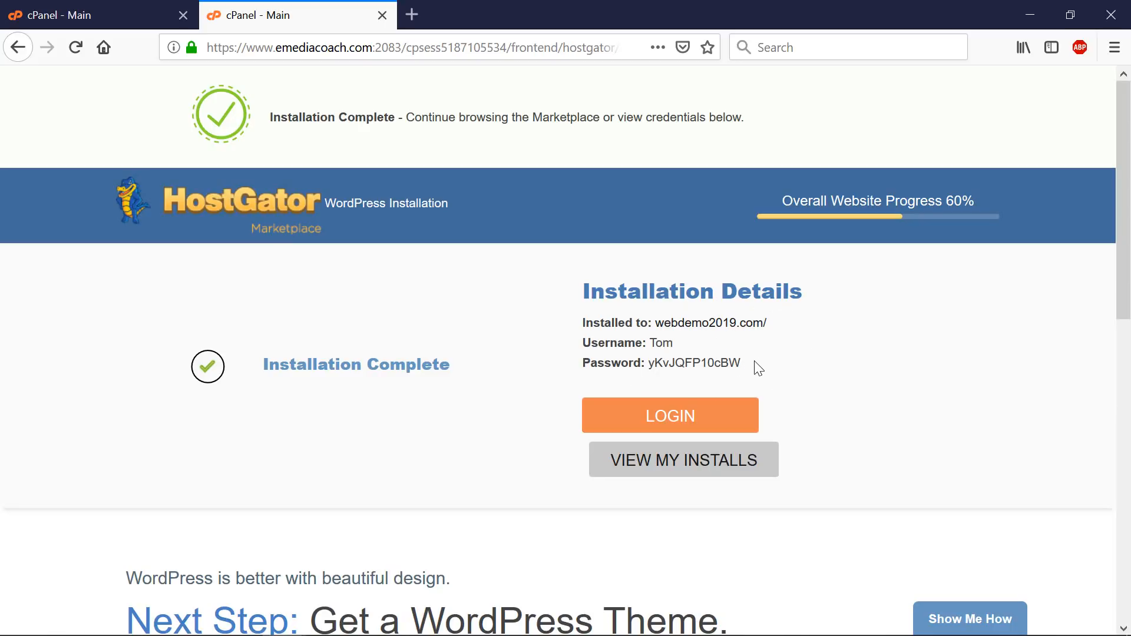
pyautogui.moveTo(755, 366); pyautogui.dragTo(591, 323)
pyautogui.rightClick(624, 323)
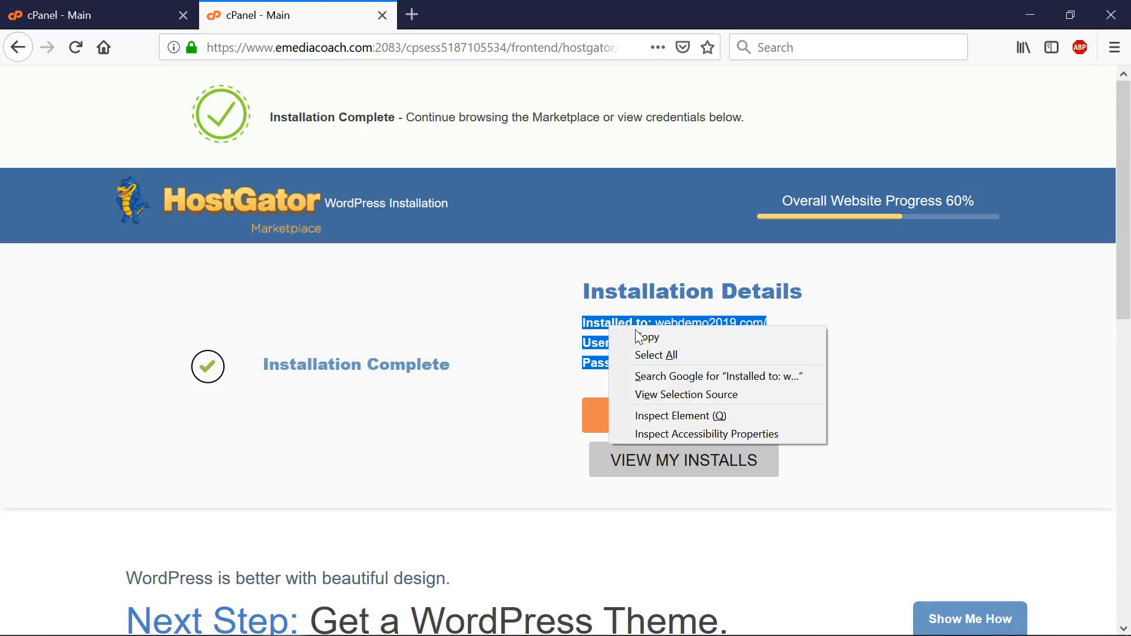
pyautogui.click(642, 337)
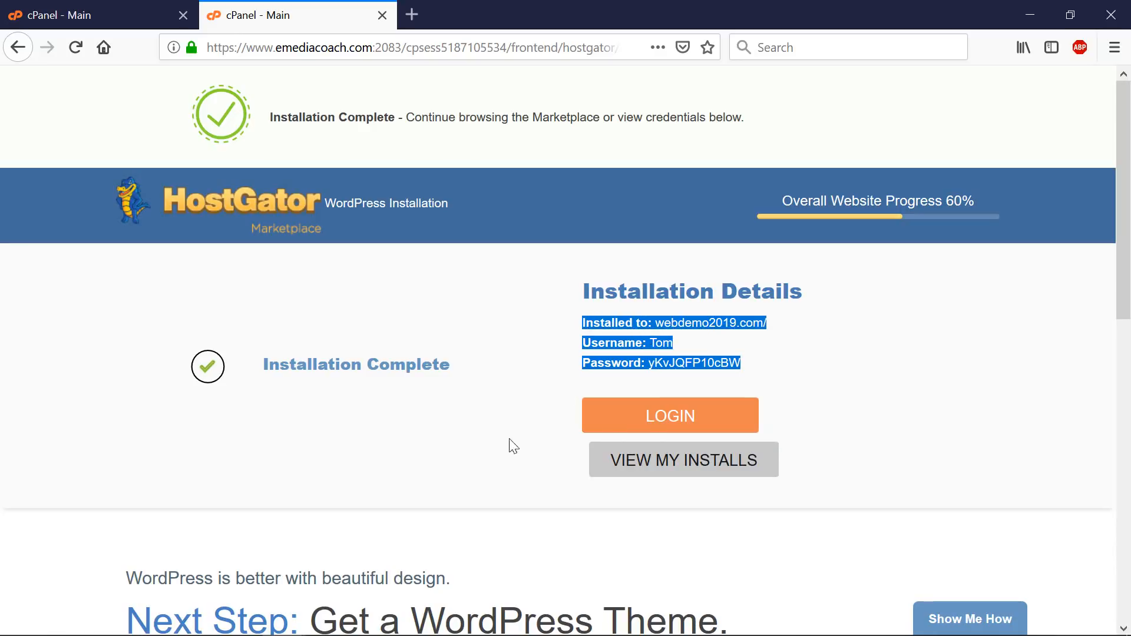
pyautogui.moveTo(459, 632)
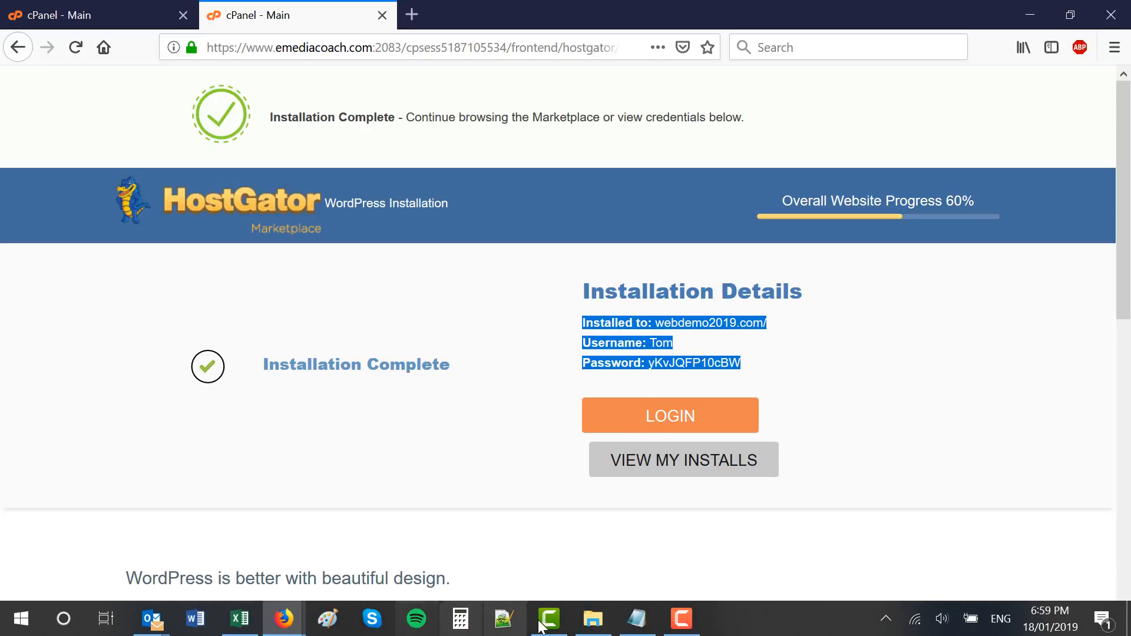
pyautogui.click(636, 618)
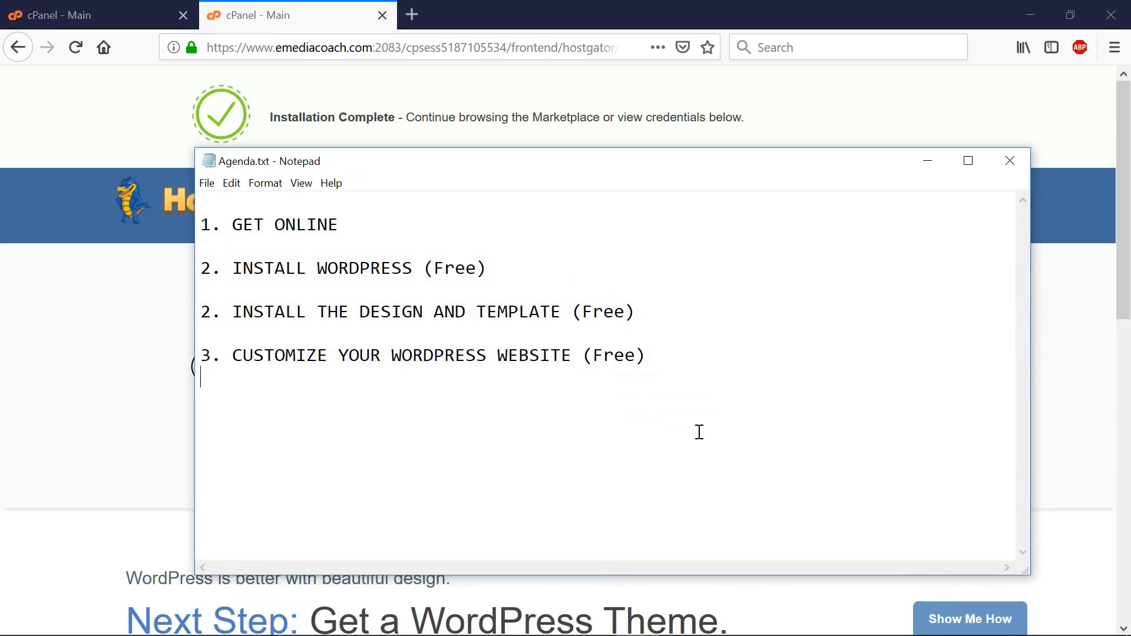
# - Paste the install details into Agenda.txt with address, username and password on separate lines
pyautogui.click(699, 432)
pyautogui.hotkey('ctrl', 'v')
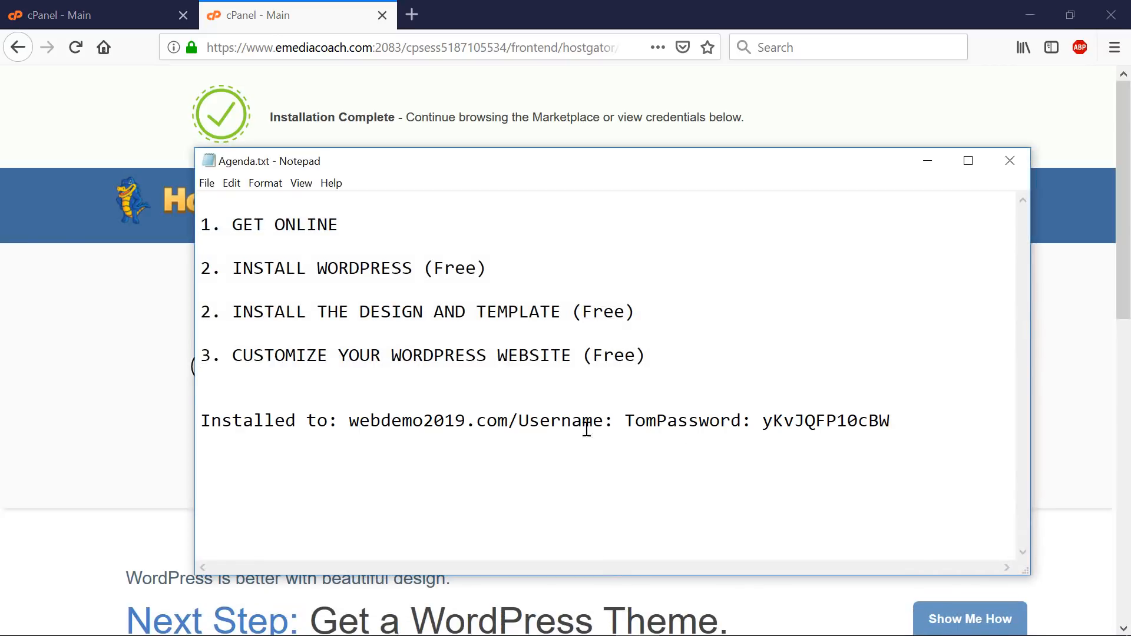
pyautogui.click(517, 421)
pyautogui.press('Return')
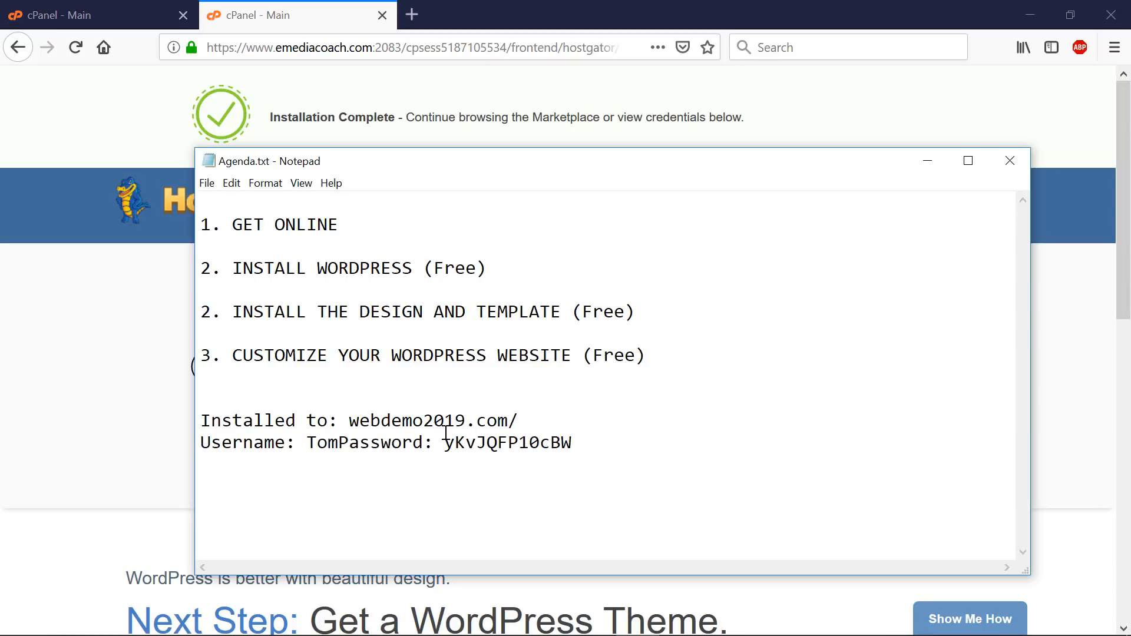
pyautogui.click(340, 442)
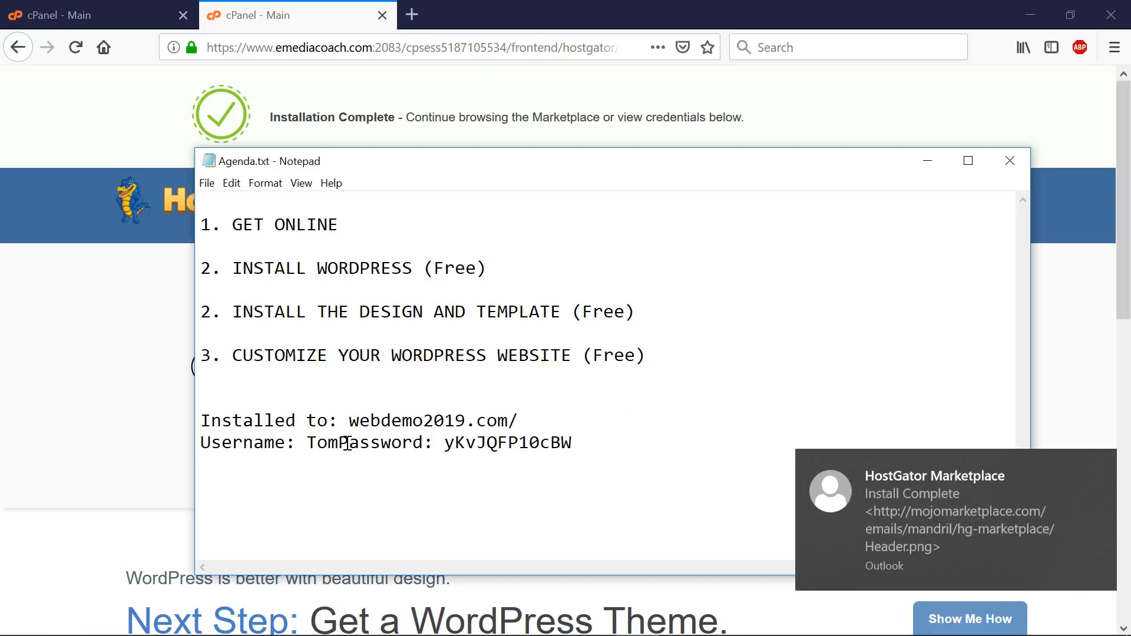
pyautogui.press('Return')
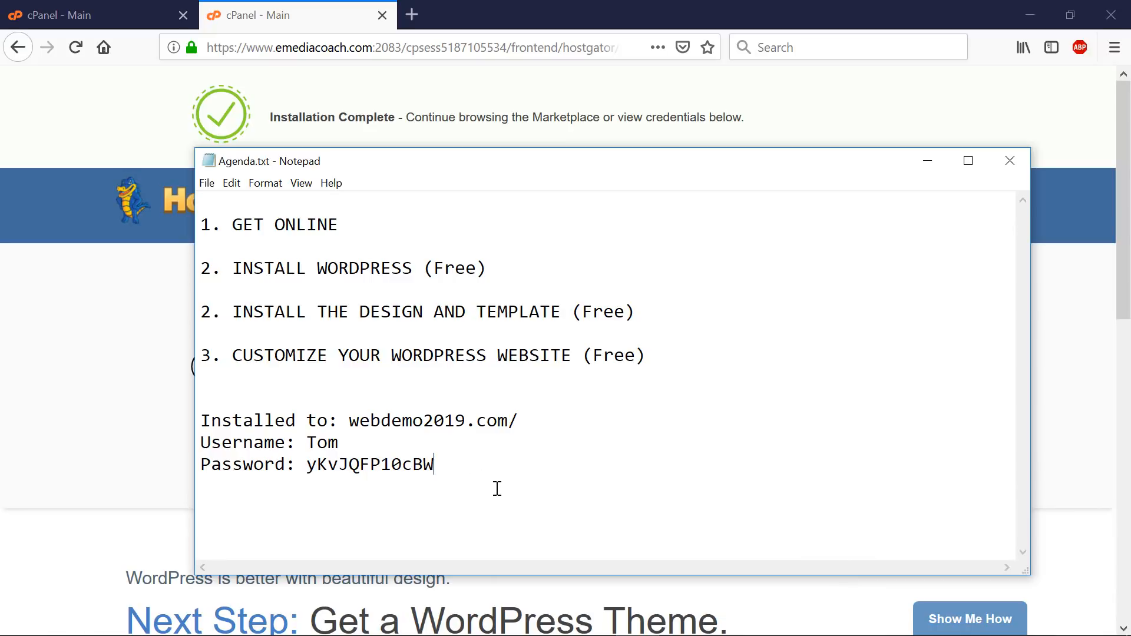
pyautogui.click(658, 9)
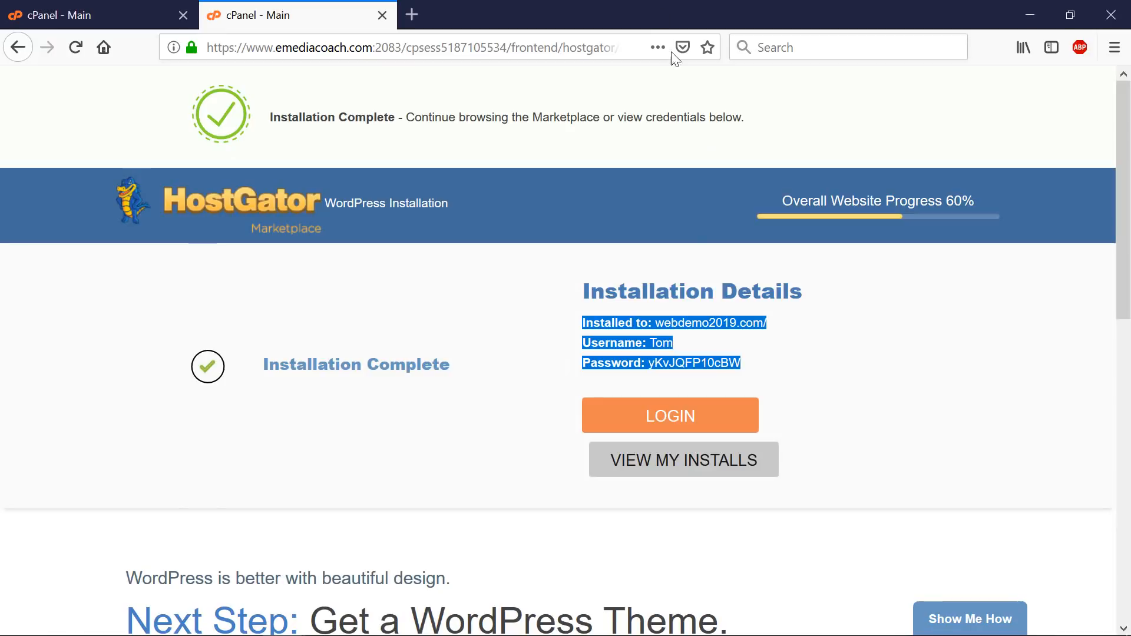
# - Open the webdemo2019.com login in a new tab, see it fail to load, and start a blank tab
pyautogui.click(715, 341)
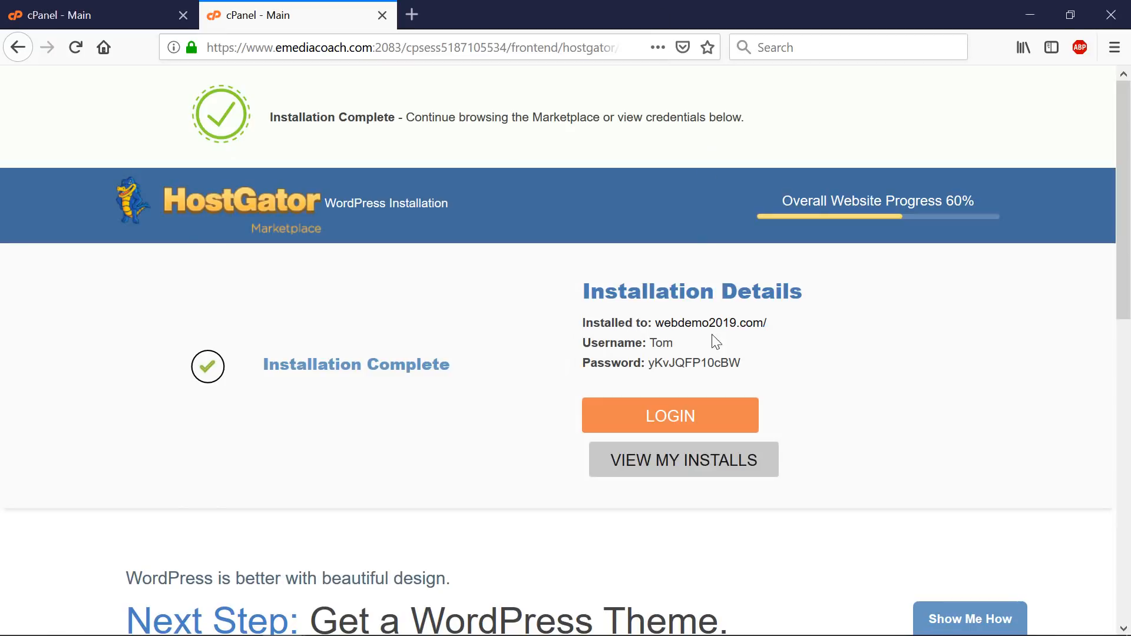
pyautogui.rightClick(681, 423)
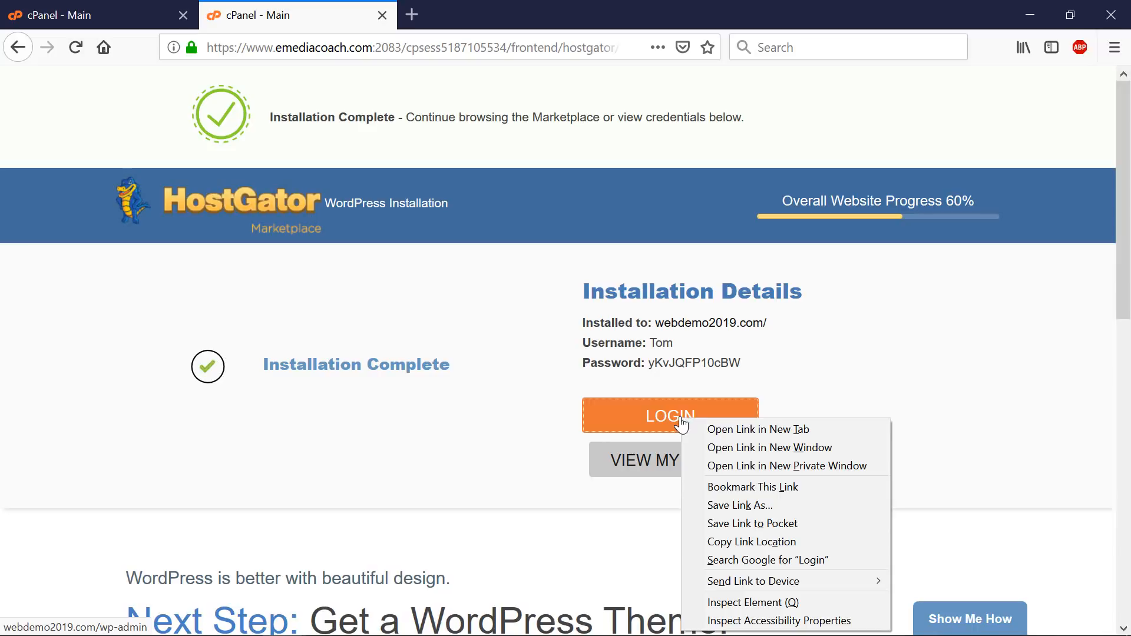
pyautogui.click(737, 430)
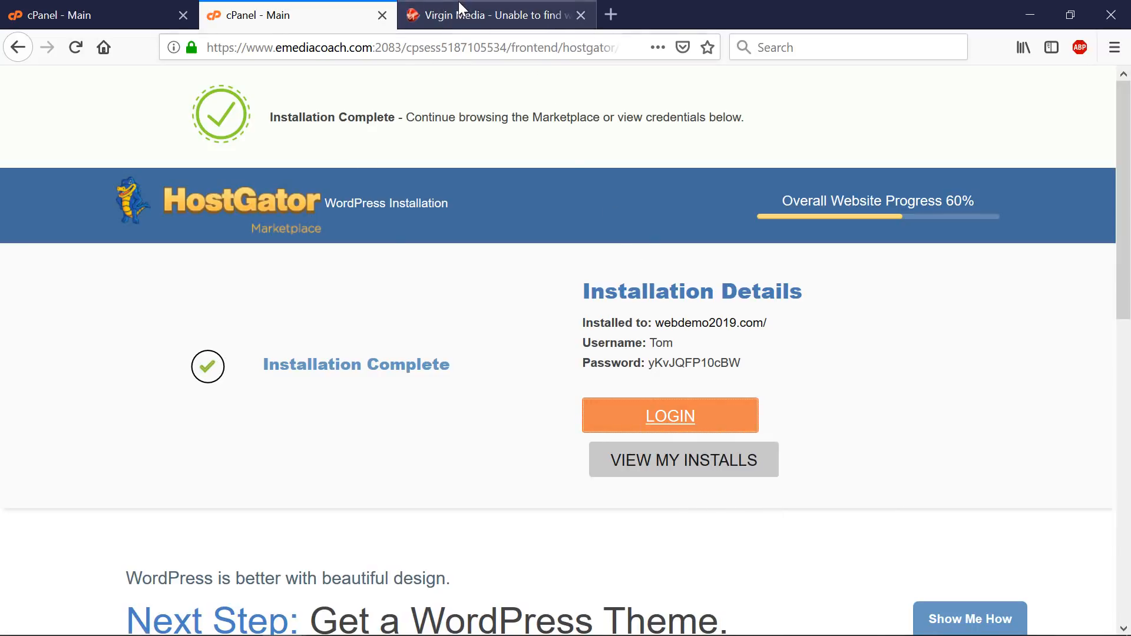
pyautogui.click(462, 13)
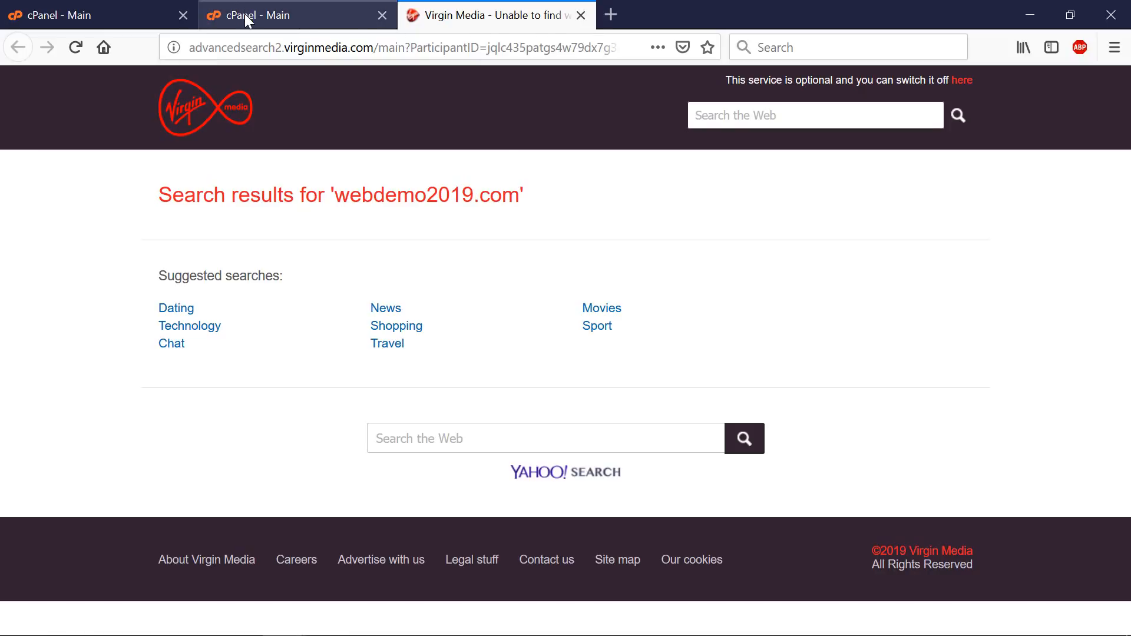
pyautogui.click(616, 13)
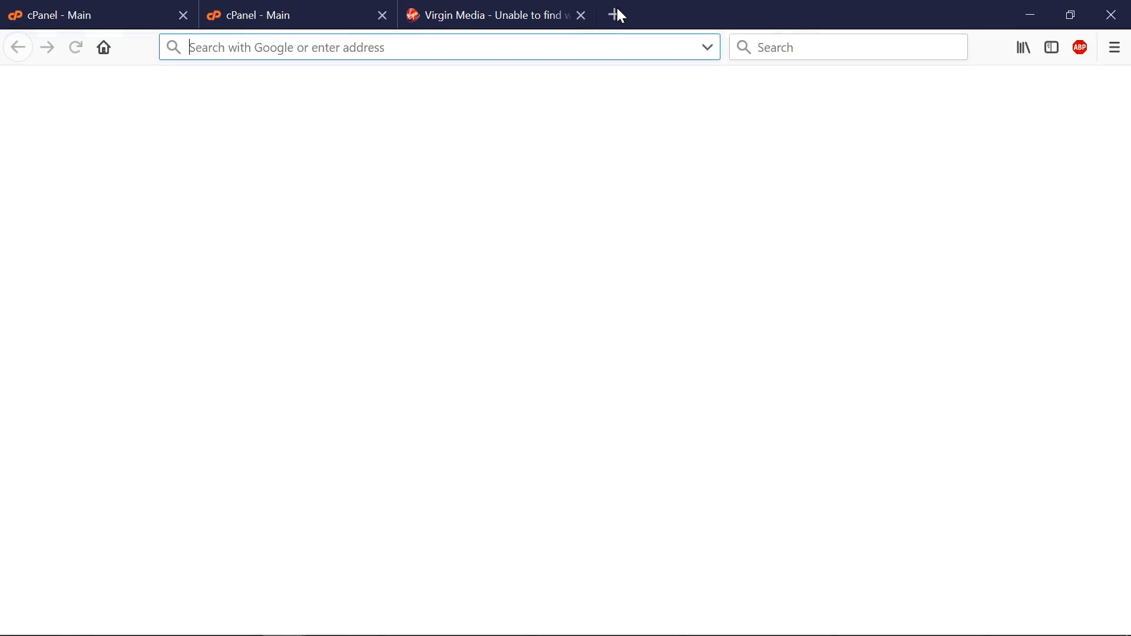
# - Read 'Why doesn't my website load?' in emediacoach.com's Troubleshooting FAQs, then return to the installation details
pyautogui.write('emedia')
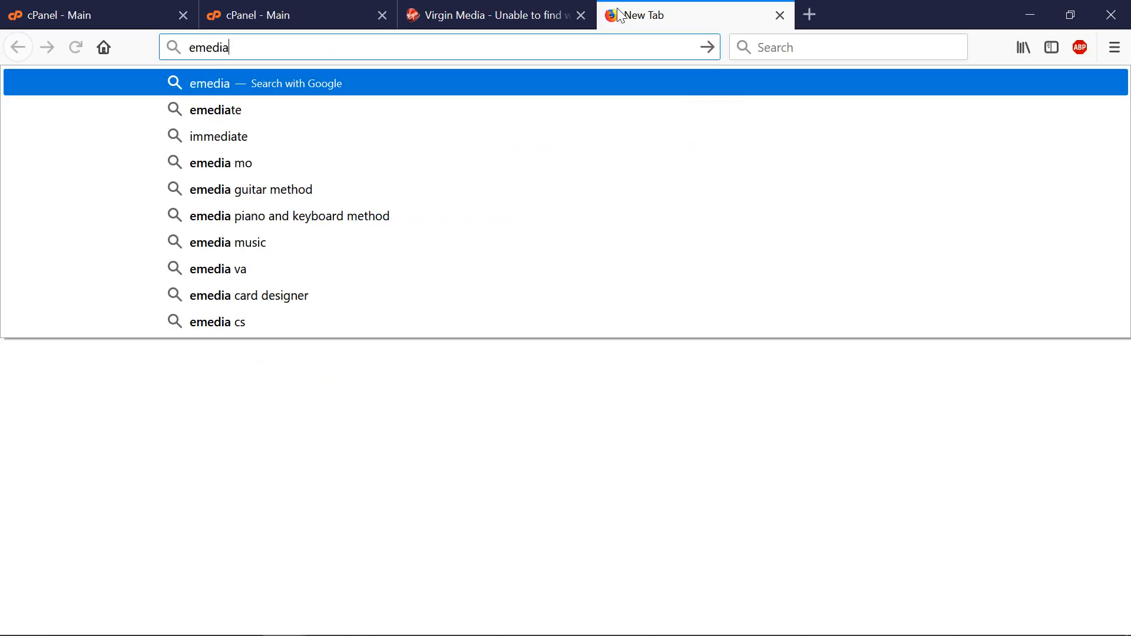
pyautogui.write('coach.com')
pyautogui.press('Return')
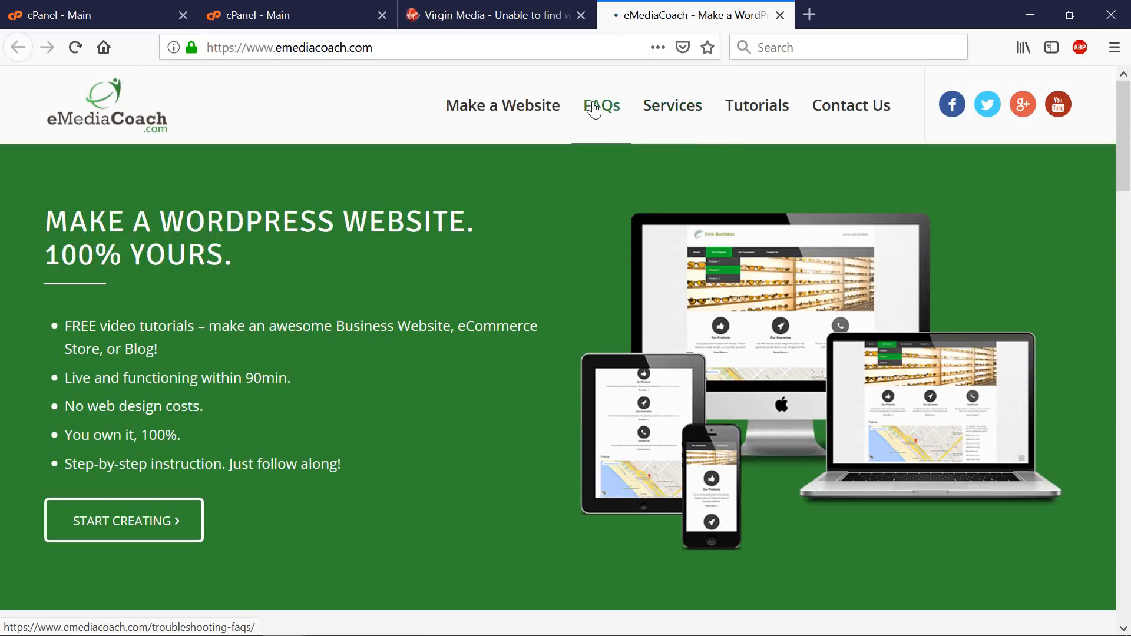
pyautogui.click(594, 109)
pyautogui.moveTo(502, 106)
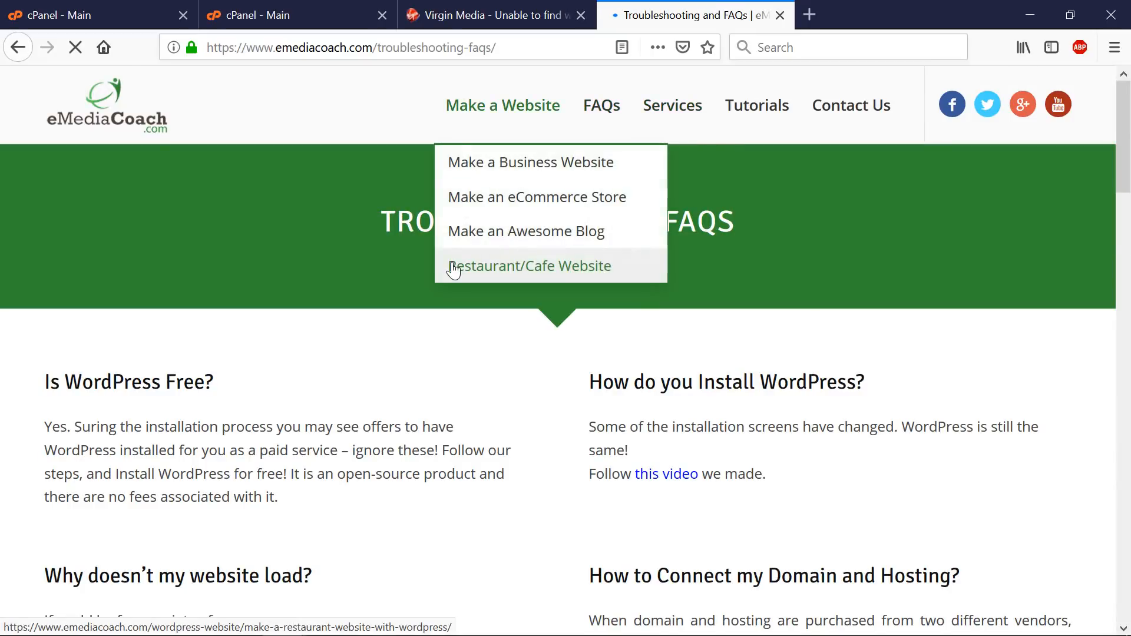
pyautogui.scroll(-5, 454, 269)
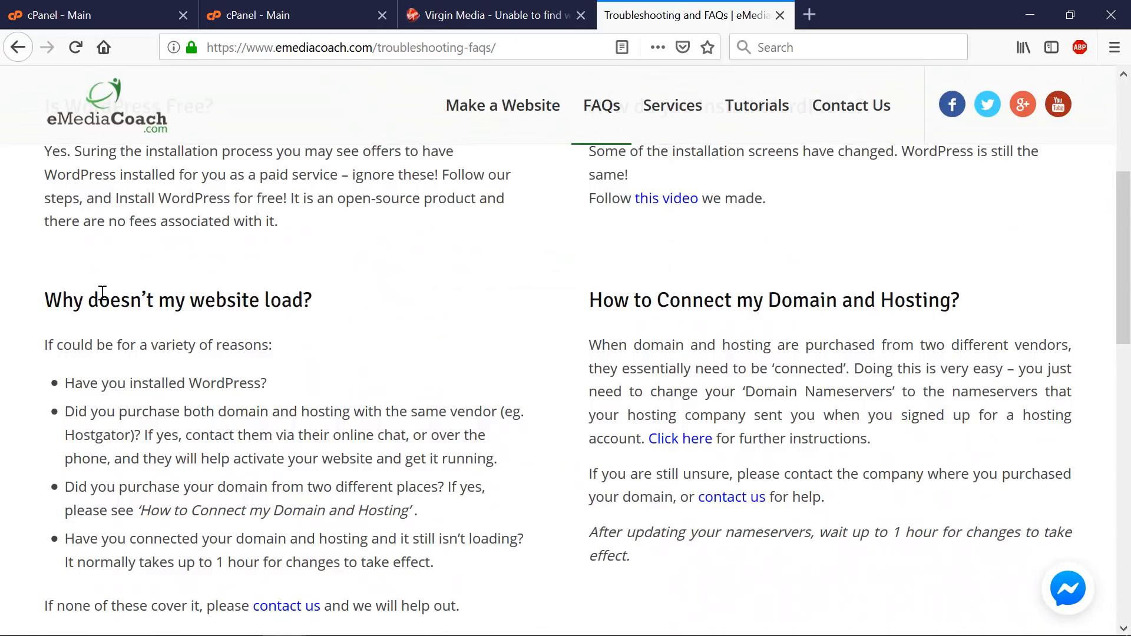
pyautogui.moveTo(63, 300); pyautogui.dragTo(868, 536)
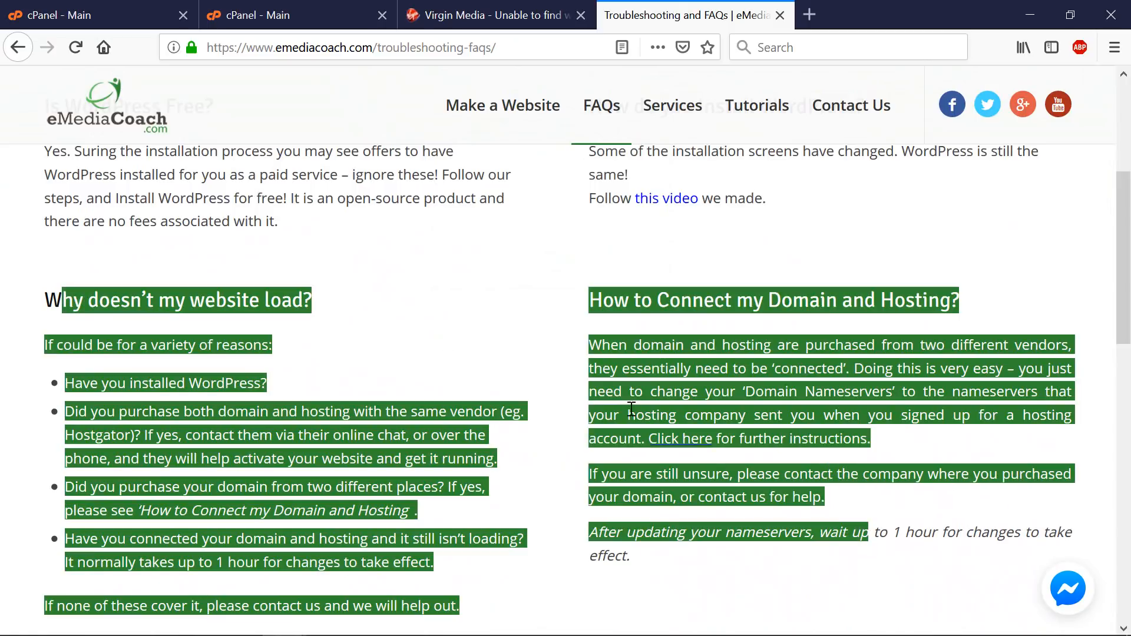
pyautogui.click(598, 386)
pyautogui.click(494, 15)
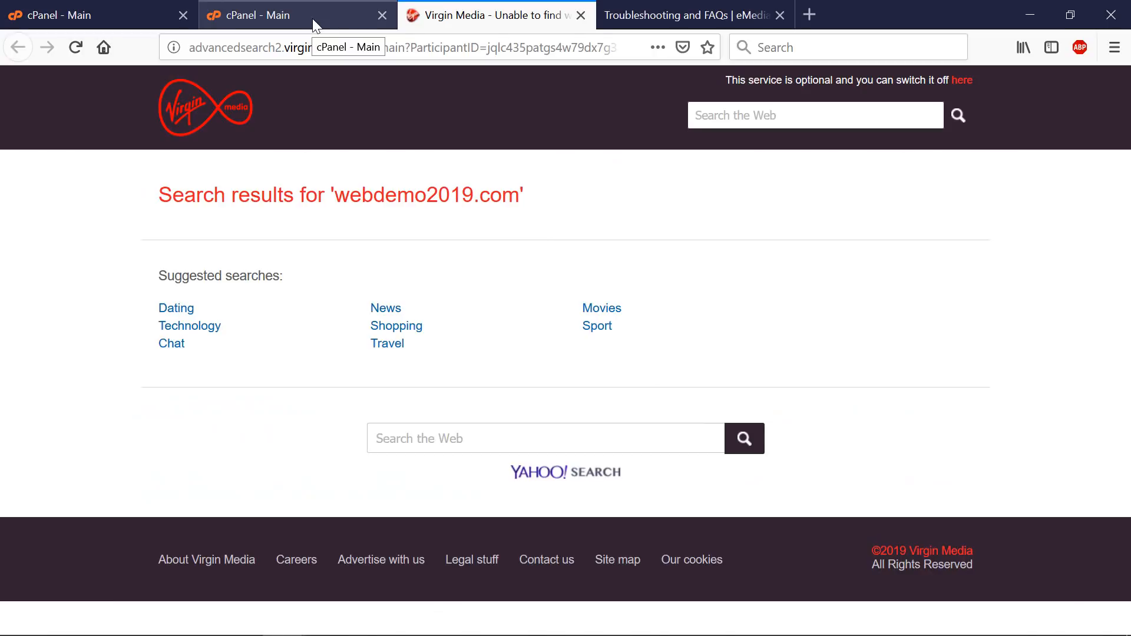
pyautogui.click(314, 21)
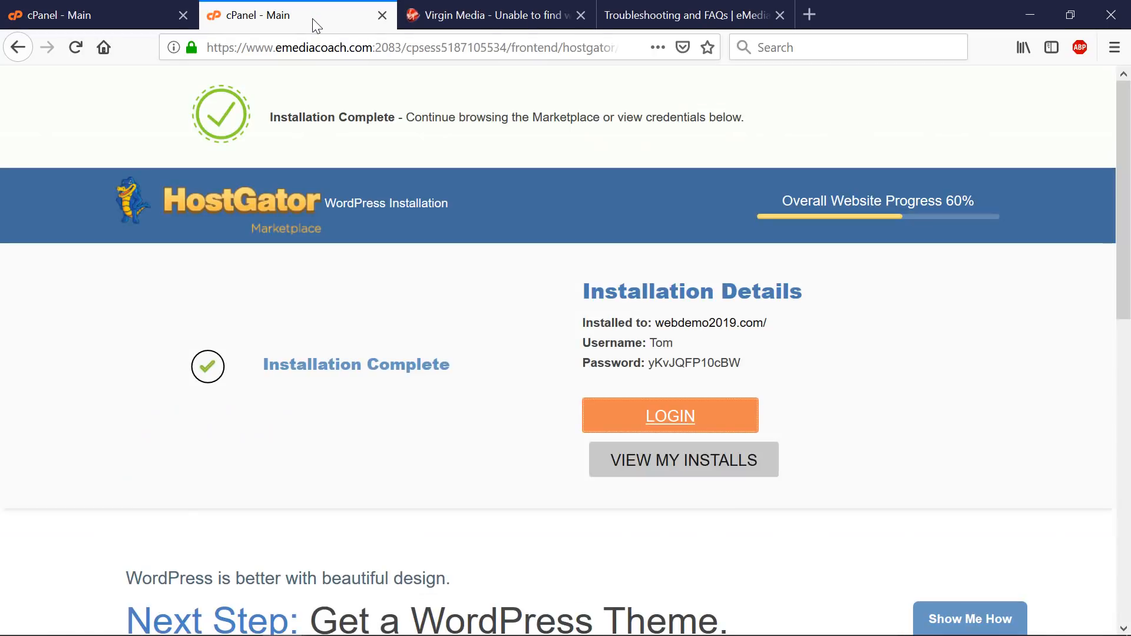
# - Load hostgator.com in a new tab, open and close its Live Chat, then return to the installation details
pyautogui.click(818, 21)
pyautogui.write('hostg')
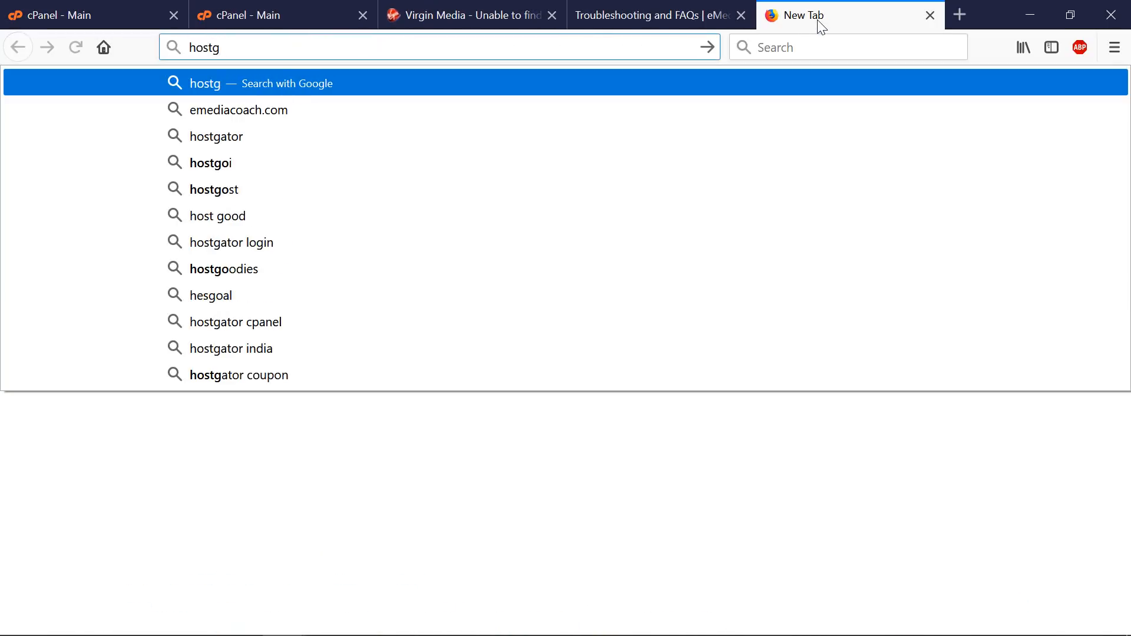
pyautogui.write('ator')
pyautogui.hotkey('ctrl', 'Return')
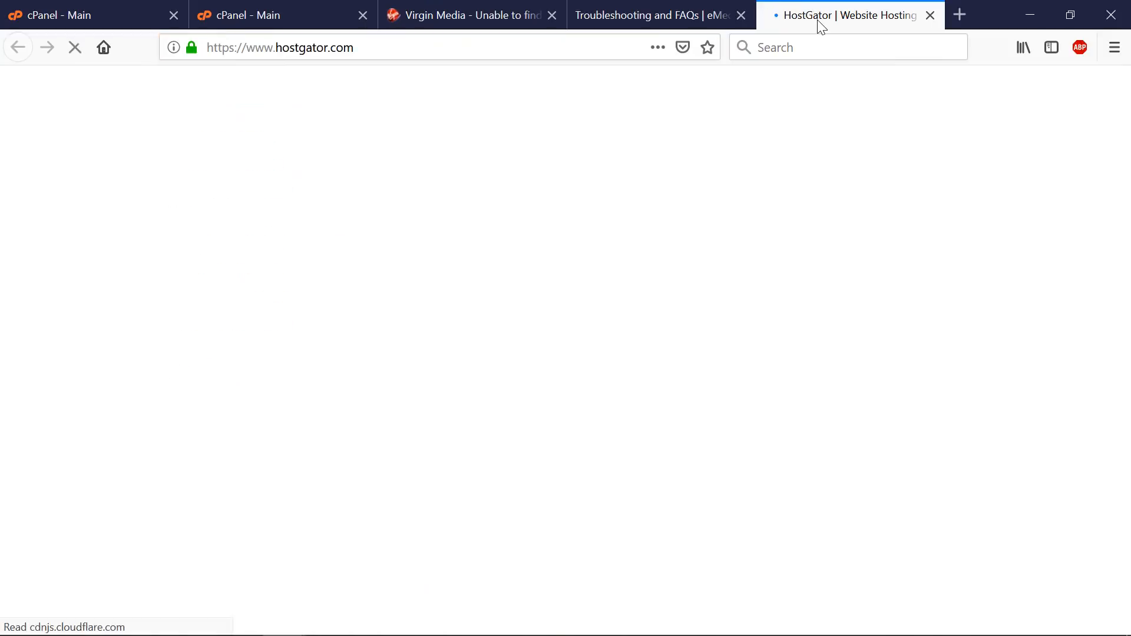
pyautogui.click(1037, 101)
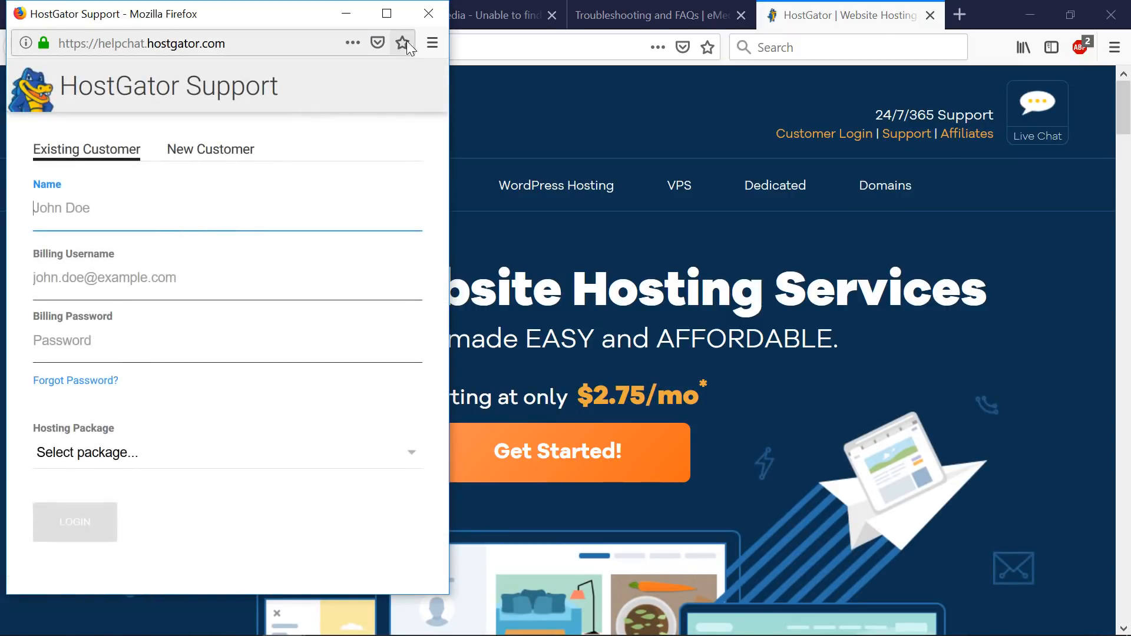
pyautogui.click(423, 15)
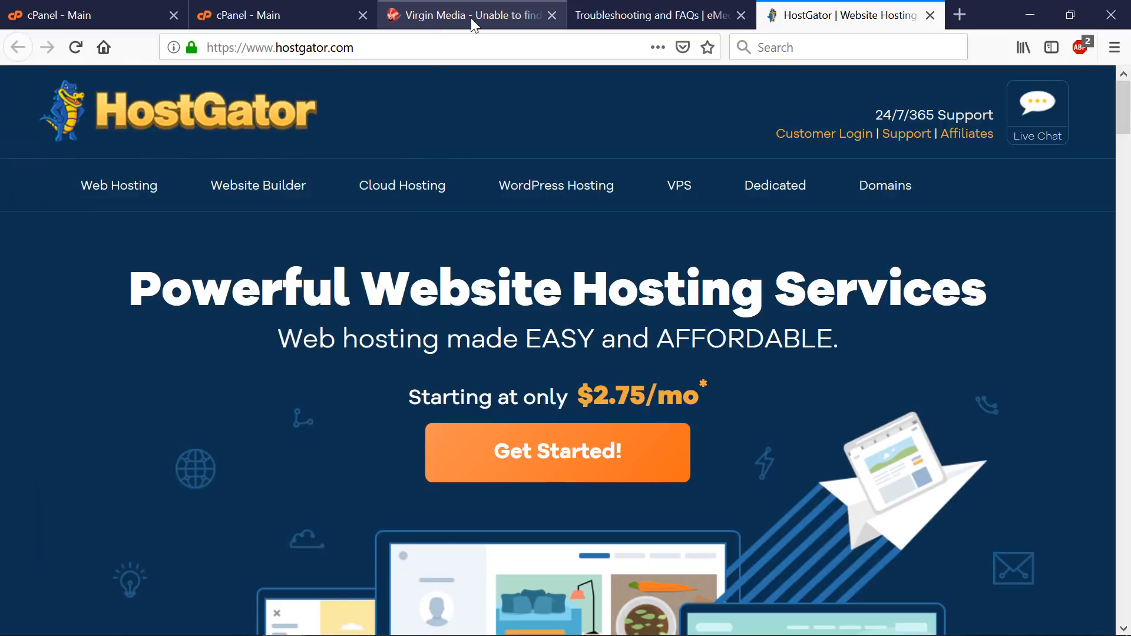
pyautogui.click(324, 14)
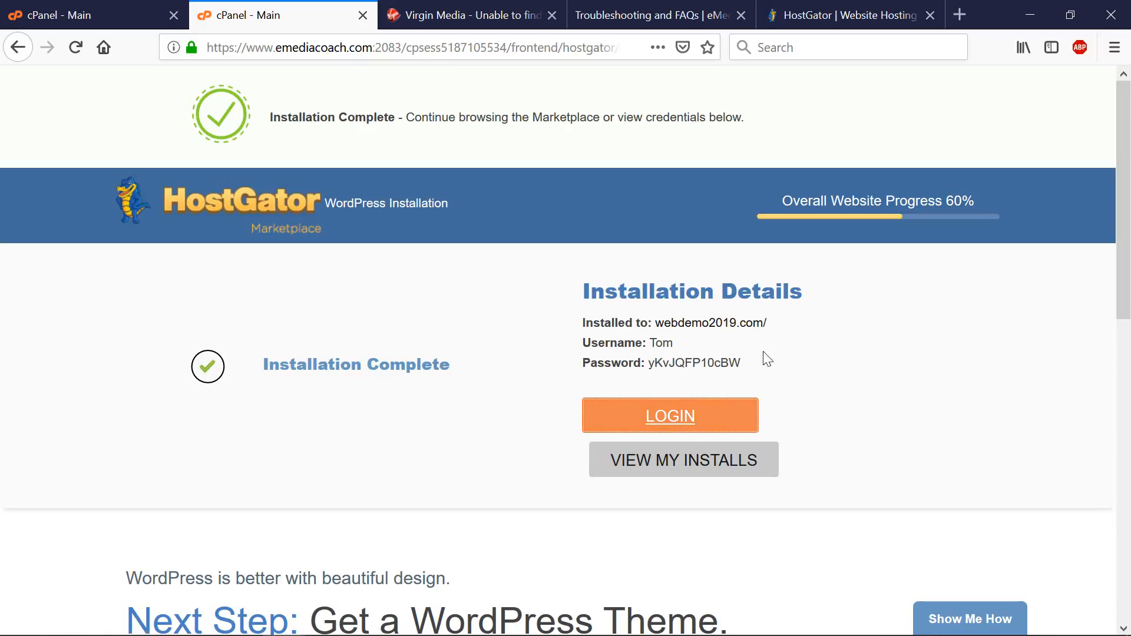
# - Copy the site address webdemo2019.com onto a new line above the install details in Agenda.txt
pyautogui.rightClick(679, 420)
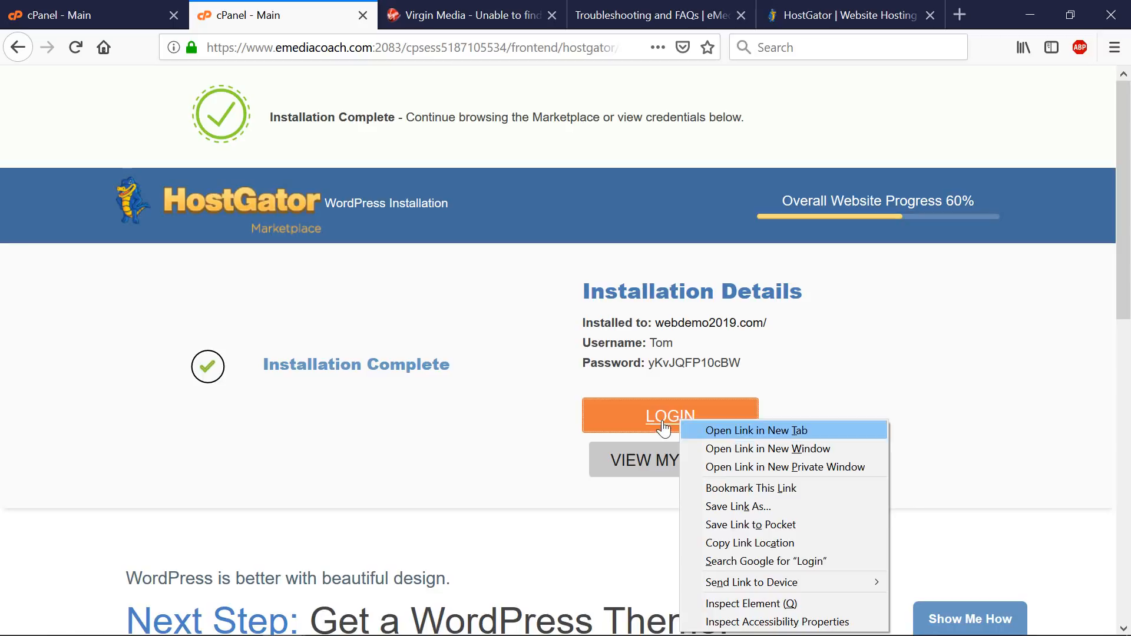
pyautogui.click(839, 378)
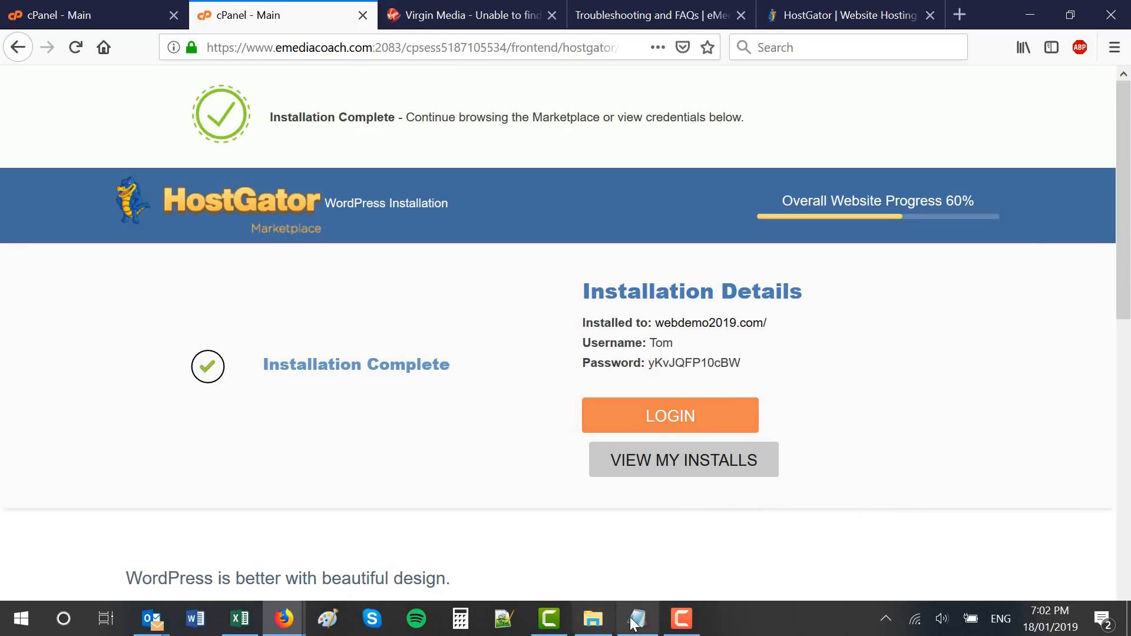
pyautogui.click(637, 619)
pyautogui.moveTo(521, 422); pyautogui.dragTo(349, 422)
pyautogui.hotkey('ctrl', 'c')
pyautogui.click(358, 391)
pyautogui.press('Return')
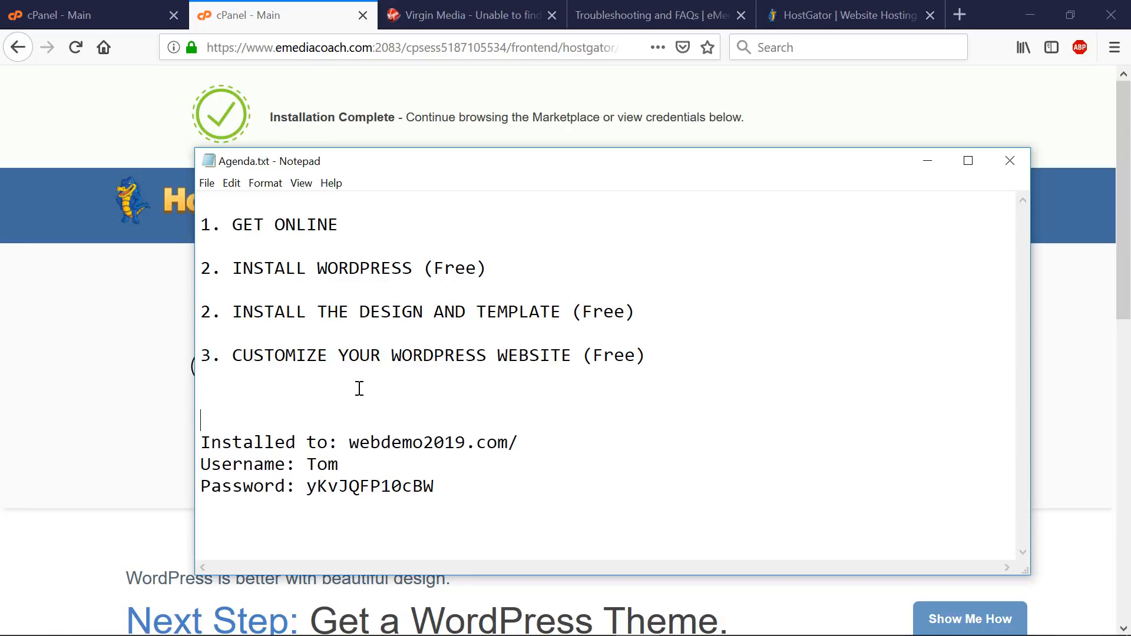
pyautogui.hotkey('ctrl', 'v')
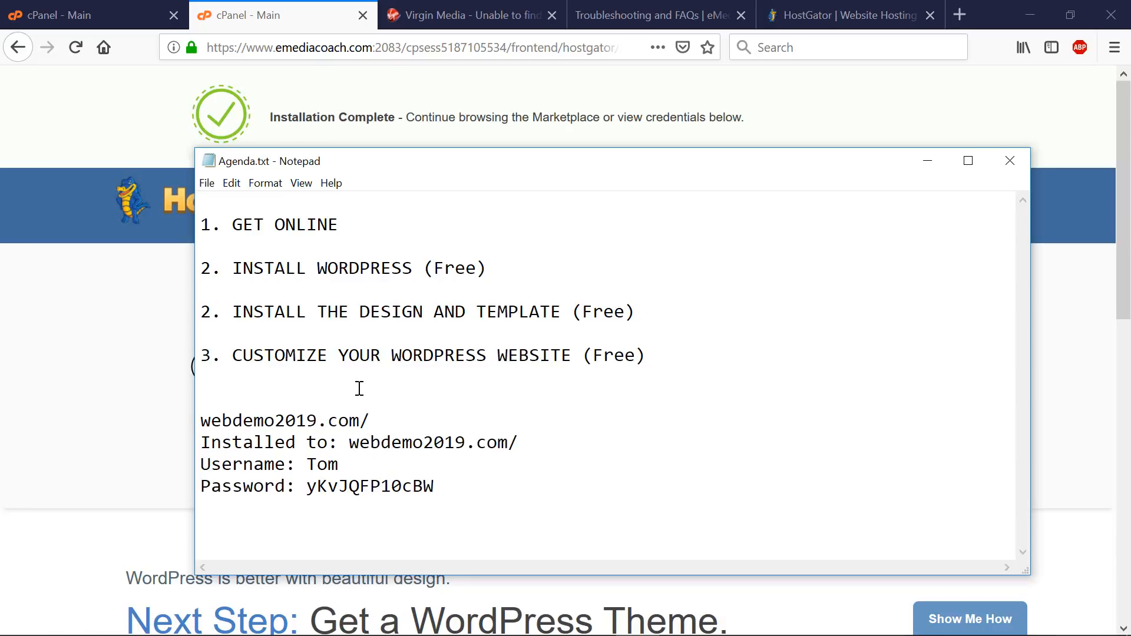
# - Complete the line as 'WP DASHBOARD LOGIN: webdemo2019.com/wp-admin' and select the address
pyautogui.write('wp-admin')
pyautogui.click(199, 421)
pyautogui.write('WP DASHO')
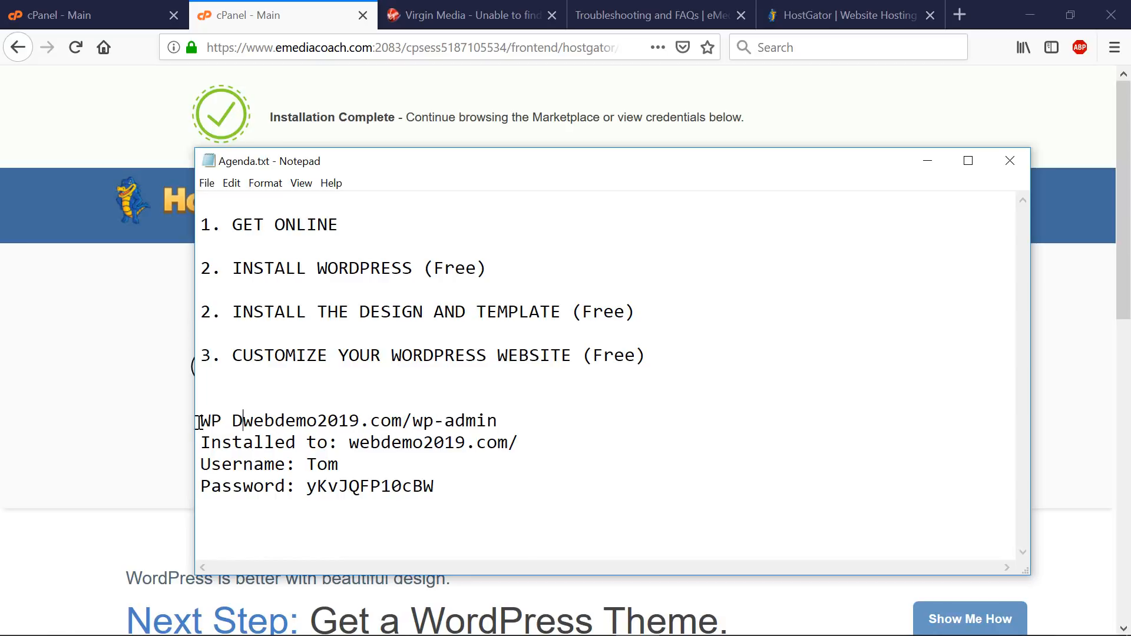
pyautogui.press('BackSpace')
pyautogui.write('BOARD LOG')
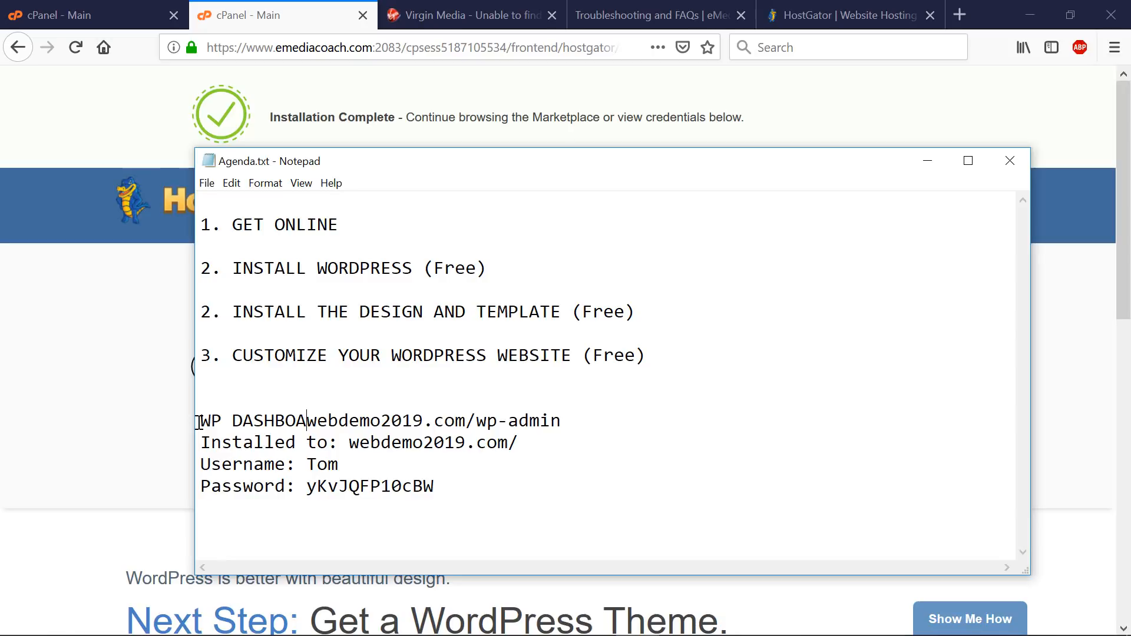
pyautogui.write('IN:')
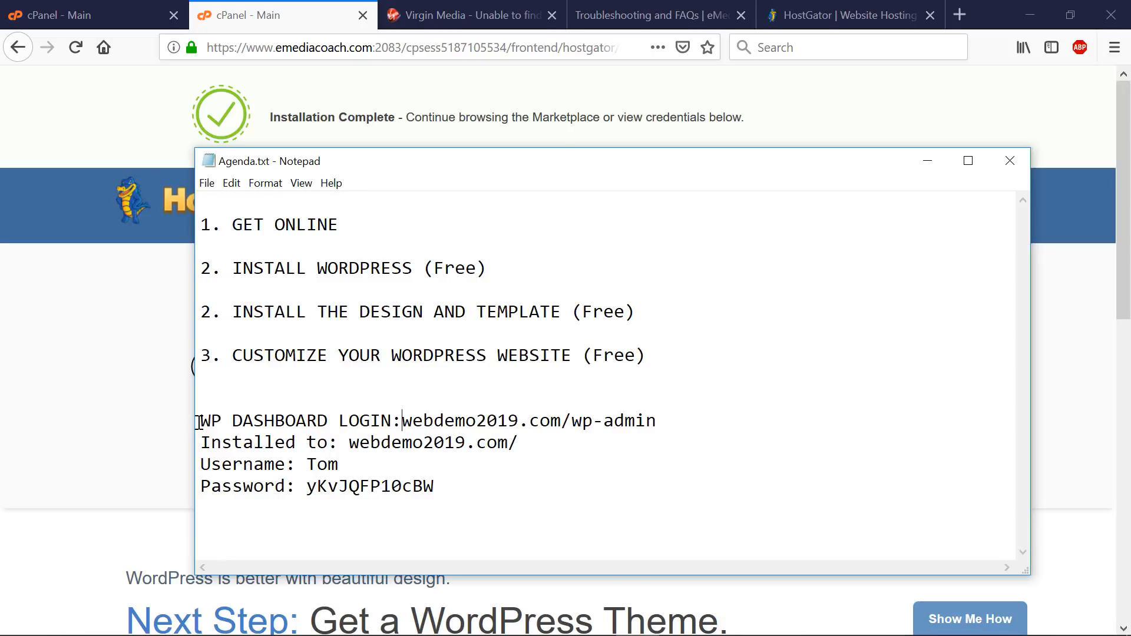
pyautogui.moveTo(677, 422); pyautogui.dragTo(417, 427)
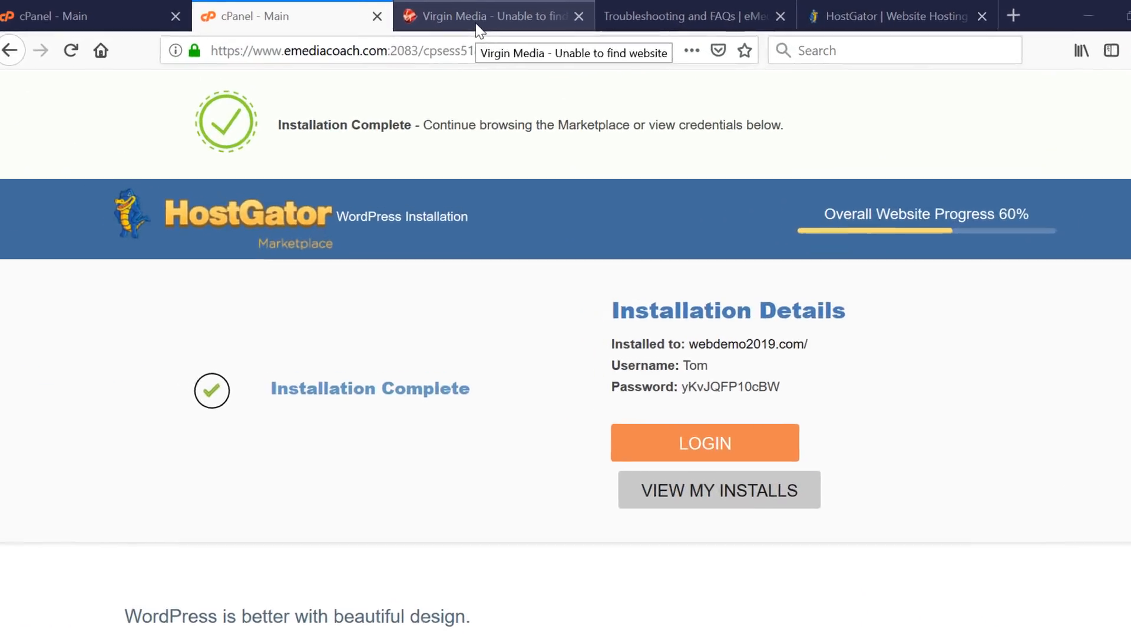
# - Load the webdemo2019.com/wp-admin login page in the tab that failed earlier
pyautogui.click(477, 27)
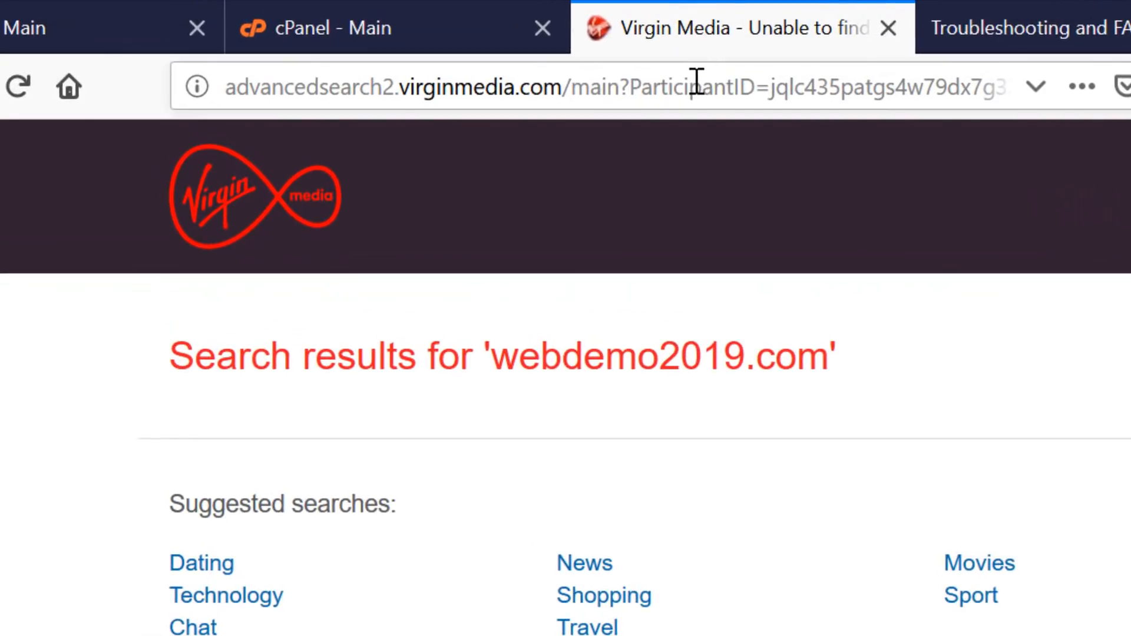
pyautogui.click(467, 49)
pyautogui.hotkey('ctrl', 'v')
pyautogui.press('Return')
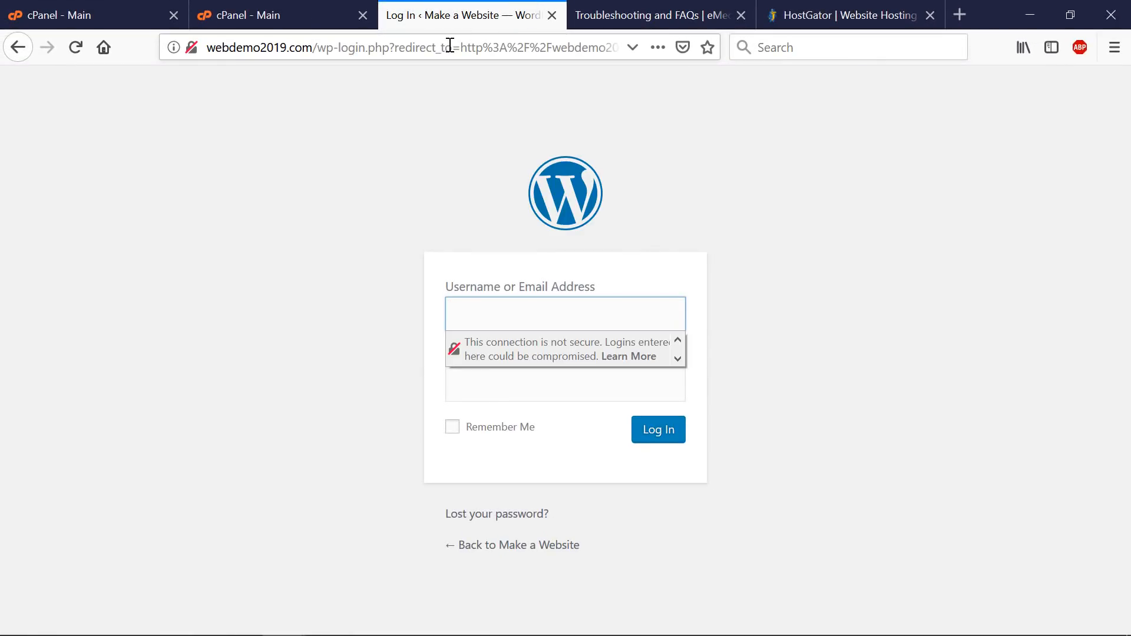
# - Log in with the installation's username and copied password, declining to save the login
pyautogui.click(284, 16)
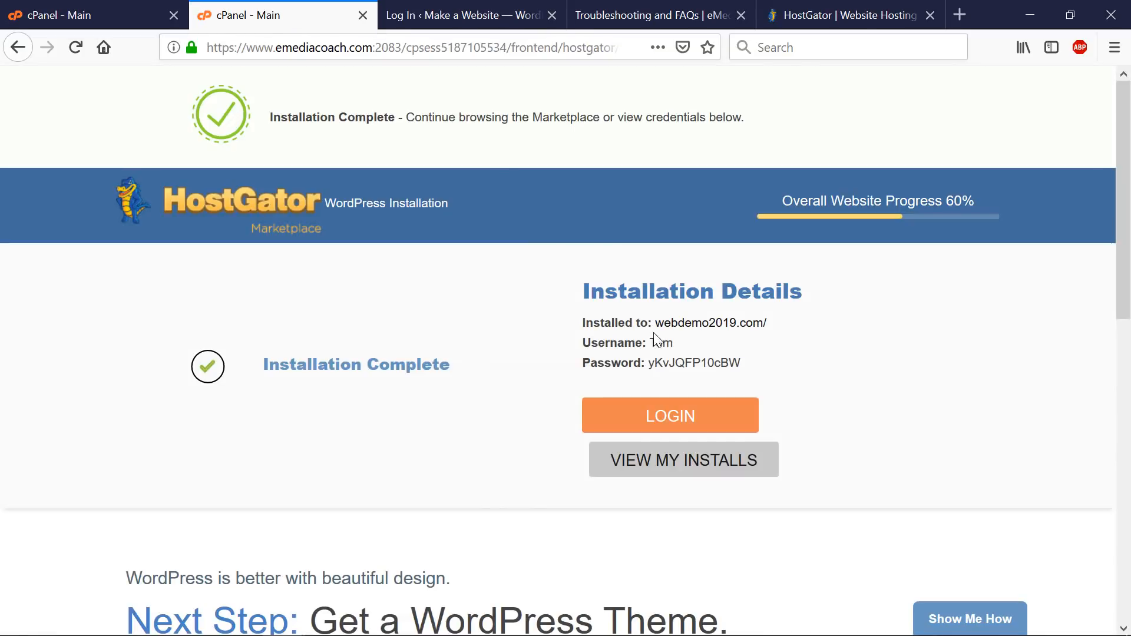
pyautogui.moveTo(650, 342); pyautogui.dragTo(674, 343)
pyautogui.doubleClick(705, 367)
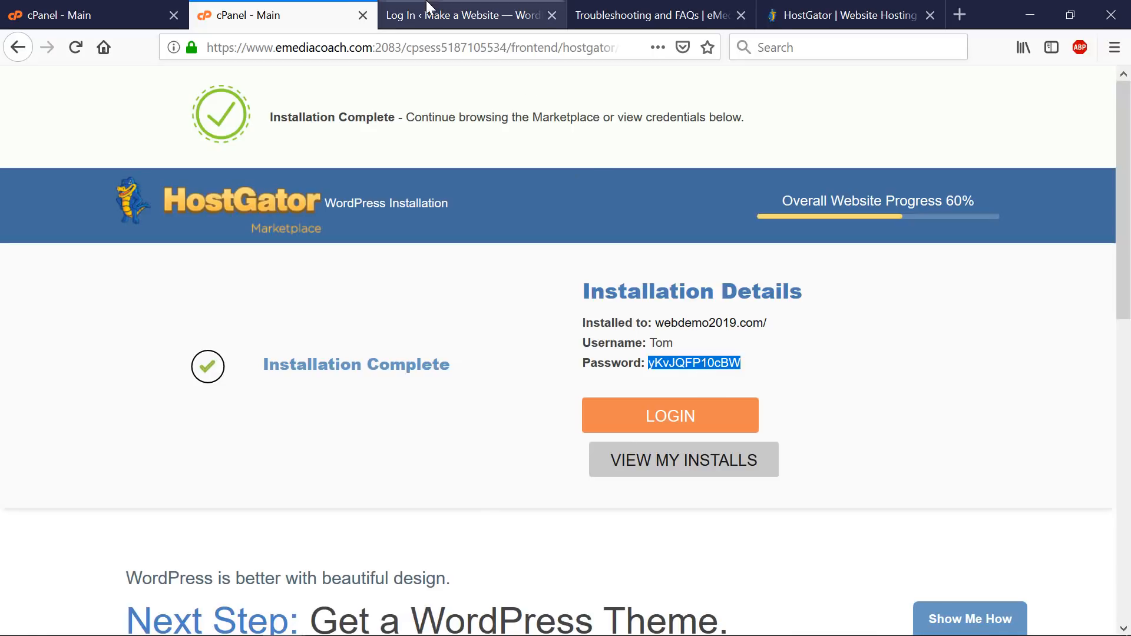
pyautogui.click(459, 15)
pyautogui.hotkey('ctrl', 'v')
pyautogui.click(515, 383)
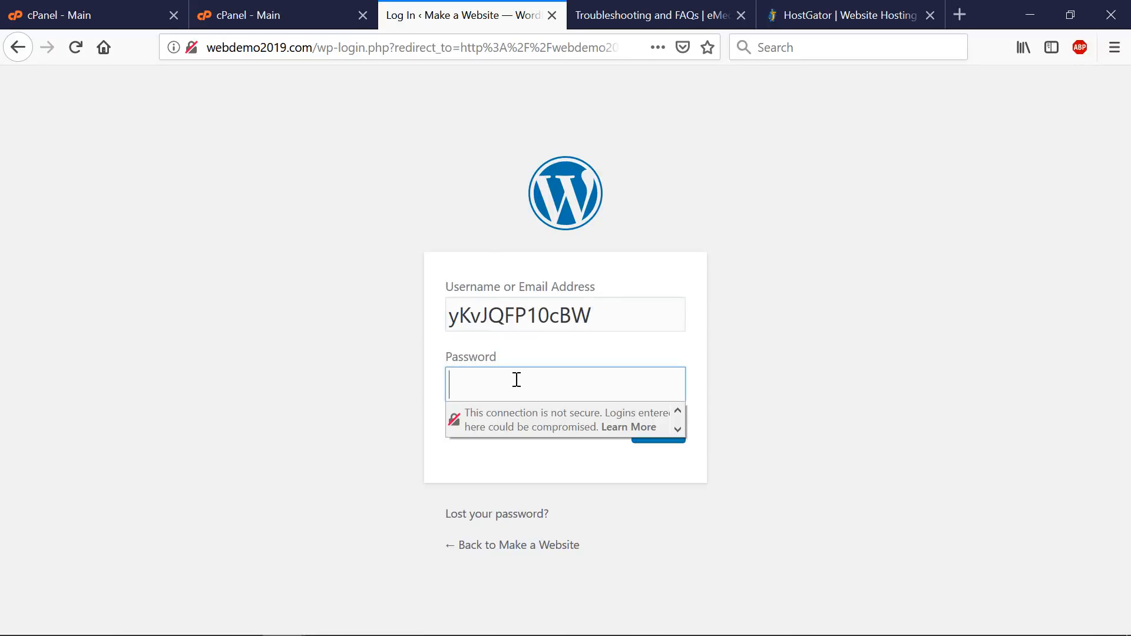
pyautogui.doubleClick(600, 312)
pyautogui.write('Tom')
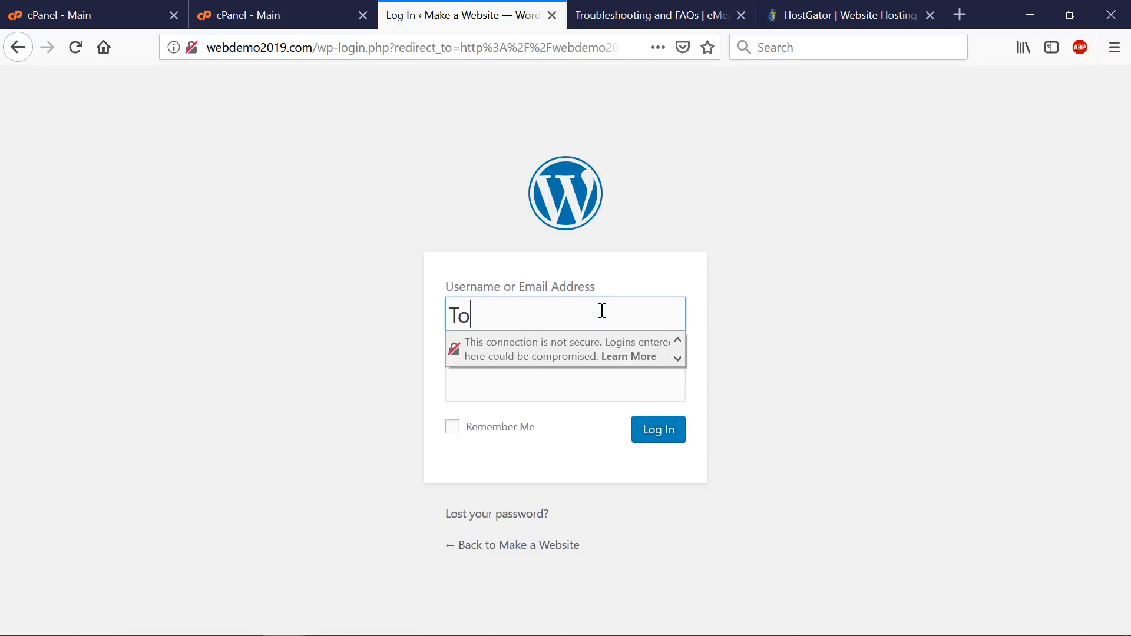
pyautogui.press('Tab')
pyautogui.hotkey('ctrl', 'v')
pyautogui.click(772, 383)
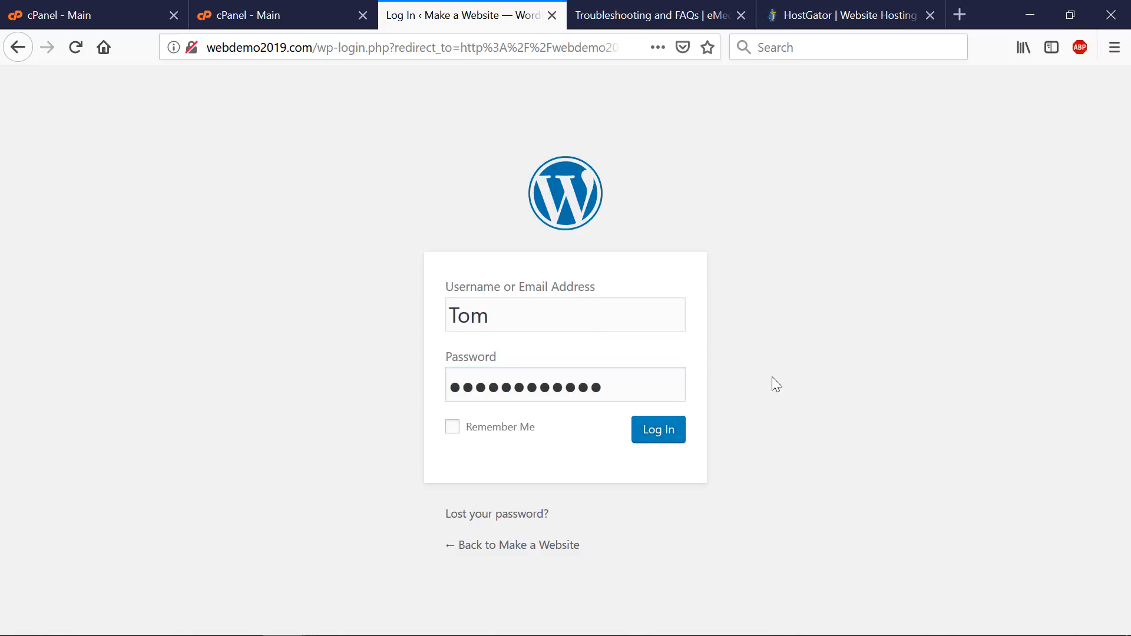
pyautogui.click(660, 438)
pyautogui.click(420, 207)
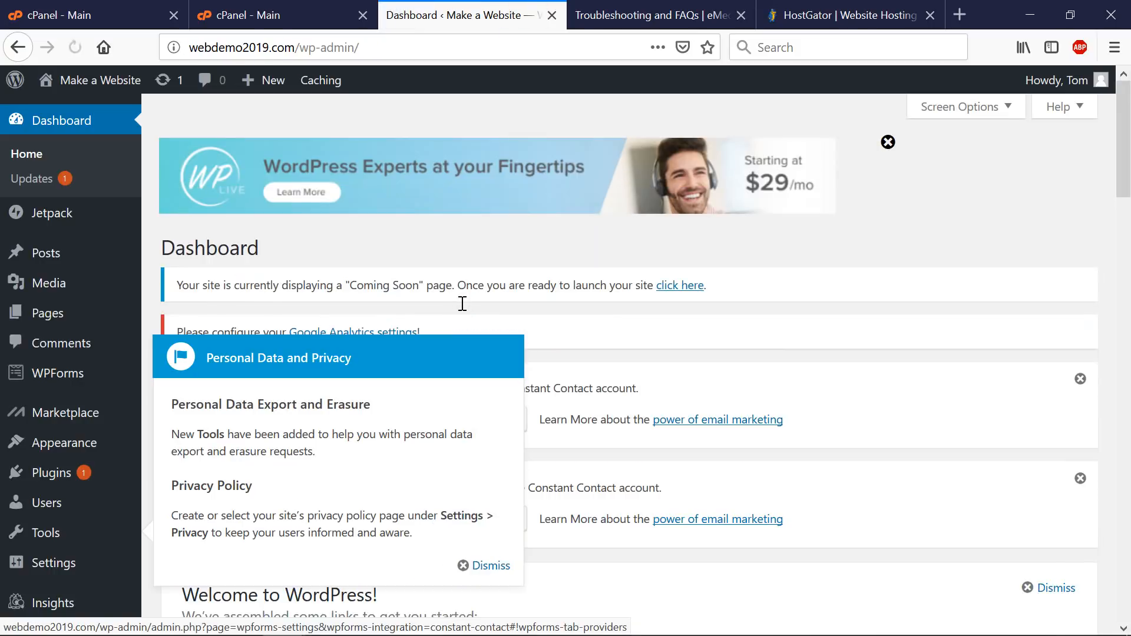
# - Close the privacy pointer and open the administrator's Profile from Users > All Users, scrolling to Account Management
pyautogui.click(482, 565)
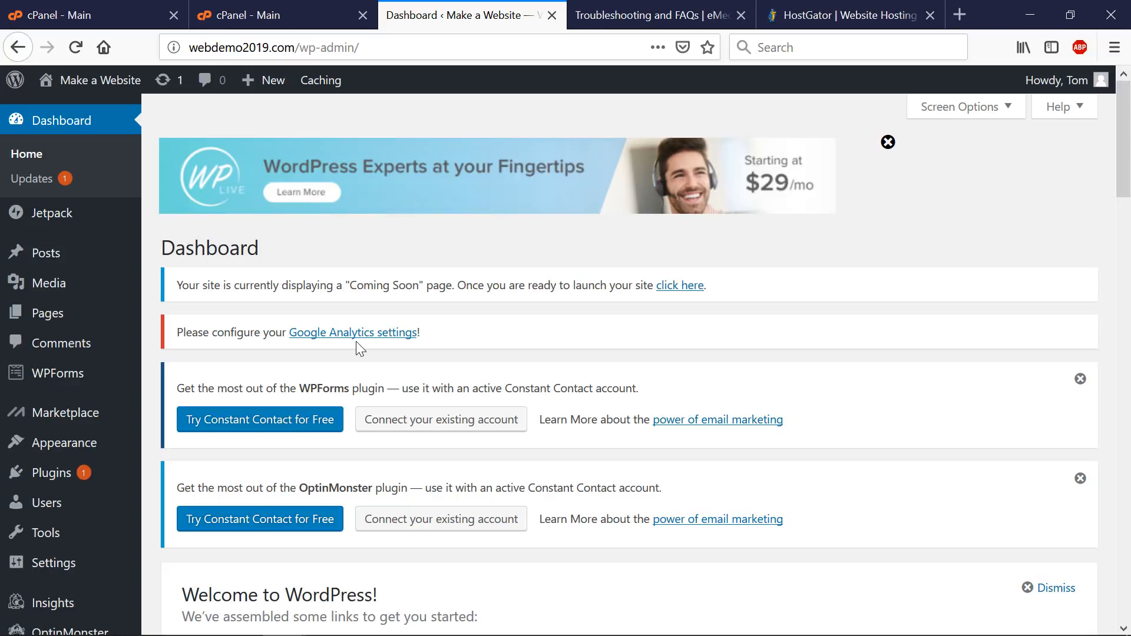
pyautogui.moveTo(70, 516)
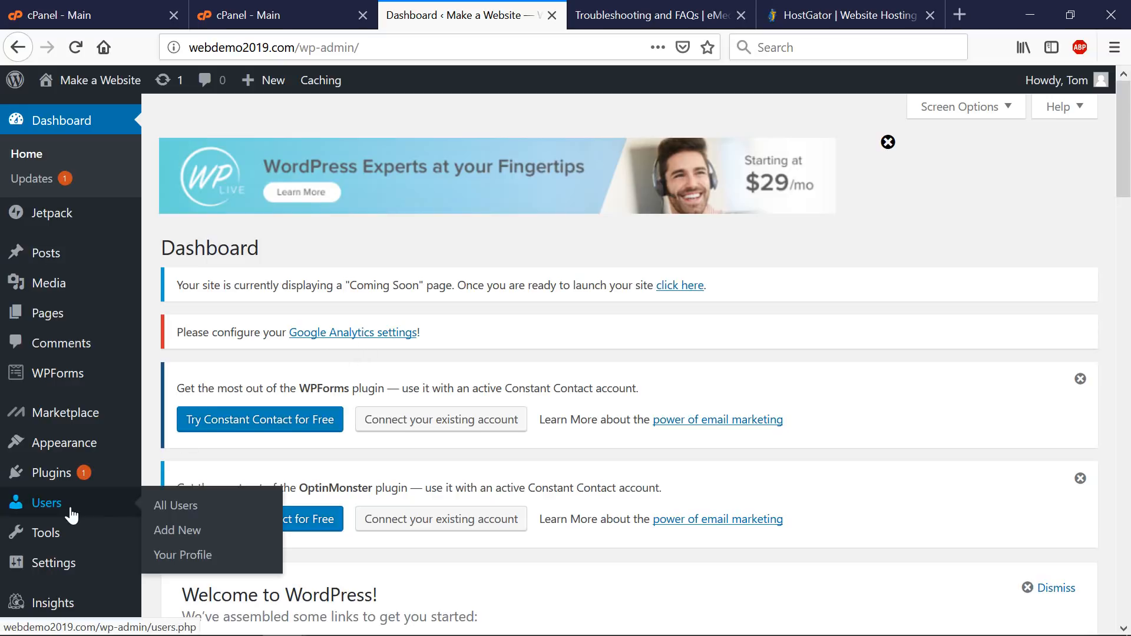
pyautogui.click(198, 506)
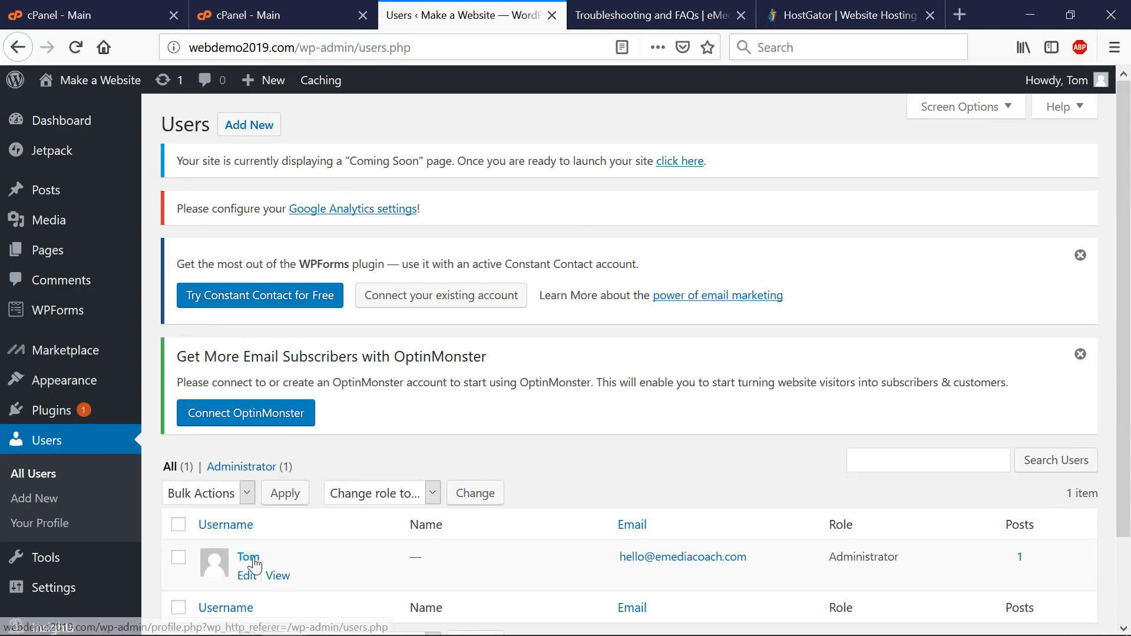
pyautogui.click(251, 560)
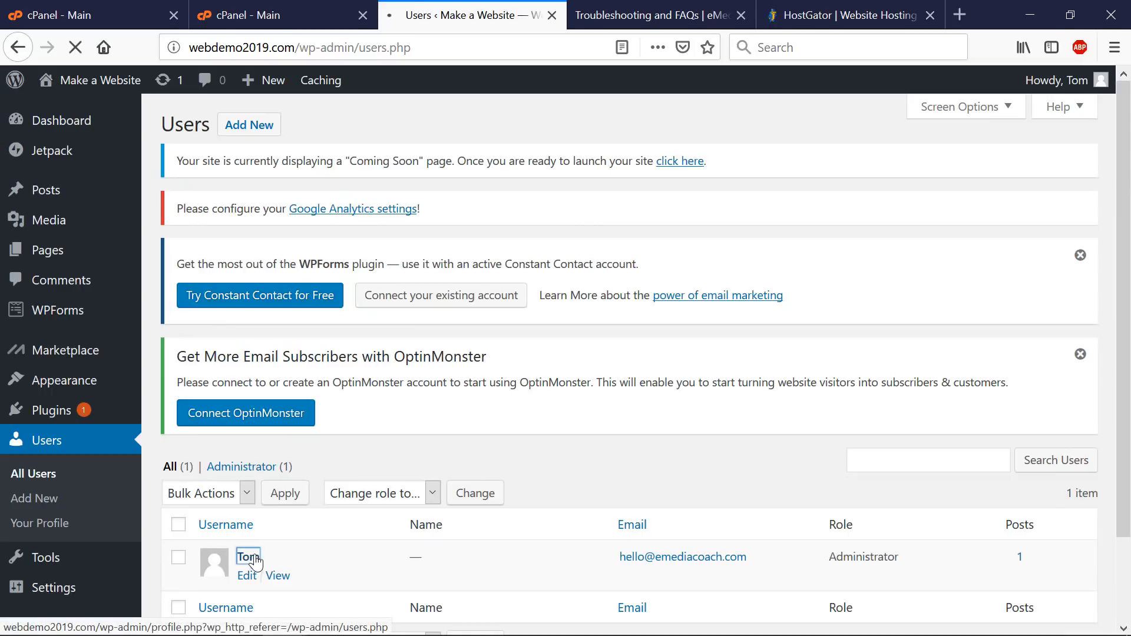
pyautogui.click(278, 15)
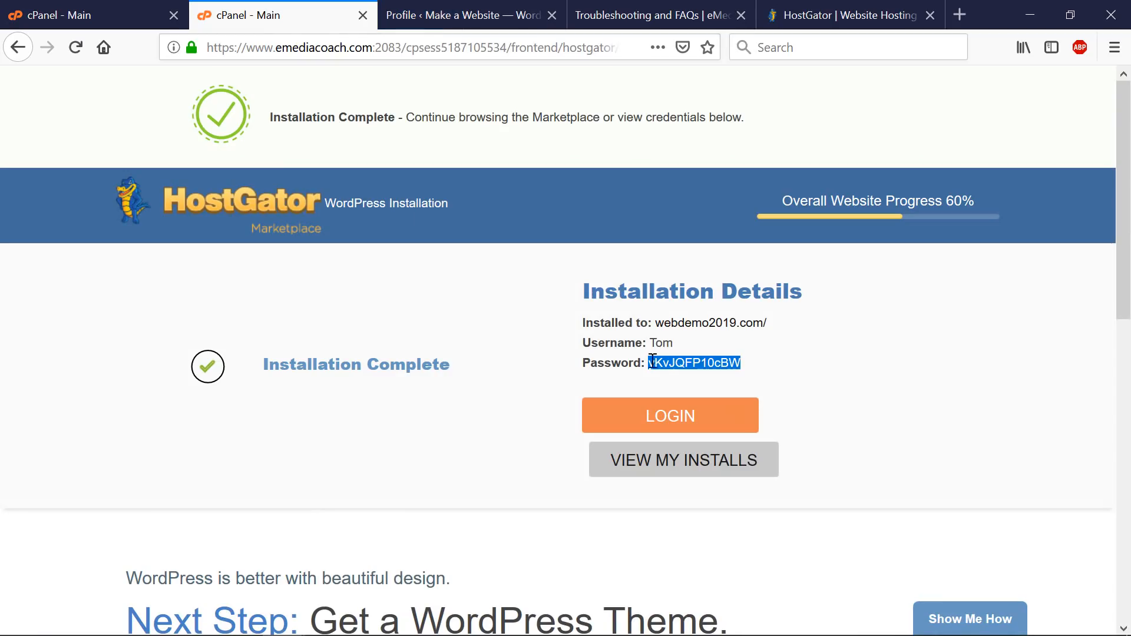
pyautogui.click(462, 15)
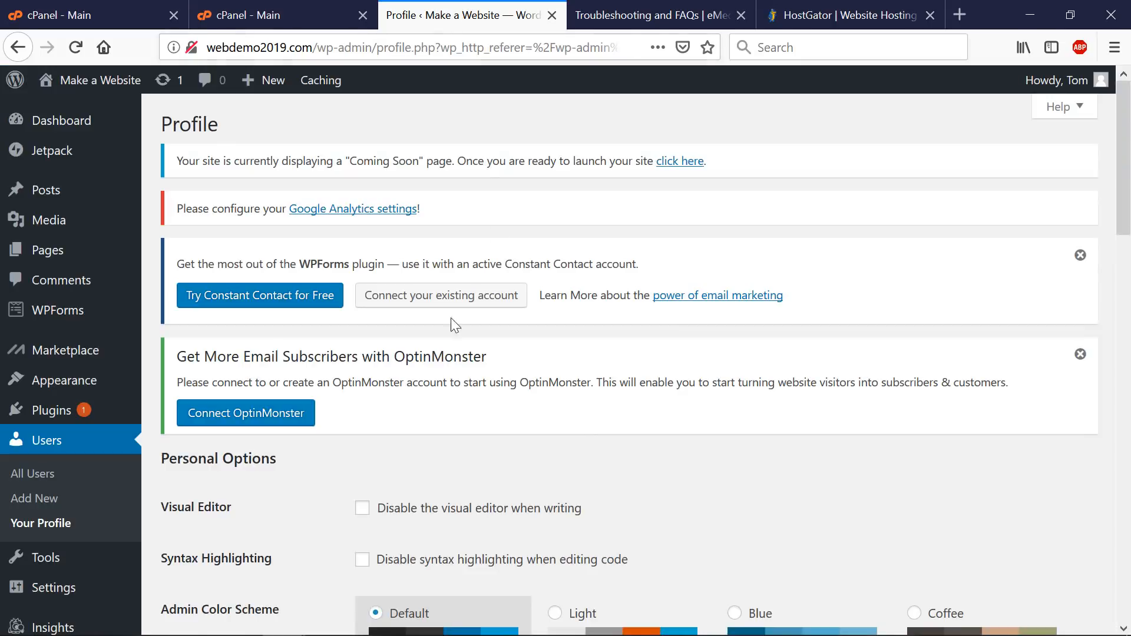
pyautogui.scroll(-10, 378, 481)
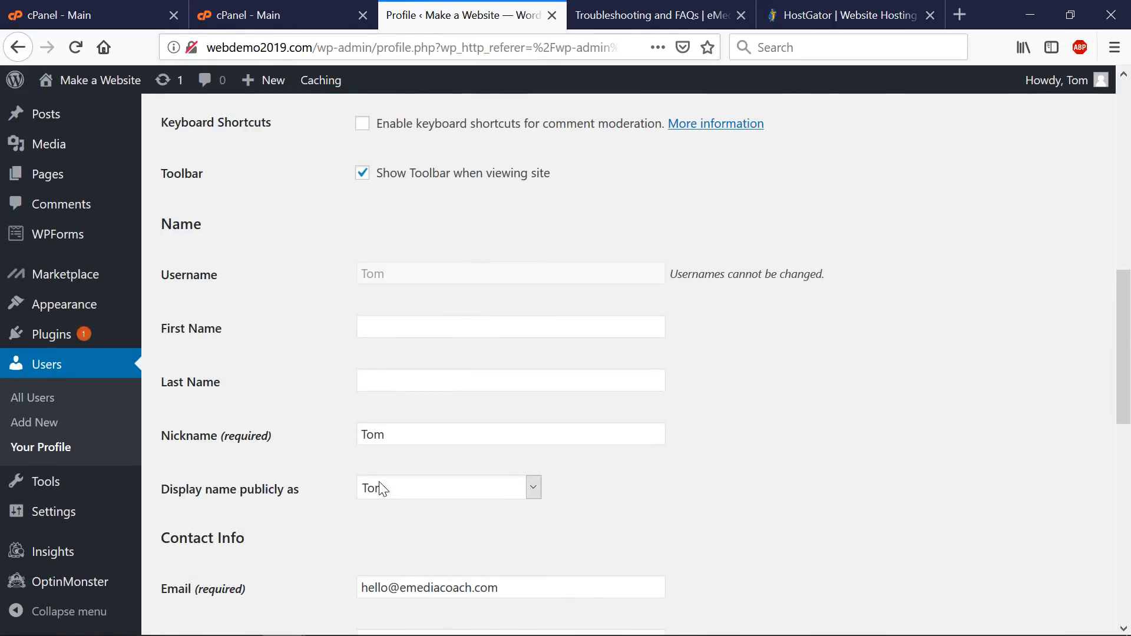
pyautogui.scroll(-10, 379, 482)
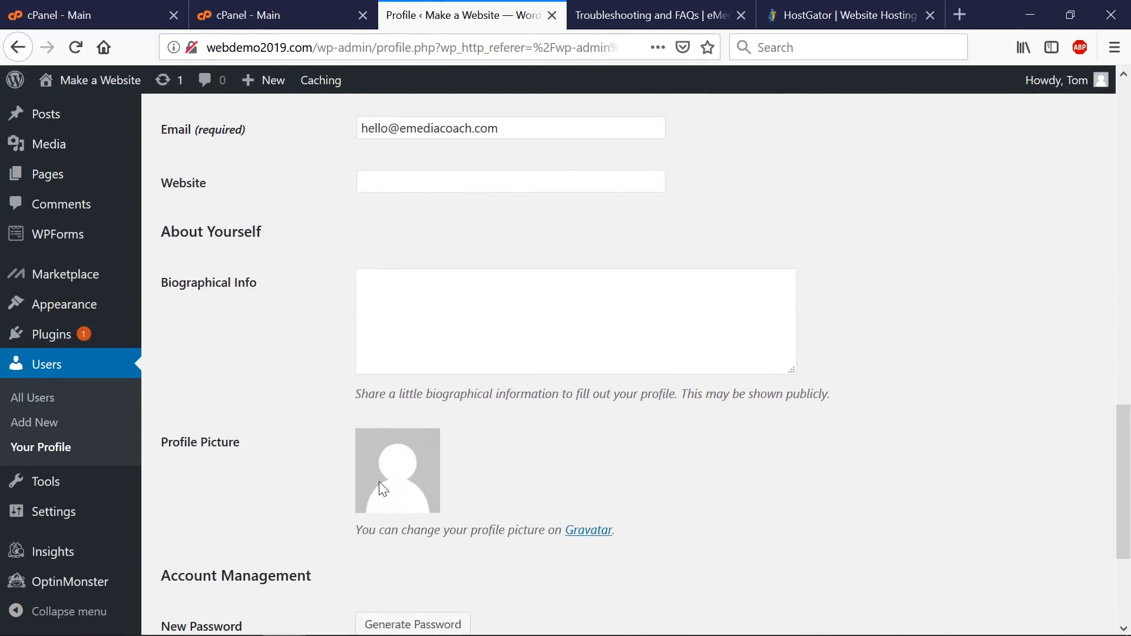
# - Replace the generated password with a simpler one of your own and confirm the weak password
pyautogui.click(412, 419)
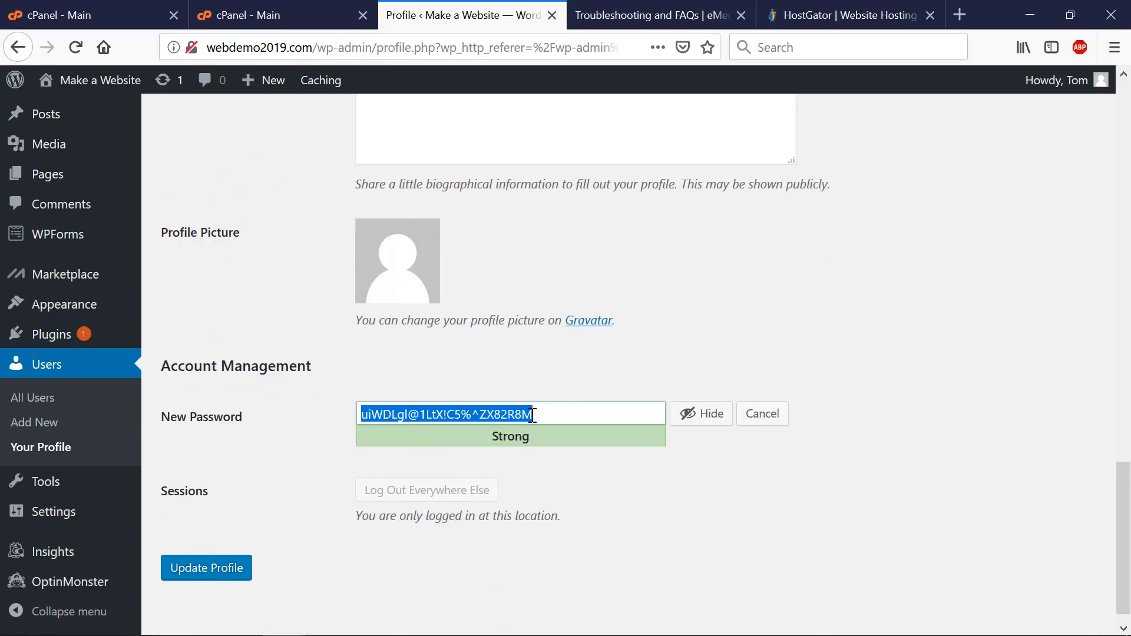
pyautogui.click(474, 414)
pyautogui.hotkey('ctrl', 'a')
pyautogui.write('Password')
pyautogui.click(689, 415)
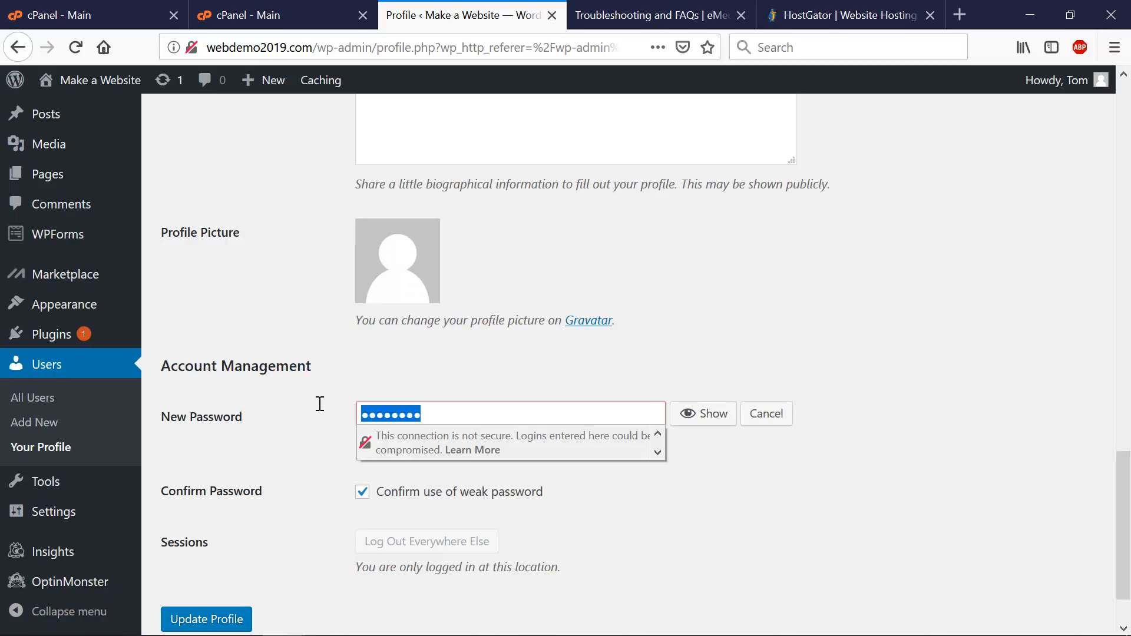
pyautogui.write('••••••••••')
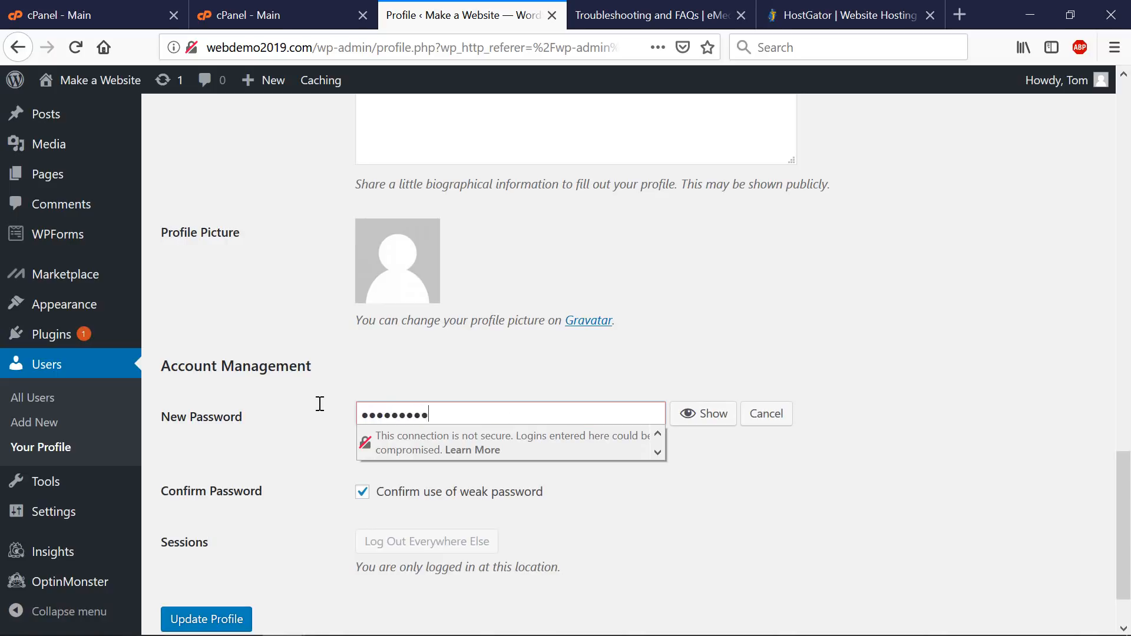
pyautogui.click(318, 520)
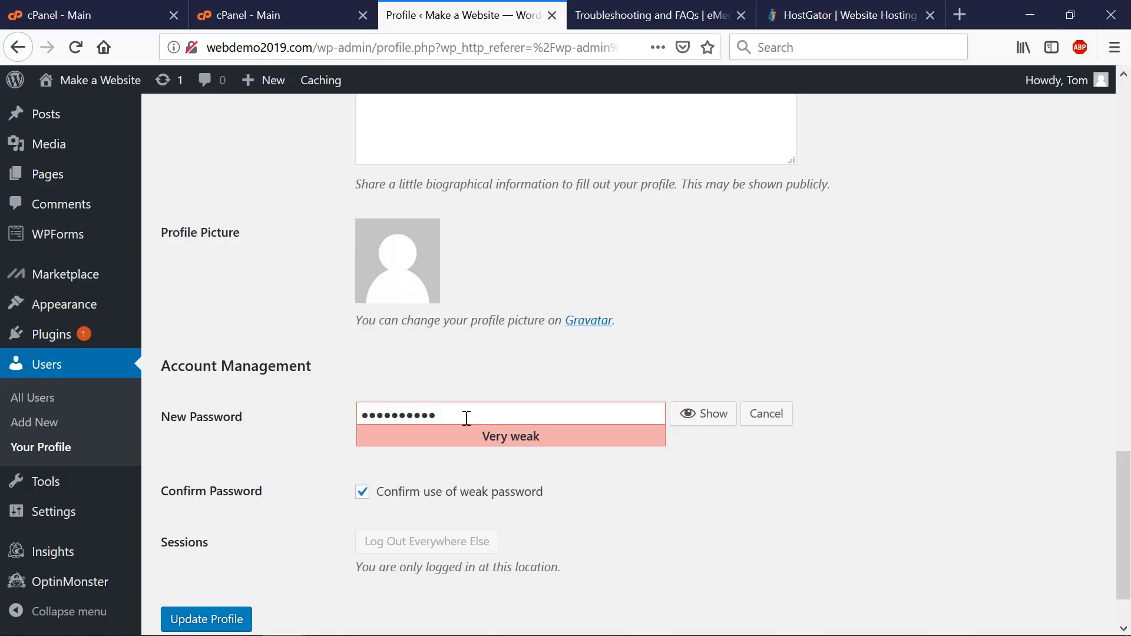
# - Update the profile, decline saving the login in Firefox, and log out
pyautogui.click(220, 613)
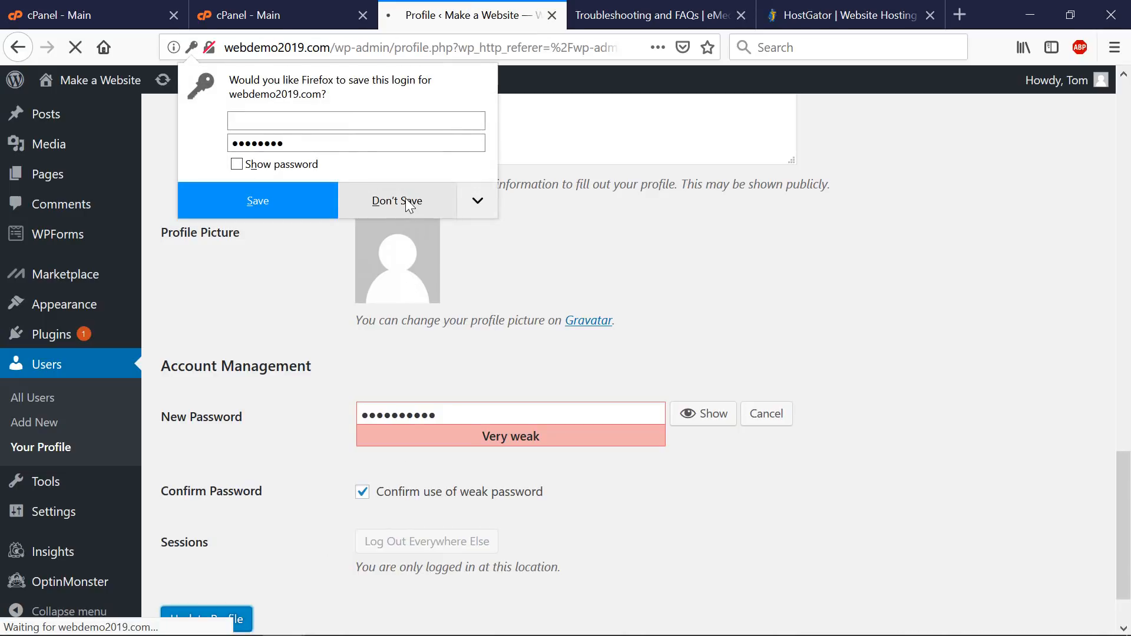
pyautogui.click(405, 200)
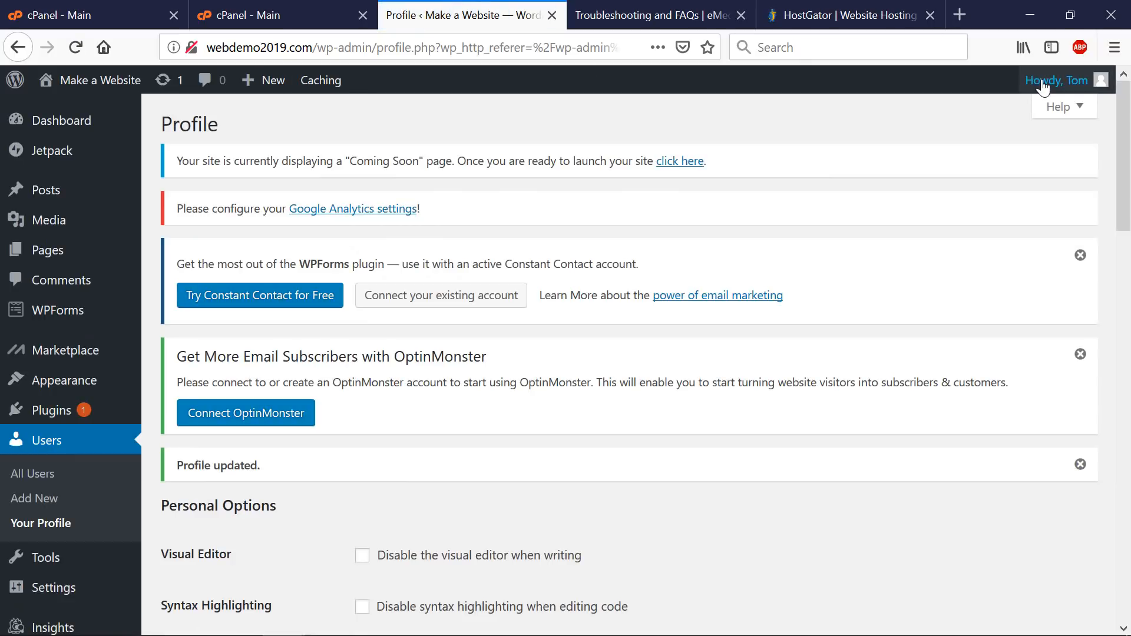
pyautogui.moveTo(1055, 80)
pyautogui.click(1000, 170)
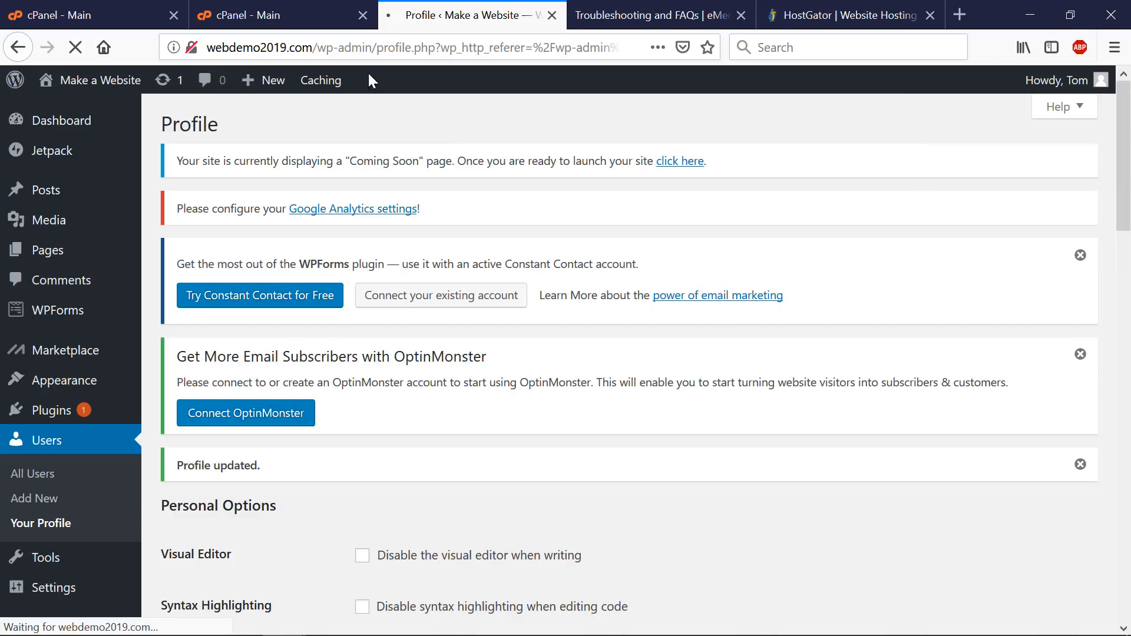
# - Close both cPanel tabs
pyautogui.click(309, 18)
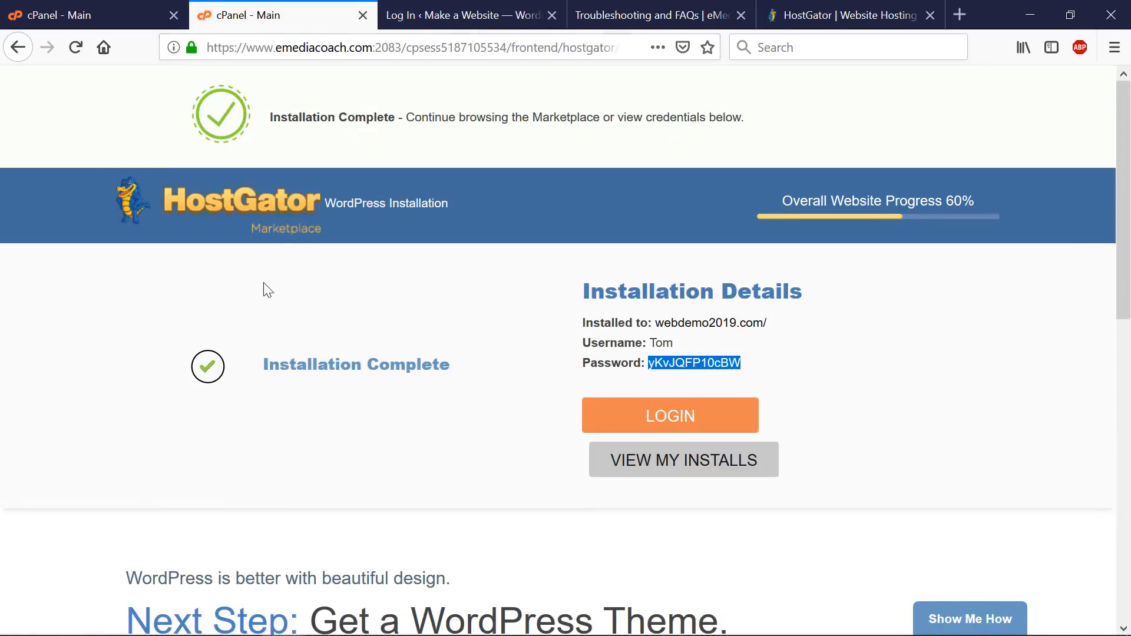
pyautogui.scroll(-5, 315, 290)
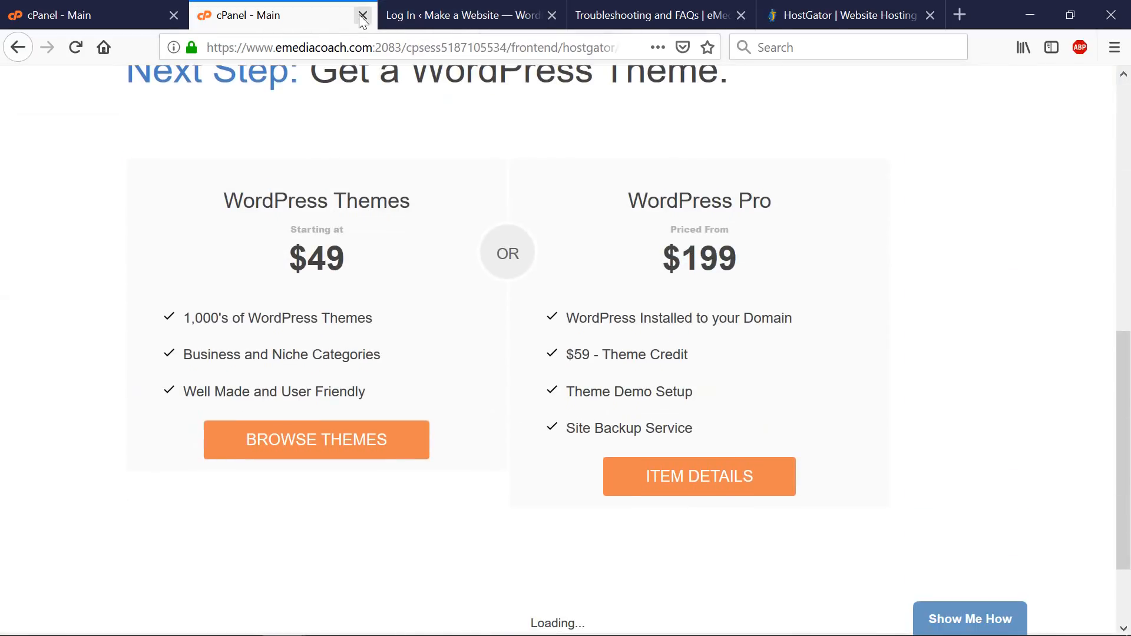
pyautogui.click(363, 15)
pyautogui.click(106, 14)
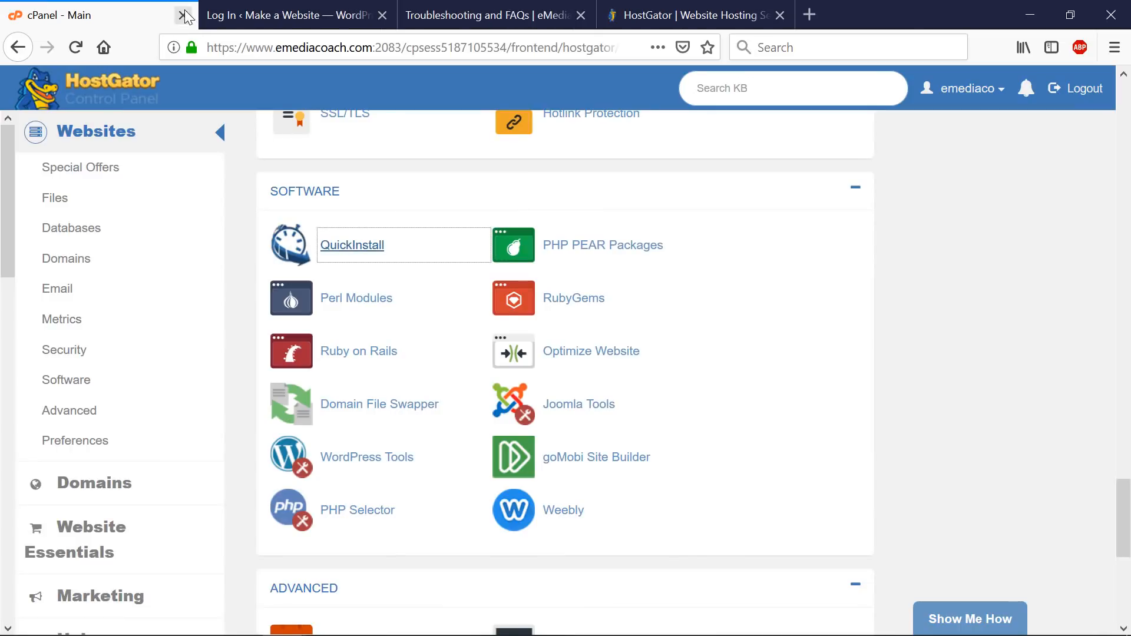
pyautogui.click(174, 14)
# - Sign back in at the site's /wp-admin with the username and new password, not saving the login
pyautogui.moveTo(316, 47); pyautogui.dragTo(601, 42)
pyautogui.write('wp-')
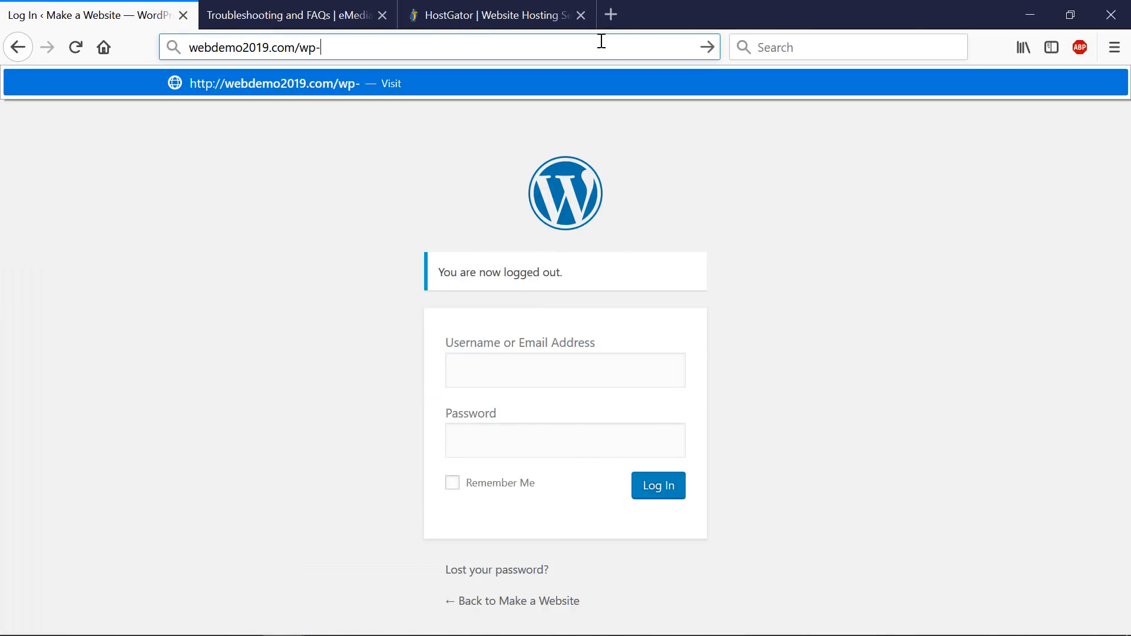
pyautogui.write('admin')
pyautogui.press('Return')
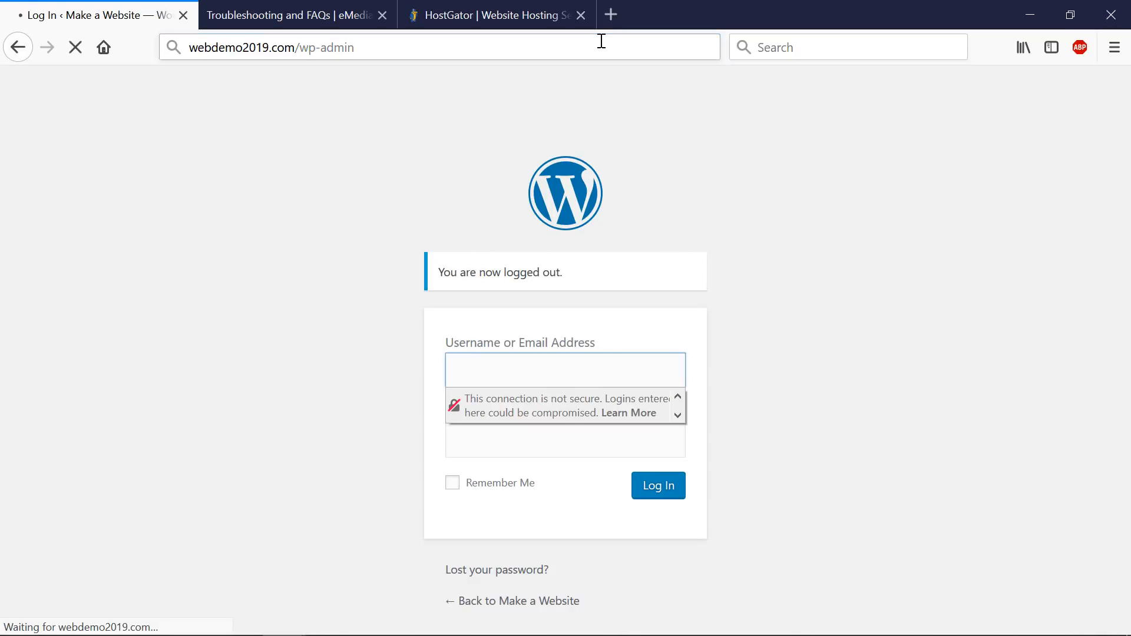
pyautogui.write('Tom')
pyautogui.press('Tab')
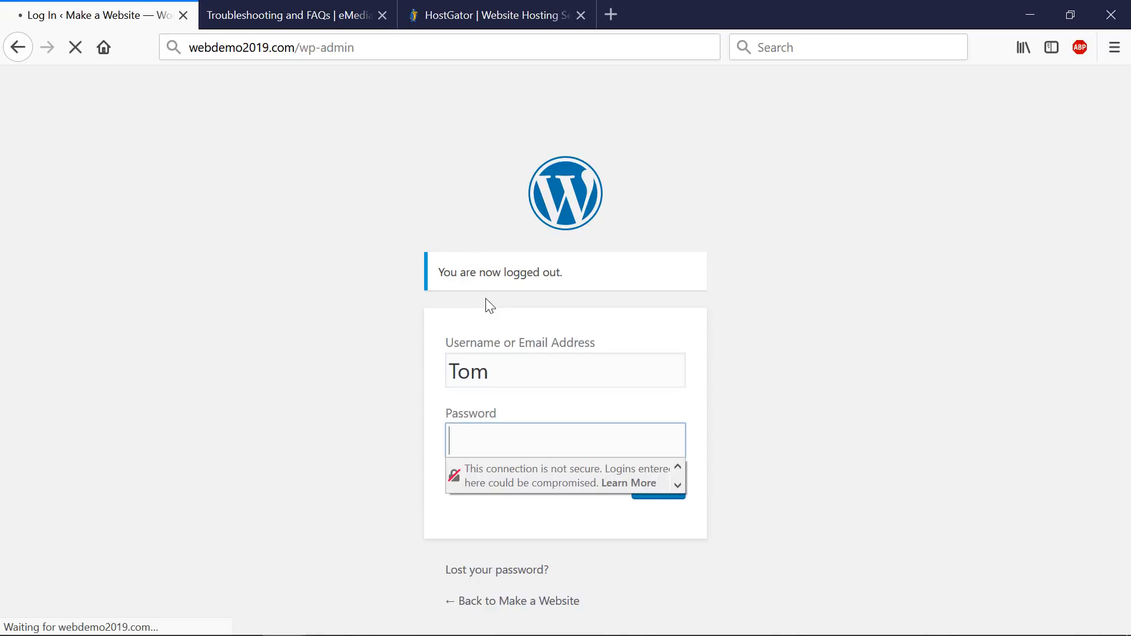
pyautogui.write('password12')
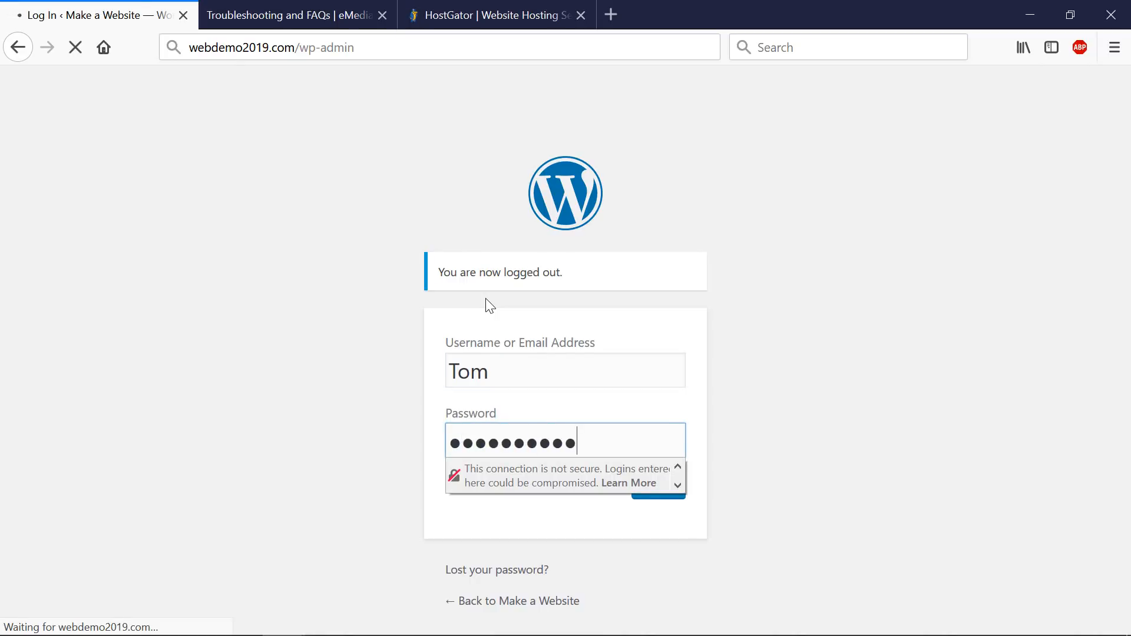
pyautogui.press('Return')
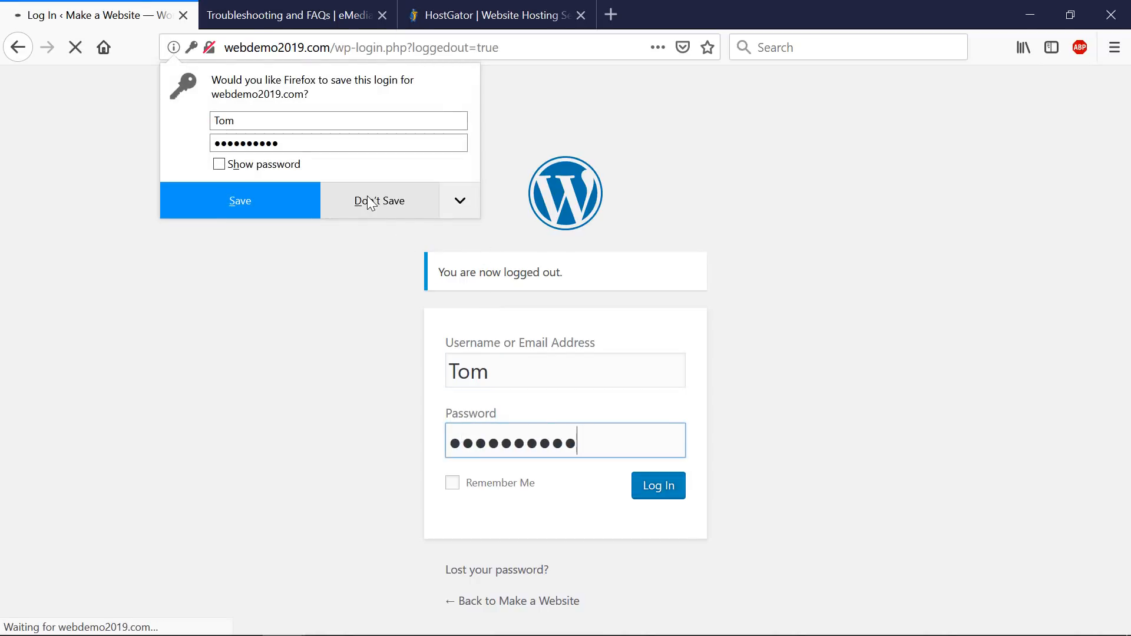
pyautogui.click(244, 200)
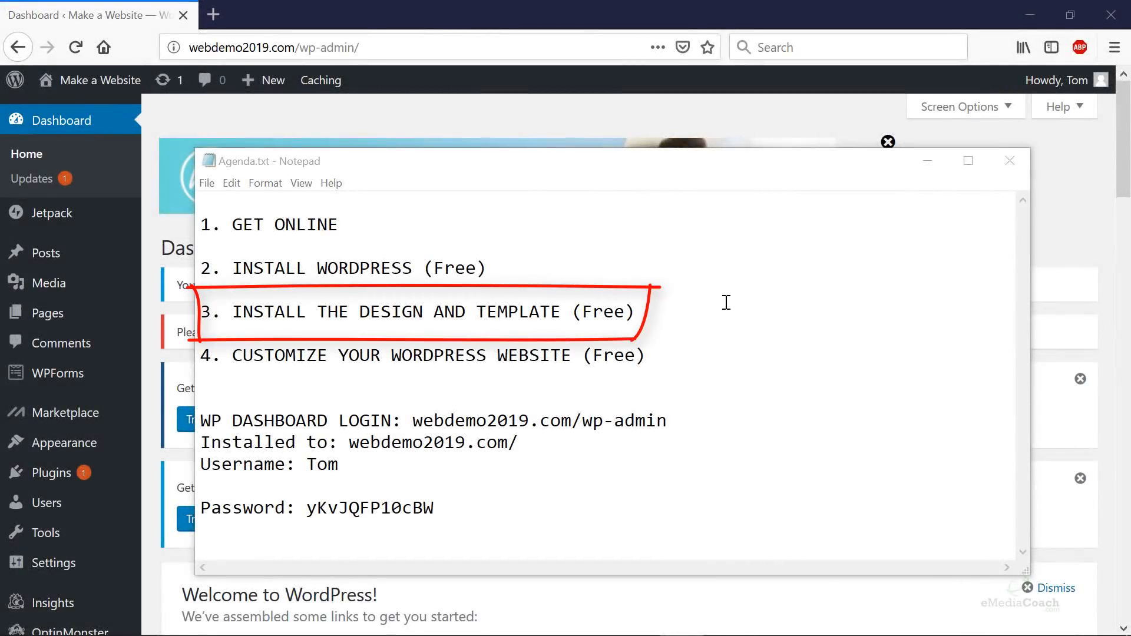
# - Highlight '3. INSTALL THE DESIGN AND TEMPLATE (Free)' in Agenda.txt and bring the dashboard forward
pyautogui.moveTo(726, 303); pyautogui.dragTo(237, 313)
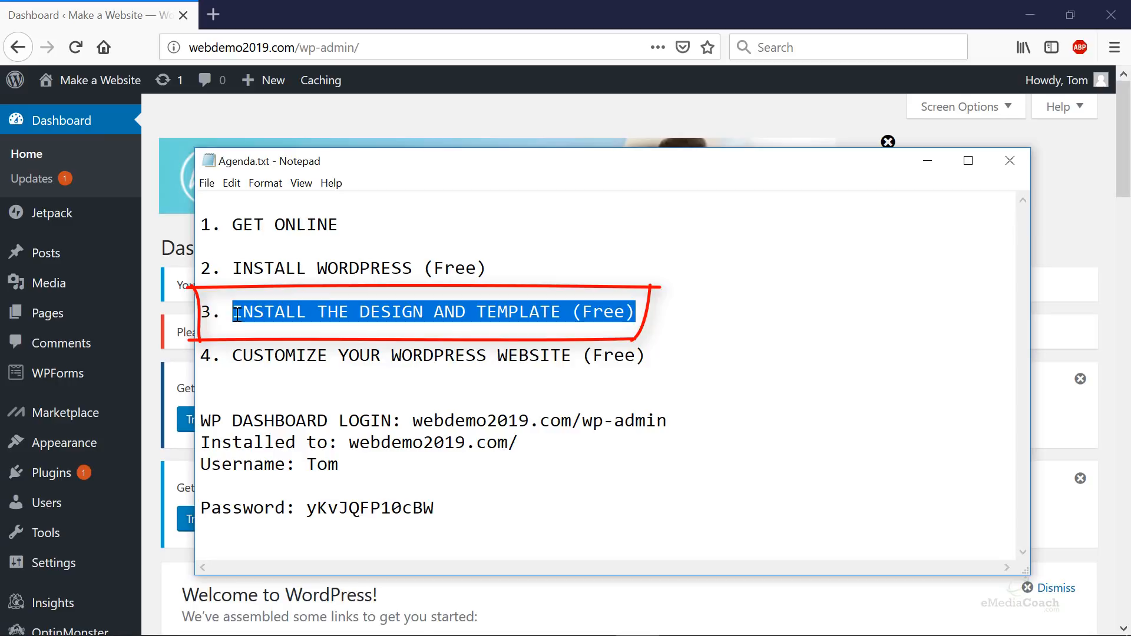
pyautogui.click(377, 5)
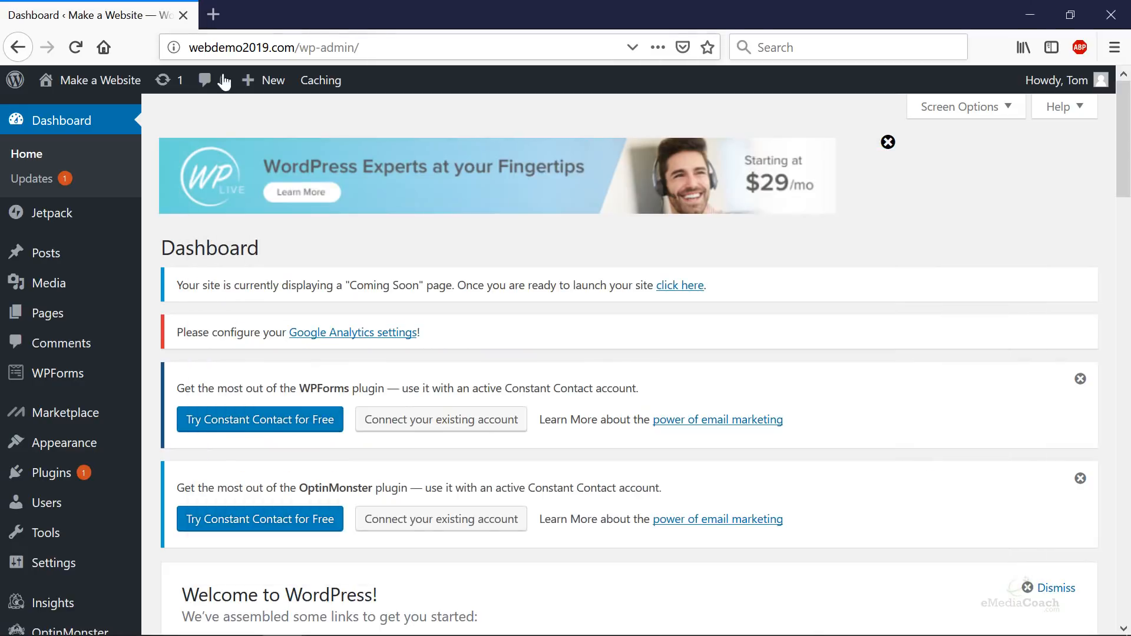
# - Go from the installed Themes page to the WordPress.org theme directory and focus its search box
pyautogui.moveTo(86, 448)
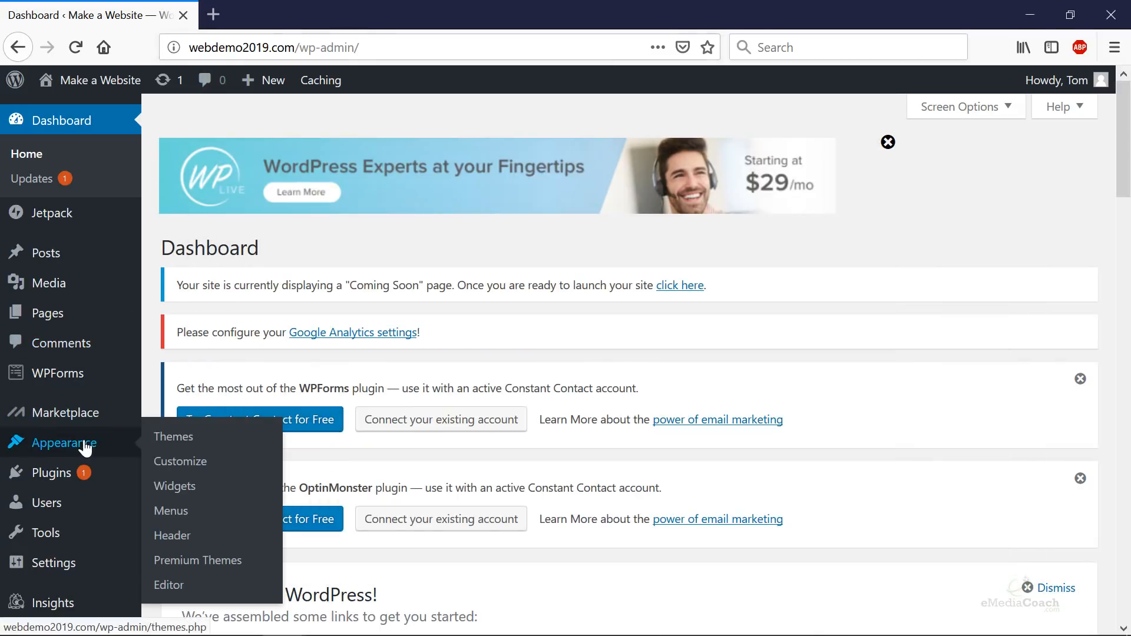
pyautogui.click(198, 443)
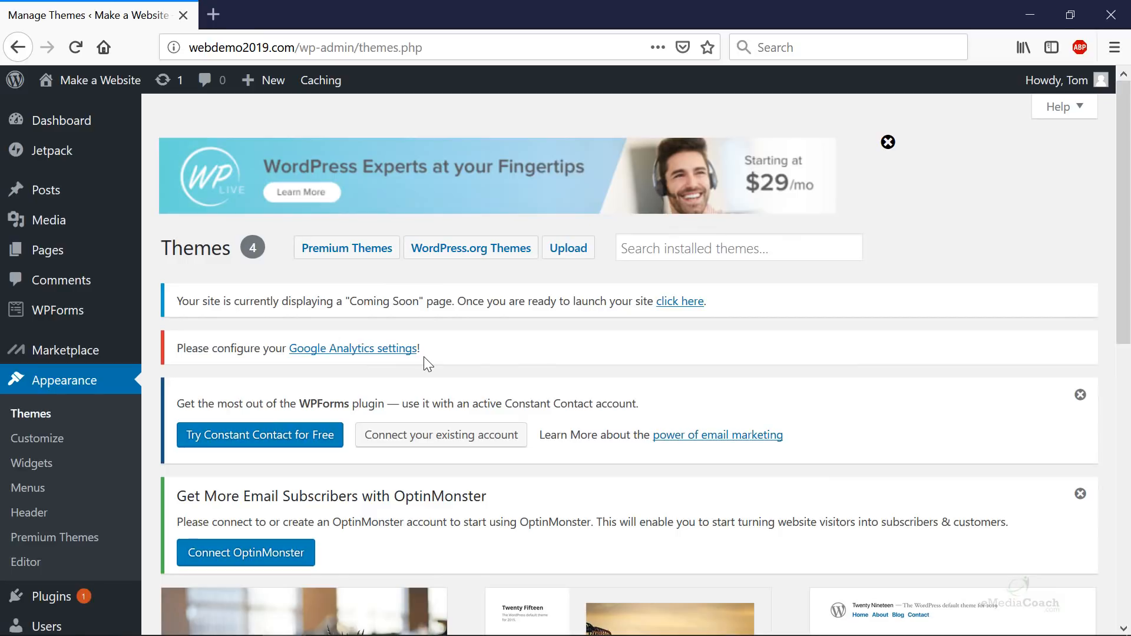
pyautogui.scroll(-5, 483, 362)
pyautogui.scroll(5, 516, 370)
pyautogui.click(506, 259)
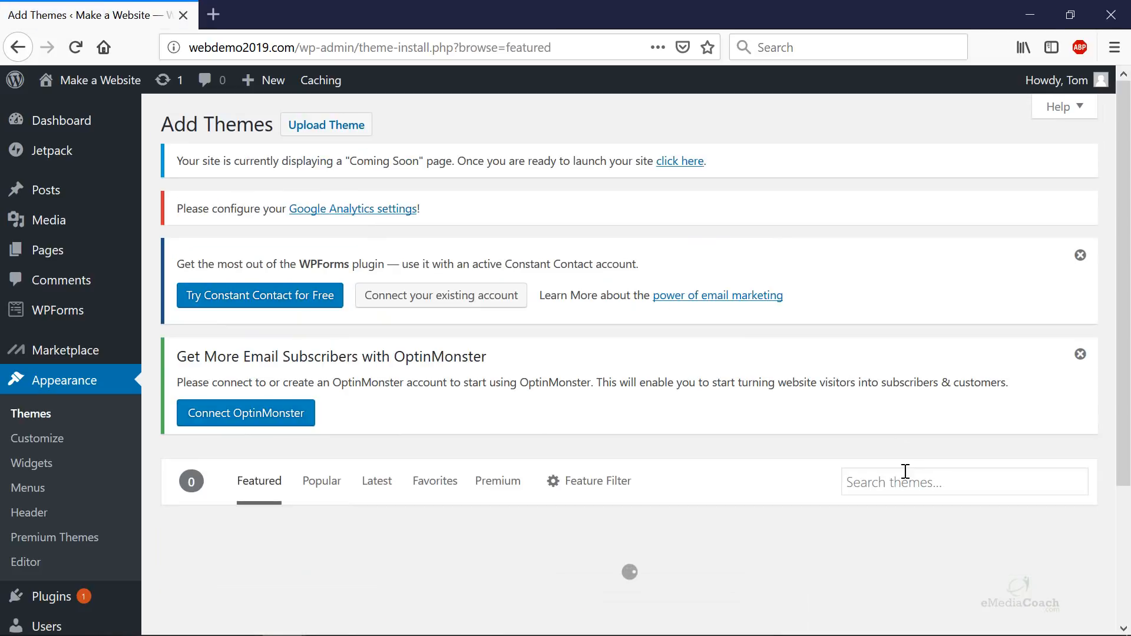
pyautogui.click(903, 482)
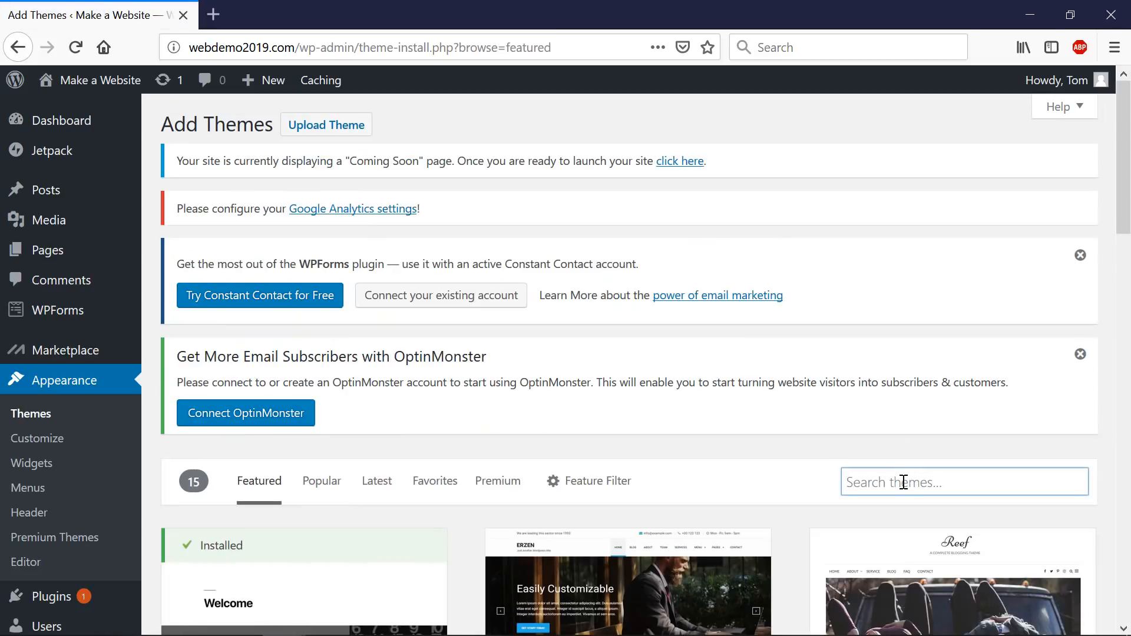
# - Search the theme directory for 'astra' and view Astra's details and preview
pyautogui.write('astra')
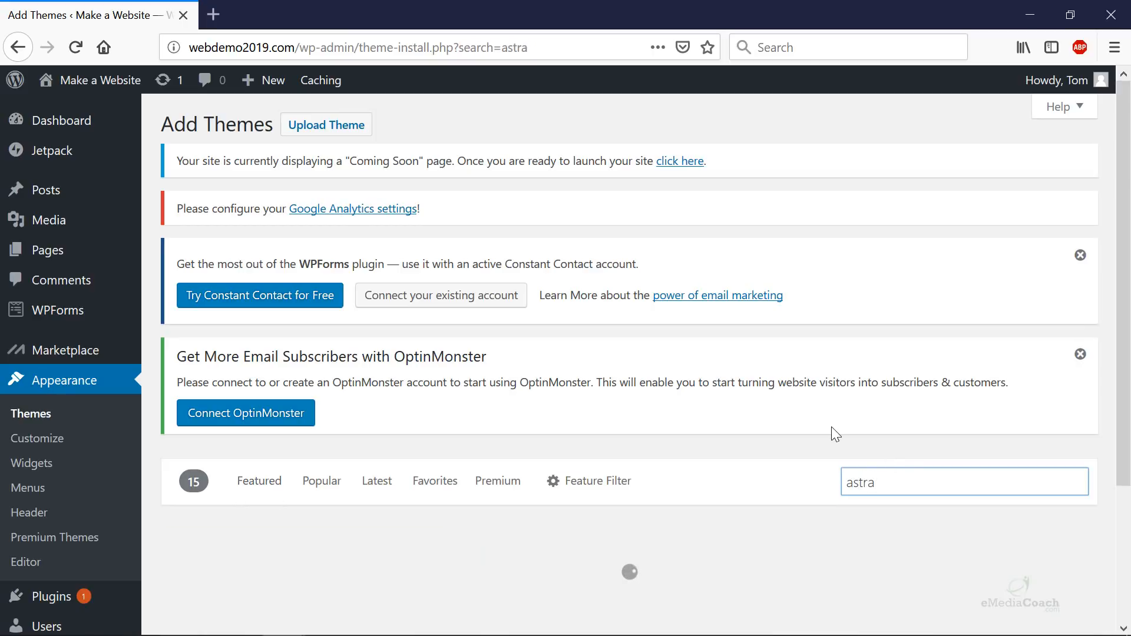
pyautogui.scroll(-4, 832, 426)
pyautogui.moveTo(288, 415)
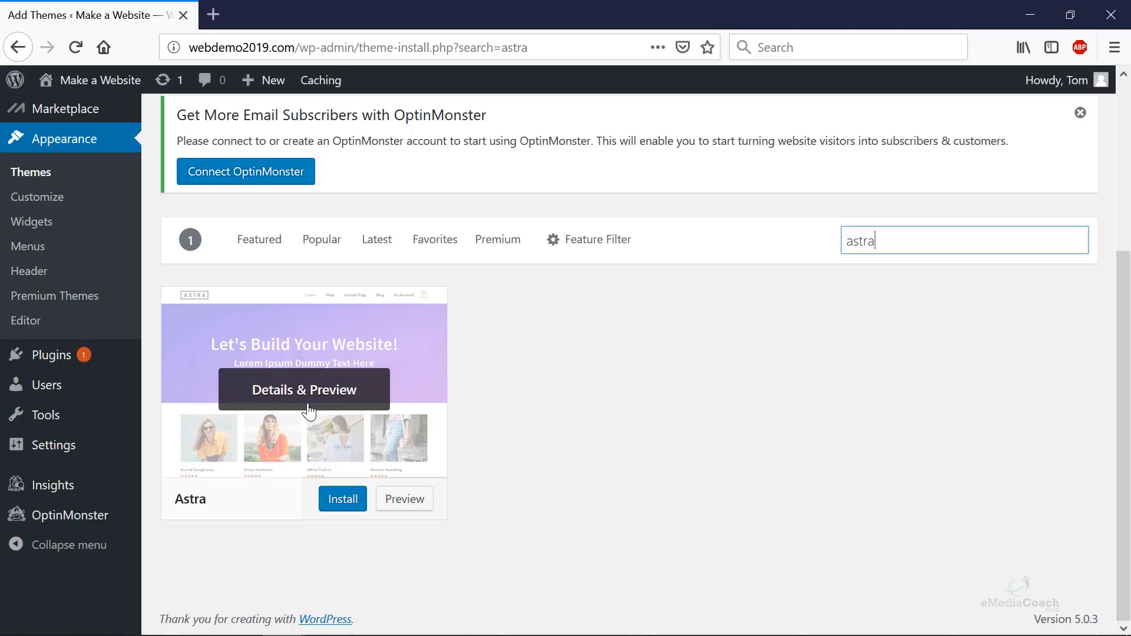
pyautogui.click(308, 410)
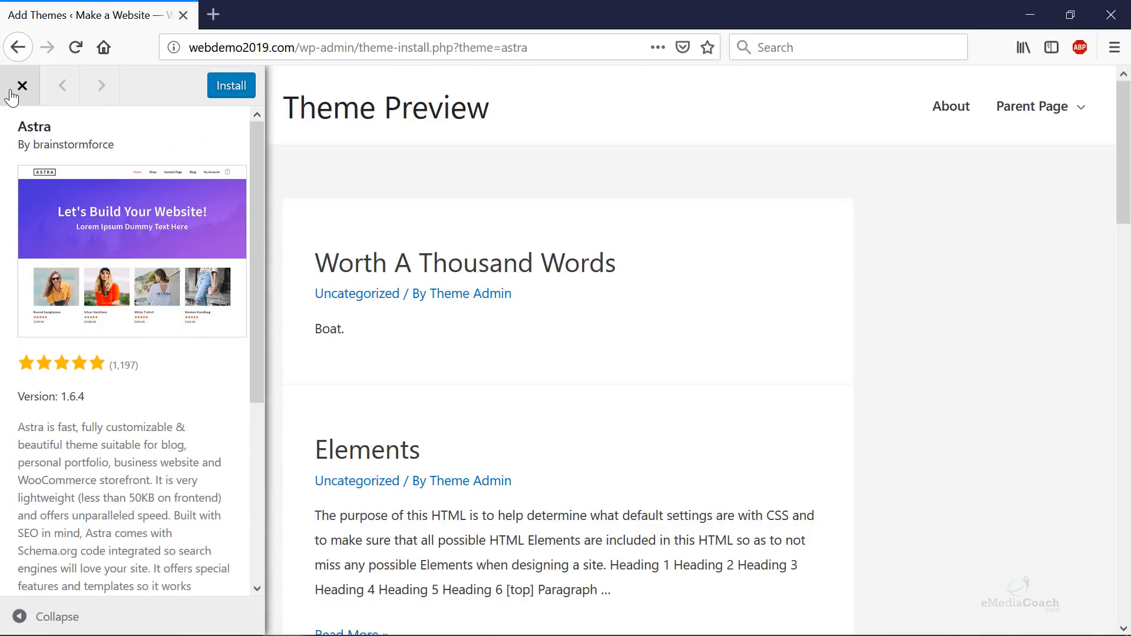
pyautogui.click(12, 93)
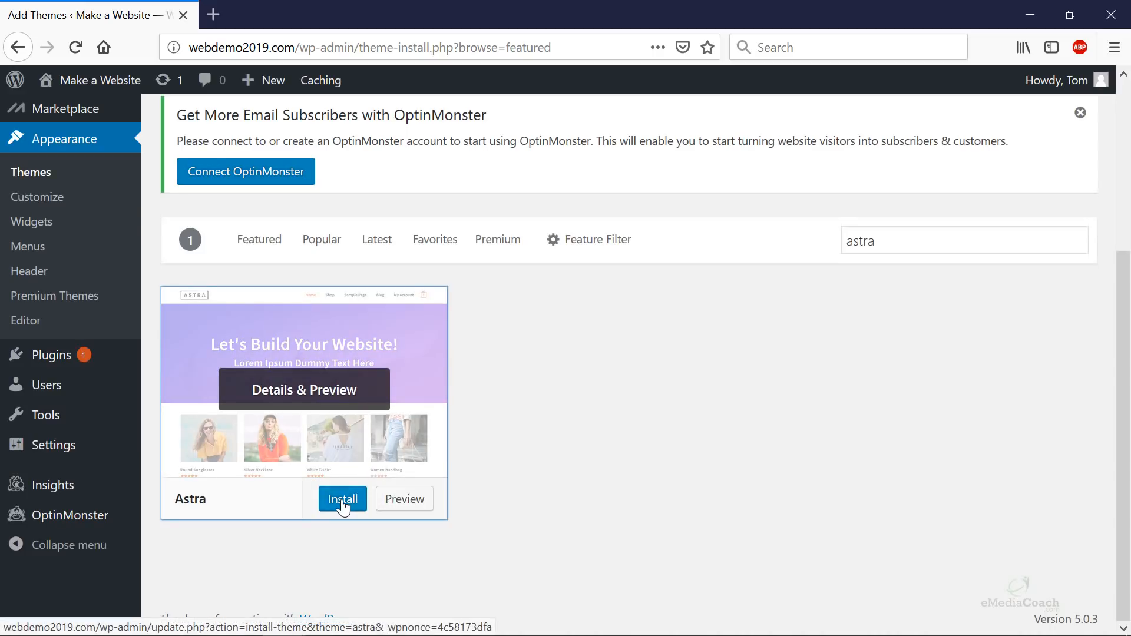
# - Install and activate the Astra theme, then bring up the Visit Site link options
pyautogui.click(344, 501)
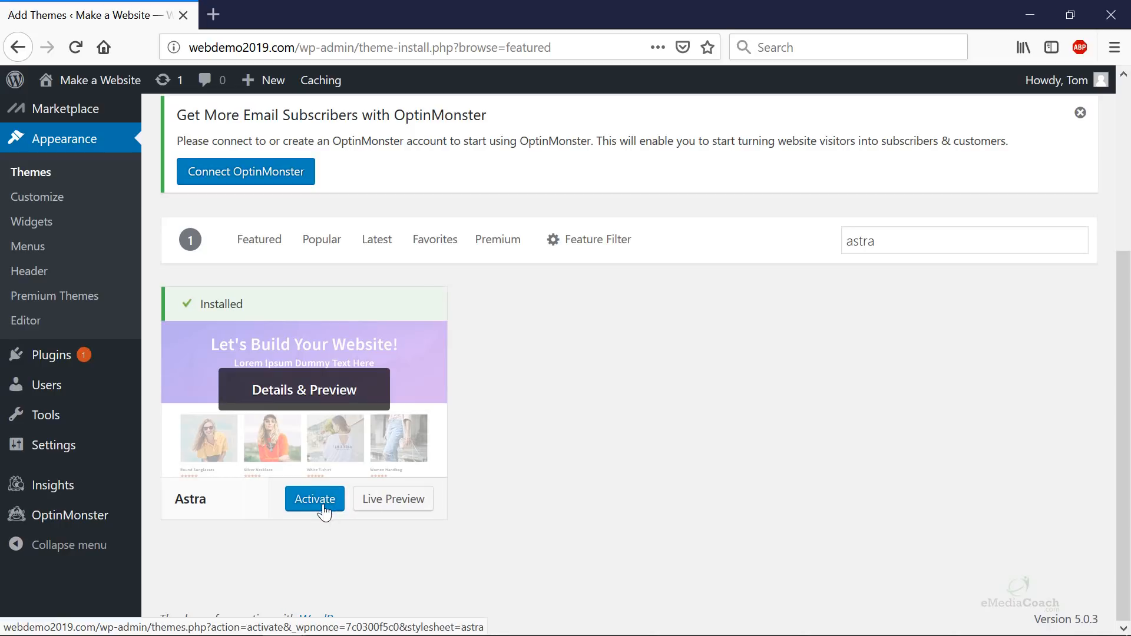
pyautogui.click(323, 506)
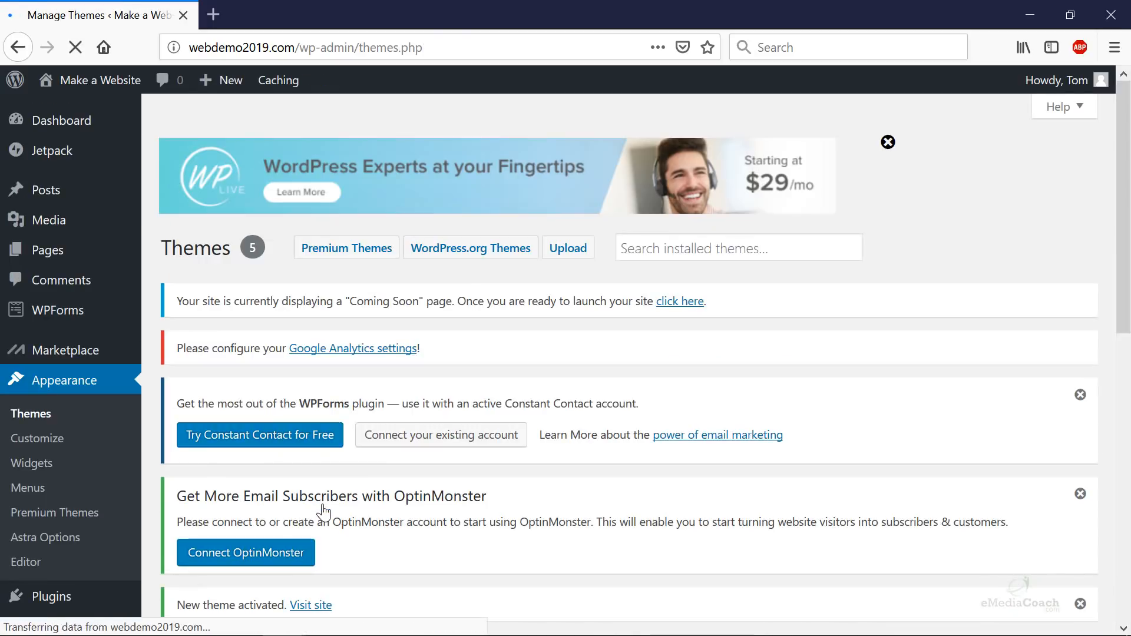
pyautogui.moveTo(83, 82)
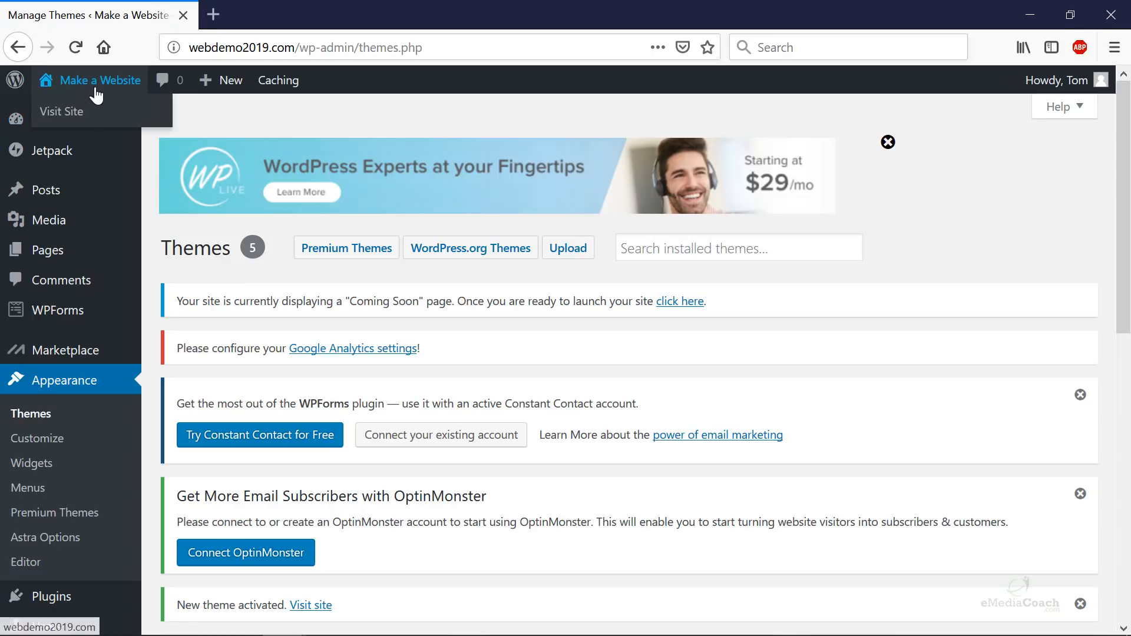
pyautogui.rightClick(93, 114)
# - Open the live 'Make a Website' site in a new tab and review its Astra-styled front page
pyautogui.click(136, 126)
pyautogui.click(283, 14)
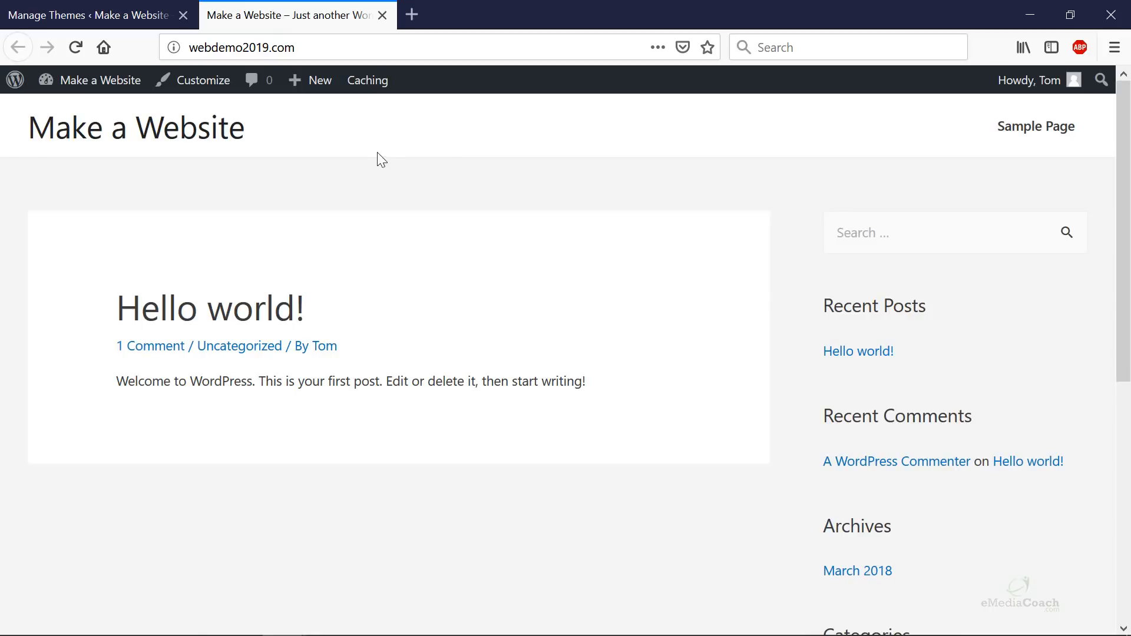
pyautogui.scroll(-7, 369, 212)
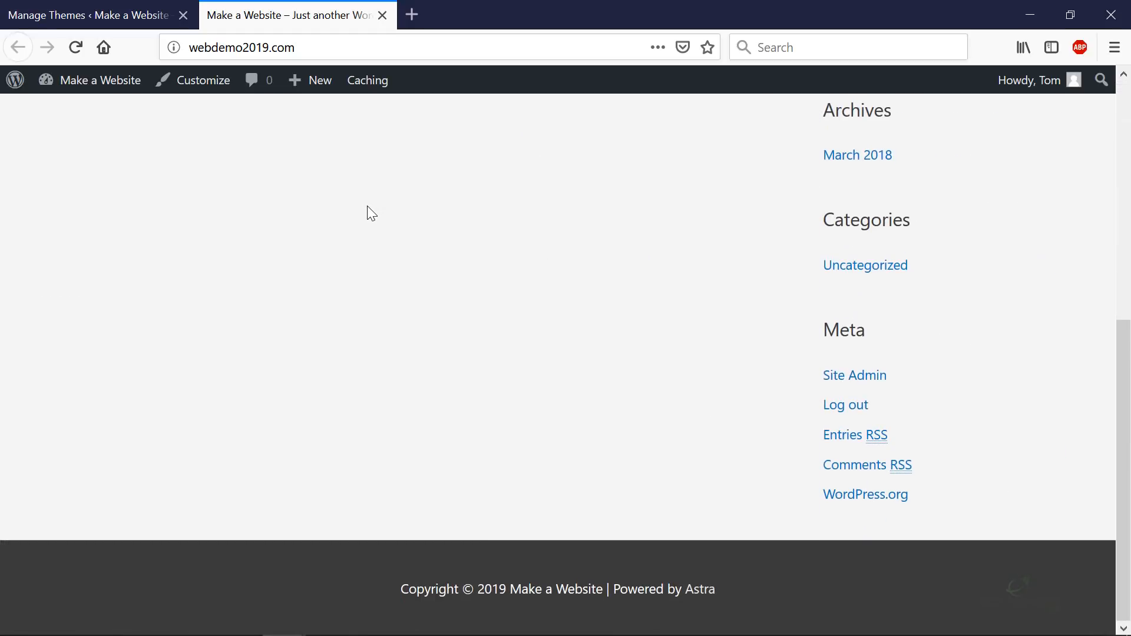
pyautogui.scroll(7, 368, 212)
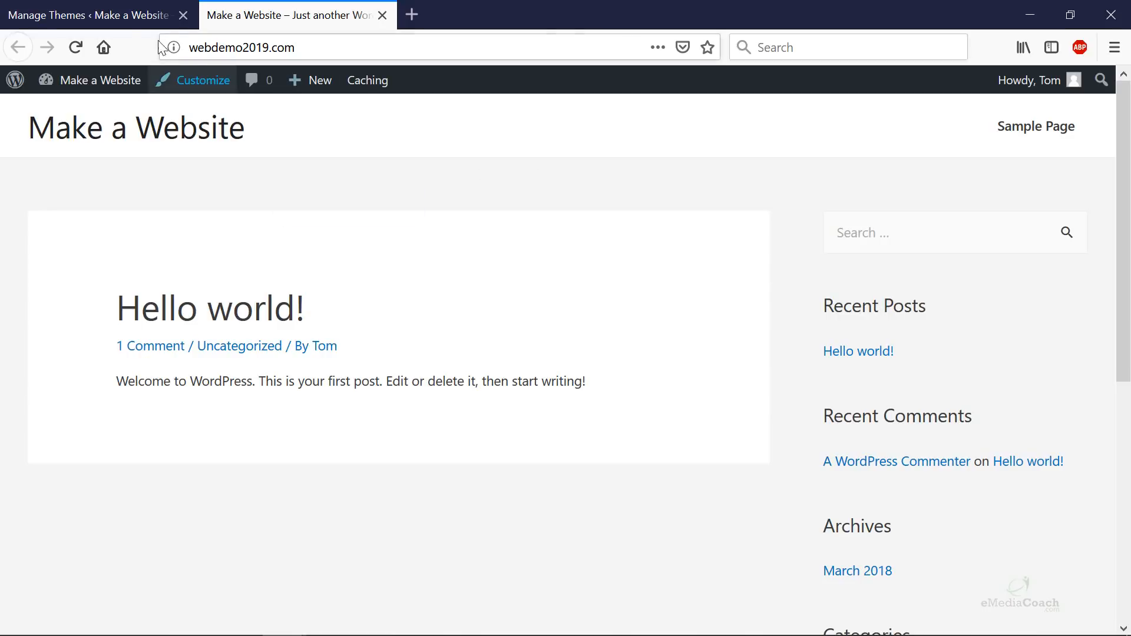
# - Return to the admin and go to Plugins > Add New
pyautogui.click(133, 16)
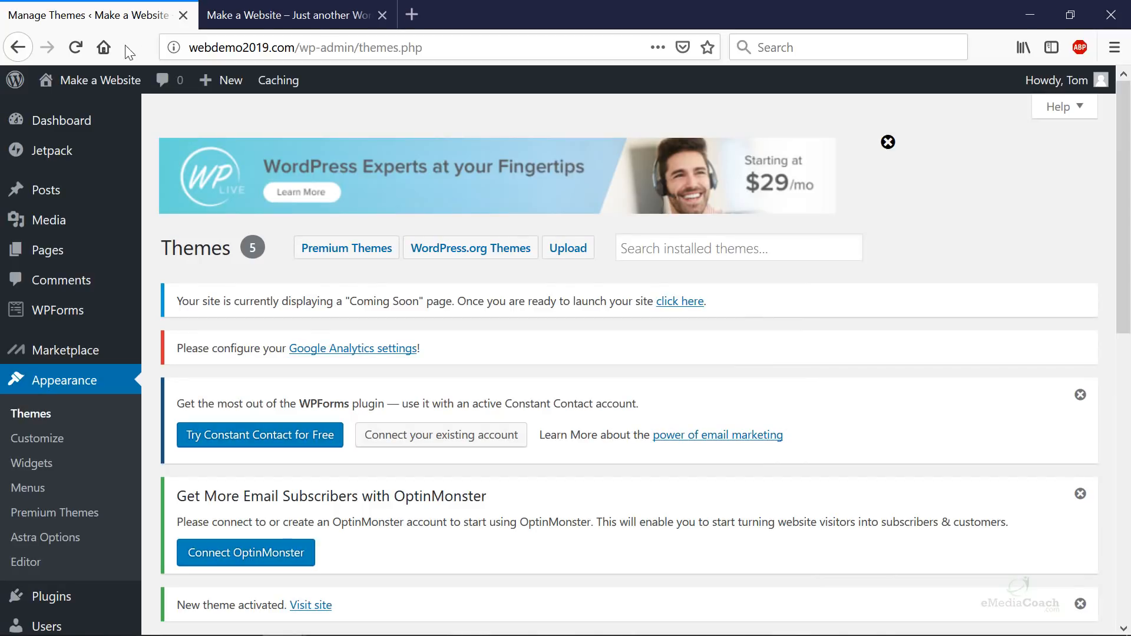
pyautogui.scroll(-2, 70, 448)
pyautogui.moveTo(82, 510)
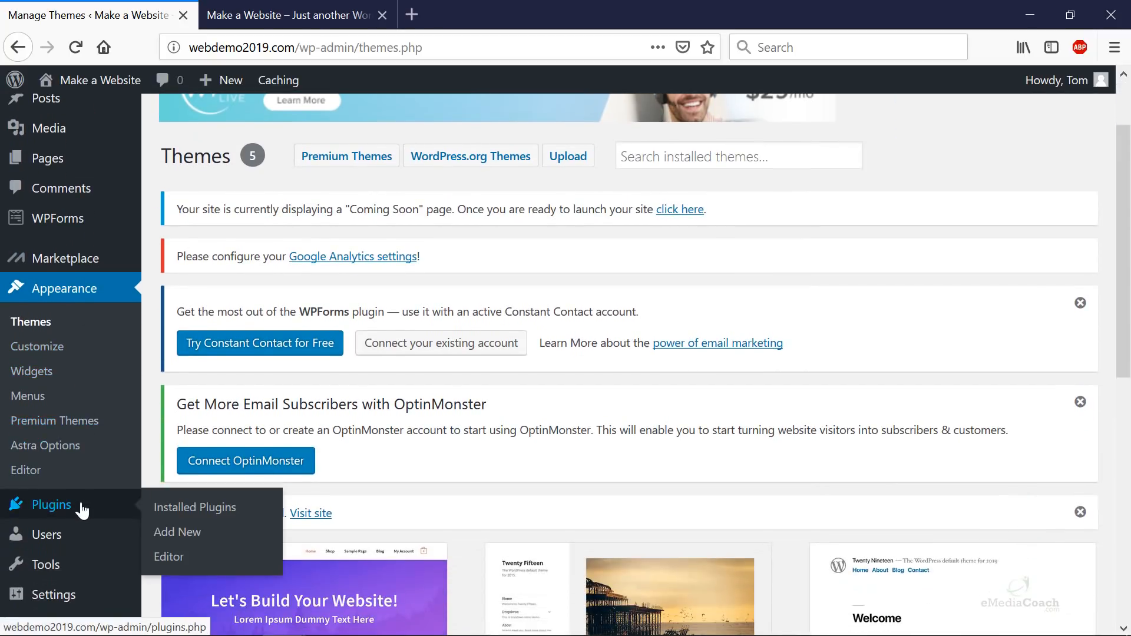
pyautogui.click(195, 533)
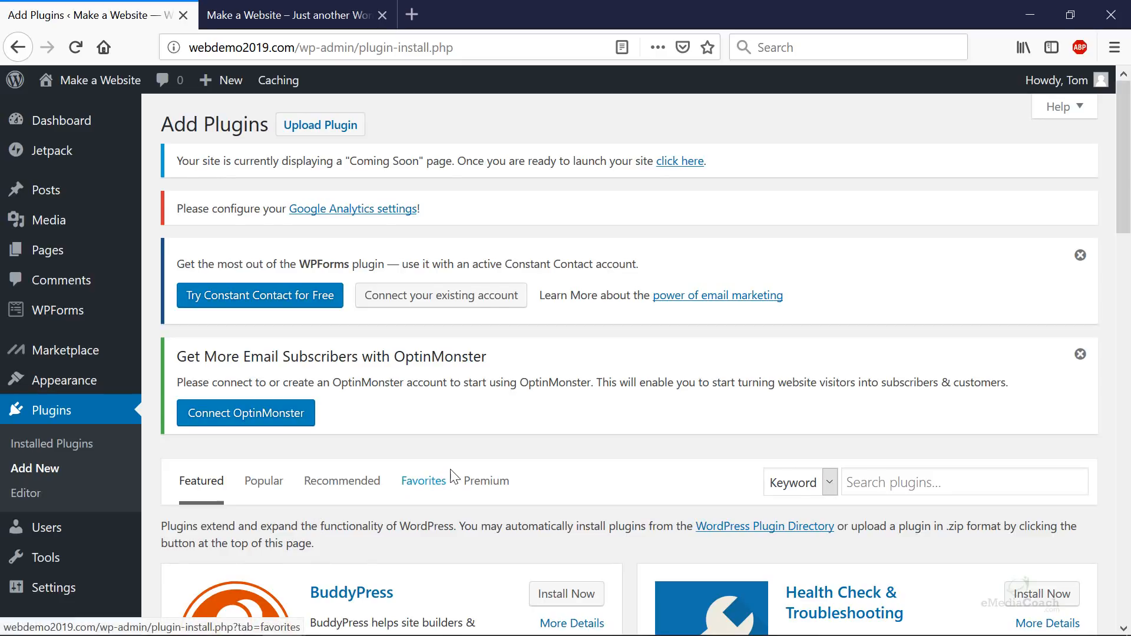
# - Show the Popular plugins tab and browse listings like Contact Form 7 and Yoast SEO
pyautogui.scroll(-3, 448, 477)
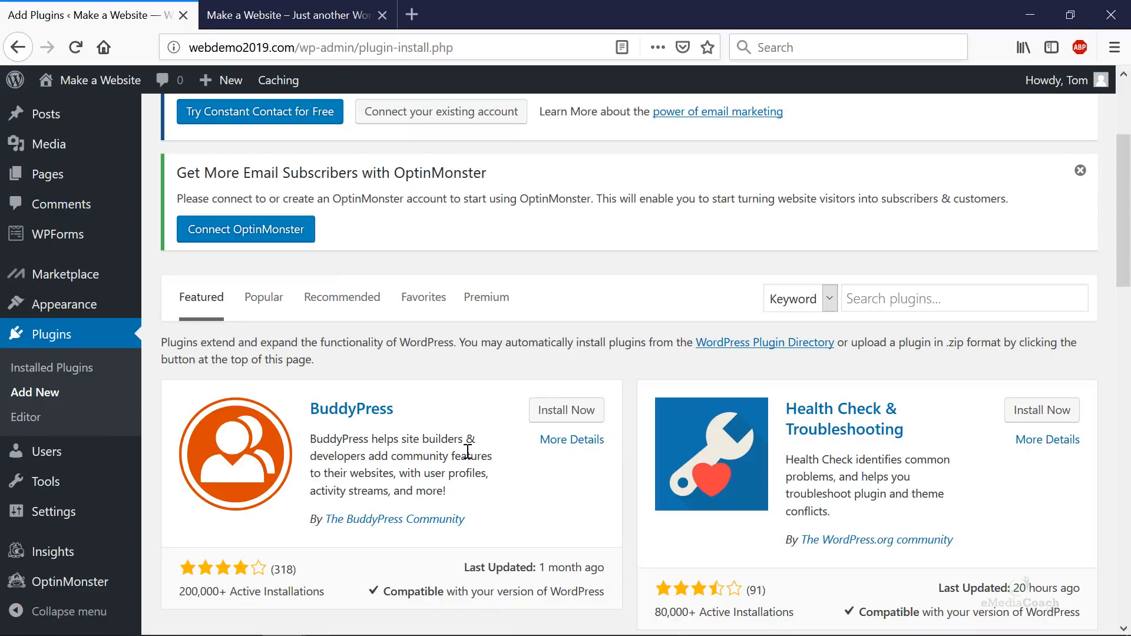
pyautogui.scroll(-2, 470, 452)
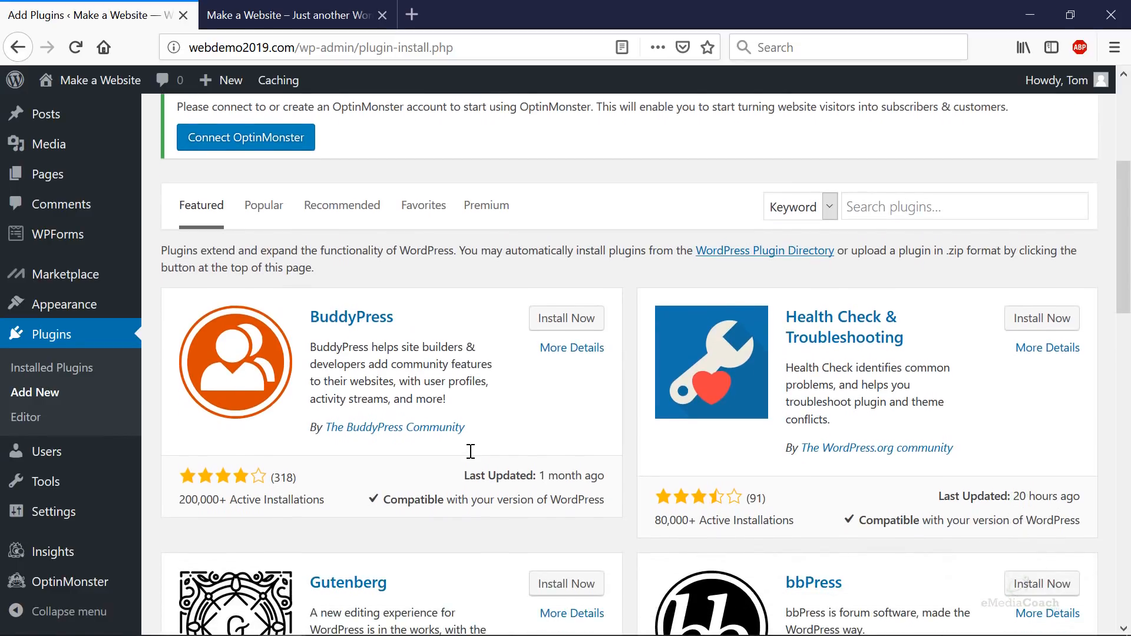
pyautogui.click(281, 217)
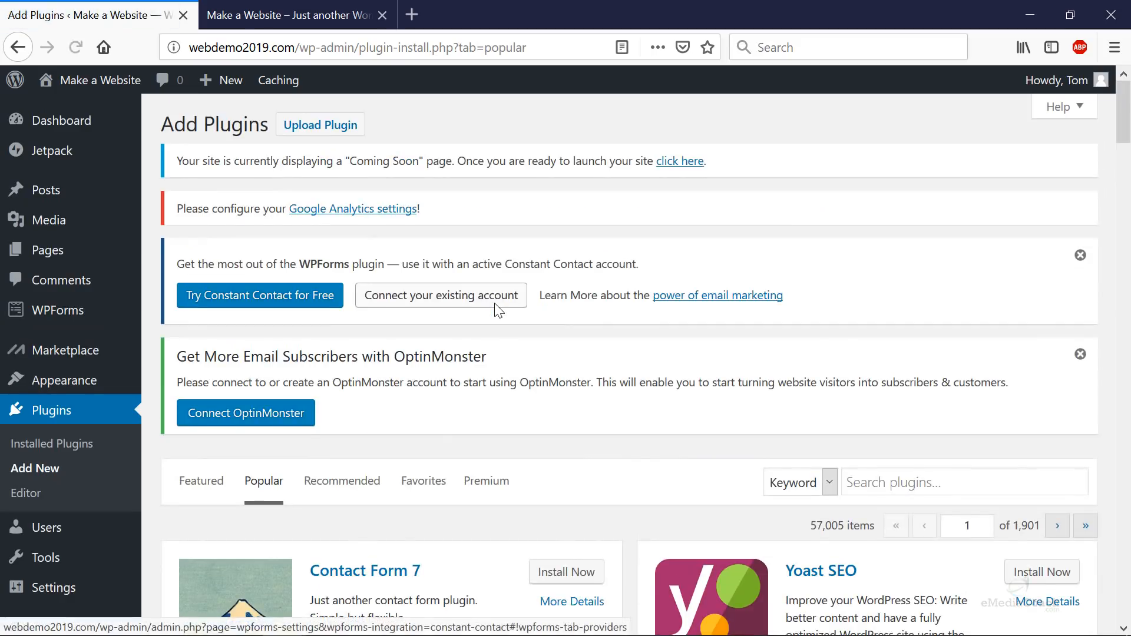
pyautogui.scroll(-4, 525, 349)
pyautogui.scroll(-2, 526, 352)
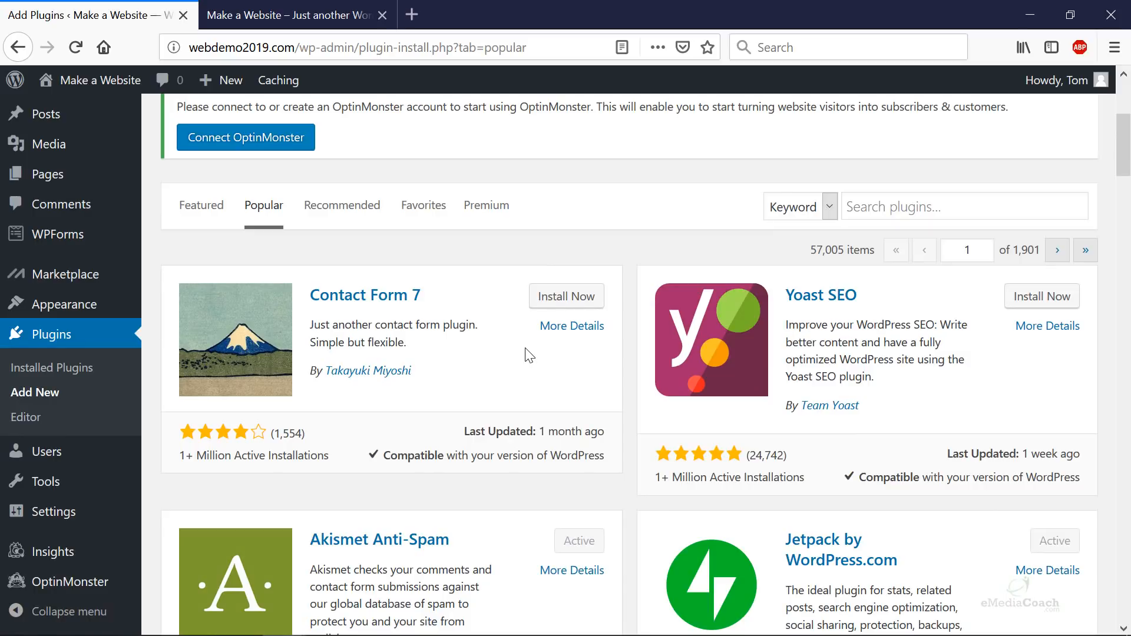
pyautogui.scroll(-10, 542, 382)
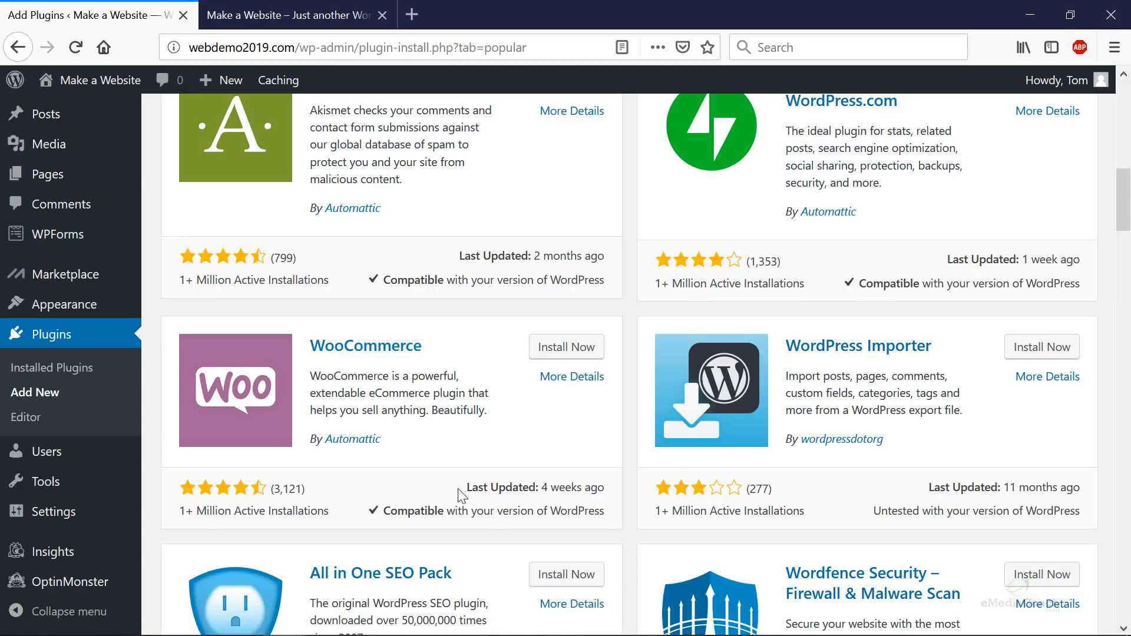
pyautogui.scroll(-10, 462, 496)
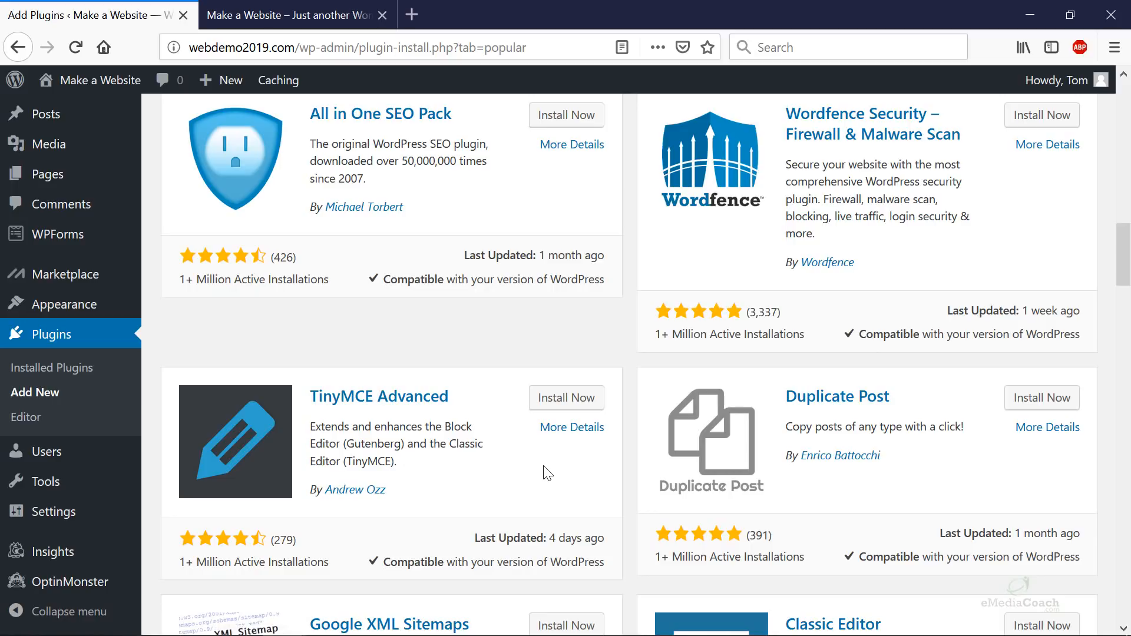
pyautogui.scroll(5, 552, 472)
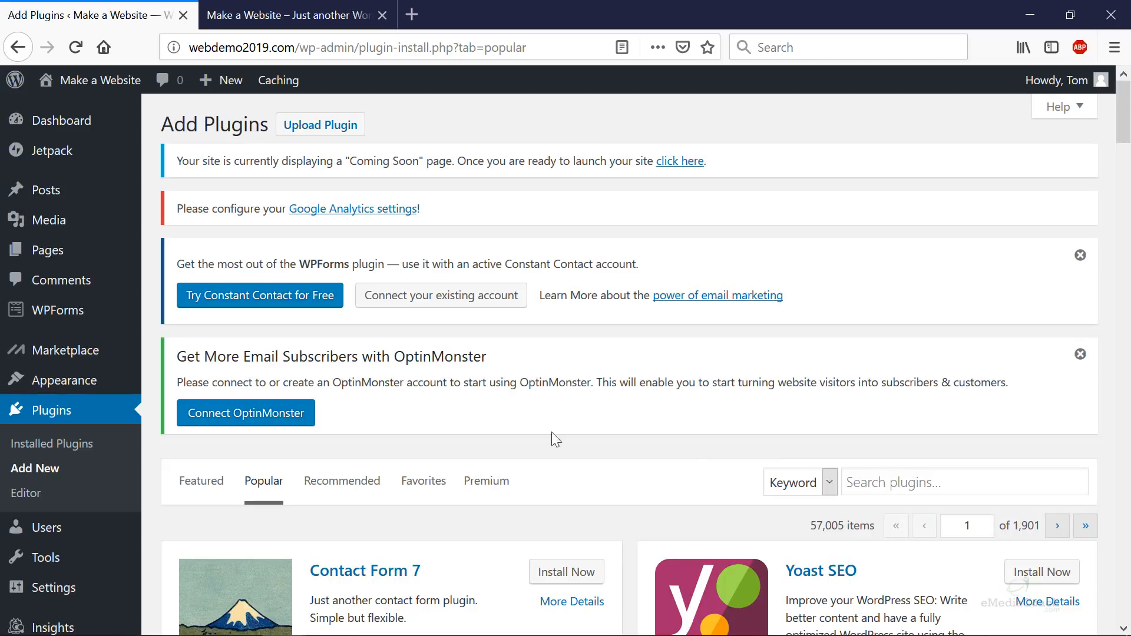
# - Search plugins for 'astra starter sites', then install and activate Astra Starter Sites
pyautogui.click(910, 486)
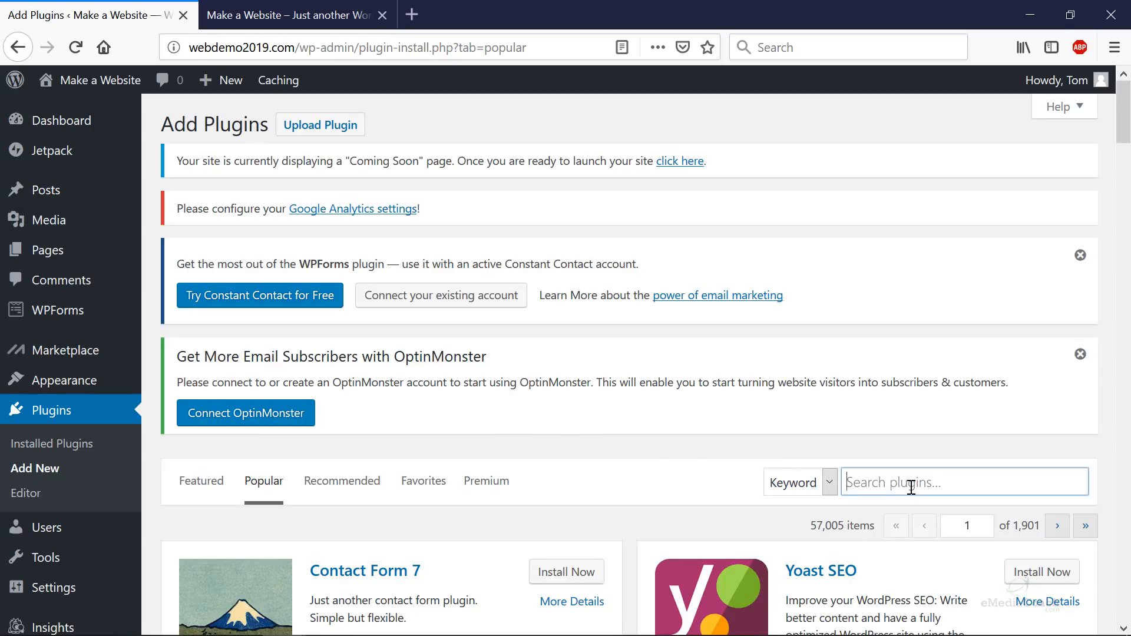
pyautogui.write('as')
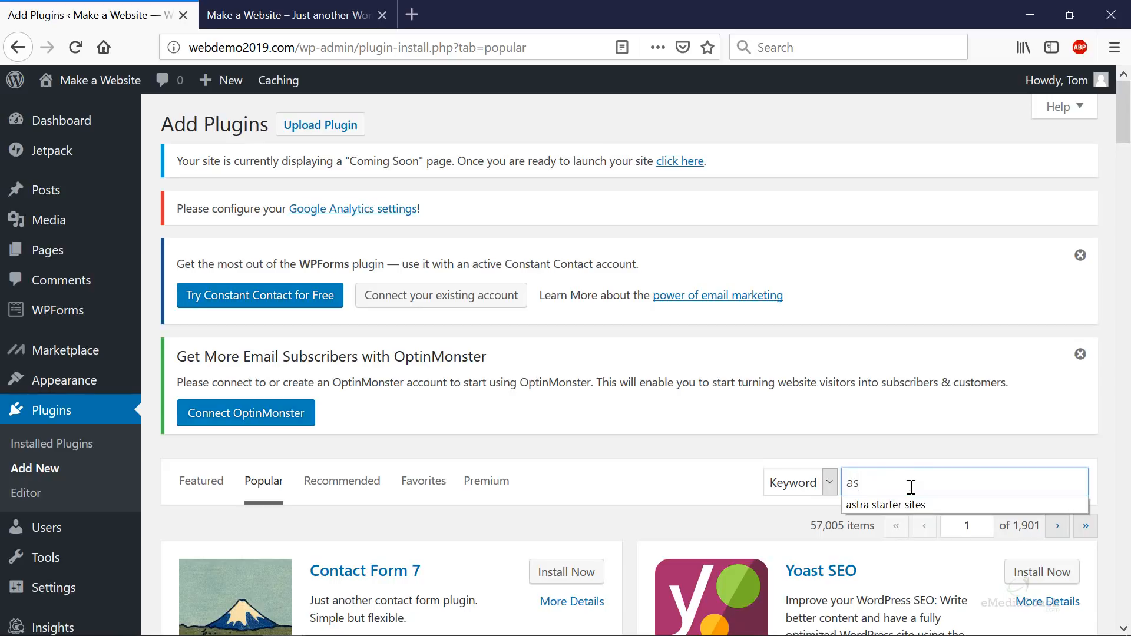
pyautogui.write('tra starter sites')
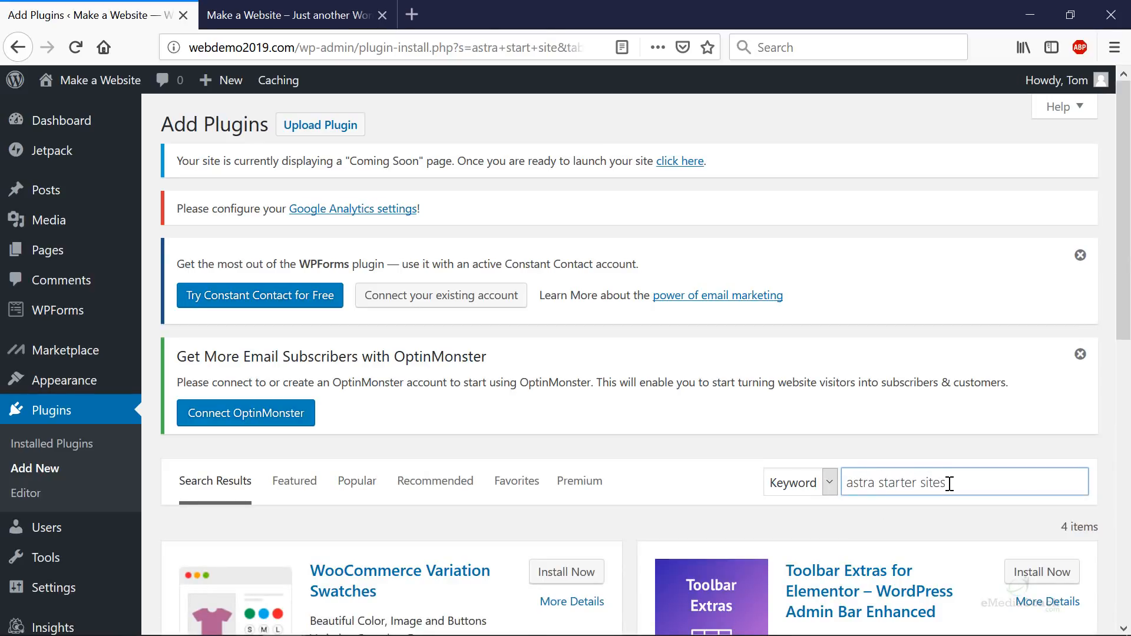
pyautogui.scroll(-3, 785, 461)
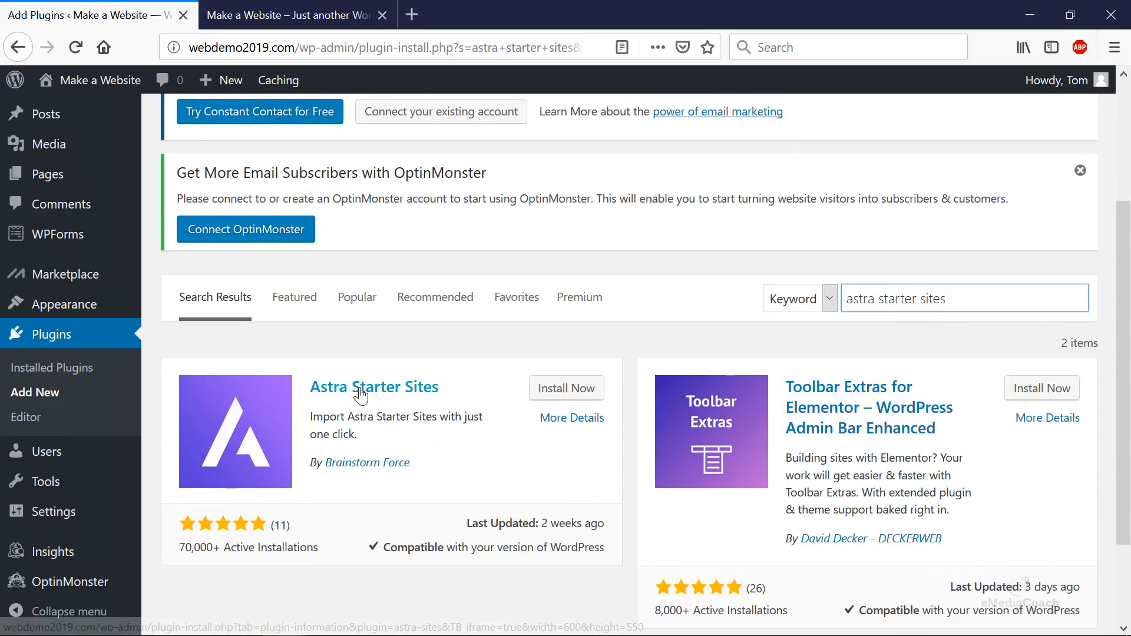
pyautogui.click(560, 388)
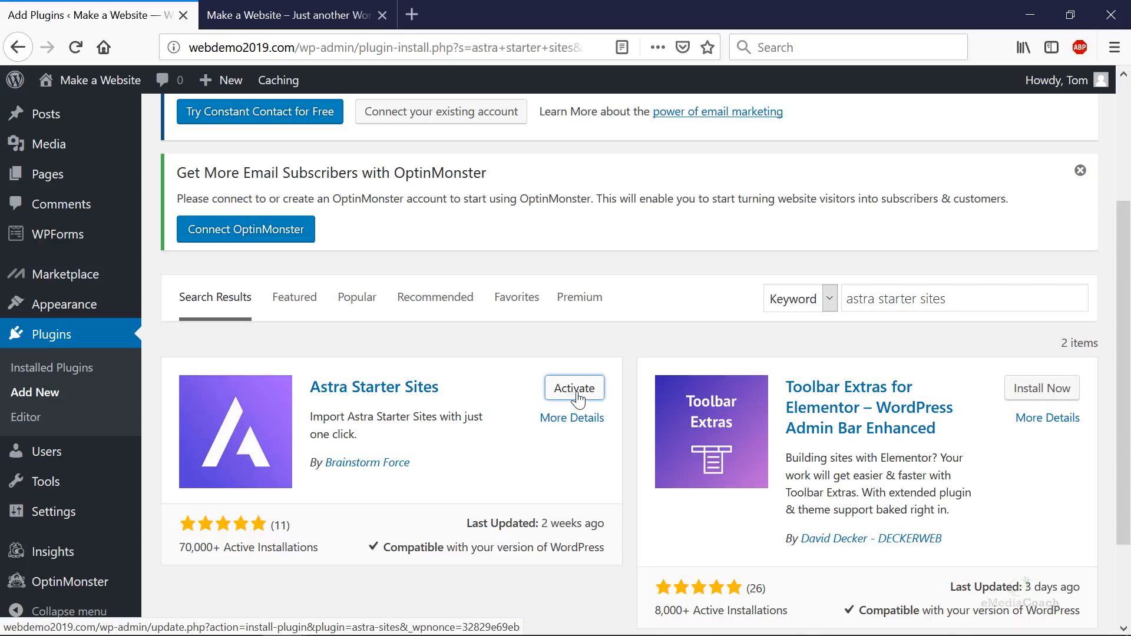
pyautogui.click(574, 388)
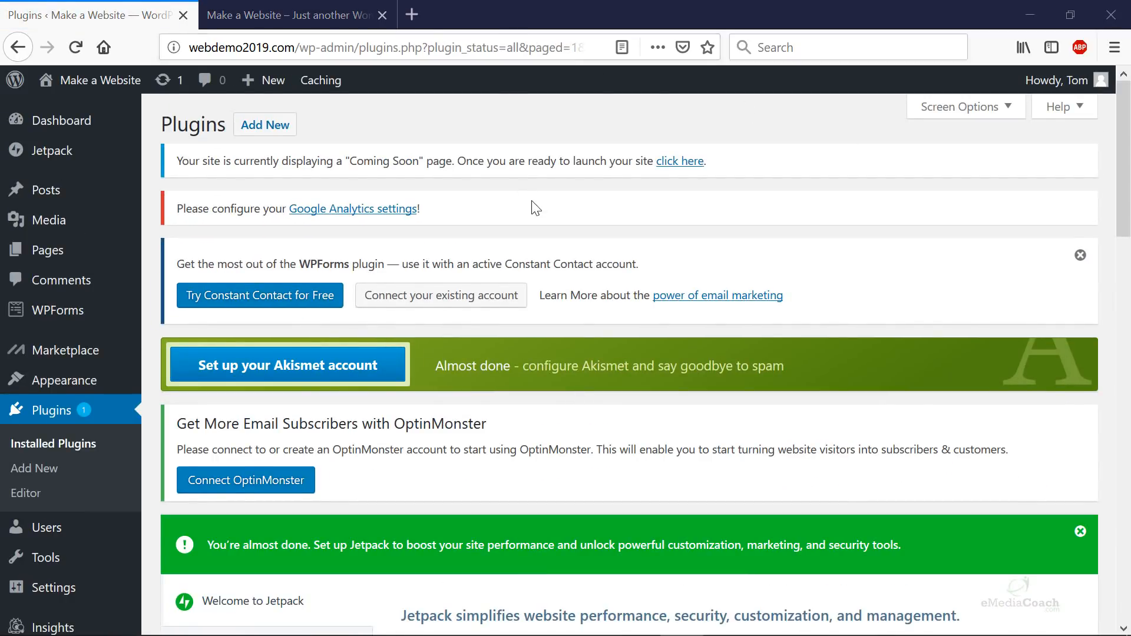
pyautogui.scroll(-12, 530, 209)
pyautogui.scroll(-1, 404, 251)
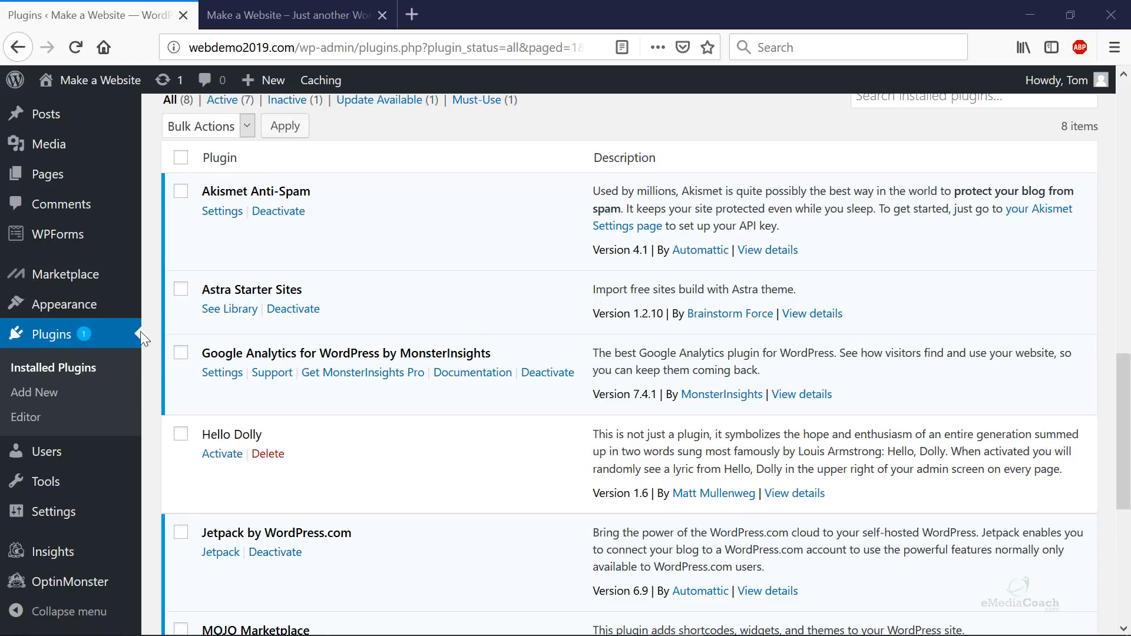
pyautogui.moveTo(111, 318)
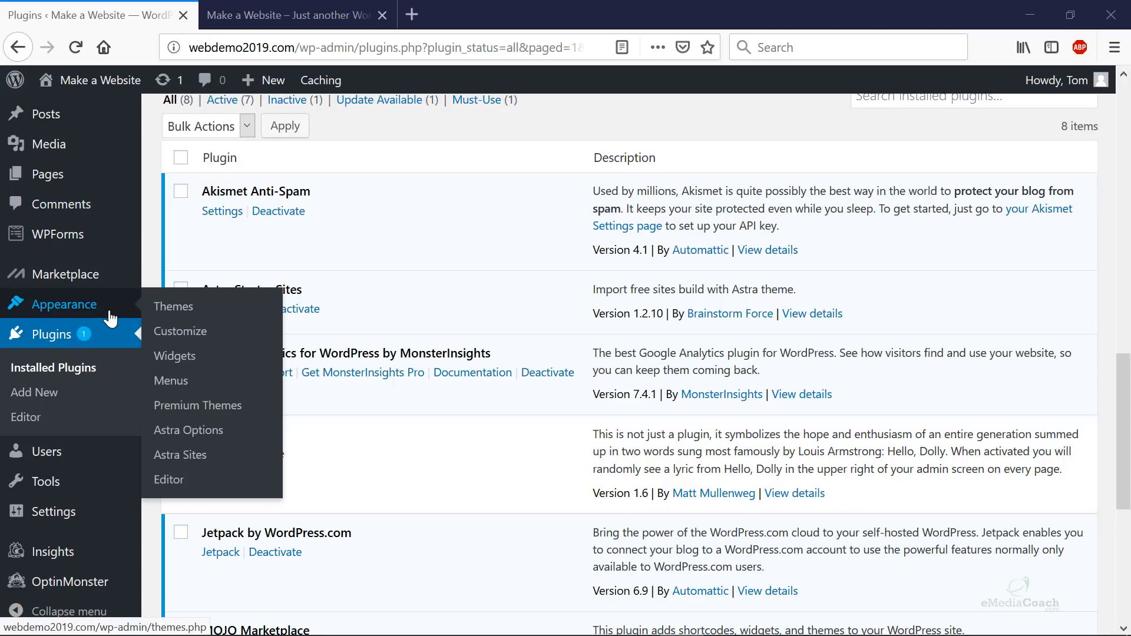
# - Open the Astra Sites library and filter it to Elementor starter sites
pyautogui.click(202, 466)
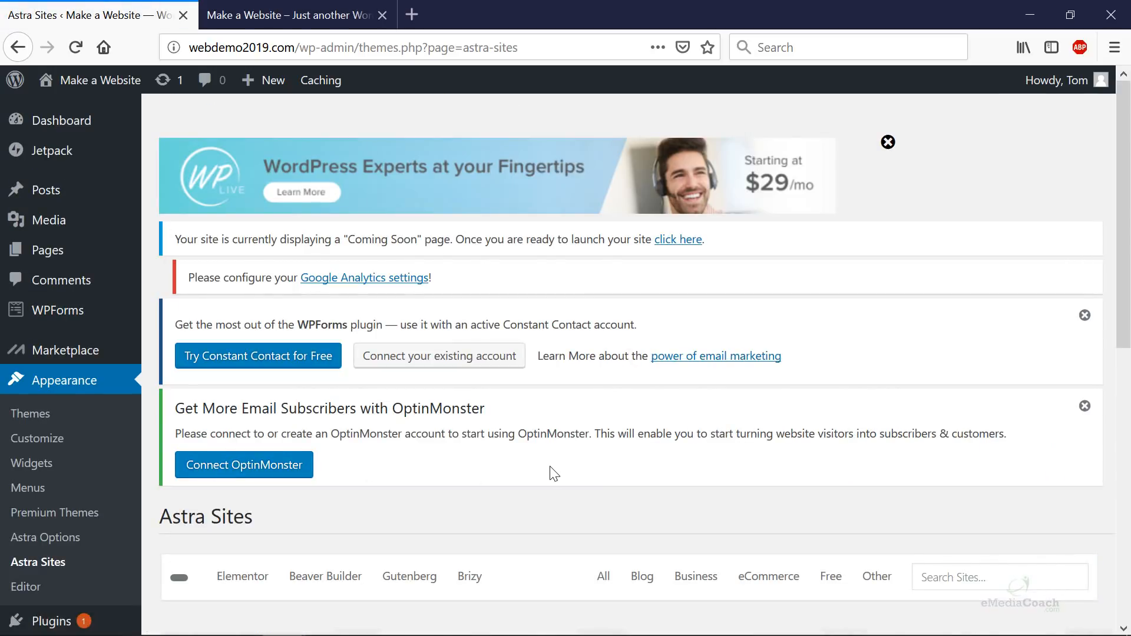
pyautogui.scroll(-2, 552, 472)
pyautogui.scroll(-5, 553, 472)
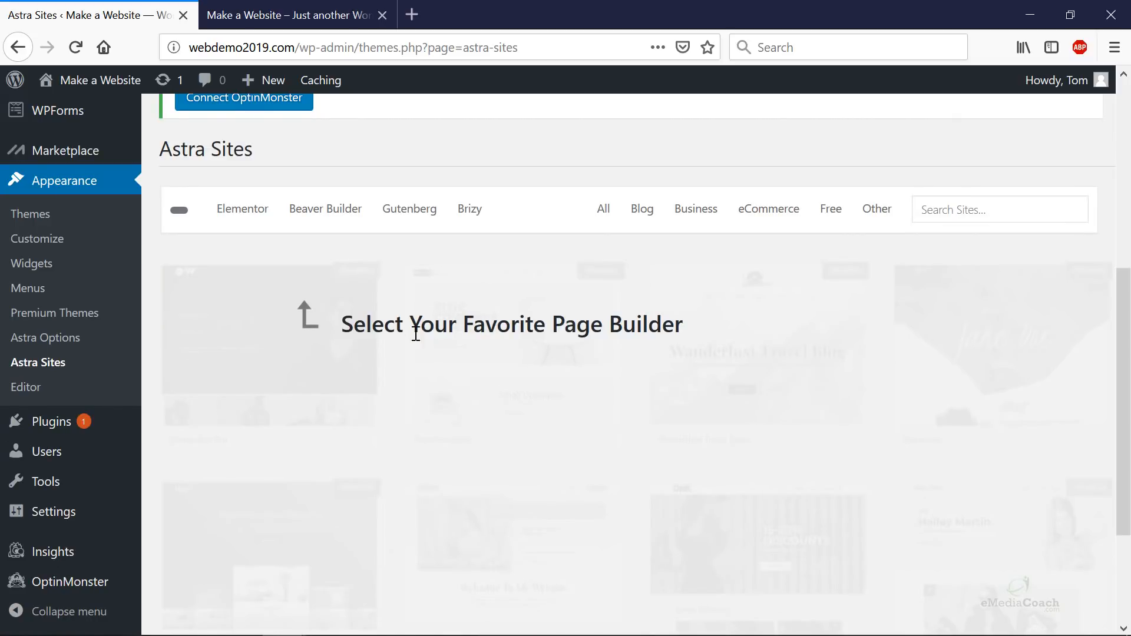
pyautogui.click(241, 211)
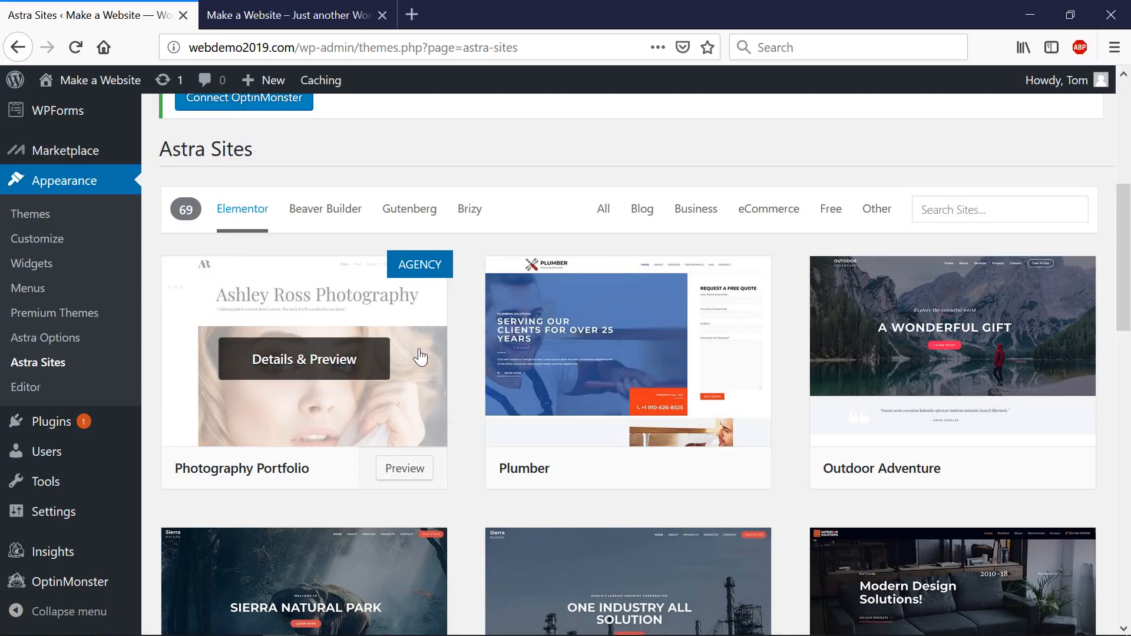
# - Preview the Plumber starter site, then close the preview
pyautogui.moveTo(684, 338)
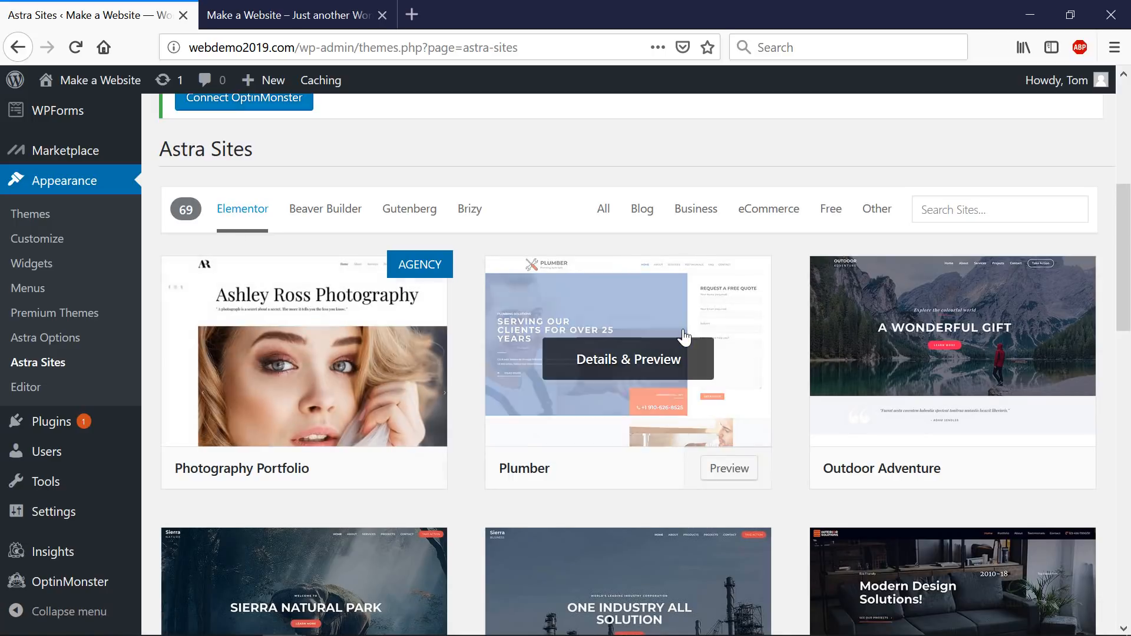
pyautogui.click(554, 360)
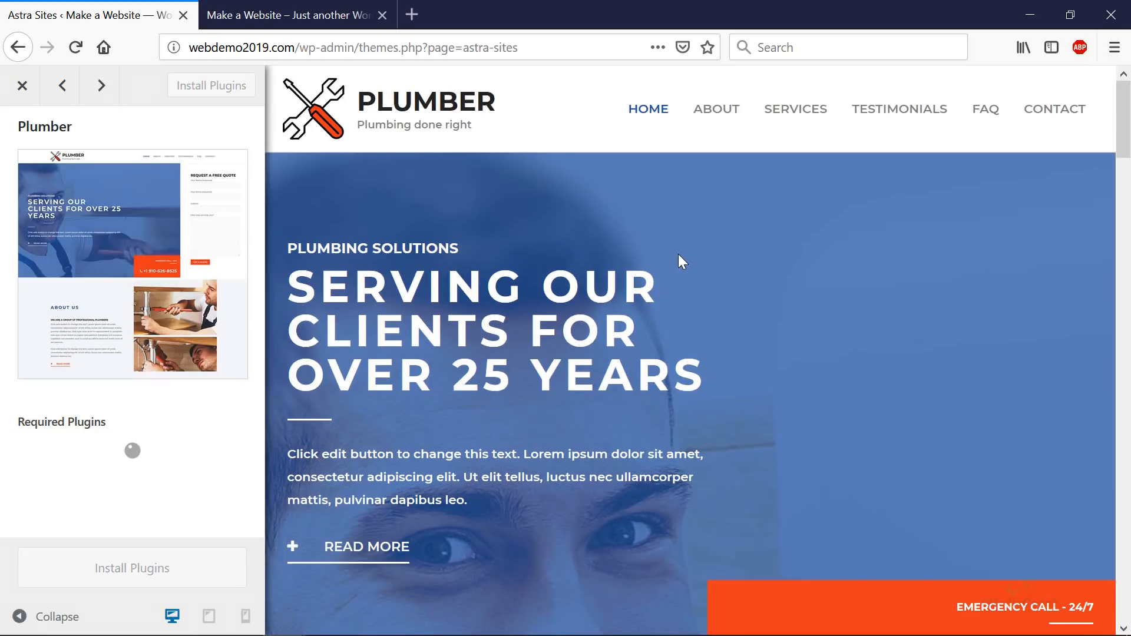
pyautogui.scroll(-15, 677, 254)
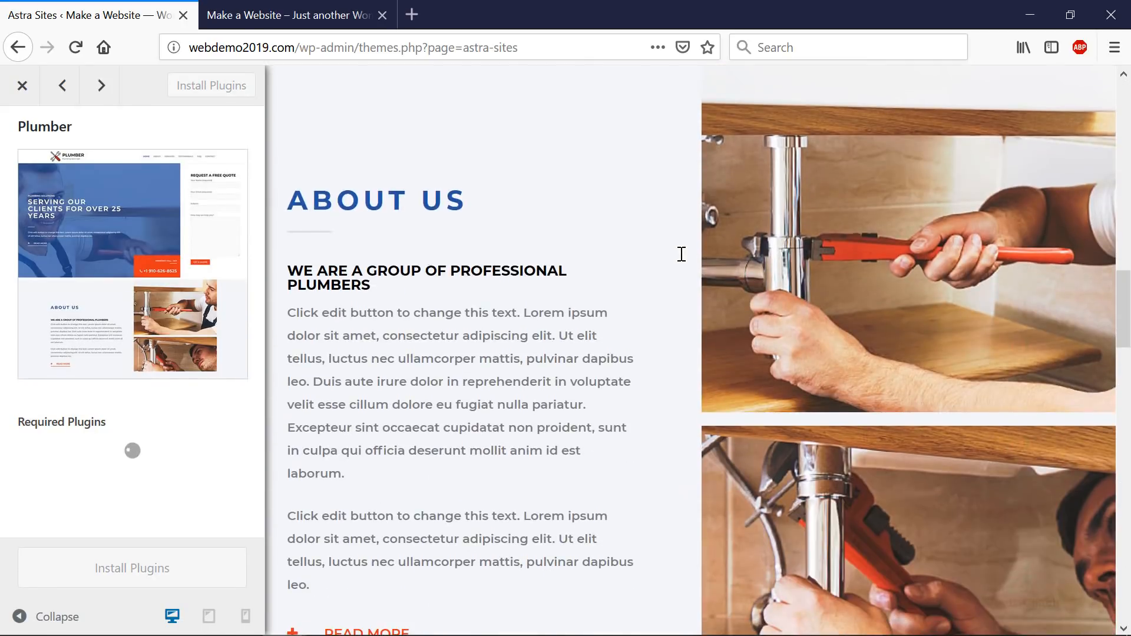
pyautogui.scroll(-12, 680, 253)
pyautogui.scroll(8, 280, 181)
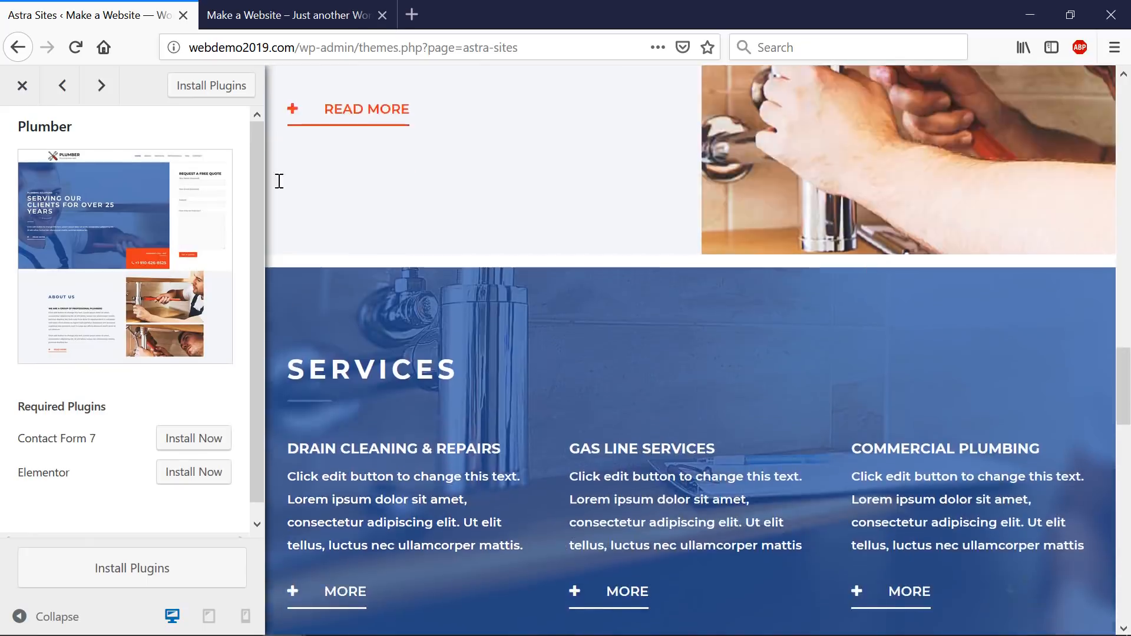
pyautogui.scroll(5, 279, 180)
pyautogui.click(22, 86)
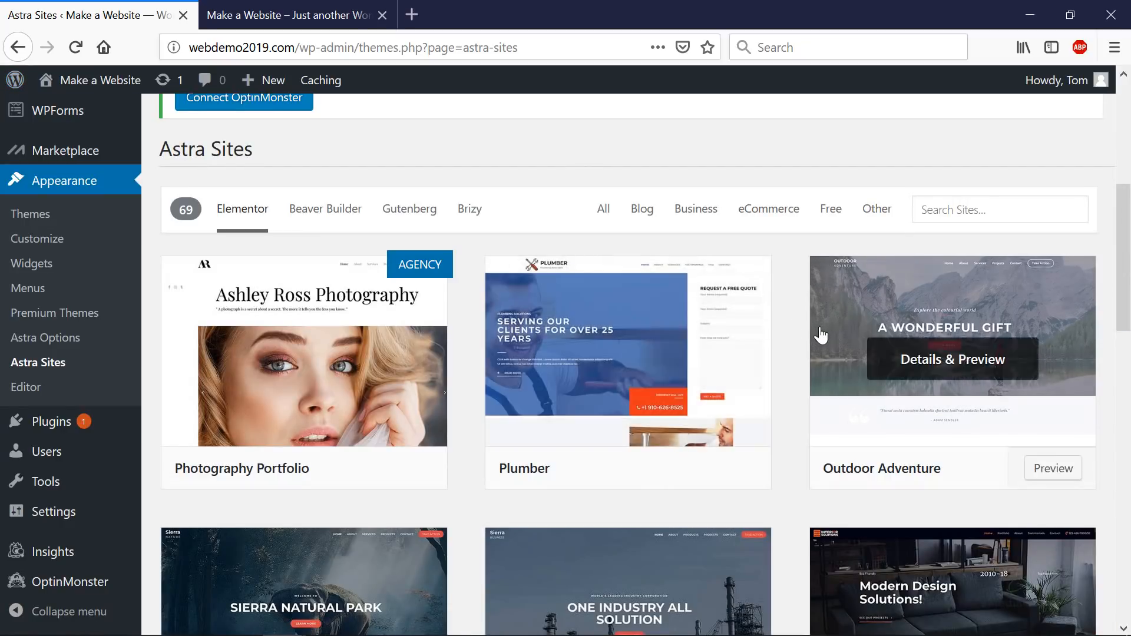
# - Preview the Sierra Nature starter site, then close the preview
pyautogui.scroll(-3, 820, 334)
pyautogui.click(407, 444)
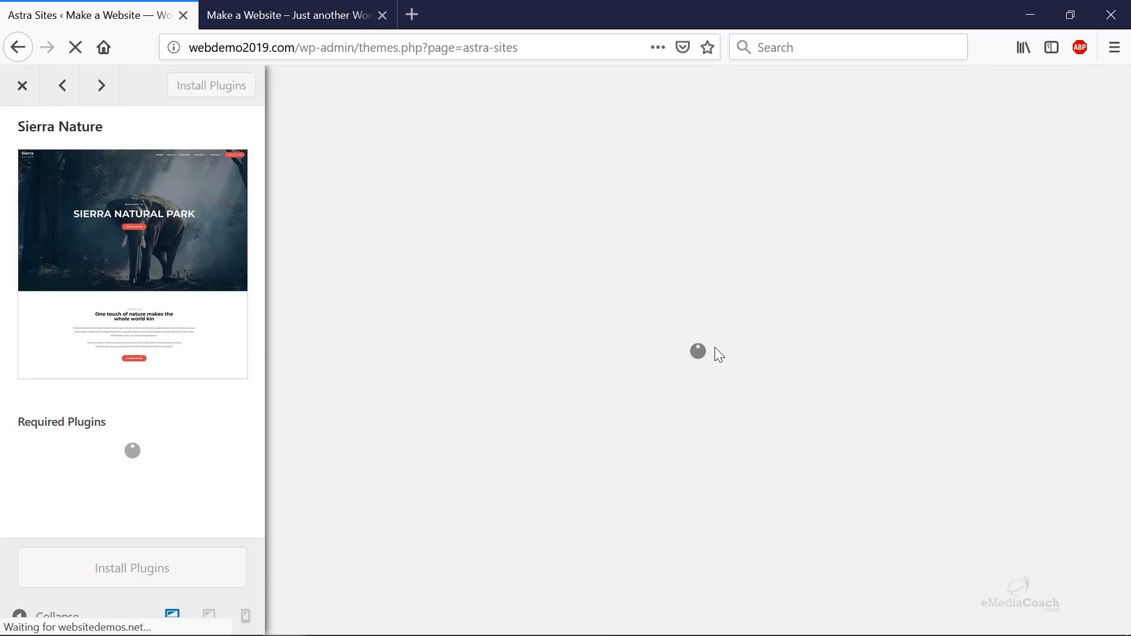
pyautogui.scroll(-15, 716, 346)
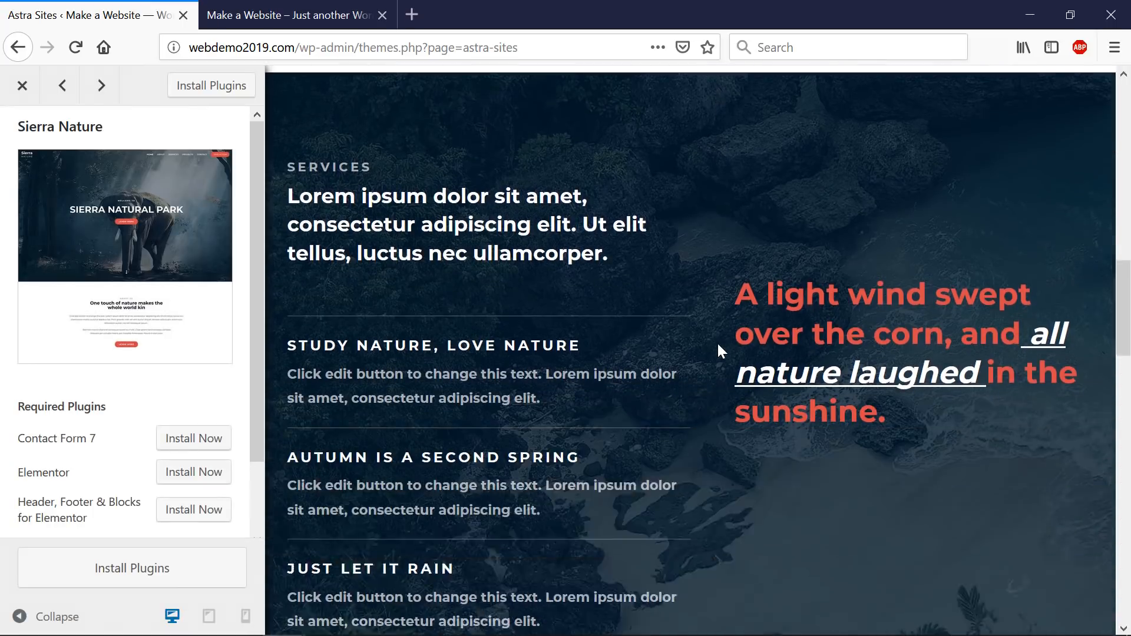
pyautogui.scroll(-15, 718, 345)
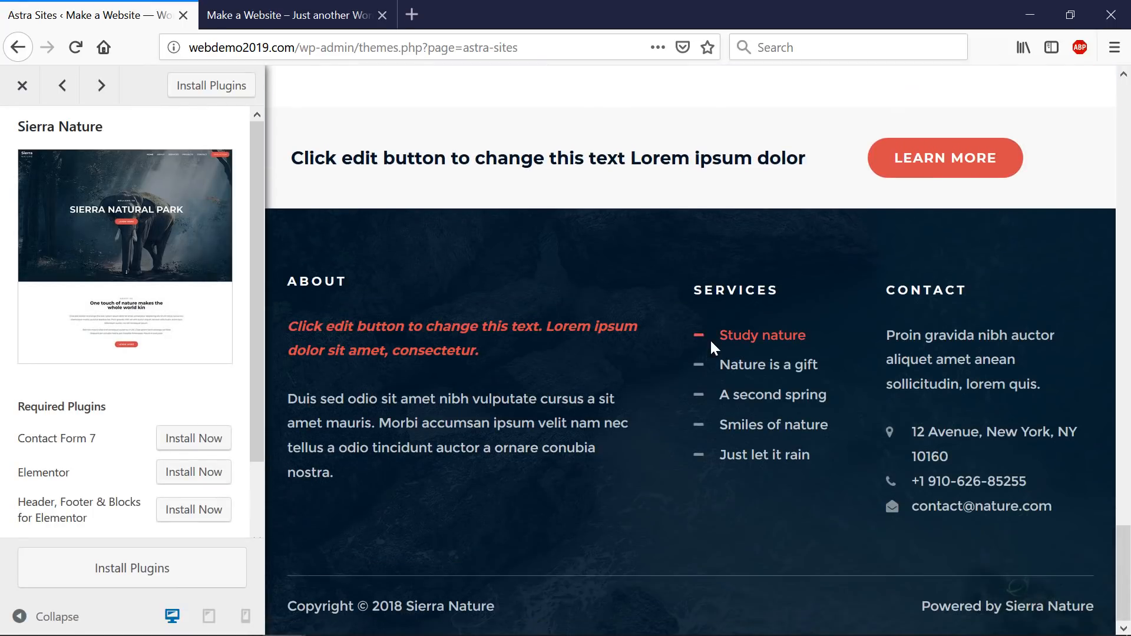
pyautogui.scroll(20, 710, 342)
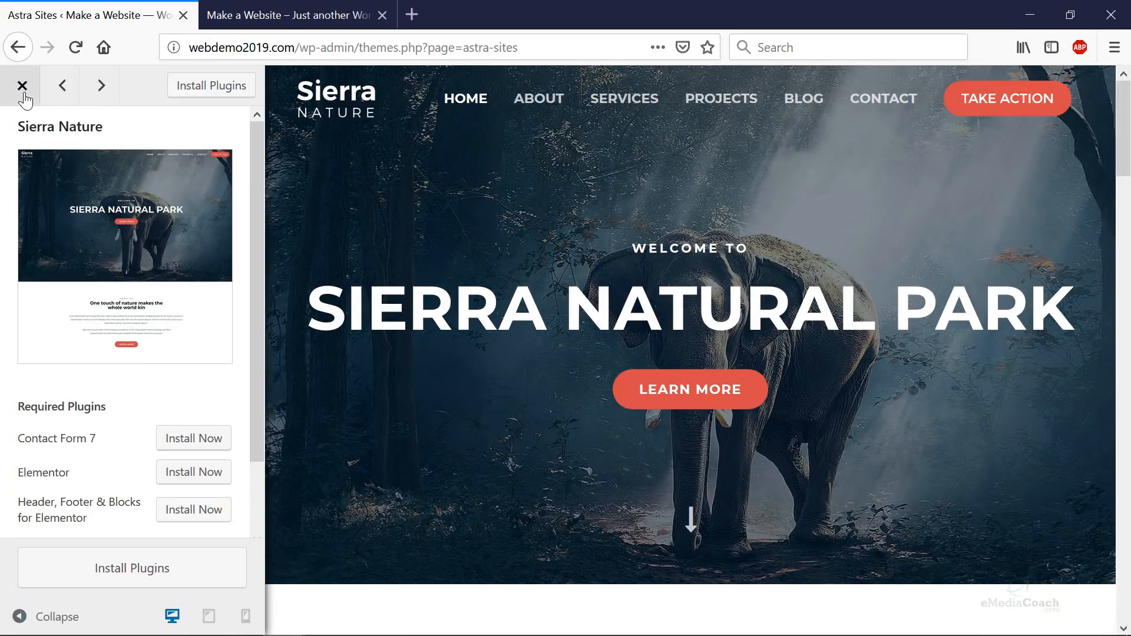
pyautogui.scroll(-8, 683, 321)
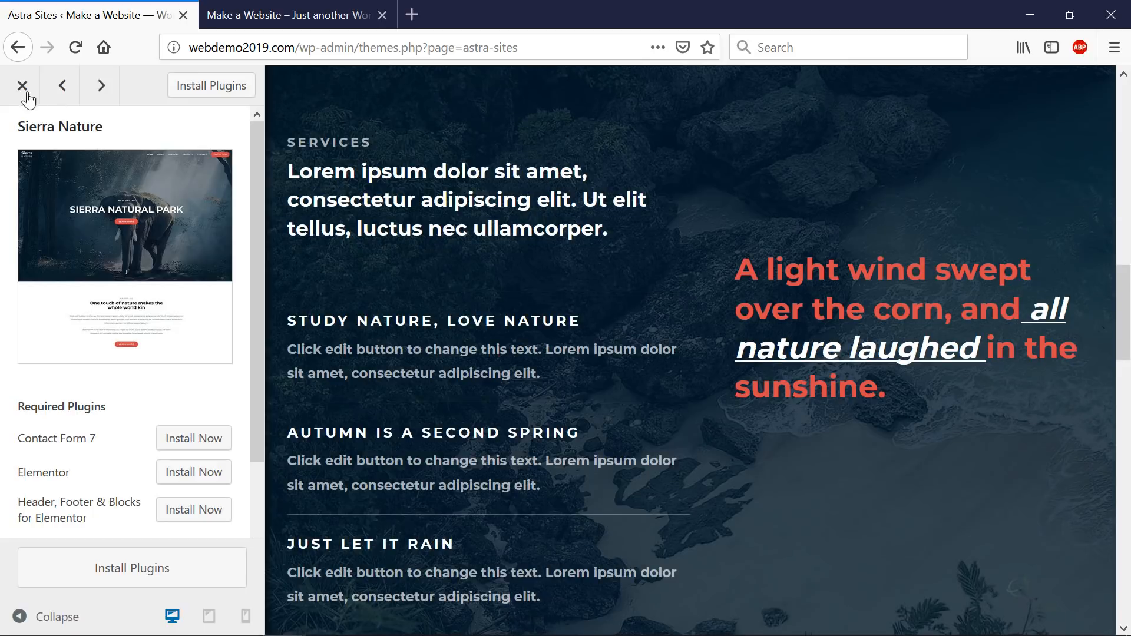
pyautogui.click(26, 93)
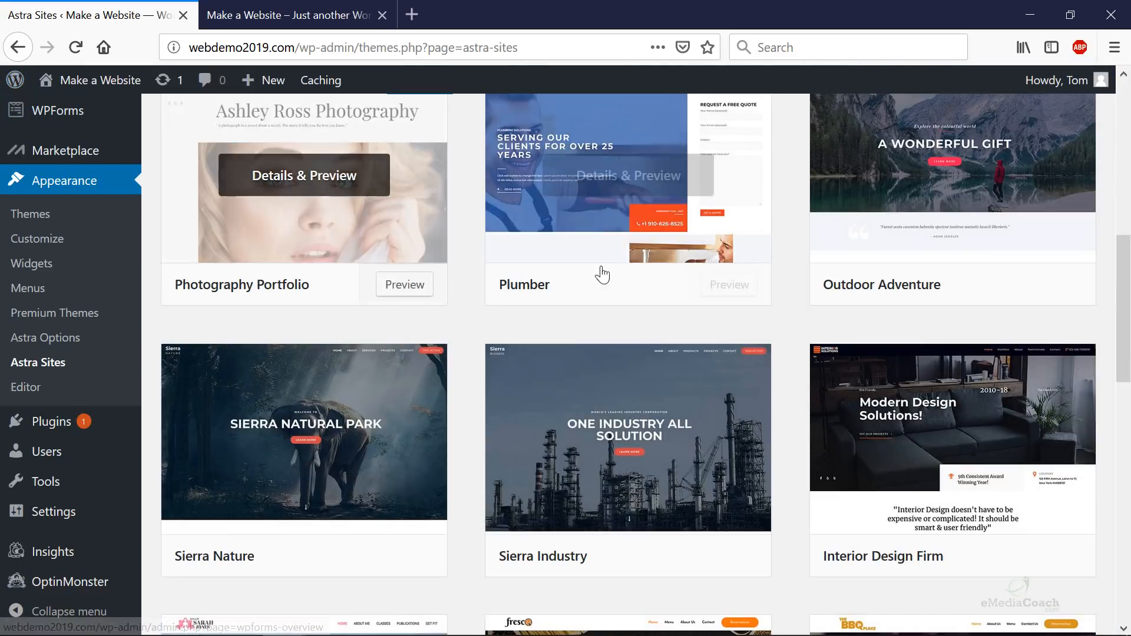
# - Preview the Outdoor Adventure starter site, then close the preview
pyautogui.scroll(5, 861, 327)
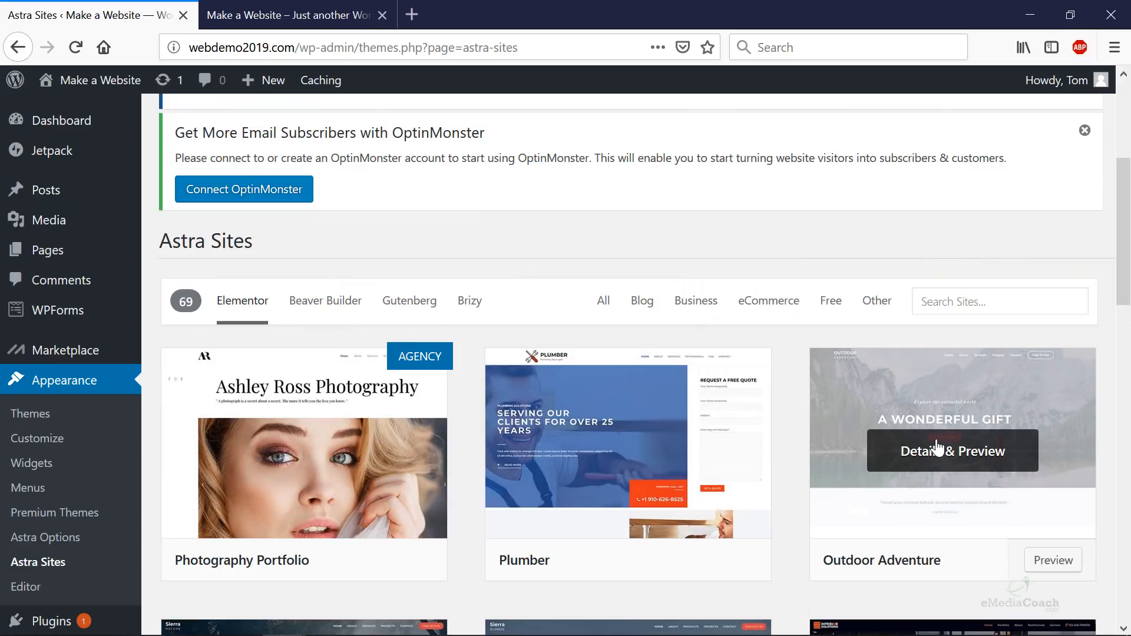
pyautogui.click(937, 449)
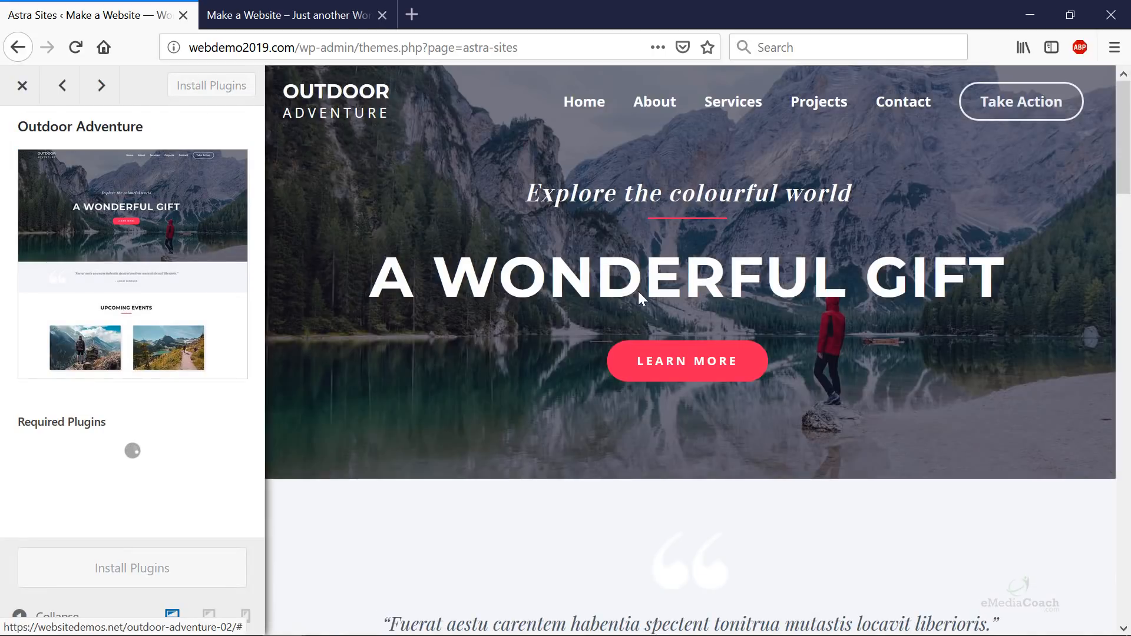
pyautogui.scroll(-20, 709, 252)
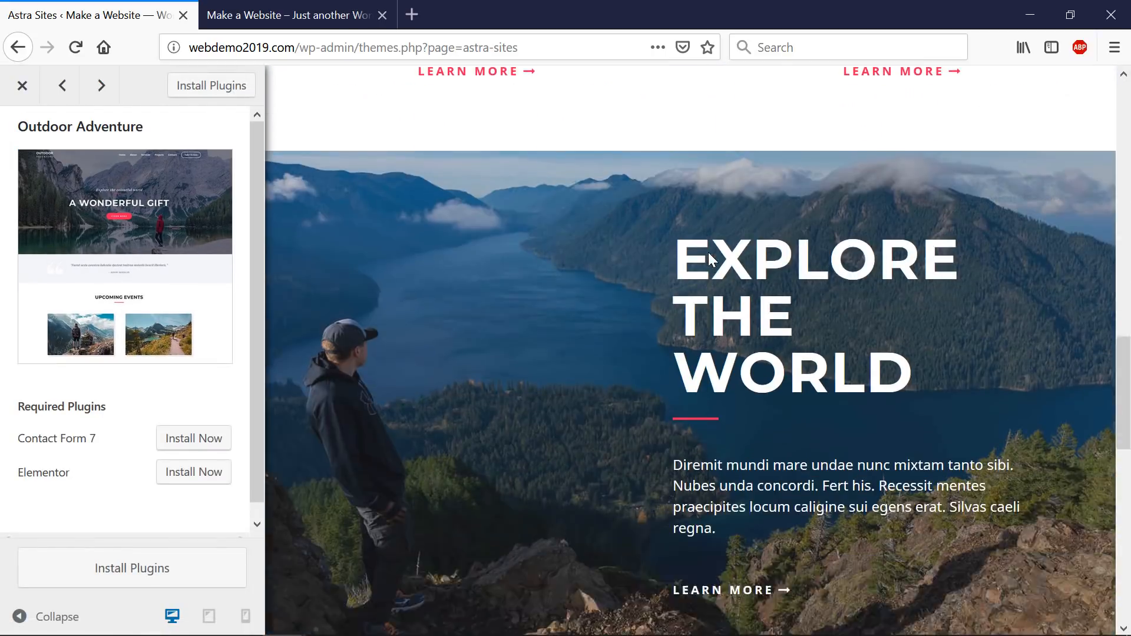
pyautogui.scroll(-5, 708, 252)
pyautogui.scroll(10, 708, 251)
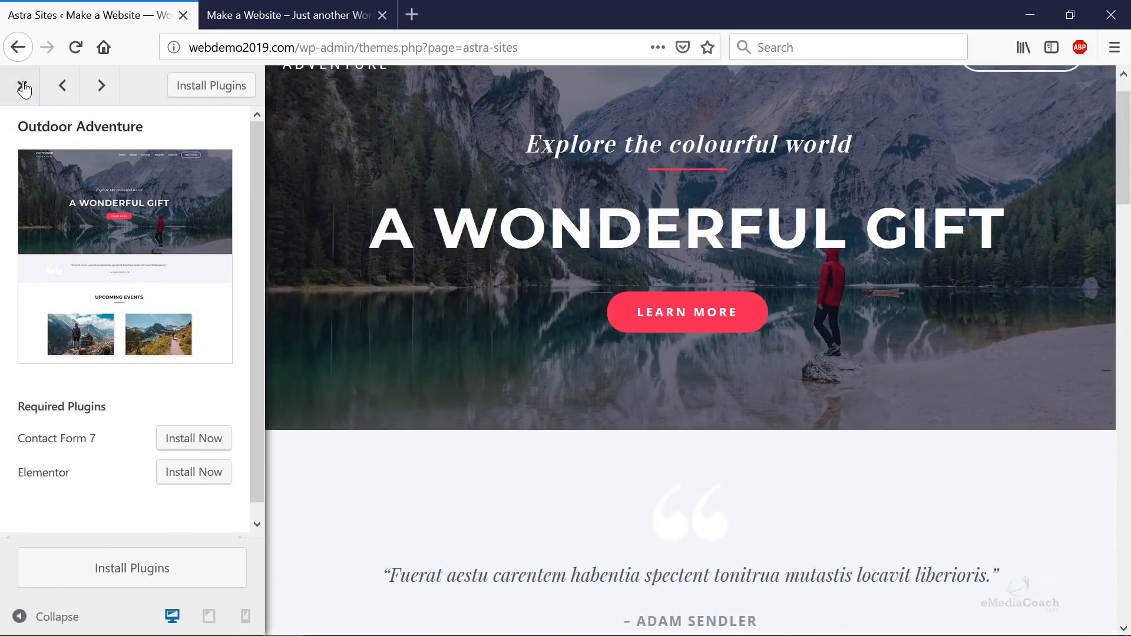
pyautogui.click(23, 85)
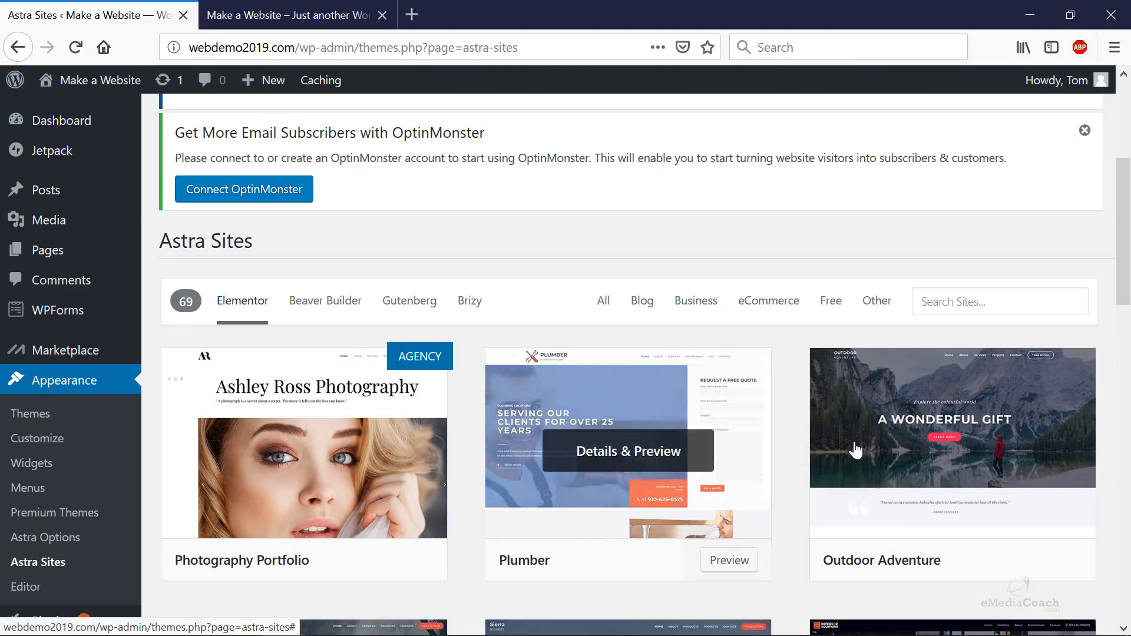
# - Reopen Outdoor Adventure's preview and install the required Contact Form 7 and Elementor plugins
pyautogui.click(981, 474)
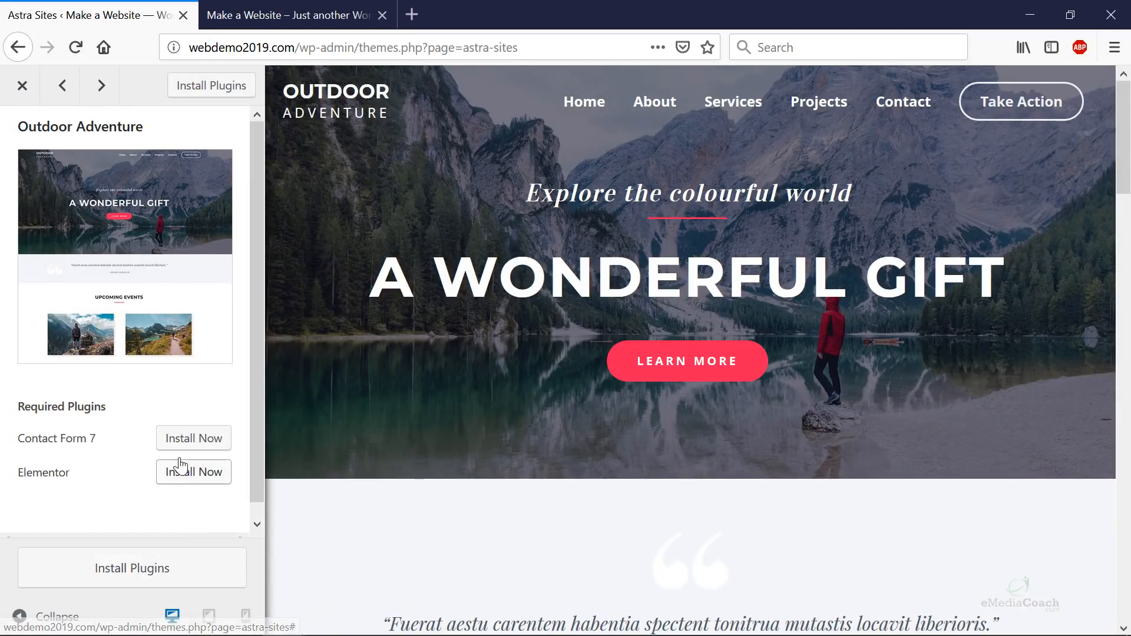
pyautogui.click(209, 438)
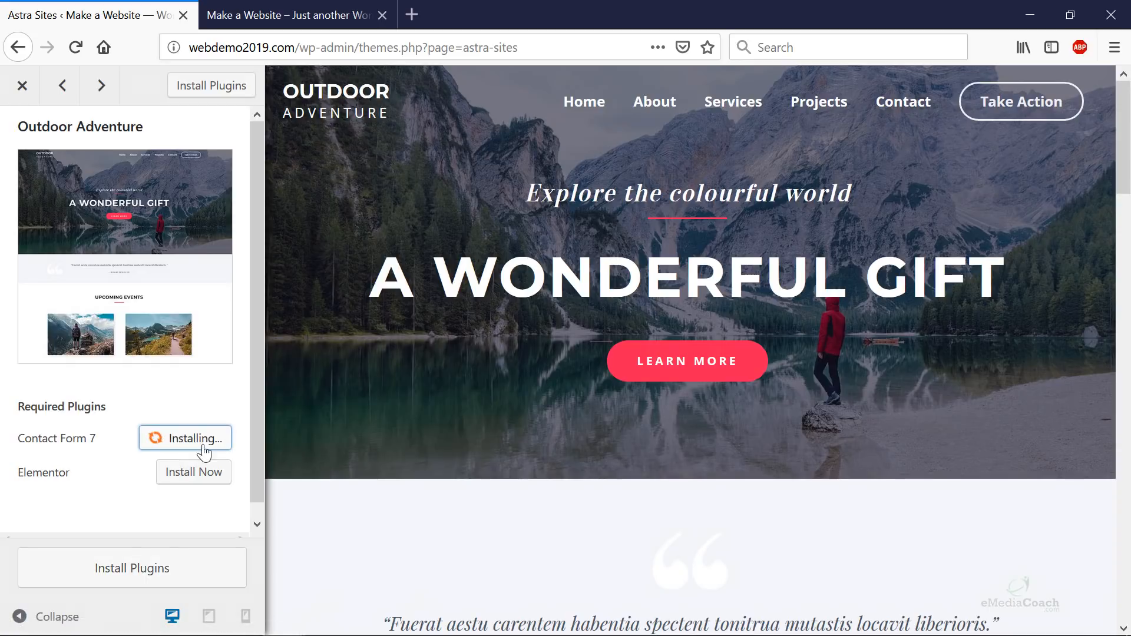
pyautogui.click(190, 472)
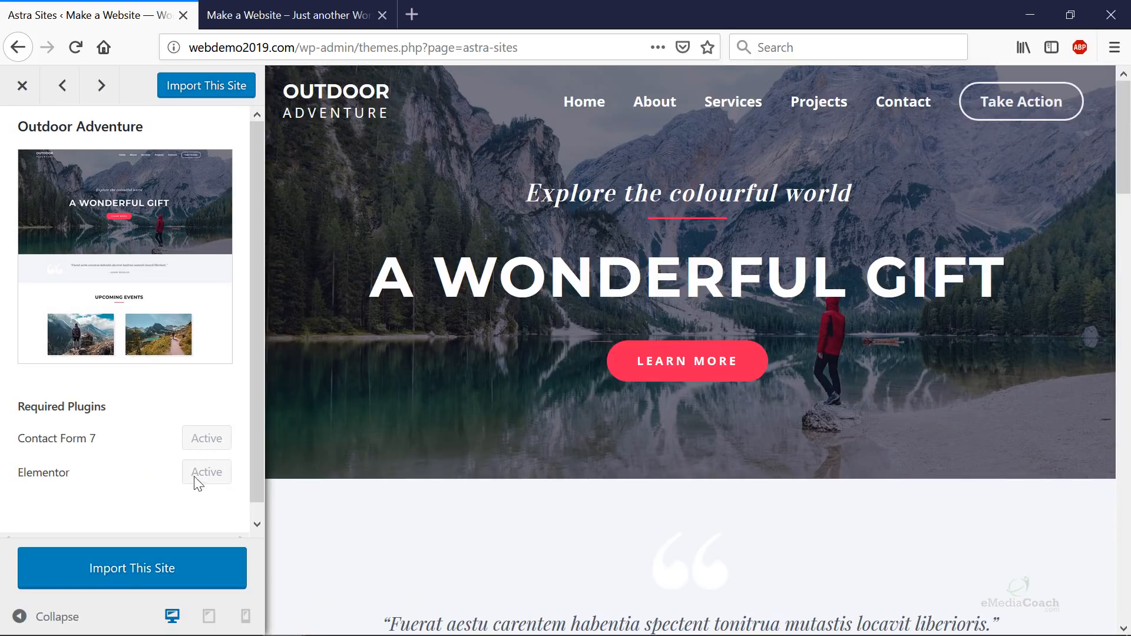
# - Import the Outdoor Adventure site, confirming the demo import warning
pyautogui.scroll(-1, 192, 493)
pyautogui.scroll(-1, 193, 494)
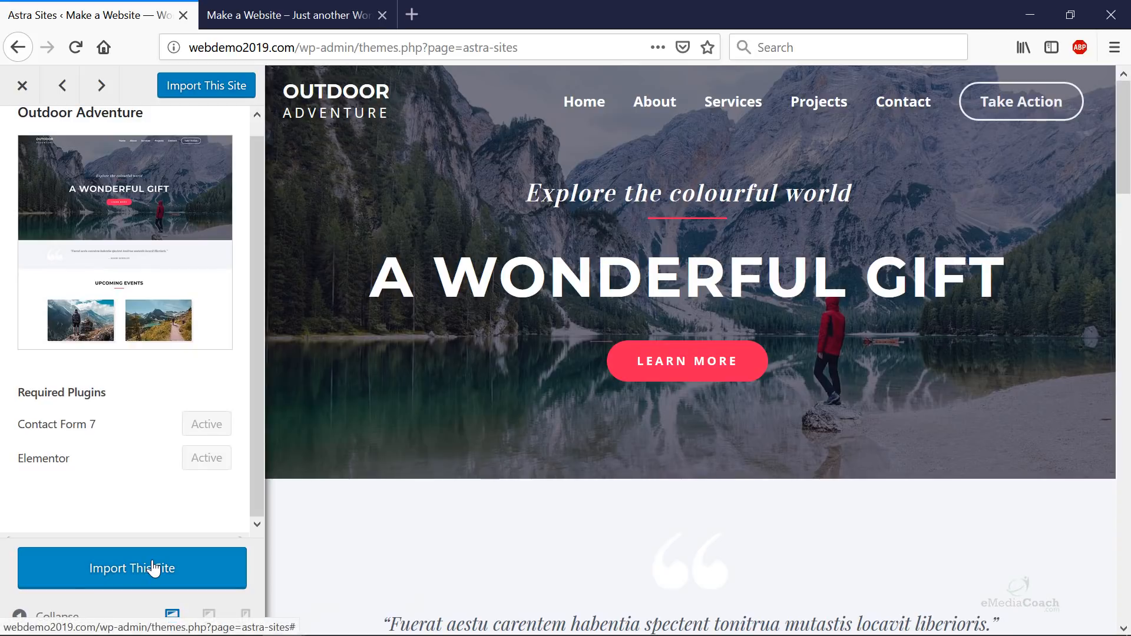
pyautogui.click(154, 569)
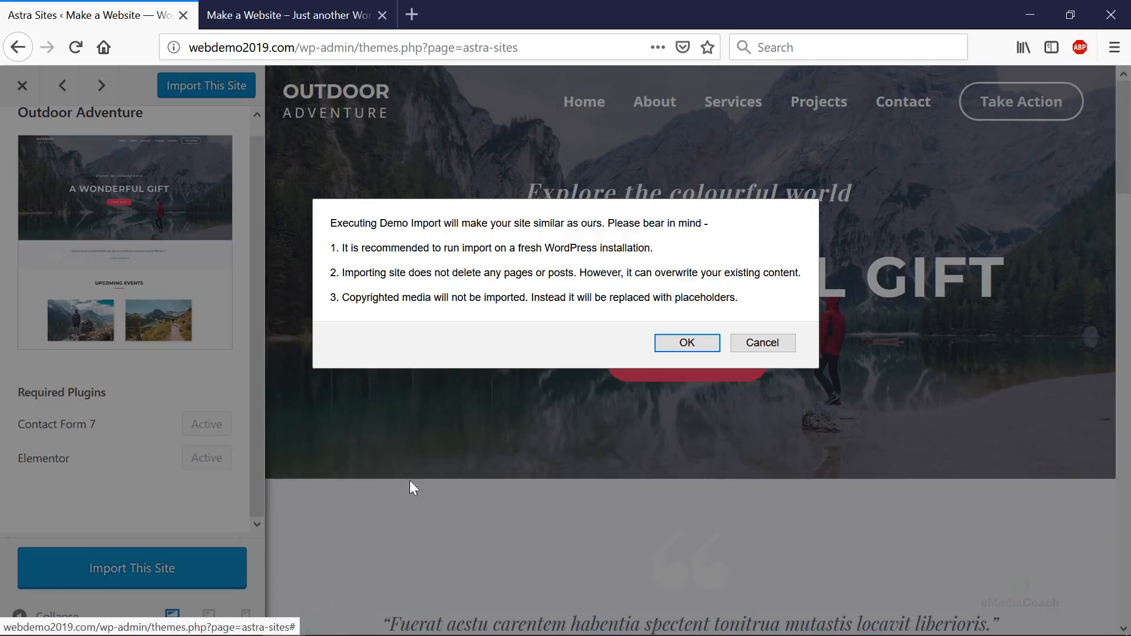
pyautogui.click(669, 348)
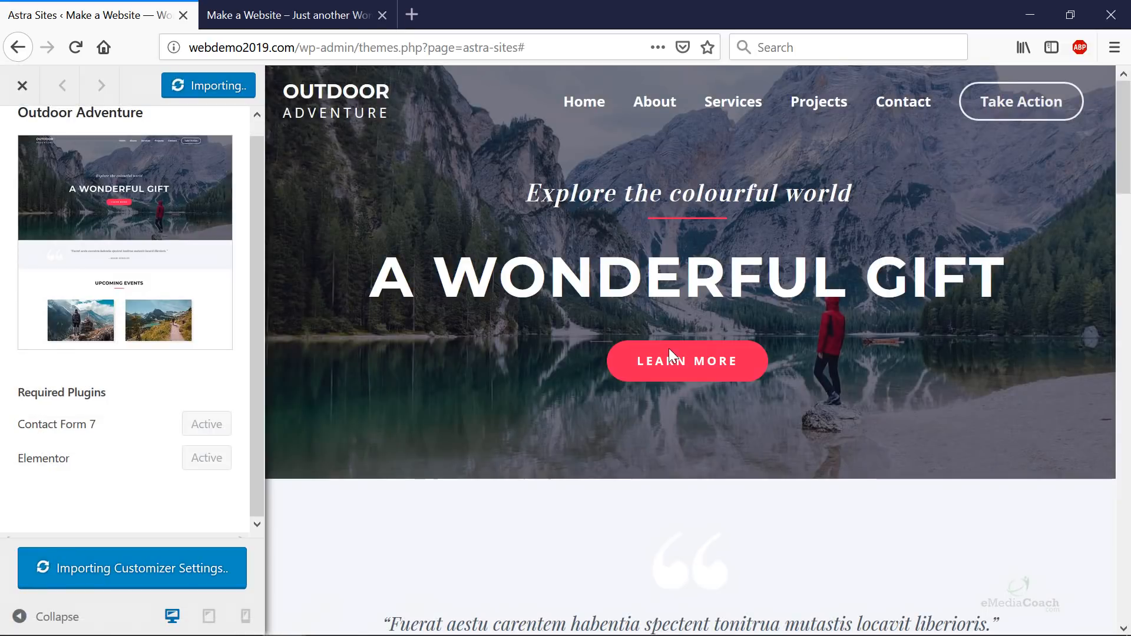
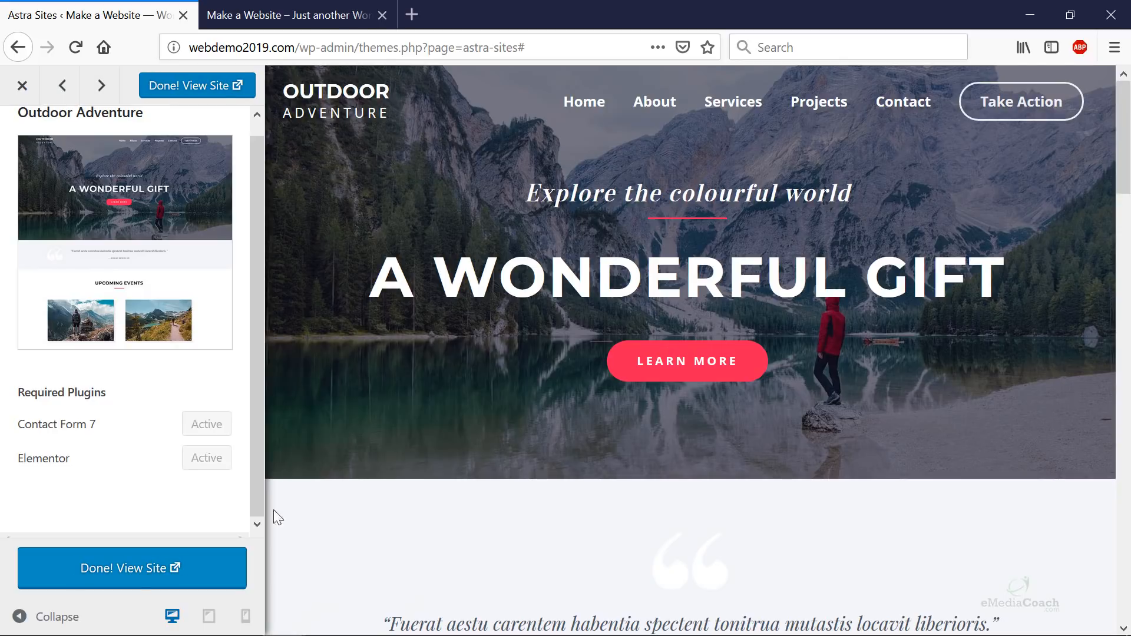
# - Open the imported Outdoor Adventure site in a new tab and scroll through its 'A WONDERFUL GIFT' home page
pyautogui.click(132, 570)
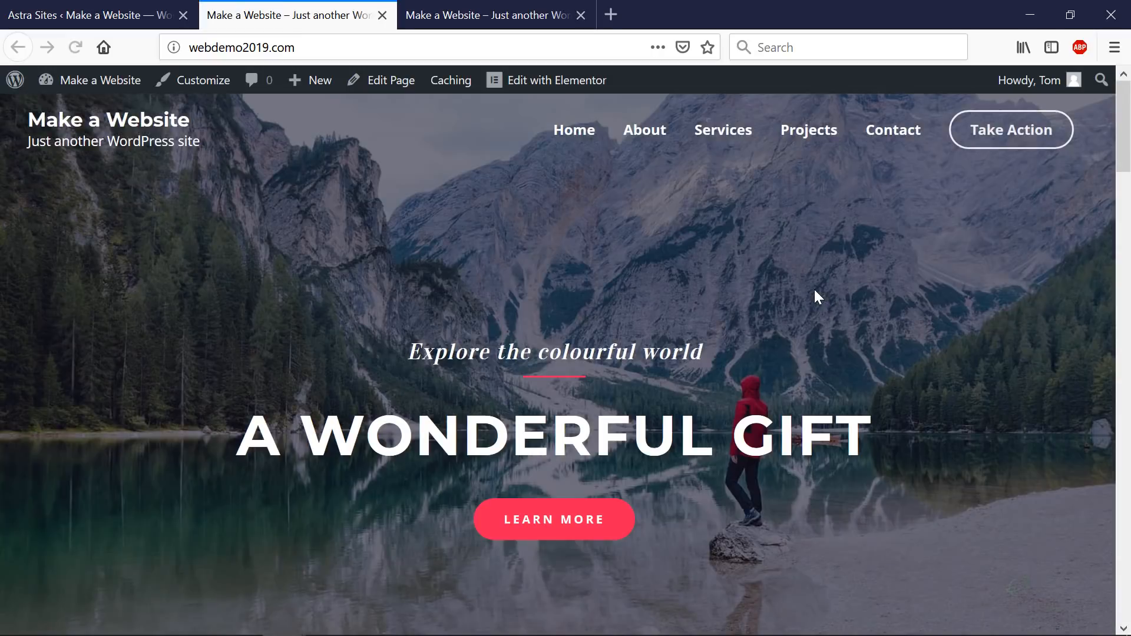
pyautogui.scroll(-8, 815, 291)
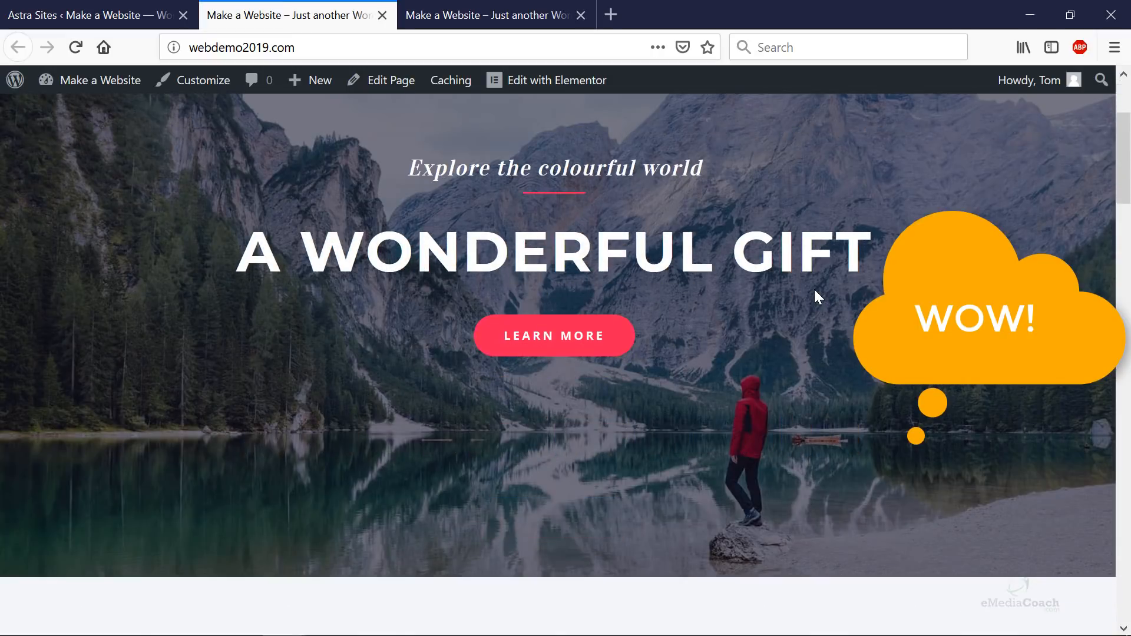
pyautogui.scroll(-10, 818, 294)
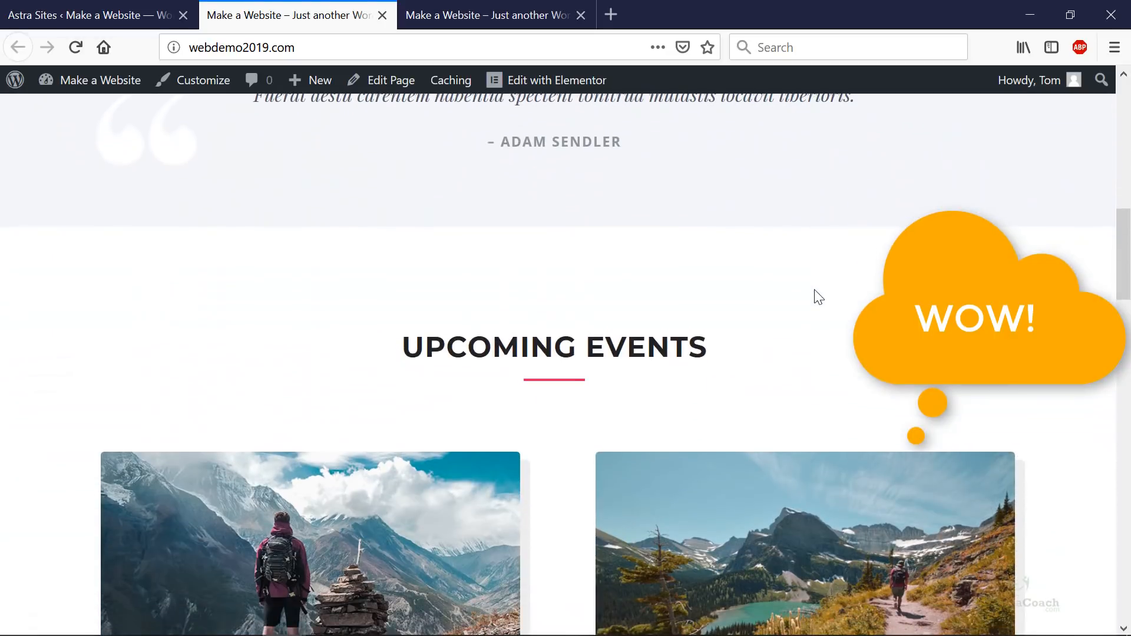
pyautogui.scroll(-12, 811, 292)
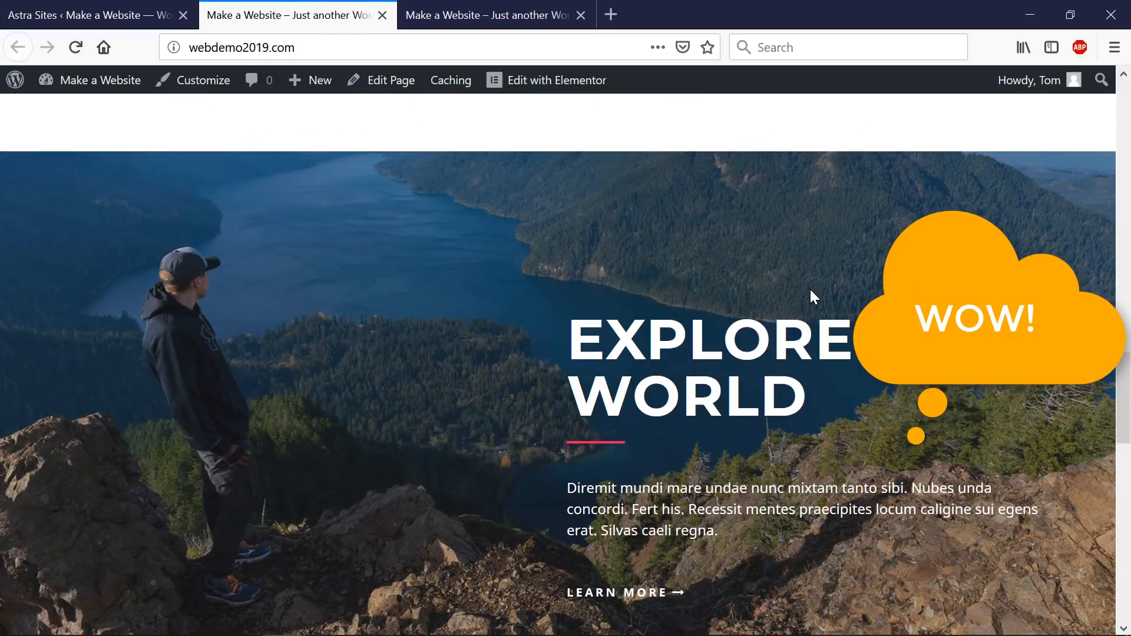
pyautogui.scroll(-10, 811, 288)
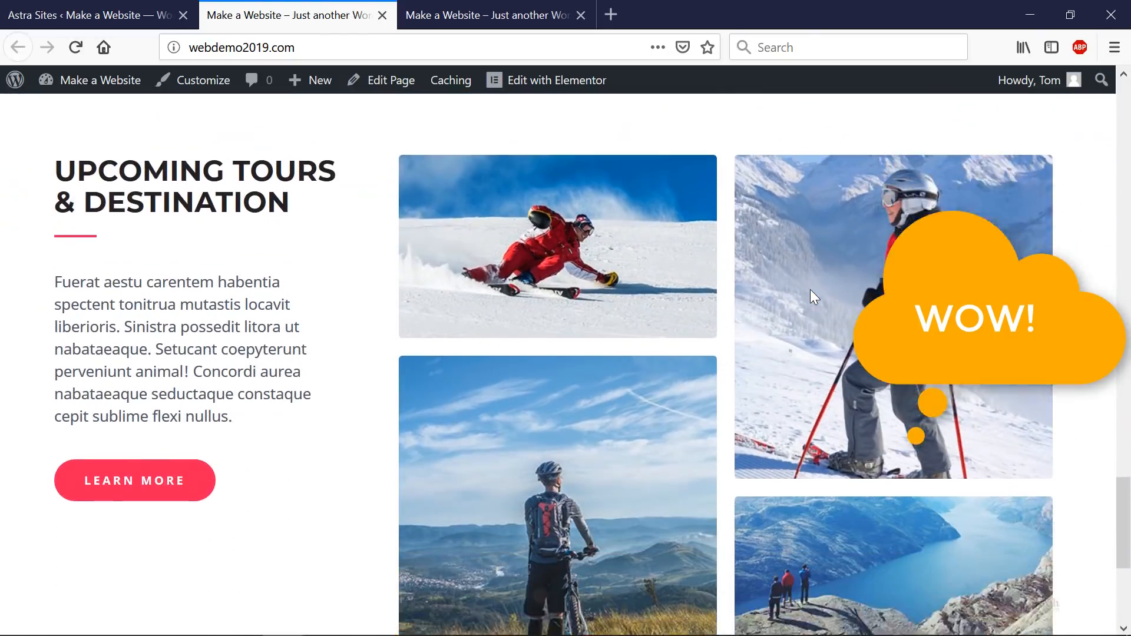
pyautogui.scroll(18, 801, 289)
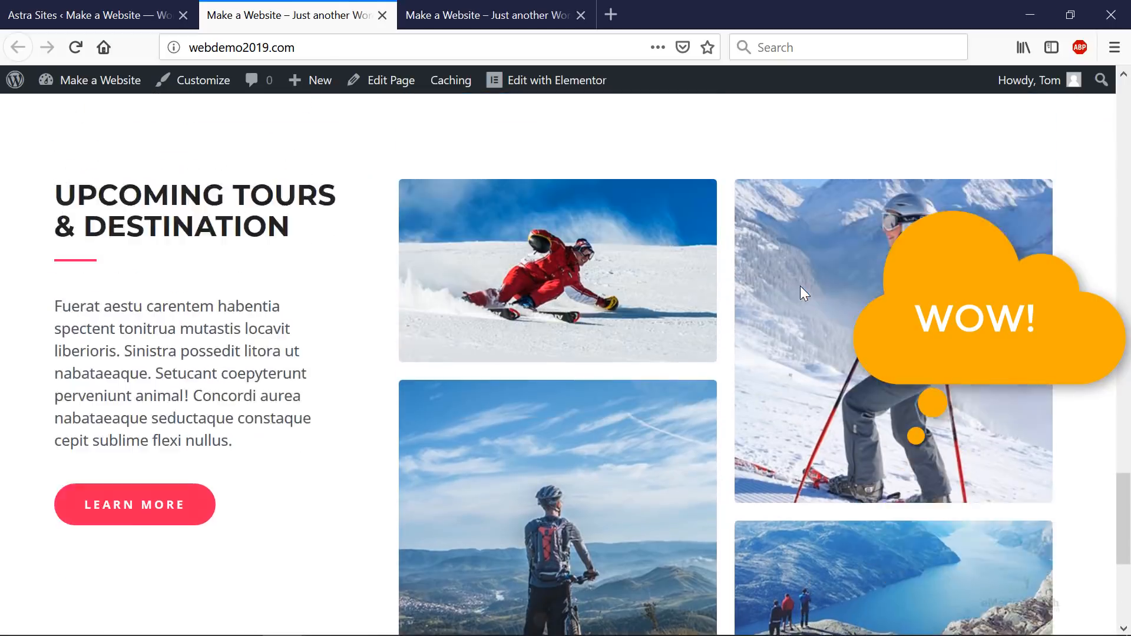
pyautogui.scroll(10, 802, 289)
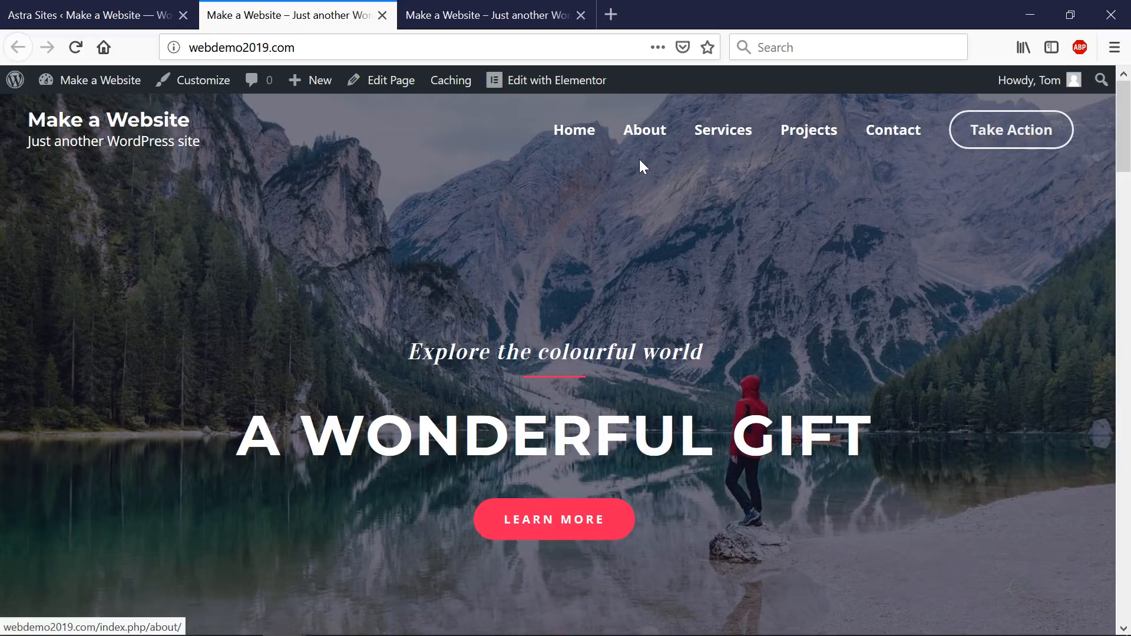
pyautogui.scroll(-10, 639, 159)
pyautogui.scroll(10, 638, 157)
# - View the live About page and scroll through it
pyautogui.click(643, 143)
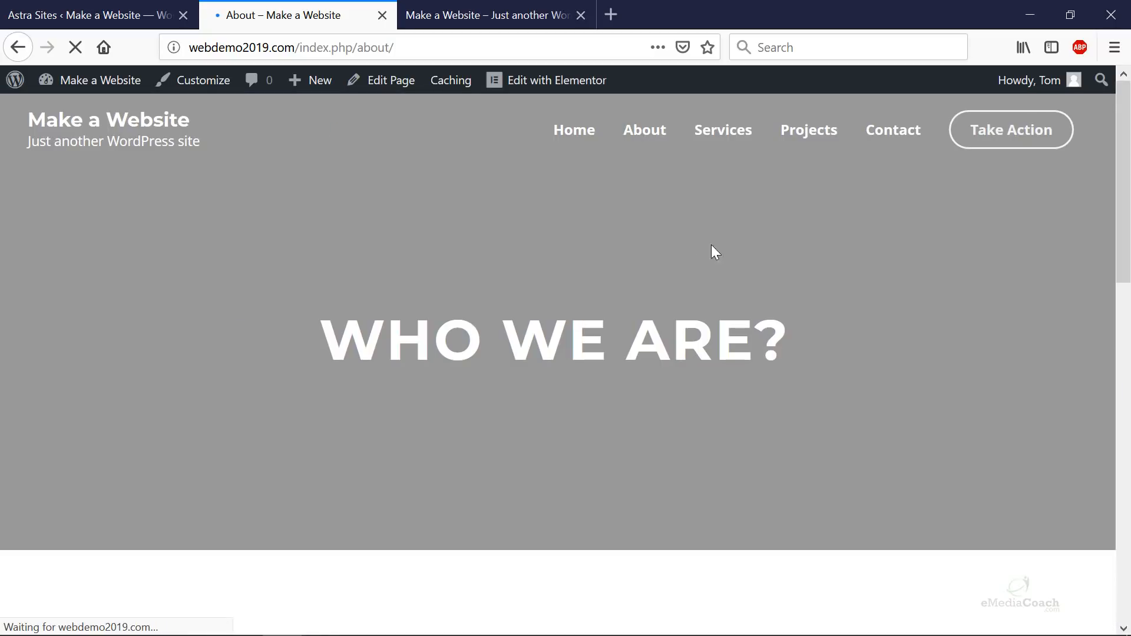
pyautogui.scroll(-3, 936, 311)
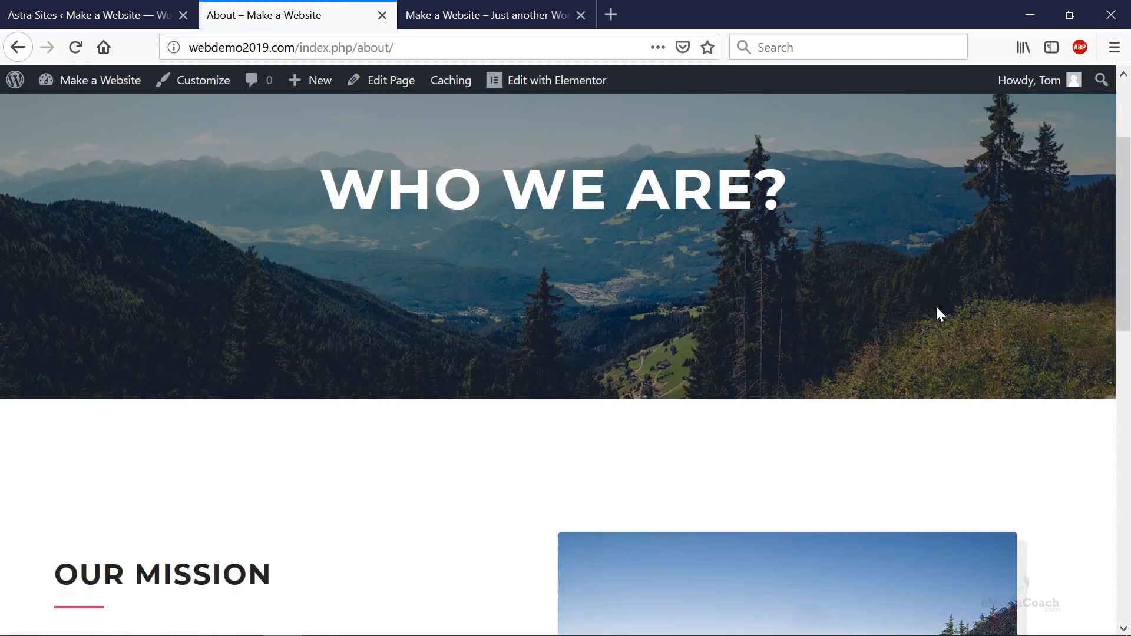
pyautogui.scroll(-10, 937, 311)
pyautogui.scroll(5, 919, 305)
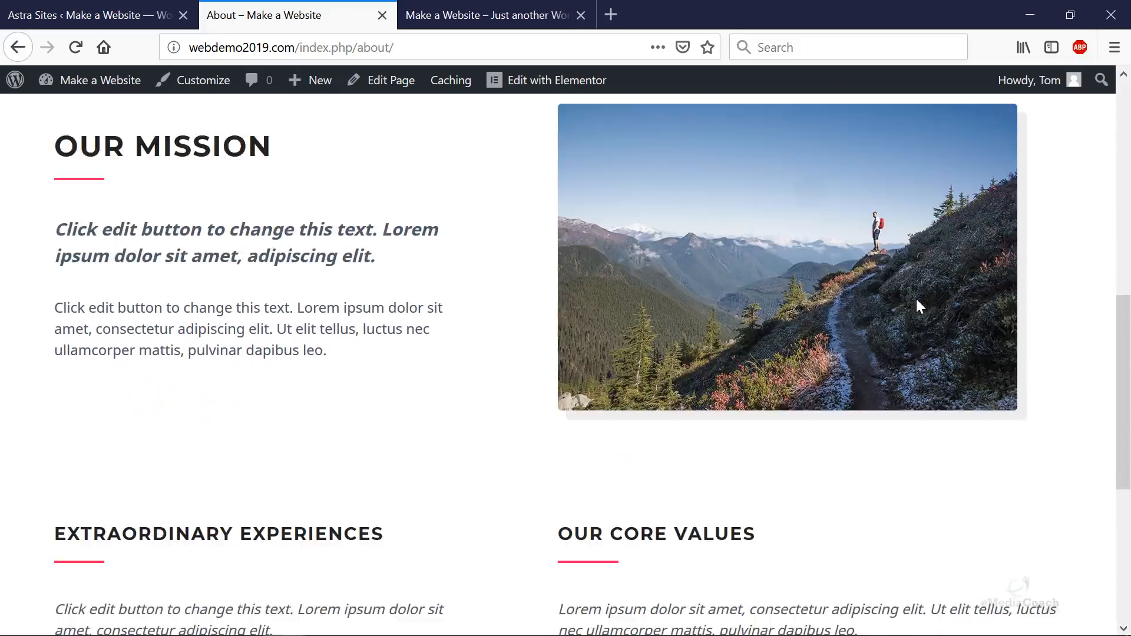
pyautogui.scroll(8, 916, 305)
# - View the live Services page and scroll through it
pyautogui.click(738, 139)
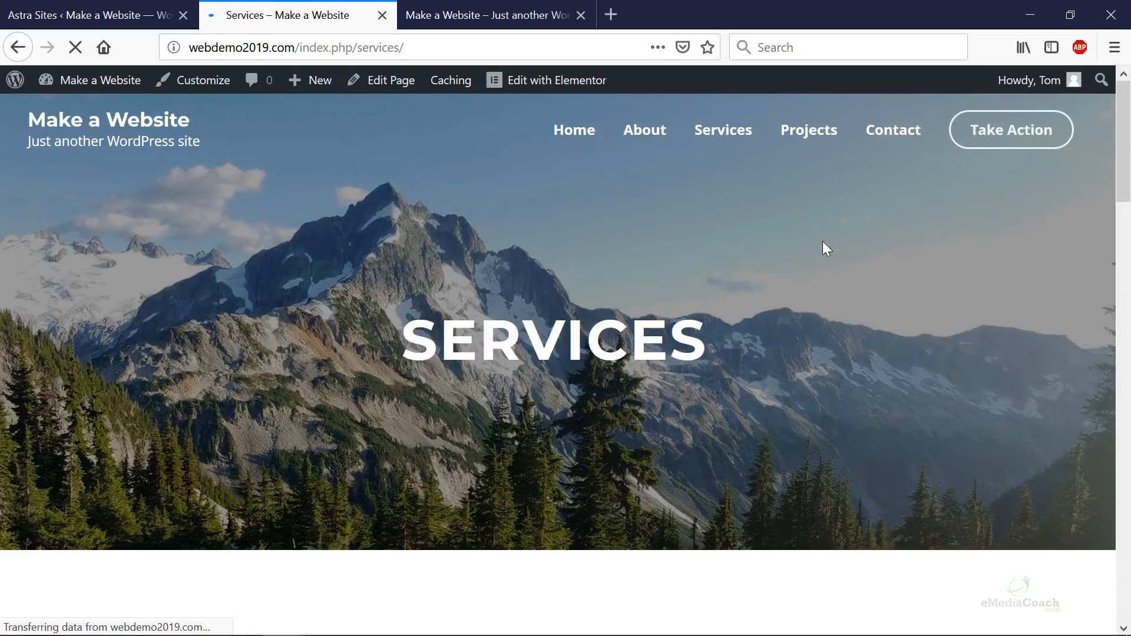
pyautogui.scroll(-12, 822, 241)
pyautogui.scroll(-10, 822, 248)
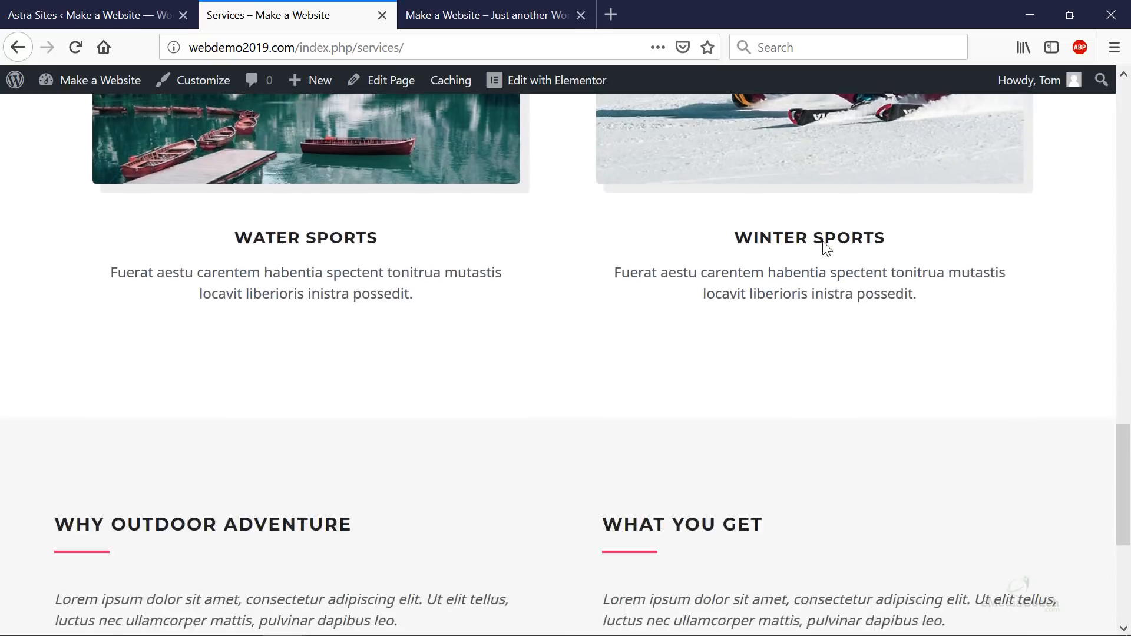
pyautogui.scroll(20, 825, 241)
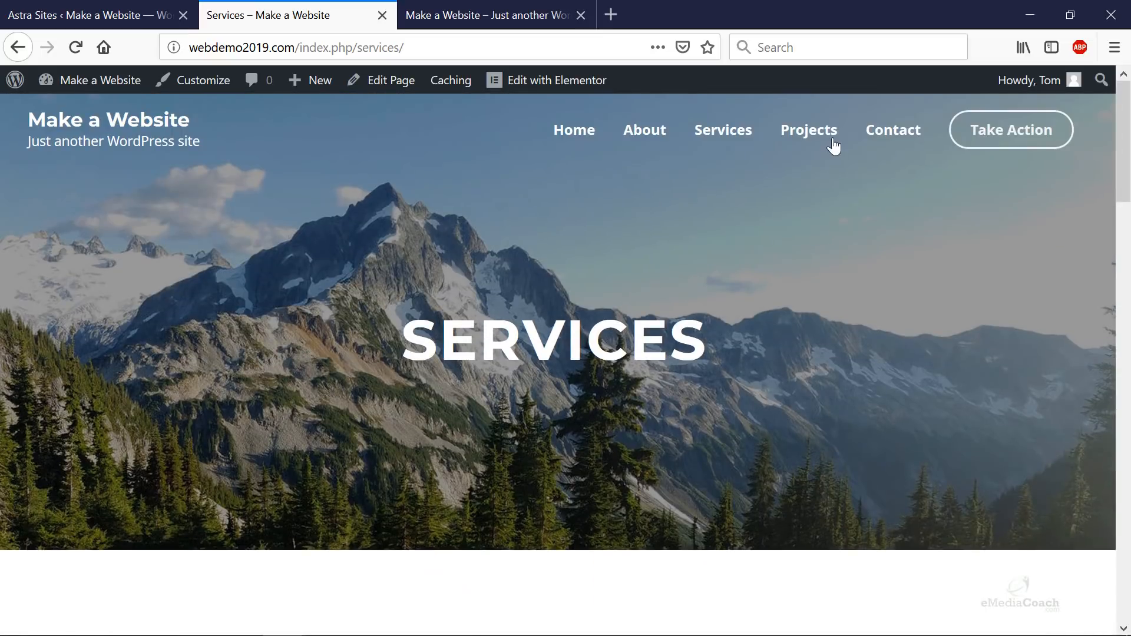
# - View the Contact page and try its email and message fields
pyautogui.click(887, 141)
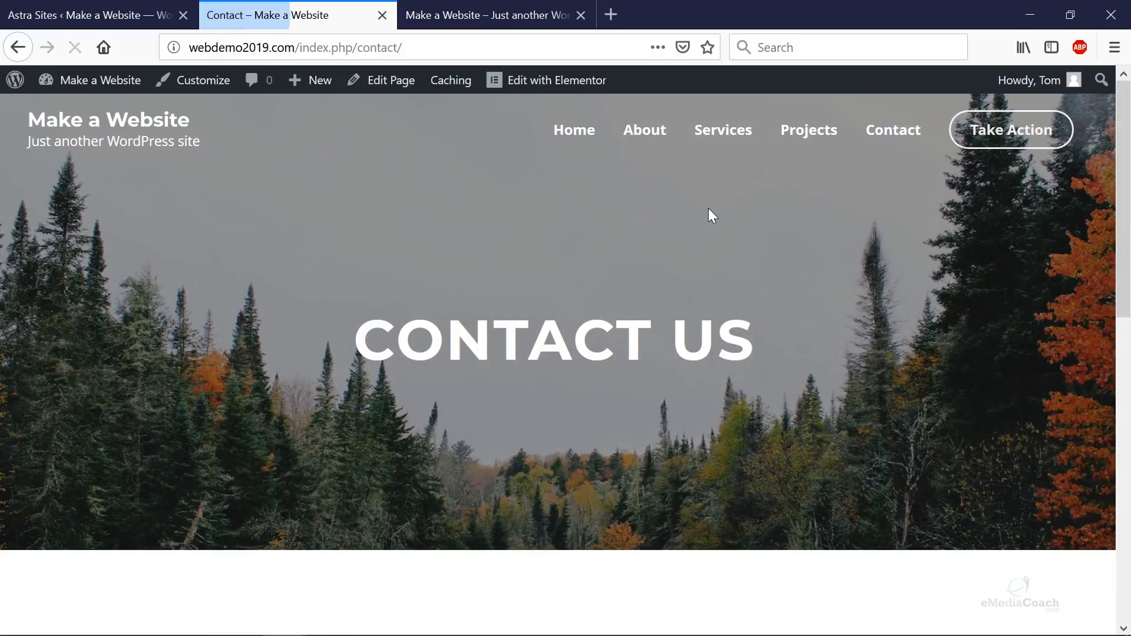
pyautogui.scroll(-8, 708, 210)
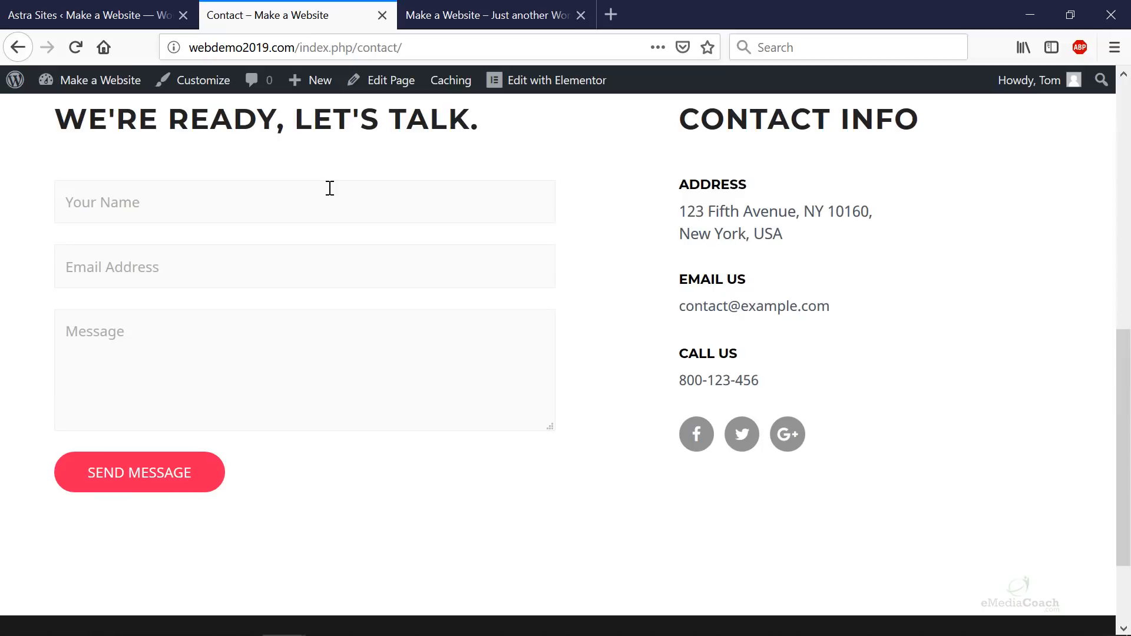
pyautogui.click(266, 263)
pyautogui.click(214, 329)
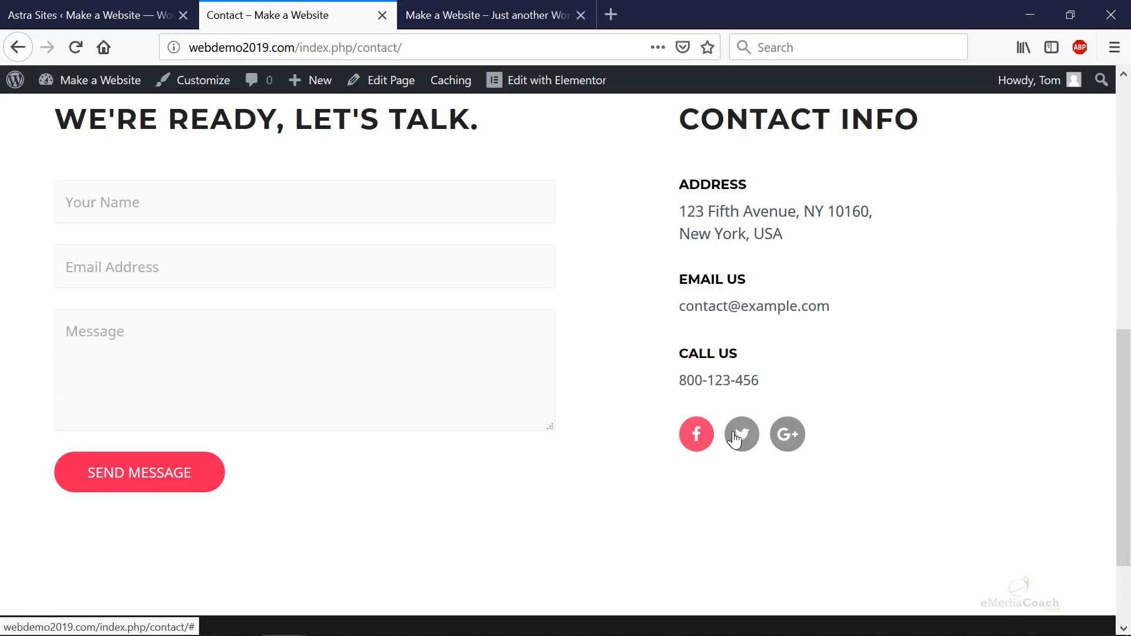
pyautogui.scroll(10, 829, 438)
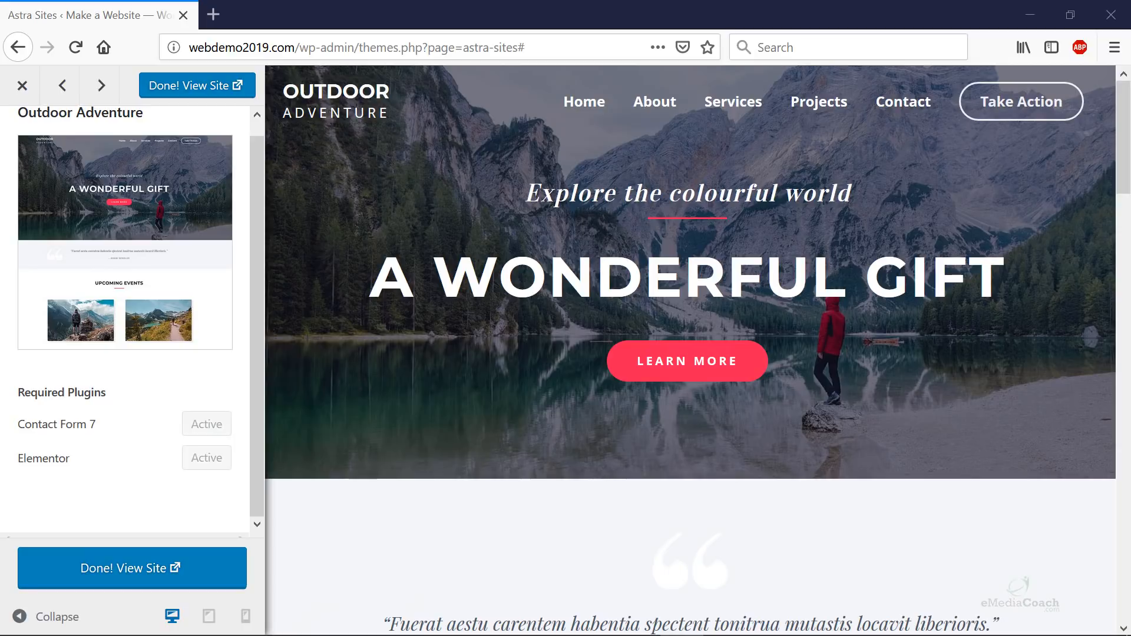
# - Leave the template preview and go to Settings > General
pyautogui.click(23, 86)
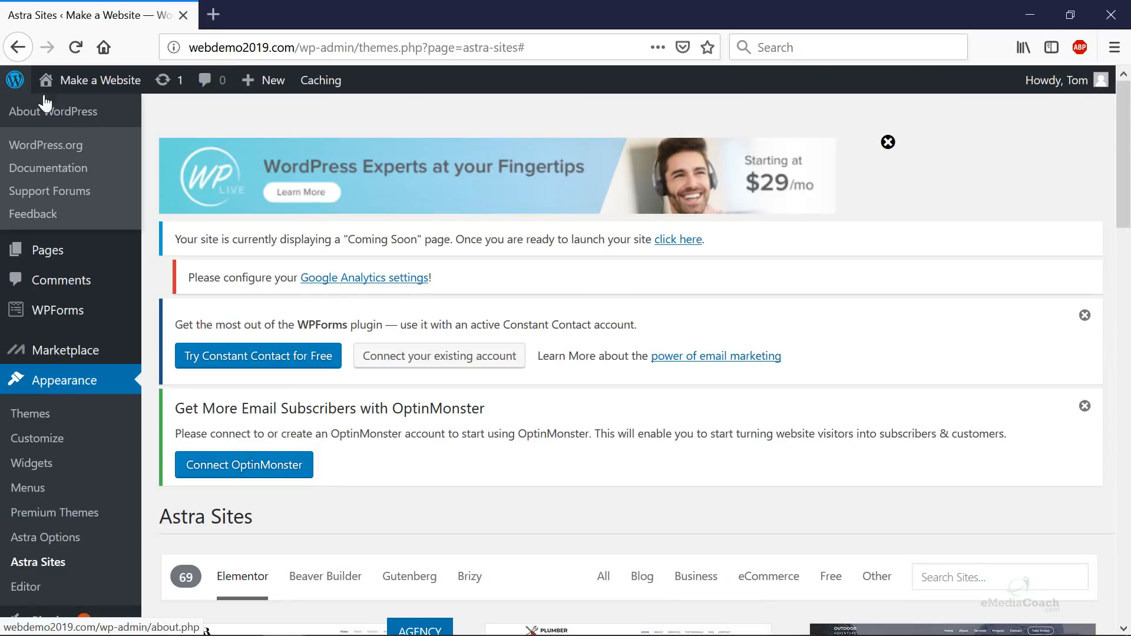
pyautogui.scroll(-3, 545, 285)
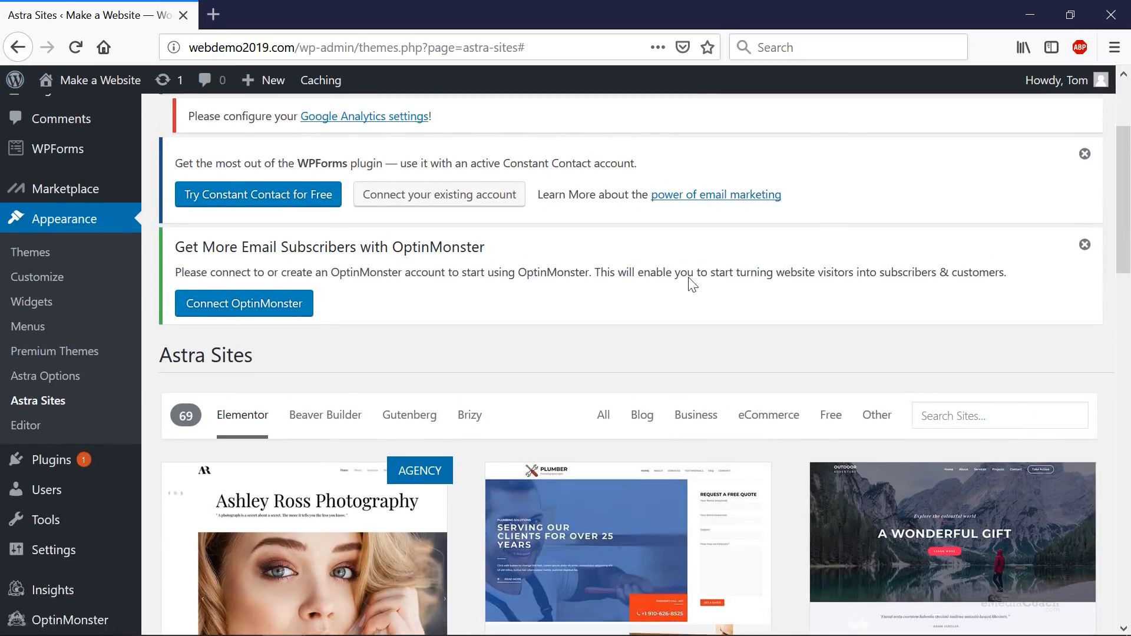
pyautogui.scroll(3, 565, 321)
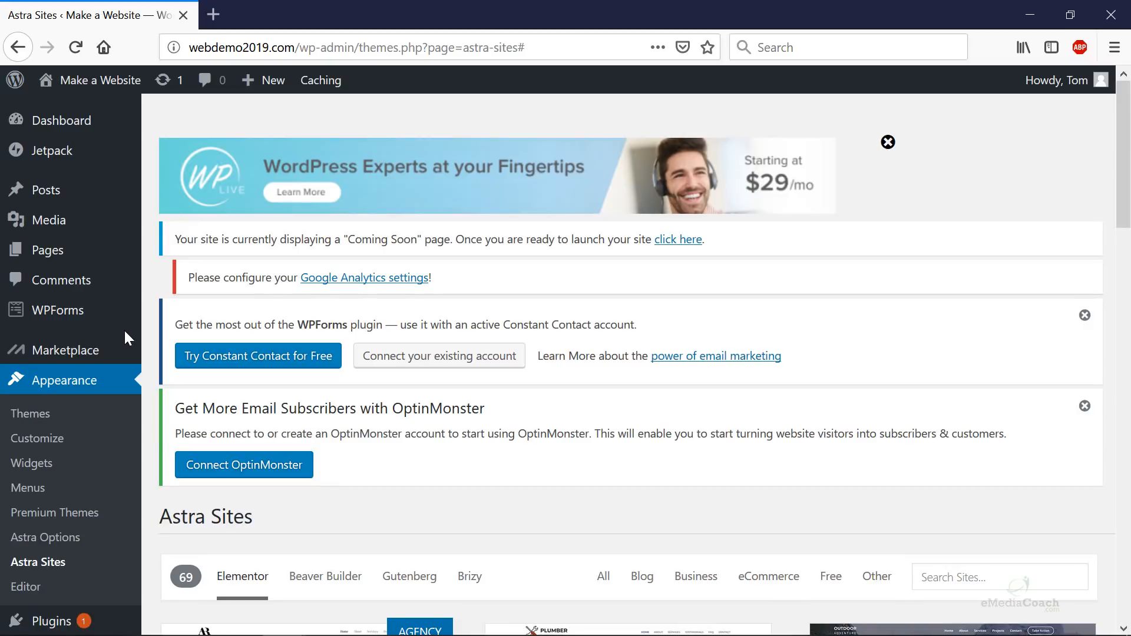
pyautogui.scroll(-3, 117, 348)
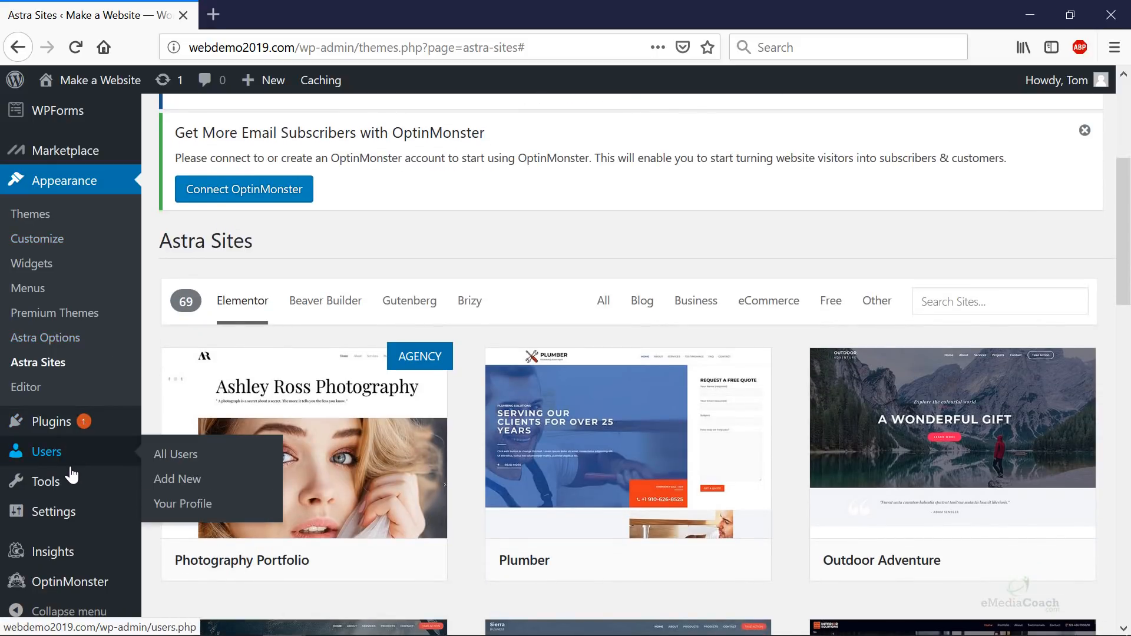
pyautogui.moveTo(62, 519)
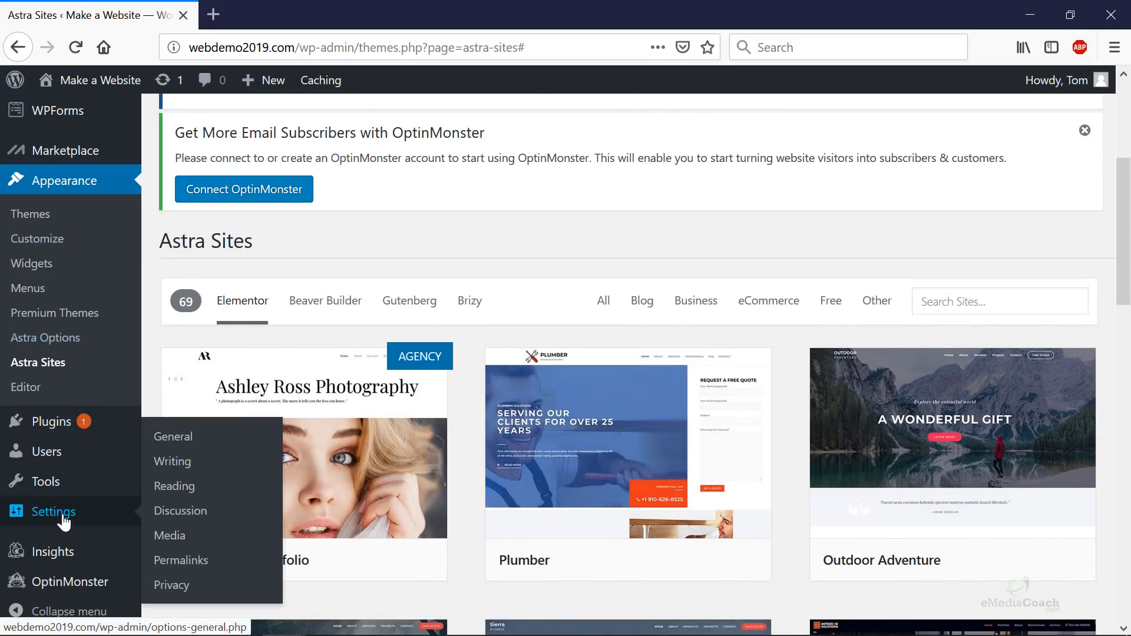
pyautogui.click(219, 442)
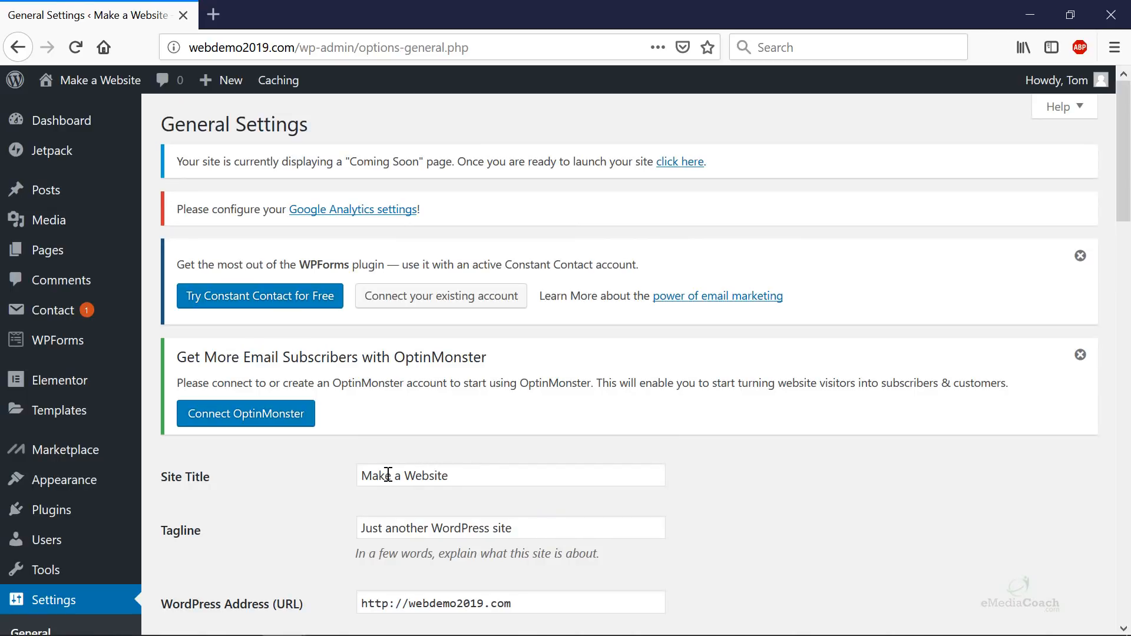
pyautogui.scroll(-3, 424, 492)
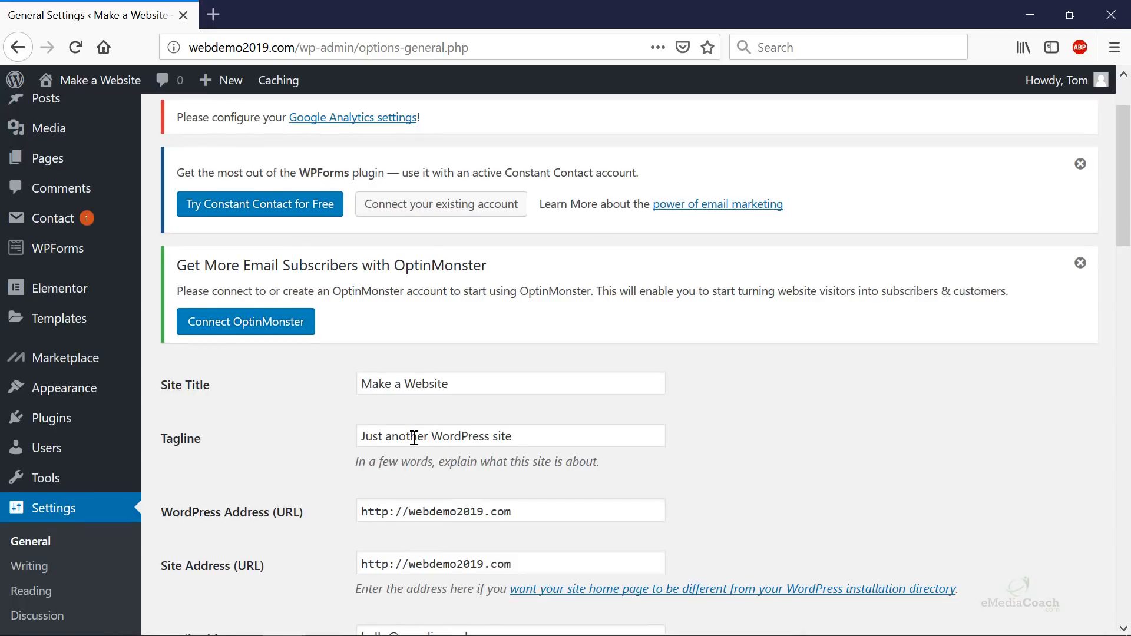
pyautogui.scroll(-6, 414, 437)
pyautogui.click(411, 328)
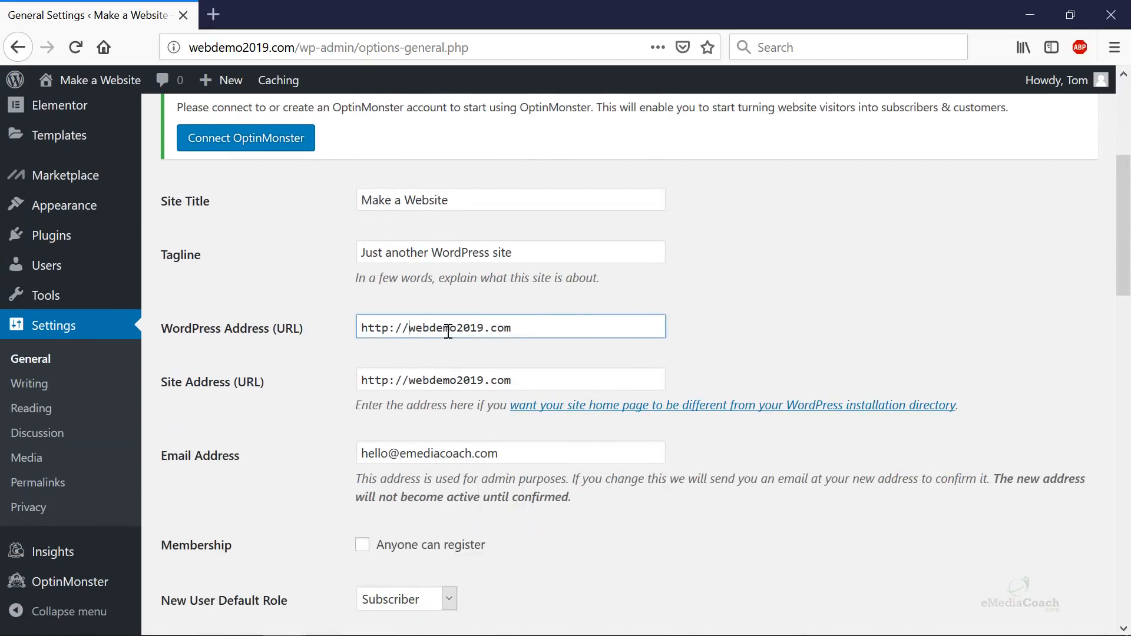
pyautogui.moveTo(533, 325); pyautogui.dragTo(411, 323)
pyautogui.hotkey('ctrl', 'c')
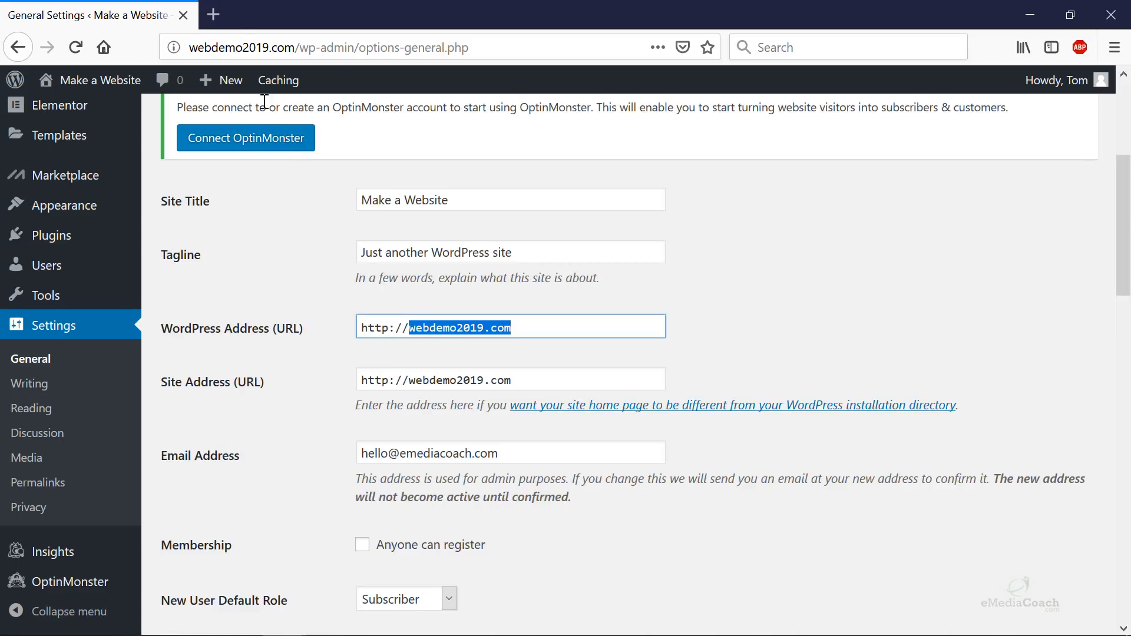
pyautogui.click(222, 7)
pyautogui.hotkey('ctrl', 'v')
pyautogui.press('Return')
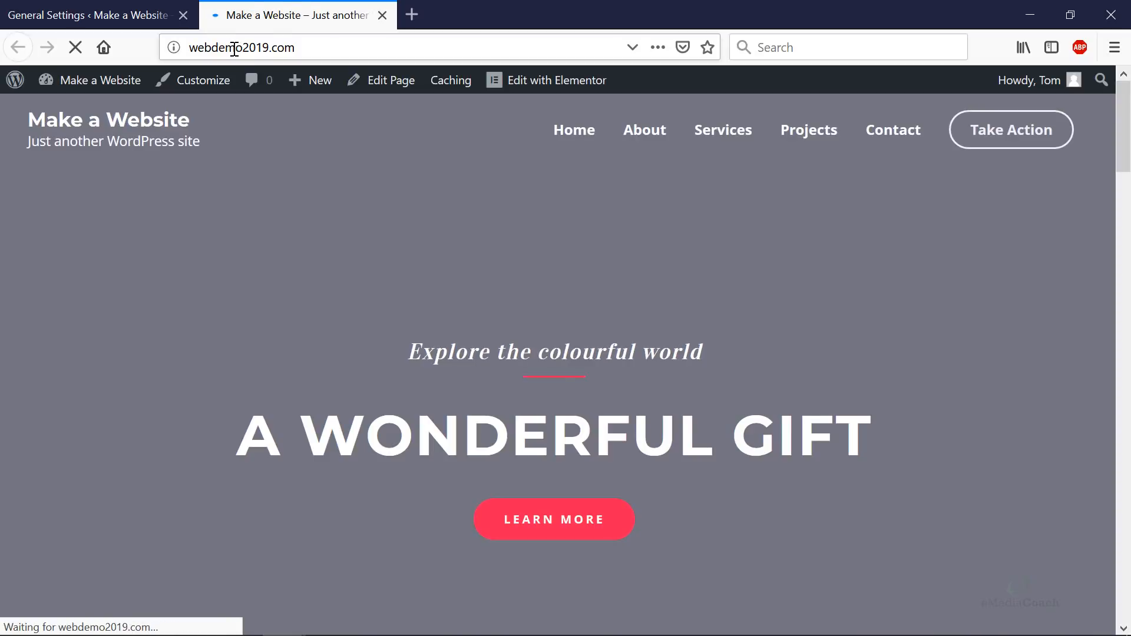
pyautogui.click(214, 48)
pyautogui.press('Home')
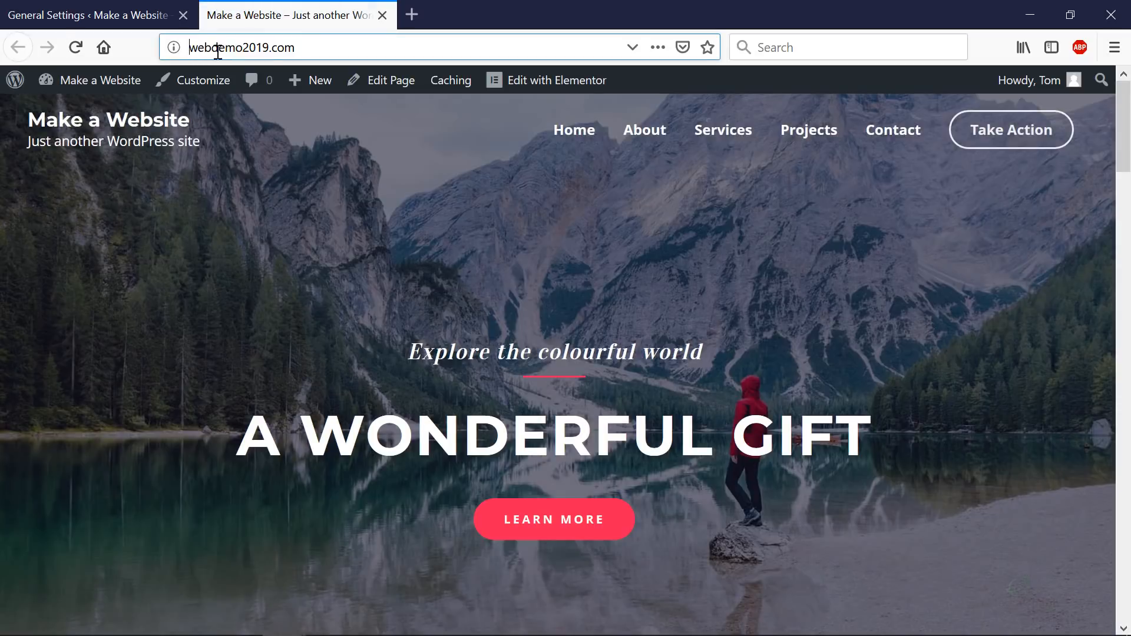
pyautogui.write('www.')
pyautogui.press('Return')
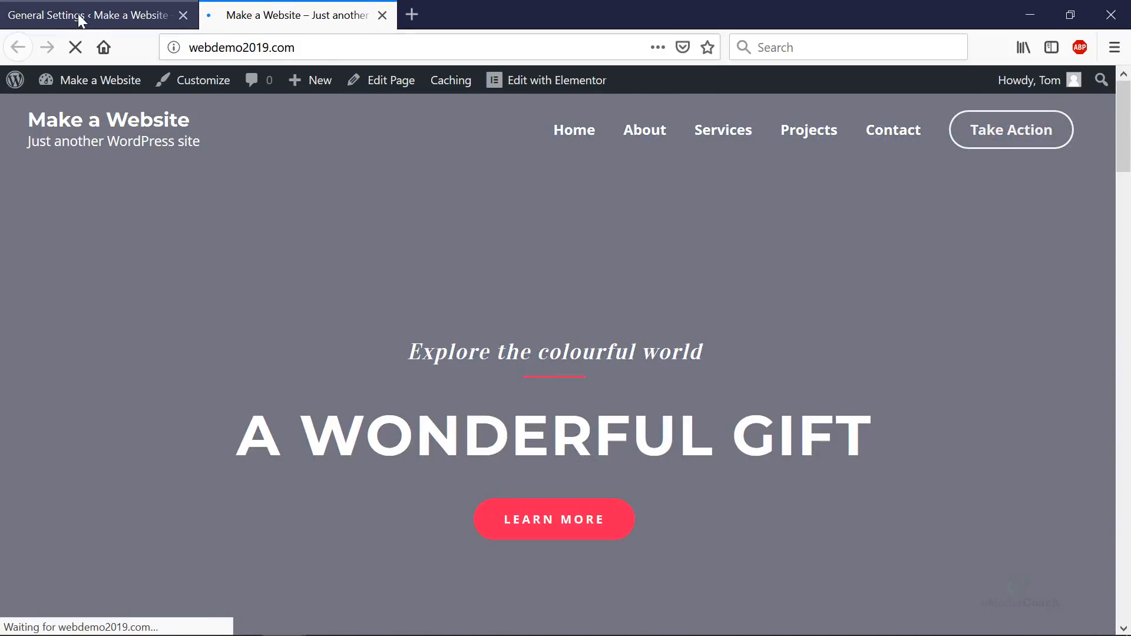
pyautogui.click(11, 13)
pyautogui.click(414, 329)
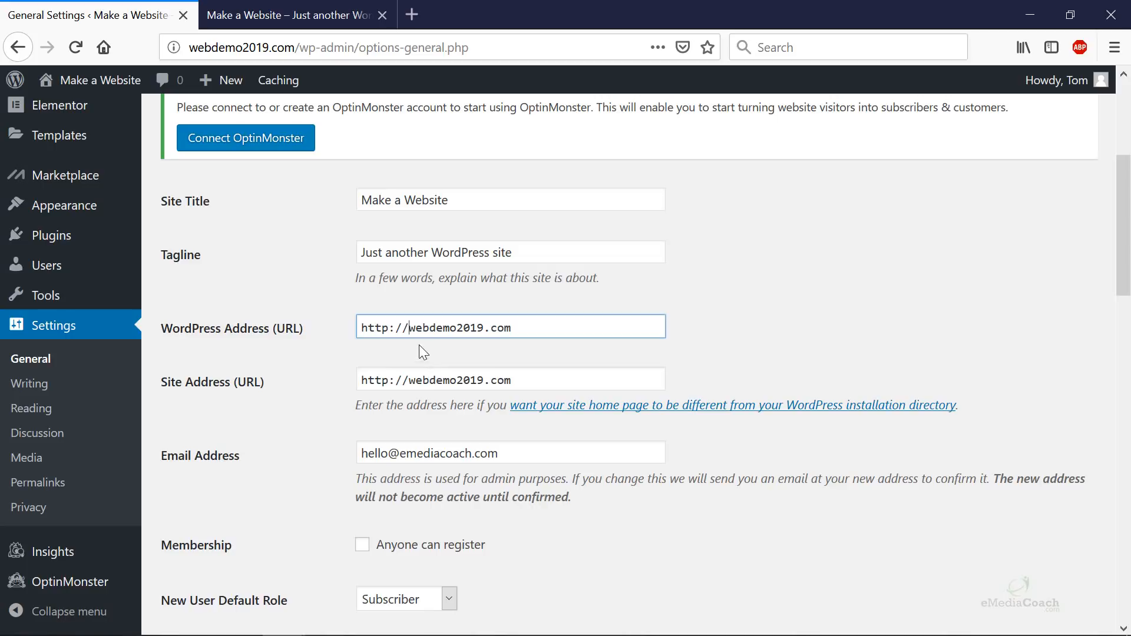
pyautogui.write('www.')
pyautogui.click(412, 380)
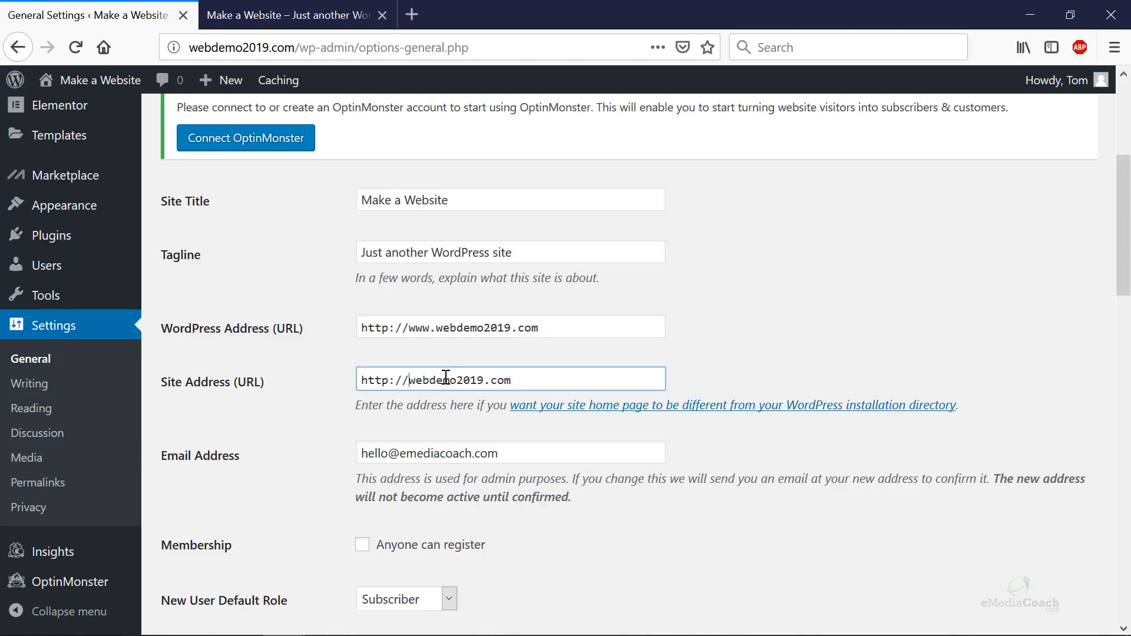
pyautogui.write('www.')
pyautogui.scroll(-15, 555, 380)
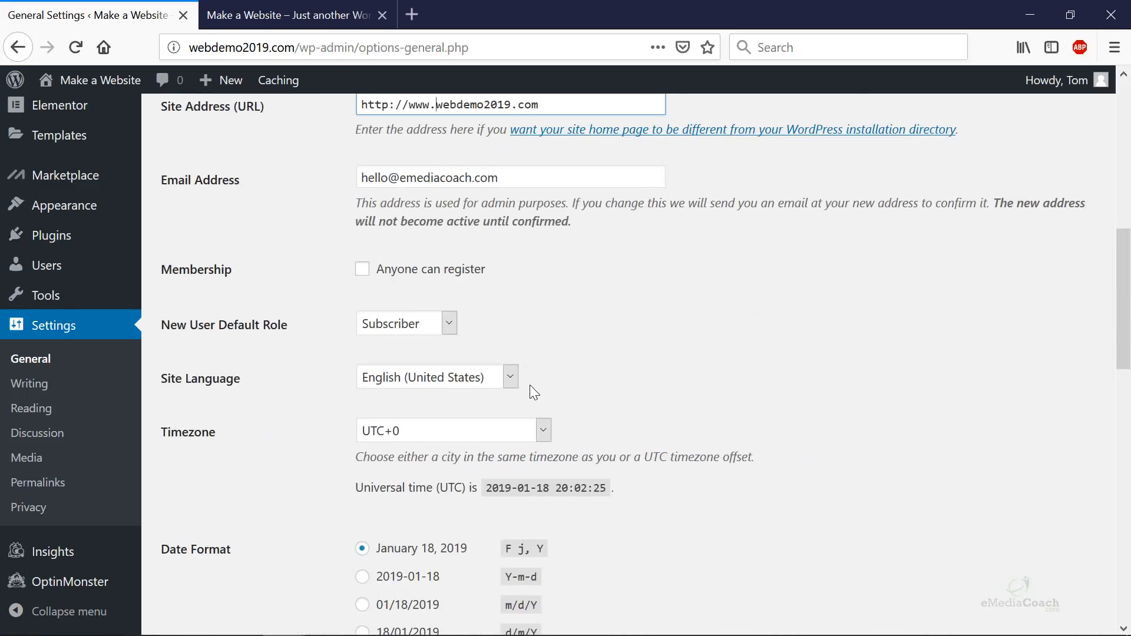
pyautogui.click(217, 556)
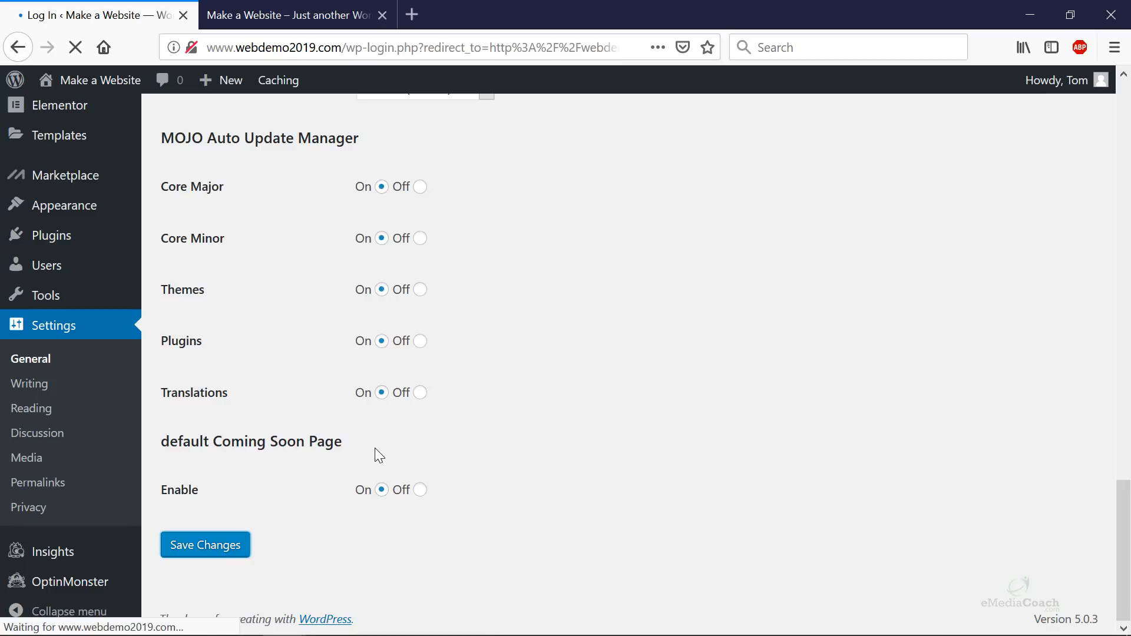
# - Log in with the admin username and password, letting Firefox remember the login
pyautogui.write('Tom')
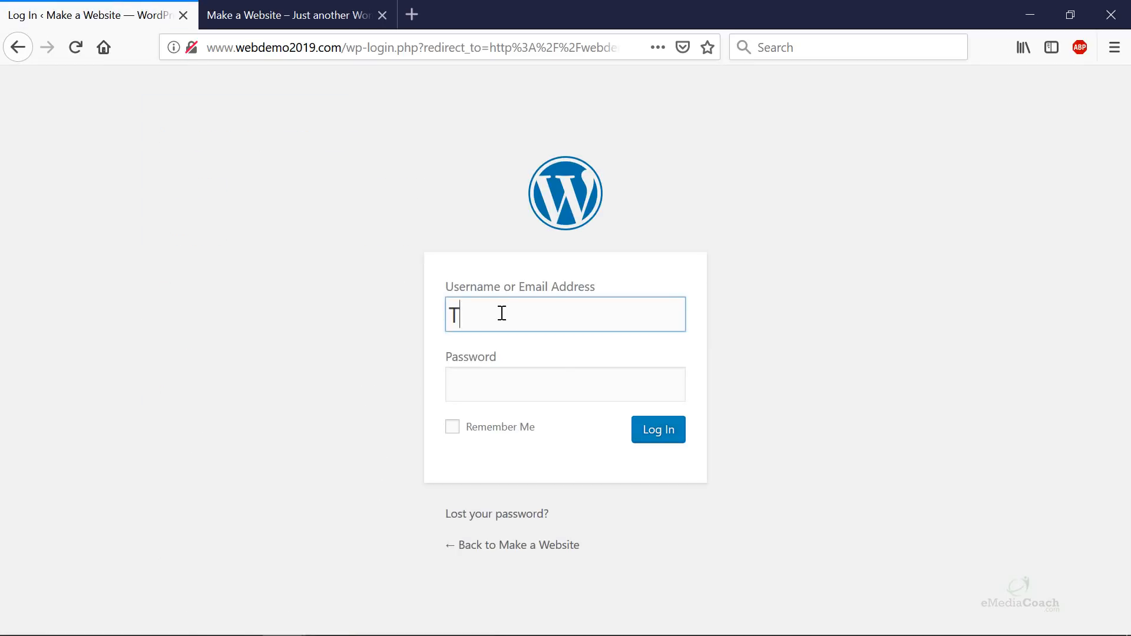
pyautogui.press('Tab')
pyautogui.write('••••••••••')
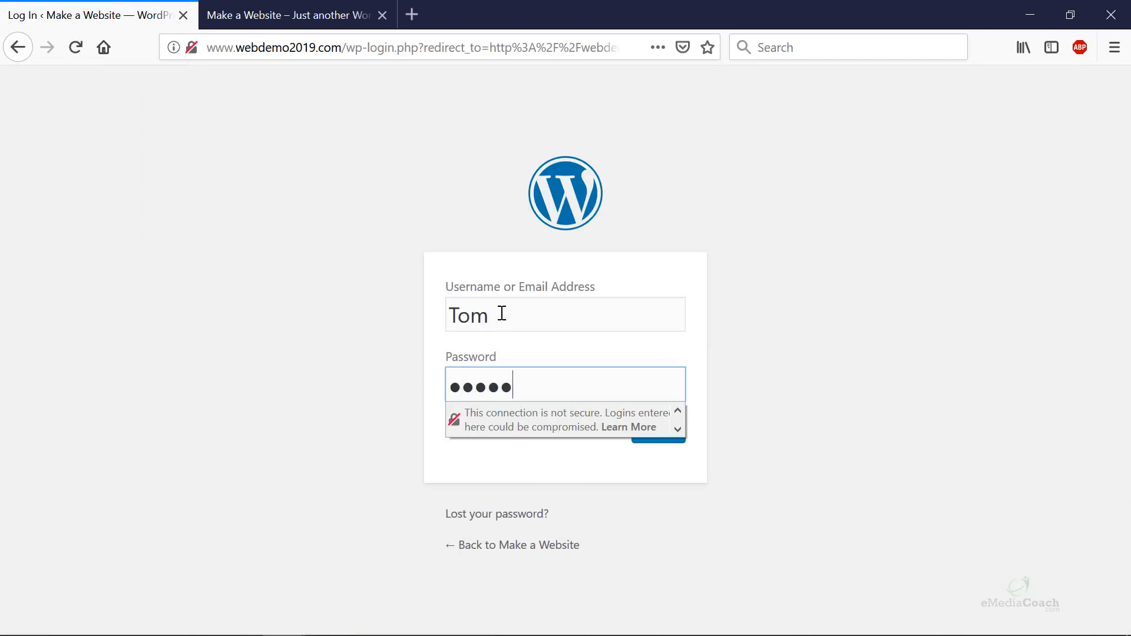
pyautogui.press('Return')
pyautogui.click(236, 198)
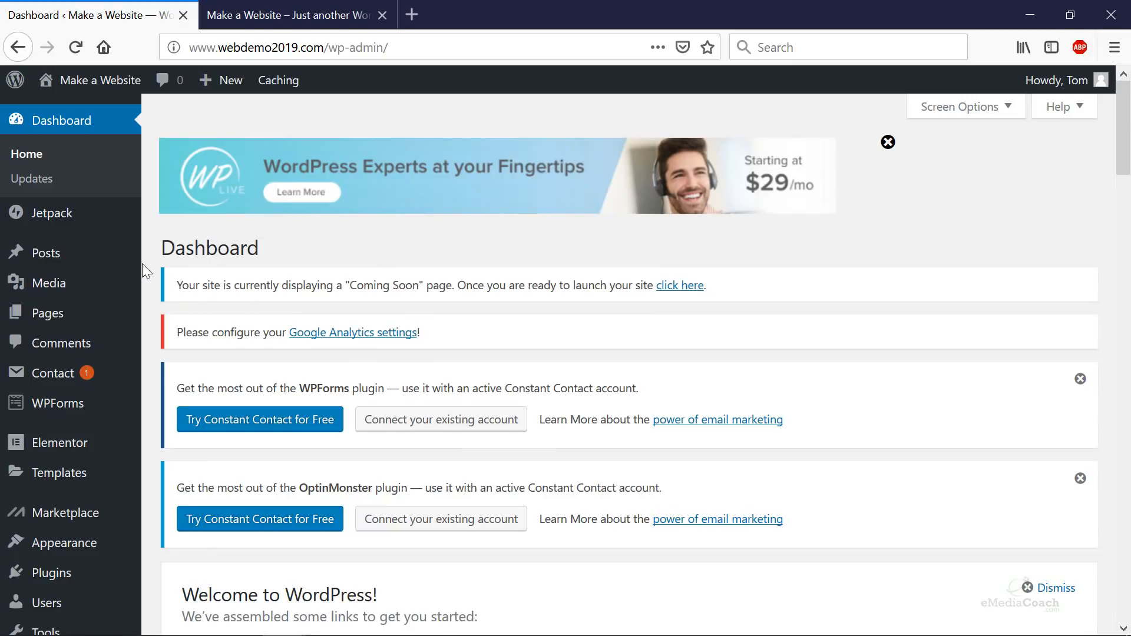
pyautogui.moveTo(45, 285)
pyautogui.scroll(-3, 163, 368)
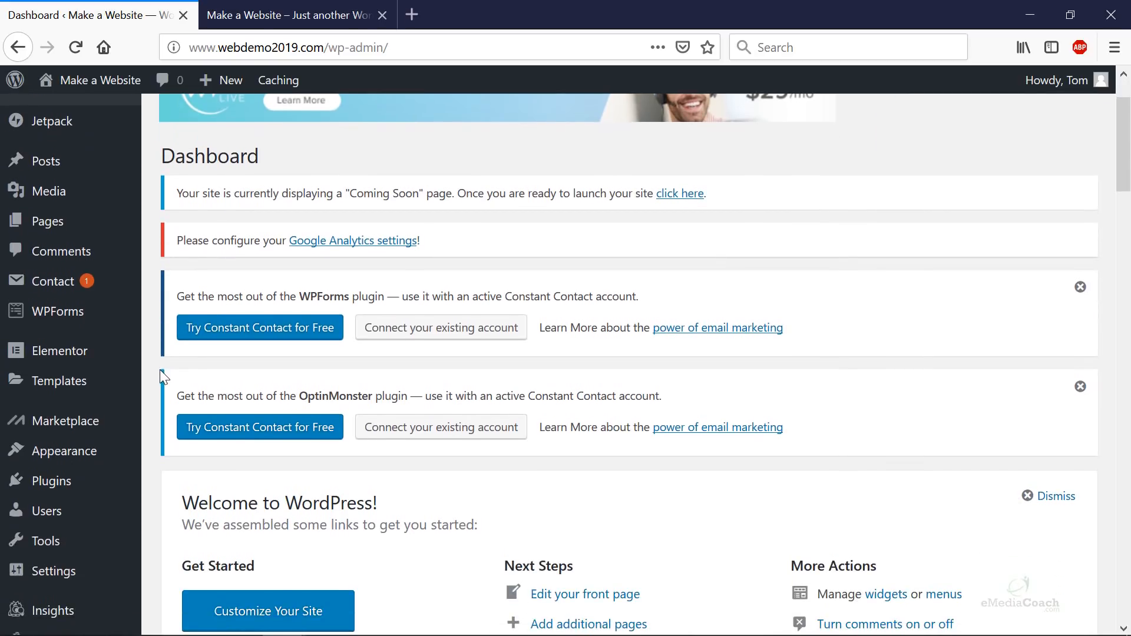
pyautogui.moveTo(76, 481)
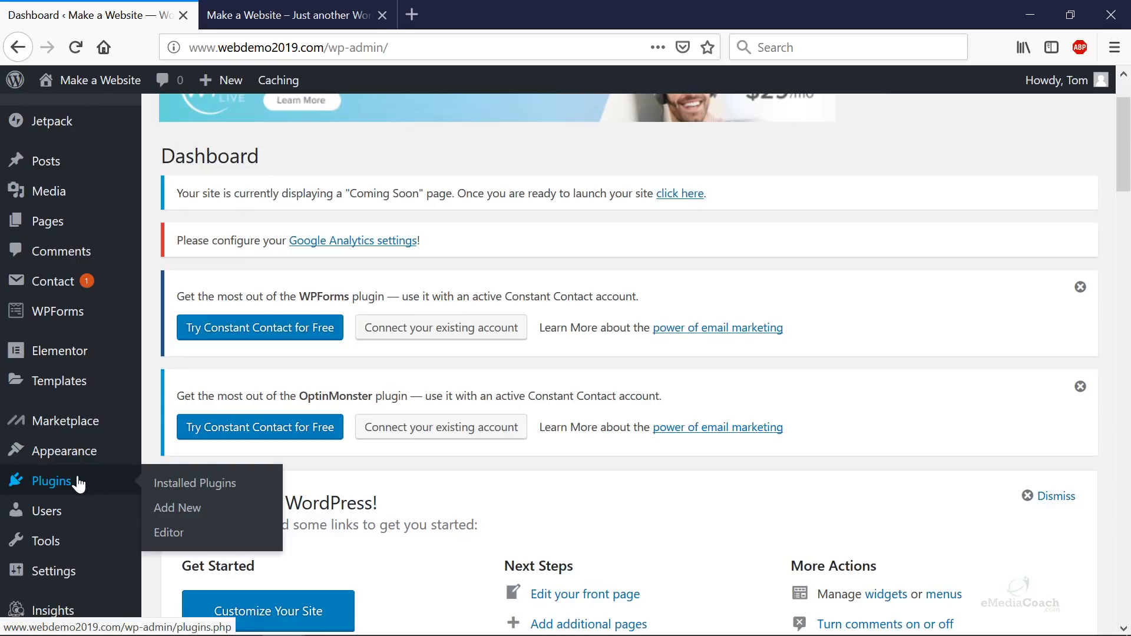
# - In Plugins > Installed Plugins, deactivate Akismet Anti-Spam
pyautogui.click(222, 492)
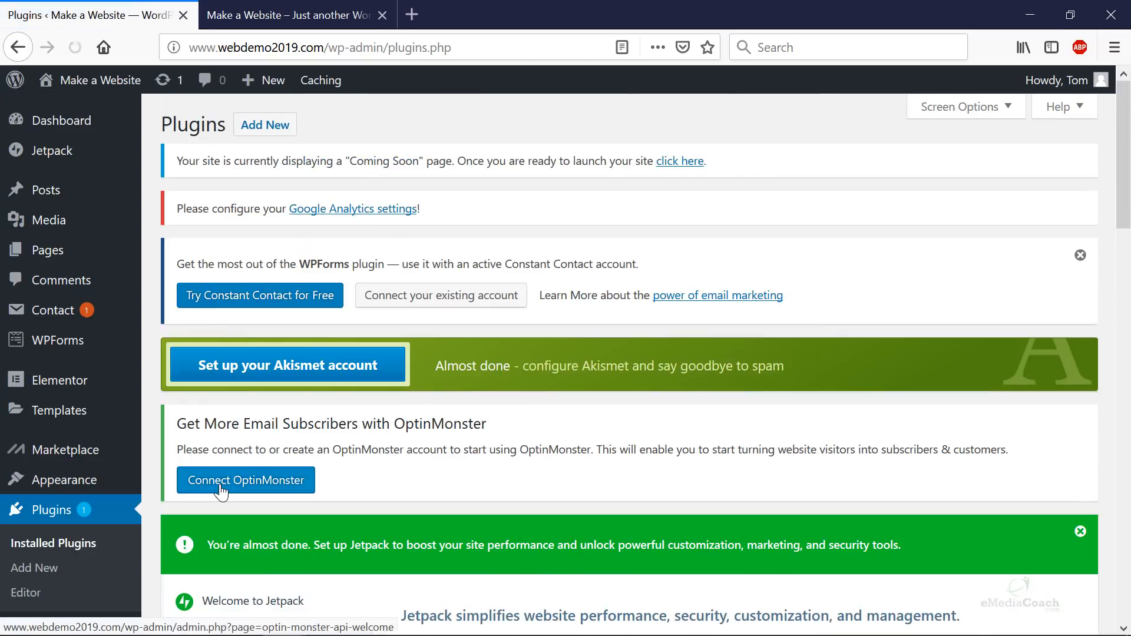
pyautogui.scroll(-10, 550, 356)
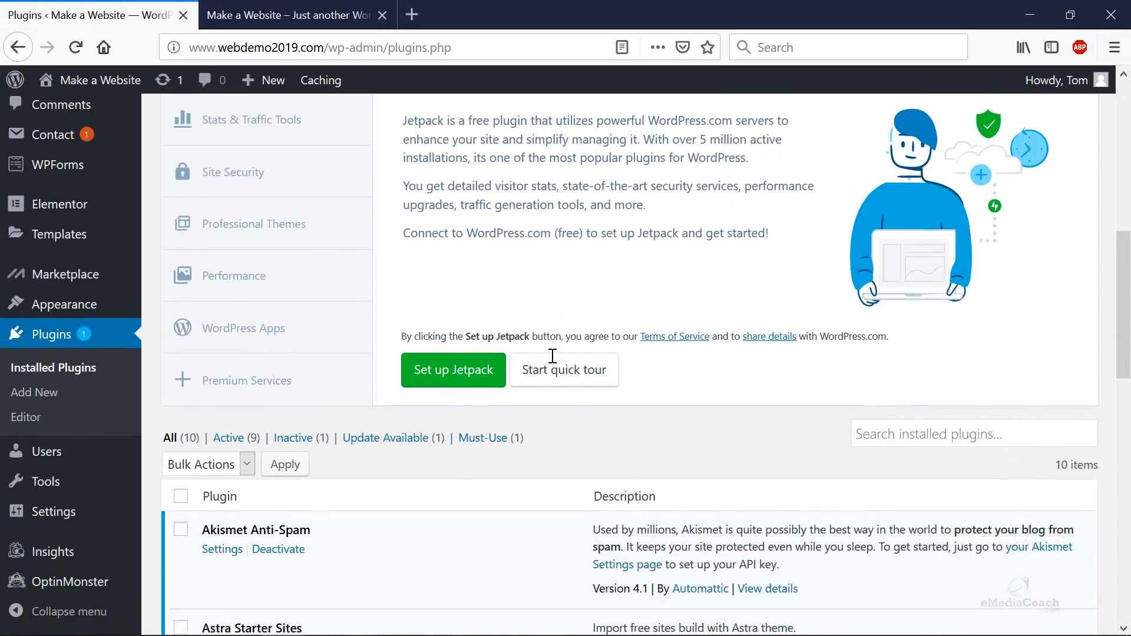
pyautogui.scroll(-5, 551, 357)
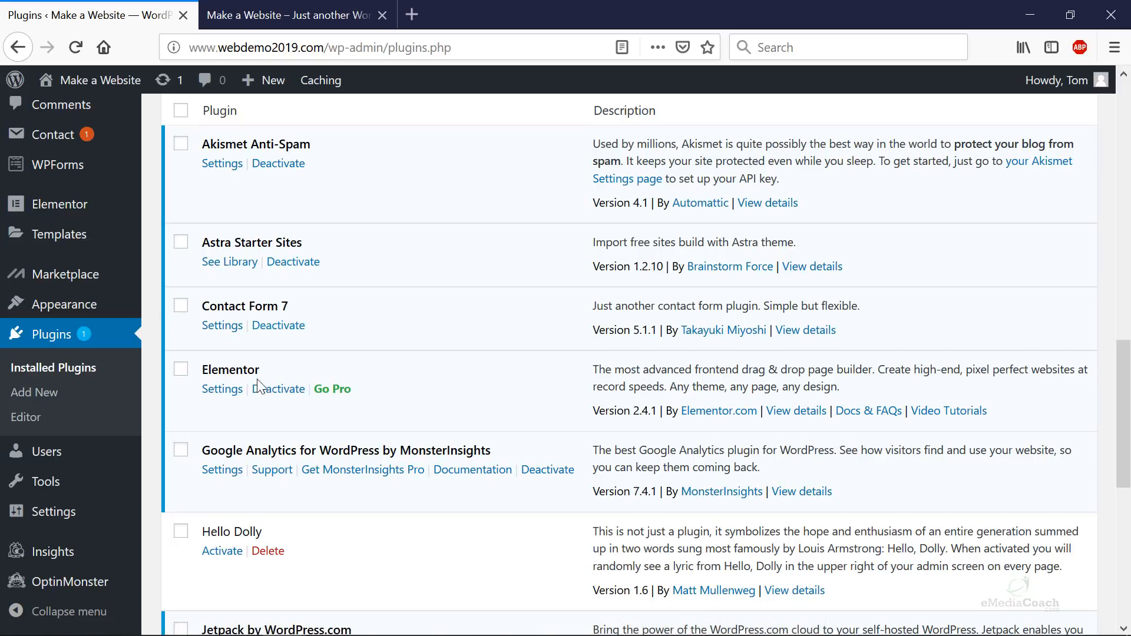
pyautogui.scroll(-6, 270, 386)
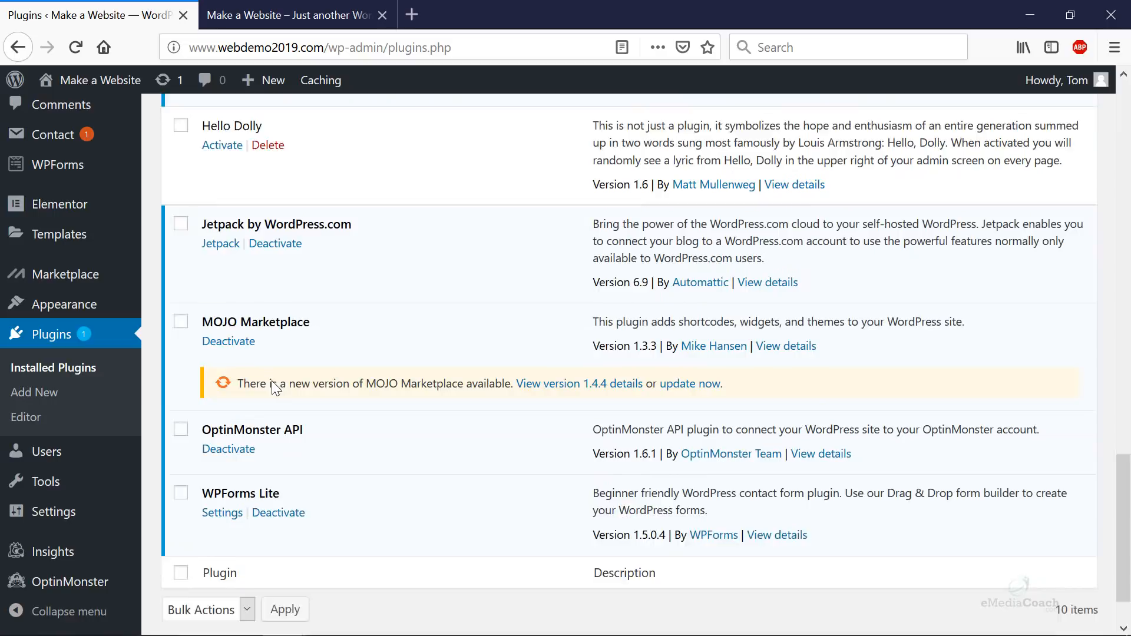
pyautogui.scroll(7, 253, 429)
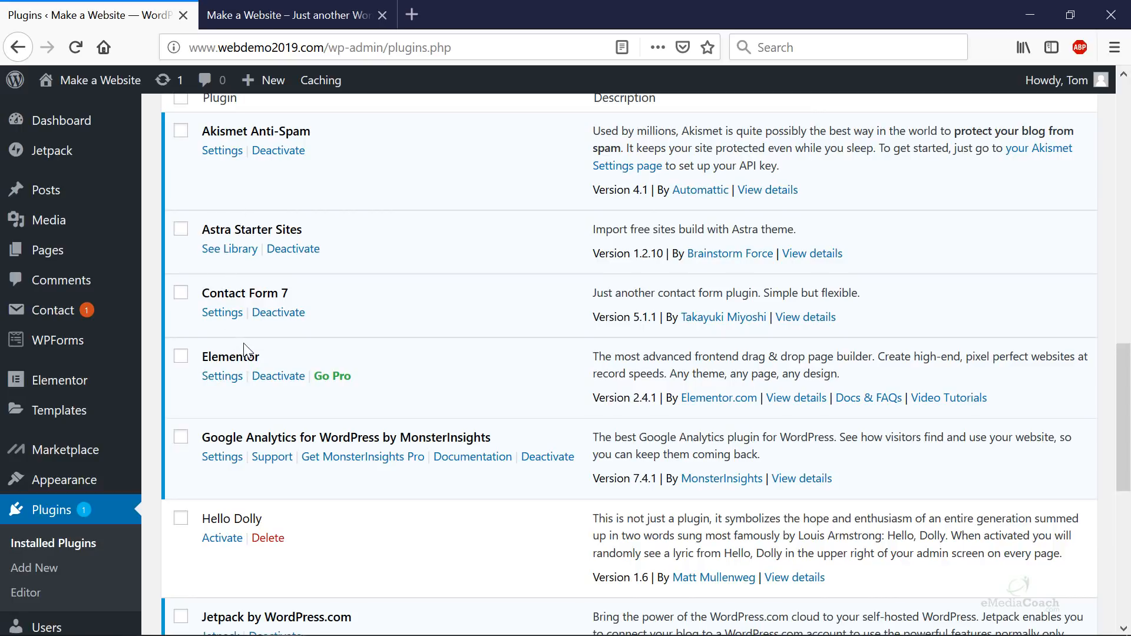
pyautogui.scroll(-7, 353, 379)
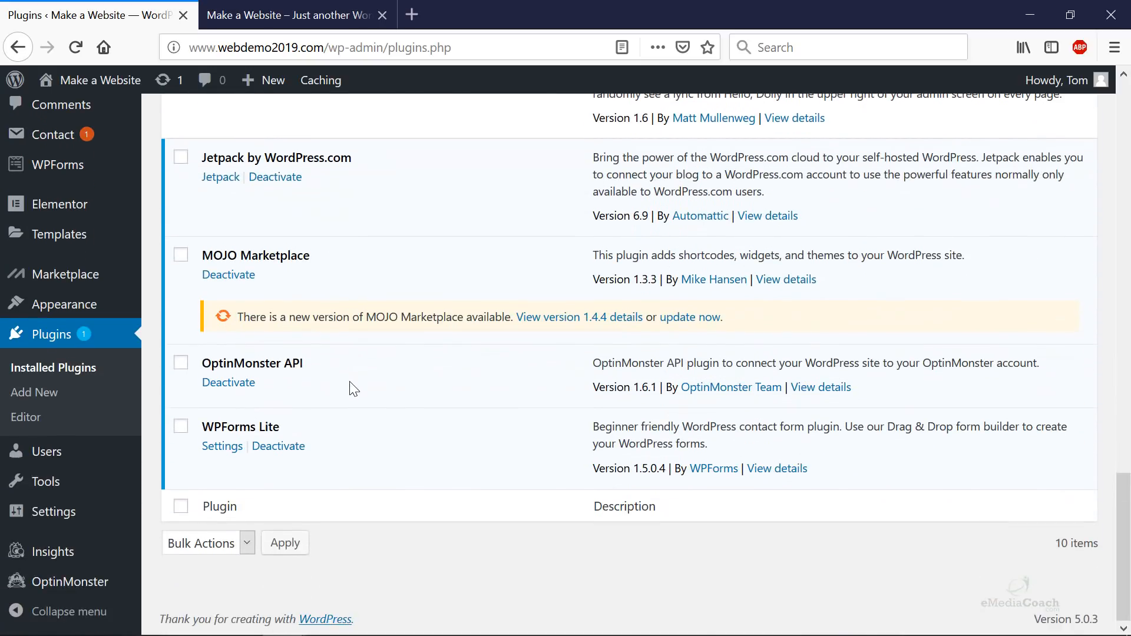
pyautogui.scroll(10, 350, 404)
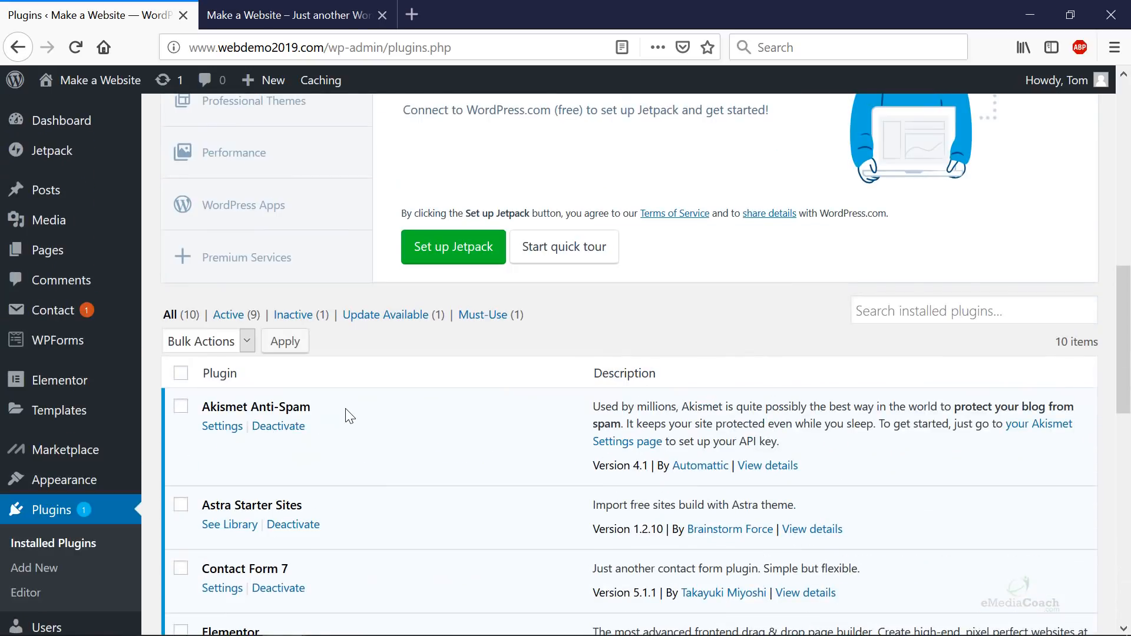
pyautogui.scroll(8, 346, 412)
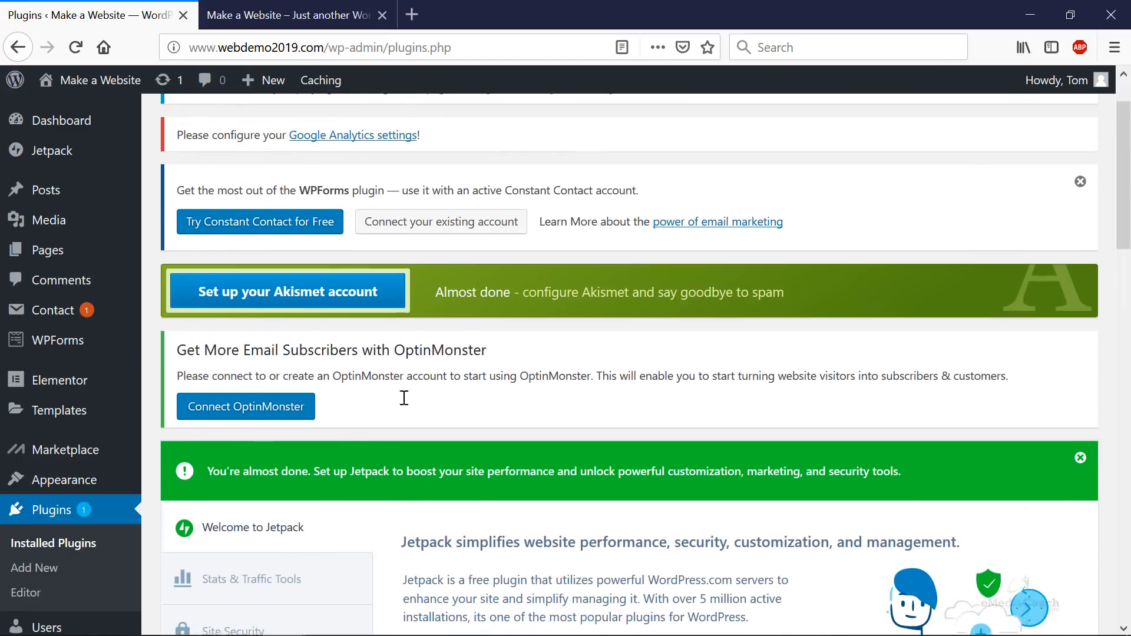
pyautogui.scroll(-6, 406, 291)
pyautogui.scroll(-5, 406, 291)
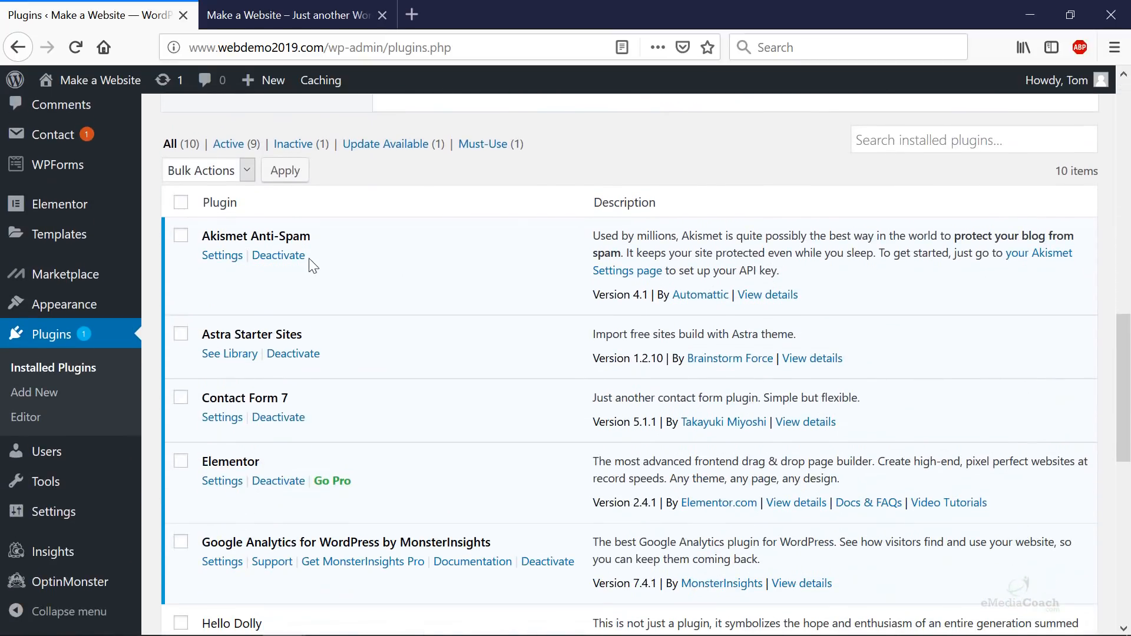
pyautogui.click(280, 257)
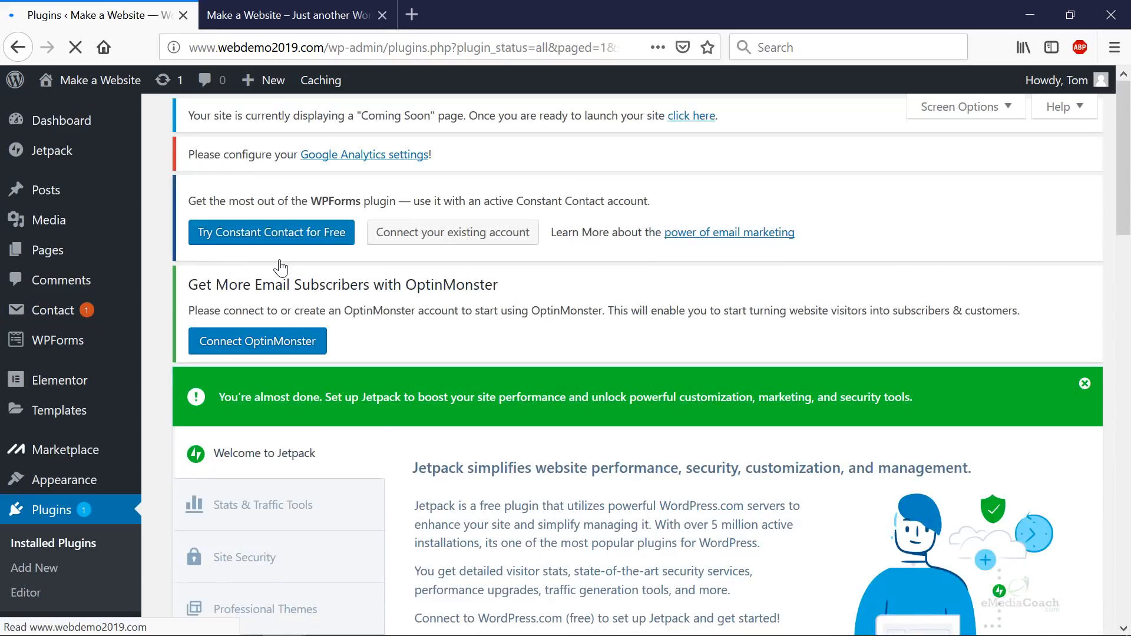
# - Tick Google Analytics, Hello Dolly, Jetpack, MOJO Marketplace, OptinMonster API and WPForms Lite
pyautogui.scroll(-15, 283, 277)
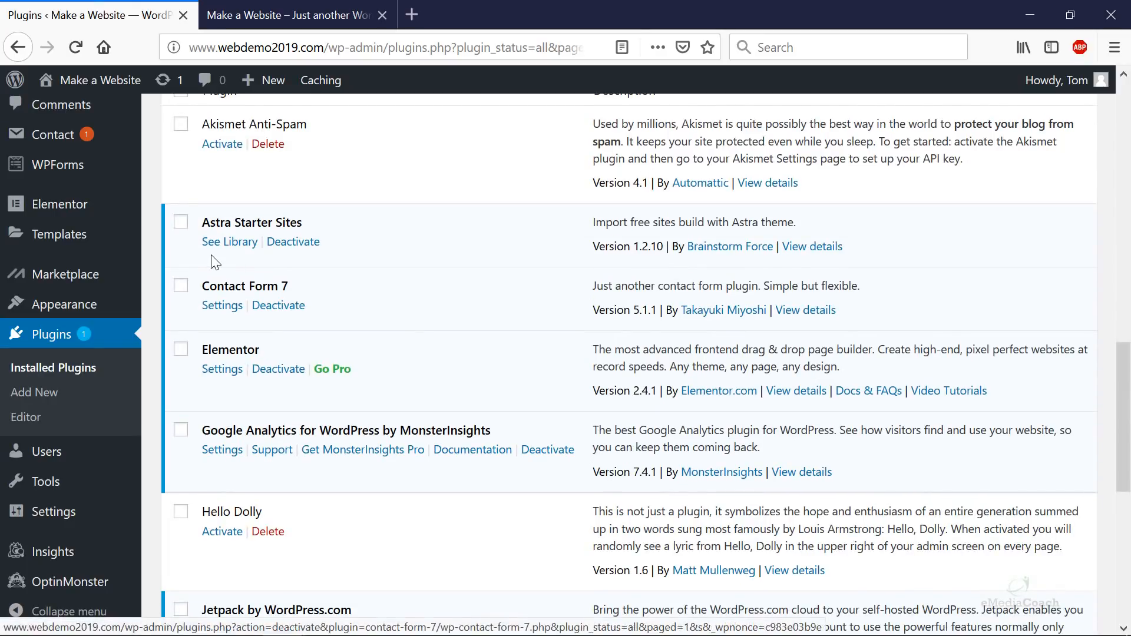
pyautogui.click(181, 429)
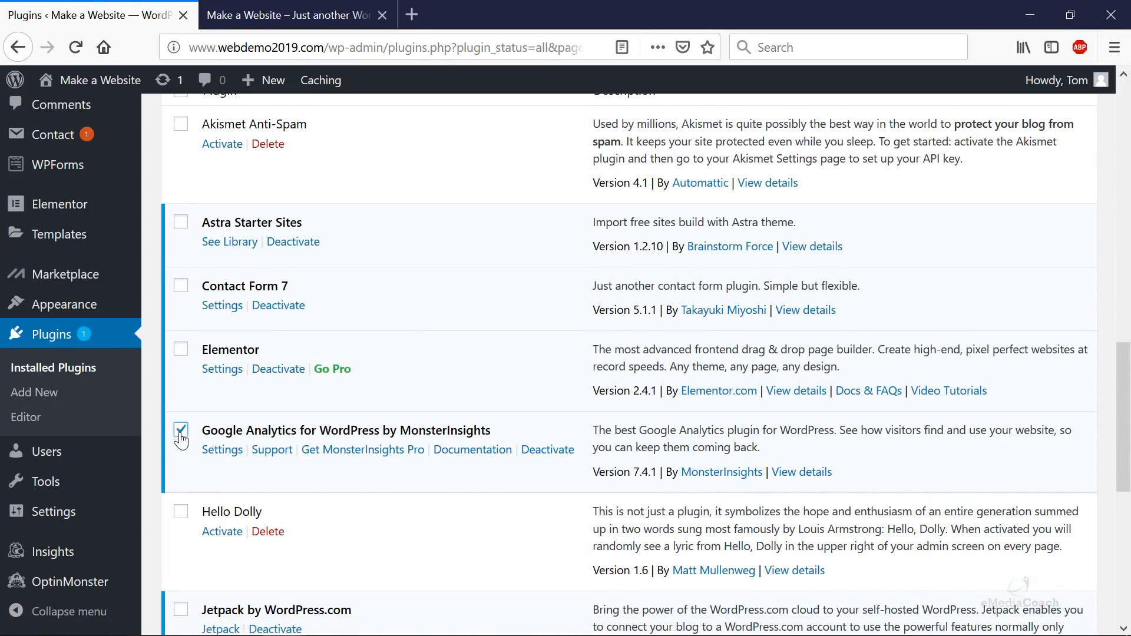
pyautogui.click(180, 514)
pyautogui.scroll(-5, 181, 506)
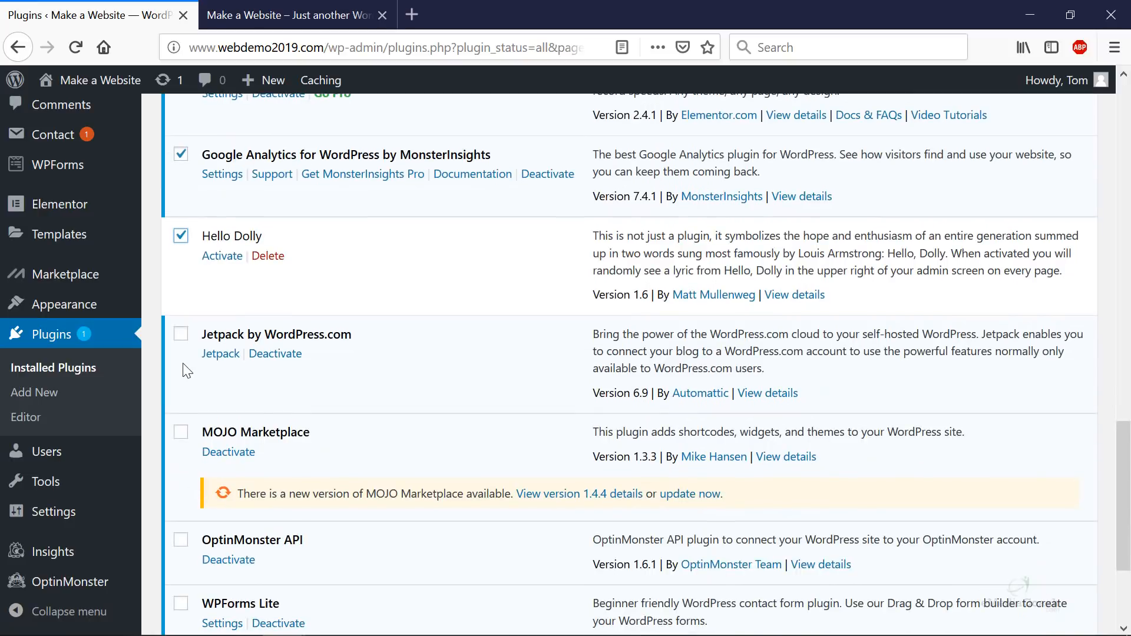
pyautogui.click(181, 334)
pyautogui.click(181, 434)
pyautogui.click(181, 540)
pyautogui.scroll(-3, 181, 540)
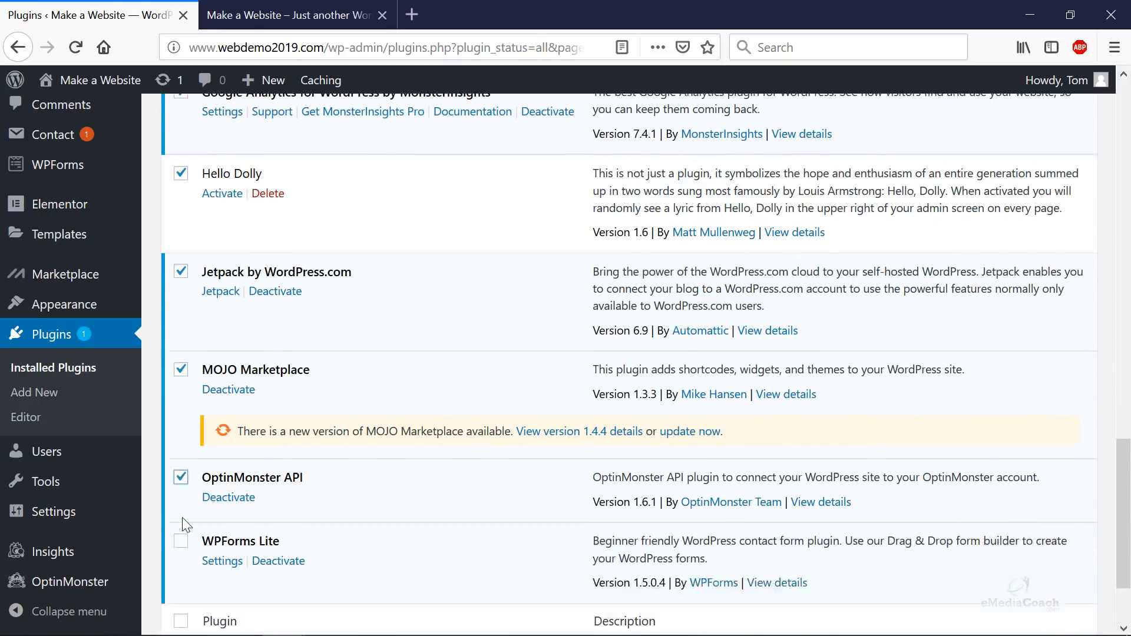
pyautogui.click(180, 432)
# - Apply the Deactivate bulk action to the ticked plugins
pyautogui.click(206, 543)
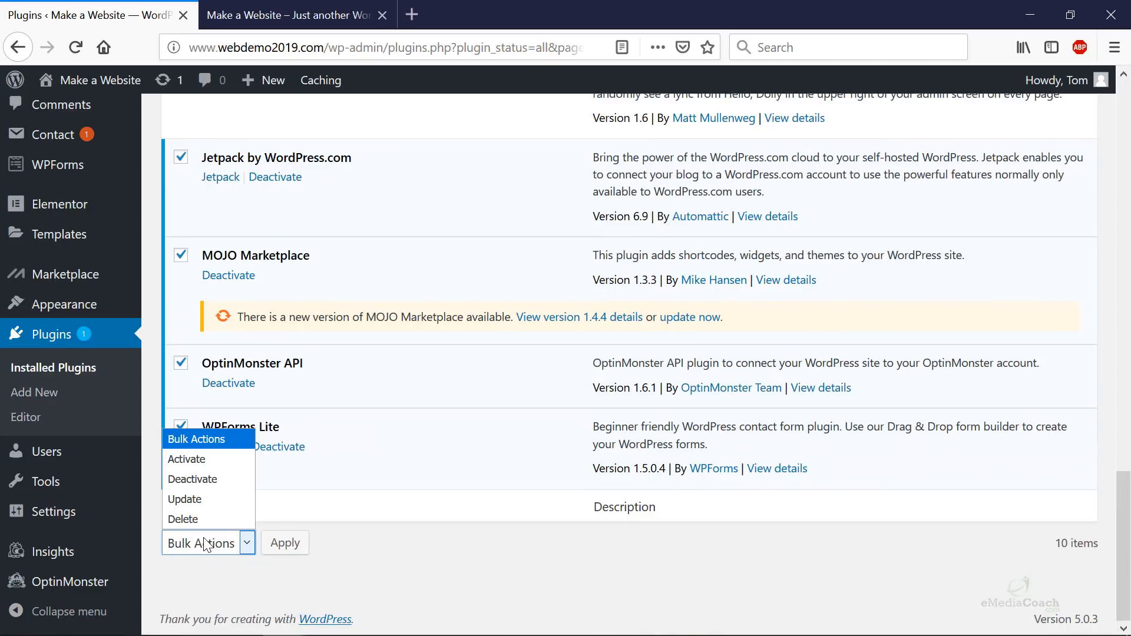
pyautogui.click(206, 477)
pyautogui.click(285, 543)
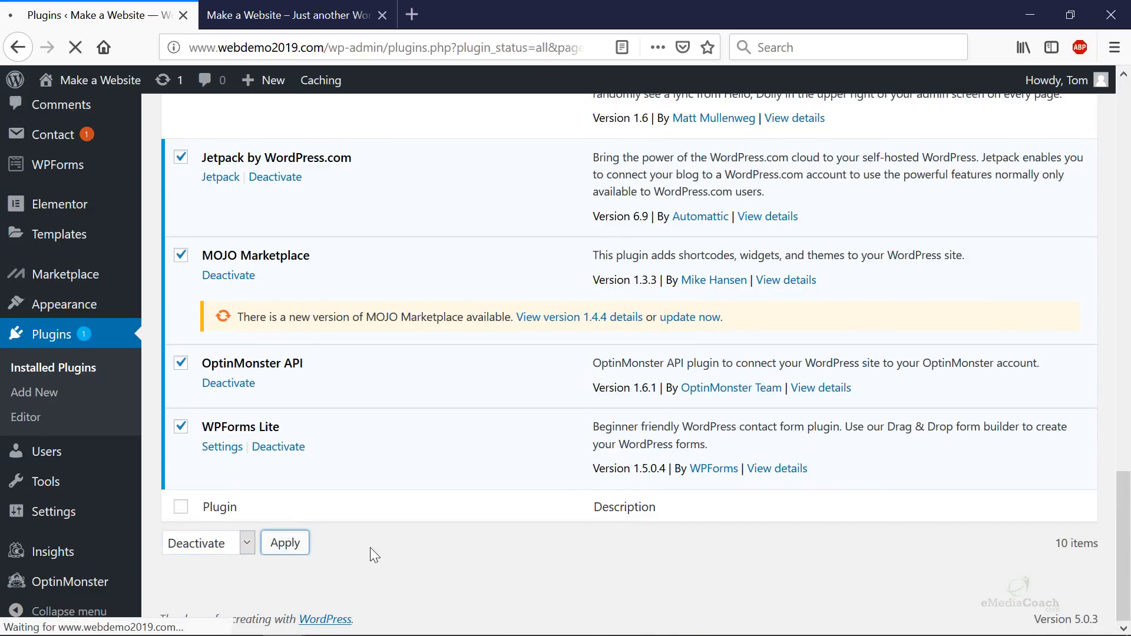
pyautogui.scroll(-3, 335, 491)
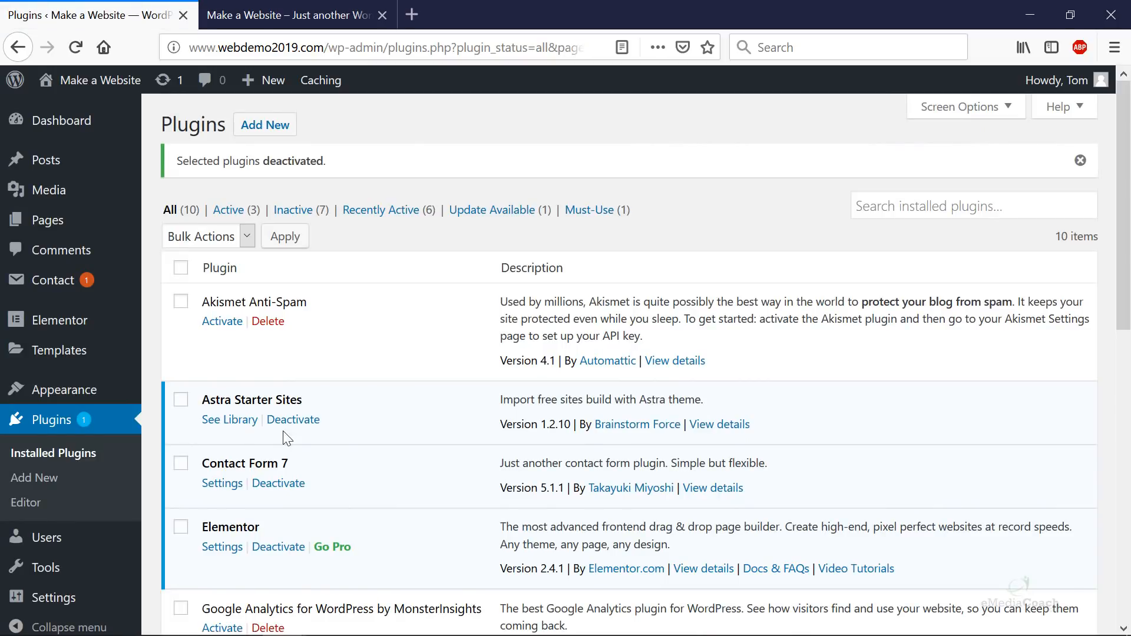
# - Tick the seven inactive plugins, from Akismet Anti-Spam through WPForms Lite
pyautogui.click(180, 302)
pyautogui.scroll(-6, 190, 318)
pyautogui.click(181, 241)
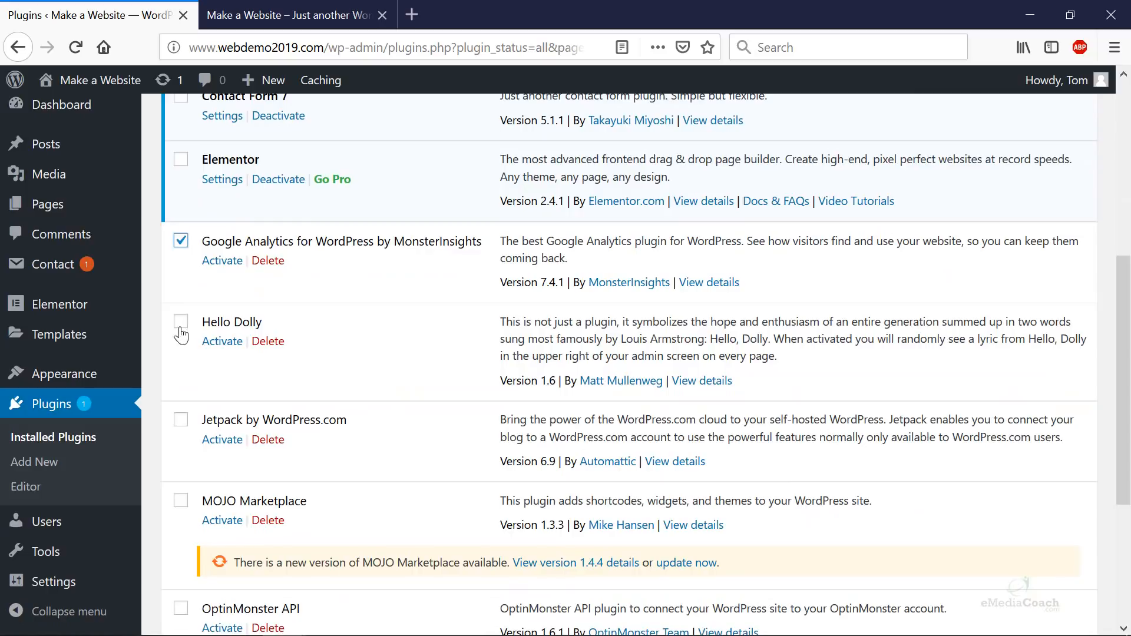
pyautogui.click(181, 321)
pyautogui.click(180, 420)
pyautogui.click(180, 500)
pyautogui.scroll(-3, 183, 495)
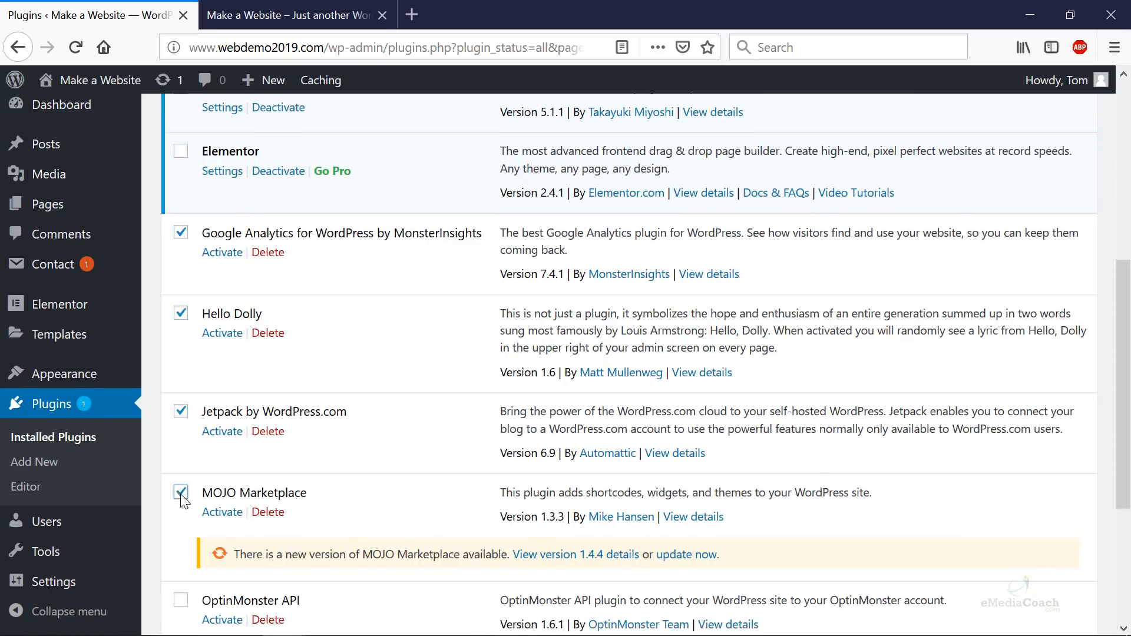
pyautogui.click(181, 424)
pyautogui.click(181, 488)
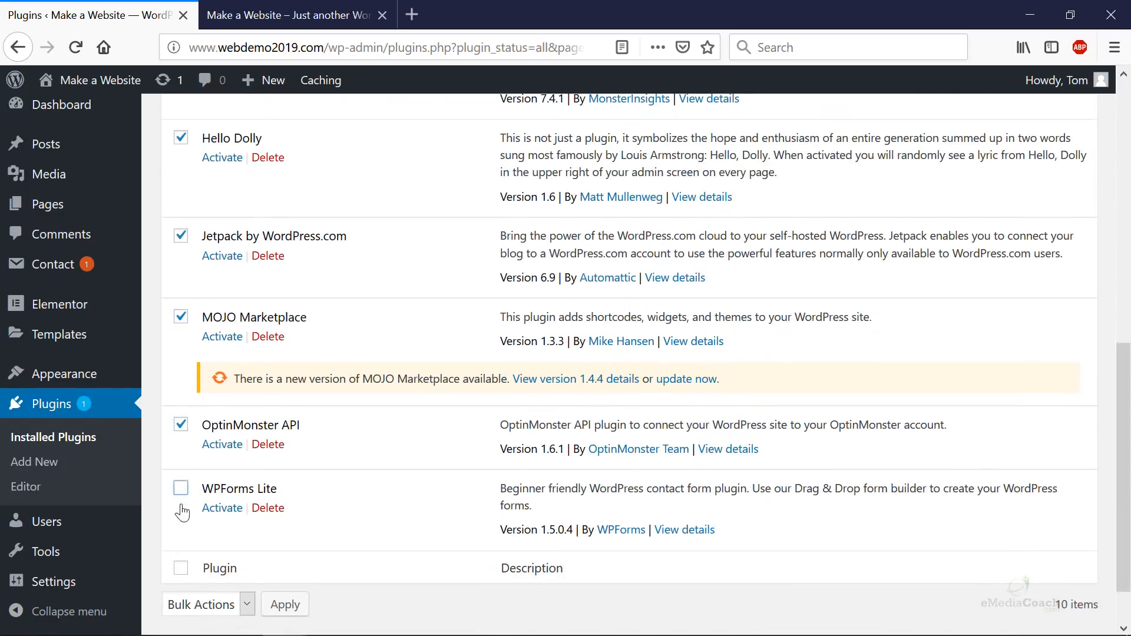
# - Bulk-delete the ticked plugins, confirm, and refresh the Installed Plugins list
pyautogui.click(188, 606)
pyautogui.click(202, 580)
pyautogui.click(271, 607)
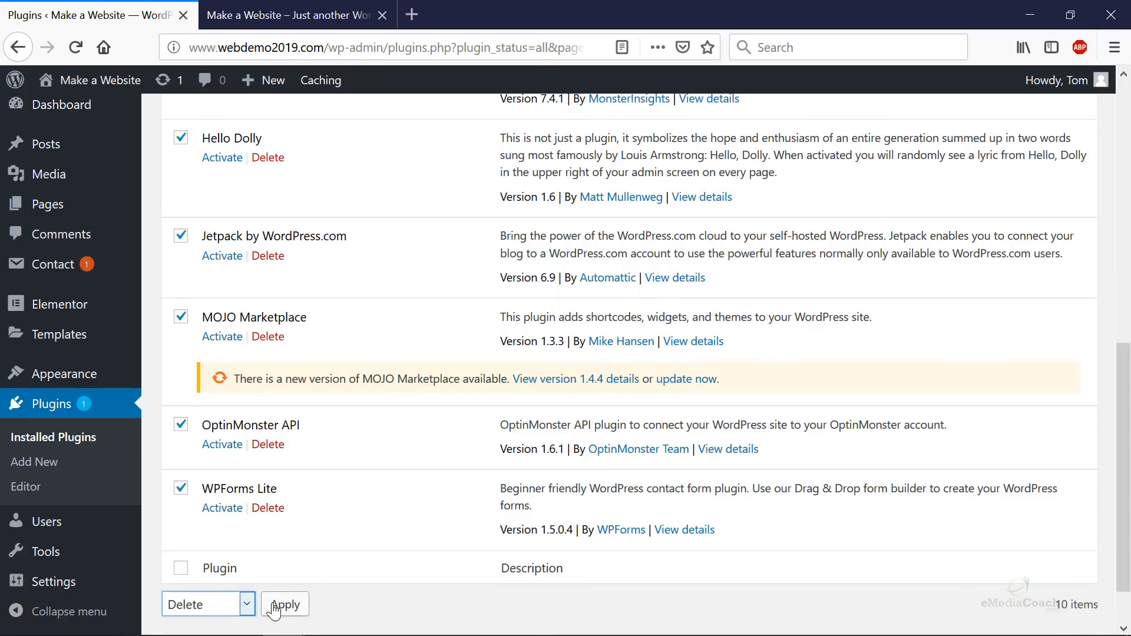
pyautogui.click(616, 320)
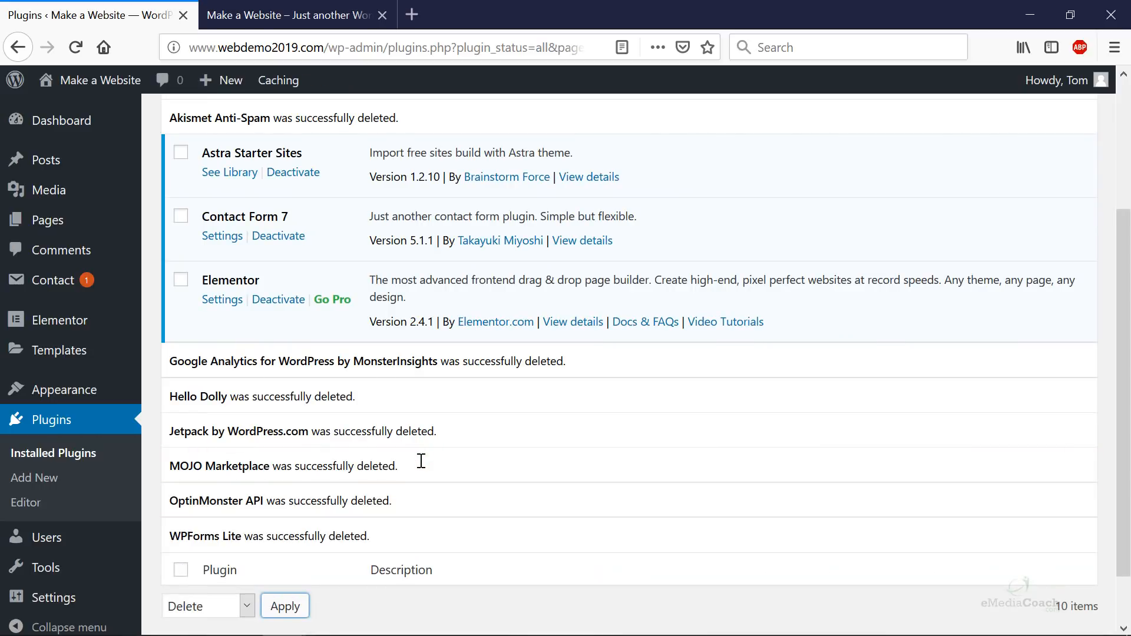
pyautogui.scroll(3, 421, 461)
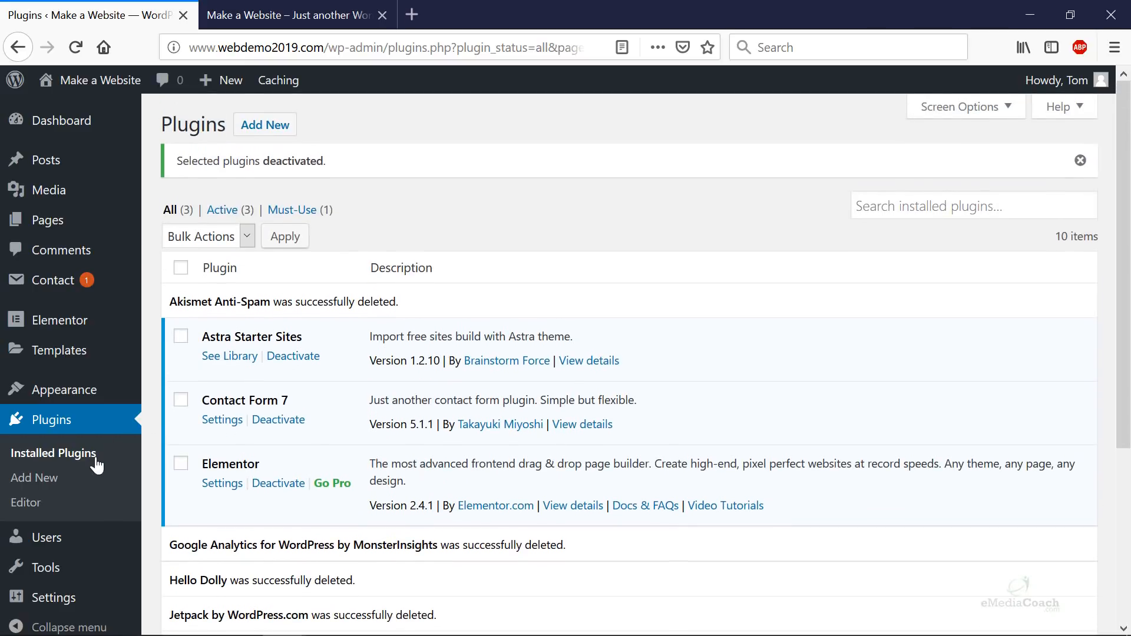
pyautogui.click(95, 453)
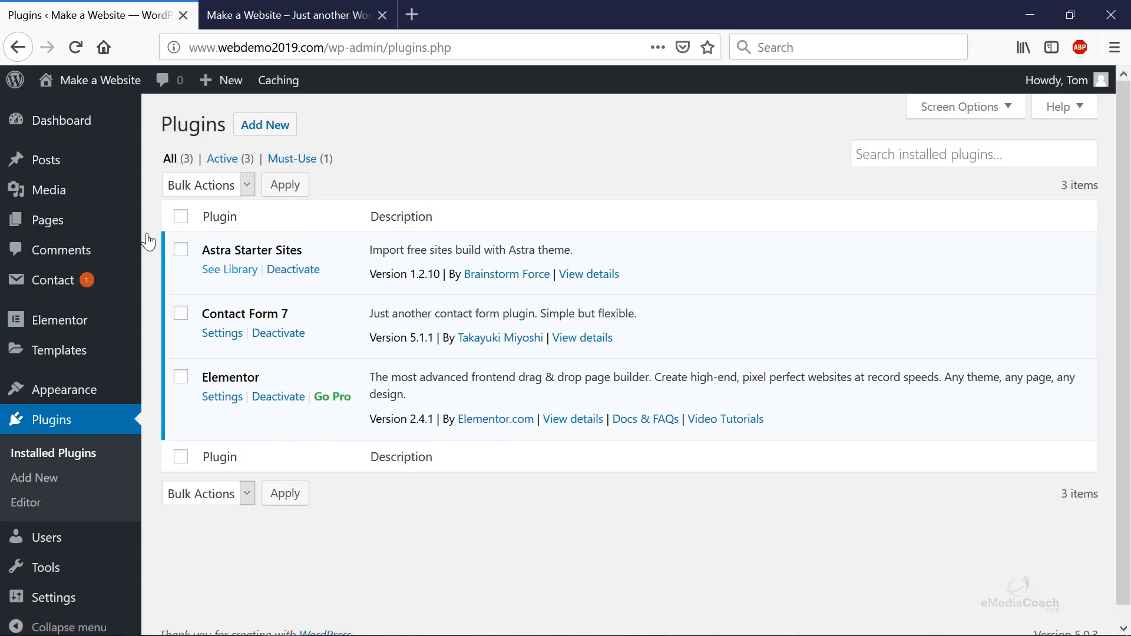
# - Open Pages > All Pages and open the live site in a new tab
pyautogui.moveTo(103, 226)
pyautogui.click(215, 228)
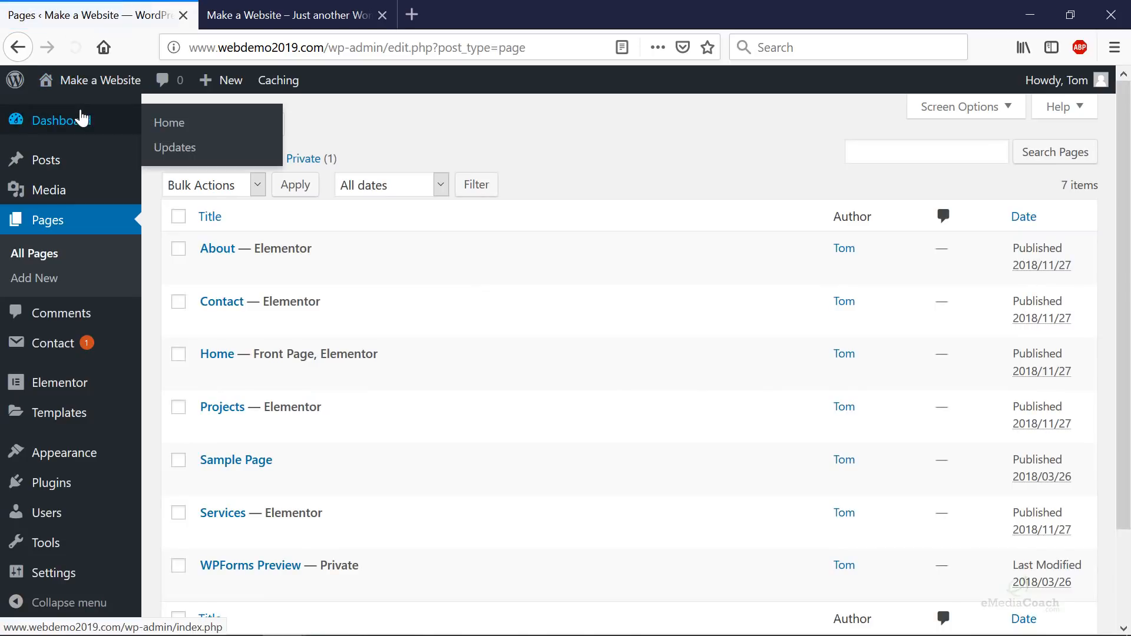
pyautogui.rightClick(86, 113)
pyautogui.rightClick(80, 112)
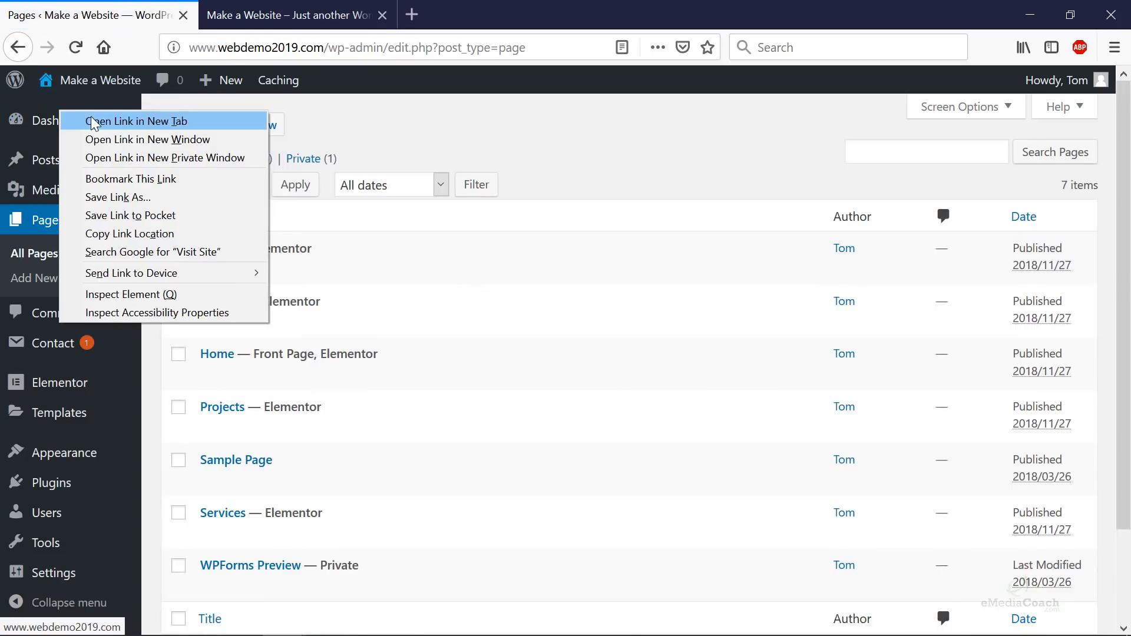
pyautogui.click(162, 121)
pyautogui.click(271, 13)
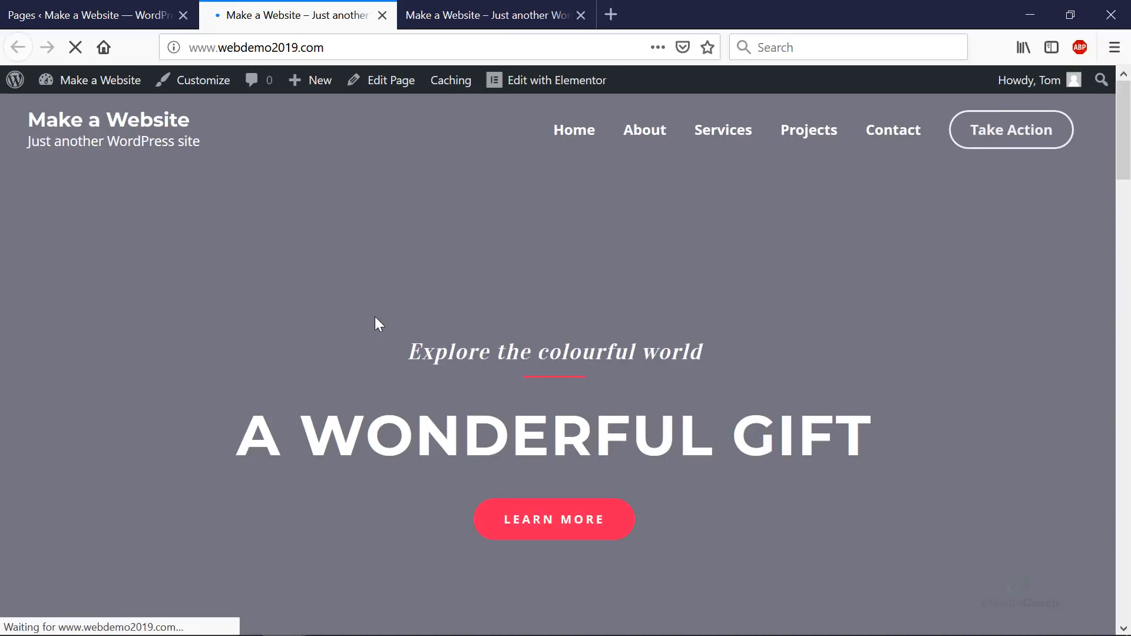
pyautogui.scroll(-20, 444, 371)
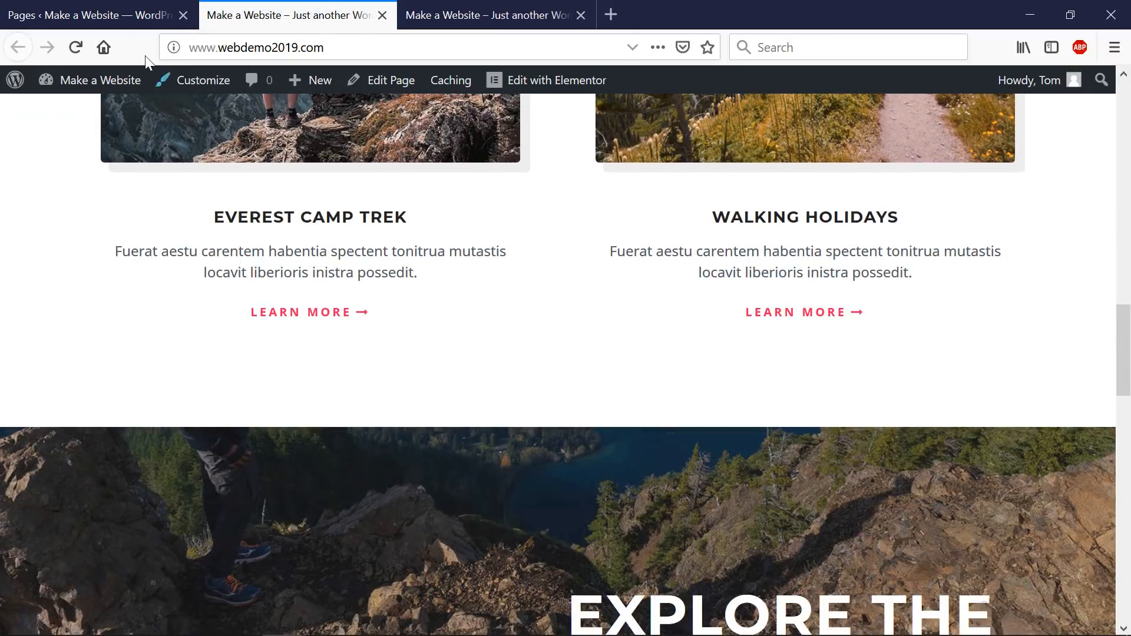
# - Trash the Sample Page, then return to the live site tab
pyautogui.click(89, 13)
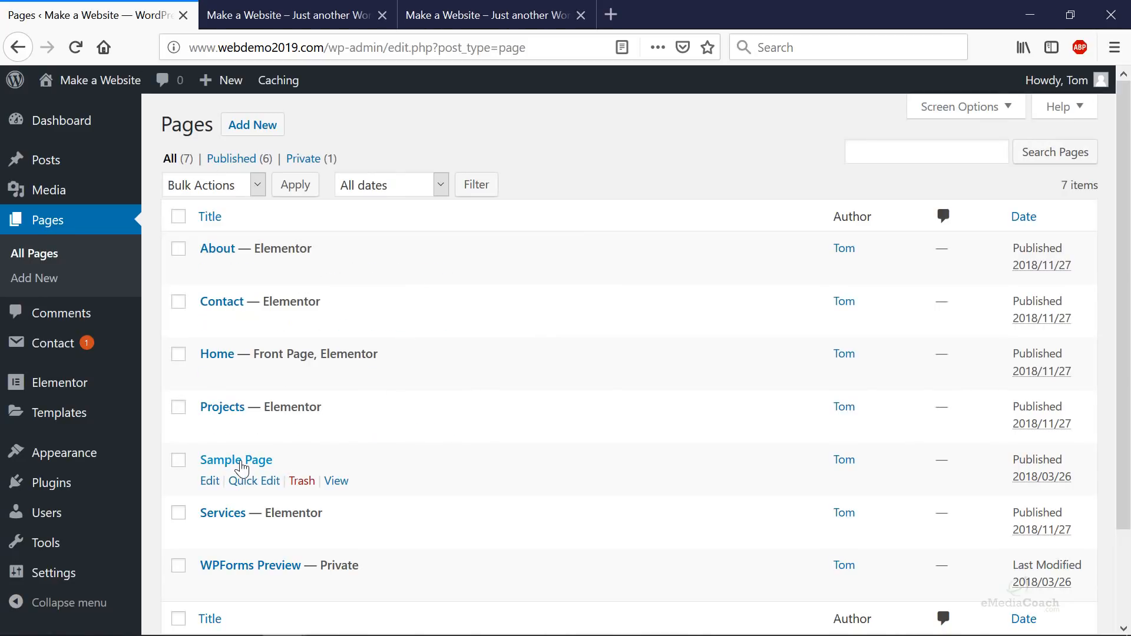
pyautogui.click(178, 461)
pyautogui.click(299, 482)
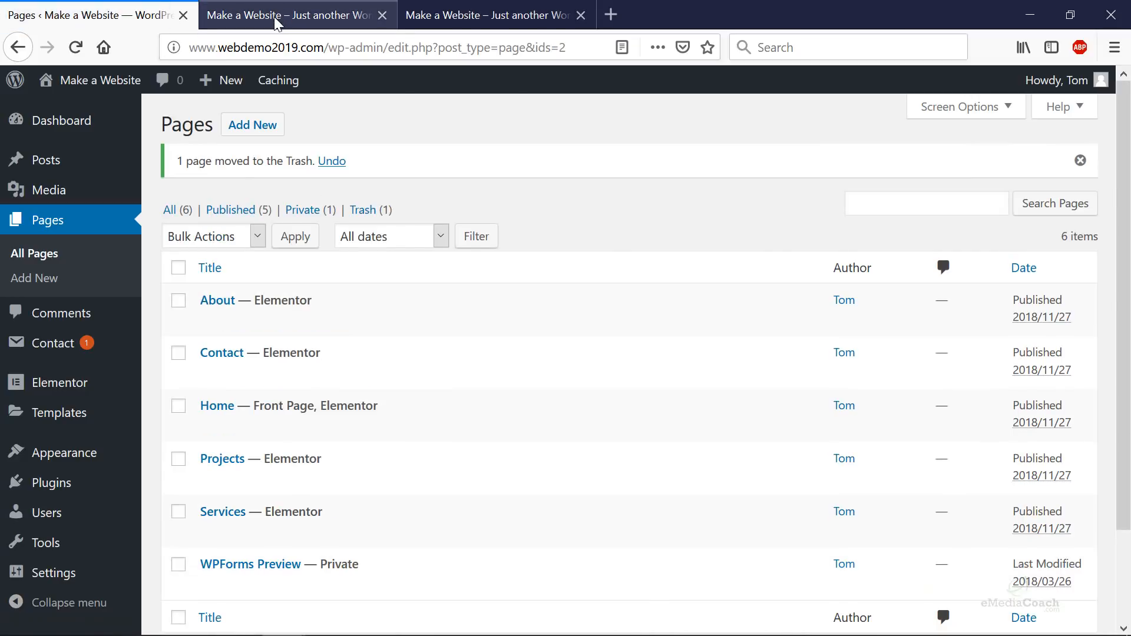
pyautogui.click(323, 18)
pyautogui.scroll(15, 768, 231)
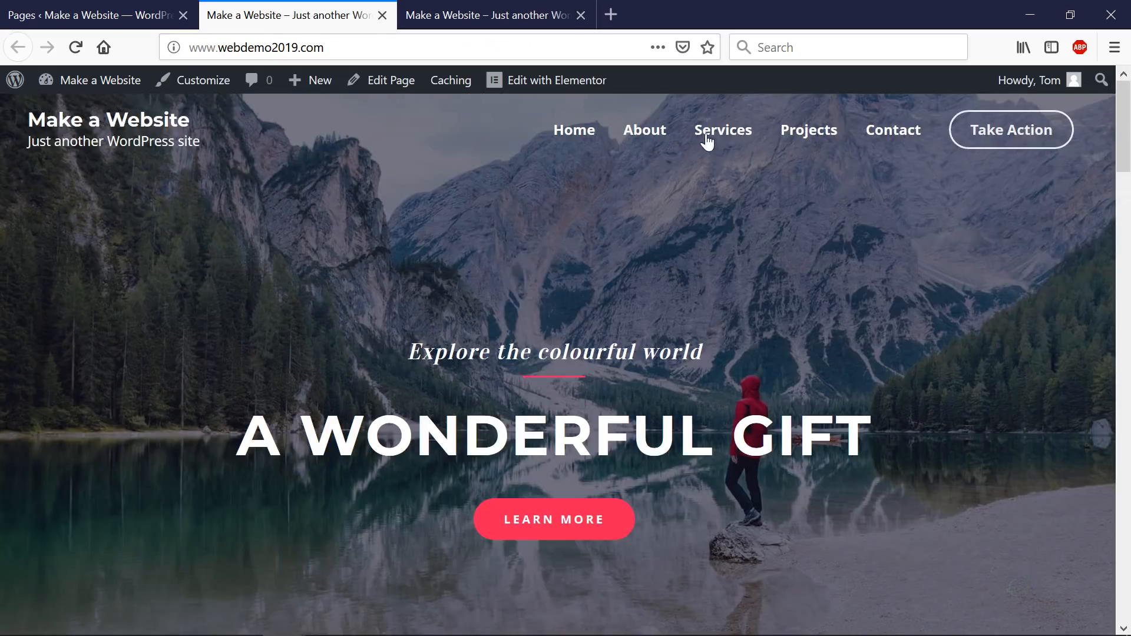
# - Switch back to the Pages admin list tab
pyautogui.click(118, 16)
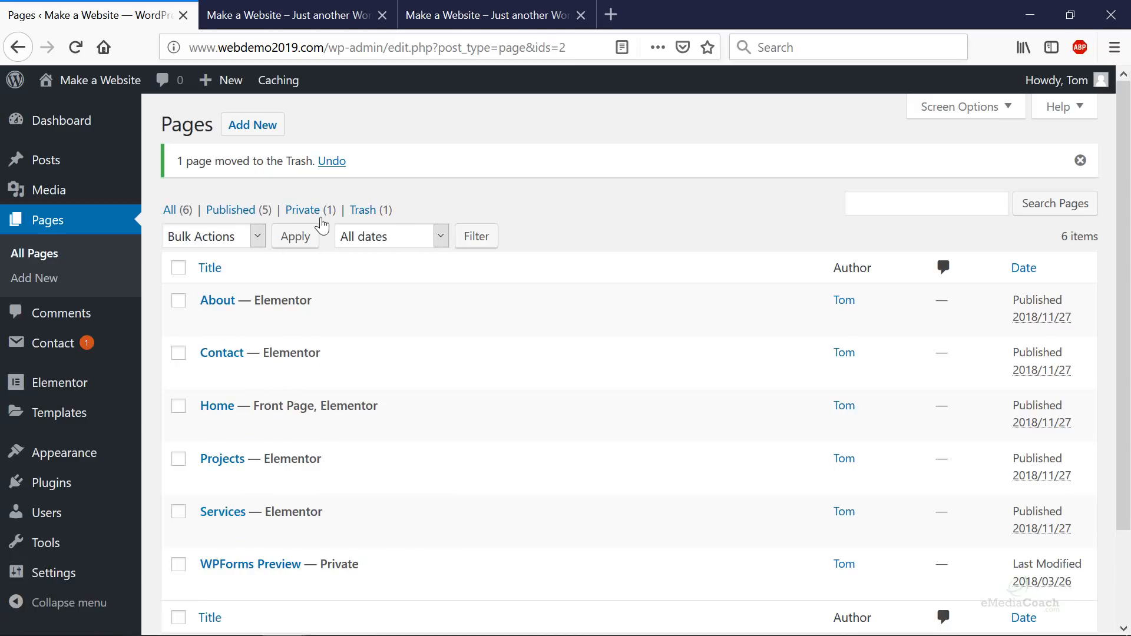
# - Permanently delete the trashed Sample Page, then trash and permanently delete the Hello world! post
pyautogui.click(362, 215)
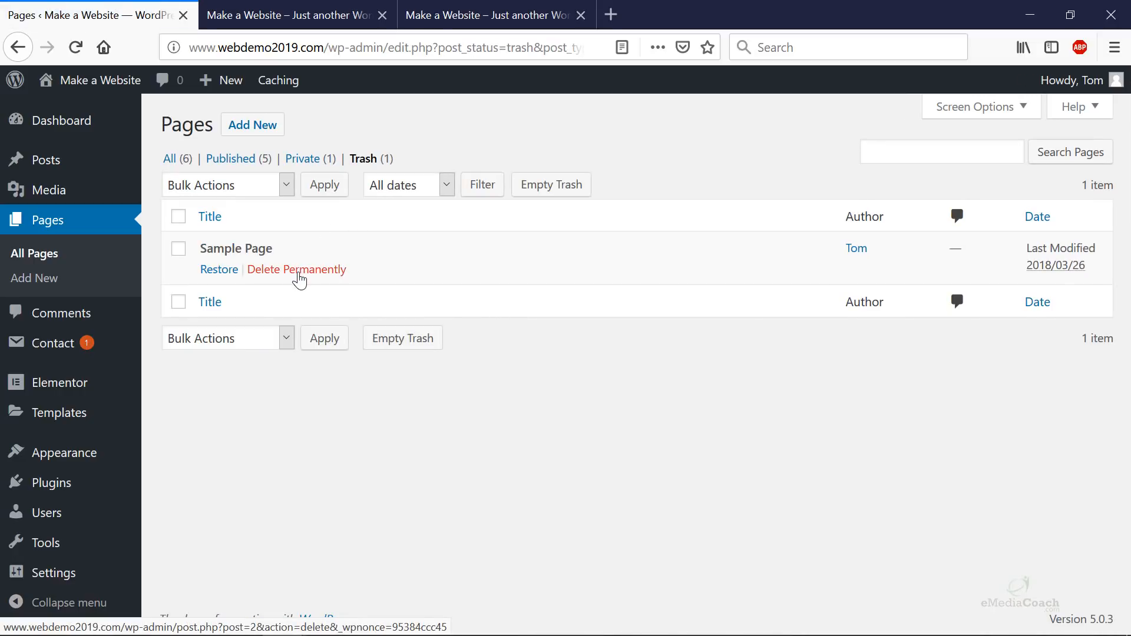
pyautogui.click(300, 271)
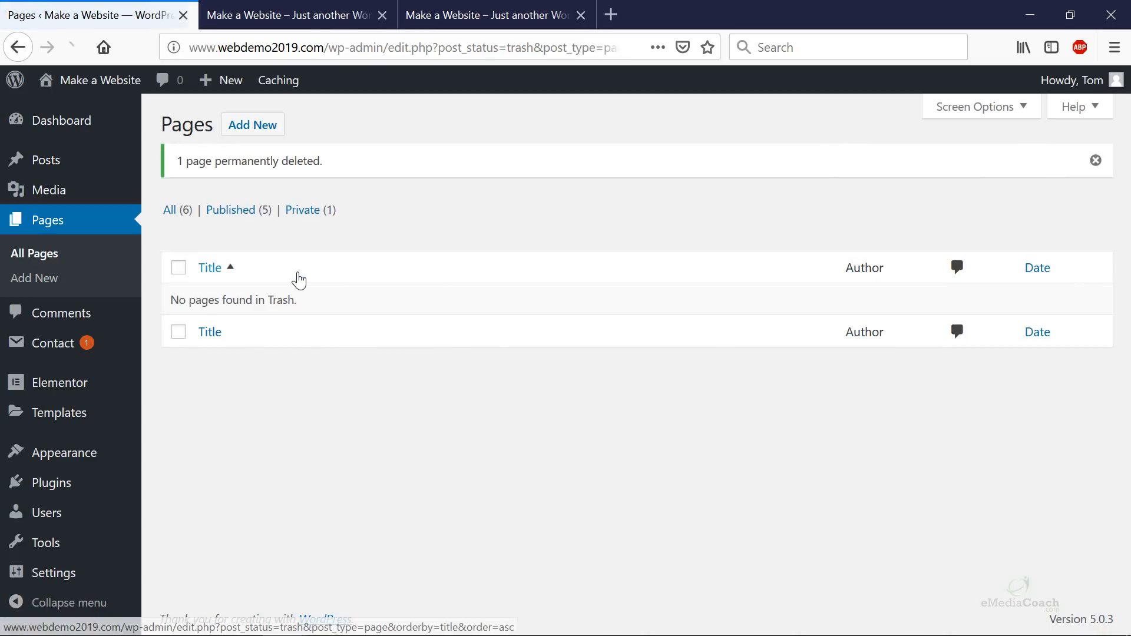
pyautogui.moveTo(76, 167)
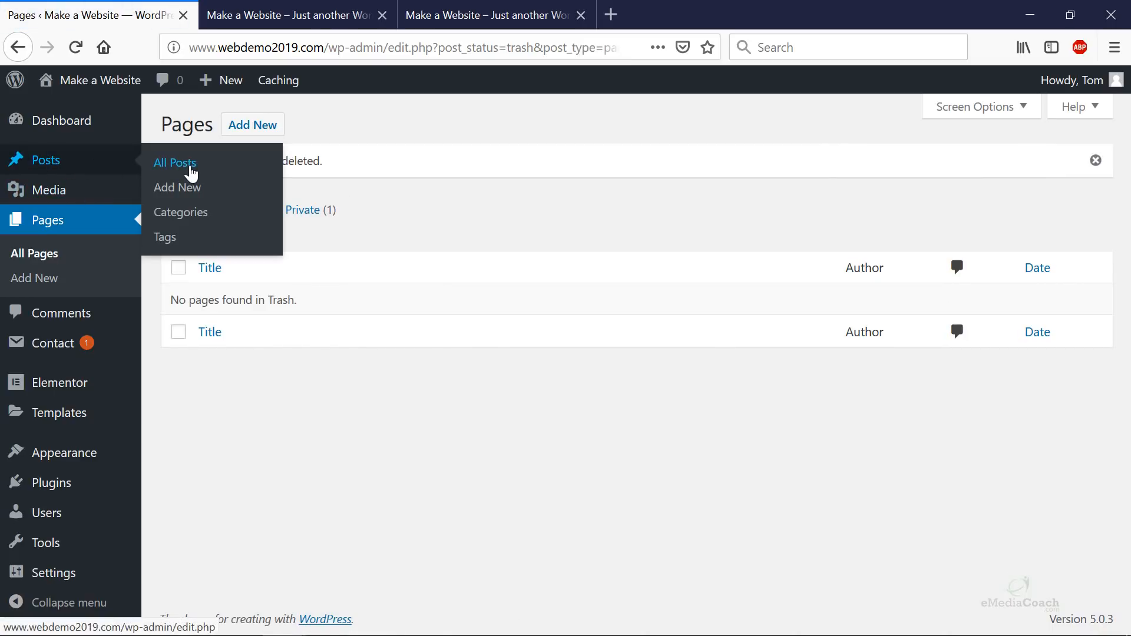
pyautogui.click(192, 172)
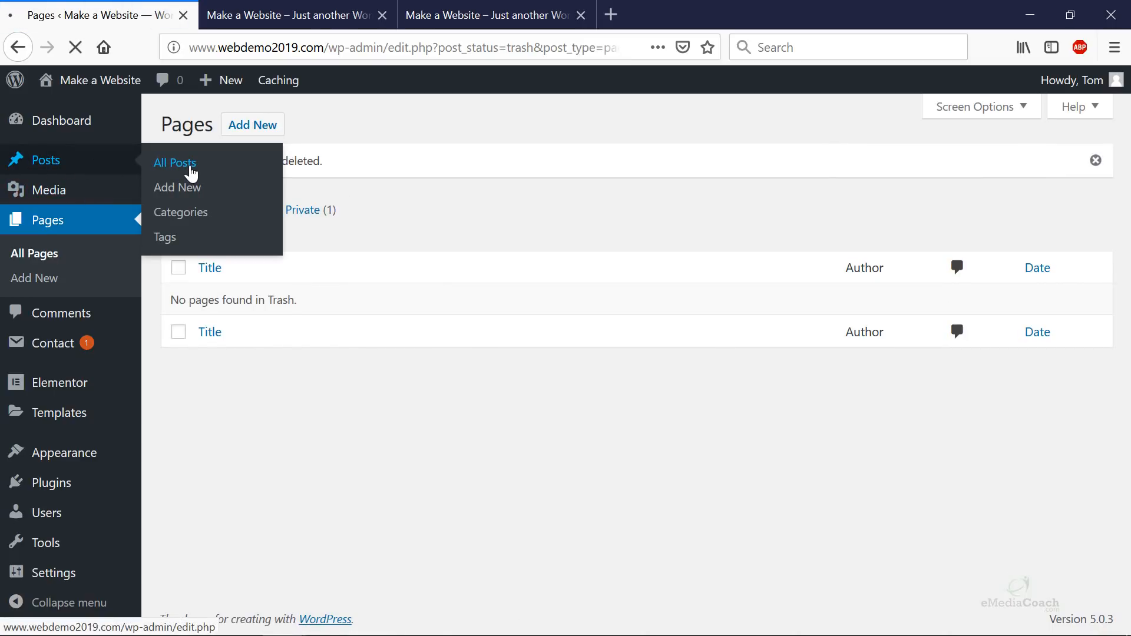
pyautogui.moveTo(297, 272)
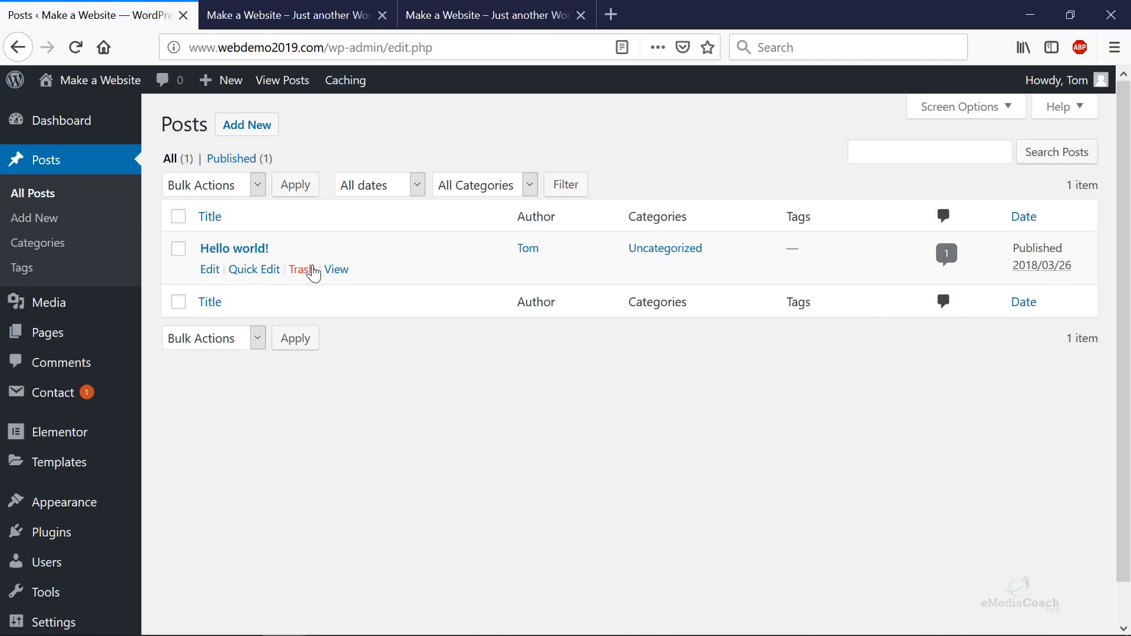
pyautogui.click(302, 274)
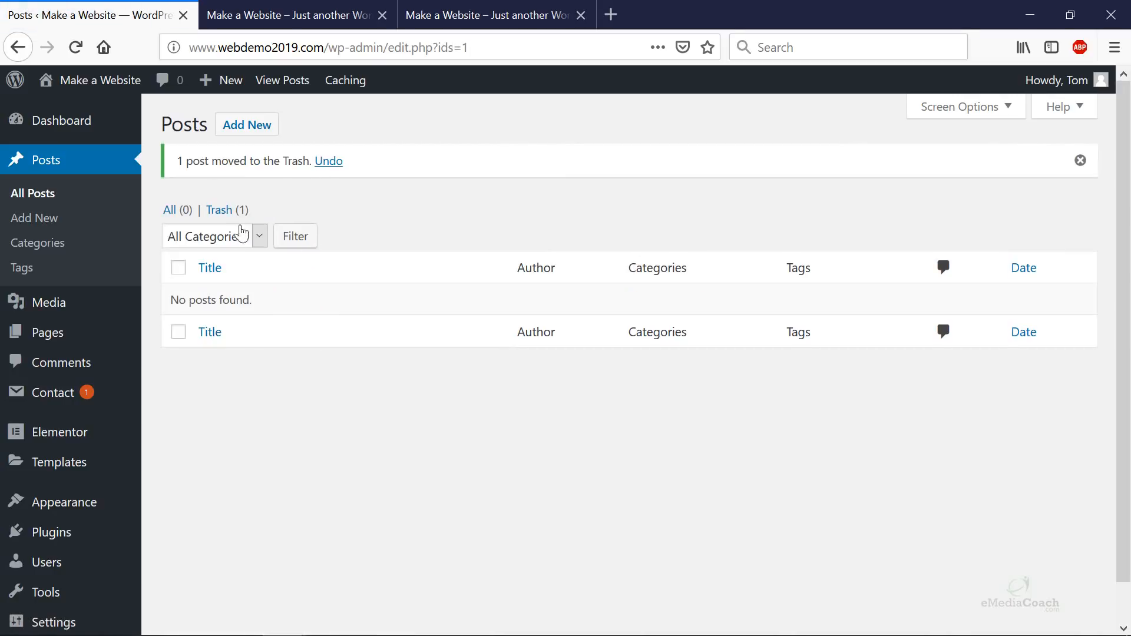
pyautogui.click(225, 216)
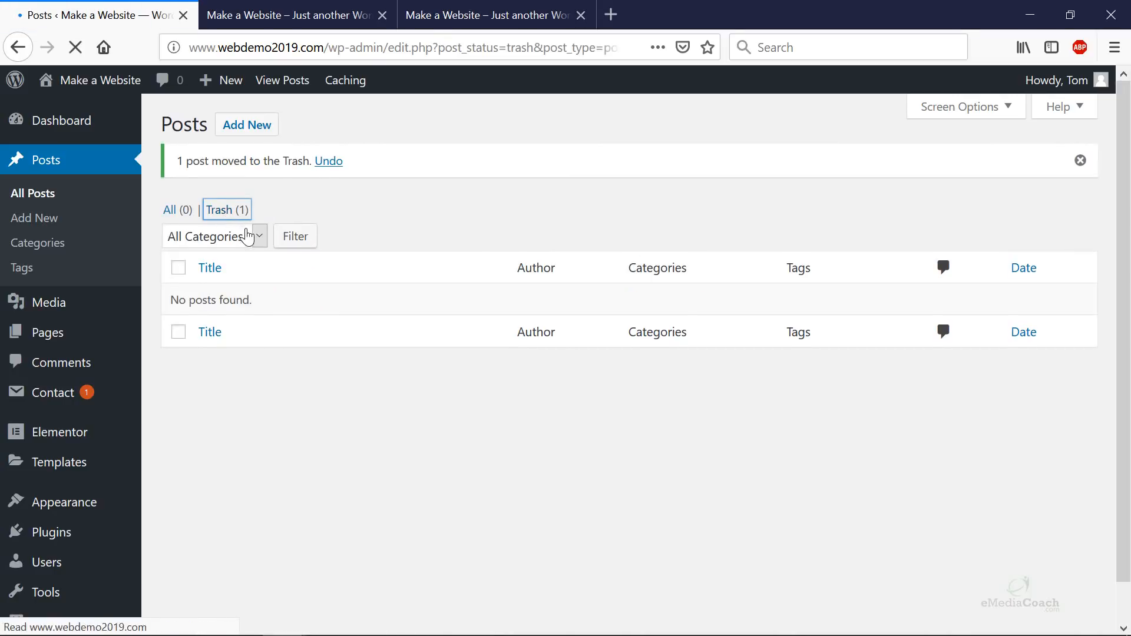
pyautogui.click(289, 276)
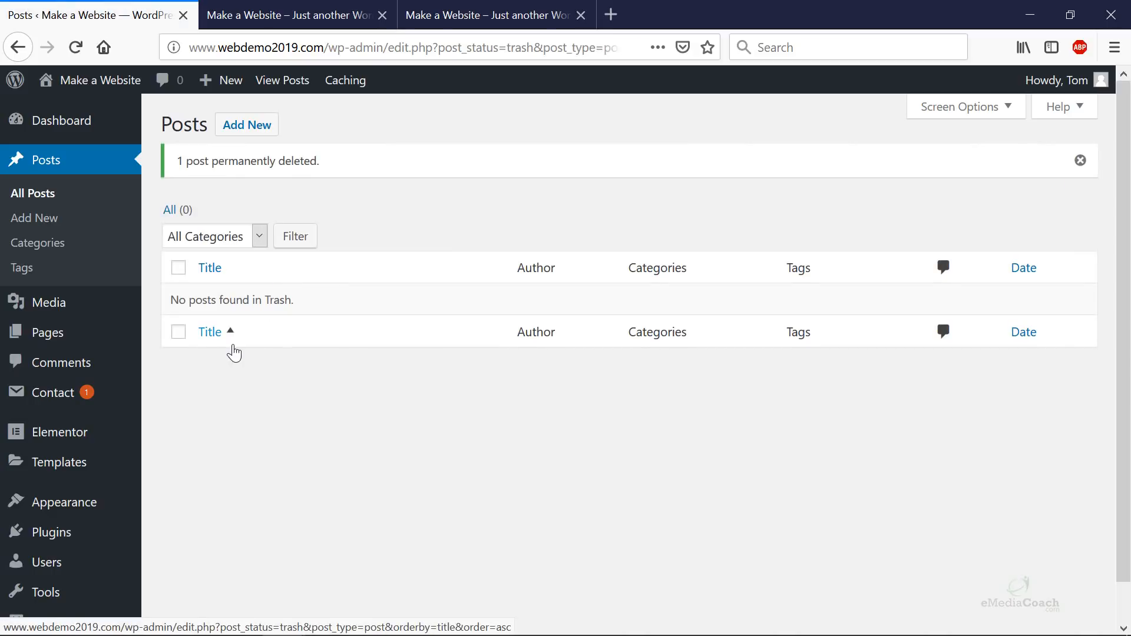
pyautogui.scroll(-1, 234, 352)
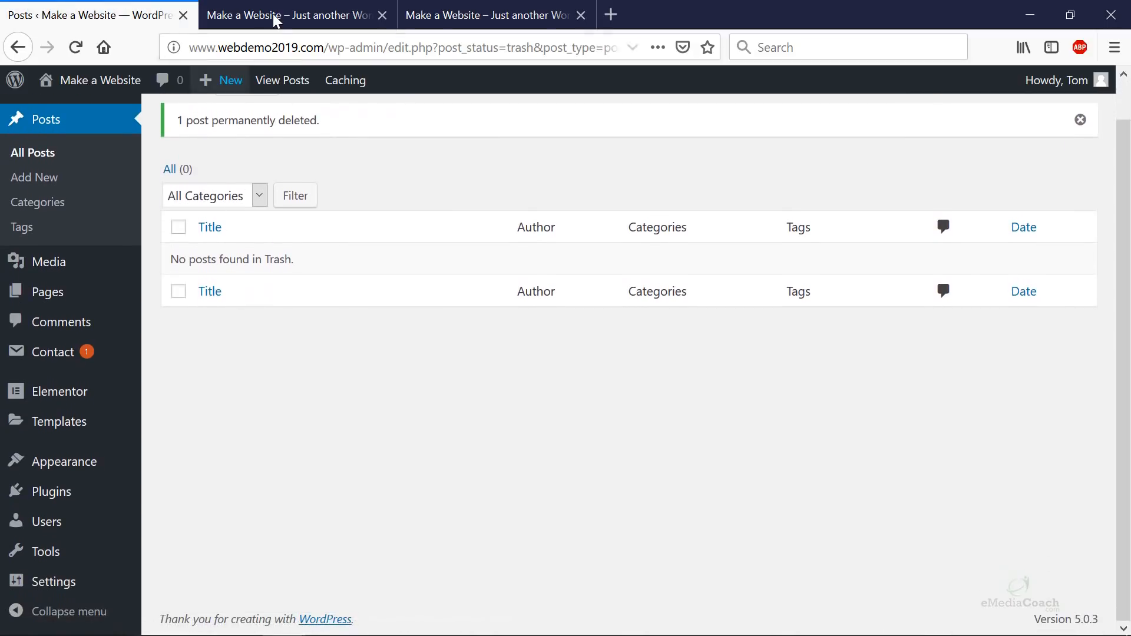
# - View the live Services page, try the services/consulting address without index.php, then return to admin
pyautogui.click(275, 17)
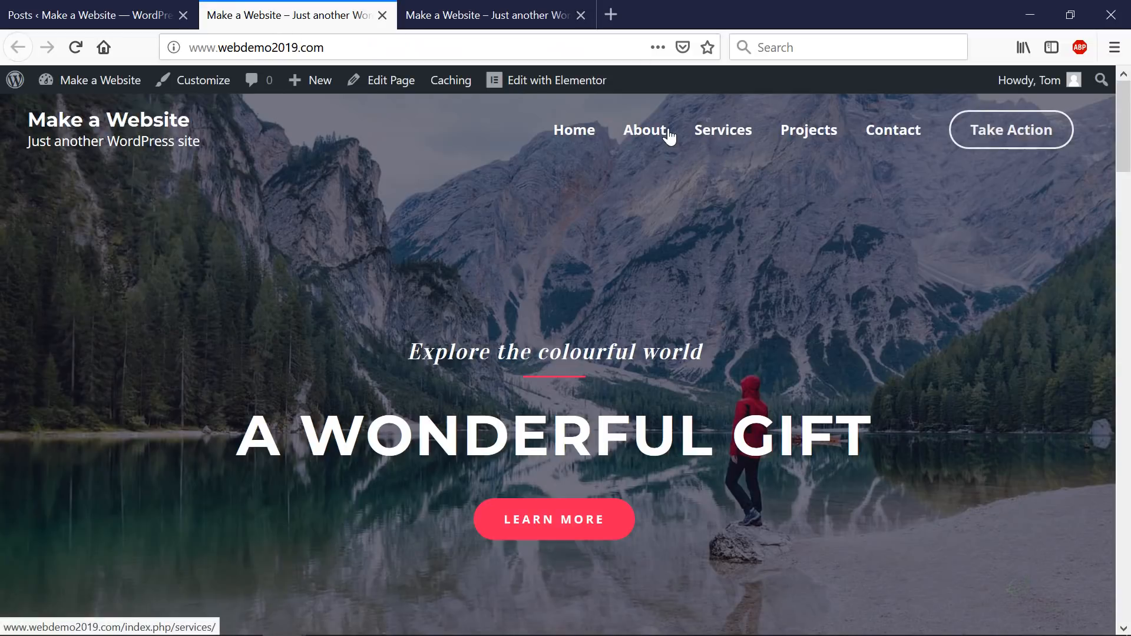
pyautogui.click(725, 141)
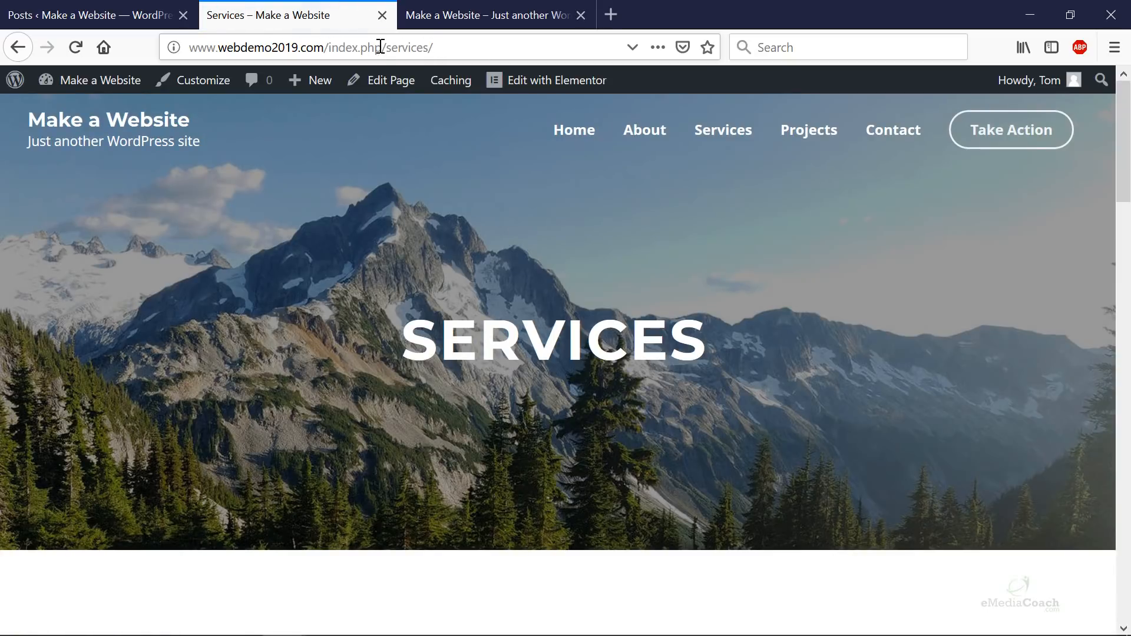
pyautogui.moveTo(386, 47); pyautogui.dragTo(322, 47)
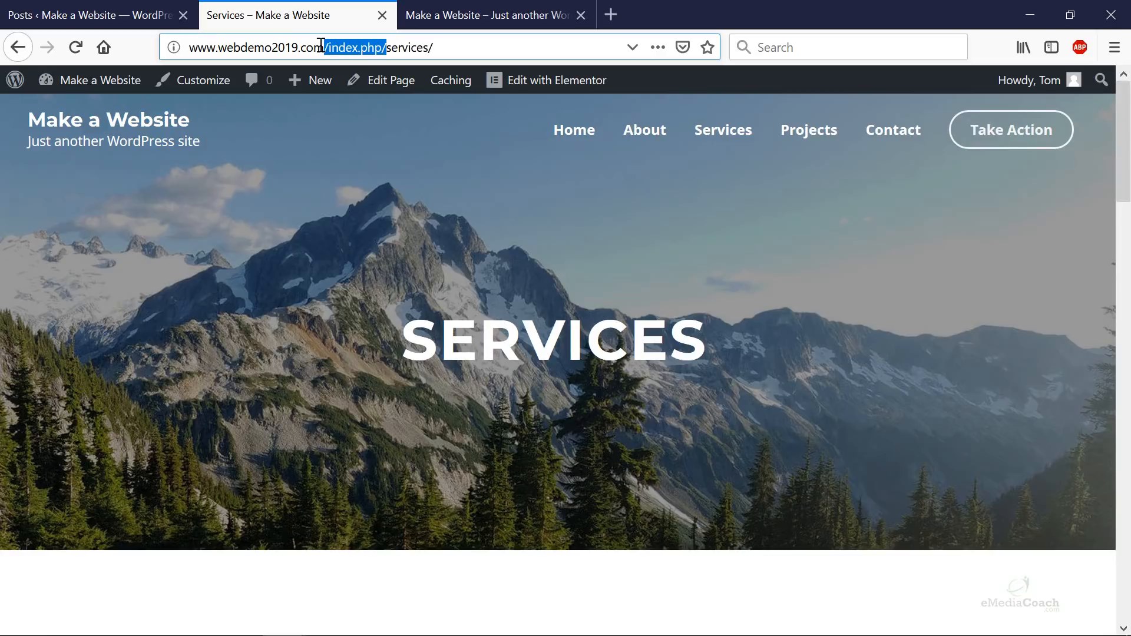
pyautogui.press('BackSpace')
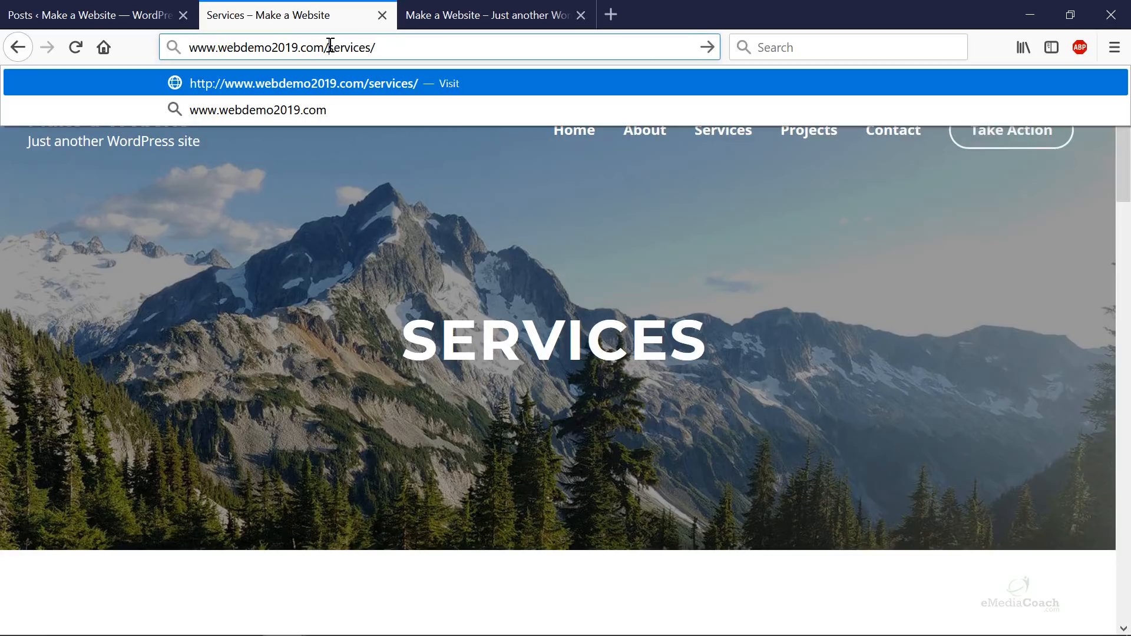
pyautogui.click(405, 49)
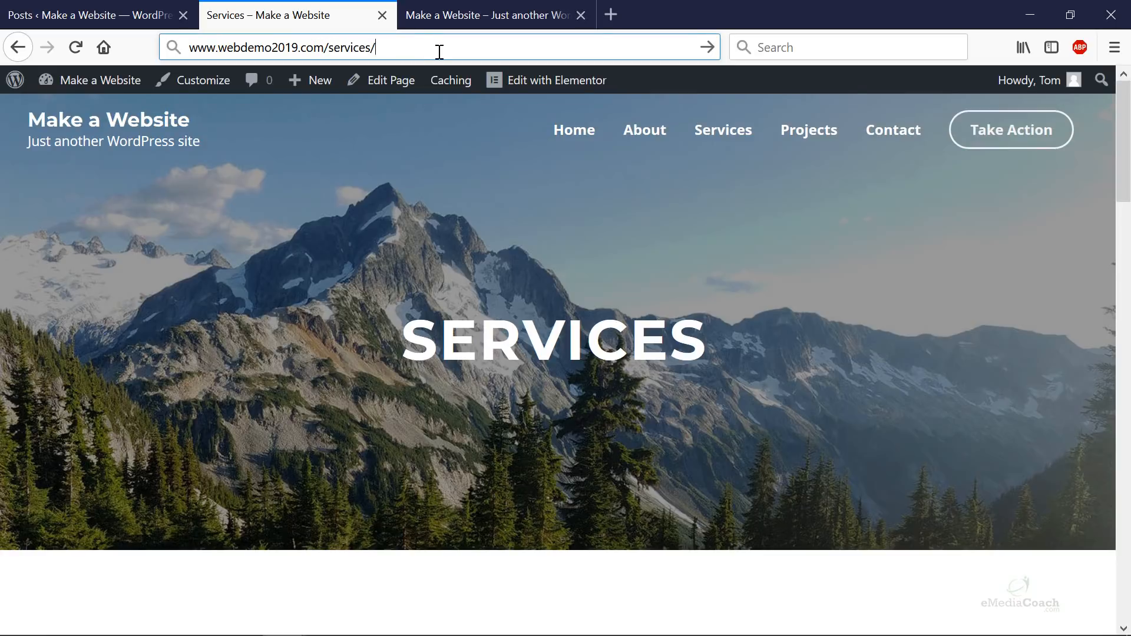
pyautogui.write('consulting')
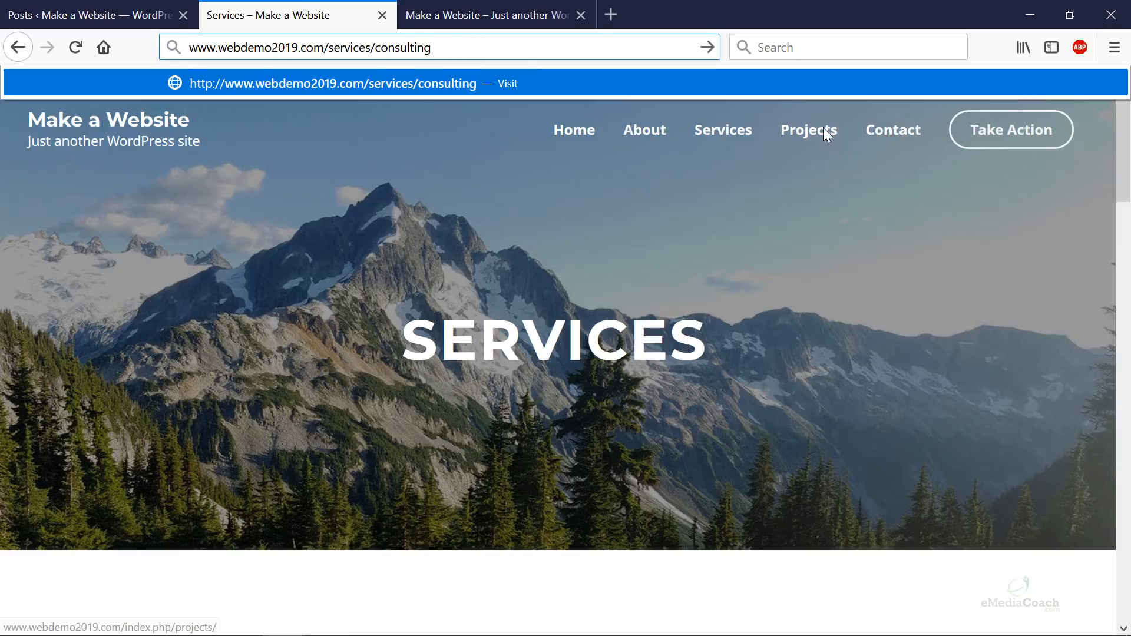
pyautogui.press('Return')
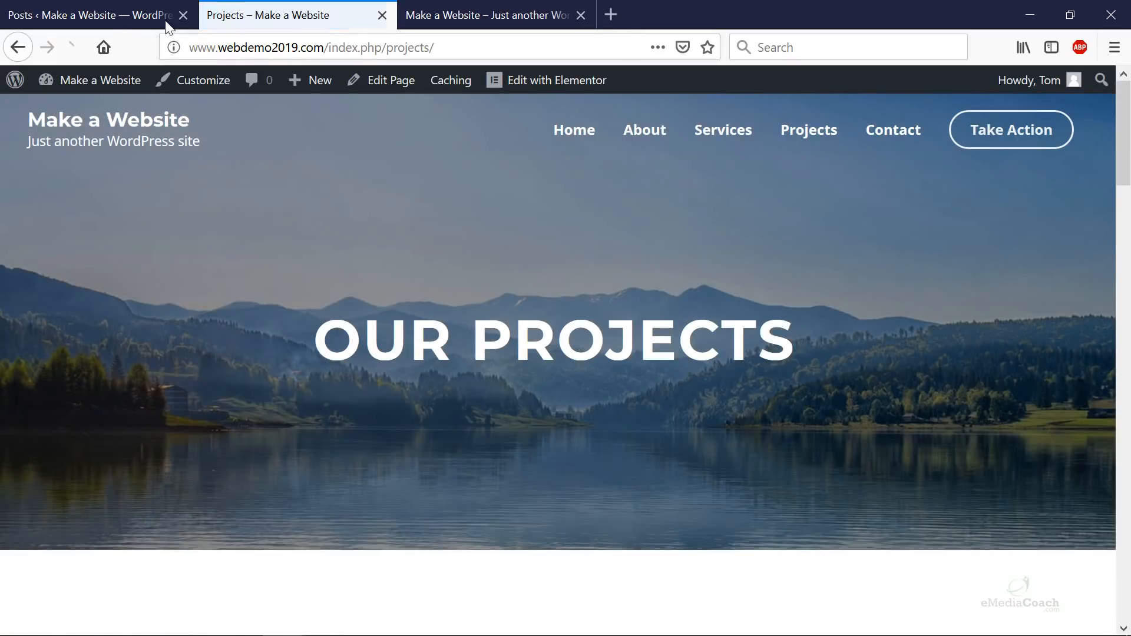
pyautogui.click(106, 17)
# - Replace the custom permalink structure with the %category% and %postname% tags
pyautogui.moveTo(89, 470)
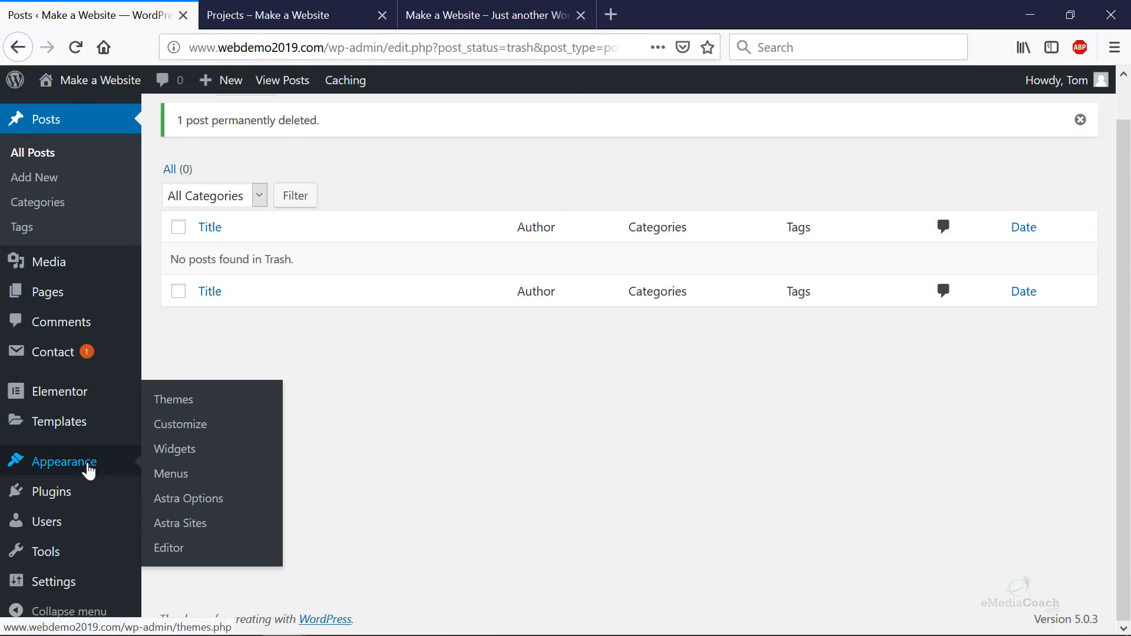
pyautogui.moveTo(74, 586)
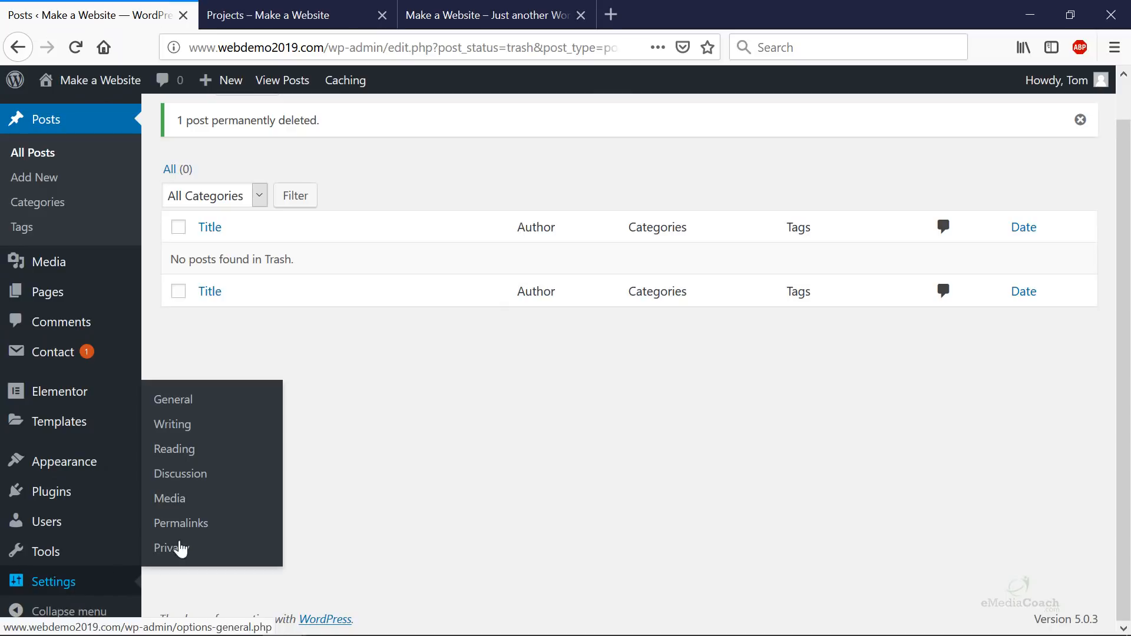
pyautogui.click(195, 530)
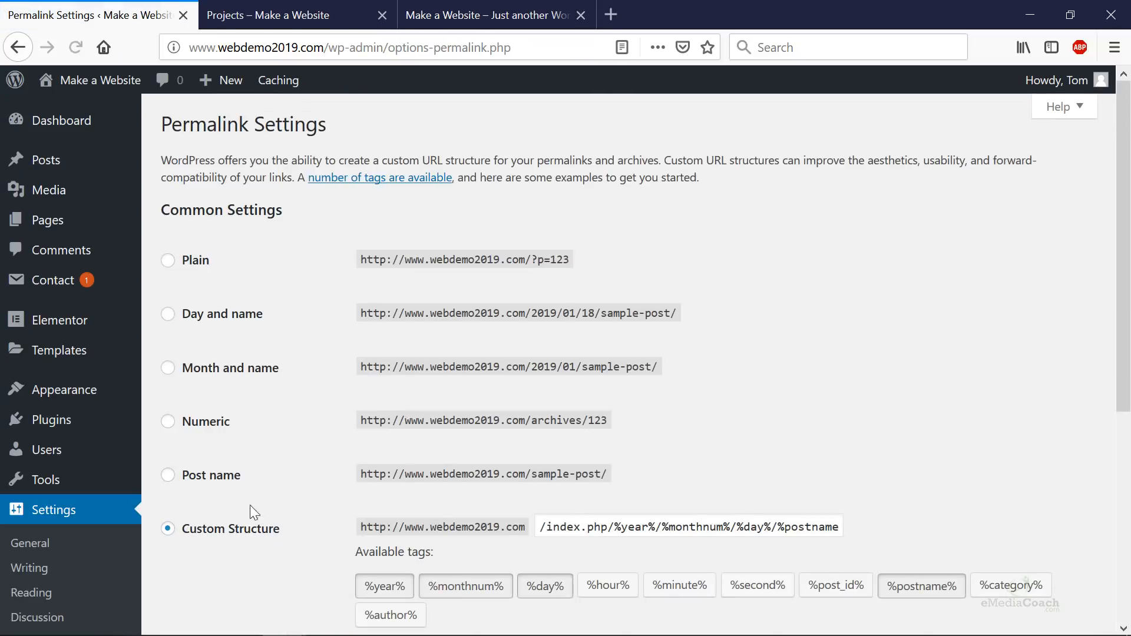
pyautogui.scroll(-3, 306, 505)
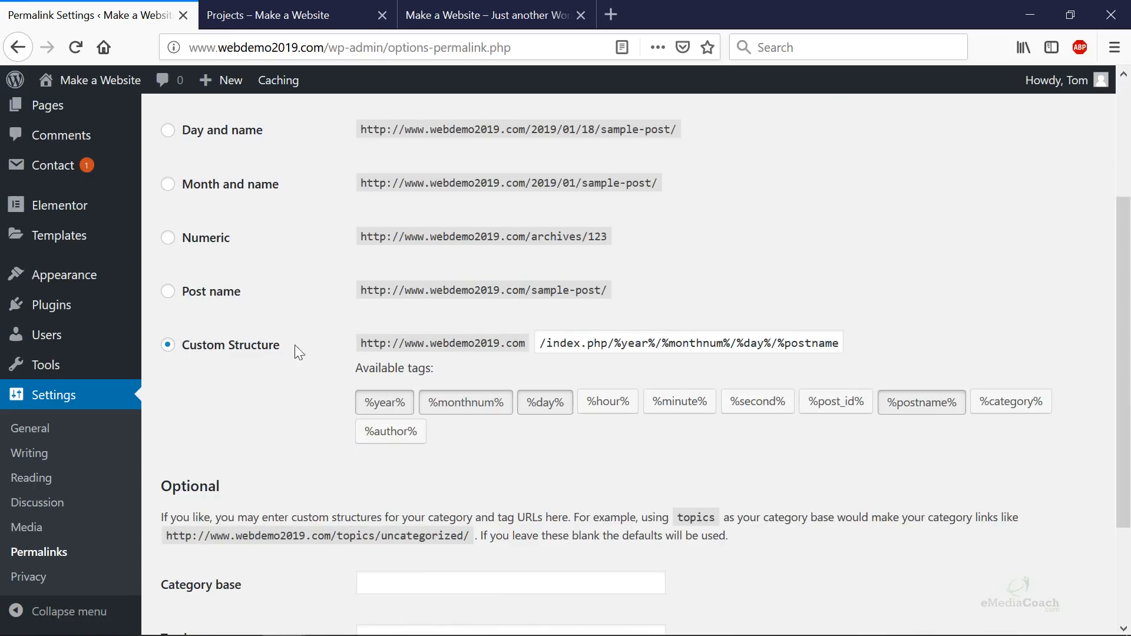
pyautogui.moveTo(542, 344); pyautogui.dragTo(869, 341)
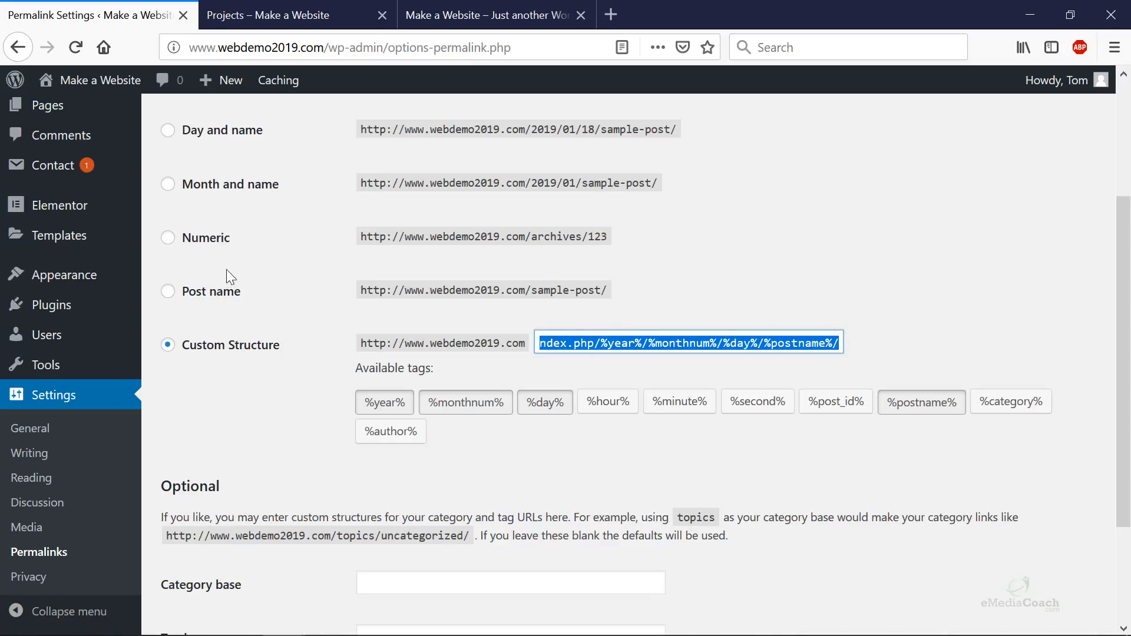
pyautogui.click(203, 348)
pyautogui.click(538, 341)
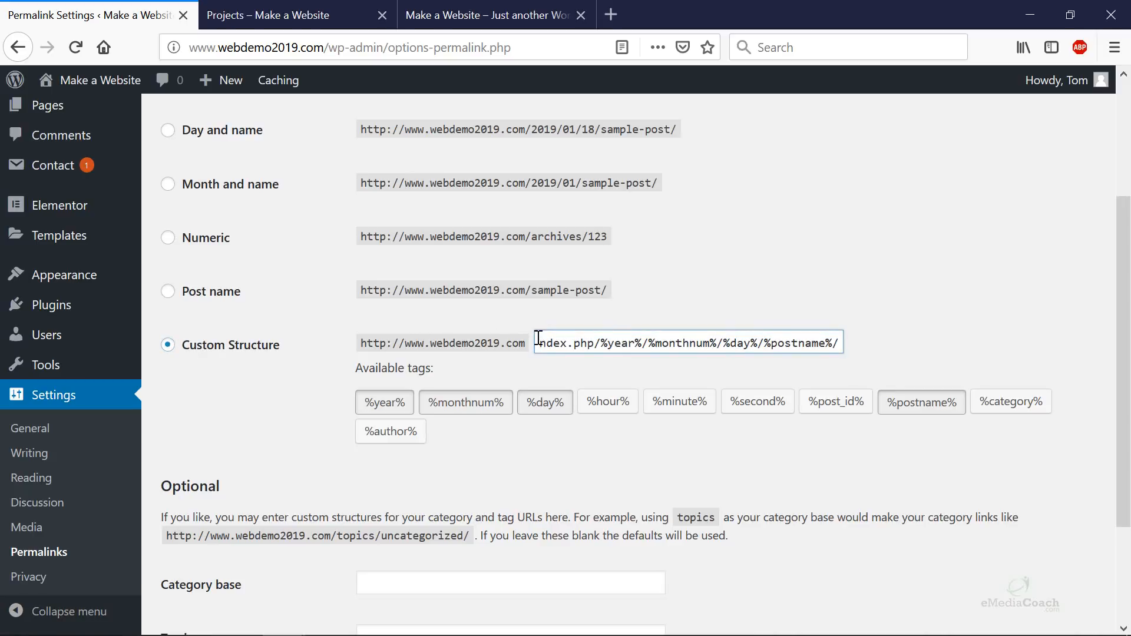
pyautogui.hotkey('ctrl', 'a')
pyautogui.press('BackSpace')
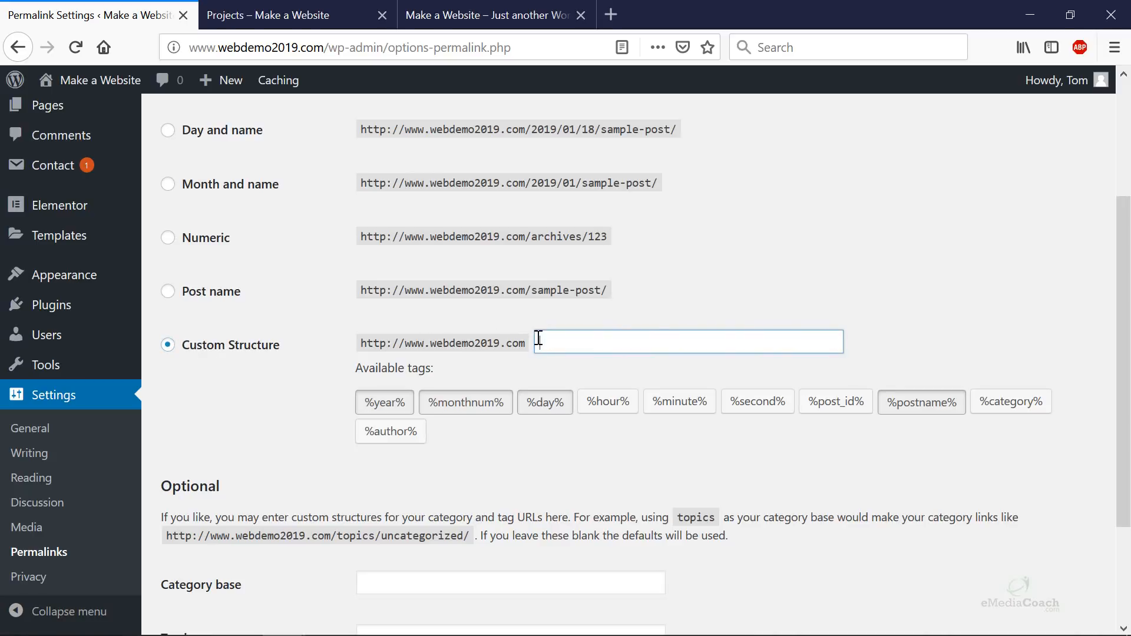
pyautogui.click(1004, 403)
pyautogui.click(914, 406)
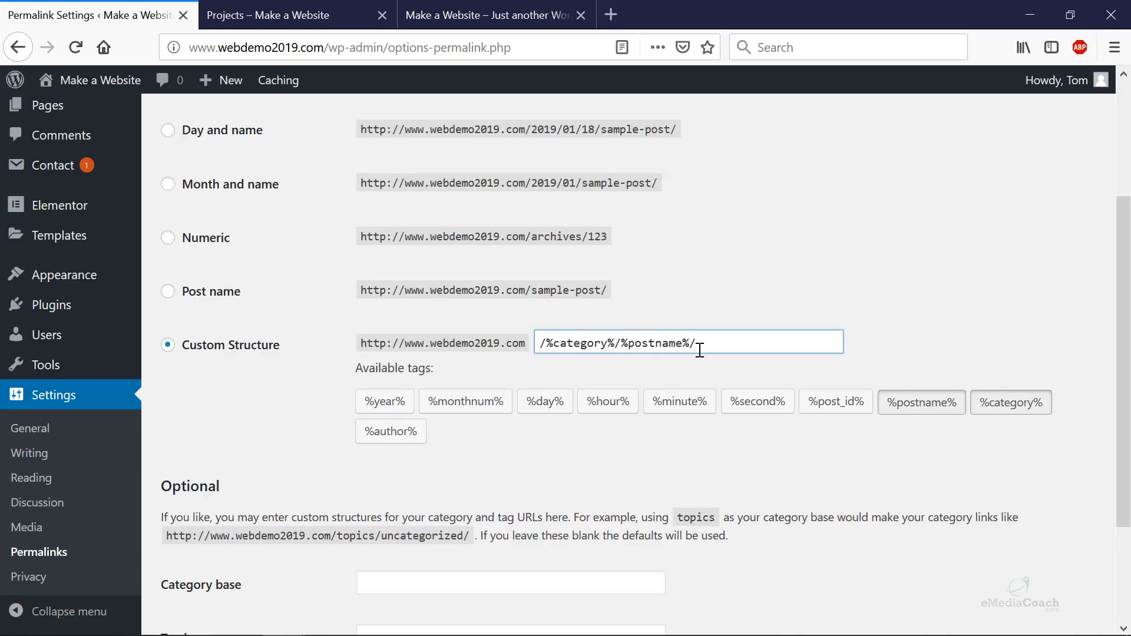
# - Save the /%category%/%postname%/ custom permalink structure
pyautogui.scroll(3, 700, 351)
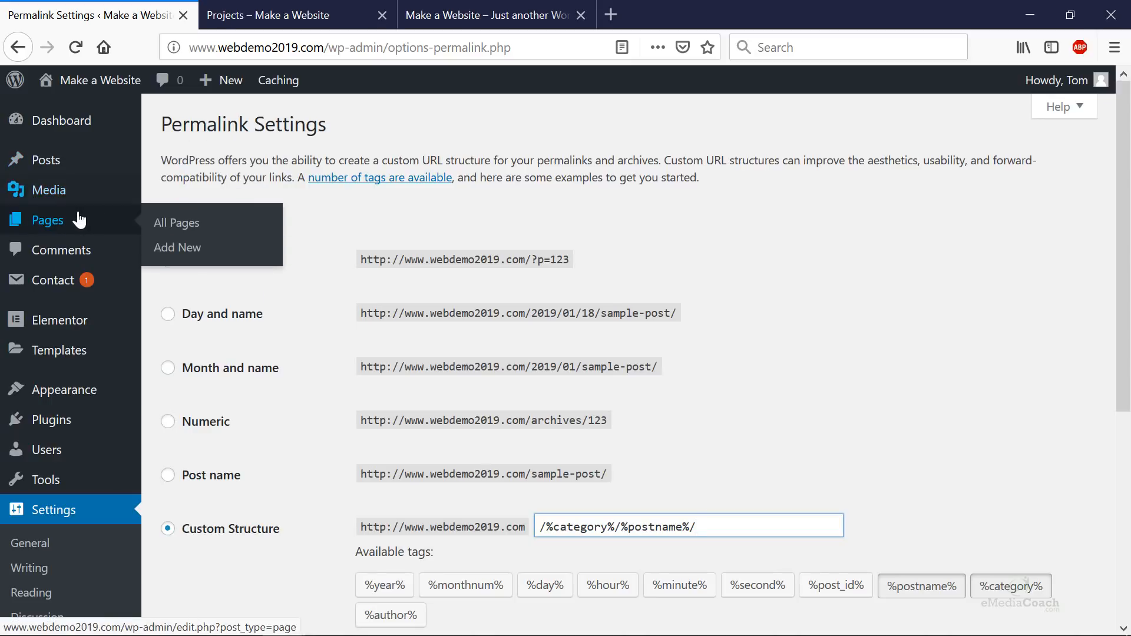
pyautogui.click(295, 15)
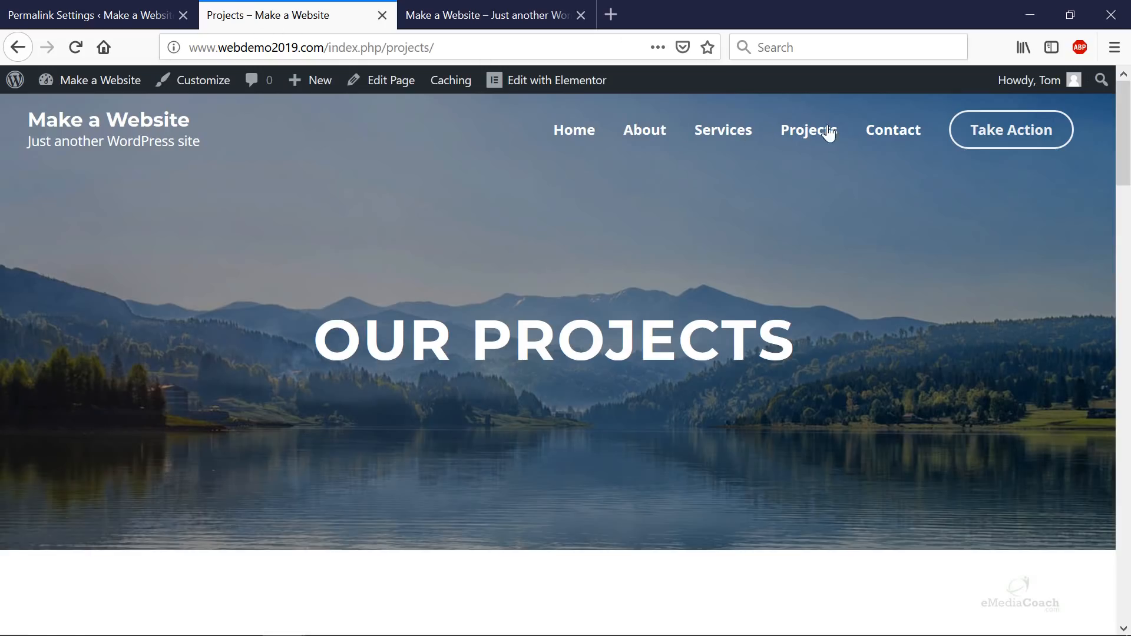
pyautogui.click(96, 22)
pyautogui.scroll(-4, 589, 353)
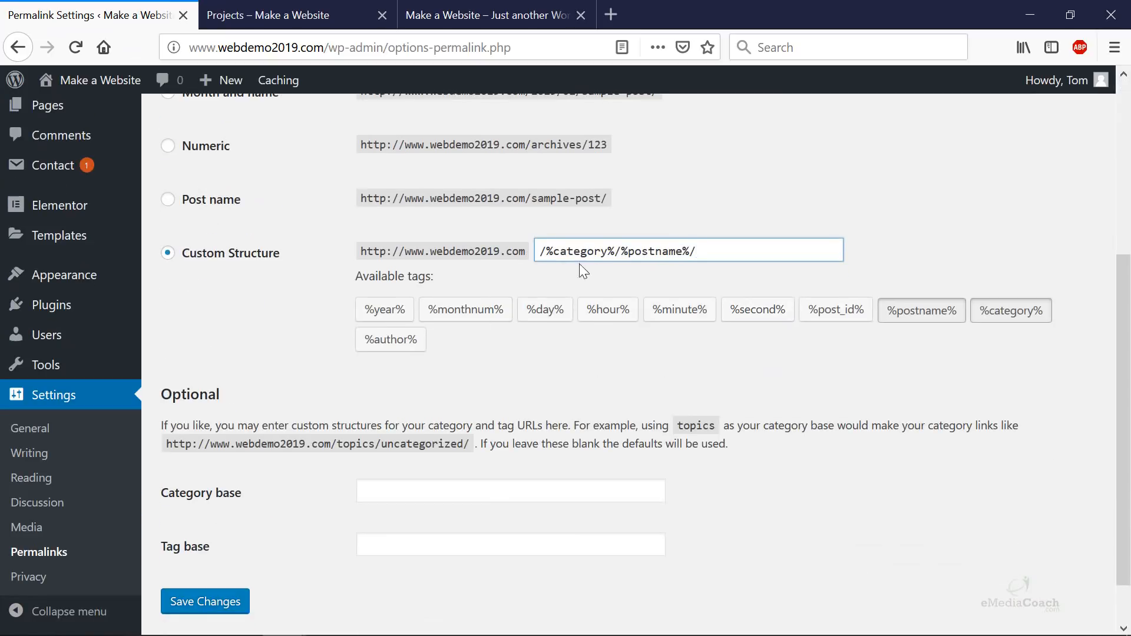
pyautogui.click(222, 605)
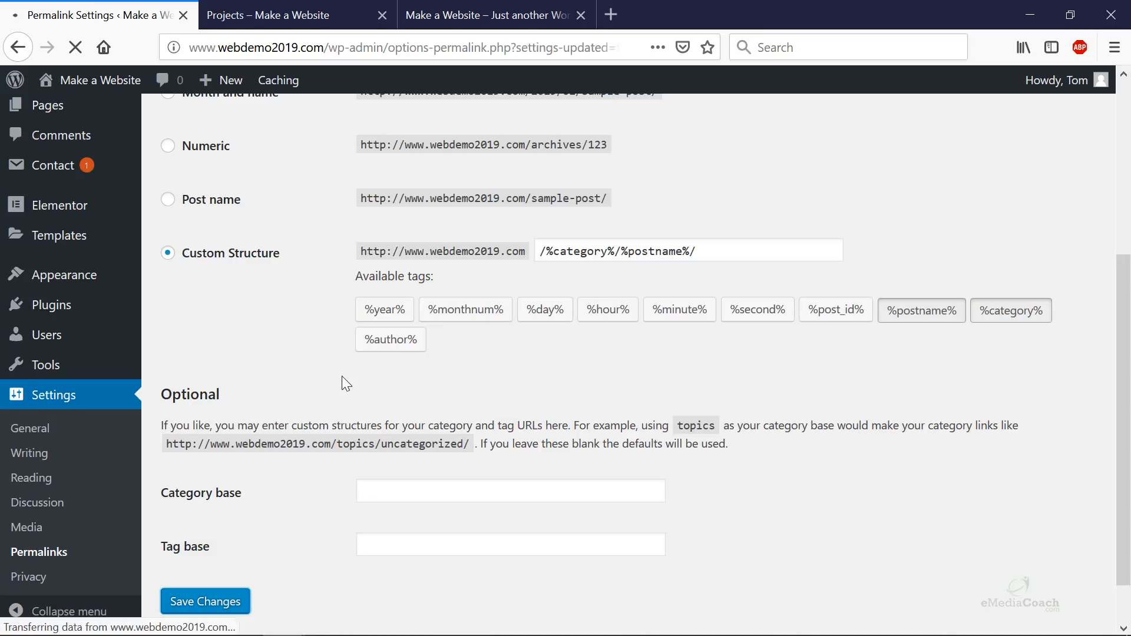
# - Open the Projects page and switch it back to the default WordPress editor
pyautogui.moveTo(63, 216)
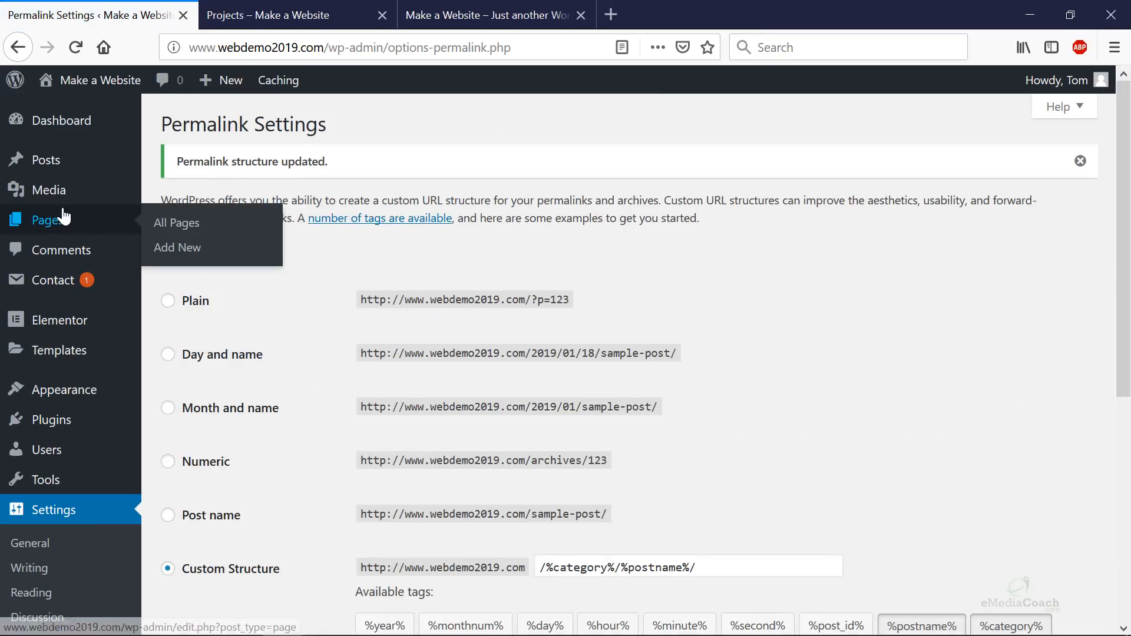
pyautogui.click(188, 222)
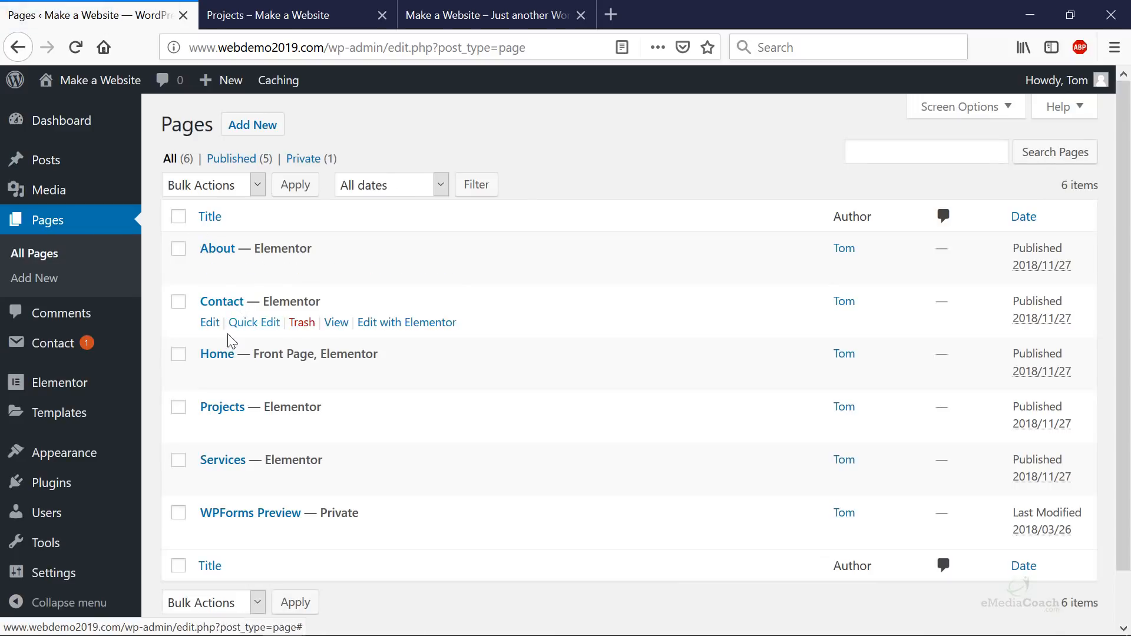
pyautogui.click(230, 414)
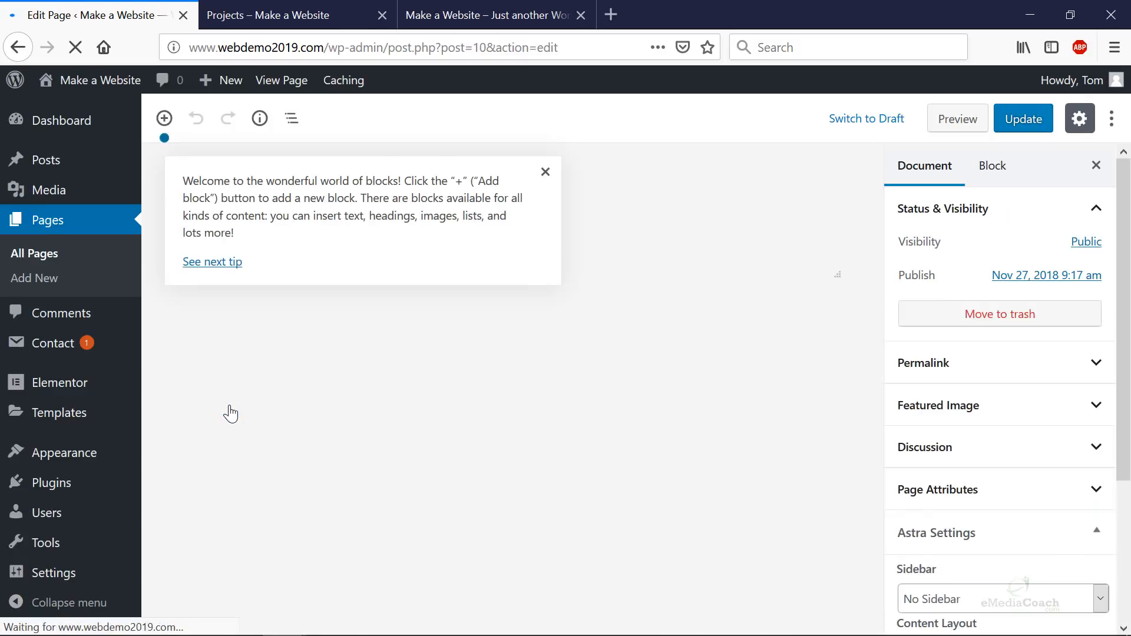
pyautogui.click(546, 172)
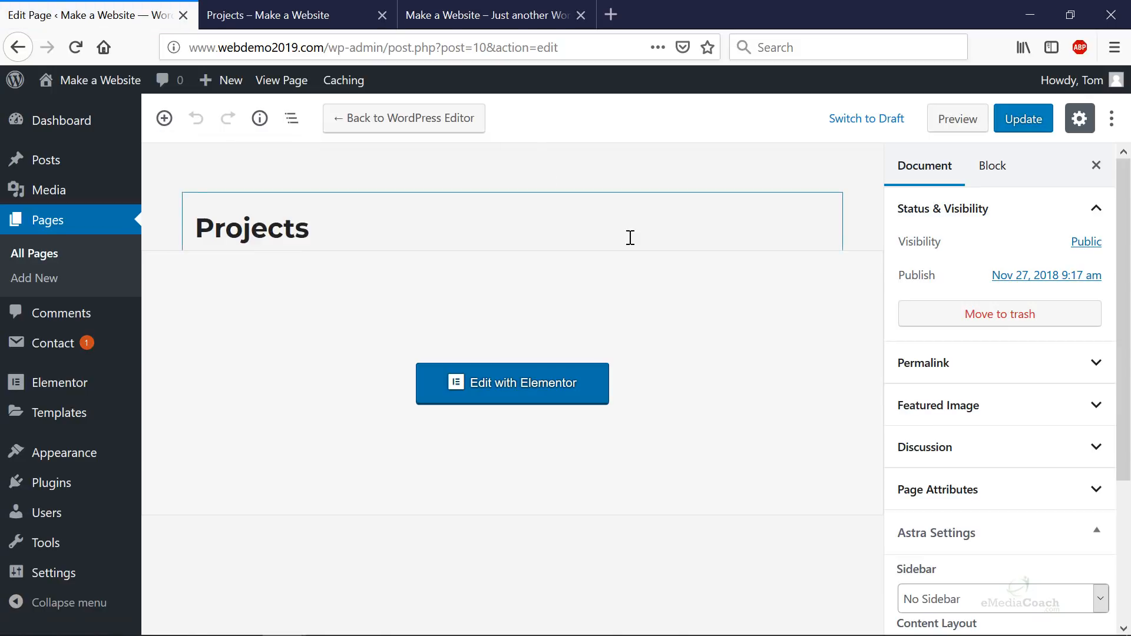
pyautogui.click(460, 131)
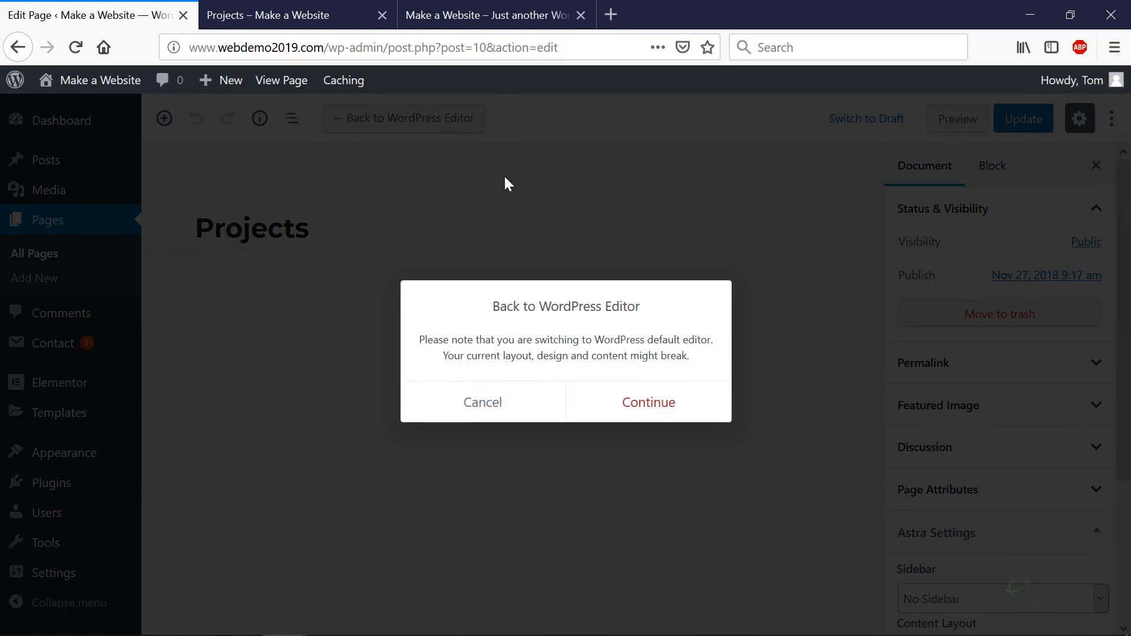
pyautogui.click(648, 406)
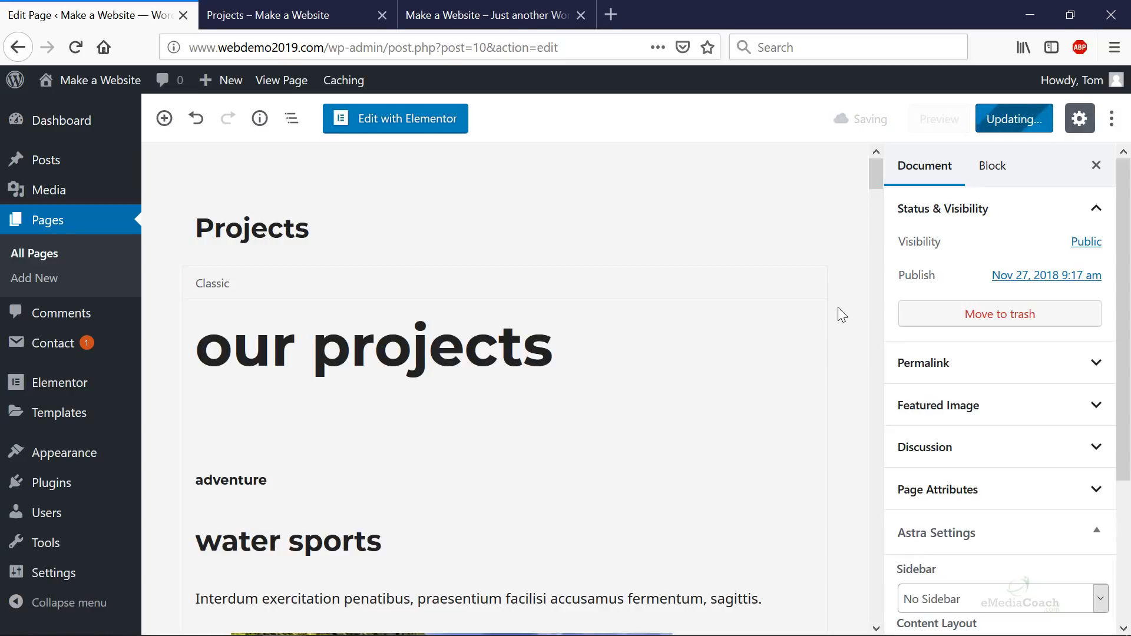
# - Confirm the Projects page permalink at /projects/ on the live site, then edit with Elementor
pyautogui.click(1085, 128)
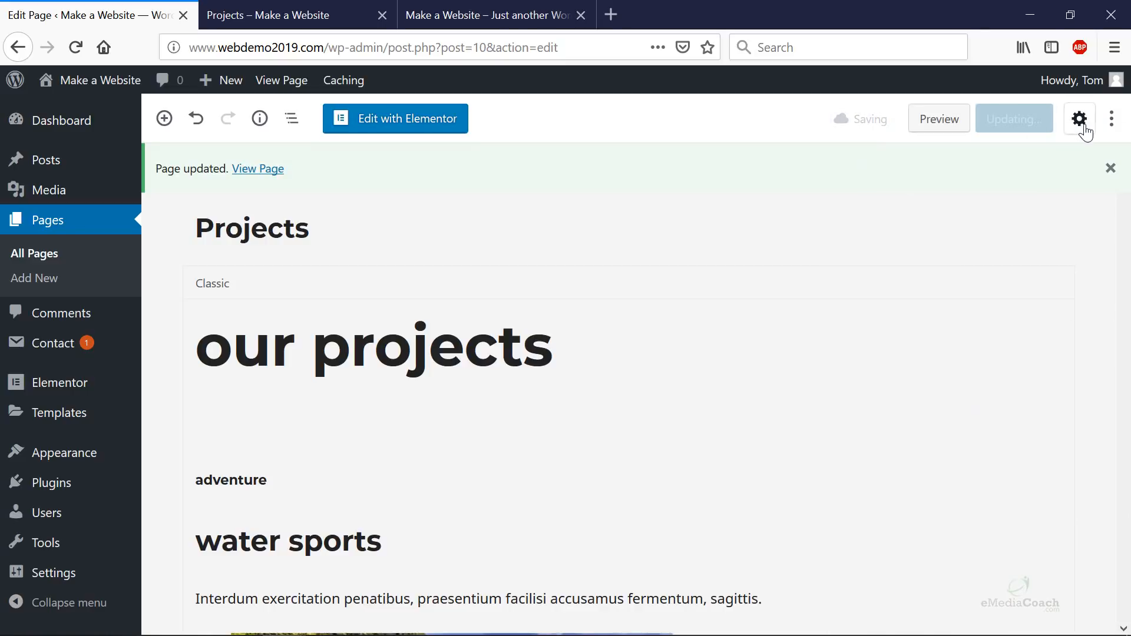
pyautogui.click(1085, 128)
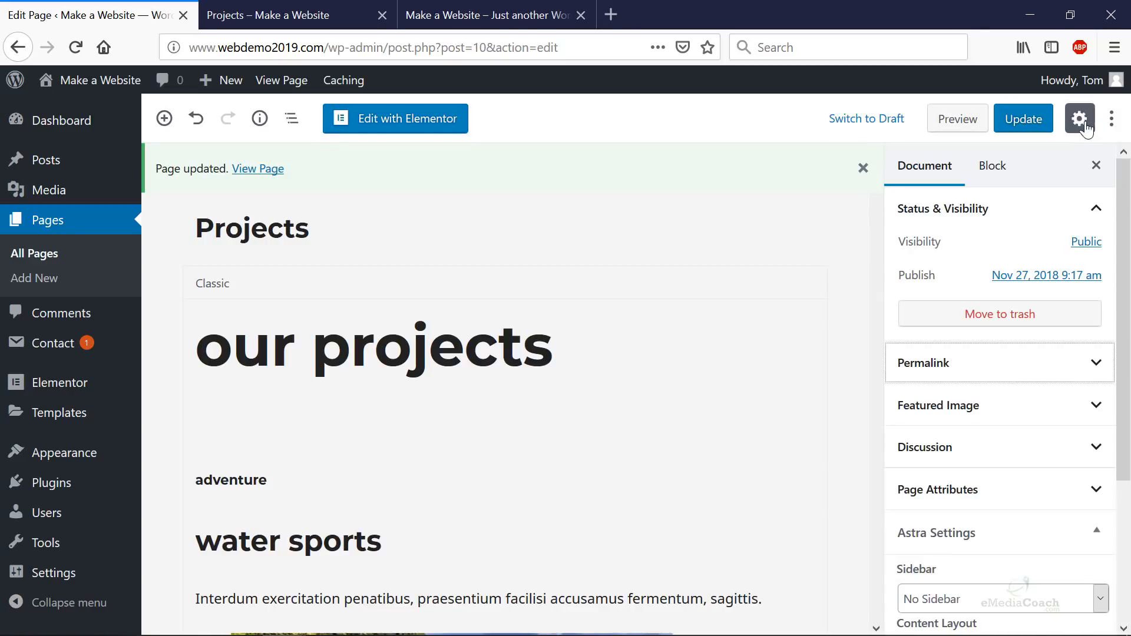
pyautogui.click(1087, 376)
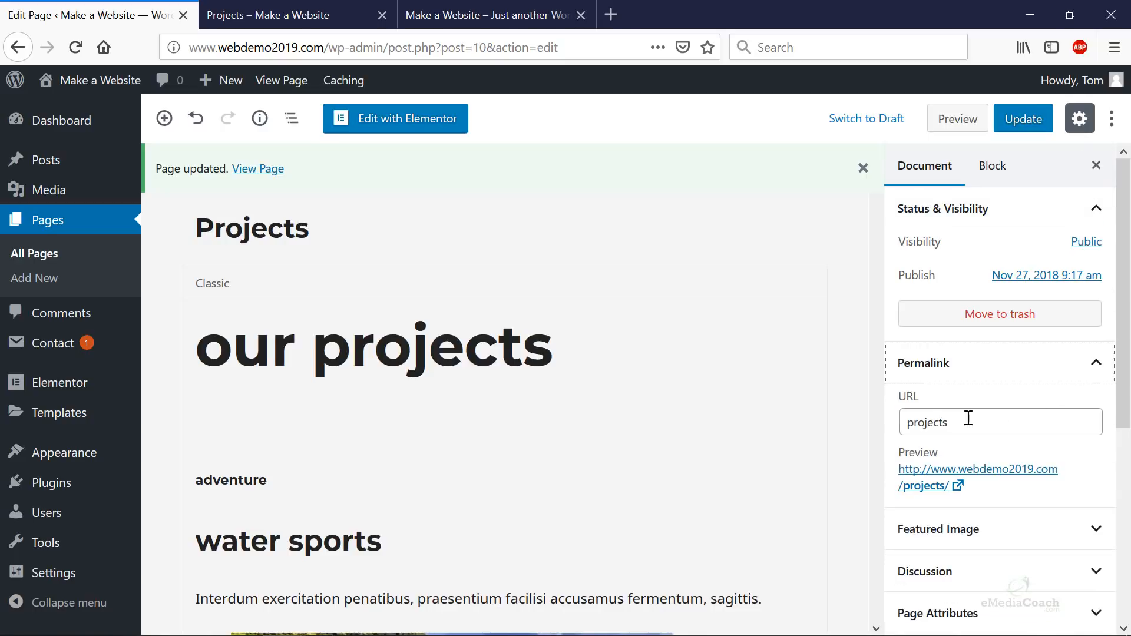
pyautogui.click(935, 493)
pyautogui.click(265, 15)
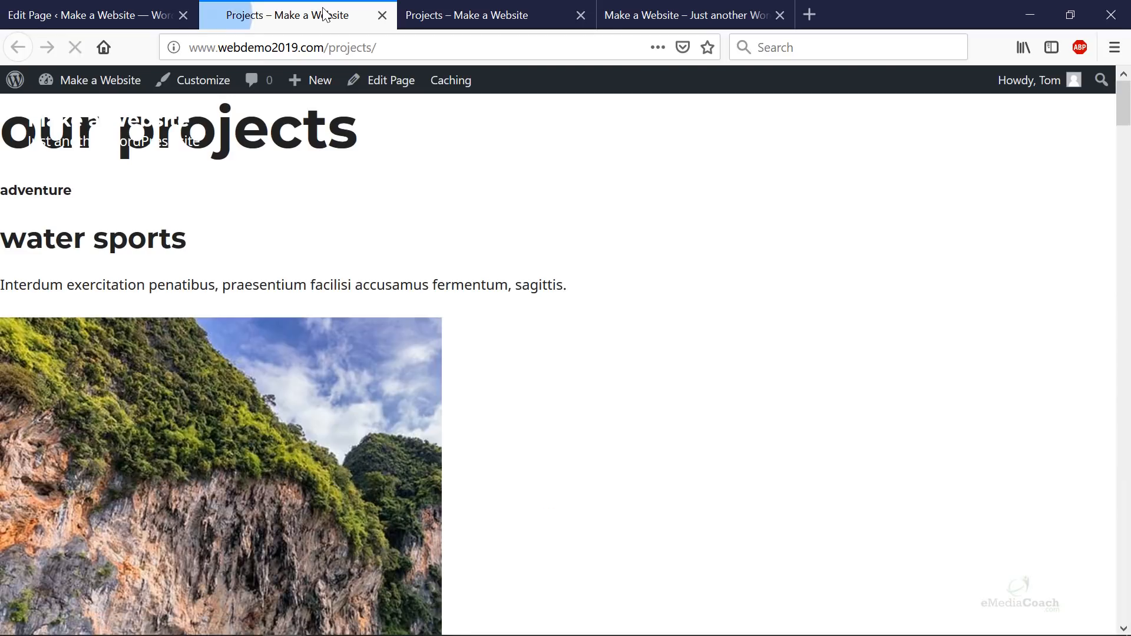
pyautogui.click(383, 15)
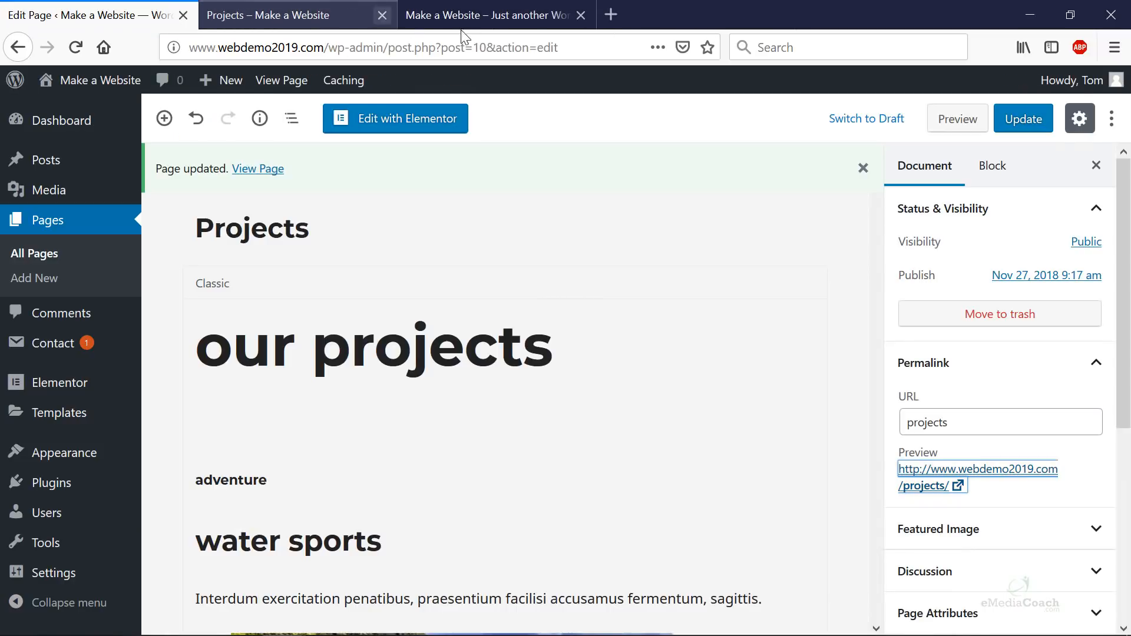
pyautogui.click(430, 119)
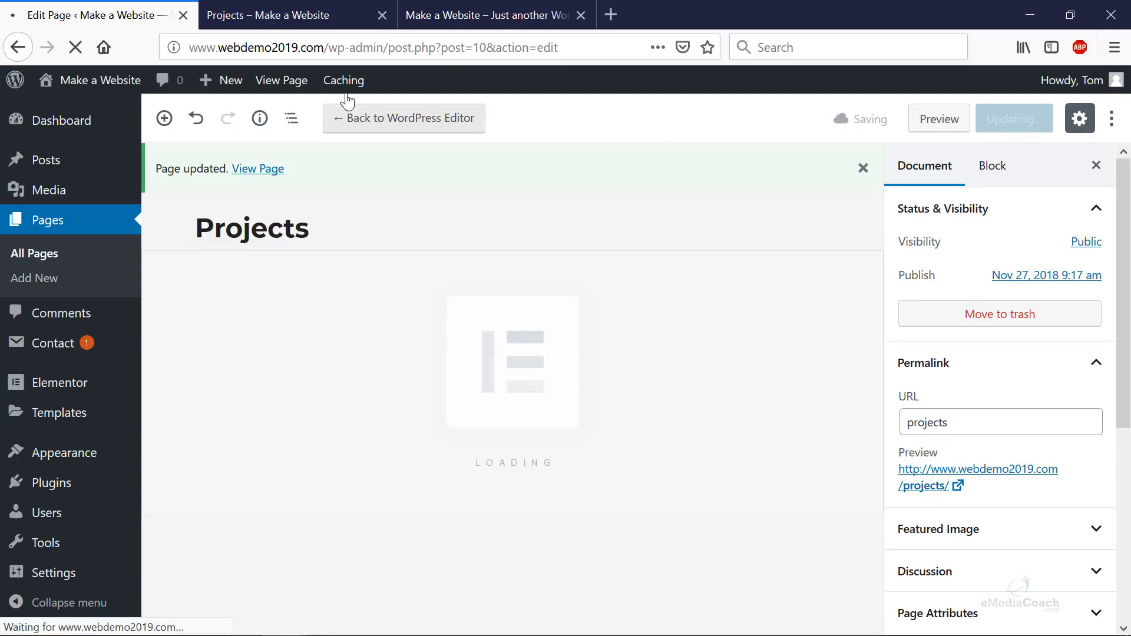
# - Compare the live Projects page with the Elementor editor, then go back and view the homepage
pyautogui.click(266, 17)
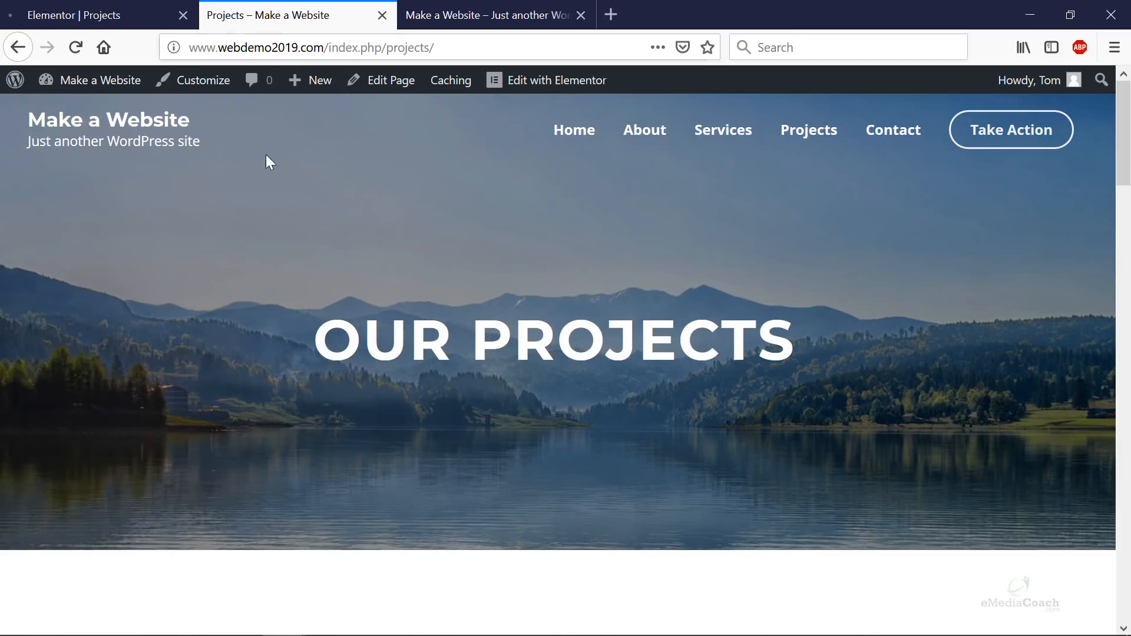
pyautogui.click(87, 13)
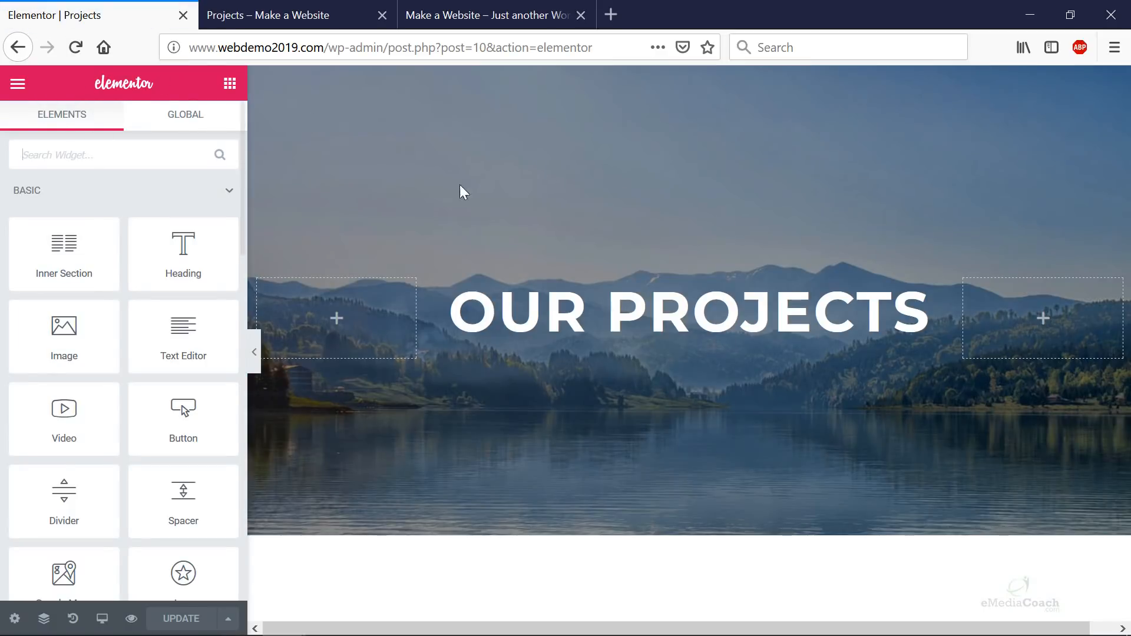
pyautogui.click(267, 8)
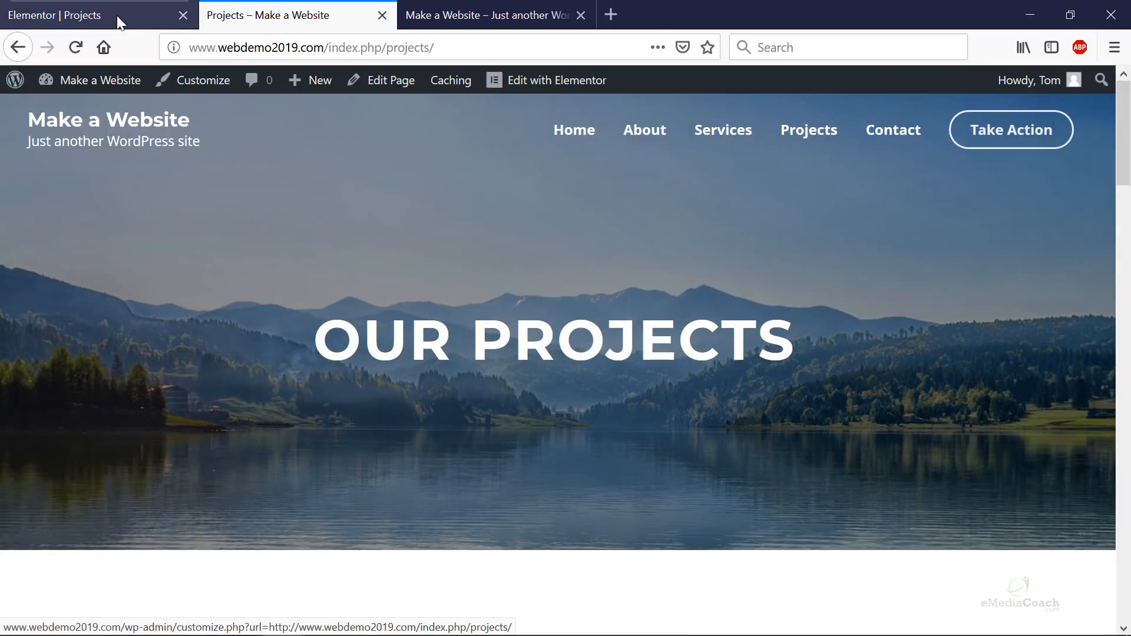
pyautogui.click(117, 15)
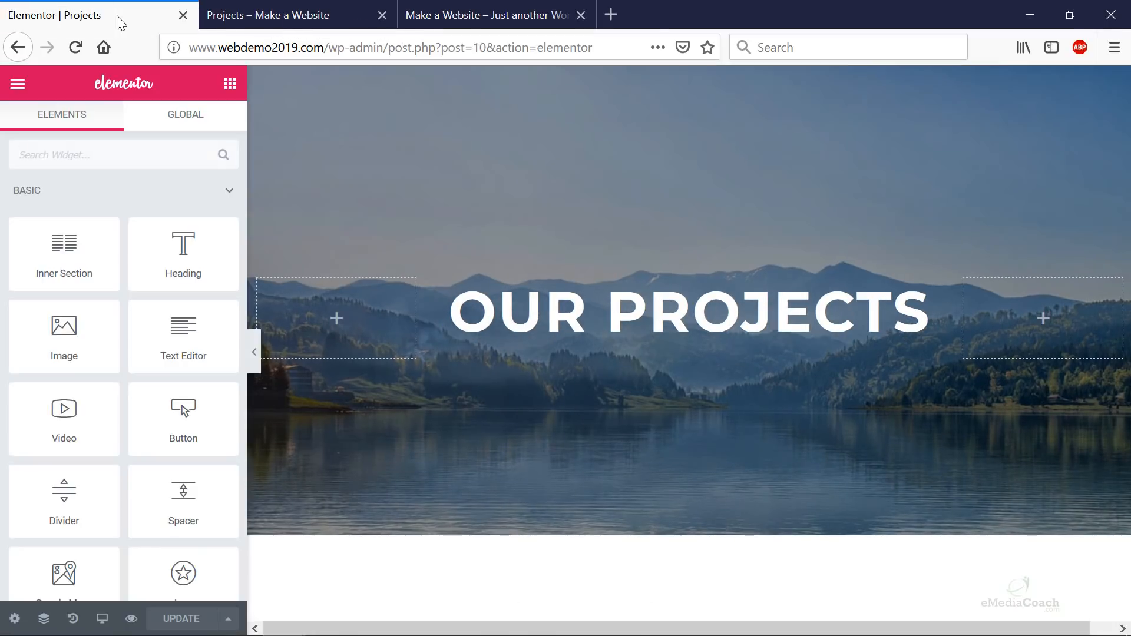
pyautogui.click(24, 53)
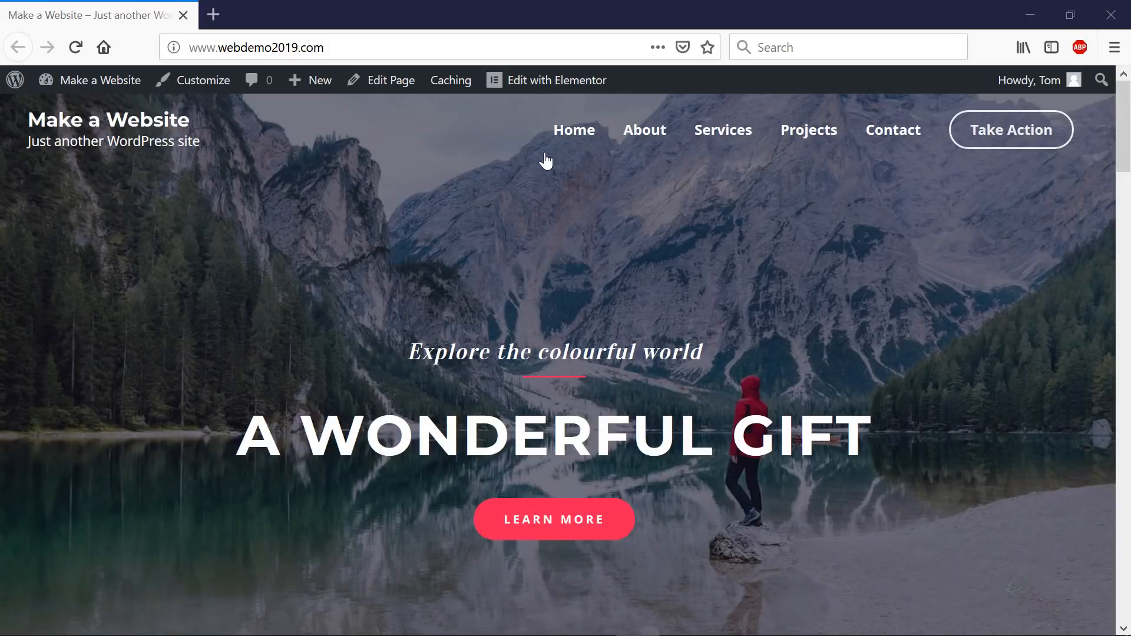
pyautogui.scroll(-1, 642, 180)
pyautogui.scroll(-9, 646, 178)
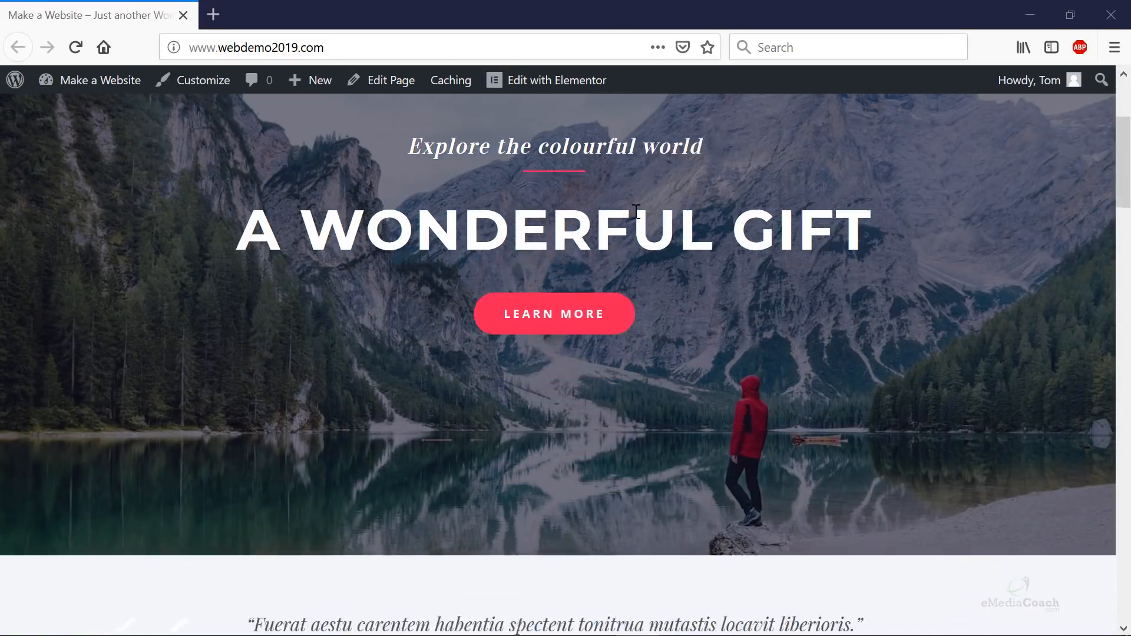
pyautogui.scroll(10, 648, 240)
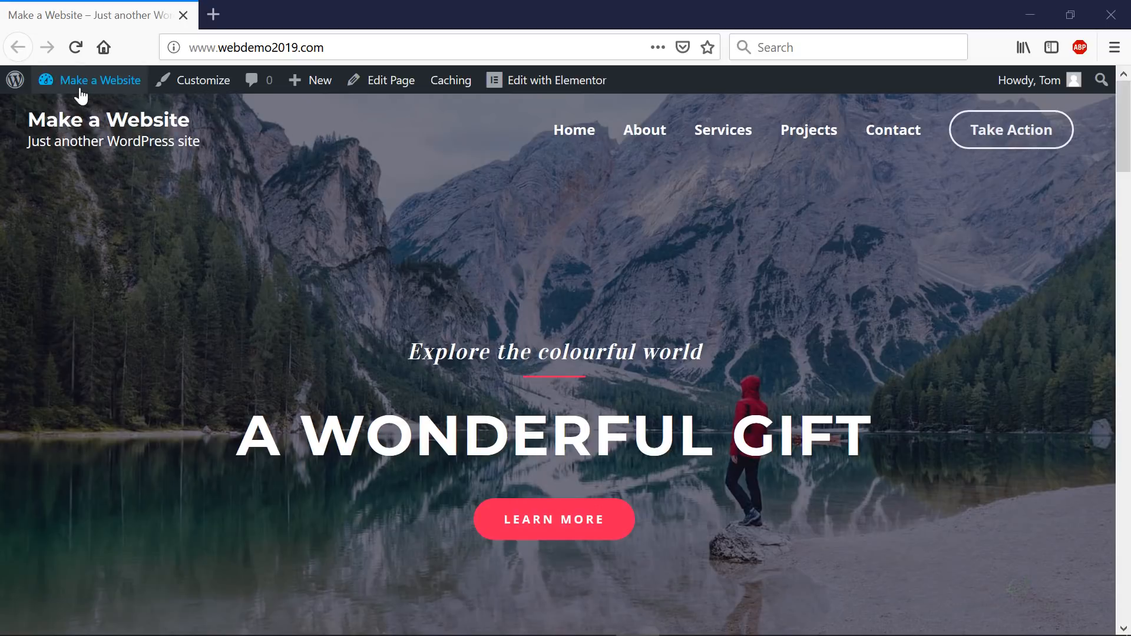
# - Go from the Dashboard to the Customizer's Layout > Header > Site Identity settings
pyautogui.moveTo(76, 90)
pyautogui.click(70, 114)
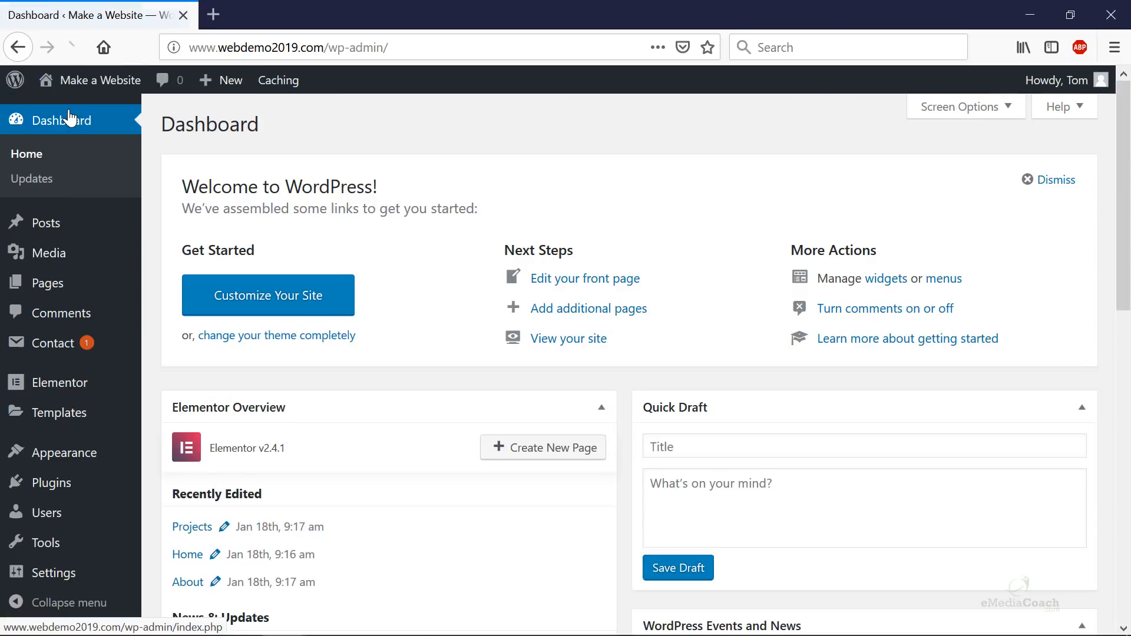
pyautogui.moveTo(88, 464)
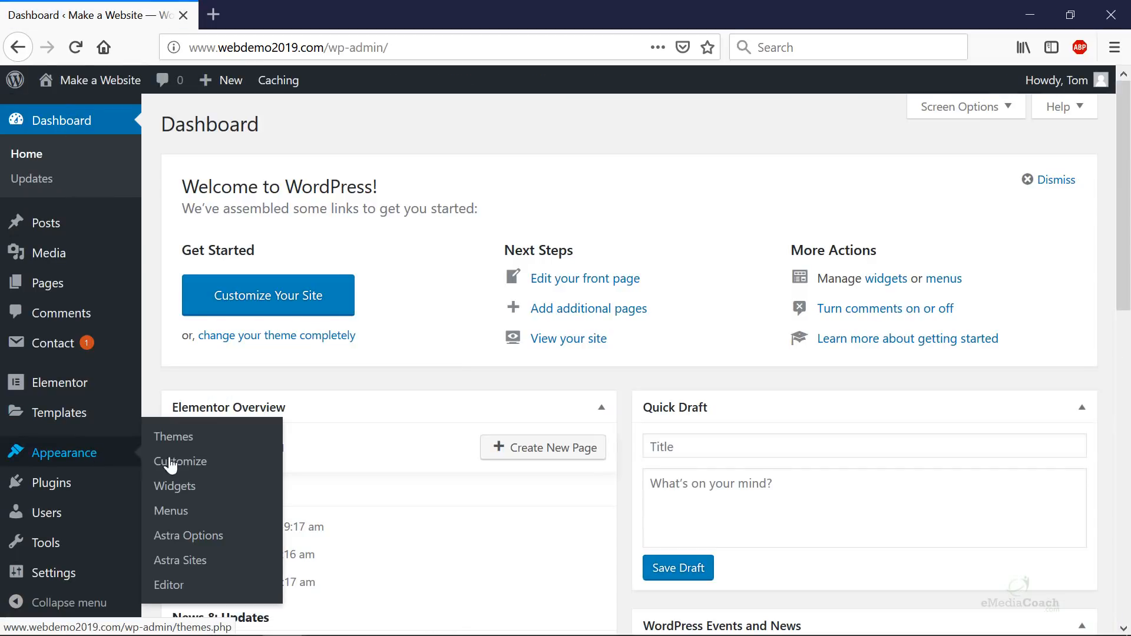
pyautogui.click(214, 471)
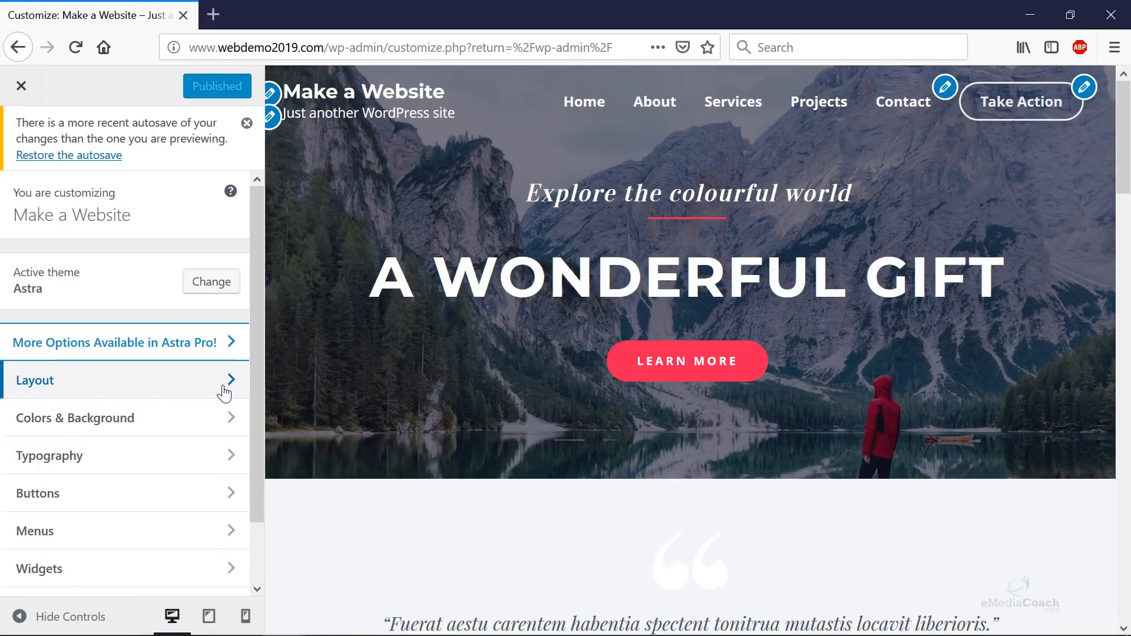
pyautogui.click(224, 392)
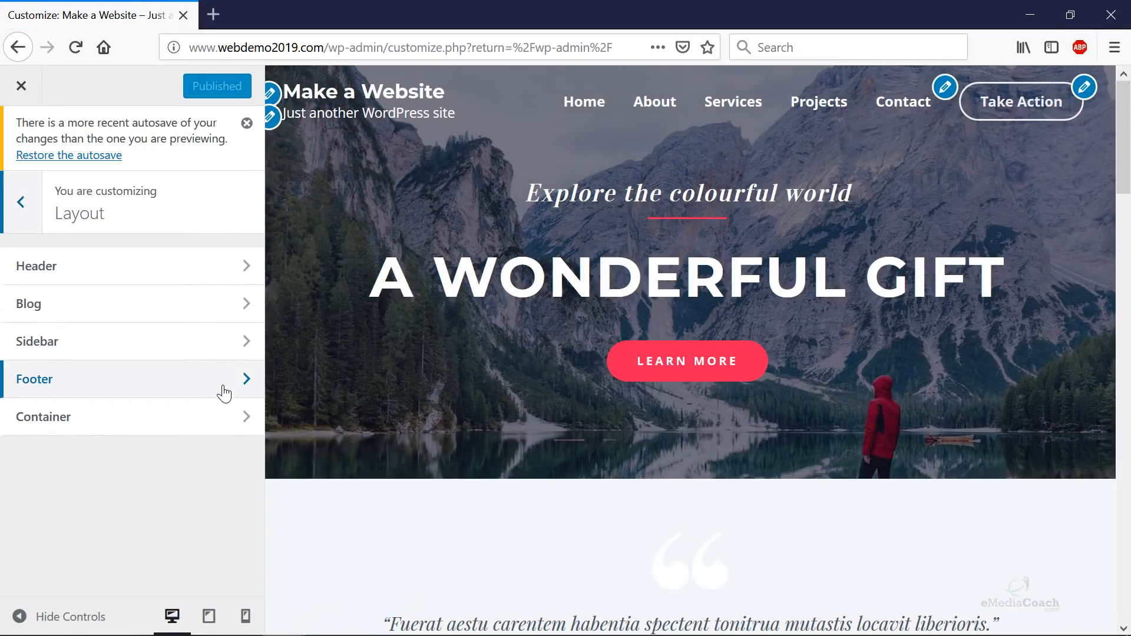
pyautogui.click(187, 266)
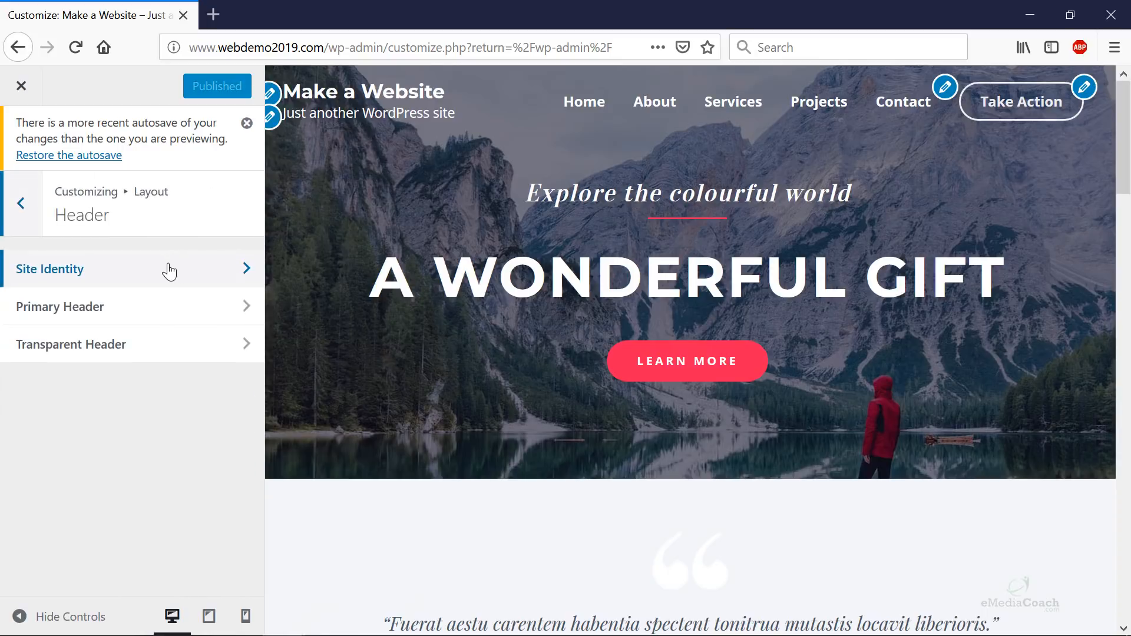
pyautogui.click(168, 270)
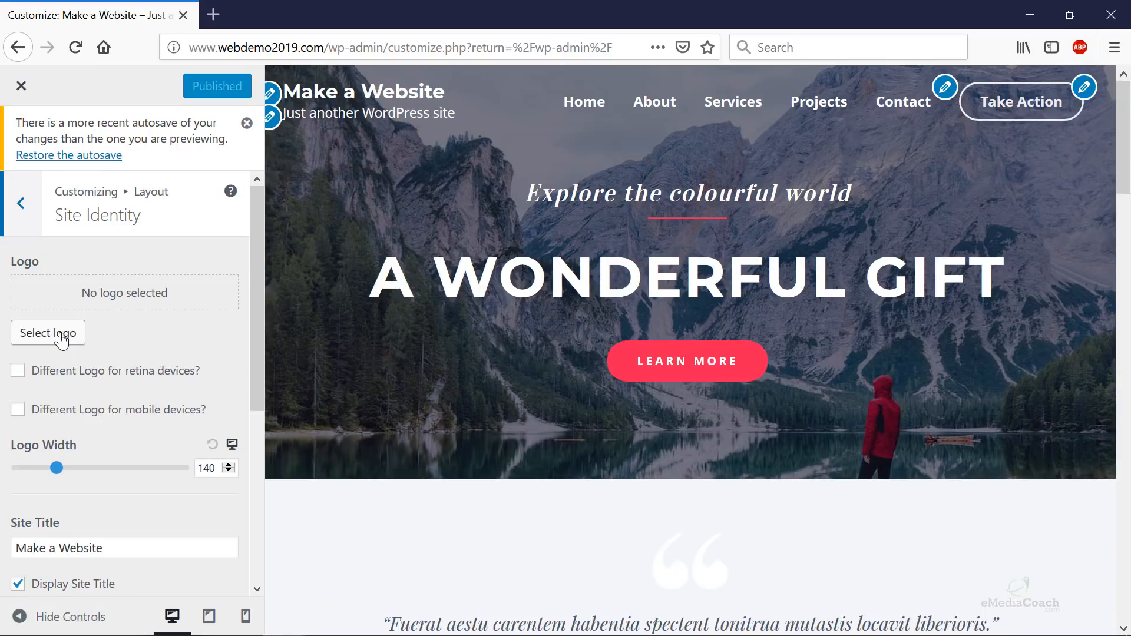
# - Change the site tagline to 'Check it out - get online.' and publish it
pyautogui.scroll(-5, 61, 338)
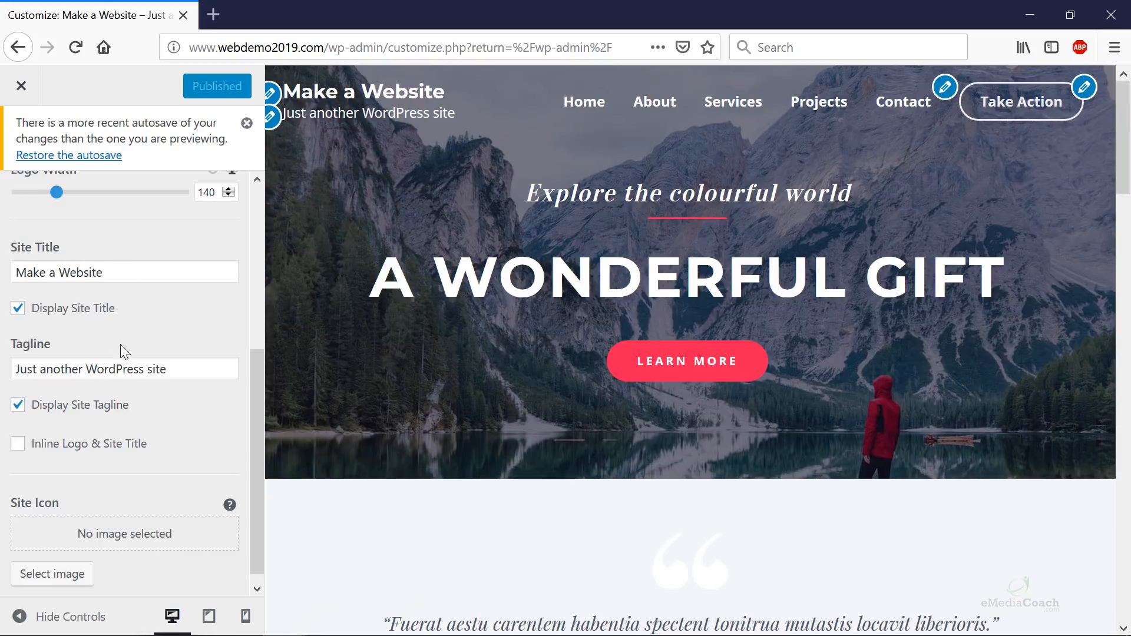
pyautogui.moveTo(188, 366); pyautogui.dragTo(13, 367)
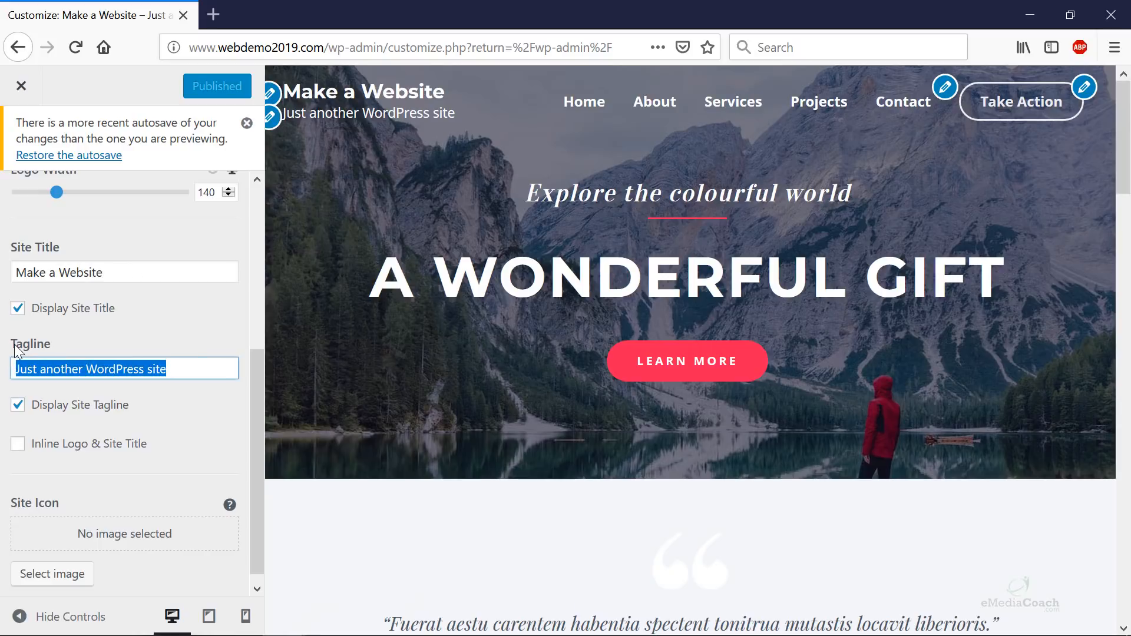
pyautogui.write('Check it outline')
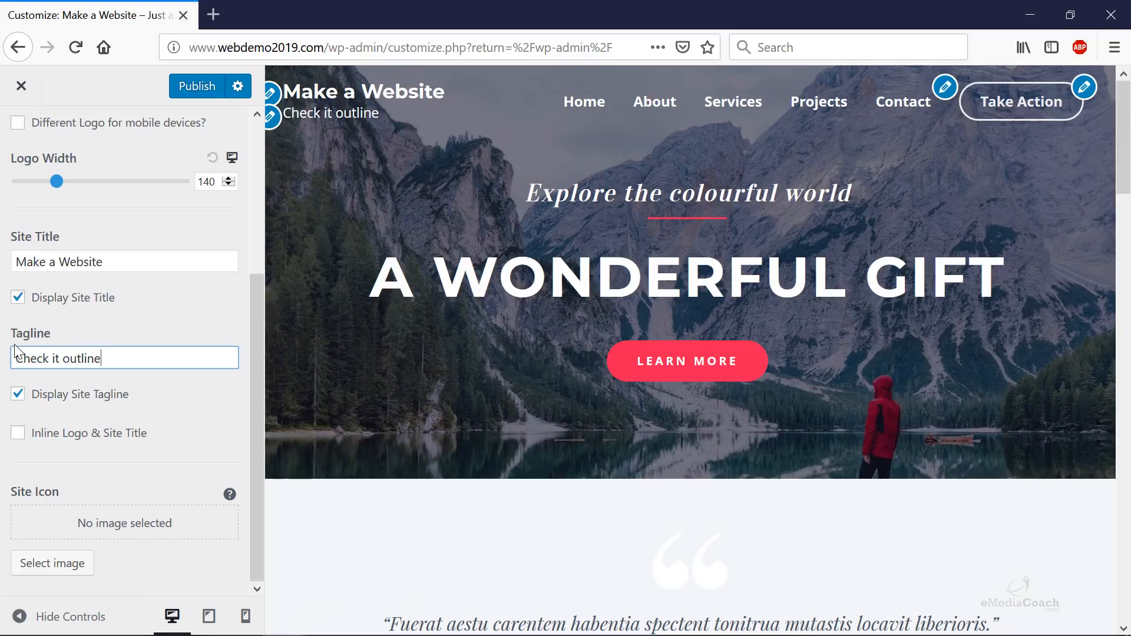
pyautogui.press('BackSpace')
pyautogui.press('BackSpace')
pyautogui.press('BackSpace')
pyautogui.press('BackSpace')
pyautogui.write('- get on')
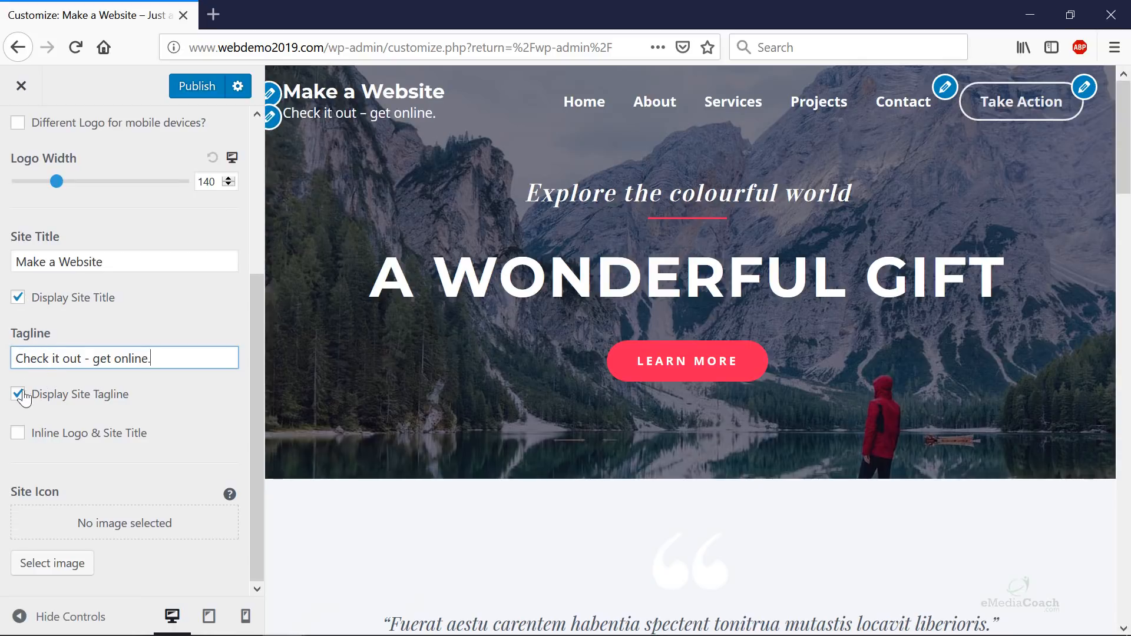
pyautogui.scroll(5, 20, 395)
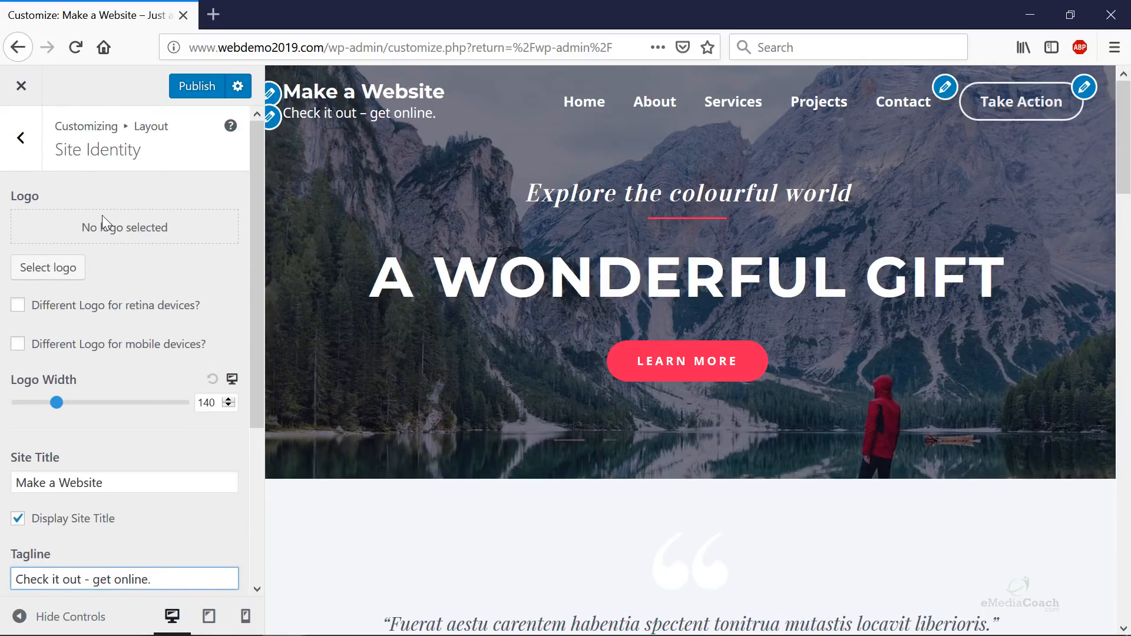
pyautogui.scroll(-5, 89, 291)
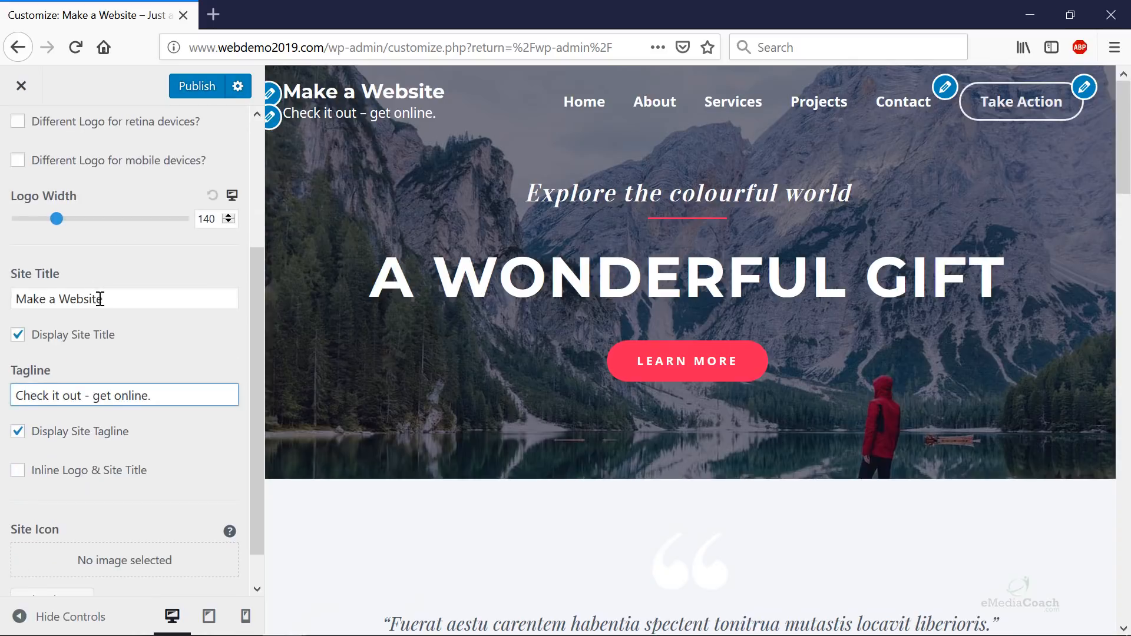
pyautogui.click(199, 88)
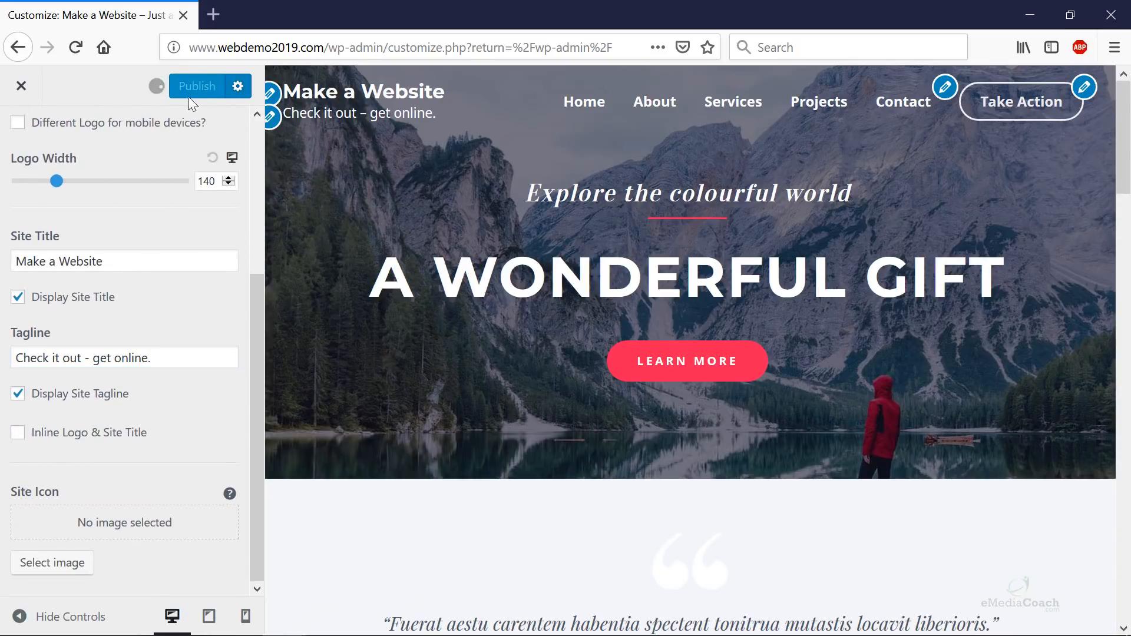
# - Leave the customizer for the dashboard and reopen Appearance > Customize
pyautogui.click(17, 88)
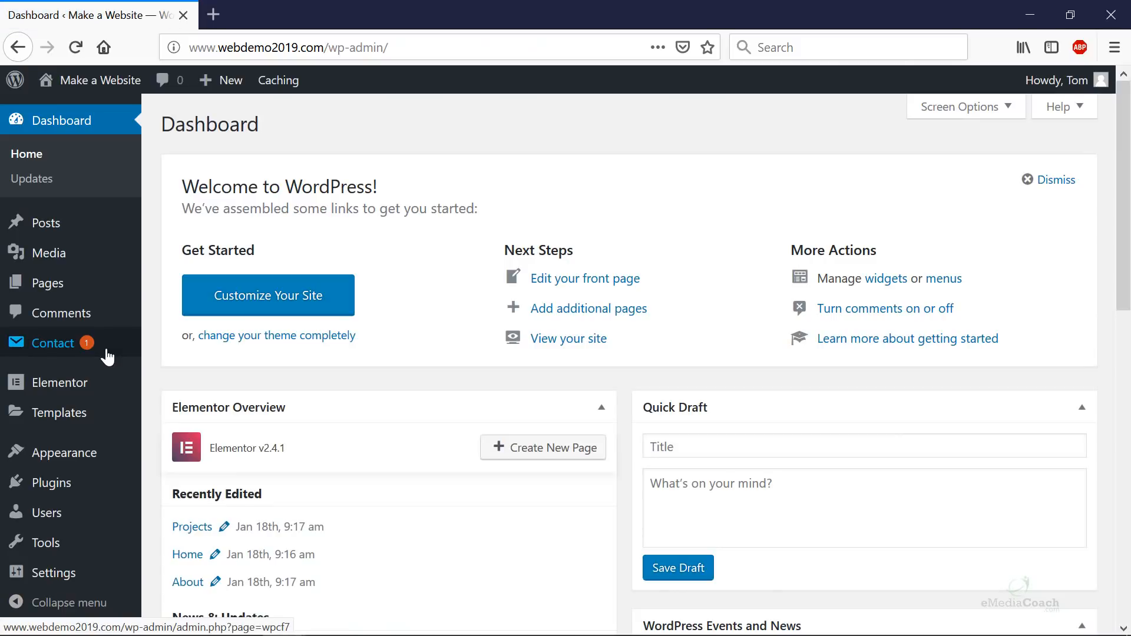
pyautogui.moveTo(81, 463)
pyautogui.click(180, 461)
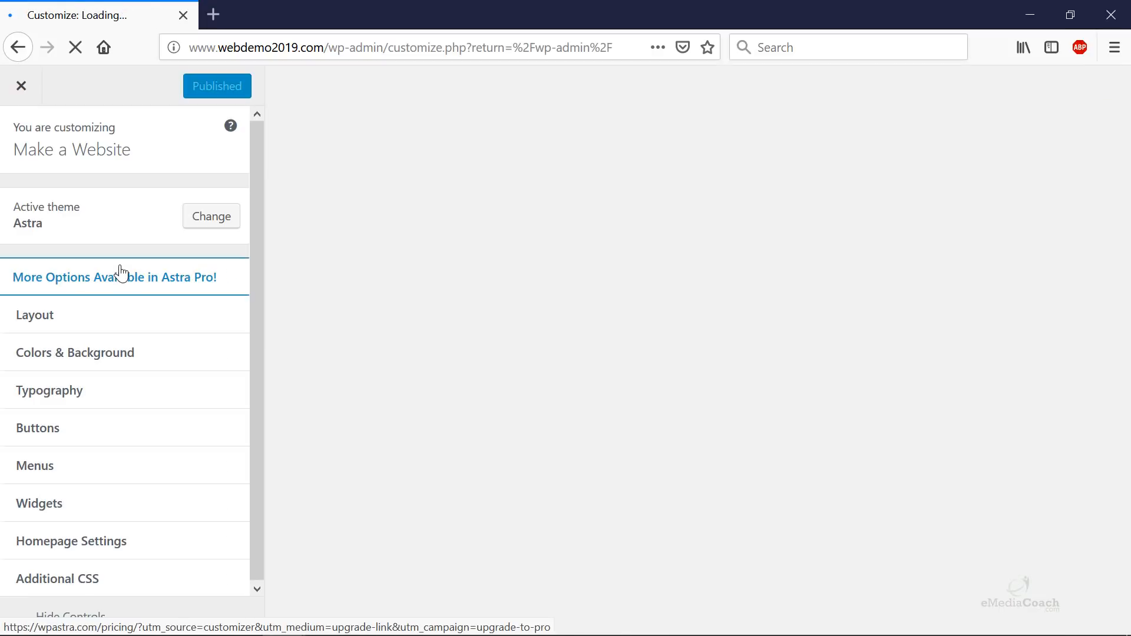
# - Open Layout > Header > Primary Header in the customizer
pyautogui.click(109, 324)
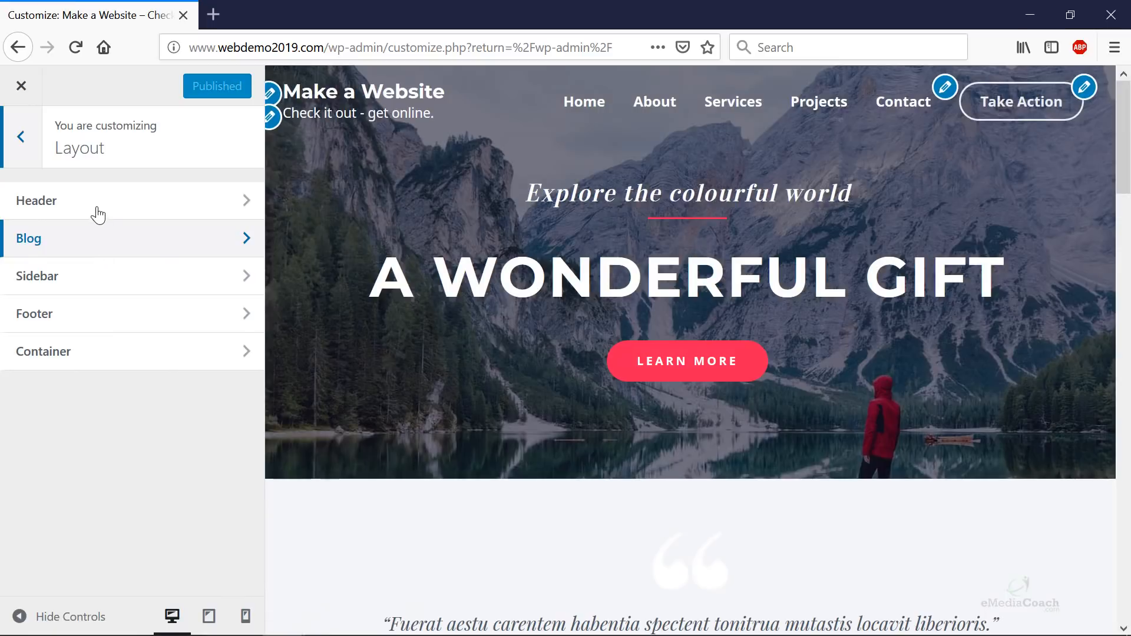
pyautogui.click(98, 207)
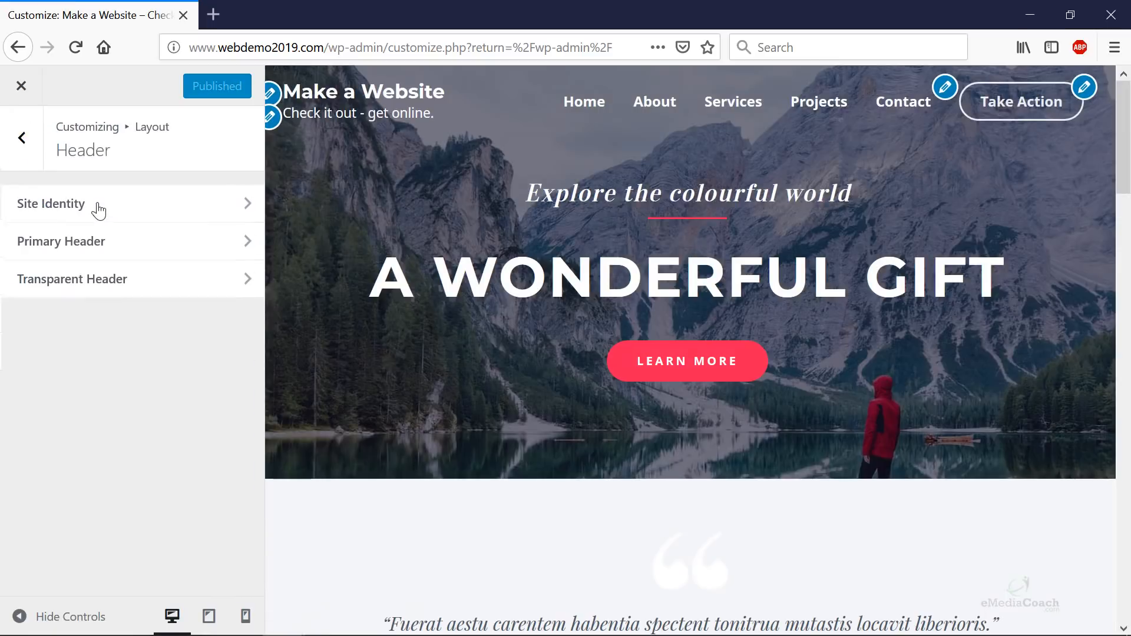
pyautogui.click(94, 245)
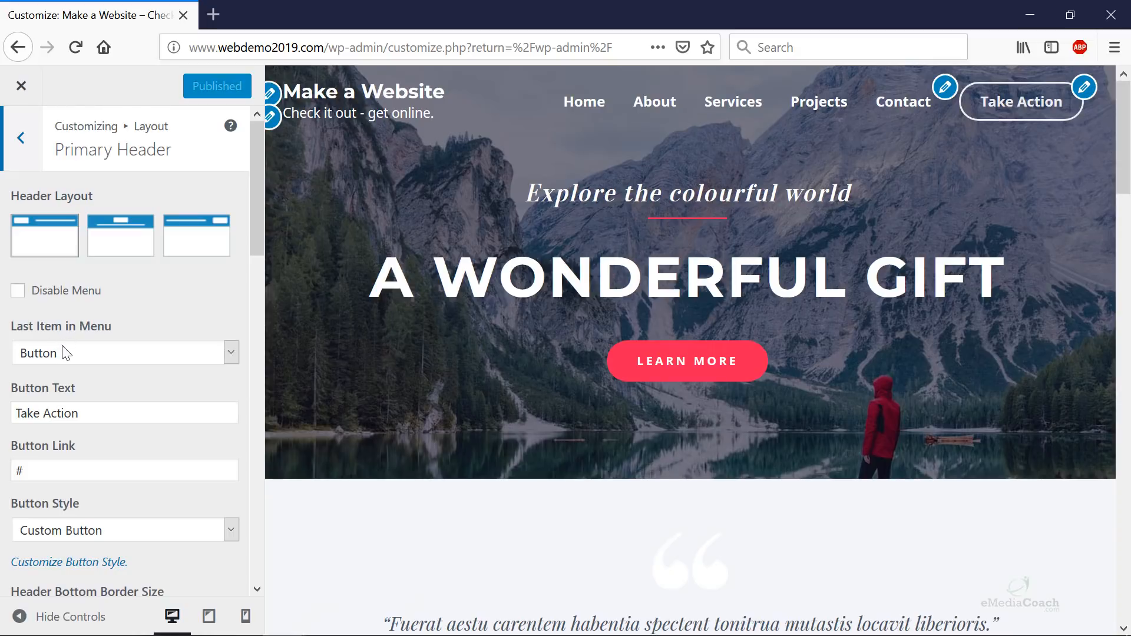
pyautogui.click(90, 352)
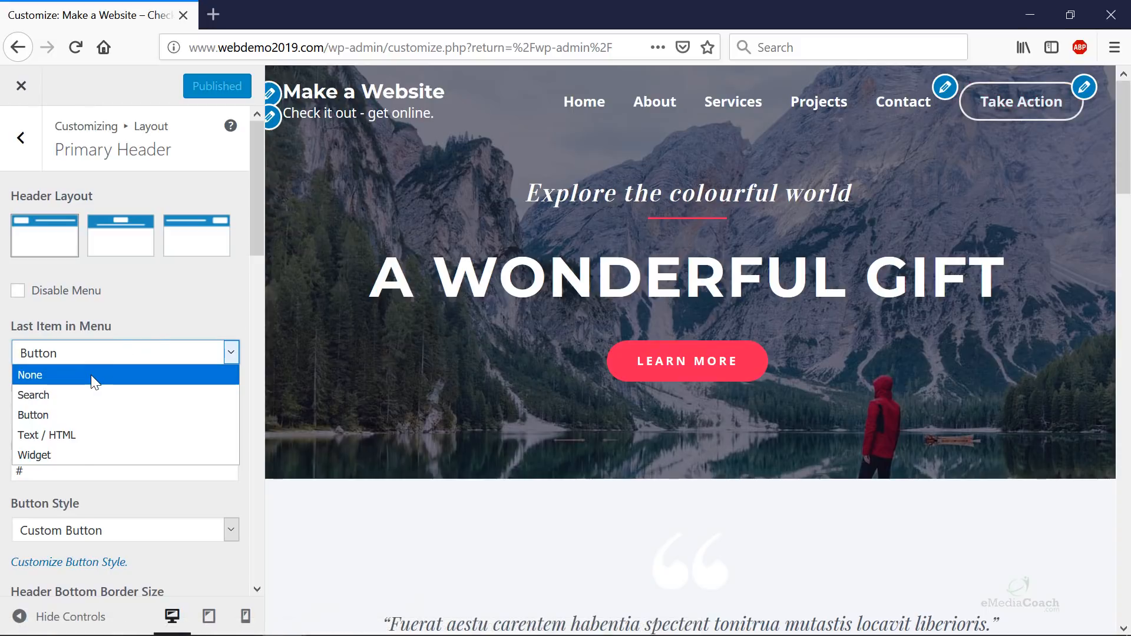
pyautogui.click(225, 498)
pyautogui.moveTo(106, 416); pyautogui.dragTo(2, 407)
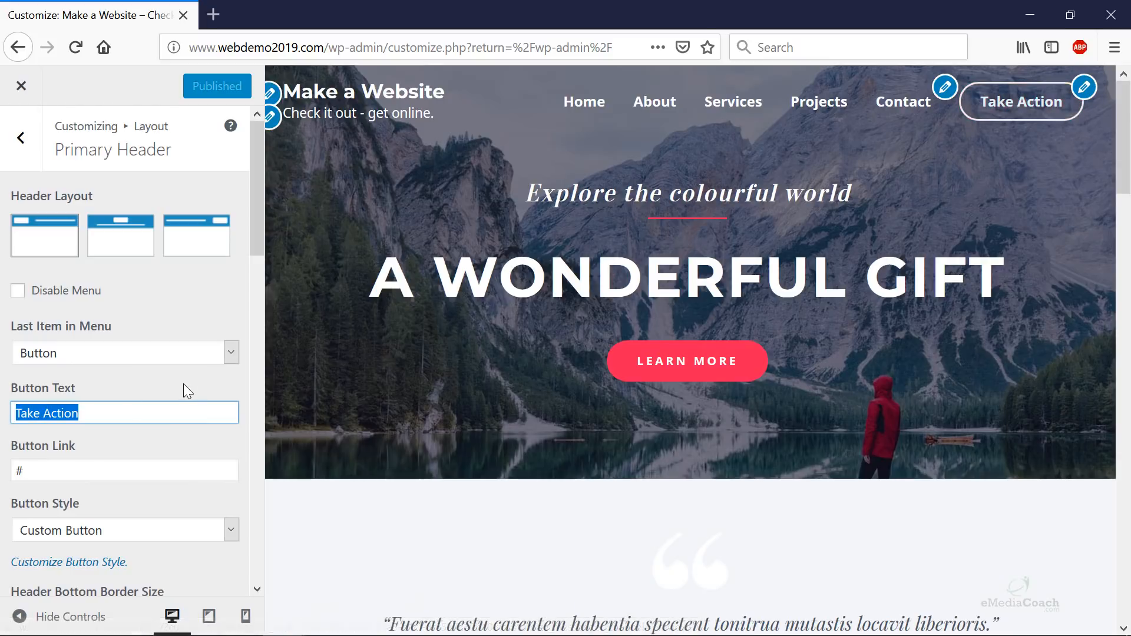
pyautogui.write('Start Now')
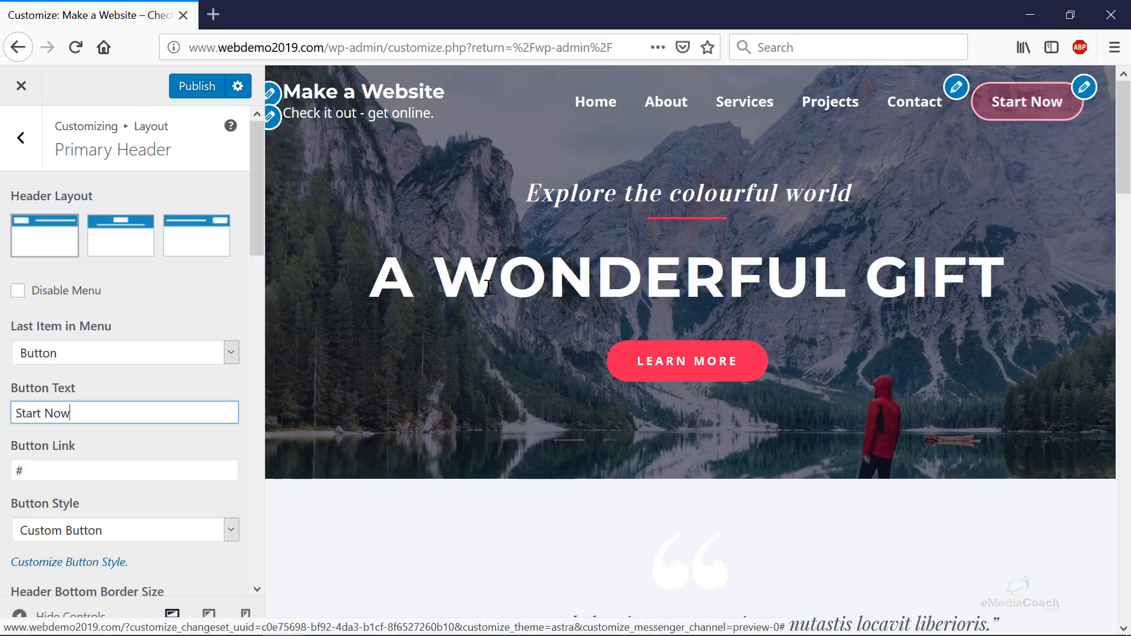
pyautogui.press('Tab')
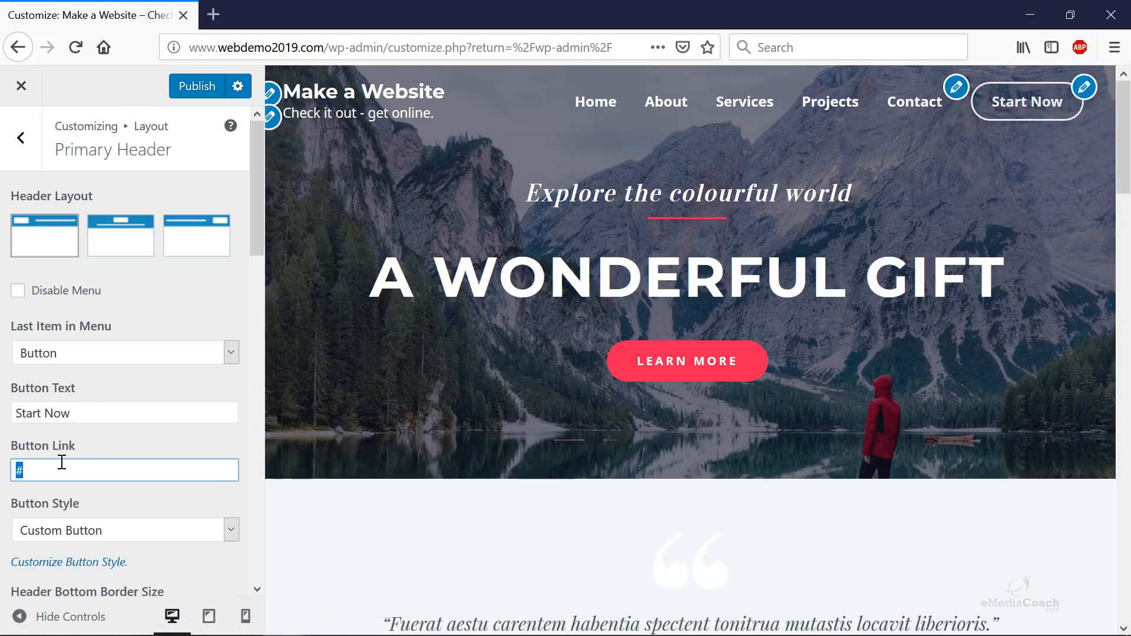
pyautogui.write('www.webdemo2019/services')
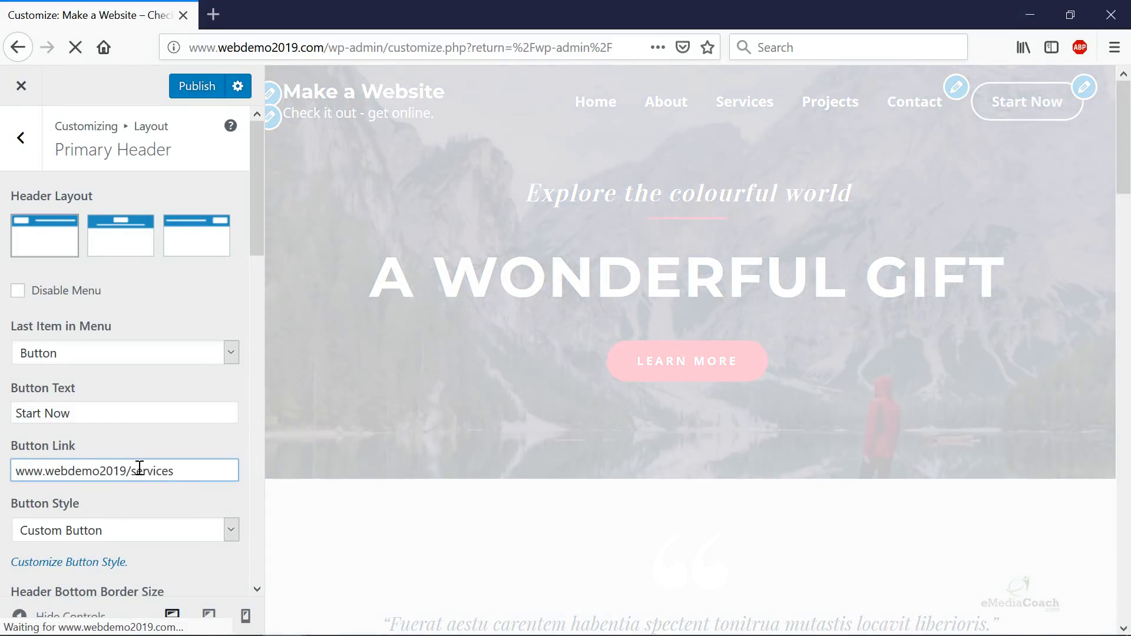
# - Keep the Custom Button style and publish the header button changes
pyautogui.scroll(-3, 141, 467)
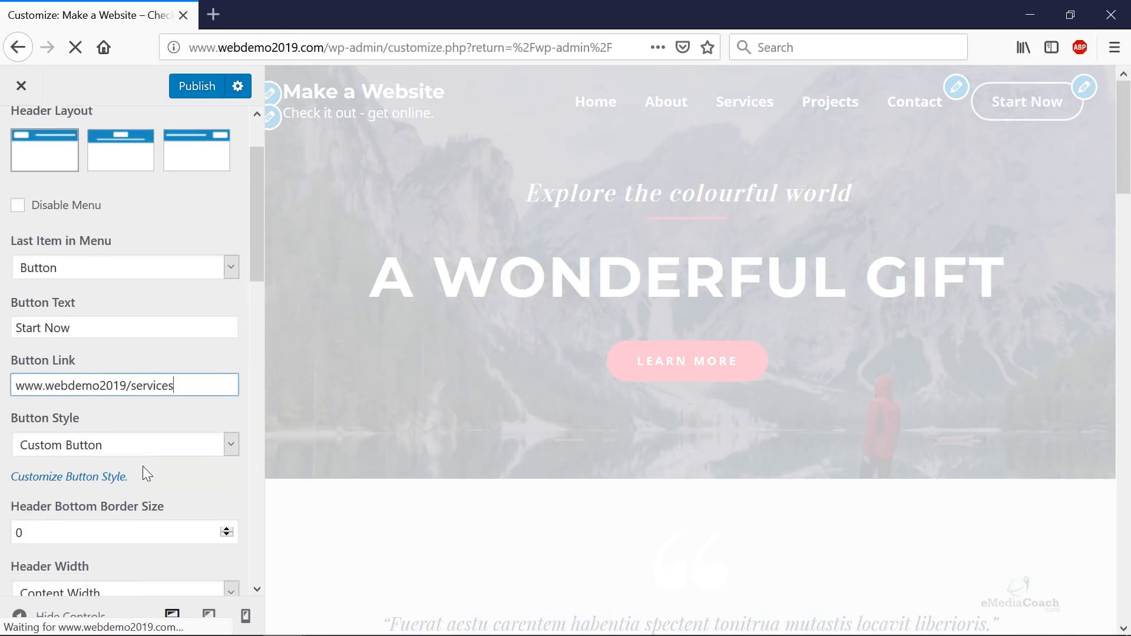
pyautogui.click(215, 437)
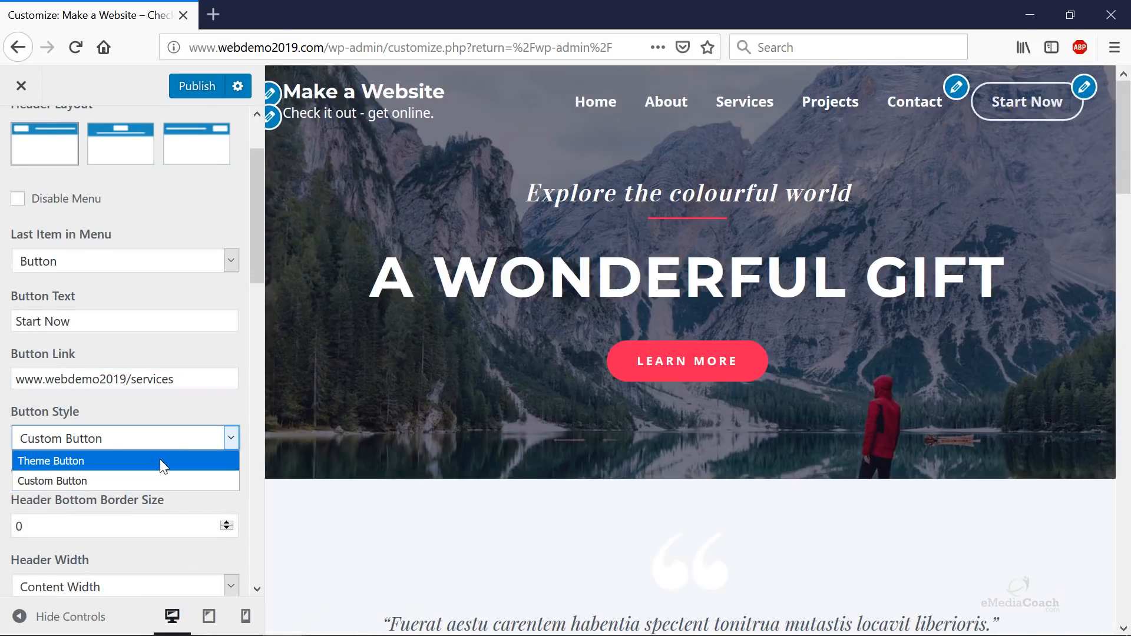
pyautogui.click(159, 481)
pyautogui.scroll(-9, 157, 429)
pyautogui.scroll(-12, 113, 476)
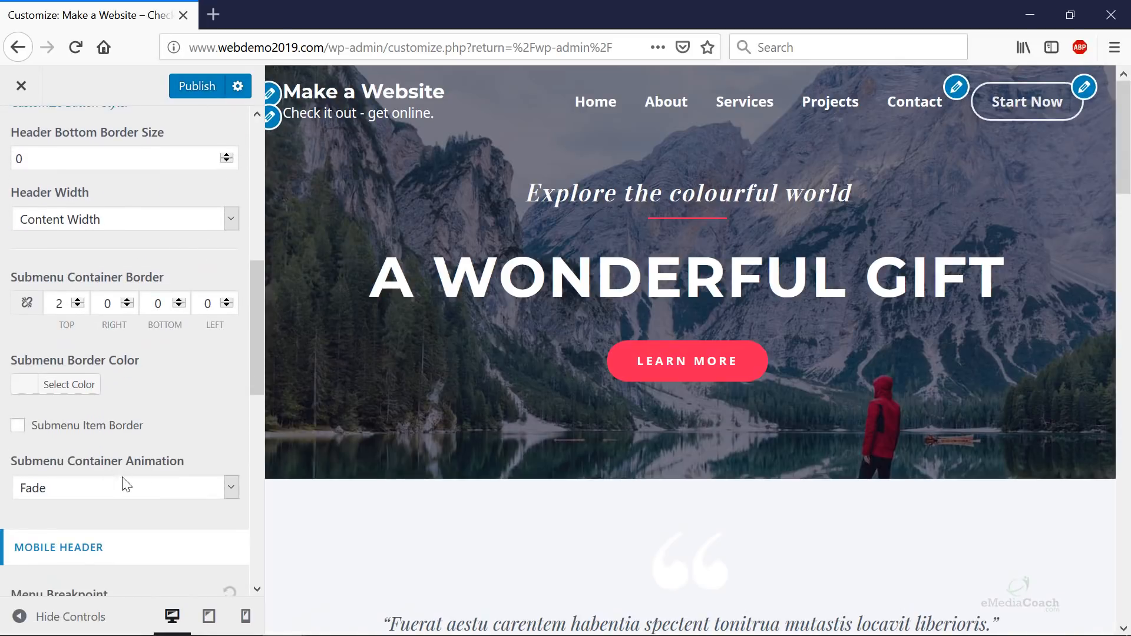
pyautogui.scroll(8, 113, 475)
pyautogui.scroll(-14, 129, 474)
pyautogui.scroll(14, 146, 473)
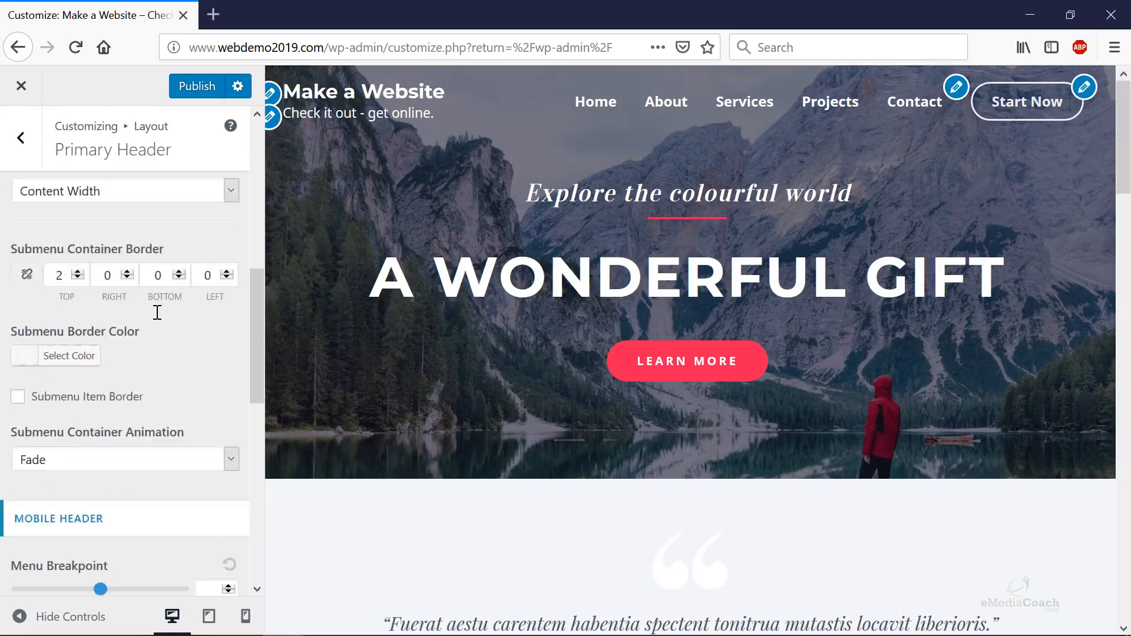
pyautogui.click(195, 86)
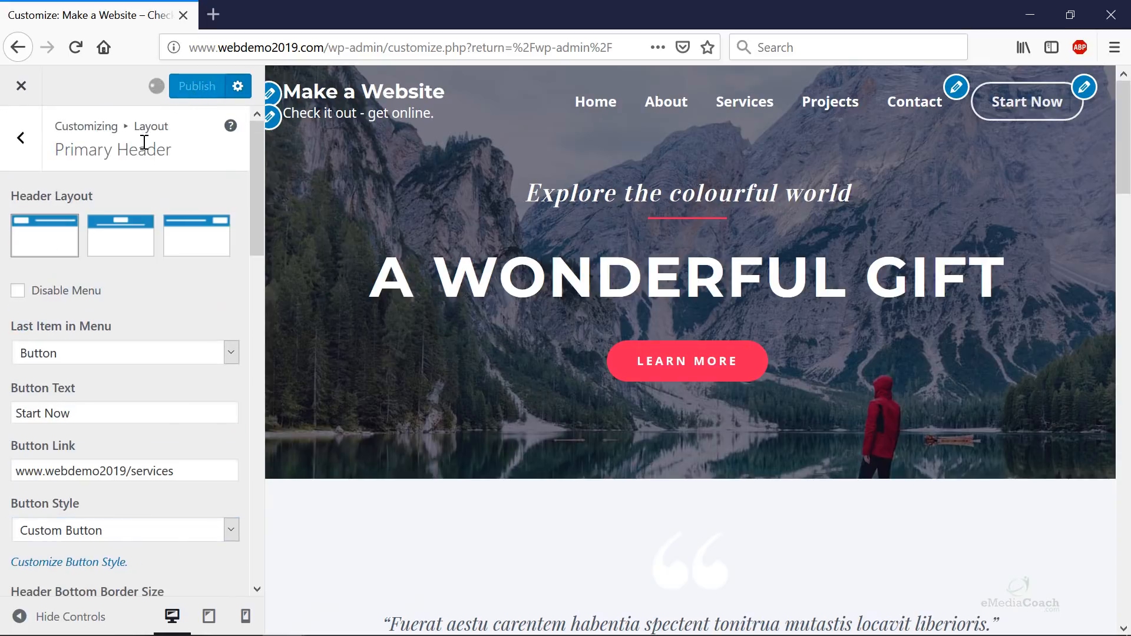
# - Look over the Transparent Header options, then back out to the main customizer menu
pyautogui.click(29, 146)
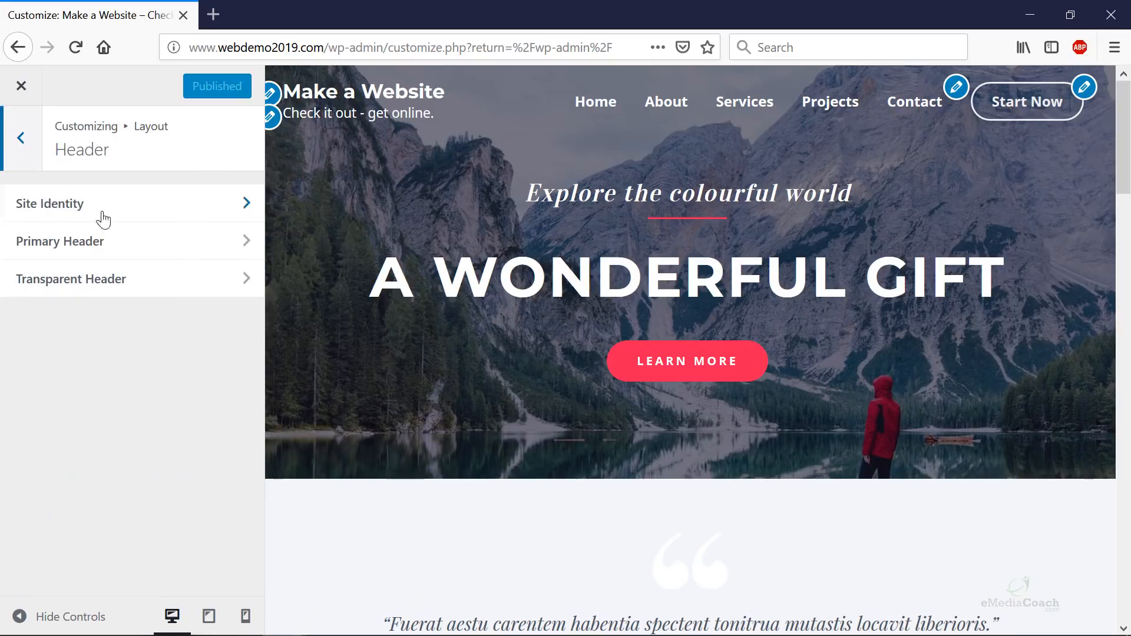
pyautogui.click(115, 280)
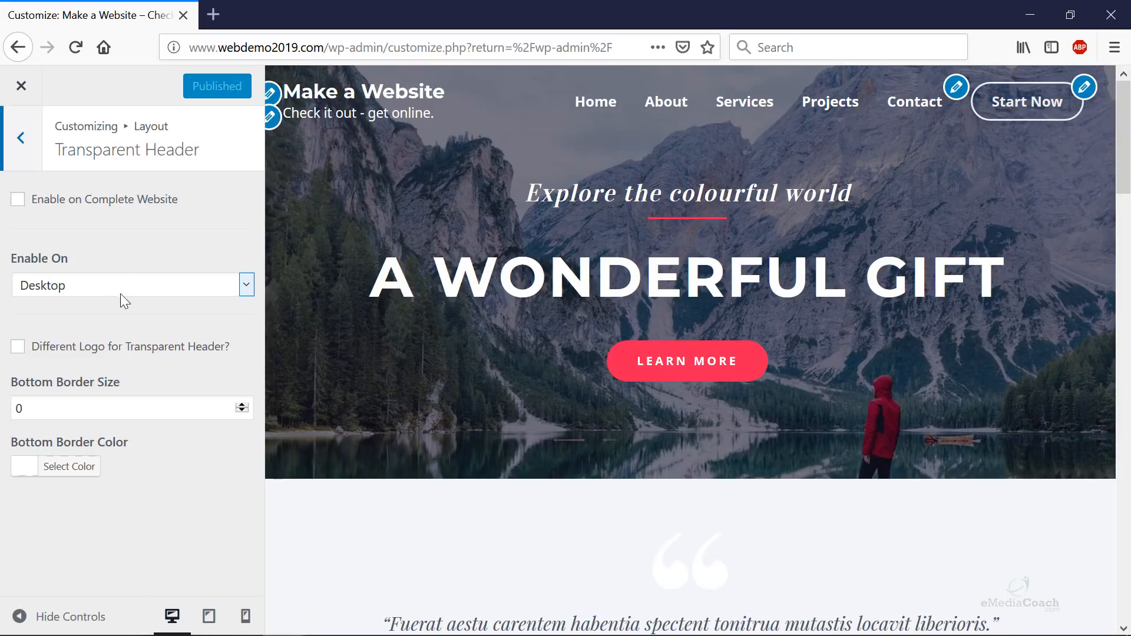
pyautogui.click(18, 142)
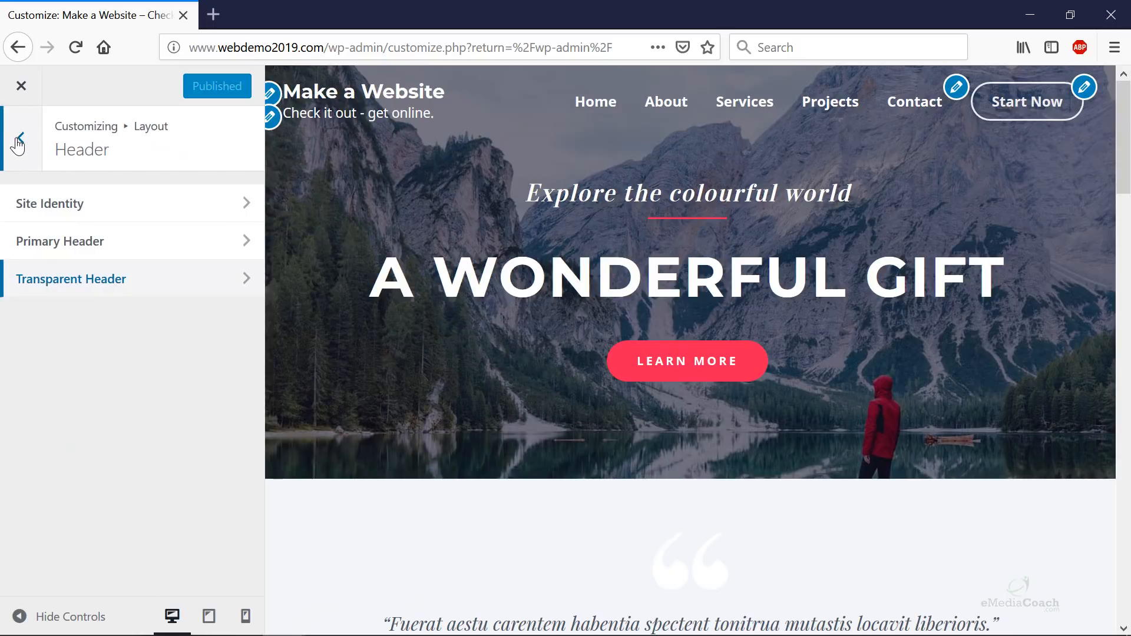
pyautogui.click(18, 141)
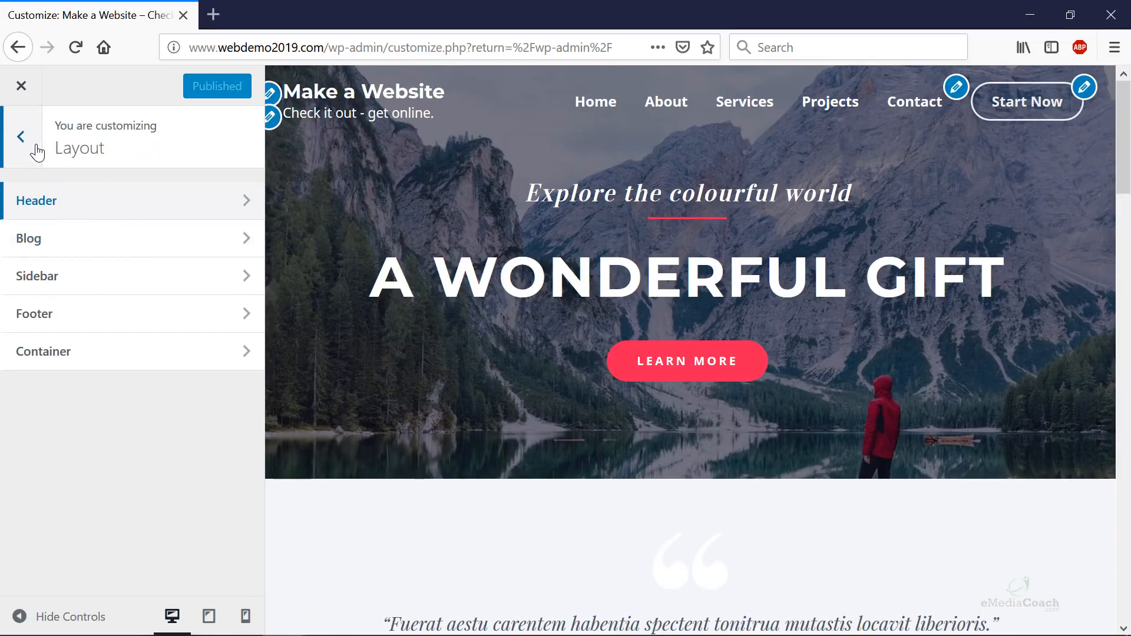
pyautogui.click(37, 152)
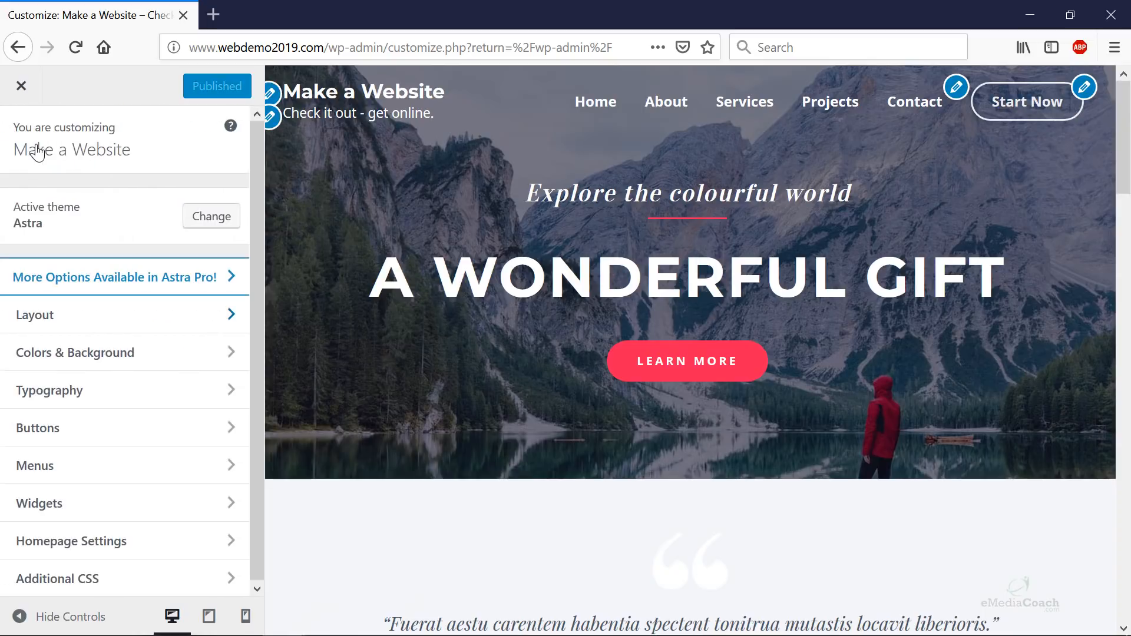
# - Open Colors & Background > Base Colors, then start a blank new browser tab
pyautogui.click(120, 353)
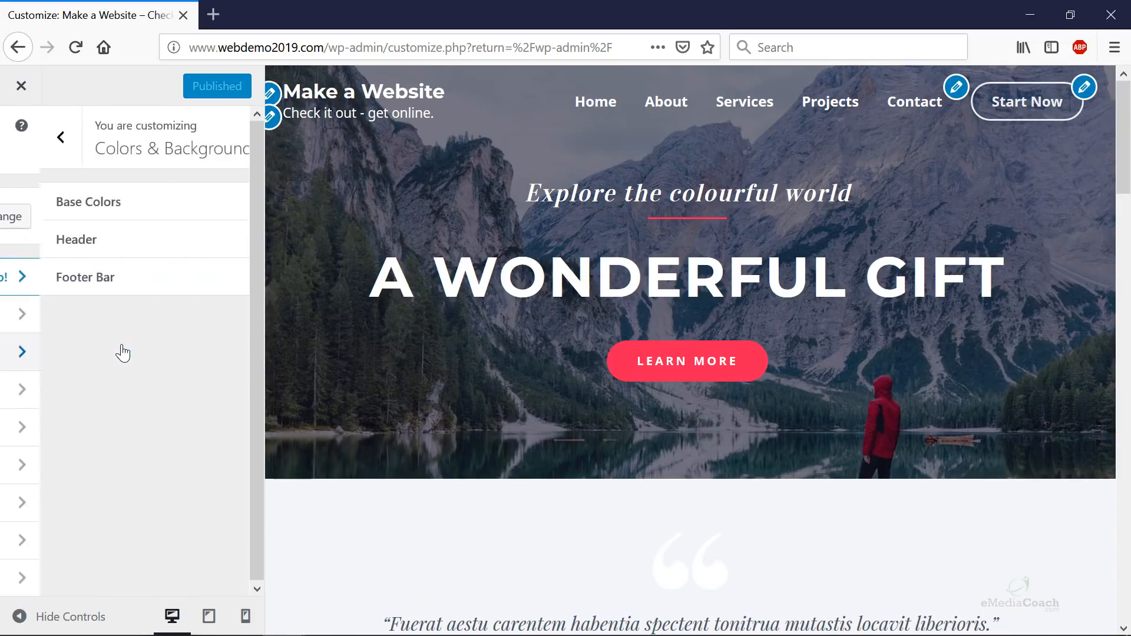
pyautogui.click(136, 207)
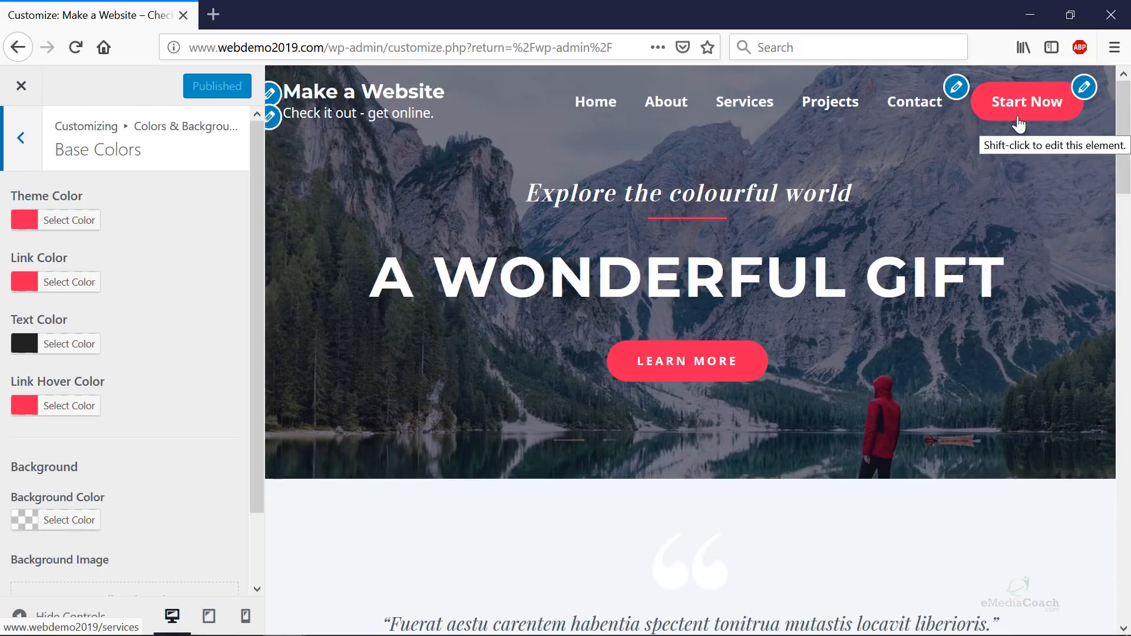
pyautogui.click(213, 15)
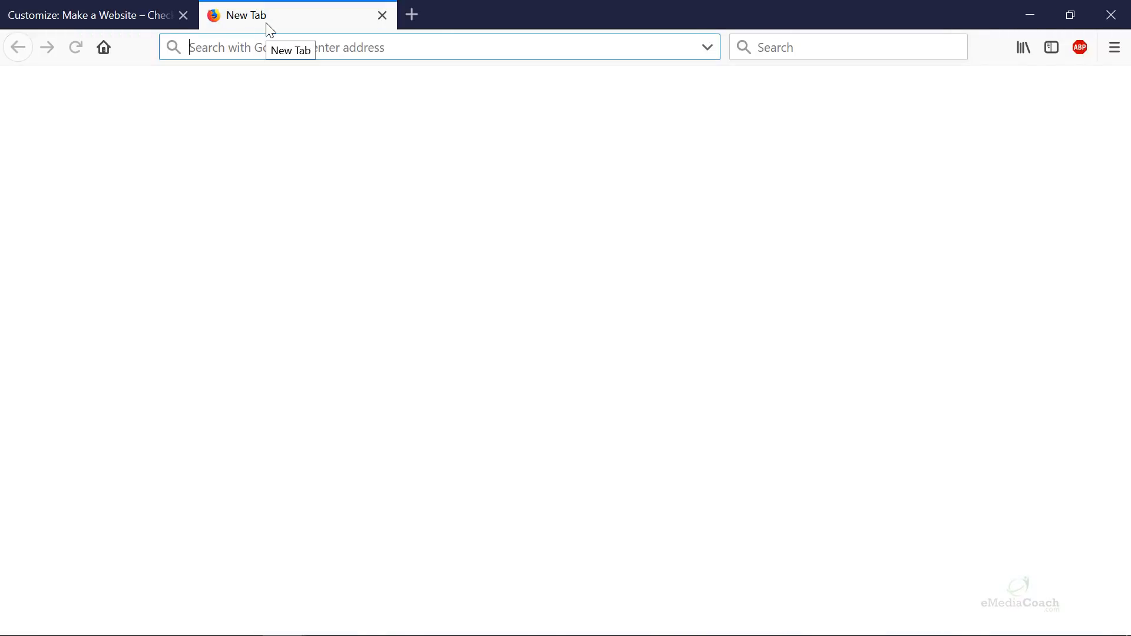
# - Search Google Images for 'famous brands colour palatte', then return to the Customizer tab
pyautogui.write('famou')
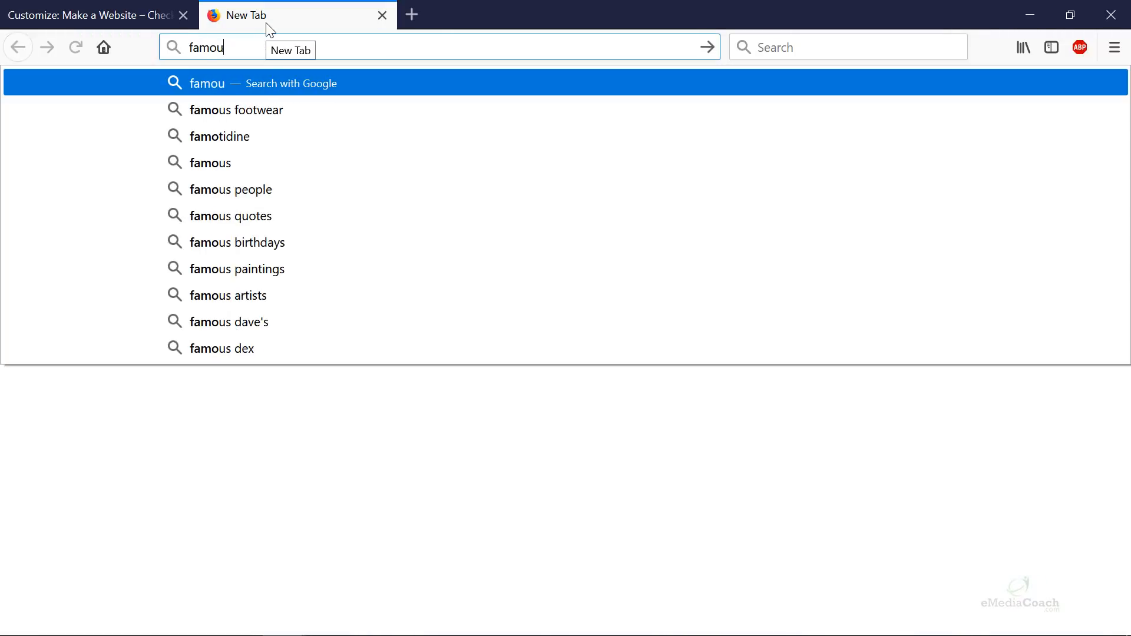
pyautogui.write('s brands col')
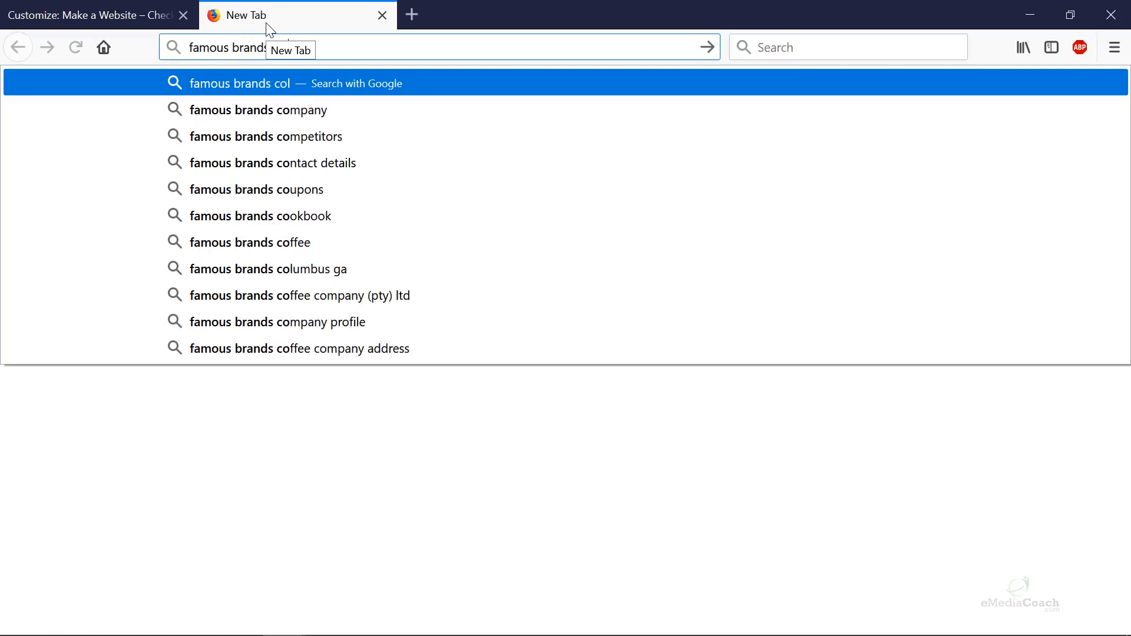
pyautogui.write('our palatte')
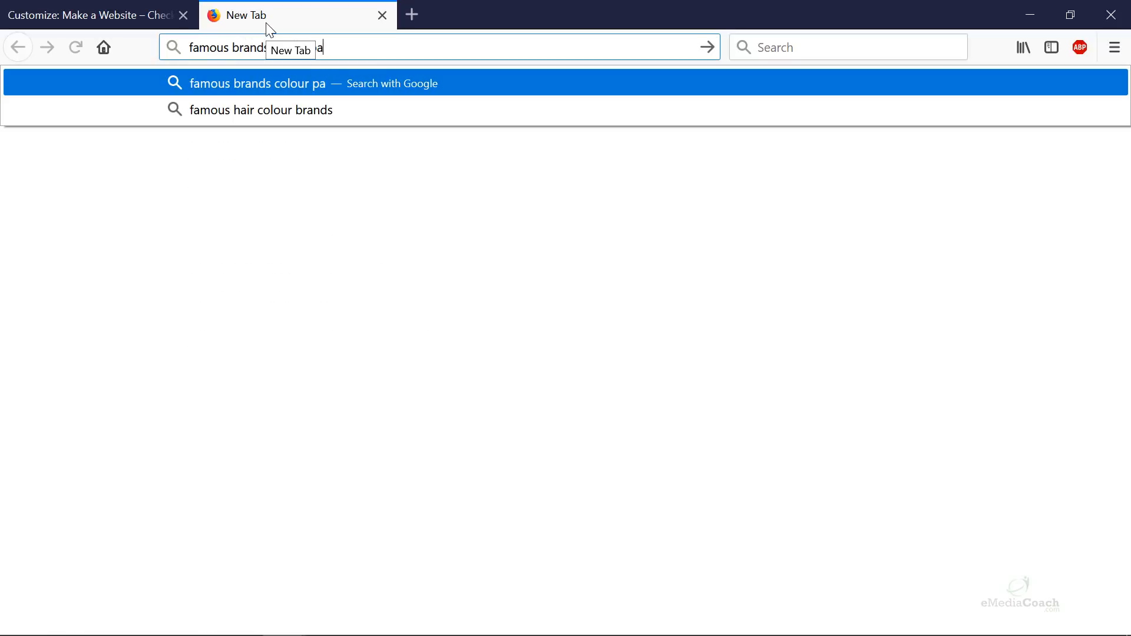
pyautogui.press('Return')
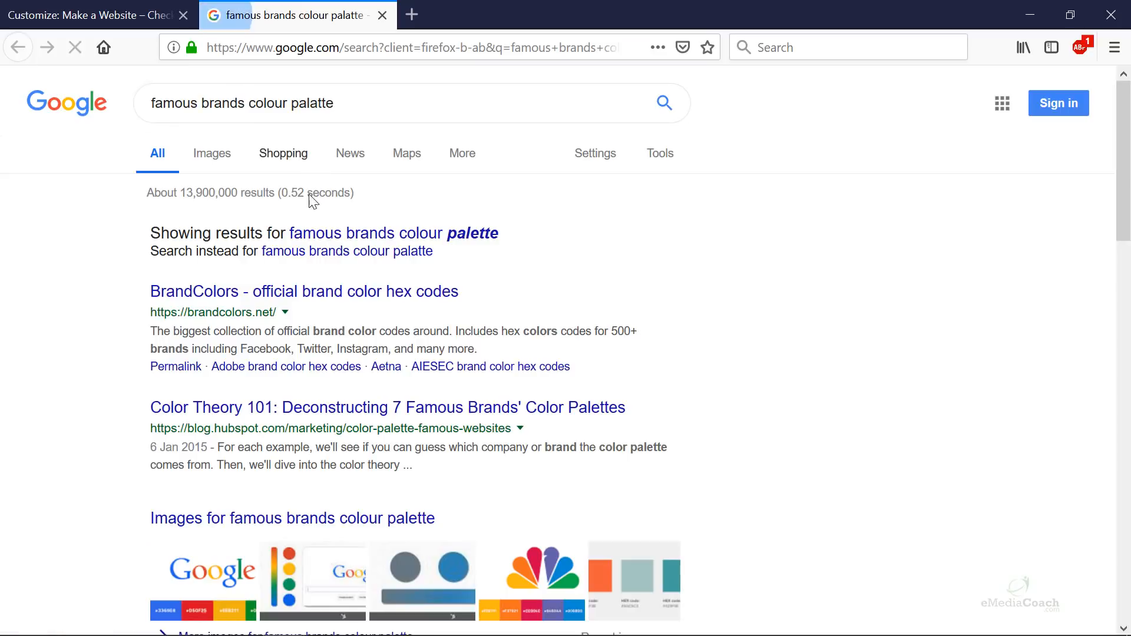
pyautogui.click(213, 154)
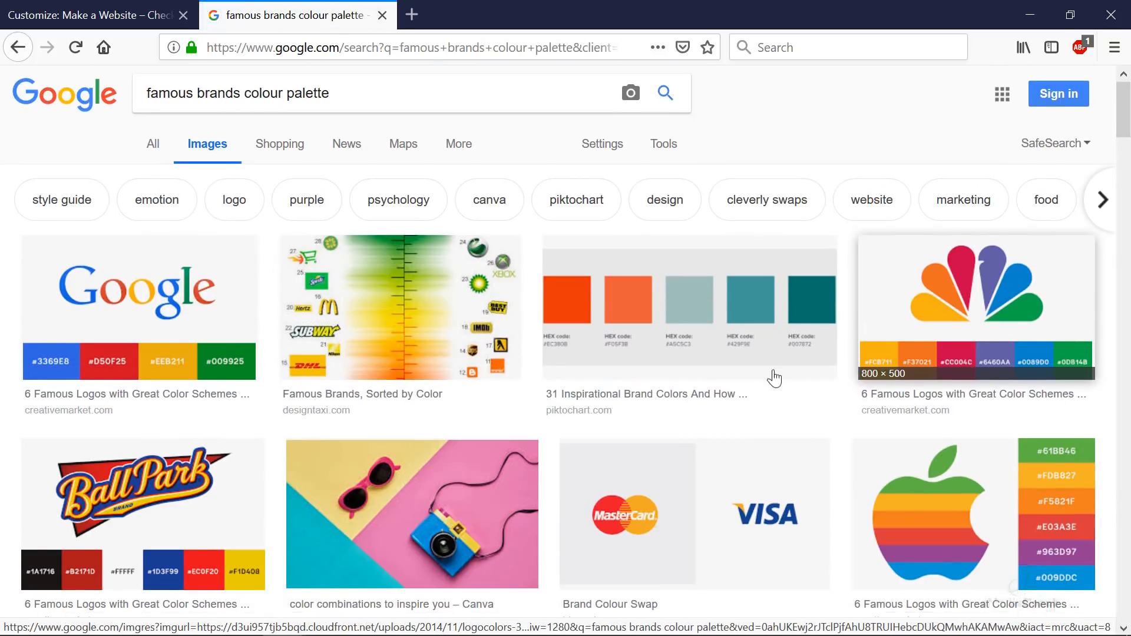
pyautogui.scroll(-5, 707, 353)
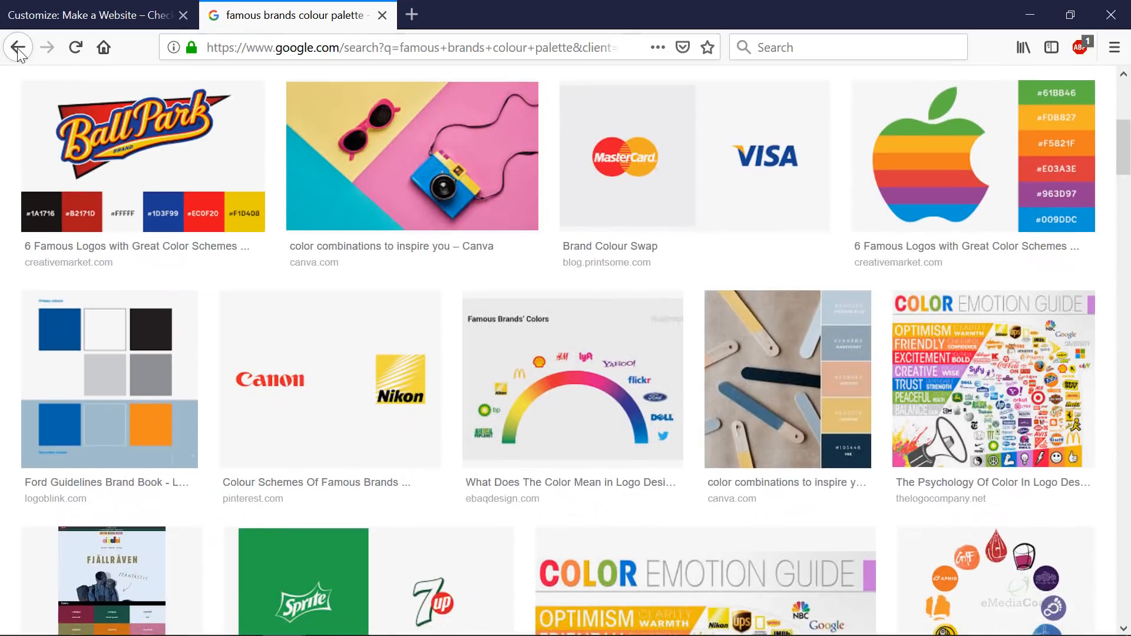
pyautogui.click(18, 48)
pyautogui.click(89, 15)
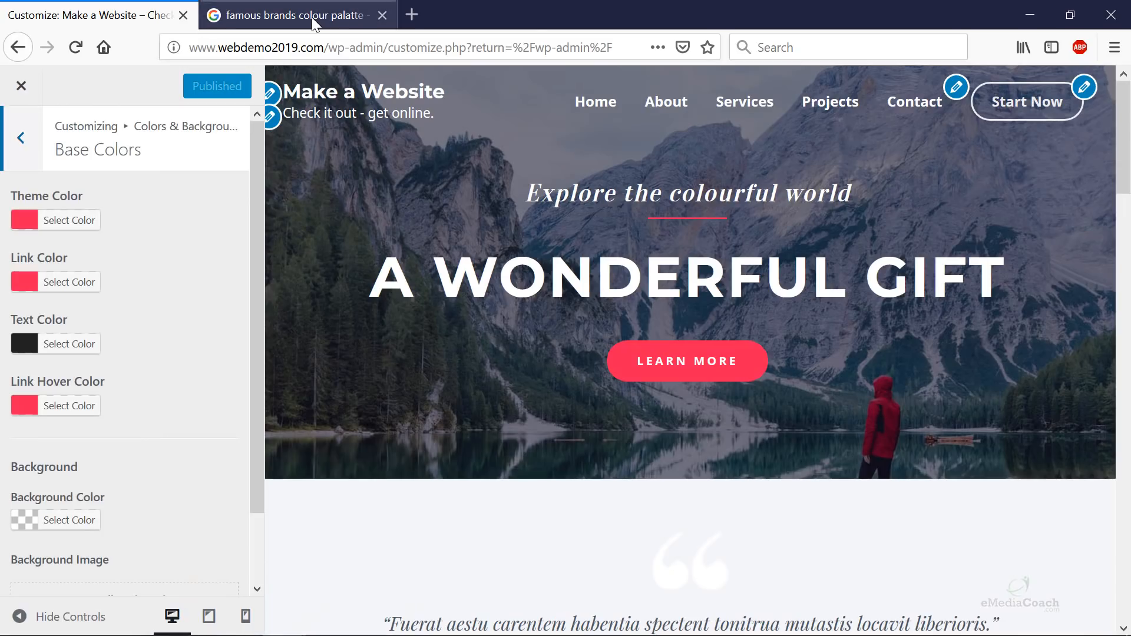
# - Close the search tab and try orange and other shades as the site Background Color
pyautogui.middleClick(312, 16)
pyautogui.scroll(-2, 140, 319)
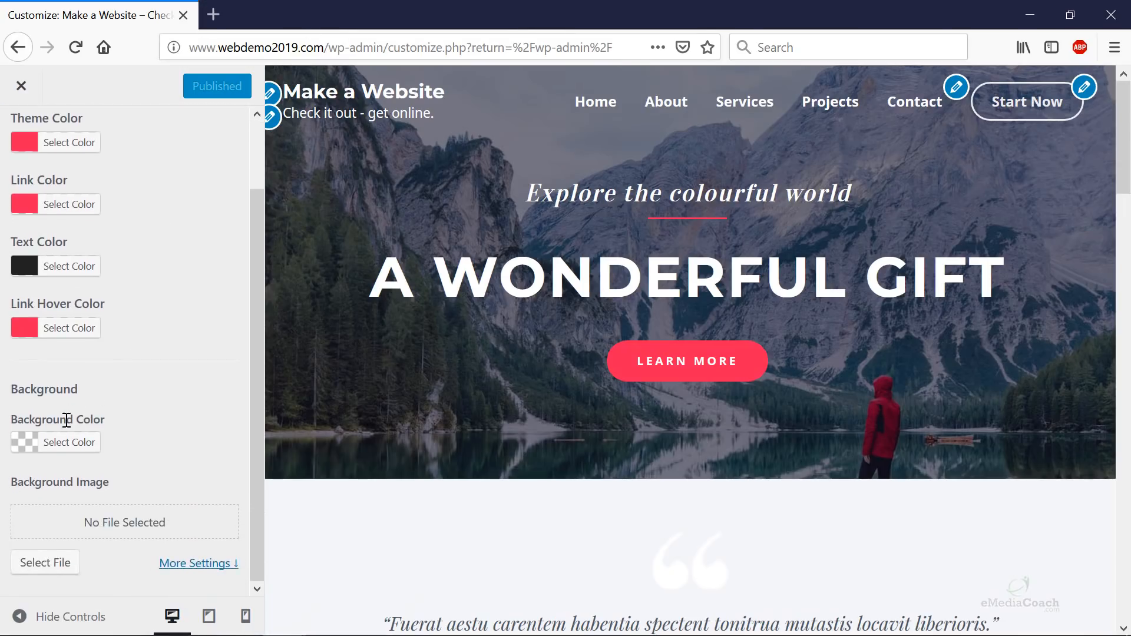
pyautogui.click(62, 442)
pyautogui.scroll(-2, 100, 441)
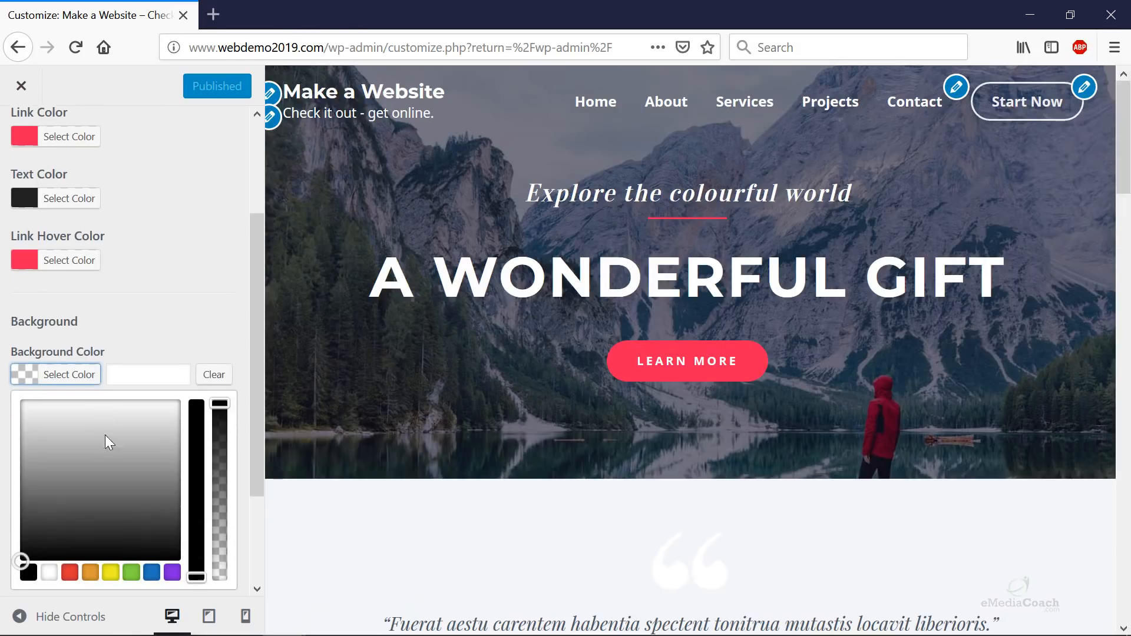
pyautogui.scroll(-1, 108, 433)
pyautogui.click(93, 551)
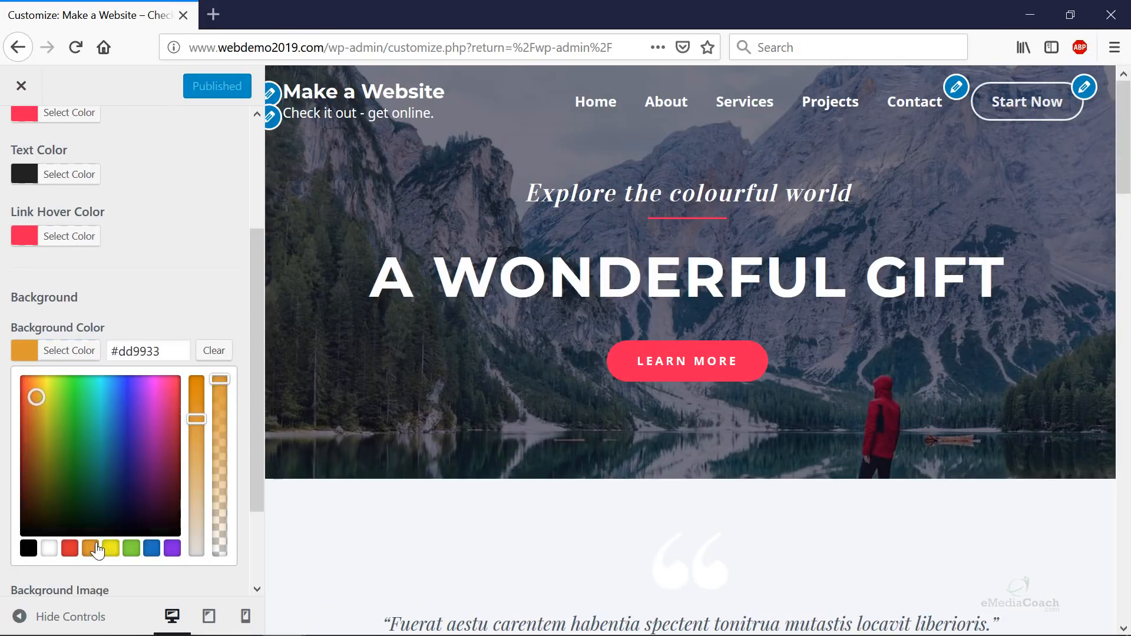
pyautogui.moveTo(86, 505)
pyautogui.mouseDown()
pyautogui.moveTo(60, 404)
pyautogui.moveTo(102, 439)
pyautogui.moveTo(95, 461)
pyautogui.moveTo(35, 408)
pyautogui.moveTo(125, 436)
pyautogui.mouseUp()
# - Try blue and olive-green backgrounds, then clear Background Color to leave it transparent
pyautogui.moveTo(218, 380); pyautogui.dragTo(219, 507)
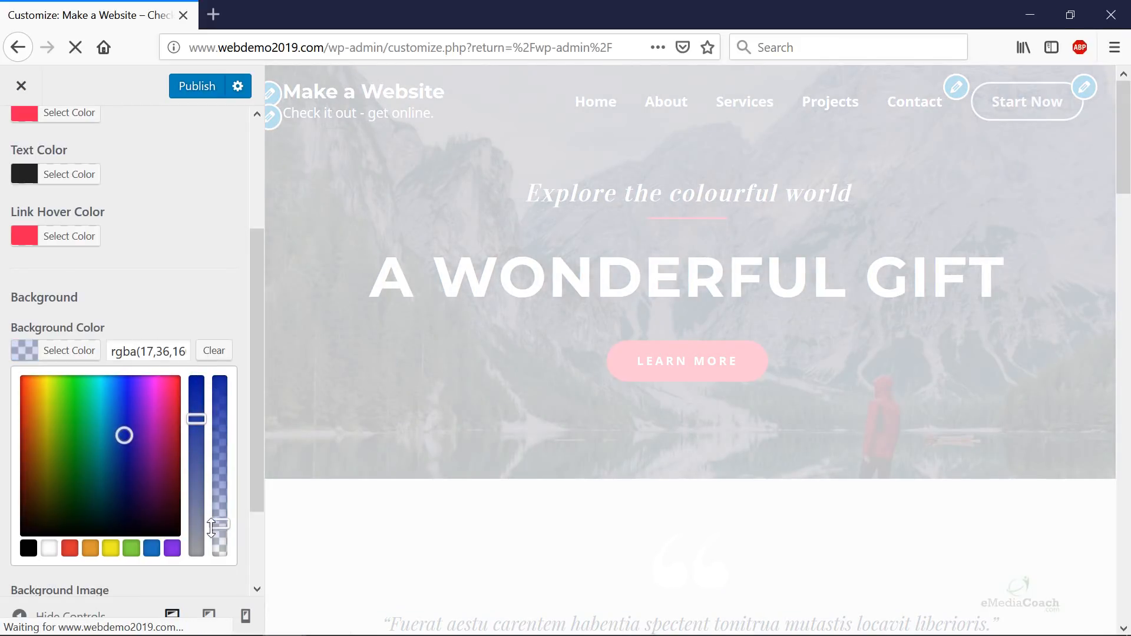
pyautogui.moveTo(122, 434); pyautogui.dragTo(63, 493)
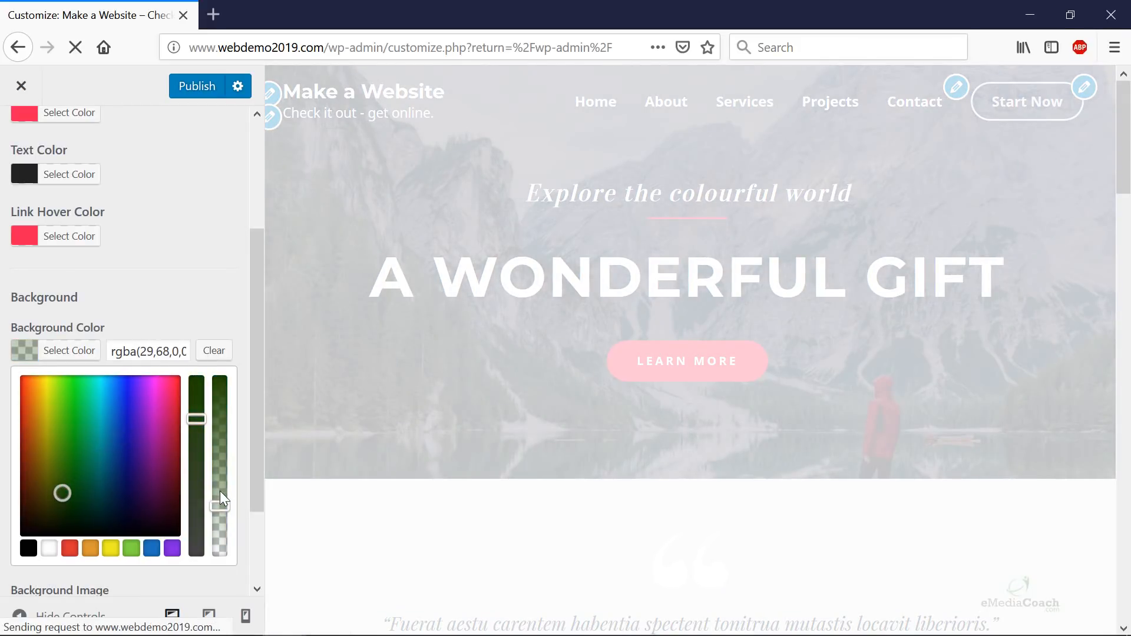
pyautogui.moveTo(196, 418); pyautogui.dragTo(196, 450)
pyautogui.click(152, 548)
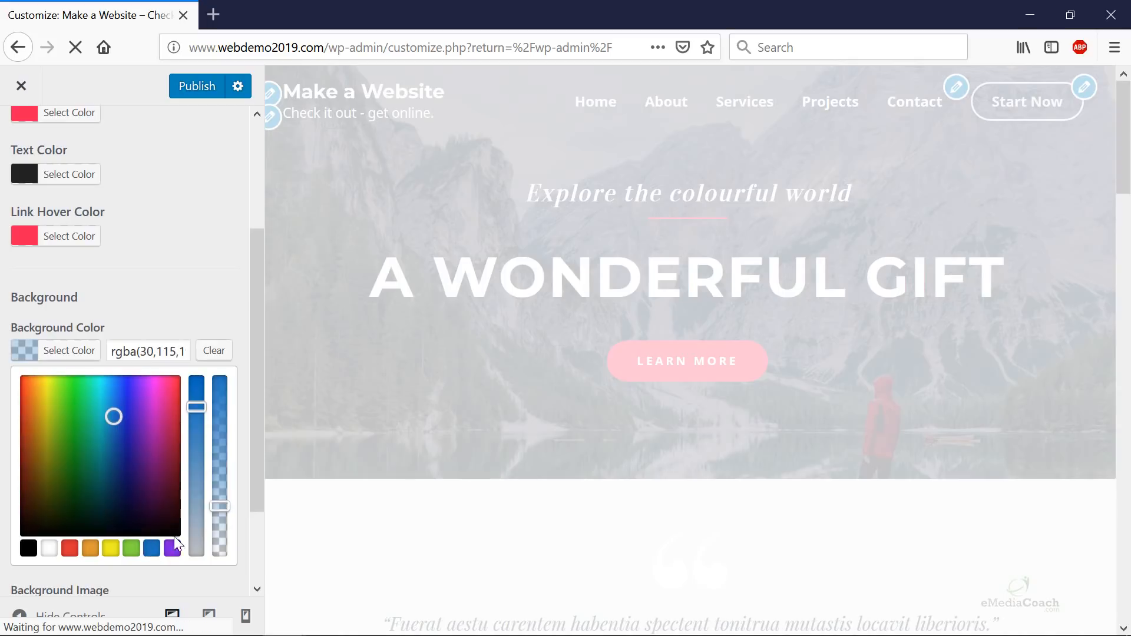
pyautogui.moveTo(220, 506); pyautogui.dragTo(219, 412)
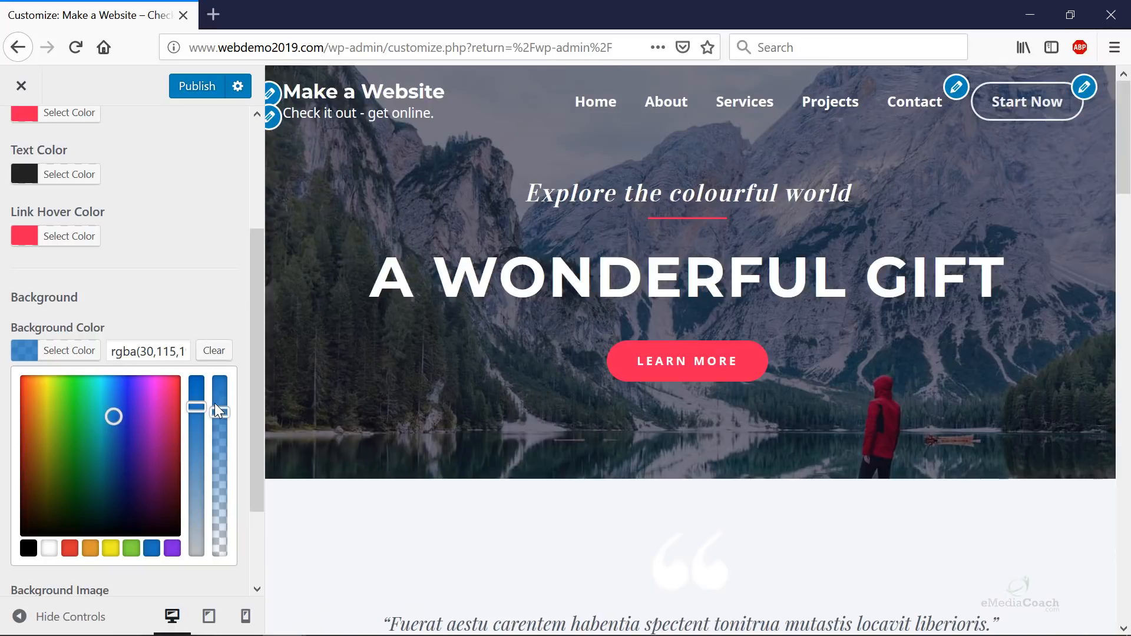
pyautogui.moveTo(118, 424); pyautogui.dragTo(55, 454)
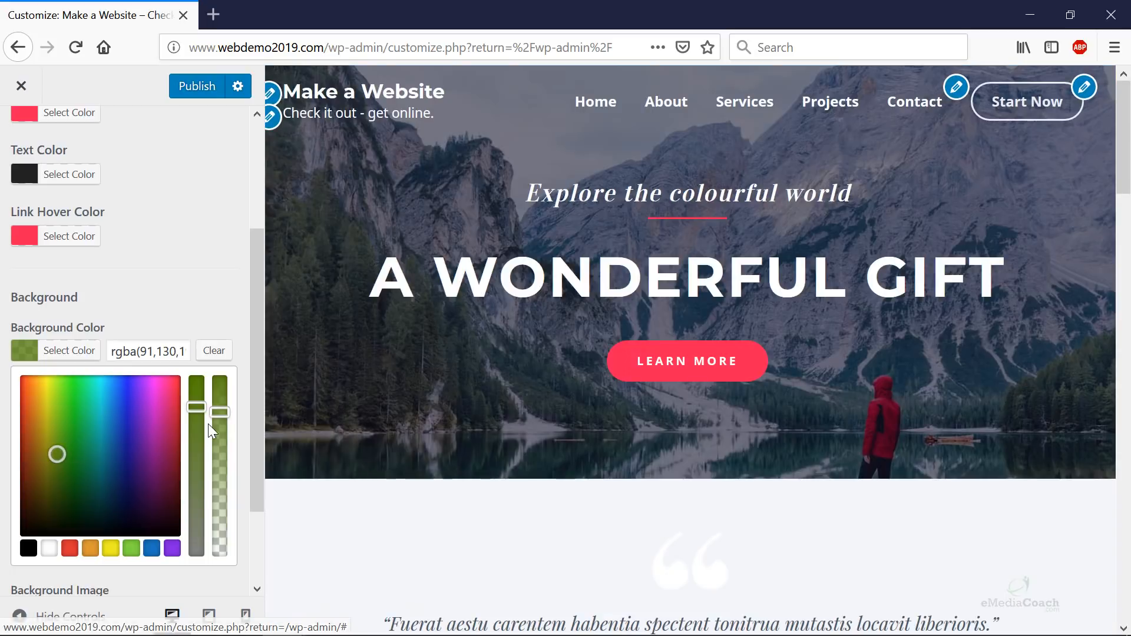
pyautogui.moveTo(221, 412); pyautogui.dragTo(230, 385)
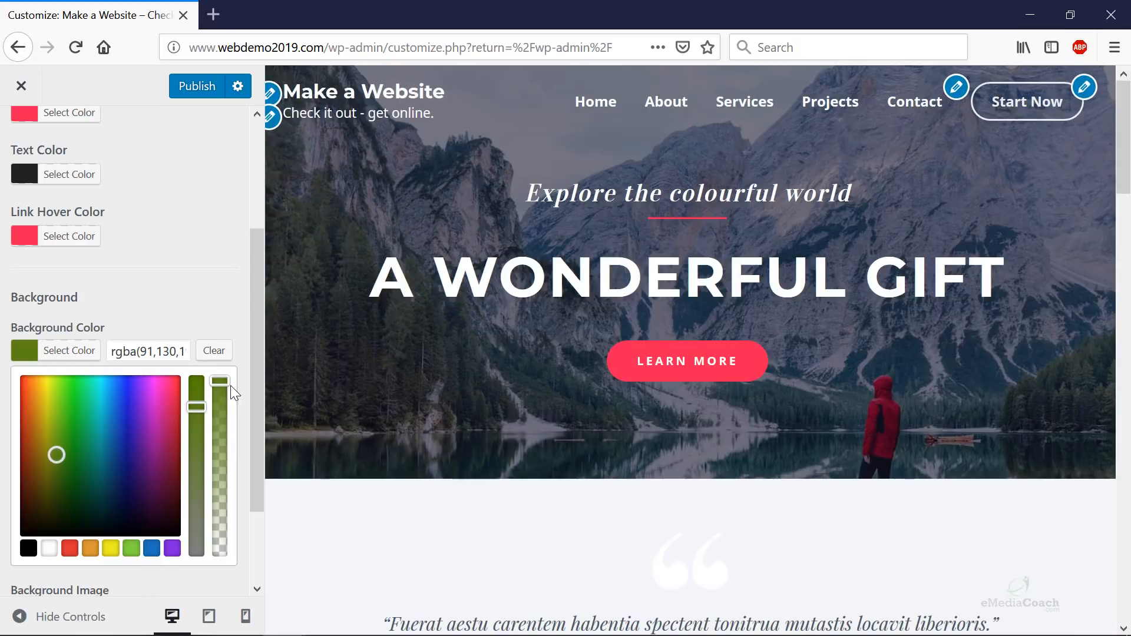
pyautogui.click(214, 351)
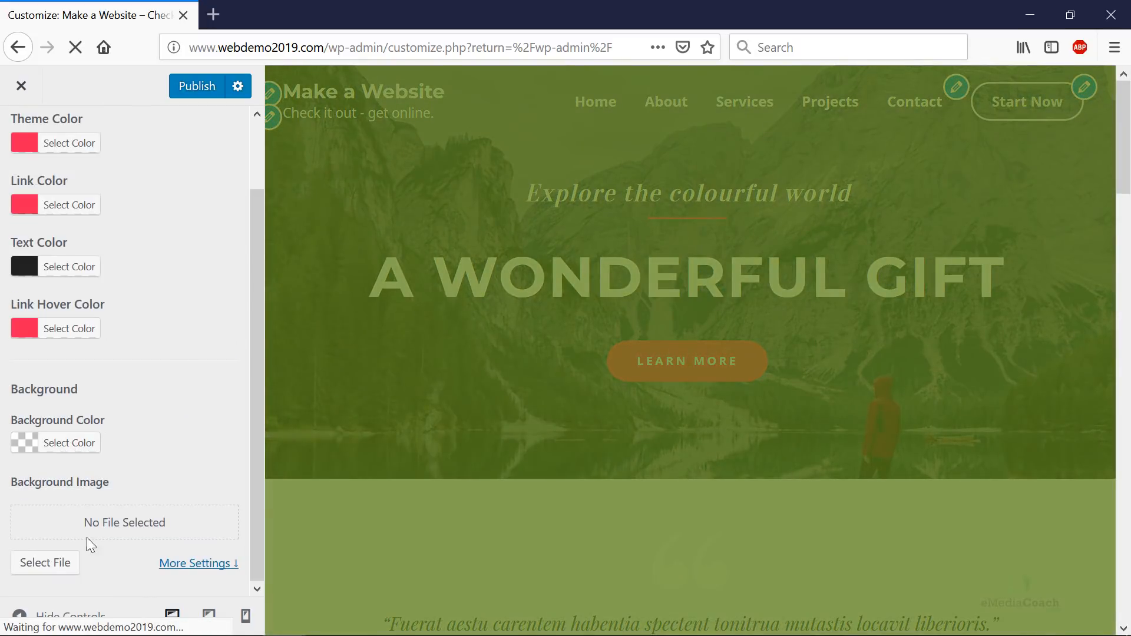
pyautogui.scroll(2, 168, 166)
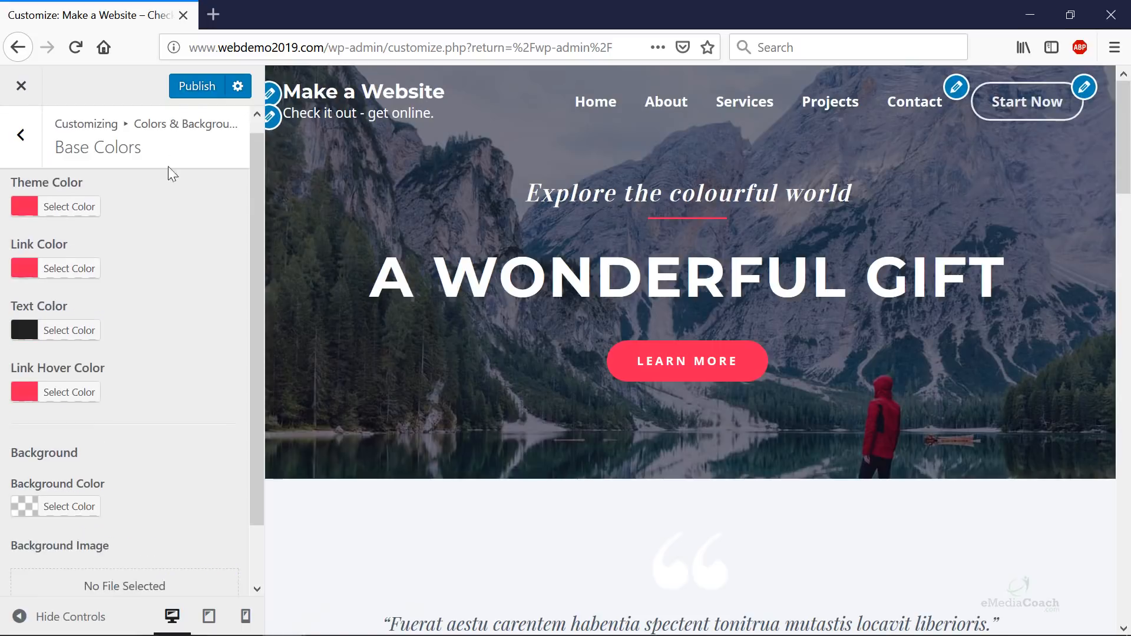
# - Navigate to the Header > Transparent Header colour settings
pyautogui.click(21, 137)
pyautogui.click(63, 244)
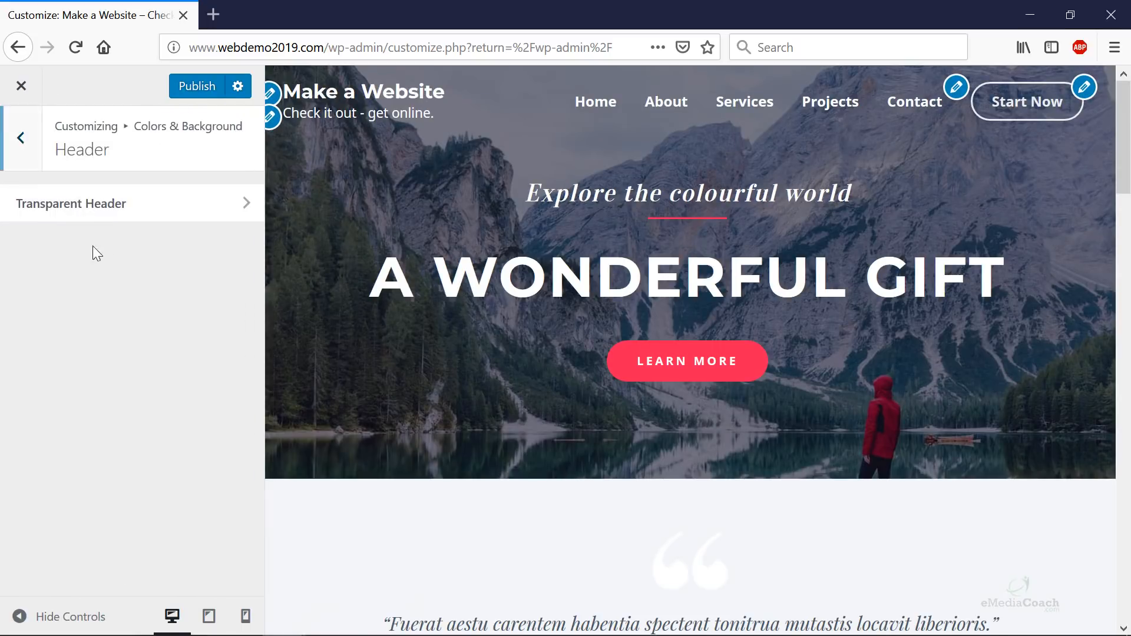
pyautogui.click(143, 219)
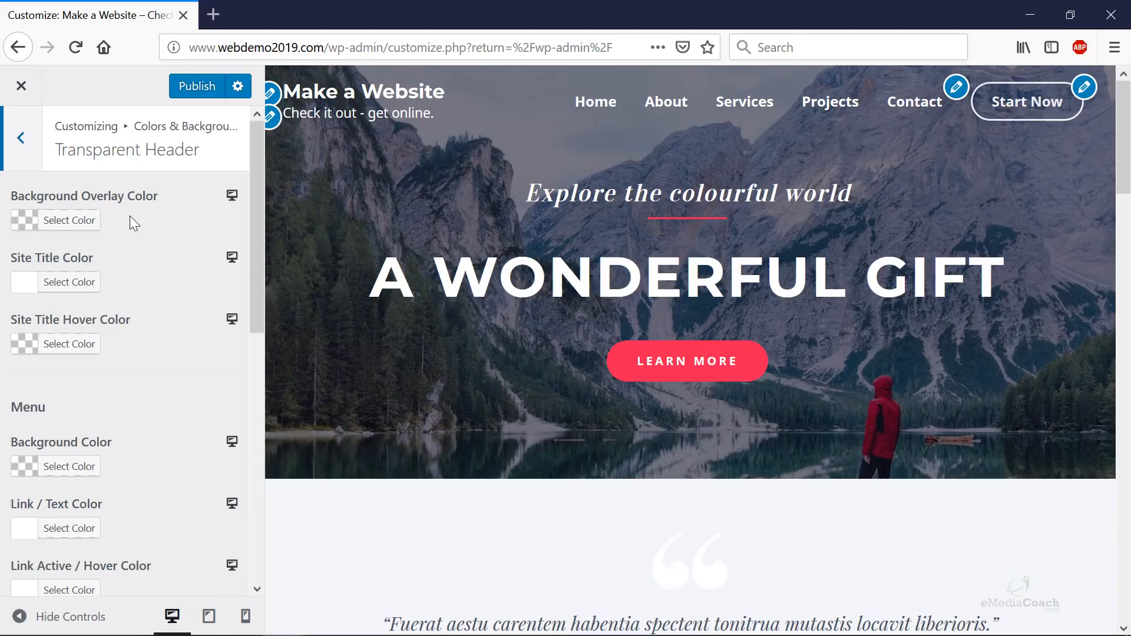
# - Set the header Background Overlay Color to near-black at about 0.3 opacity
pyautogui.click(68, 222)
pyautogui.moveTo(104, 284); pyautogui.dragTo(127, 302)
pyautogui.click(110, 418)
pyautogui.moveTo(197, 250); pyautogui.dragTo(197, 320)
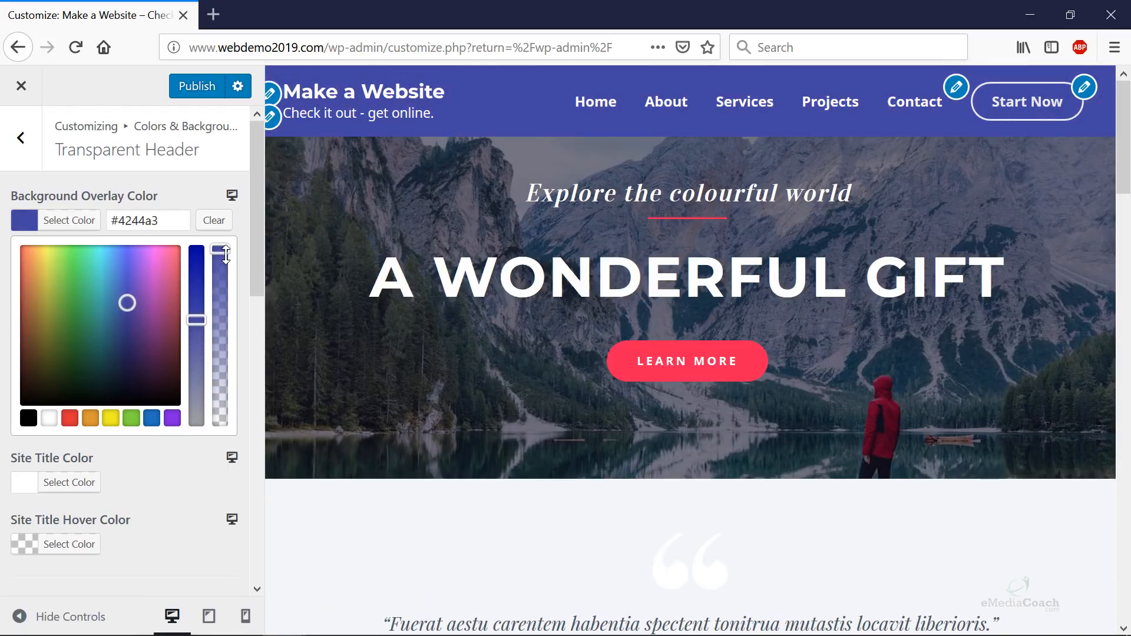
pyautogui.moveTo(225, 253); pyautogui.dragTo(217, 368)
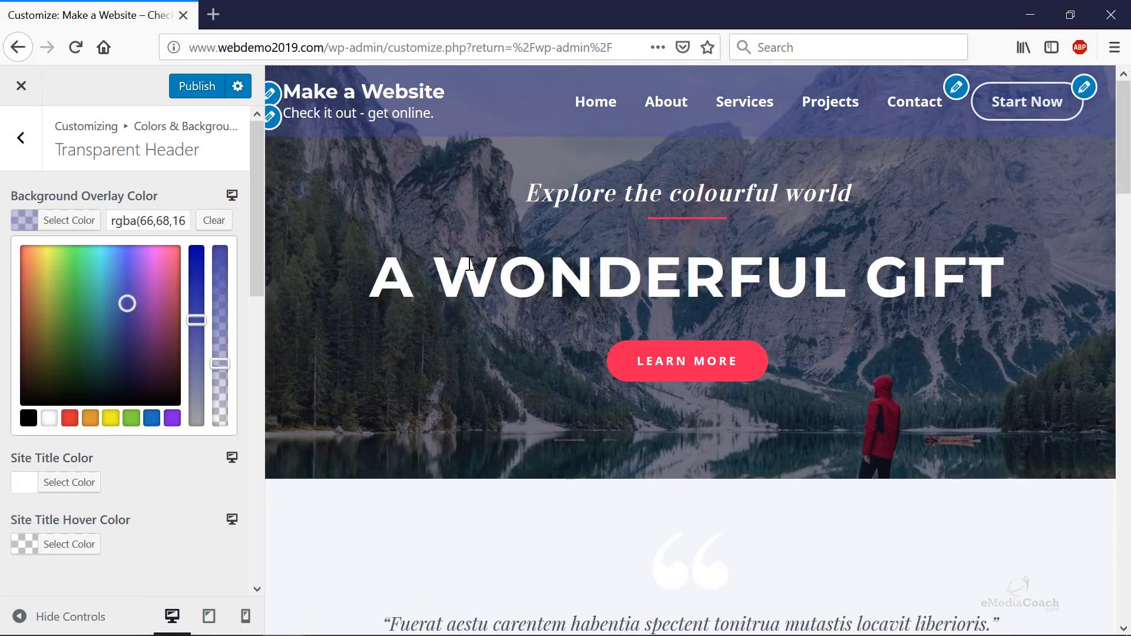
pyautogui.moveTo(143, 307); pyautogui.dragTo(186, 424)
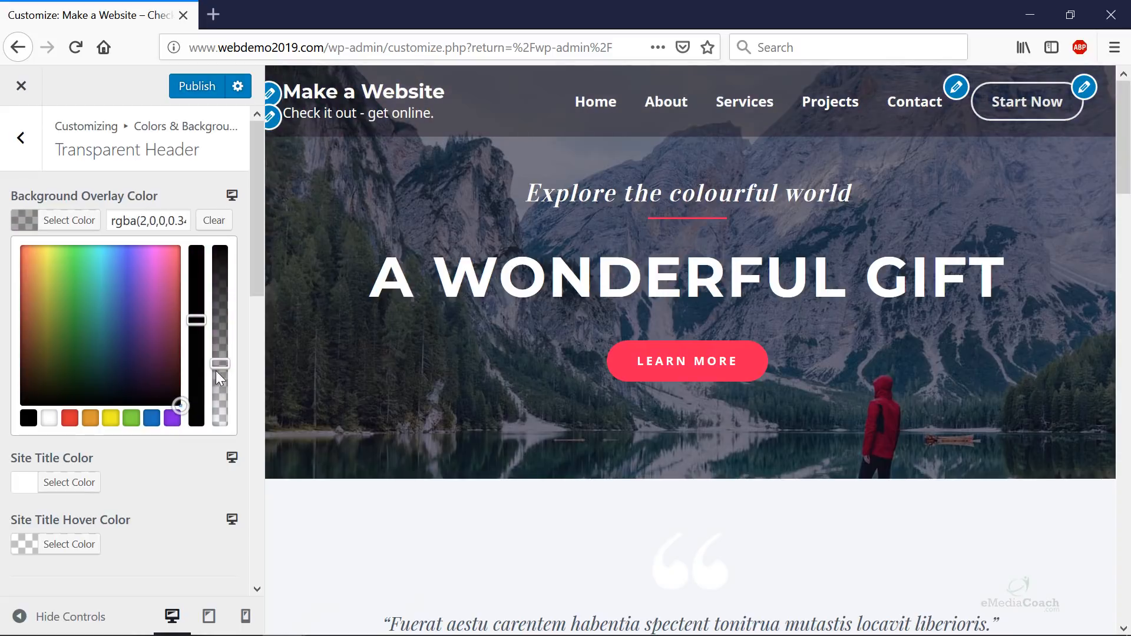
pyautogui.moveTo(218, 364)
pyautogui.mouseDown()
pyautogui.moveTo(226, 210)
pyautogui.moveTo(196, 391)
pyautogui.moveTo(196, 367)
pyautogui.mouseUp()
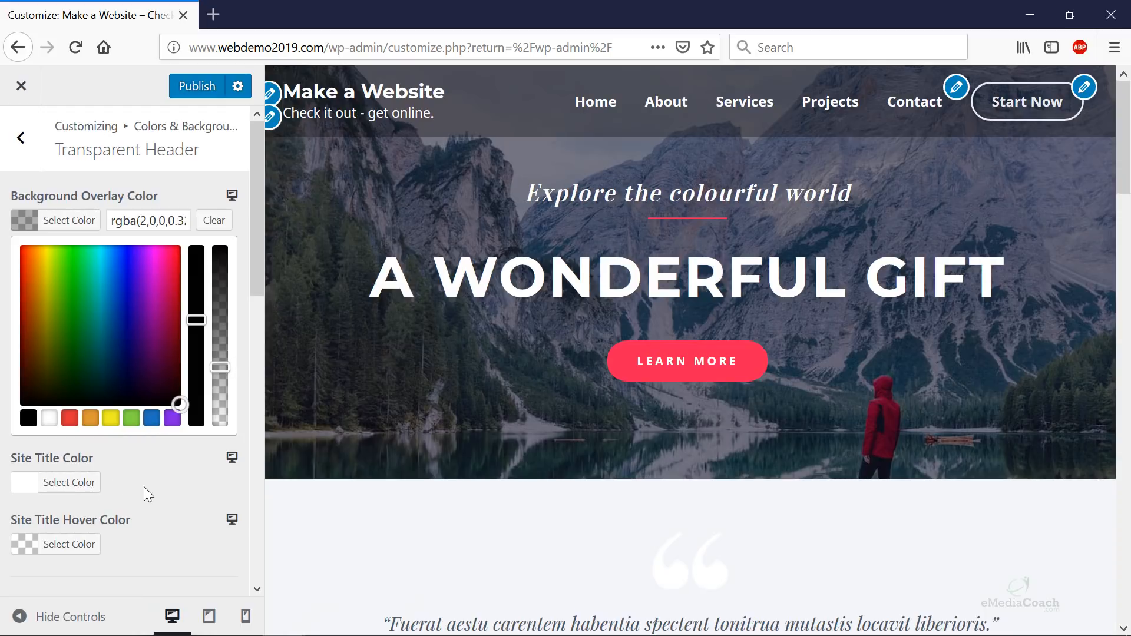
pyautogui.scroll(-2, 118, 476)
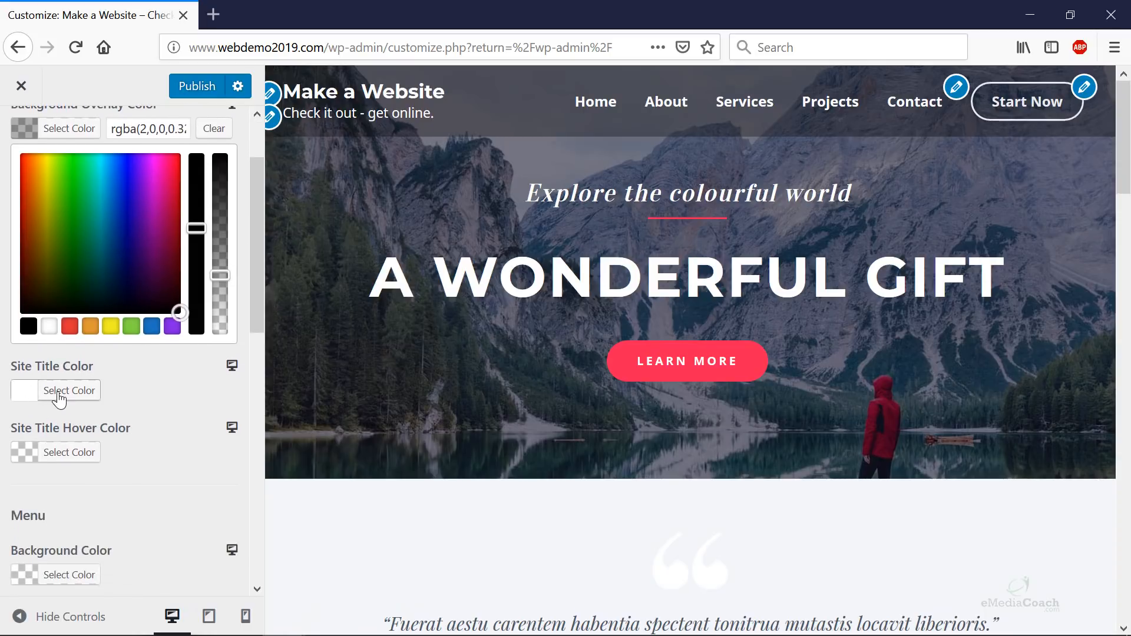
# - Try grey and green for Site Title Color, then clear it back to unset
pyautogui.click(60, 393)
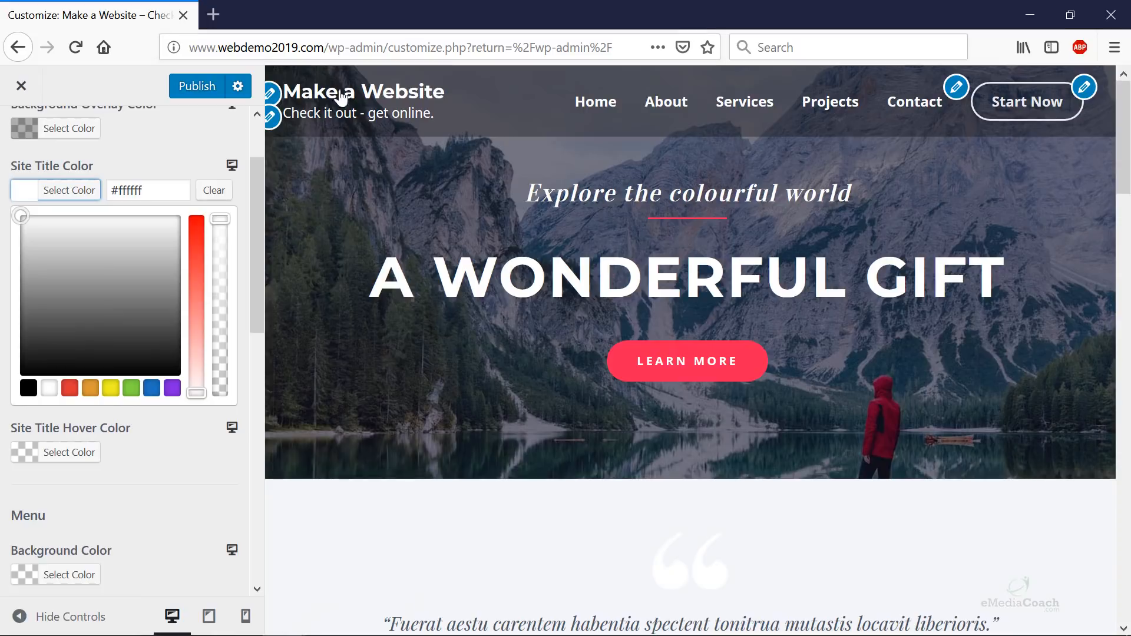
pyautogui.moveTo(178, 234); pyautogui.dragTo(59, 278)
pyautogui.click(132, 388)
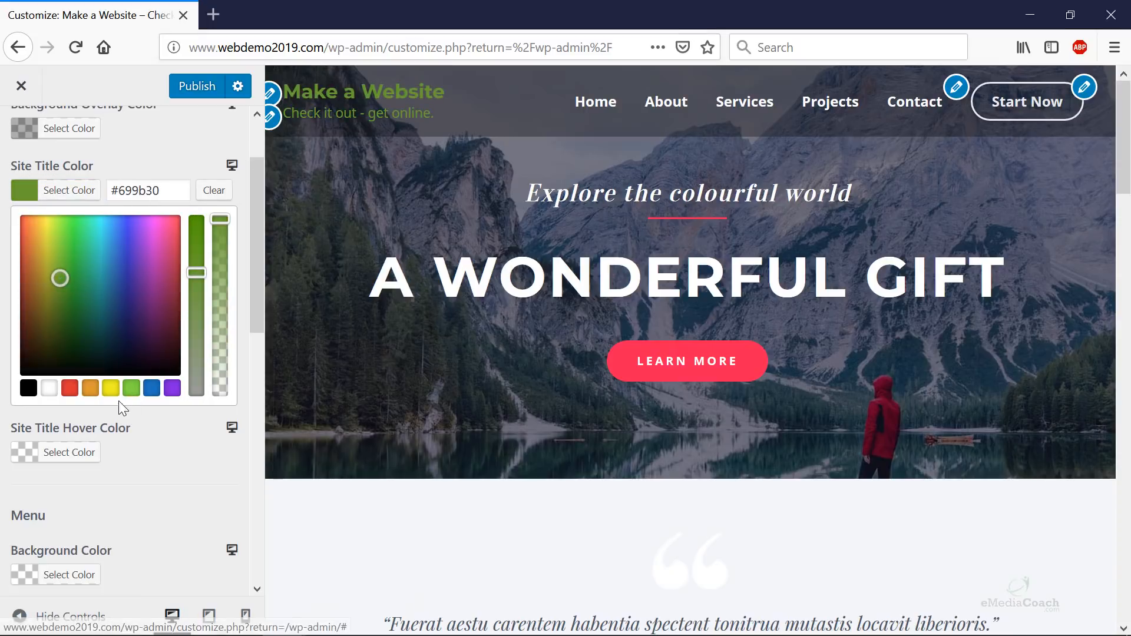
pyautogui.click(214, 191)
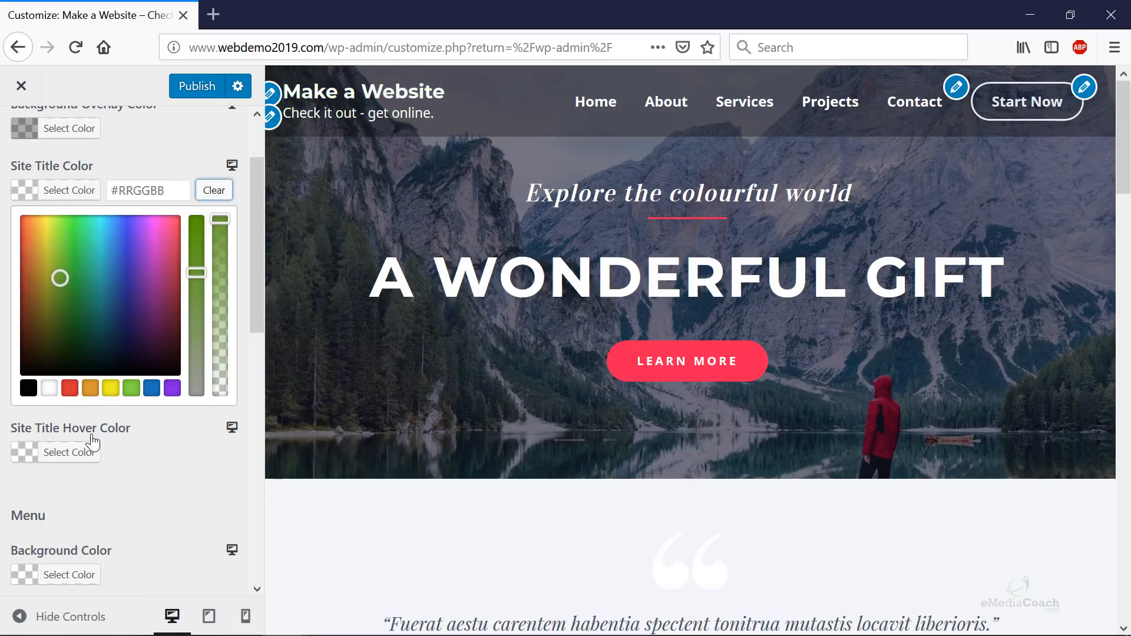
# - Set the Site Title Hover Color to green #14aa2b
pyautogui.click(51, 452)
pyautogui.click(136, 361)
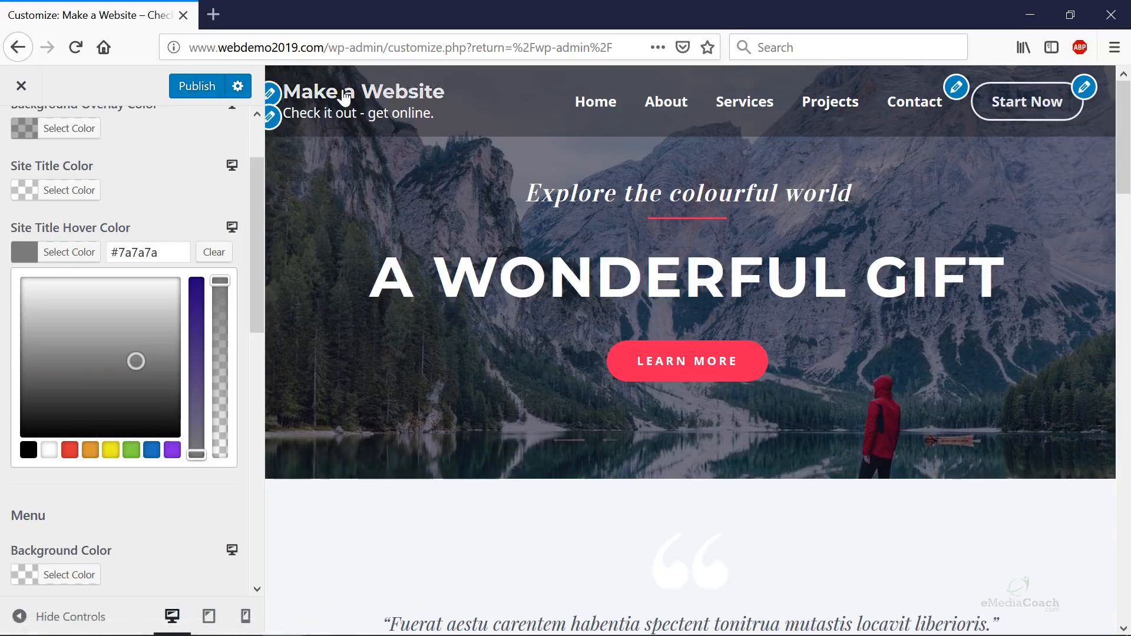
pyautogui.click(118, 406)
pyautogui.click(112, 451)
pyautogui.click(118, 319)
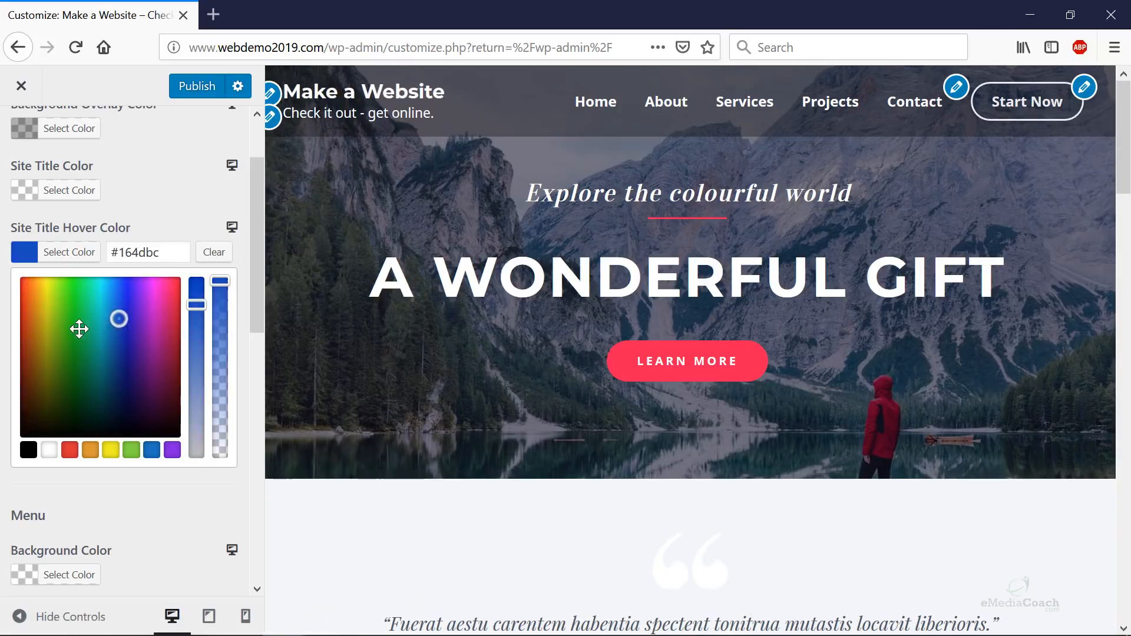
pyautogui.click(79, 329)
pyautogui.scroll(-2, 122, 441)
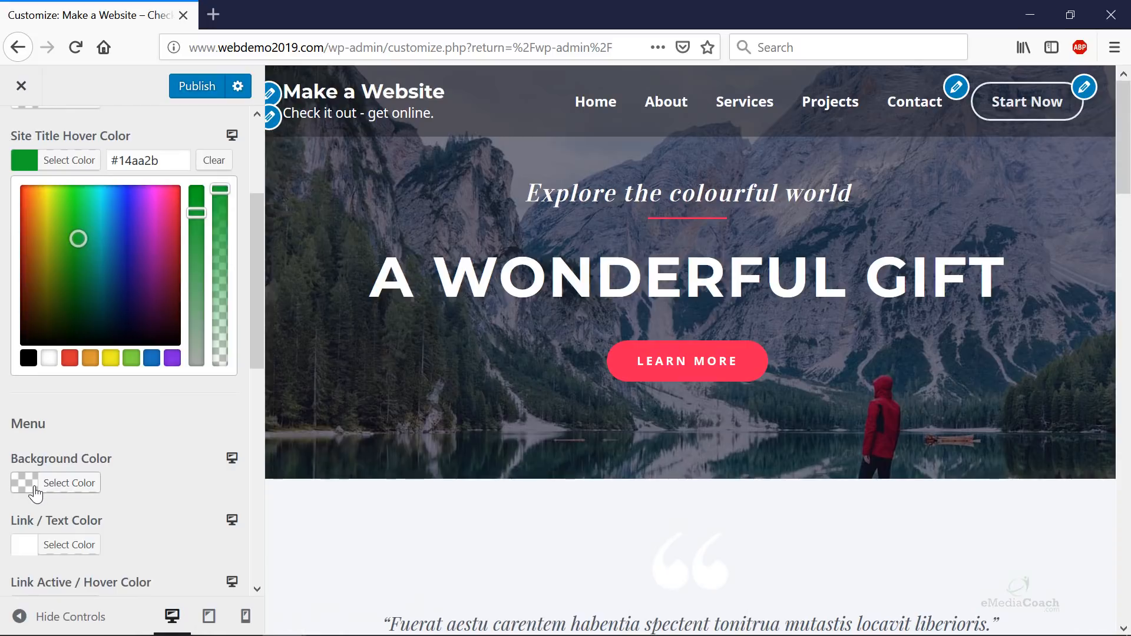
pyautogui.scroll(-3, 53, 471)
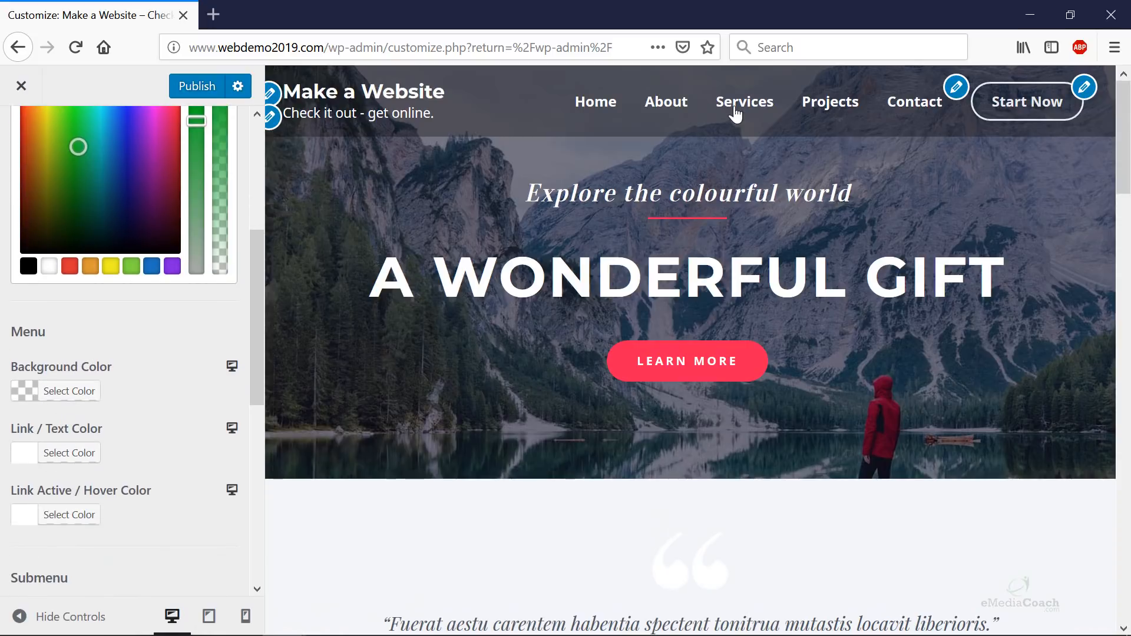
pyautogui.scroll(-5, 118, 424)
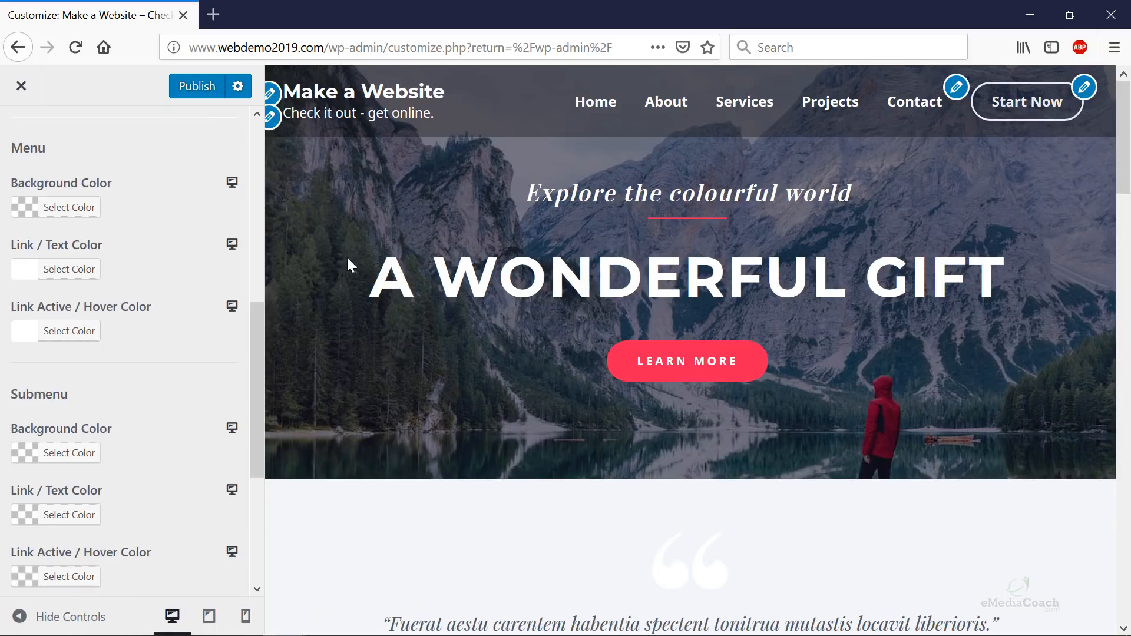
# - Clear the Site Title Hover Color and publish the Transparent Header changes
pyautogui.scroll(-3, 148, 424)
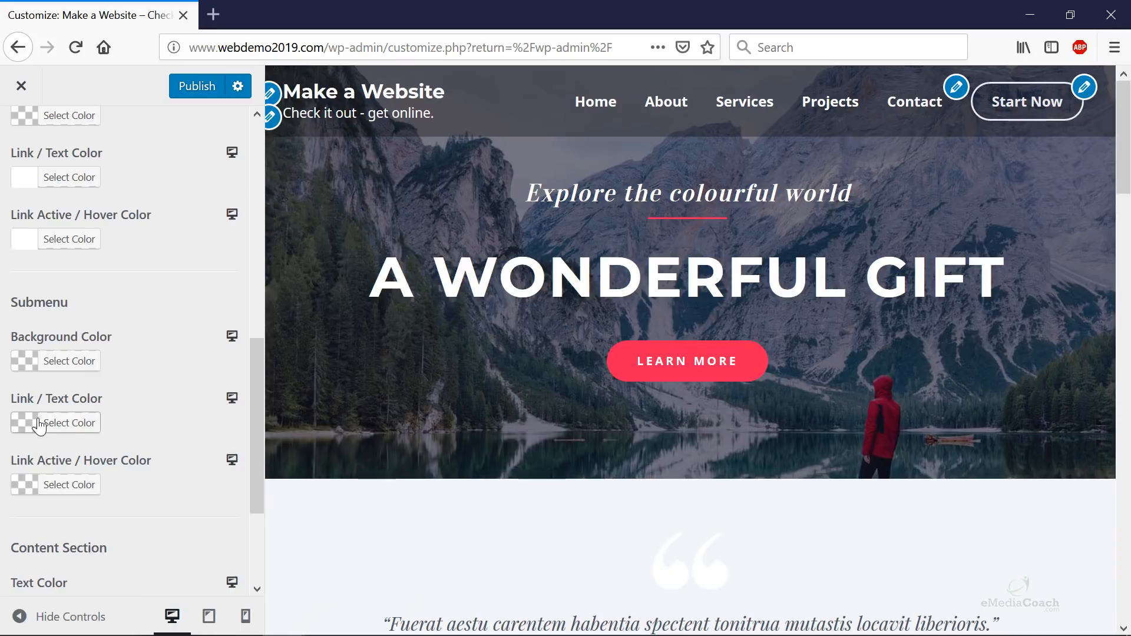
pyautogui.moveTo(751, 235); pyautogui.dragTo(744, 182)
pyautogui.click(746, 157)
pyautogui.scroll(-3, 155, 432)
pyautogui.scroll(6, 157, 433)
pyautogui.scroll(7, 183, 318)
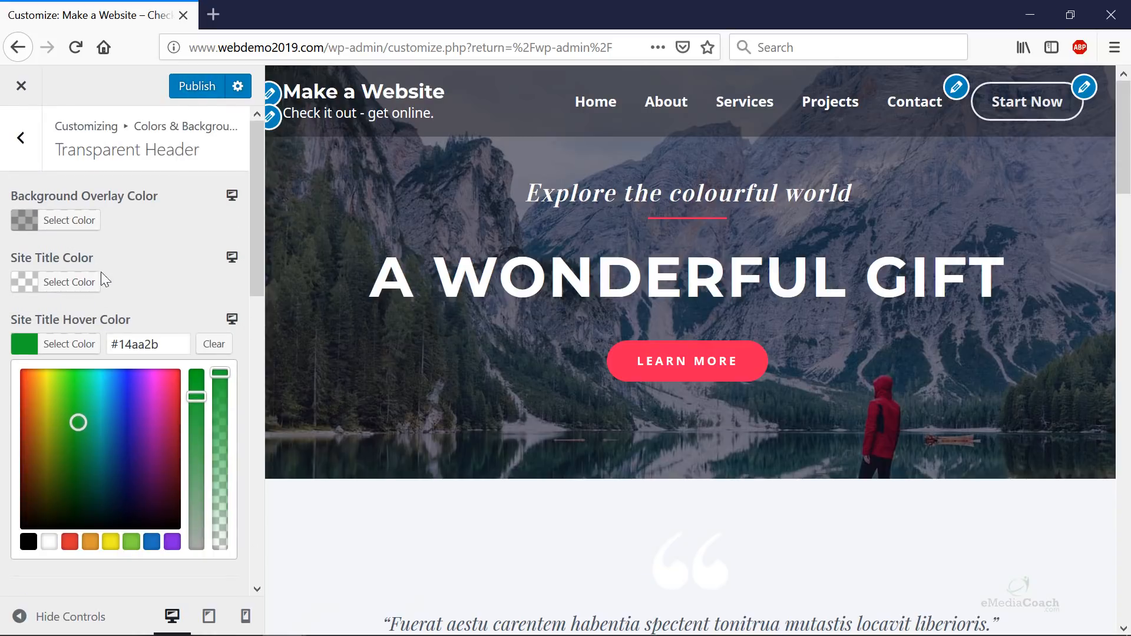
pyautogui.scroll(-3, 176, 304)
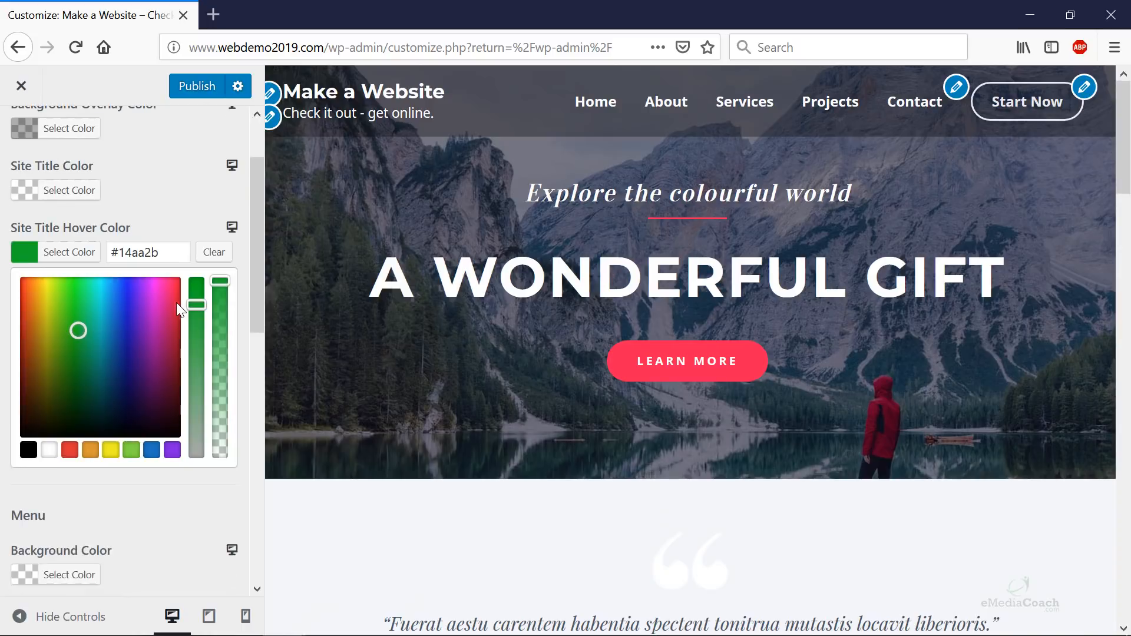
pyautogui.click(214, 253)
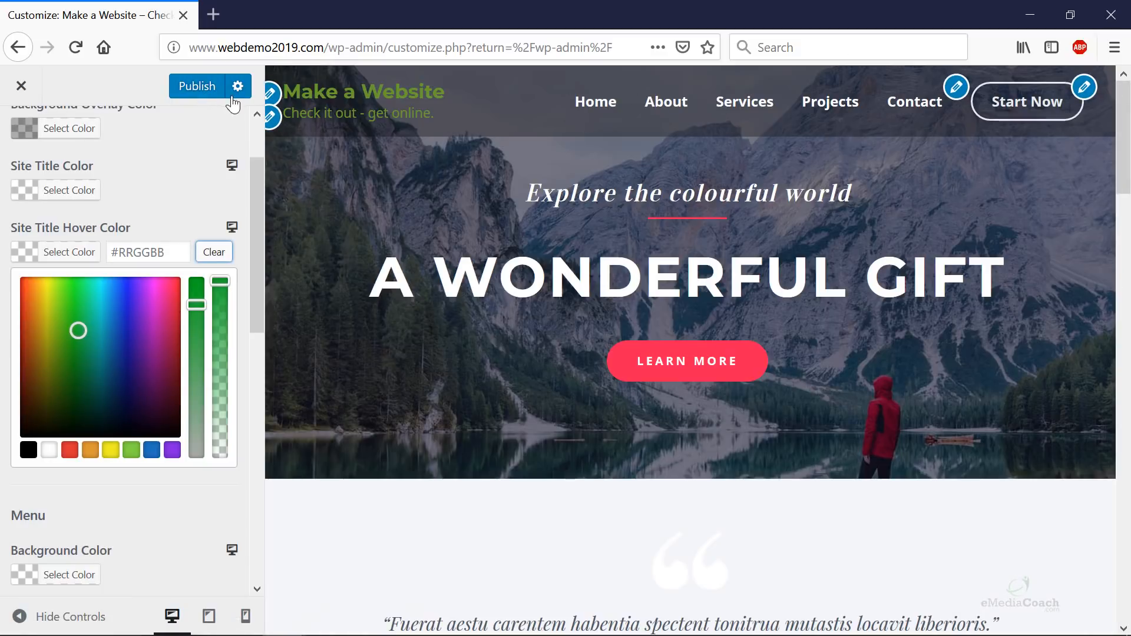
pyautogui.click(206, 89)
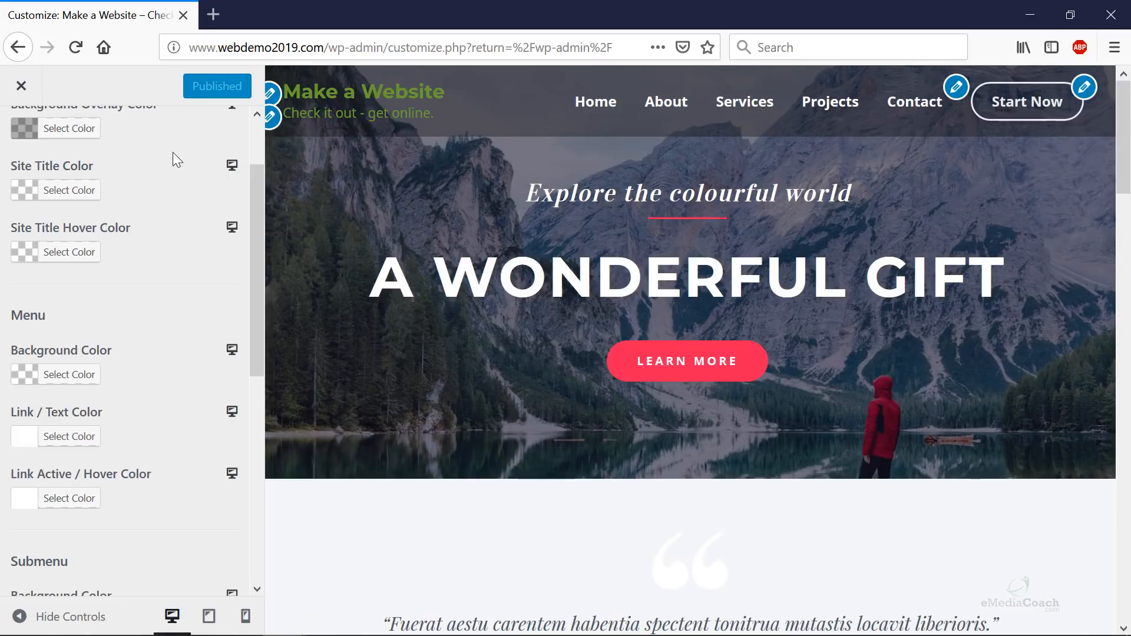
# - Go back to Colors & Background and open the Footer Bar colour settings
pyautogui.scroll(1, 59, 265)
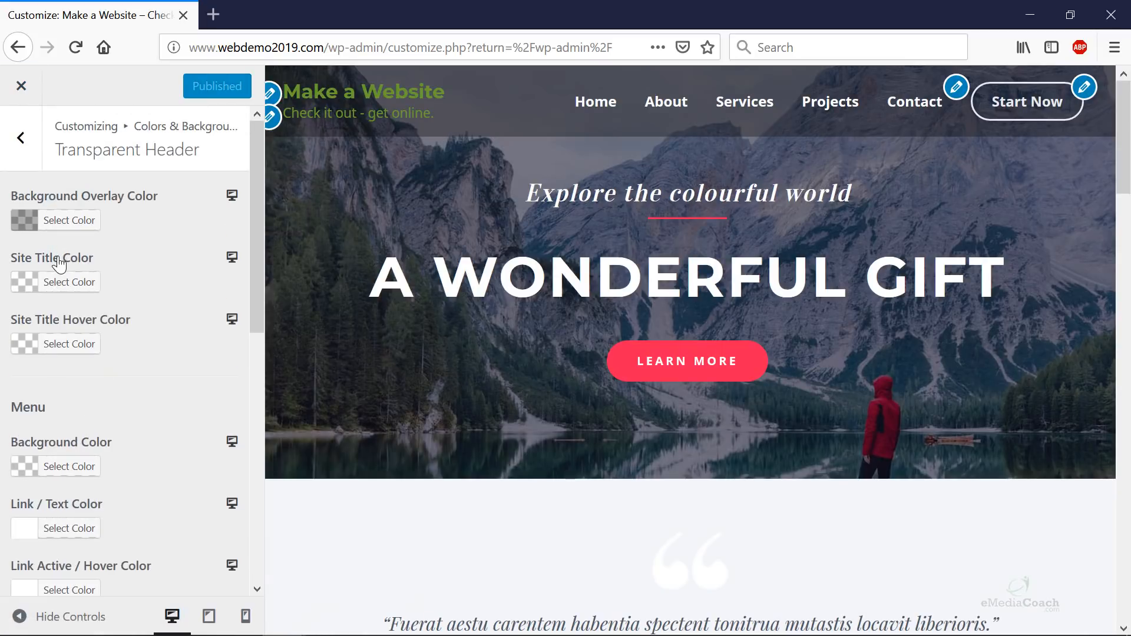
pyautogui.click(20, 137)
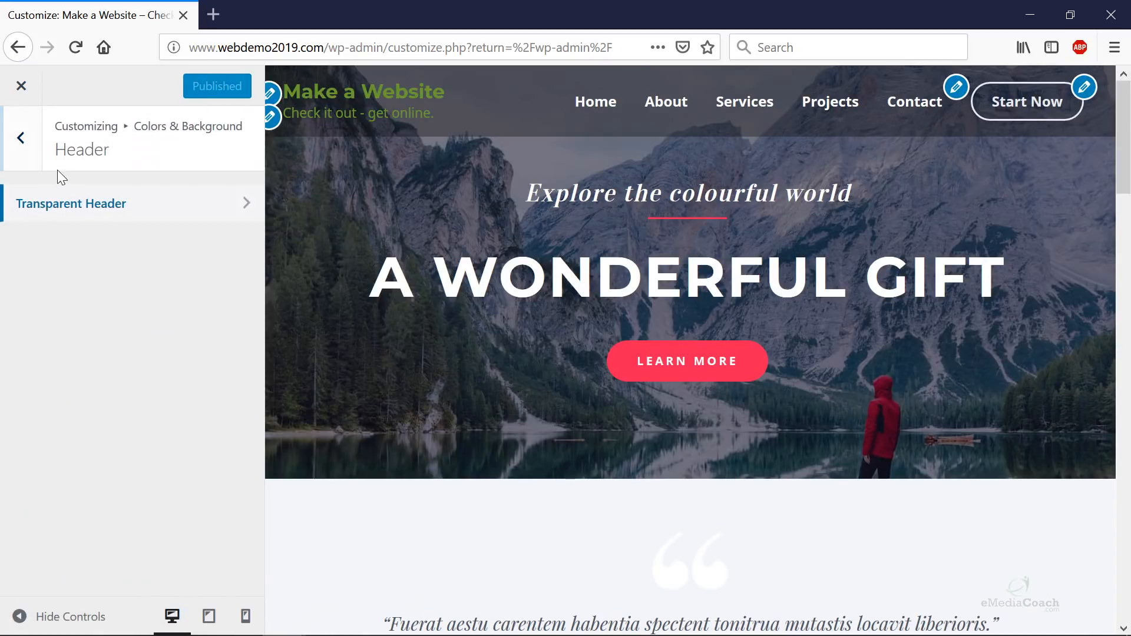
pyautogui.click(21, 155)
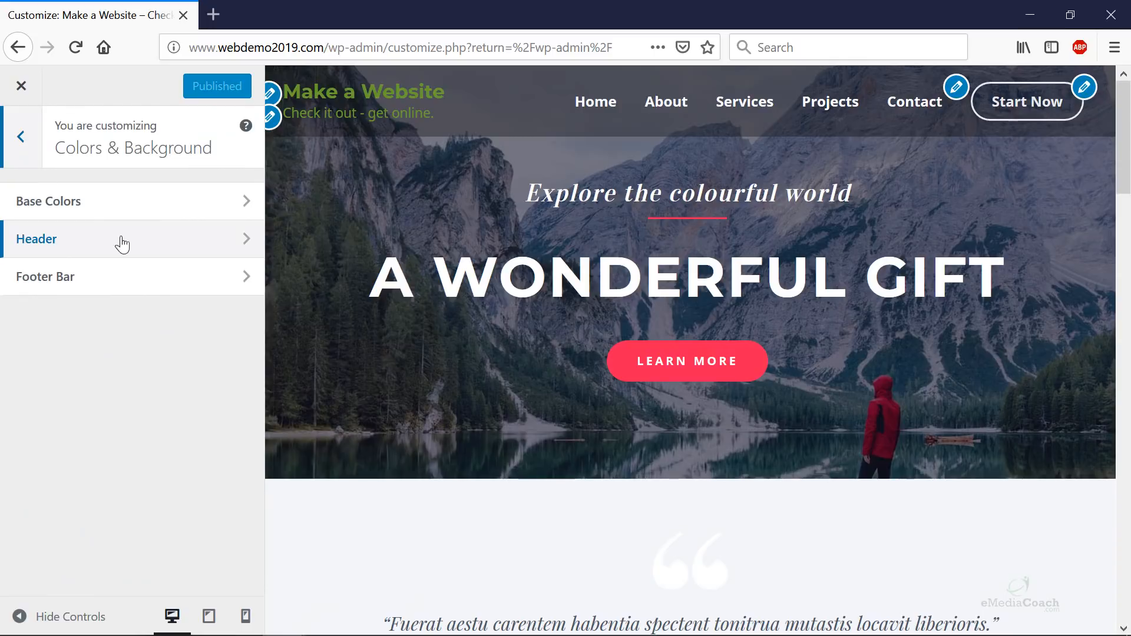
pyautogui.click(96, 278)
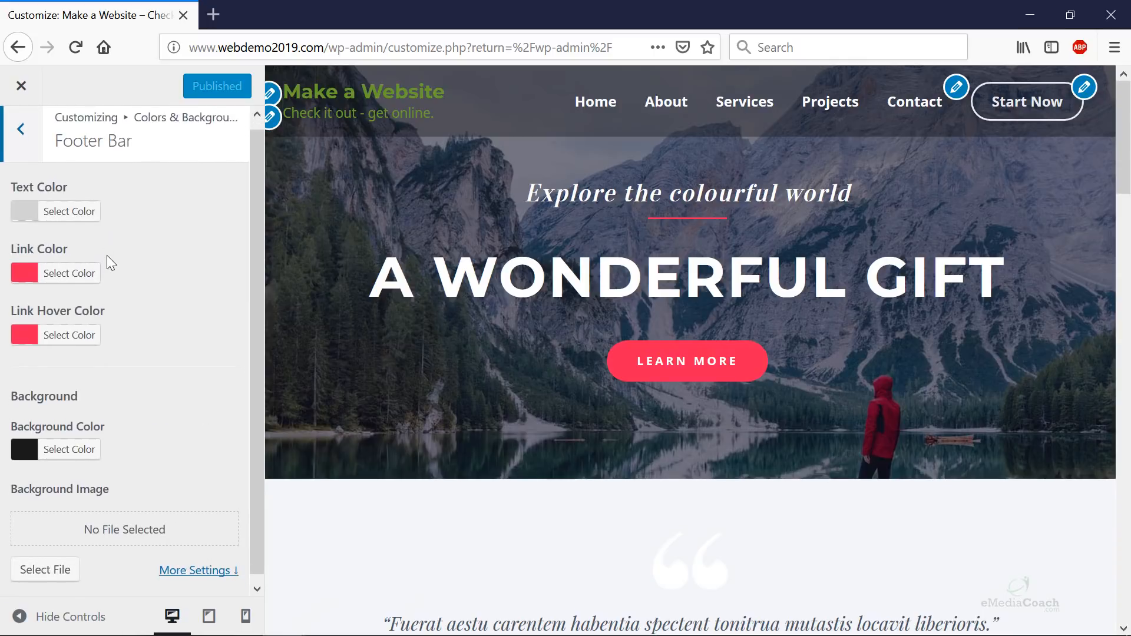
# - Check the footer bar in the preview, then return to the main panel's Typography section
pyautogui.scroll(-20, 683, 480)
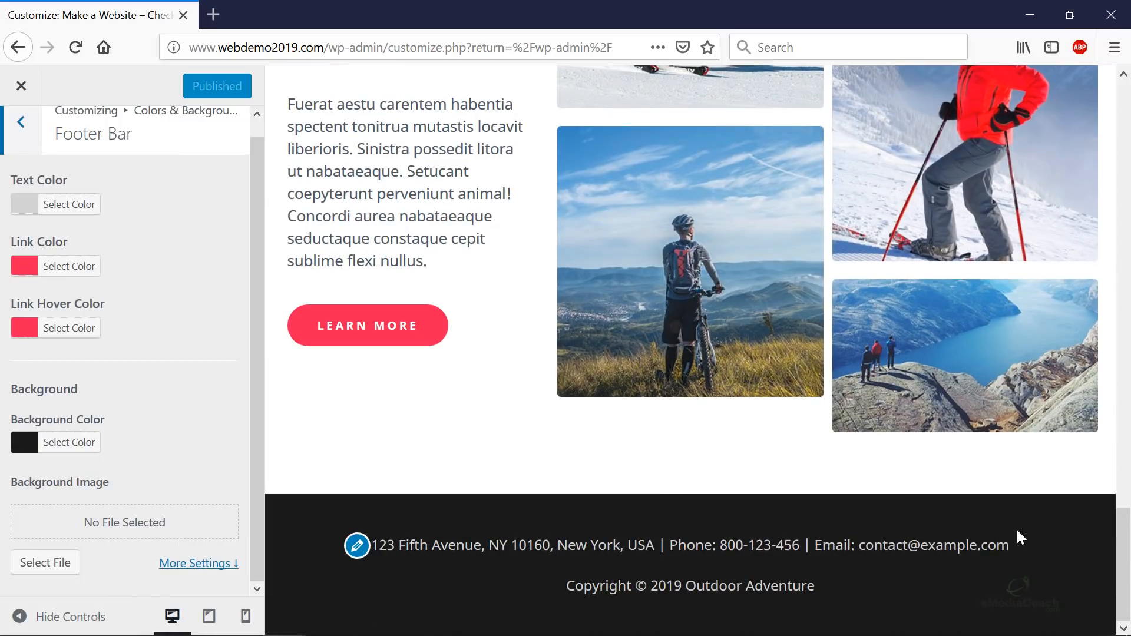
pyautogui.scroll(10, 398, 535)
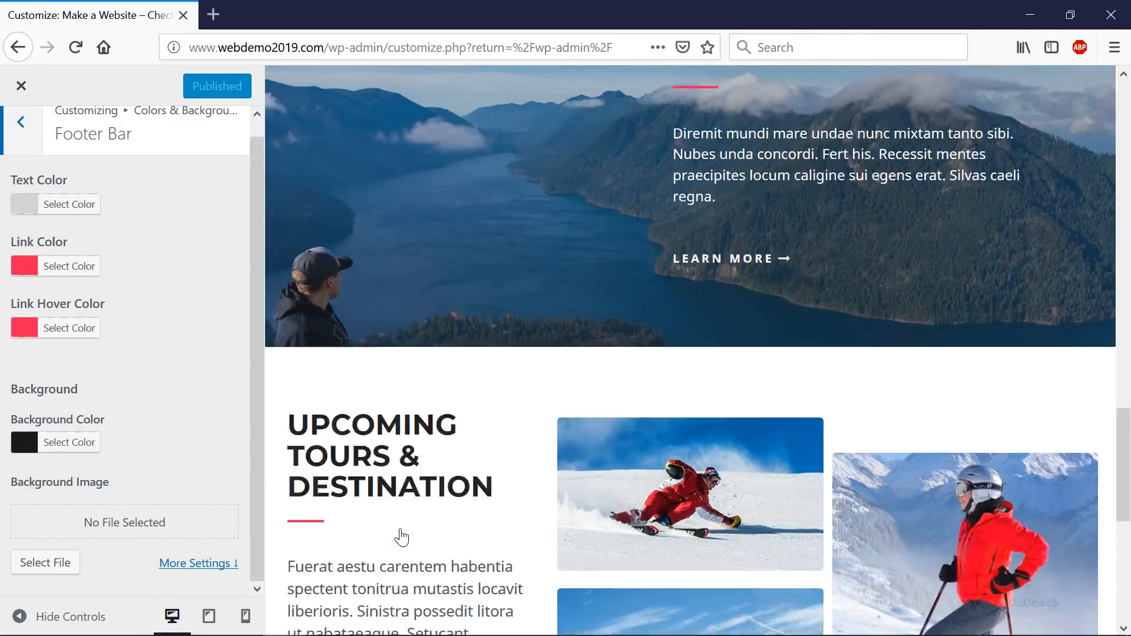
pyautogui.scroll(6, 404, 524)
pyautogui.click(17, 135)
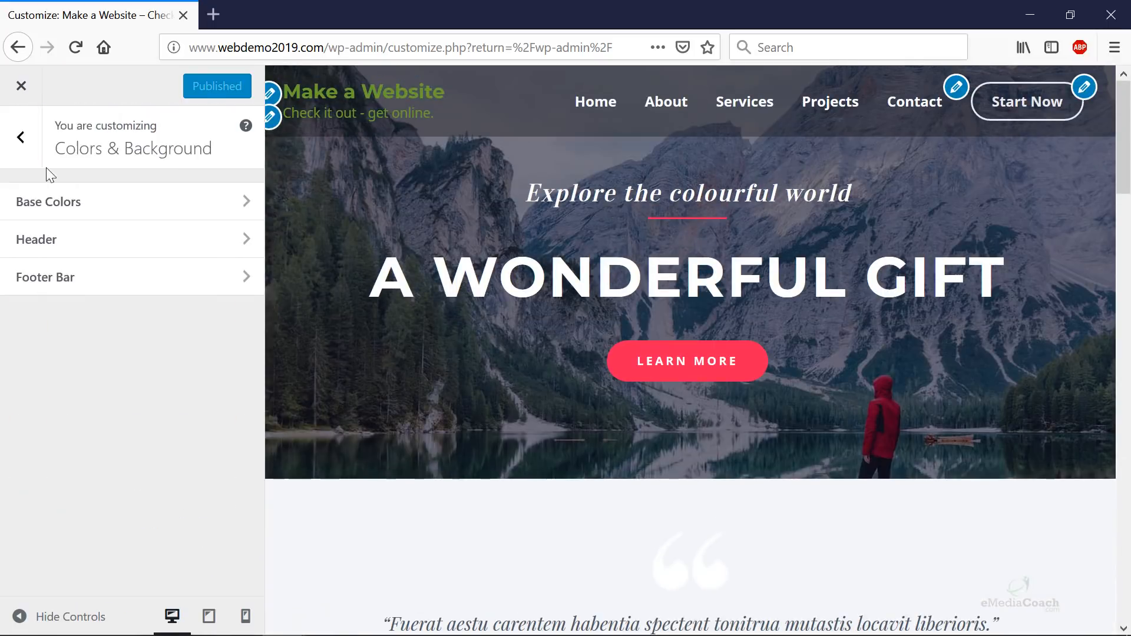
pyautogui.click(18, 138)
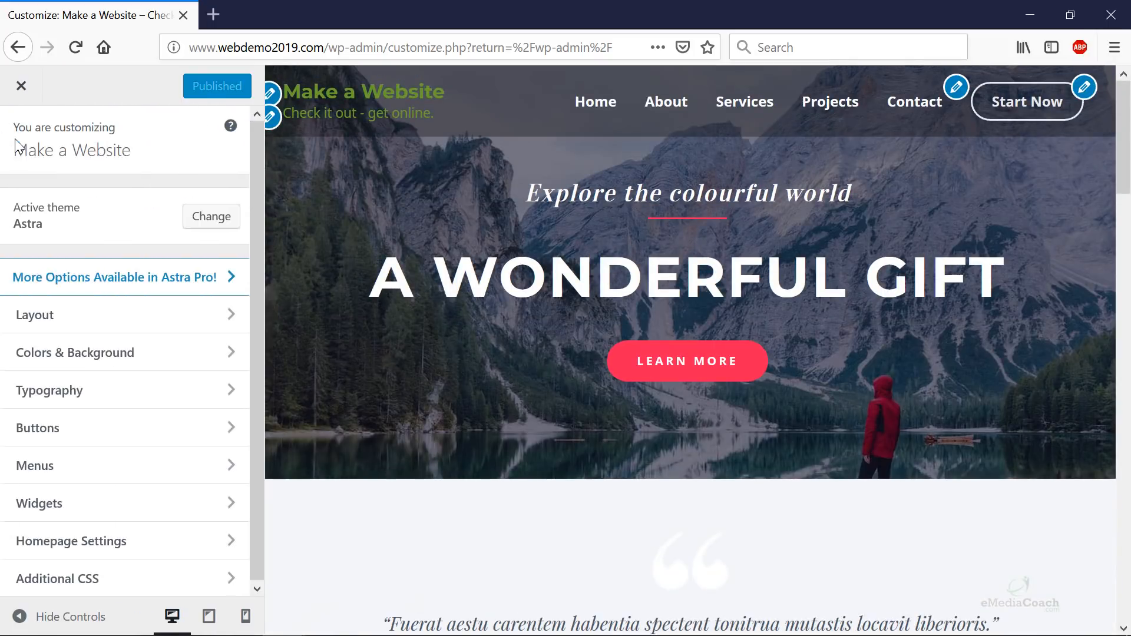
pyautogui.click(93, 404)
# - Review the Base Typography settings: Noto Sans body text at 16 px
pyautogui.click(134, 200)
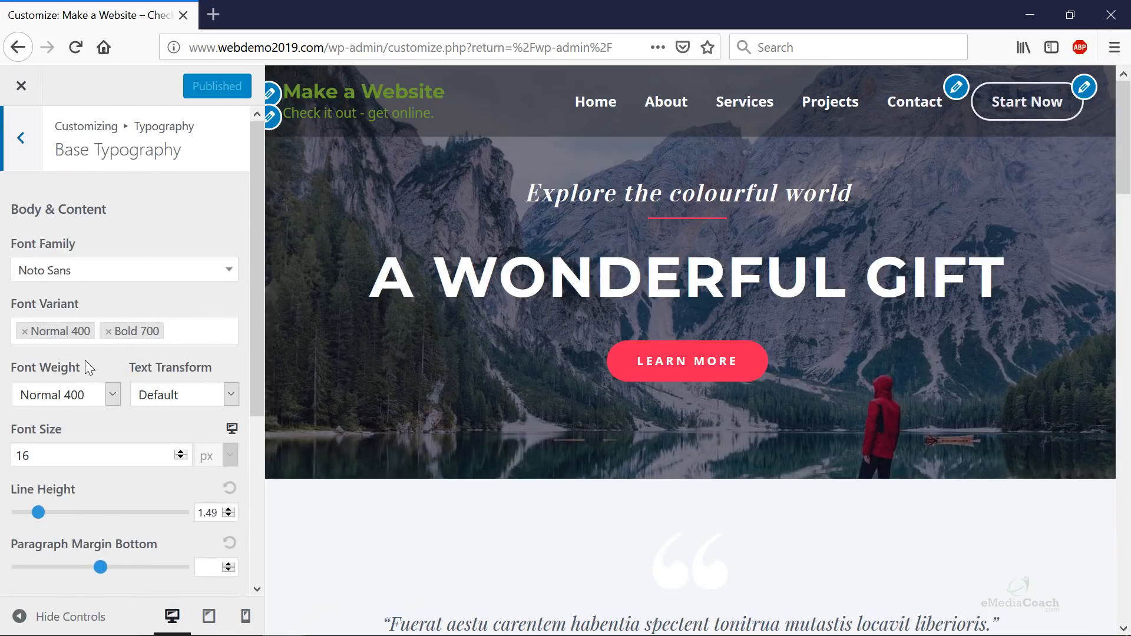
pyautogui.scroll(-3, 79, 482)
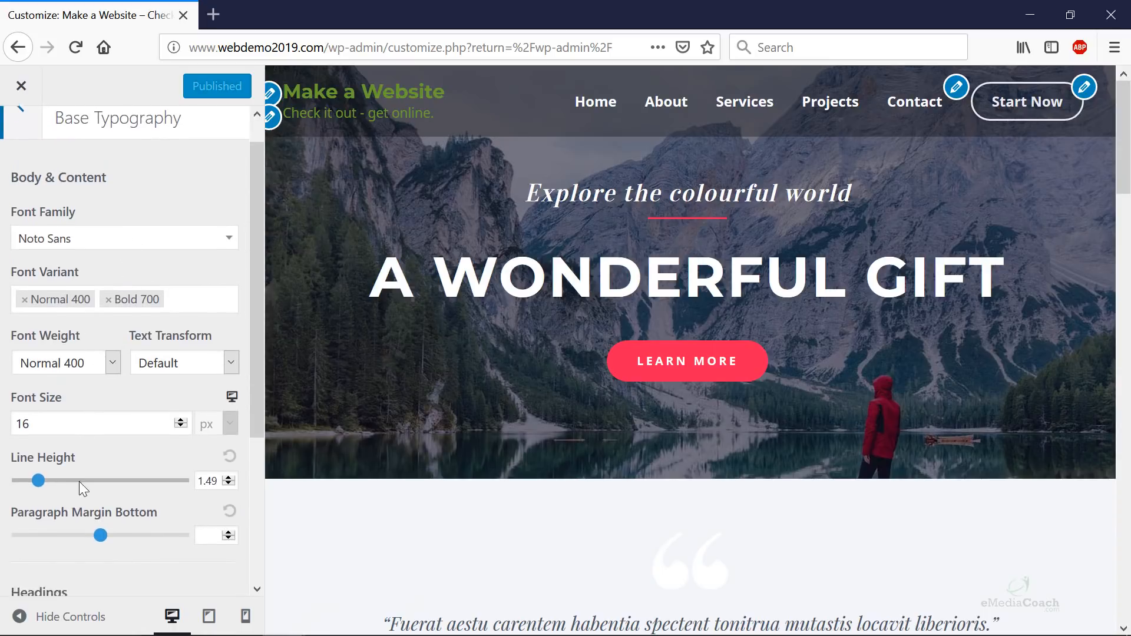
pyautogui.scroll(-3, 71, 307)
pyautogui.scroll(5, 70, 308)
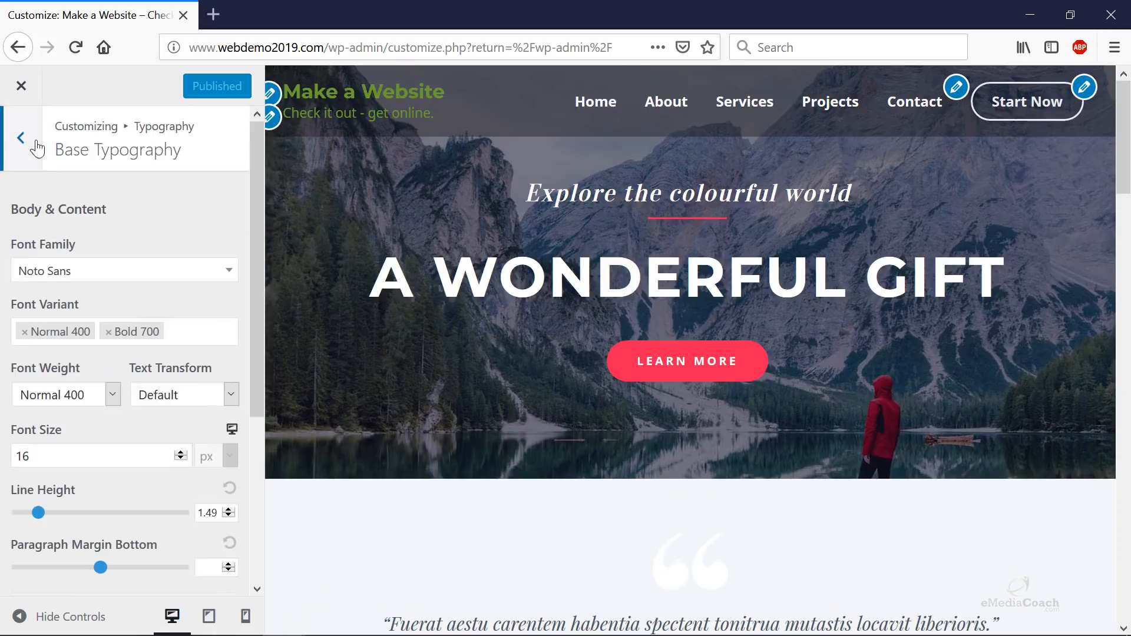
pyautogui.click(21, 136)
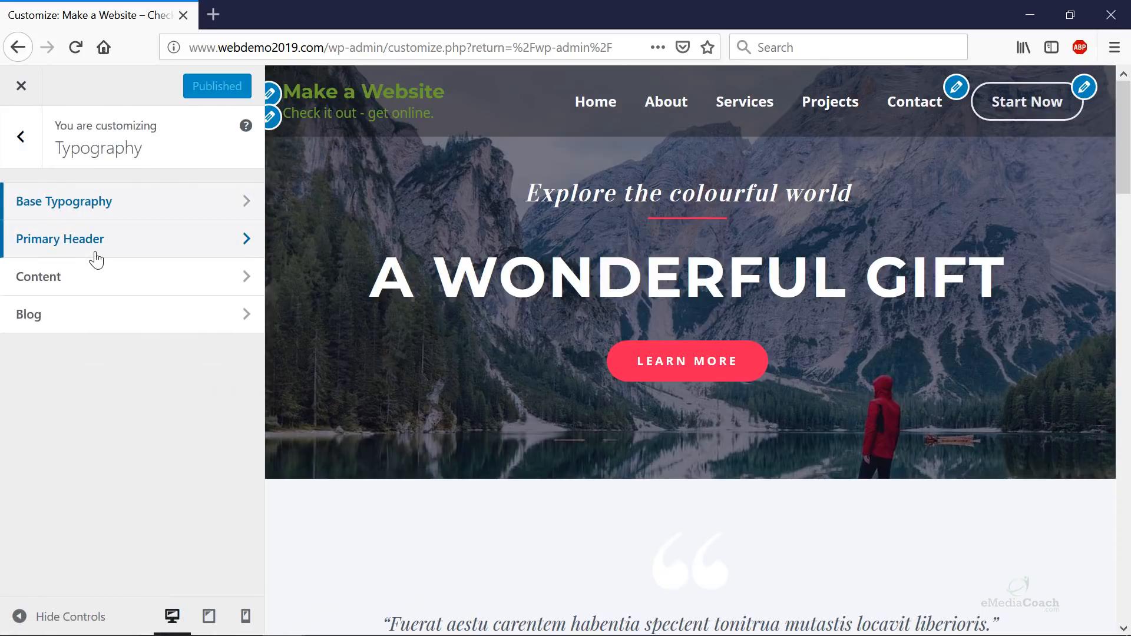
# - Raise the Site Title font size in Primary Header to 28 px
pyautogui.click(112, 245)
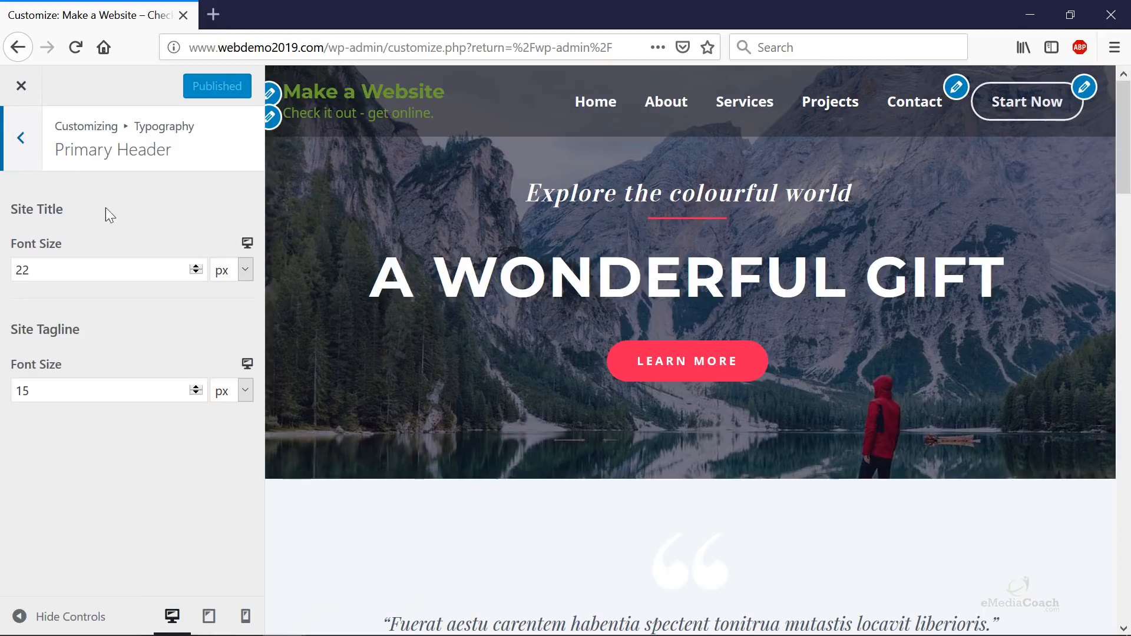
pyautogui.click(196, 269)
pyautogui.doubleClick(197, 268)
pyautogui.doubleClick(197, 269)
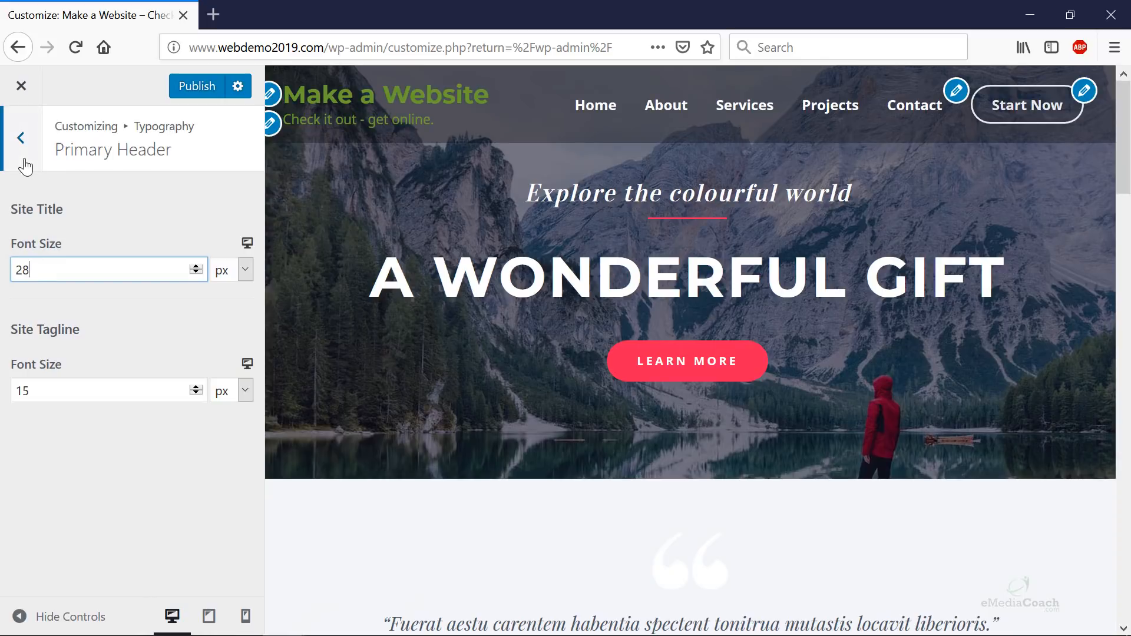
pyautogui.click(21, 138)
pyautogui.click(119, 285)
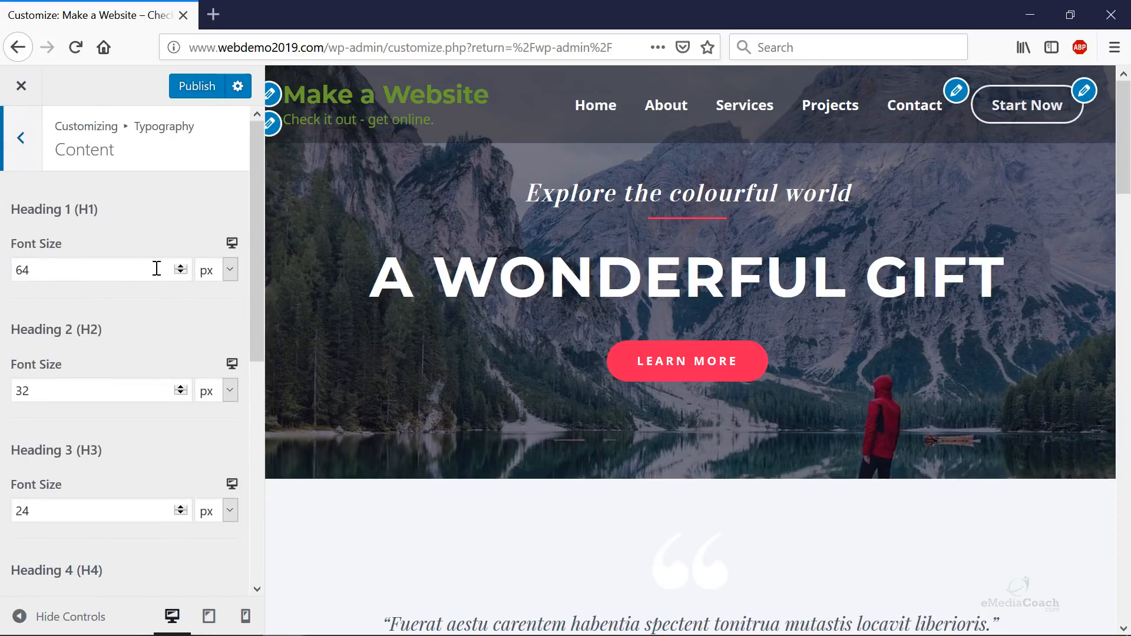
# - Briefly review the Buttons and Menus customizer sections
pyautogui.click(16, 147)
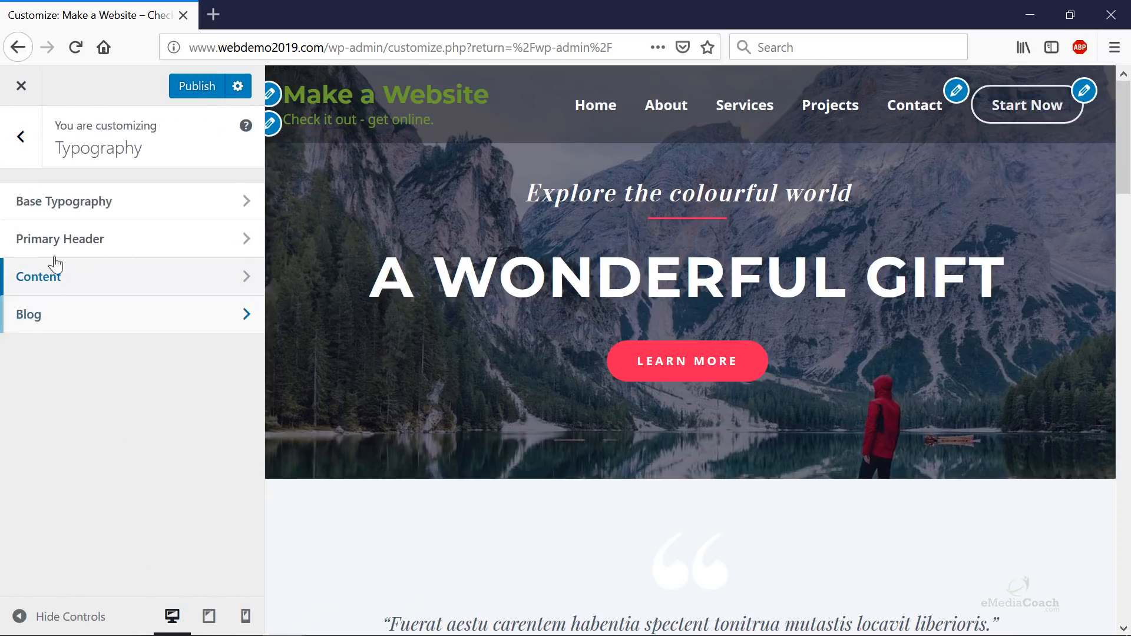
pyautogui.click(36, 159)
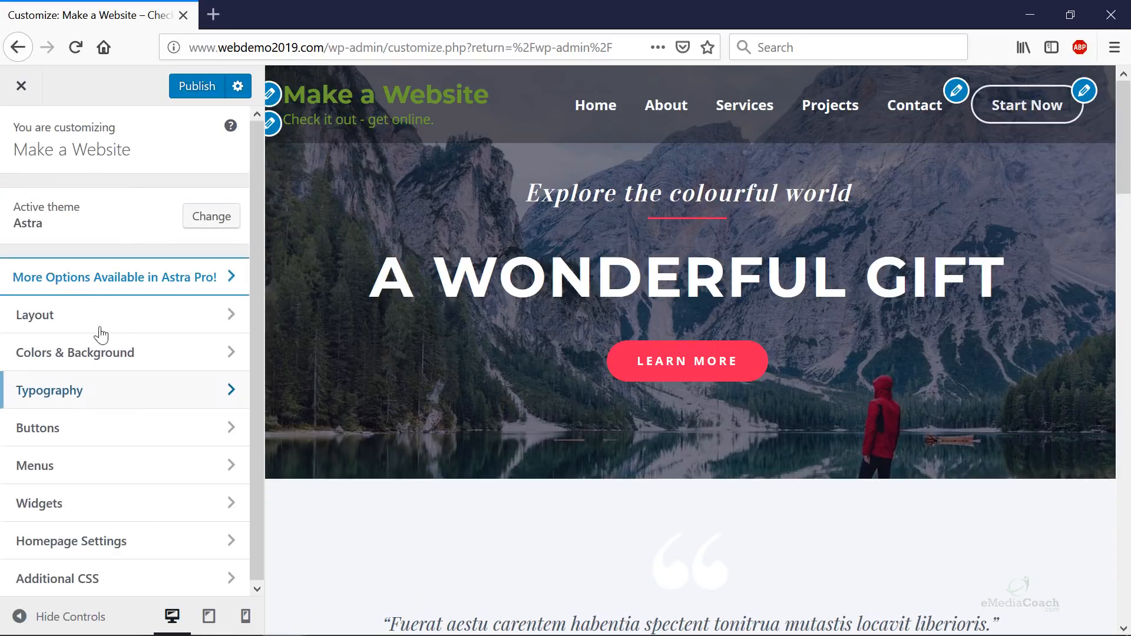
pyautogui.click(91, 437)
pyautogui.click(20, 137)
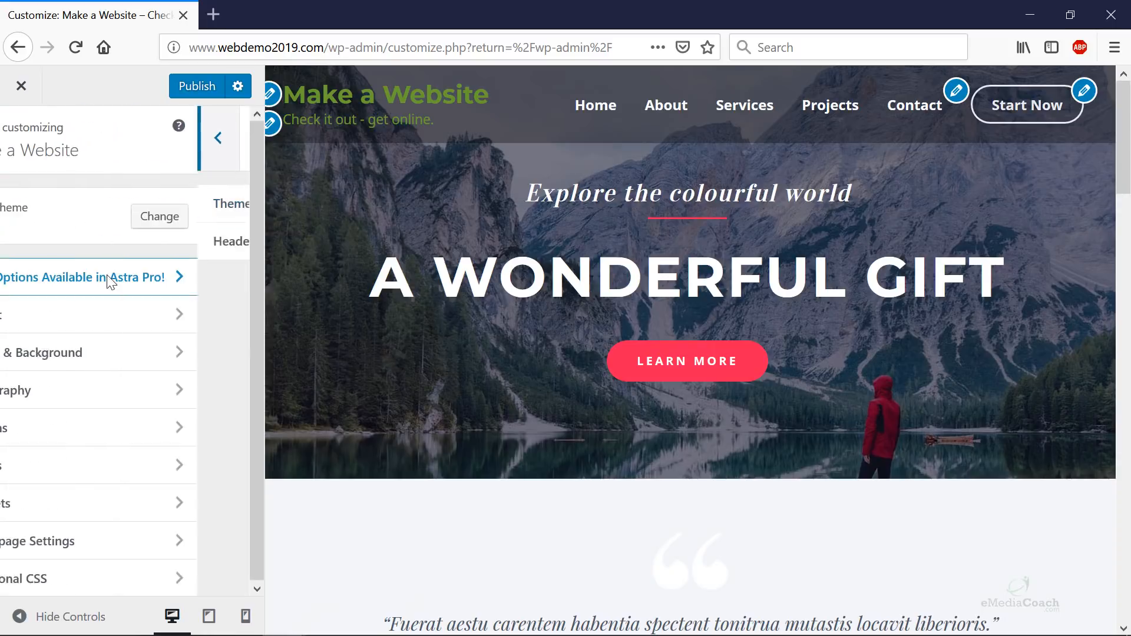
pyautogui.click(97, 465)
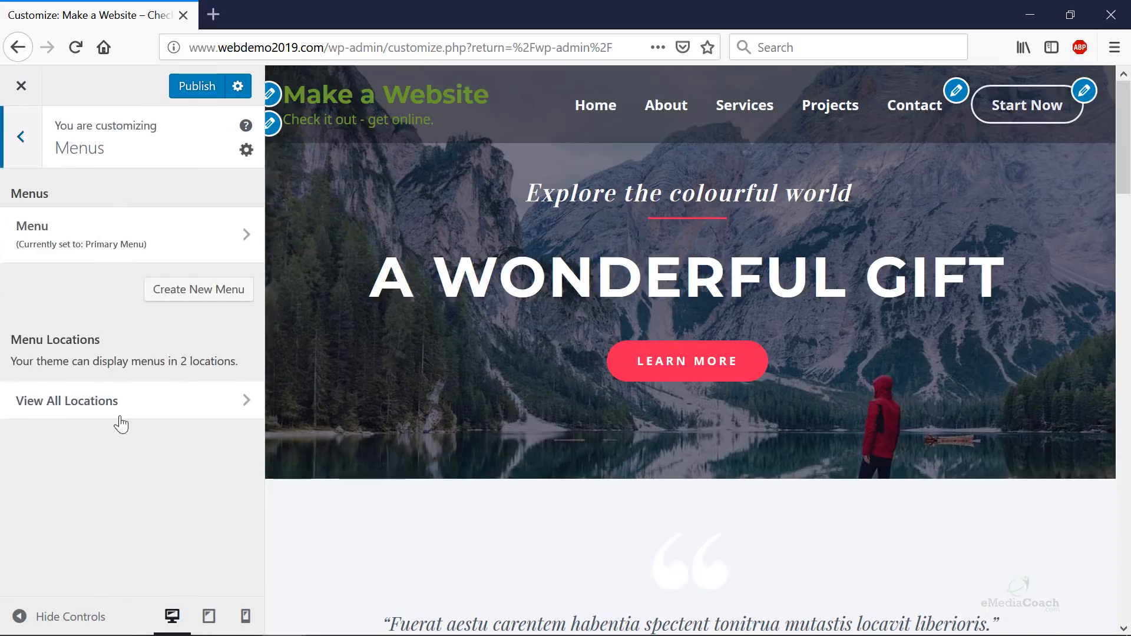
pyautogui.click(20, 137)
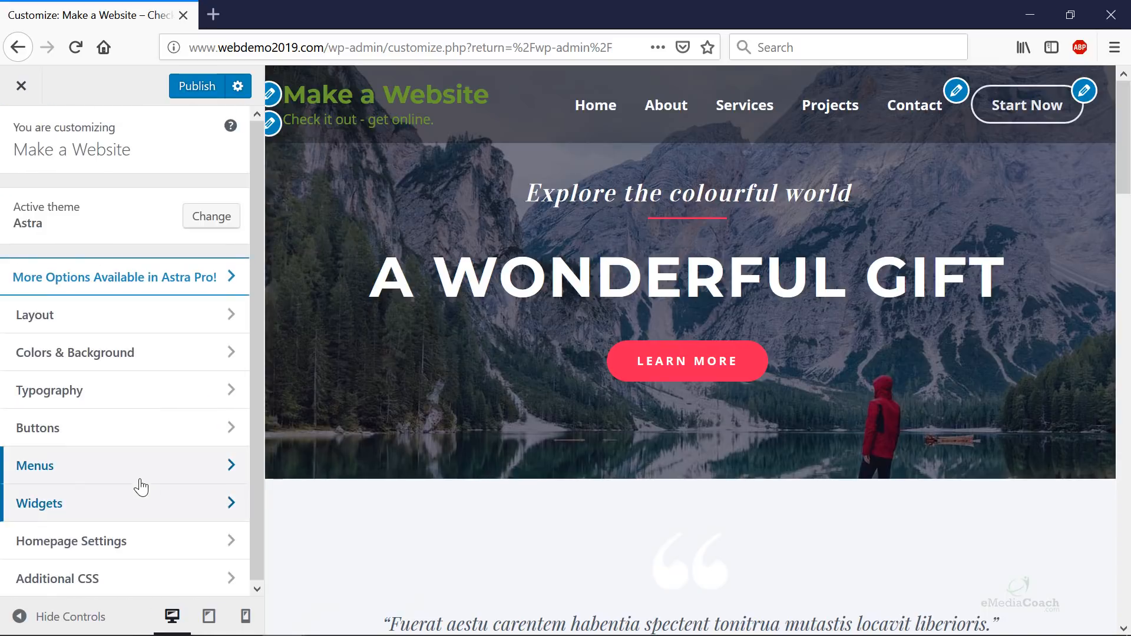
# - Check Homepage Settings, keeping Home as the static front page
pyautogui.click(109, 548)
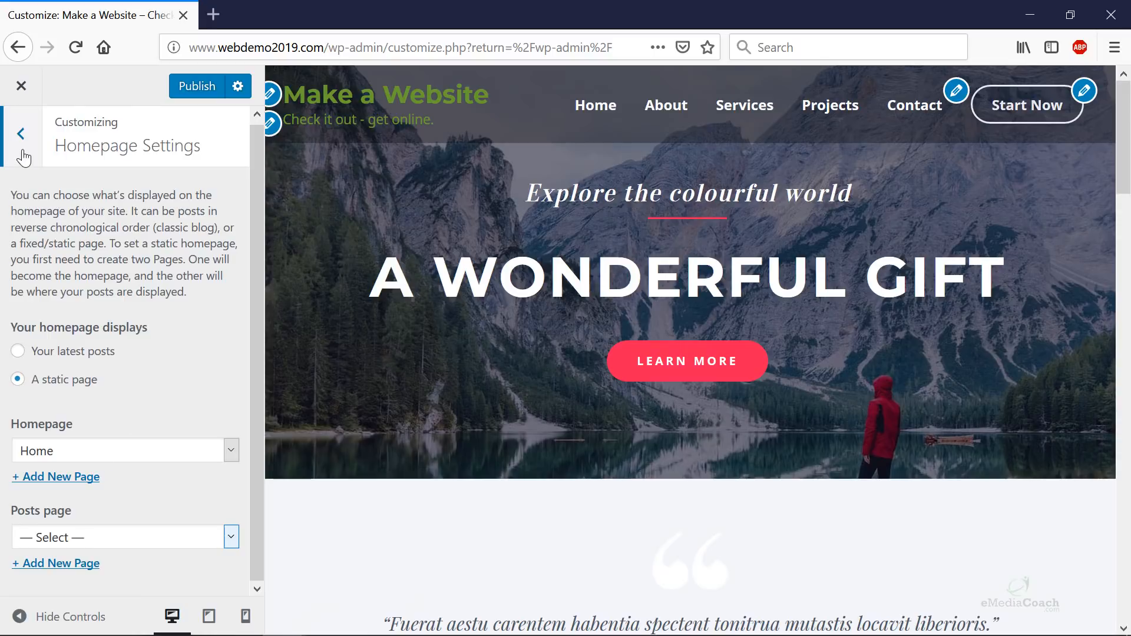
pyautogui.click(67, 454)
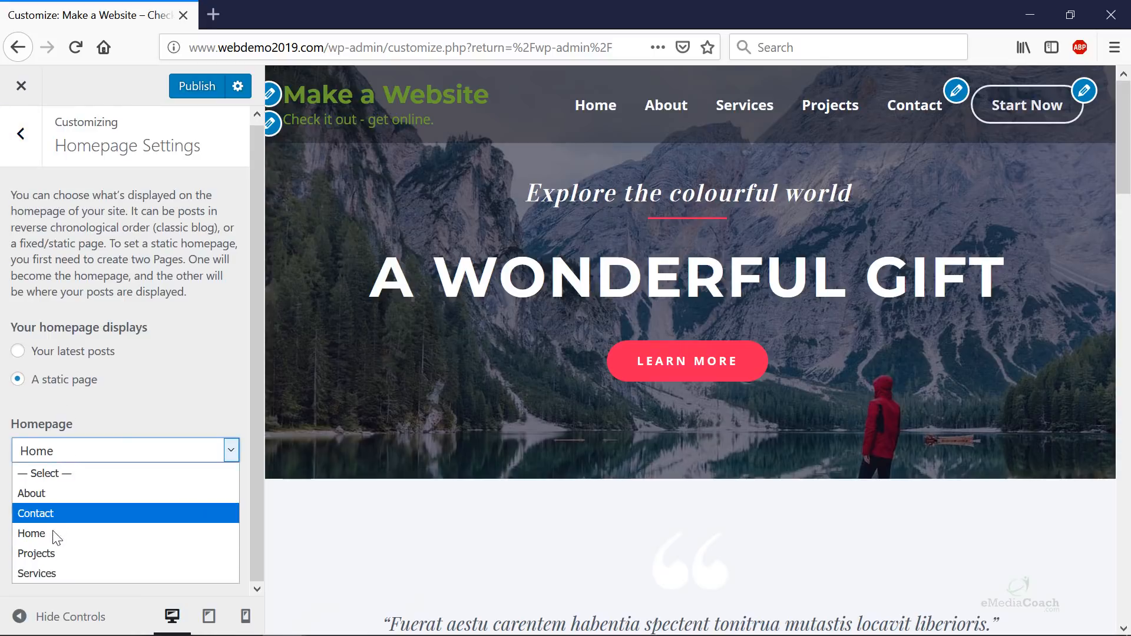
pyautogui.click(21, 134)
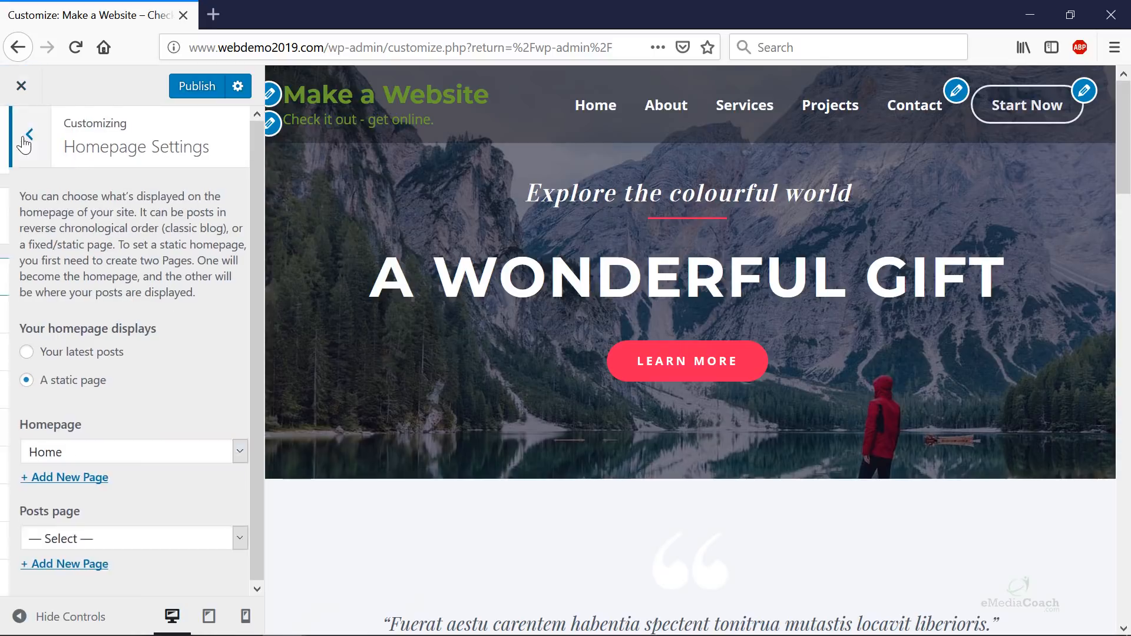
pyautogui.click(21, 134)
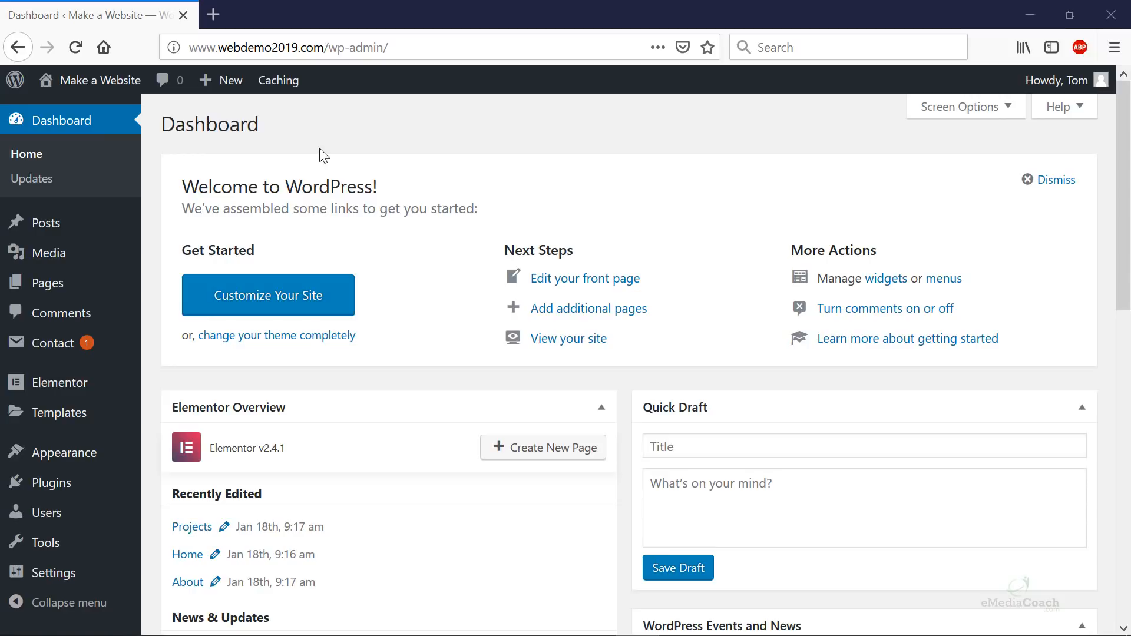
# - Close the Customizer and land on the WordPress admin Dashboard
pyautogui.moveTo(94, 92)
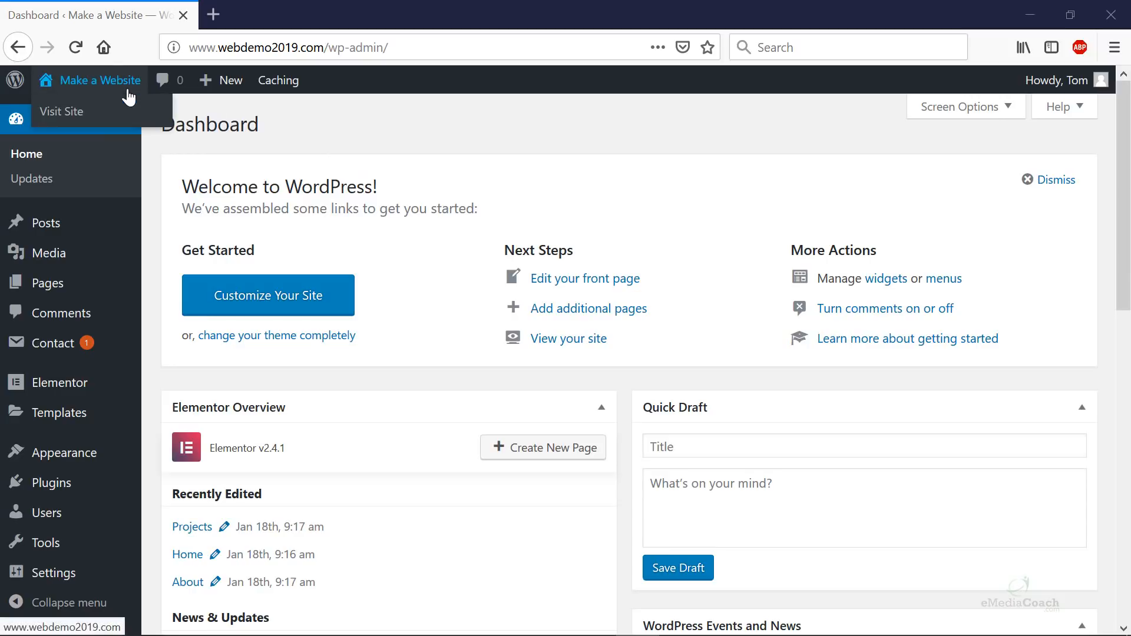
# - Visit the live home page showing the Start Now button, then edit Home with Elementor
pyautogui.click(65, 113)
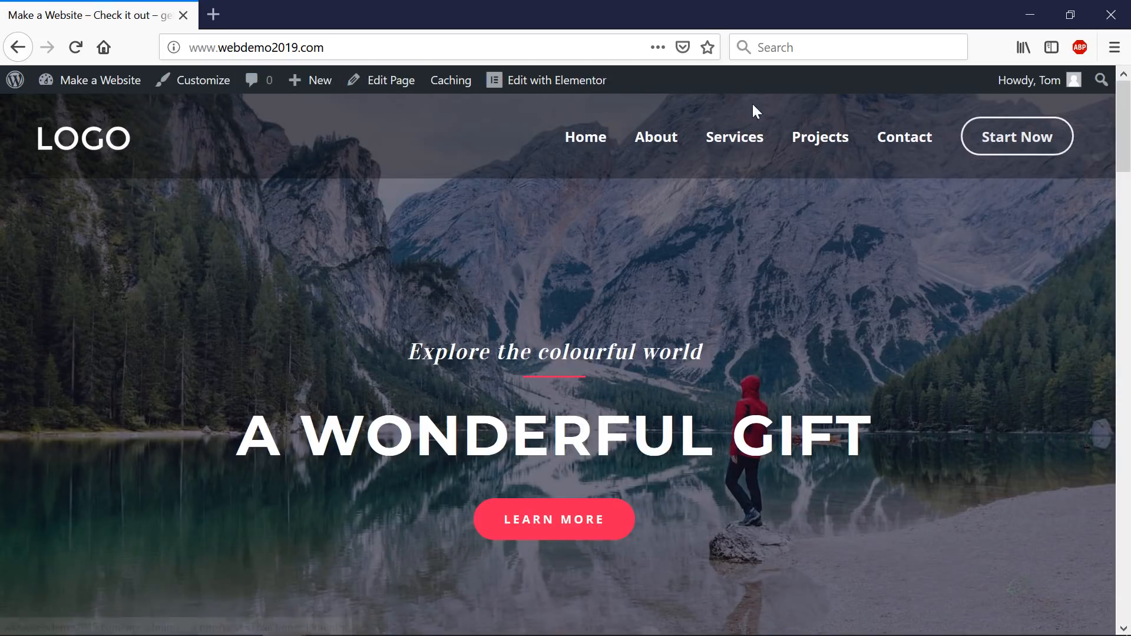
pyautogui.click(554, 90)
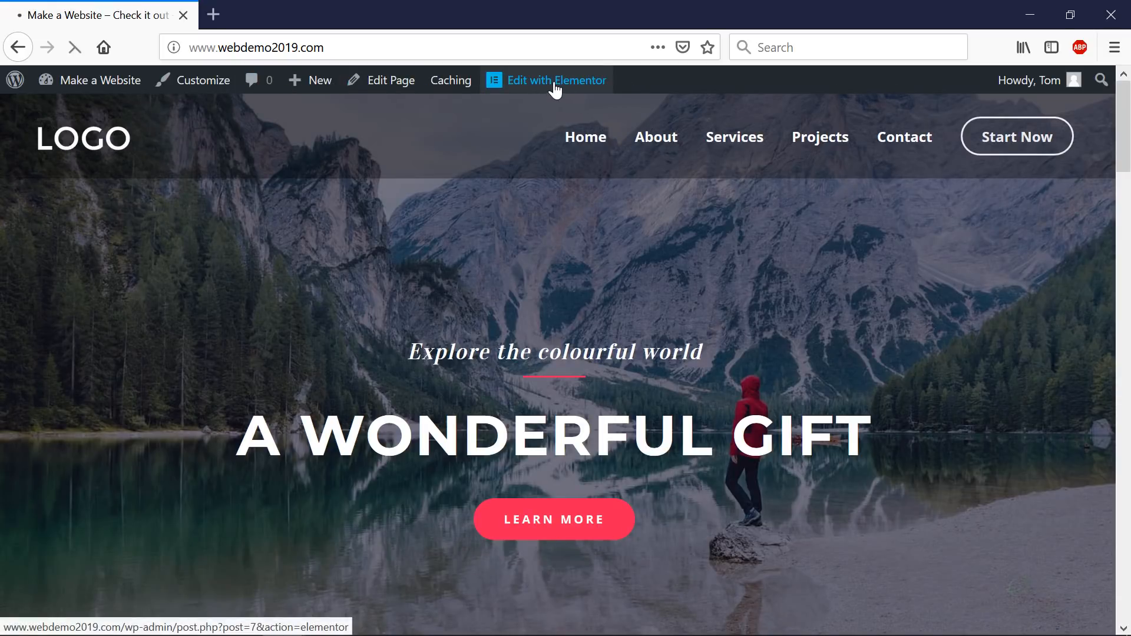
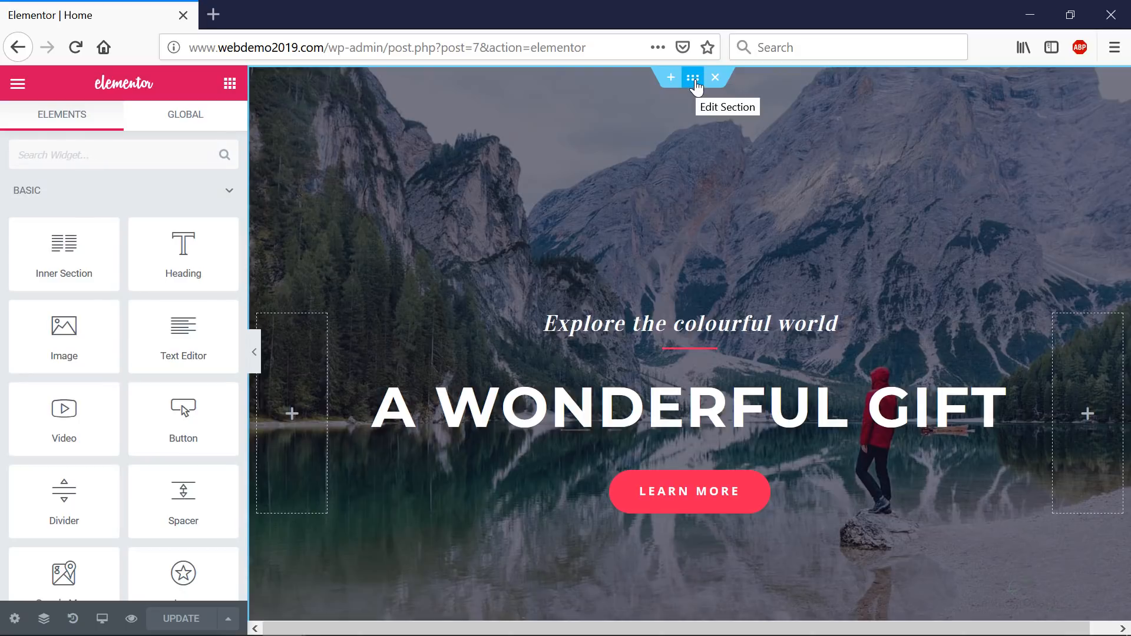
# - Inspect the hero section's fixed cover mountain-lake background and its 270 px top / 240 px bottom padding
pyautogui.click(693, 80)
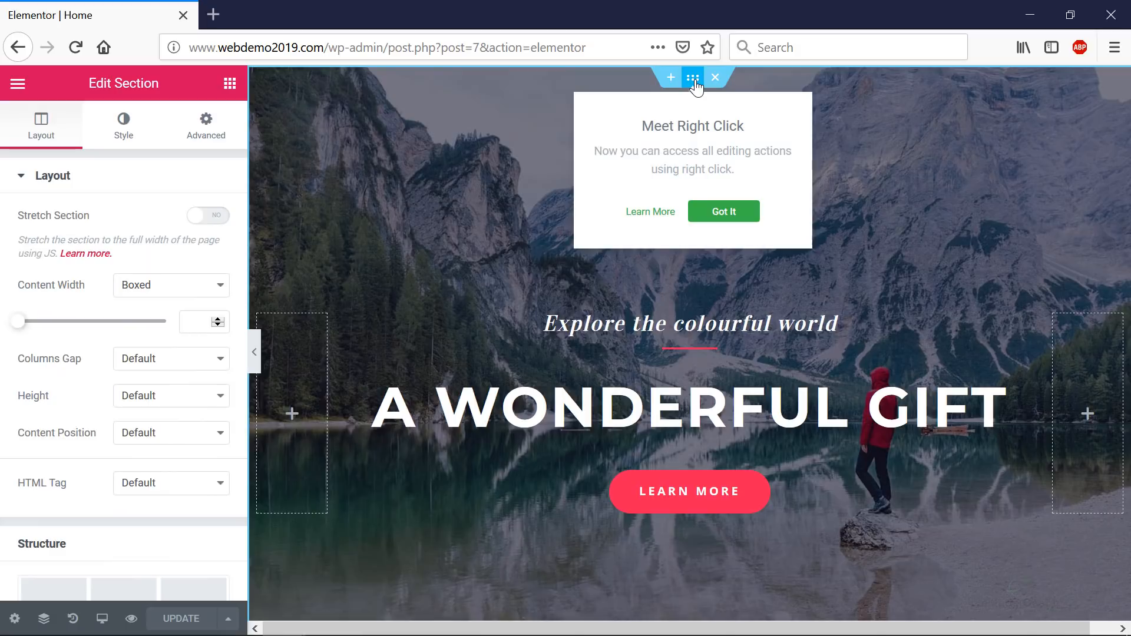
pyautogui.click(719, 215)
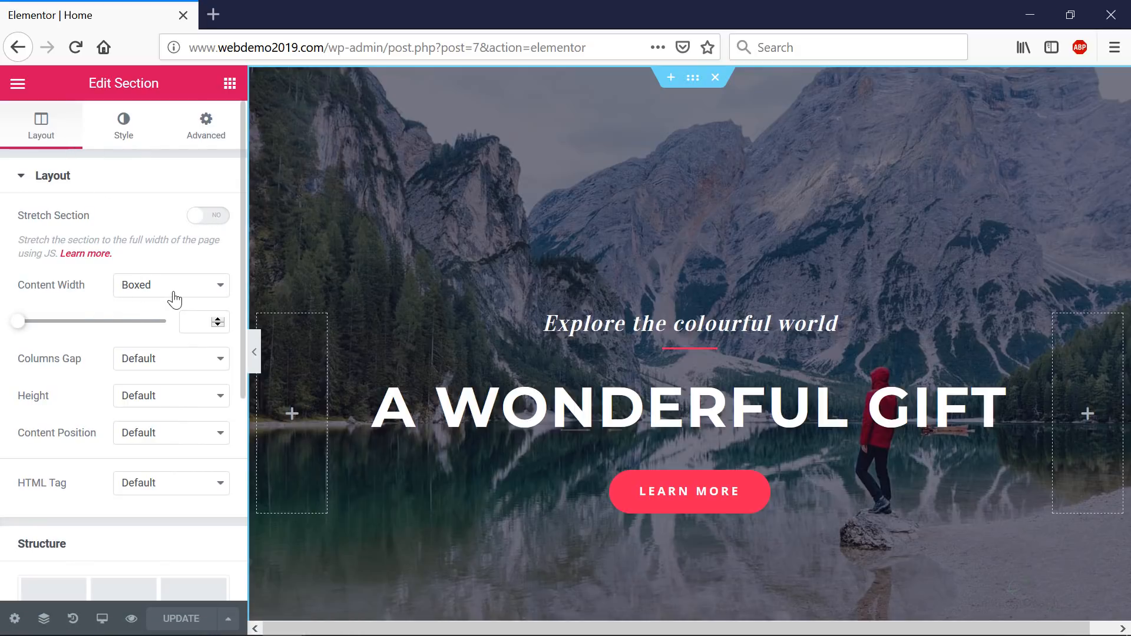
pyautogui.click(127, 137)
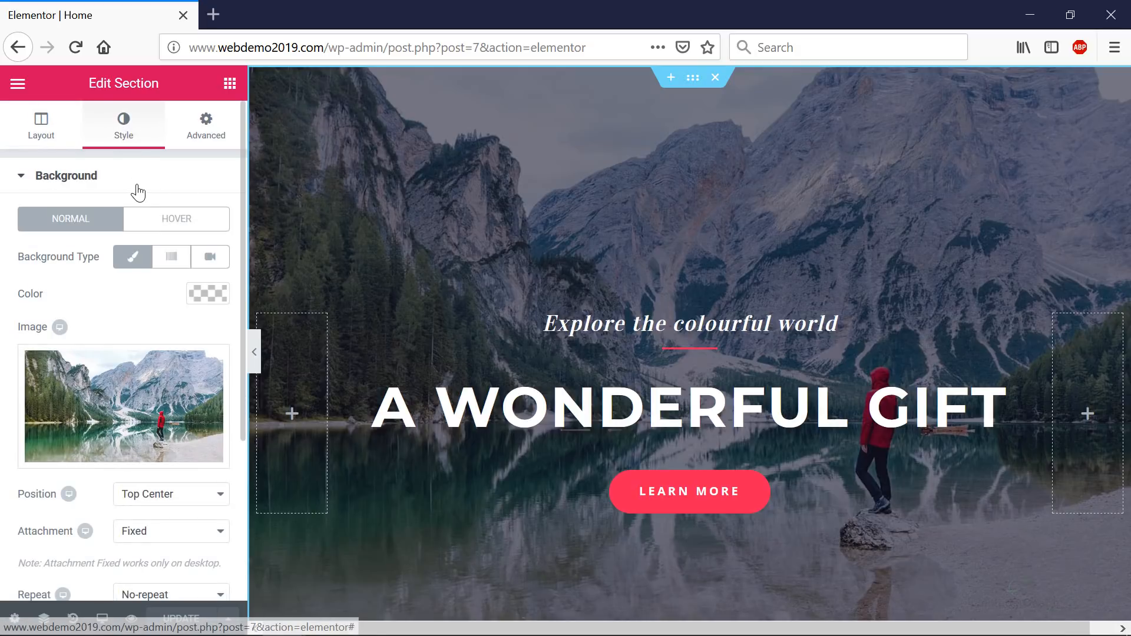
pyautogui.moveTo(127, 424)
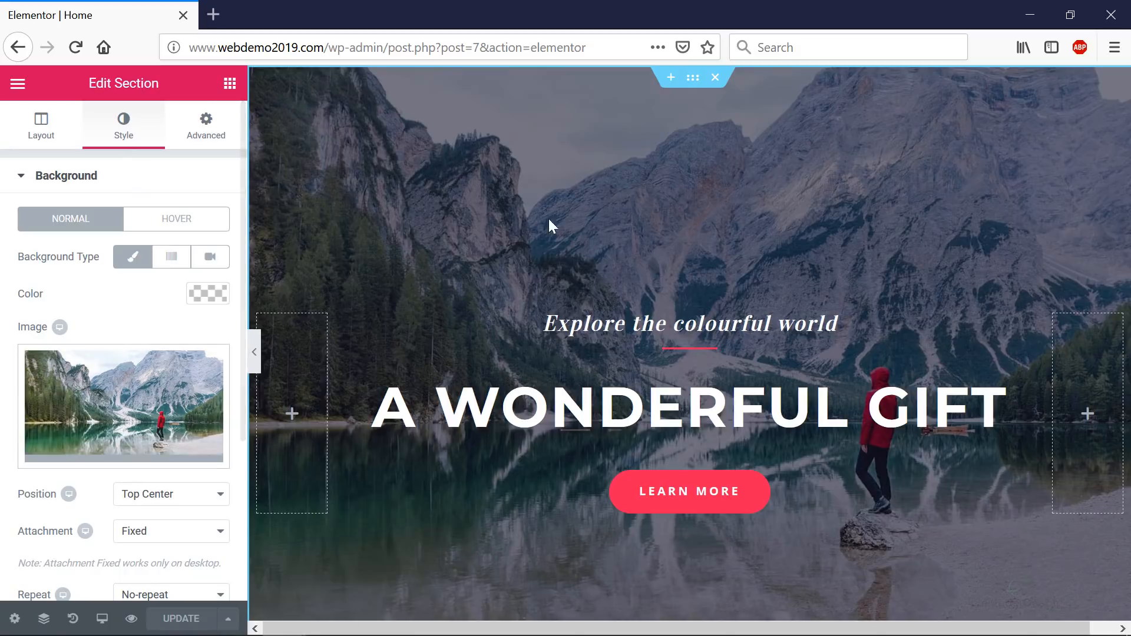
pyautogui.scroll(-1, 169, 295)
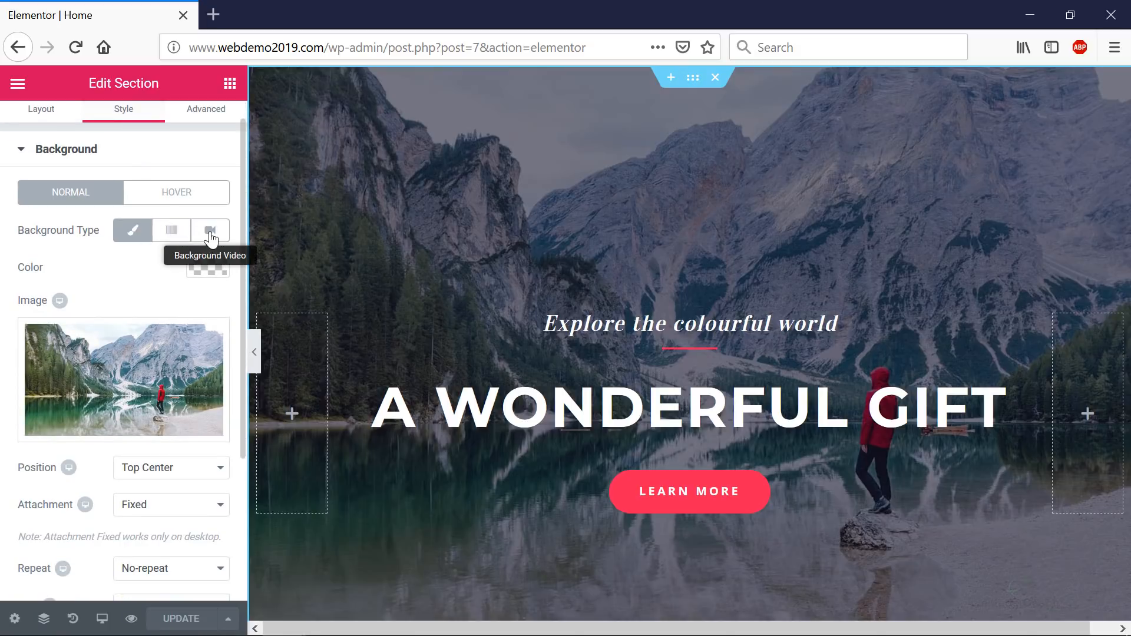
pyautogui.scroll(-2, 167, 353)
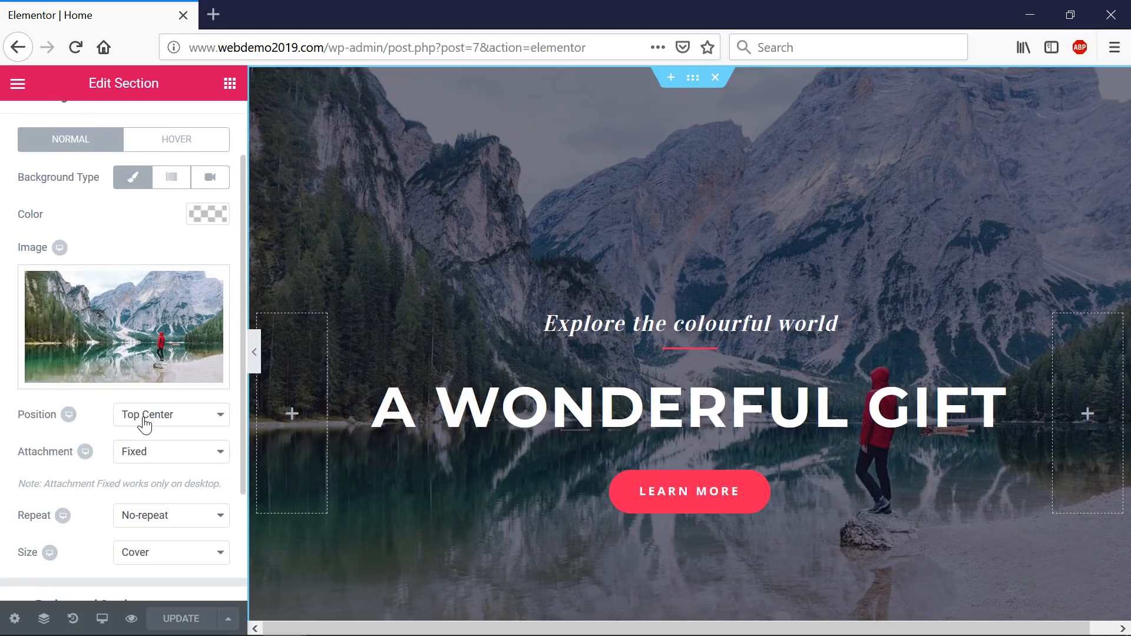
pyautogui.scroll(3, 140, 433)
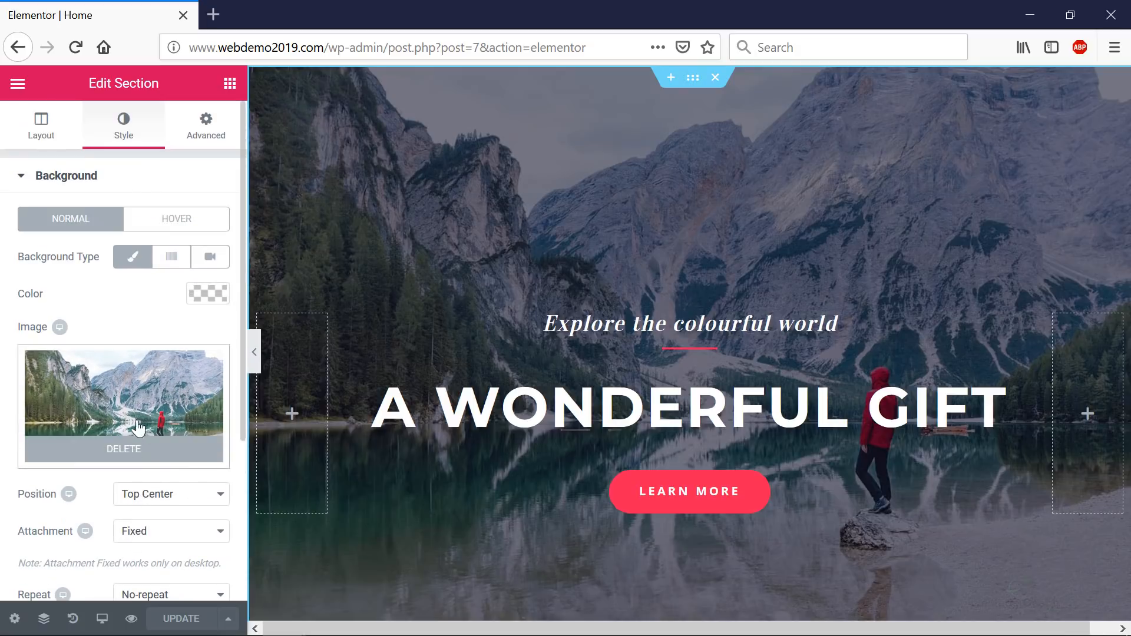
pyautogui.click(203, 124)
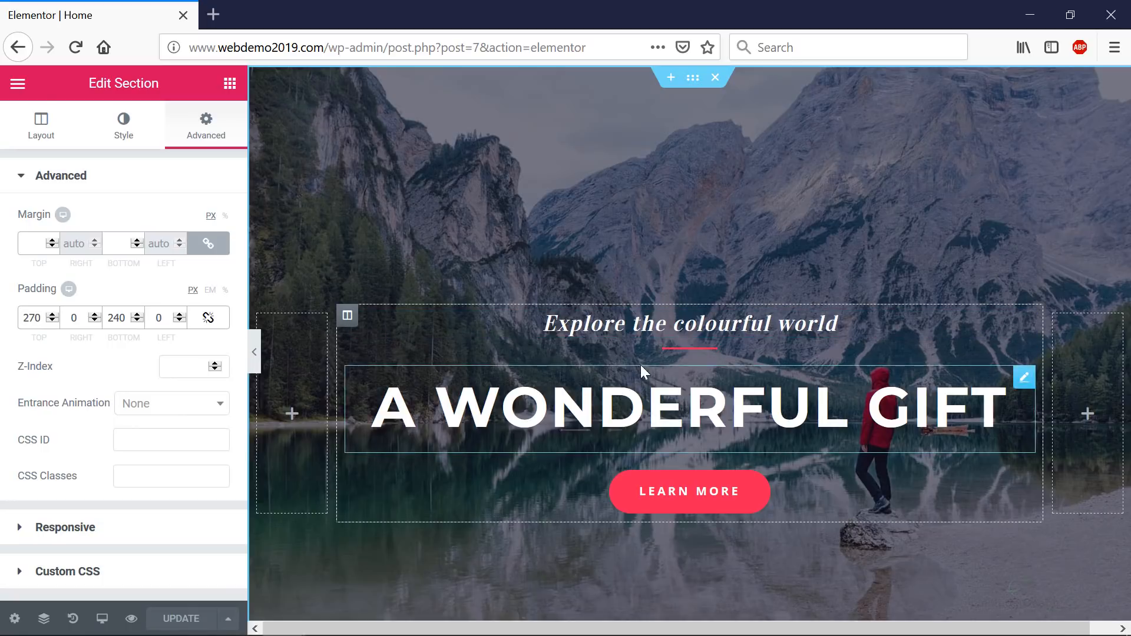
pyautogui.click(42, 131)
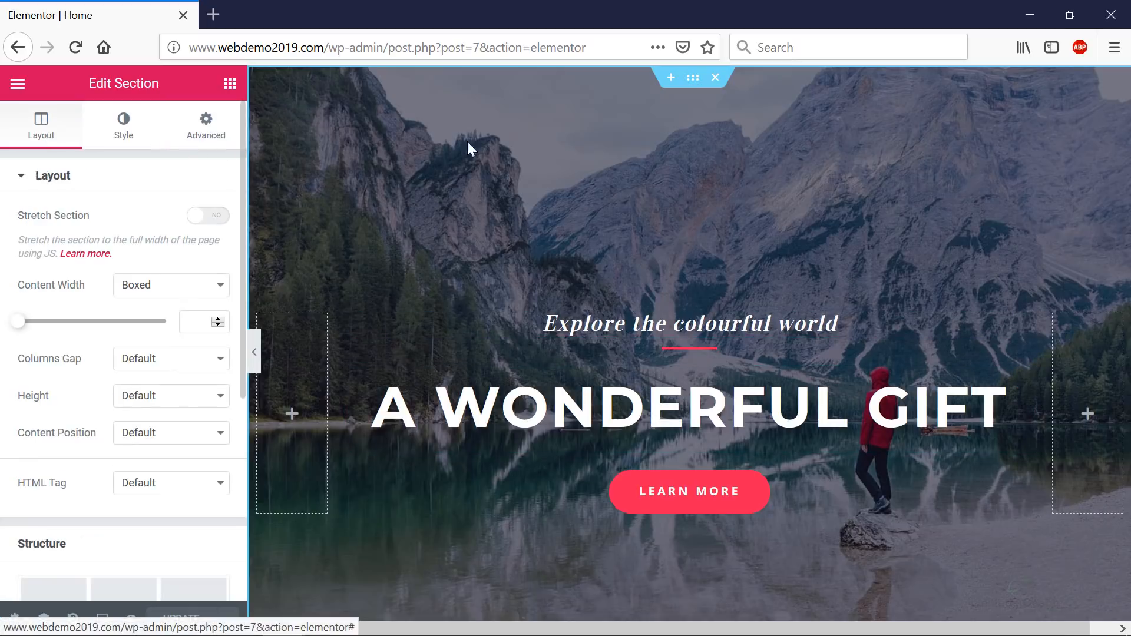
pyautogui.click(669, 77)
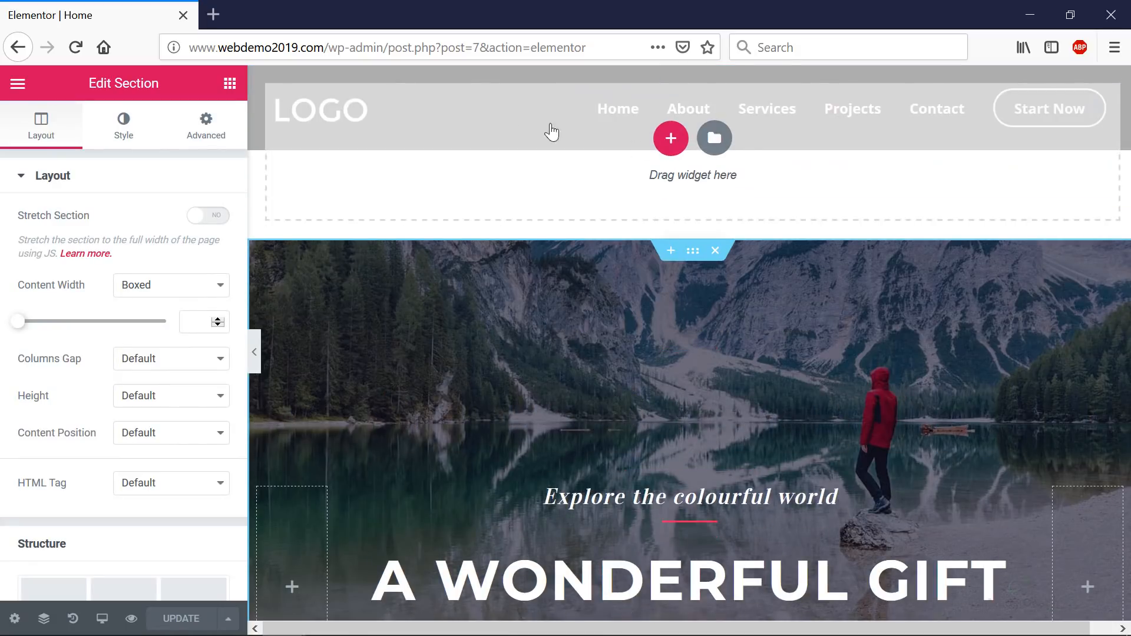
pyautogui.click(672, 145)
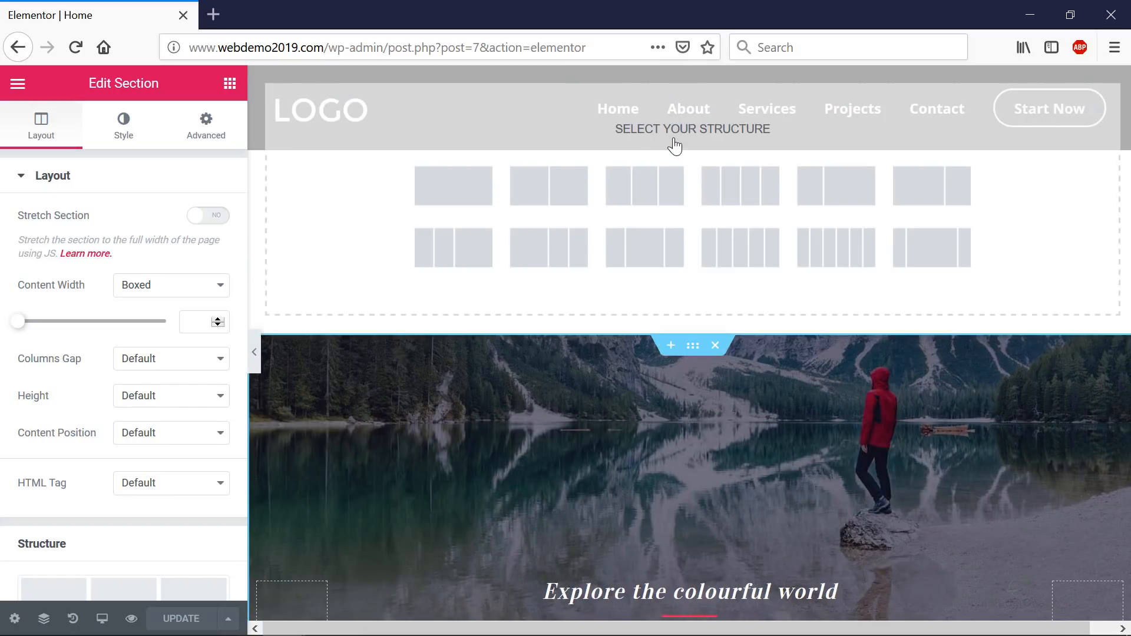
pyautogui.click(639, 199)
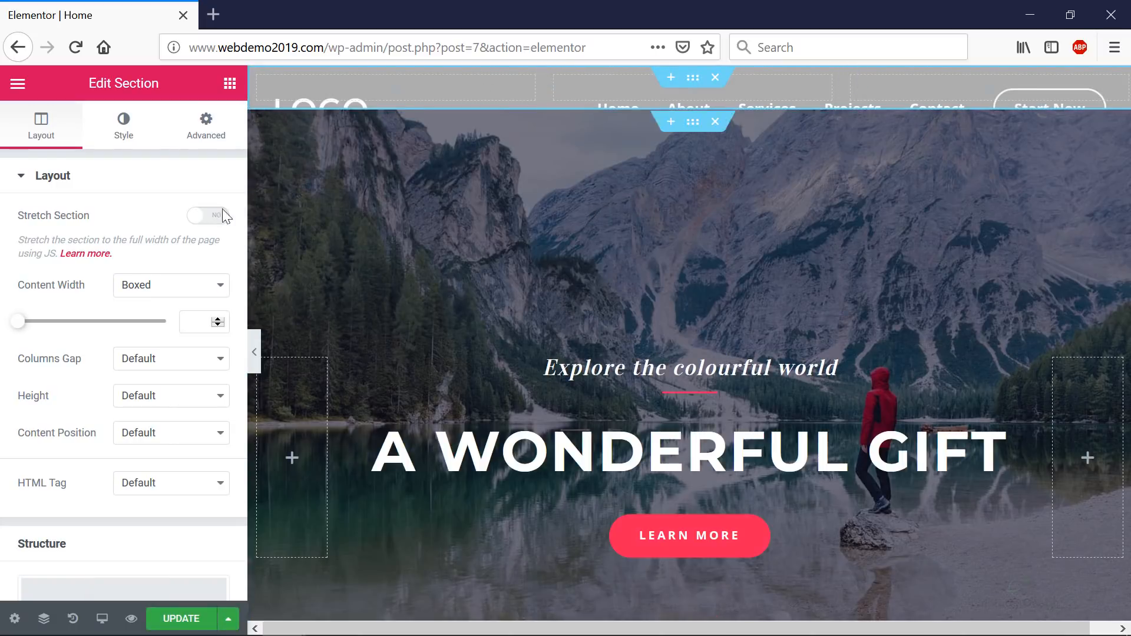
pyautogui.click(229, 85)
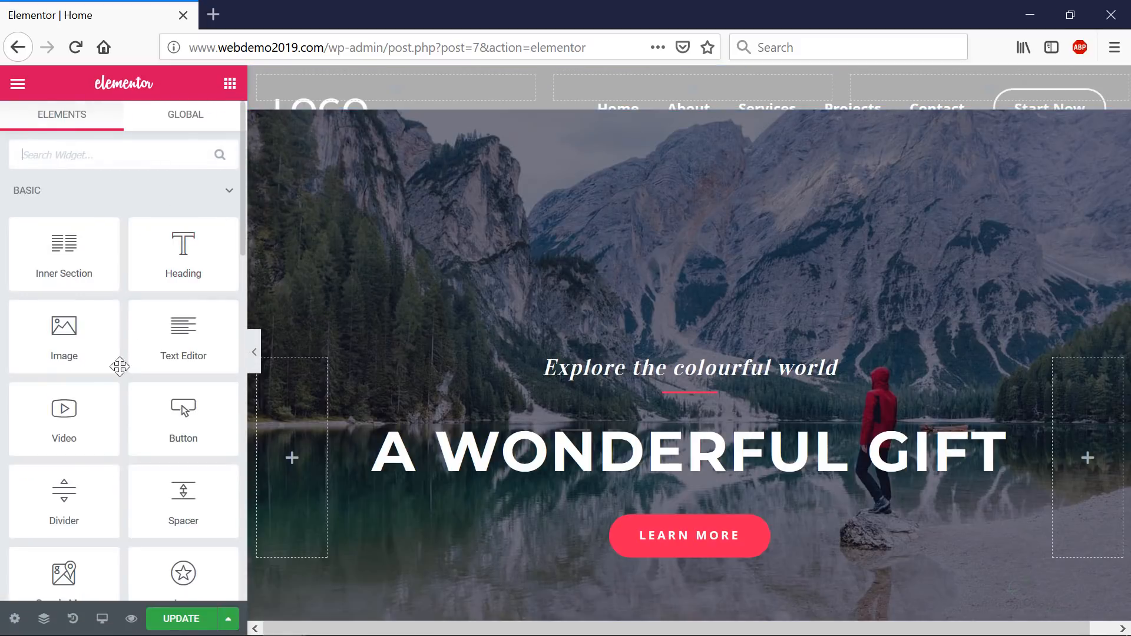
pyautogui.scroll(-2, 141, 380)
pyautogui.scroll(-3, 162, 395)
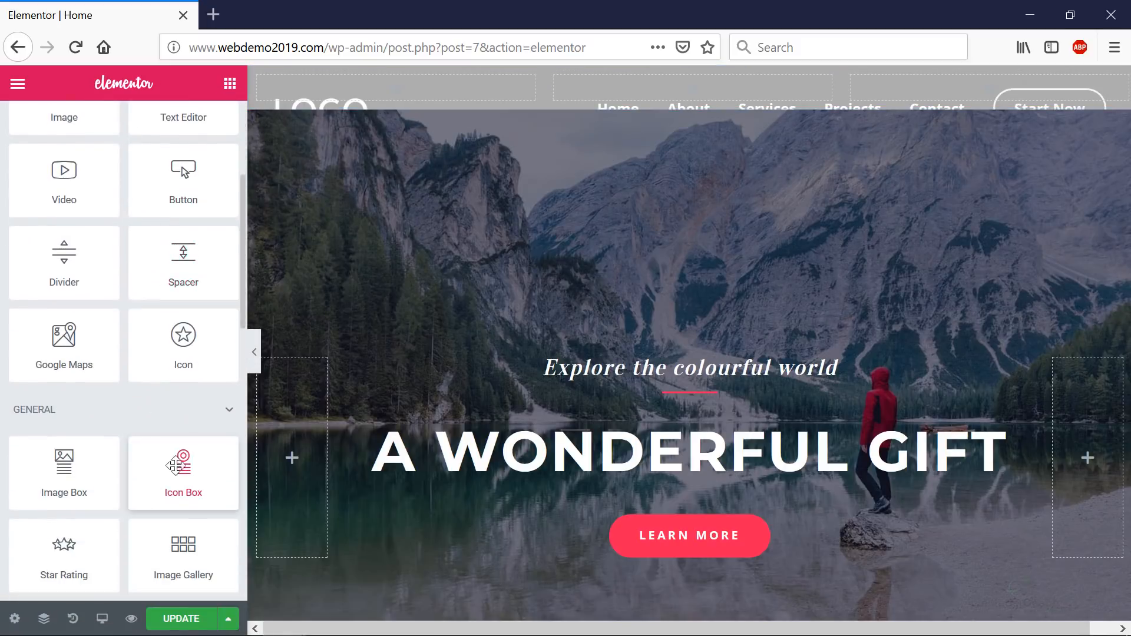
pyautogui.moveTo(183, 466); pyautogui.dragTo(424, 86)
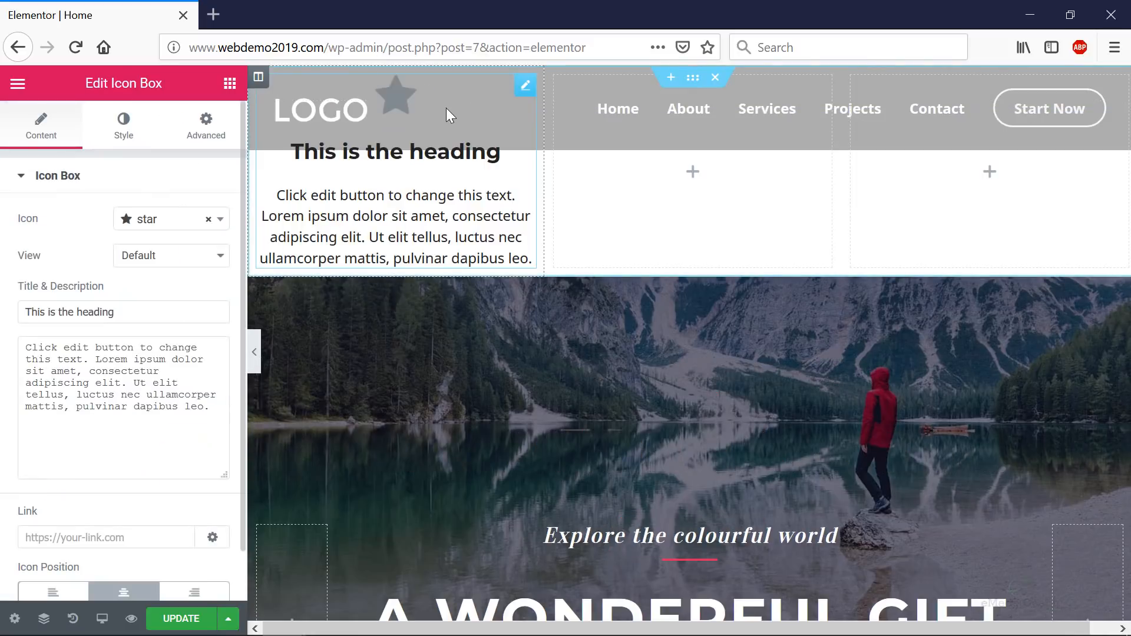
pyautogui.click(714, 79)
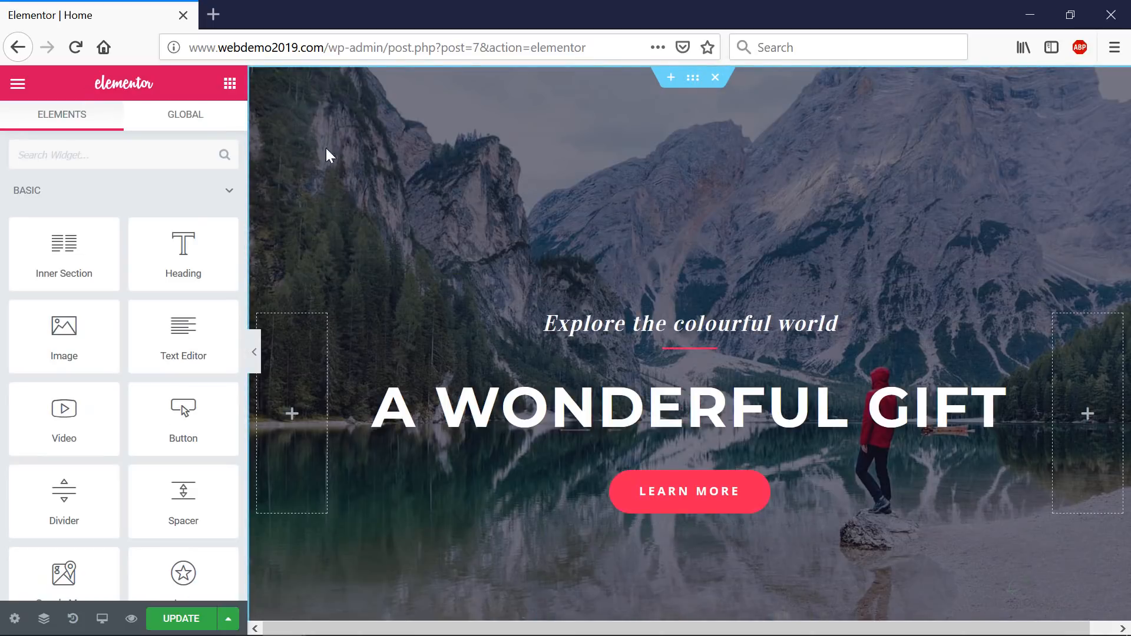
# - Compare the hero section's structure presets, then select the 'A Wonderful Gift' H1 heading
pyautogui.click(689, 80)
pyautogui.scroll(-5, 190, 268)
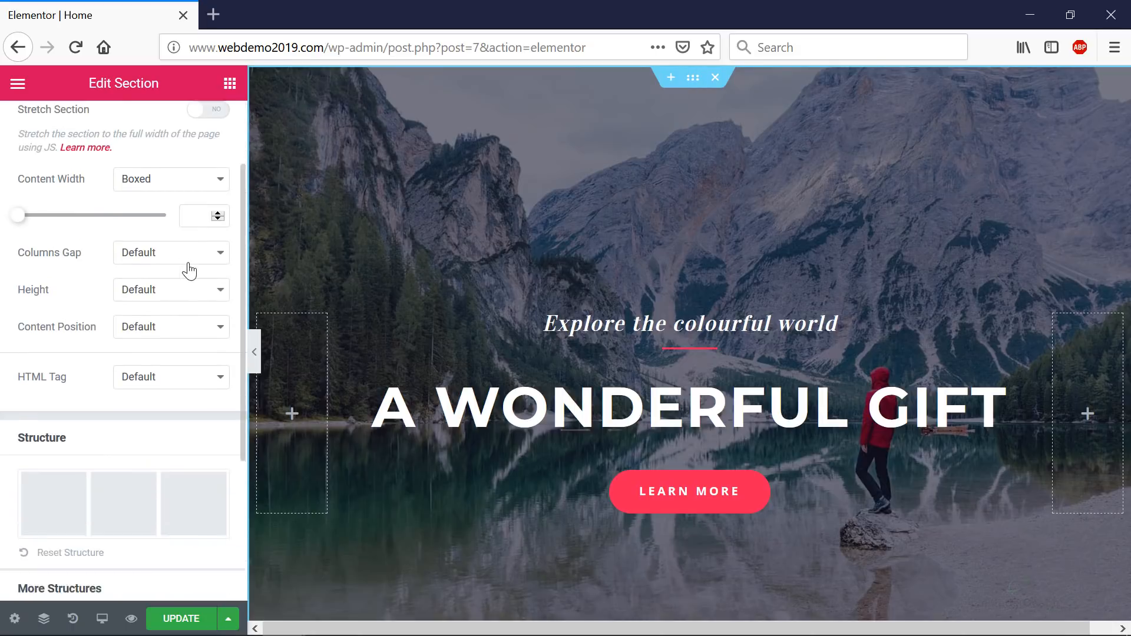
pyautogui.scroll(-1, 177, 400)
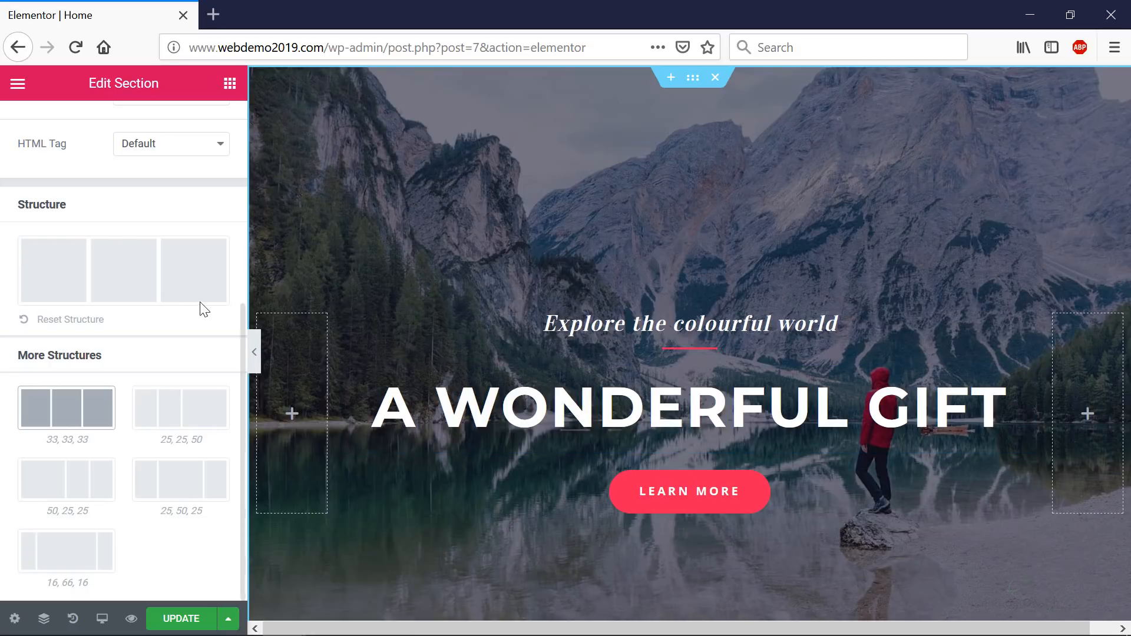
pyautogui.scroll(5, 197, 312)
pyautogui.click(560, 412)
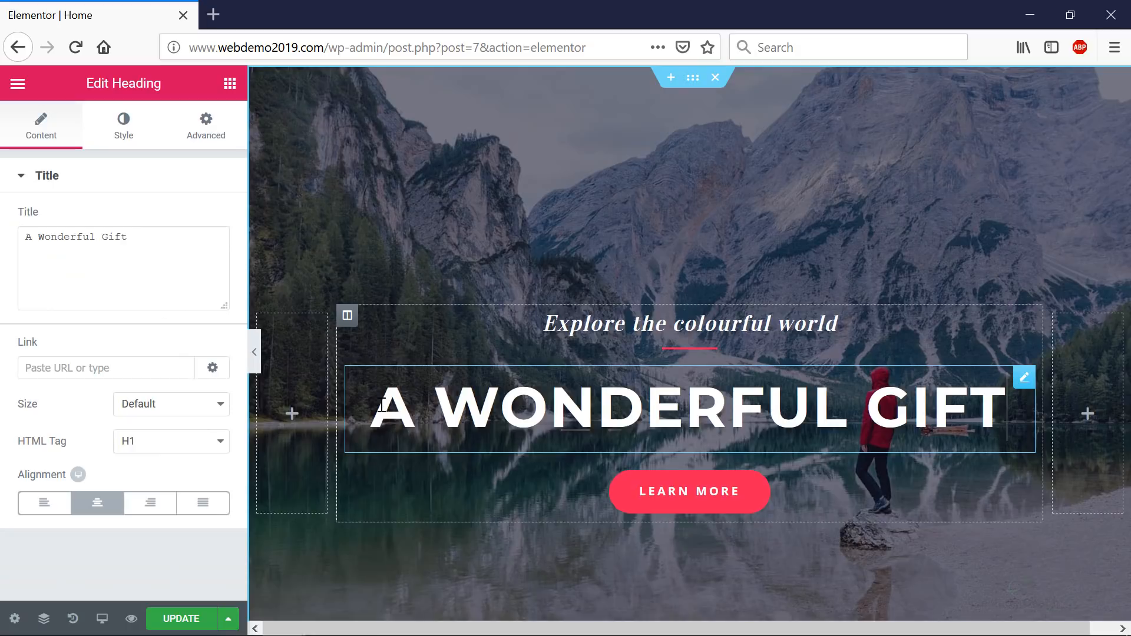
# - Replace the hero heading with 'AWESOME WEBSITE' and the subheading with 'Explore the unimaginable'
pyautogui.moveTo(381, 408); pyautogui.dragTo(996, 395)
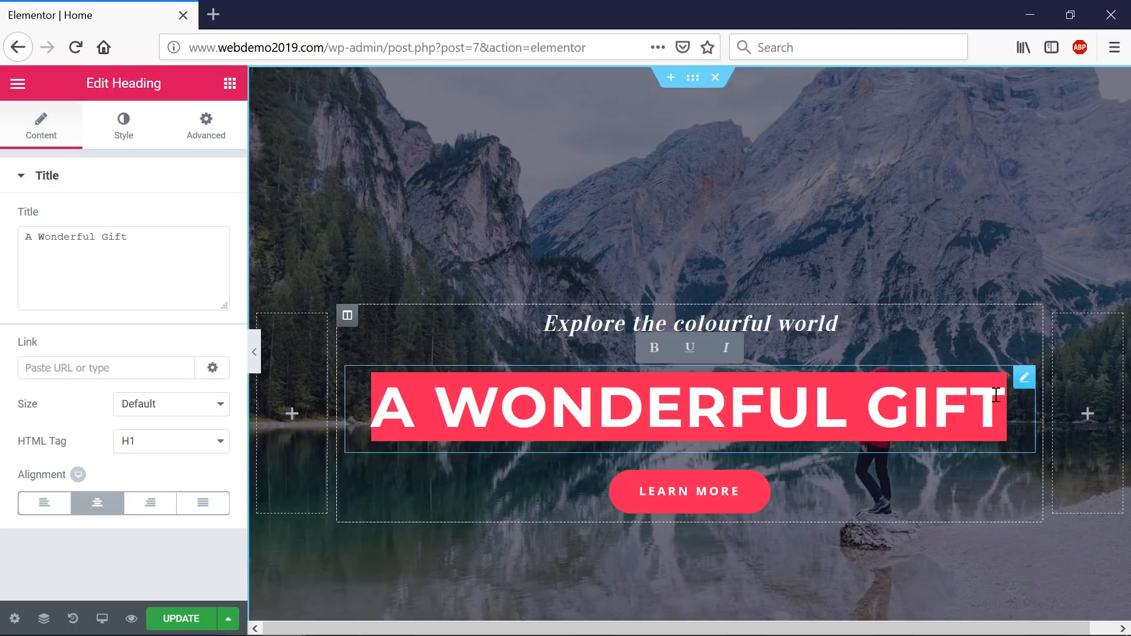
pyautogui.write('AWESOME W')
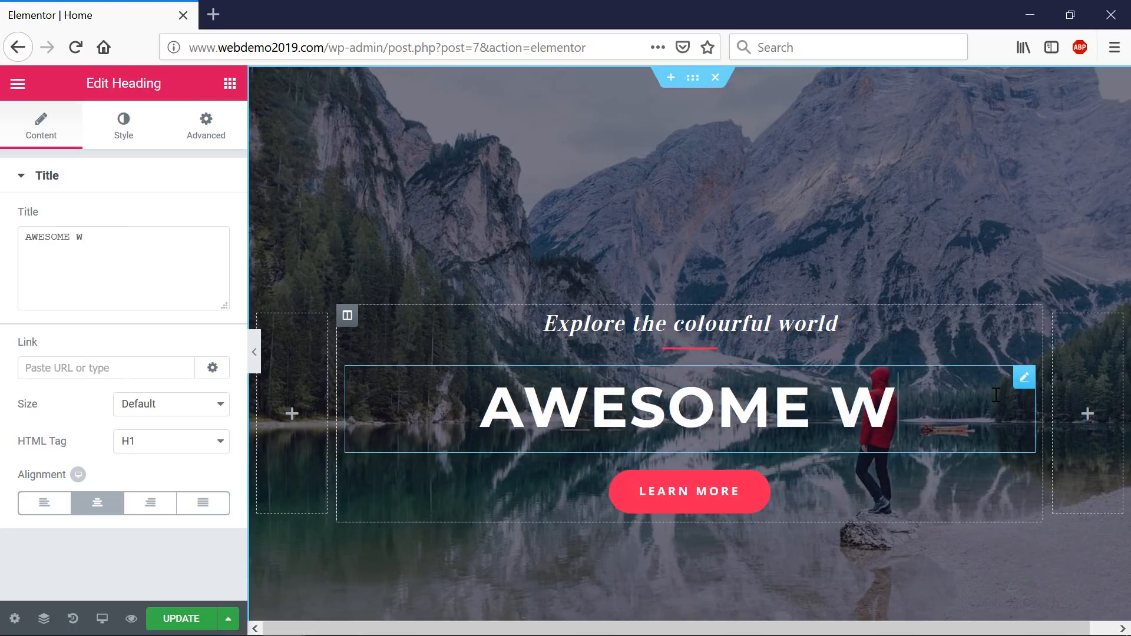
pyautogui.write('EBSITE')
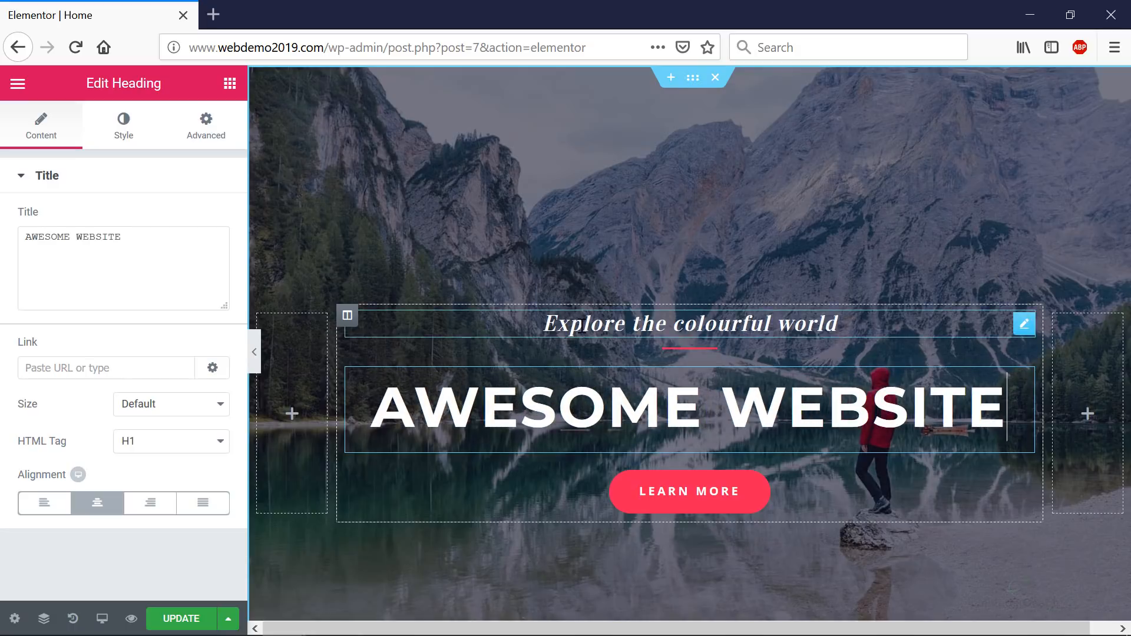
pyautogui.moveTo(541, 324); pyautogui.dragTo(879, 324)
pyautogui.write('E')
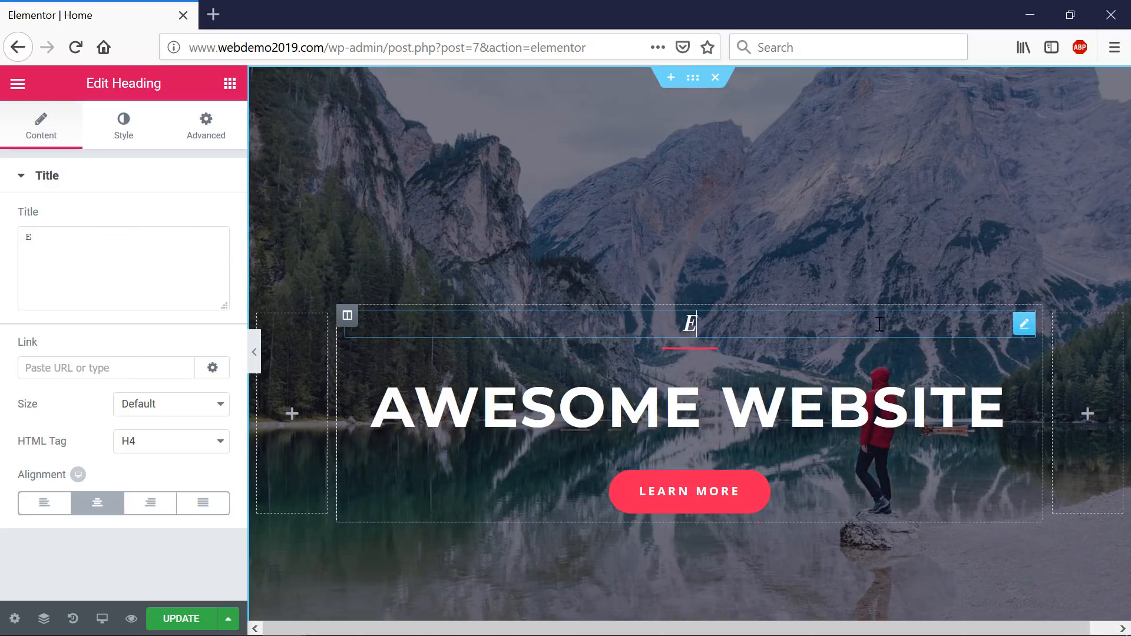
pyautogui.write('xplore')
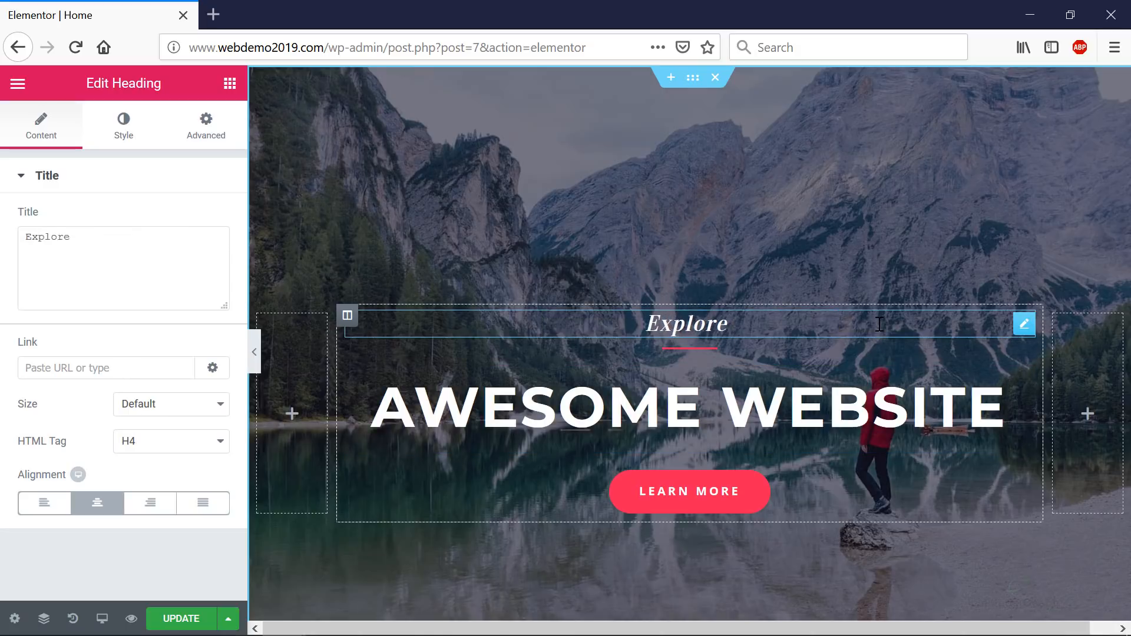
pyautogui.write(' the unimaginable')
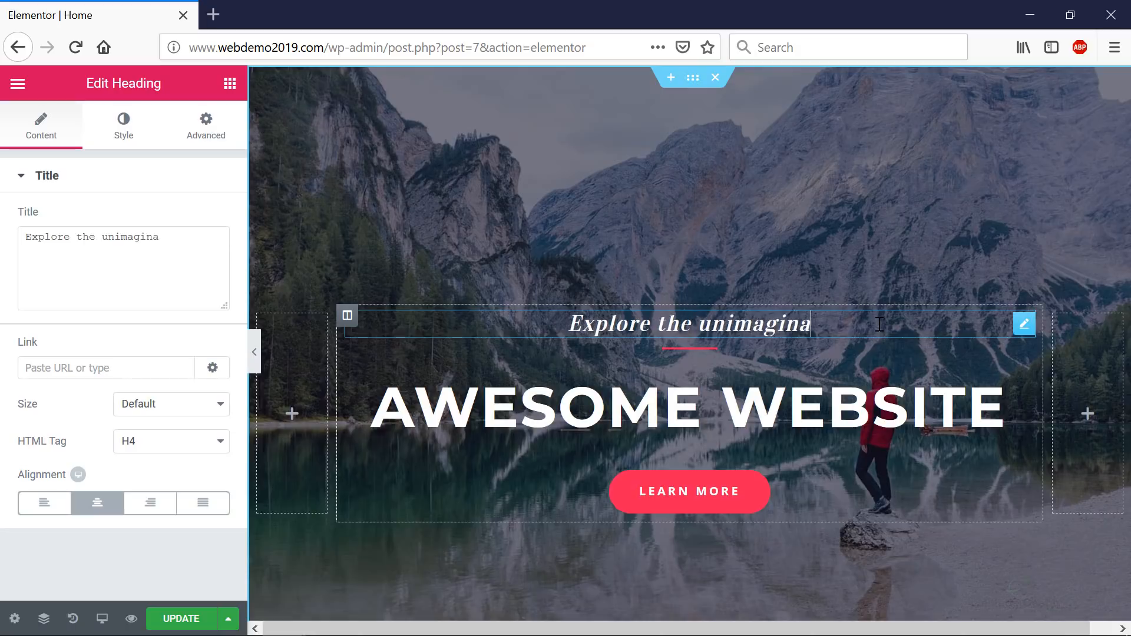
pyautogui.click(725, 498)
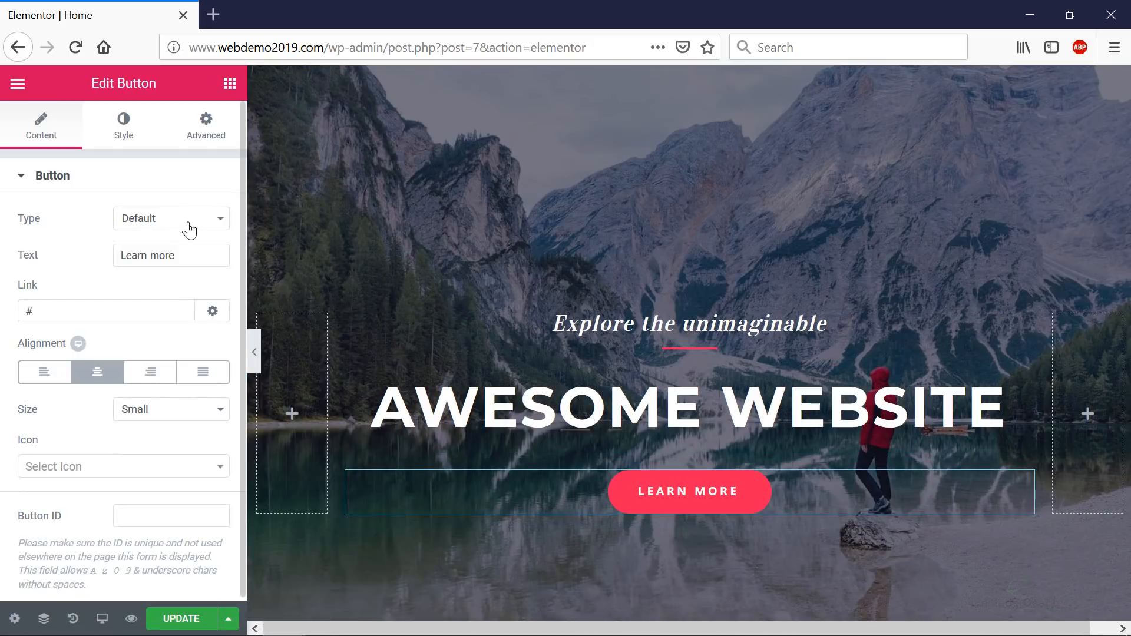
# - Relabel the hero's Learn More button to 'Start Now'
pyautogui.click(185, 255)
pyautogui.hotkey('ctrl', 'a')
pyautogui.write('Start Now')
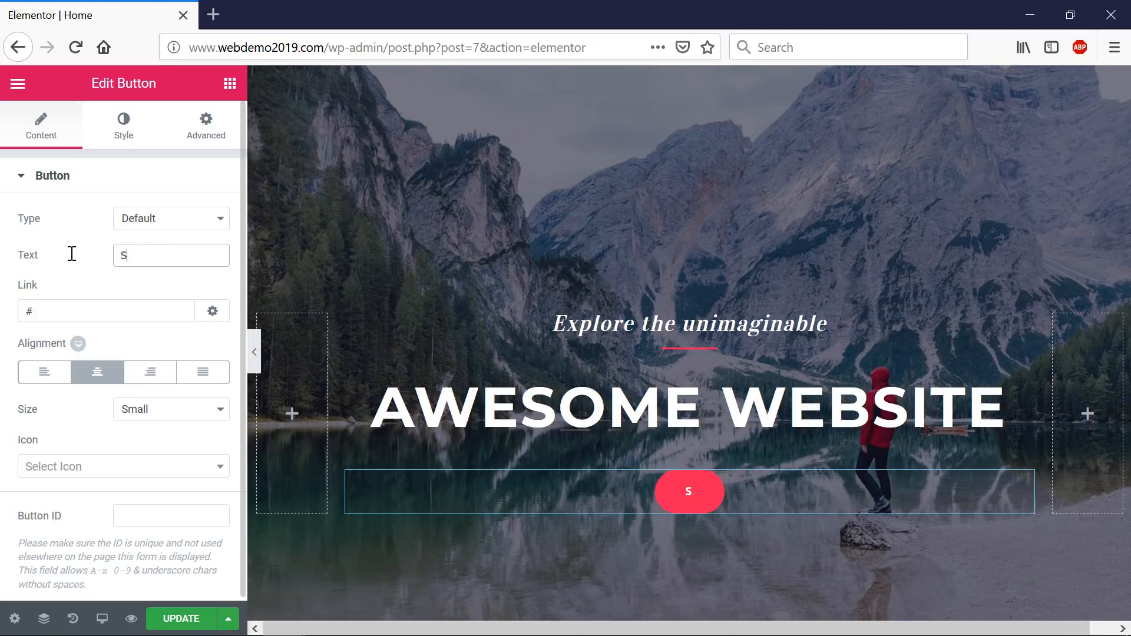
pyautogui.doubleClick(62, 319)
pyautogui.scroll(-1, 131, 391)
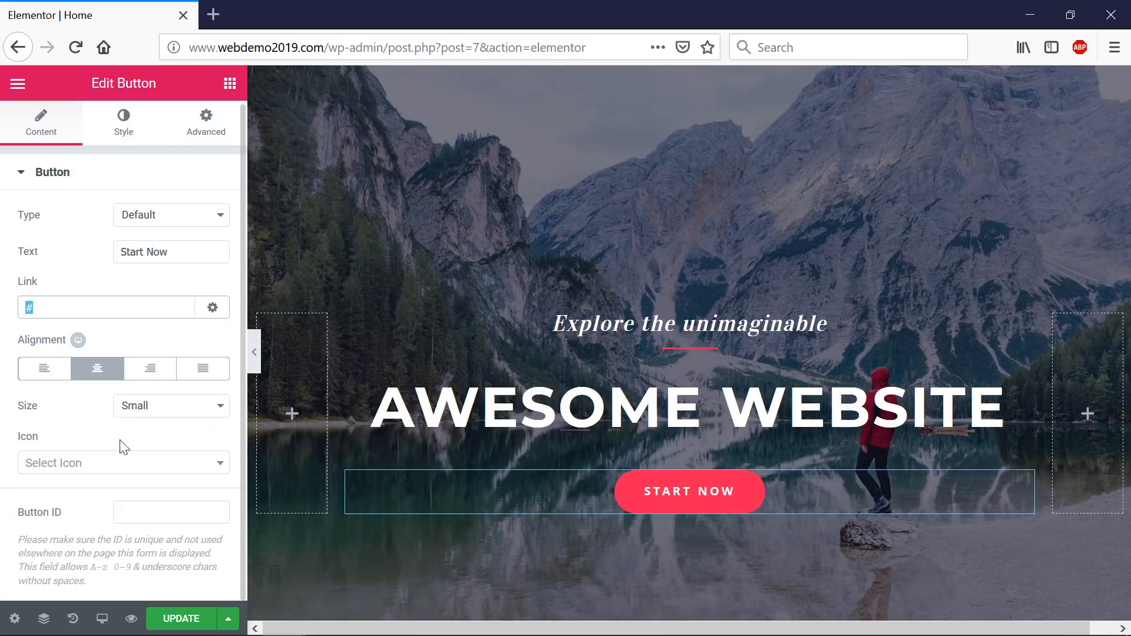
# - Show the START NOW button's style: red background with 30 px rounded corners
pyautogui.click(546, 402)
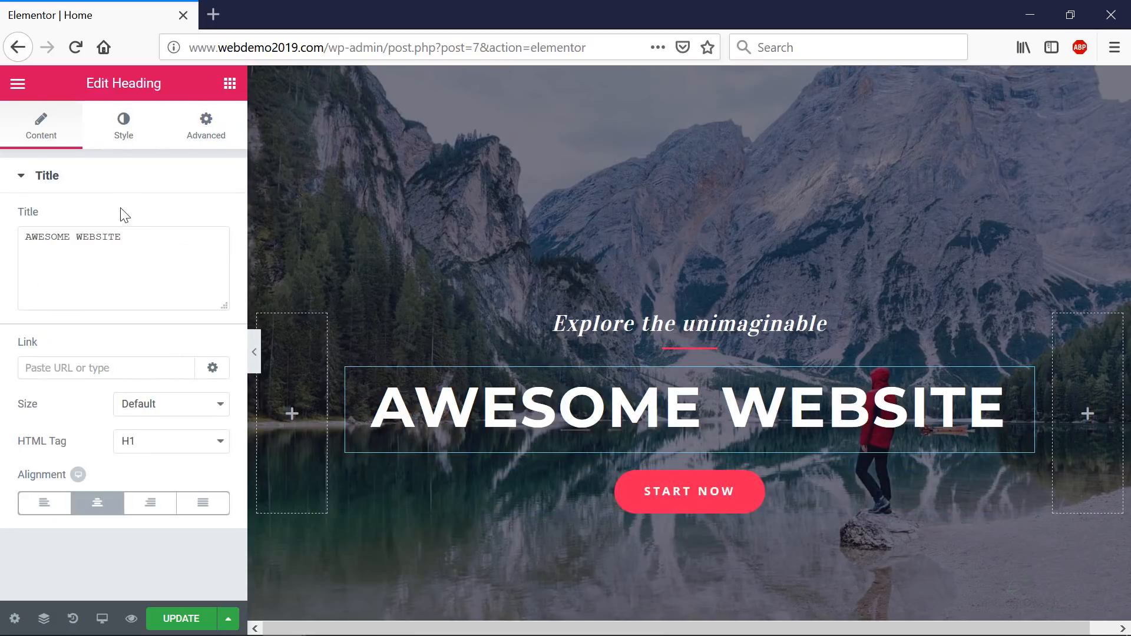
pyautogui.click(664, 490)
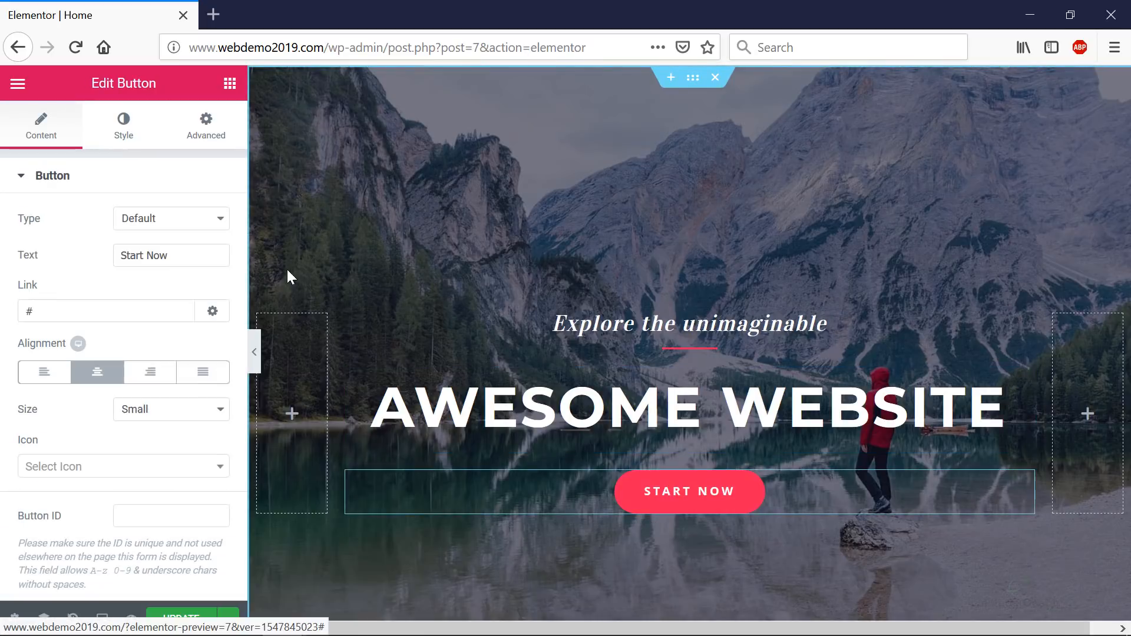
pyautogui.click(116, 135)
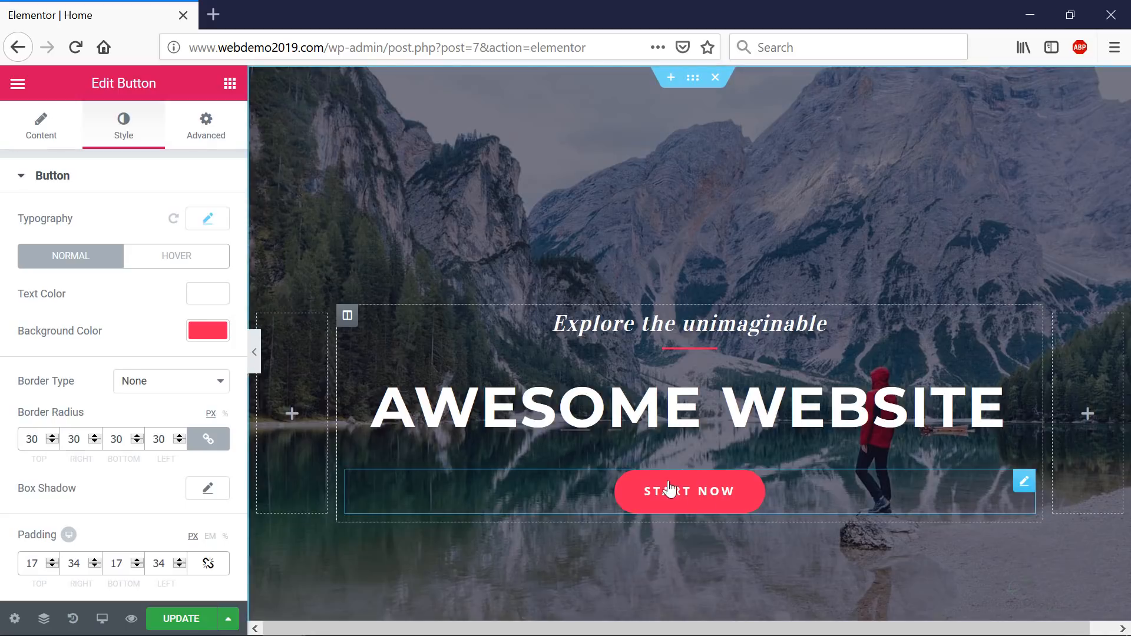
# - Select the testimonial quote and view its style settings
pyautogui.click(719, 316)
pyautogui.scroll(-8, 716, 321)
pyautogui.scroll(3, 711, 323)
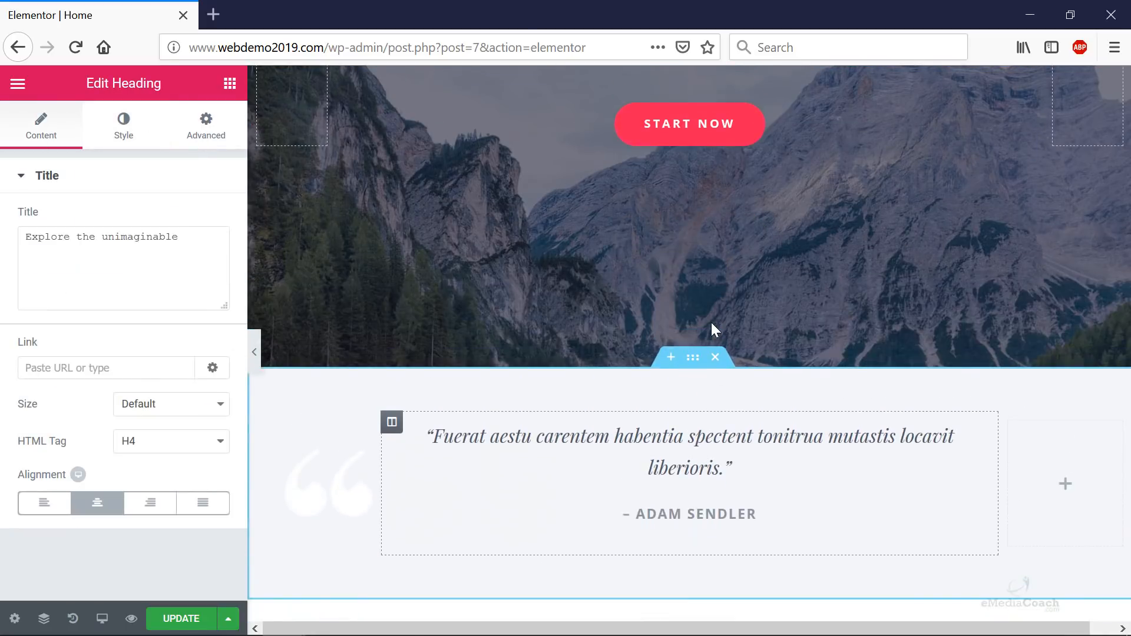
pyautogui.click(568, 440)
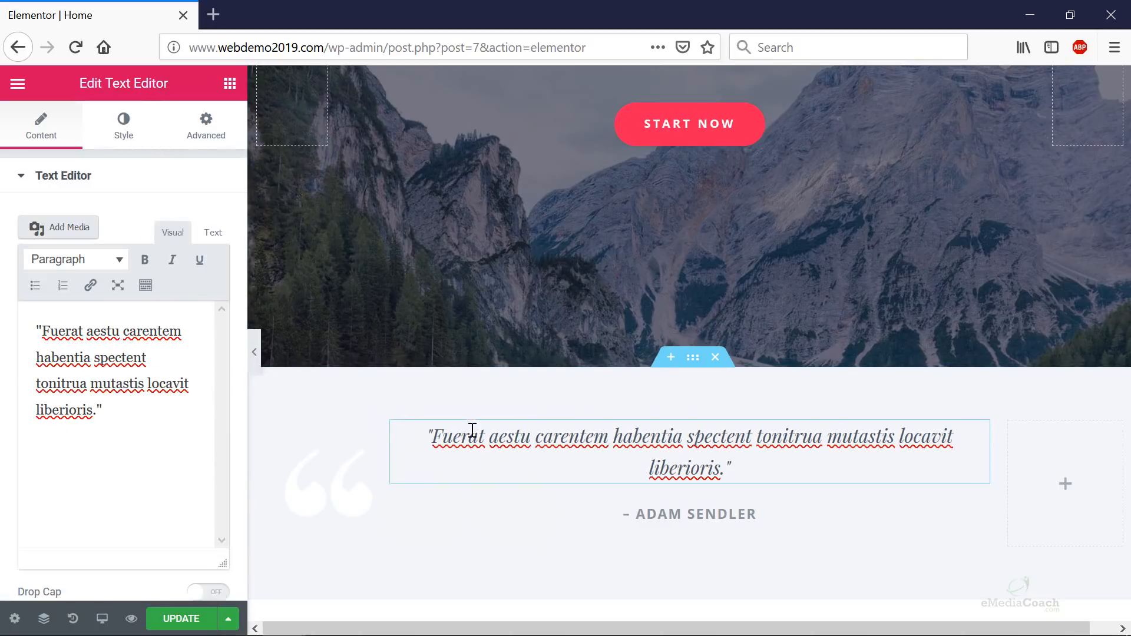
pyautogui.click(125, 122)
pyautogui.scroll(-3, 531, 422)
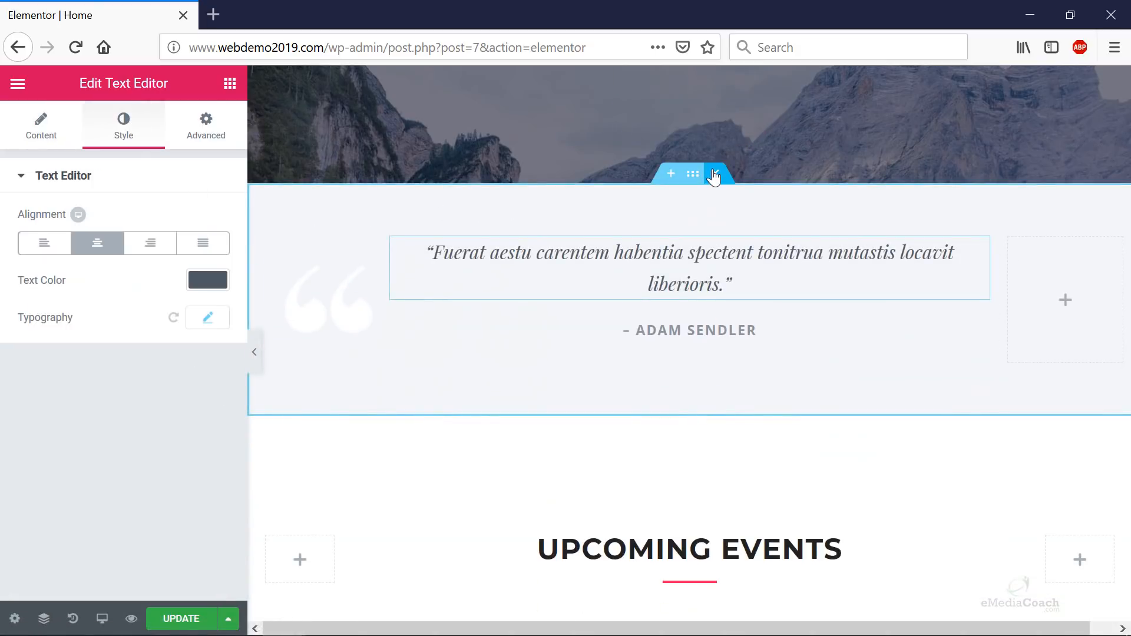
# - Add and then delete an empty section above the testimonial, returning to the quote's text content
pyautogui.click(664, 178)
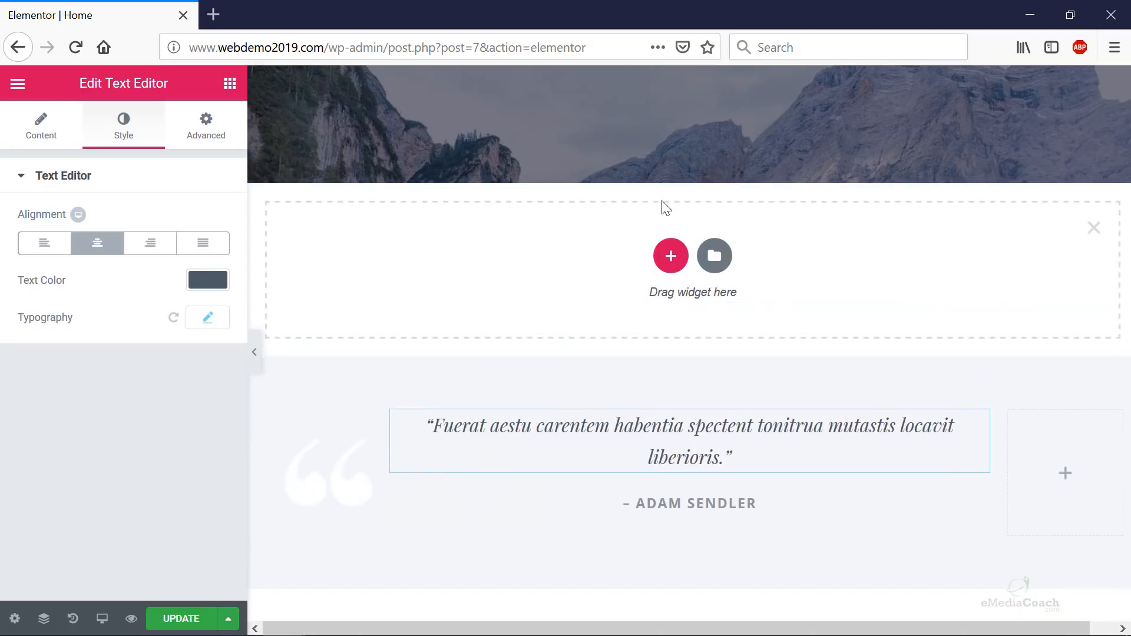
pyautogui.click(1093, 230)
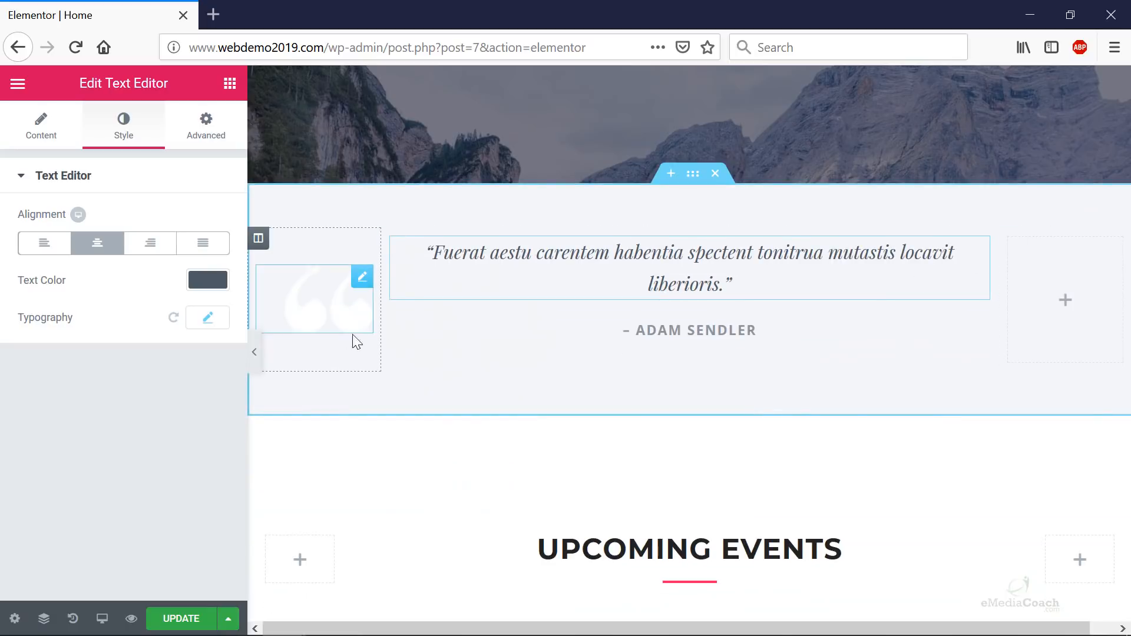
pyautogui.click(41, 125)
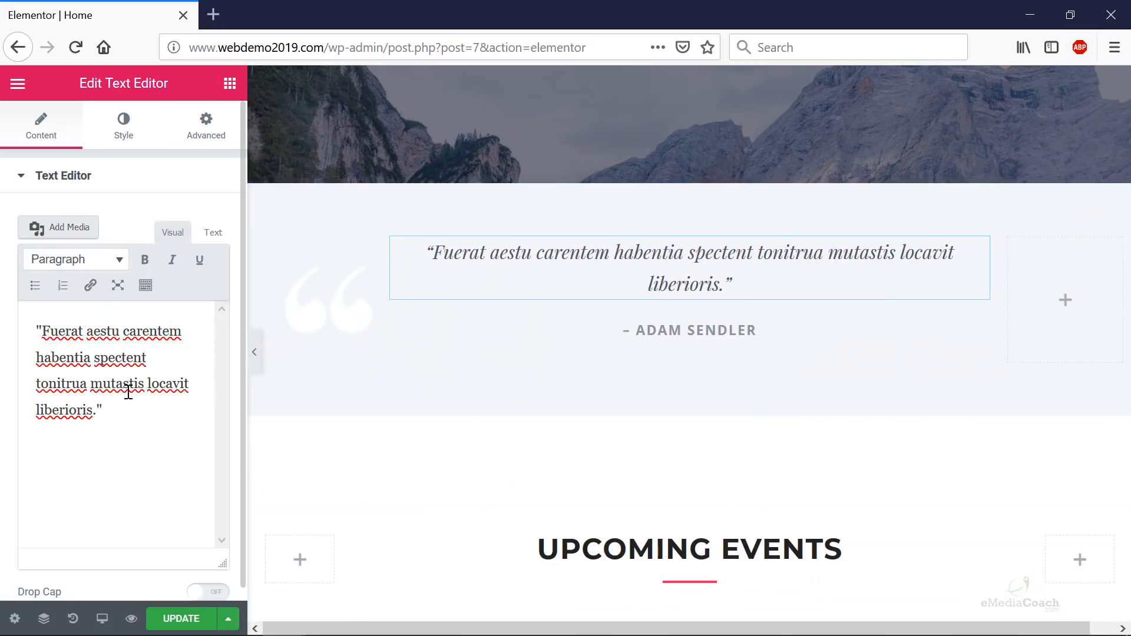
pyautogui.scroll(-5, 608, 416)
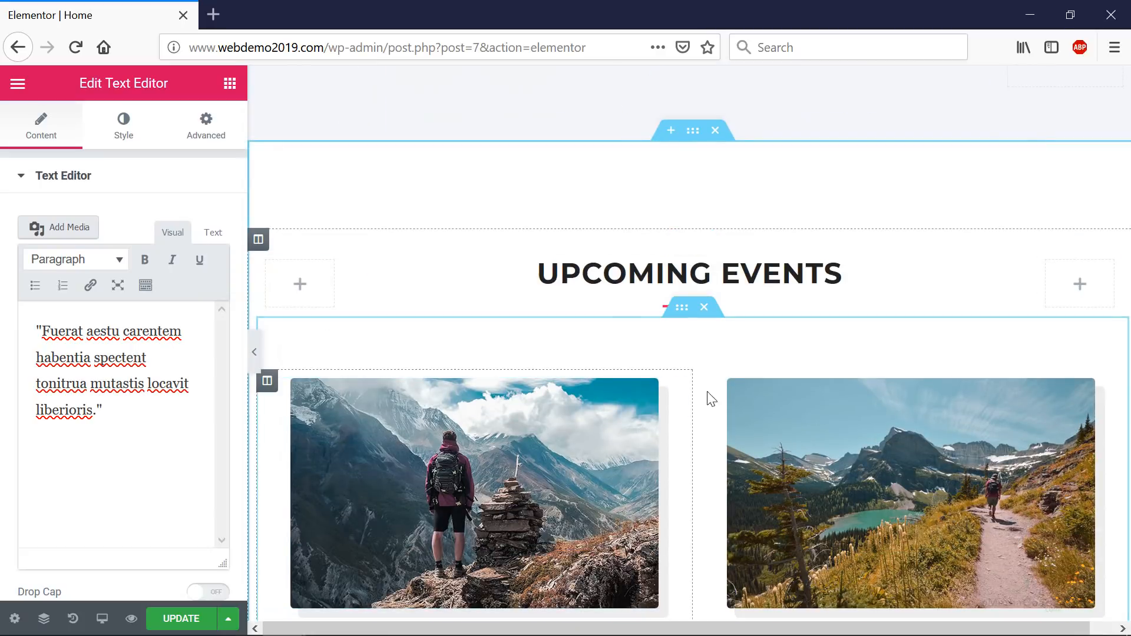
pyautogui.scroll(-3, 724, 383)
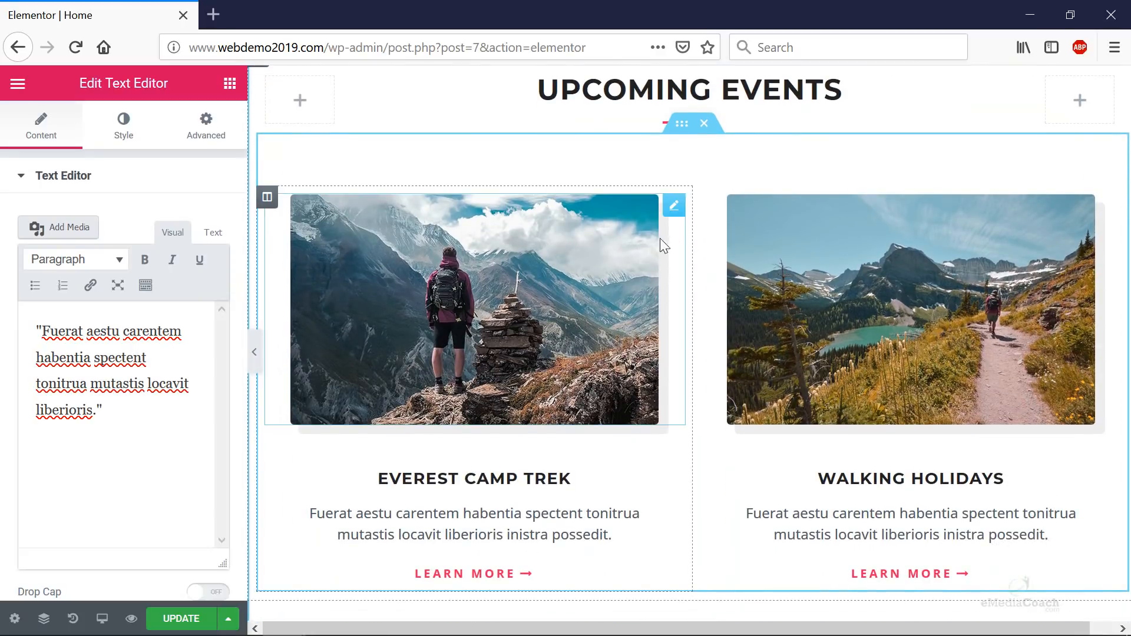
pyautogui.scroll(7, 652, 255)
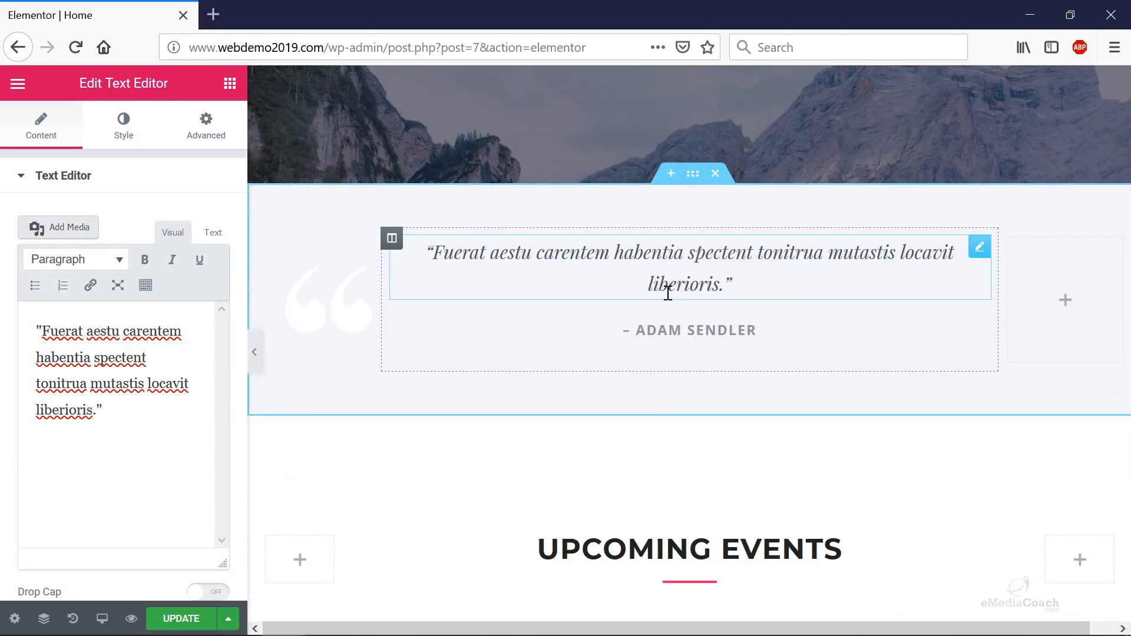
pyautogui.scroll(7, 697, 306)
# - Copy the START NOW button and paste it under Everest Camp Trek's LEARN MORE link
pyautogui.rightClick(692, 315)
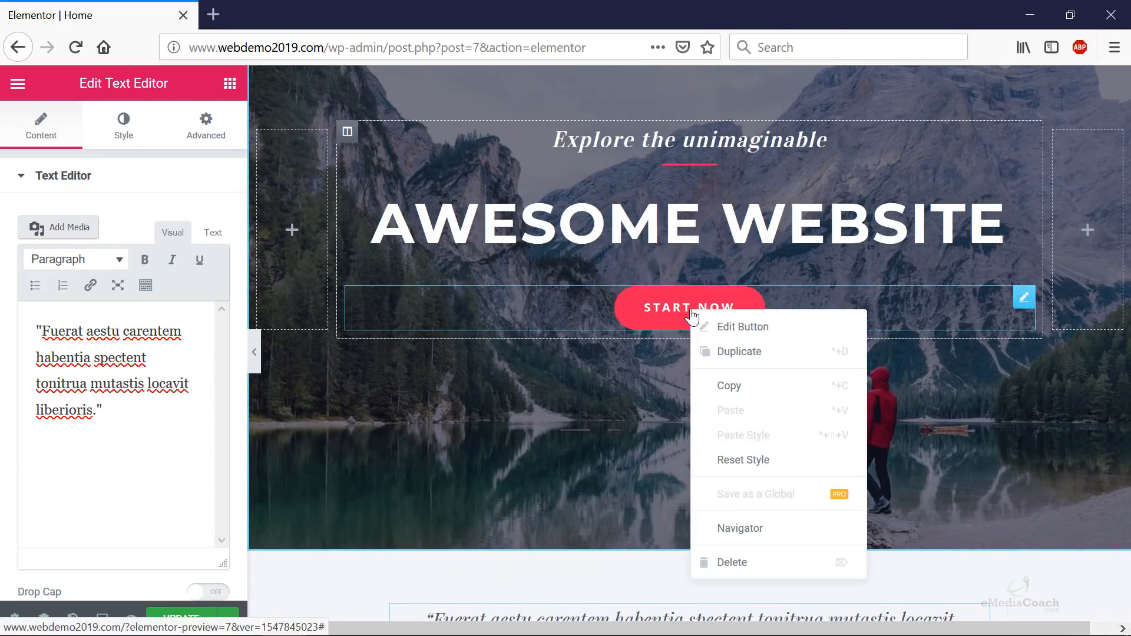
pyautogui.click(751, 390)
pyautogui.scroll(-15, 730, 386)
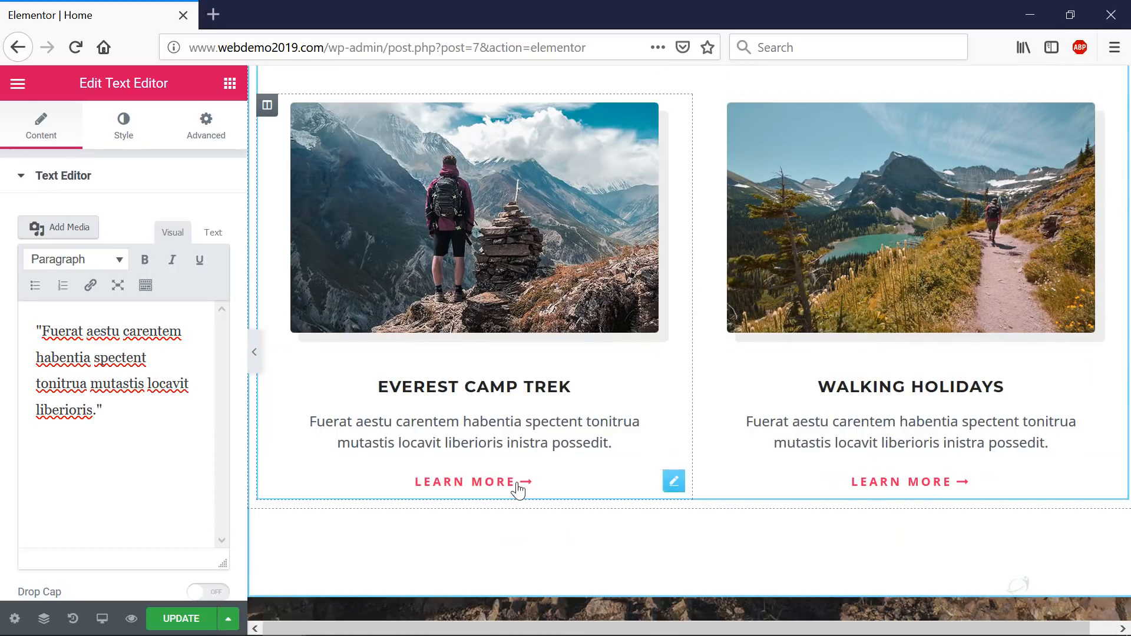
pyautogui.click(518, 487)
pyautogui.rightClick(518, 483)
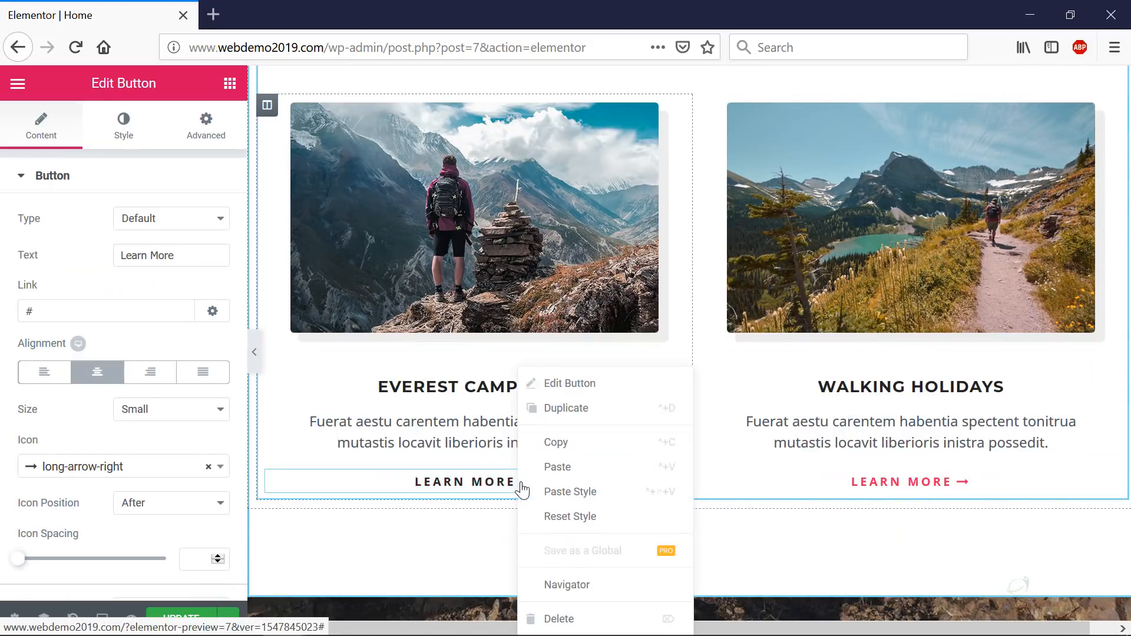
pyautogui.click(557, 466)
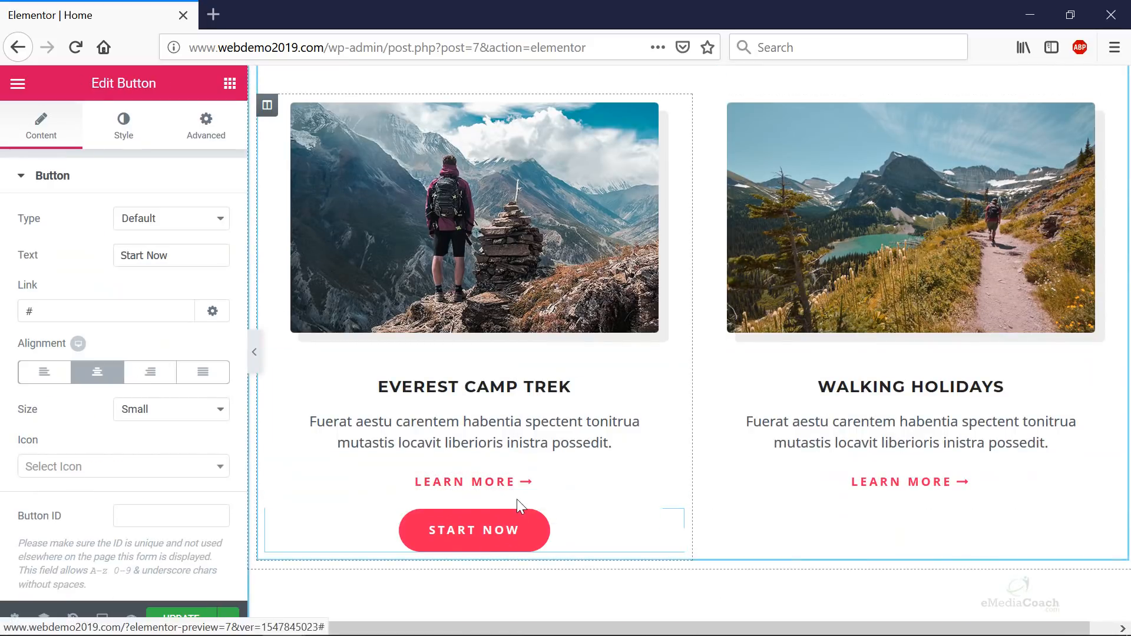
# - Copy START NOW again and paste its style onto Everest Camp Trek's LEARN MORE link
pyautogui.scroll(9, 542, 485)
pyautogui.scroll(6, 659, 332)
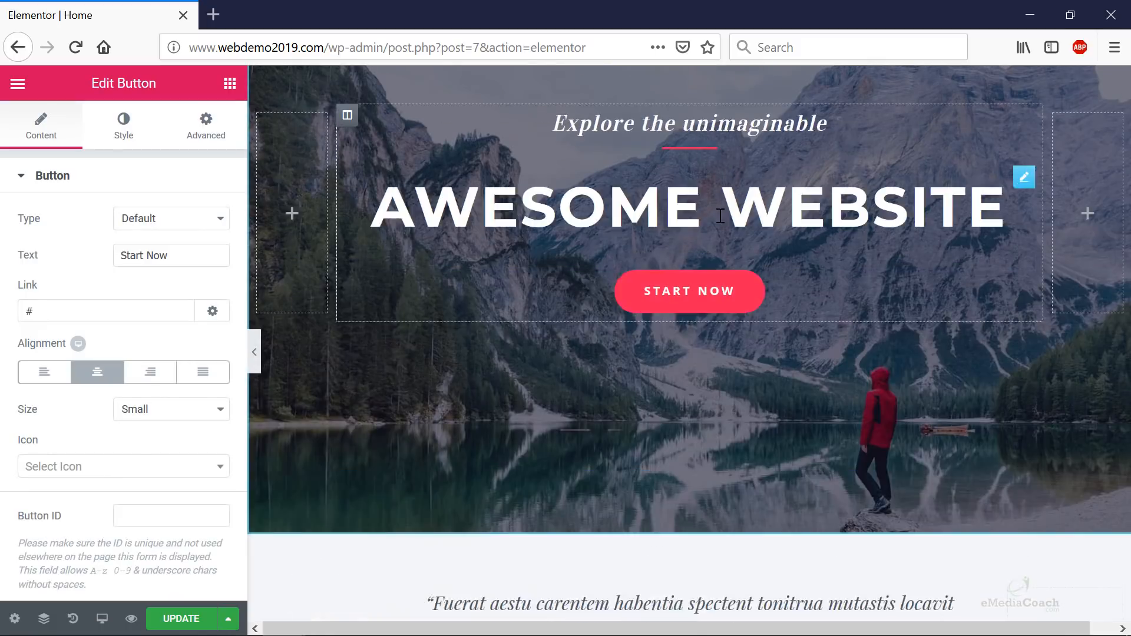
pyautogui.rightClick(679, 322)
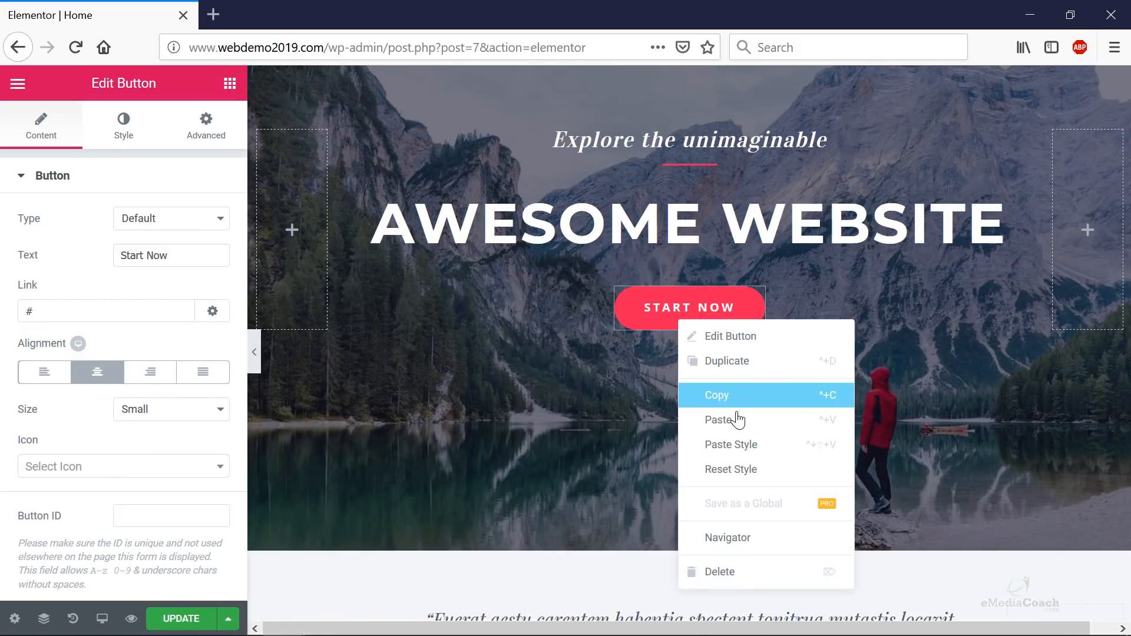
pyautogui.click(737, 393)
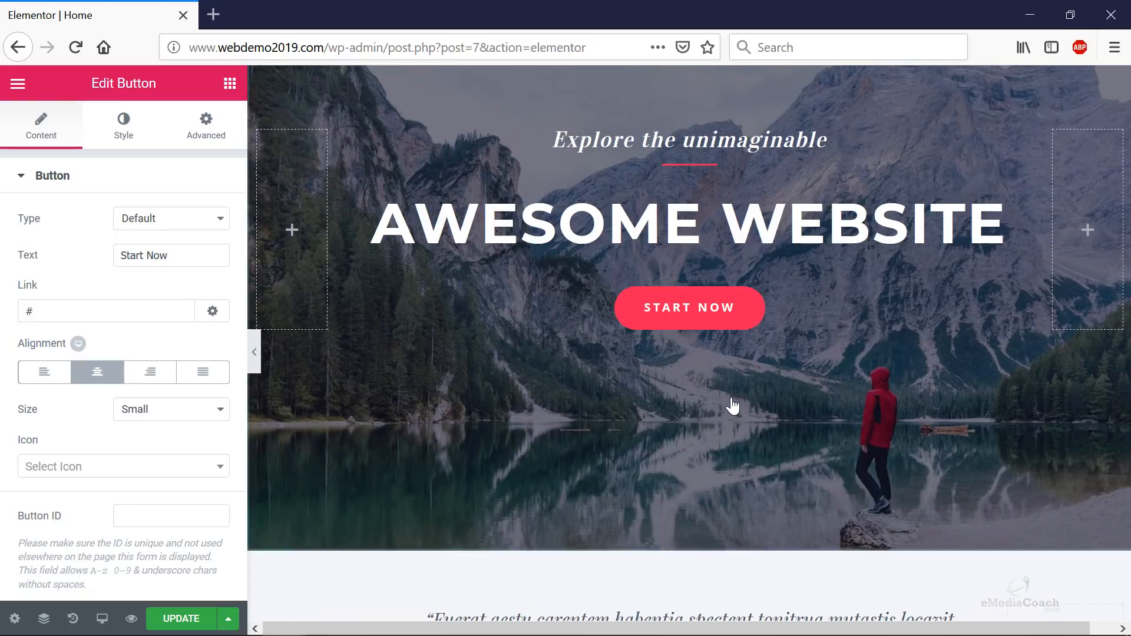
pyautogui.scroll(-8, 661, 421)
pyautogui.scroll(-6, 518, 420)
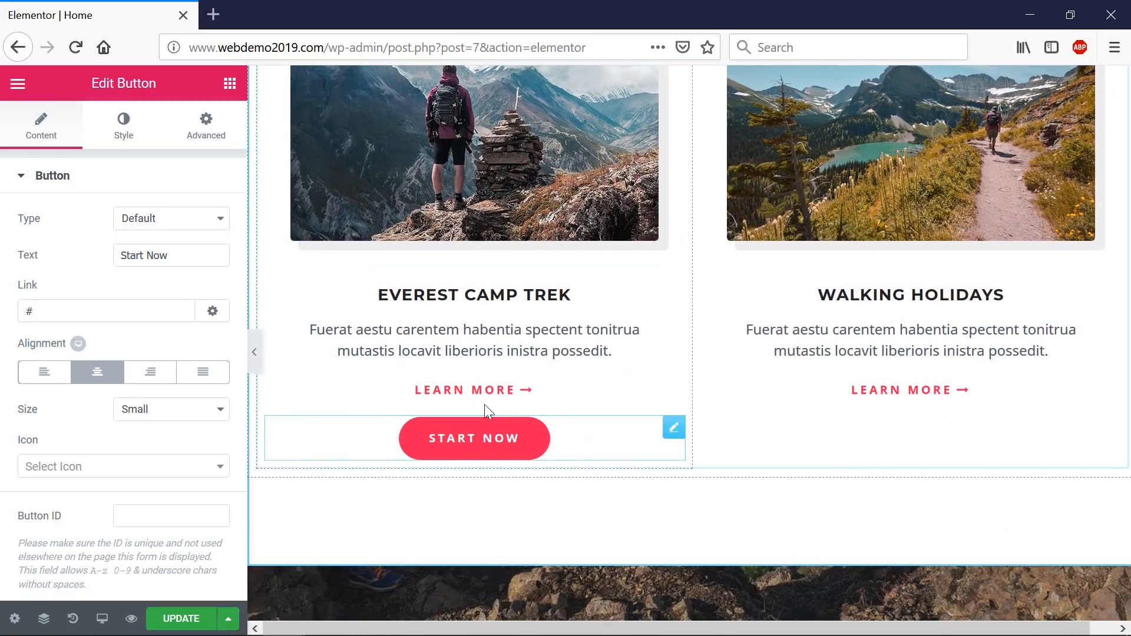
pyautogui.rightClick(484, 404)
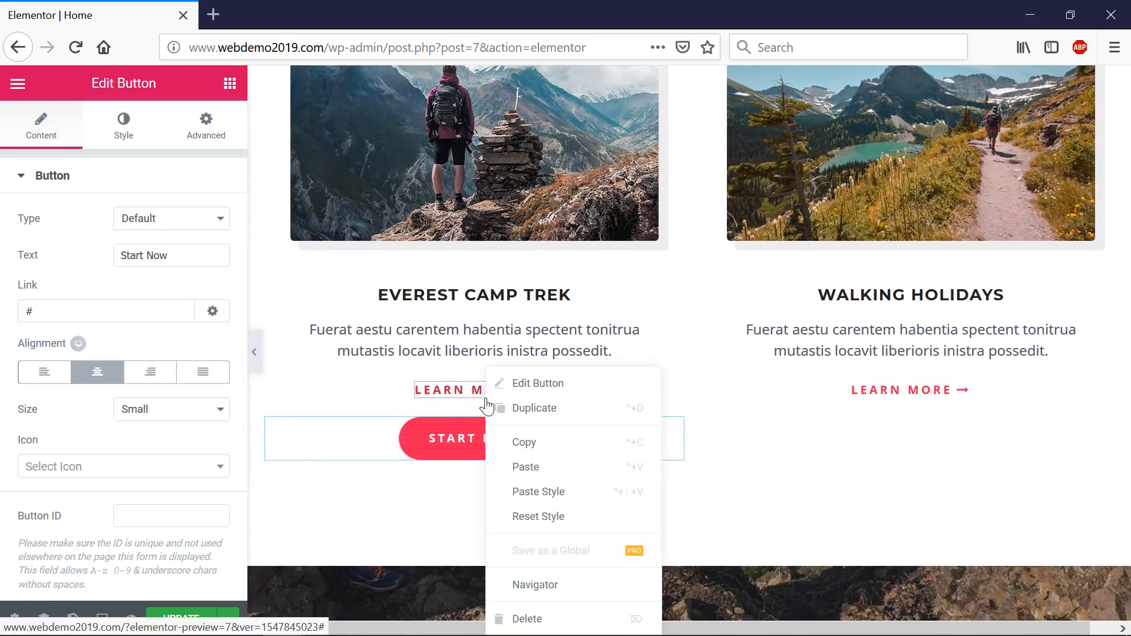
pyautogui.click(539, 491)
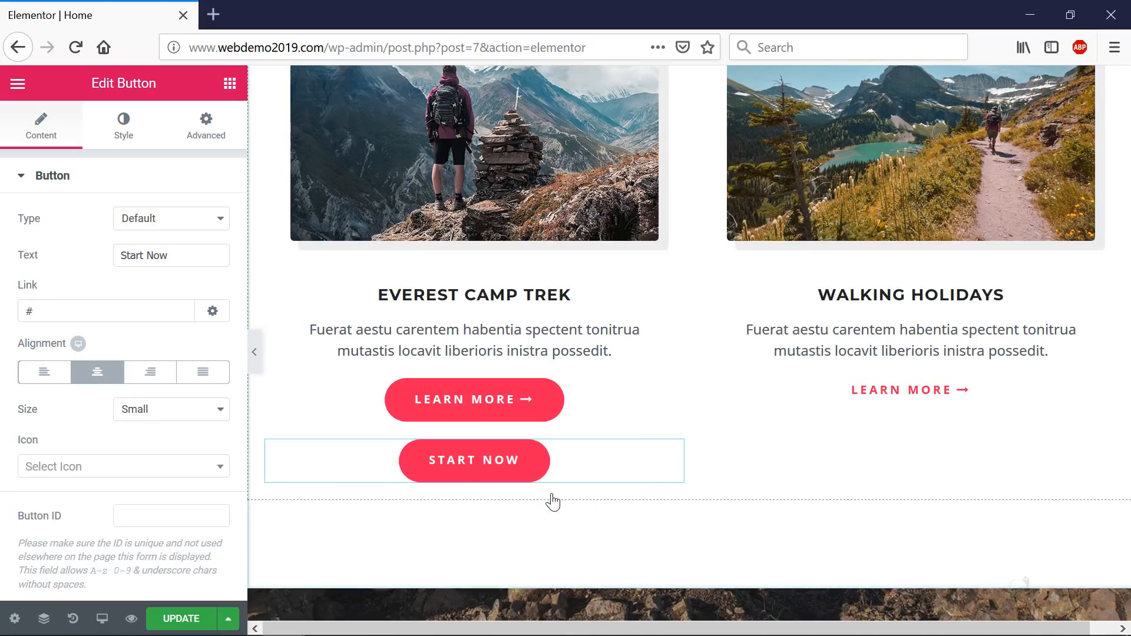
# - Undo a stray START NOW paste, then give Walking Holidays' LEARN MORE the START NOW style
pyautogui.rightClick(910, 397)
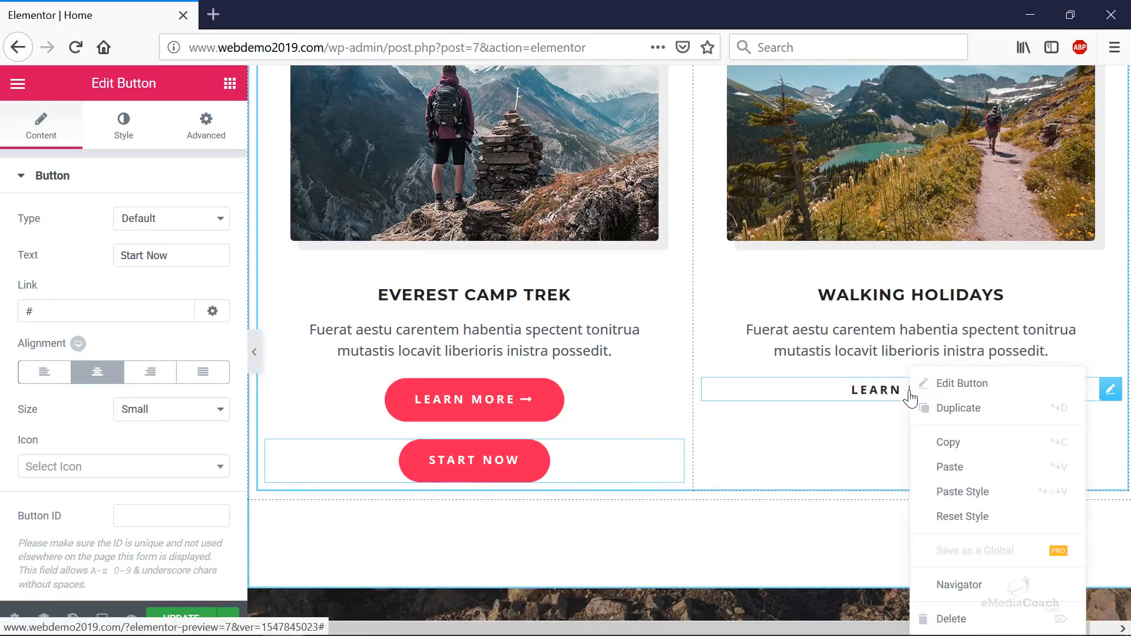
pyautogui.click(945, 467)
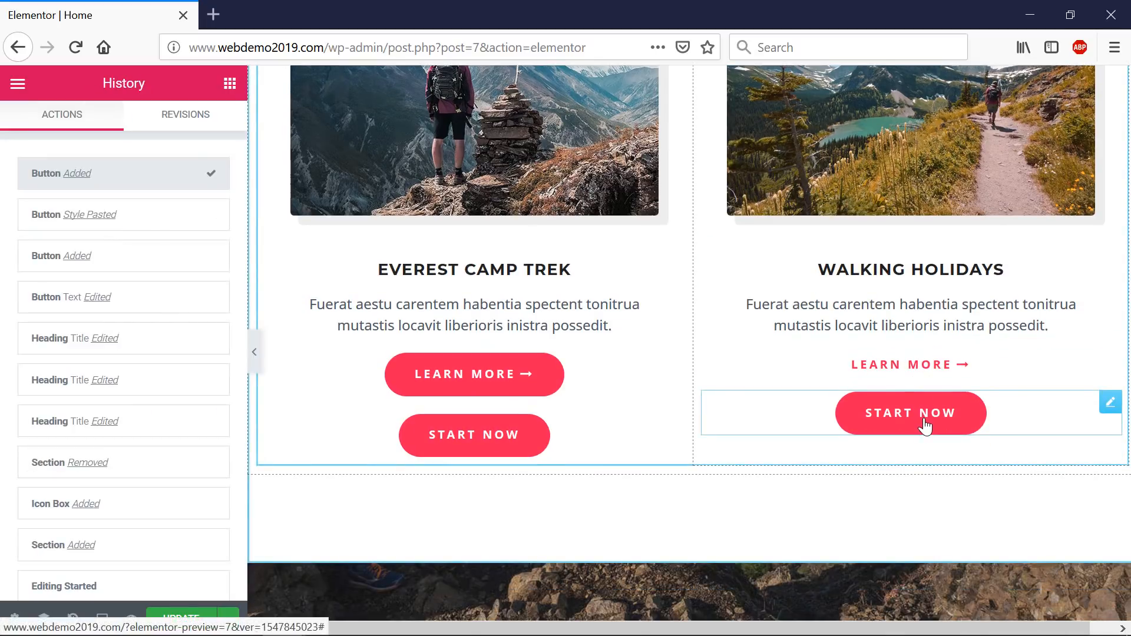
pyautogui.hotkey('ctrl', 'z')
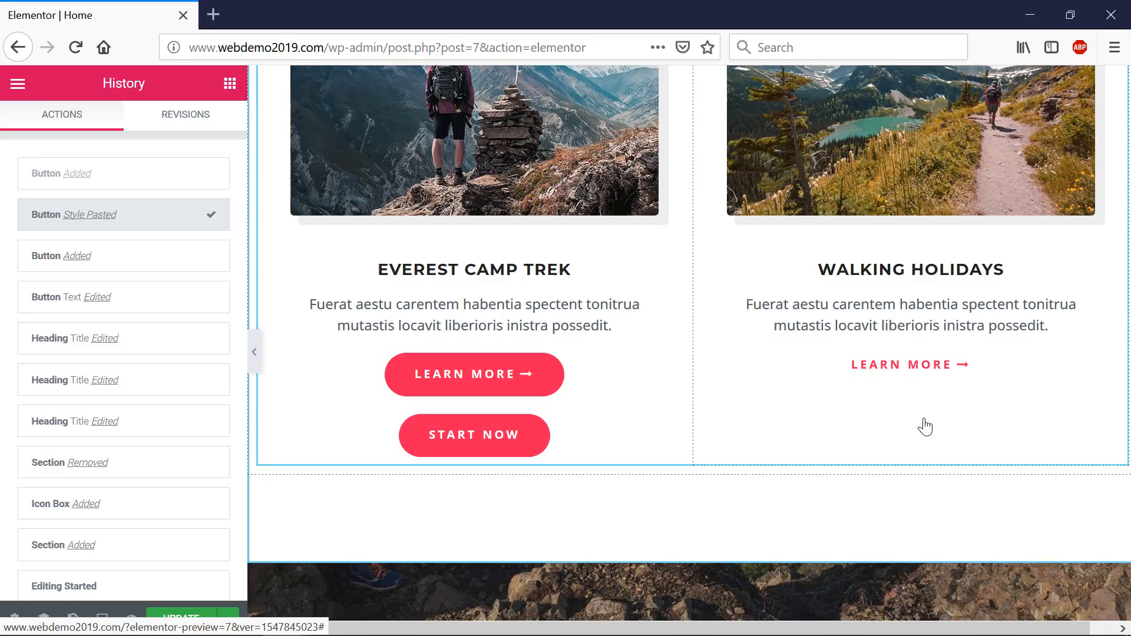
pyautogui.rightClick(935, 368)
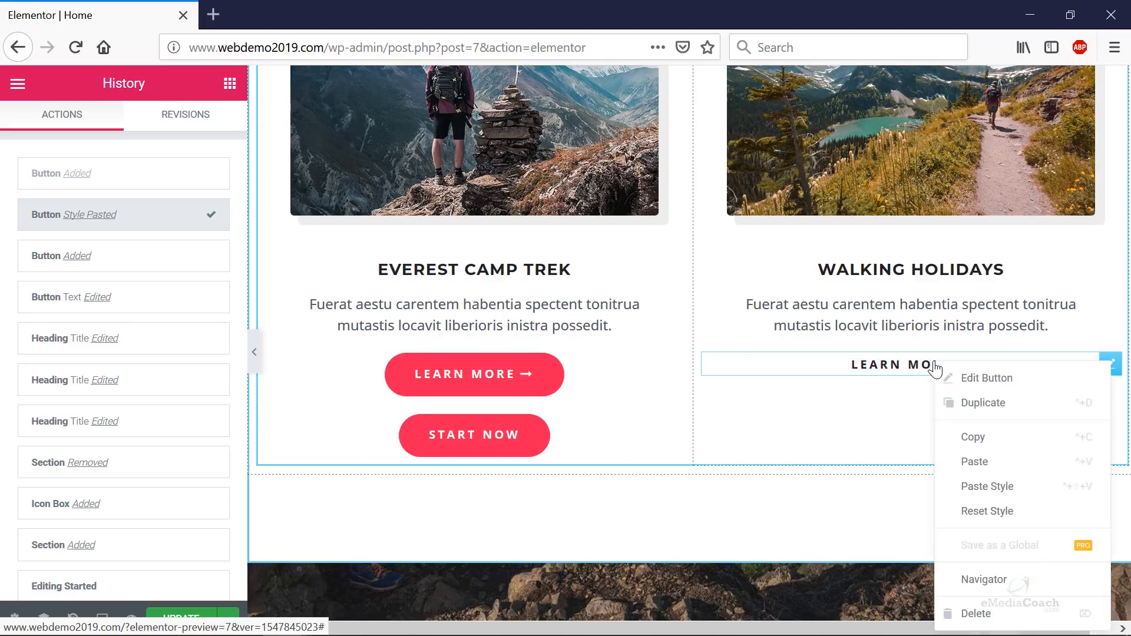
pyautogui.click(994, 487)
pyautogui.scroll(-7, 868, 449)
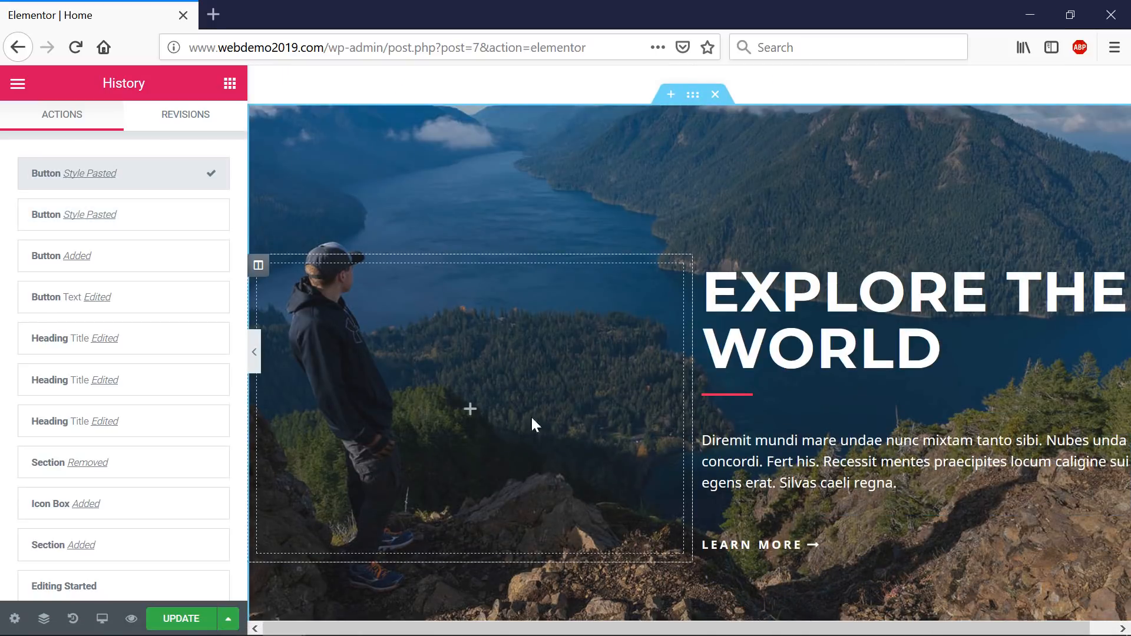
pyautogui.rightClick(845, 304)
pyautogui.click(912, 386)
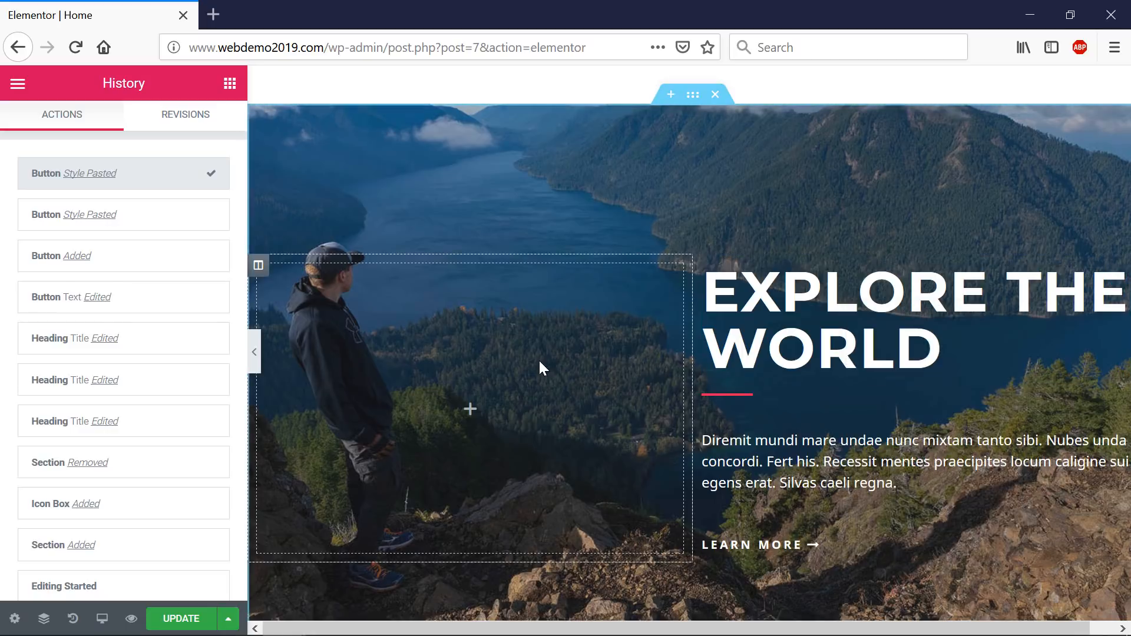
pyautogui.rightClick(539, 362)
pyautogui.click(598, 383)
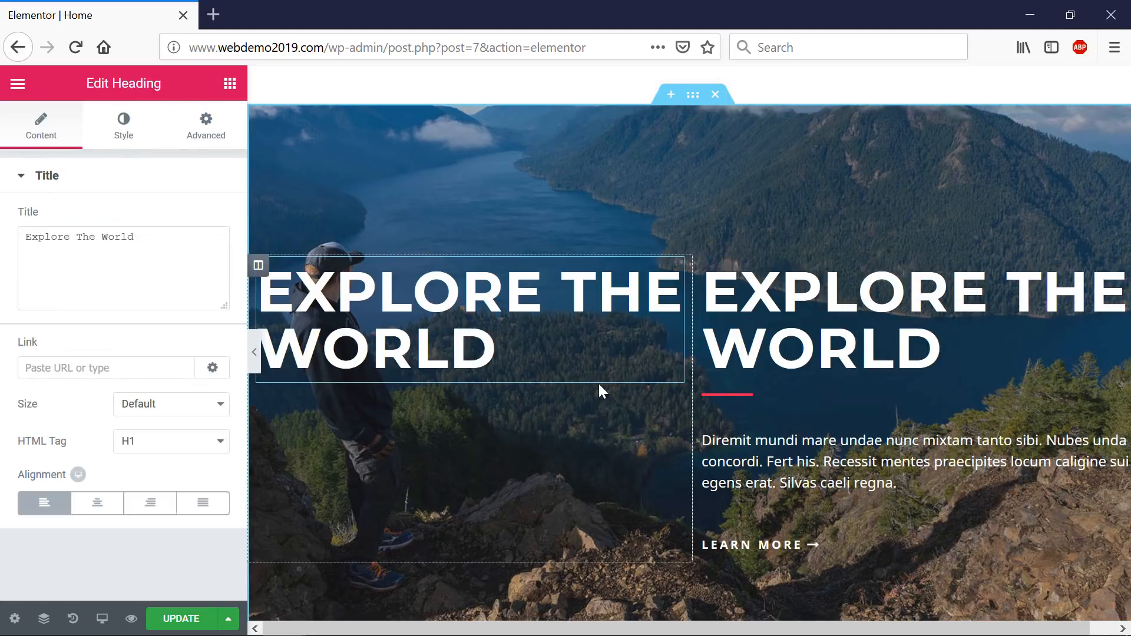
pyautogui.scroll(-20, 598, 384)
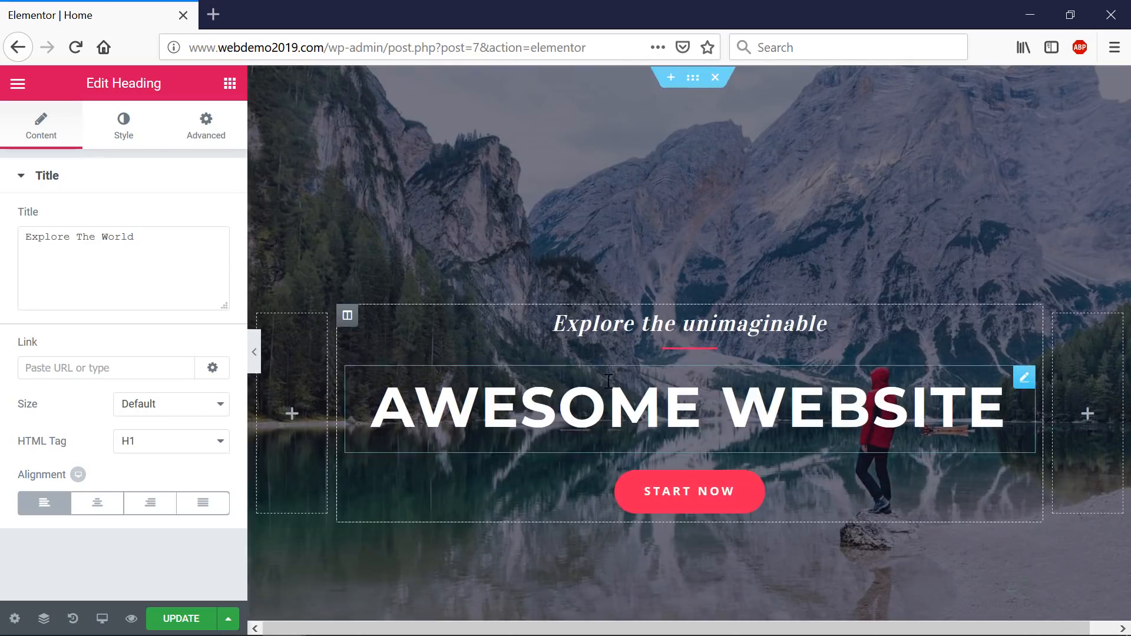
pyautogui.scroll(15, 627, 383)
pyautogui.scroll(-5, 635, 386)
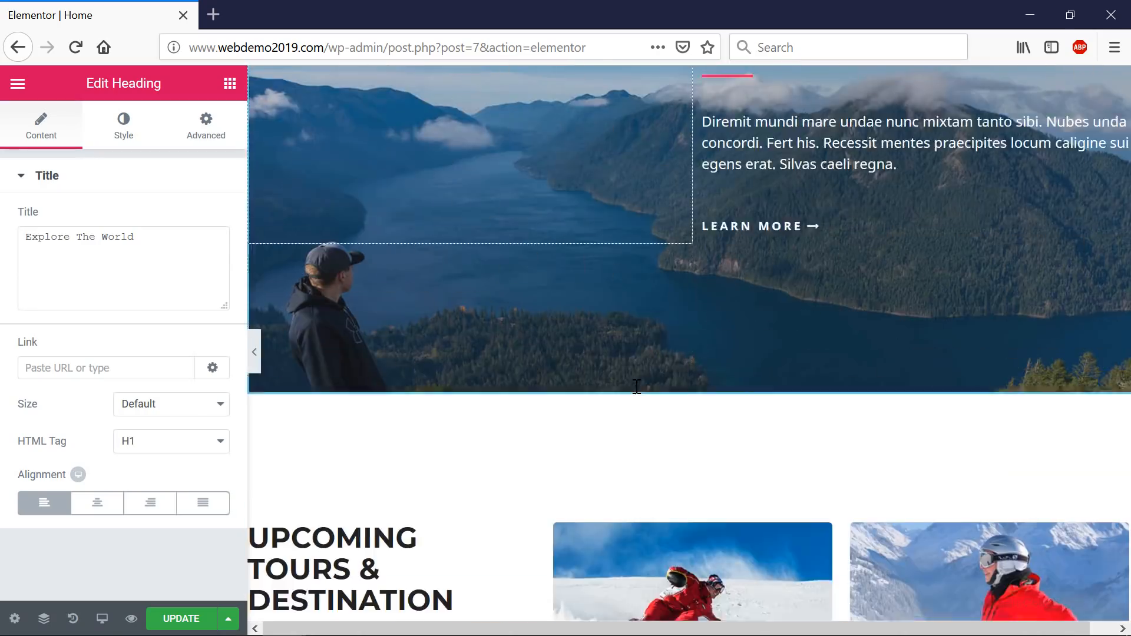
pyautogui.scroll(-10, 637, 386)
pyautogui.scroll(3, 637, 384)
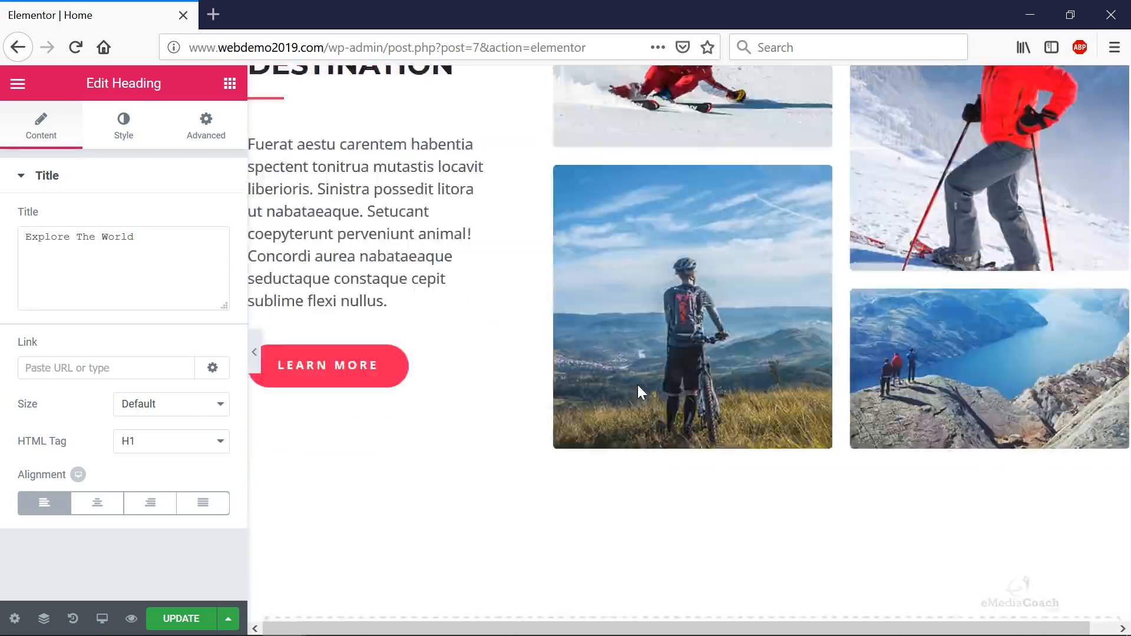
pyautogui.scroll(15, 638, 387)
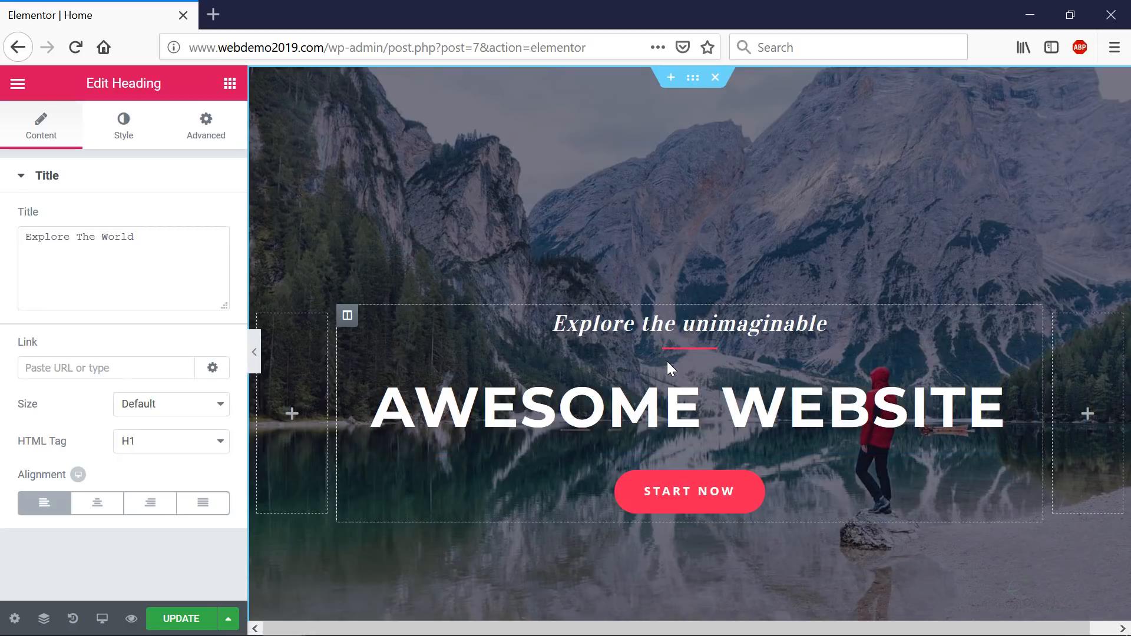
# - Load the site's home page in a new tab, navigate to Projects, and launch Elementor there
pyautogui.click(212, 18)
pyautogui.hotkey('ctrl', 'shift', 'Tab')
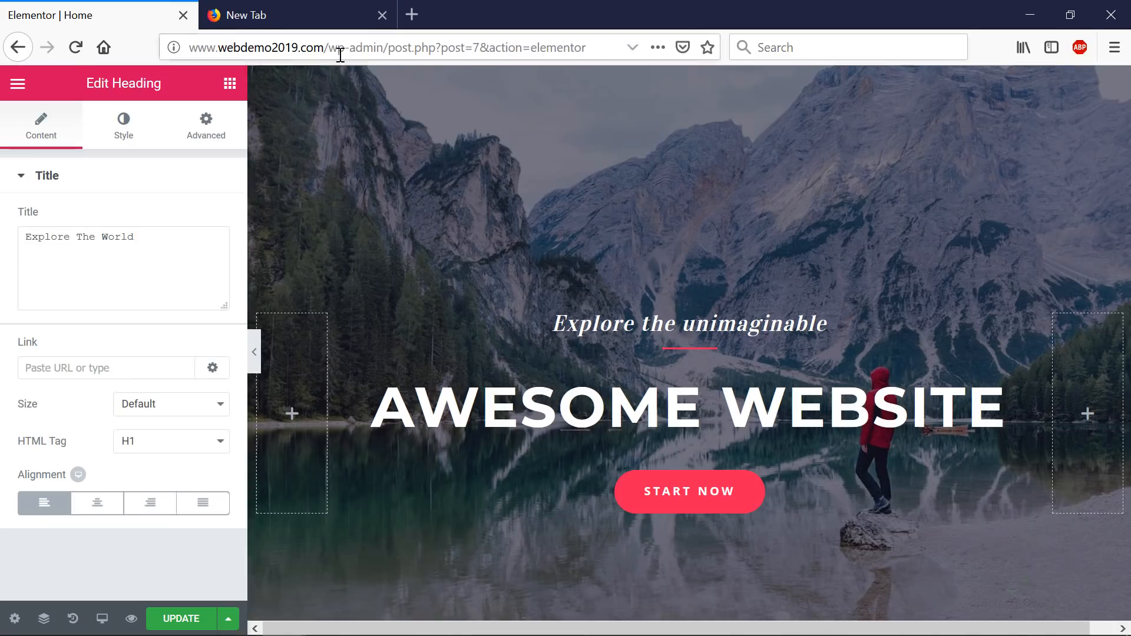
pyautogui.moveTo(328, 47); pyautogui.dragTo(17, 49)
pyautogui.middleClick(17, 47)
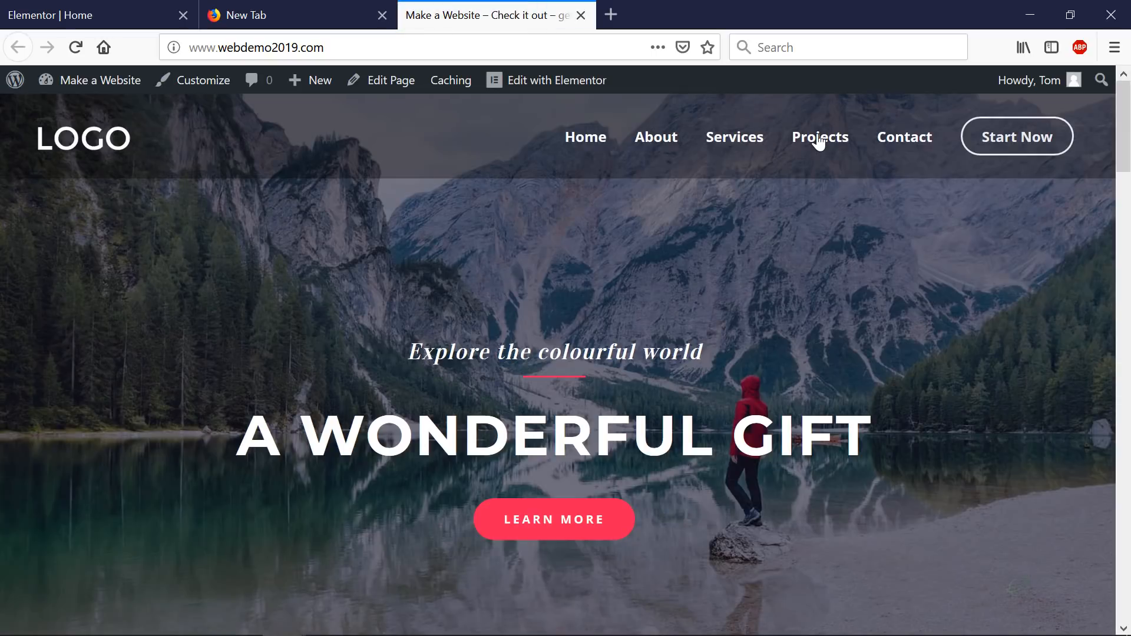
pyautogui.click(816, 139)
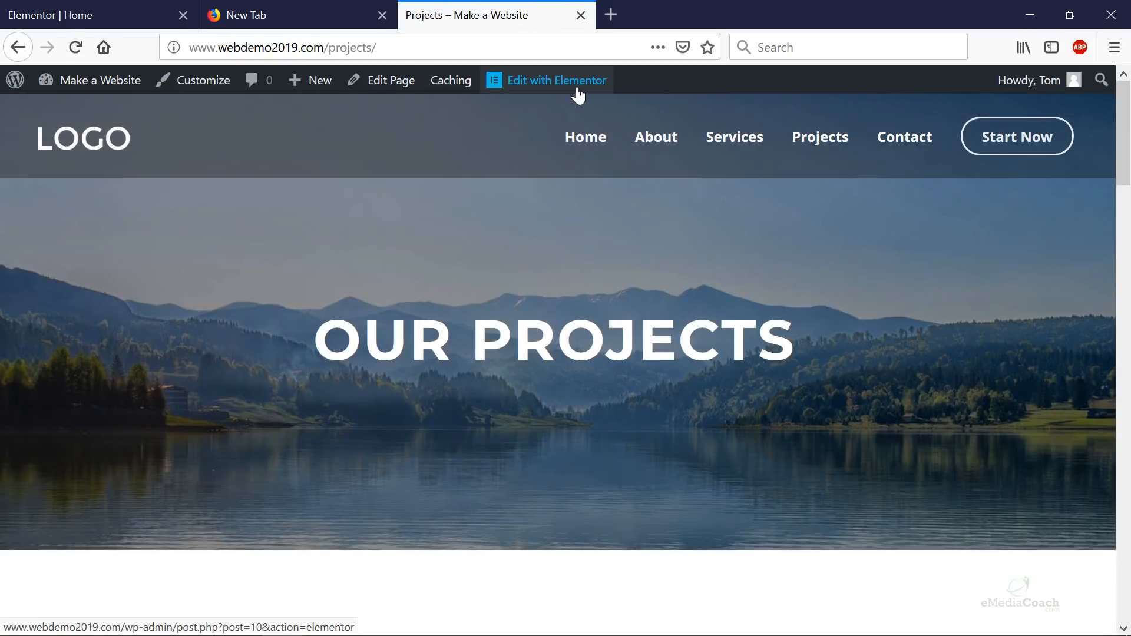
pyautogui.click(578, 95)
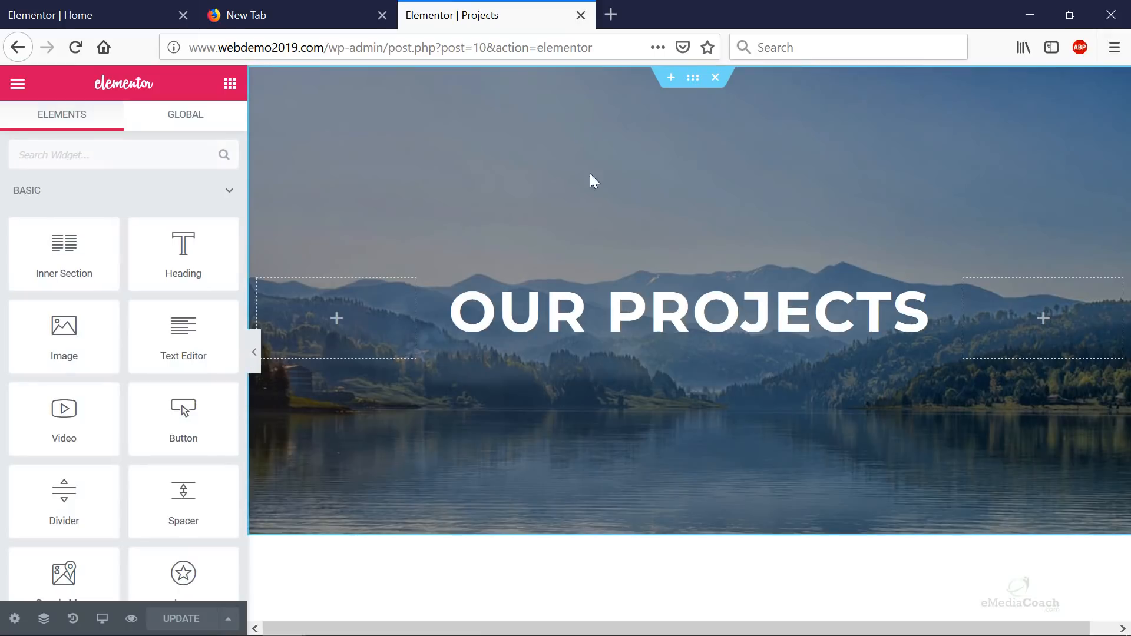
# - Scroll to the Water Sports gallery and inspect its Image Carousel widget settings
pyautogui.scroll(-8, 661, 312)
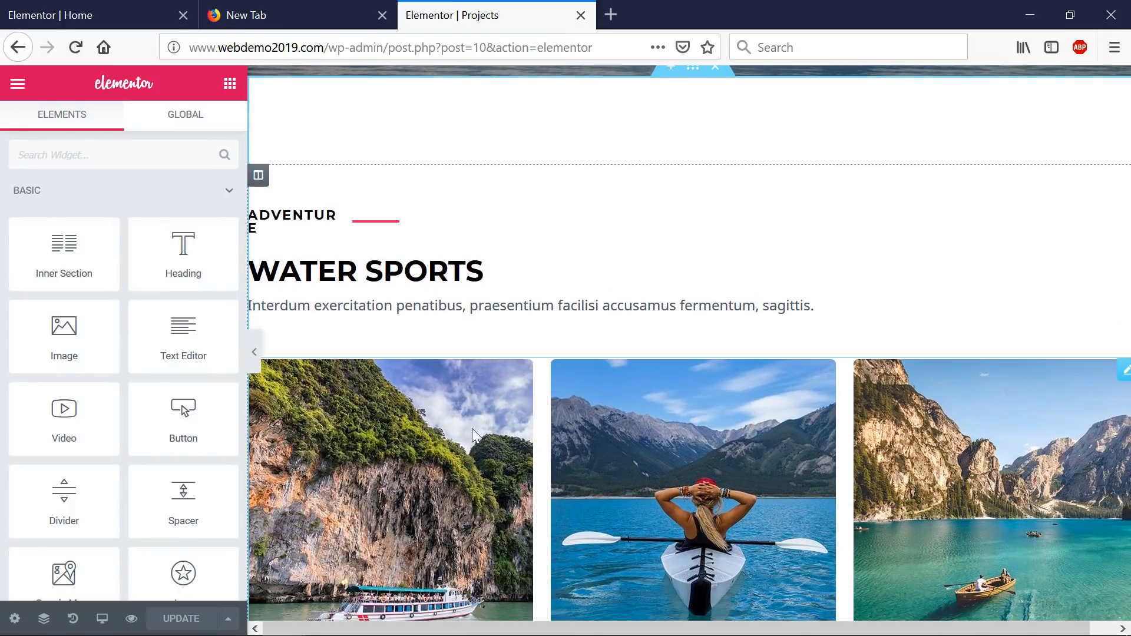
pyautogui.click(437, 440)
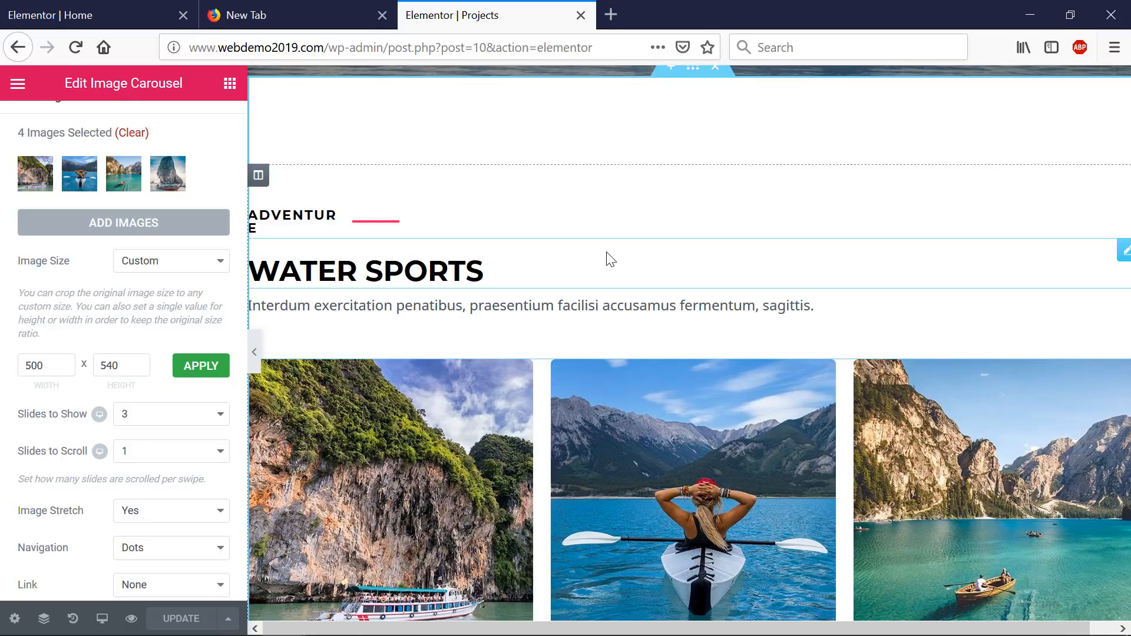
pyautogui.scroll(10, 487, 250)
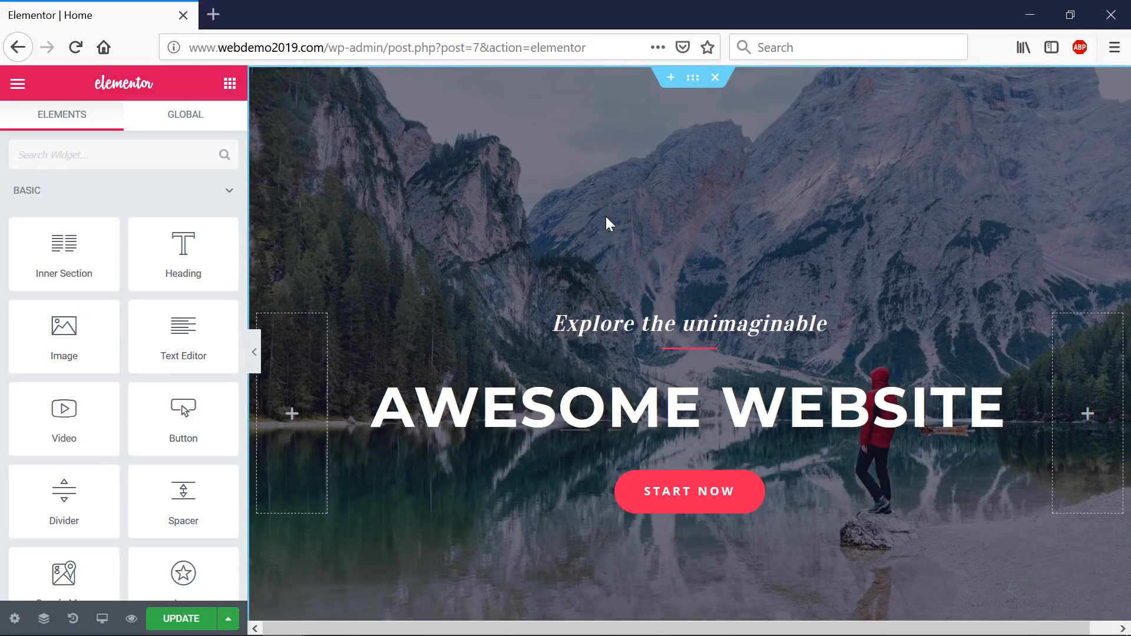
# - Delete the hero's mountain-lake background image under Style and bring up the Insert Media library
pyautogui.click(693, 79)
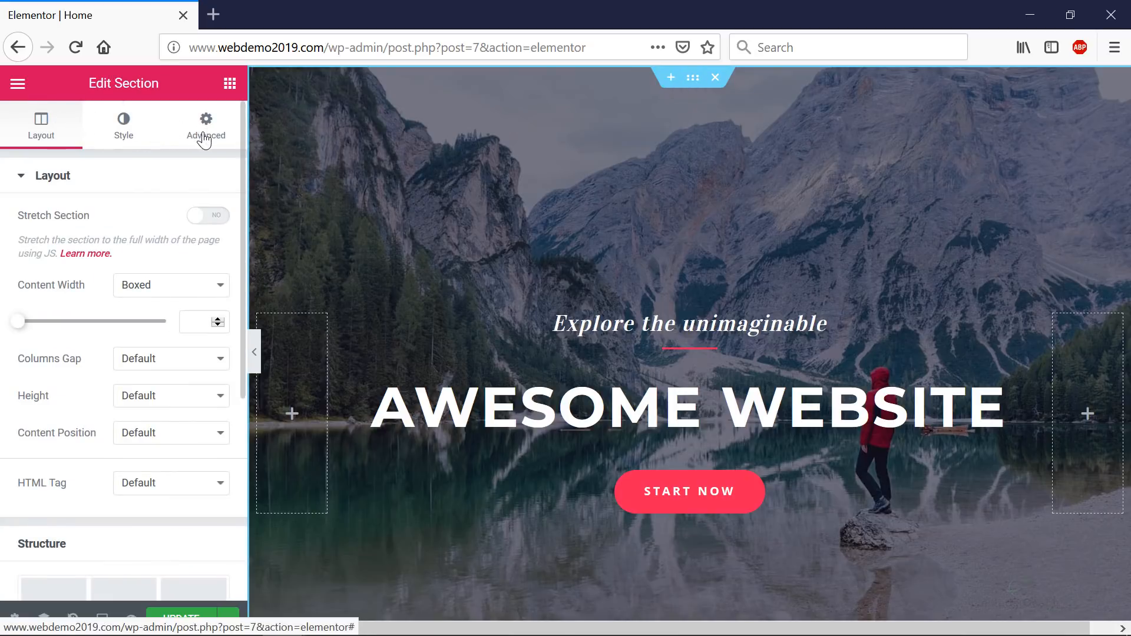
pyautogui.click(130, 127)
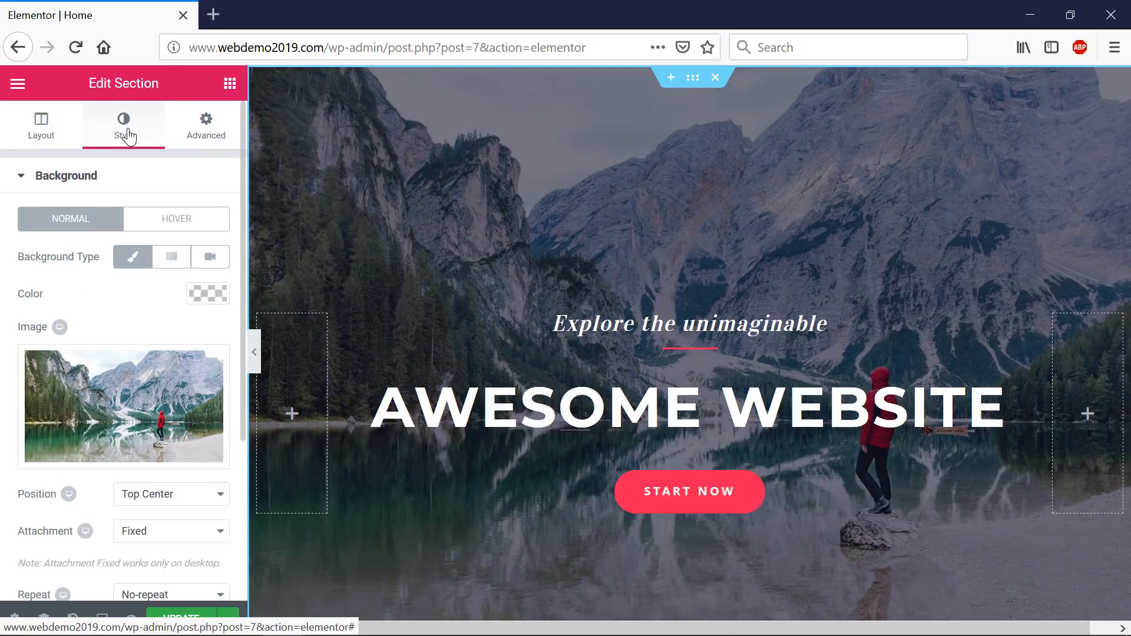
pyautogui.moveTo(121, 424)
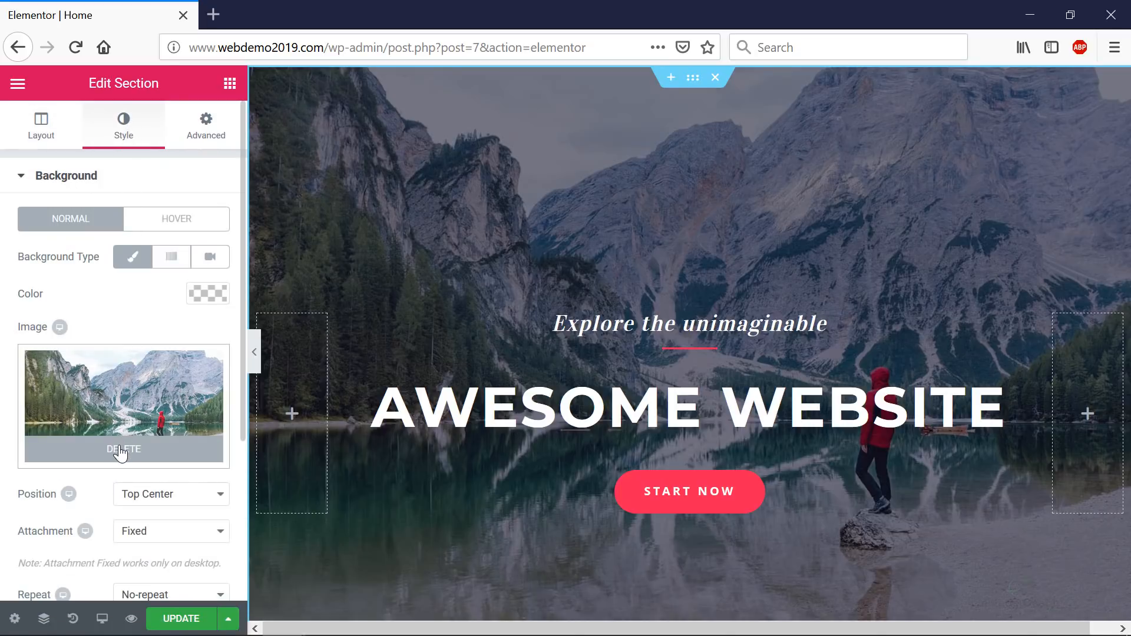
pyautogui.click(120, 451)
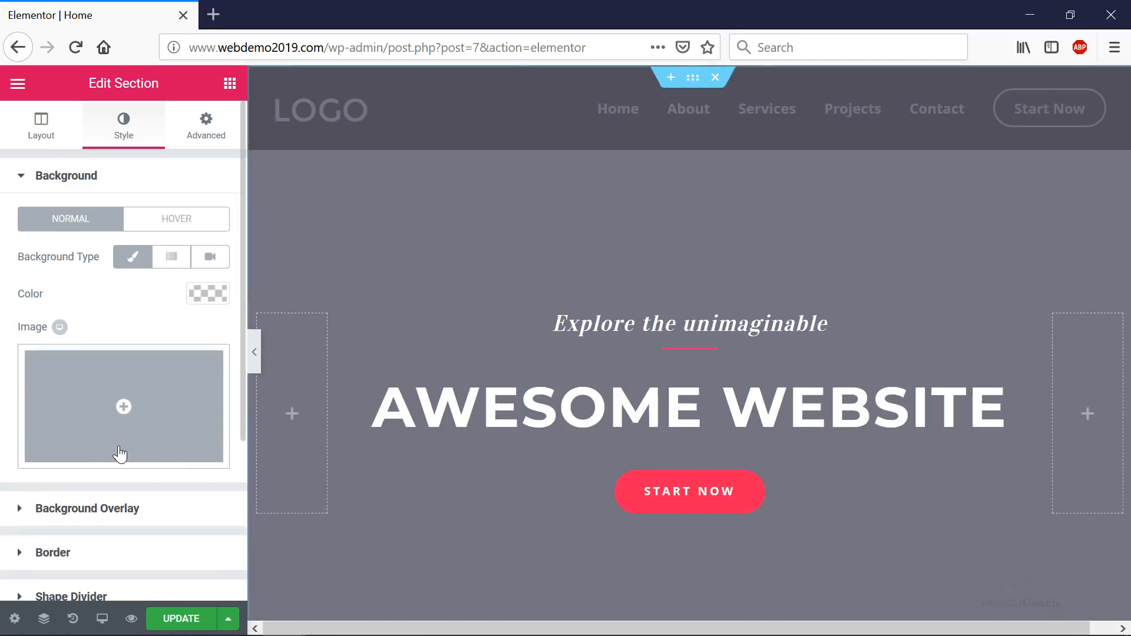
pyautogui.click(124, 406)
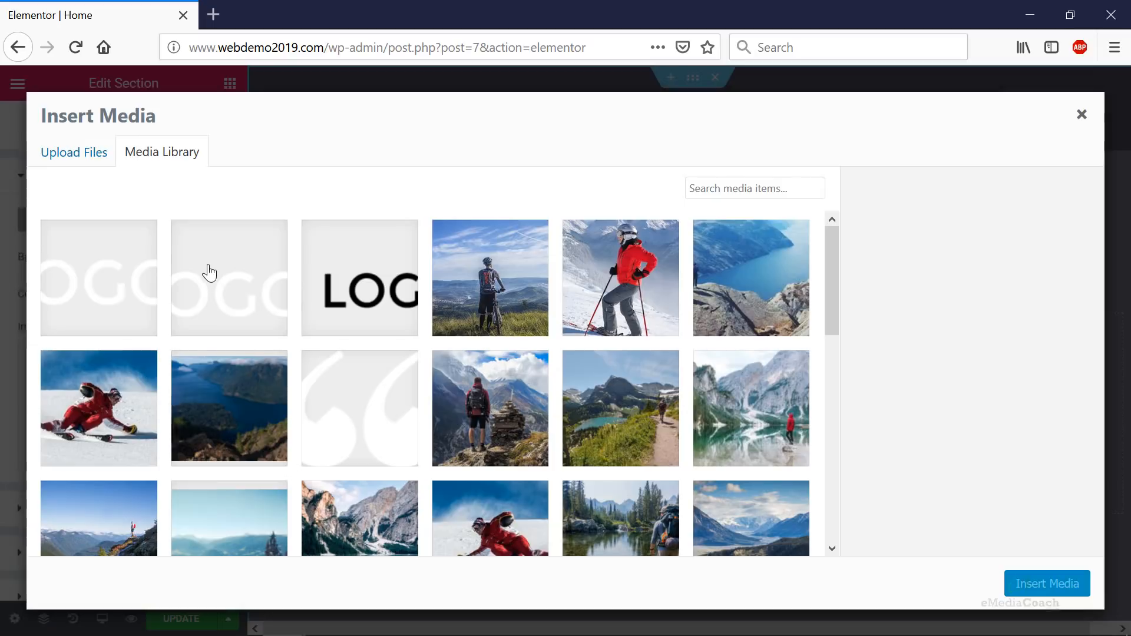
pyautogui.scroll(-10, 628, 310)
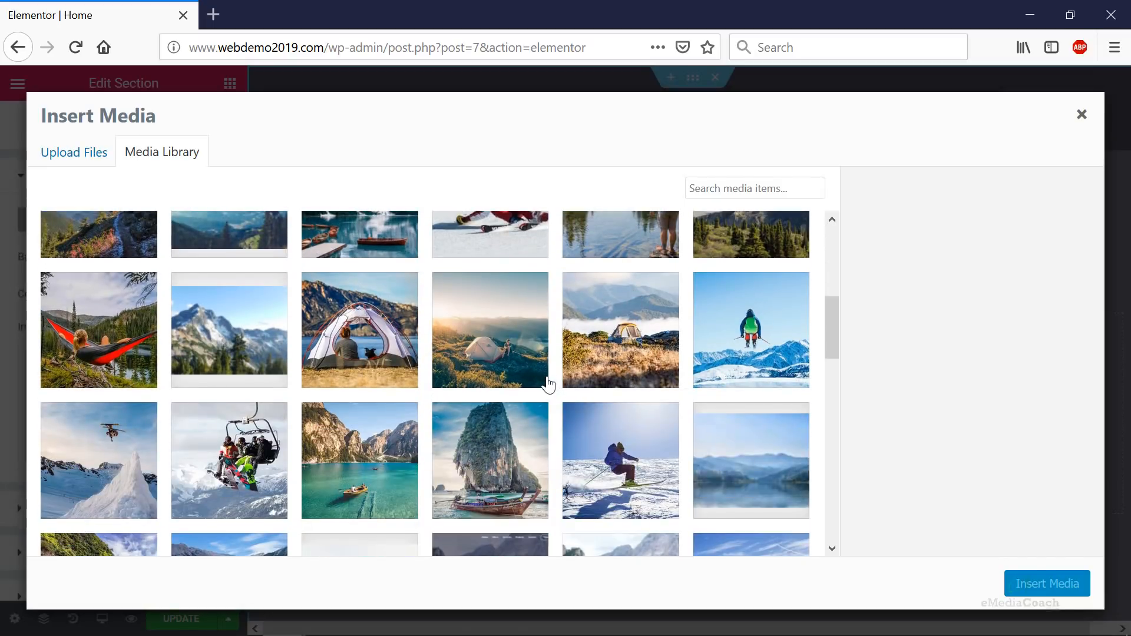
pyautogui.scroll(2, 331, 392)
pyautogui.scroll(5, 332, 392)
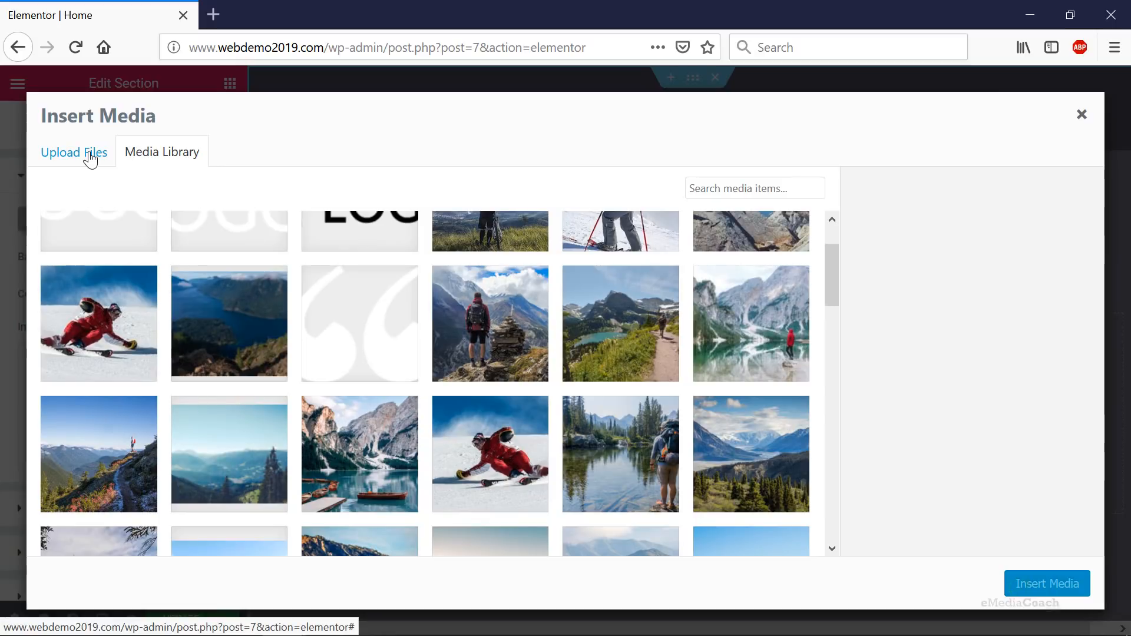
# - Search Unsplash in a new tab for 'landscape' photos
pyautogui.click(214, 15)
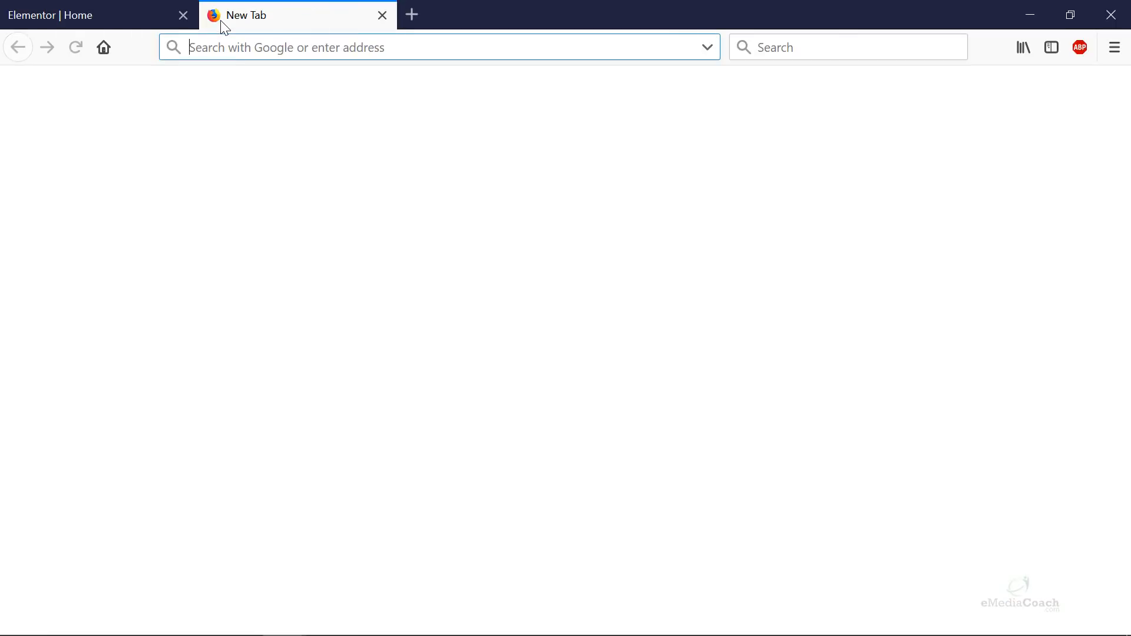
pyautogui.write('unsplash')
pyautogui.press('Return')
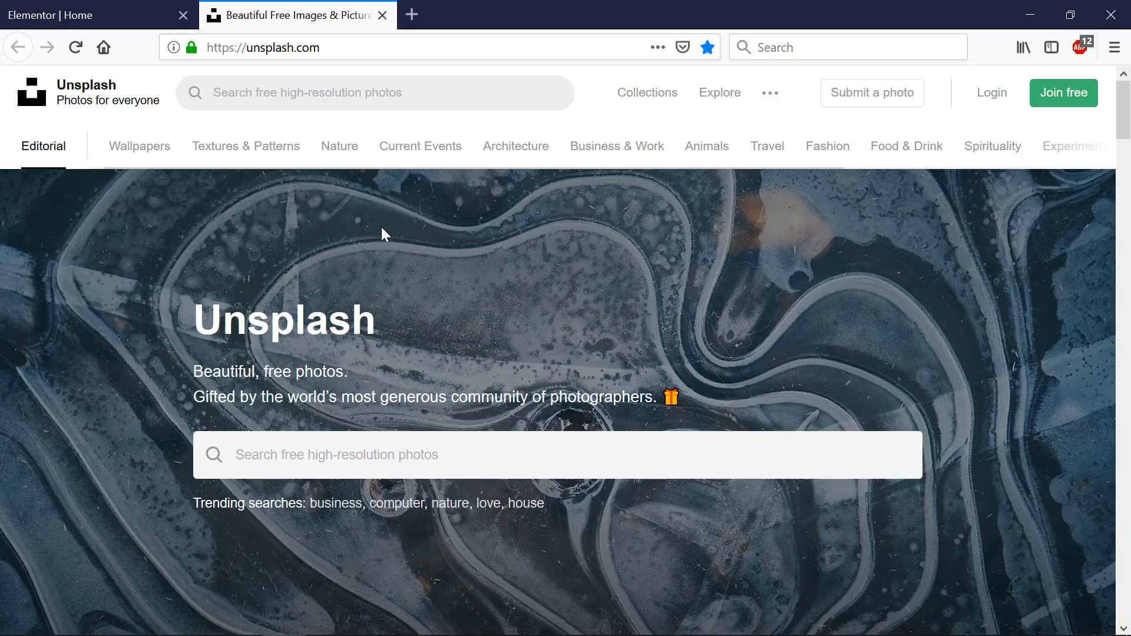
pyautogui.click(350, 454)
pyautogui.write('landscape')
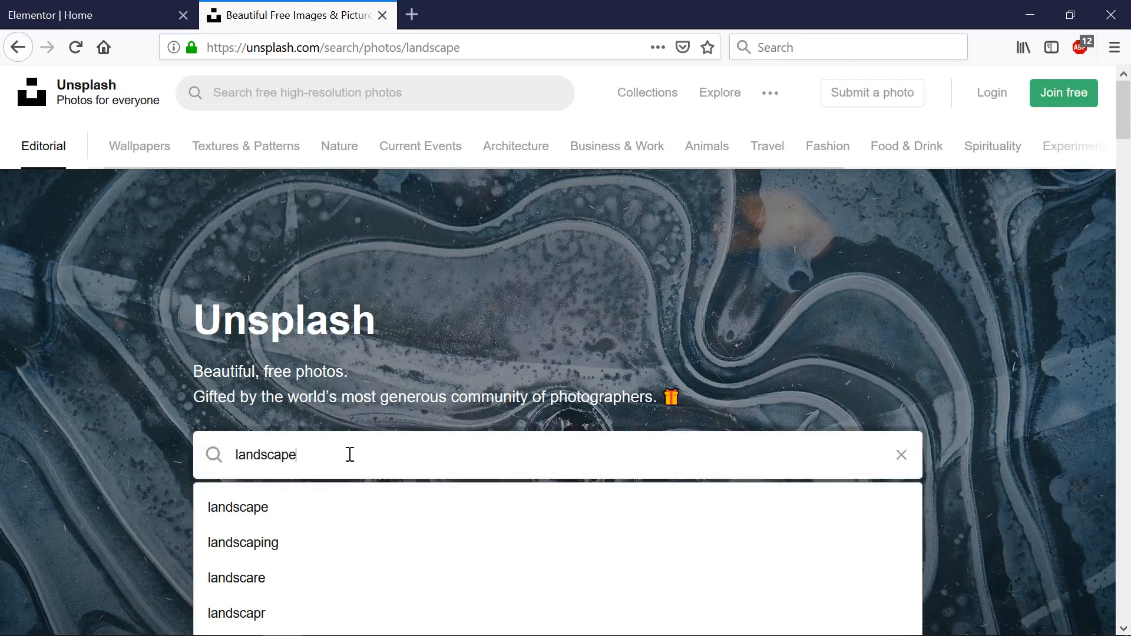
pyautogui.press('Return')
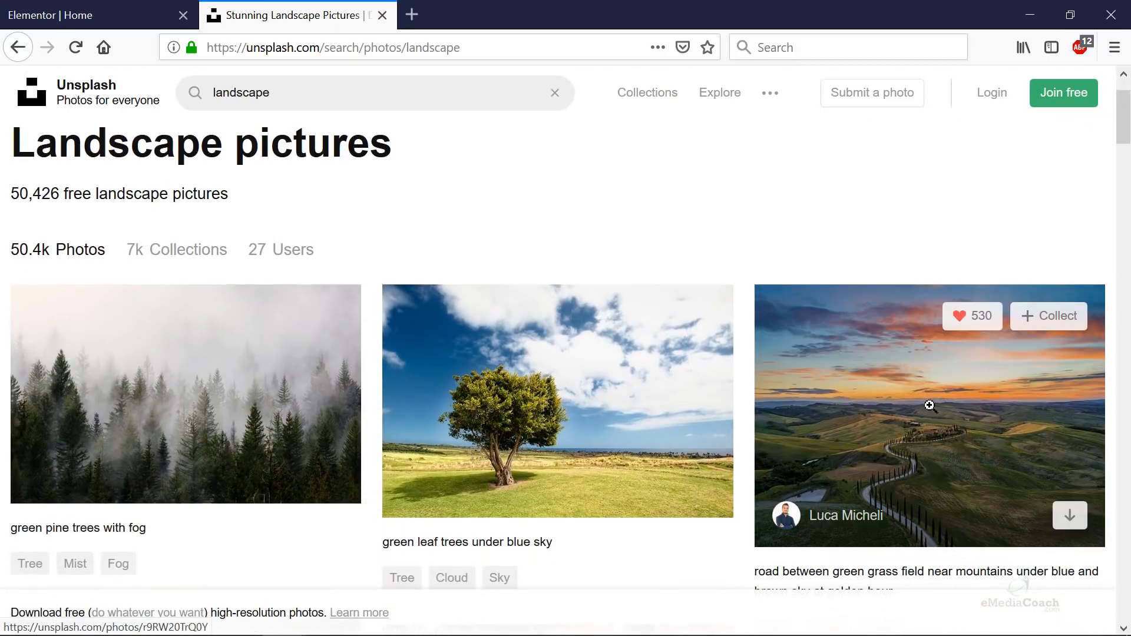
# - Download the Amazing Sunset in Tuscany photo to Downloads and close the Unsplash tabs
pyautogui.middleClick(929, 405)
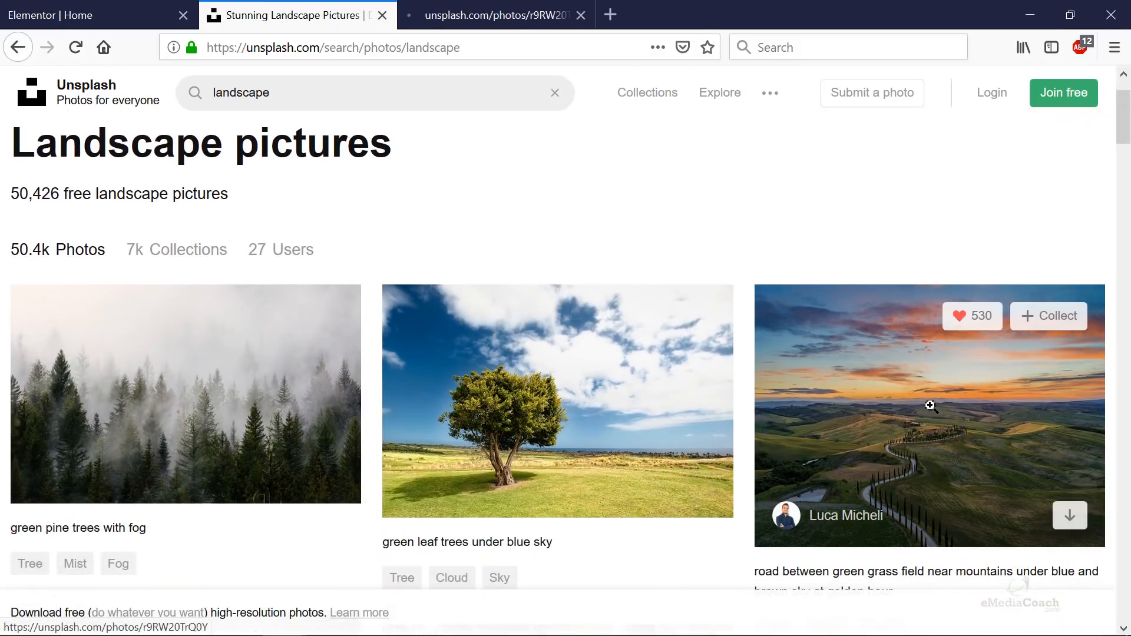
pyautogui.click(503, 13)
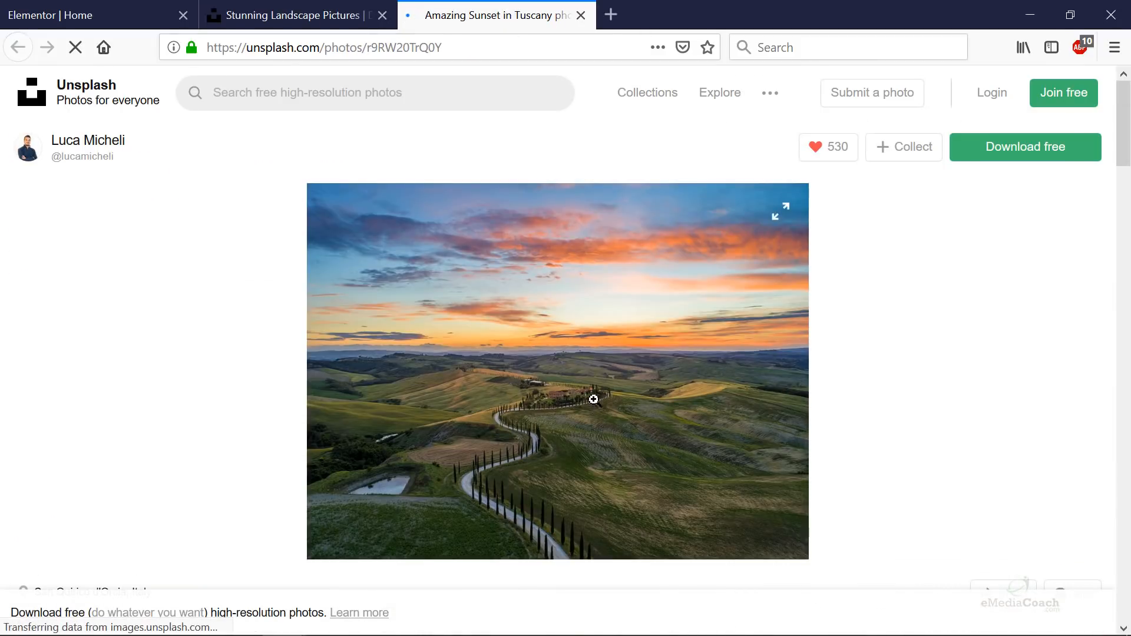
pyautogui.click(1025, 147)
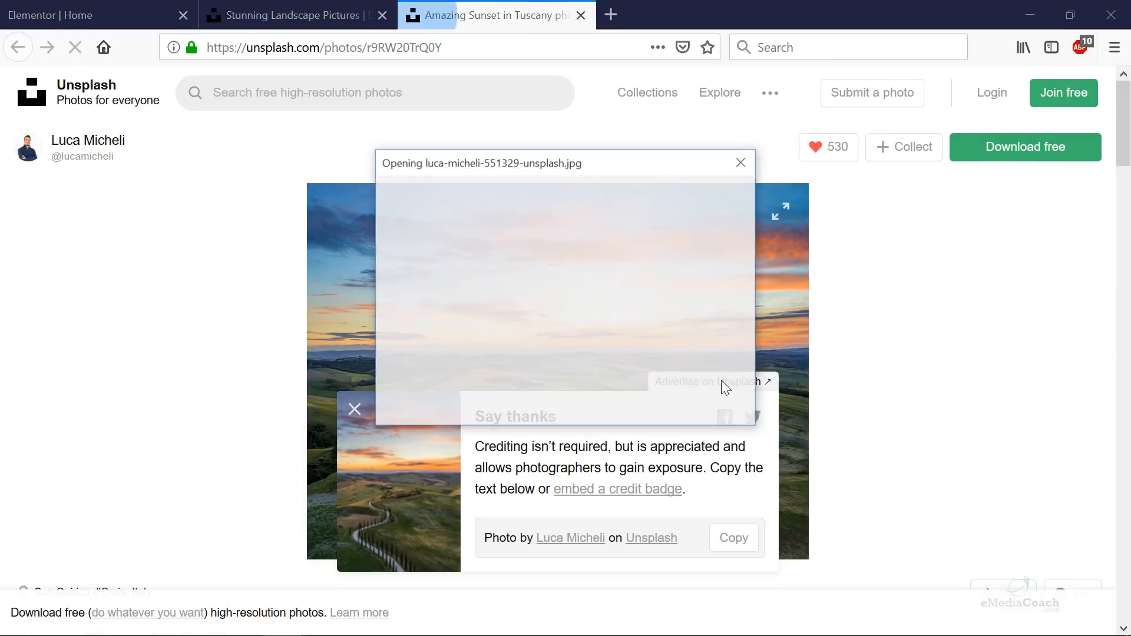
pyautogui.click(422, 332)
pyautogui.click(633, 404)
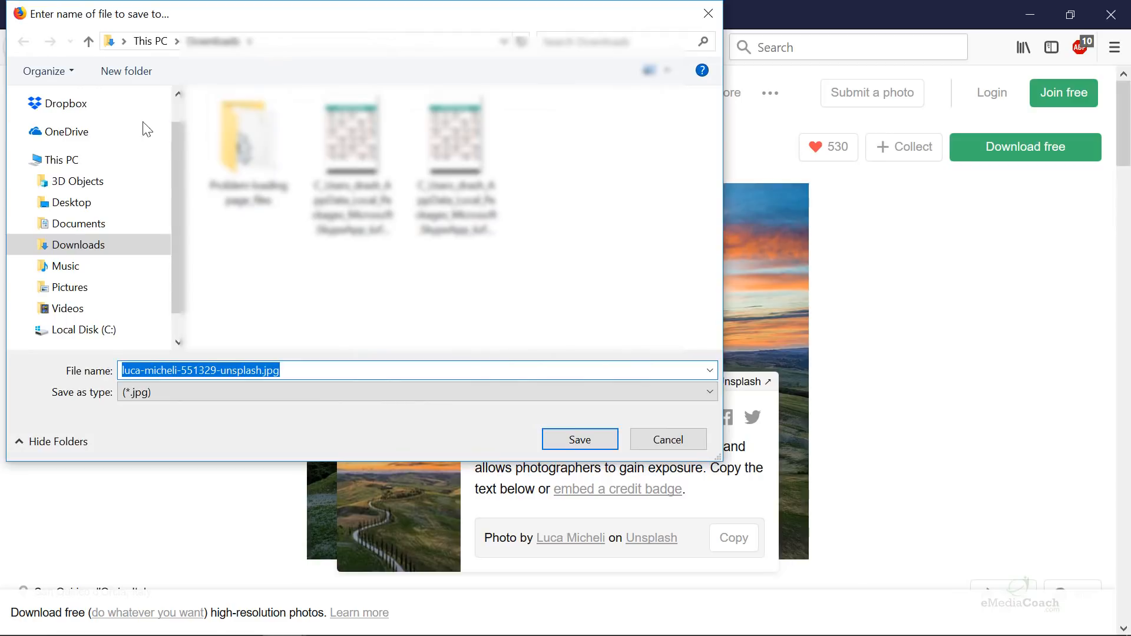
pyautogui.click(578, 437)
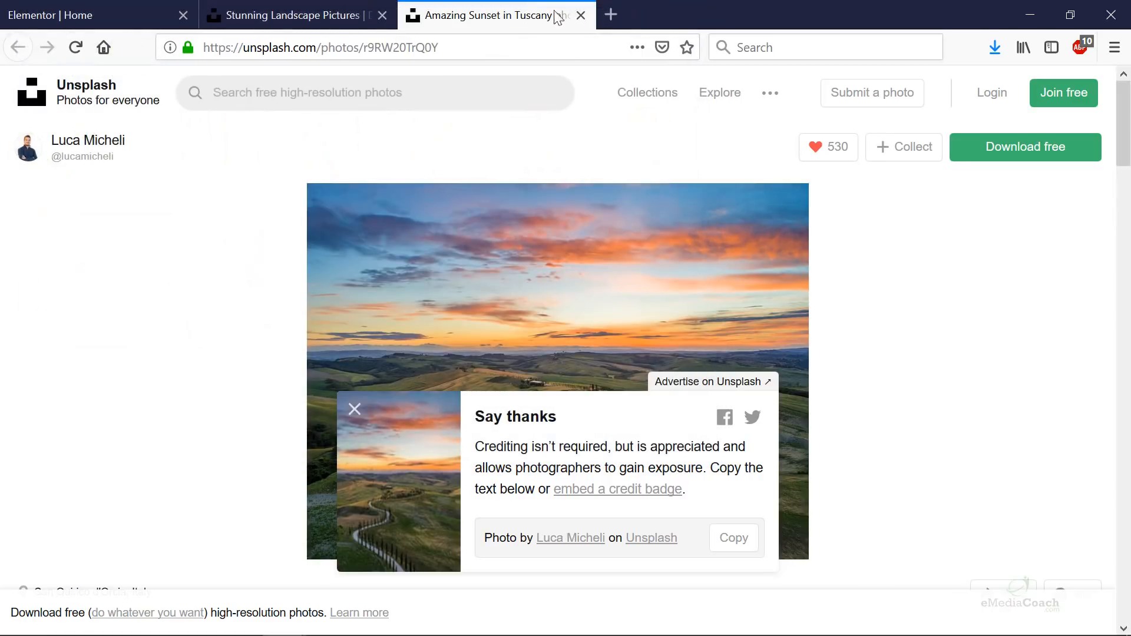
pyautogui.click(580, 16)
pyautogui.click(382, 15)
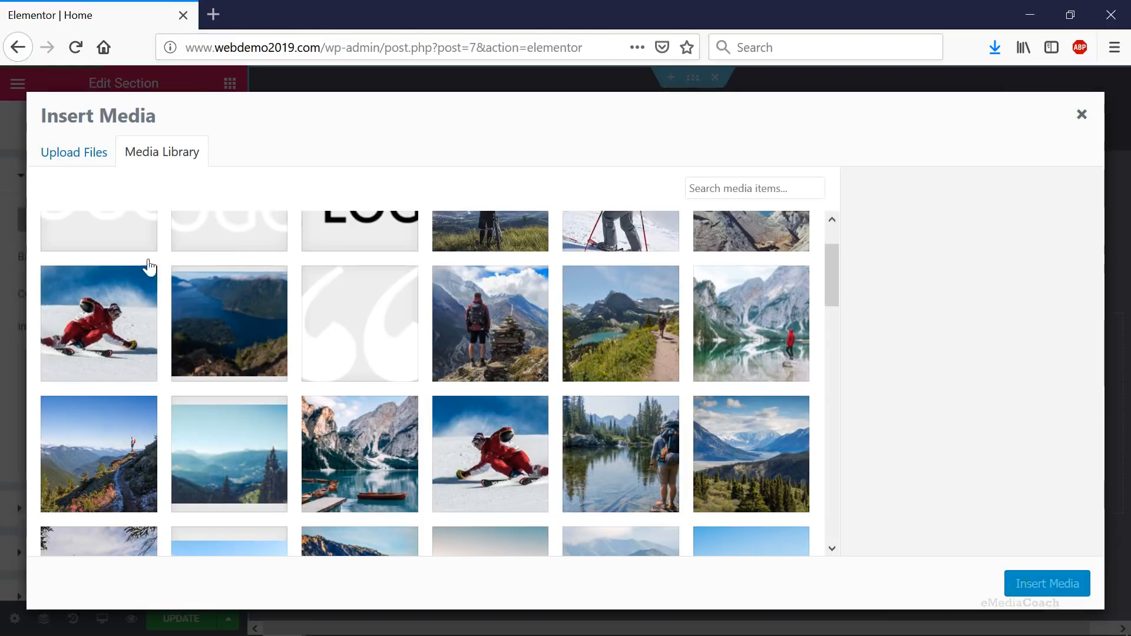
# - Upload the Unsplash sunset jpg from the Desktop and insert it as the hero's background image
pyautogui.scroll(2, 151, 265)
pyautogui.click(71, 163)
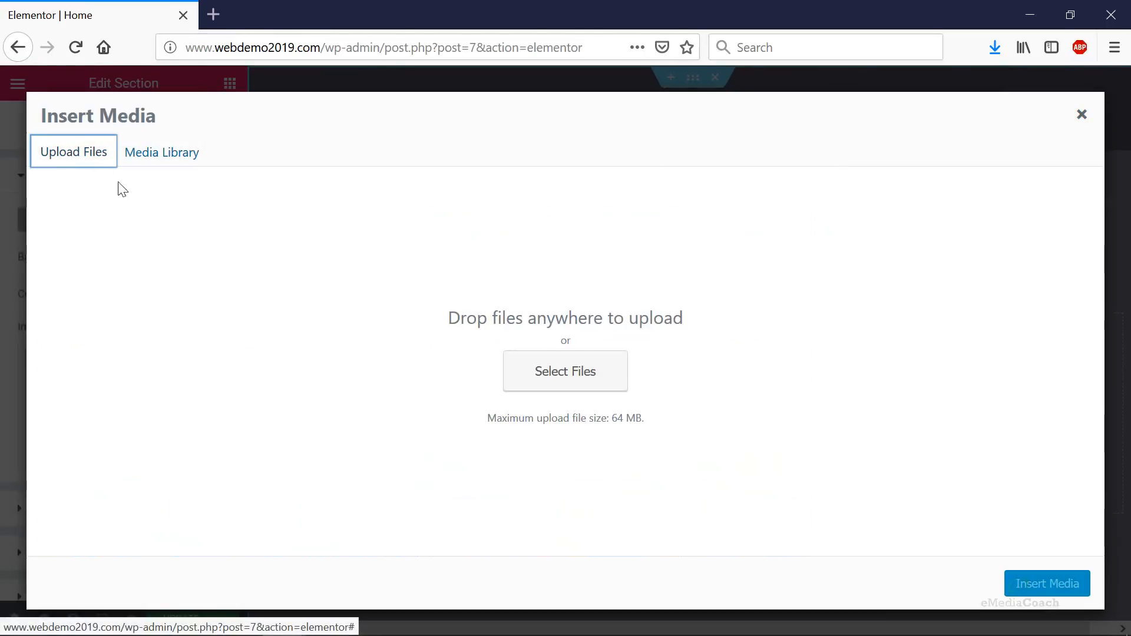
pyautogui.click(544, 383)
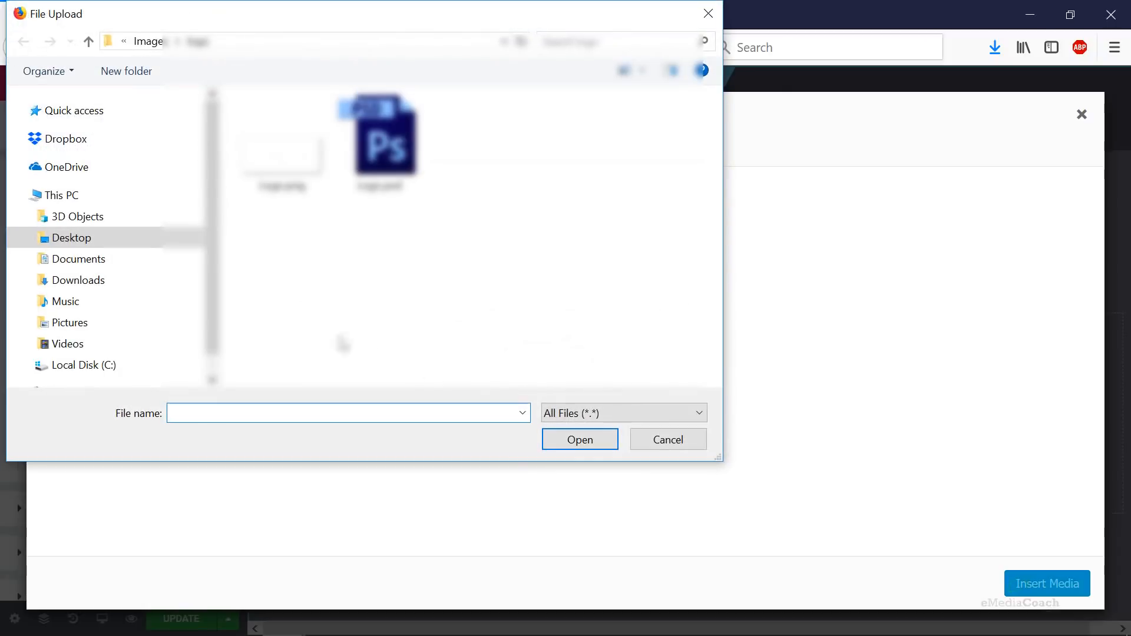
pyautogui.click(70, 239)
pyautogui.click(235, 409)
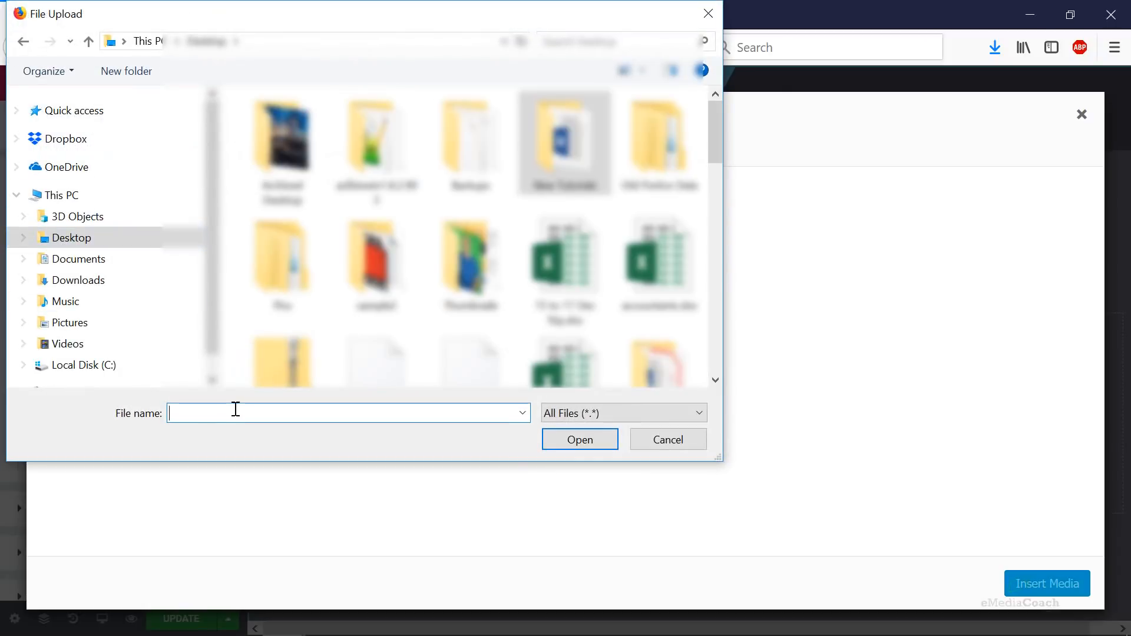
pyautogui.scroll(-3, 471, 236)
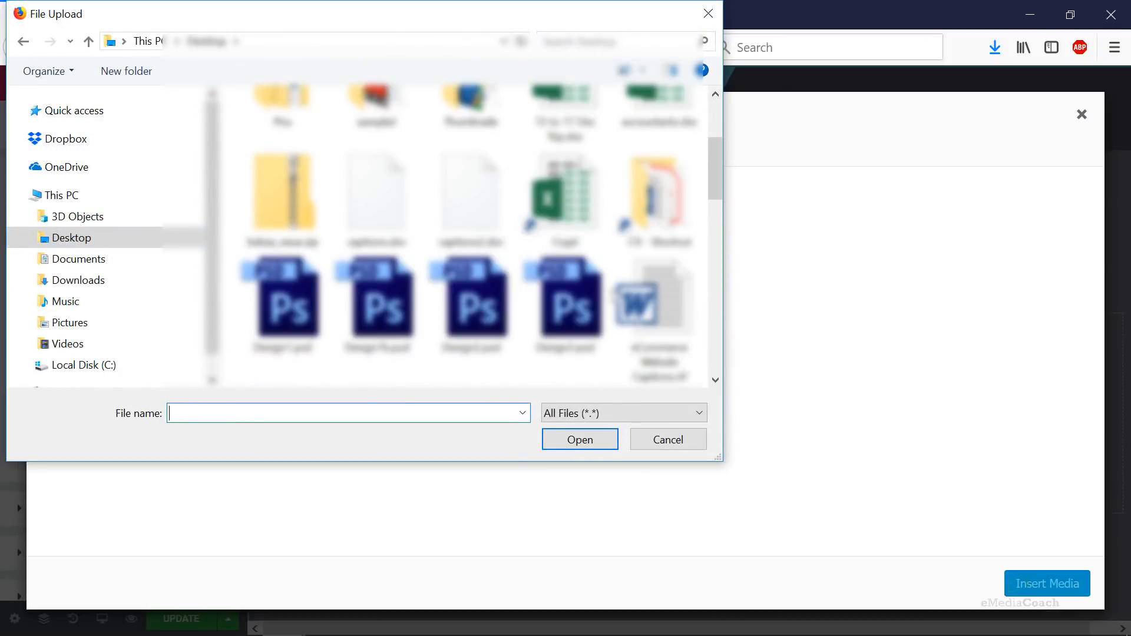
pyautogui.scroll(-10, 575, 283)
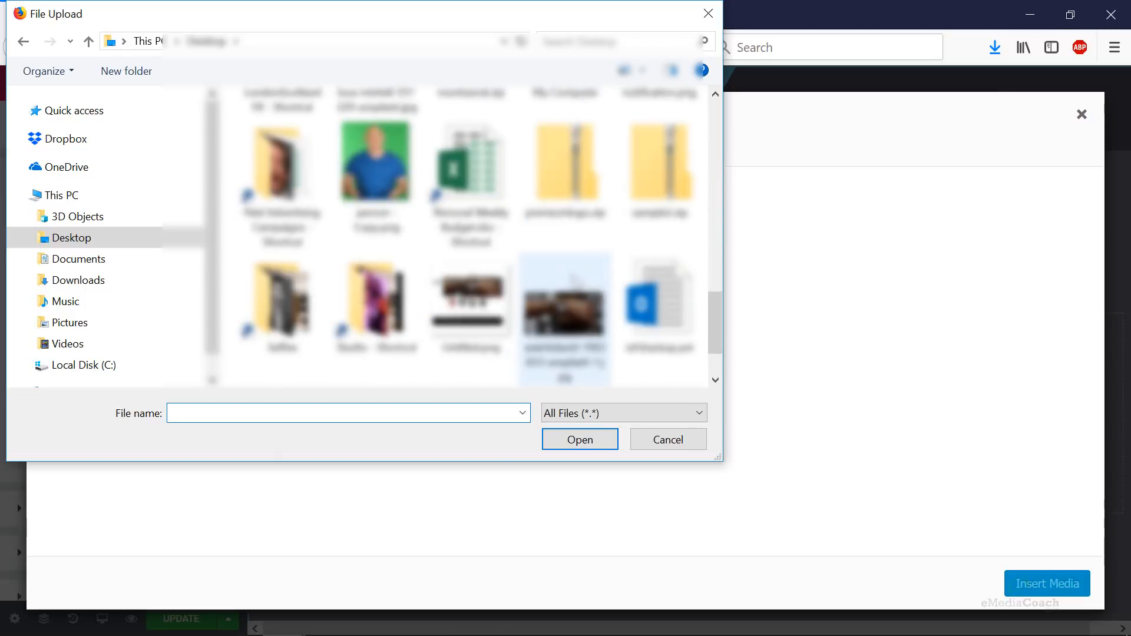
pyautogui.scroll(3, 572, 275)
pyautogui.doubleClick(380, 318)
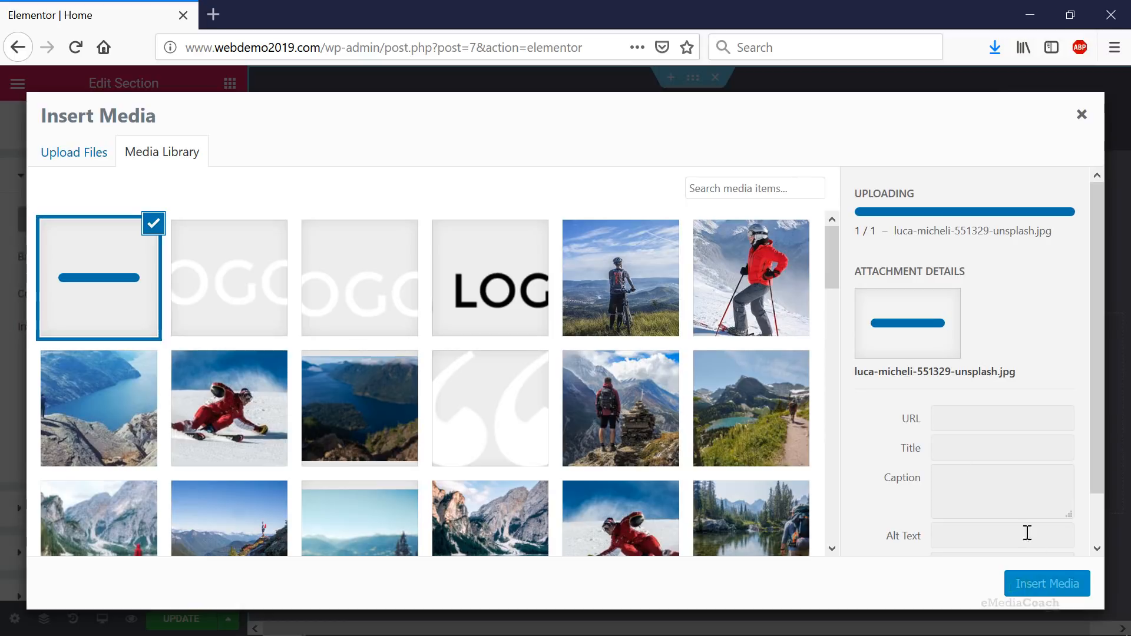
pyautogui.click(1054, 582)
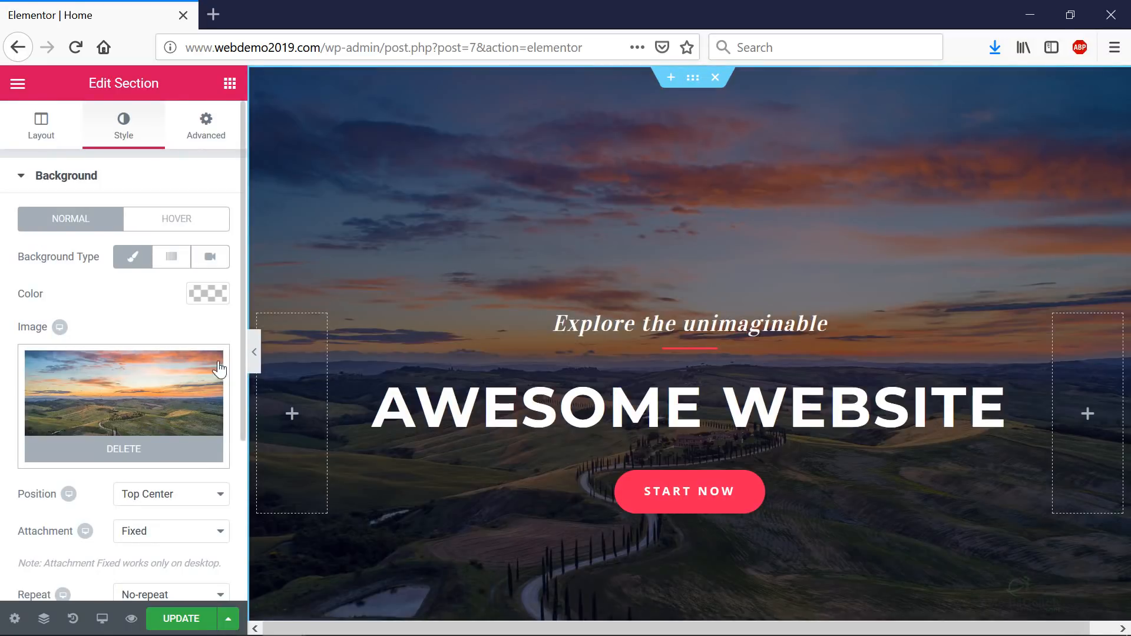
pyautogui.scroll(-2, 898, 317)
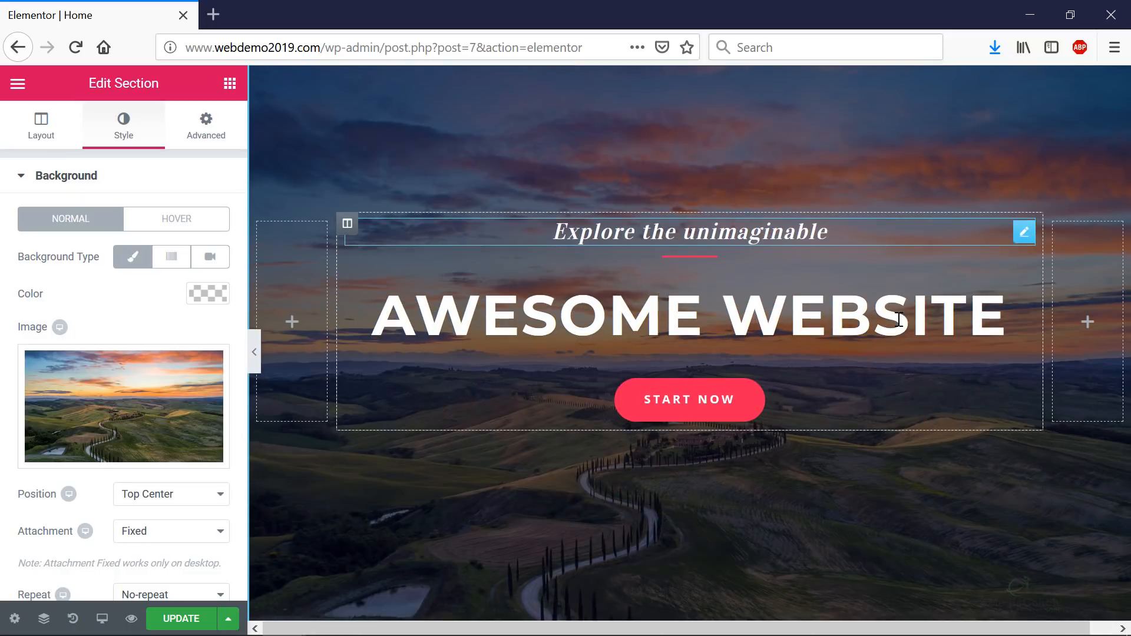
pyautogui.scroll(-2, 581, 467)
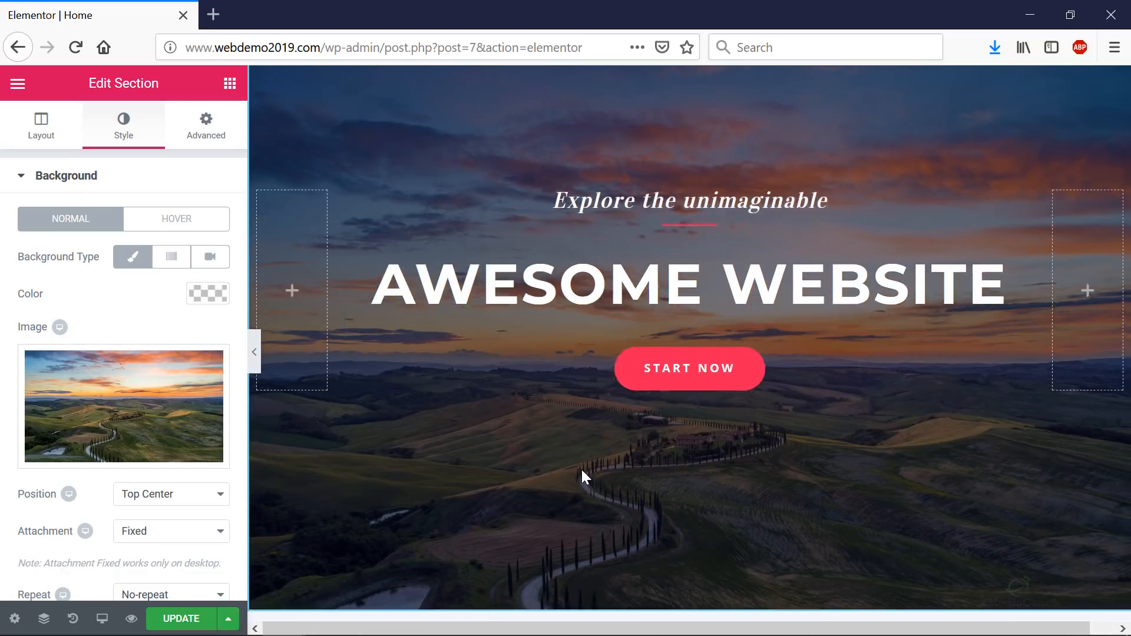
pyautogui.scroll(3, 425, 251)
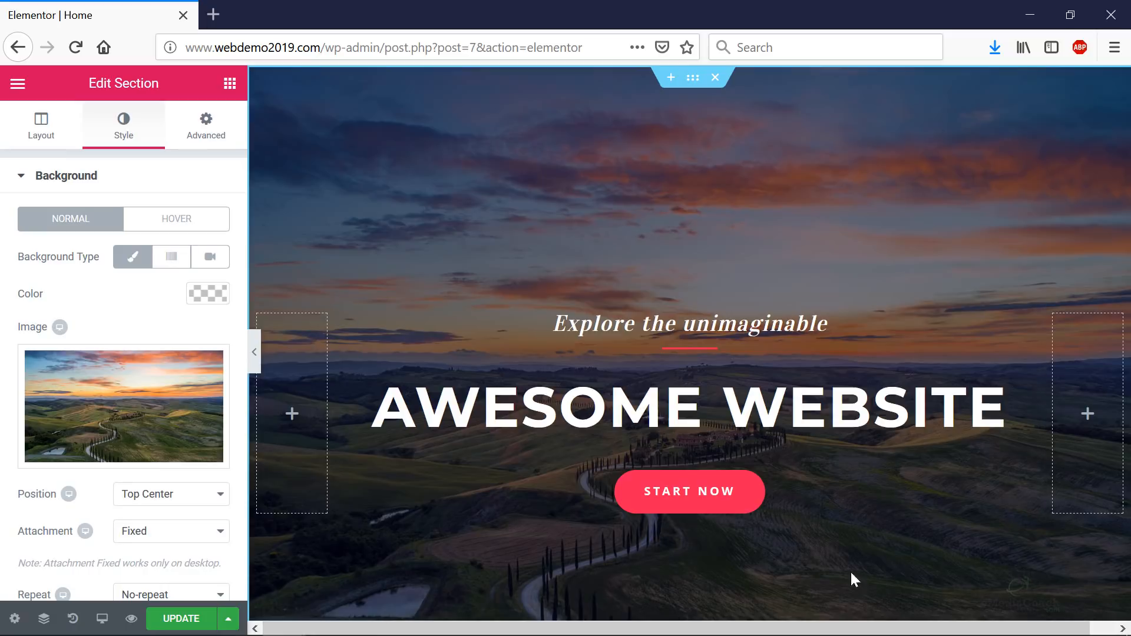
pyautogui.scroll(-3, 132, 471)
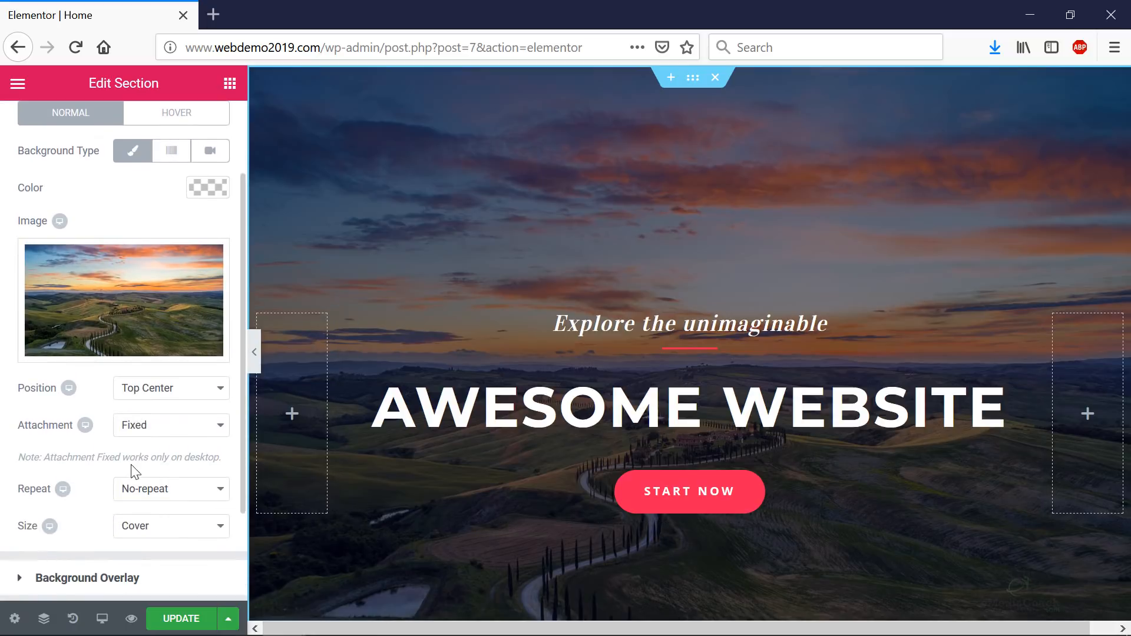
pyautogui.scroll(-1, 124, 475)
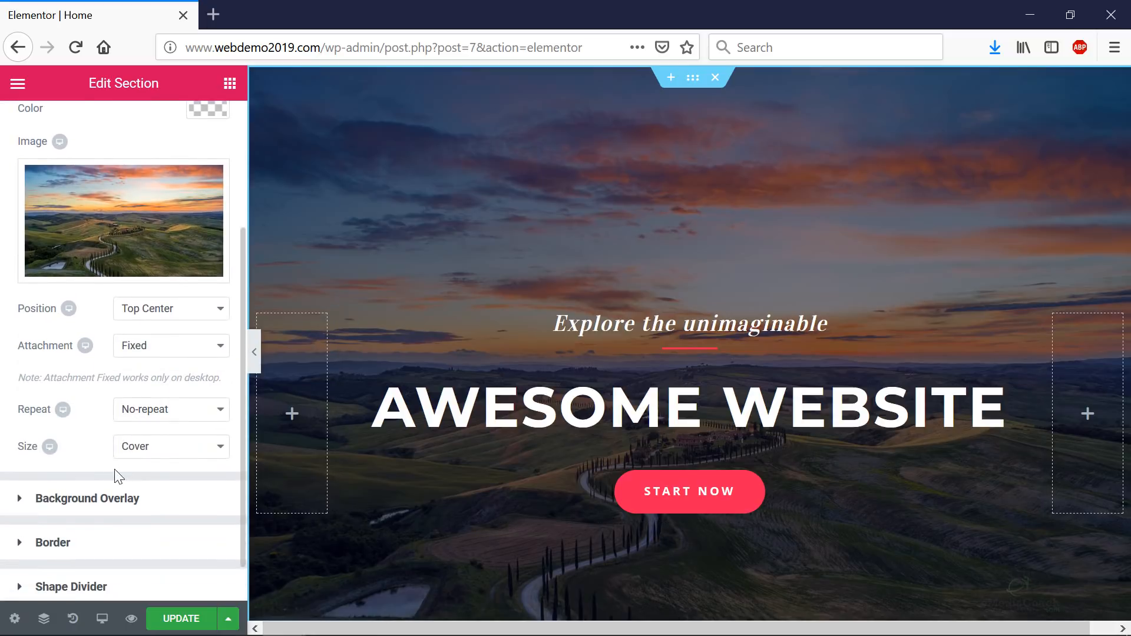
# - Lower the hero's Background Overlay opacity from 0.55 to 0.4
pyautogui.click(22, 500)
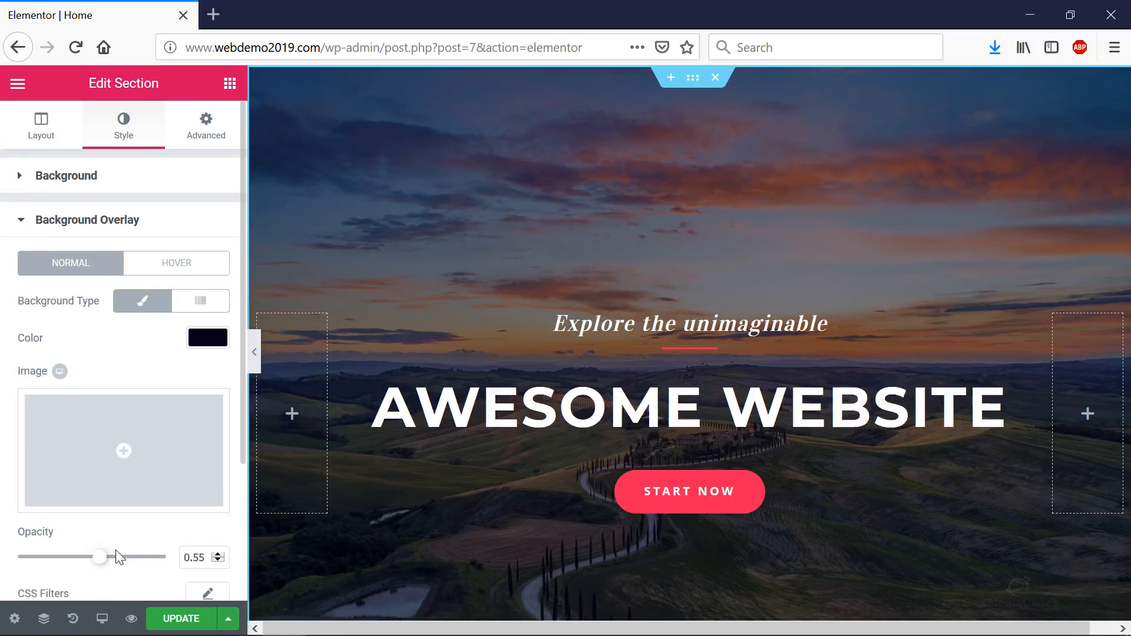
pyautogui.scroll(-1, 115, 552)
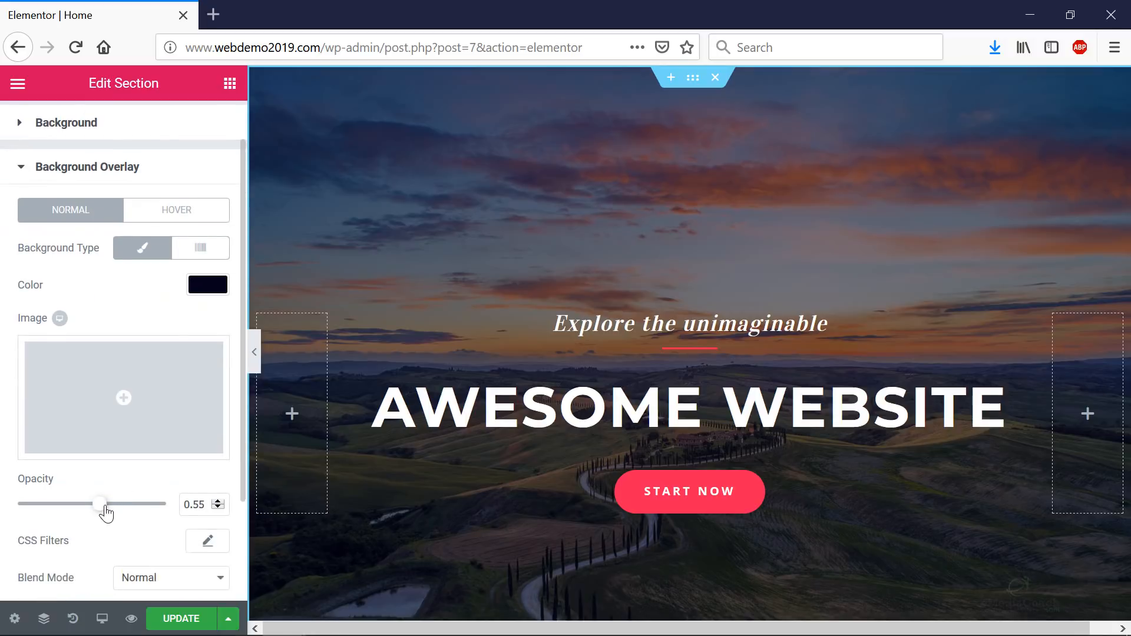
pyautogui.moveTo(100, 505)
pyautogui.mouseDown()
pyautogui.moveTo(54, 503)
pyautogui.moveTo(137, 513)
pyautogui.moveTo(83, 512)
pyautogui.mouseUp()
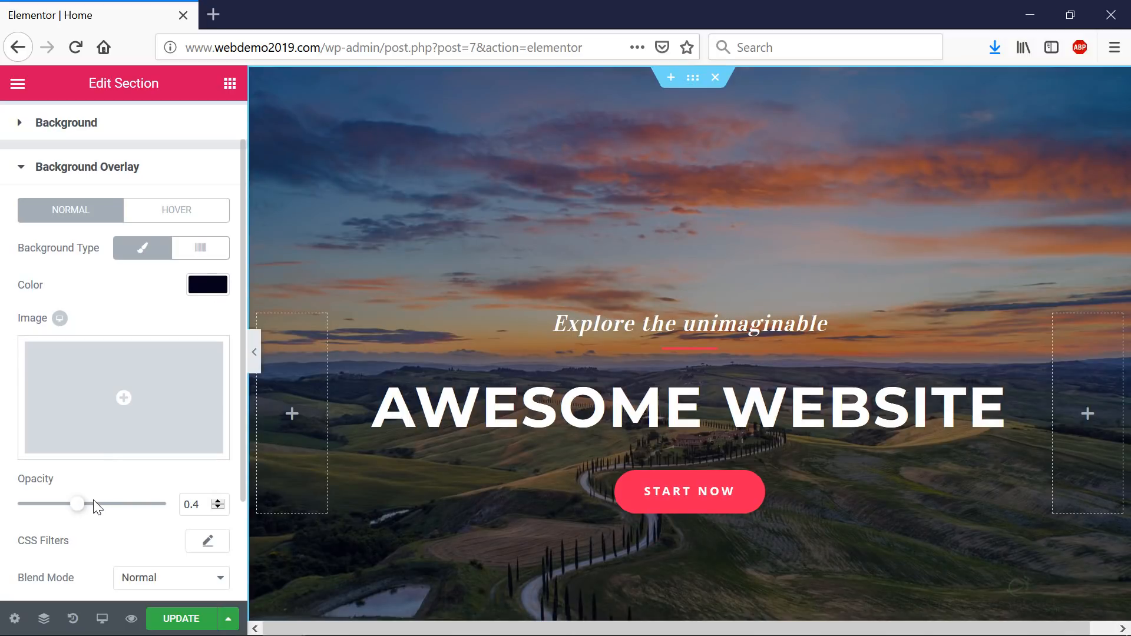
pyautogui.scroll(1, 156, 354)
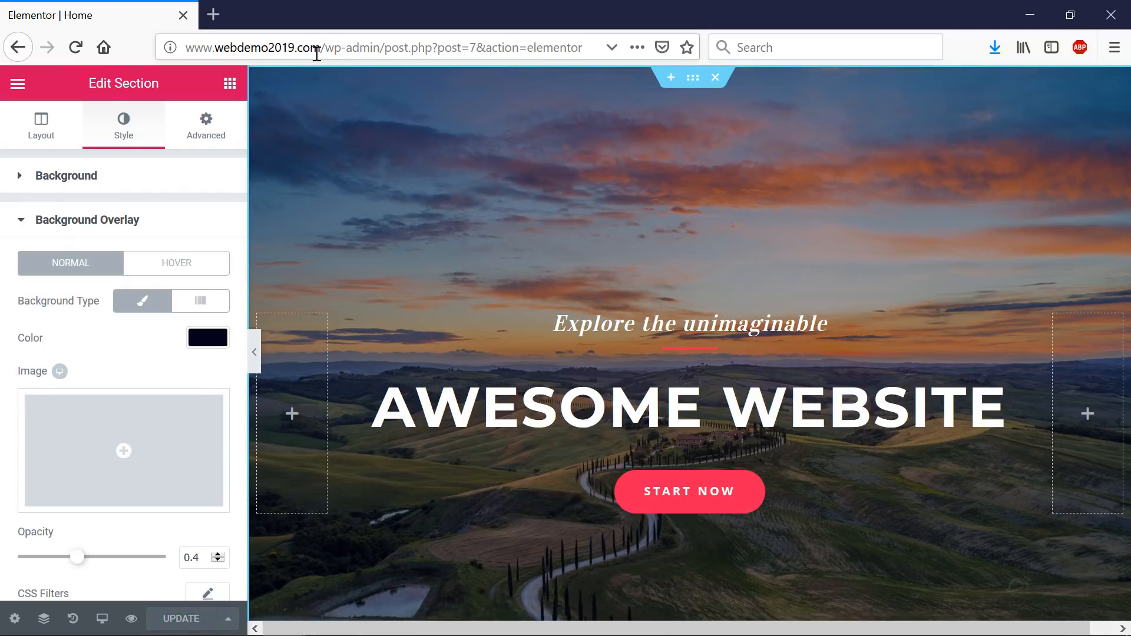
# - Open the site's homepage address in a new browser tab
pyautogui.moveTo(324, 52); pyautogui.dragTo(129, 36)
pyautogui.hotkey('ctrl', 'c')
pyautogui.hotkey('ctrl', 't')
pyautogui.hotkey('ctrl', 'v')
pyautogui.press('Return')
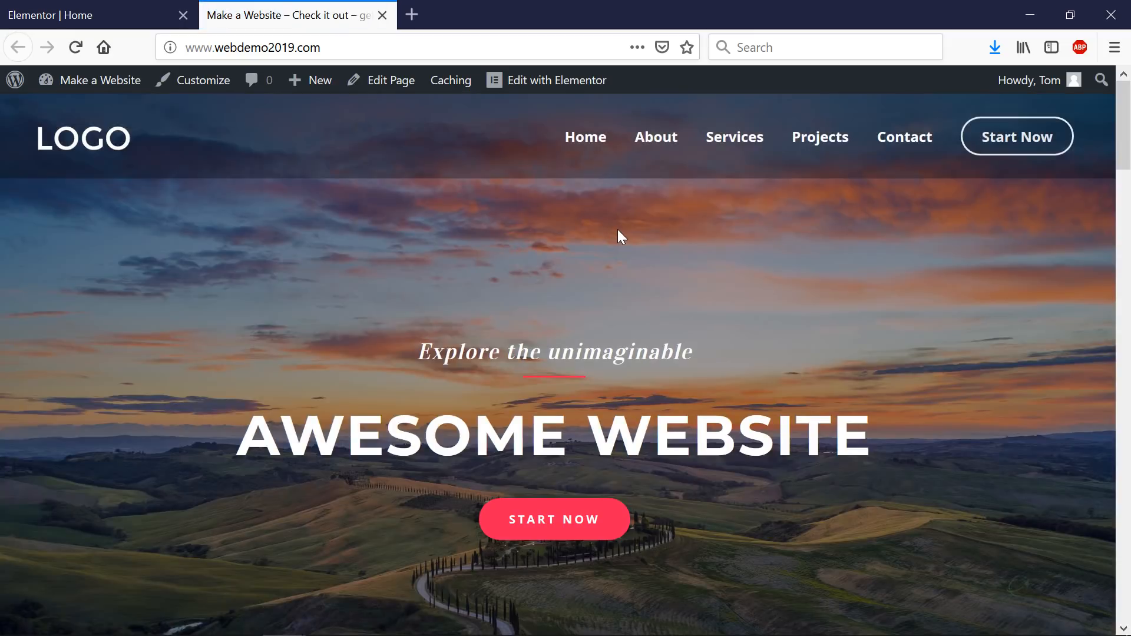
# - Scroll through the live homepage's sunset hero, then return to the Elementor | Home tab
pyautogui.scroll(-4, 666, 273)
pyautogui.scroll(4, 671, 275)
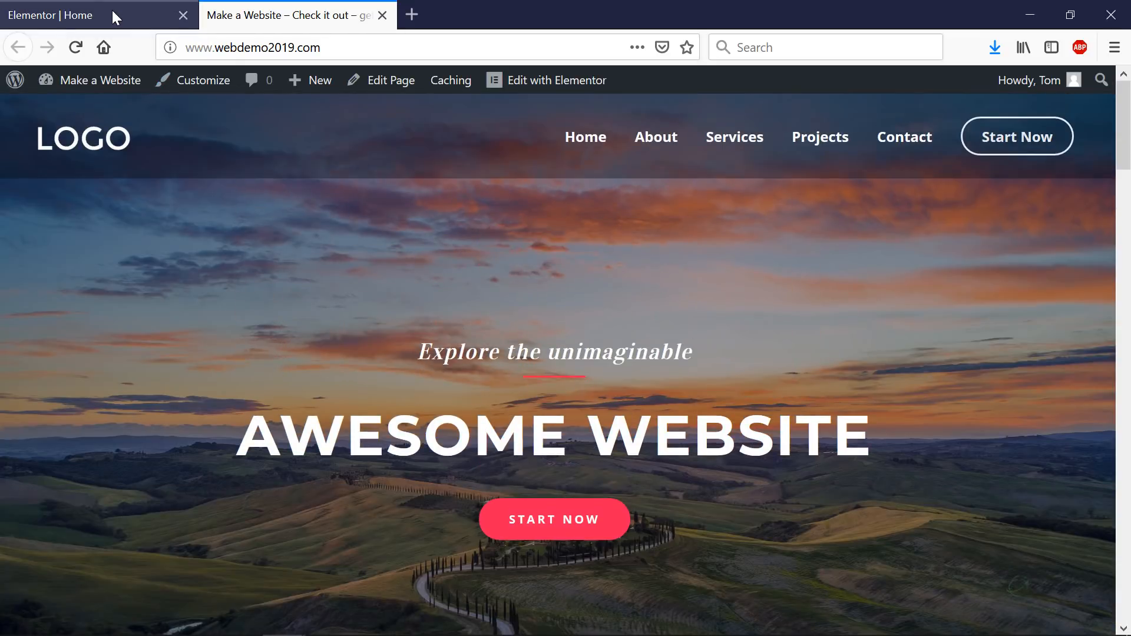
pyautogui.scroll(-2, 960, 278)
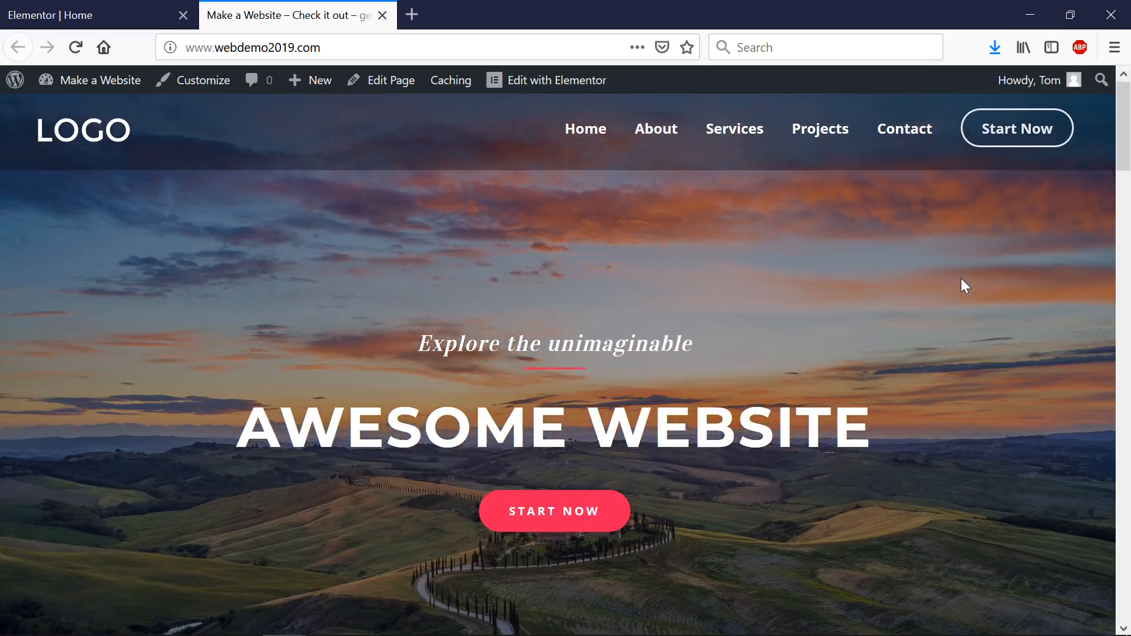
pyautogui.scroll(-2, 962, 280)
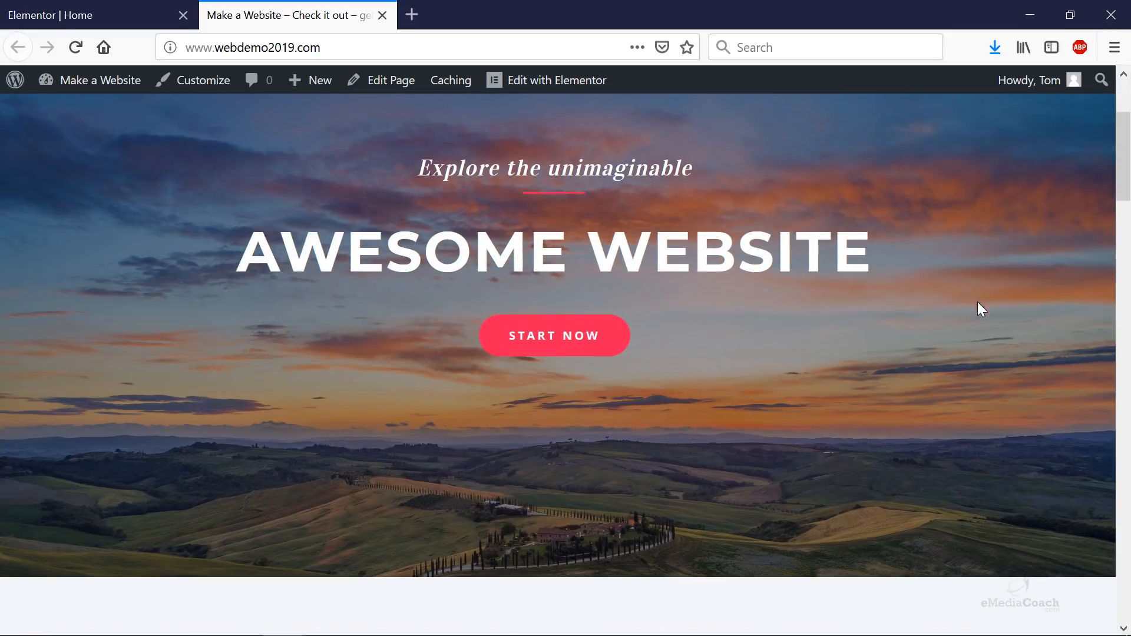
pyautogui.click(94, 16)
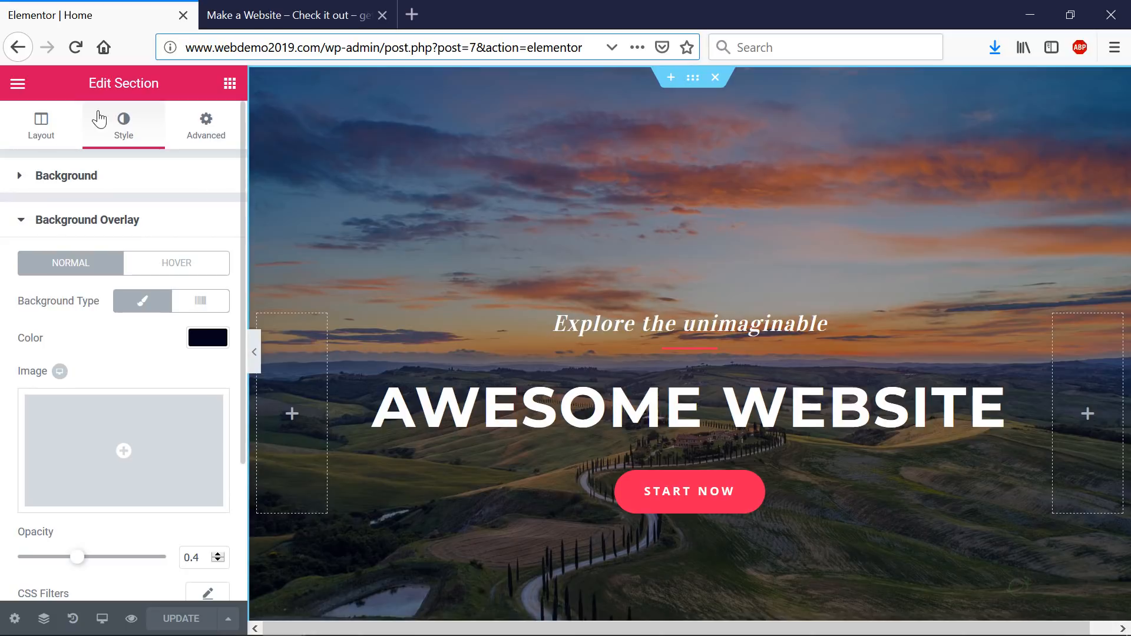
# - Duplicate the hero section from its right-click menu
pyautogui.scroll(-2, 599, 334)
pyautogui.scroll(2, 603, 315)
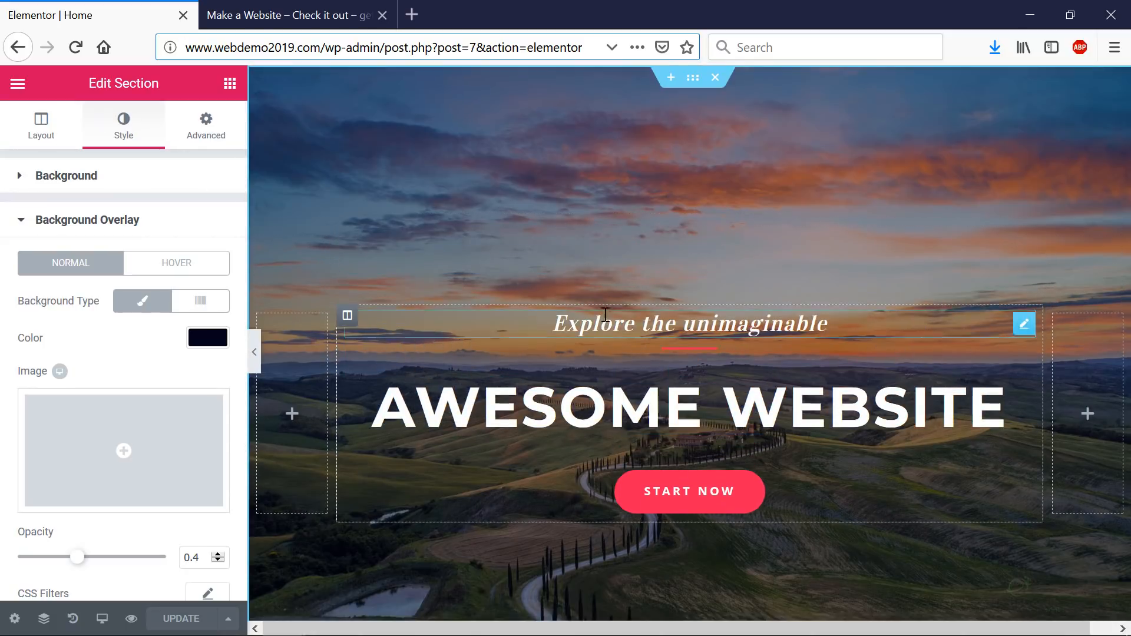
pyautogui.rightClick(672, 112)
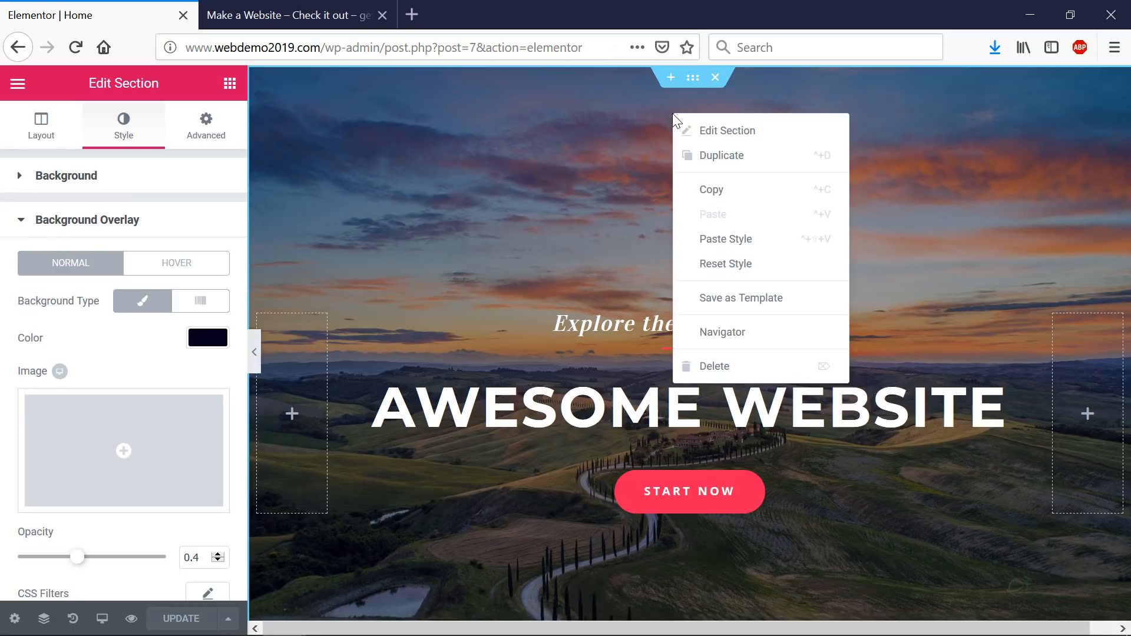
pyautogui.click(718, 160)
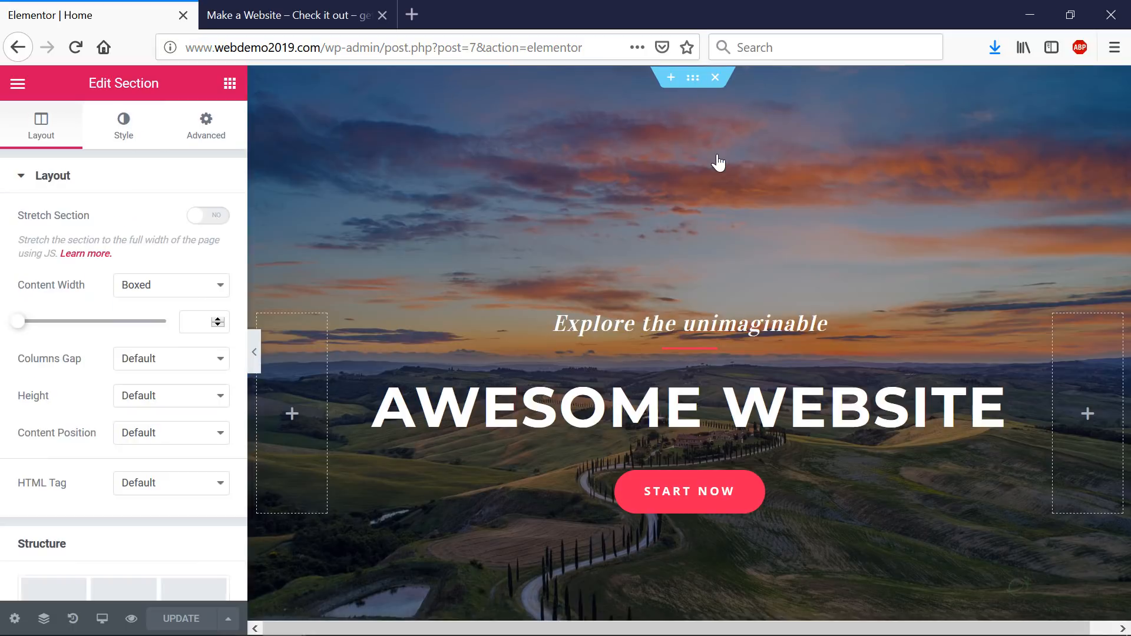
# - Reopen the section's right-click options, use an option, then dismiss the menu
pyautogui.scroll(-3, 676, 233)
pyautogui.scroll(-8, 676, 230)
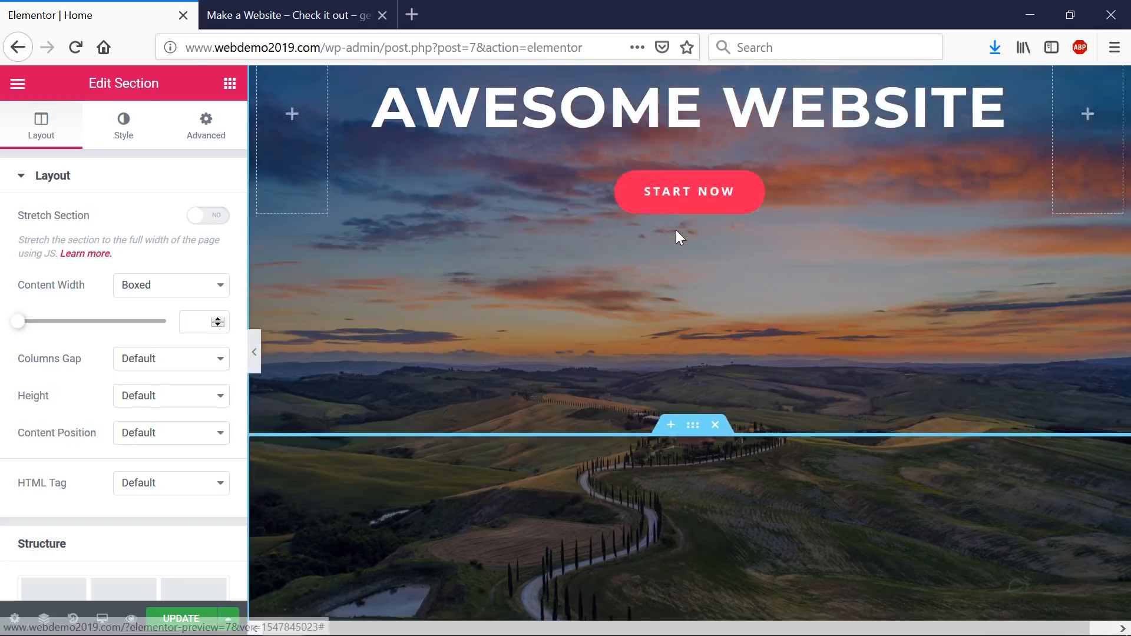
pyautogui.scroll(3, 676, 235)
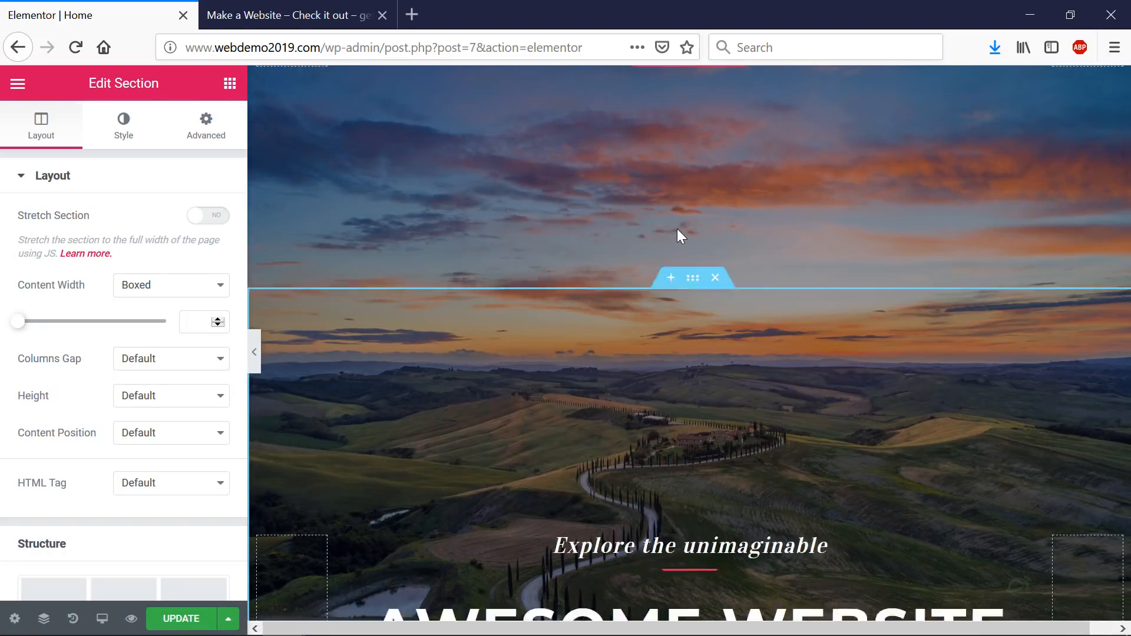
pyautogui.scroll(-5, 677, 230)
pyautogui.scroll(1, 671, 164)
pyautogui.rightClick(671, 158)
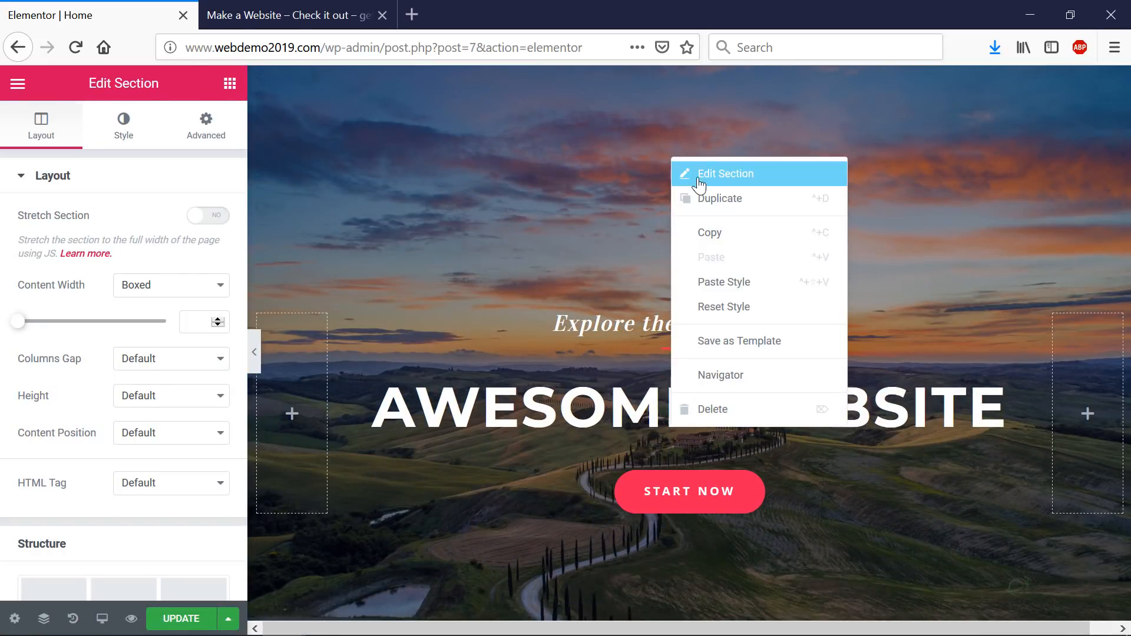
pyautogui.click(715, 200)
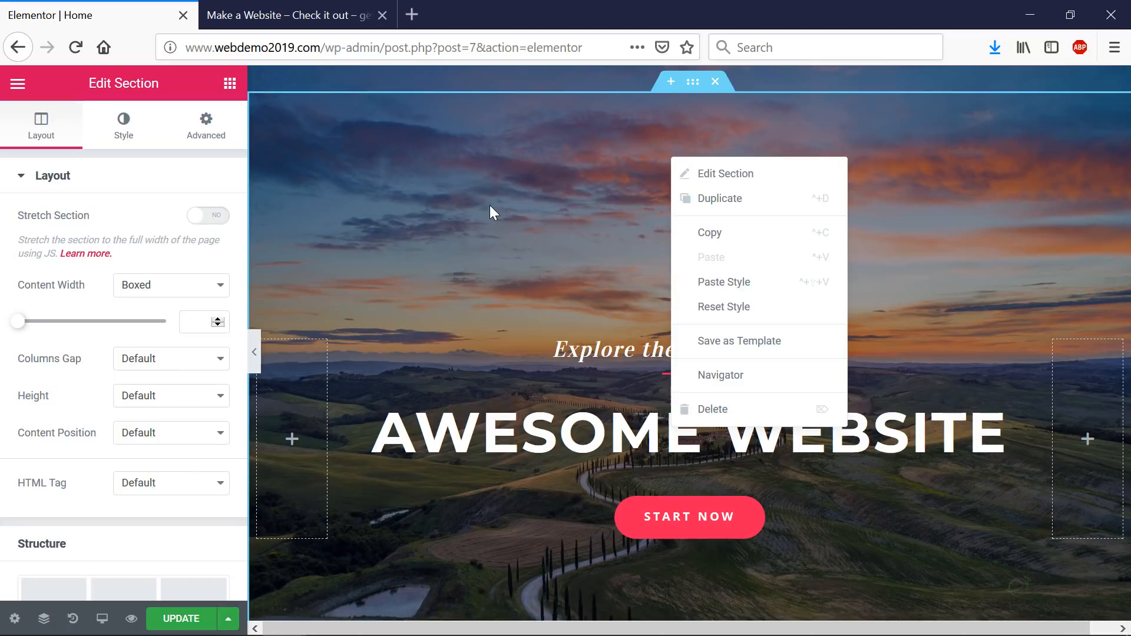
pyautogui.scroll(8, 489, 205)
pyautogui.click(500, 163)
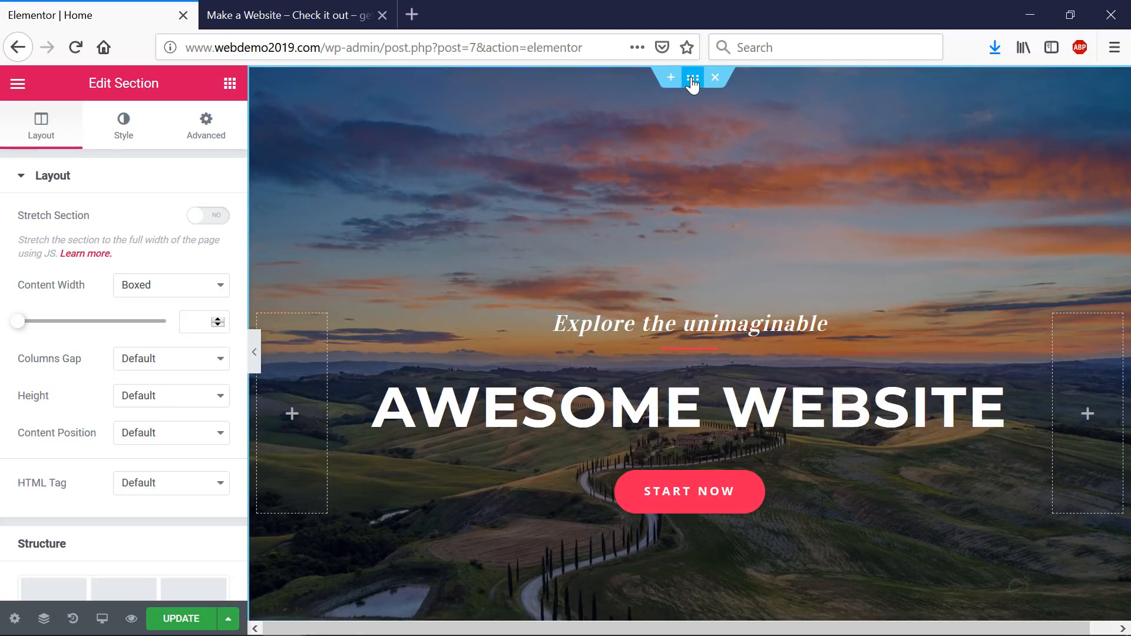
# - Delete the sunset image from the hero's style background and set Background Type to video
pyautogui.click(130, 125)
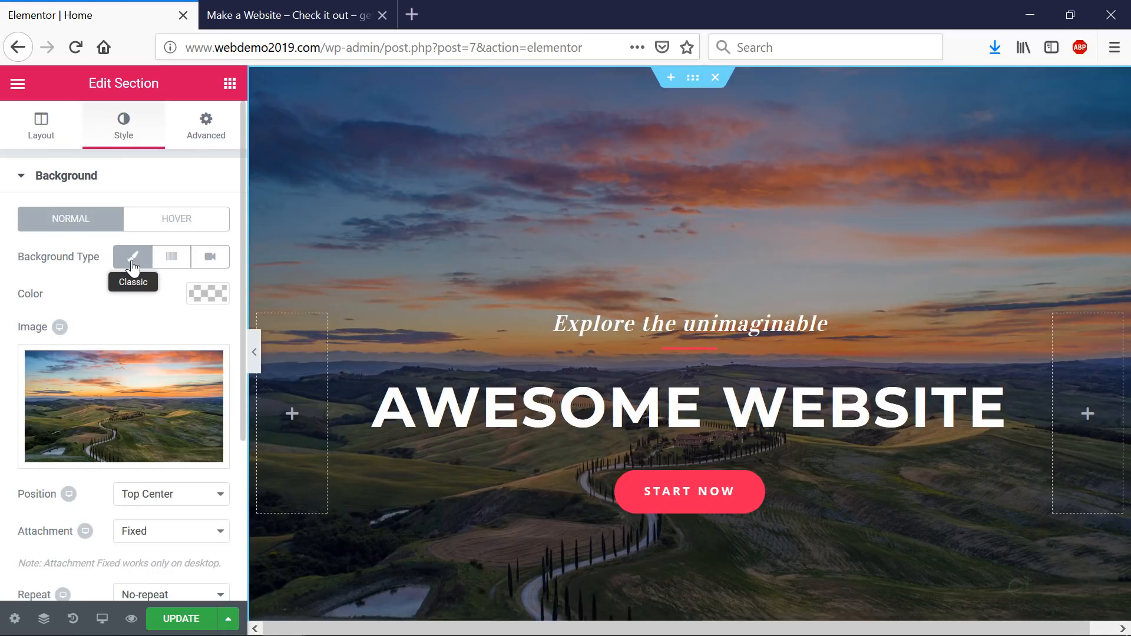
pyautogui.moveTo(131, 391)
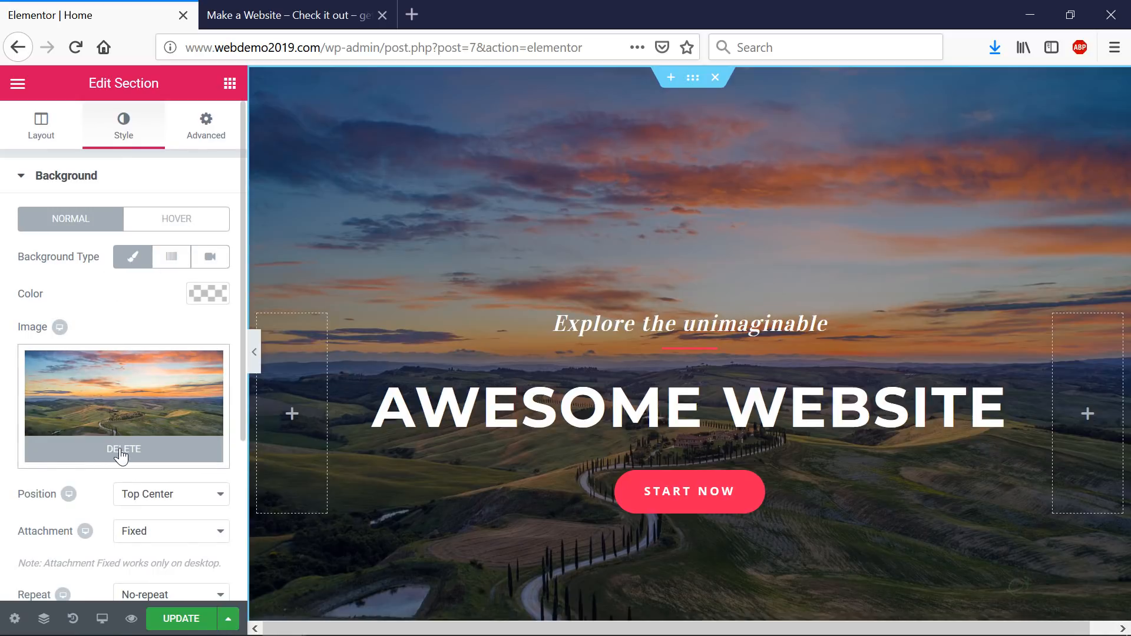
pyautogui.click(123, 449)
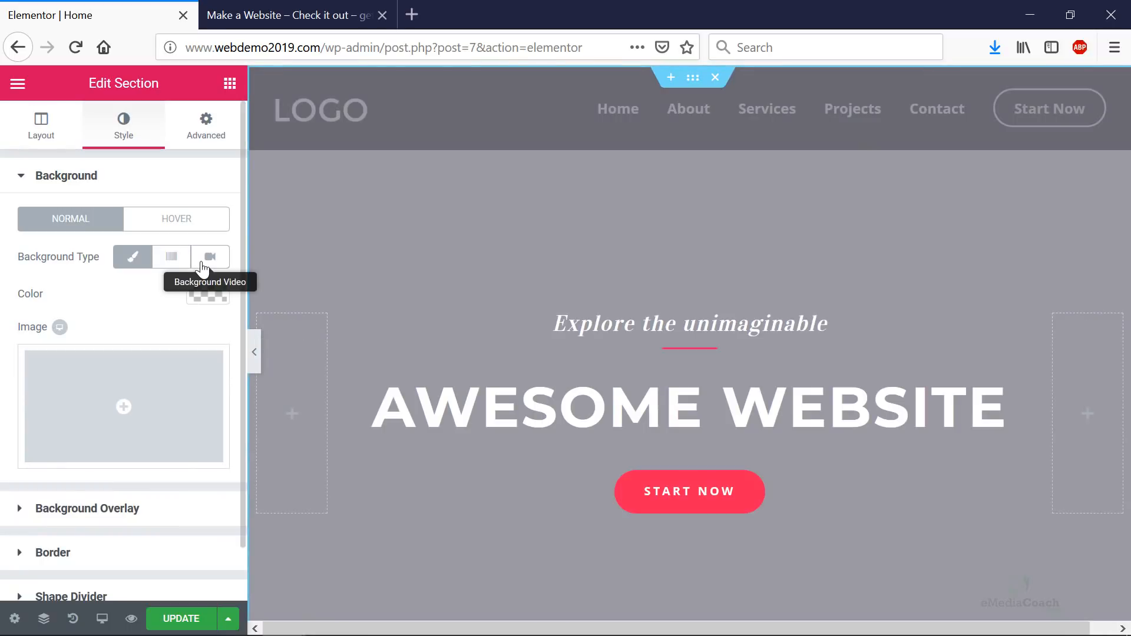
pyautogui.click(207, 259)
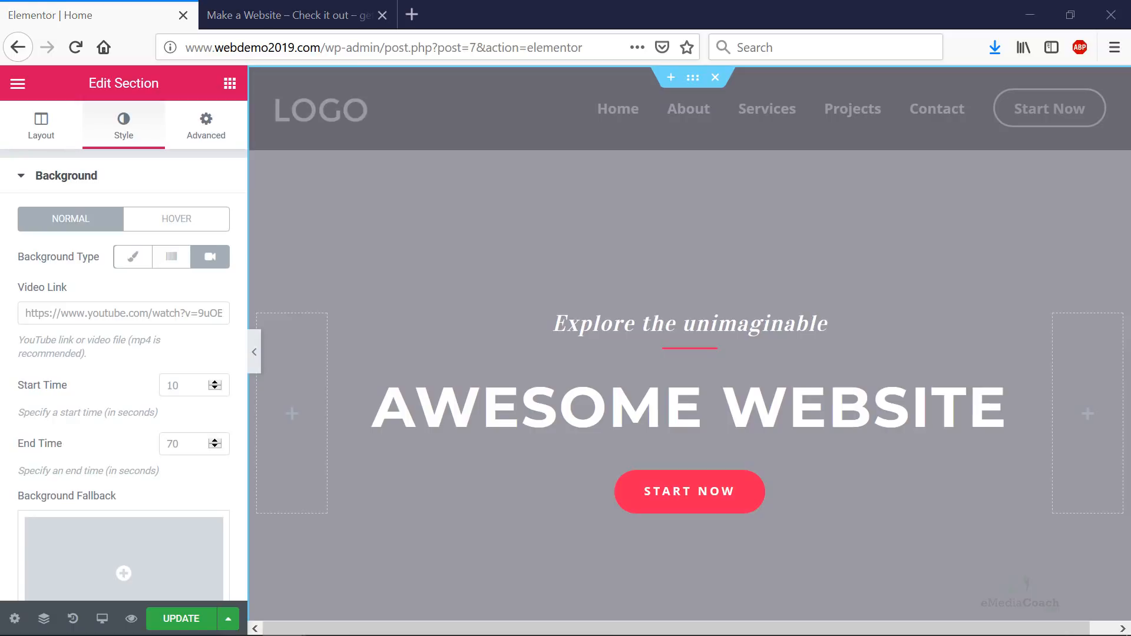
# - Play the 'GoPro HERO - Paragliding | HD' video to about 1:01 and copy its address
pyautogui.moveTo(1130, 15); pyautogui.dragTo(591, 95)
pyautogui.scroll(3, 309, 366)
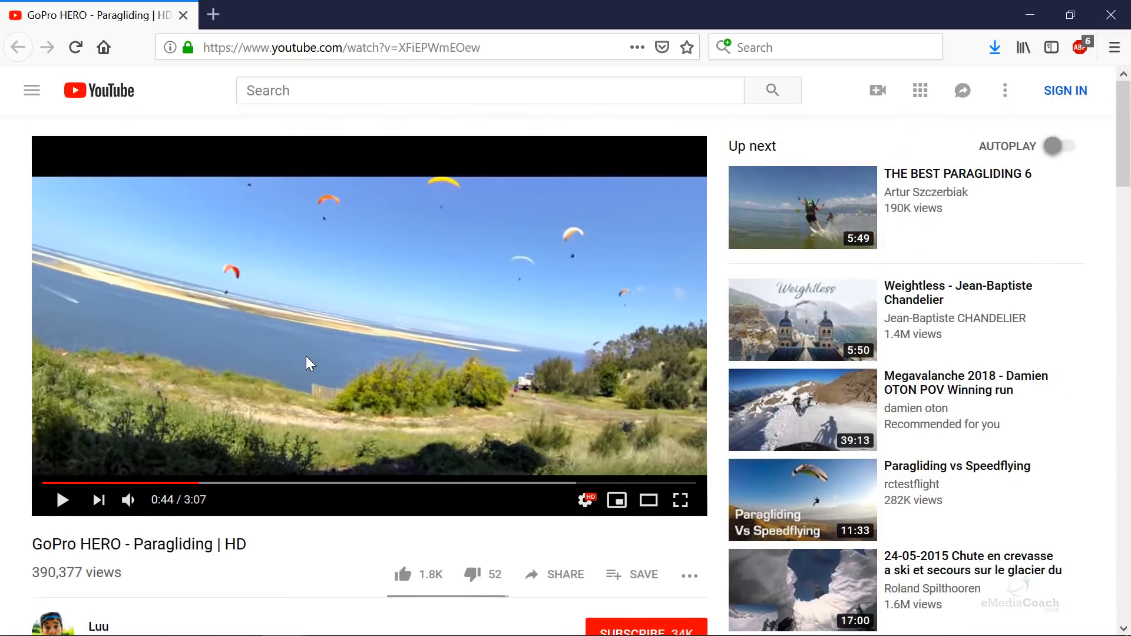
pyautogui.click(69, 504)
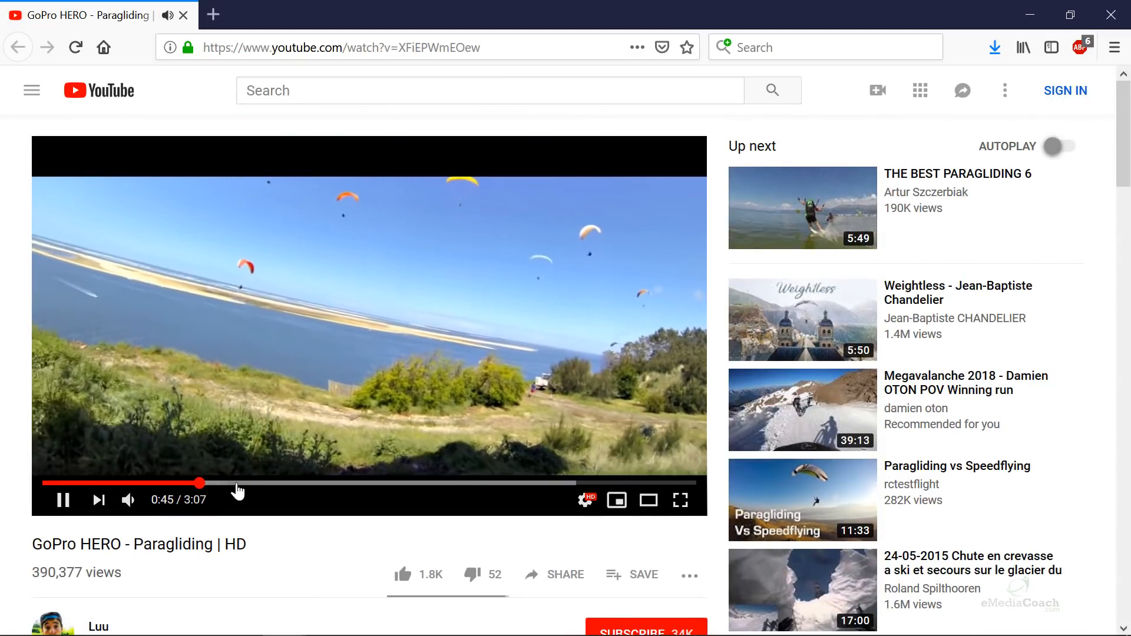
pyautogui.click(255, 483)
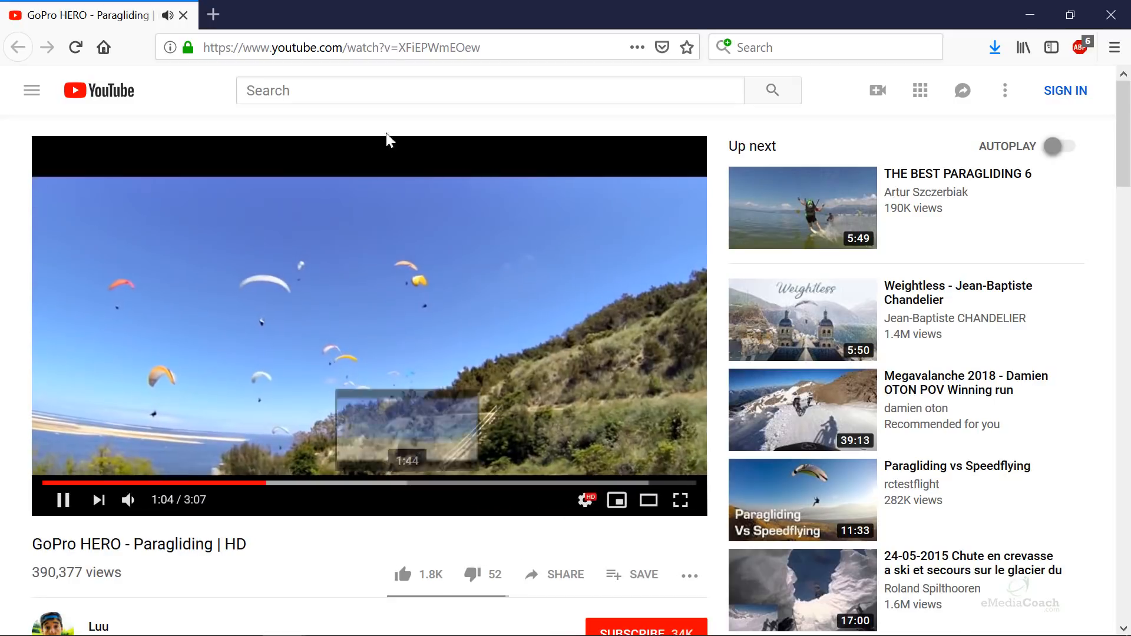
pyautogui.rightClick(398, 47)
pyautogui.click(434, 98)
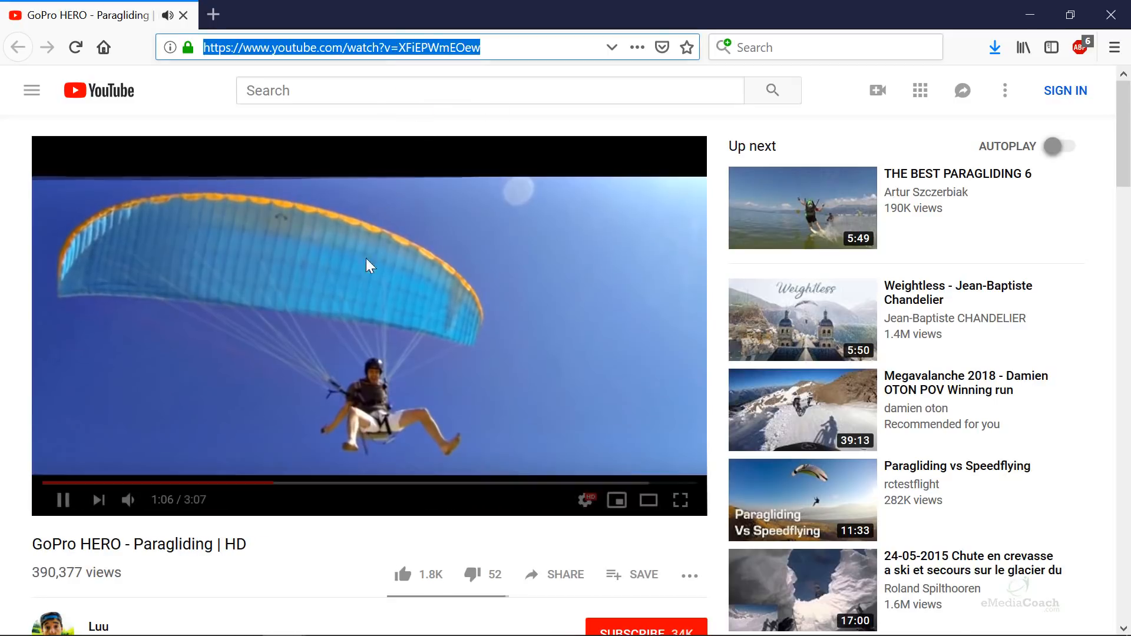
pyautogui.click(359, 280)
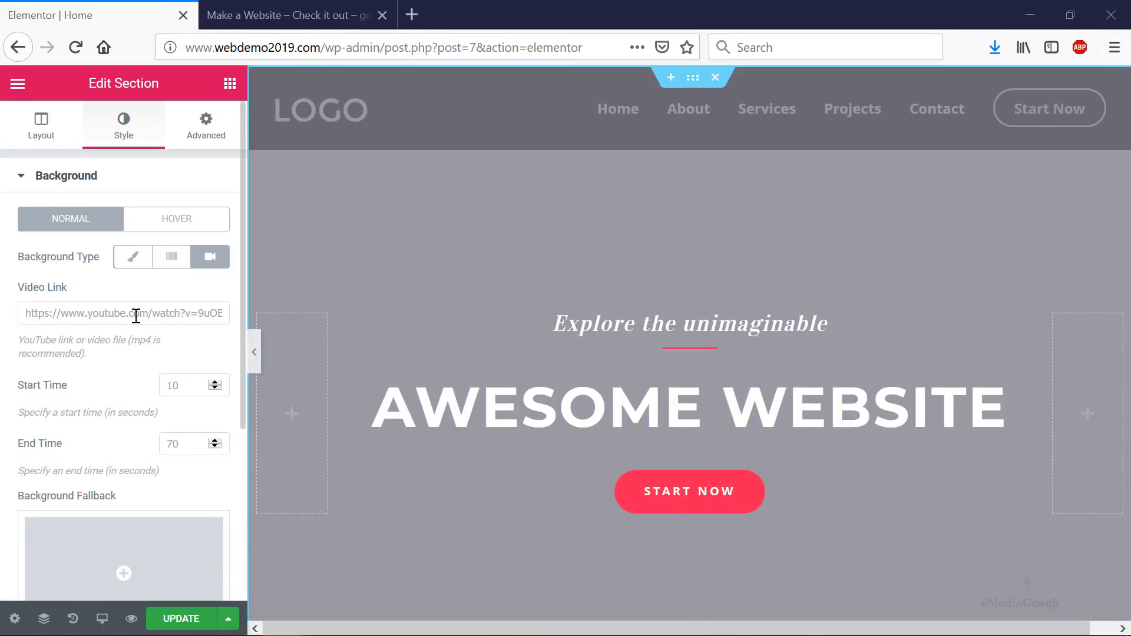
# - Paste the paragliding YouTube link into Video Link and set Start Time to 55
pyautogui.click(136, 314)
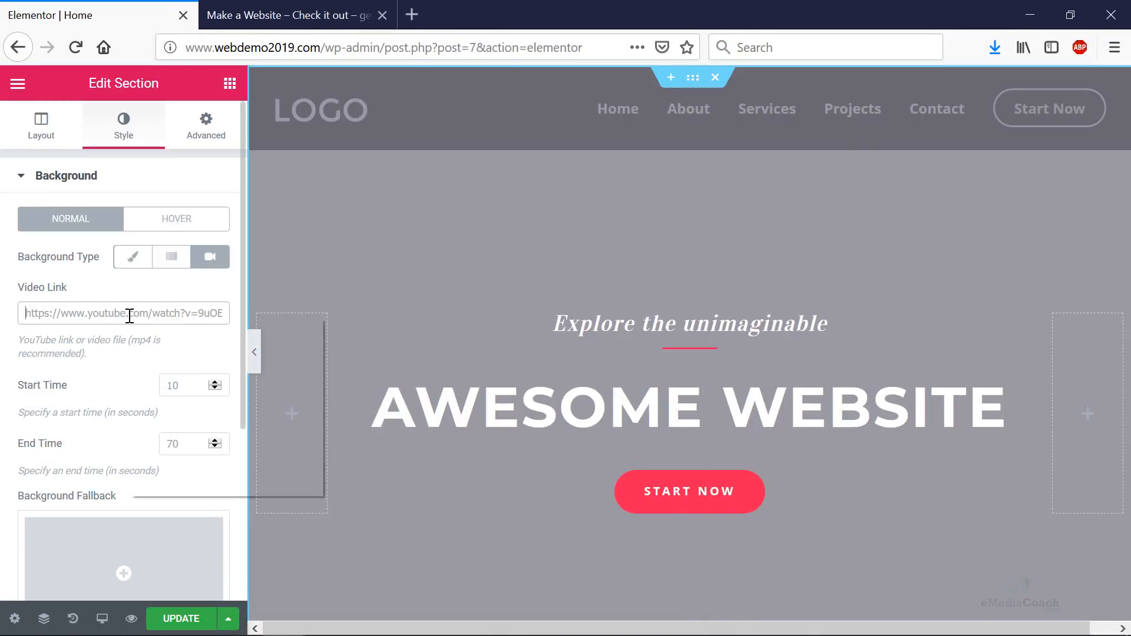
pyautogui.rightClick(130, 315)
pyautogui.click(205, 388)
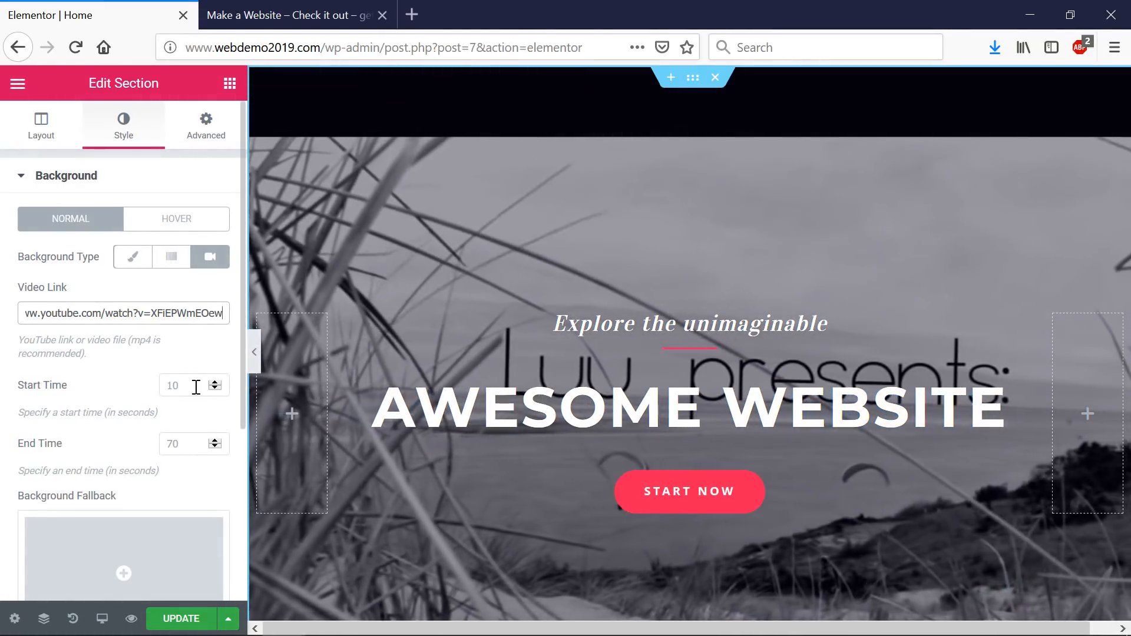
pyautogui.click(196, 386)
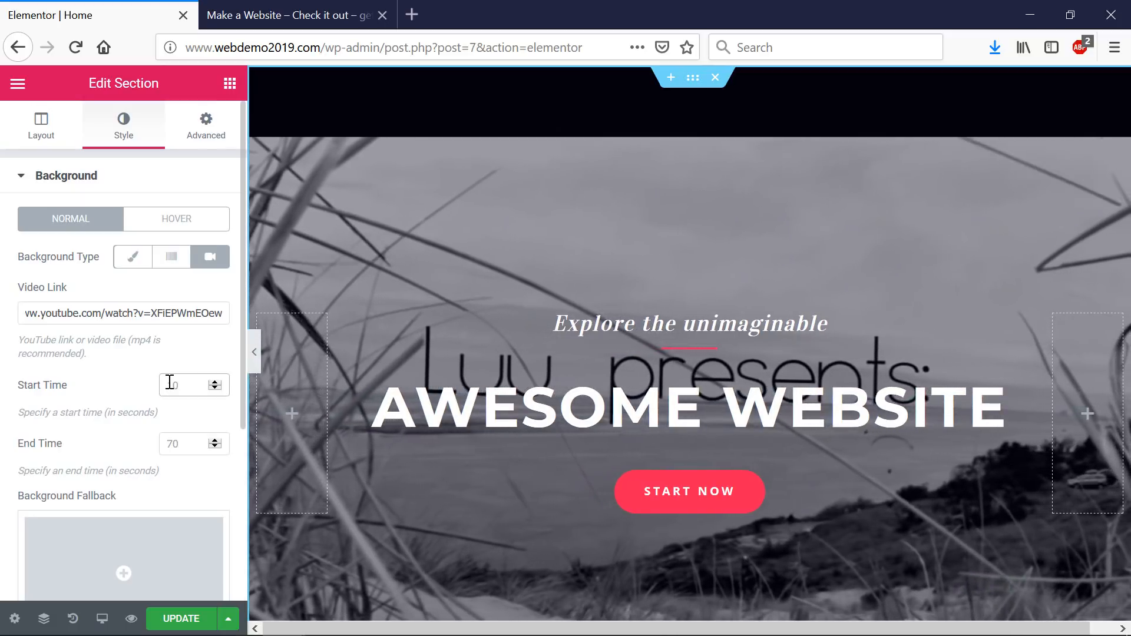
pyautogui.write('55')
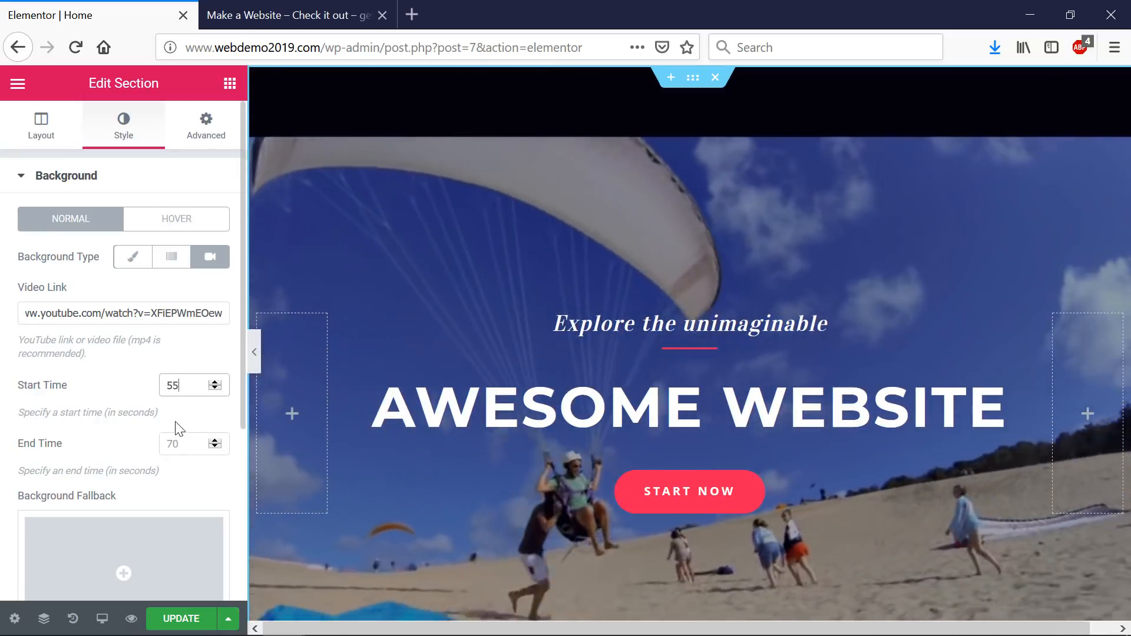
pyautogui.scroll(-2, 175, 428)
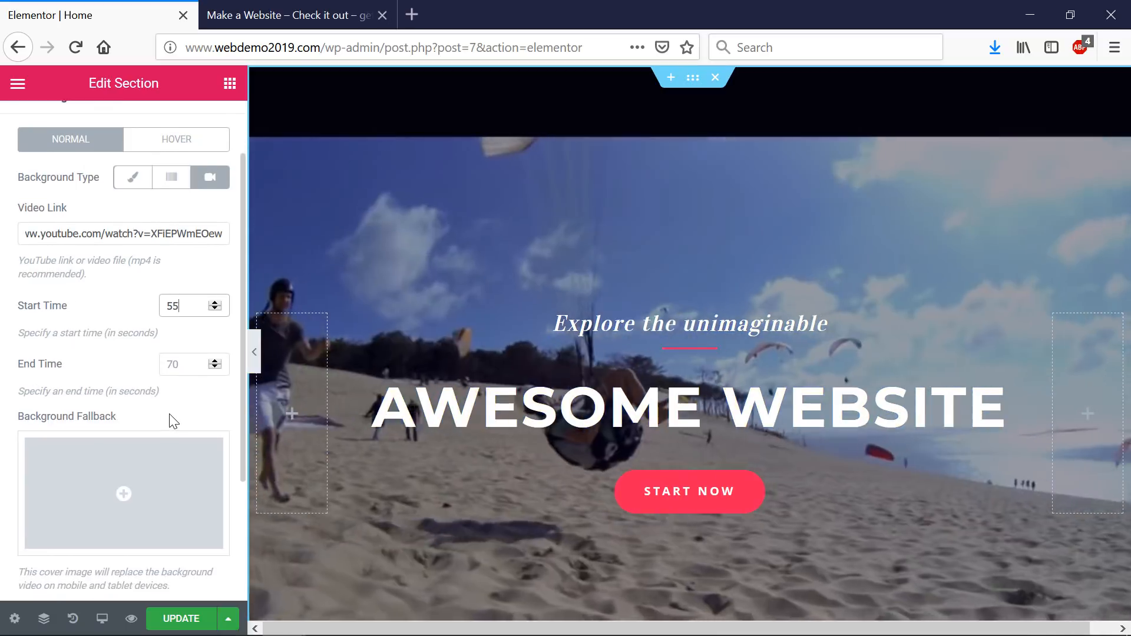
pyautogui.scroll(-2, 172, 421)
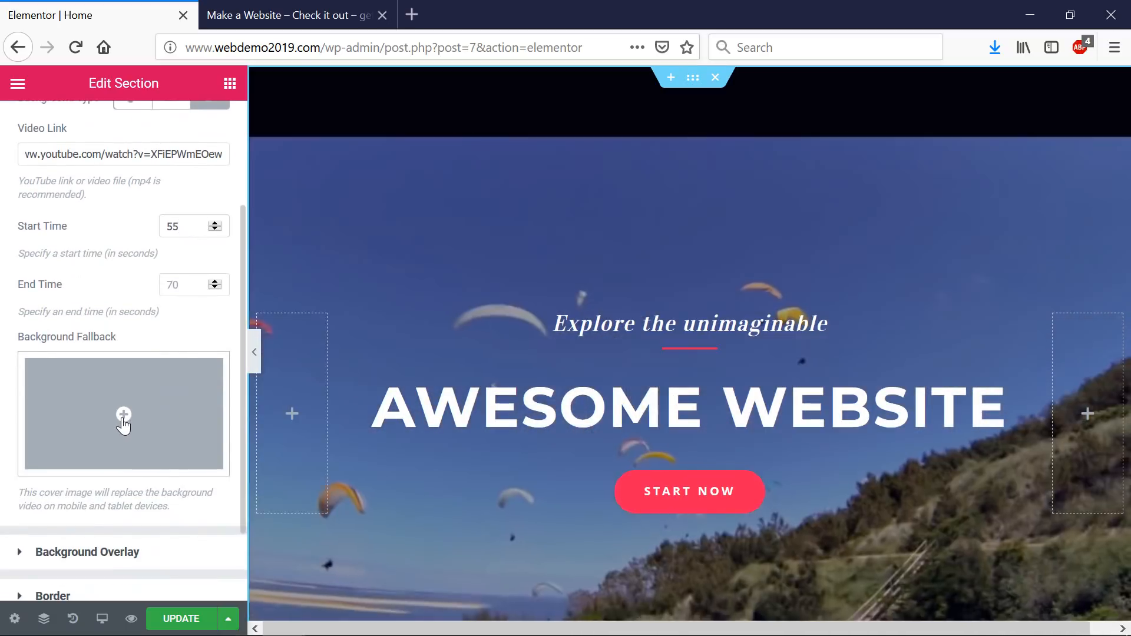
# - Choose the sunset landscape image from the Media Library as the Background Fallback
pyautogui.click(123, 419)
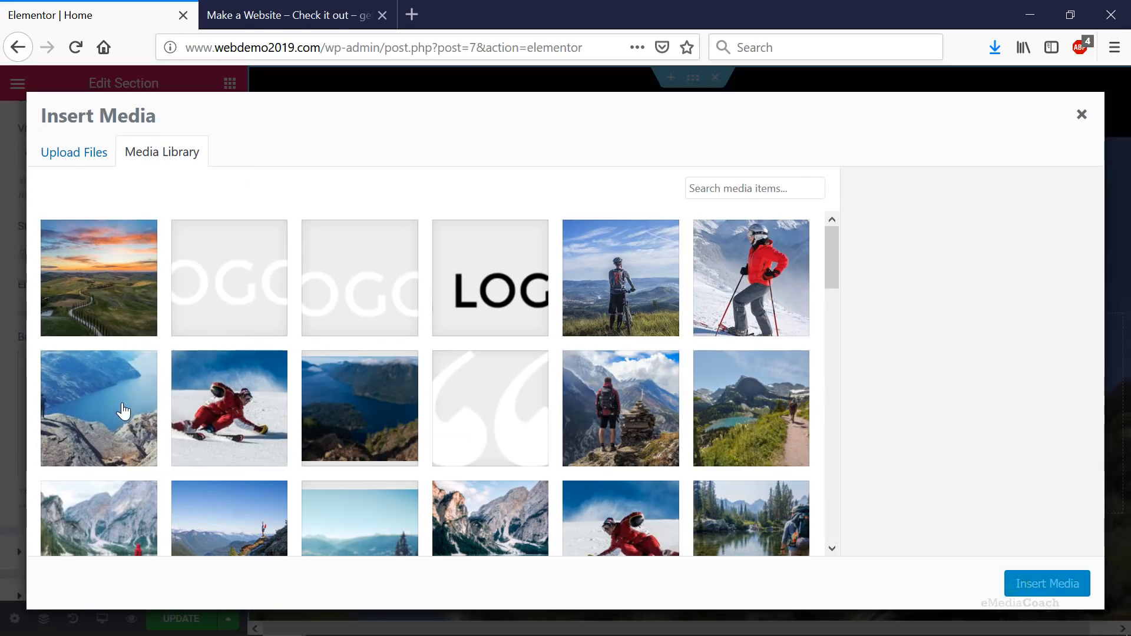
pyautogui.click(106, 316)
pyautogui.click(1046, 583)
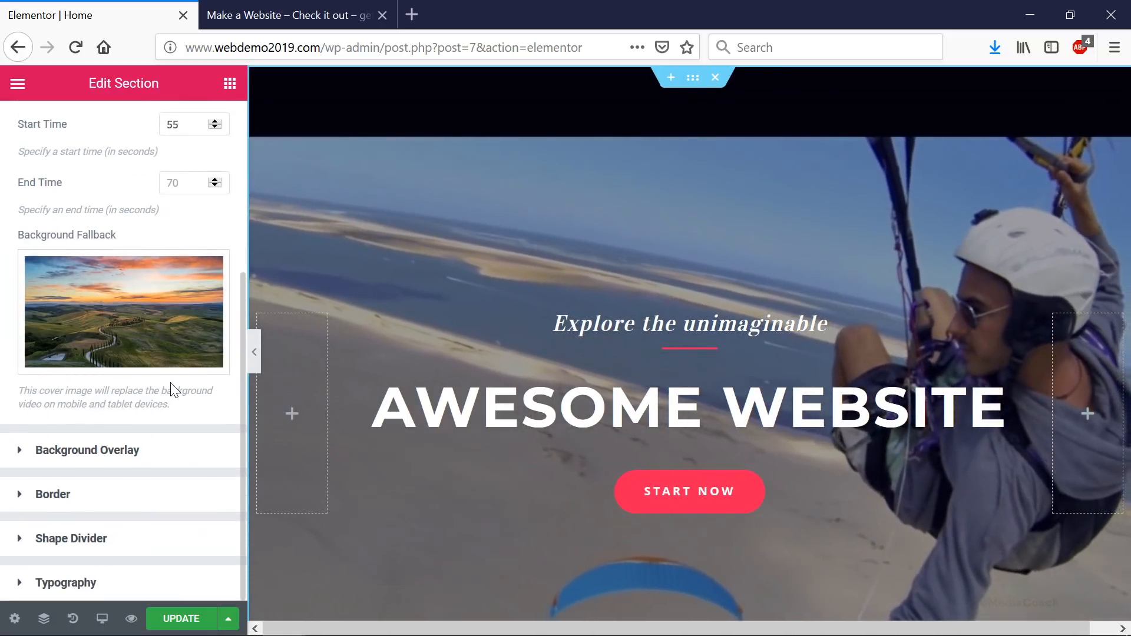
# - Review the Hover background settings, then the Advanced tab's 270 px top, 240 px bottom padding
pyautogui.scroll(4, 170, 391)
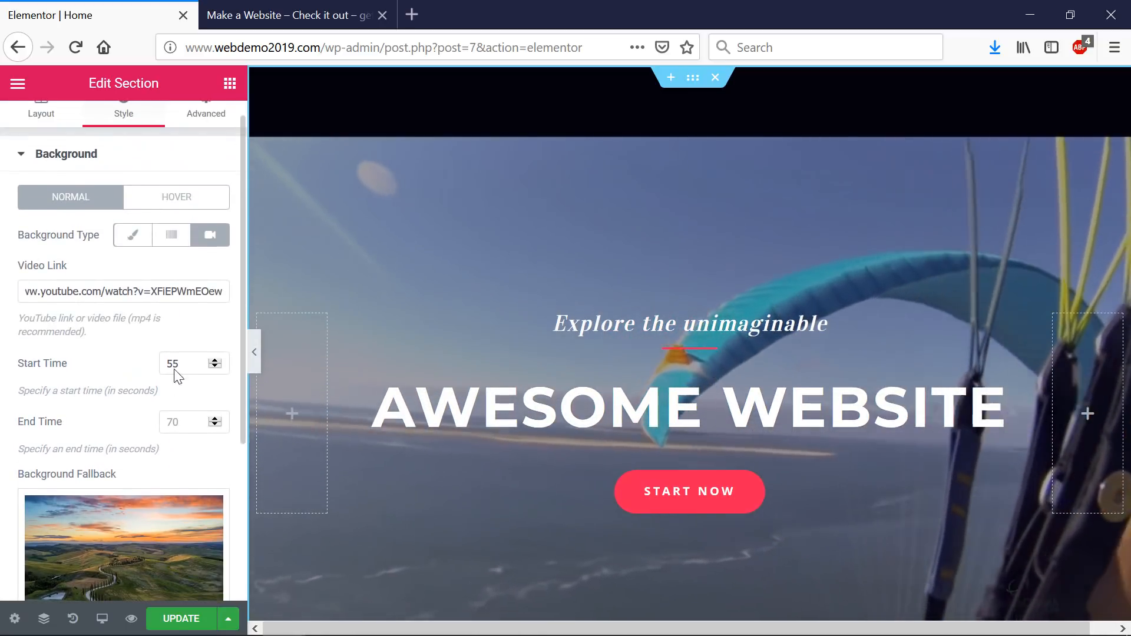
pyautogui.click(199, 203)
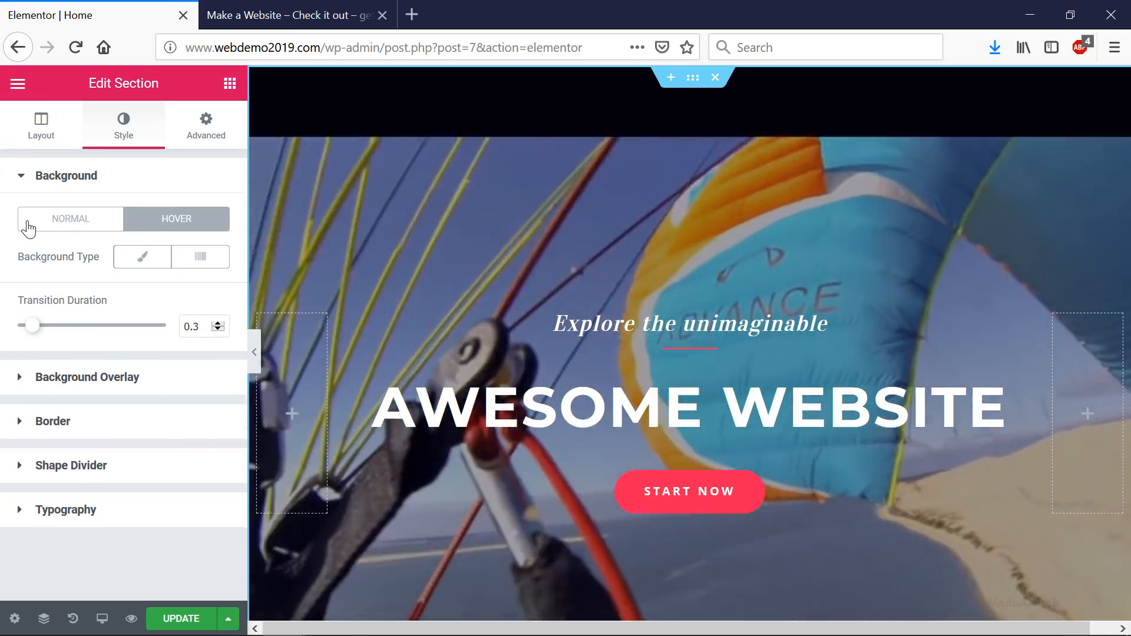
pyautogui.click(26, 222)
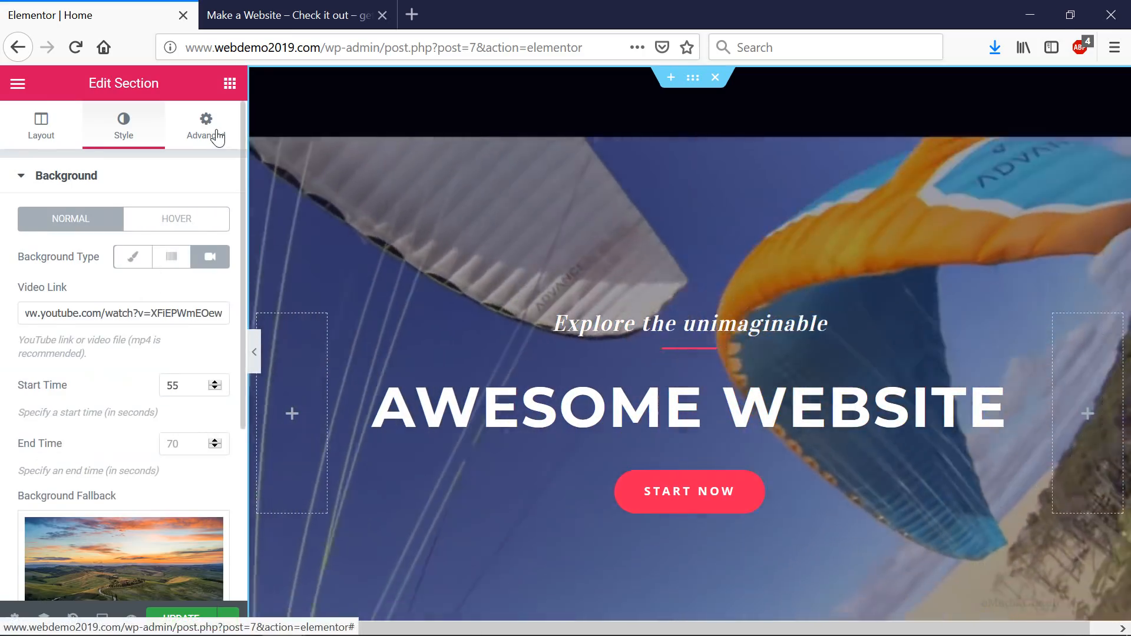
pyautogui.click(210, 134)
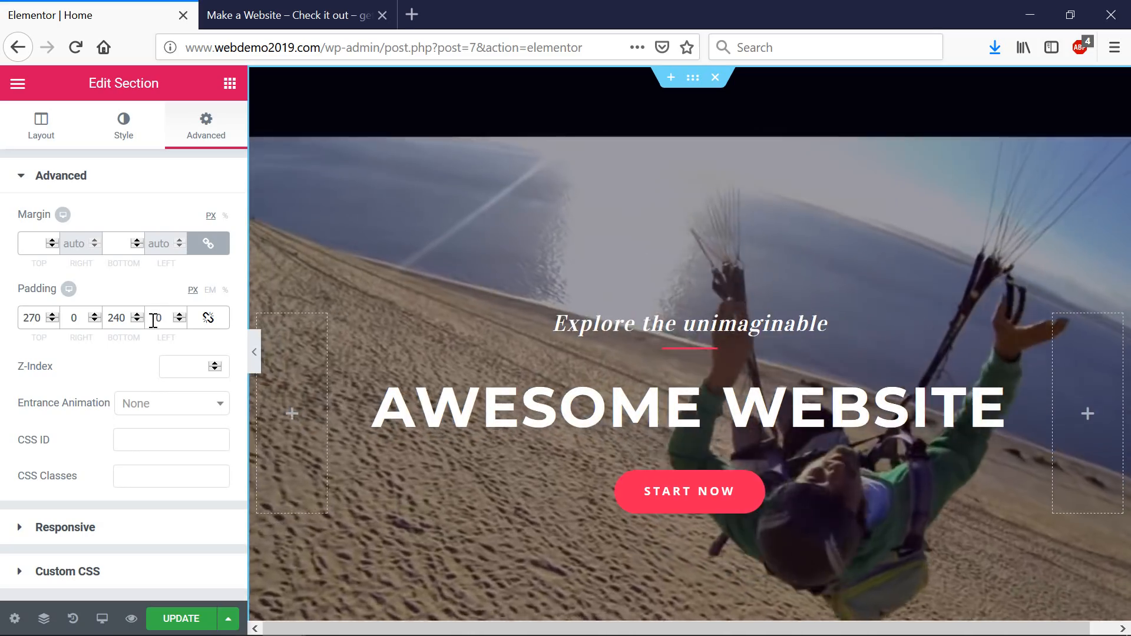
# - Review the section's Layout settings and save the homepage with Update
pyautogui.click(51, 129)
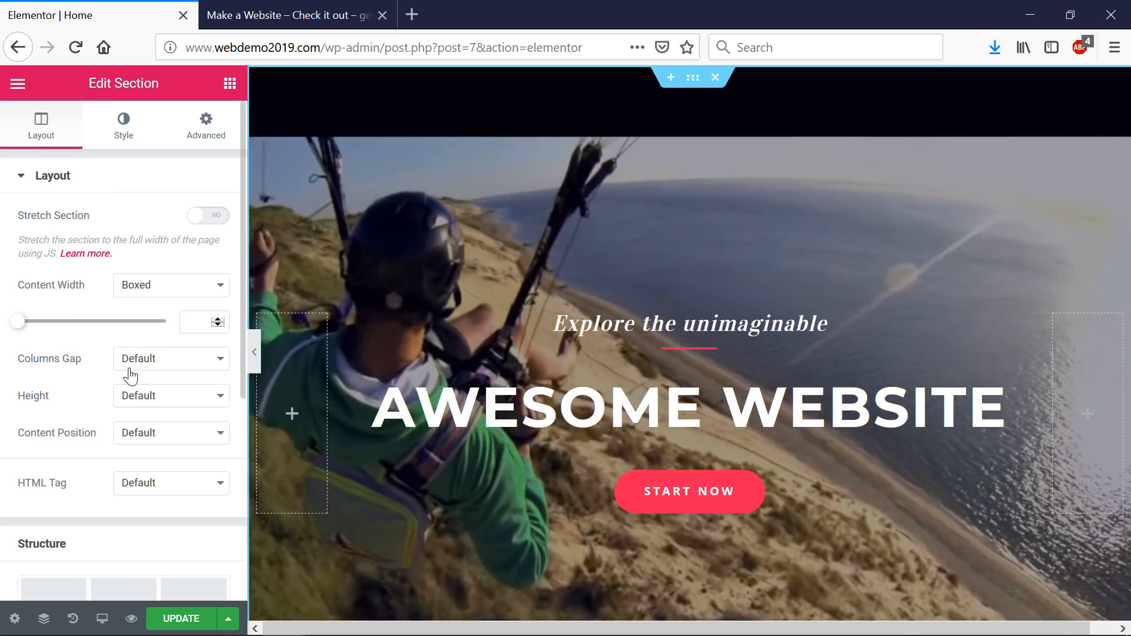
pyautogui.scroll(-2, 131, 371)
pyautogui.scroll(2, 131, 371)
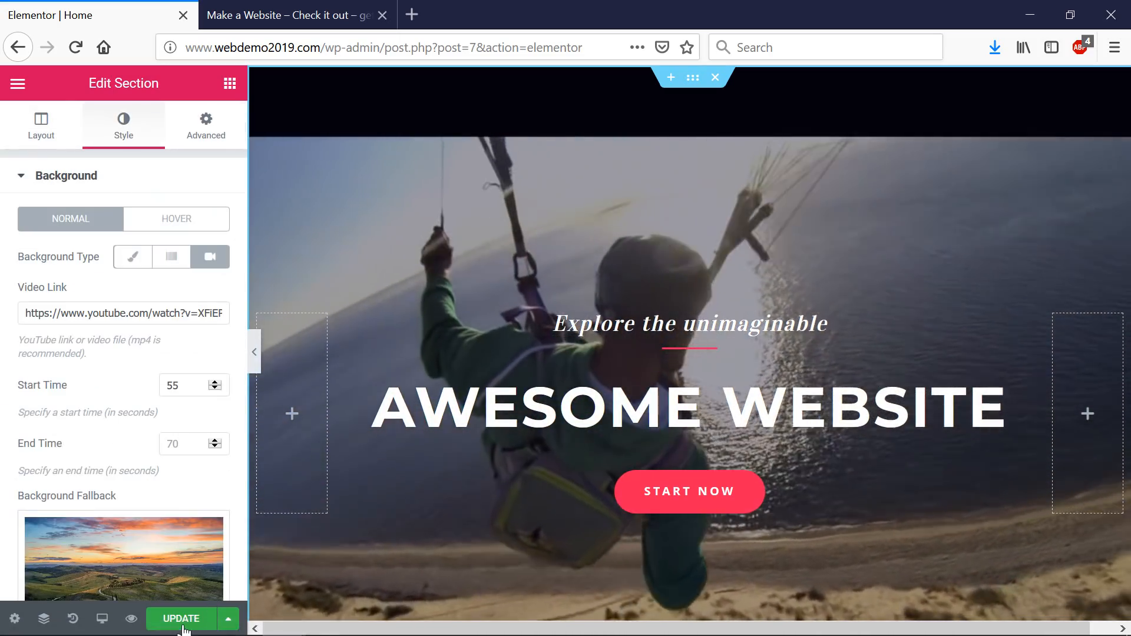
pyautogui.click(186, 625)
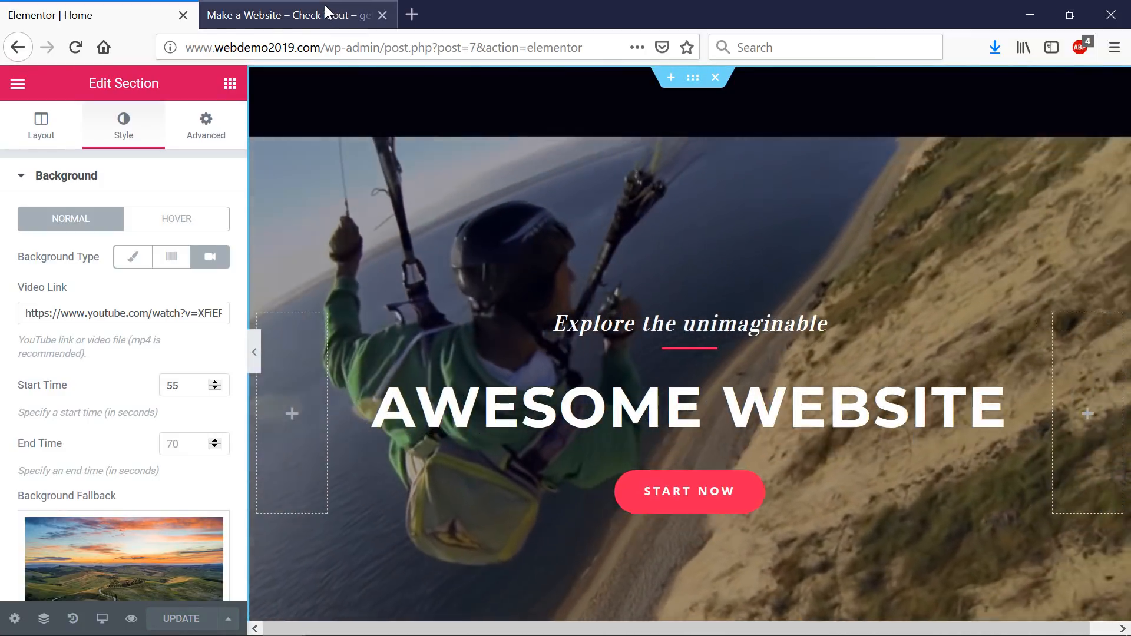
pyautogui.click(326, 5)
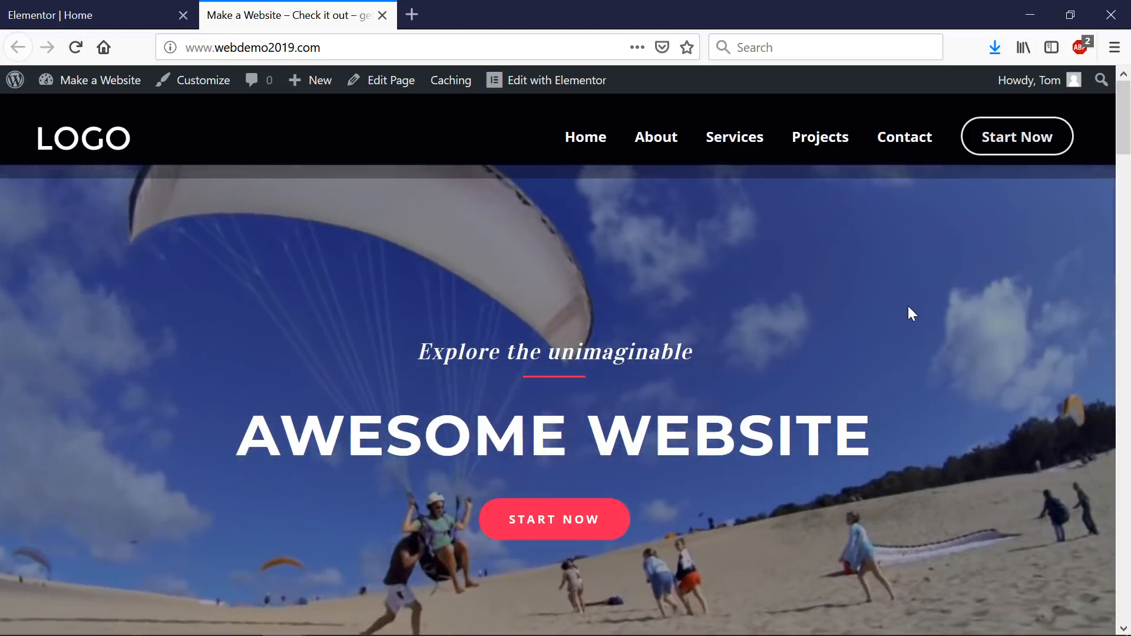
pyautogui.scroll(-2, 936, 321)
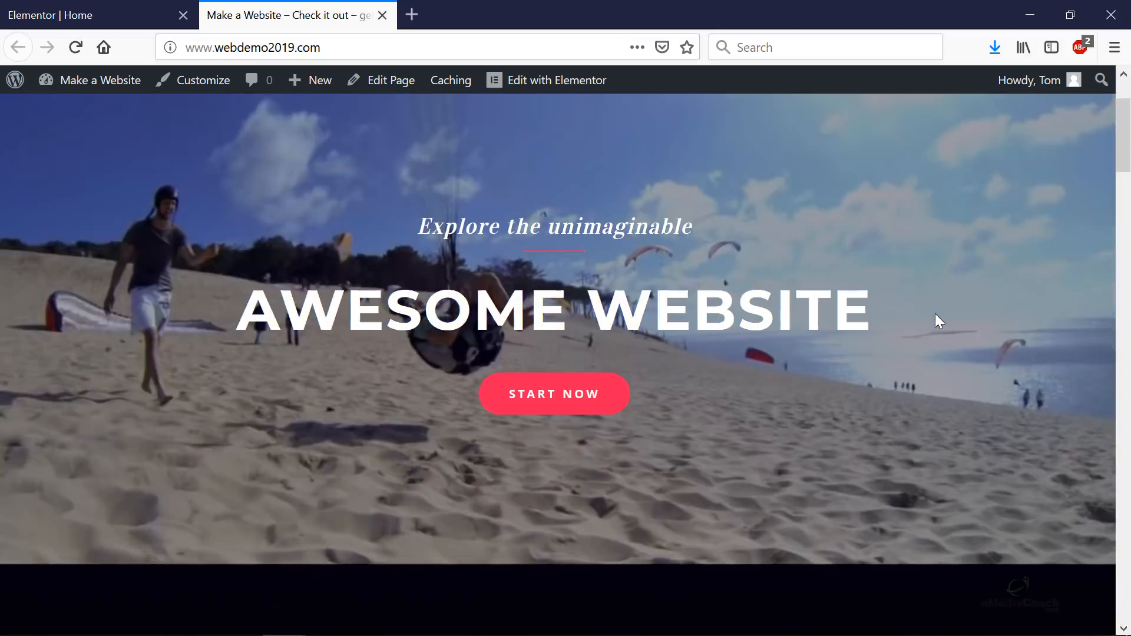
pyautogui.scroll(-1, 935, 314)
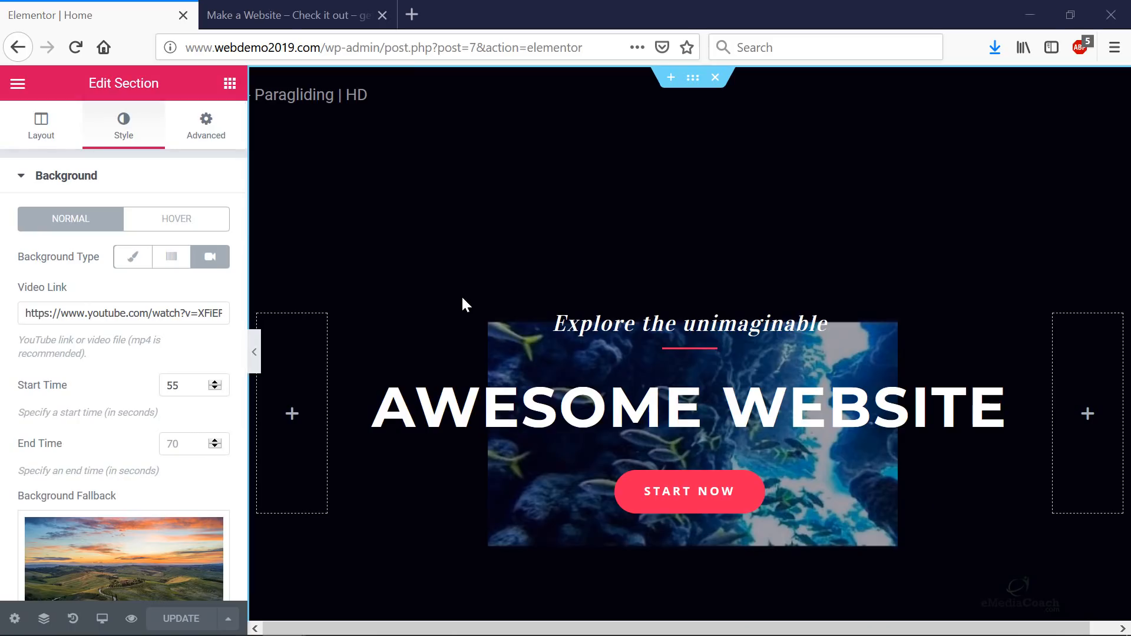
# - Set the background video's End Time to 80 seconds
pyautogui.scroll(-2, 462, 303)
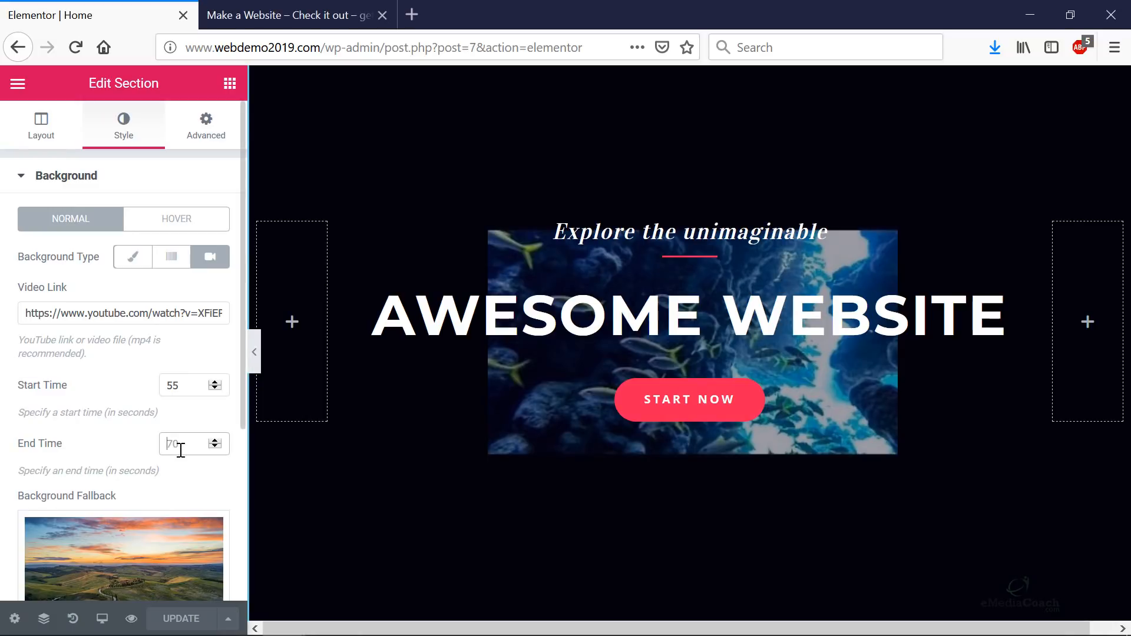
pyautogui.write('80')
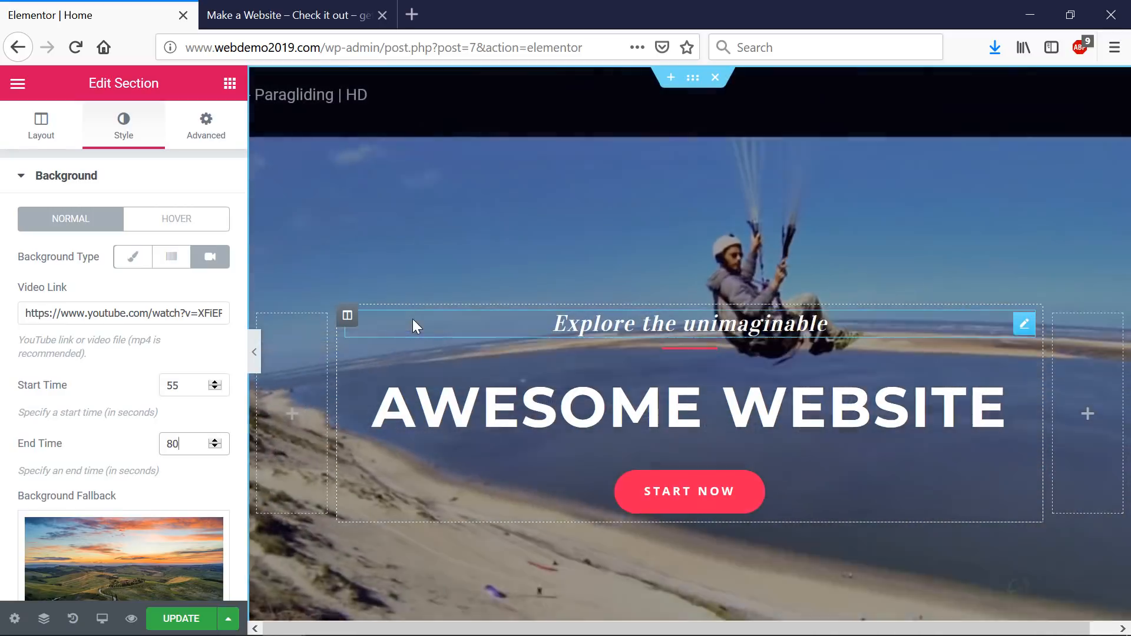
pyautogui.scroll(-1, 177, 433)
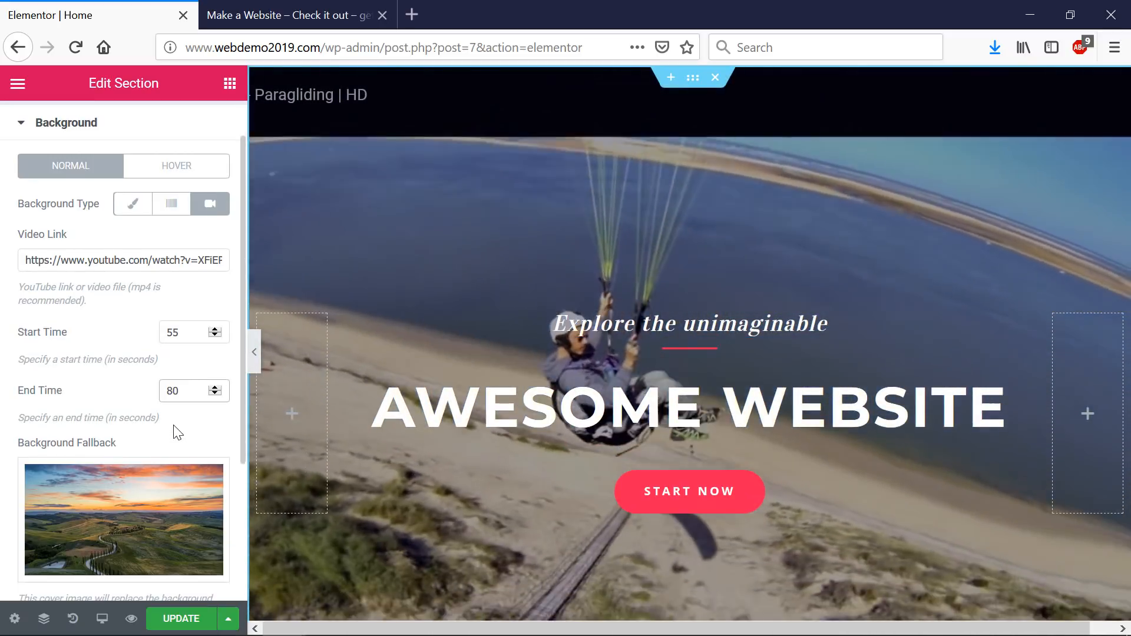
pyautogui.scroll(-4, 173, 427)
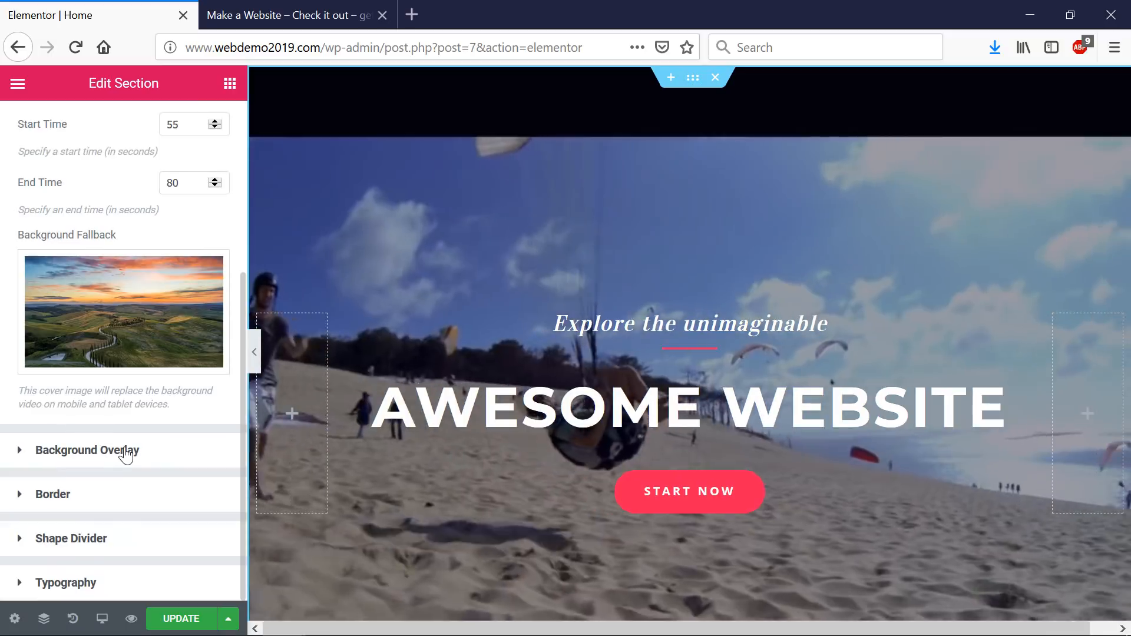
# - Lower the hero video's background overlay opacity to 0.21 and save the page
pyautogui.click(27, 451)
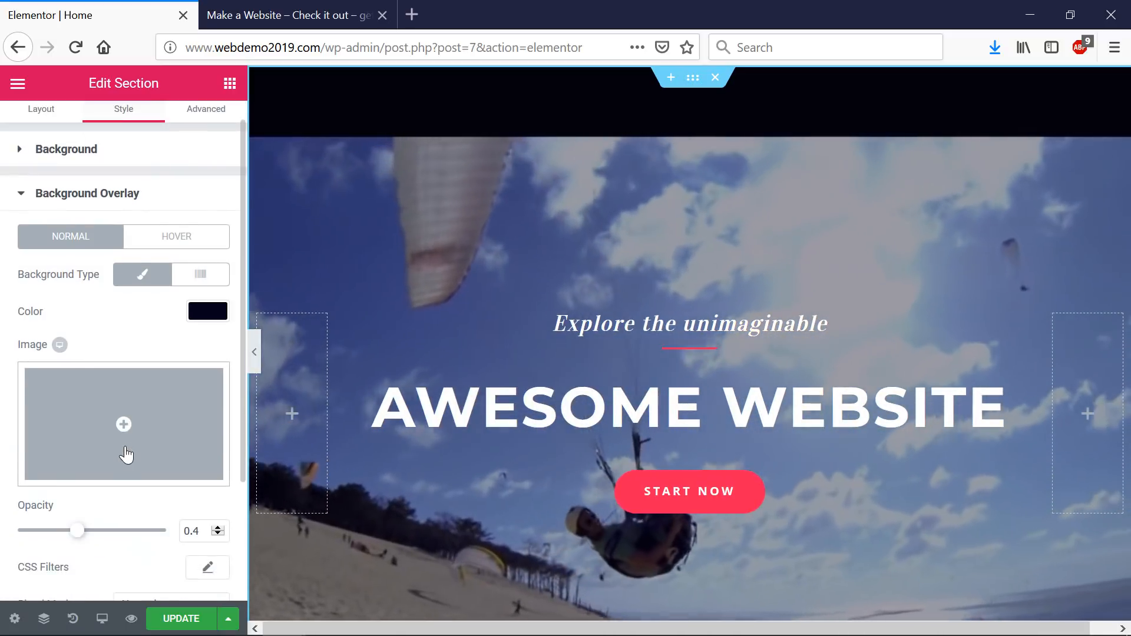
pyautogui.scroll(-1, 125, 453)
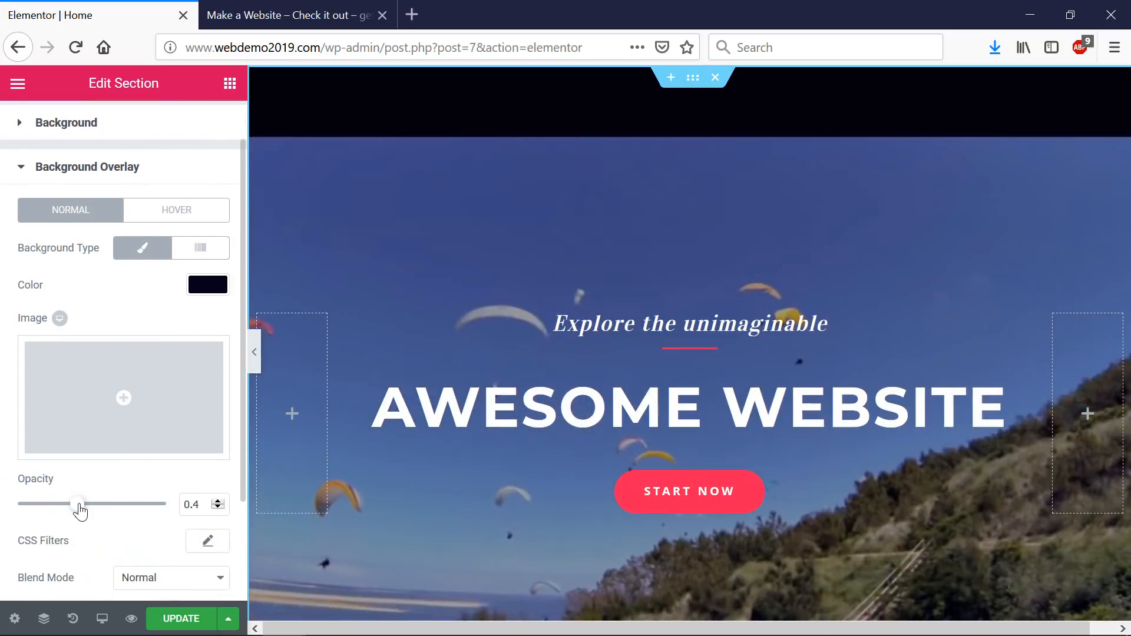
pyautogui.moveTo(120, 511); pyautogui.dragTo(81, 513)
pyautogui.moveTo(79, 513); pyautogui.dragTo(48, 512)
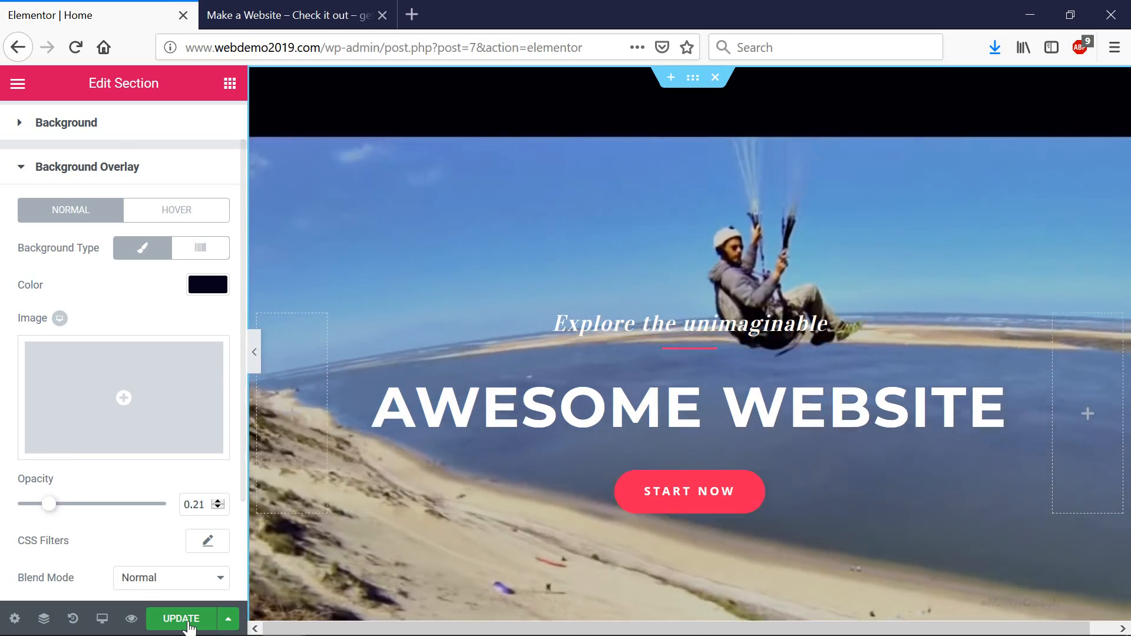
pyautogui.hotkey('ctrl', 's')
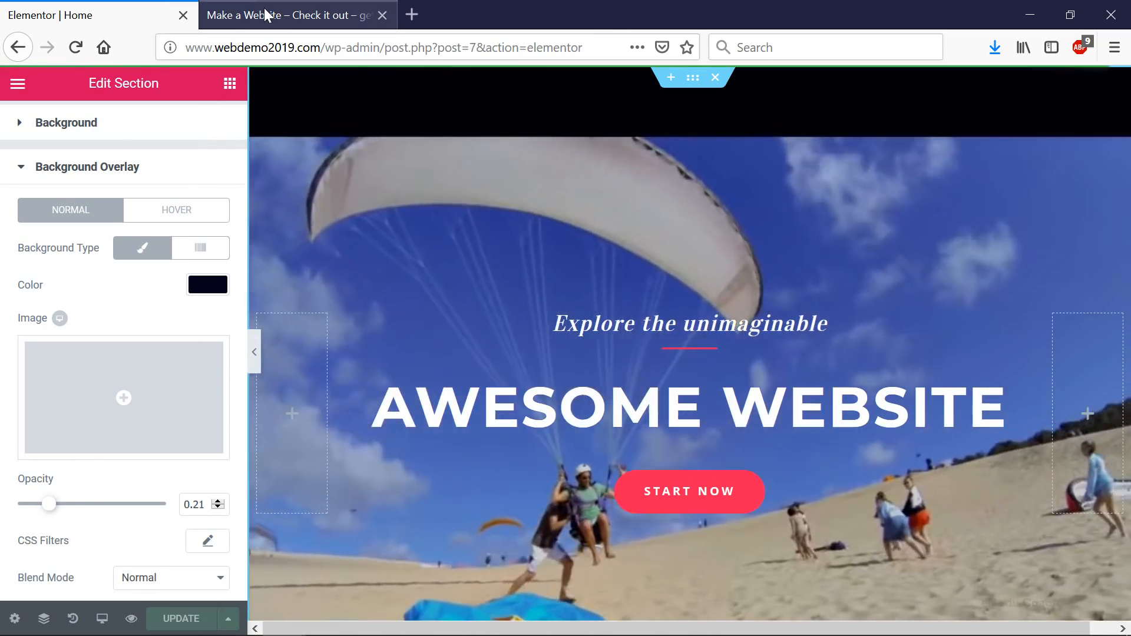
pyautogui.click(386, 22)
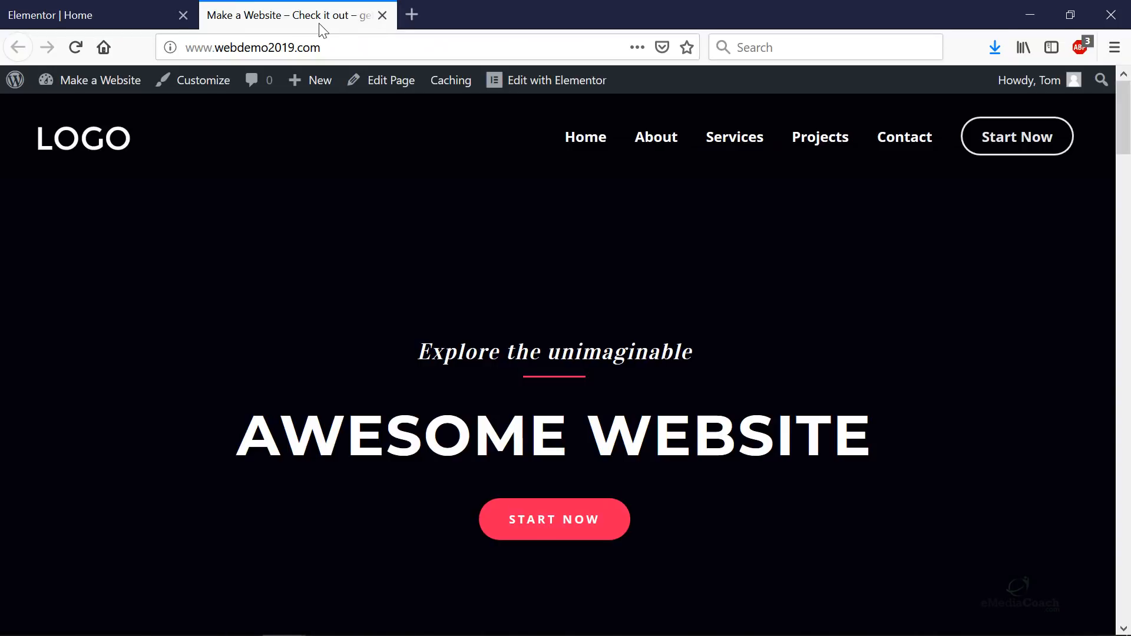
pyautogui.press('F5')
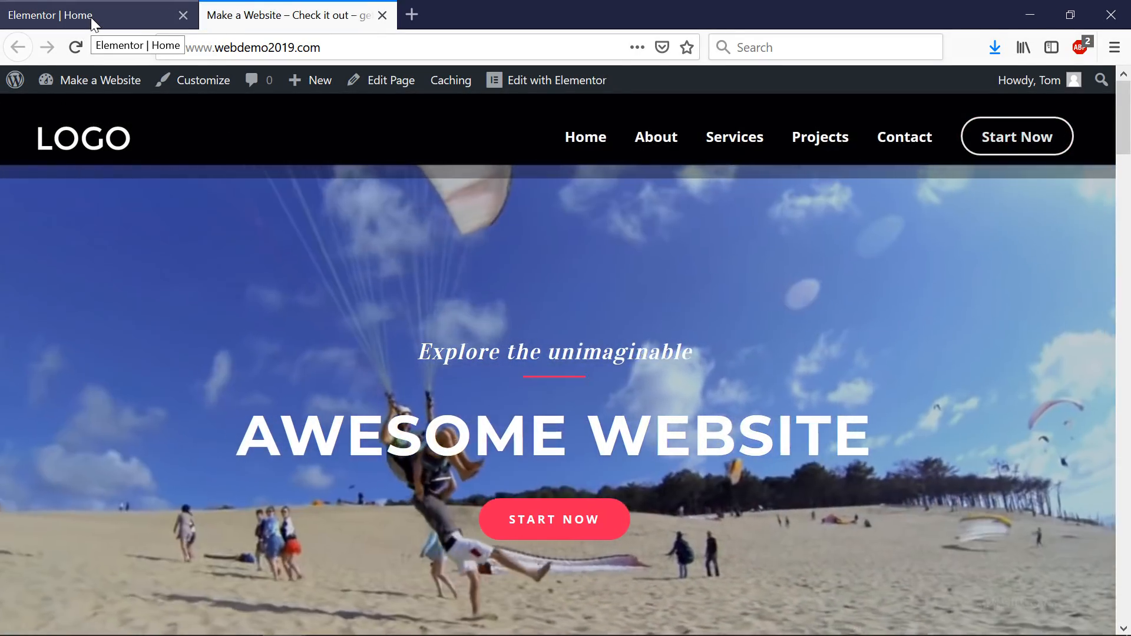
pyautogui.click(92, 19)
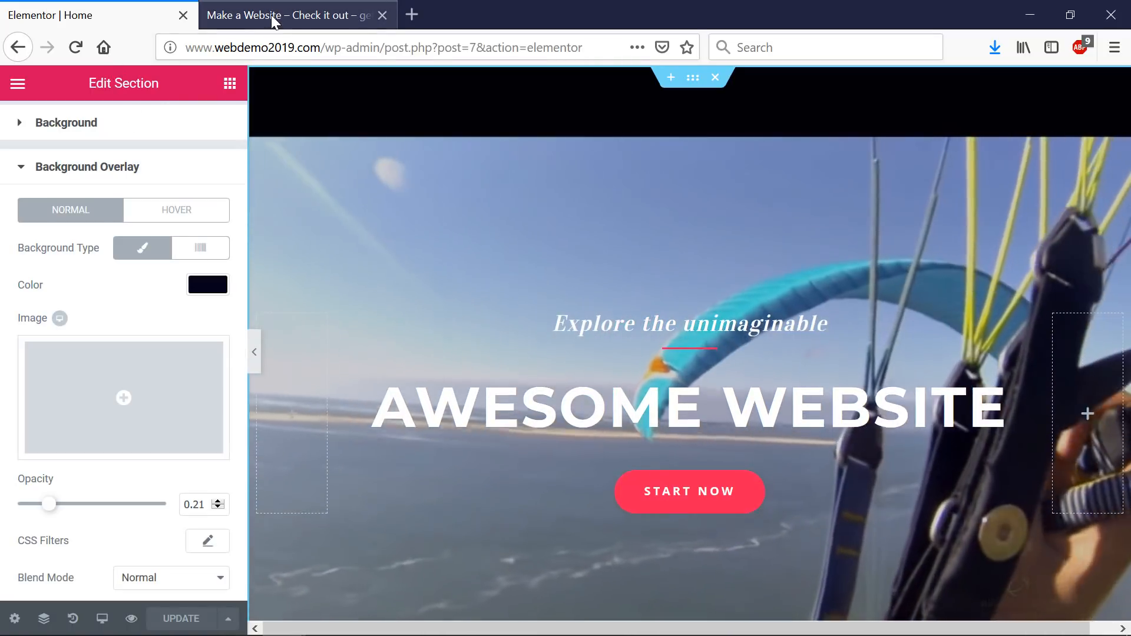
pyautogui.click(271, 15)
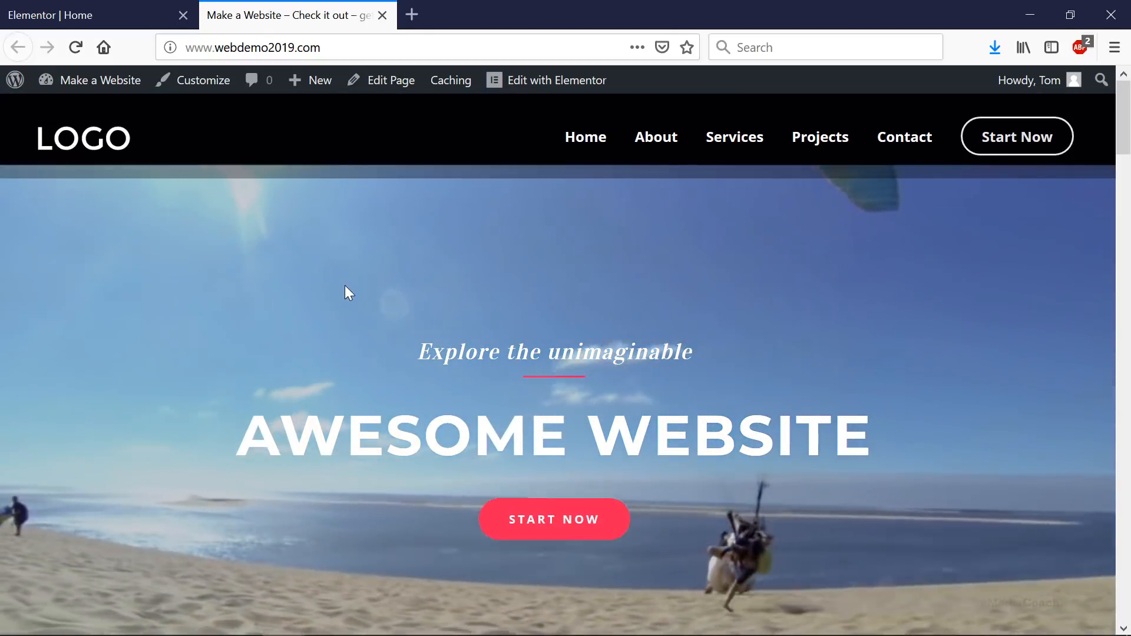
pyautogui.scroll(-3, 355, 288)
pyautogui.scroll(3, 359, 293)
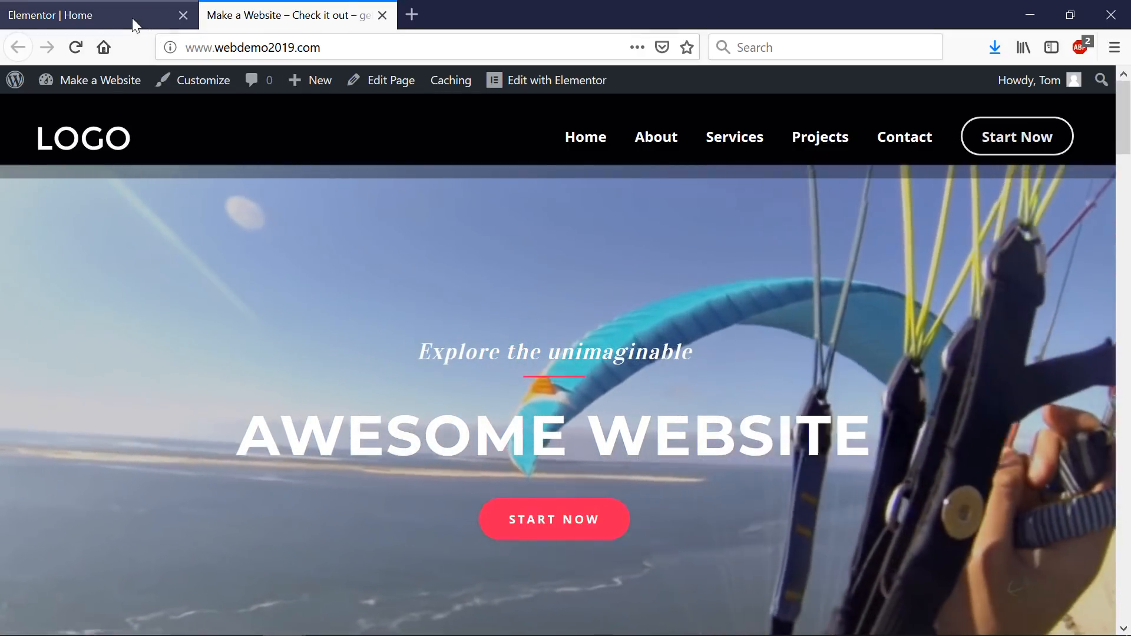
pyautogui.click(135, 16)
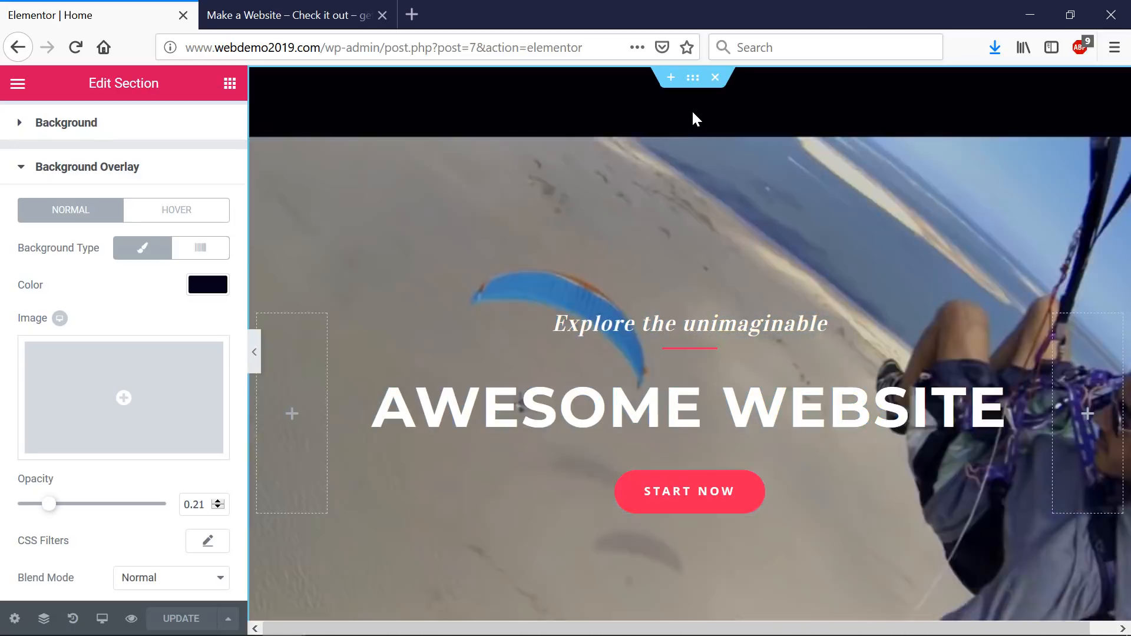
# - Open the Navigator from the hero section's right-click menu
pyautogui.scroll(-1, 689, 107)
pyautogui.scroll(-10, 689, 108)
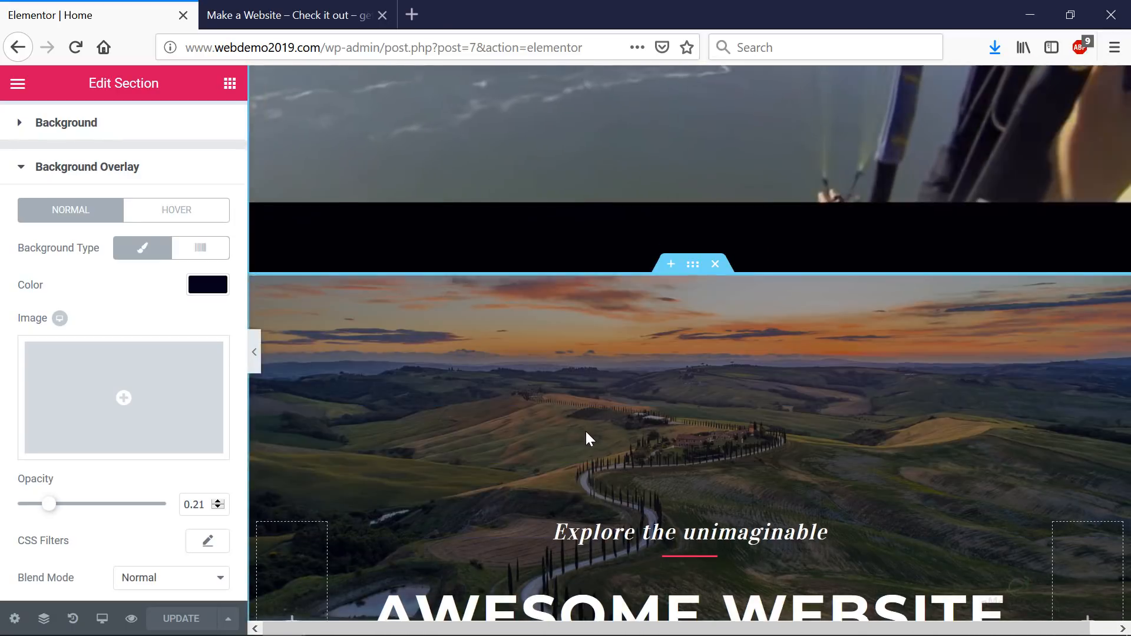
pyautogui.scroll(10, 697, 307)
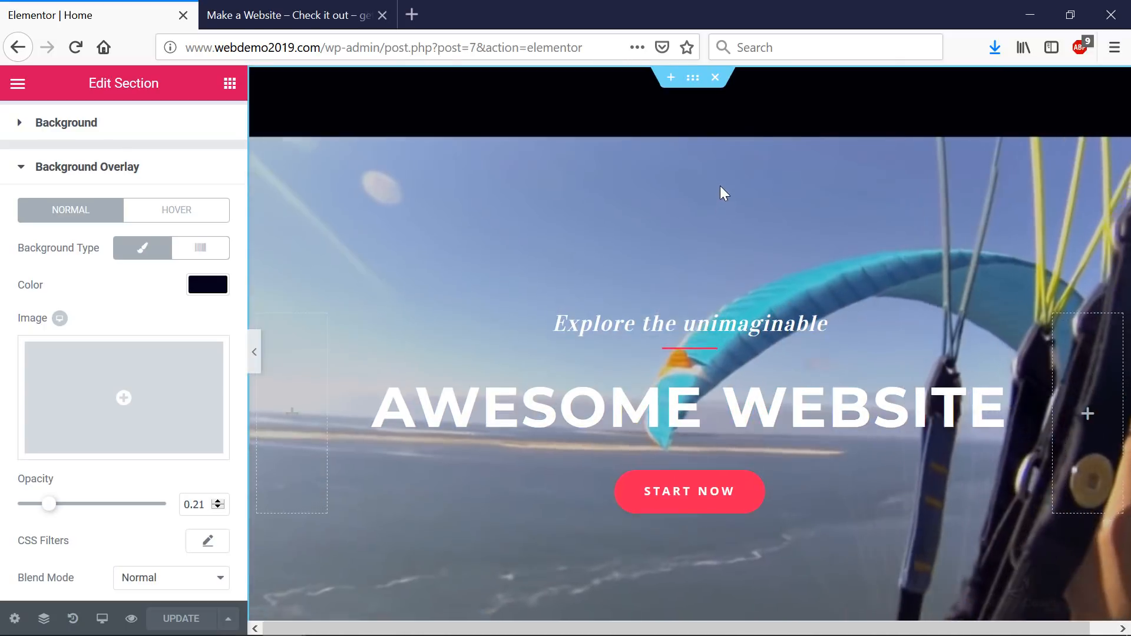
pyautogui.rightClick(711, 167)
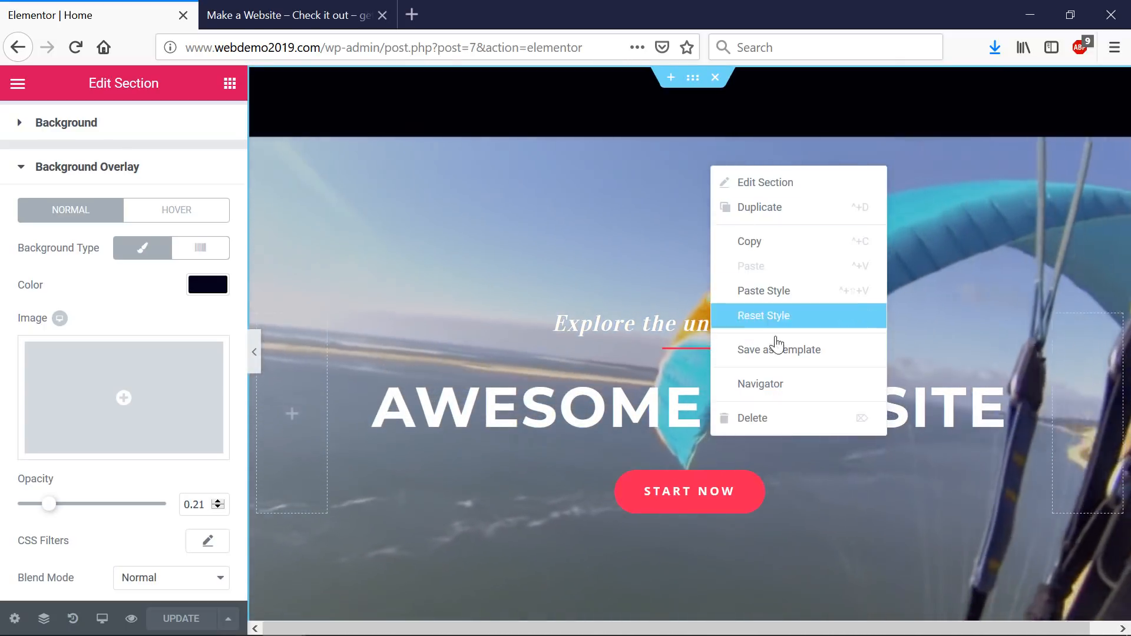
pyautogui.click(776, 384)
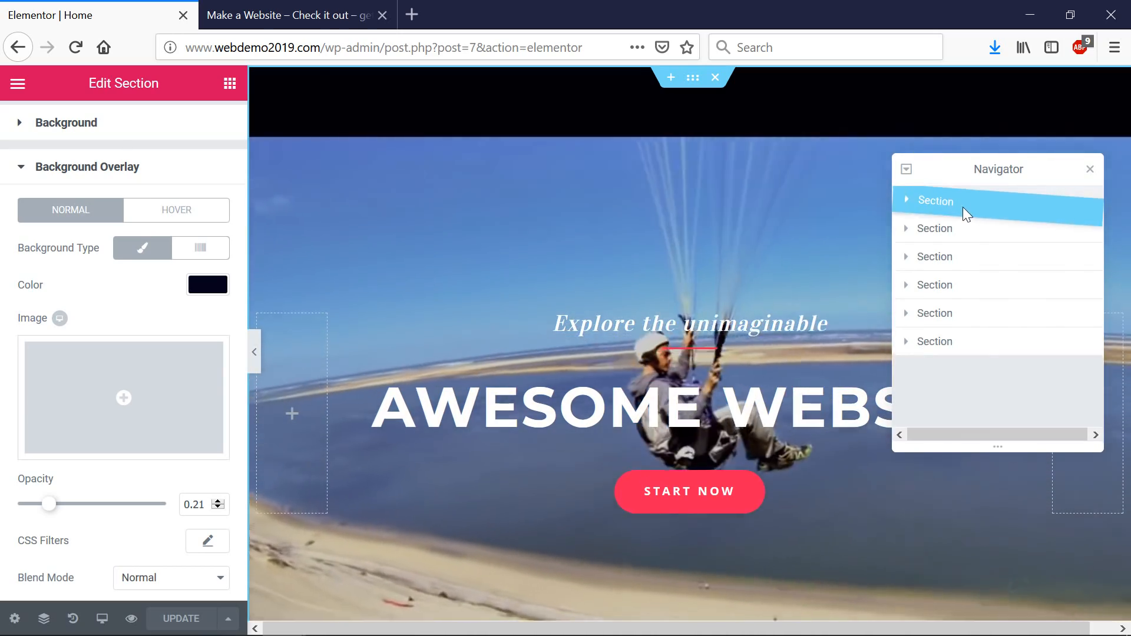
# - Move the paragliding video hero below the sunset hero in the Navigator and review the page
pyautogui.moveTo(964, 207); pyautogui.dragTo(972, 239)
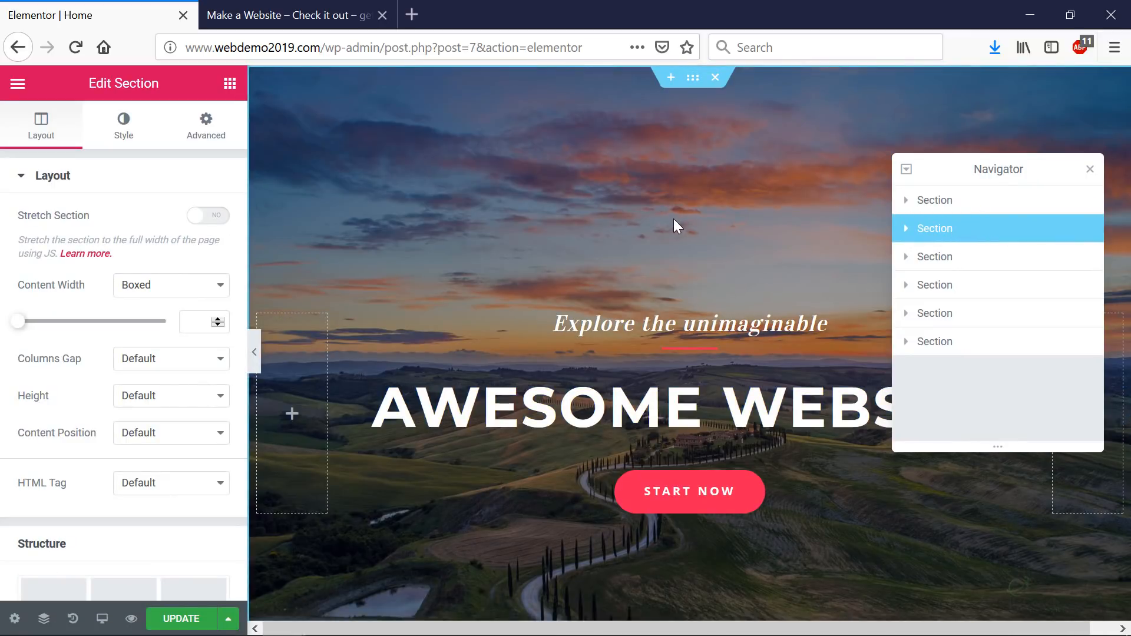
pyautogui.scroll(-5, 673, 219)
pyautogui.scroll(4, 674, 229)
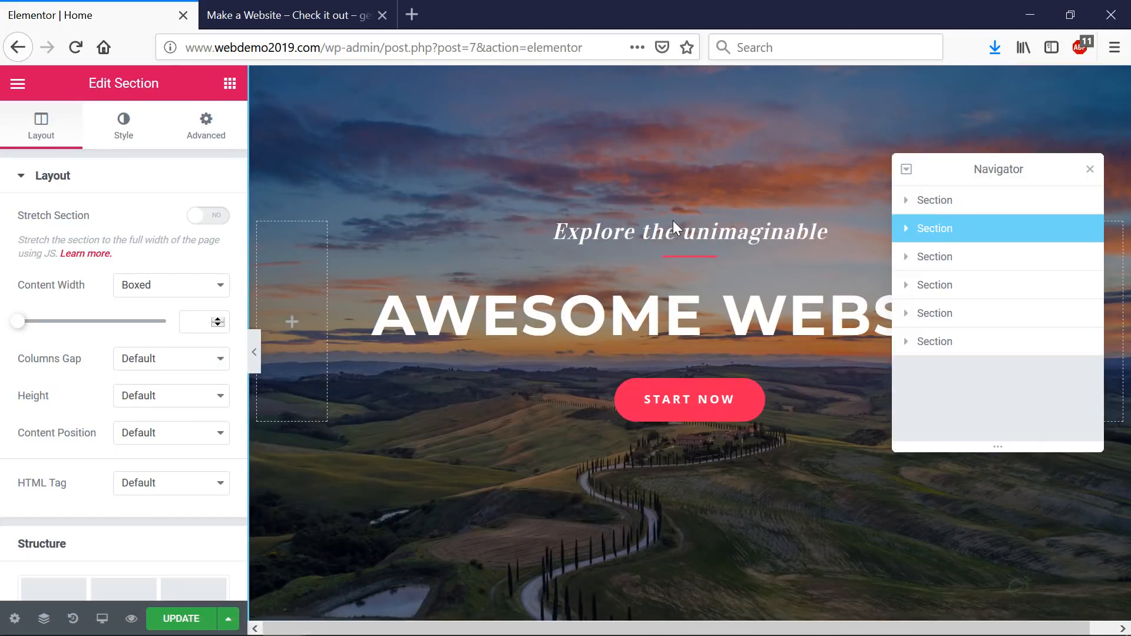
pyautogui.scroll(-10, 674, 229)
pyautogui.scroll(-9, 674, 224)
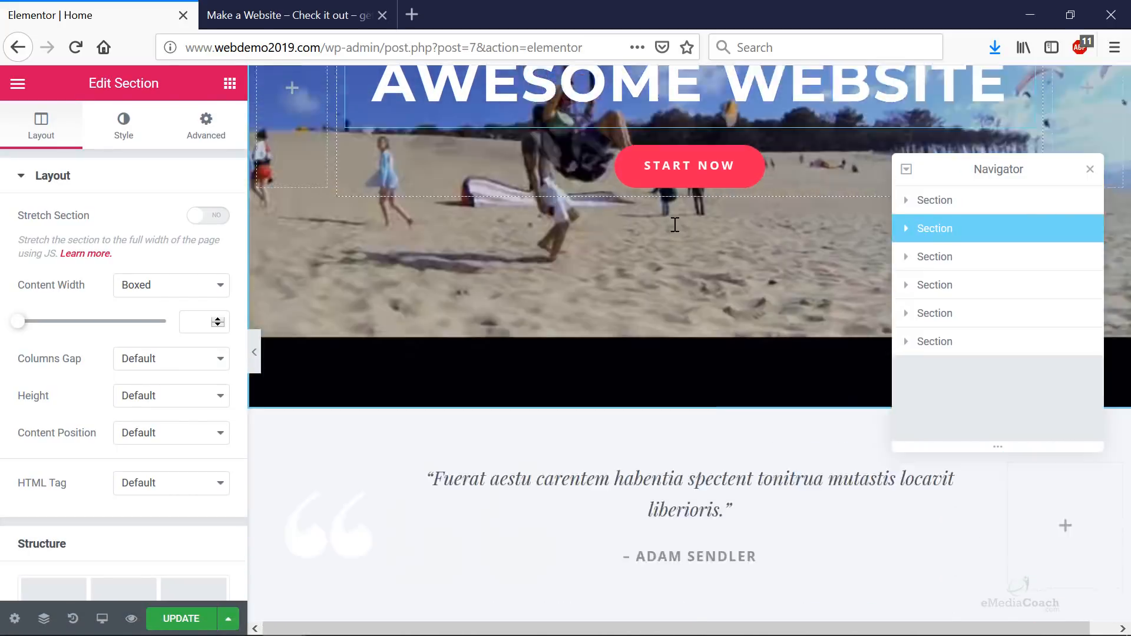
pyautogui.scroll(15, 674, 230)
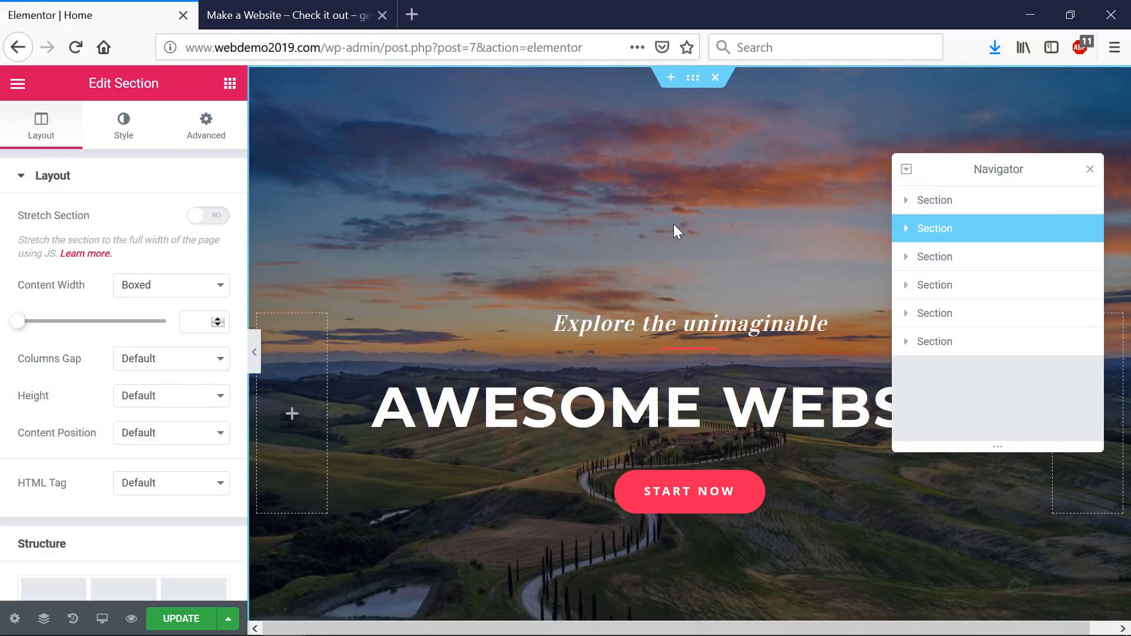
pyautogui.scroll(-8, 673, 223)
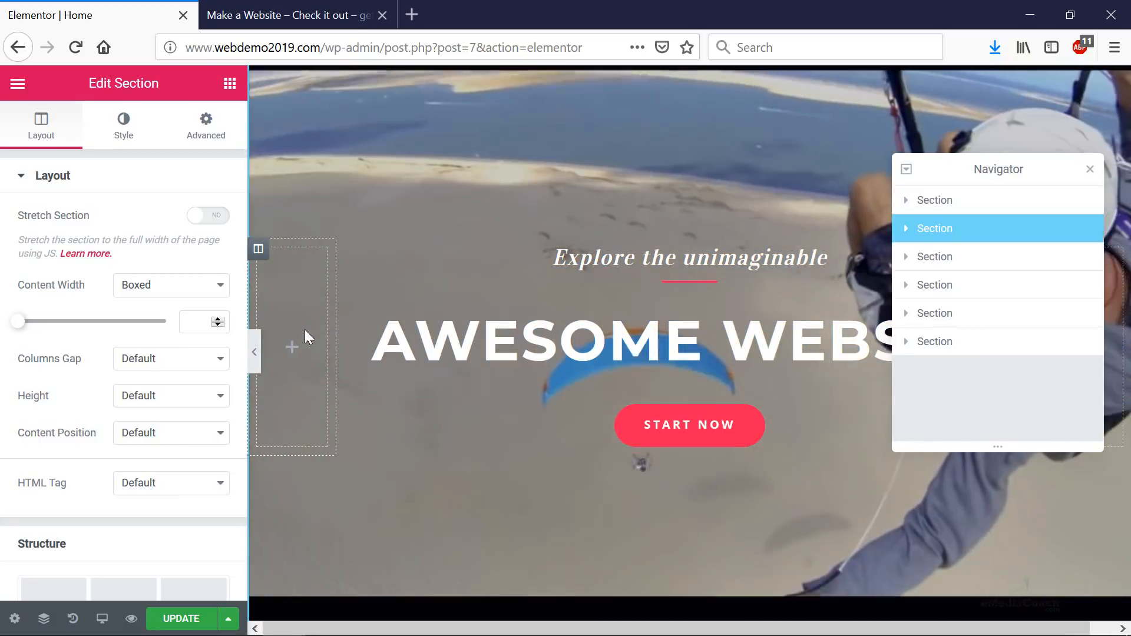
pyautogui.scroll(3, 330, 327)
pyautogui.scroll(-2, 377, 315)
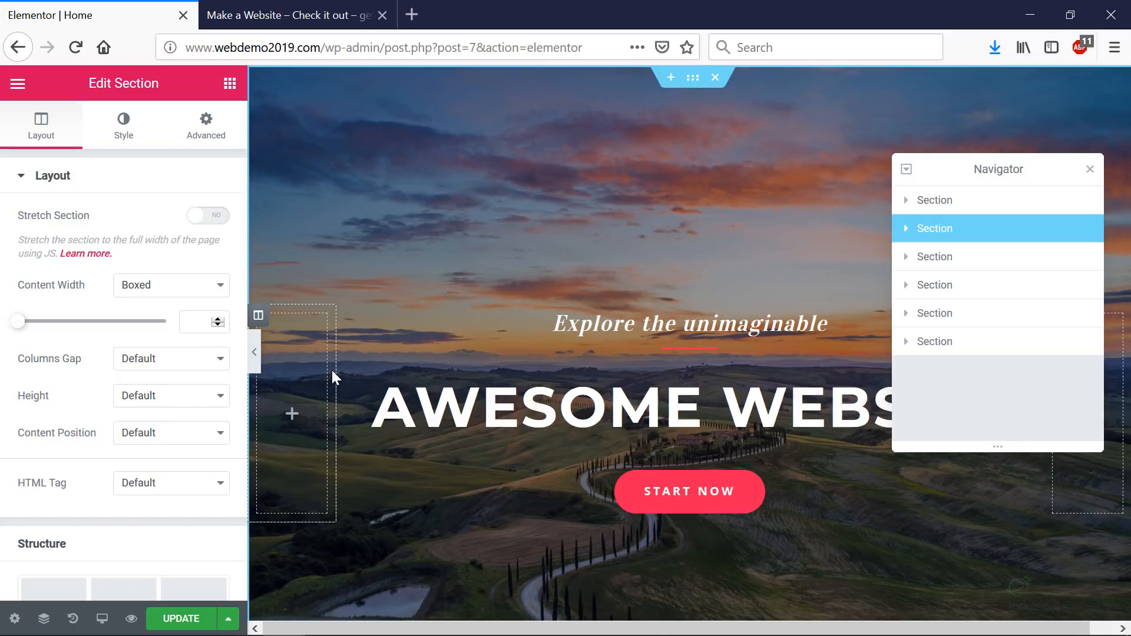
# - Widen the sunset hero's first column and drop a Video widget into it
pyautogui.moveTo(334, 369); pyautogui.dragTo(607, 363)
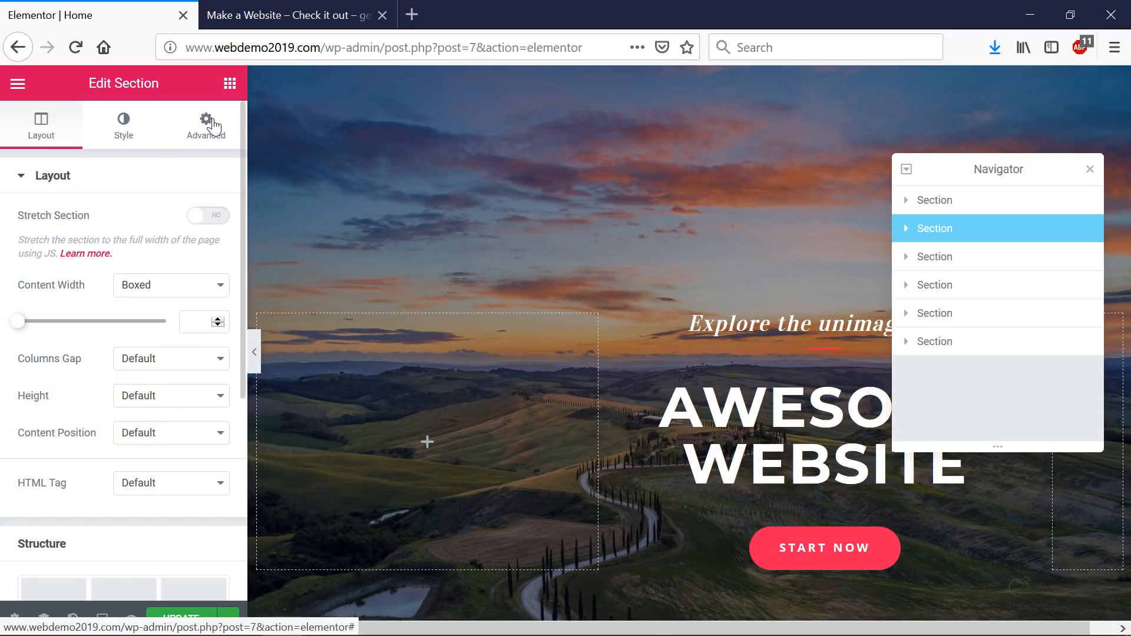
pyautogui.click(229, 84)
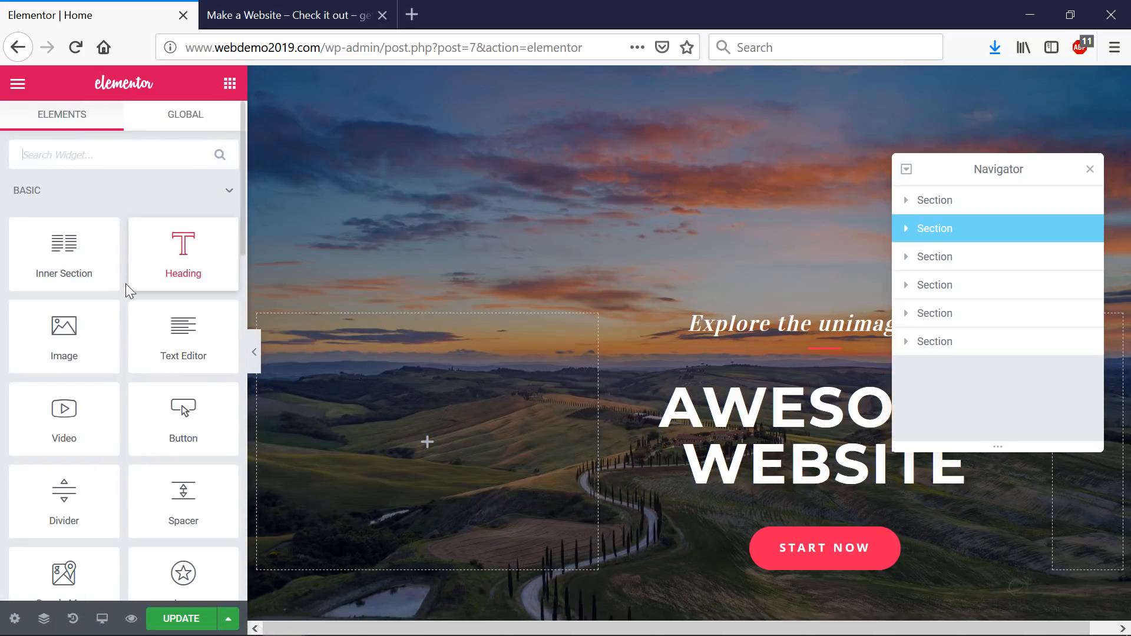
pyautogui.moveTo(214, 409); pyautogui.dragTo(385, 430)
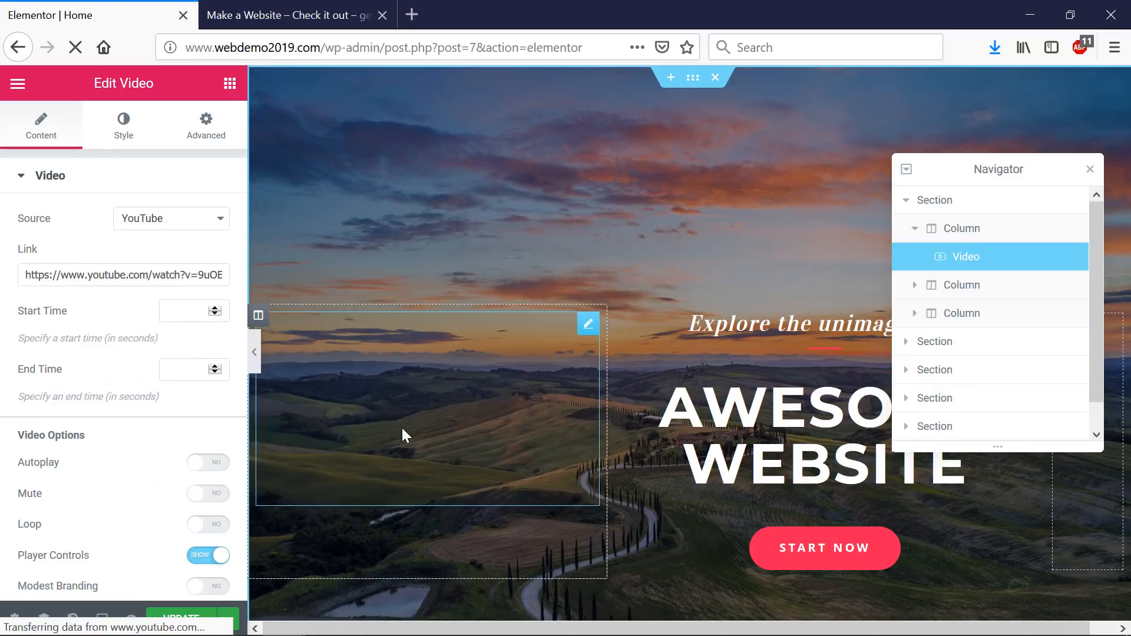
# - Paste the paragliding YouTube link, set start 55 and end 80, and enable autoplay
pyautogui.click(331, 374)
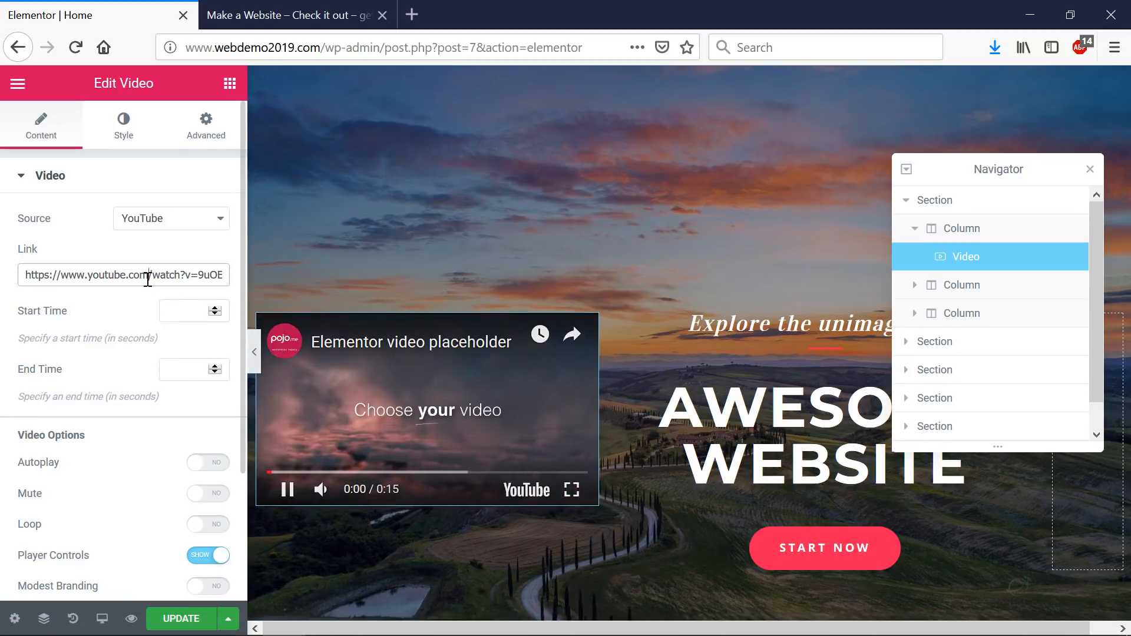
pyautogui.tripleClick(147, 279)
pyautogui.hotkey('ctrl', 'v')
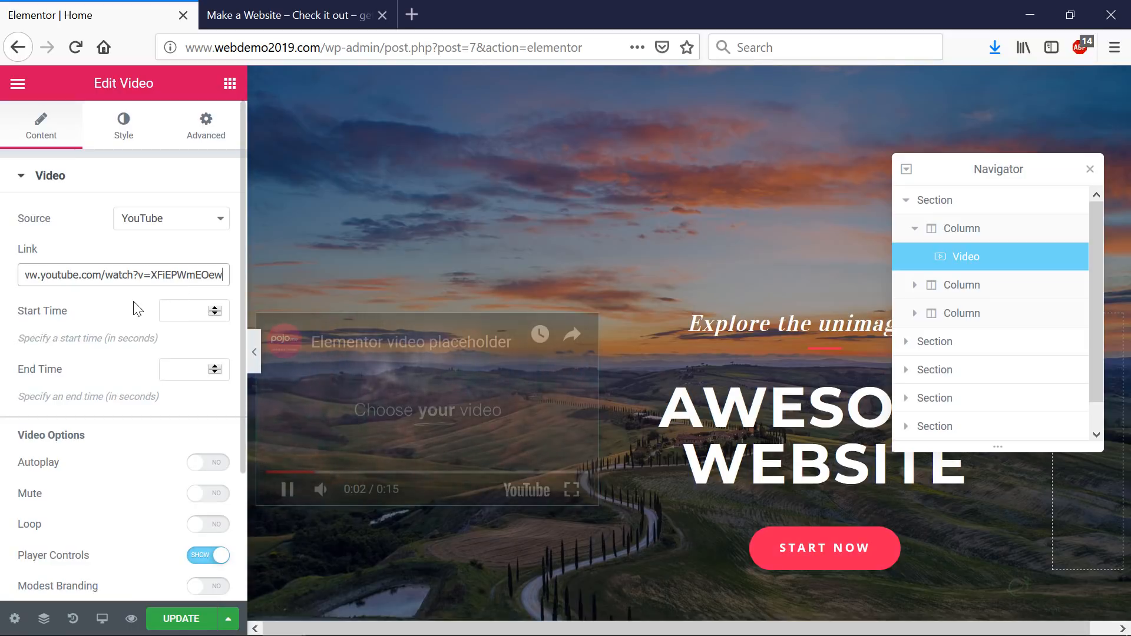
pyautogui.click(191, 312)
pyautogui.write('55')
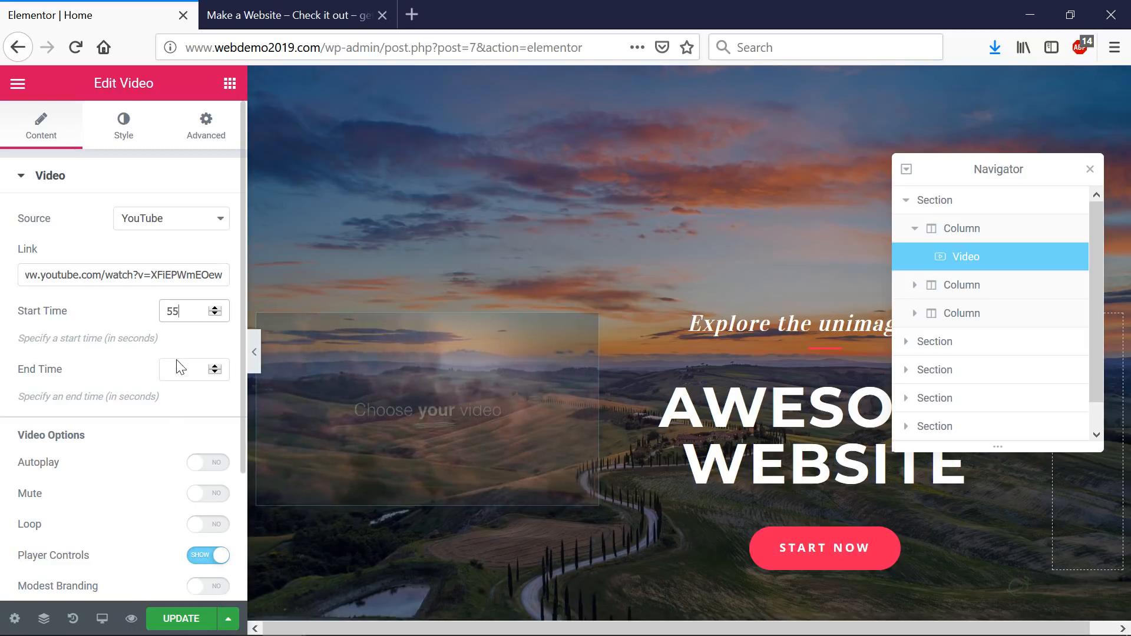
pyautogui.click(176, 367)
pyautogui.write('80')
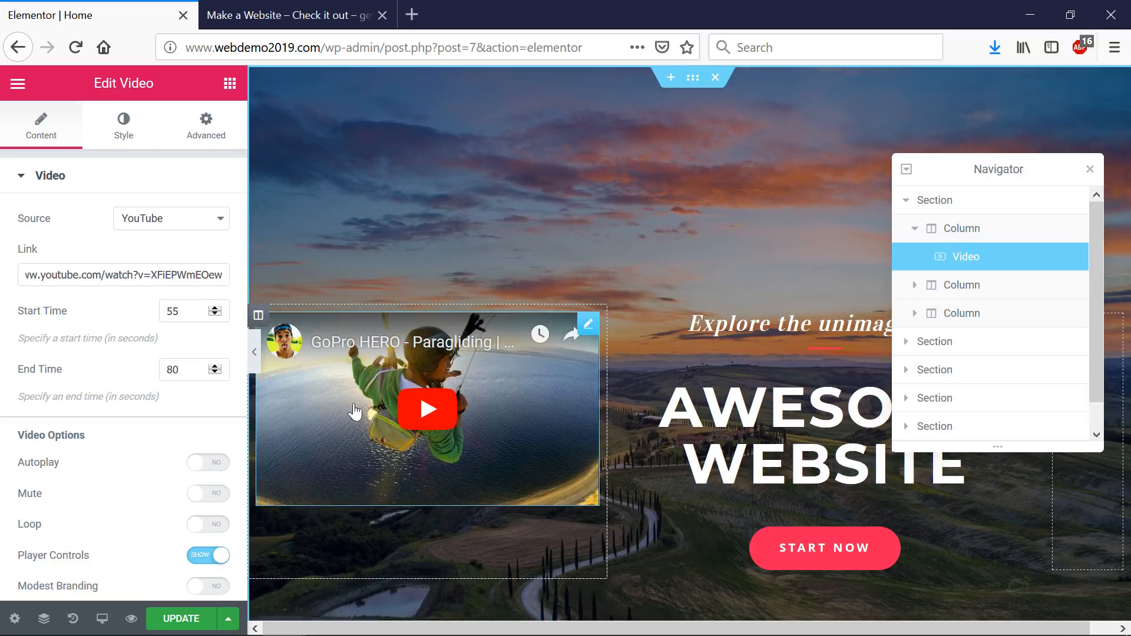
pyautogui.click(209, 462)
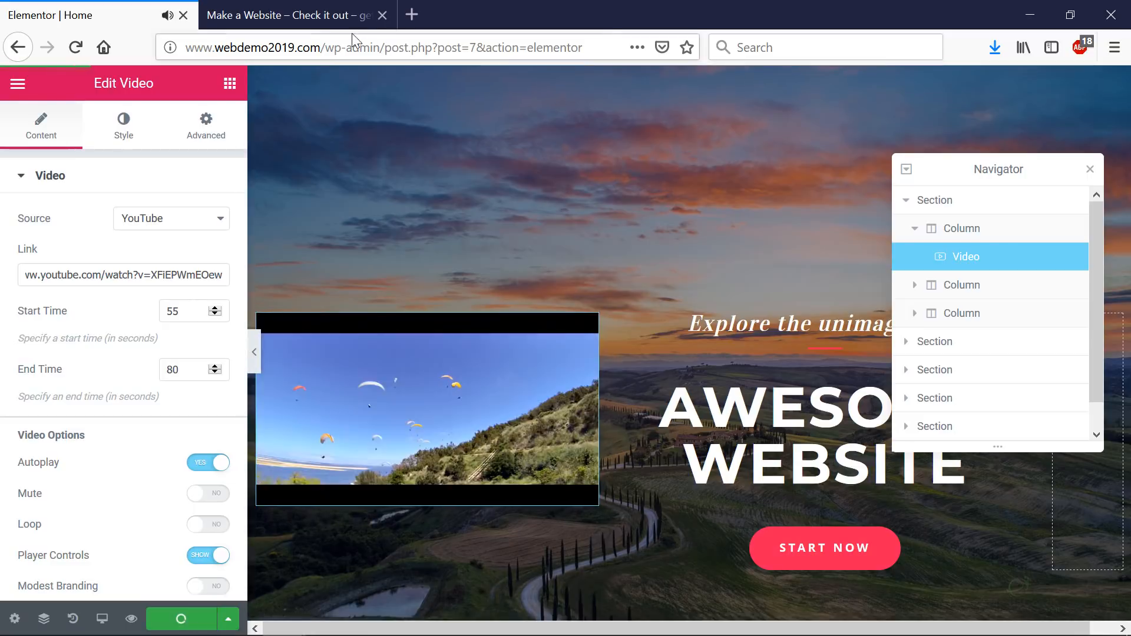
# - Reload the live homepage and mute the embedded paragliding video
pyautogui.click(309, 16)
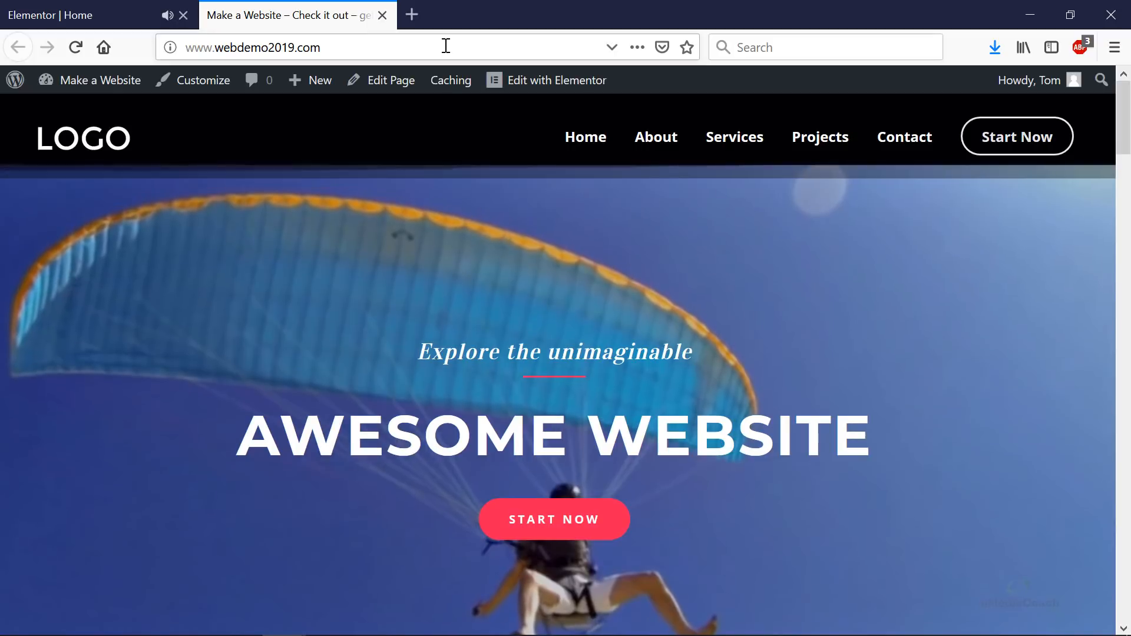
pyautogui.press('F5')
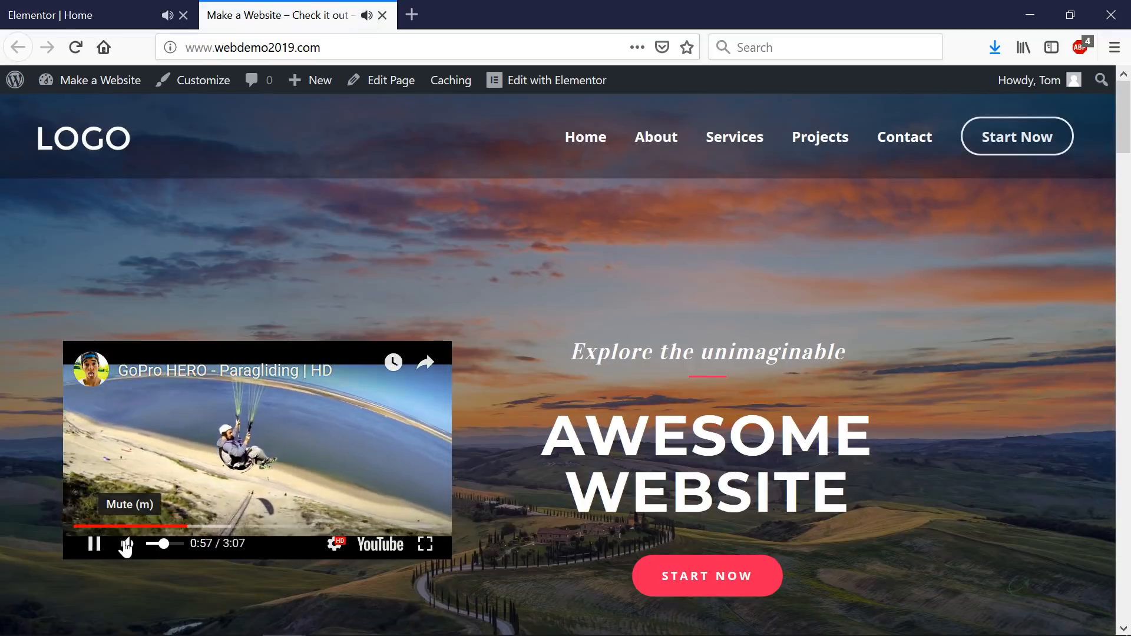
pyautogui.click(131, 545)
# - Scroll through the live homepage to review it, then go back to the Elementor editor
pyautogui.scroll(-3, 835, 249)
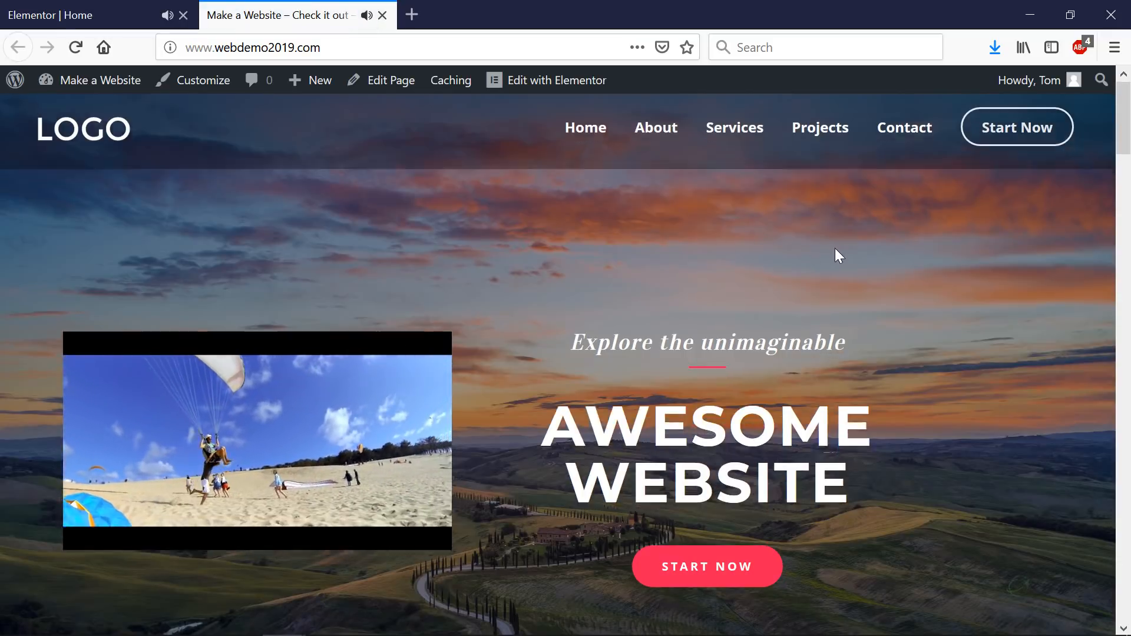
pyautogui.scroll(-8, 835, 248)
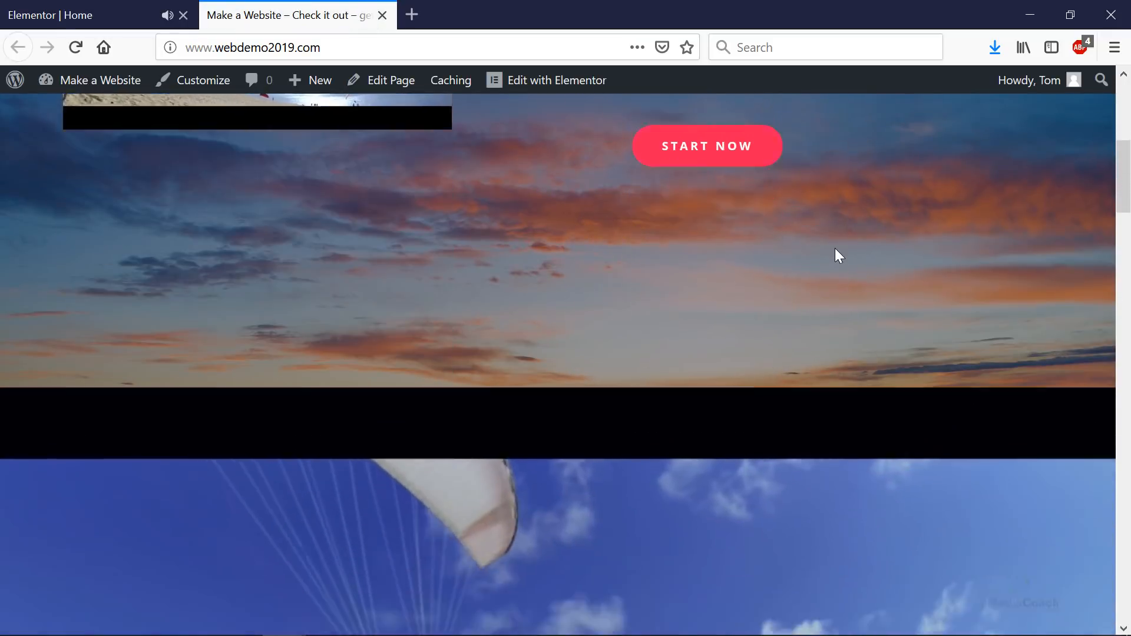
pyautogui.scroll(-12, 835, 247)
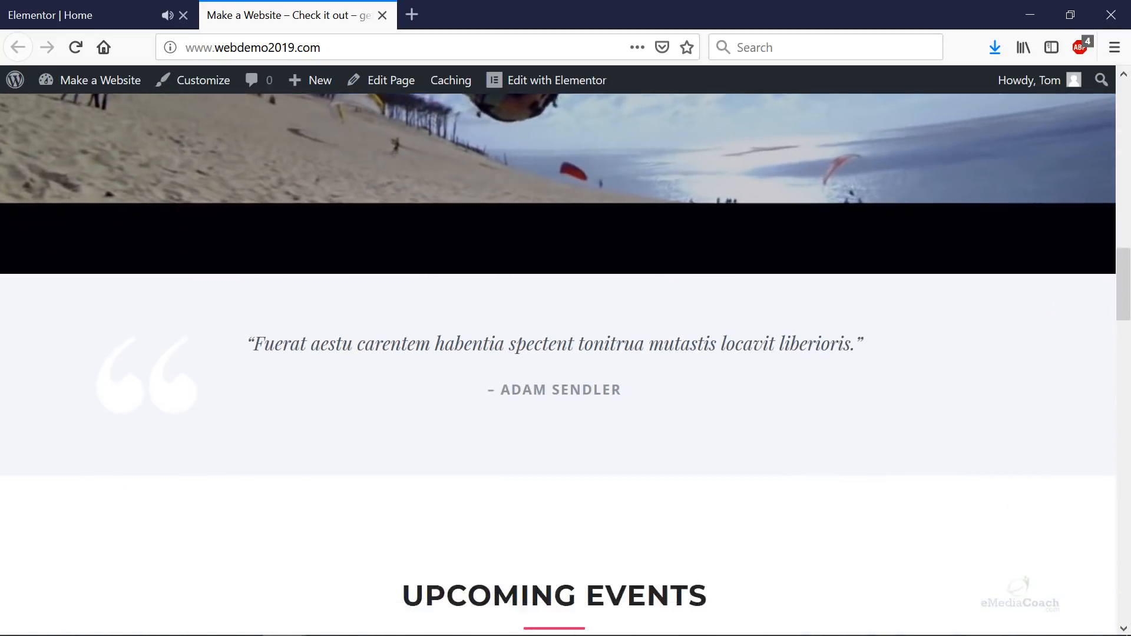
pyautogui.scroll(12, 835, 244)
pyautogui.scroll(10, 828, 239)
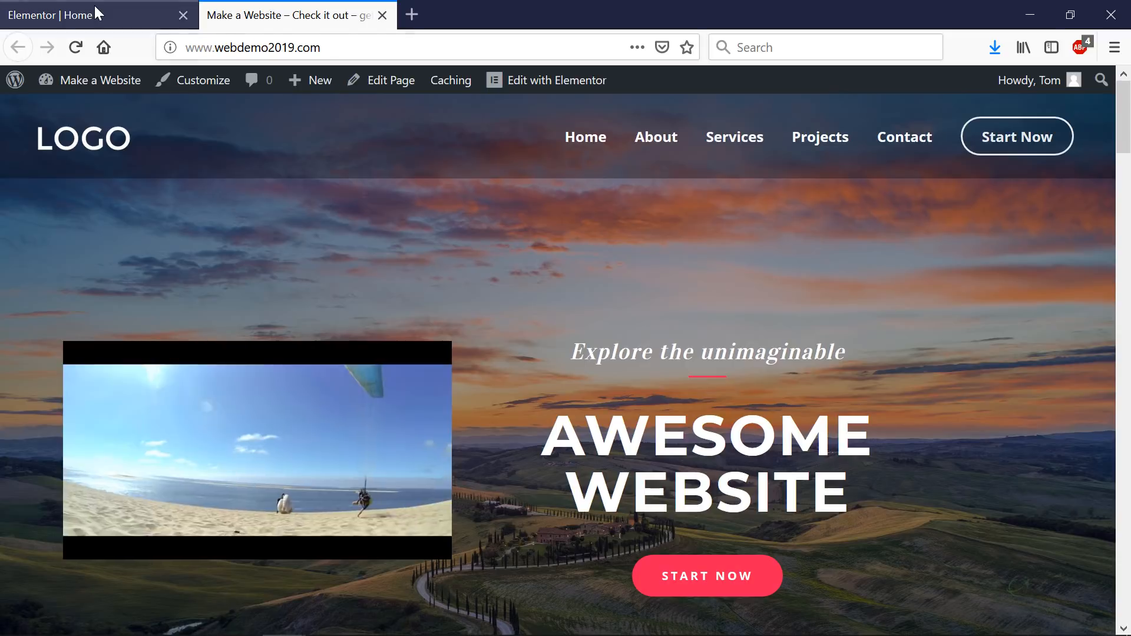
pyautogui.click(95, 8)
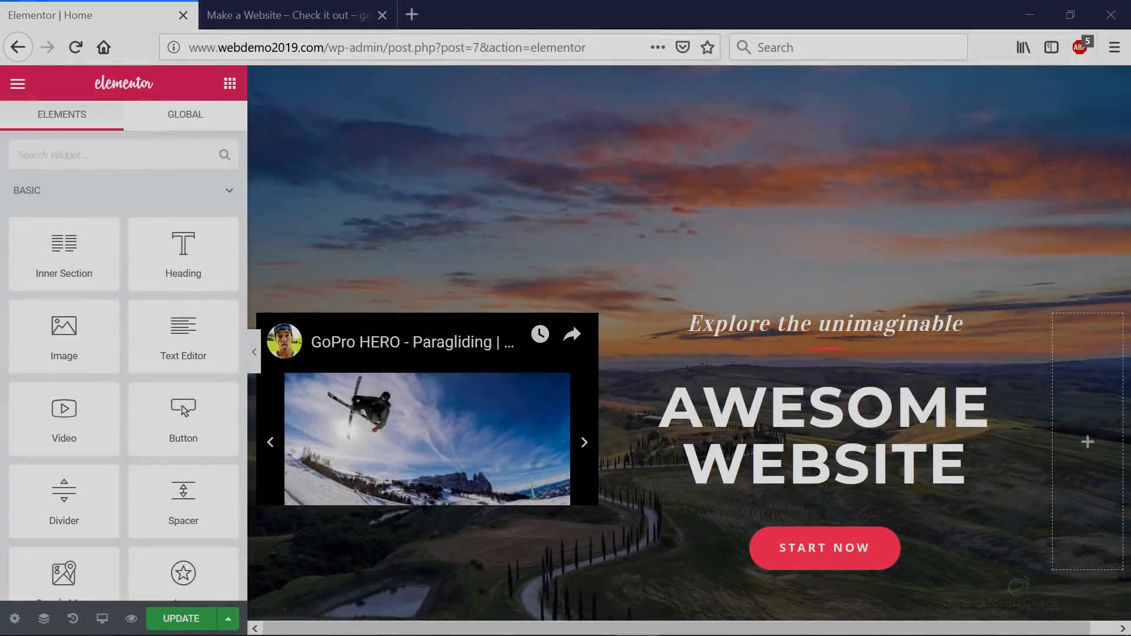
# - Delete the extra Start Now button beneath the Everest Camp Trek event
pyautogui.scroll(-15, 911, 221)
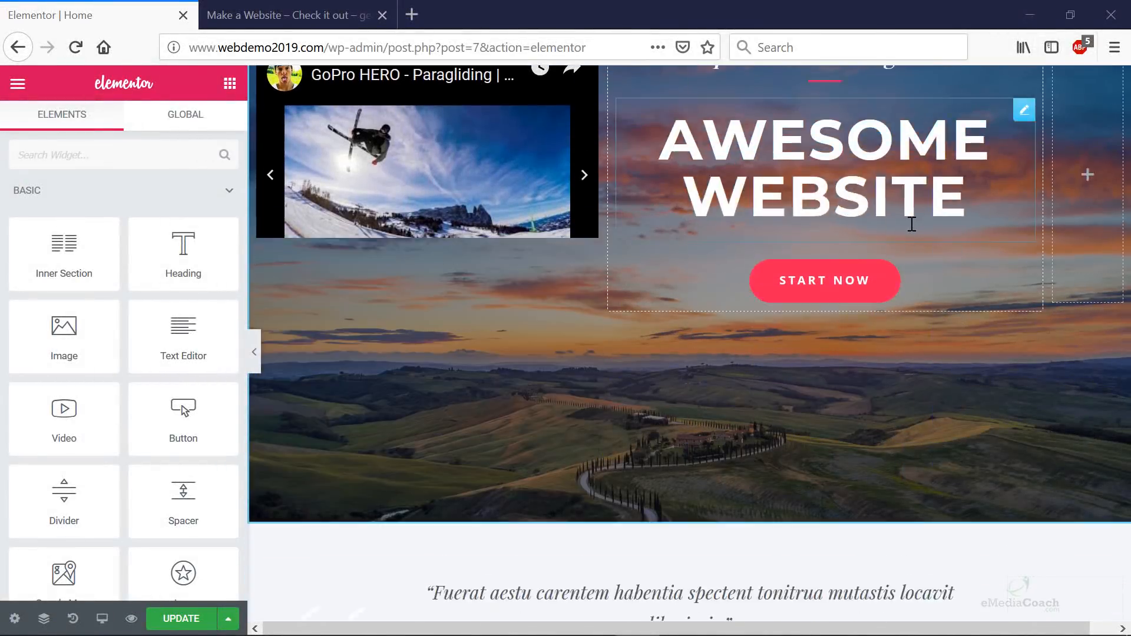
pyautogui.scroll(-2, 914, 230)
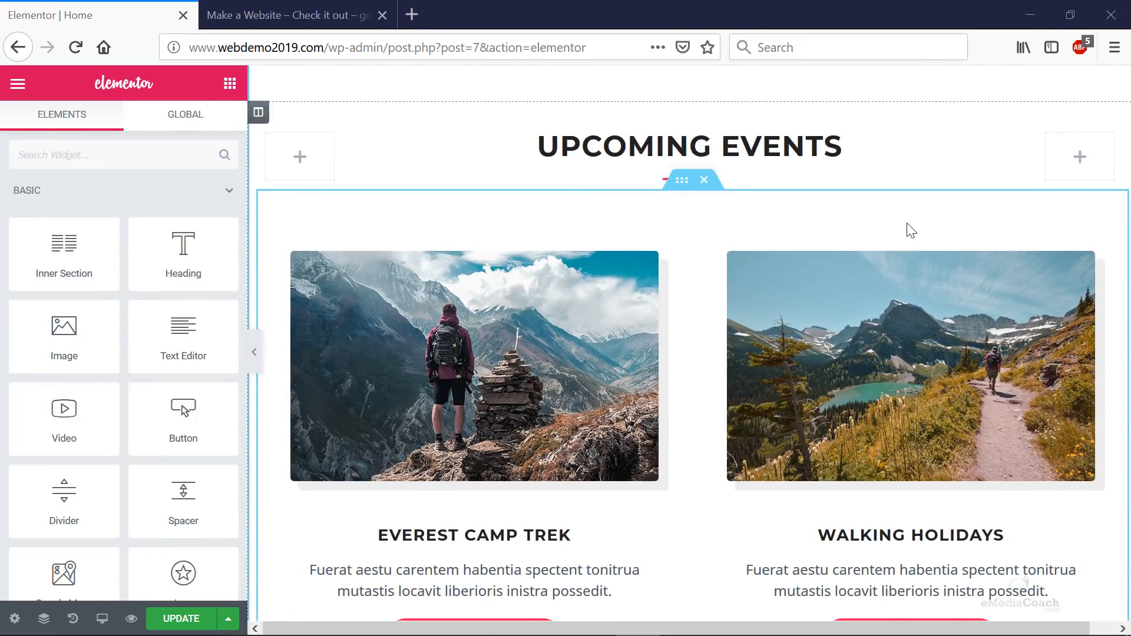
pyautogui.rightClick(562, 191)
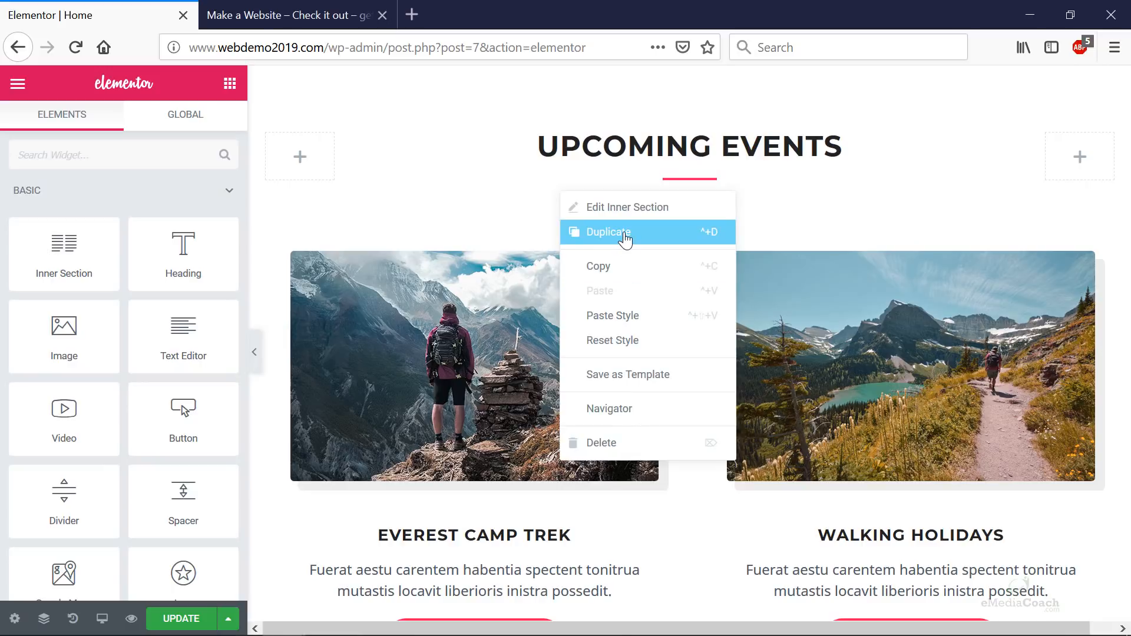
pyautogui.scroll(-1, 553, 244)
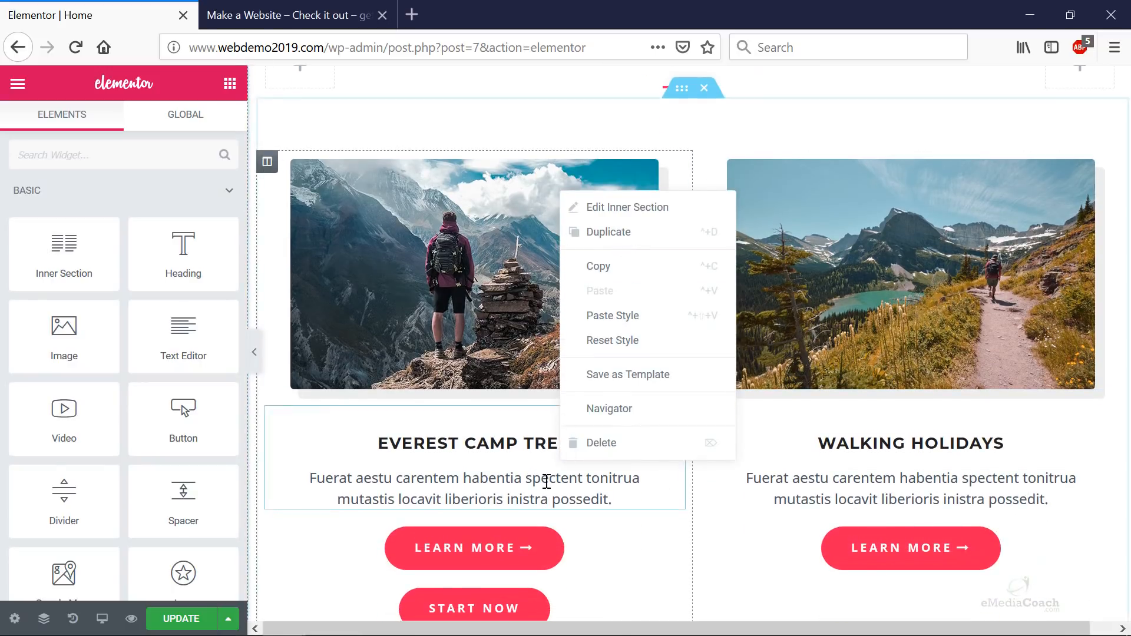
pyautogui.scroll(-1, 546, 481)
pyautogui.rightClick(522, 519)
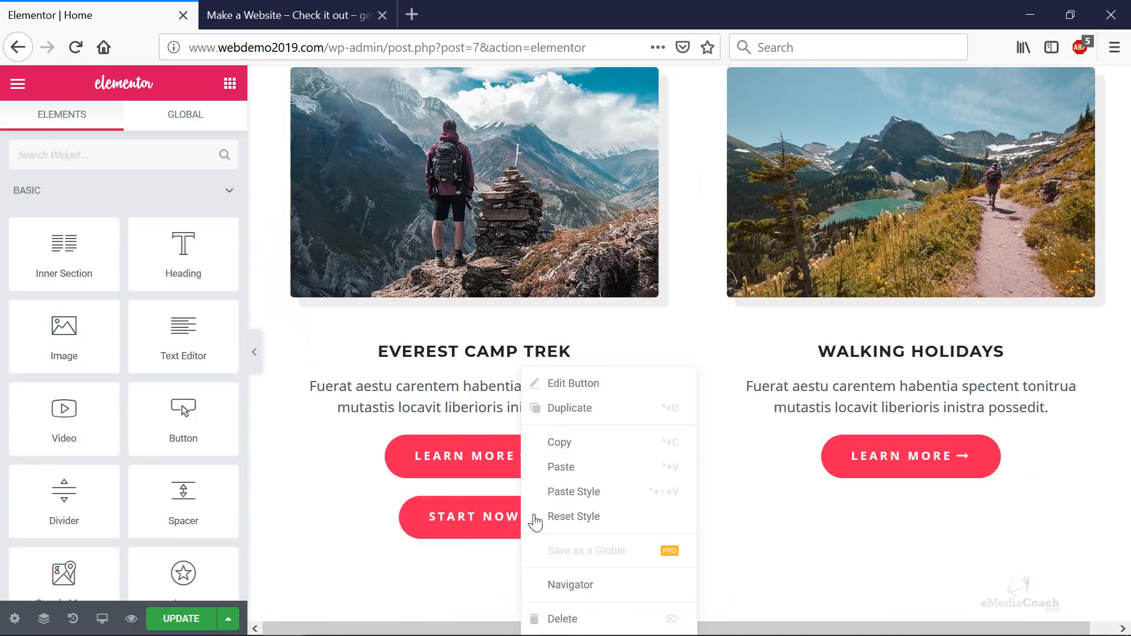
pyautogui.click(563, 618)
pyautogui.scroll(-6, 751, 455)
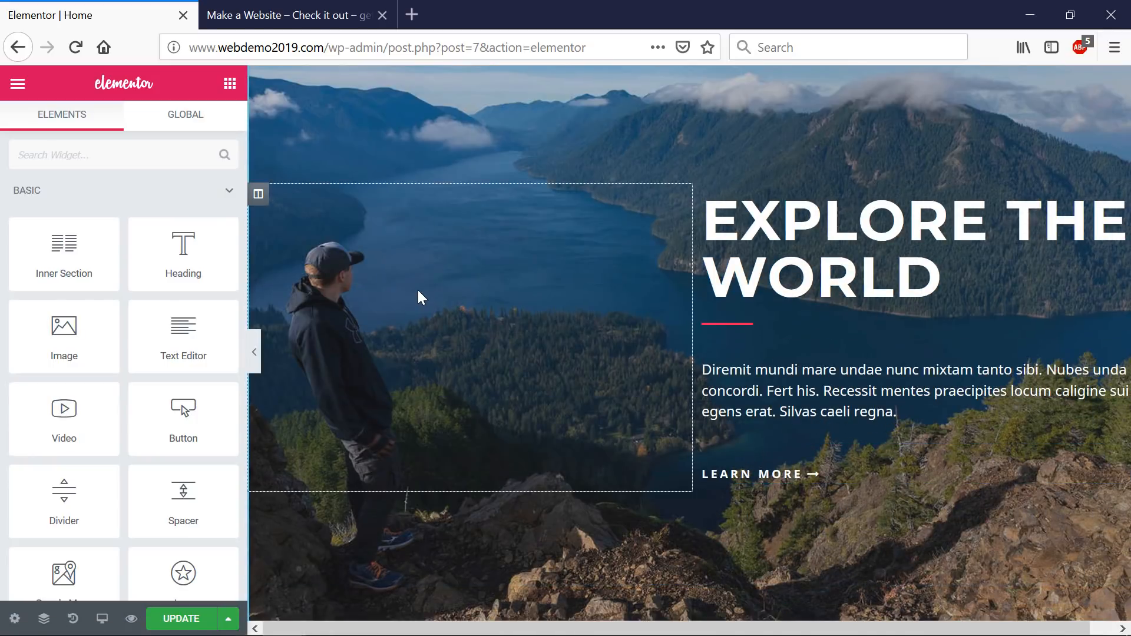
pyautogui.scroll(-1, 113, 258)
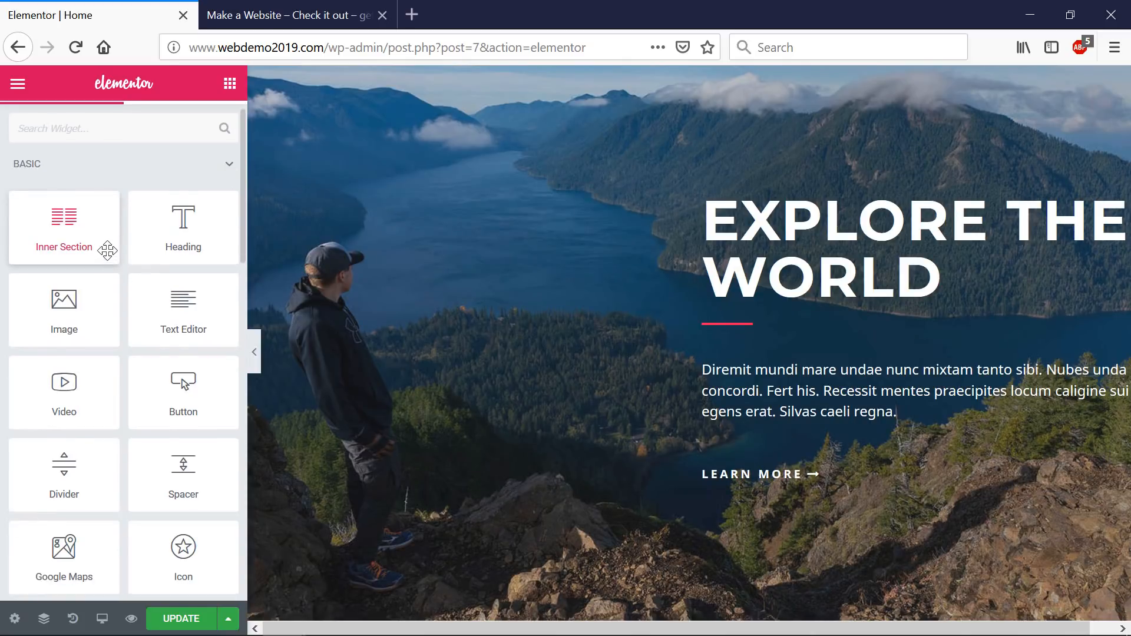
pyautogui.scroll(1, 107, 249)
pyautogui.scroll(-3, 144, 225)
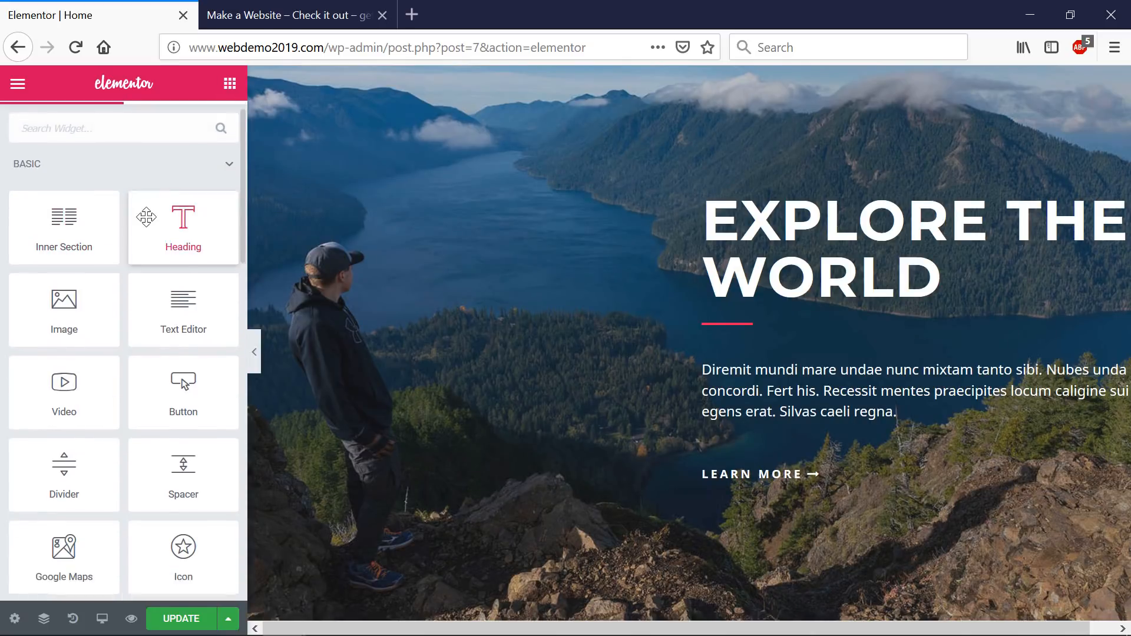
pyautogui.scroll(-7, 142, 353)
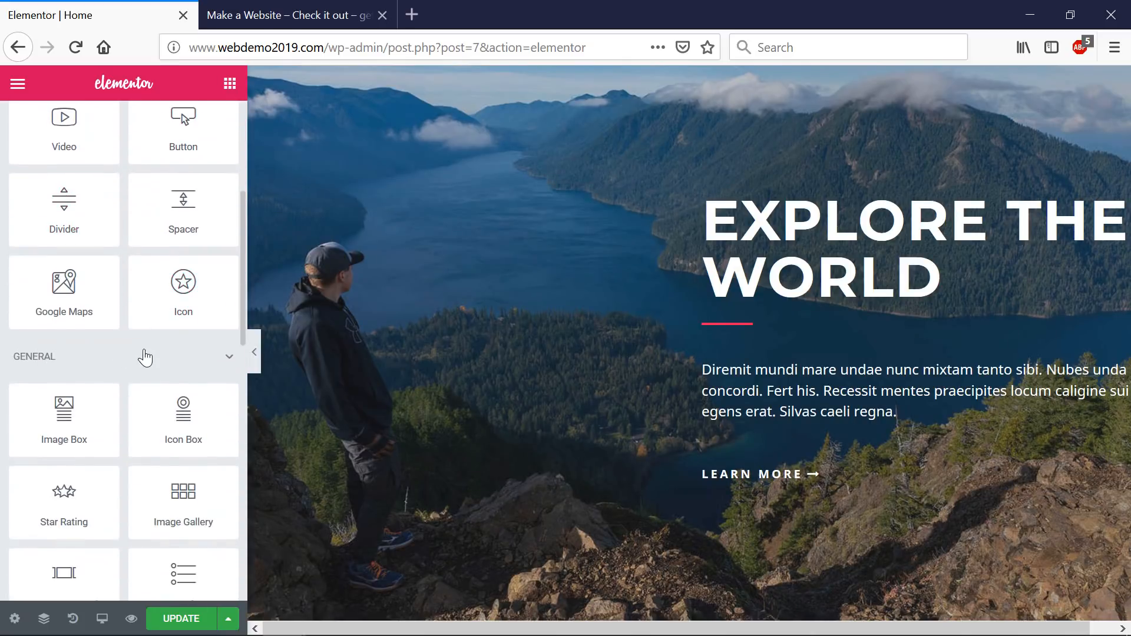
pyautogui.scroll(-1, 142, 355)
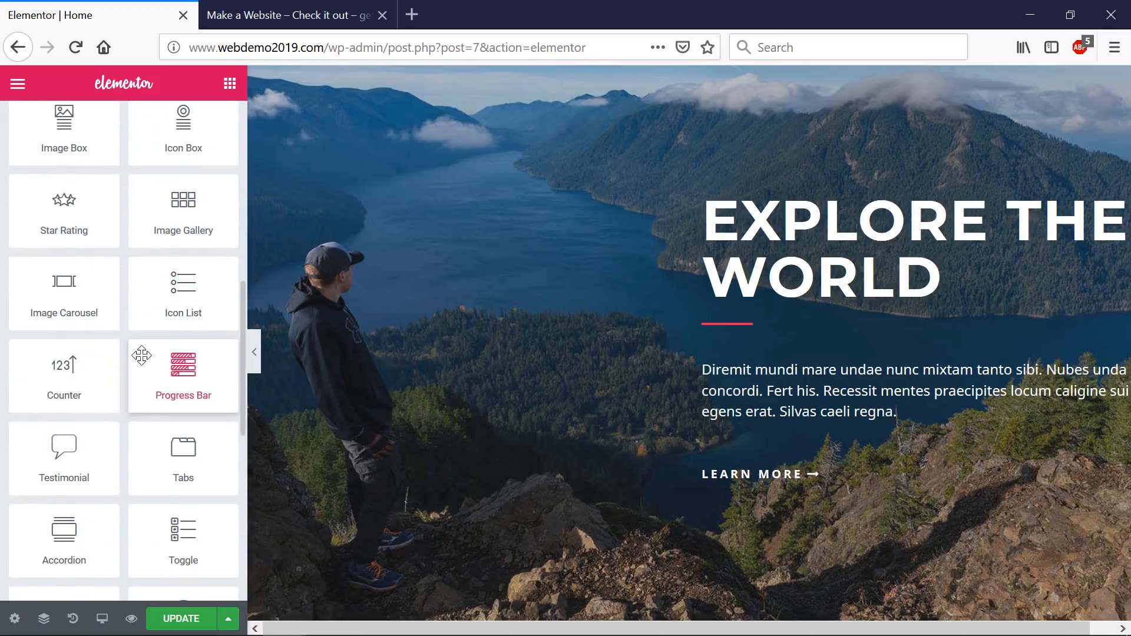
pyautogui.scroll(-4, 141, 355)
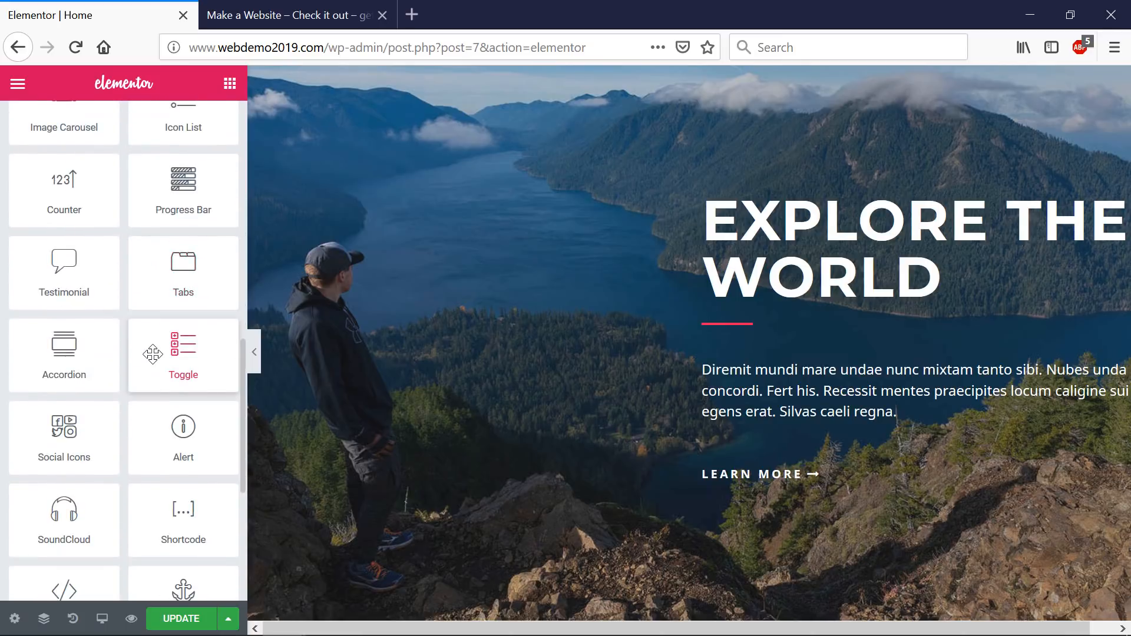
pyautogui.scroll(-2, 108, 351)
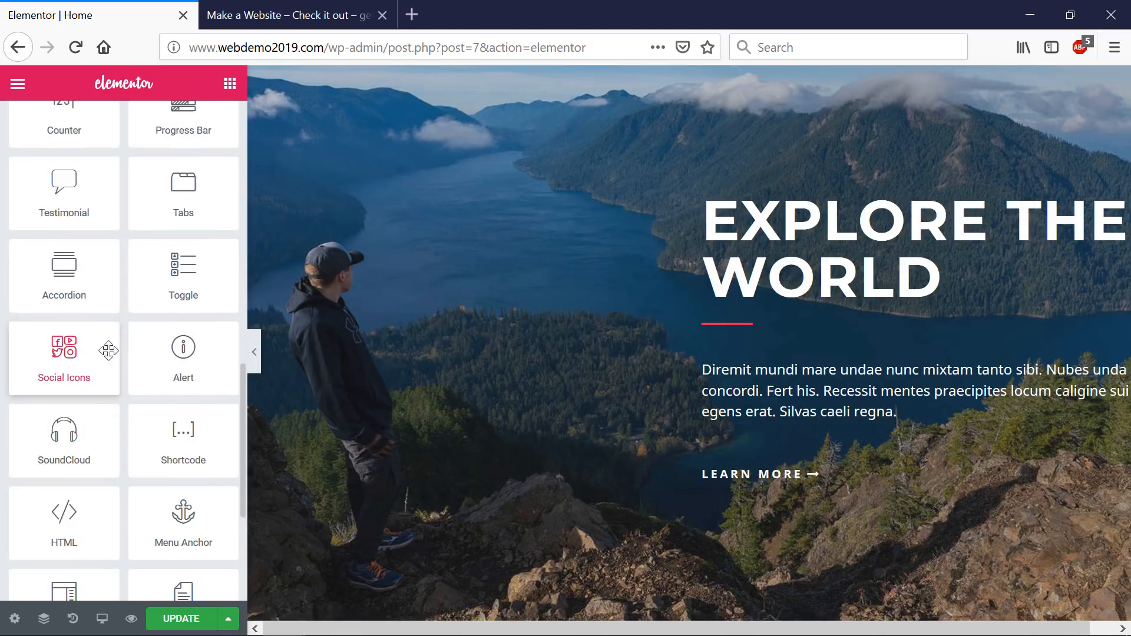
pyautogui.scroll(-2, 85, 311)
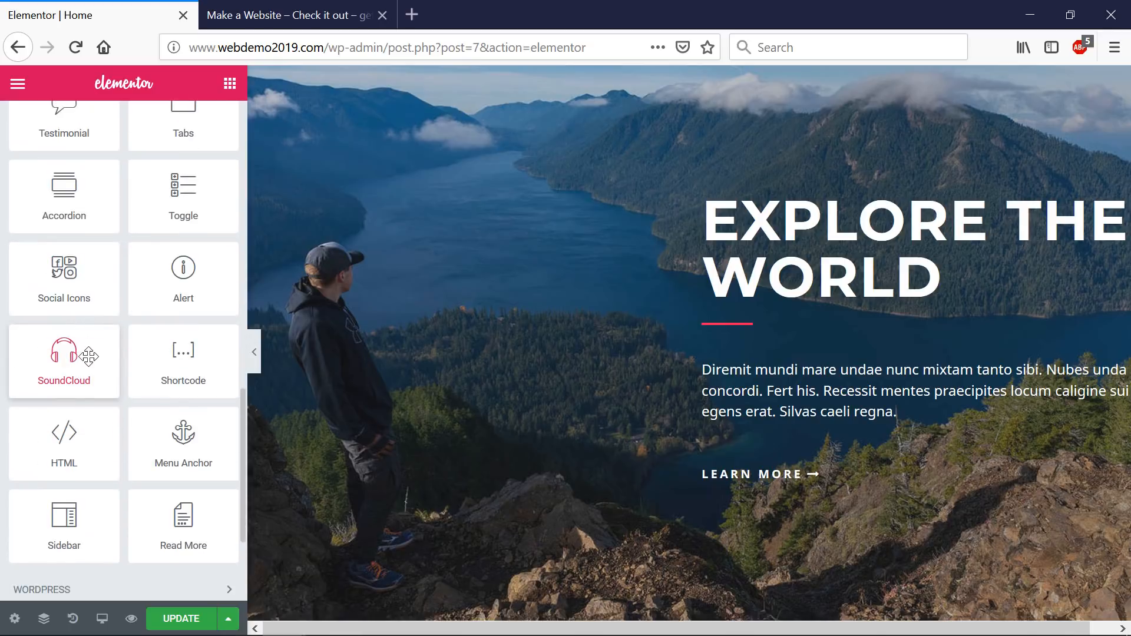
pyautogui.scroll(-2, 97, 357)
pyautogui.scroll(3, 141, 301)
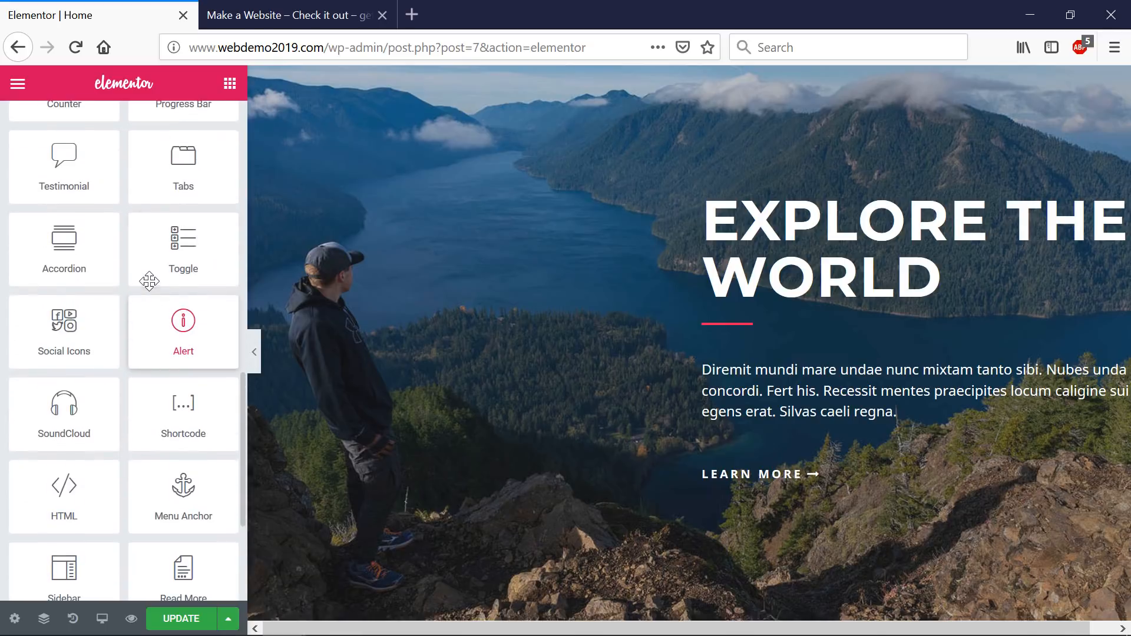
pyautogui.scroll(4, 149, 281)
pyautogui.scroll(-12, 609, 338)
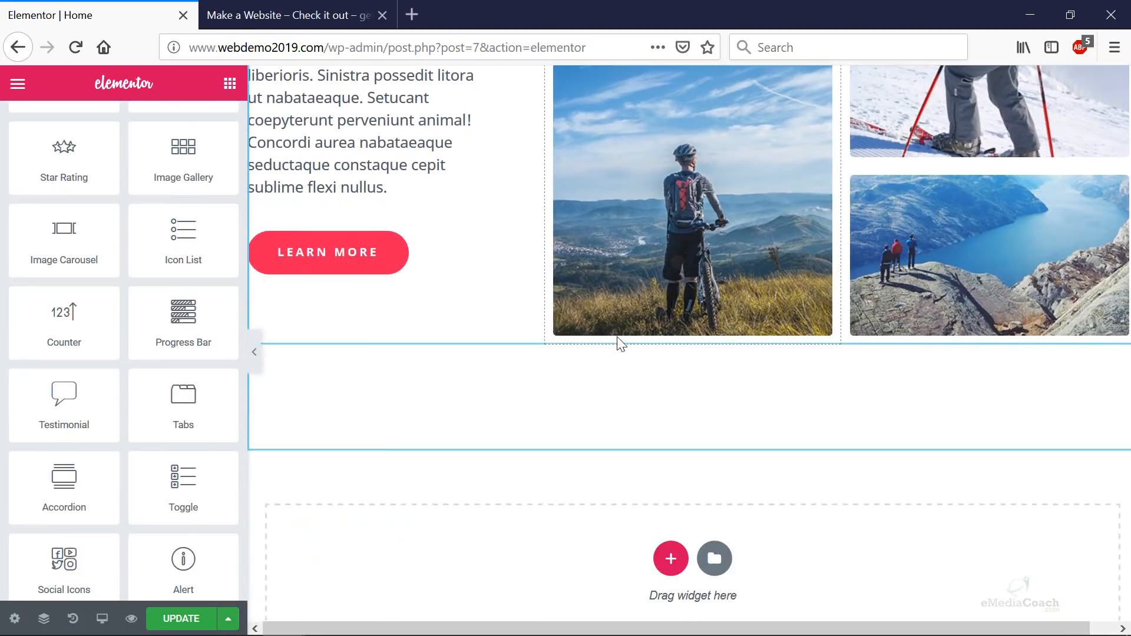
pyautogui.scroll(-1, 617, 337)
pyautogui.scroll(-3, 639, 370)
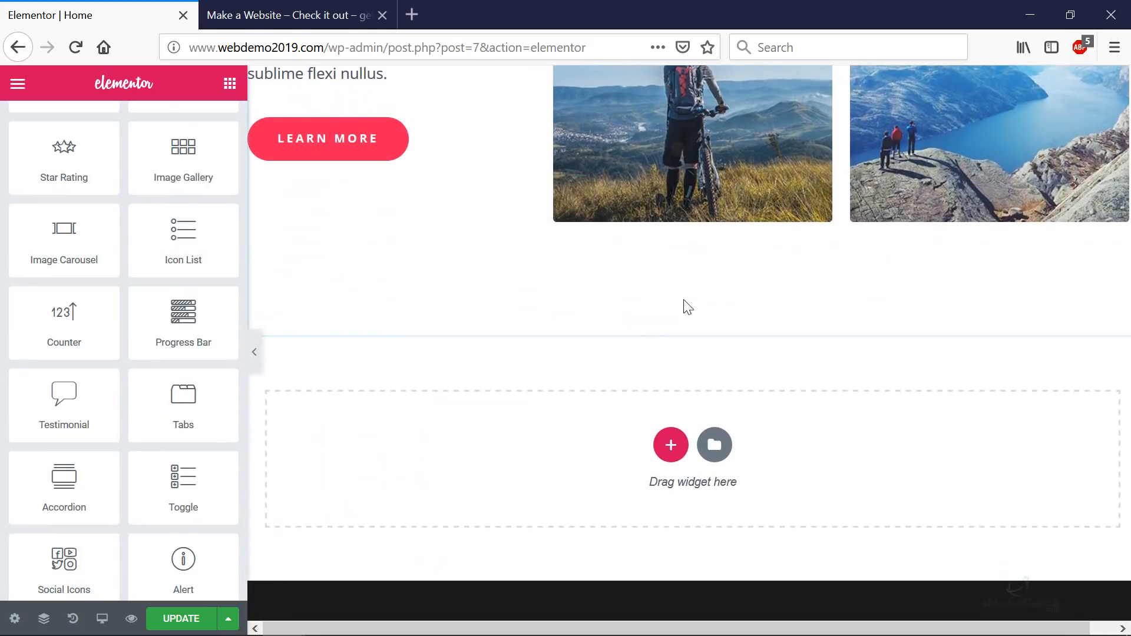
pyautogui.scroll(14, 671, 353)
pyautogui.scroll(-11, 672, 353)
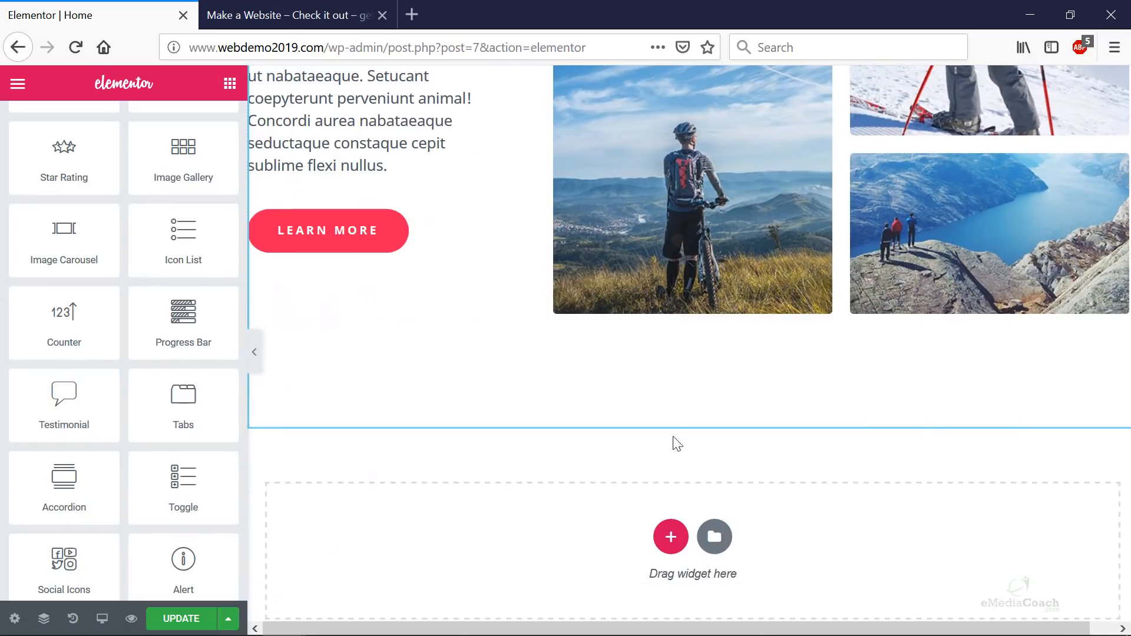
# - Add a new single-column section at the bottom of the page, above the footer
pyautogui.click(671, 537)
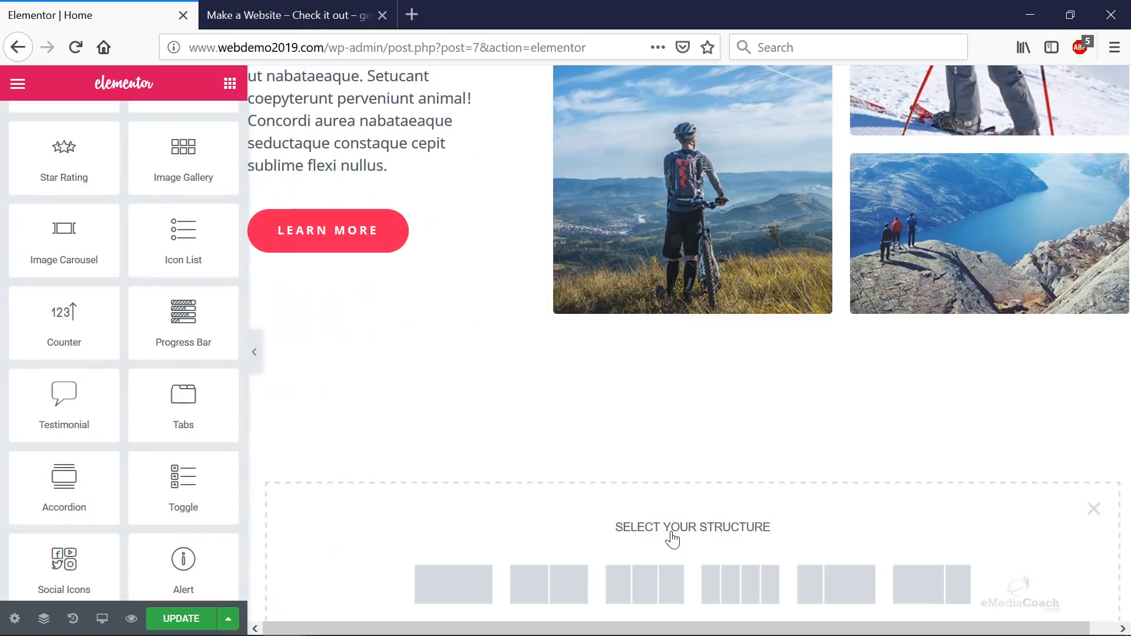
pyautogui.scroll(-5, 671, 533)
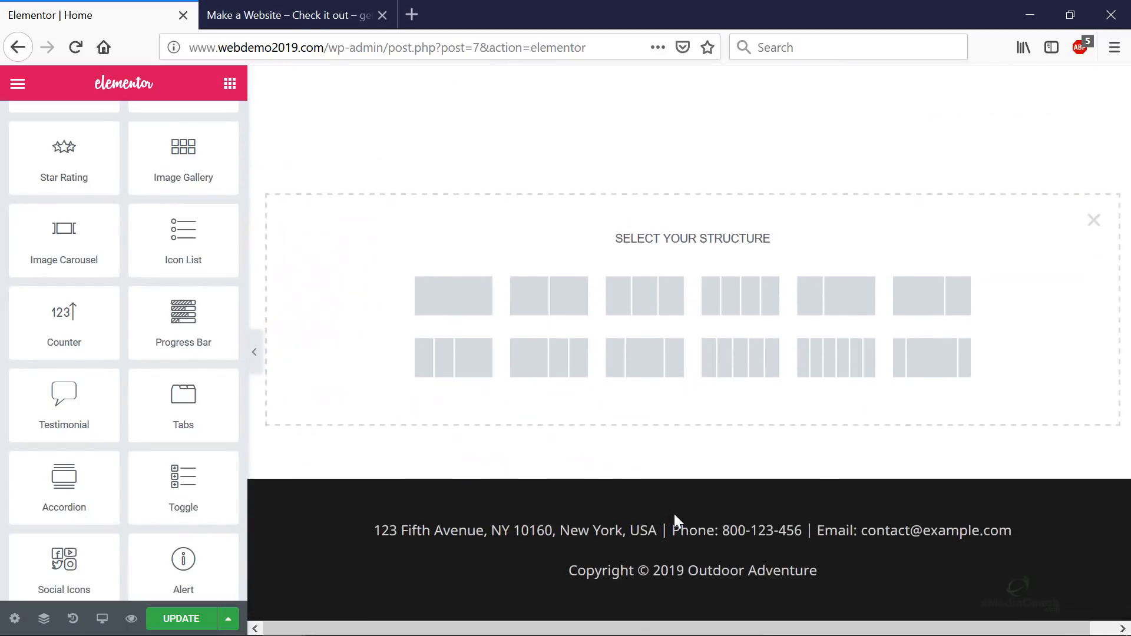
pyautogui.click(452, 307)
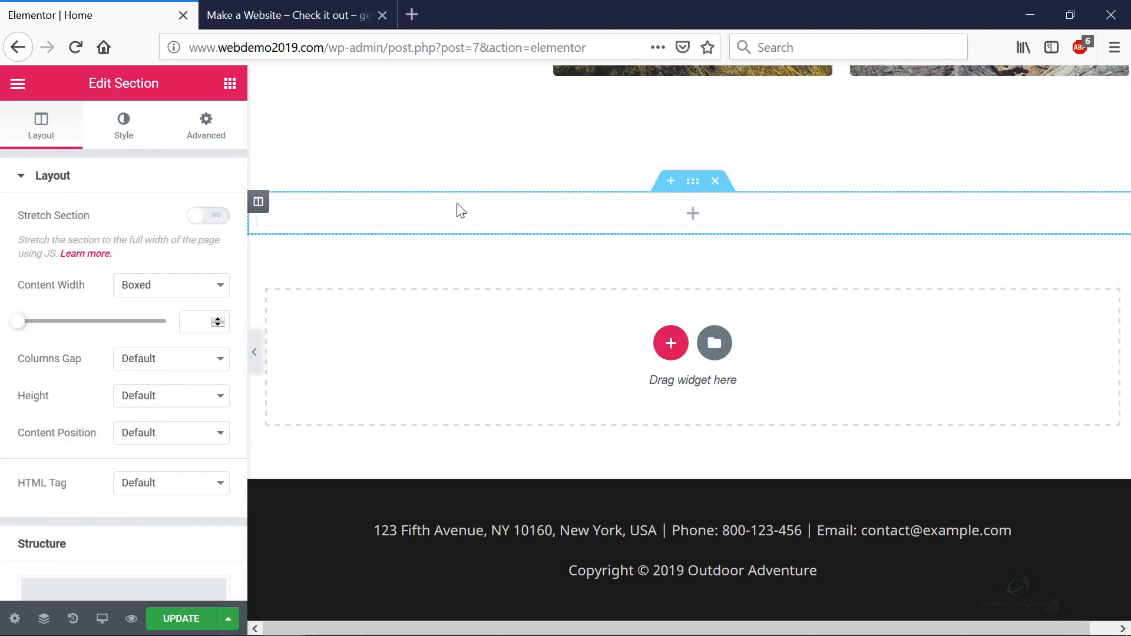
pyautogui.click(229, 86)
# - Add a heading reading 'YOU READY?' to the new section, centred at XXL size
pyautogui.moveTo(181, 258); pyautogui.dragTo(676, 215)
pyautogui.tripleClick(580, 227)
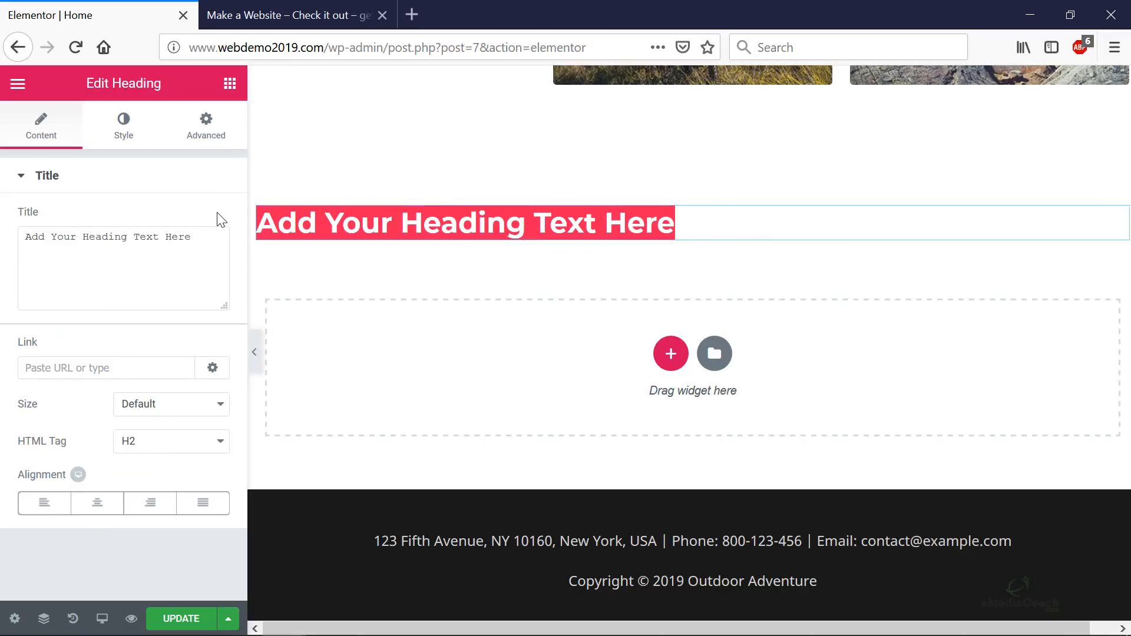
pyautogui.write('YOU REA')
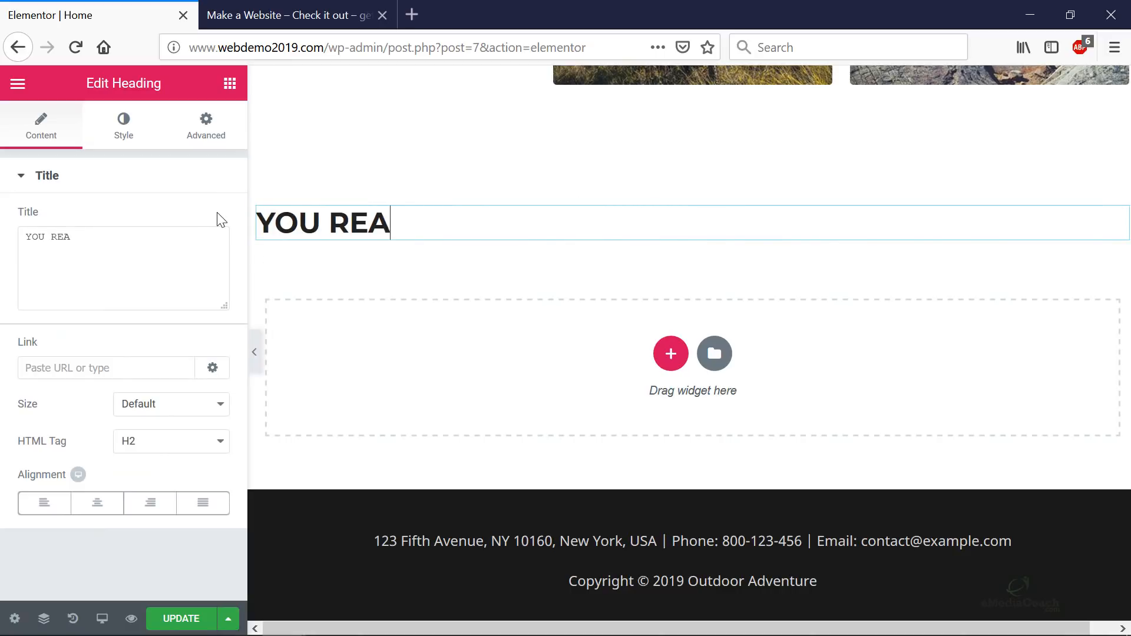
pyautogui.write('DY?')
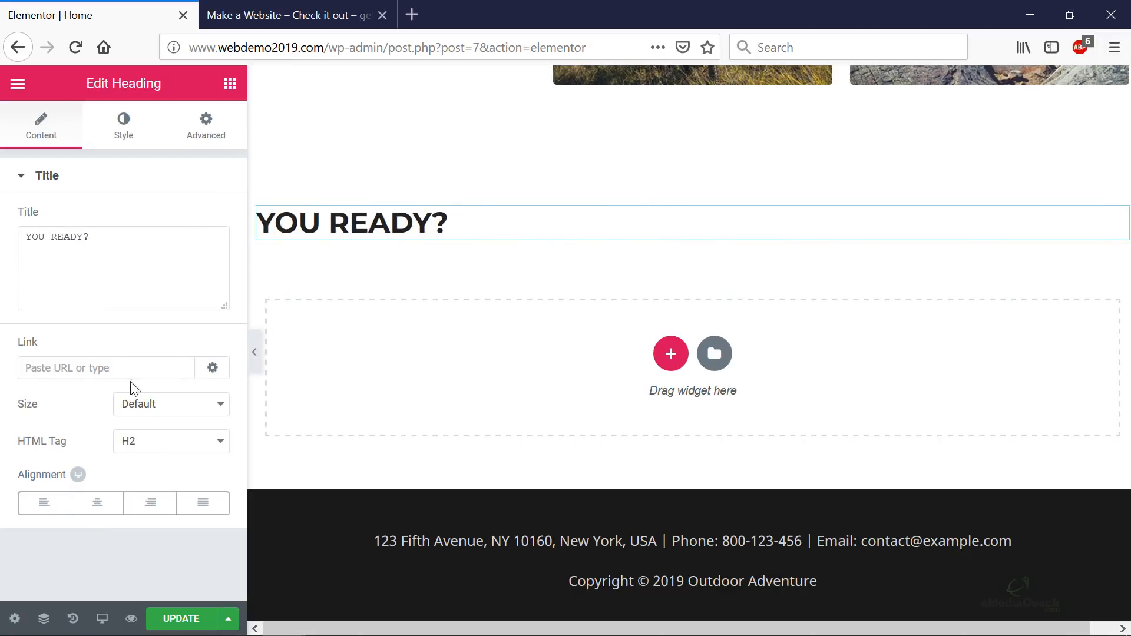
pyautogui.click(99, 504)
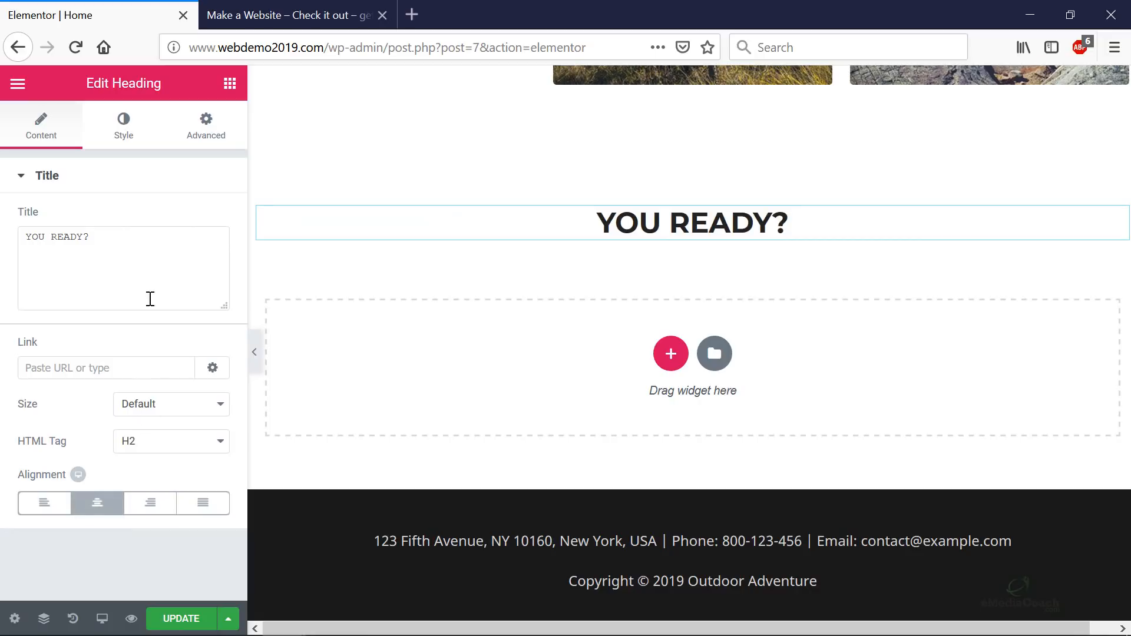
pyautogui.click(147, 416)
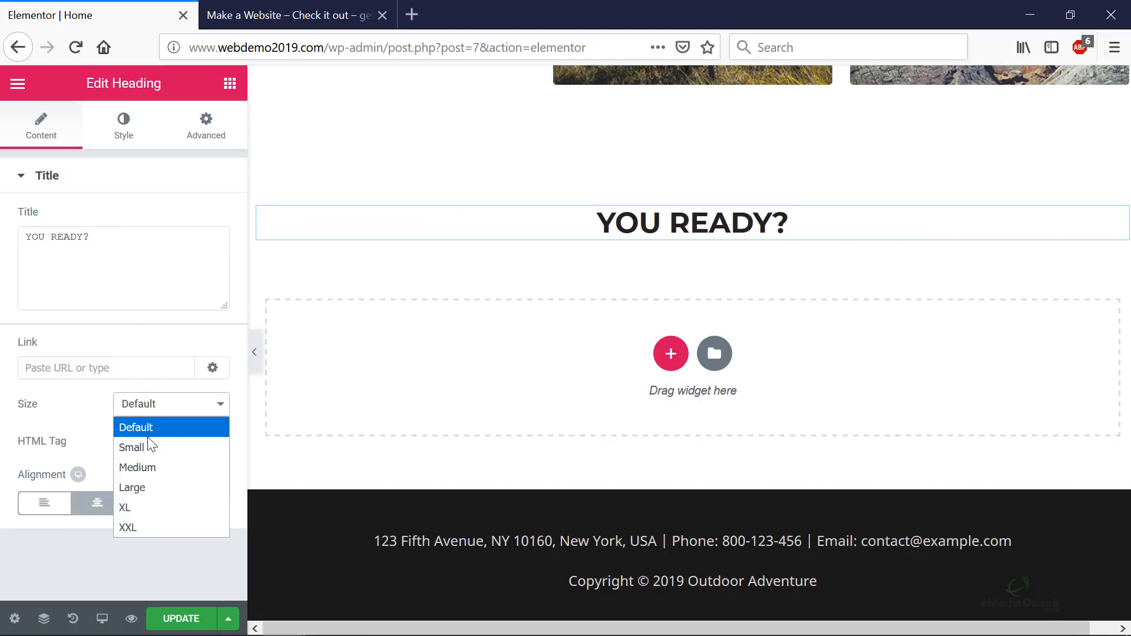
pyautogui.click(143, 488)
pyautogui.click(155, 407)
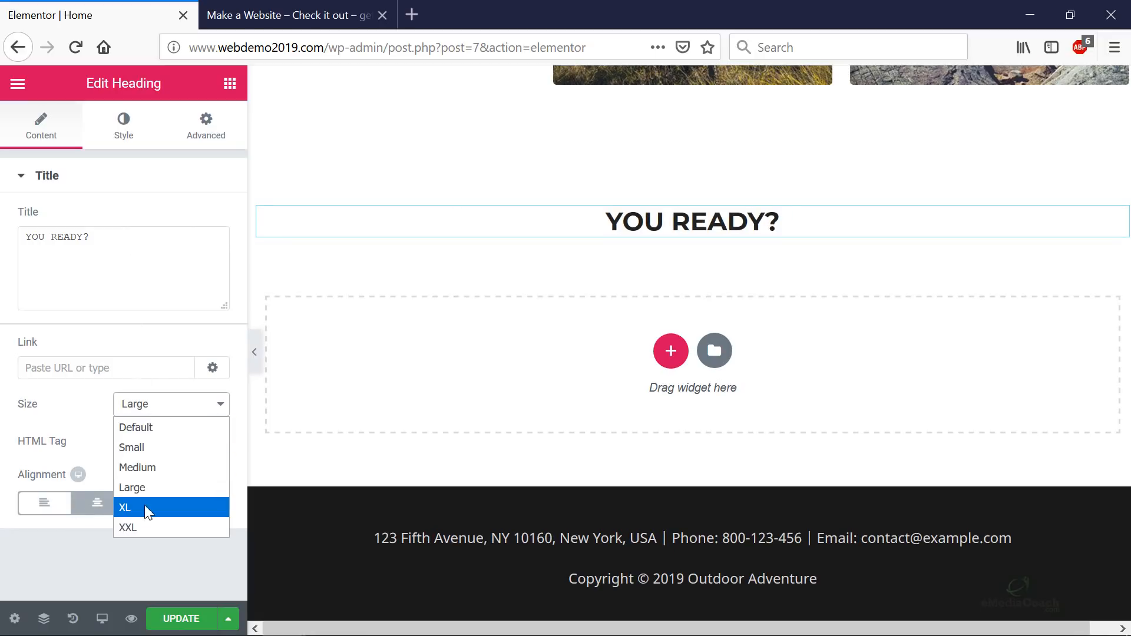
pyautogui.click(135, 524)
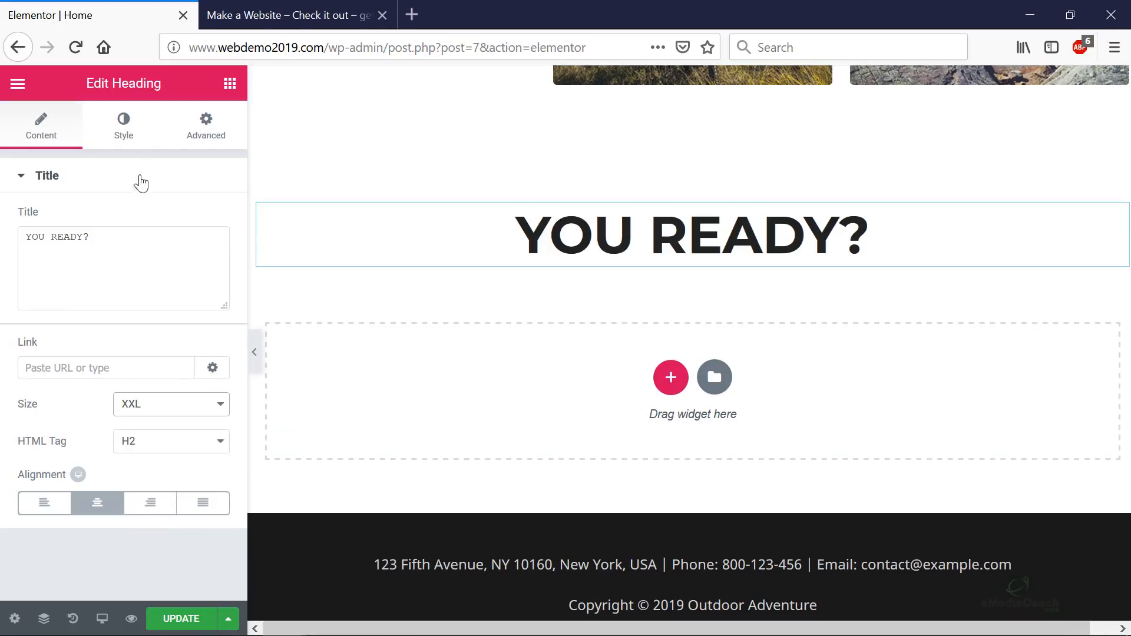
# - Set the YOU READY? heading's text colour to black
pyautogui.click(132, 135)
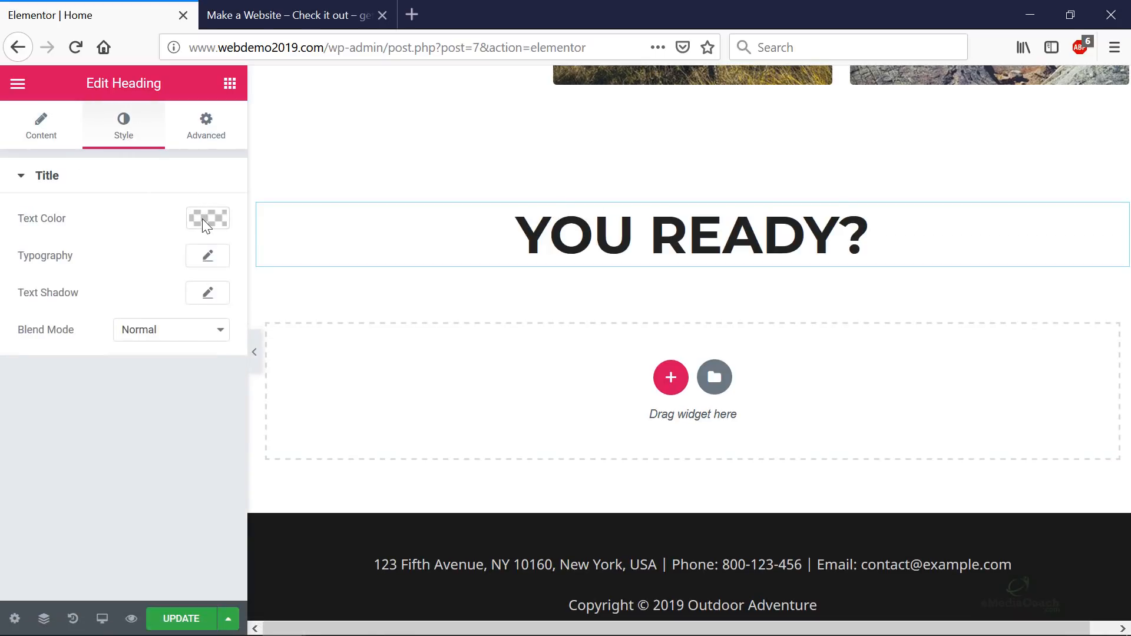
pyautogui.click(203, 218)
pyautogui.moveTo(134, 297)
pyautogui.mouseDown()
pyautogui.moveTo(61, 313)
pyautogui.moveTo(15, 398)
pyautogui.mouseUp()
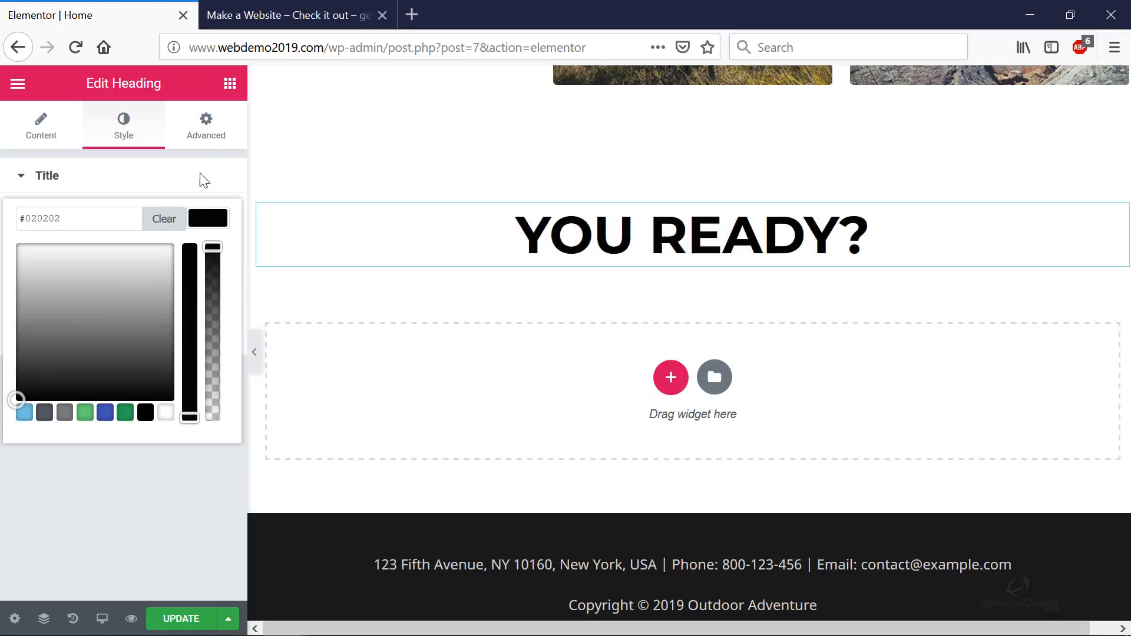
pyautogui.click(212, 133)
pyautogui.click(126, 130)
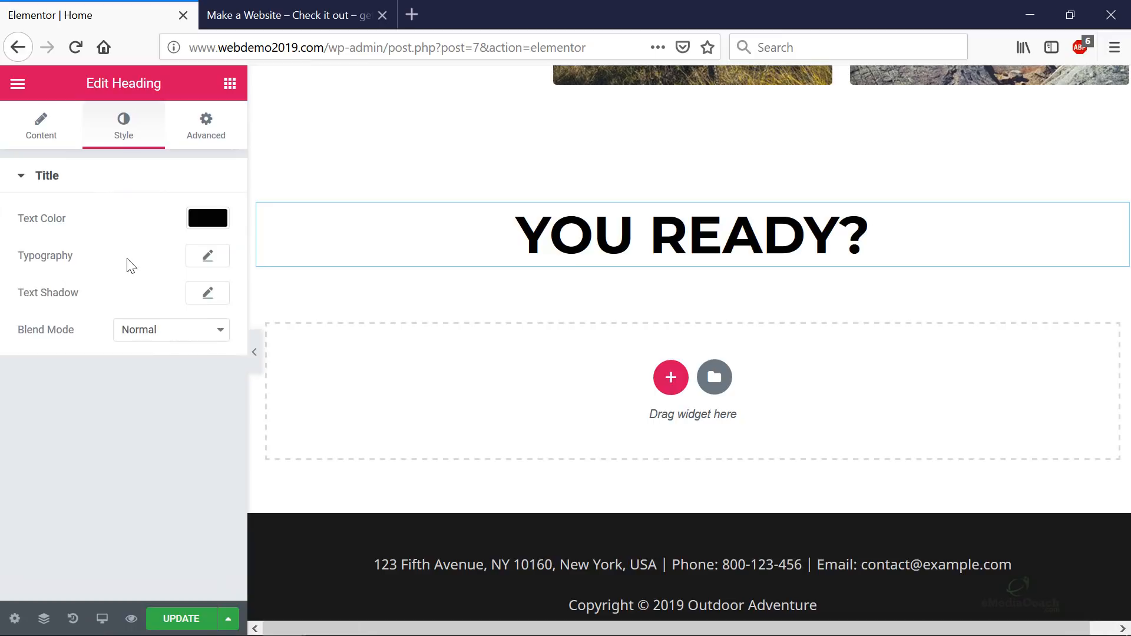
pyautogui.click(203, 259)
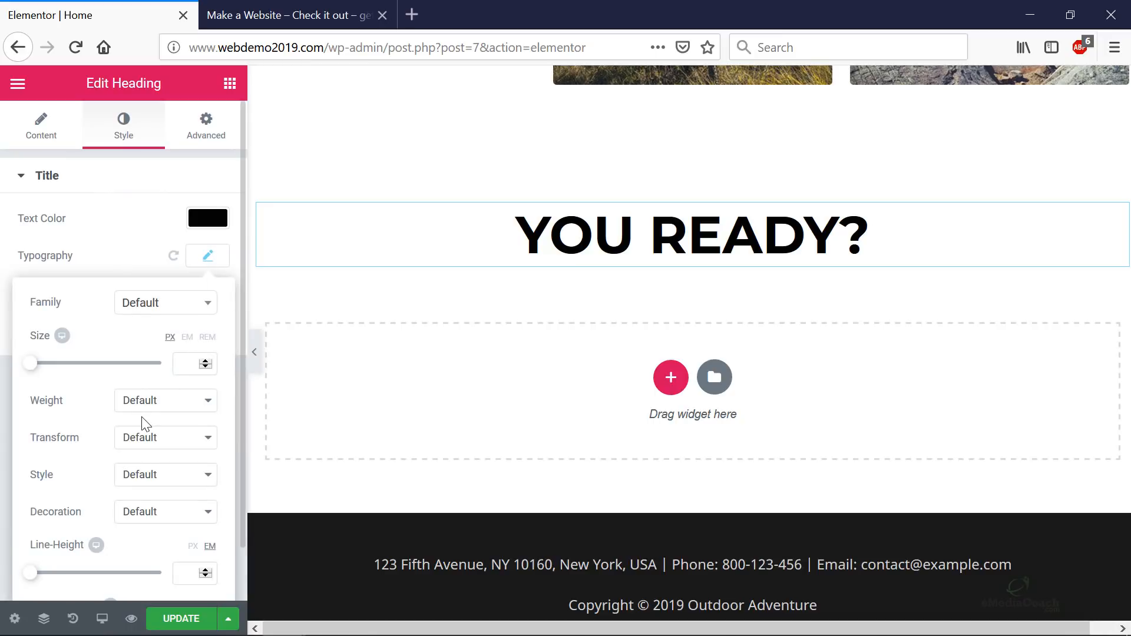
pyautogui.click(42, 125)
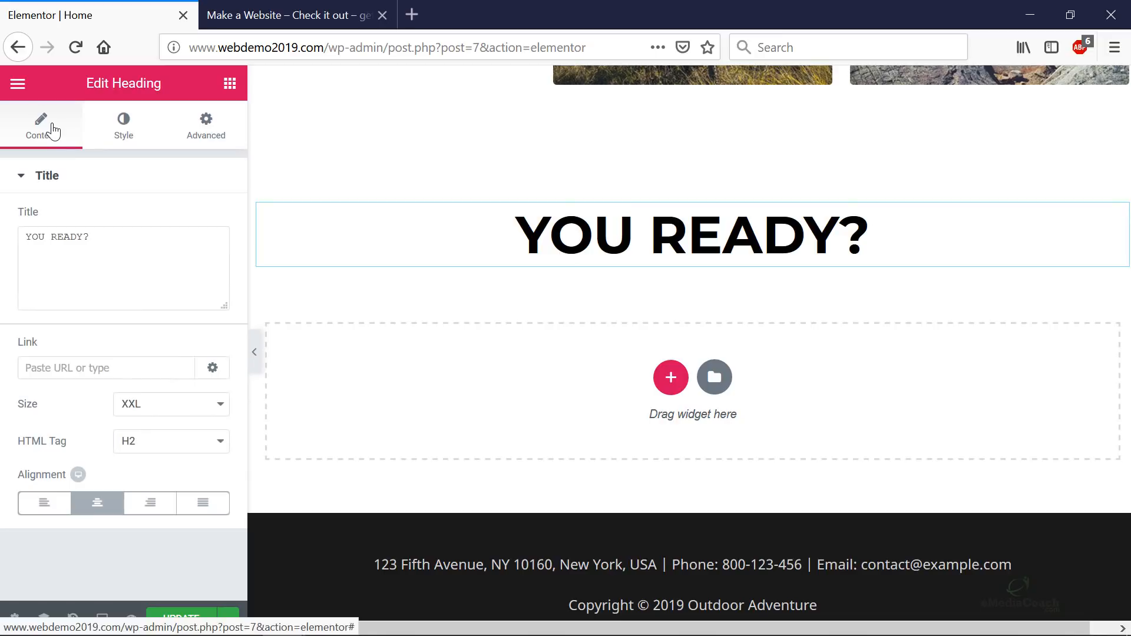
pyautogui.click(229, 83)
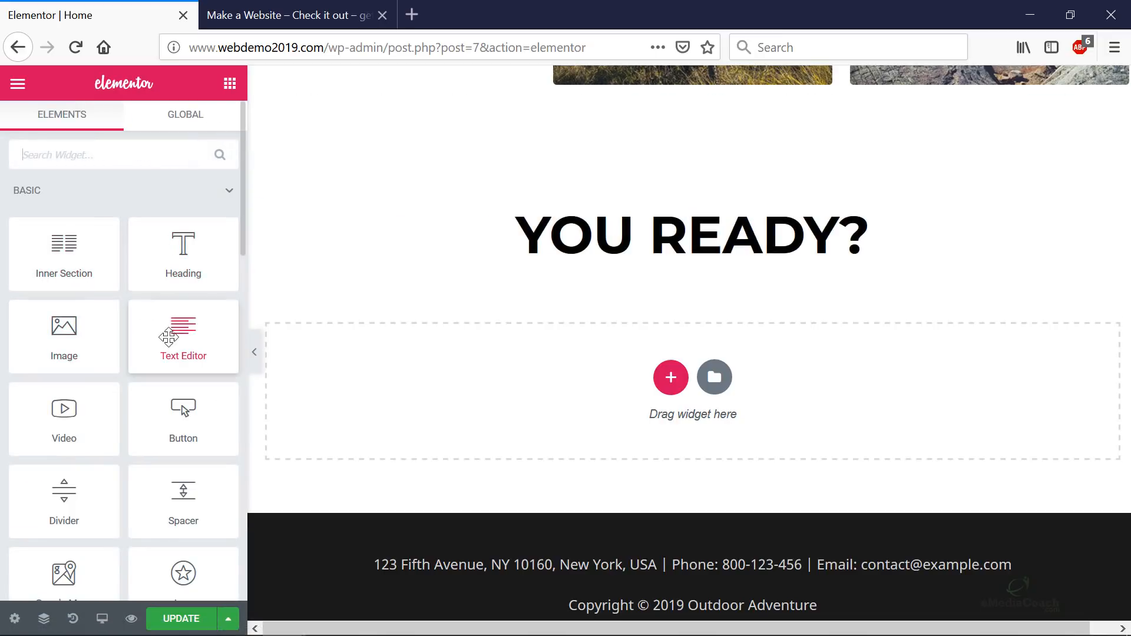
# - Add a text block under the heading reading 'Why don't you get started with this website?'
pyautogui.moveTo(176, 327); pyautogui.dragTo(676, 270)
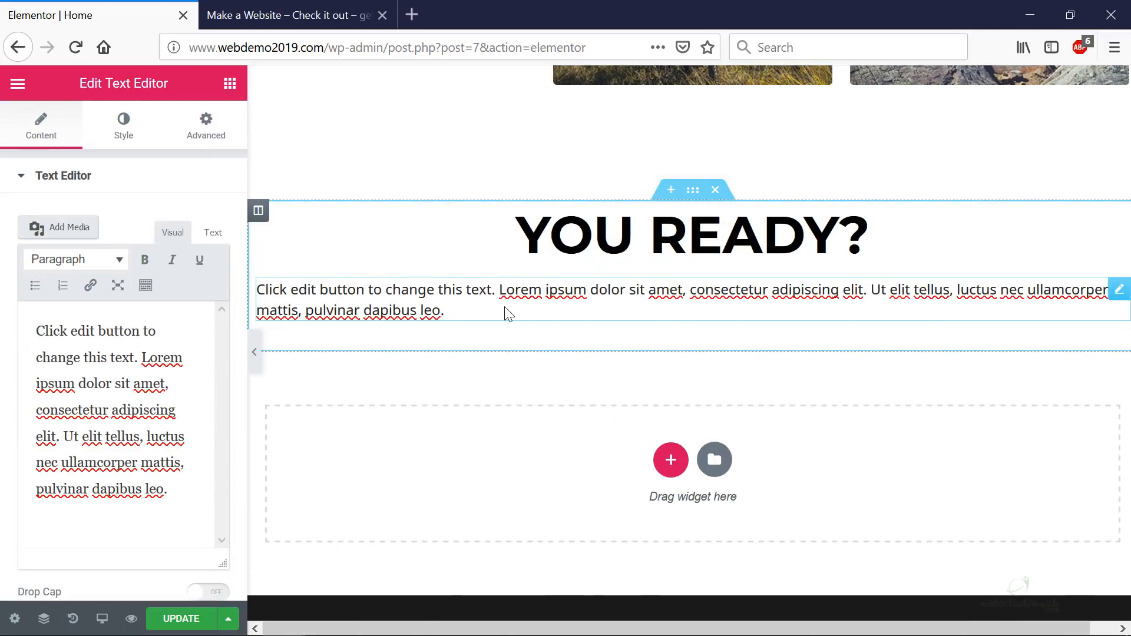
pyautogui.moveTo(186, 532); pyautogui.dragTo(36, 290)
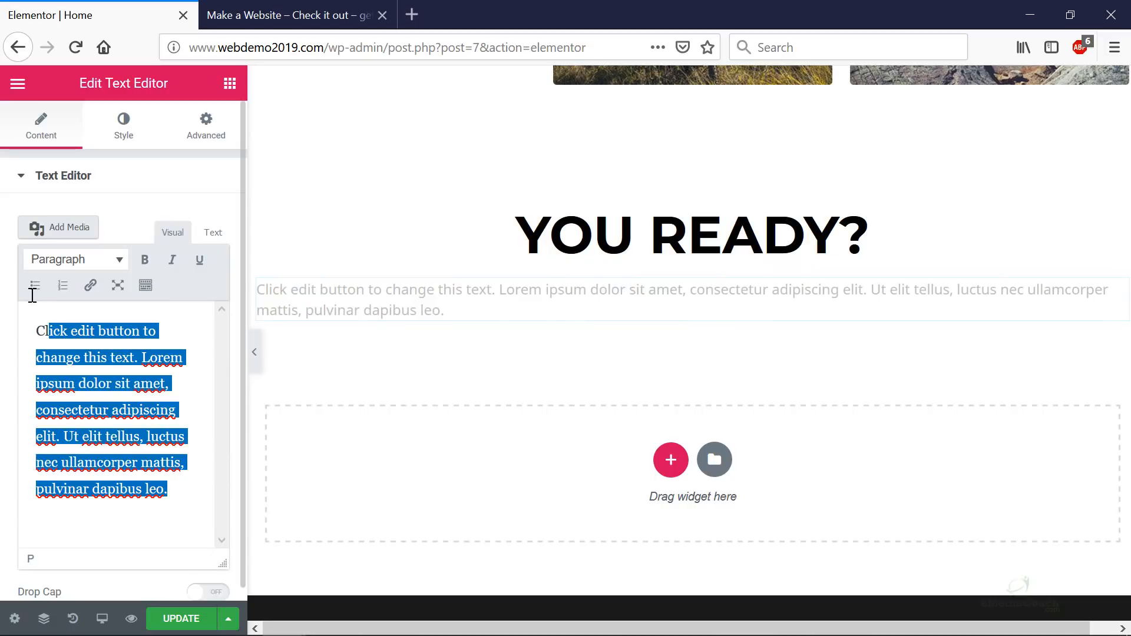
pyautogui.write('Wh')
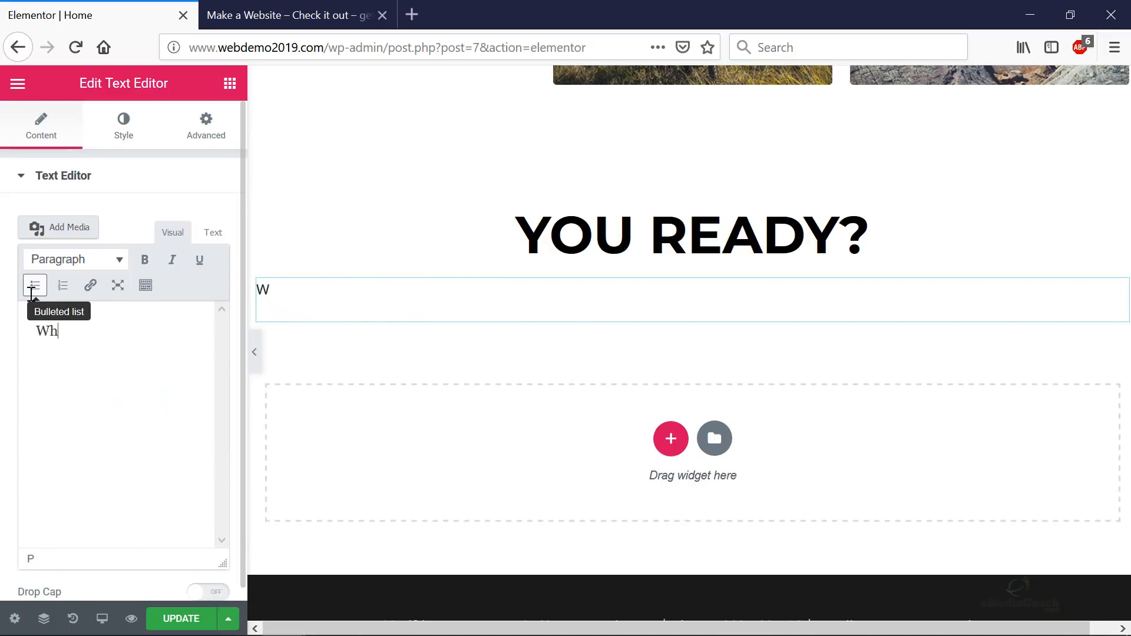
pyautogui.write("y don;'")
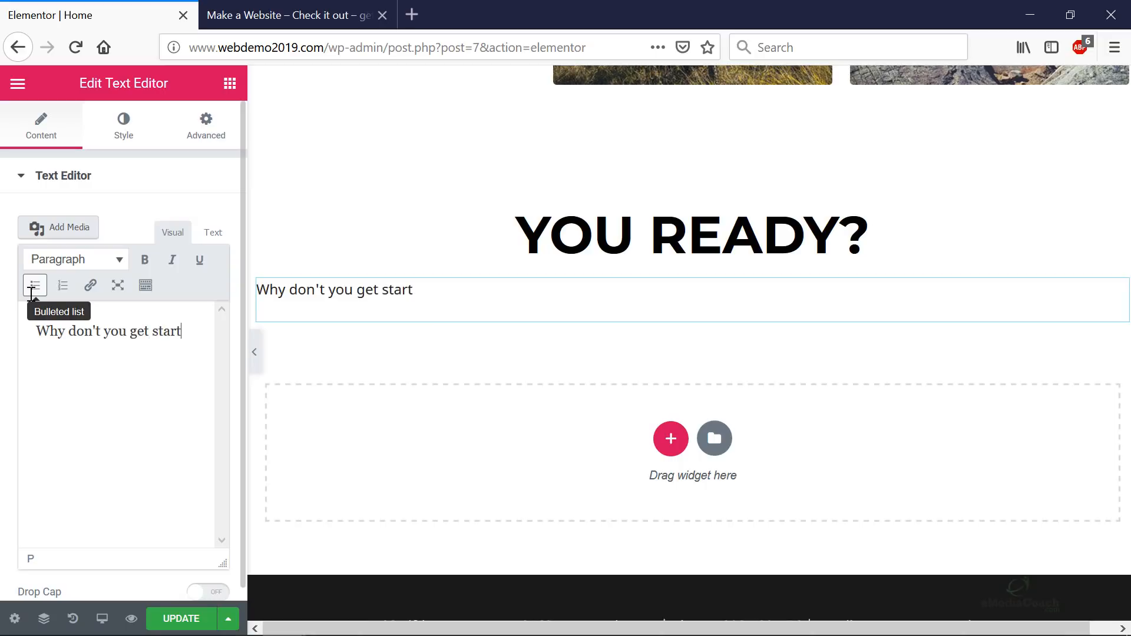
pyautogui.write(' with this website?')
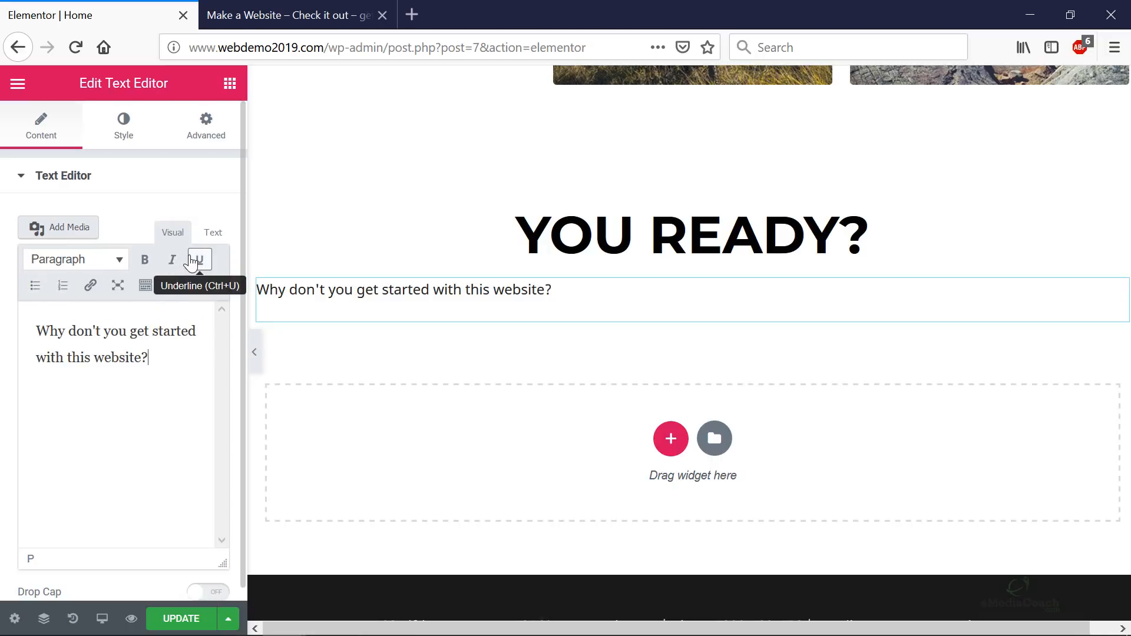
# - Centre-align the subtitle paragraph
pyautogui.click(147, 286)
pyautogui.click(64, 342)
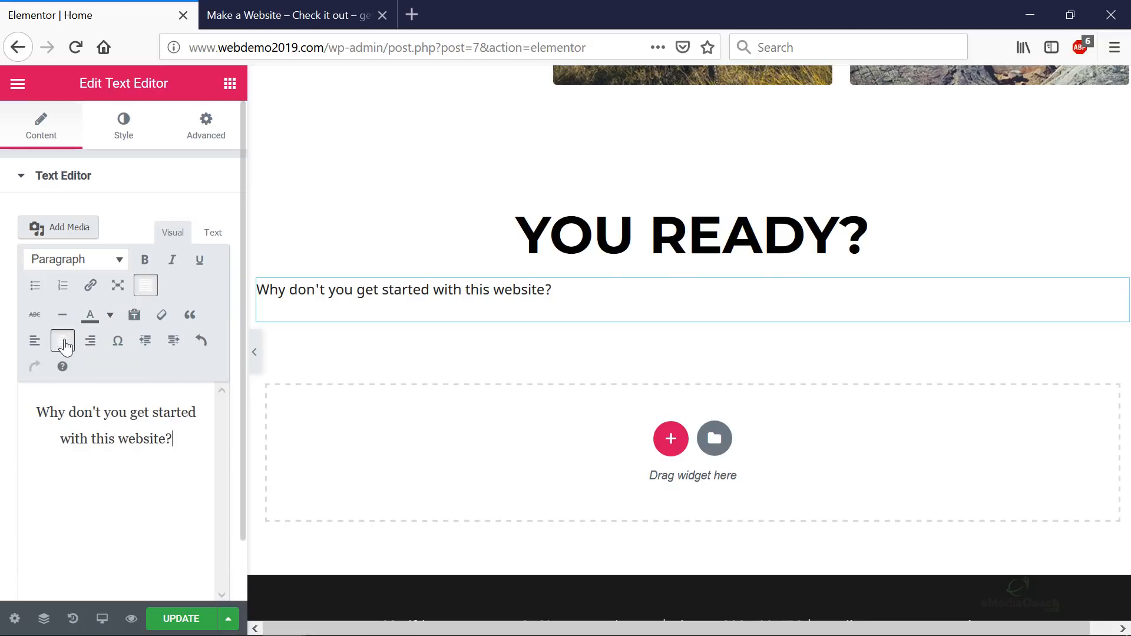
pyautogui.click(89, 185)
pyautogui.click(76, 177)
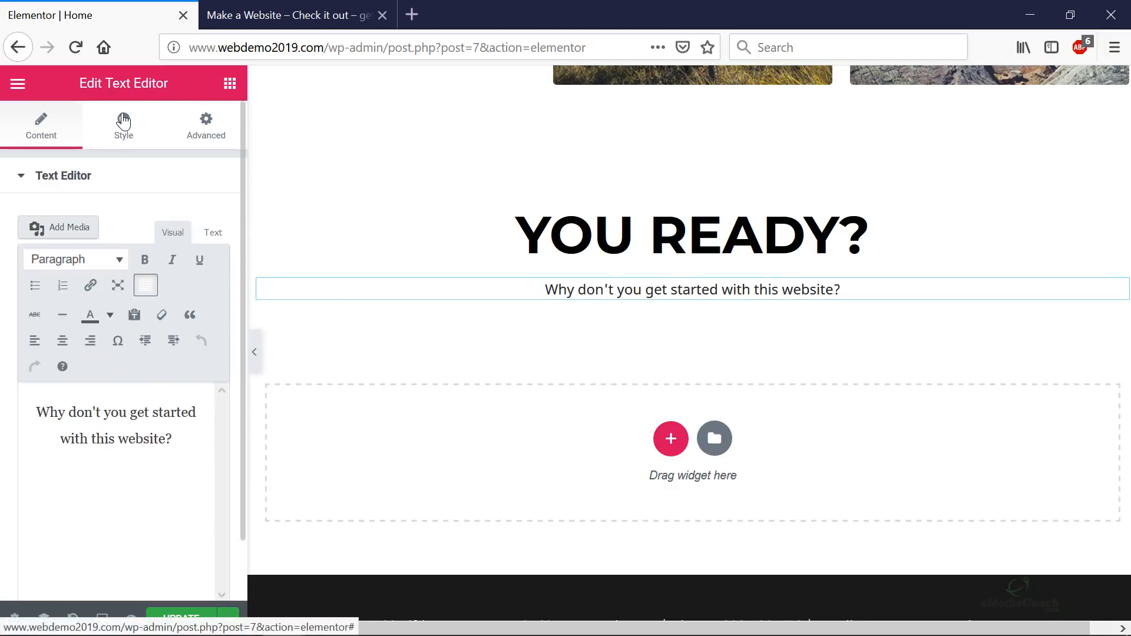
pyautogui.click(123, 125)
# - Centre the subtitle and colour its text deep blue, #0020b2
pyautogui.click(97, 243)
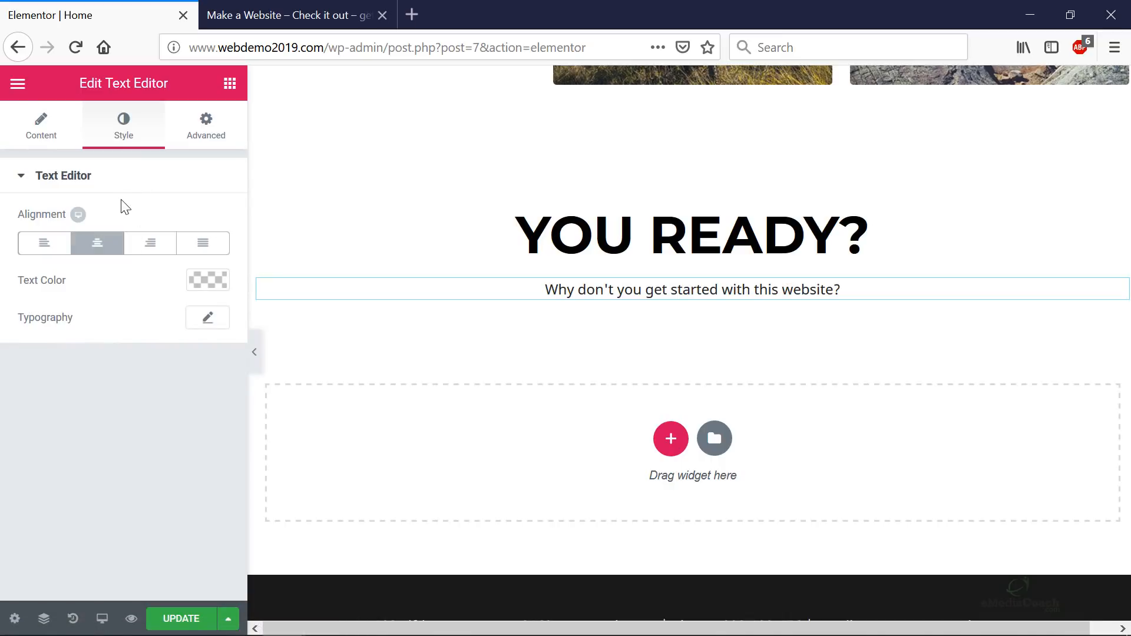
pyautogui.click(210, 285)
pyautogui.click(104, 476)
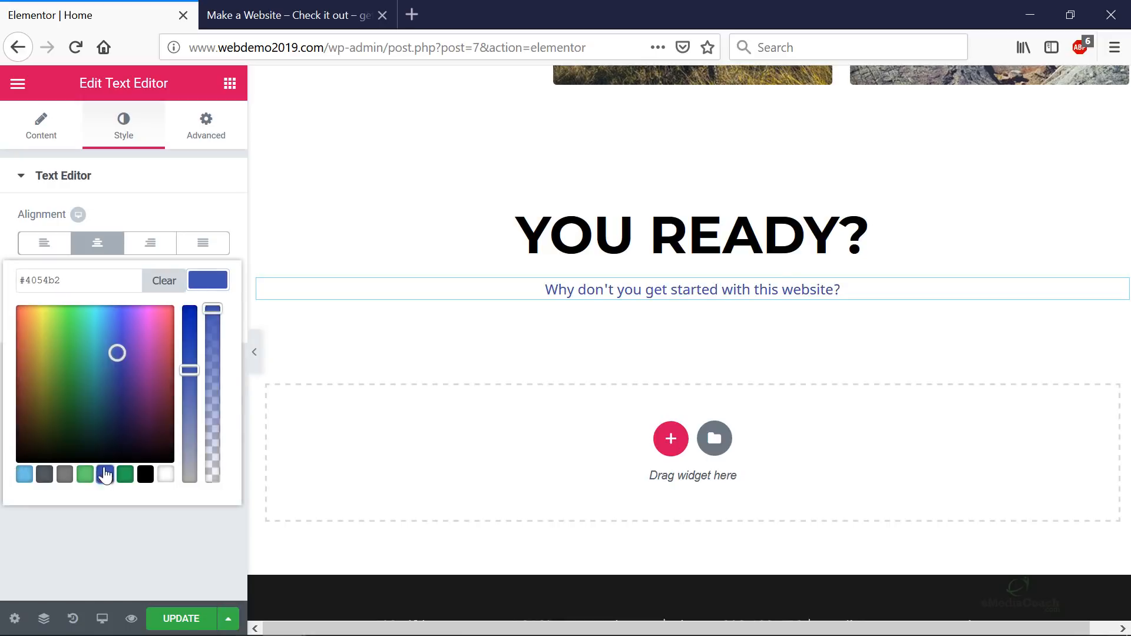
pyautogui.moveTo(189, 370); pyautogui.dragTo(204, 308)
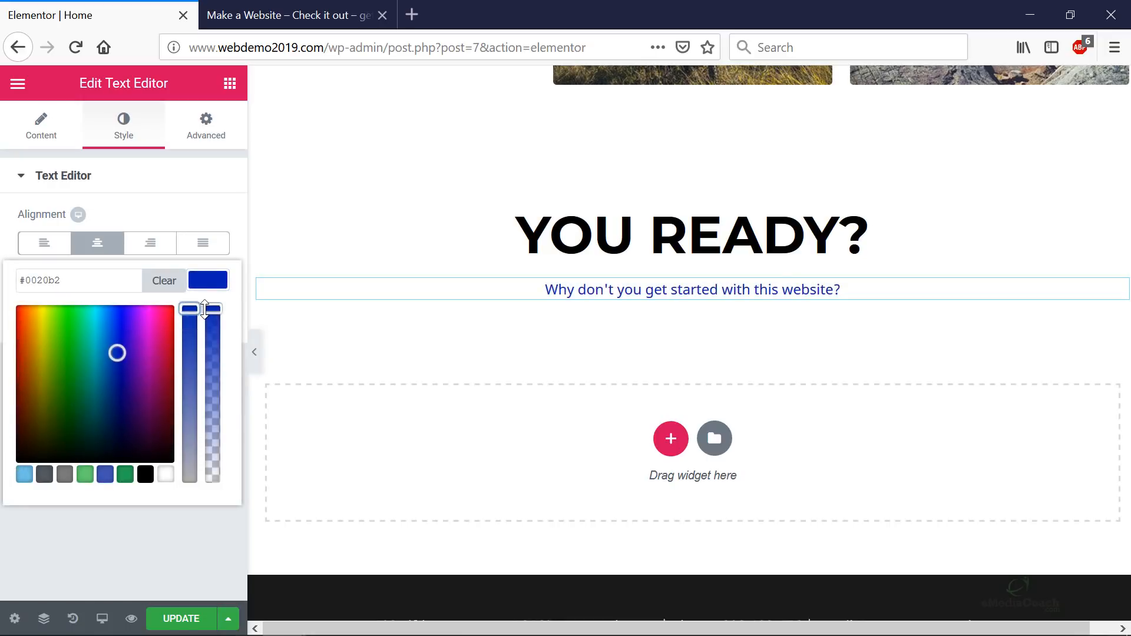
pyautogui.click(210, 141)
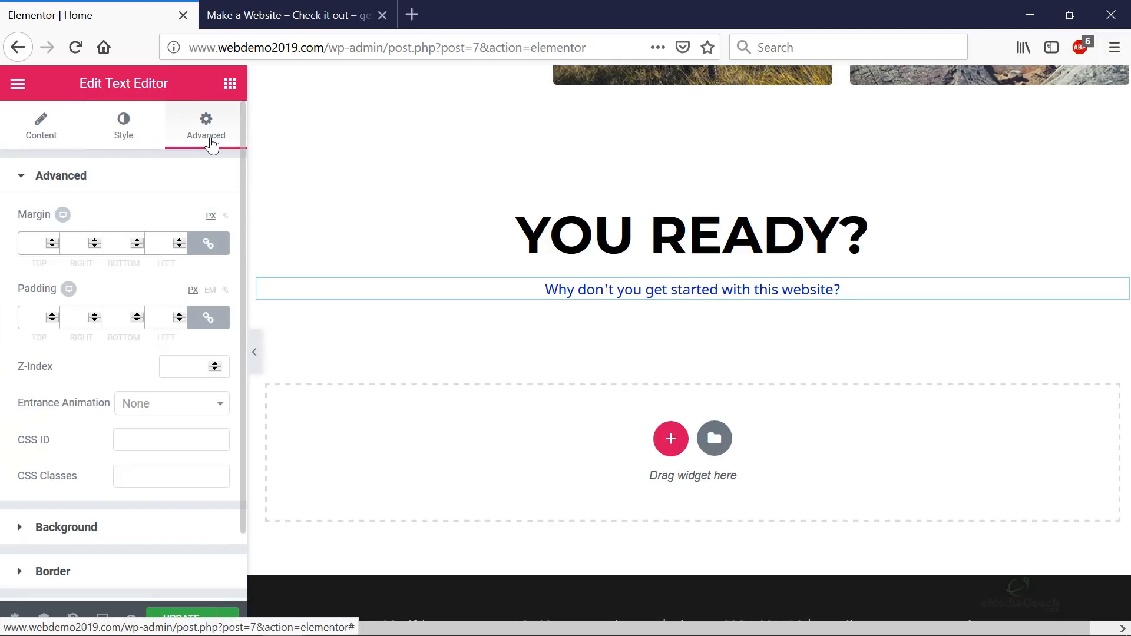
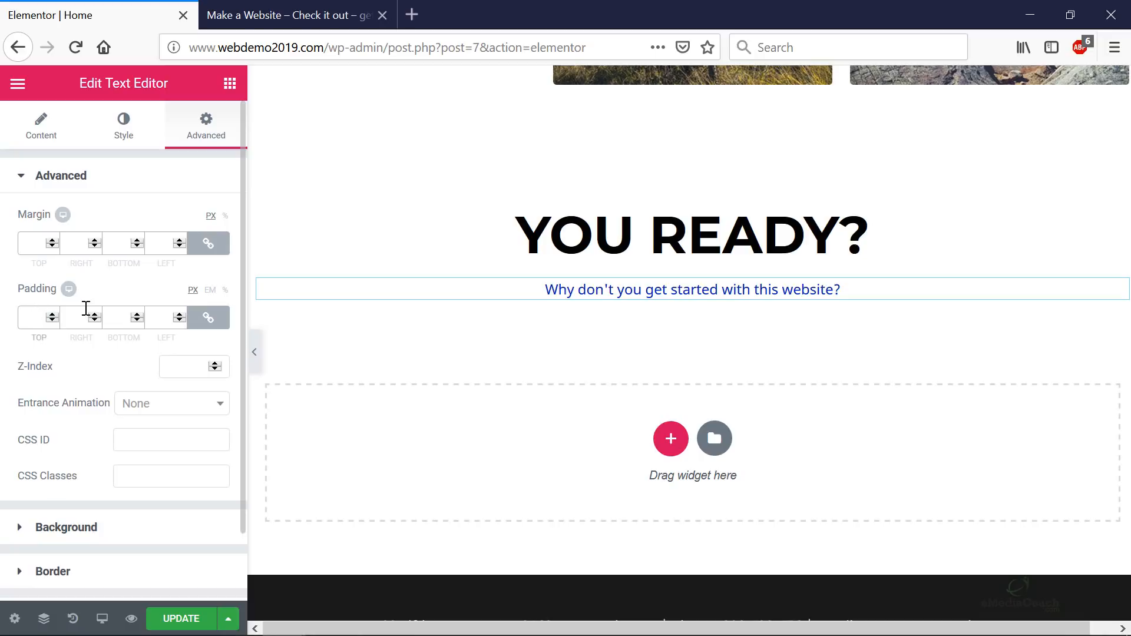
# - Set the text widget's padding to 0 on all sides except 20 px at the top
pyautogui.write('20')
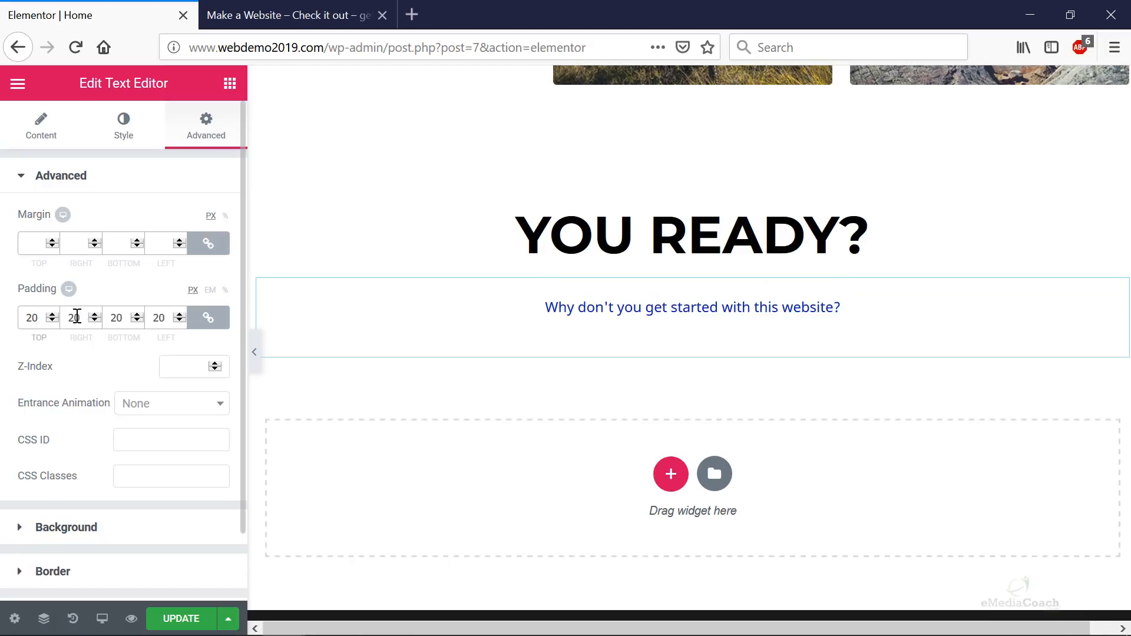
pyautogui.doubleClick(77, 317)
pyautogui.write('0')
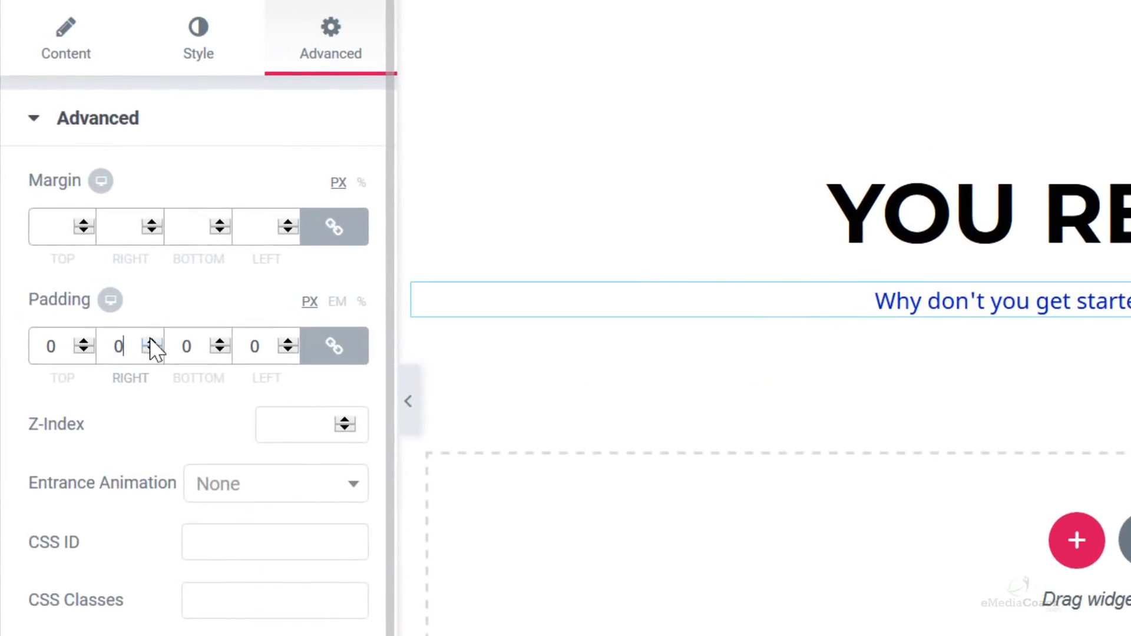
pyautogui.click(342, 357)
pyautogui.click(55, 344)
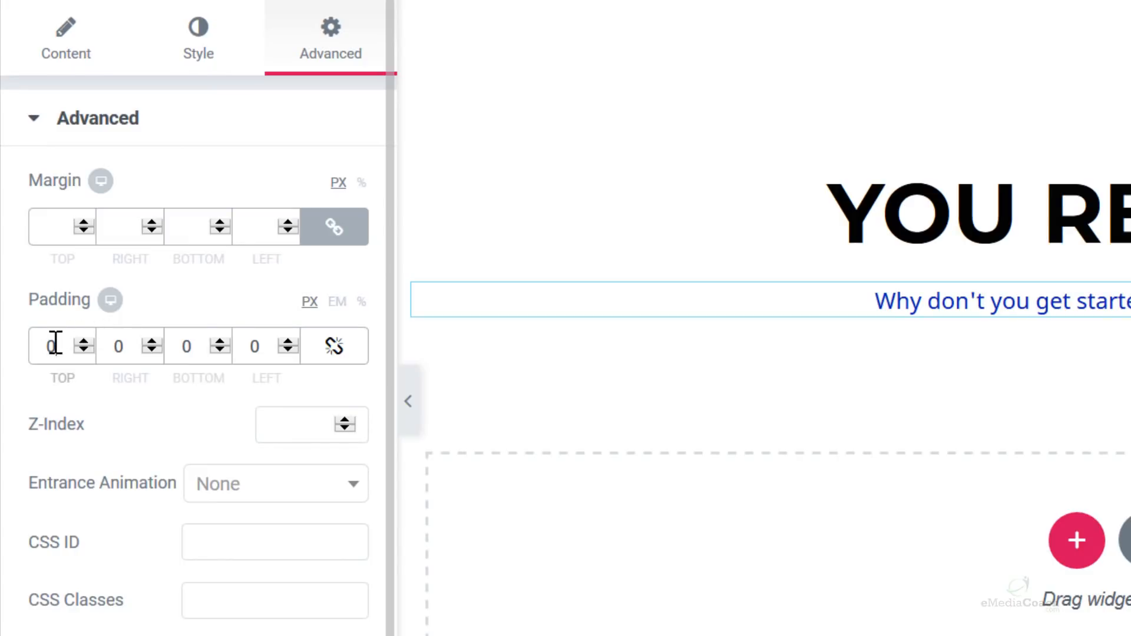
pyautogui.write('20')
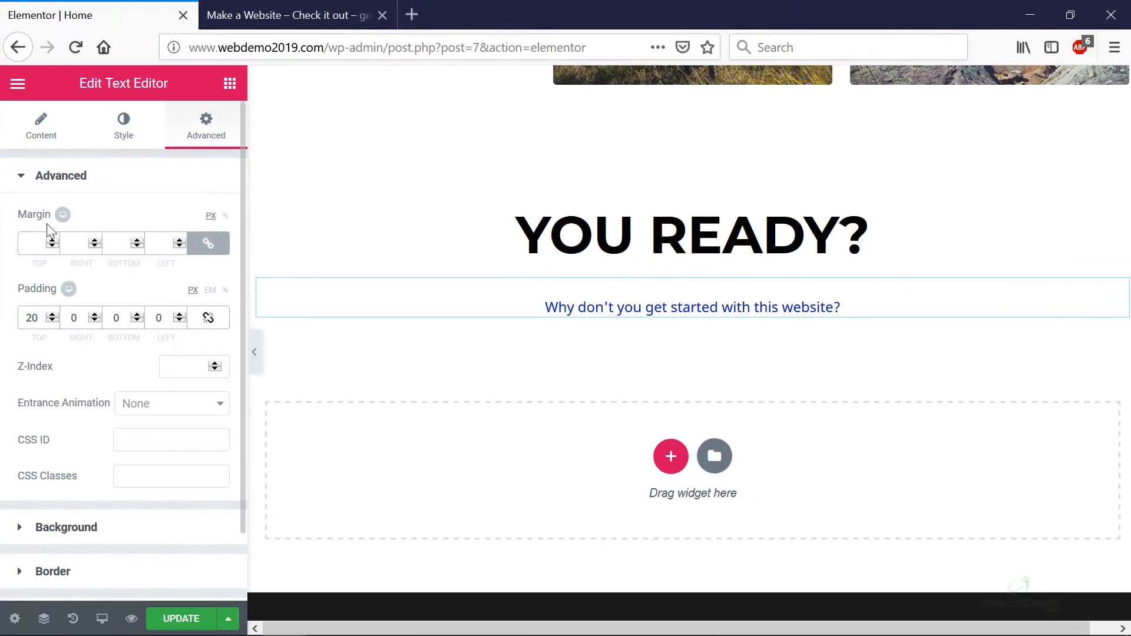
pyautogui.click(46, 127)
pyautogui.click(117, 127)
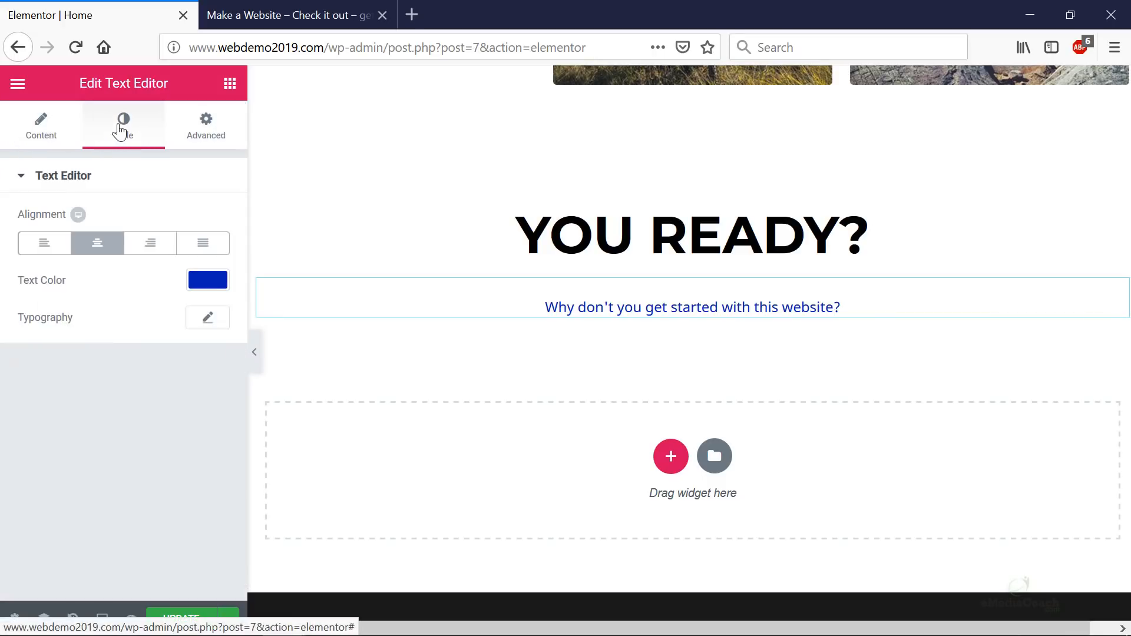
# - Drag a Social Icons widget (Facebook, Twitter, Google Plus) in below the text
pyautogui.click(230, 83)
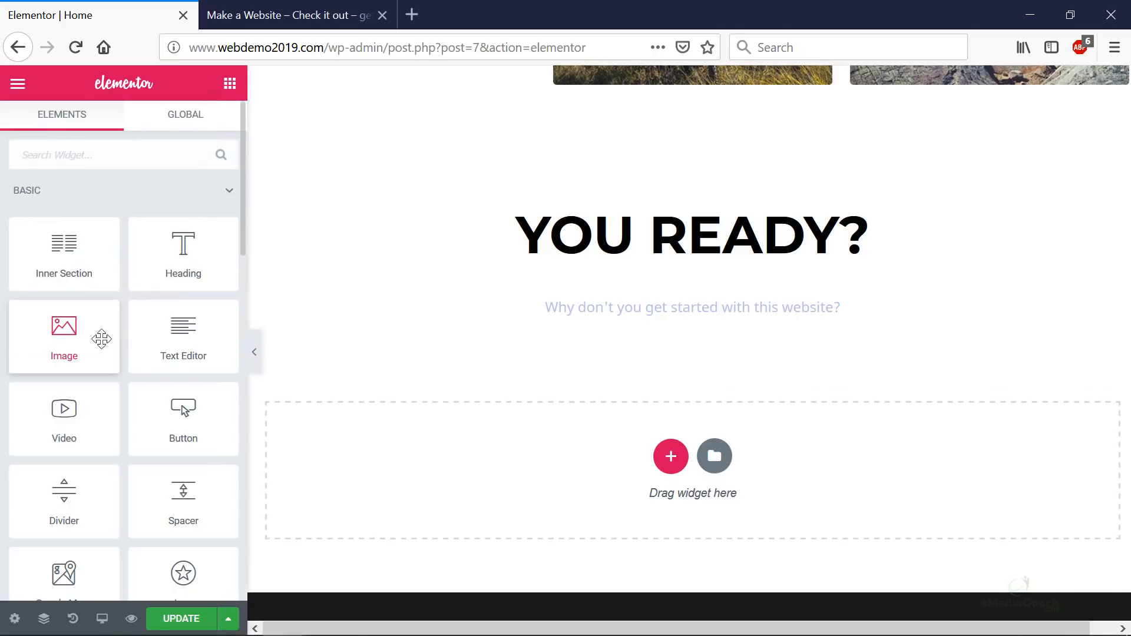
pyautogui.scroll(-3, 61, 336)
pyautogui.scroll(-2, 61, 339)
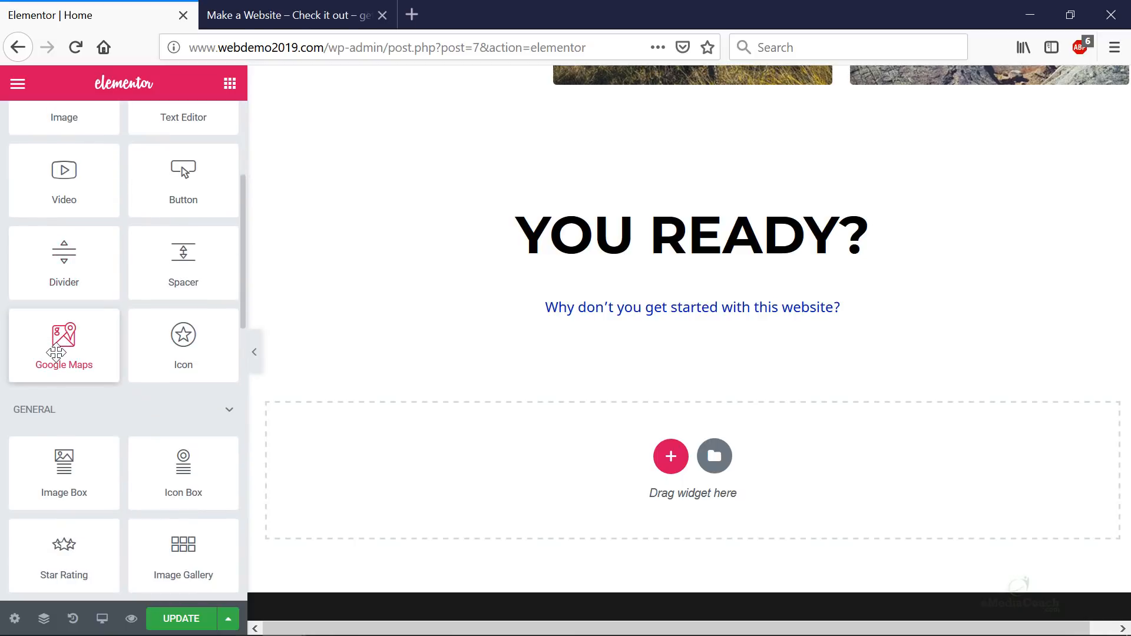
pyautogui.scroll(-2, 56, 353)
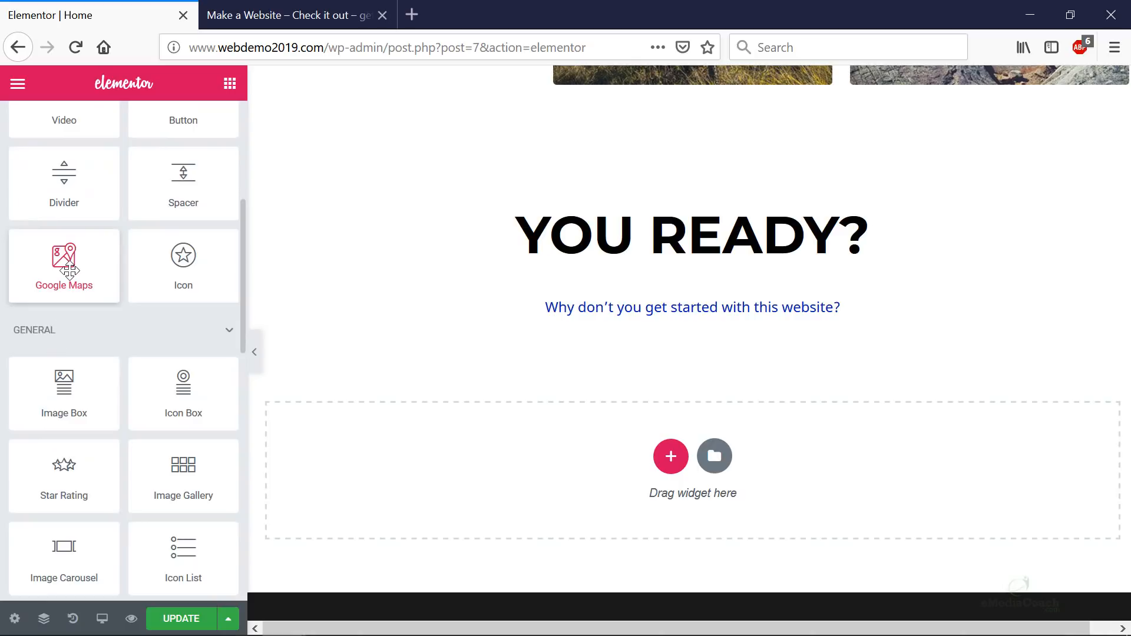
pyautogui.scroll(-3, 69, 277)
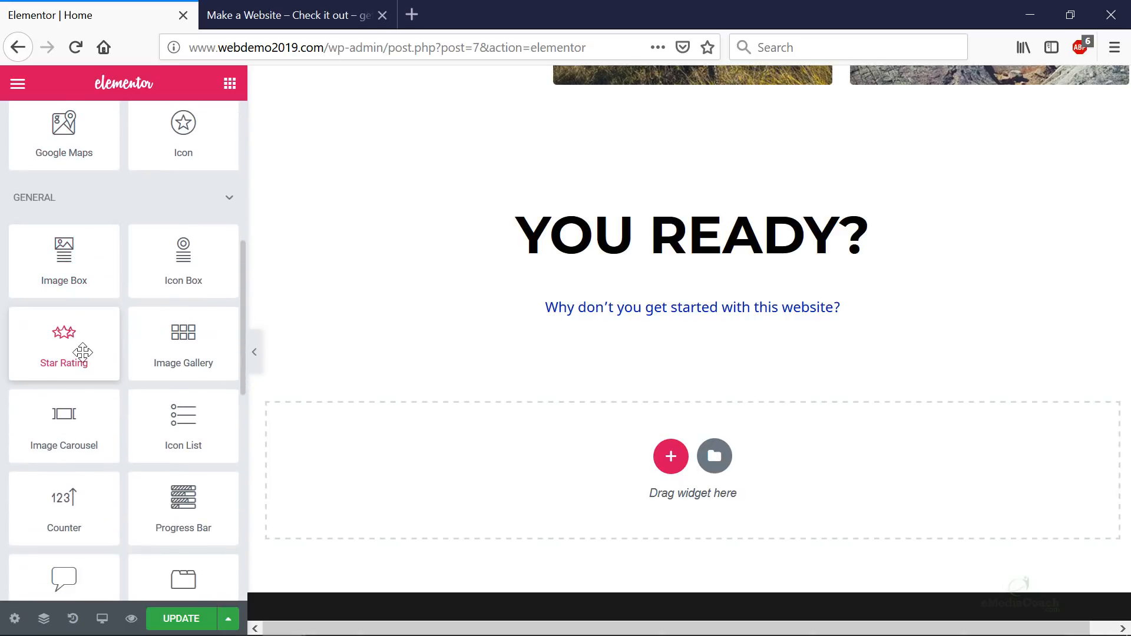
pyautogui.scroll(-2, 81, 318)
pyautogui.scroll(-3, 83, 352)
pyautogui.moveTo(65, 518); pyautogui.dragTo(709, 327)
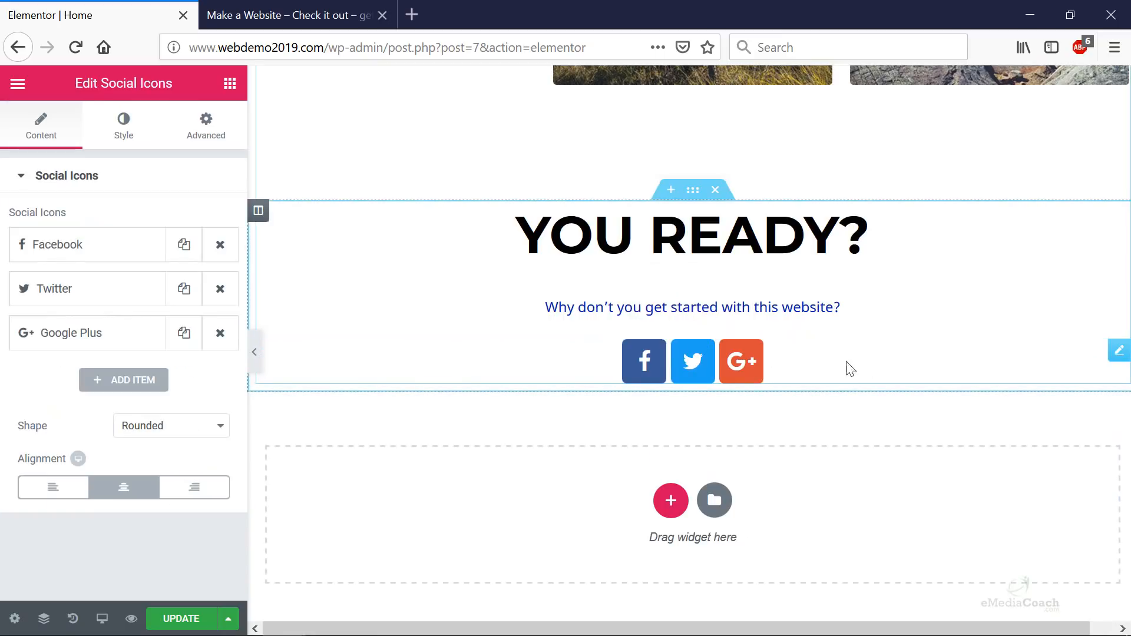
# - Give the social icons 20 px of top padding with the sides unlinked
pyautogui.click(124, 140)
pyautogui.click(206, 140)
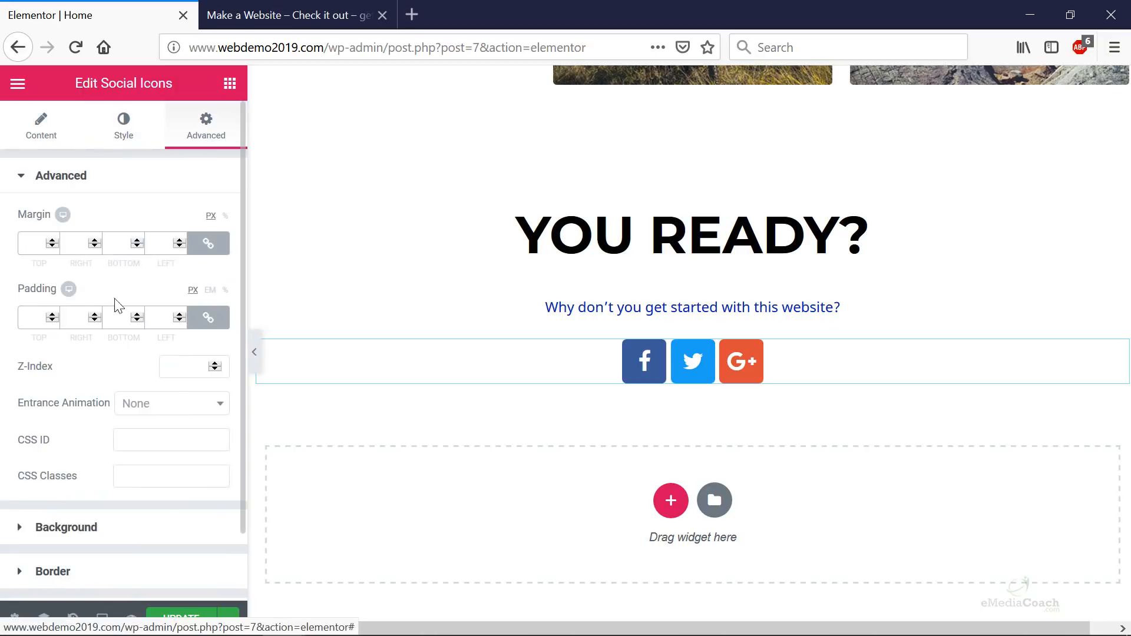
pyautogui.click(208, 317)
pyautogui.moveTo(46, 318); pyautogui.dragTo(9, 317)
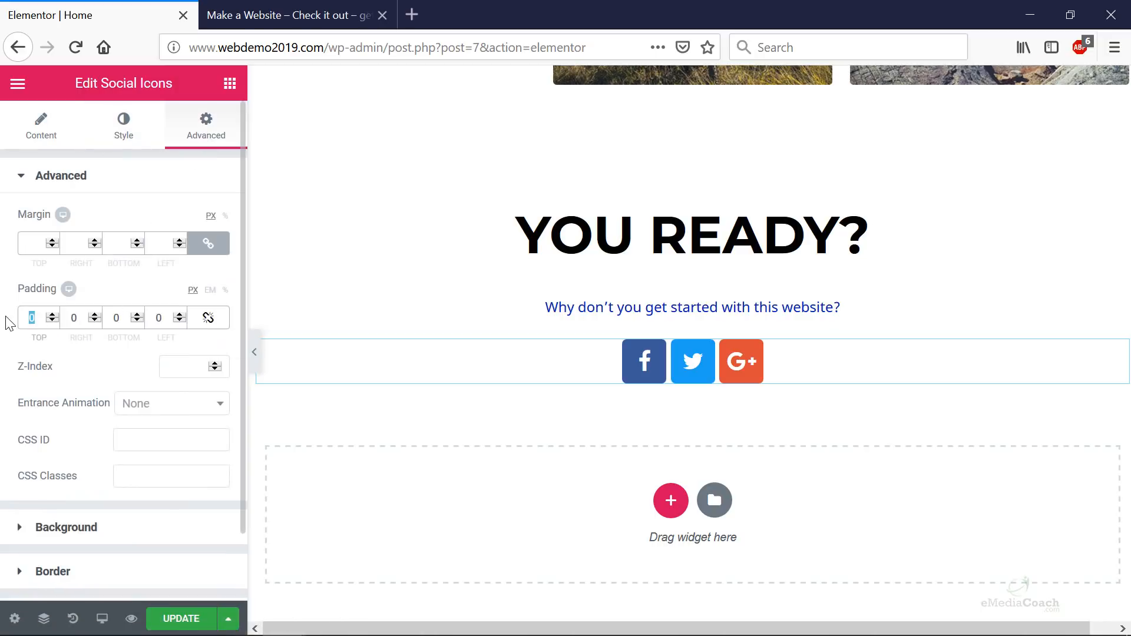
pyautogui.write('20')
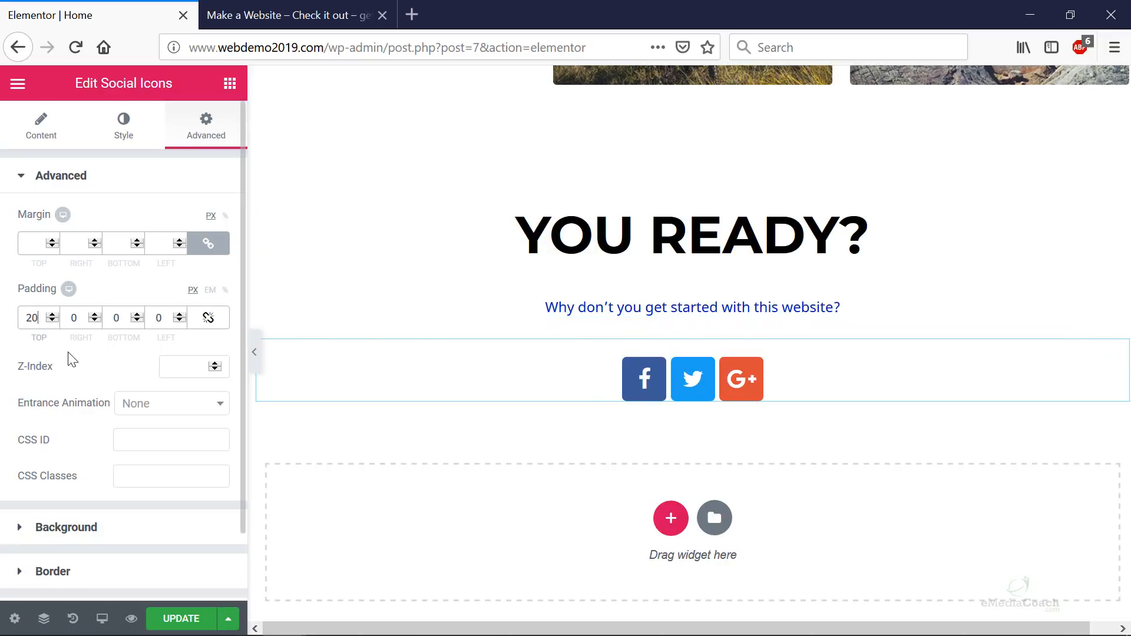
pyautogui.click(122, 127)
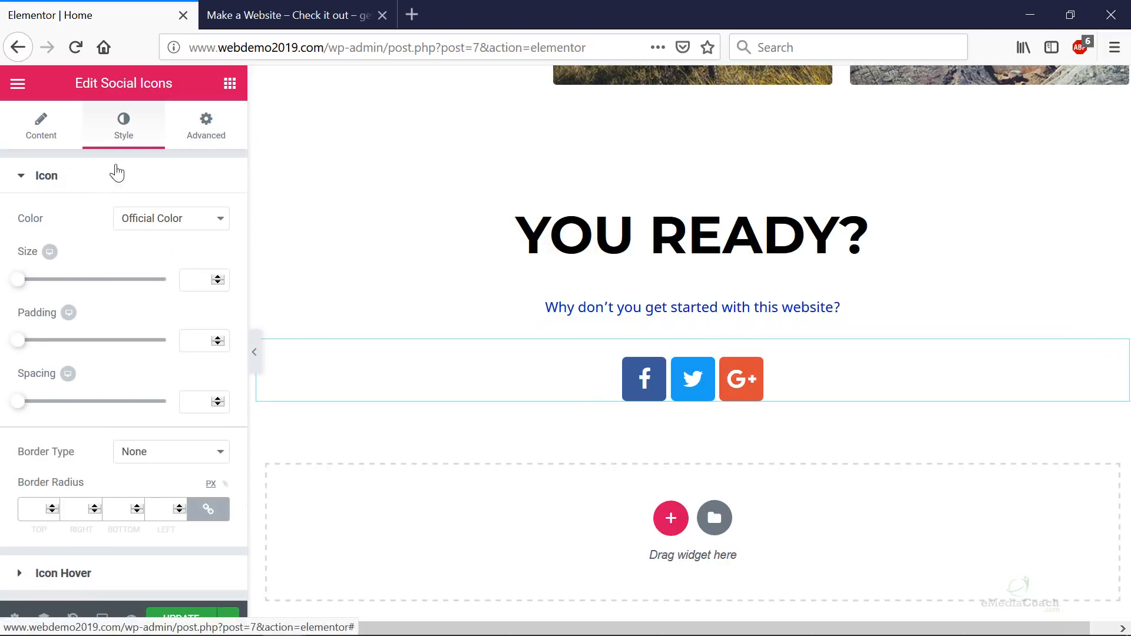
pyautogui.click(59, 135)
pyautogui.click(114, 248)
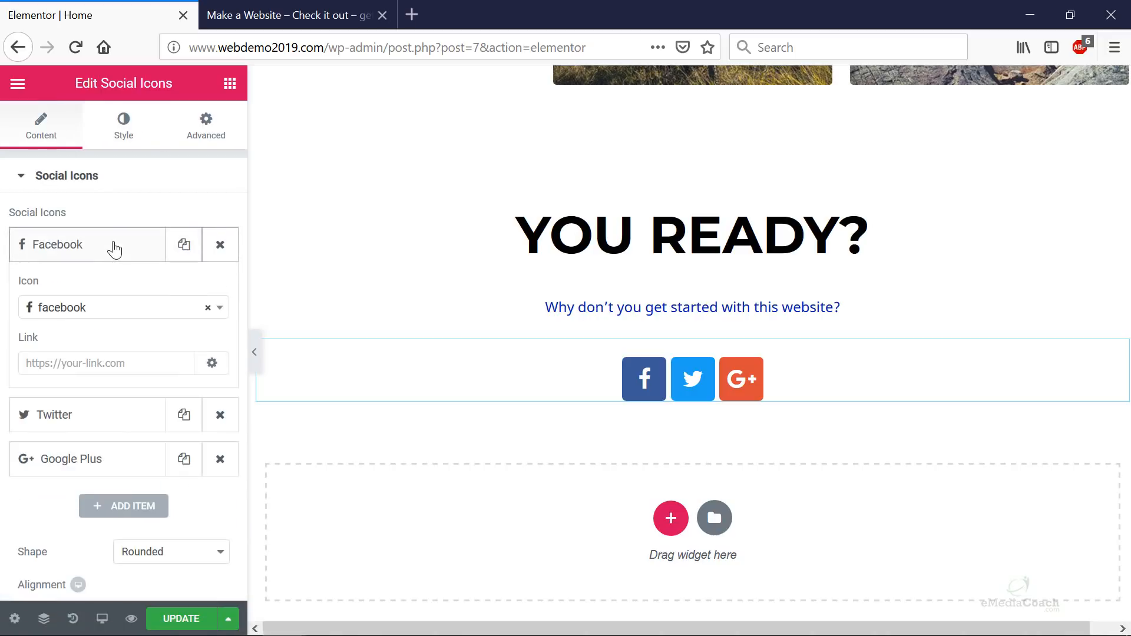
pyautogui.click(107, 363)
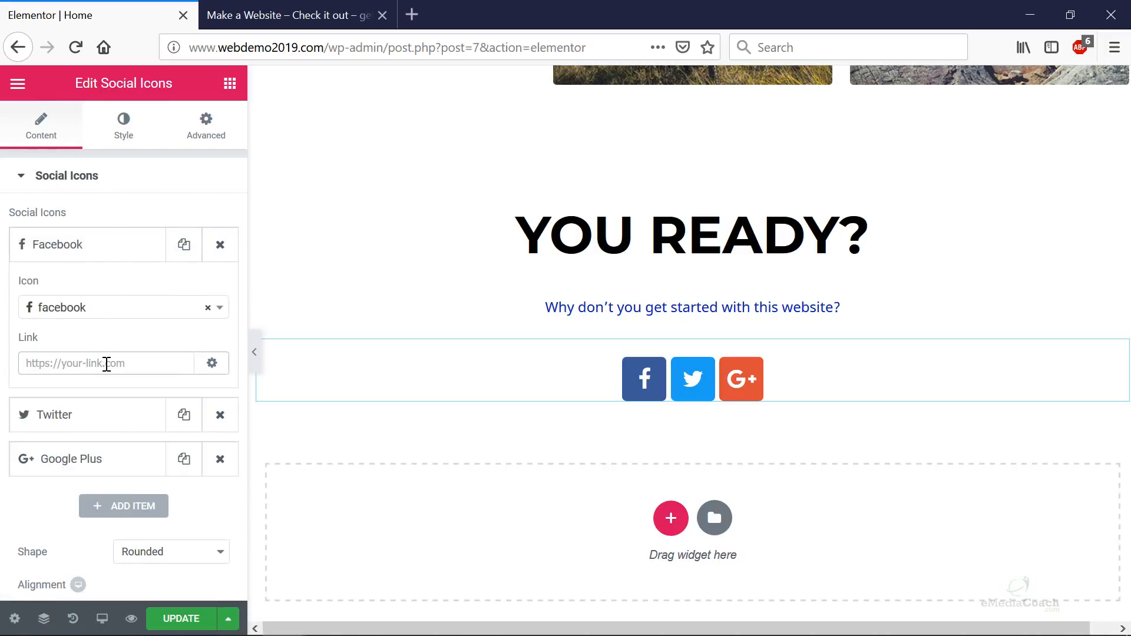
pyautogui.write('http://www.facebook.com/e')
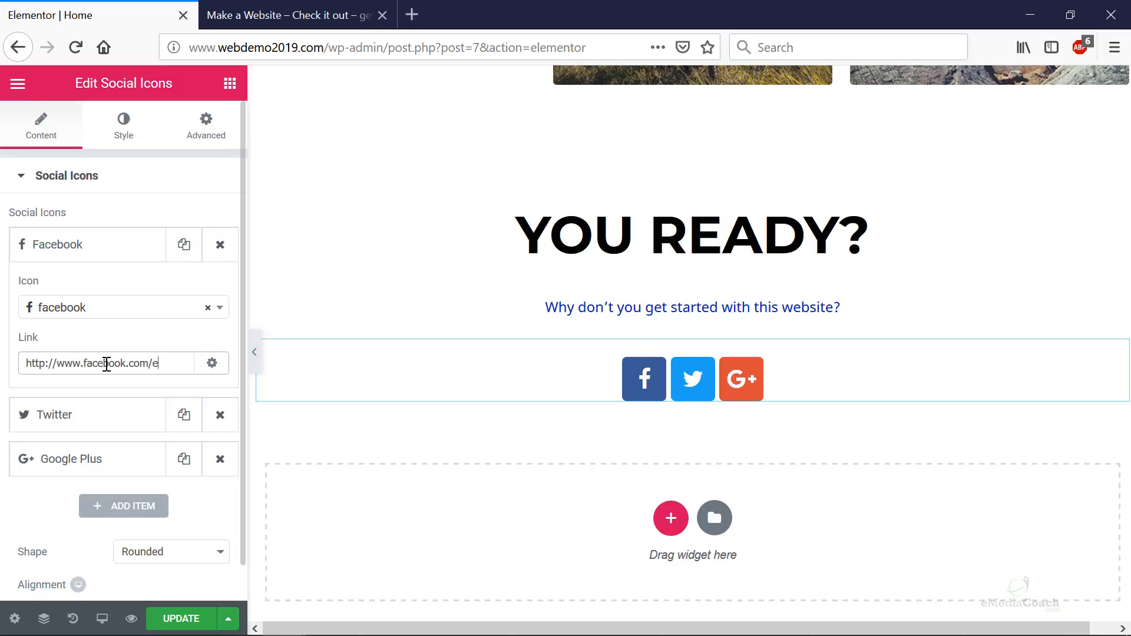
pyautogui.write('mediacoach')
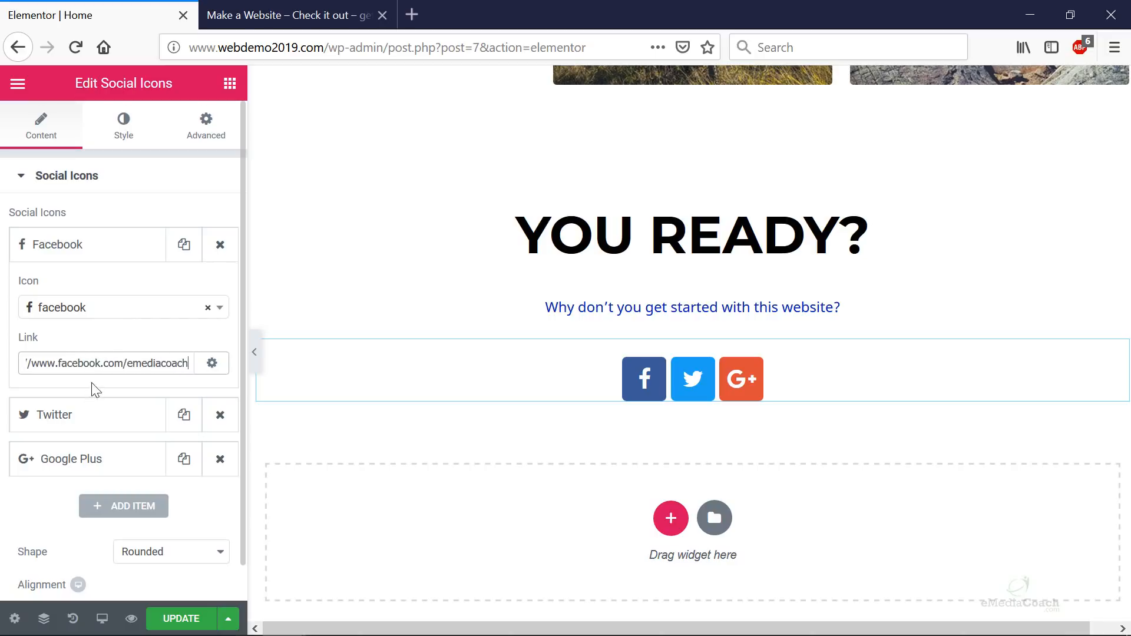
pyautogui.tripleClick(126, 363)
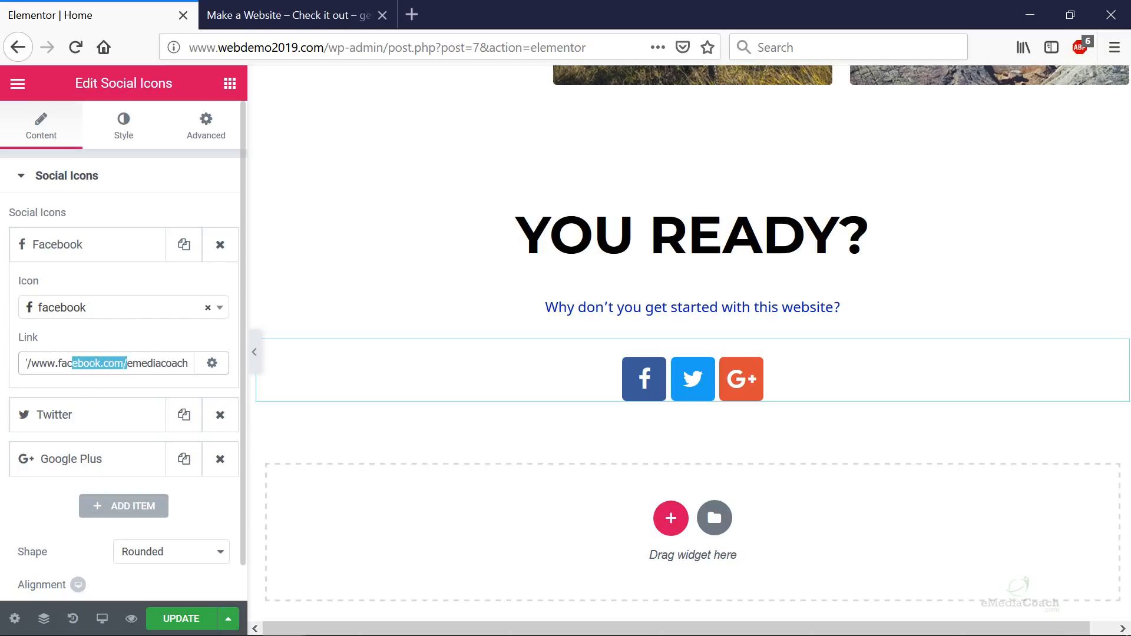
# - Add a fourth YouTube icon linked to the emediacoach YouTube channel
pyautogui.click(112, 422)
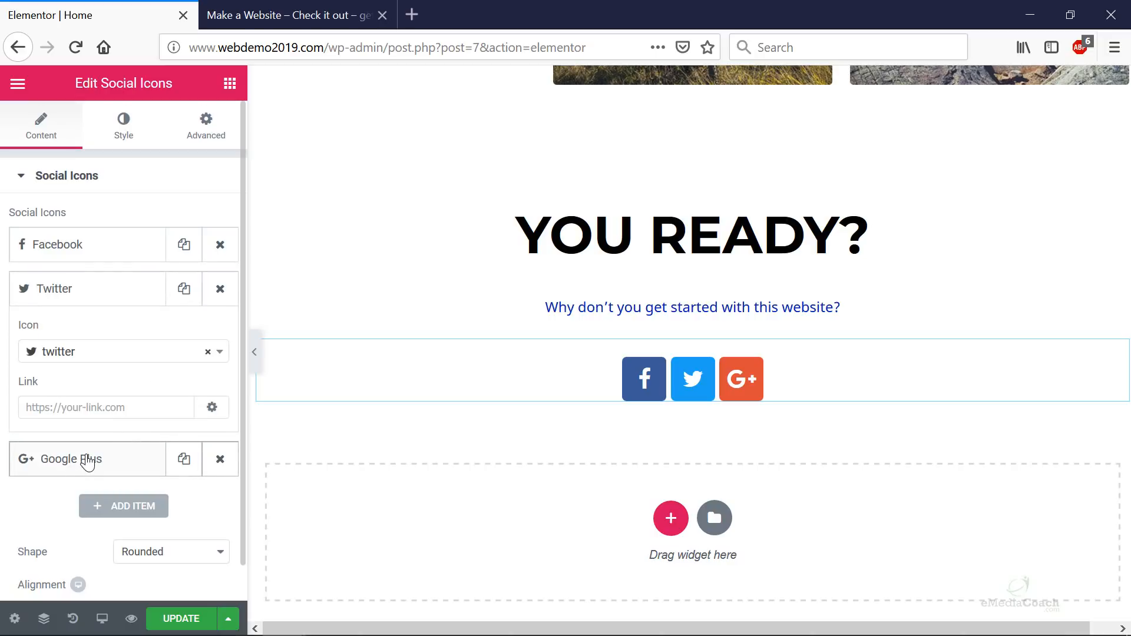
pyautogui.click(87, 462)
pyautogui.click(126, 507)
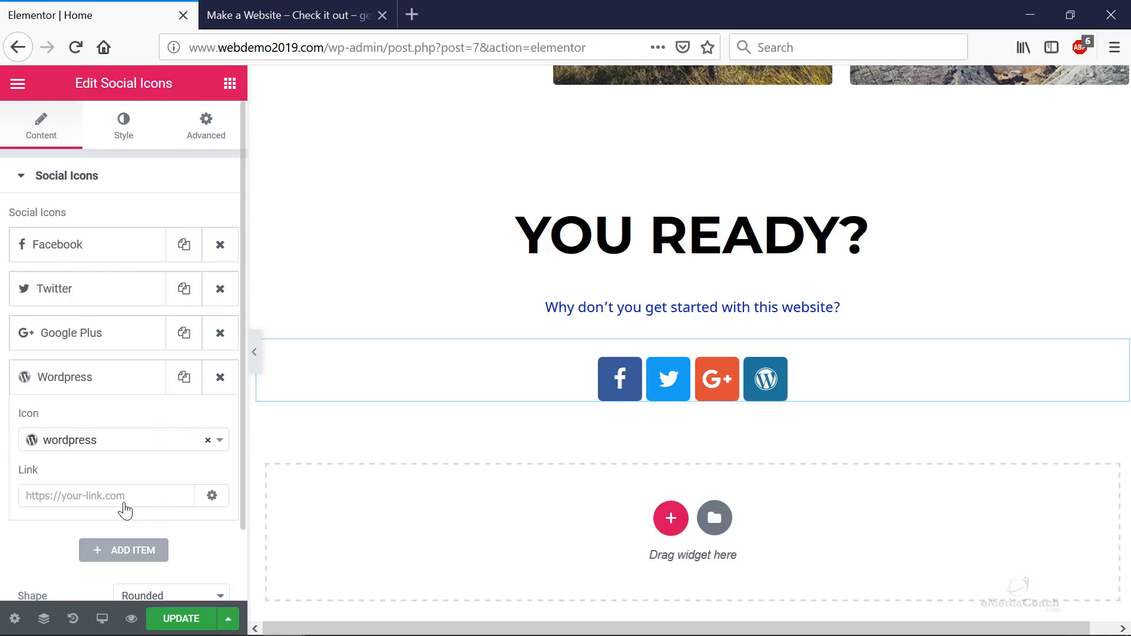
pyautogui.click(221, 446)
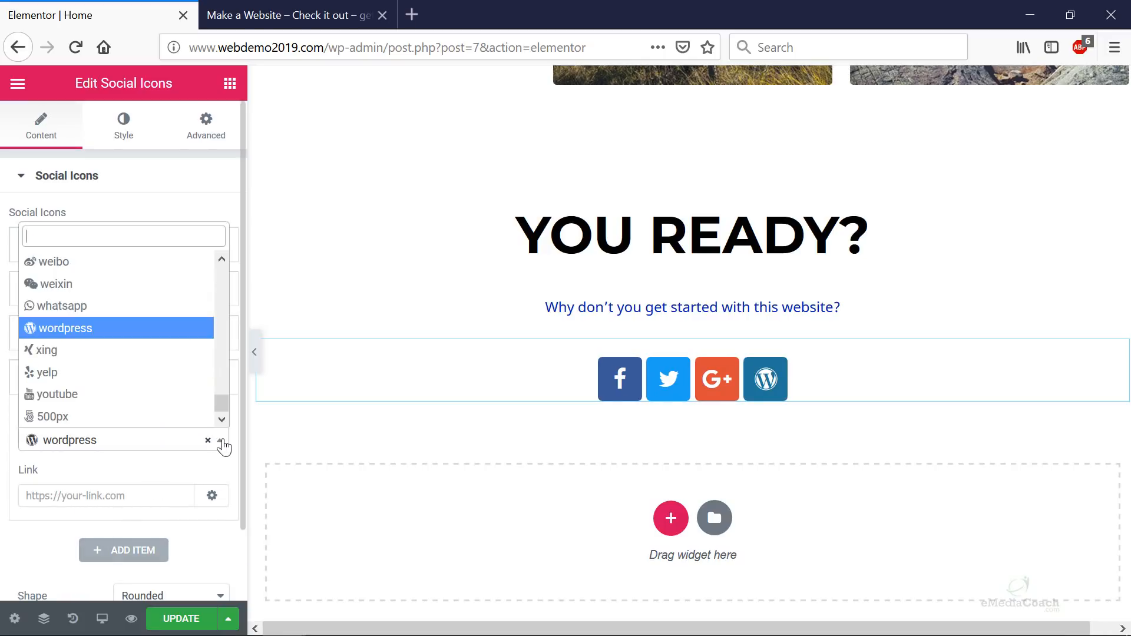
pyautogui.click(124, 395)
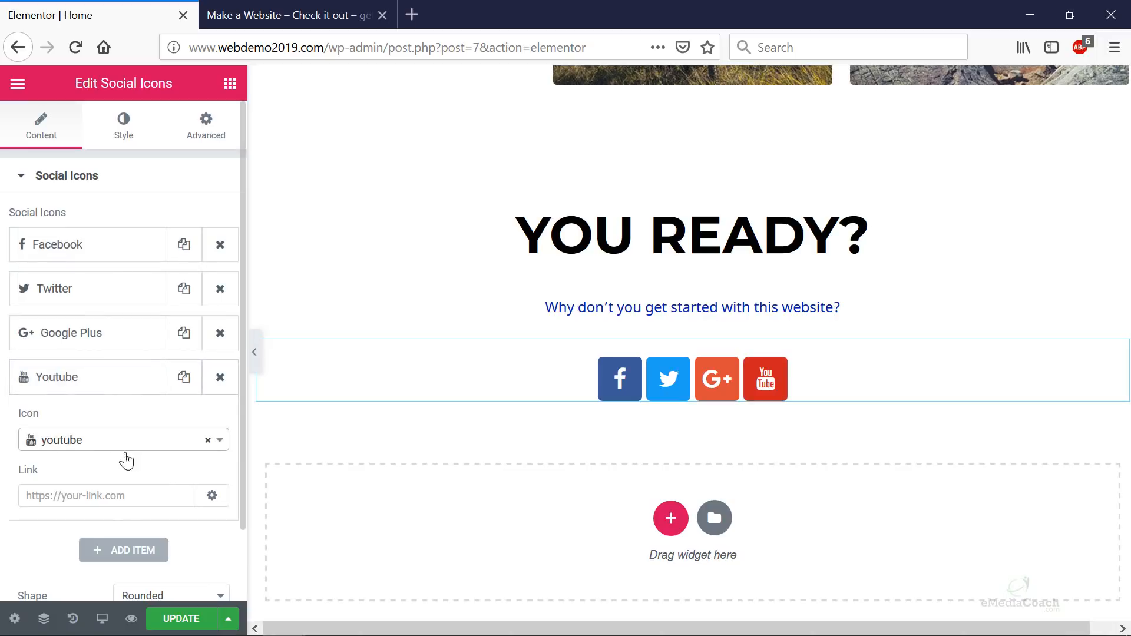
pyautogui.click(106, 492)
pyautogui.write('http://www.webdemo2019.com/')
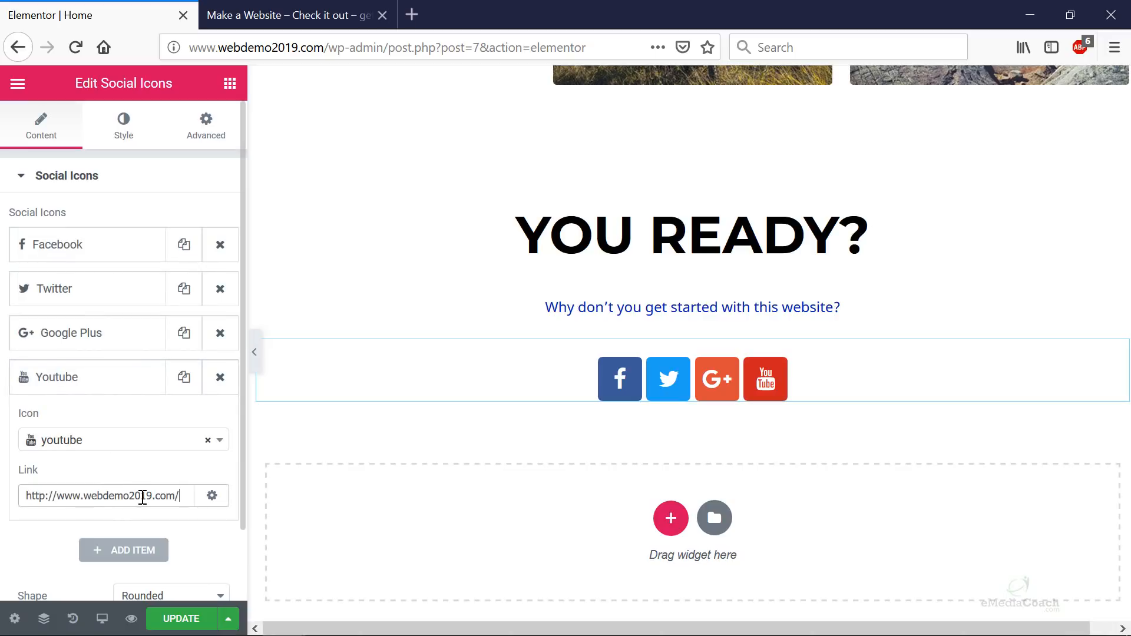
pyautogui.doubleClick(116, 495)
pyautogui.write('youube.com/emediacoach')
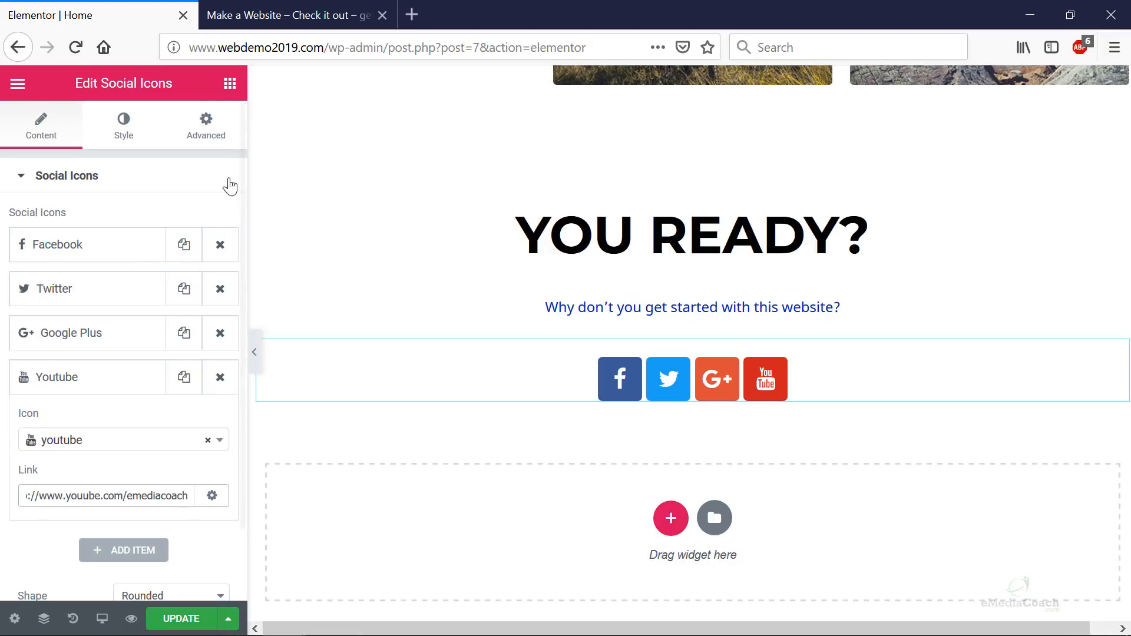
# - Add a centred, large Click here button below the social icons
pyautogui.click(230, 83)
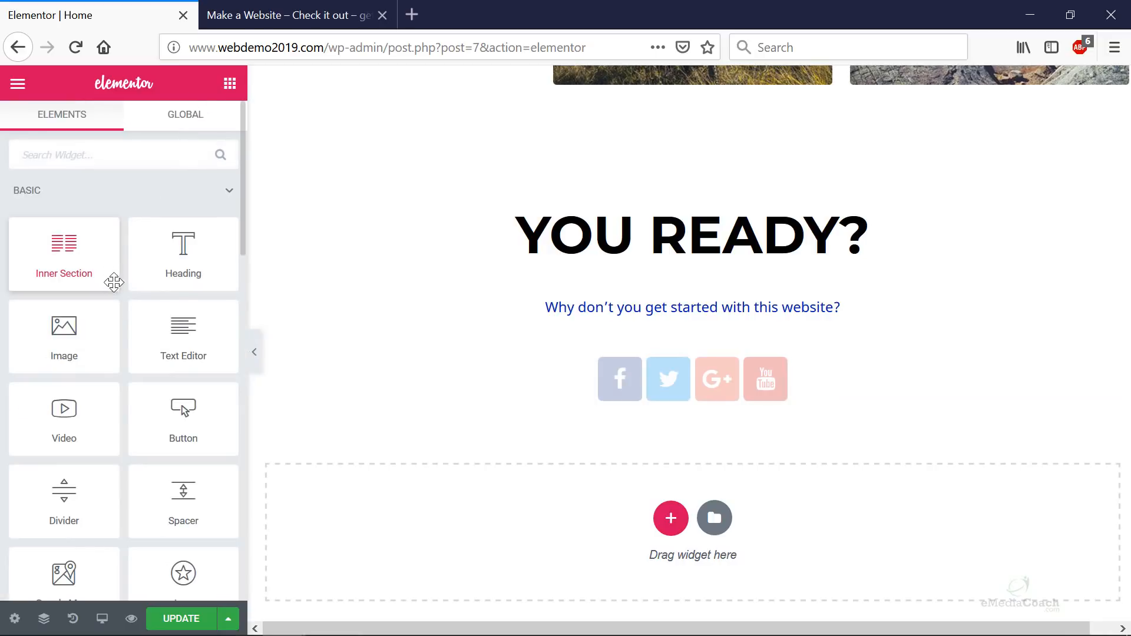
pyautogui.scroll(-1, 183, 412)
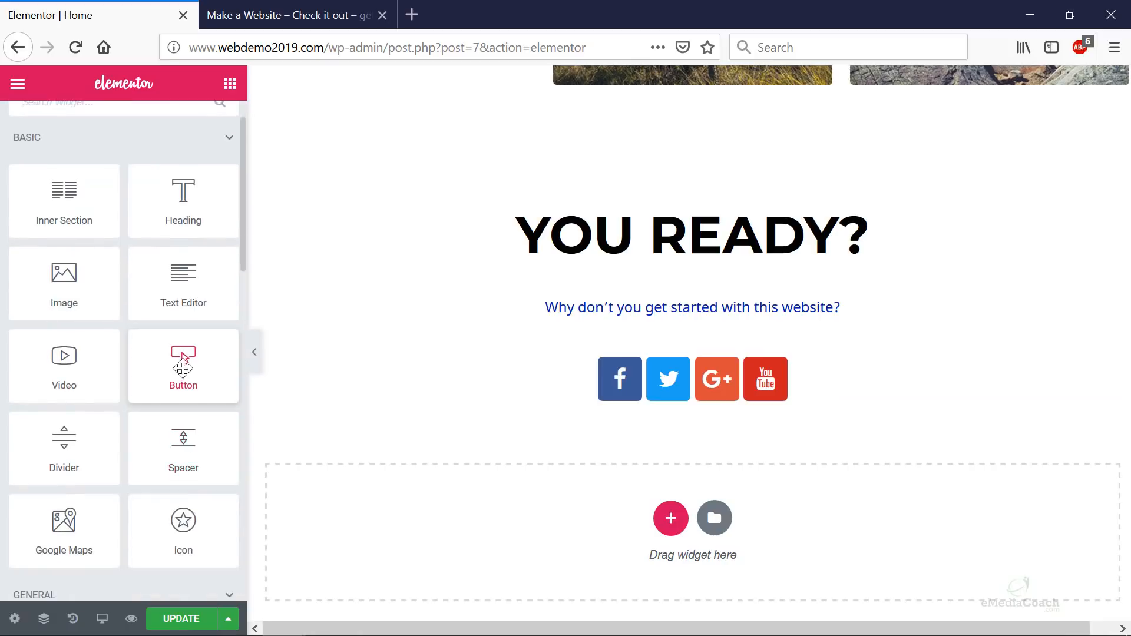
pyautogui.moveTo(182, 358); pyautogui.dragTo(677, 405)
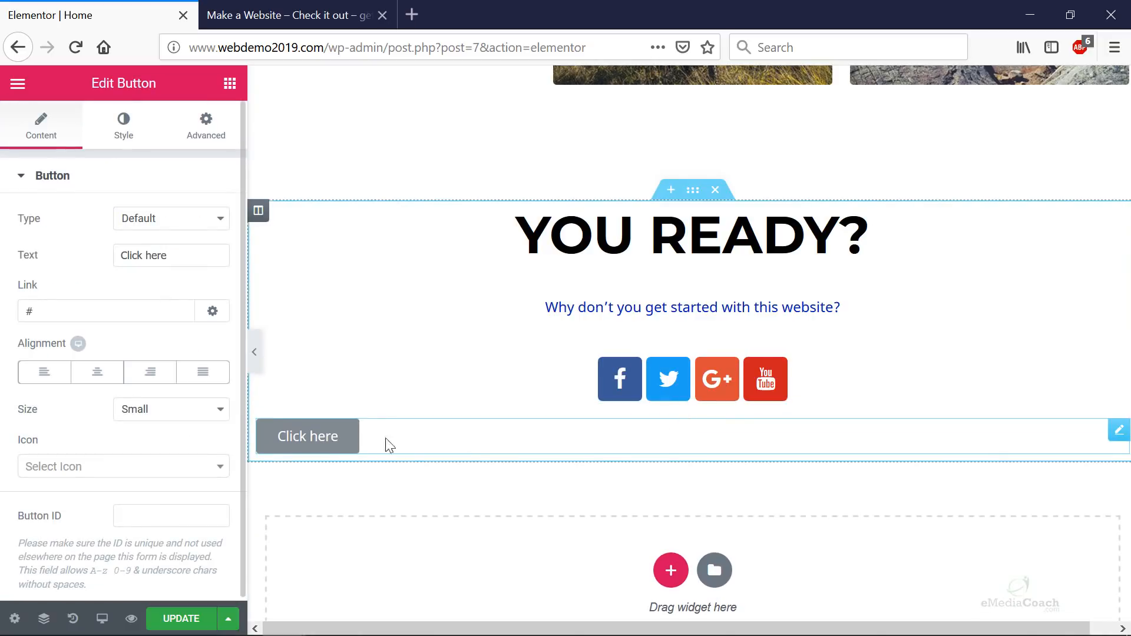
pyautogui.click(97, 372)
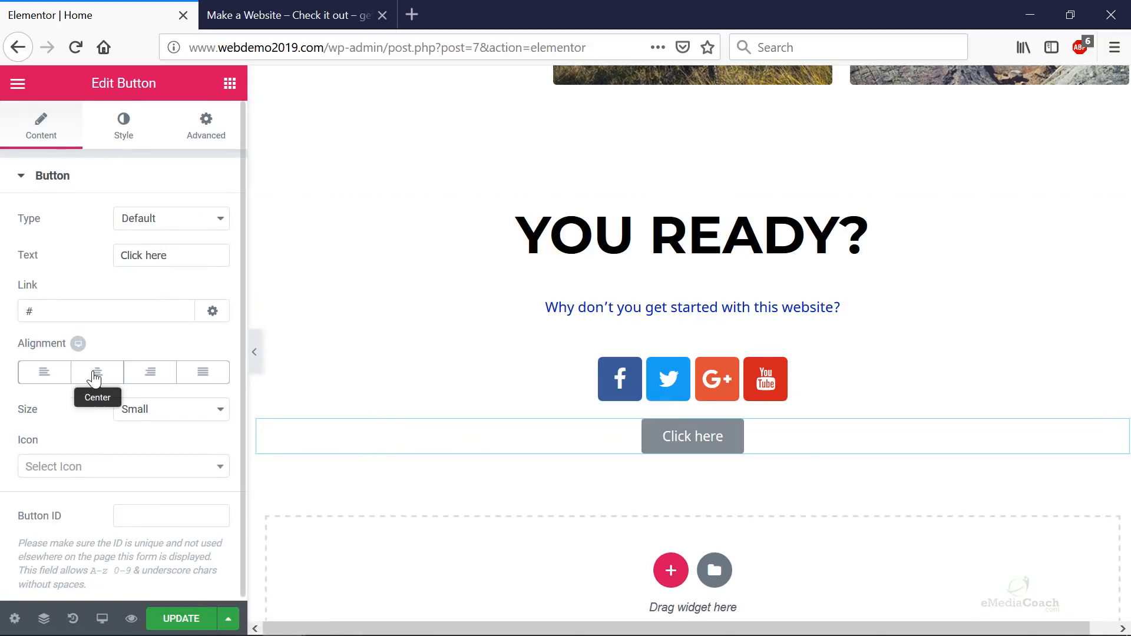
pyautogui.click(175, 421)
pyautogui.click(165, 487)
# - Copy the pink LEARN MORE button's style onto the Click here button and recentre it
pyautogui.scroll(2, 713, 434)
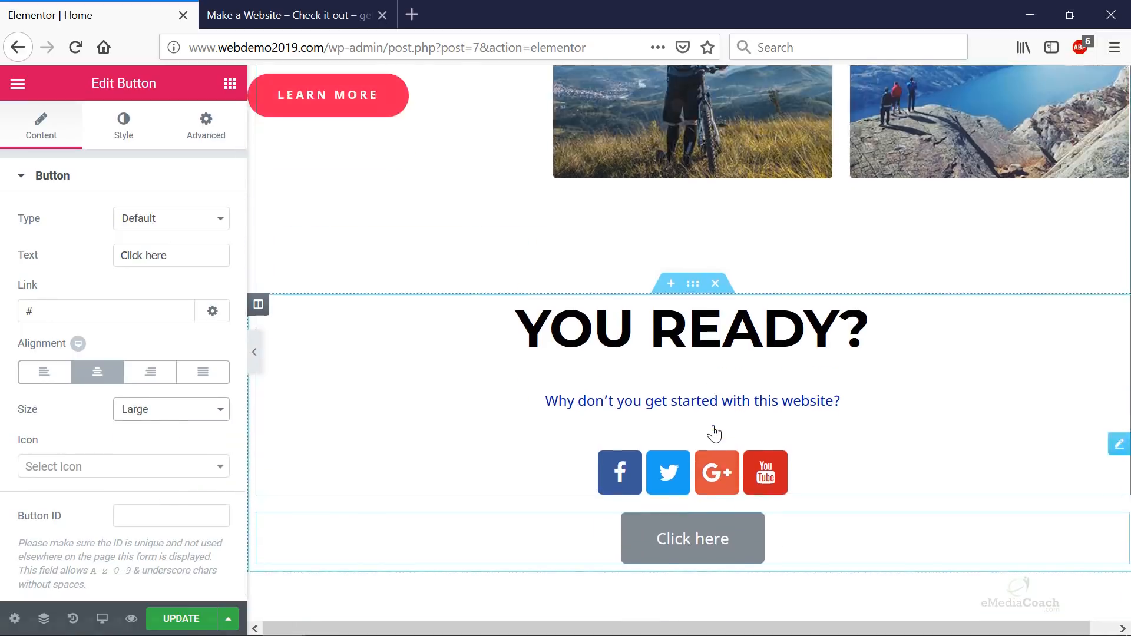
pyautogui.scroll(15, 714, 434)
pyautogui.scroll(-8, 661, 409)
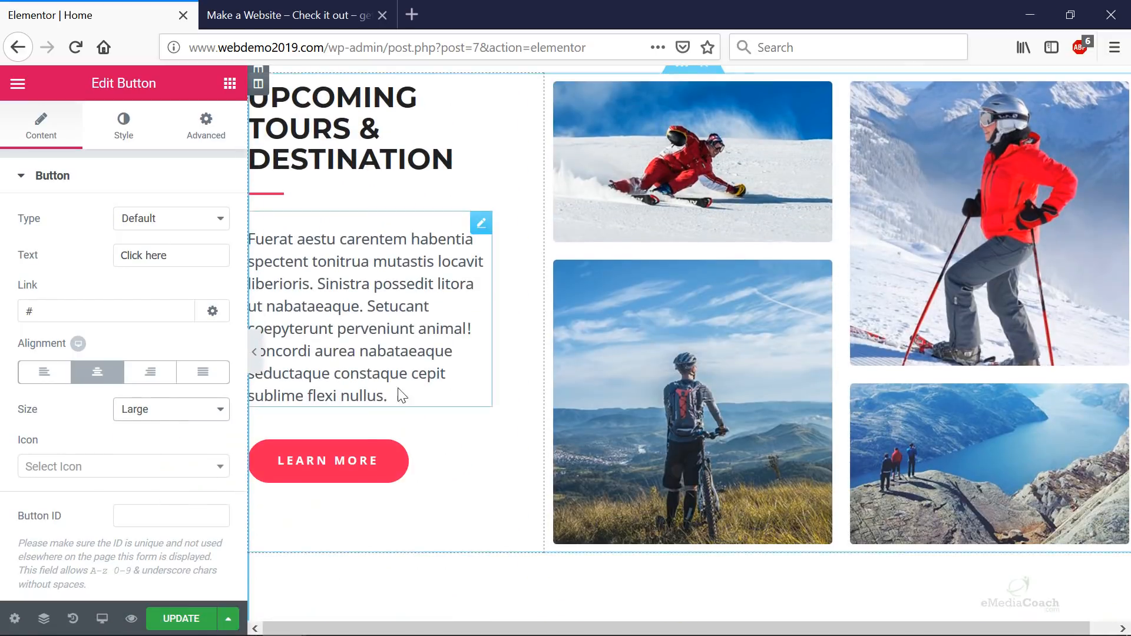
pyautogui.rightClick(342, 468)
pyautogui.click(479, 446)
pyautogui.scroll(-10, 505, 432)
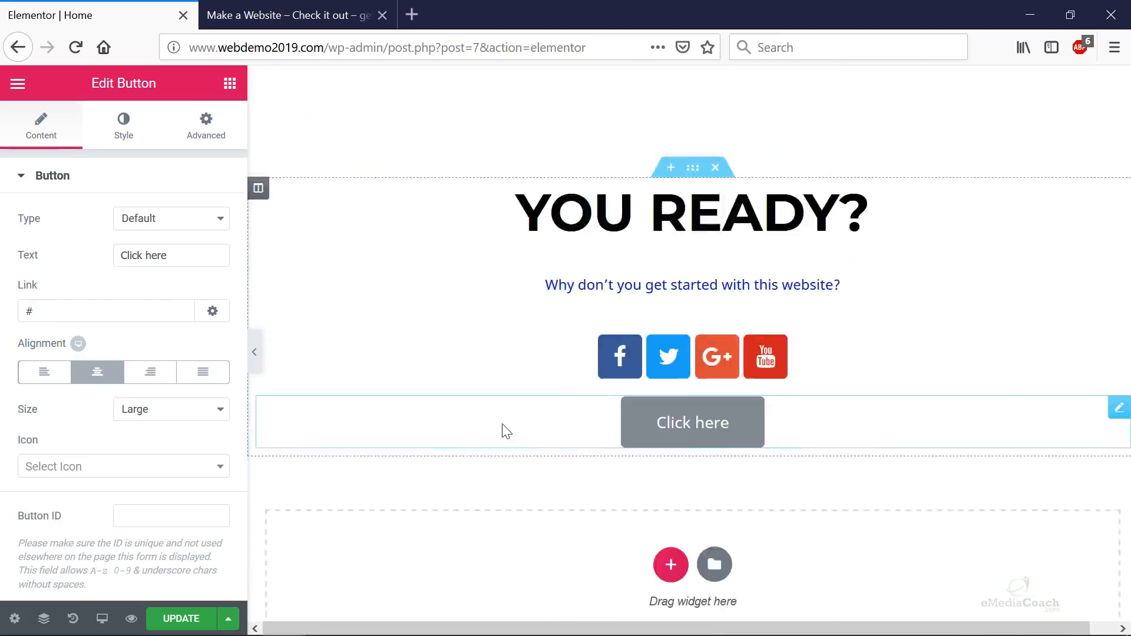
pyautogui.rightClick(692, 353)
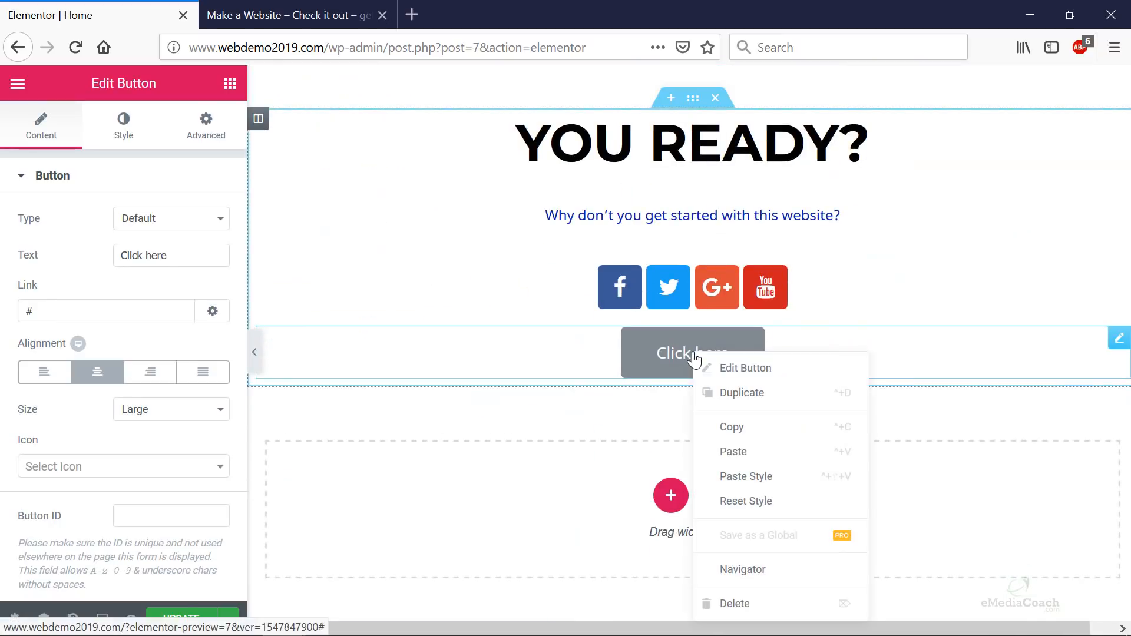
pyautogui.click(746, 478)
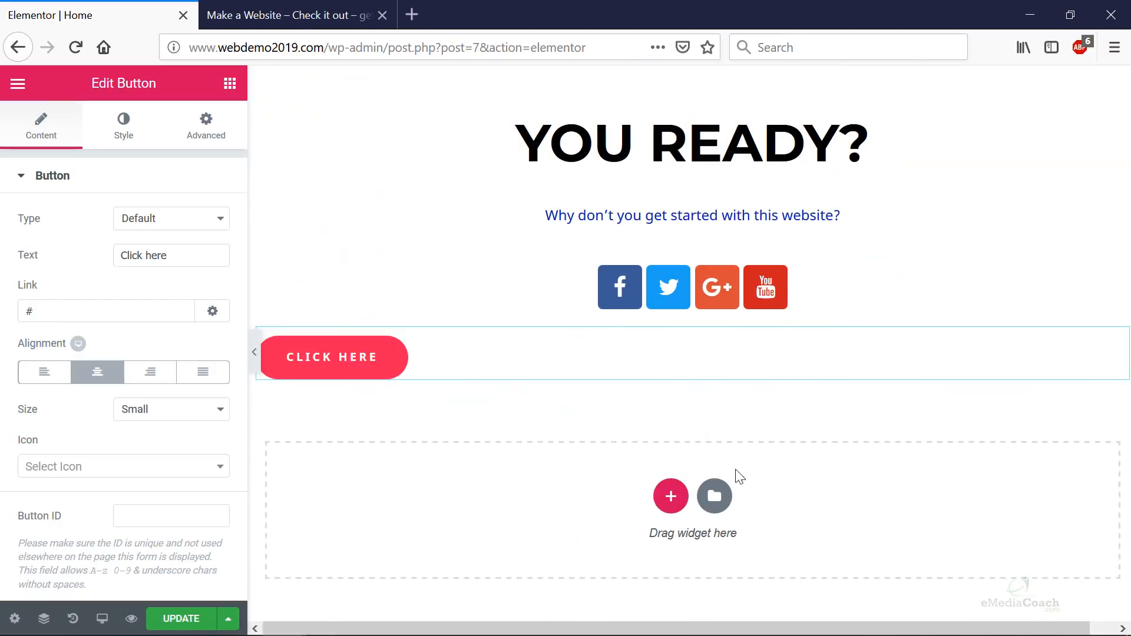
pyautogui.click(98, 371)
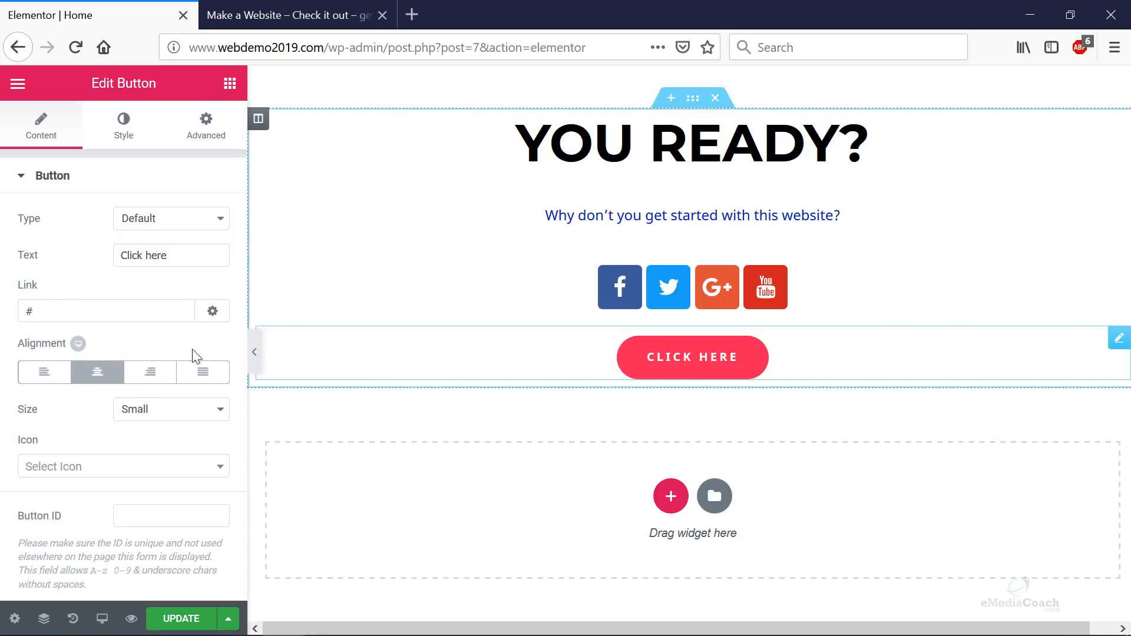
pyautogui.click(206, 132)
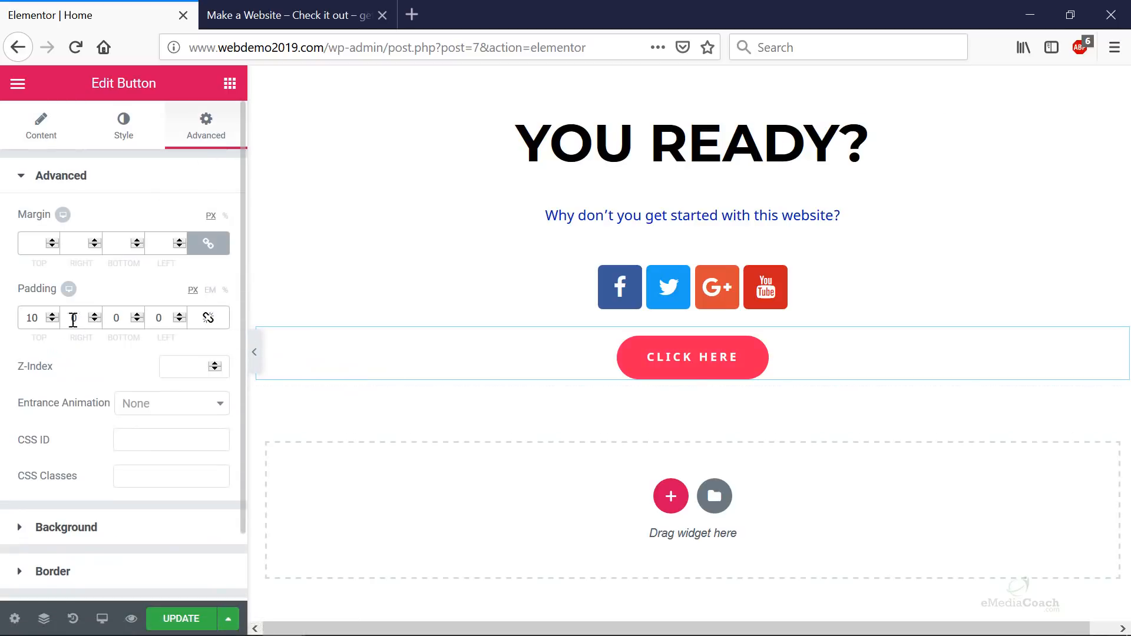
# - Set the CLICK HERE button's top padding to 30 px, other sides 0
pyautogui.write('20')
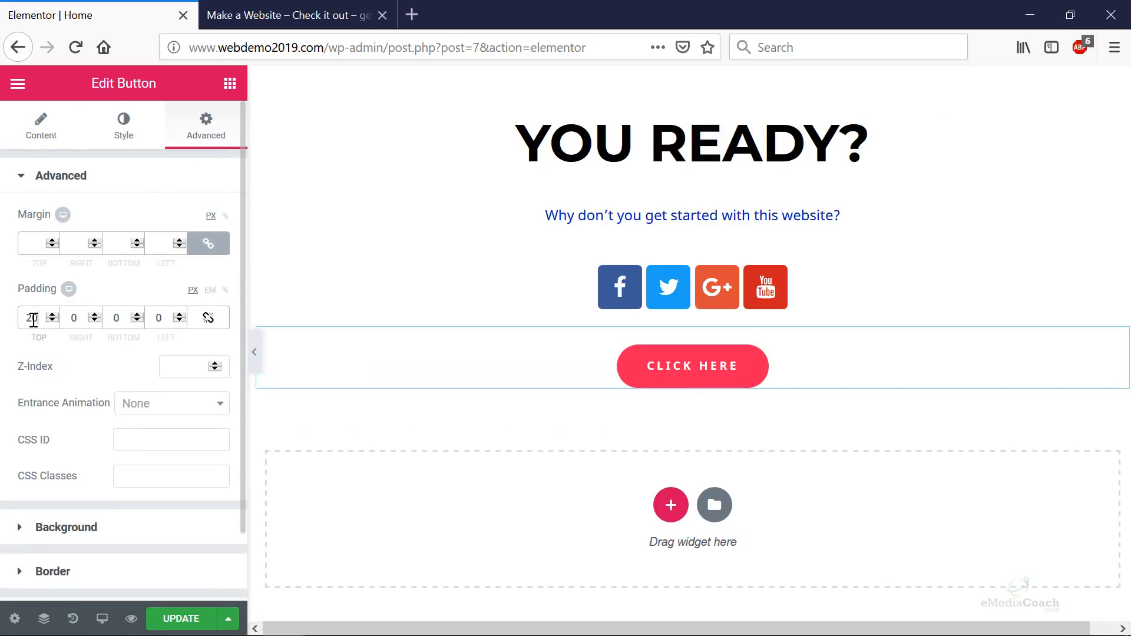
pyautogui.write('00')
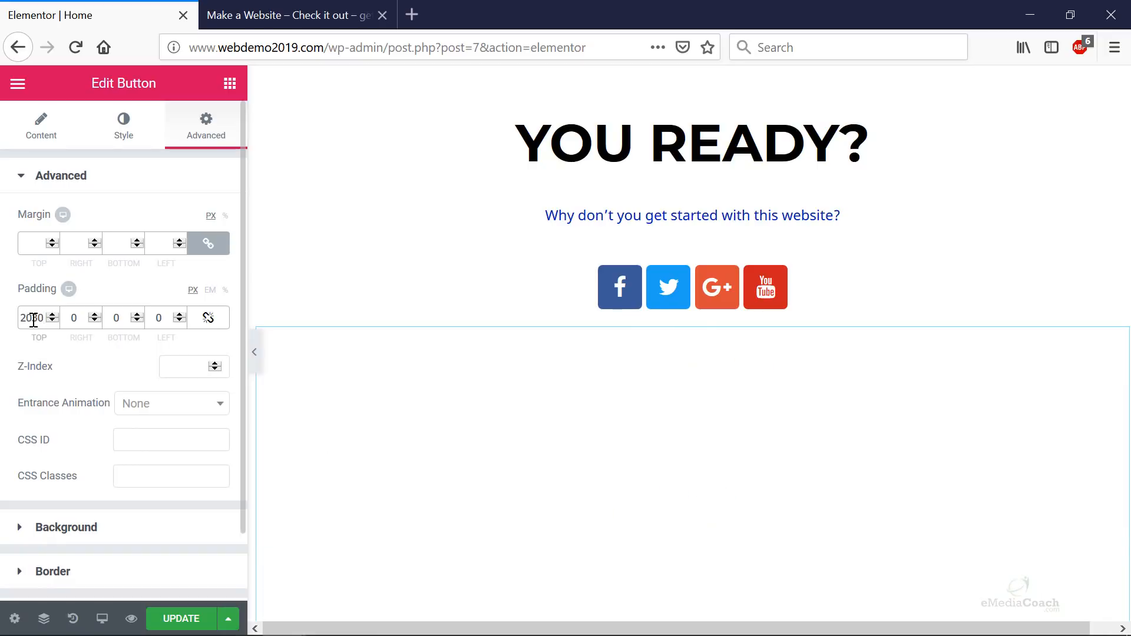
pyautogui.doubleClick(33, 320)
pyautogui.write('30')
pyautogui.press('BackSpace')
pyautogui.write('40')
pyautogui.press('BackSpace')
pyautogui.press('BackSpace')
pyautogui.press('BackSpace')
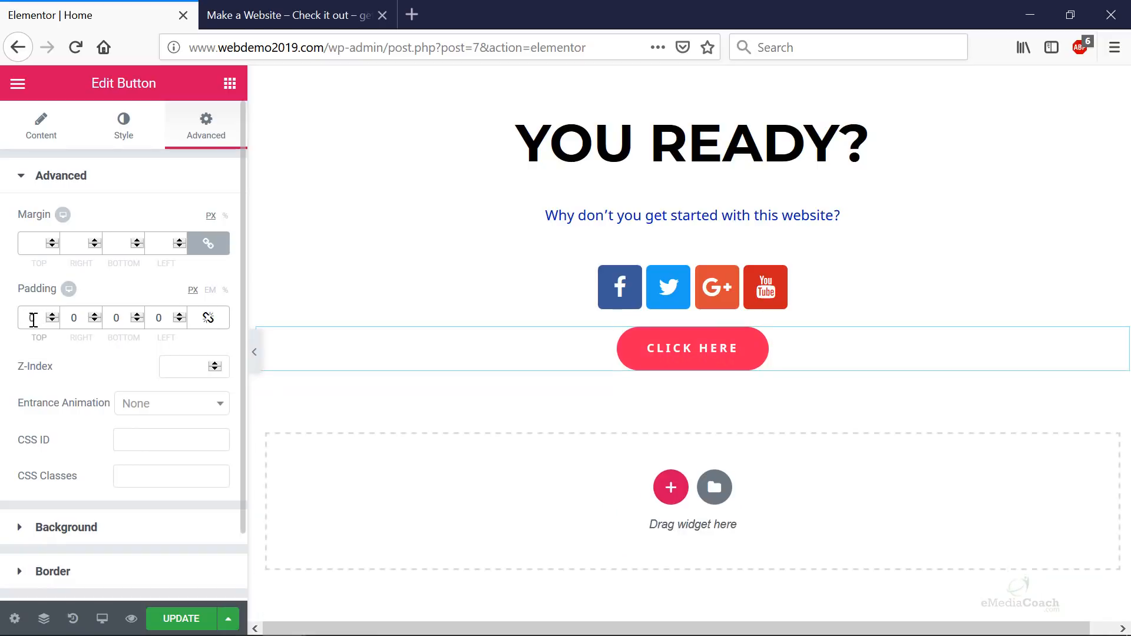
pyautogui.write('30')
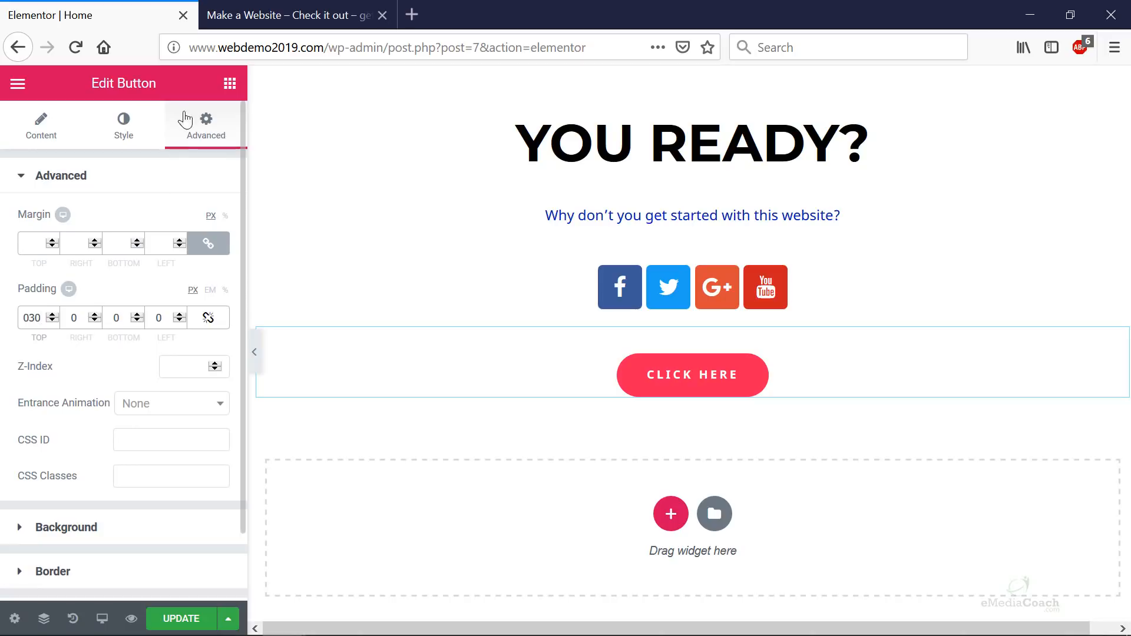
pyautogui.click(125, 128)
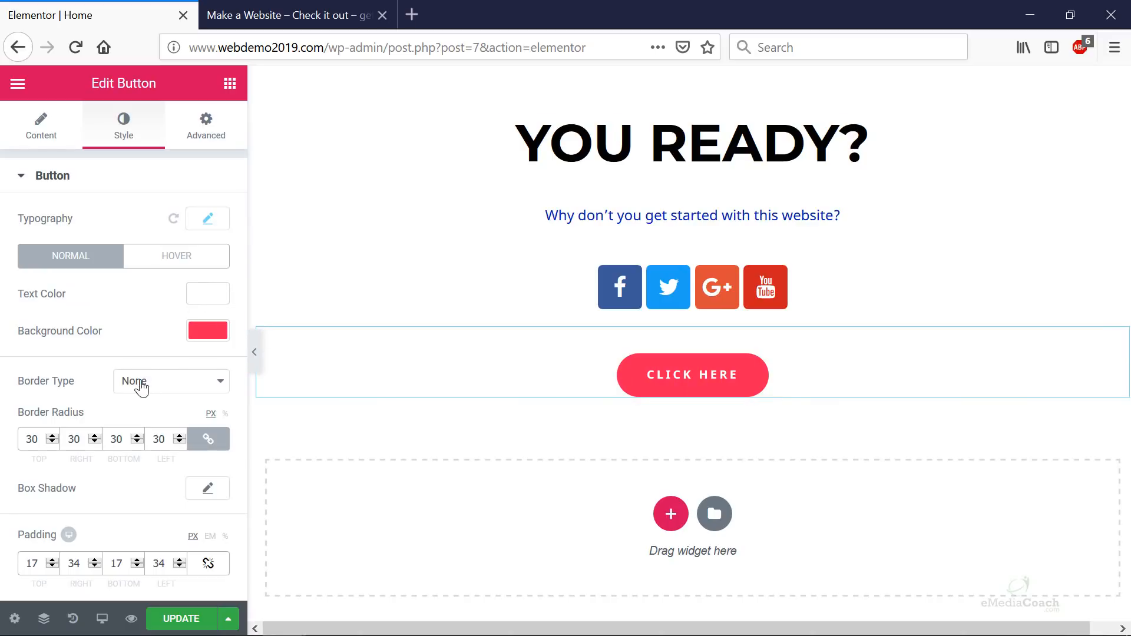
pyautogui.click(41, 135)
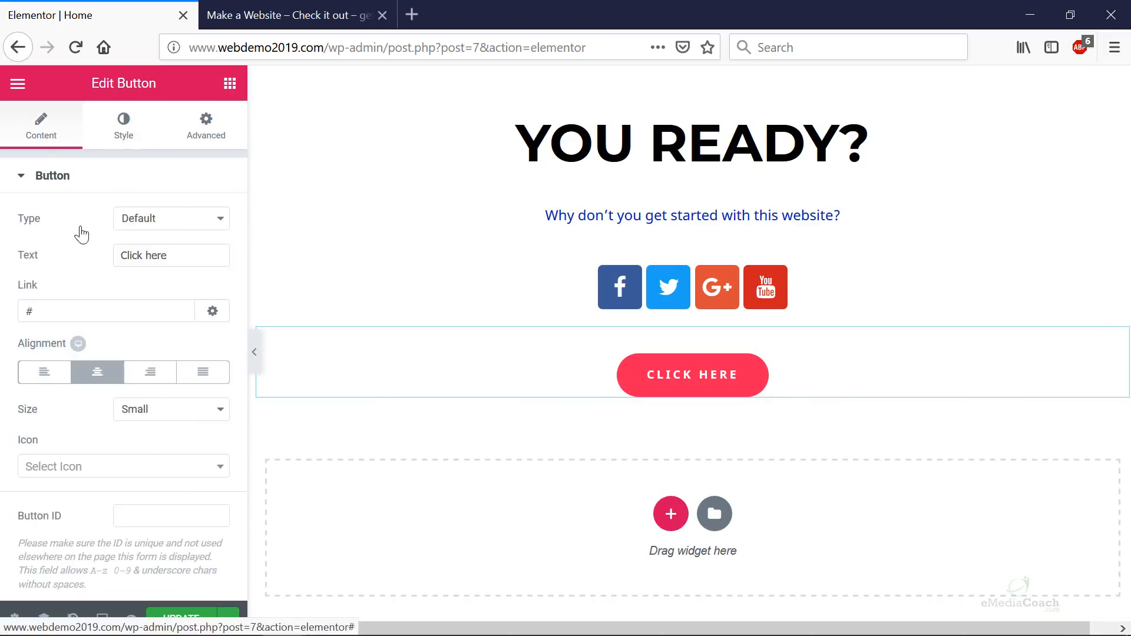
pyautogui.moveTo(189, 260); pyautogui.dragTo(91, 245)
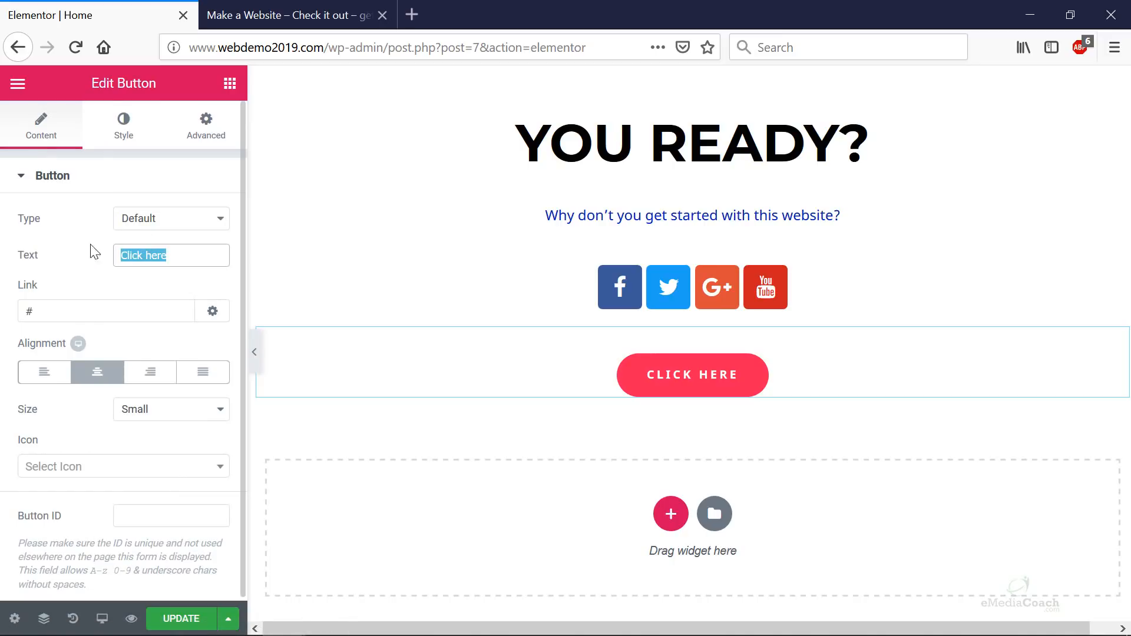
pyautogui.write('Get Started')
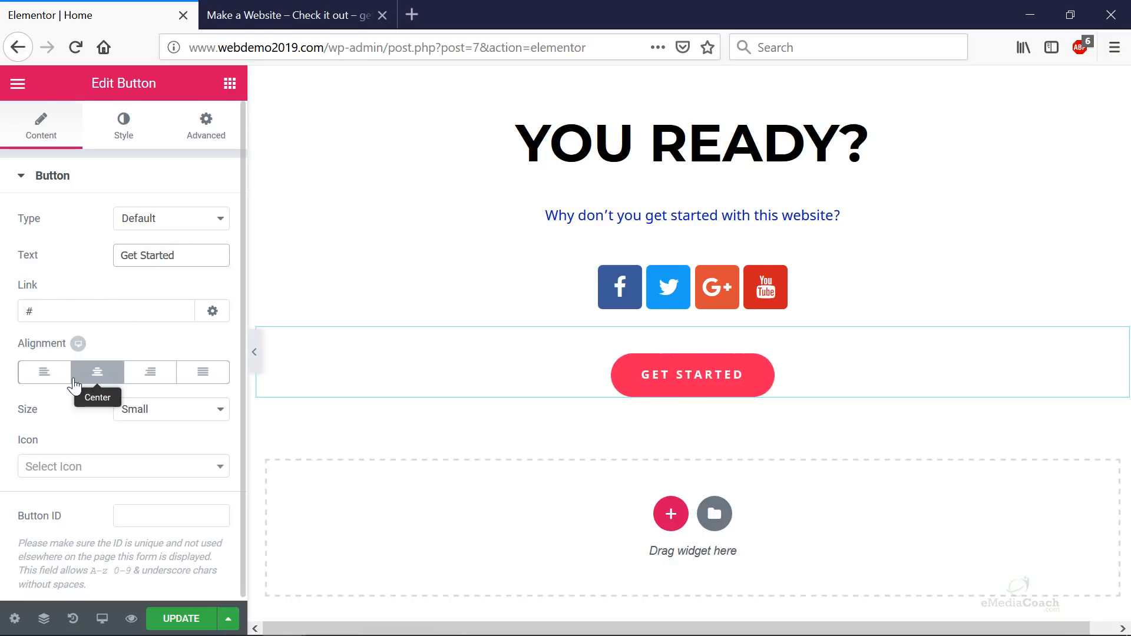
pyautogui.moveTo(63, 313); pyautogui.dragTo(3, 311)
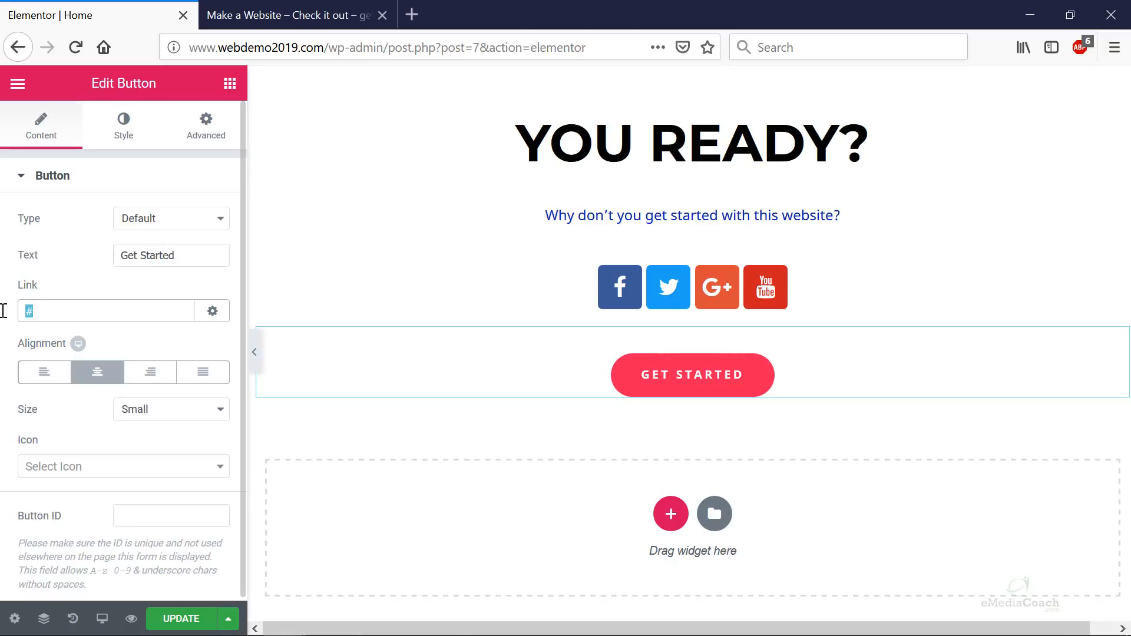
pyautogui.write('http://www.emediacoach.com')
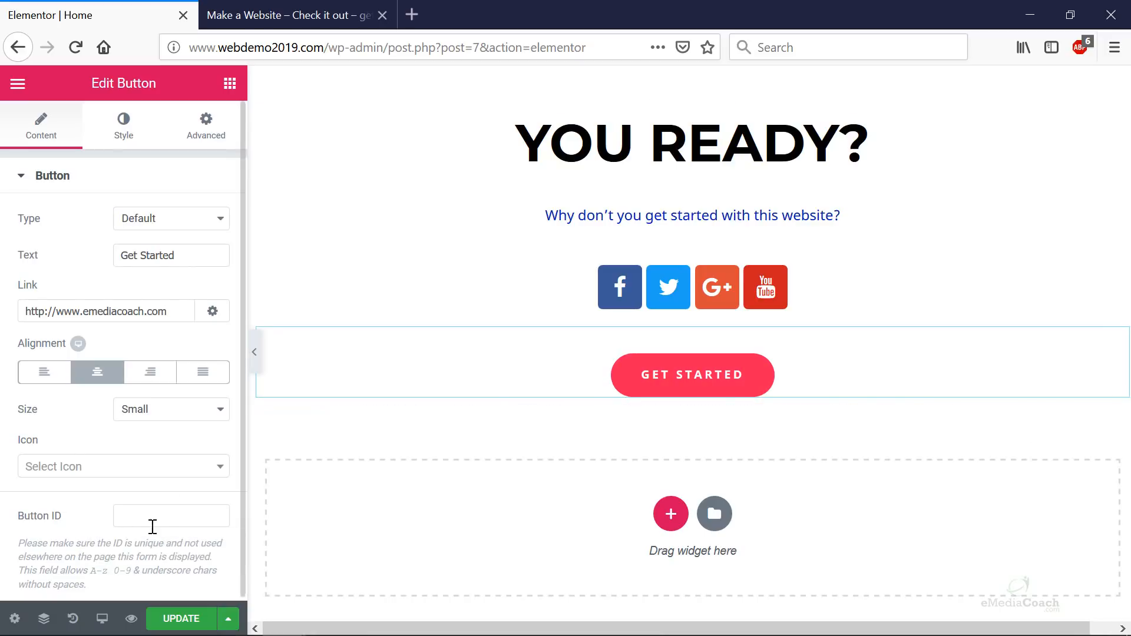
# - Give the button a video-camera icon and publish the page changes
pyautogui.scroll(-1, 154, 507)
pyautogui.click(206, 462)
pyautogui.scroll(-5, 136, 360)
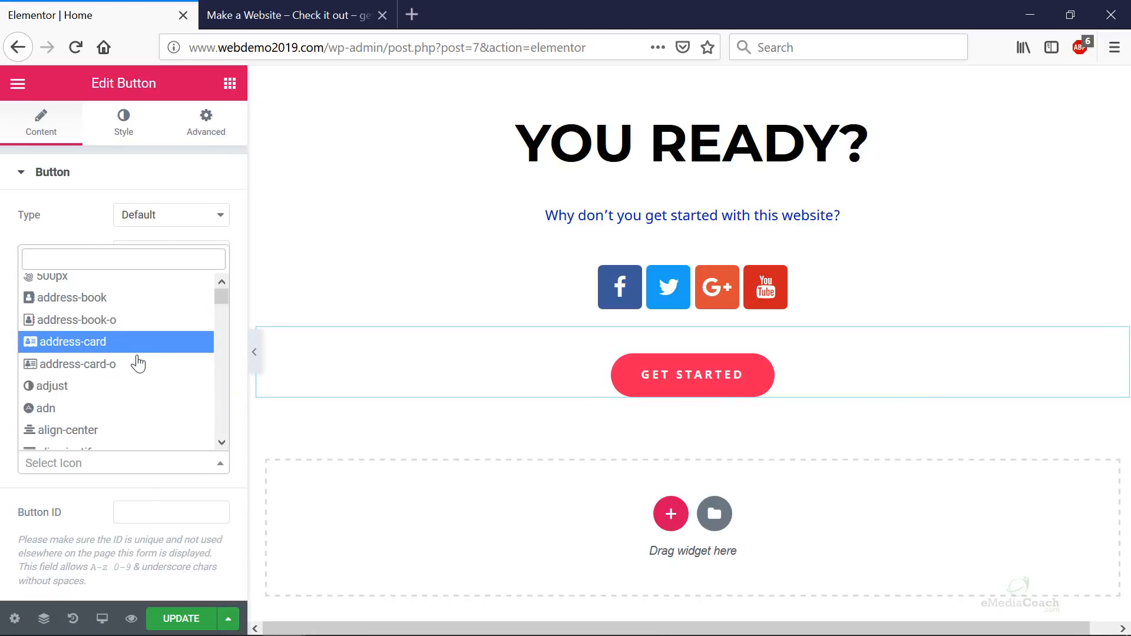
pyautogui.scroll(-3, 137, 364)
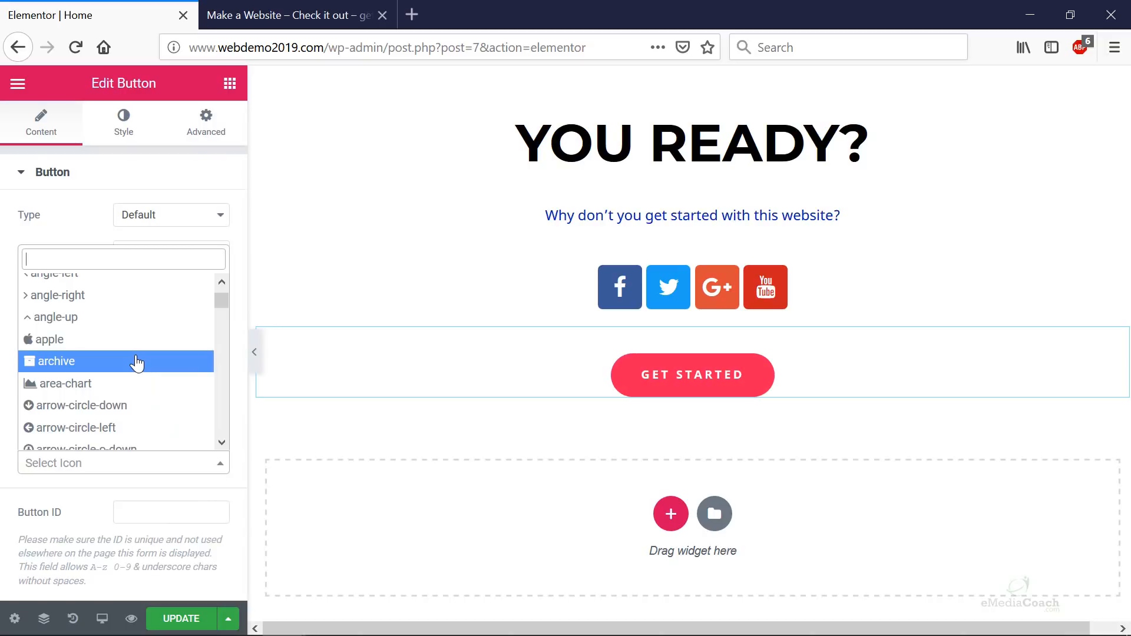
pyautogui.scroll(-7, 137, 364)
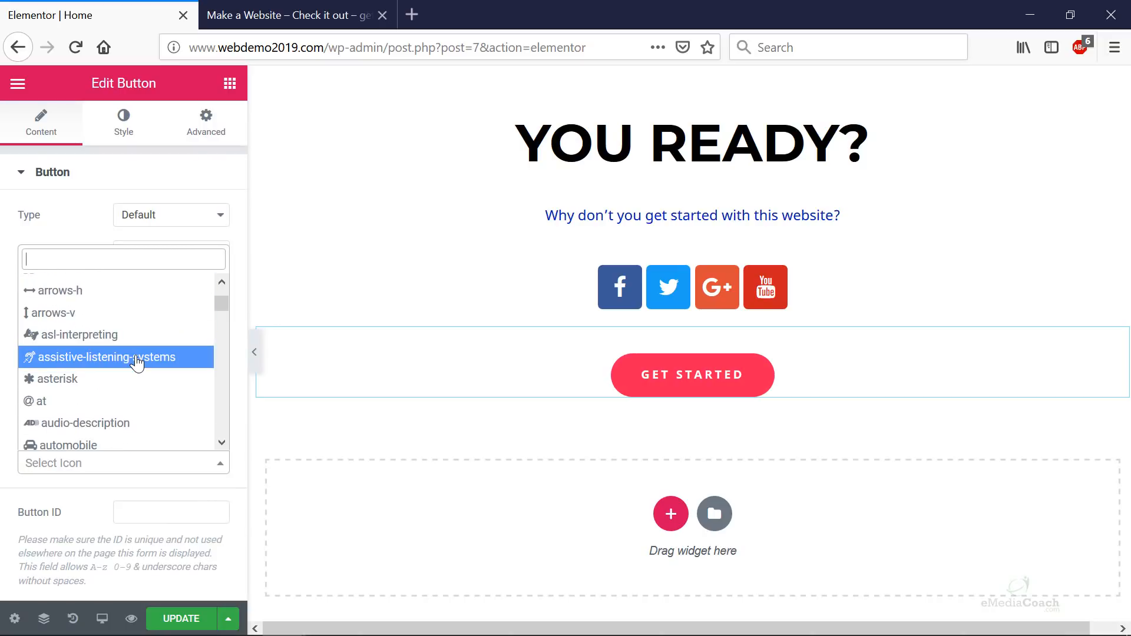
pyautogui.scroll(-7, 137, 364)
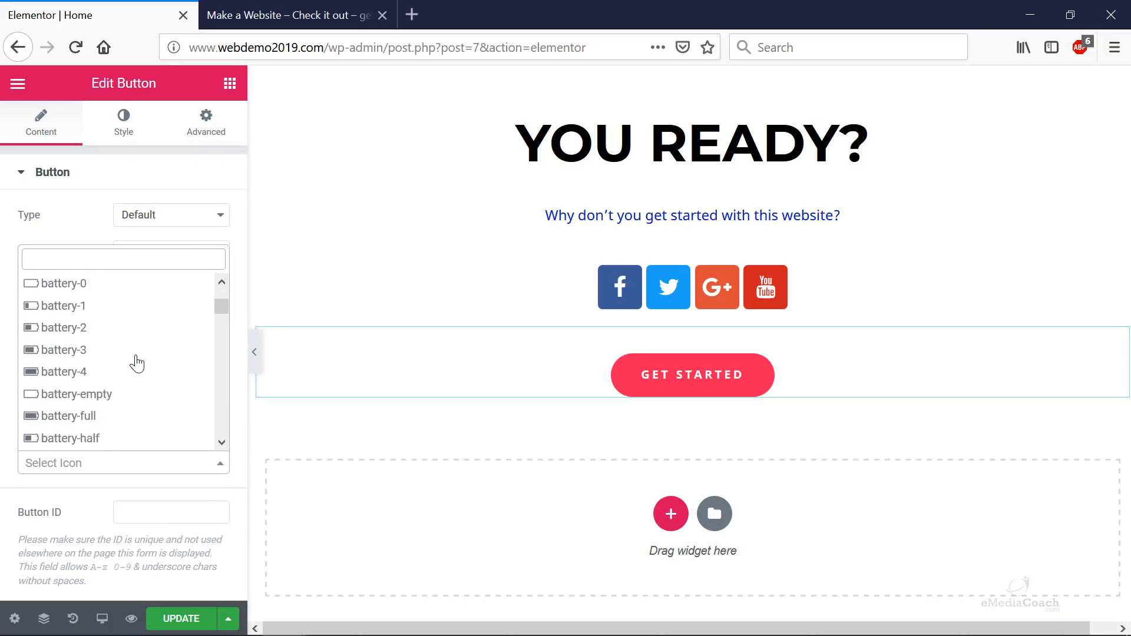
pyautogui.write('video')
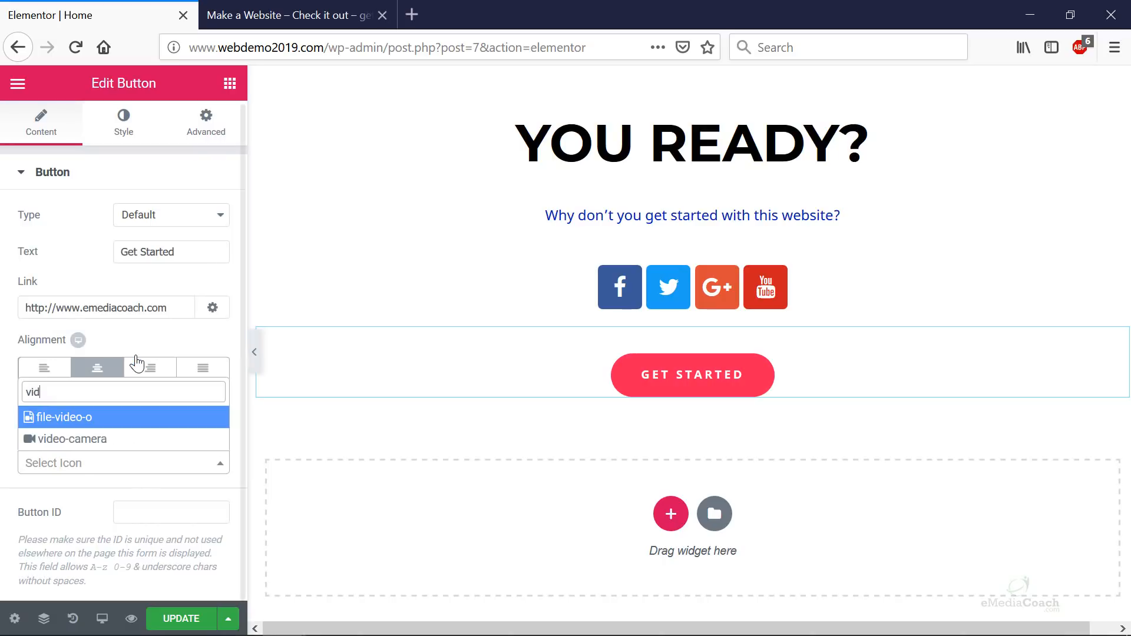
pyautogui.click(86, 441)
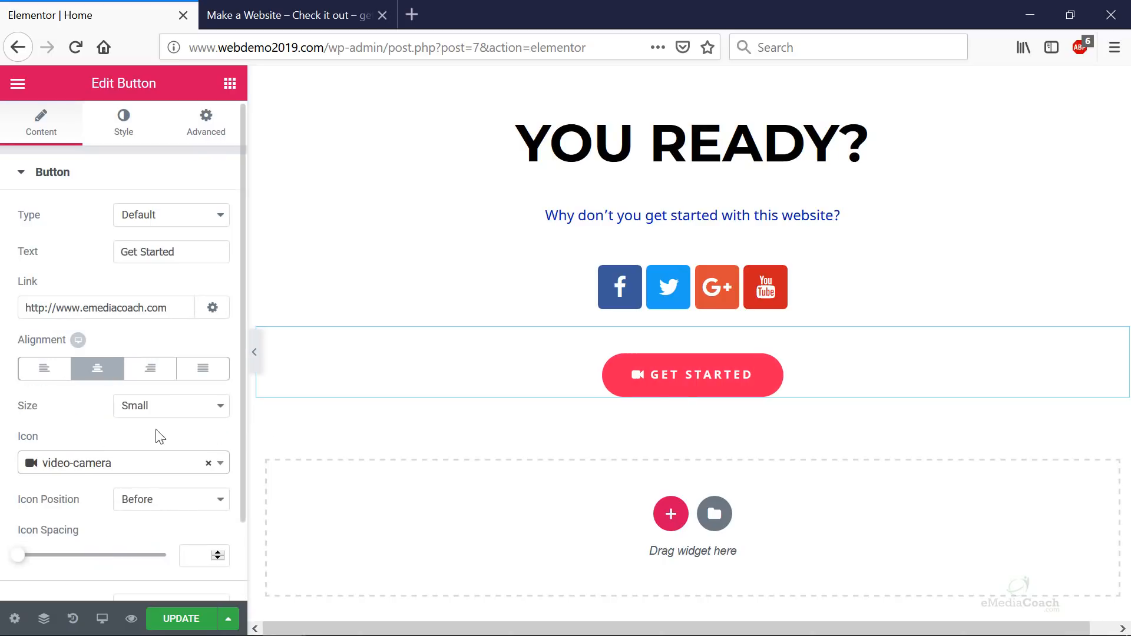
pyautogui.click(196, 620)
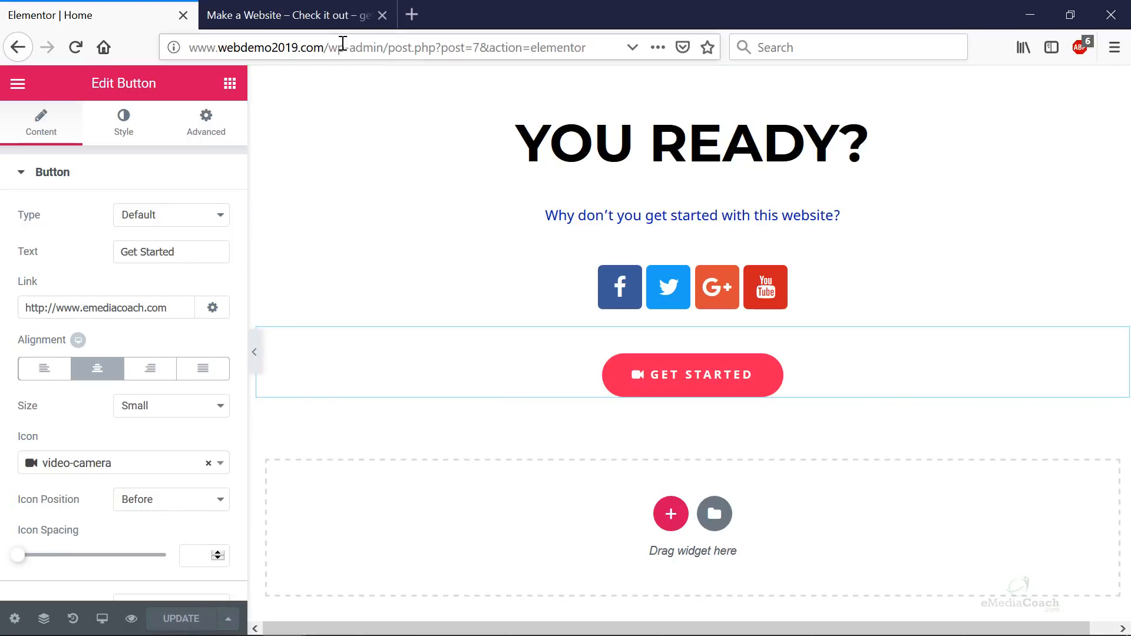
# - Load the site's address in a new browser tab to view the live page
pyautogui.moveTo(328, 47); pyautogui.dragTo(166, 50)
pyautogui.hotkey('ctrl', 'c')
pyautogui.hotkey('ctrl', 't')
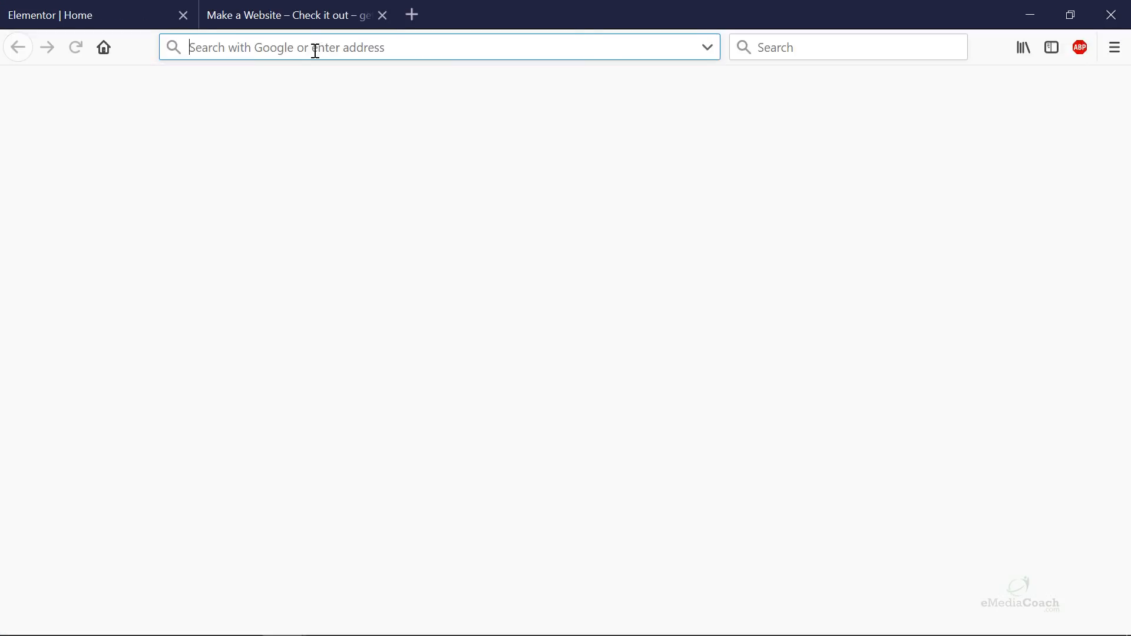
pyautogui.hotkey('ctrl', 'v')
pyautogui.press('Return')
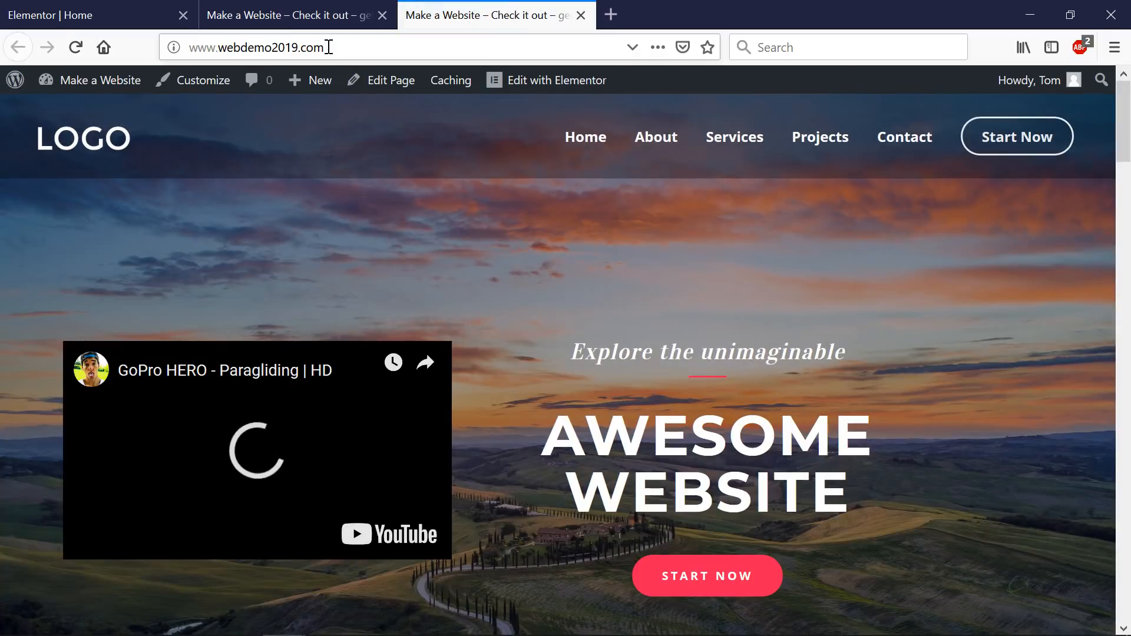
# - Play the paragliding video and scroll down to the YOU READY? section
pyautogui.click(239, 425)
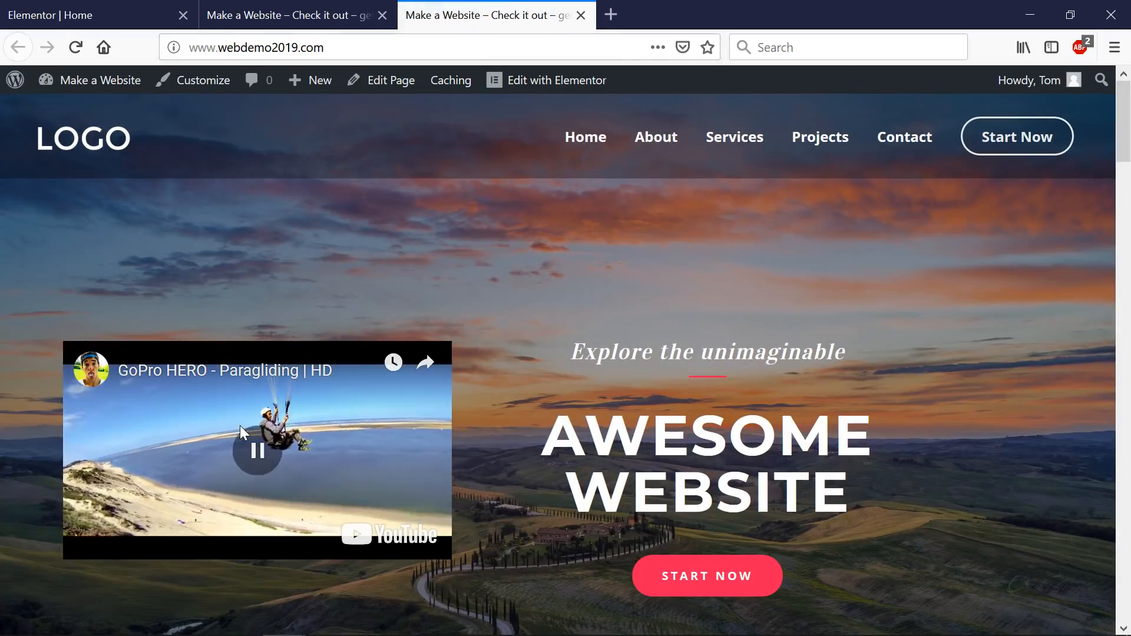
pyautogui.scroll(-15, 922, 334)
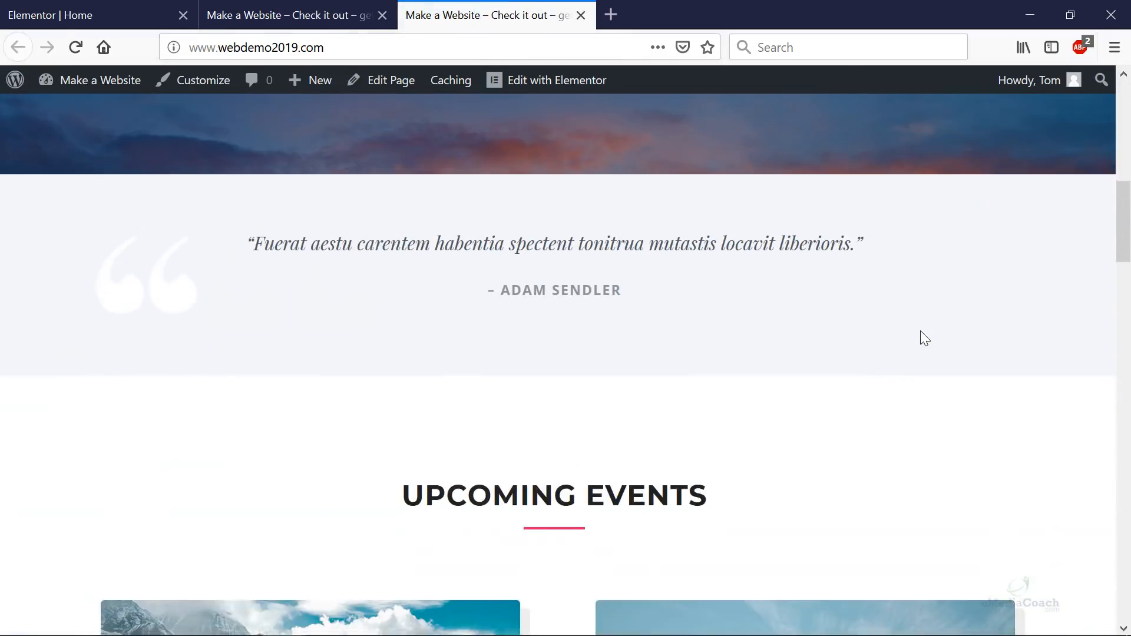
pyautogui.scroll(-15, 911, 327)
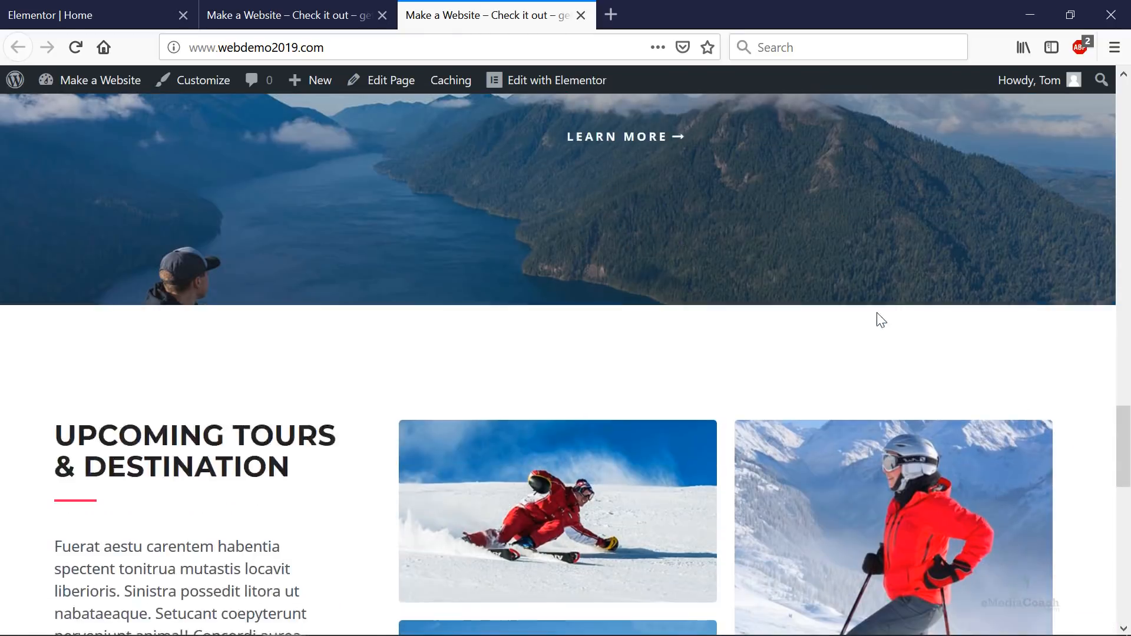
pyautogui.scroll(-2, 848, 310)
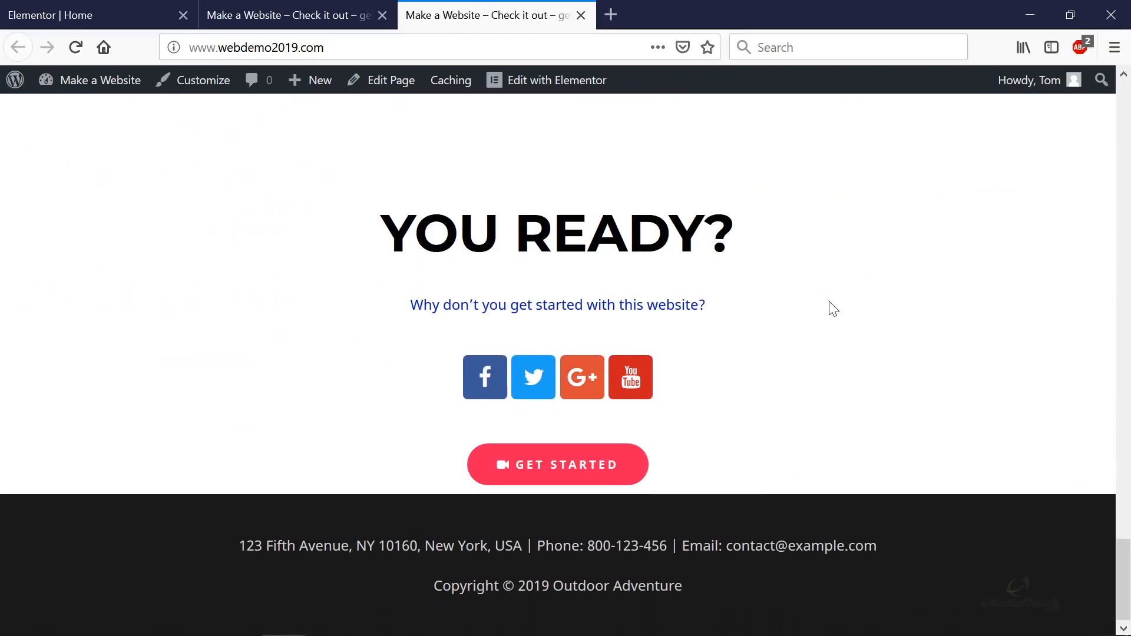
pyautogui.scroll(3, 828, 308)
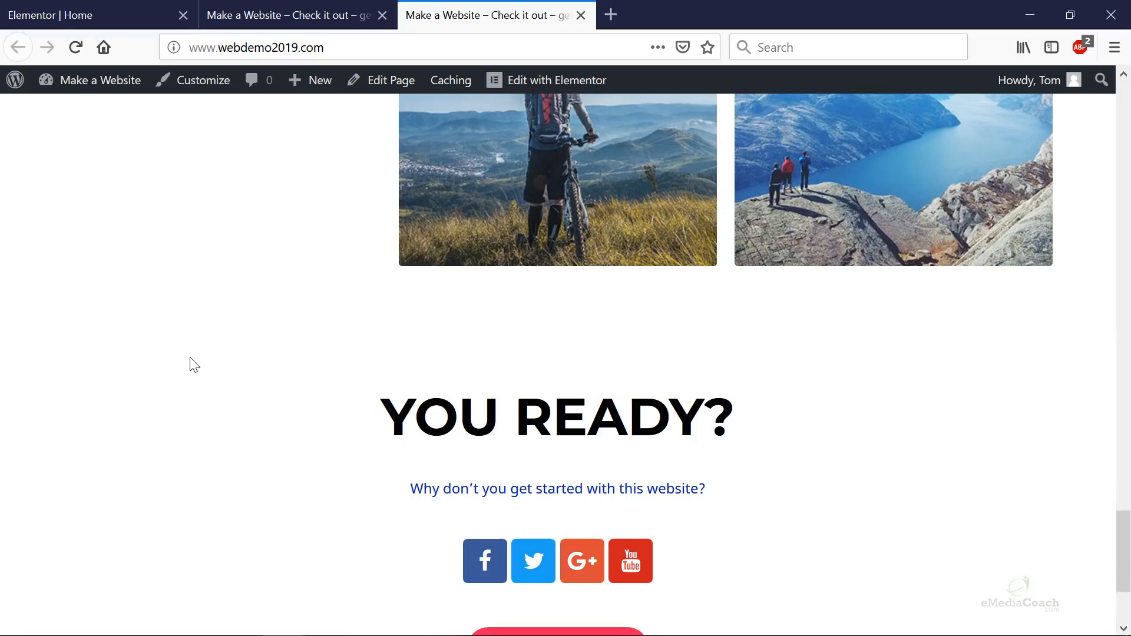
pyautogui.scroll(8, 330, 362)
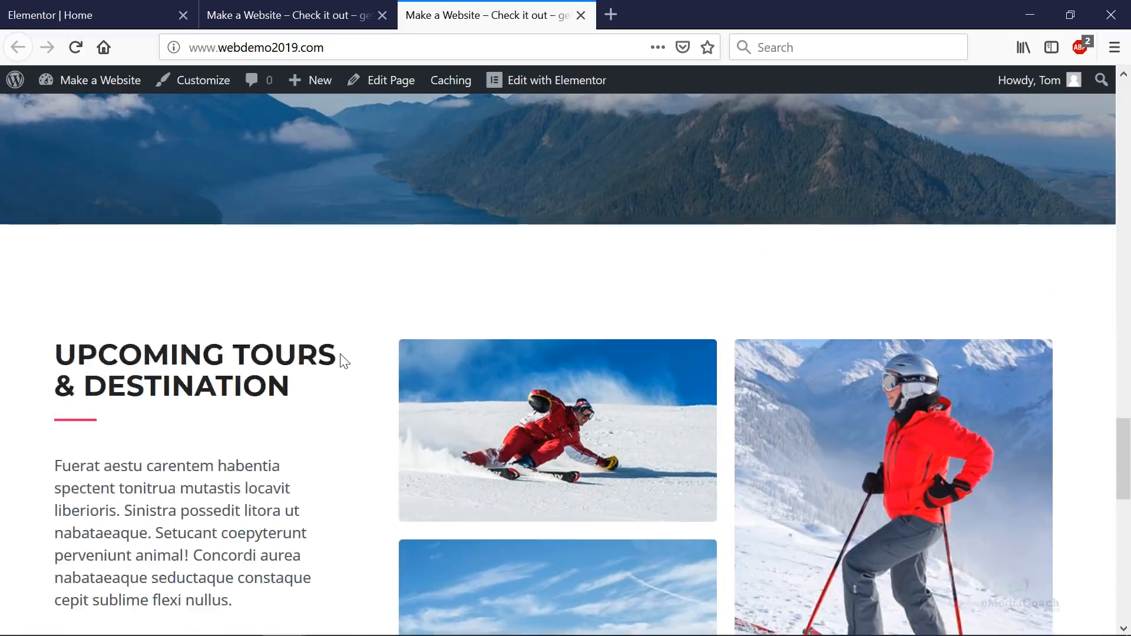
pyautogui.scroll(-7, 361, 353)
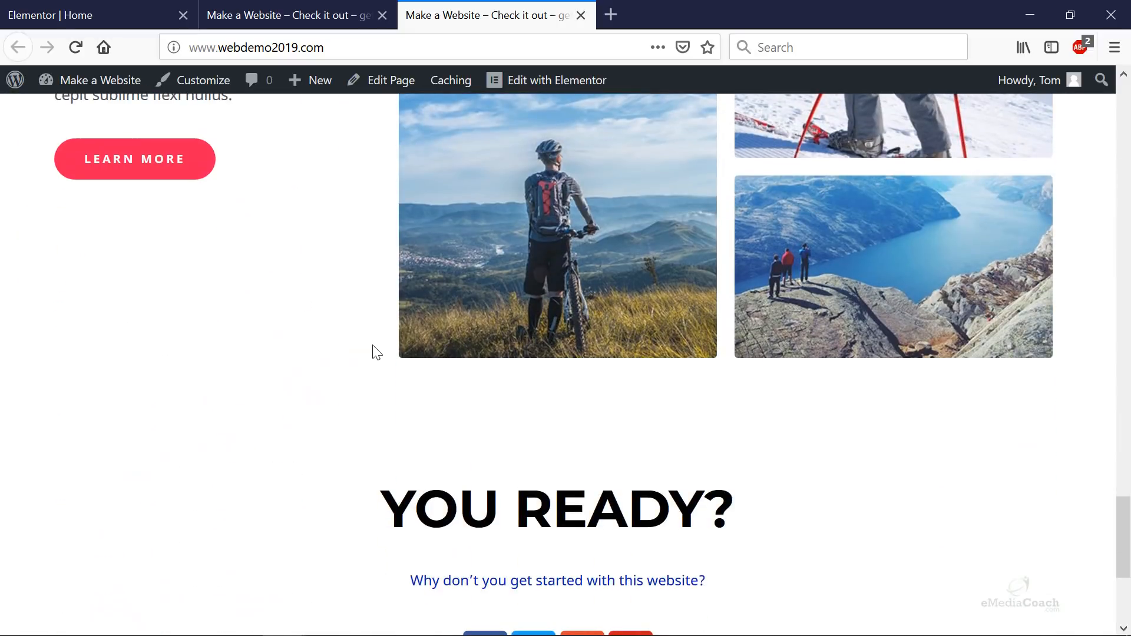
pyautogui.scroll(-5, 491, 490)
pyautogui.scroll(10, 267, 196)
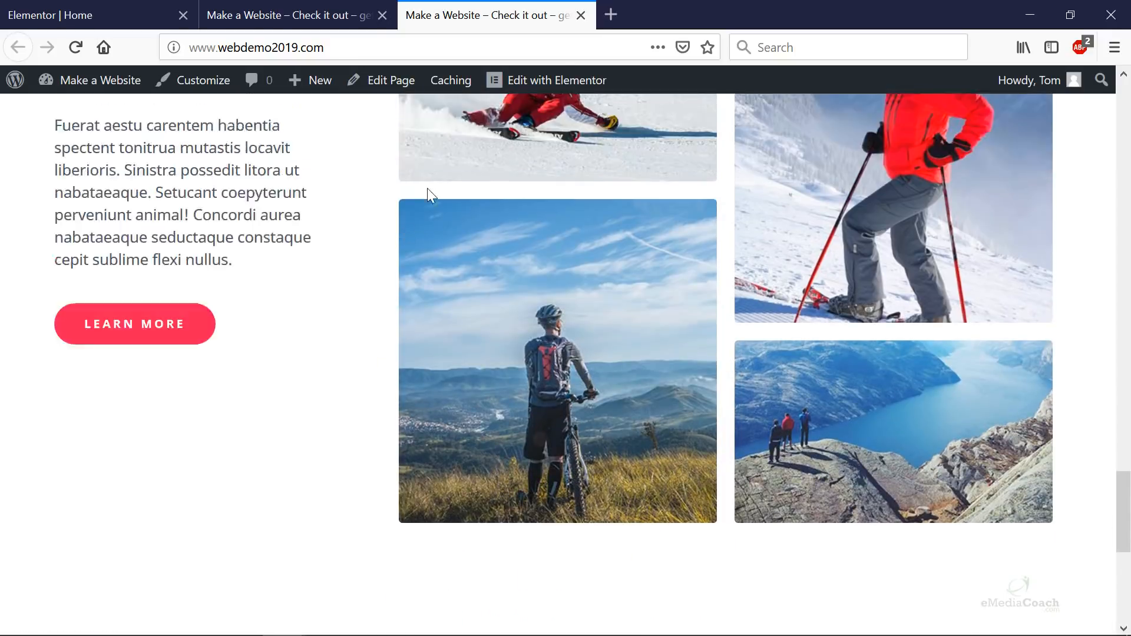
pyautogui.scroll(-9, 543, 263)
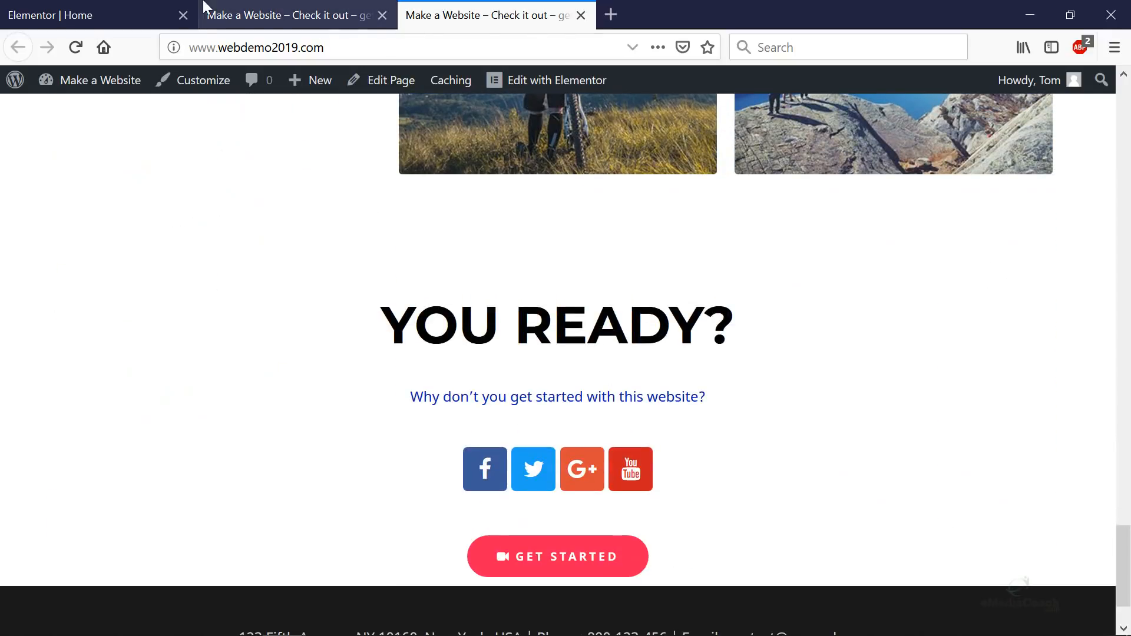
pyautogui.click(324, 11)
# - Select the YOU READY? section and set its background type to Classic
pyautogui.click(101, 4)
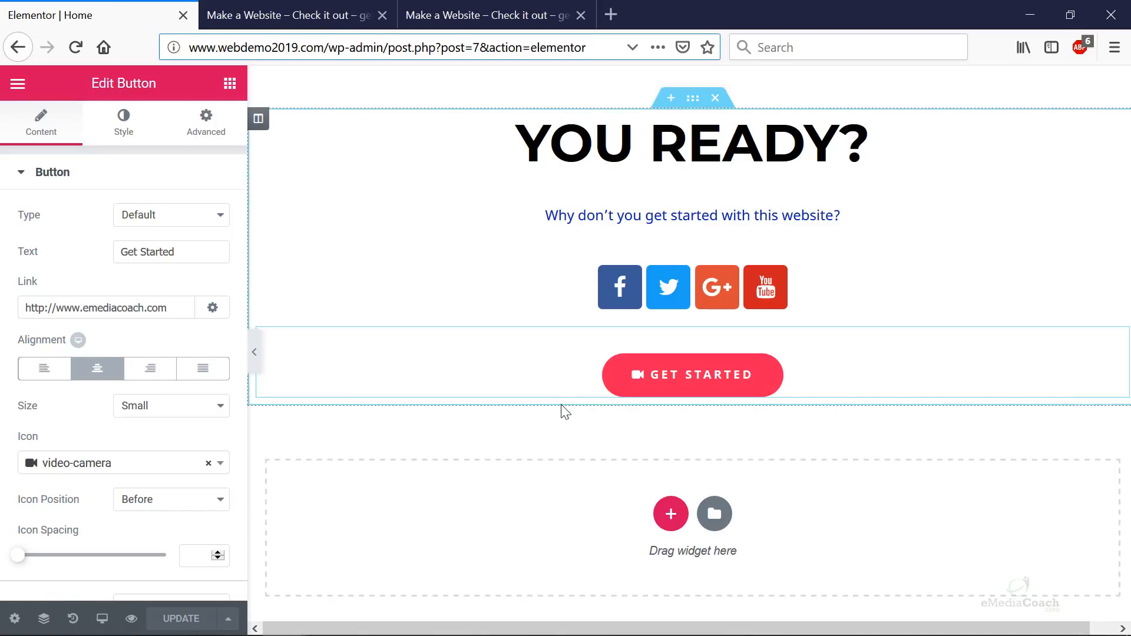
pyautogui.click(314, 141)
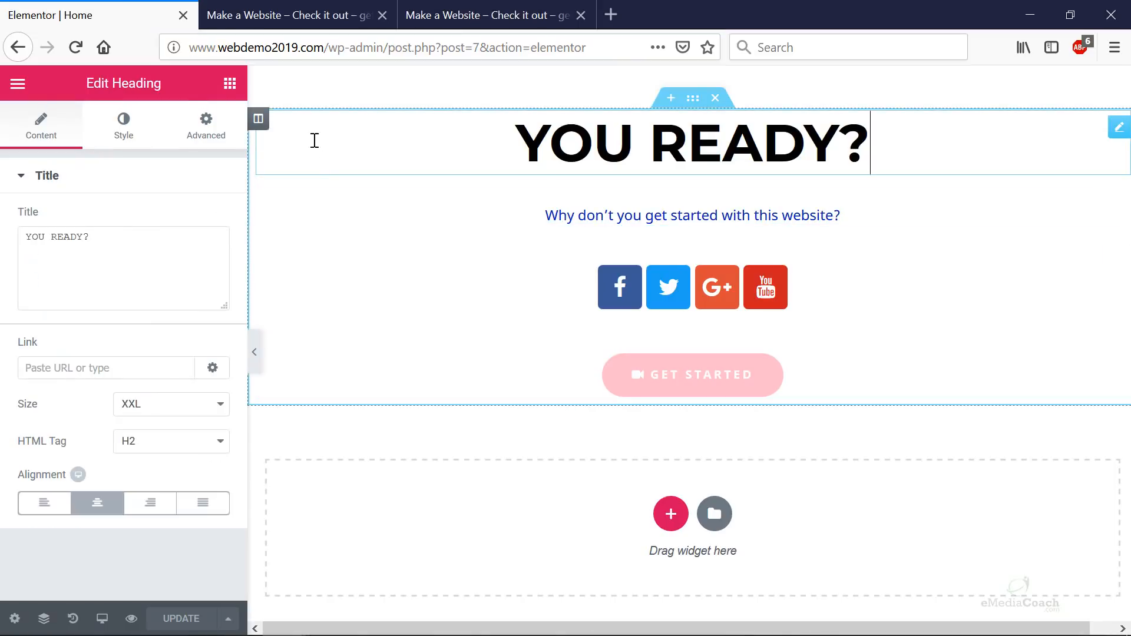
pyautogui.click(692, 104)
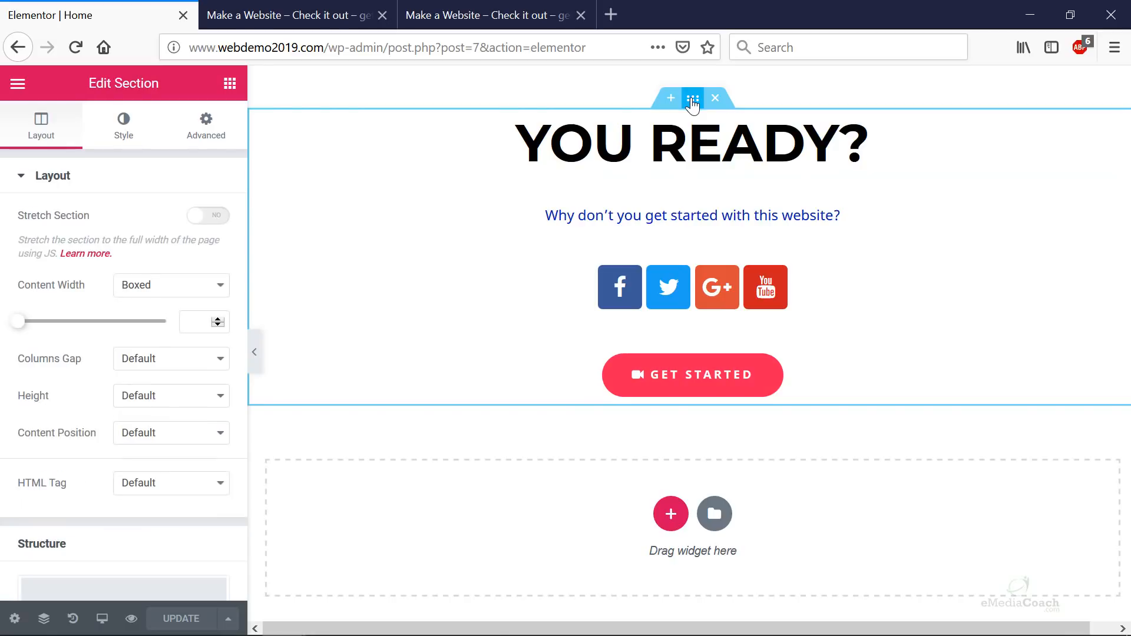
pyautogui.click(132, 144)
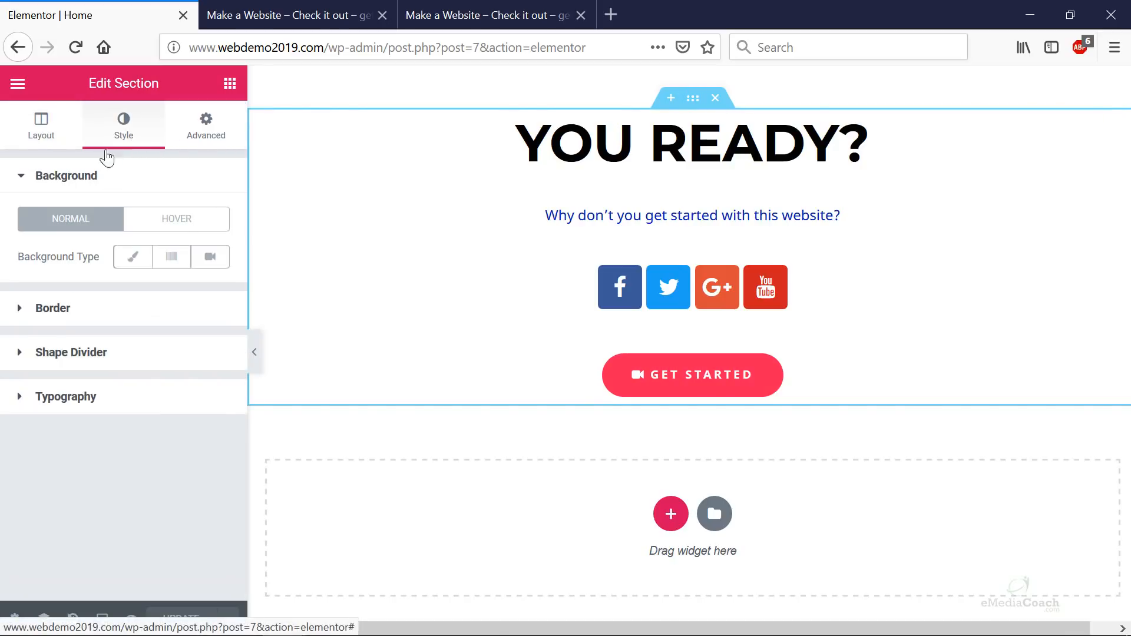
pyautogui.click(33, 184)
pyautogui.click(33, 183)
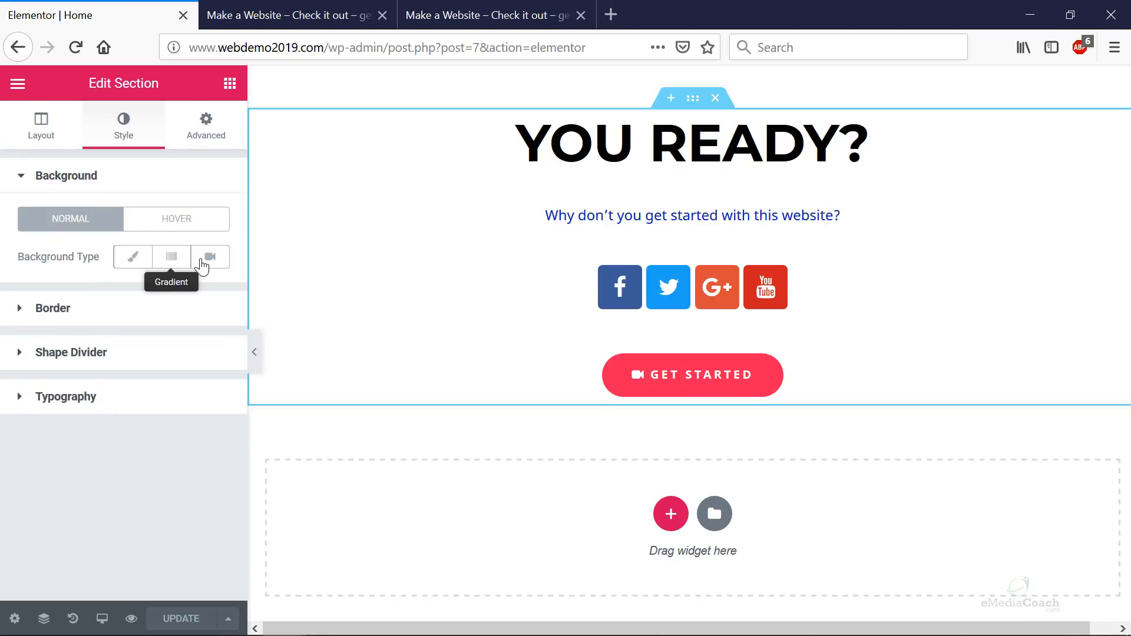
pyautogui.click(144, 261)
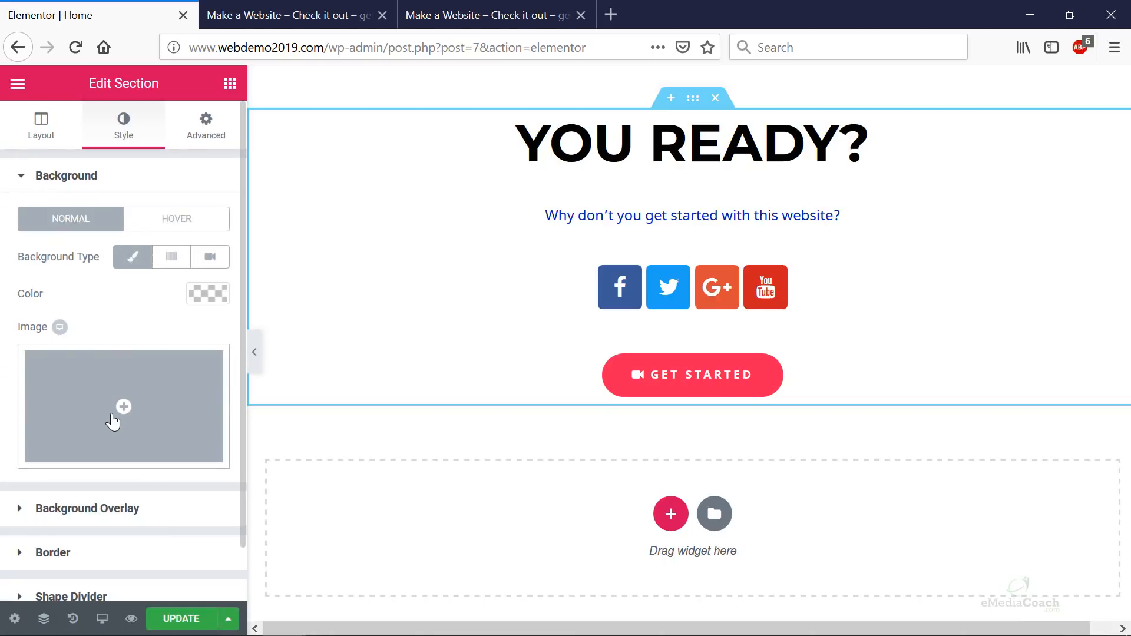
# - Set the hiker-on-a-ridge photo (vision-1.jpg) as the section background, then remove it
pyautogui.click(123, 432)
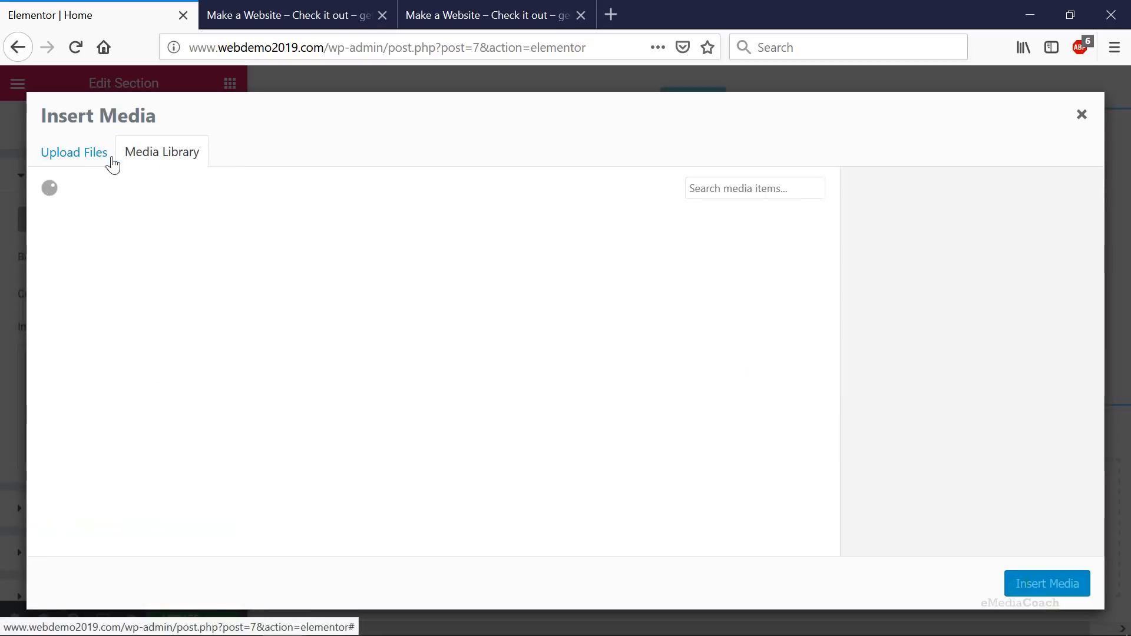
pyautogui.scroll(-4, 417, 356)
pyautogui.scroll(-5, 417, 356)
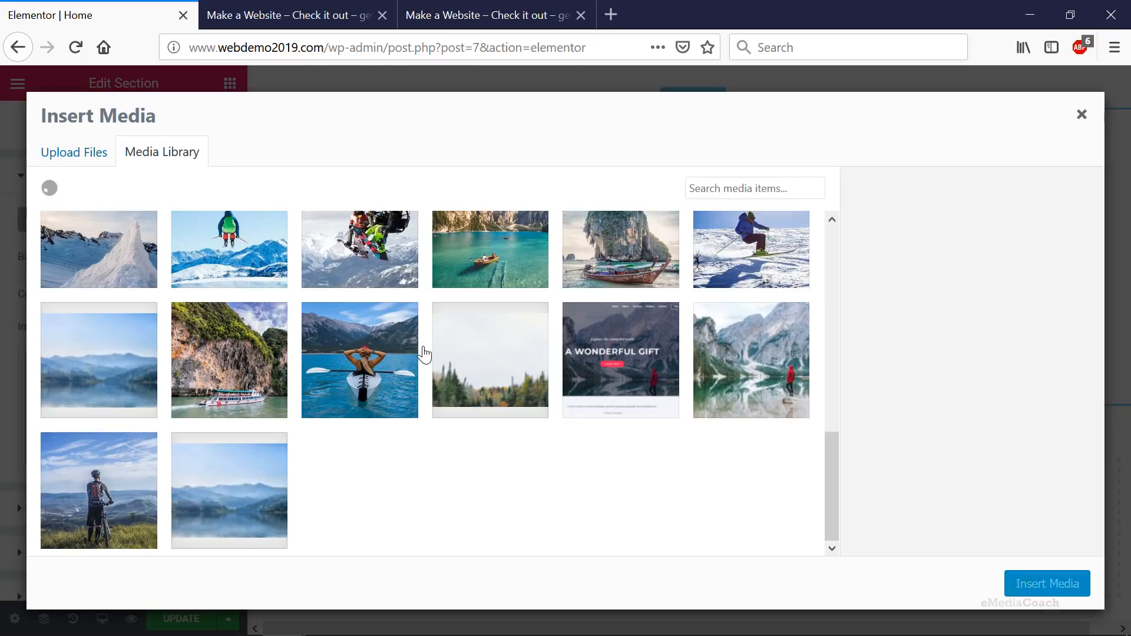
pyautogui.scroll(-5, 423, 354)
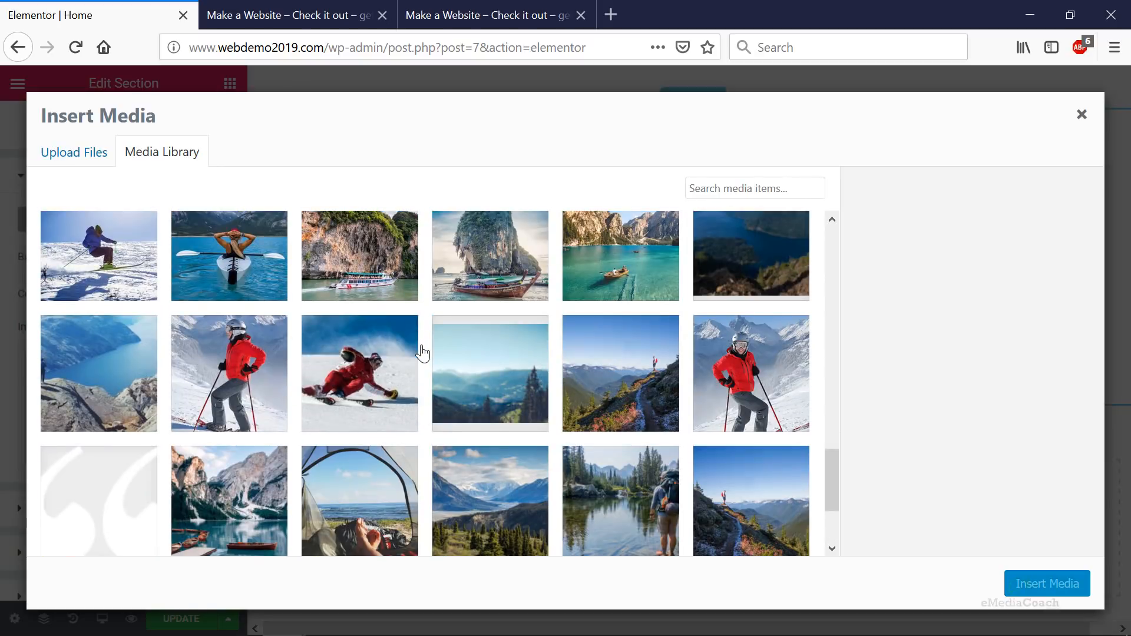
pyautogui.scroll(-2, 423, 354)
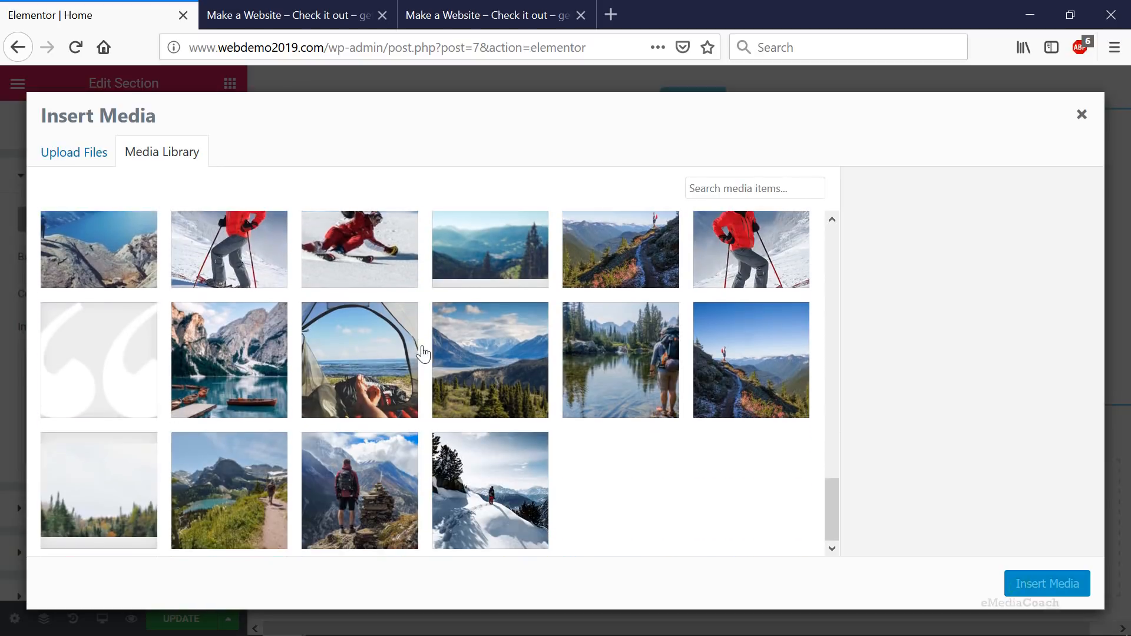
pyautogui.click(732, 372)
pyautogui.click(1032, 585)
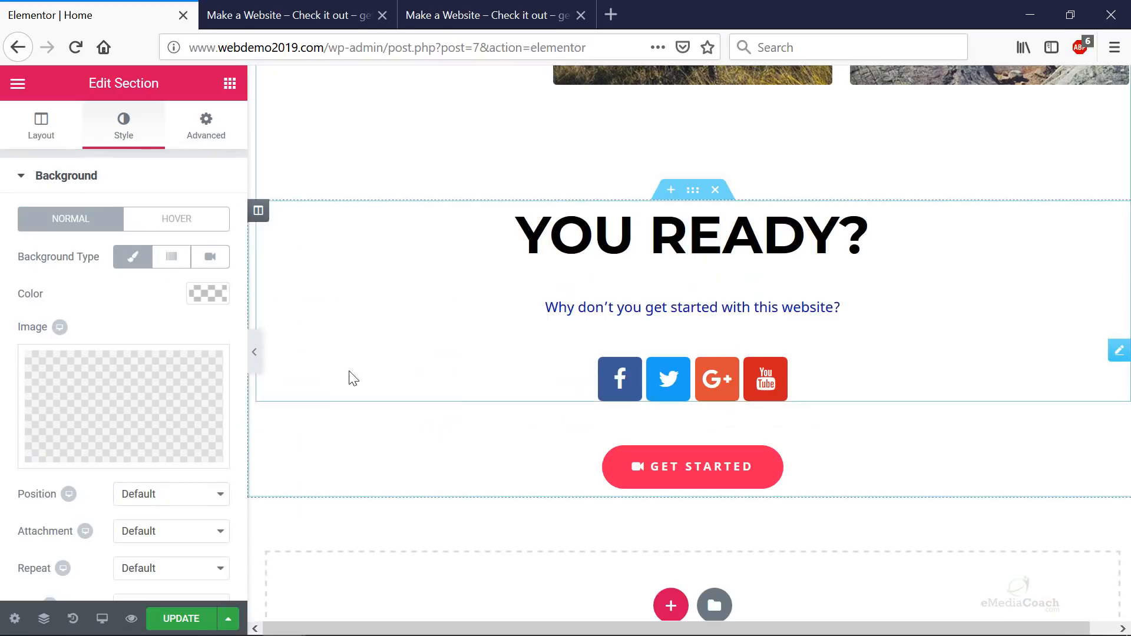
pyautogui.scroll(-1, 137, 401)
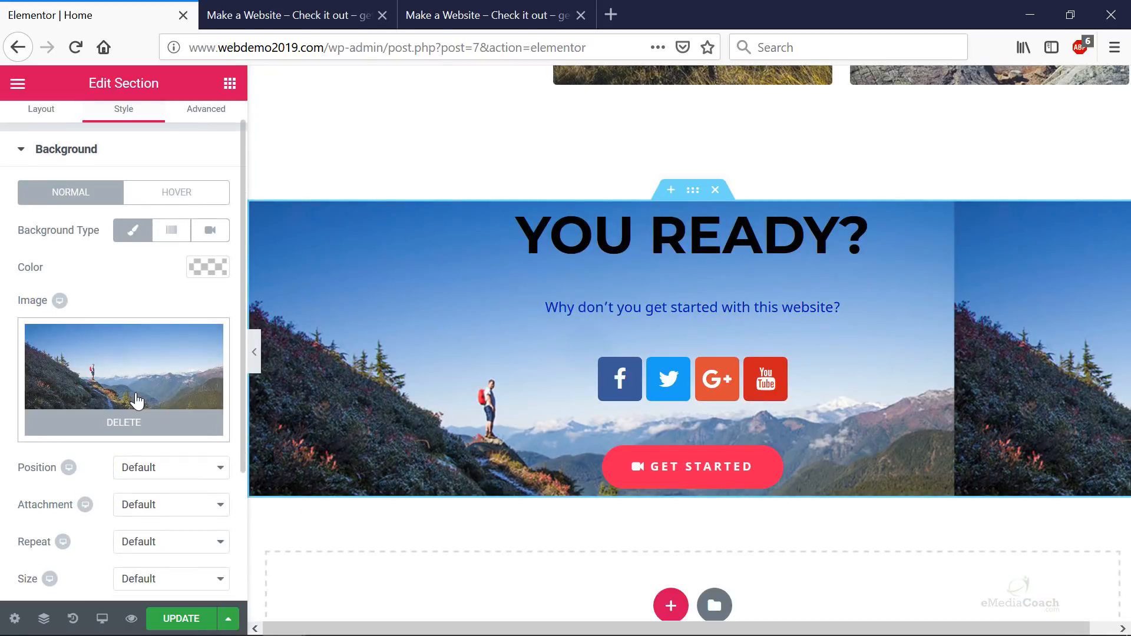
pyautogui.scroll(-3, 137, 401)
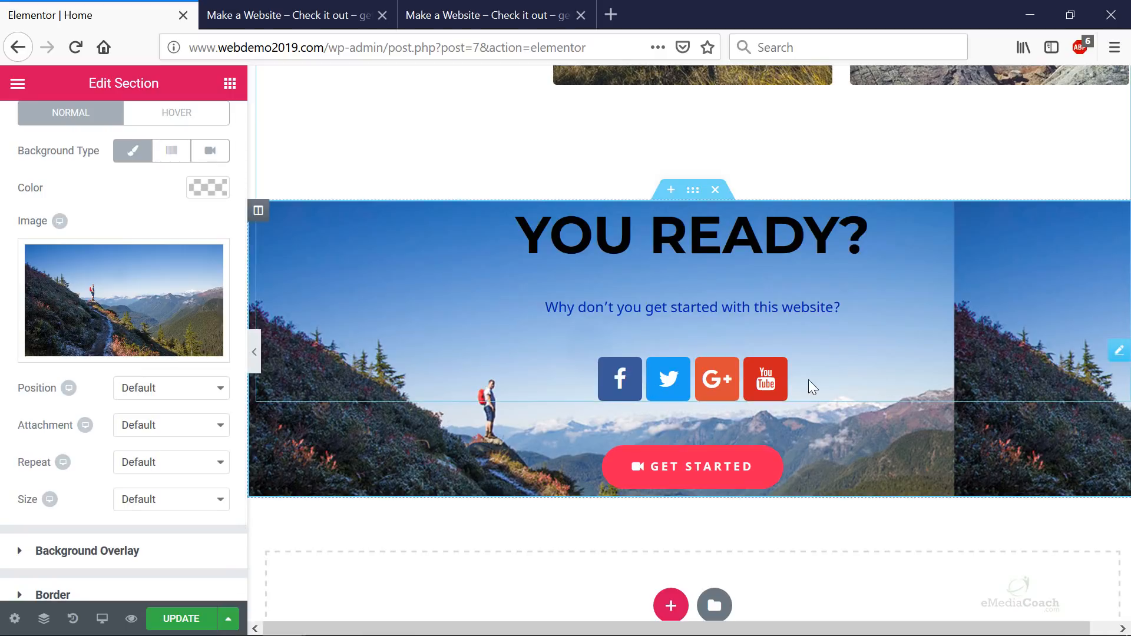
pyautogui.click(130, 347)
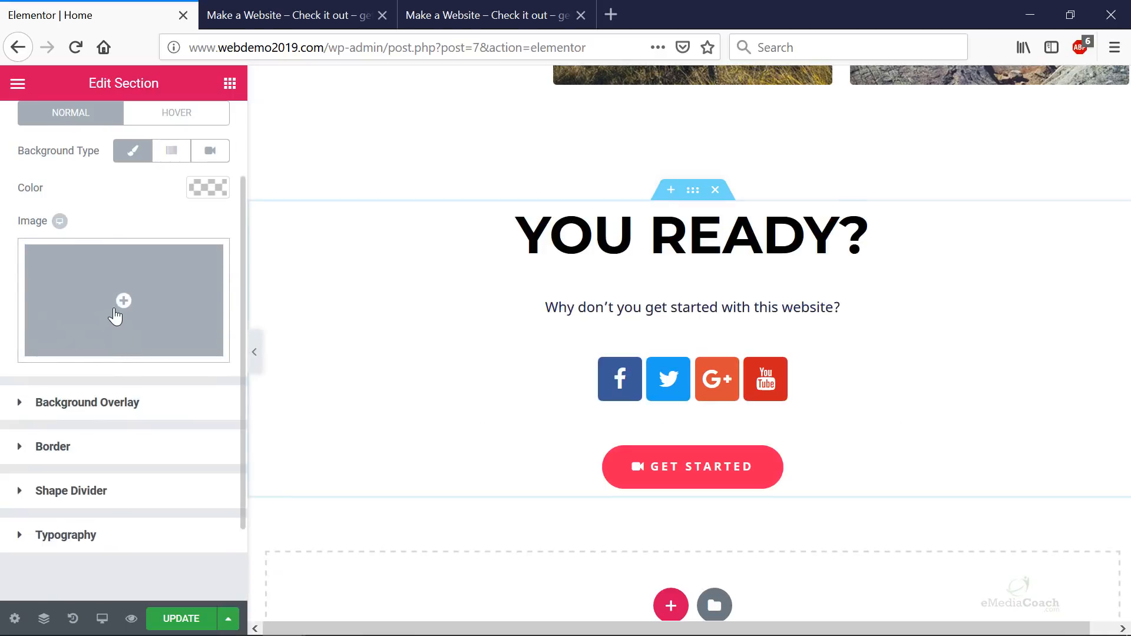
# - Load unsplash.com in a new browser tab for photos
pyautogui.click(118, 303)
pyautogui.scroll(-10, 688, 432)
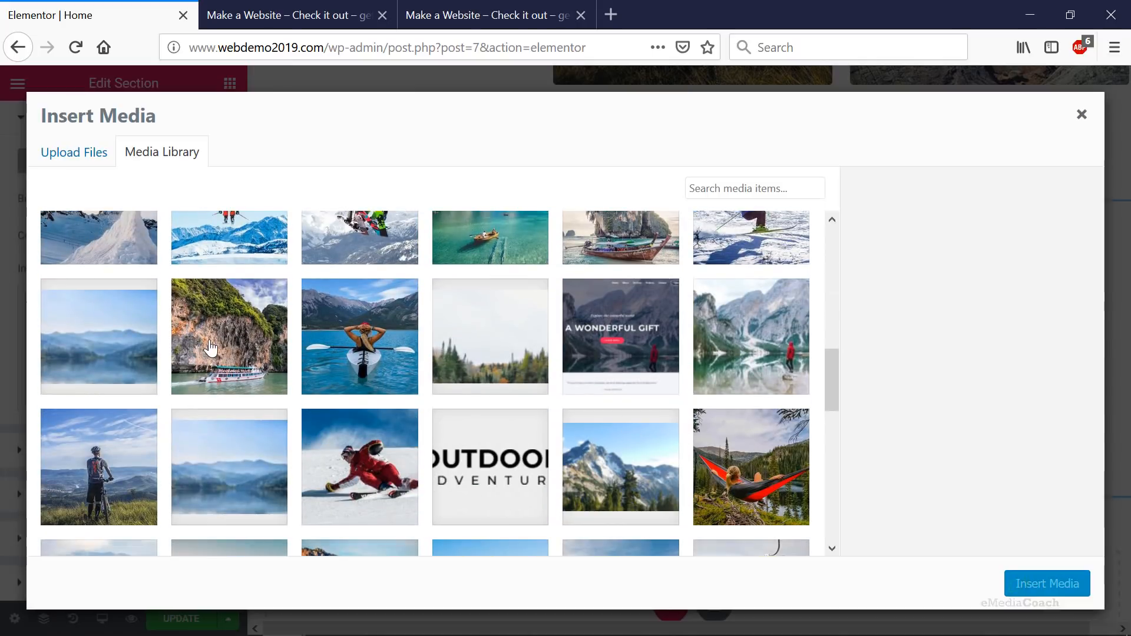
pyautogui.click(614, 22)
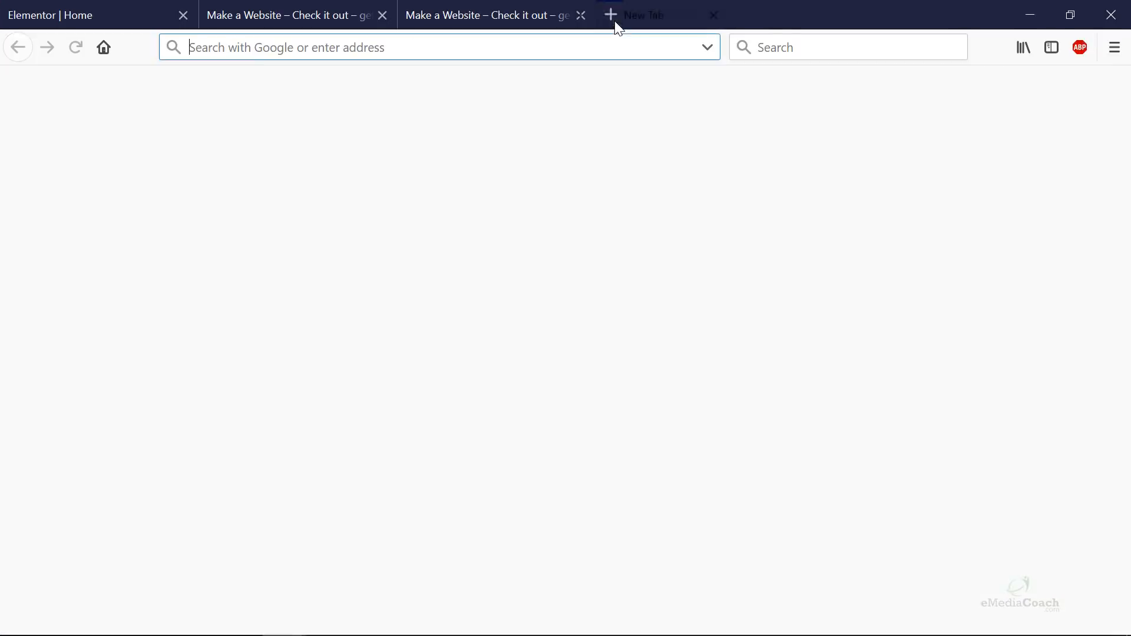
pyautogui.write('unsplash.com/')
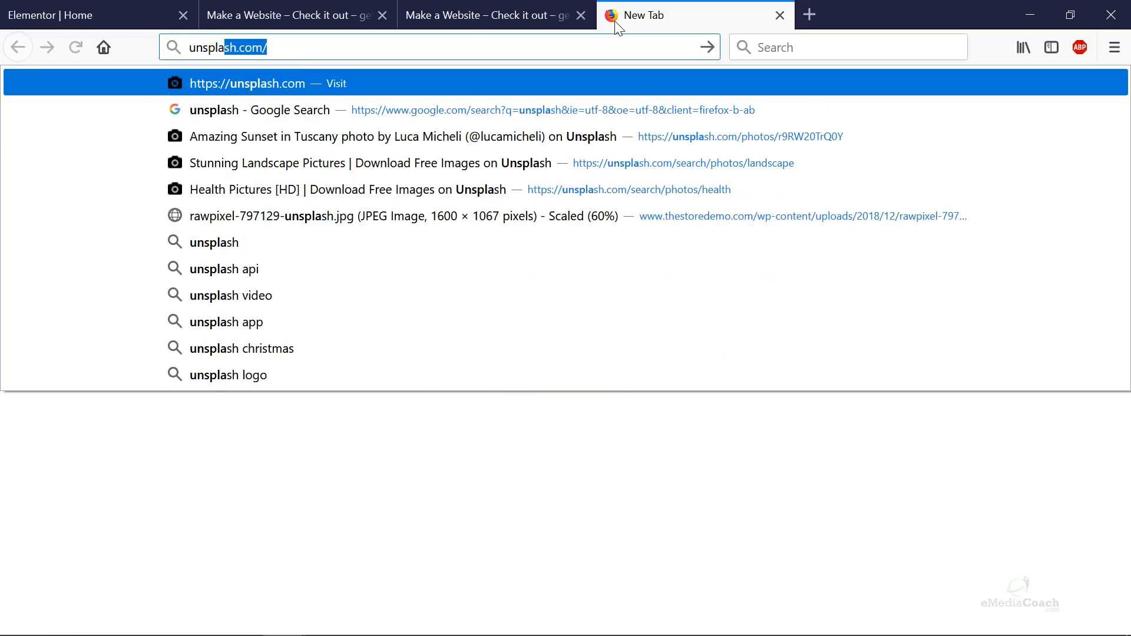
pyautogui.press('Return')
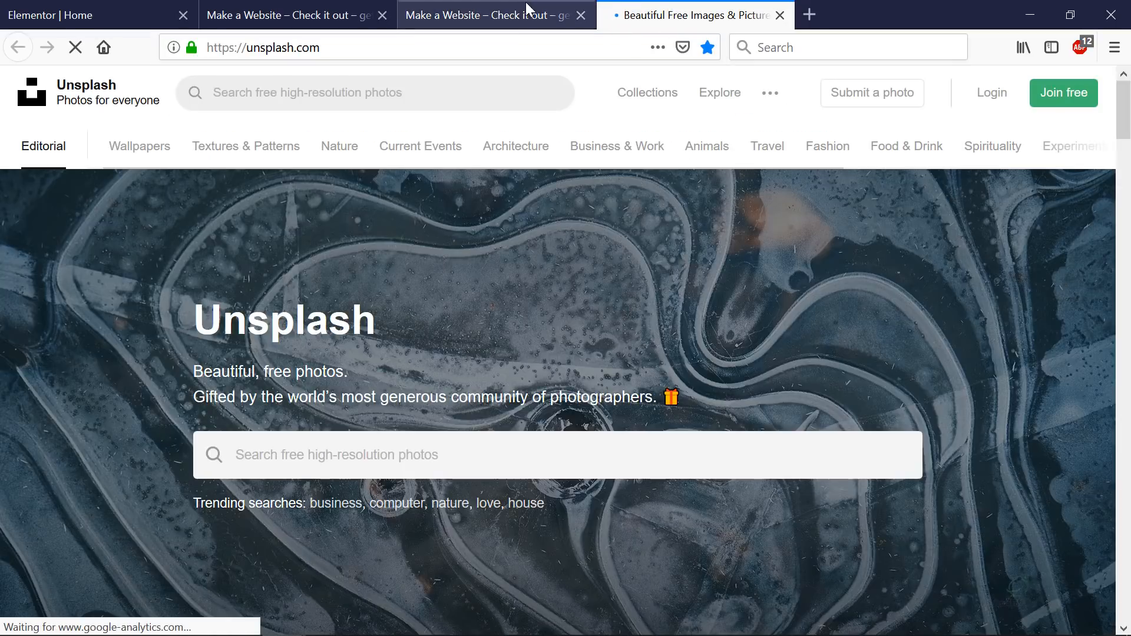
# - Back in the editor, try the kayaker photo as the section background
pyautogui.click(524, 13)
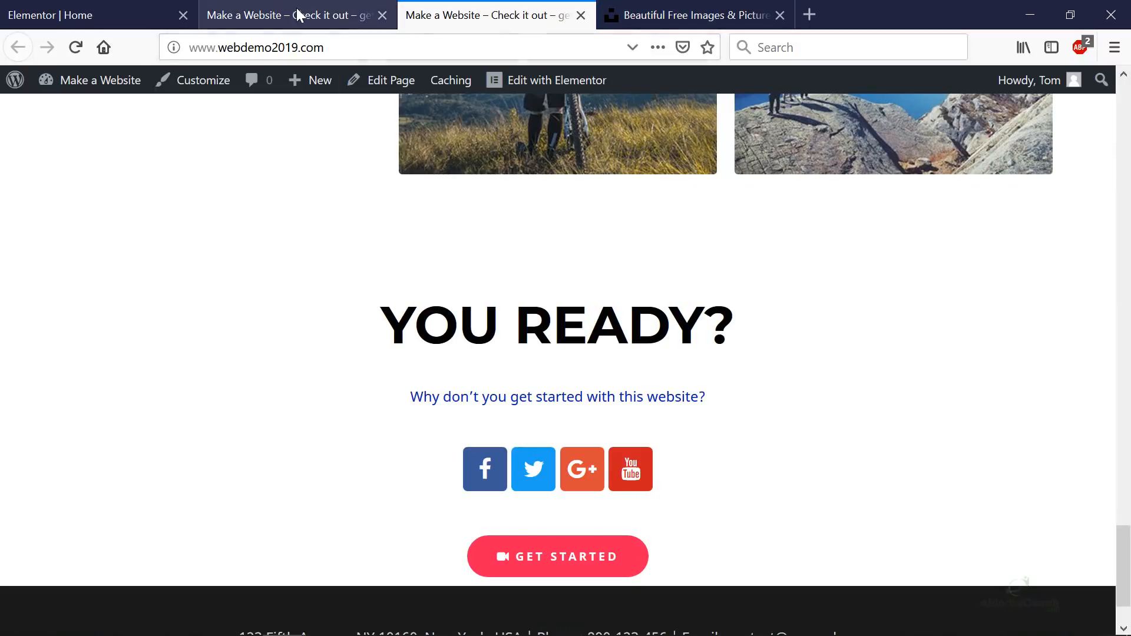
pyautogui.click(298, 14)
pyautogui.click(143, 17)
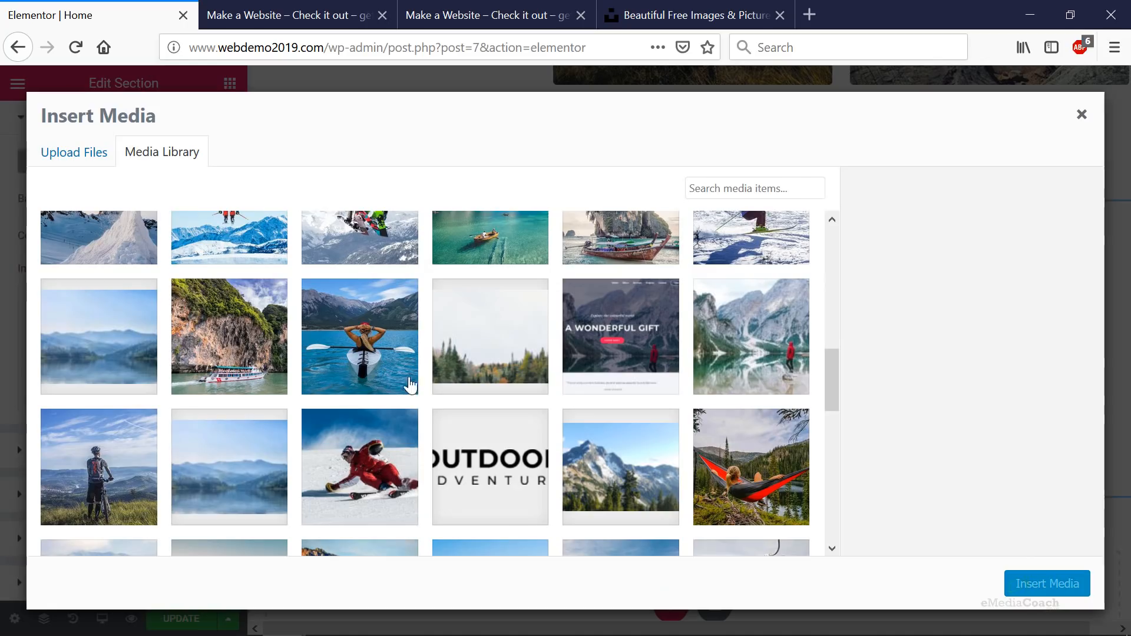
pyautogui.click(369, 364)
pyautogui.click(1047, 585)
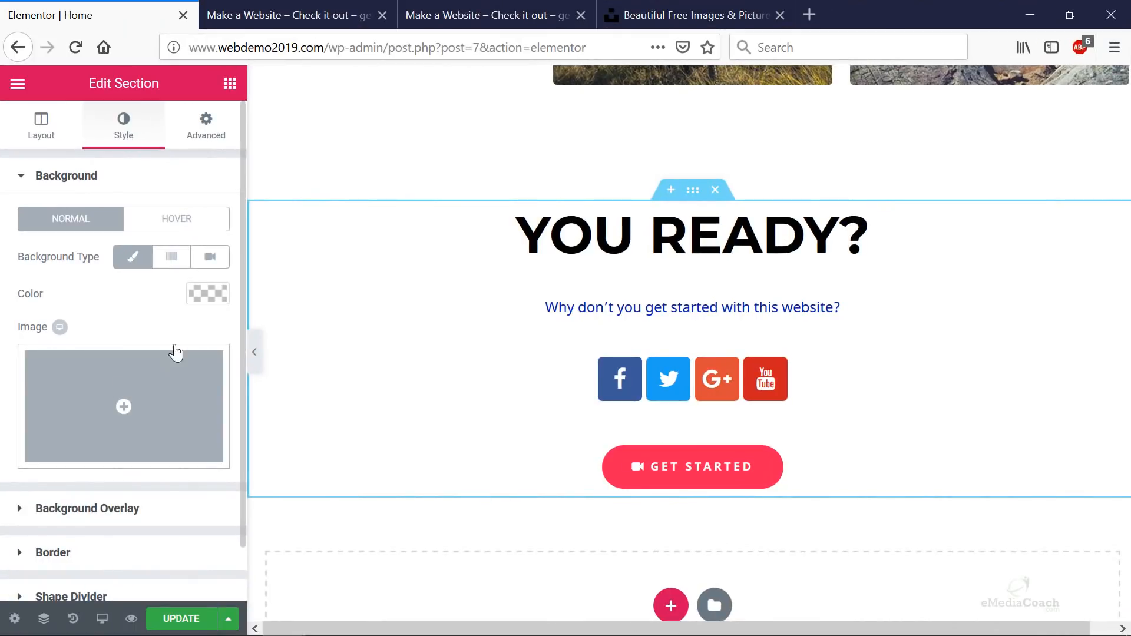
# - Set the section background to a translucent blue-violet, rgba(74,67,198,0.13)
pyautogui.click(208, 293)
pyautogui.moveTo(89, 392); pyautogui.dragTo(26, 323)
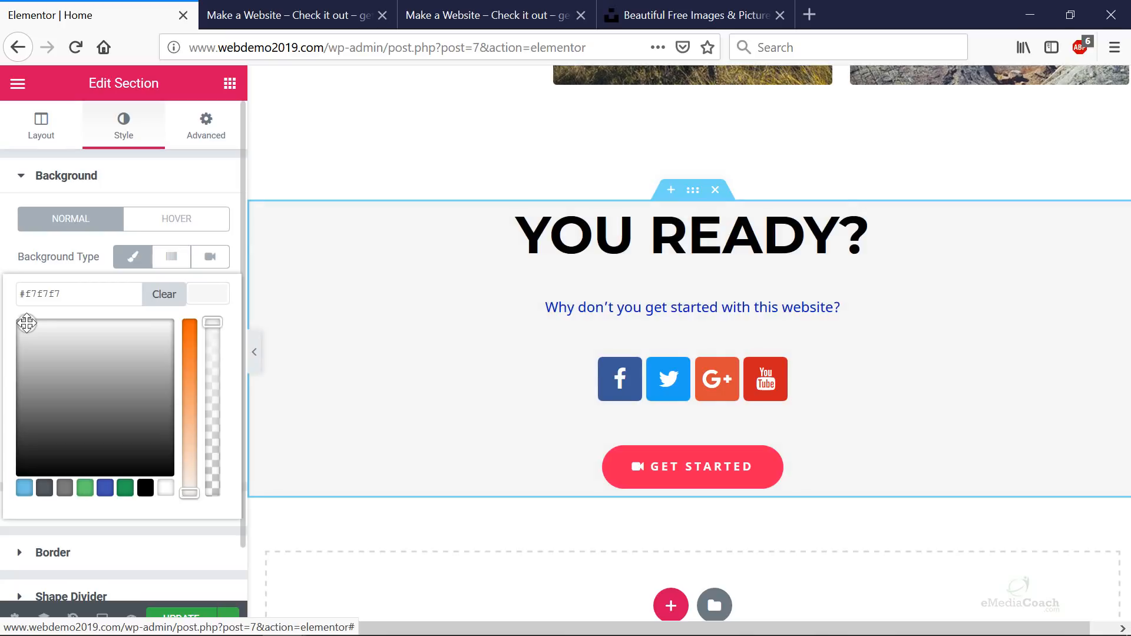
pyautogui.click(105, 488)
pyautogui.moveTo(83, 381)
pyautogui.mouseDown()
pyautogui.moveTo(119, 354)
pyautogui.moveTo(164, 377)
pyautogui.mouseUp()
pyautogui.moveTo(214, 347); pyautogui.dragTo(201, 462)
pyautogui.click(630, 240)
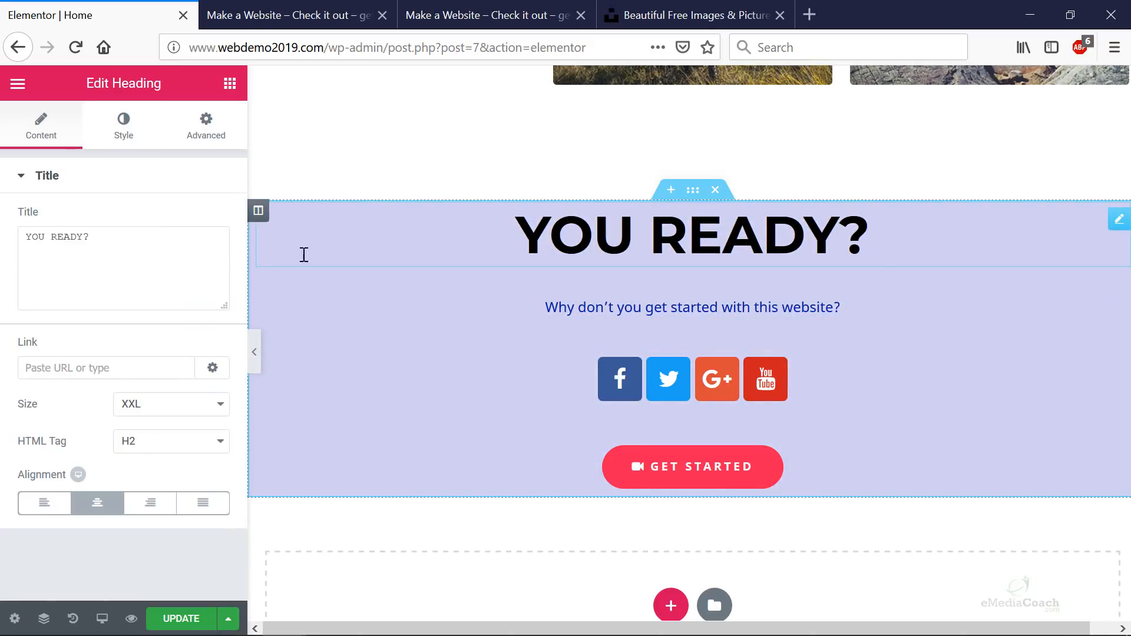
# - Turn the YOU READY? heading and its subtitle text white
pyautogui.click(125, 137)
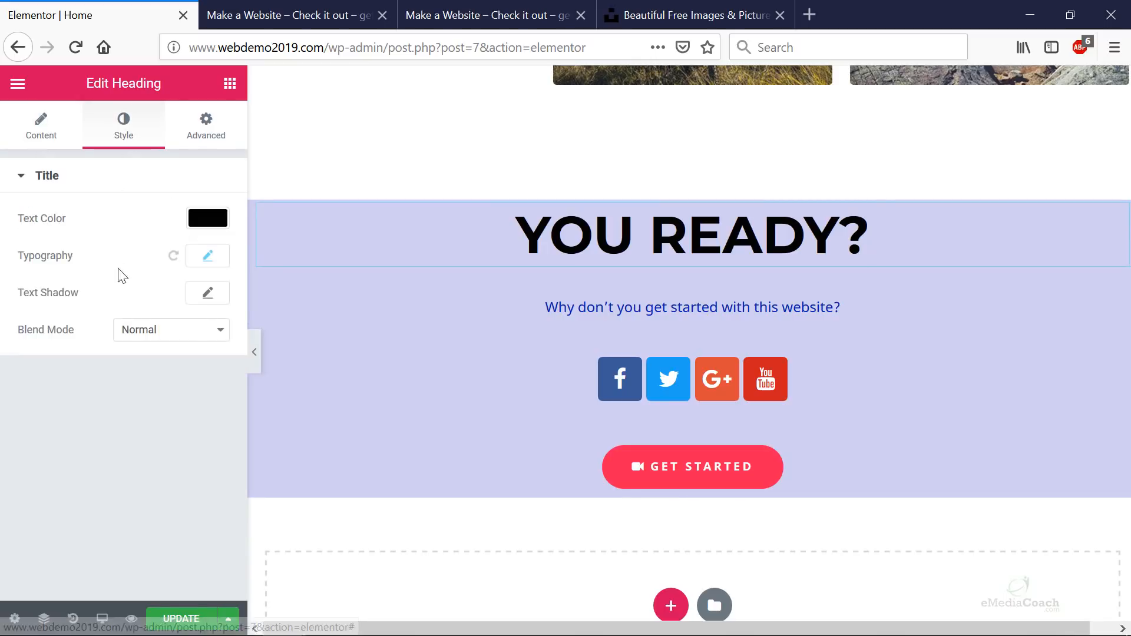
pyautogui.click(213, 227)
pyautogui.moveTo(83, 252); pyautogui.dragTo(16, 243)
pyautogui.click(636, 302)
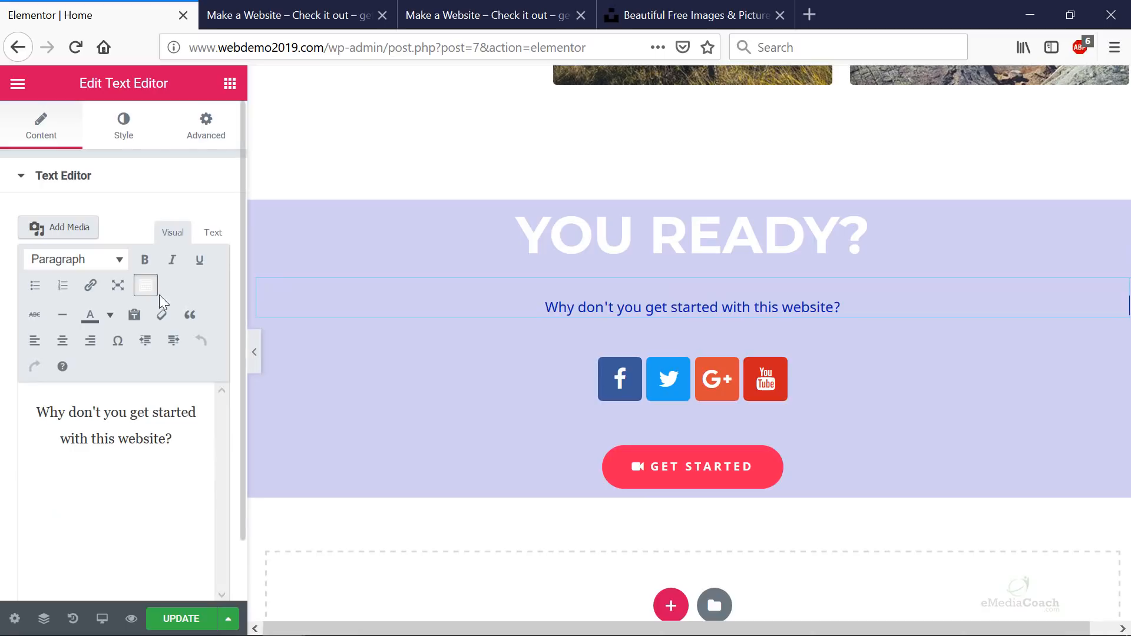
pyautogui.click(131, 142)
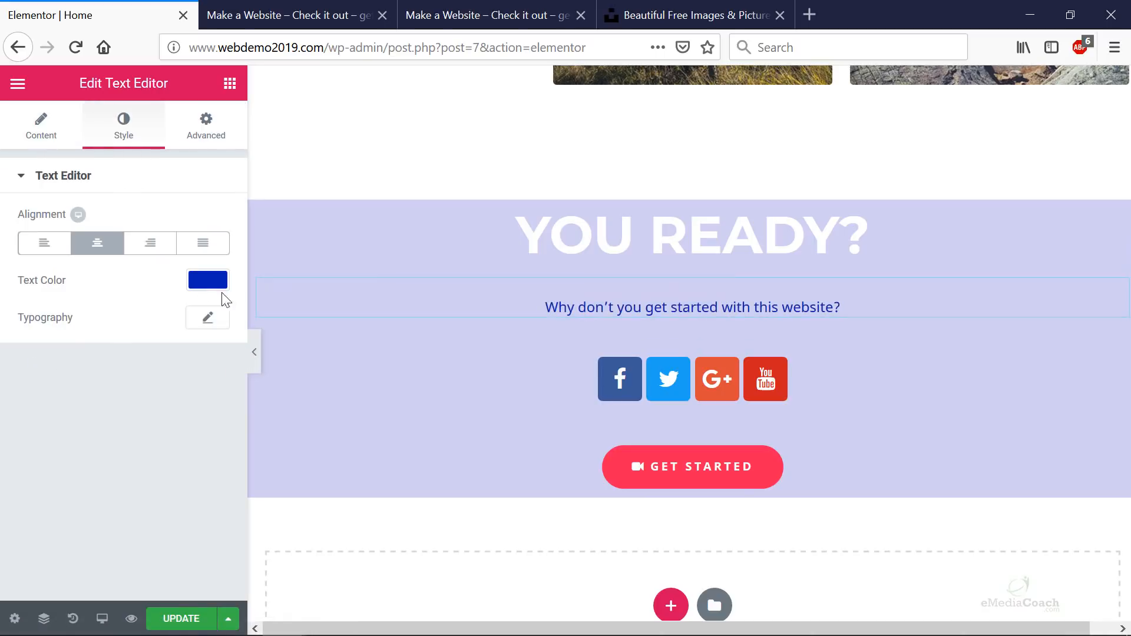
pyautogui.click(218, 284)
pyautogui.click(111, 351)
pyautogui.moveTo(115, 356); pyautogui.dragTo(8, 292)
pyautogui.click(166, 473)
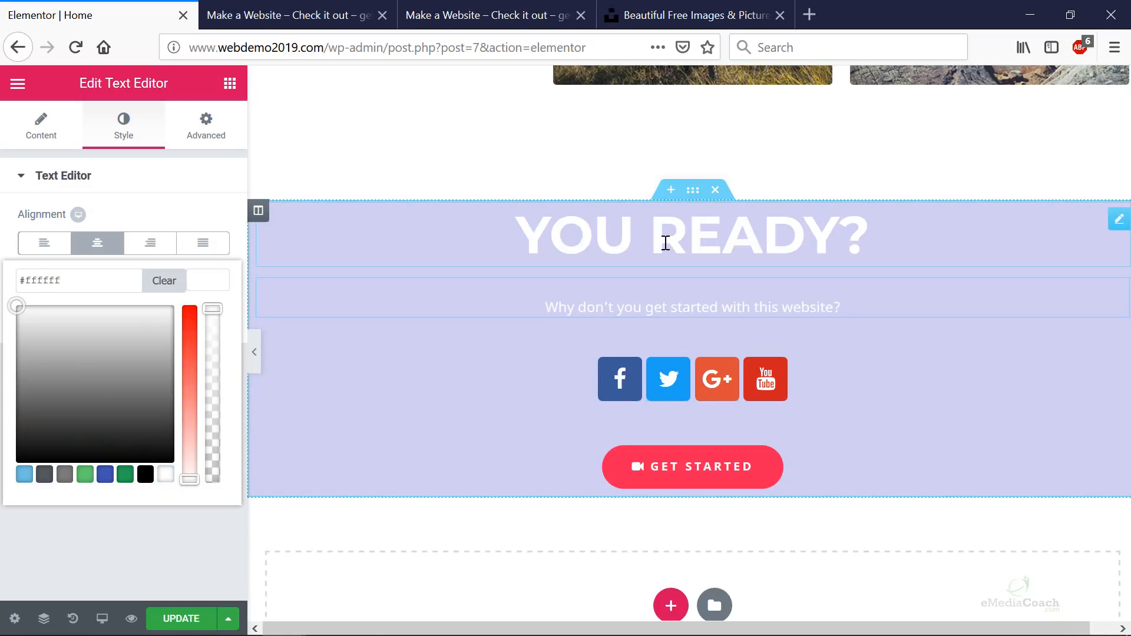
# - Give the heading 20 px top padding and the Get Started button 20 px bottom padding, then save
pyautogui.click(663, 242)
pyautogui.click(205, 138)
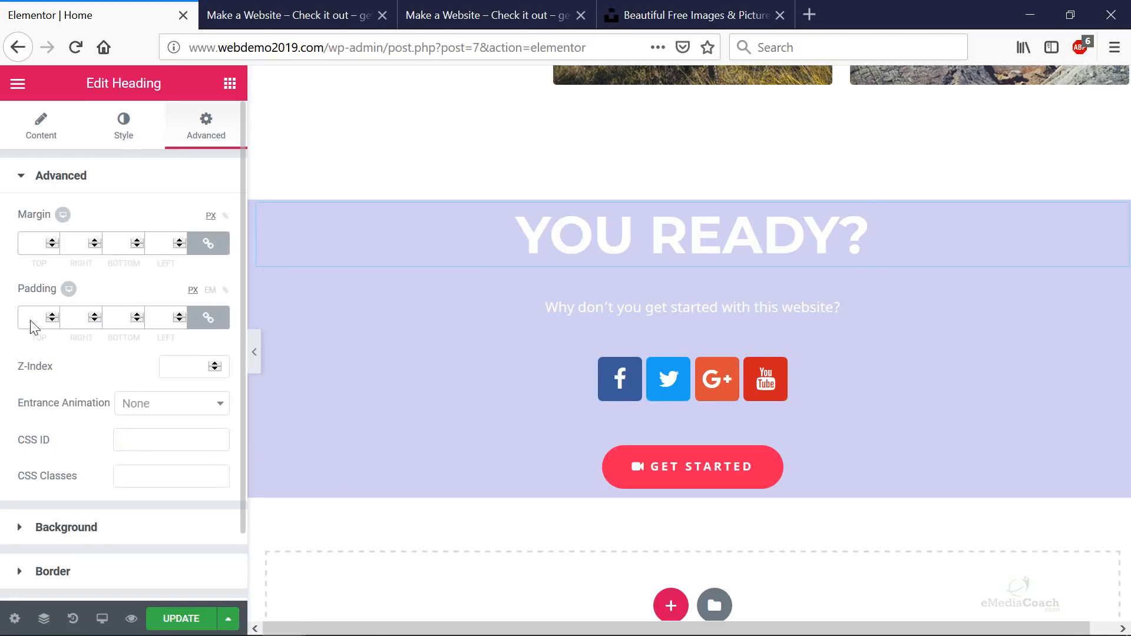
pyautogui.click(208, 318)
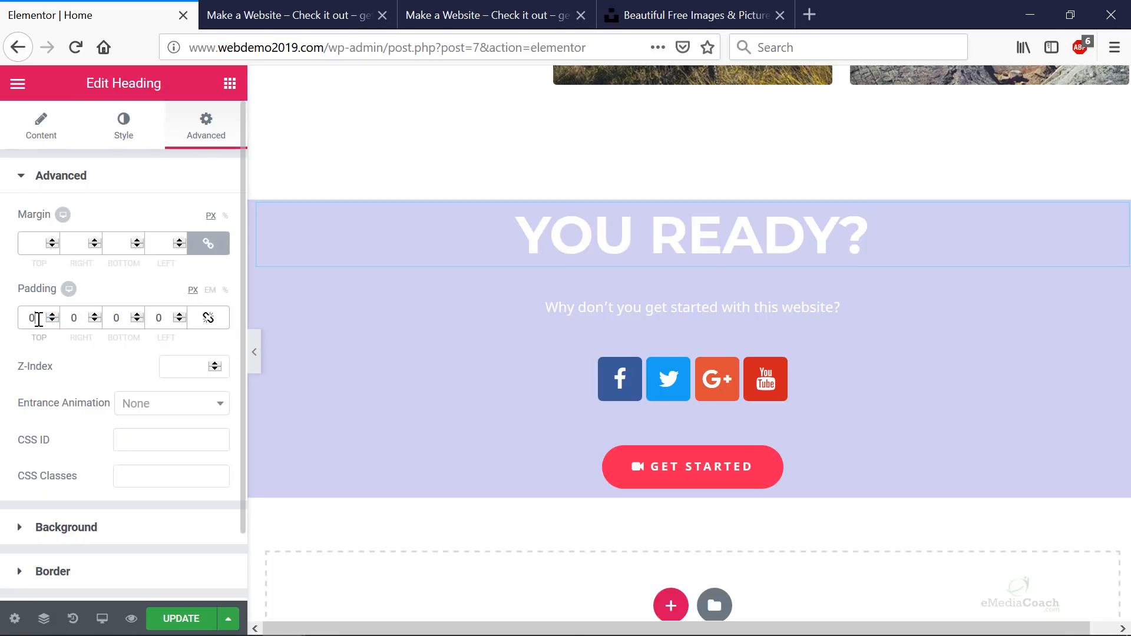
pyautogui.write('20')
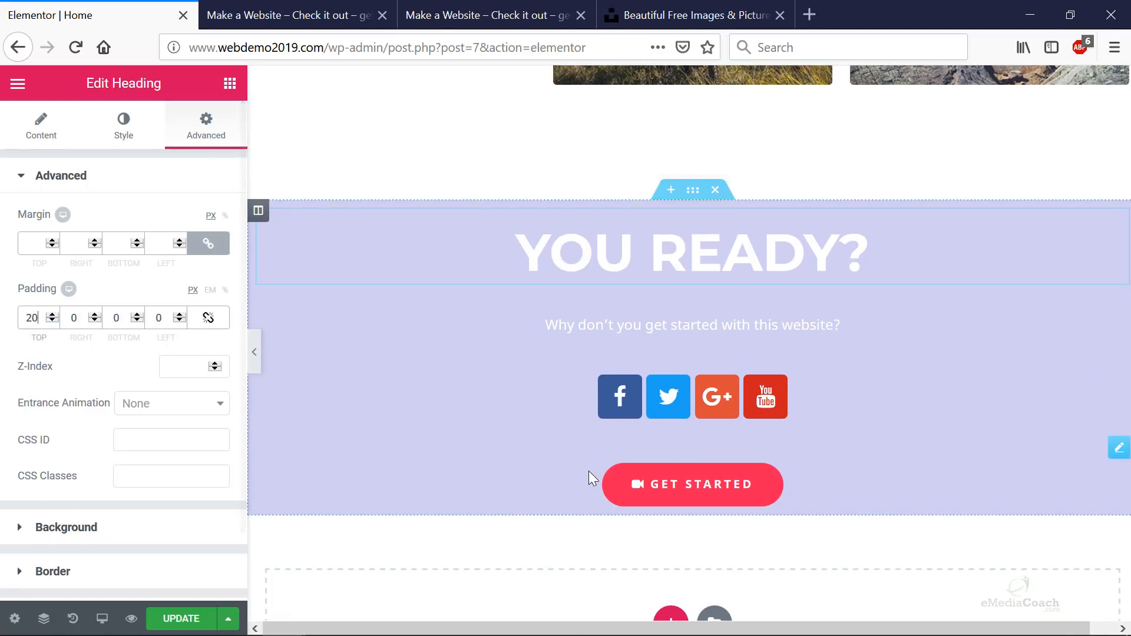
pyautogui.click(553, 480)
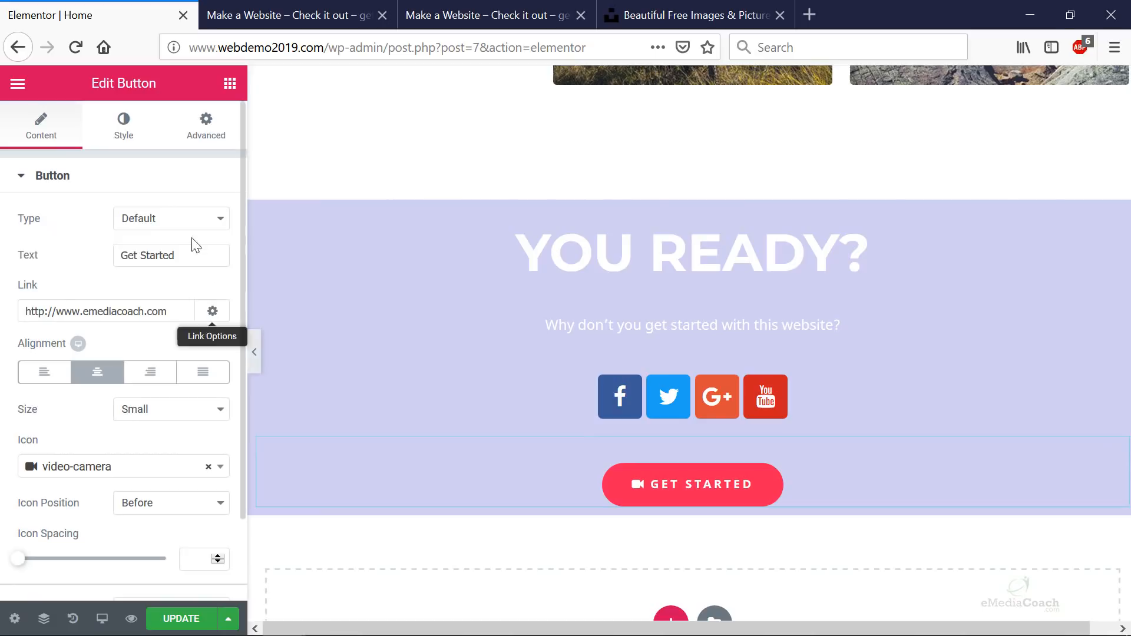
pyautogui.click(206, 135)
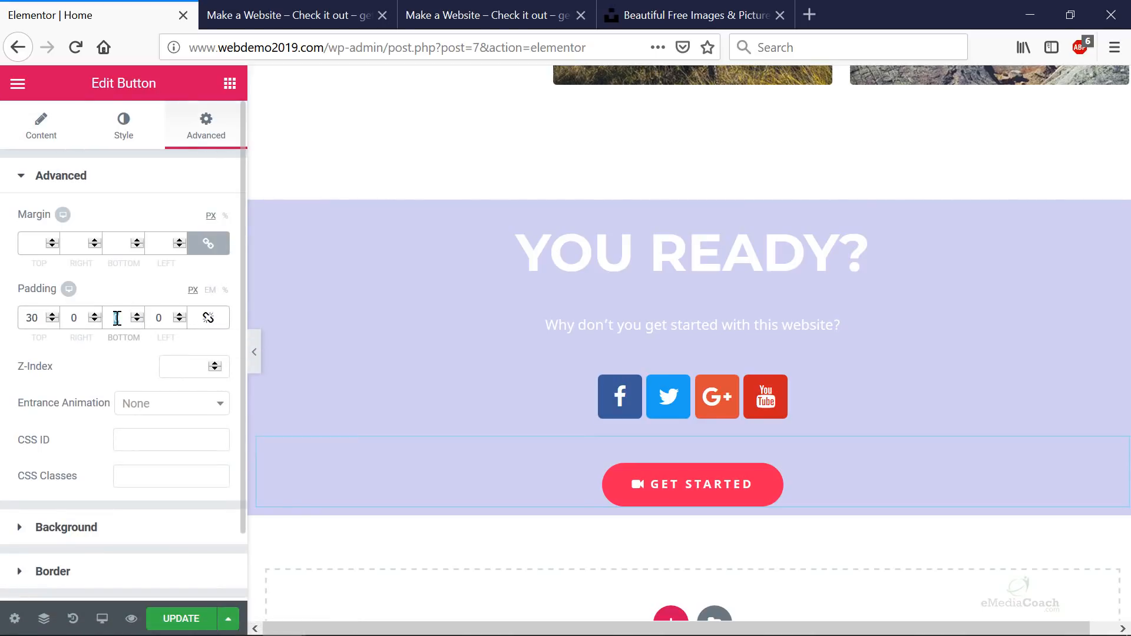
pyautogui.click(117, 318)
pyautogui.write('20')
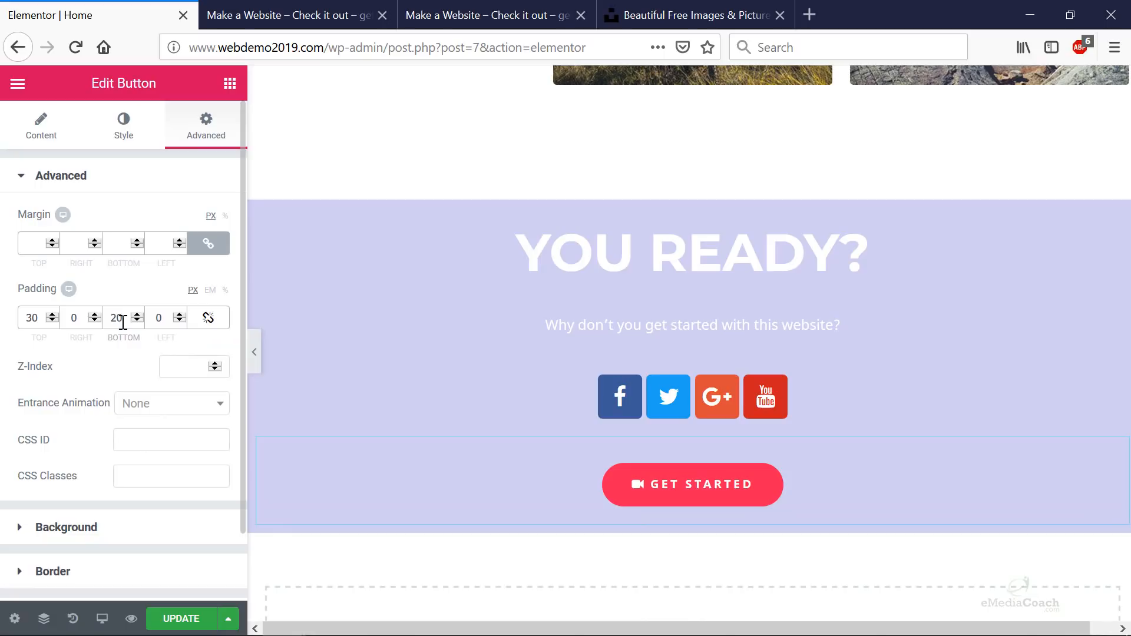
pyautogui.click(180, 618)
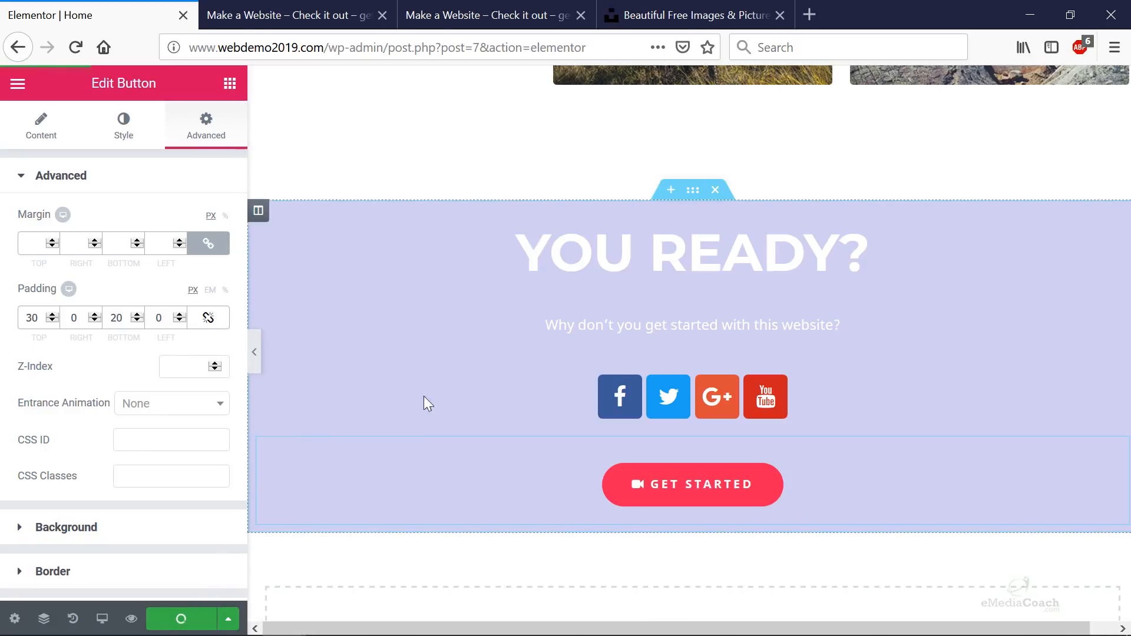
pyautogui.click(698, 15)
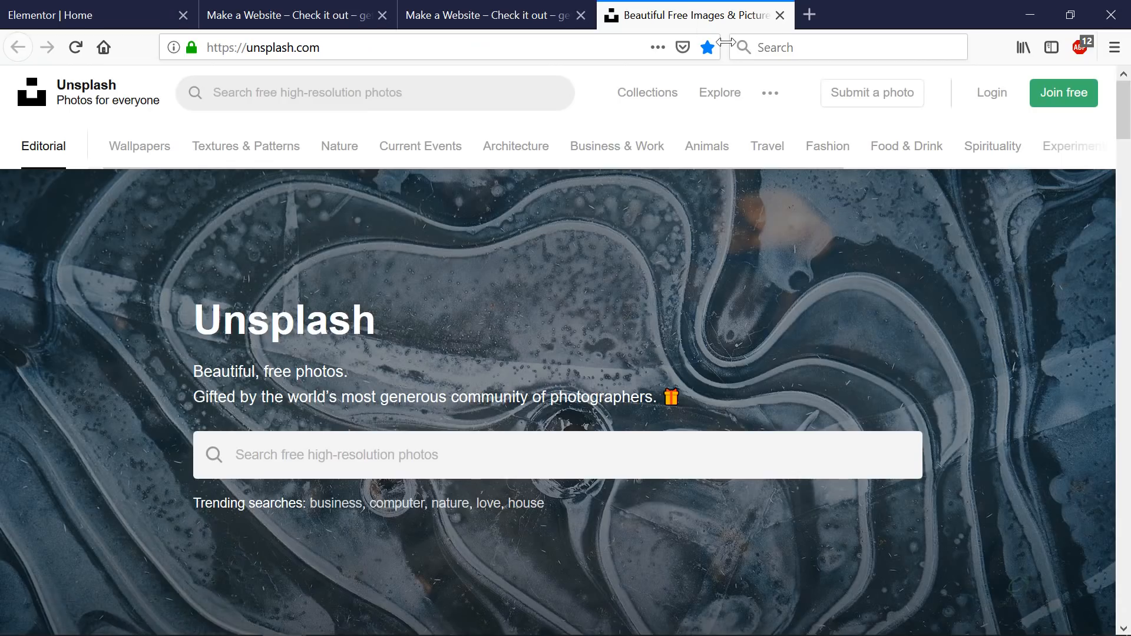
# - Reload the live page and scroll to the footer and back to check the lavender YOU READY? section
pyautogui.click(518, 20)
pyautogui.press('F5')
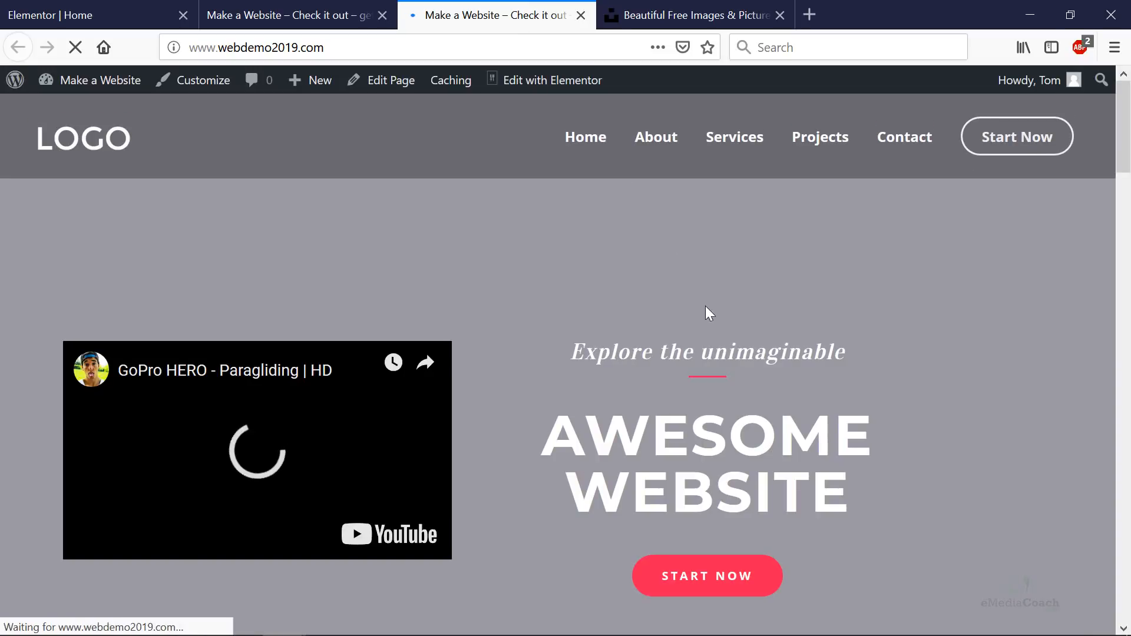
pyautogui.scroll(-10, 707, 313)
pyautogui.scroll(-15, 706, 312)
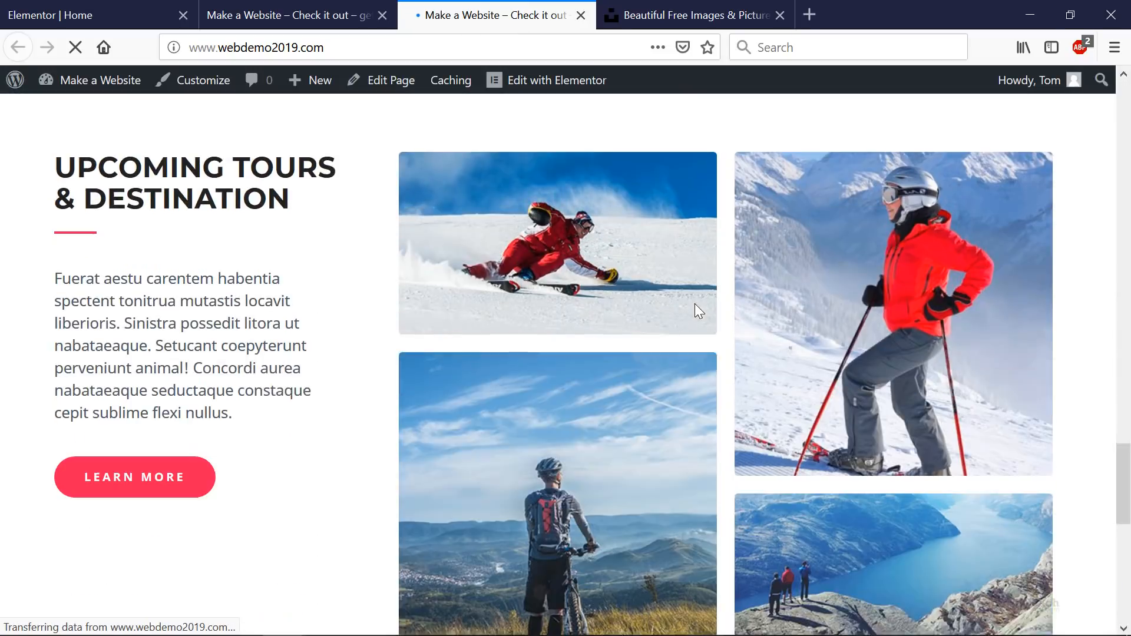
pyautogui.scroll(-3, 691, 302)
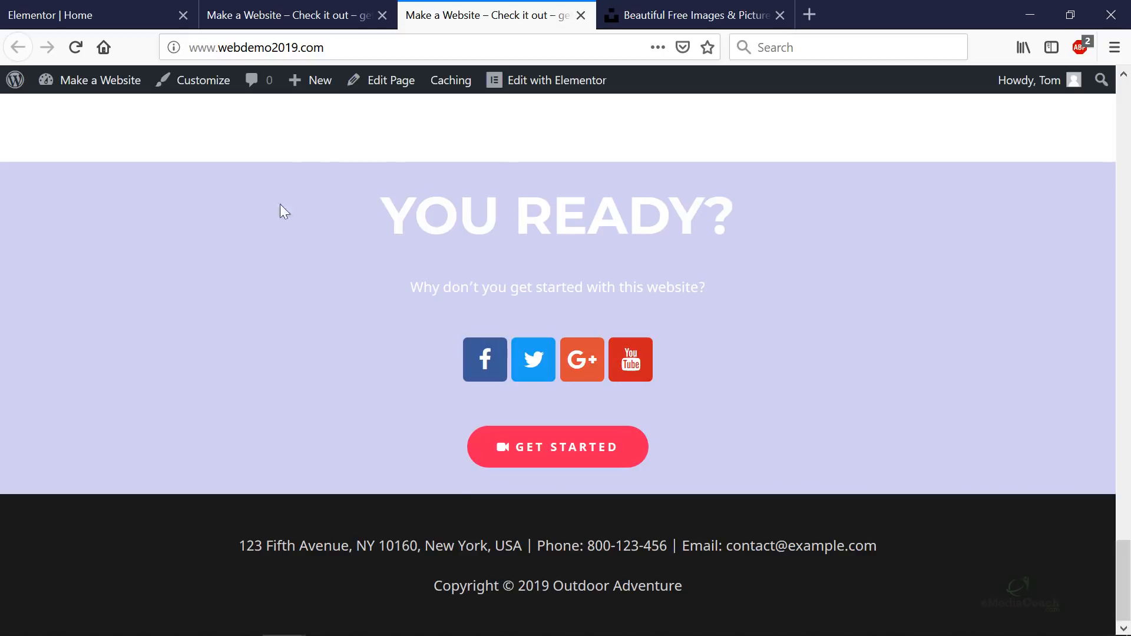
pyautogui.scroll(10, 370, 336)
pyautogui.scroll(5, 371, 341)
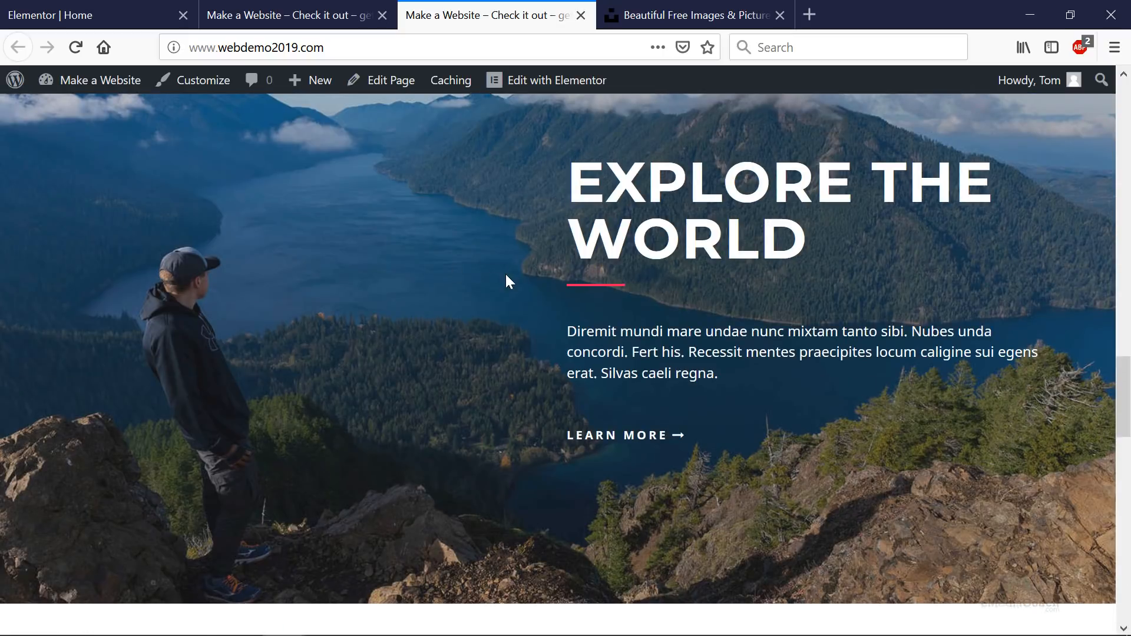
pyautogui.scroll(3, 505, 283)
# - Open the Explore the World section's settings from its right-click menu
pyautogui.click(73, 7)
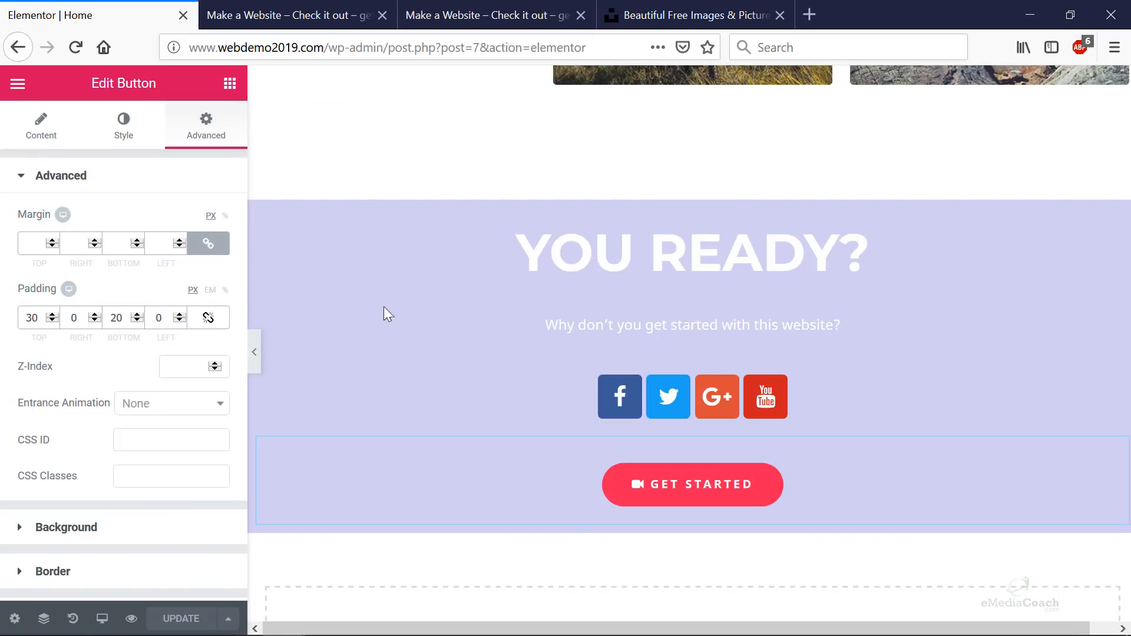
pyautogui.scroll(10, 586, 381)
pyautogui.scroll(-4, 587, 382)
pyautogui.rightClick(587, 373)
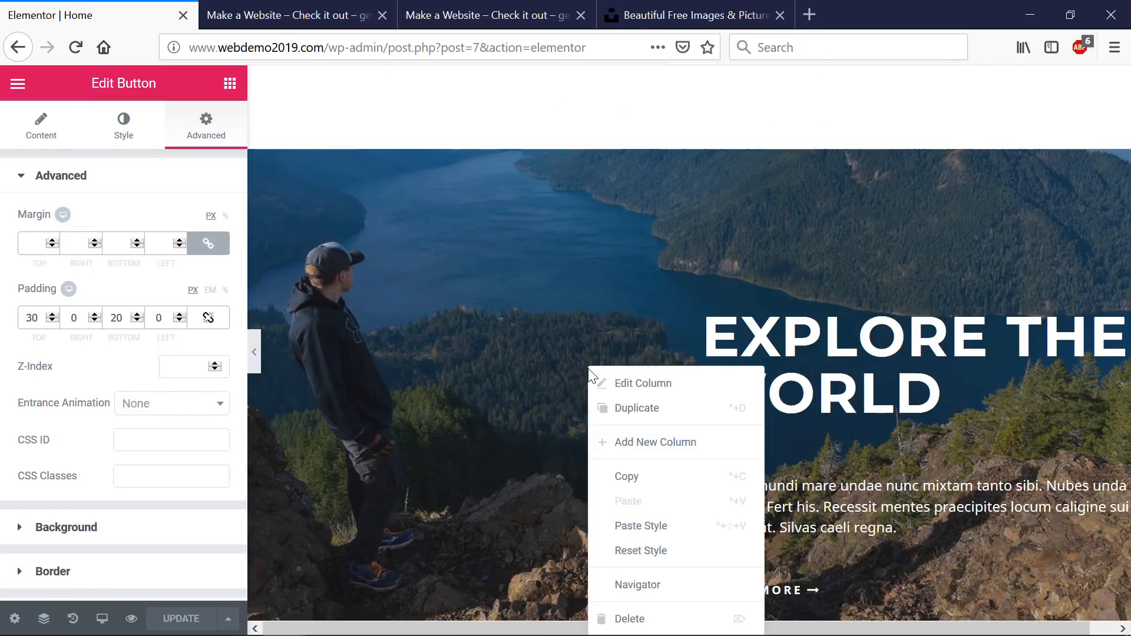
pyautogui.click(530, 209)
pyautogui.rightClick(530, 210)
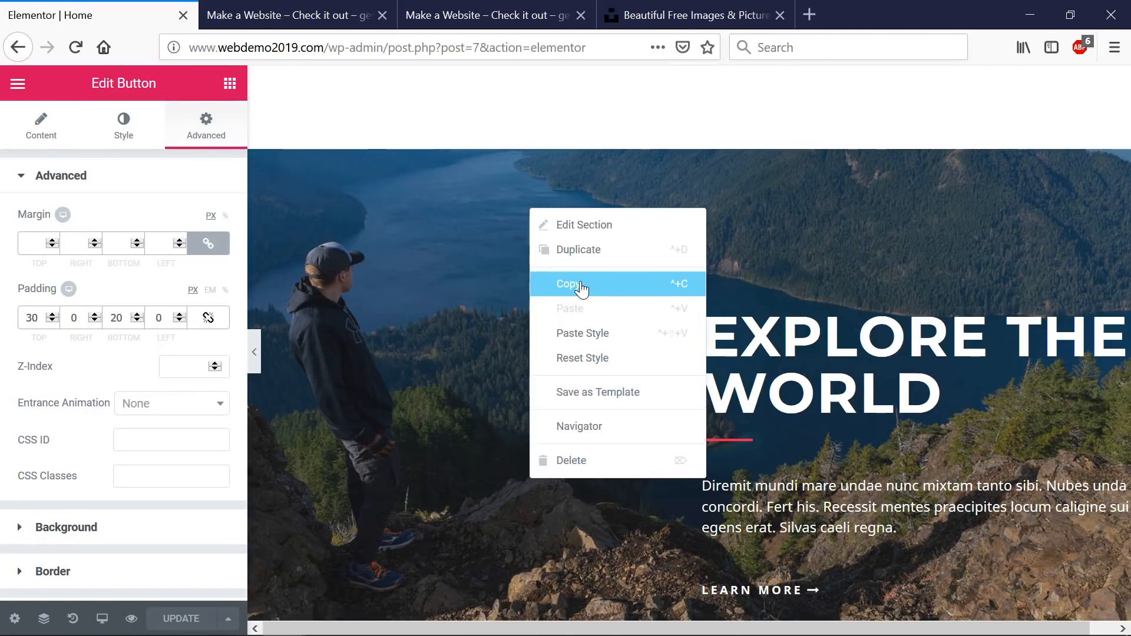
pyautogui.click(583, 224)
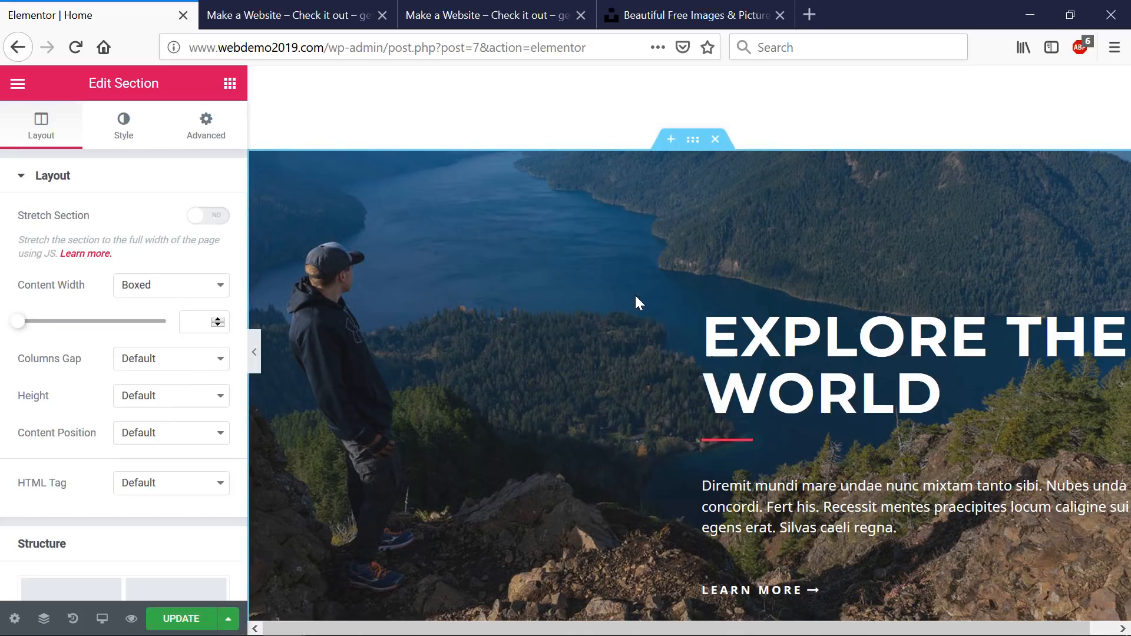
# - In Navigator, drag the Explore the World section one slot lower, below Upcoming Tours
pyautogui.scroll(-4, 642, 383)
pyautogui.scroll(-2, 642, 415)
pyautogui.rightClick(638, 433)
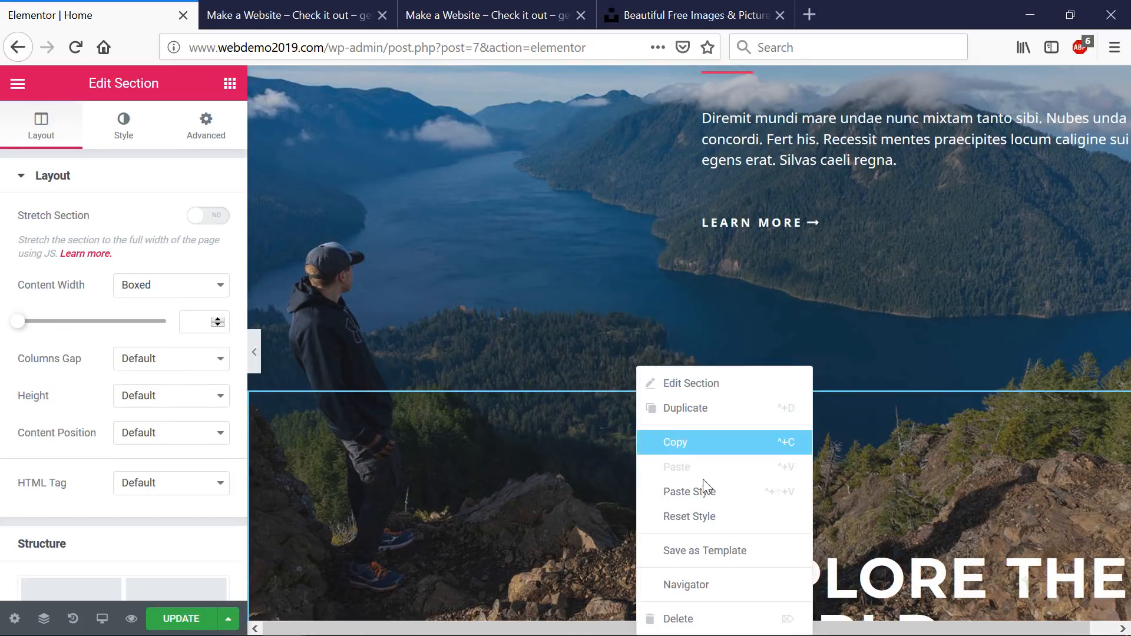
pyautogui.click(706, 585)
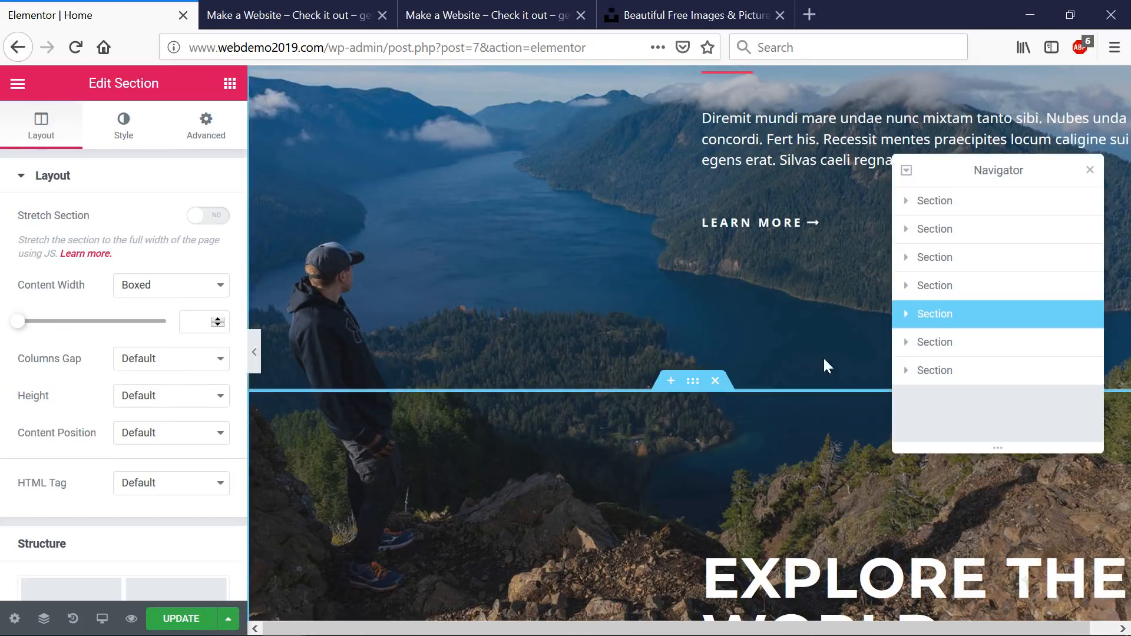
pyautogui.moveTo(951, 323); pyautogui.dragTo(958, 353)
pyautogui.moveTo(959, 363); pyautogui.dragTo(687, 457)
pyautogui.scroll(-5, 686, 433)
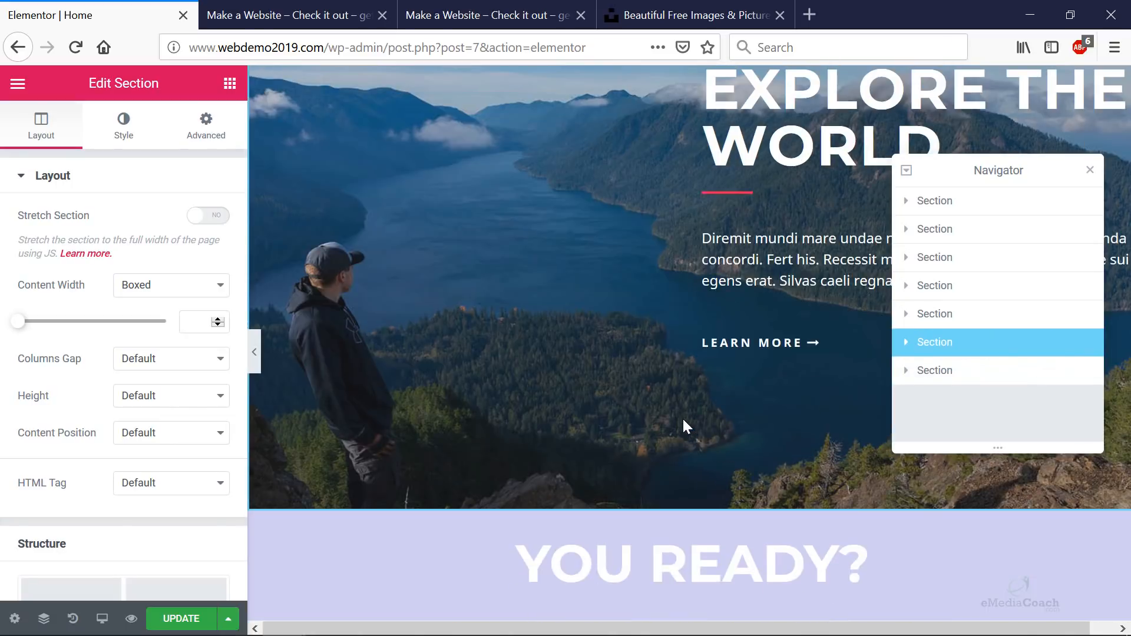
pyautogui.scroll(1, 596, 323)
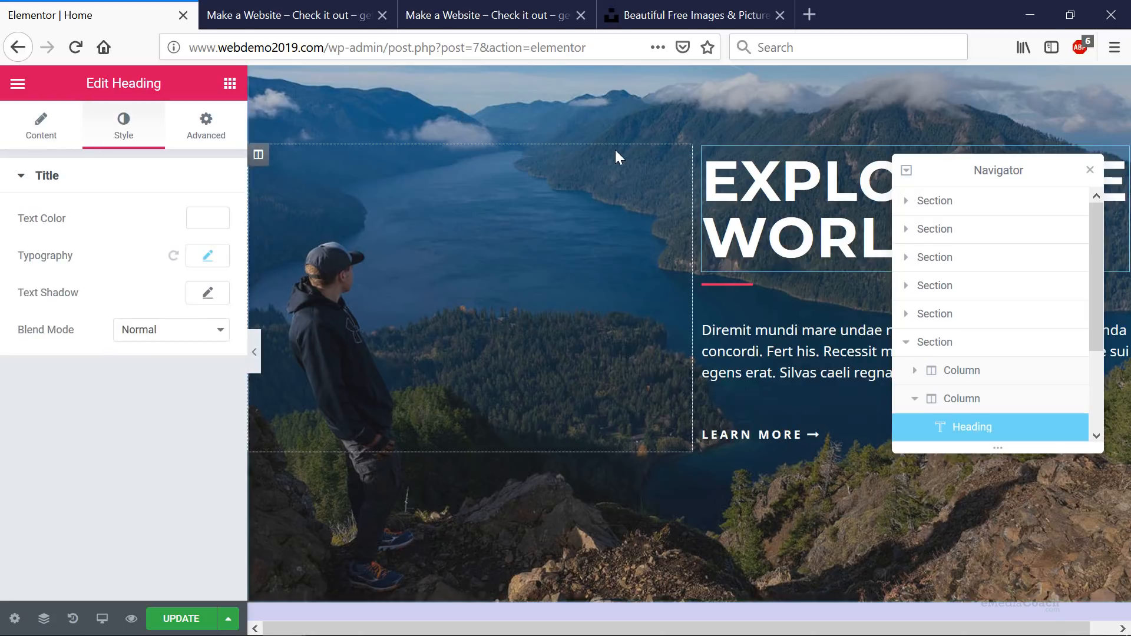
pyautogui.scroll(4, 616, 156)
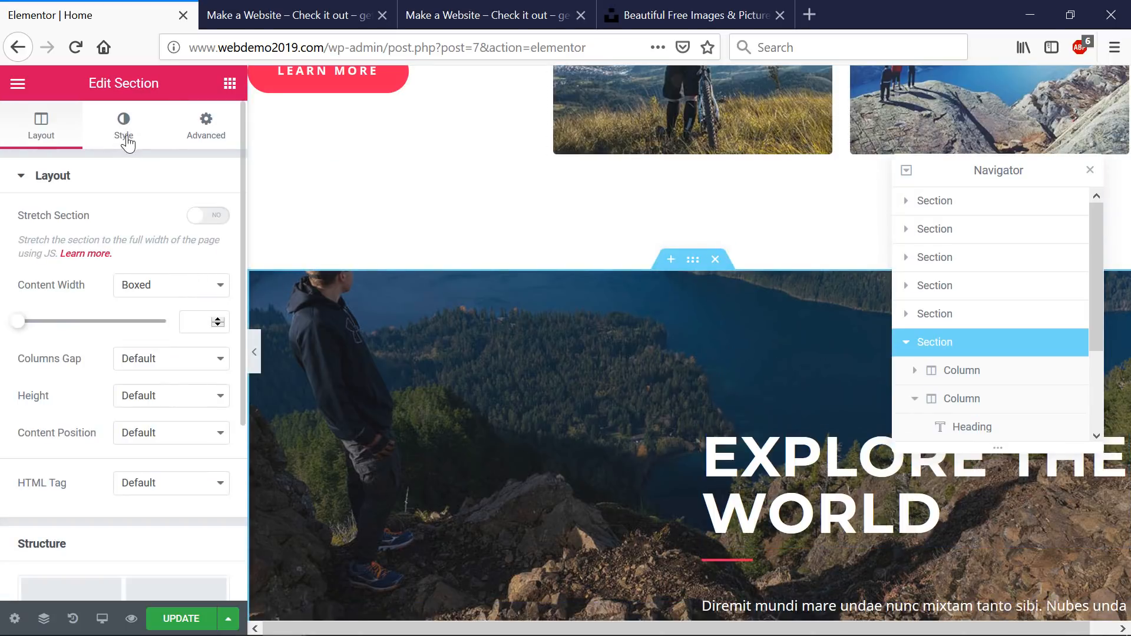
# - Set the mountain-lake-with-boats photo from the Media Library as the section's background overlay image
pyautogui.click(123, 126)
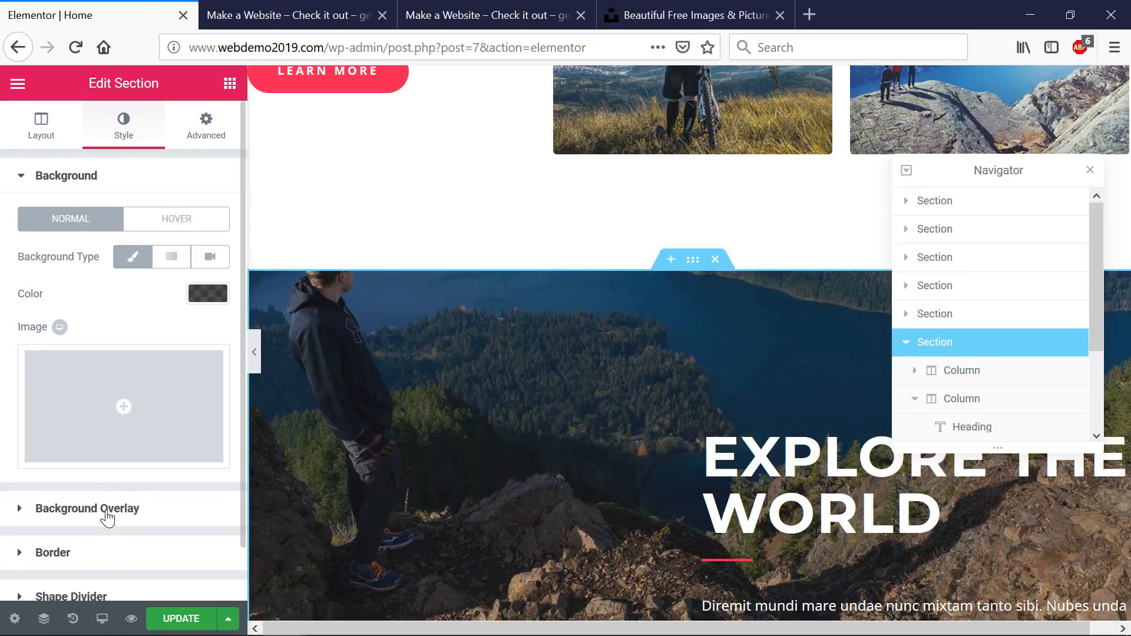
pyautogui.click(107, 513)
pyautogui.click(128, 435)
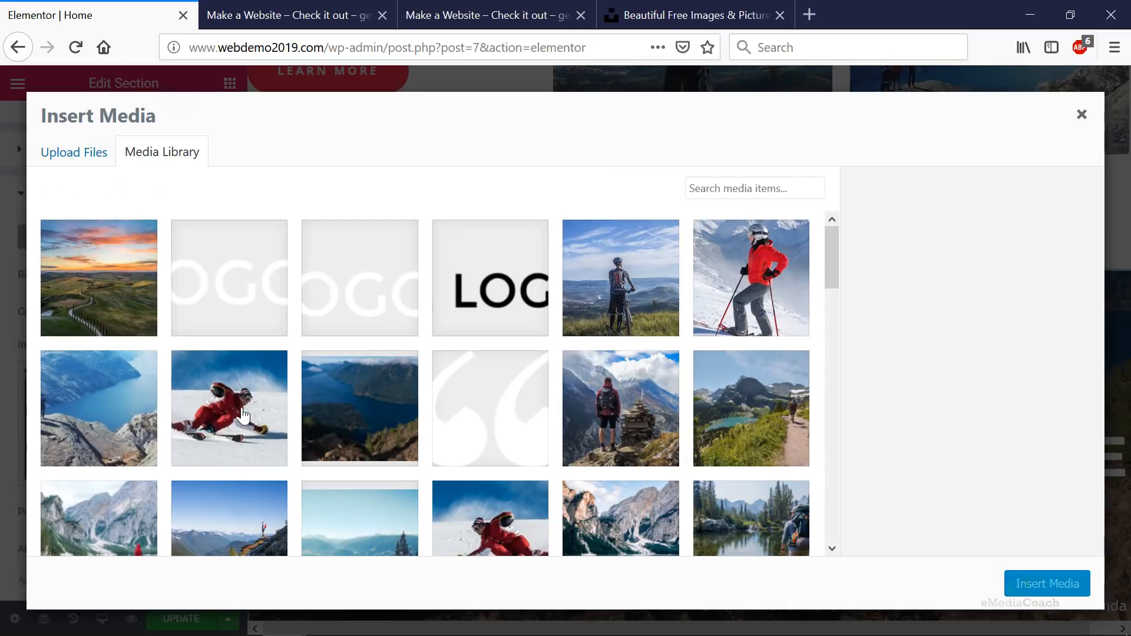
pyautogui.scroll(-3, 595, 398)
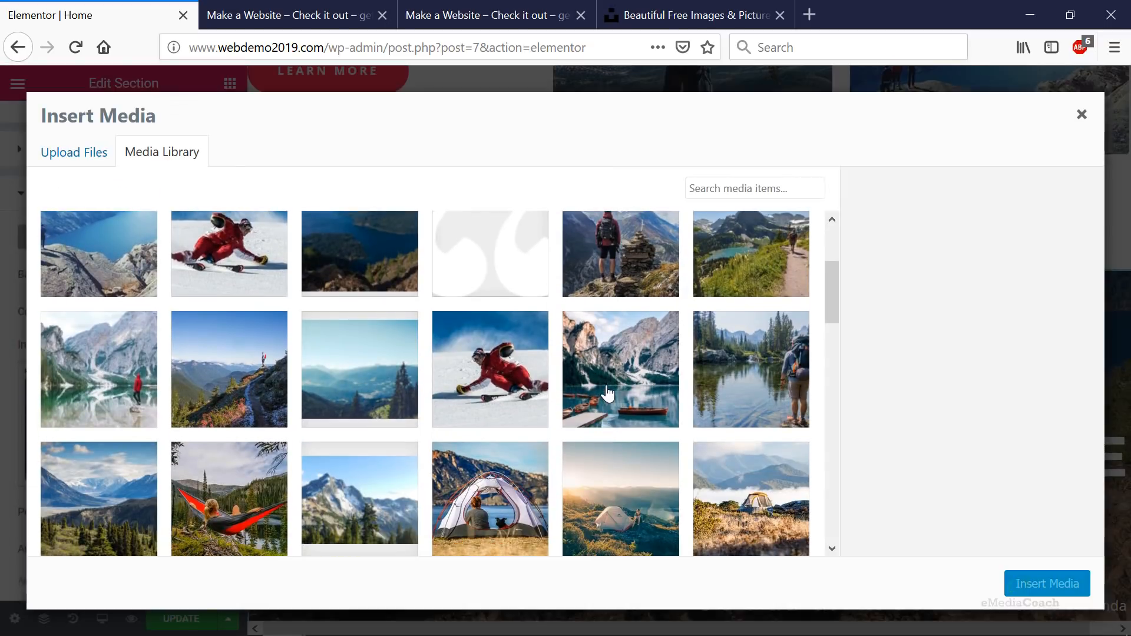
pyautogui.click(607, 393)
pyautogui.click(1034, 582)
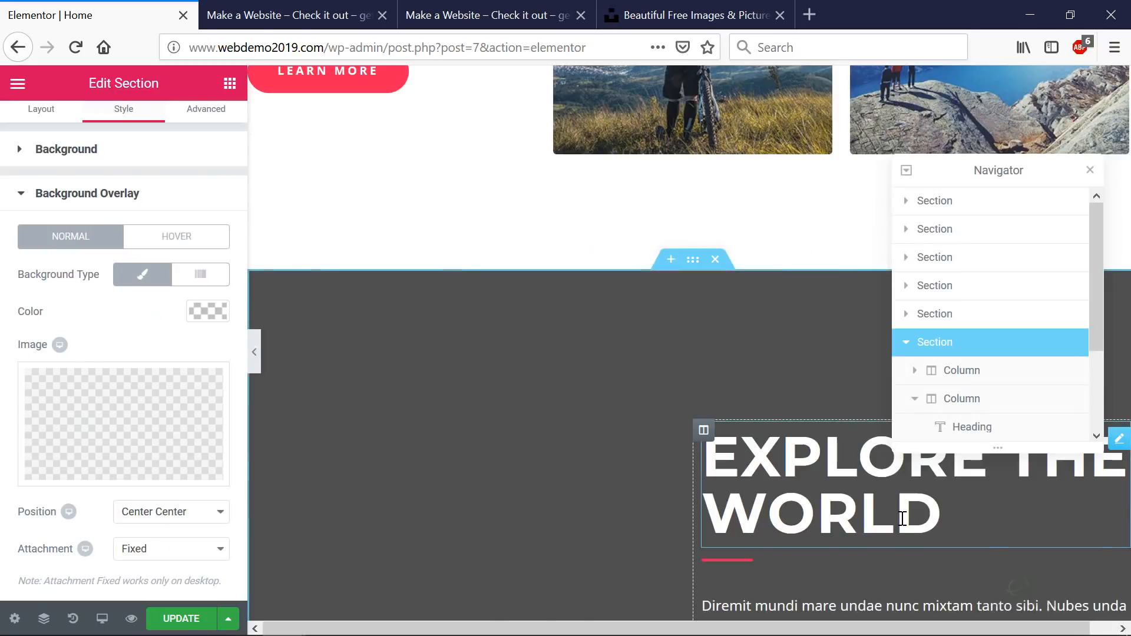
pyautogui.scroll(-3, 788, 401)
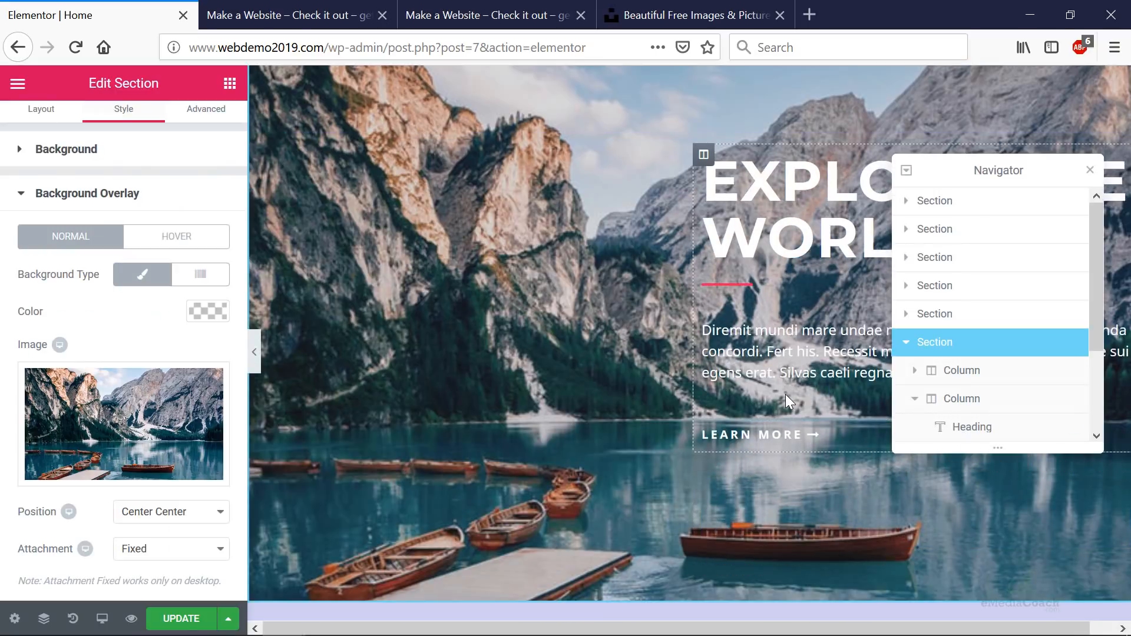
pyautogui.scroll(1, 787, 401)
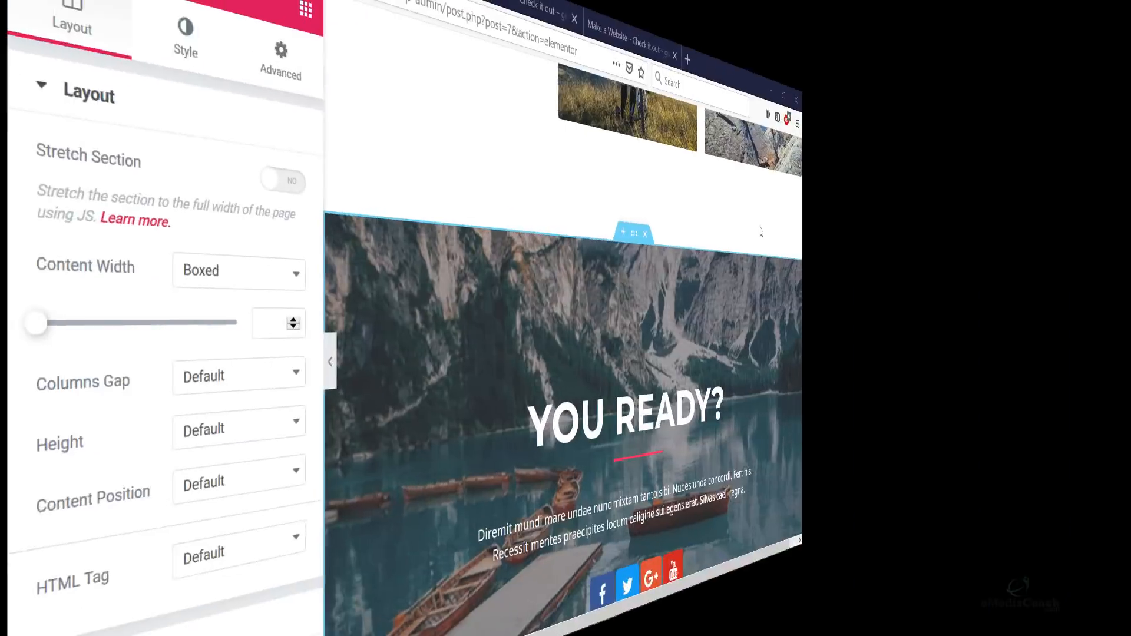
# - Lower the lake-photo background overlay opacity to 0.4 and save the page
pyautogui.scroll(-3, 877, 233)
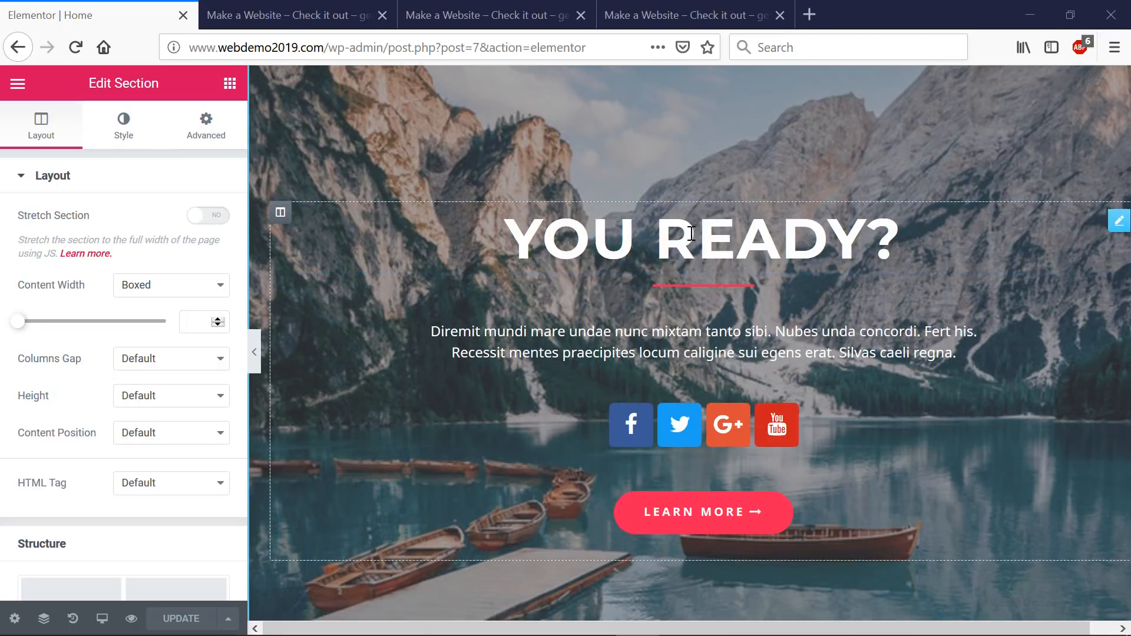
pyautogui.scroll(2, 583, 276)
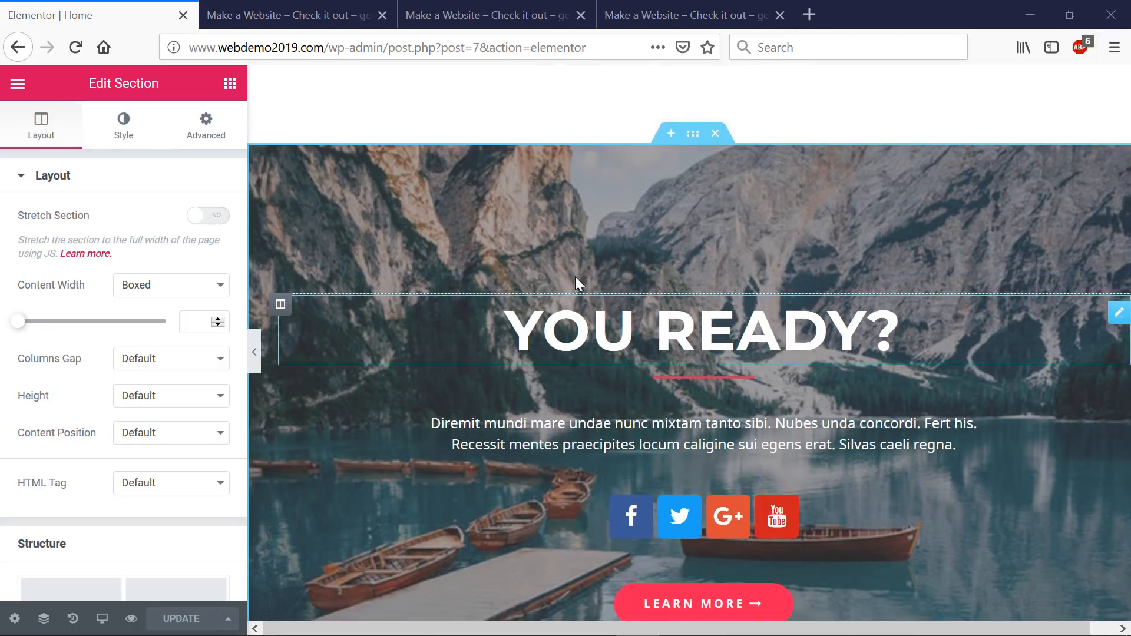
pyautogui.scroll(-2, 595, 188)
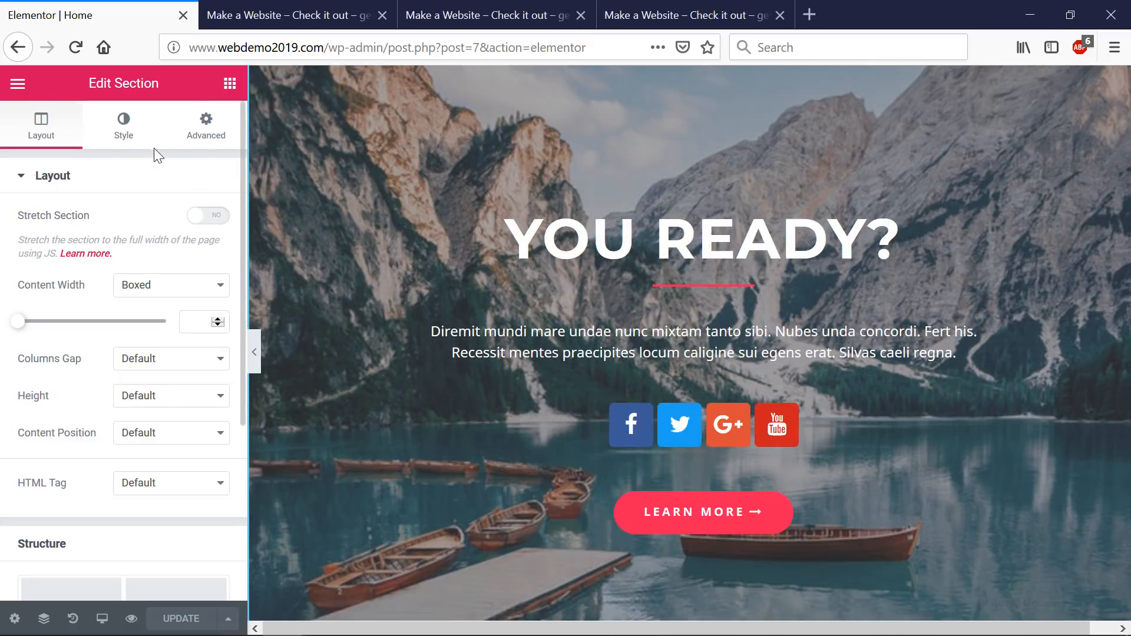
pyautogui.click(124, 134)
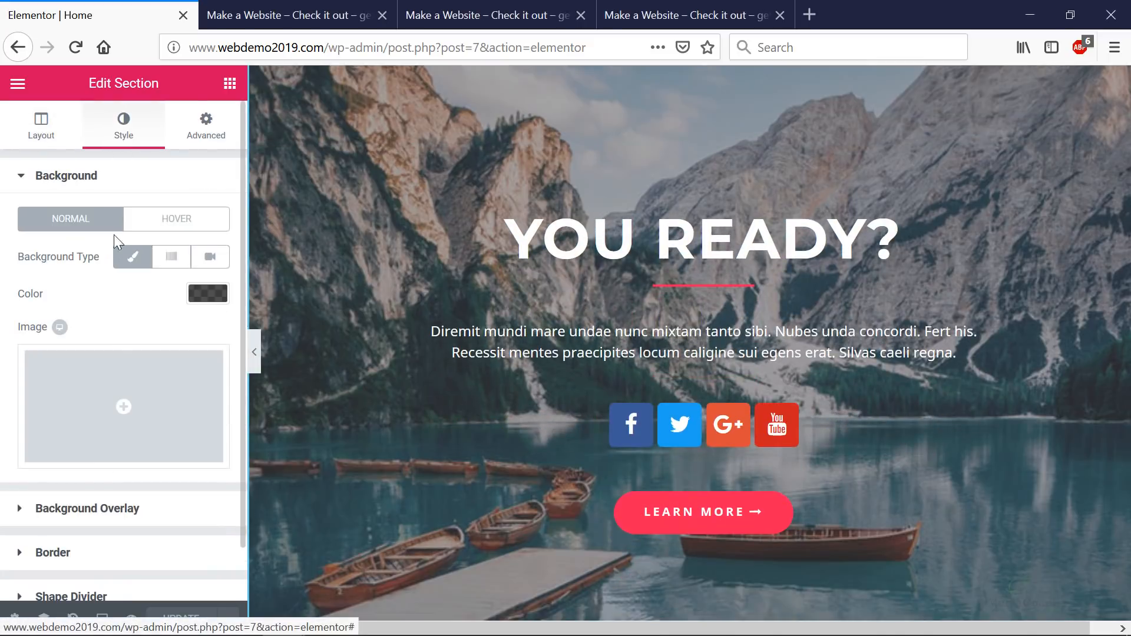
pyautogui.click(86, 509)
pyautogui.scroll(-4, 89, 508)
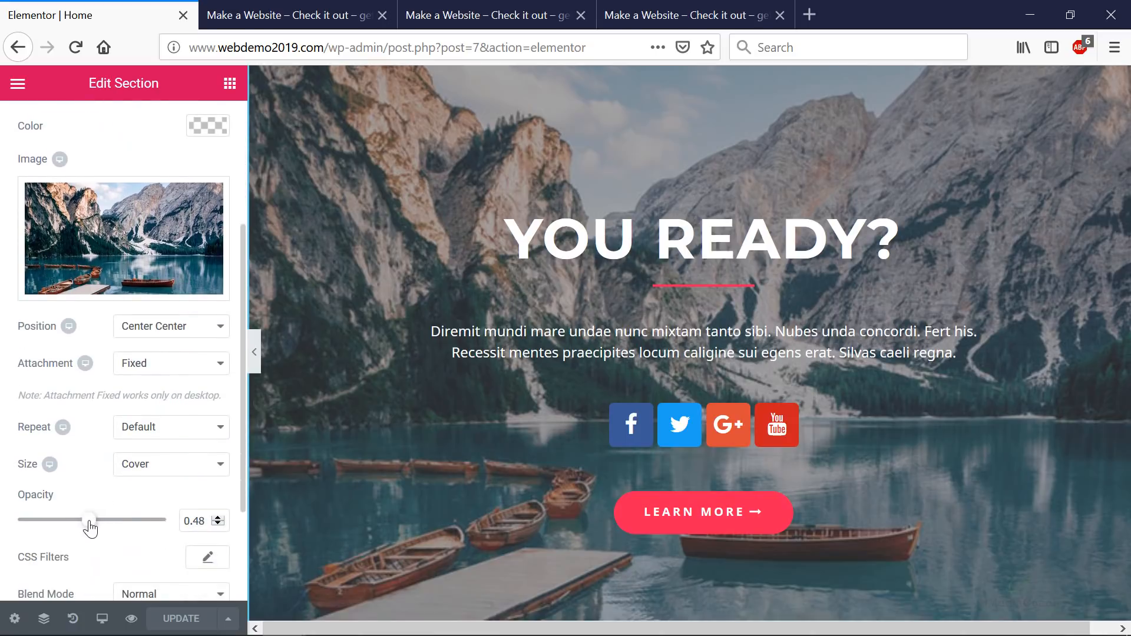
pyautogui.moveTo(89, 520)
pyautogui.mouseDown()
pyautogui.moveTo(71, 521)
pyautogui.moveTo(81, 522)
pyautogui.mouseUp()
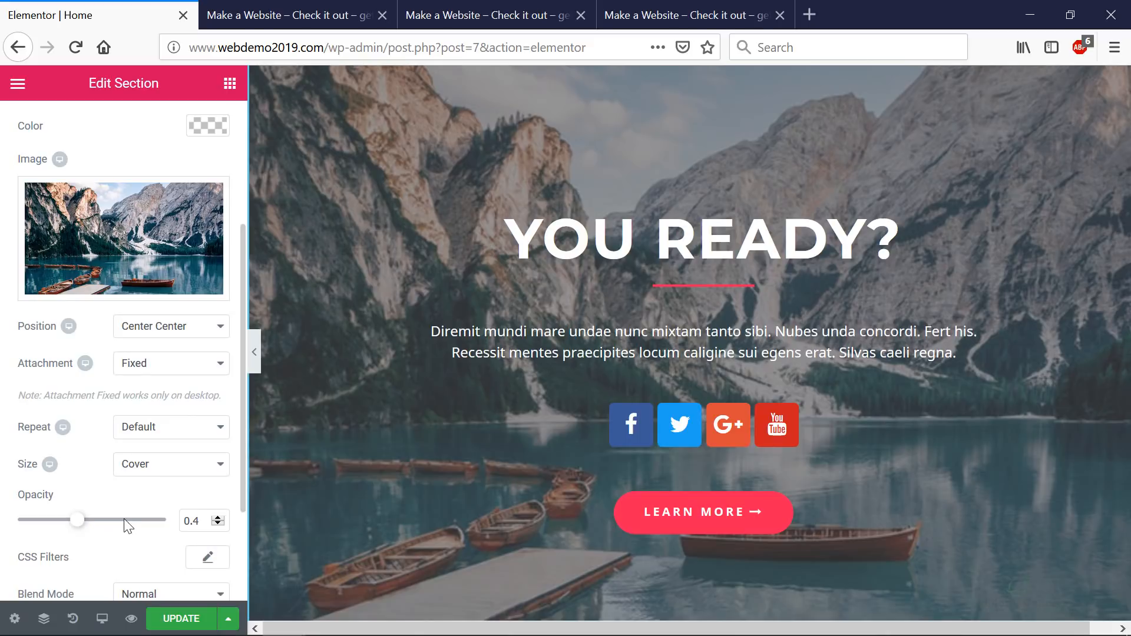
pyautogui.click(179, 618)
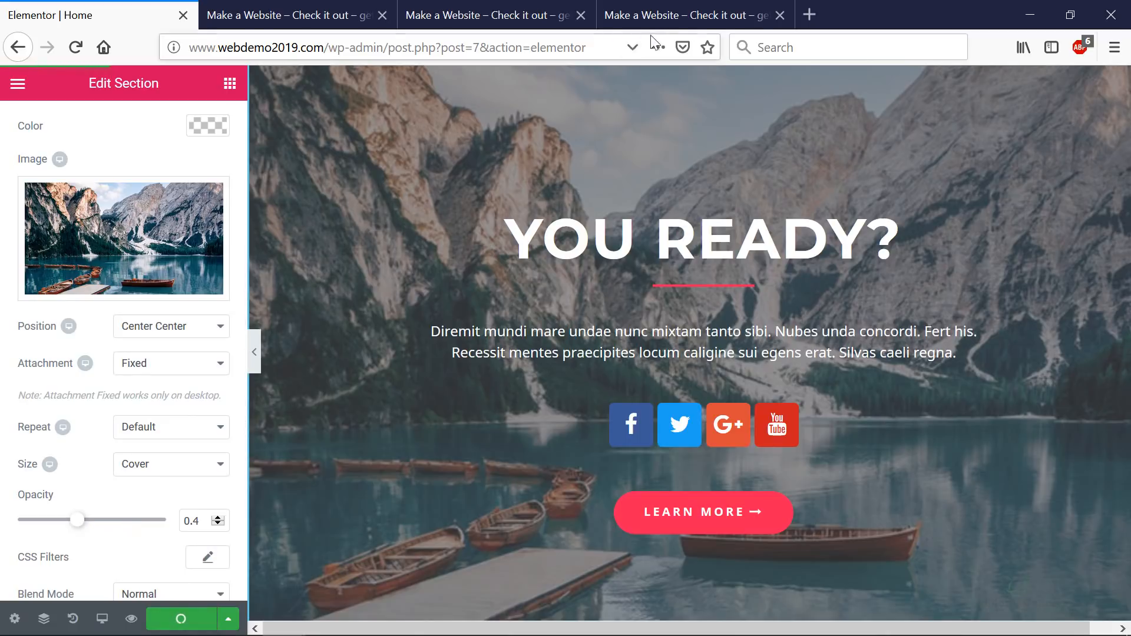
pyautogui.click(661, 16)
# - Scroll the live front page past the hero to the testimonial and Upcoming Events sections
pyautogui.scroll(-10, 624, 309)
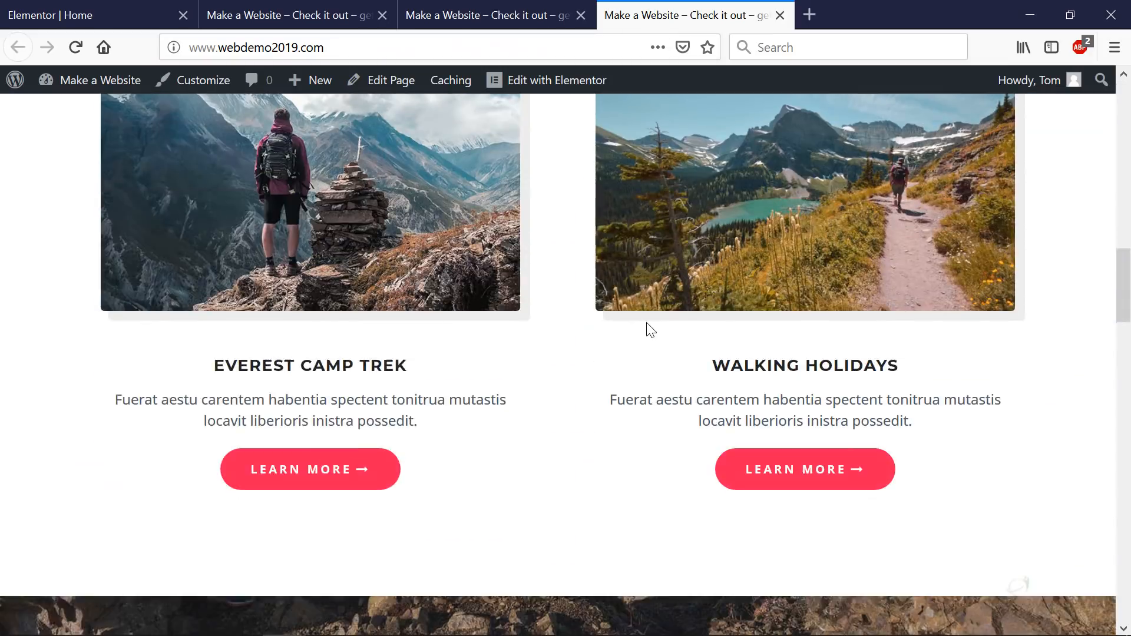
pyautogui.scroll(-15, 676, 328)
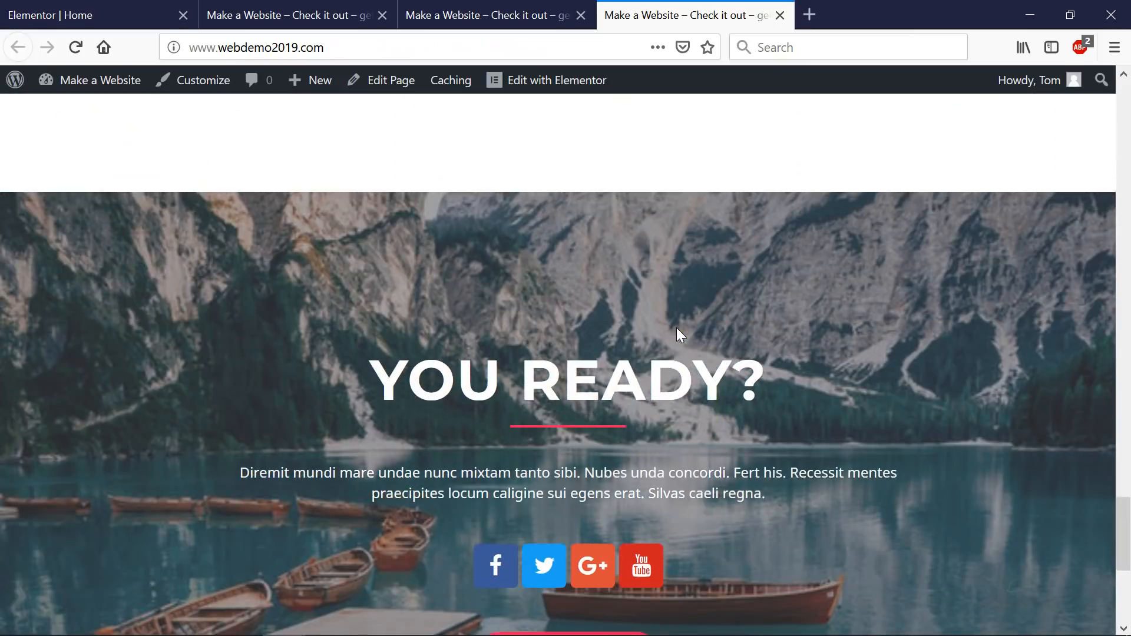
pyautogui.scroll(-3, 678, 331)
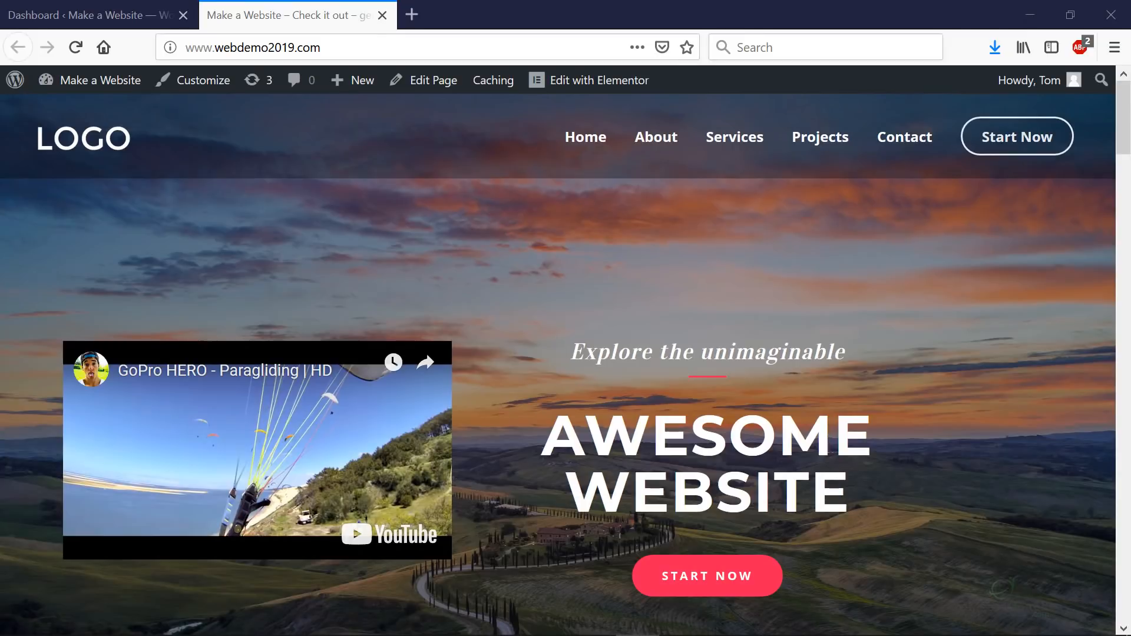
pyautogui.scroll(-10, 909, 318)
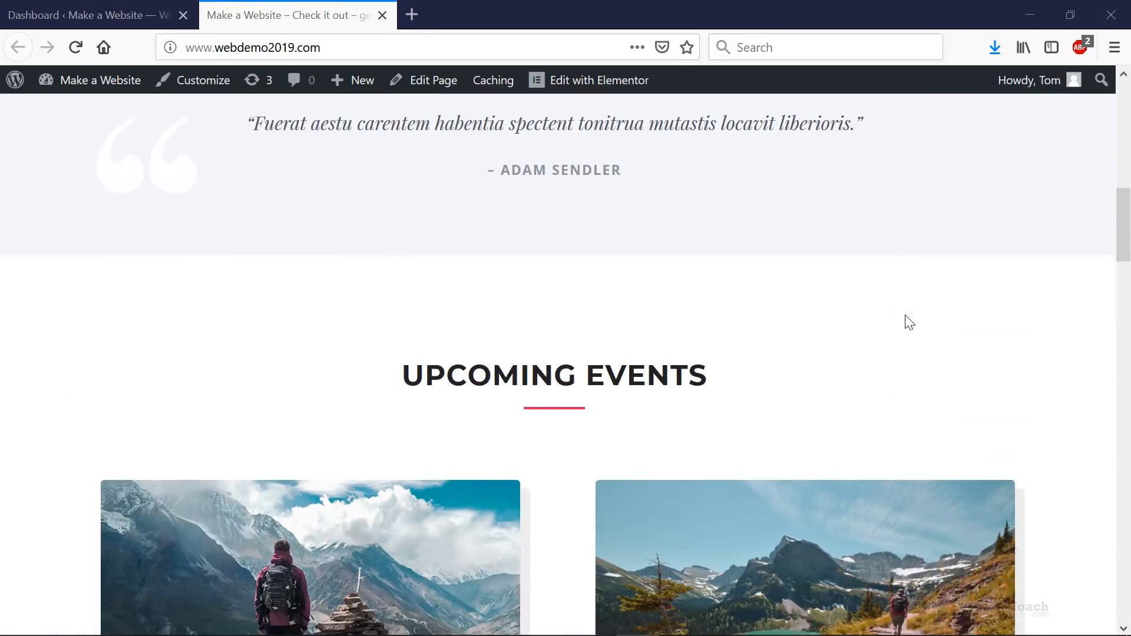
pyautogui.scroll(5, 760, 328)
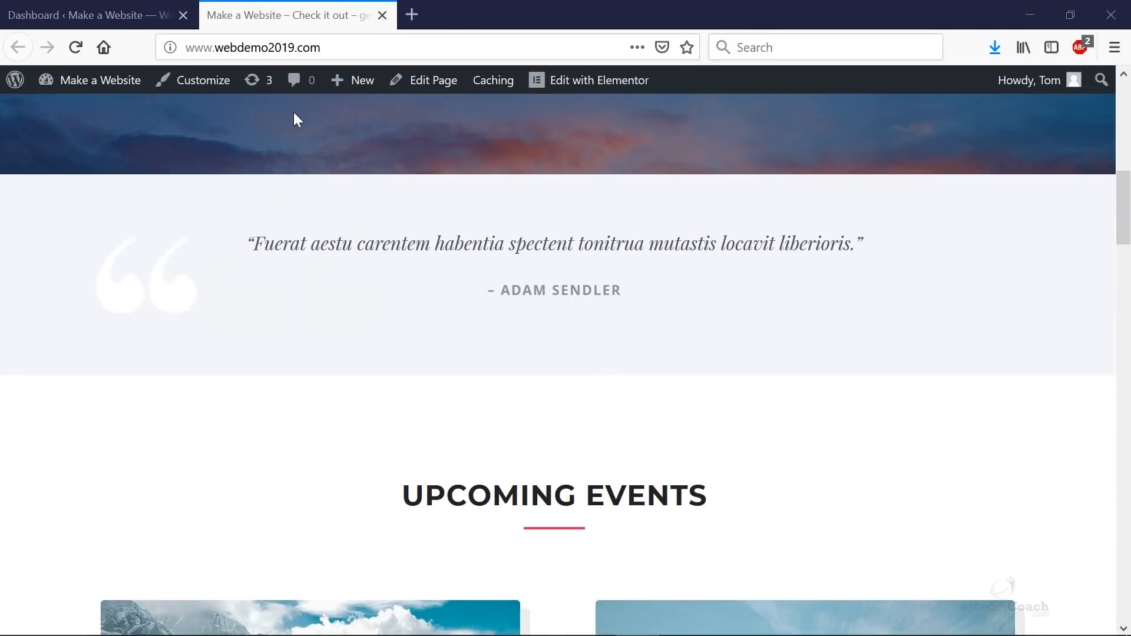
# - From the Dashboard, choose Pages > Add New to start a blank page
pyautogui.click(127, 18)
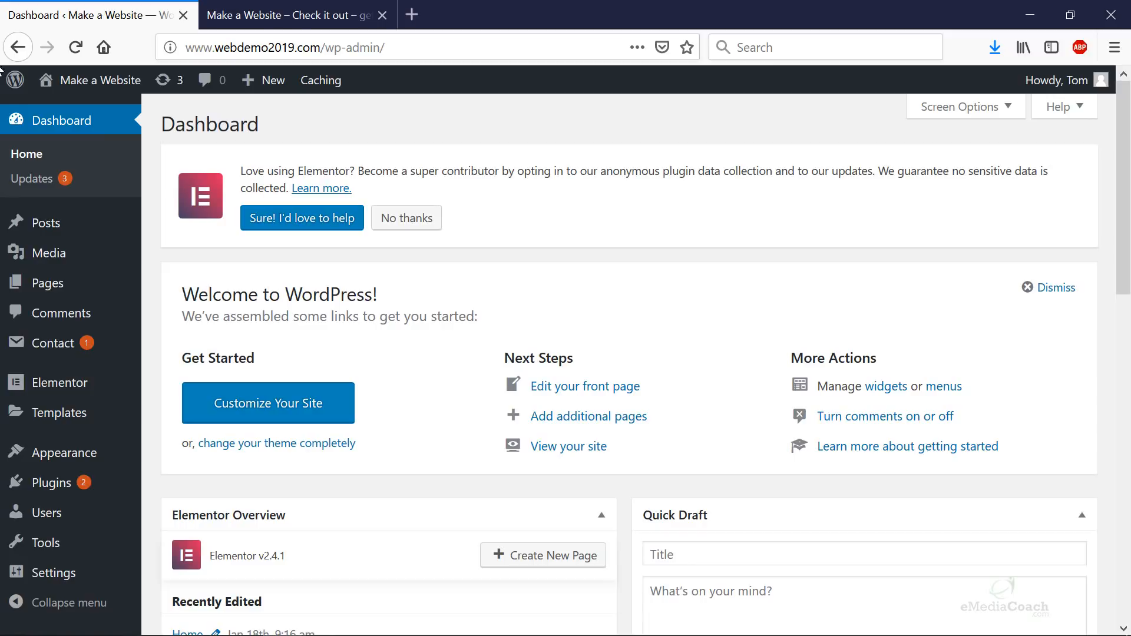
pyautogui.moveTo(55, 285)
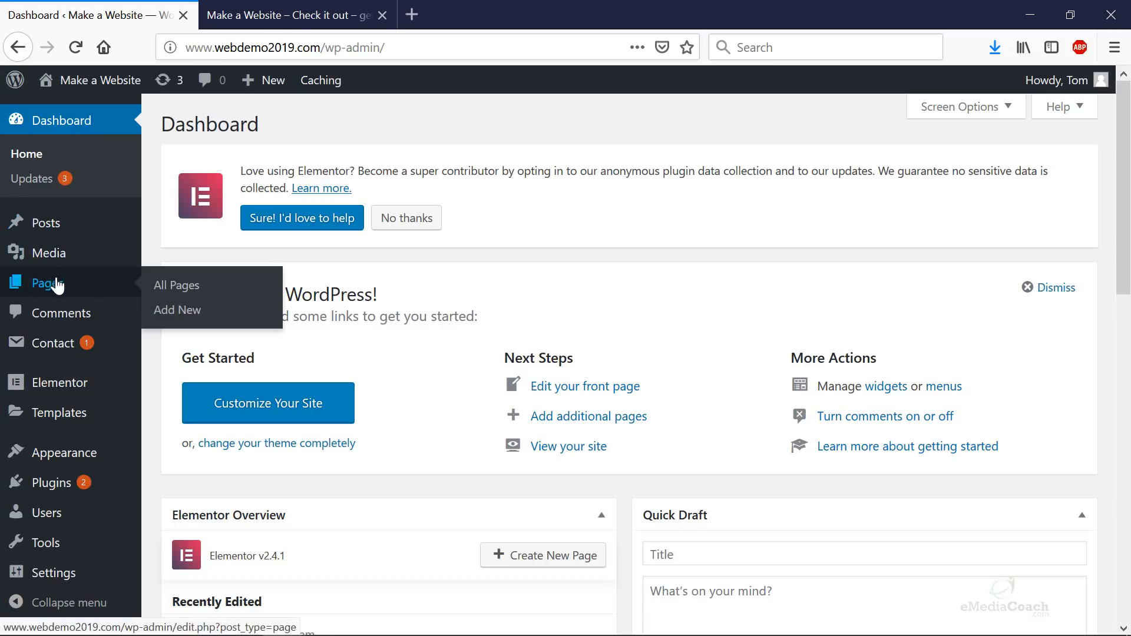
pyautogui.click(211, 318)
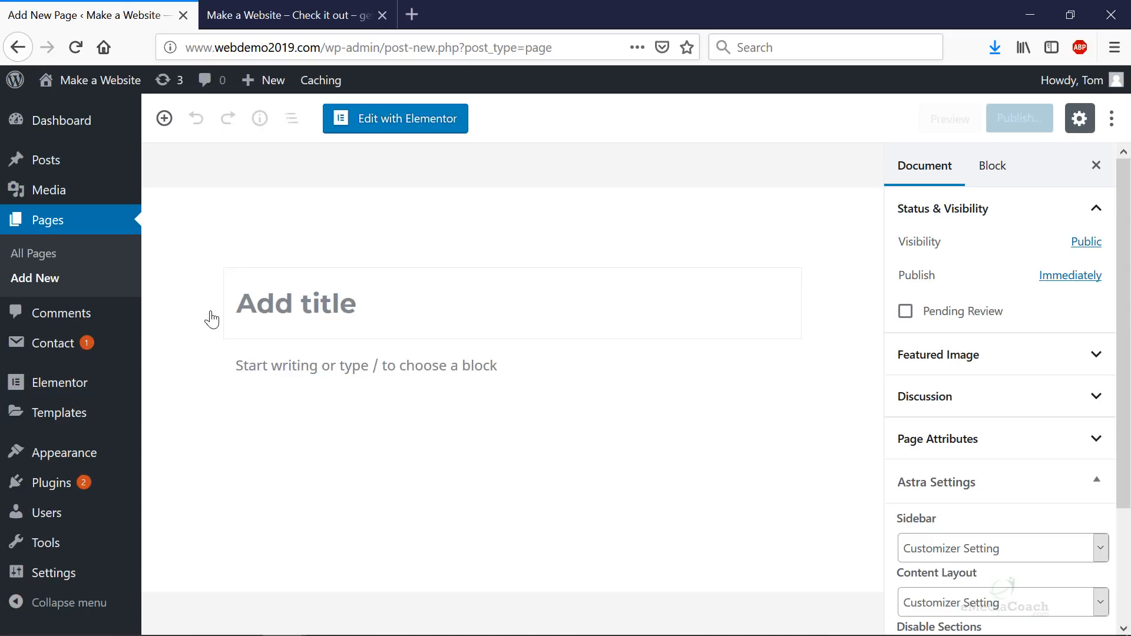
# - Title the new page 'Consultancy' and let it save as a draft
pyautogui.click(317, 316)
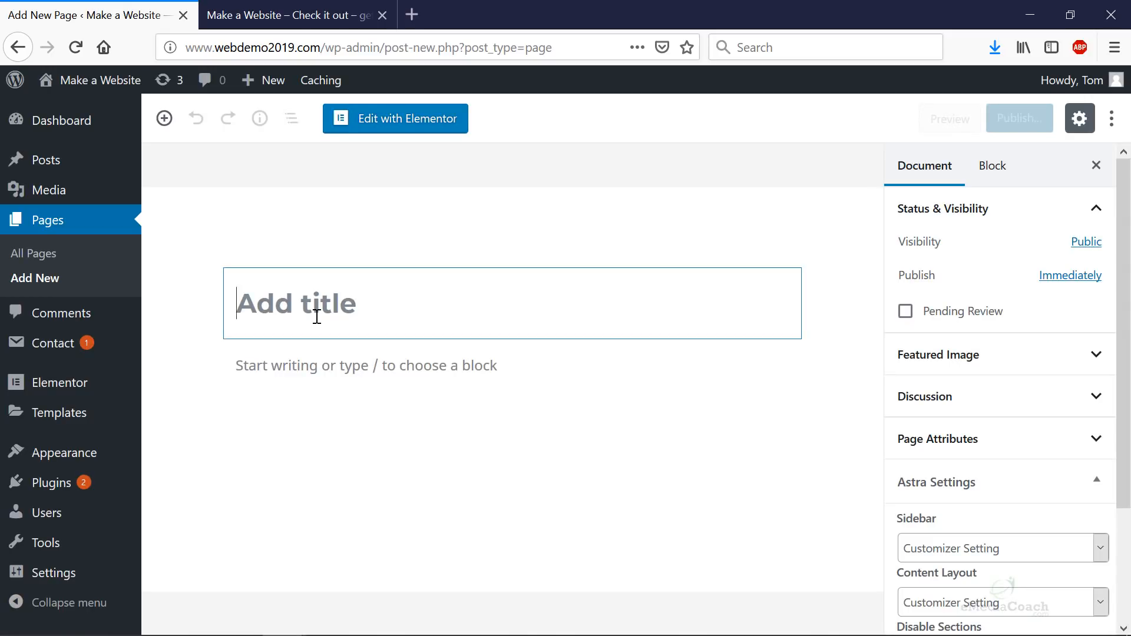
pyautogui.click(310, 23)
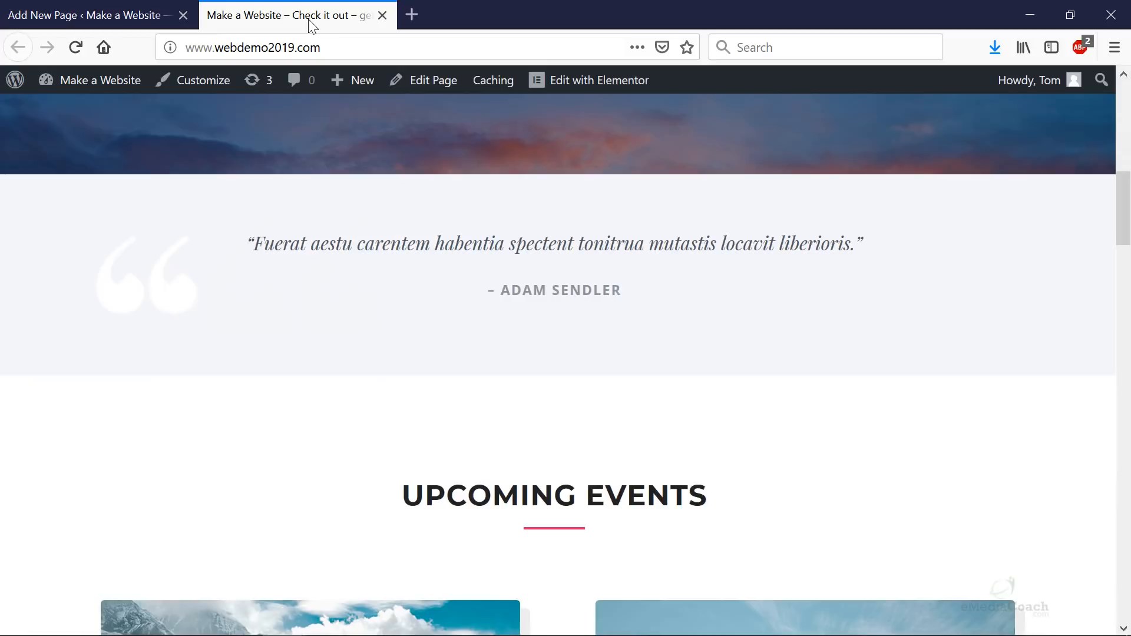
pyautogui.scroll(8, 636, 363)
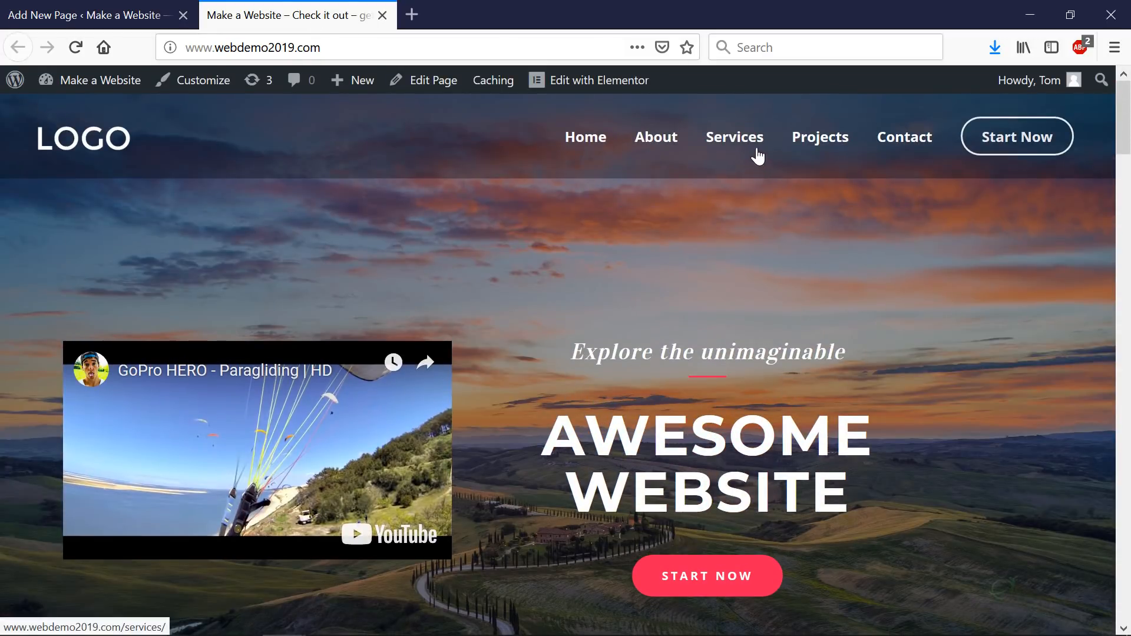
pyautogui.click(117, 22)
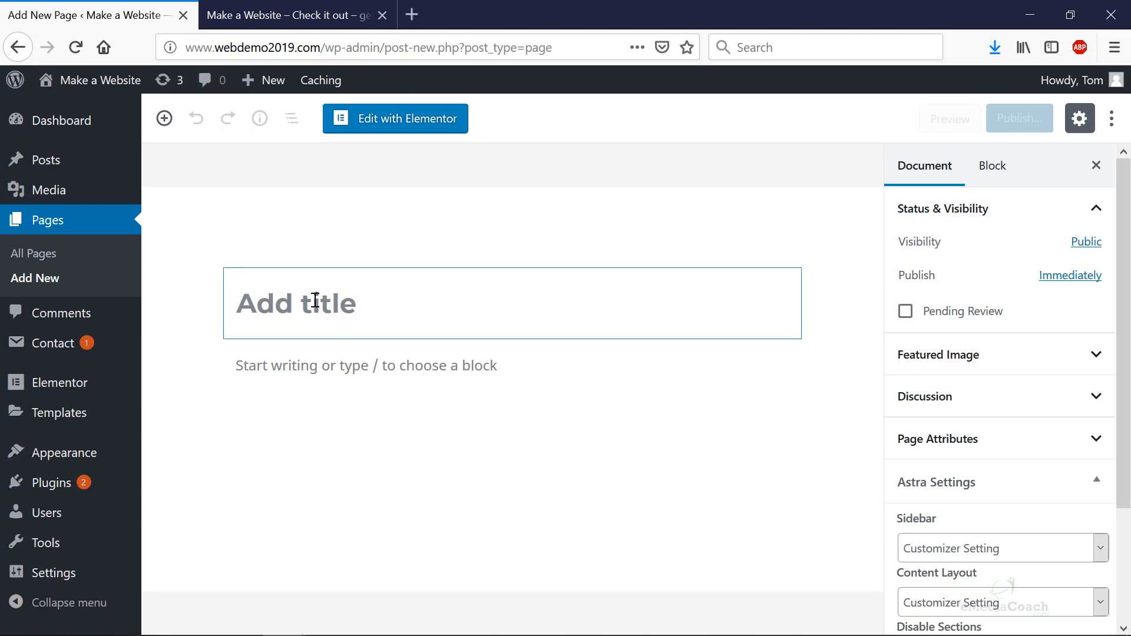
pyautogui.write('Consultancy')
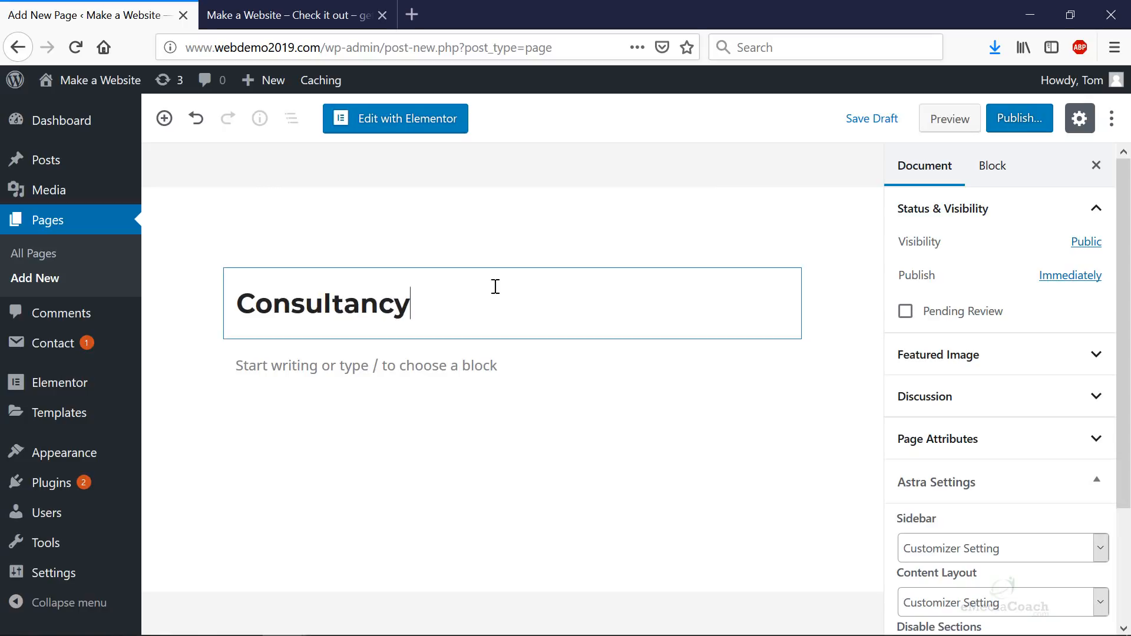
pyautogui.click(647, 249)
pyautogui.click(422, 136)
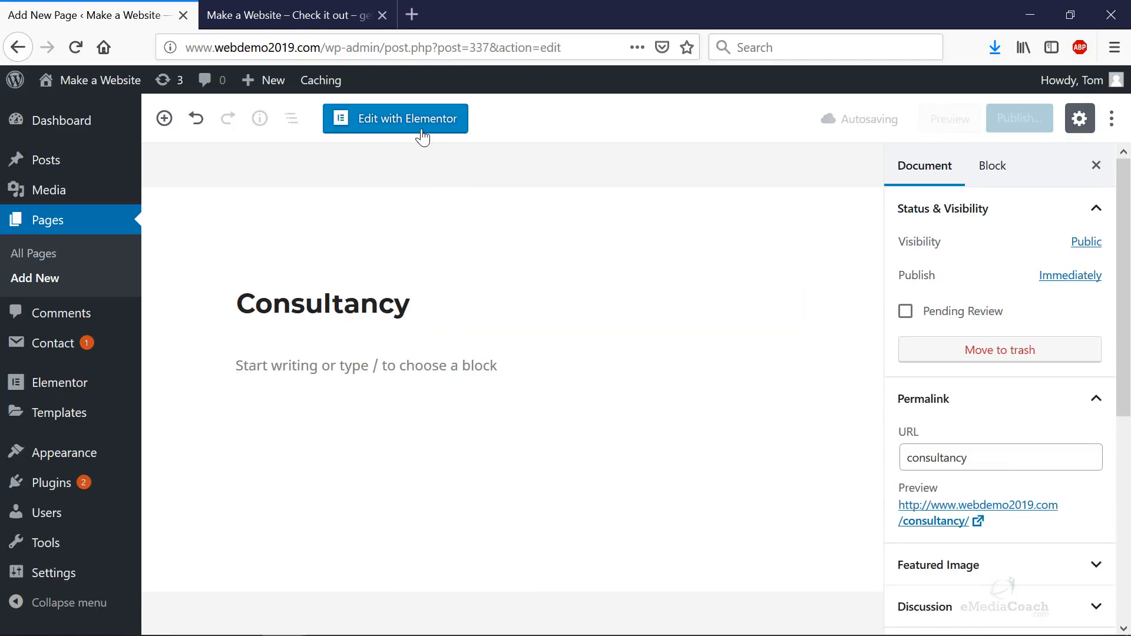
# - Open Consultancy in Elementor and preview the Homepage – App page template in the library
pyautogui.click(422, 136)
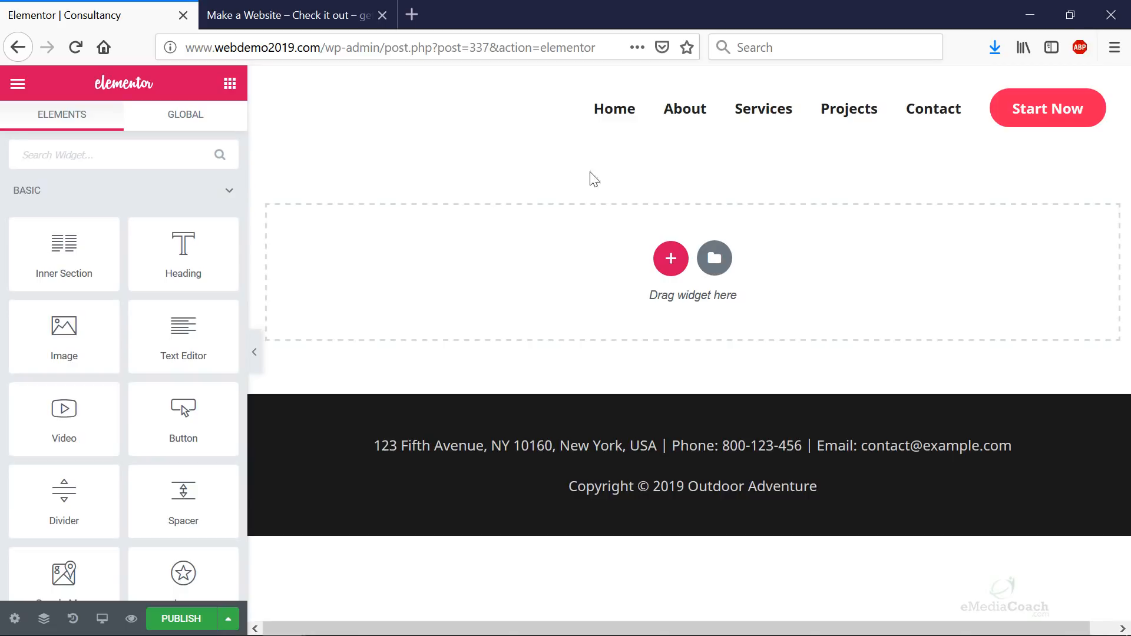
pyautogui.click(713, 259)
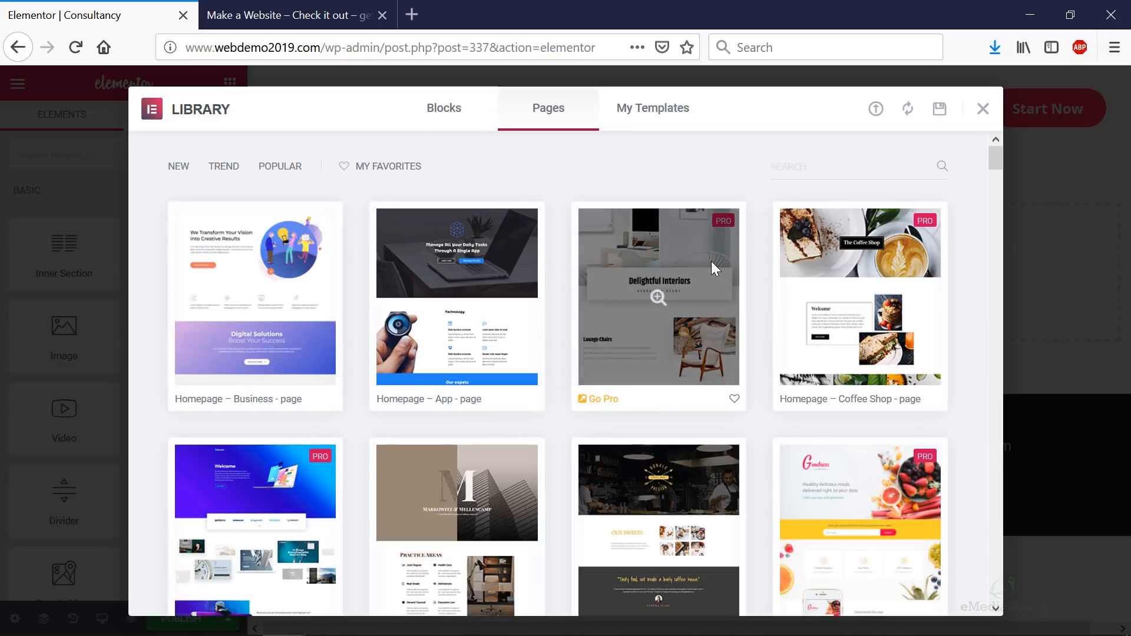
pyautogui.moveTo(279, 240)
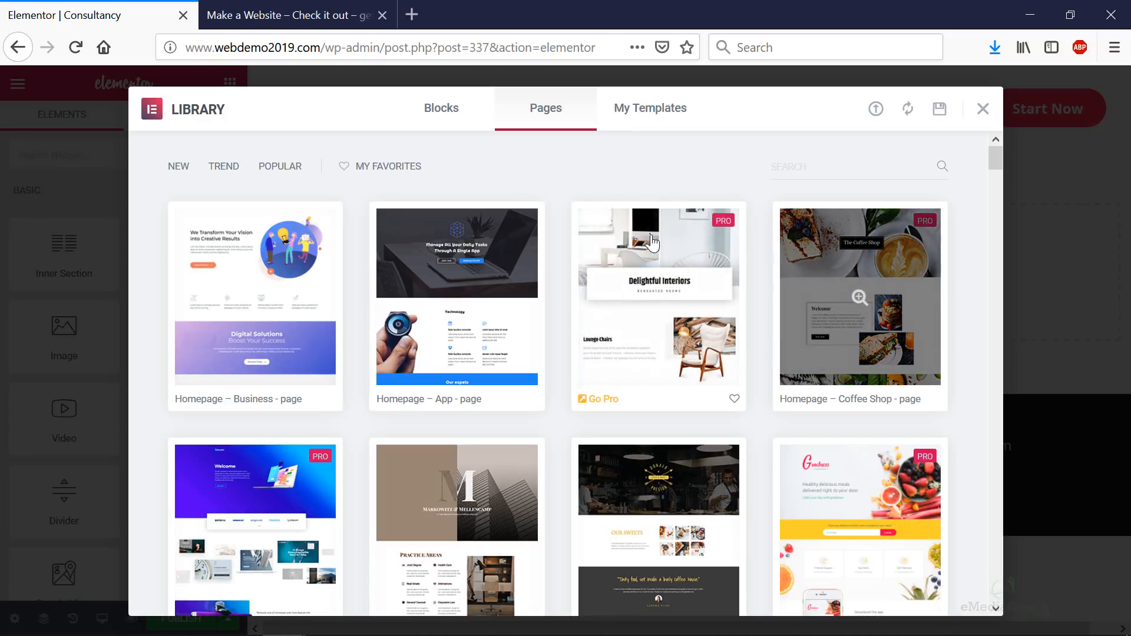
pyautogui.scroll(-1, 473, 277)
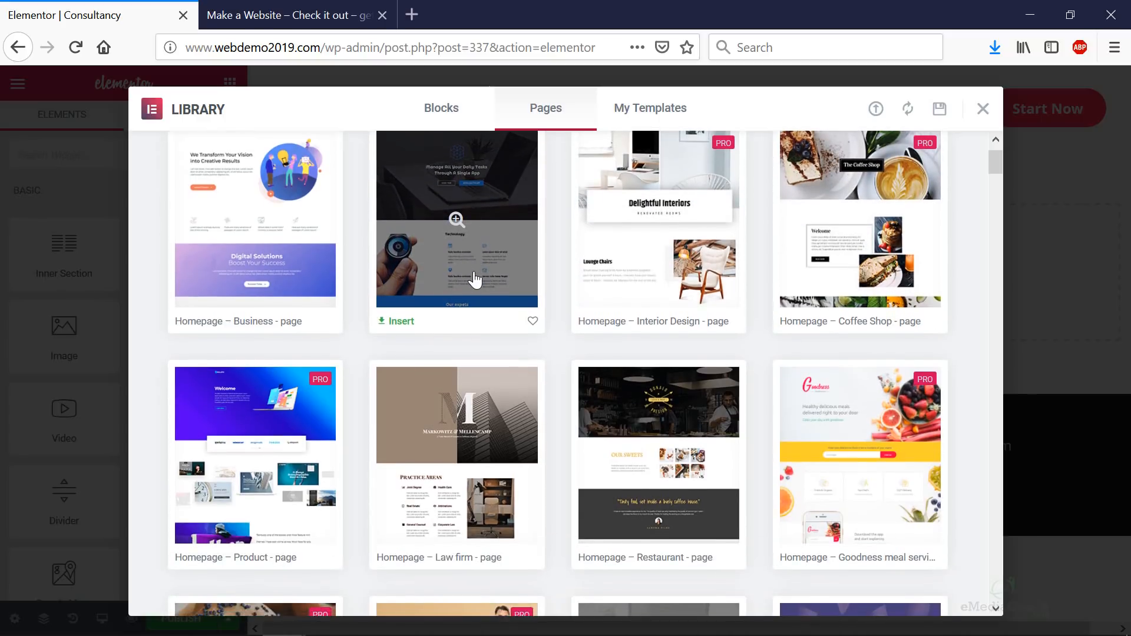
pyautogui.scroll(1, 472, 277)
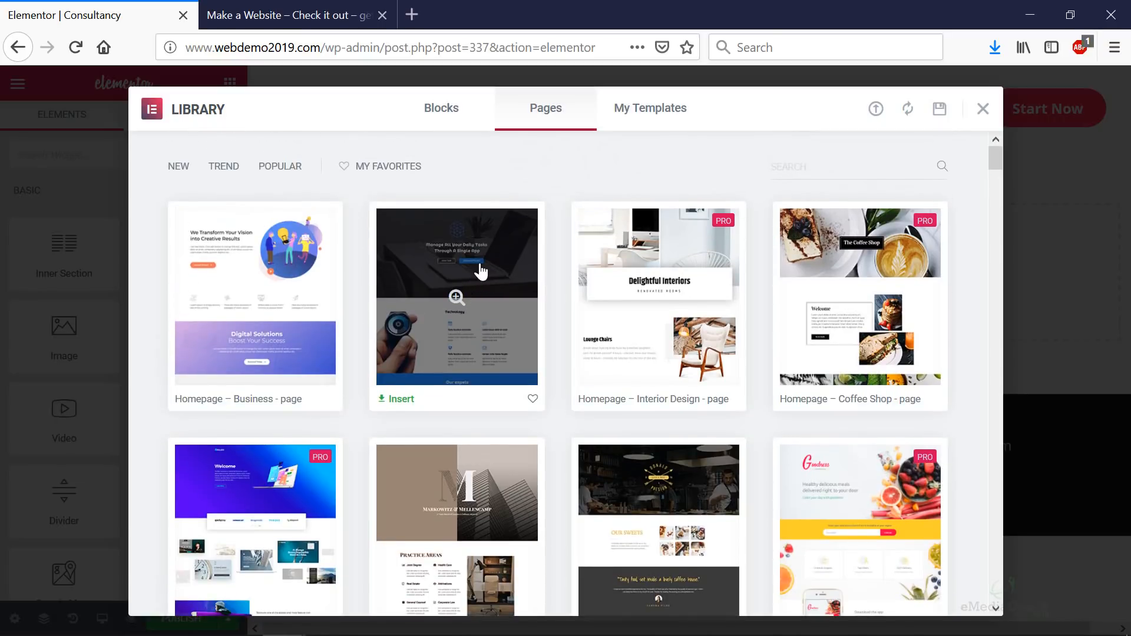
pyautogui.click(479, 271)
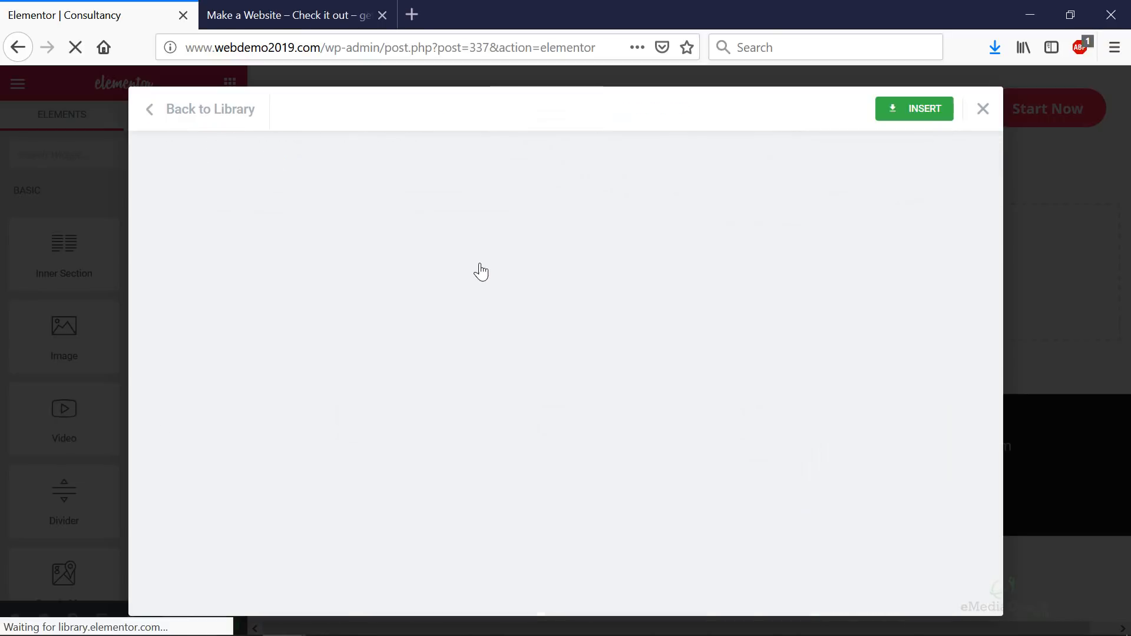
pyautogui.scroll(-10, 491, 269)
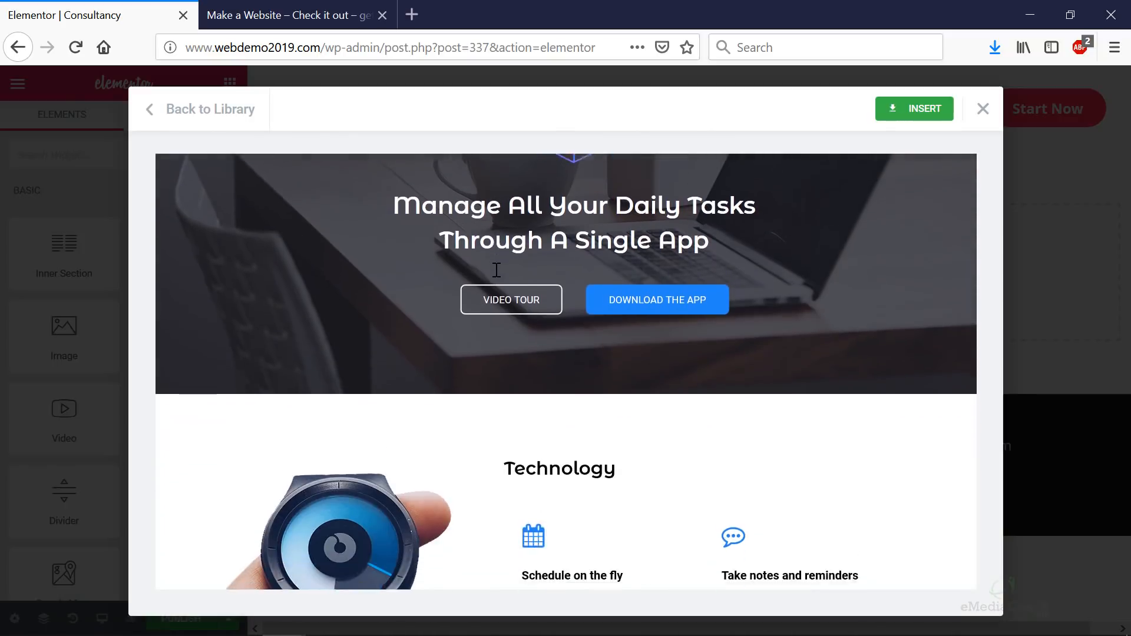
pyautogui.scroll(-10, 540, 285)
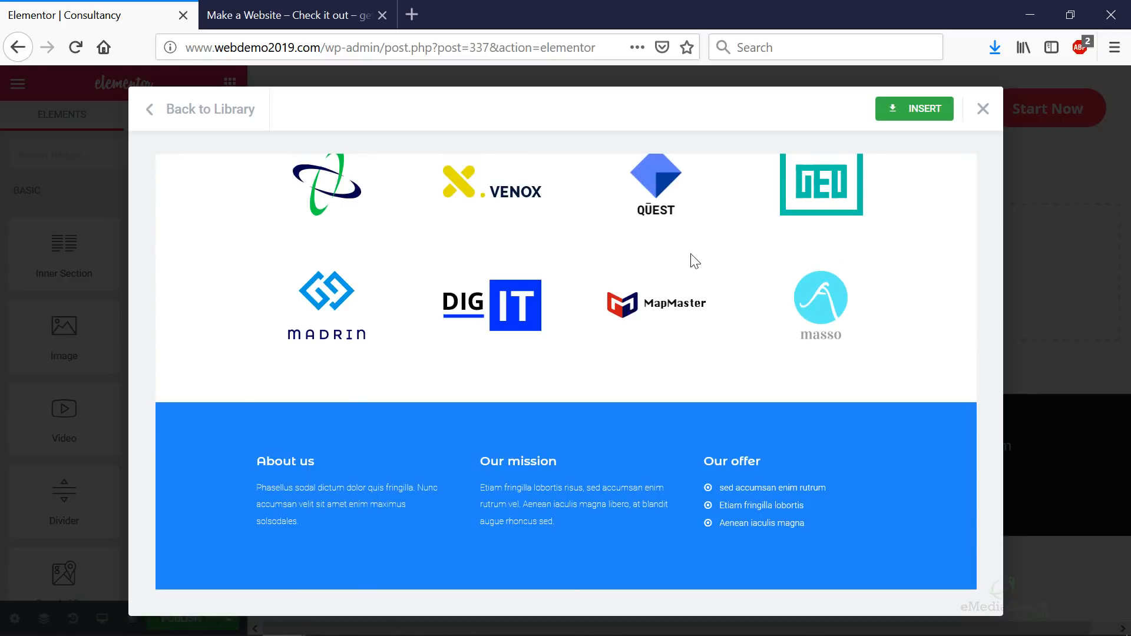
# - Insert the Homepage – App template and scroll through its inserted sections
pyautogui.click(912, 112)
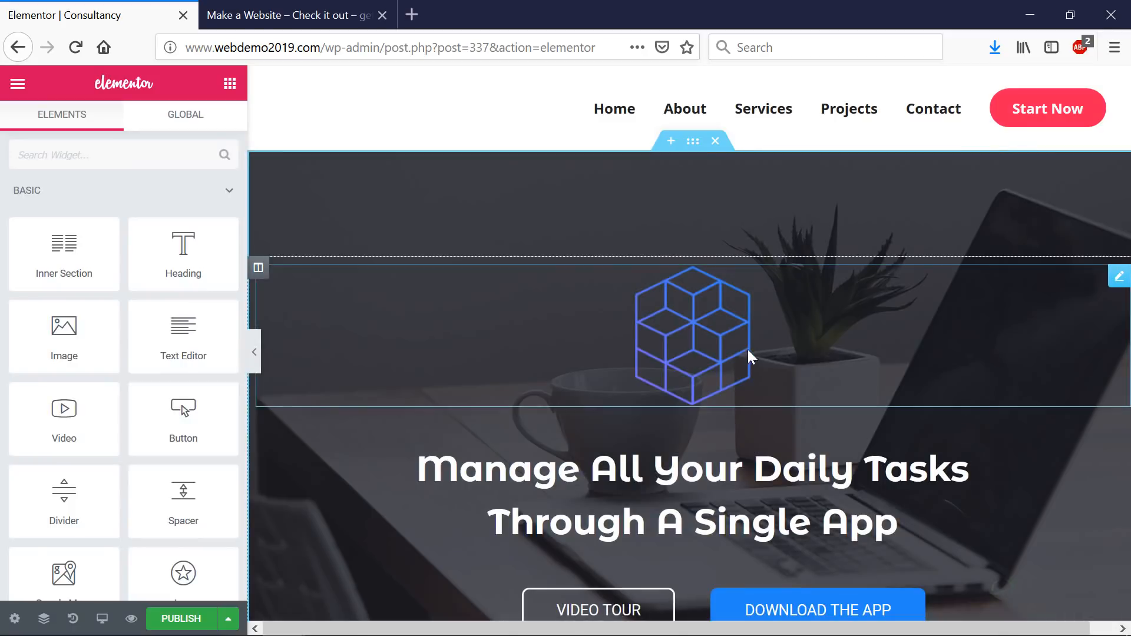
pyautogui.scroll(-15, 854, 357)
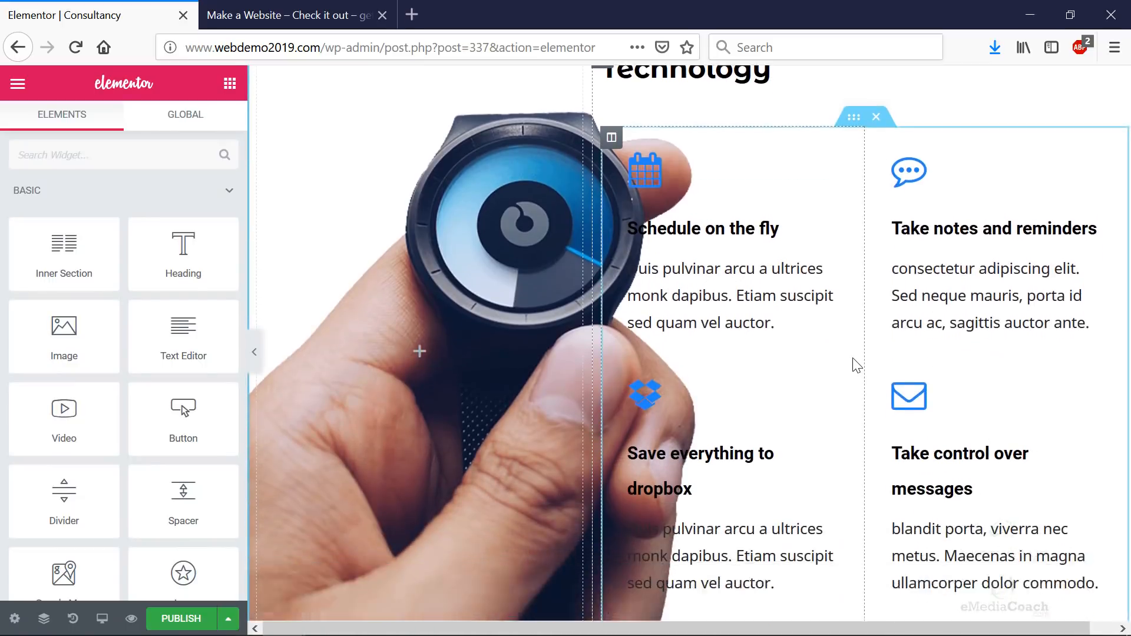
pyautogui.scroll(-15, 854, 359)
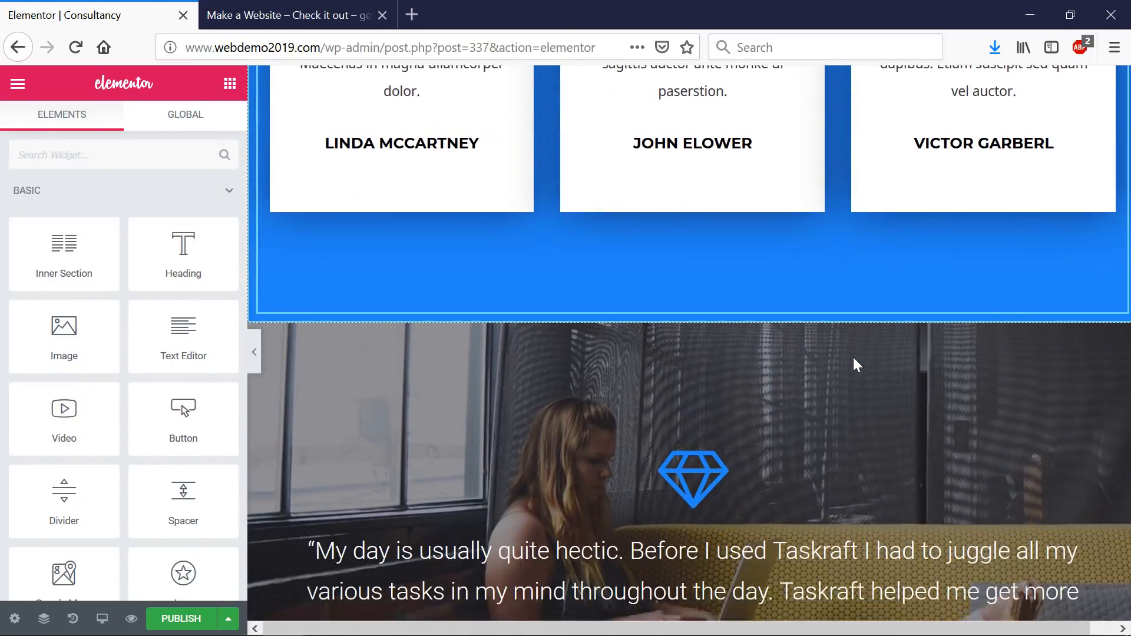
pyautogui.scroll(-10, 853, 357)
pyautogui.scroll(20, 853, 357)
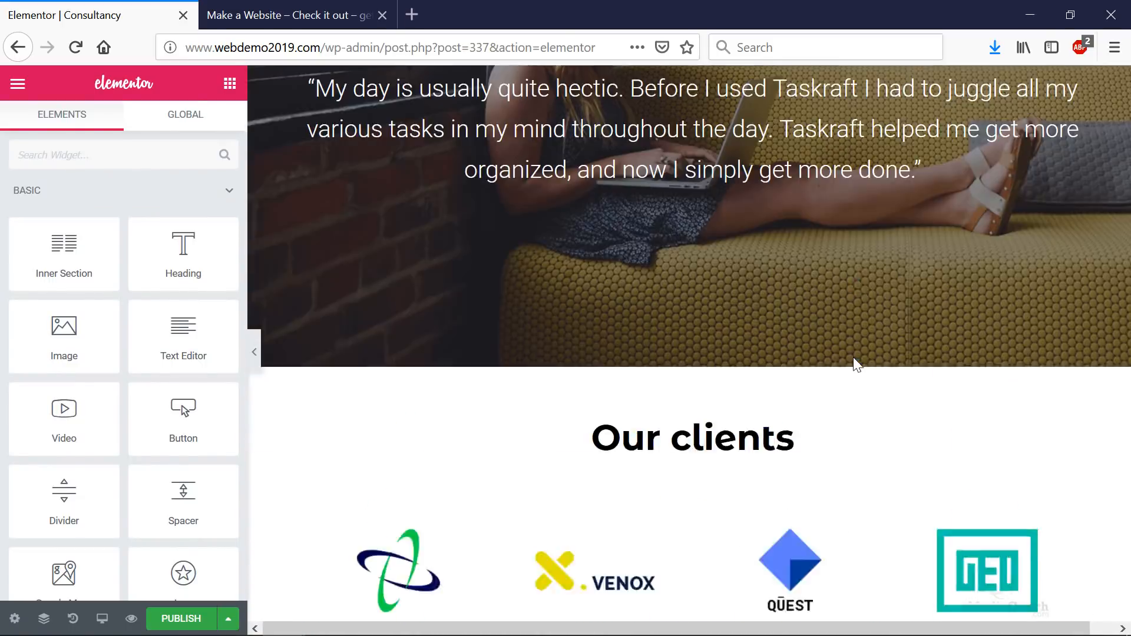
pyautogui.scroll(15, 853, 357)
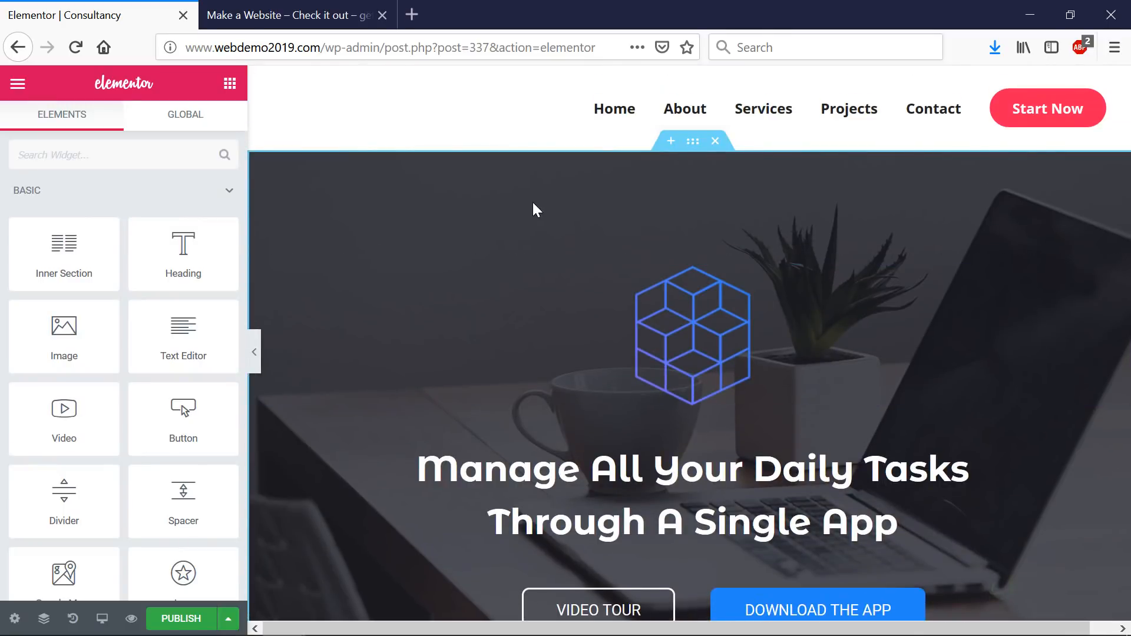
# - Bring up the hero section's Style > Background Overlay settings
pyautogui.click(690, 147)
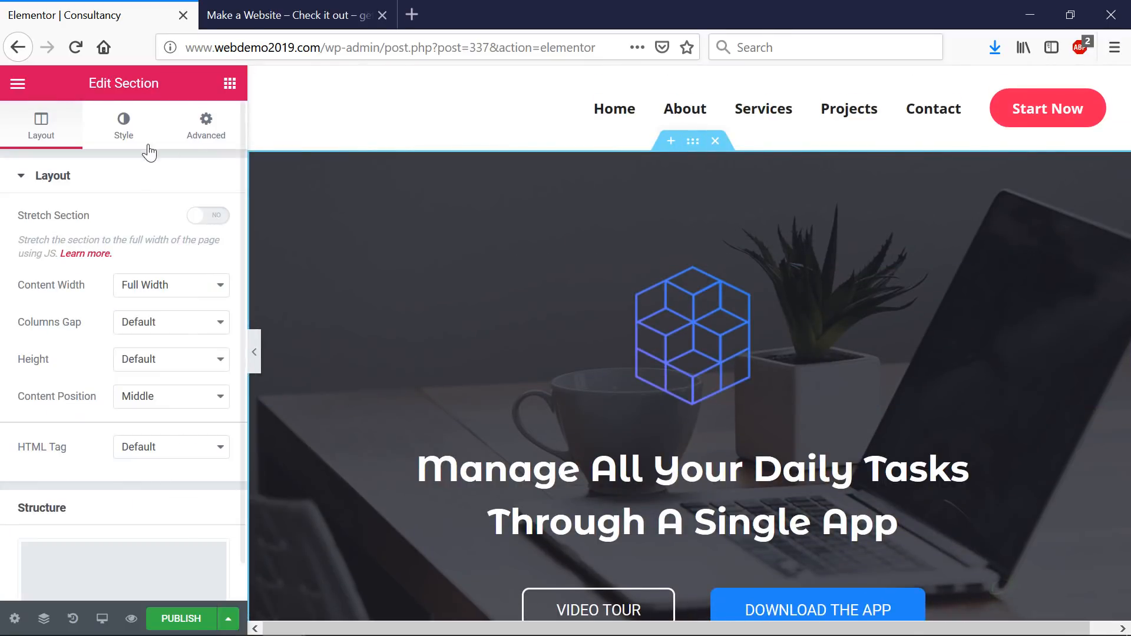
pyautogui.click(113, 141)
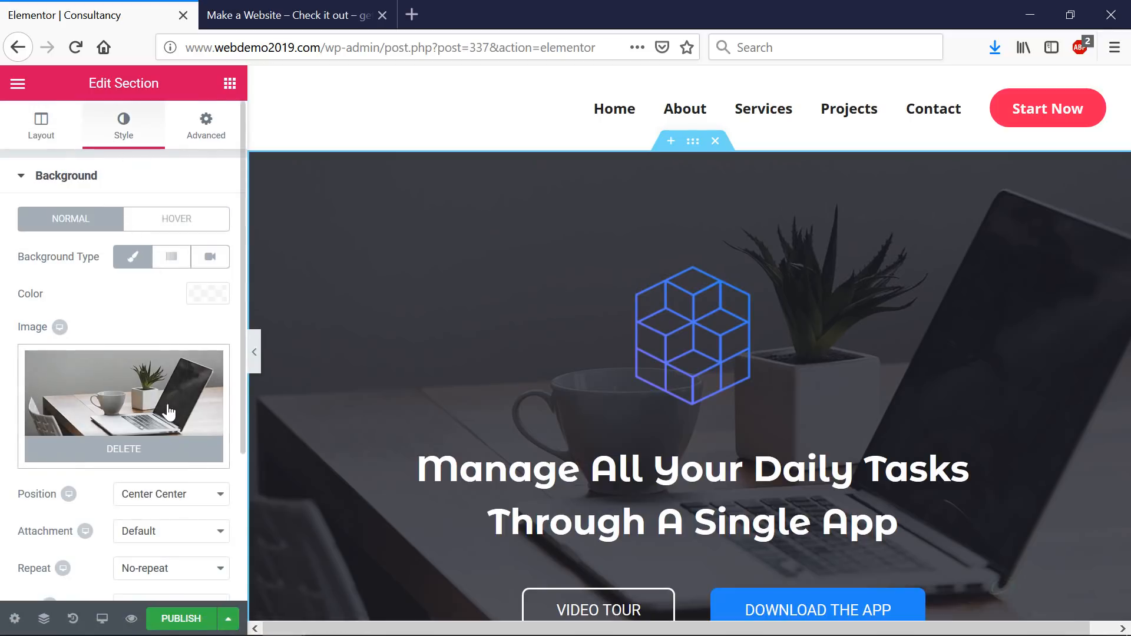
pyautogui.scroll(-5, 179, 400)
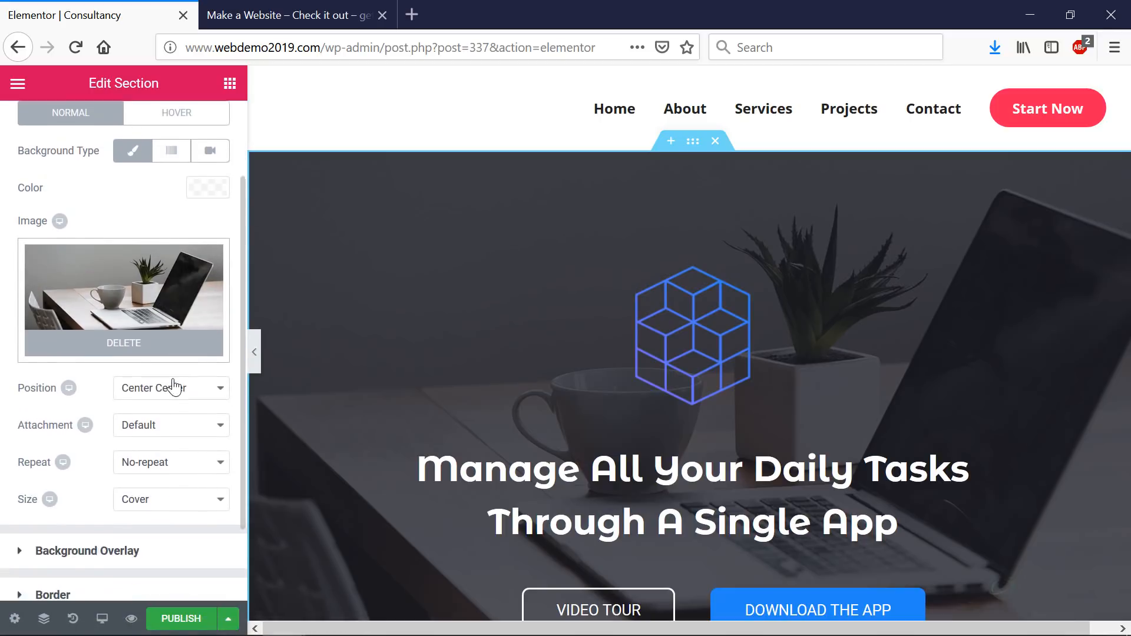
pyautogui.click(118, 470)
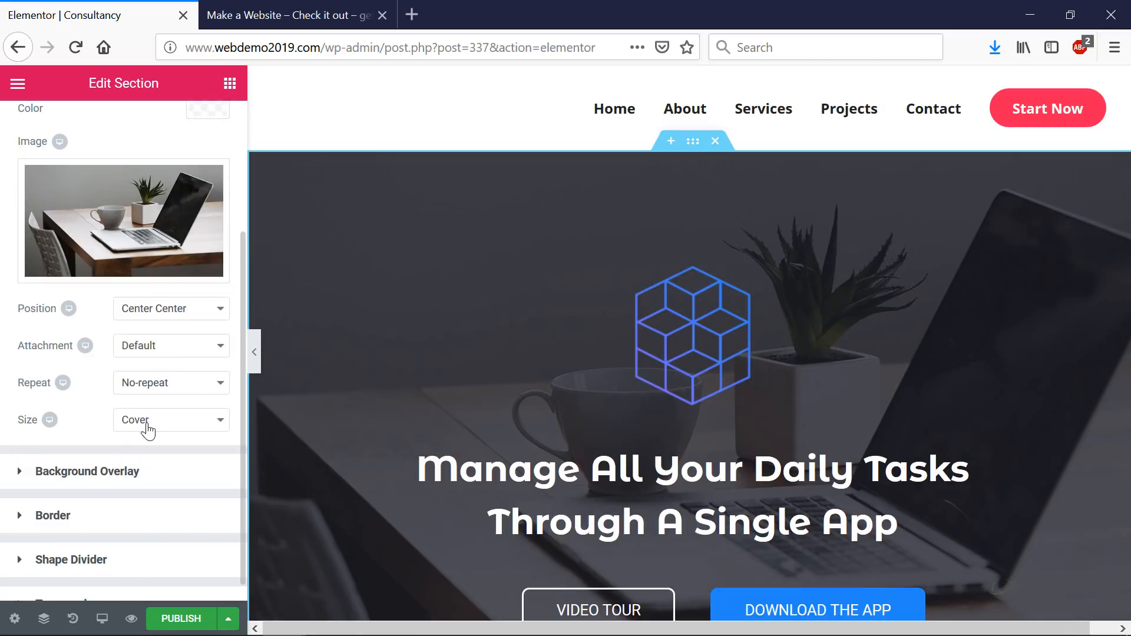
pyautogui.scroll(-3, 644, 414)
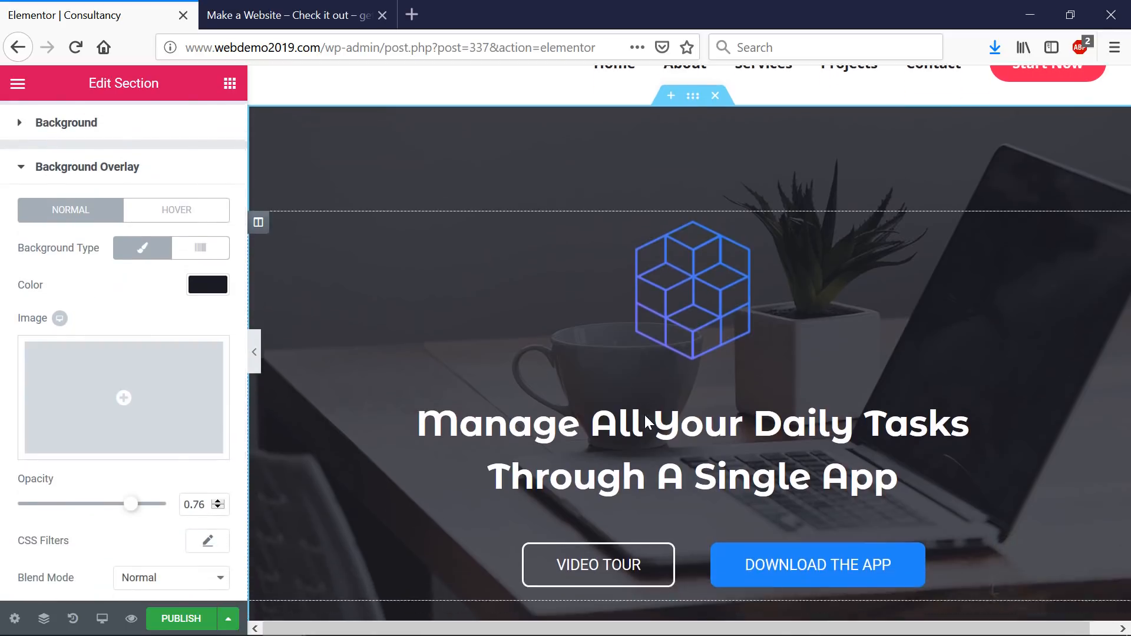
# - Replace the hero headline text with 'Fastest Way to Create!'
pyautogui.click(721, 317)
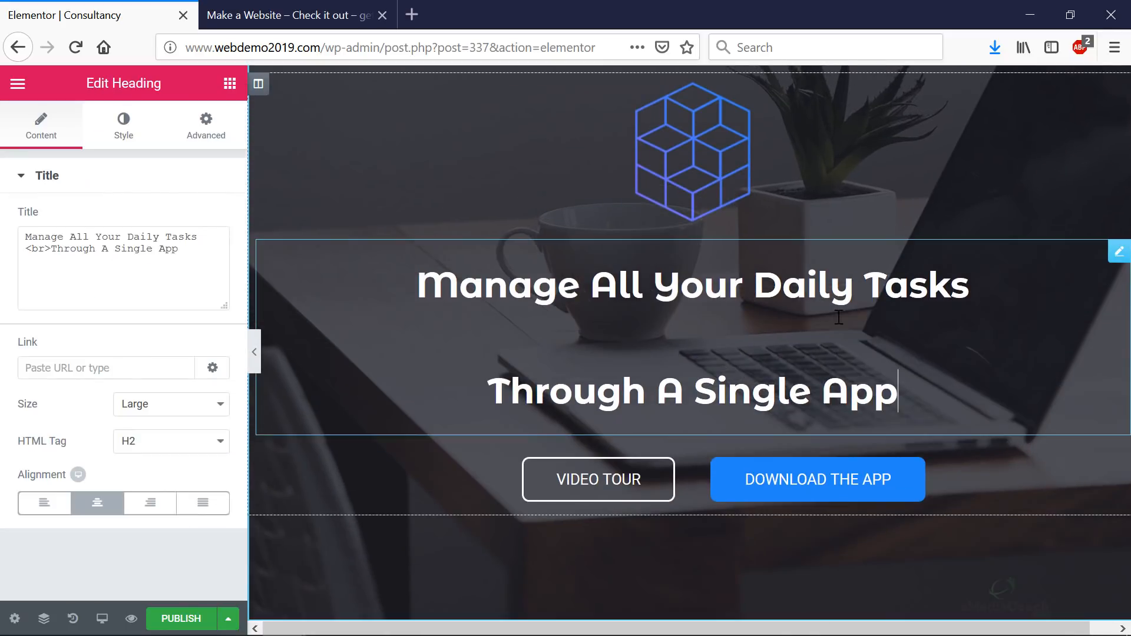
pyautogui.moveTo(909, 375); pyautogui.dragTo(389, 281)
pyautogui.write('F')
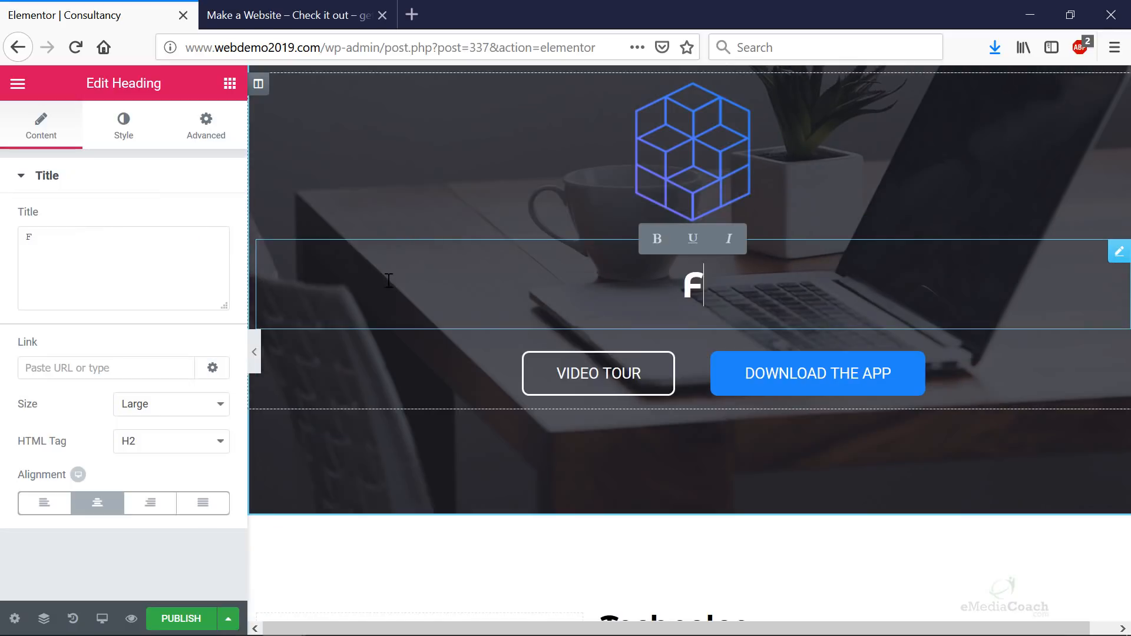
pyautogui.write('astest Way to ')
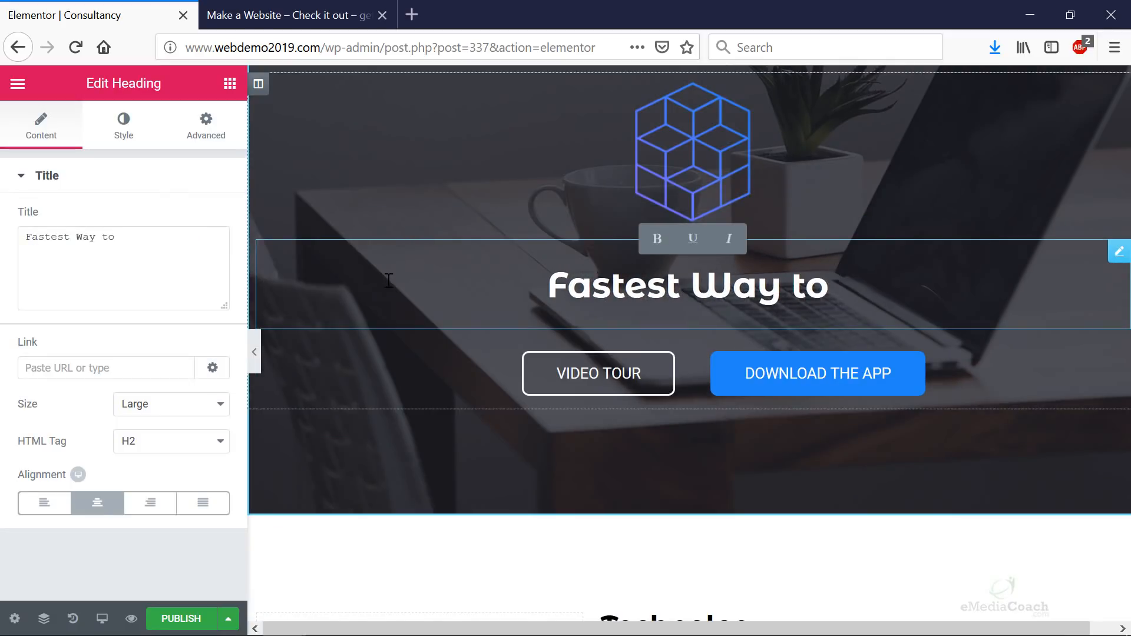
pyautogui.write('Create!')
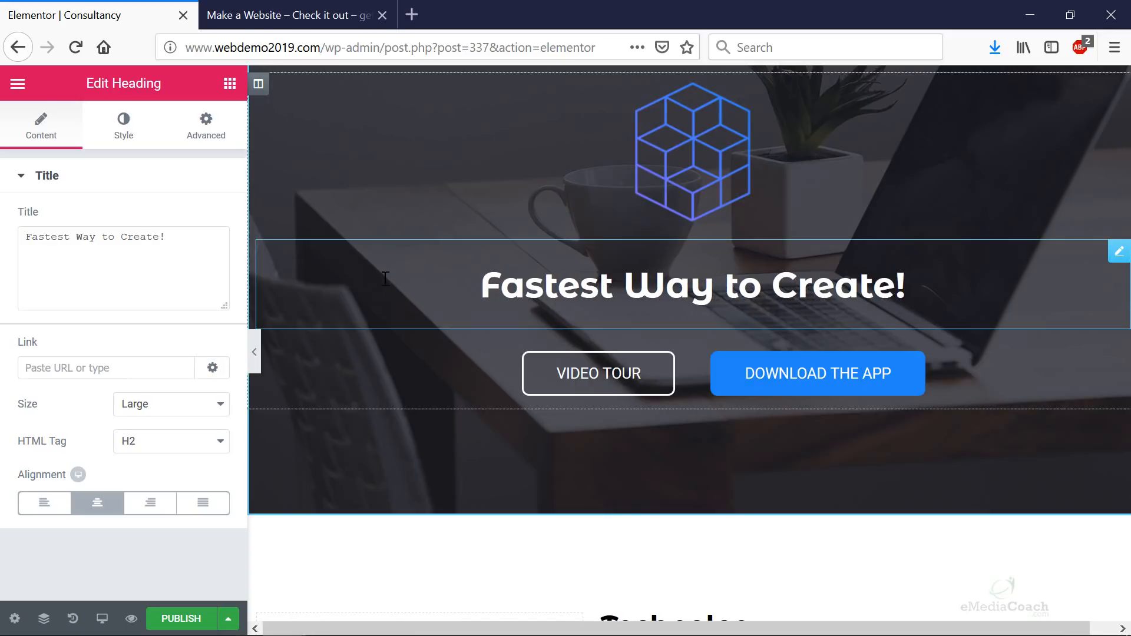
# - Select the VIDEO TOUR button and look over the surrounding hero area
pyautogui.click(588, 389)
pyautogui.scroll(-7, 584, 454)
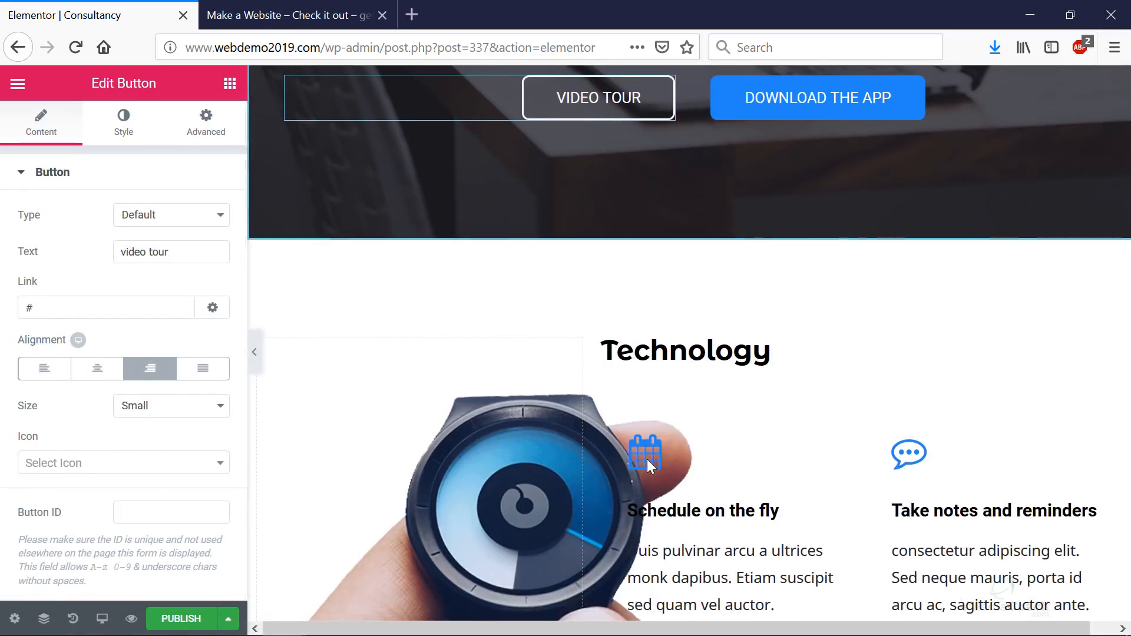
pyautogui.scroll(-2, 713, 380)
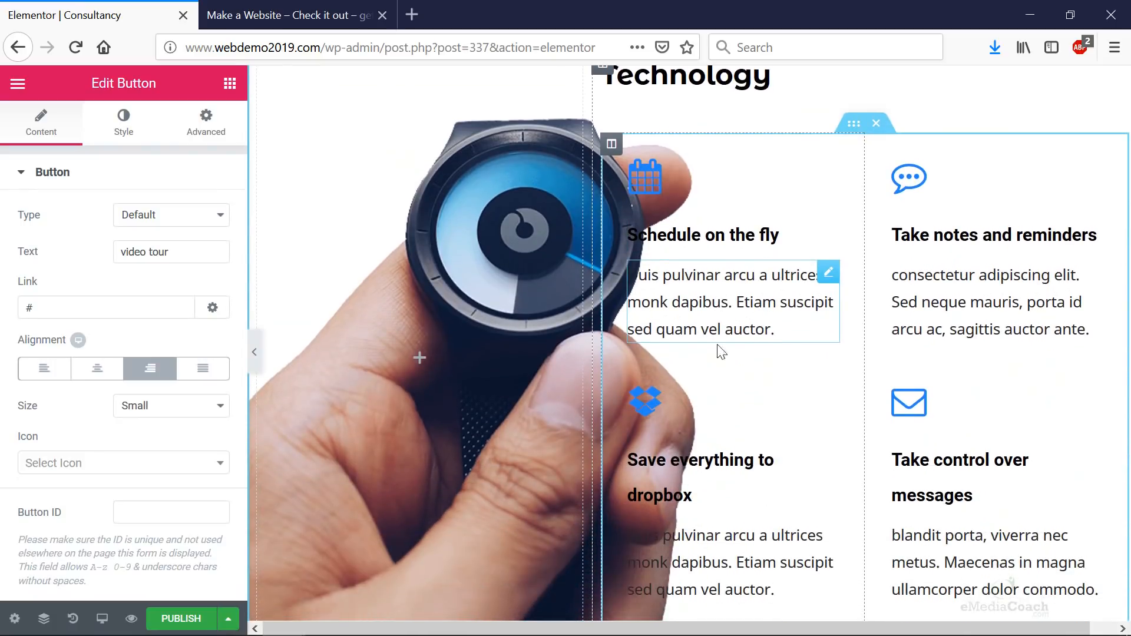
pyautogui.scroll(5, 505, 277)
pyautogui.scroll(-7, 673, 330)
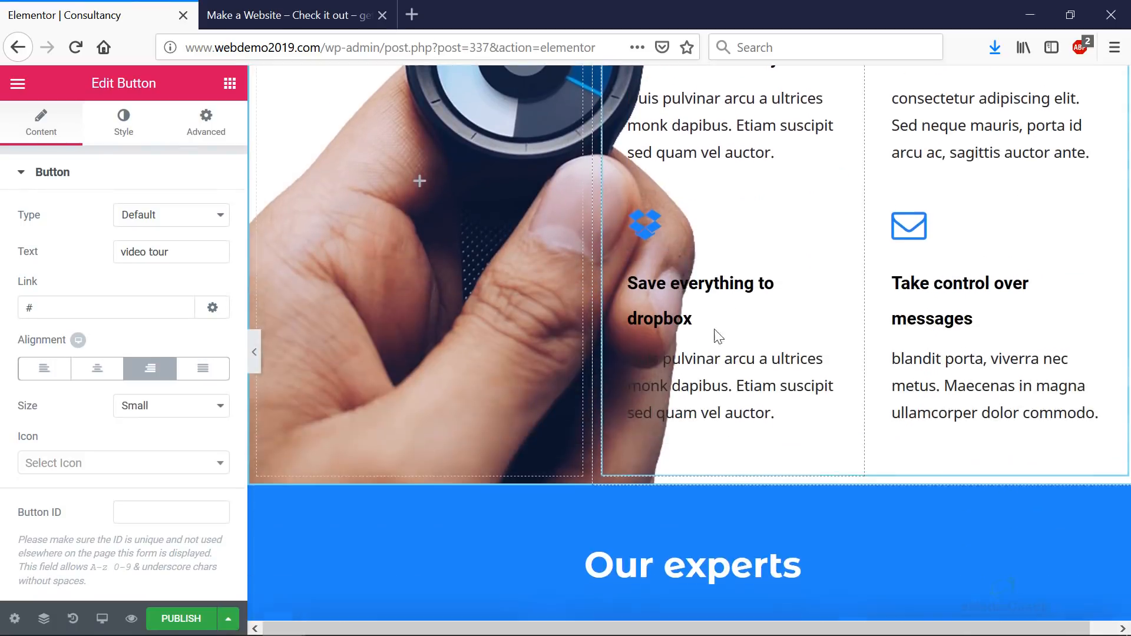
pyautogui.scroll(6, 673, 338)
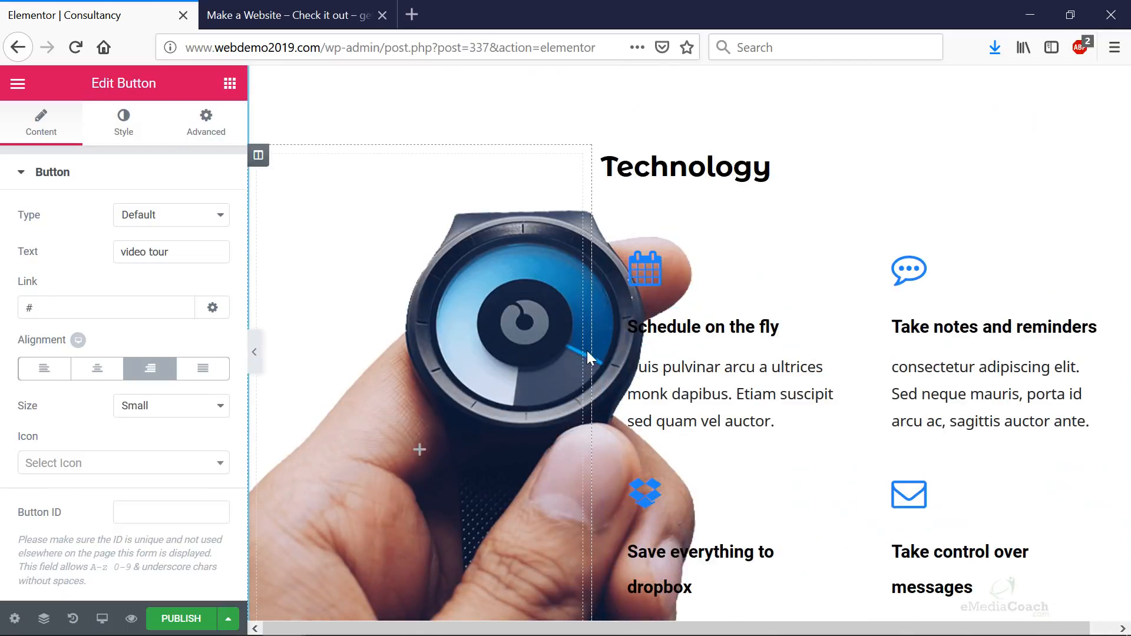
pyautogui.scroll(3, 551, 343)
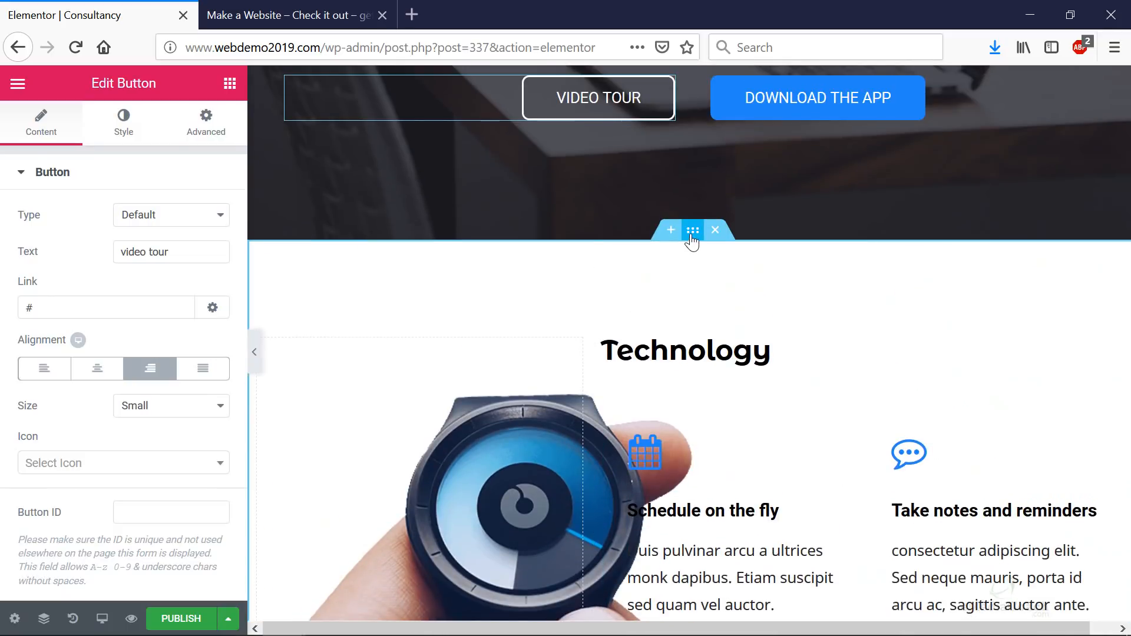
# - Select the Technology section and scroll through the experts and clients sections
pyautogui.click(692, 230)
pyautogui.scroll(-5, 626, 284)
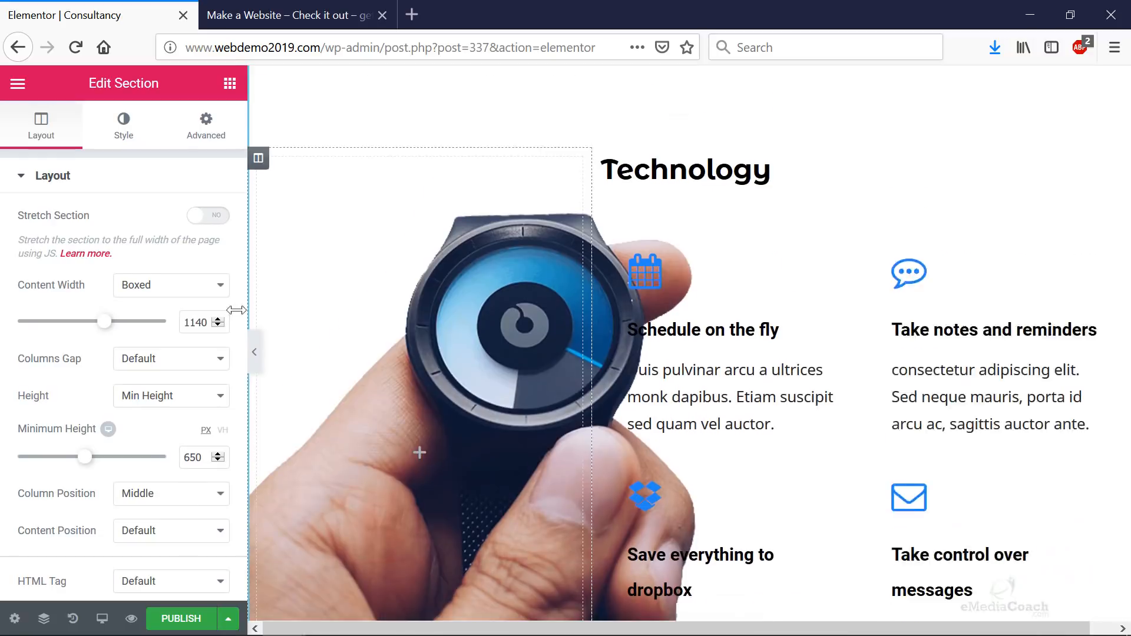
pyautogui.scroll(-1, 69, 267)
pyautogui.scroll(-5, 68, 266)
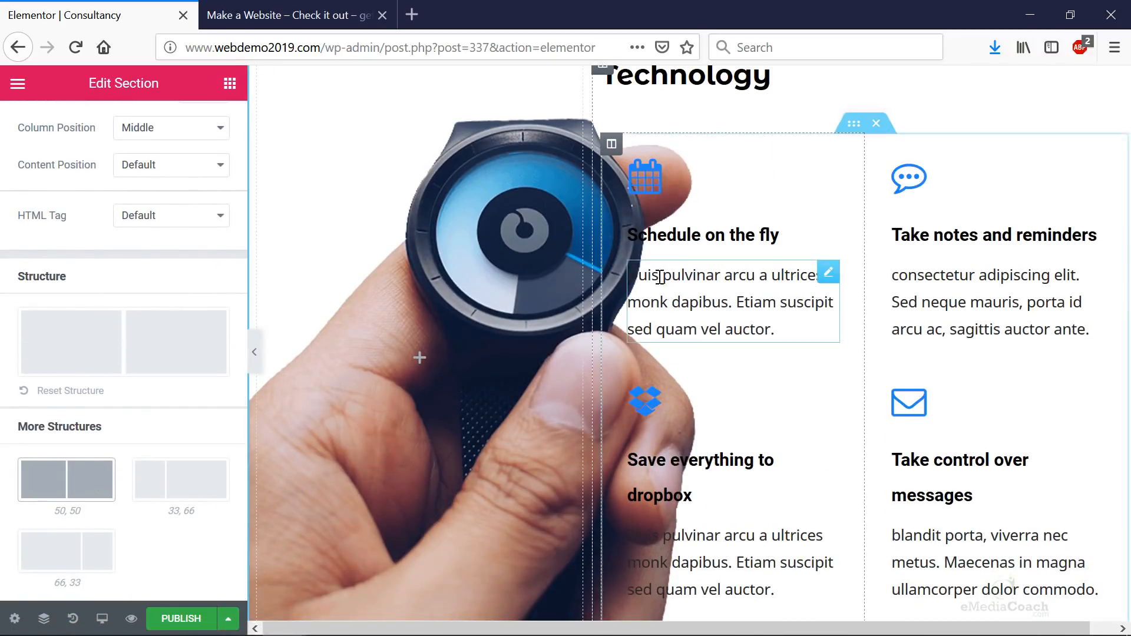
pyautogui.scroll(10, 658, 277)
pyautogui.scroll(-14, 691, 277)
pyautogui.scroll(-8, 702, 288)
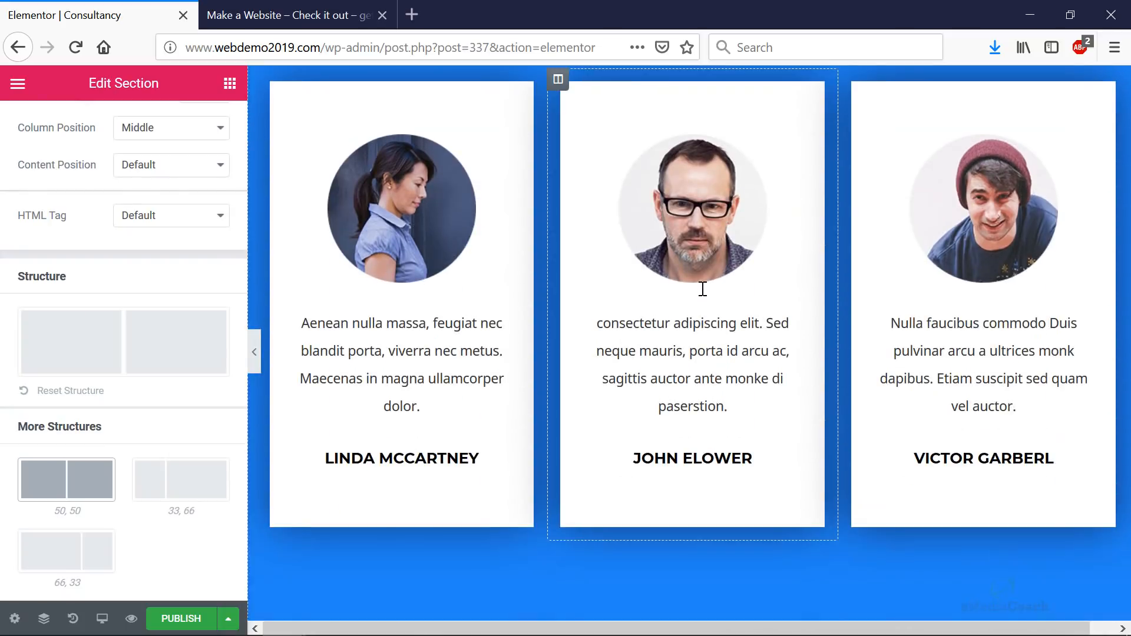
pyautogui.scroll(3, 702, 285)
pyautogui.scroll(-3, 821, 277)
pyautogui.scroll(-1, 821, 273)
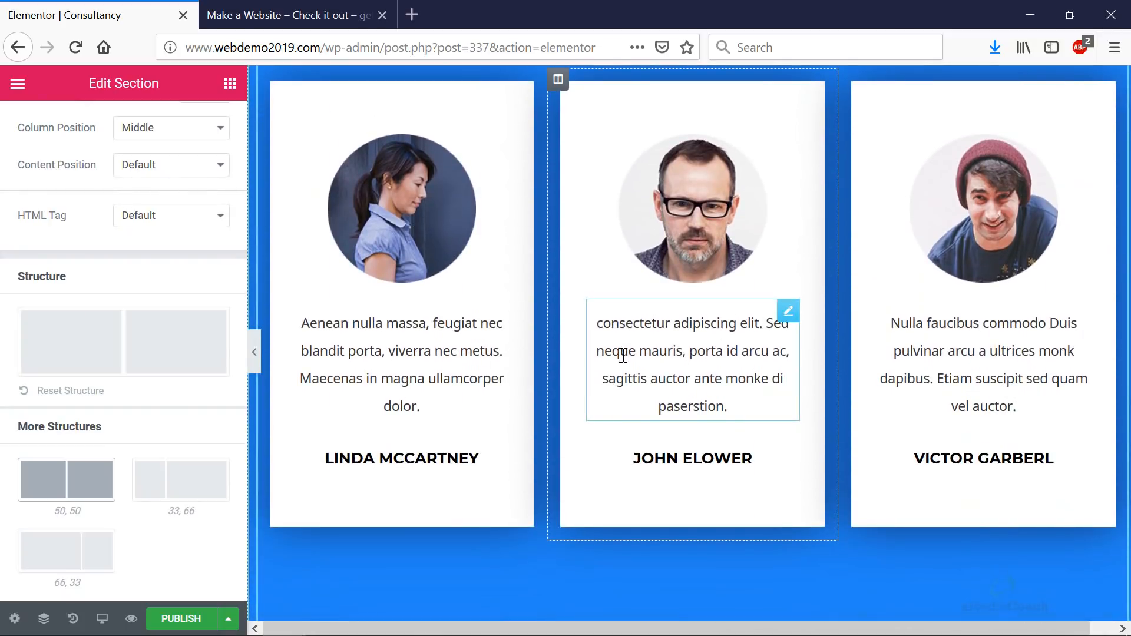
pyautogui.scroll(-8, 669, 349)
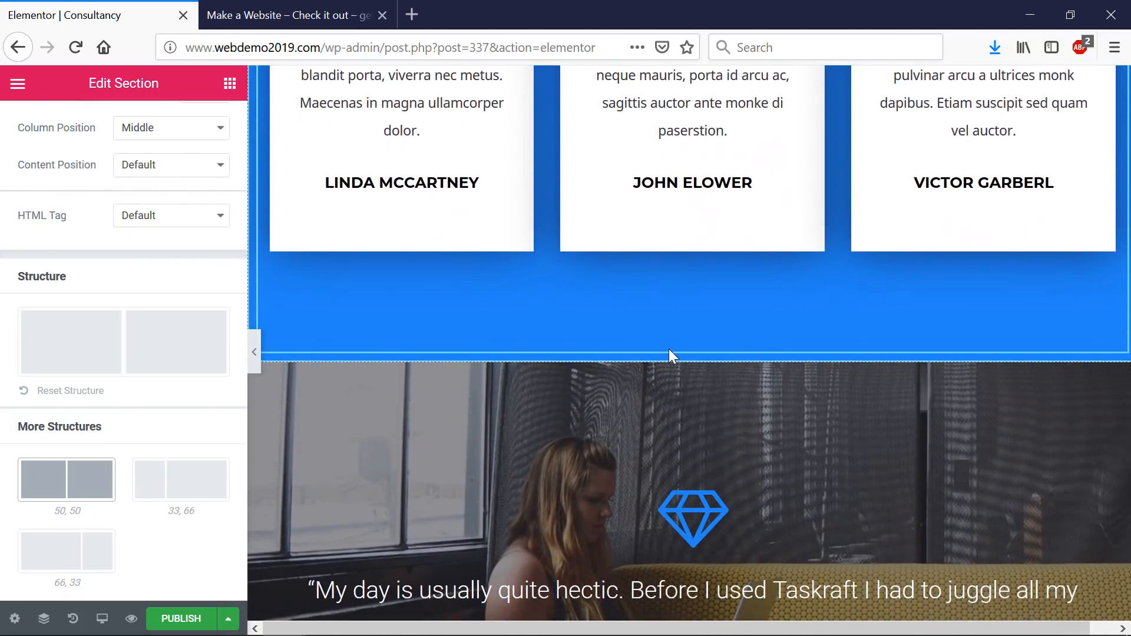
pyautogui.scroll(-10, 669, 348)
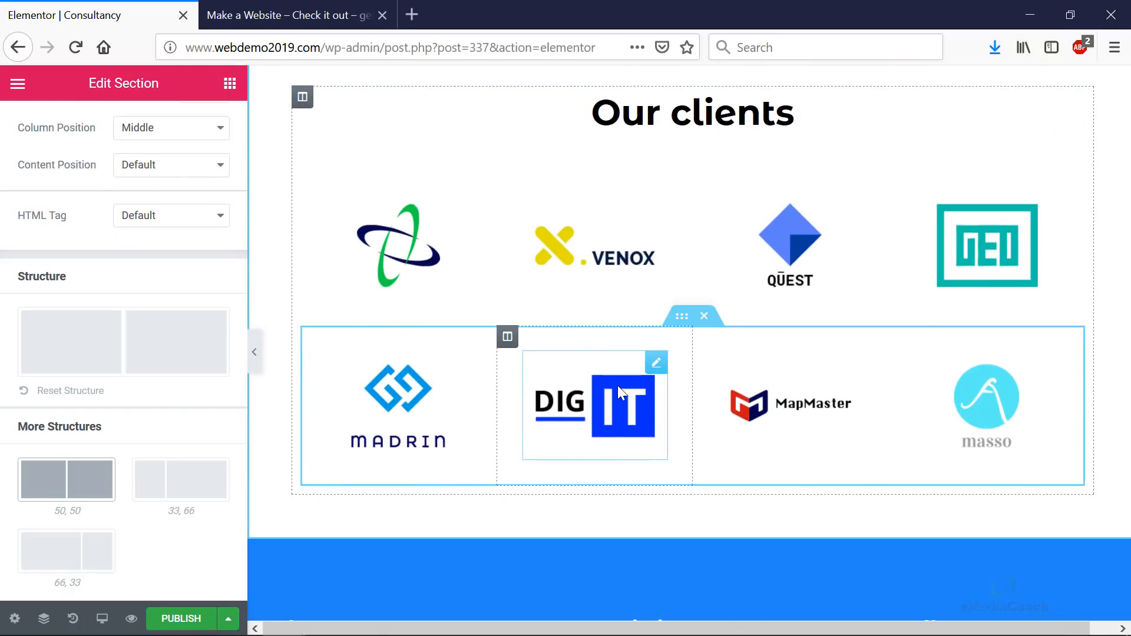
# - Select the DIG IT client logo and review the mission section below
pyautogui.click(617, 387)
pyautogui.scroll(-5, 617, 387)
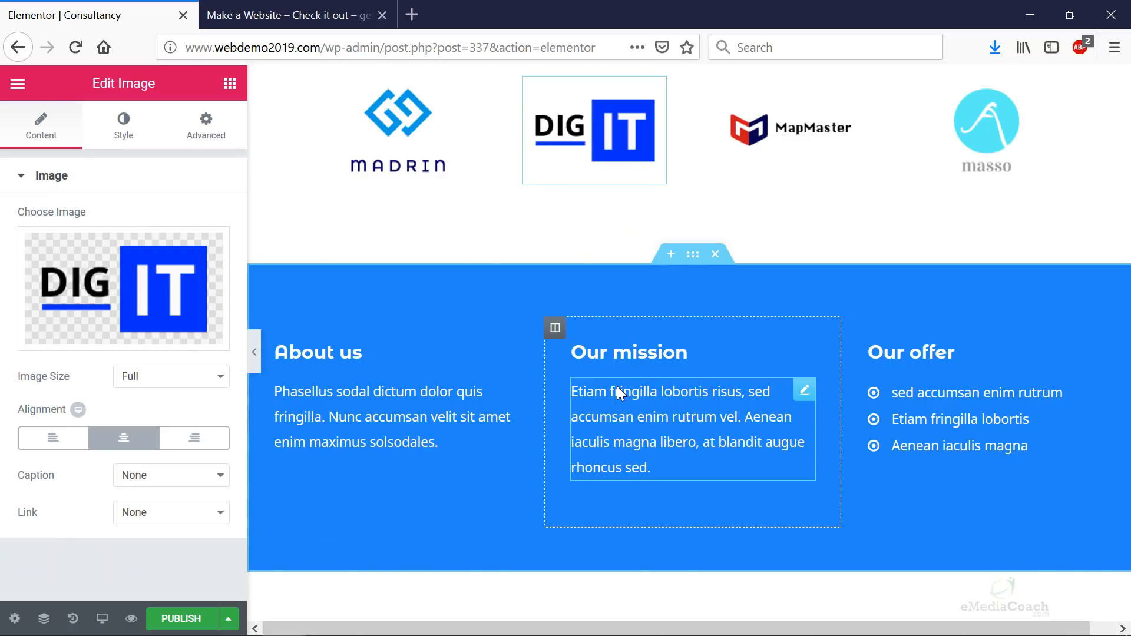
pyautogui.scroll(-5, 617, 386)
pyautogui.scroll(-1, 617, 387)
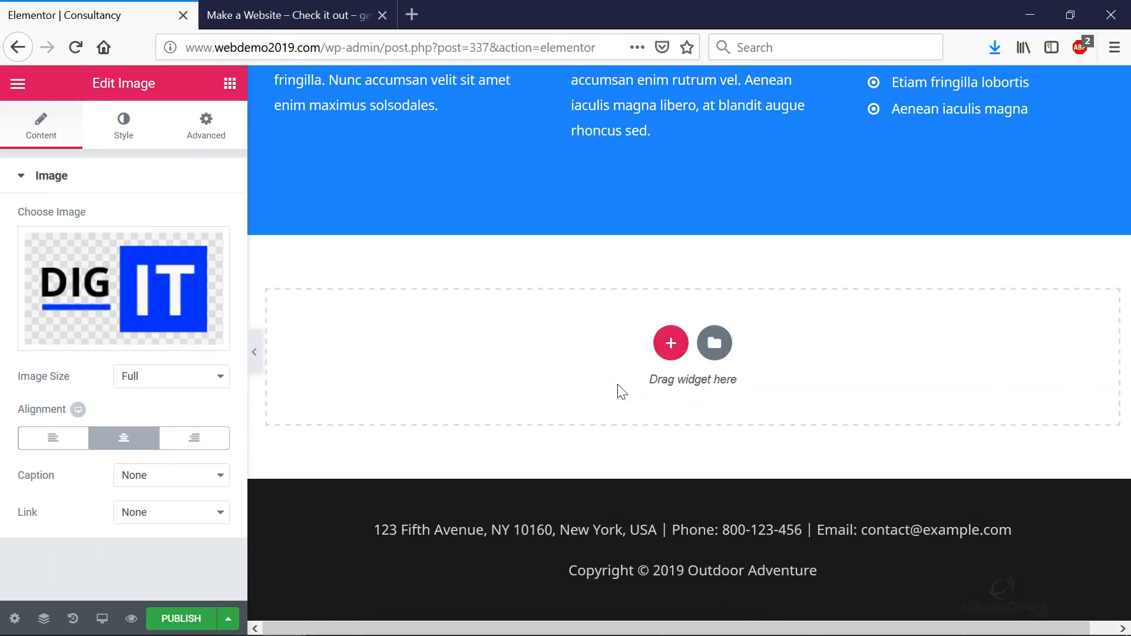
pyautogui.scroll(15, 616, 384)
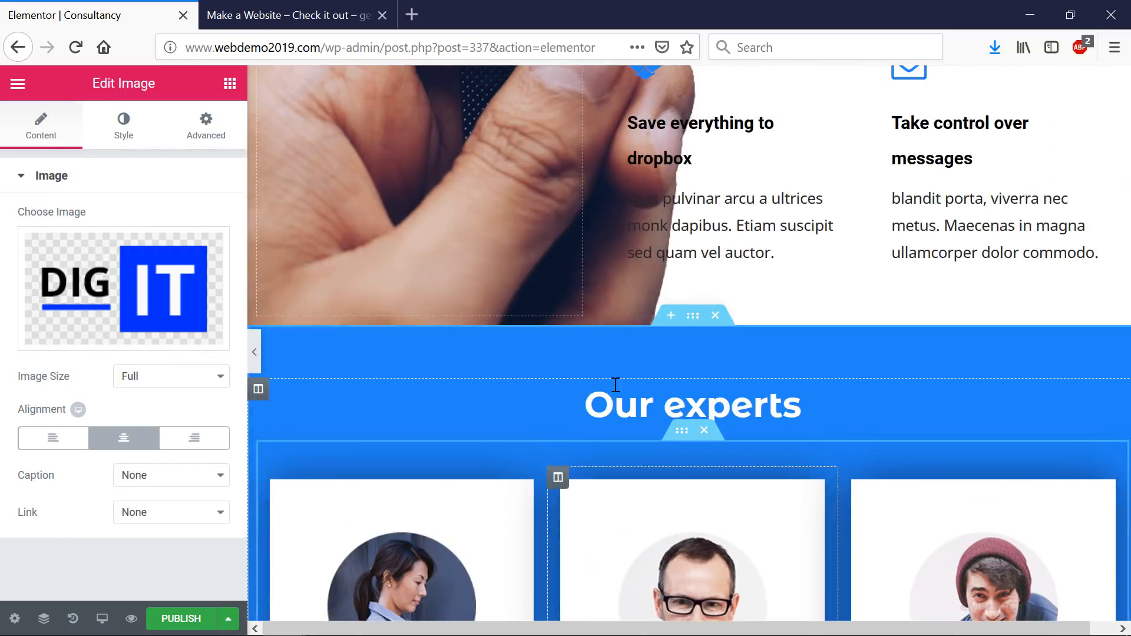
pyautogui.scroll(15, 614, 384)
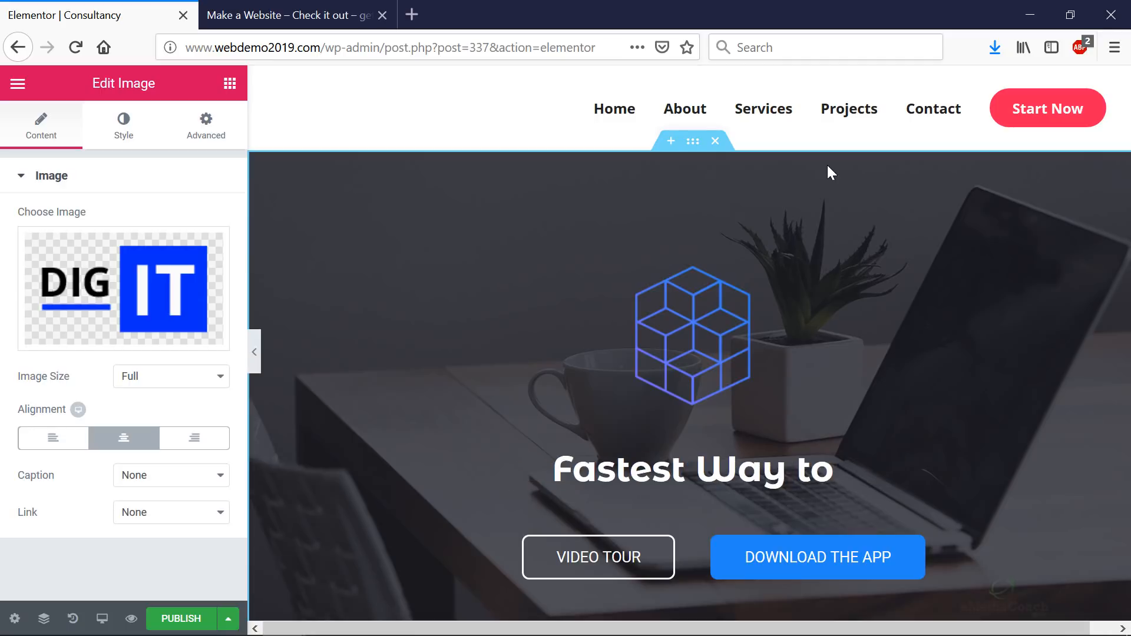
pyautogui.scroll(-15, 828, 167)
pyautogui.scroll(-10, 826, 166)
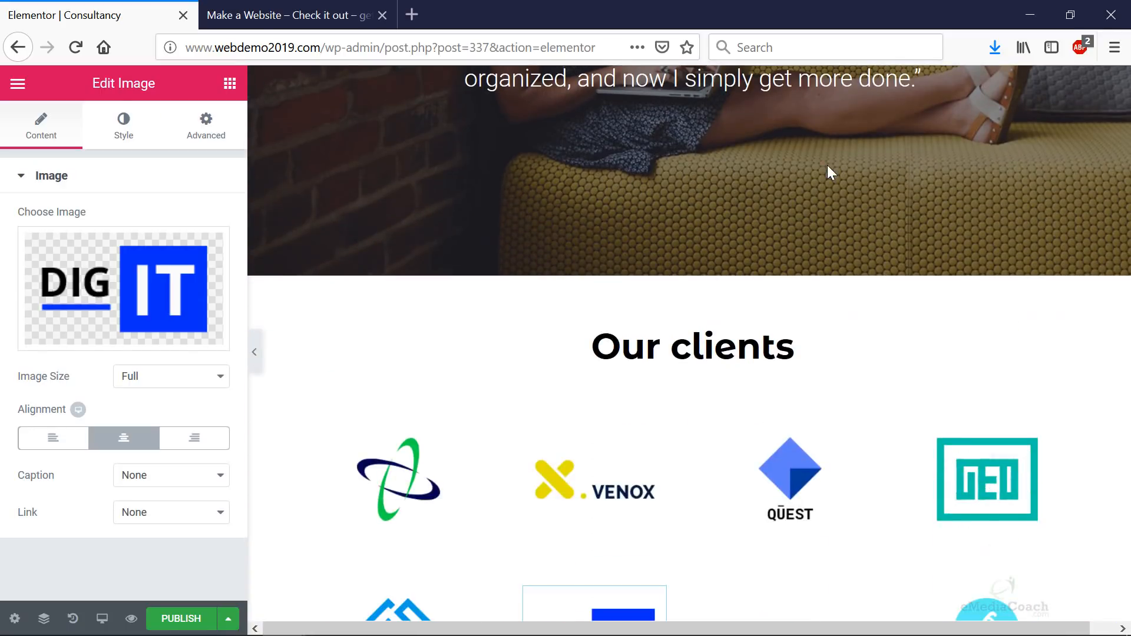
# - Revert the page to Editing Started via History, then add a library template to the empty section
pyautogui.hotkey('ctrl', 'shift', 'h')
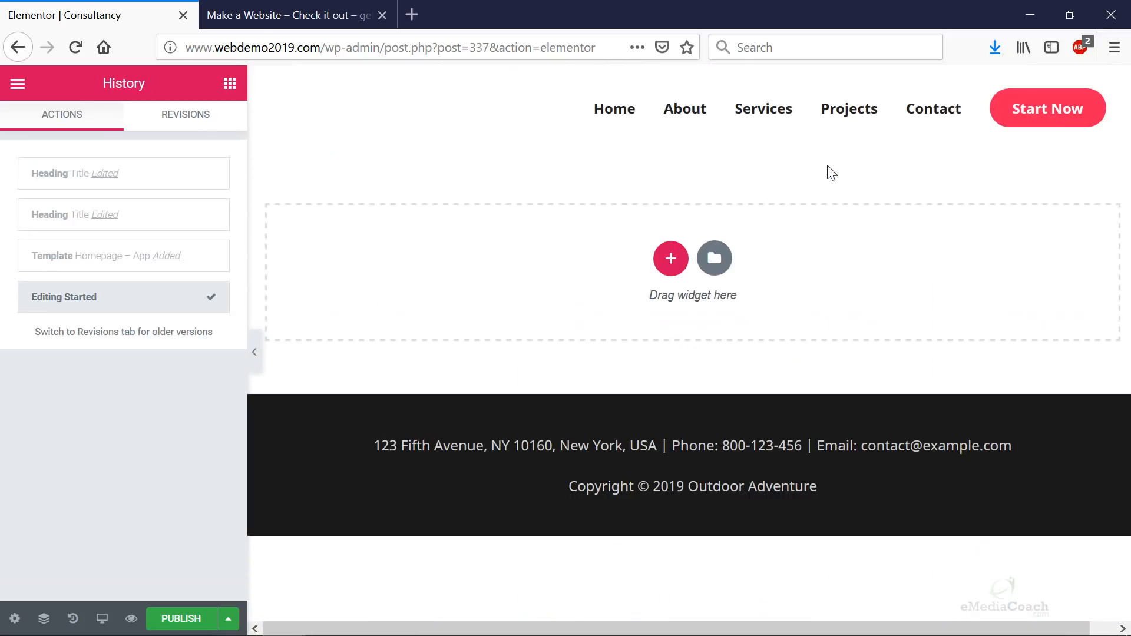
pyautogui.click(714, 257)
# - Open the template library and preview the Homepage – Business page template
pyautogui.click(717, 266)
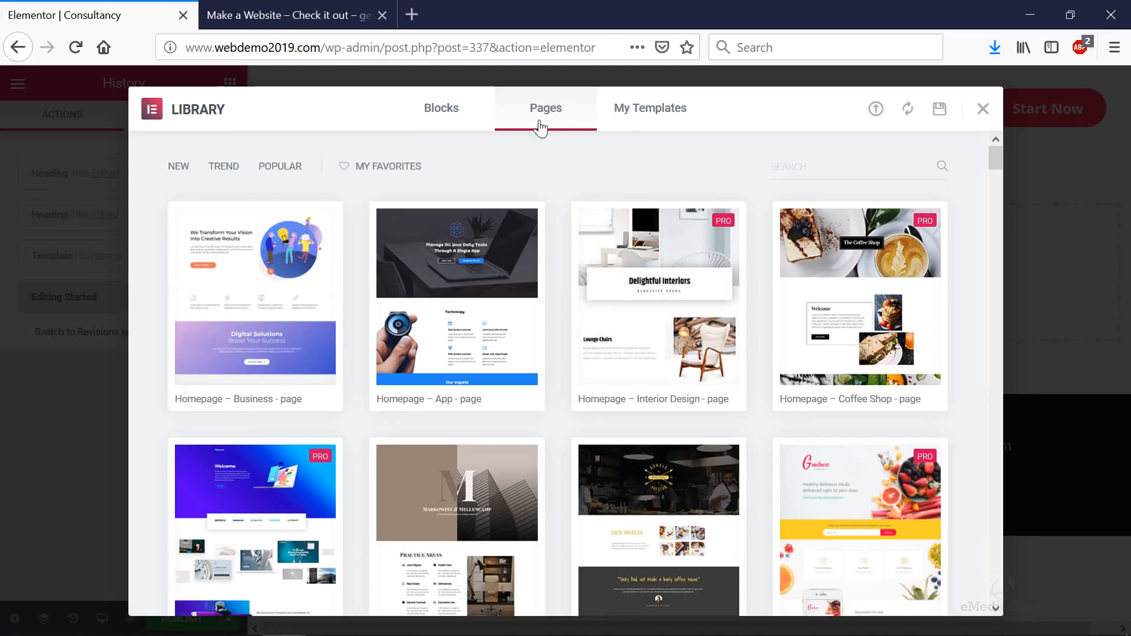
pyautogui.scroll(-3, 419, 222)
pyautogui.scroll(3, 283, 232)
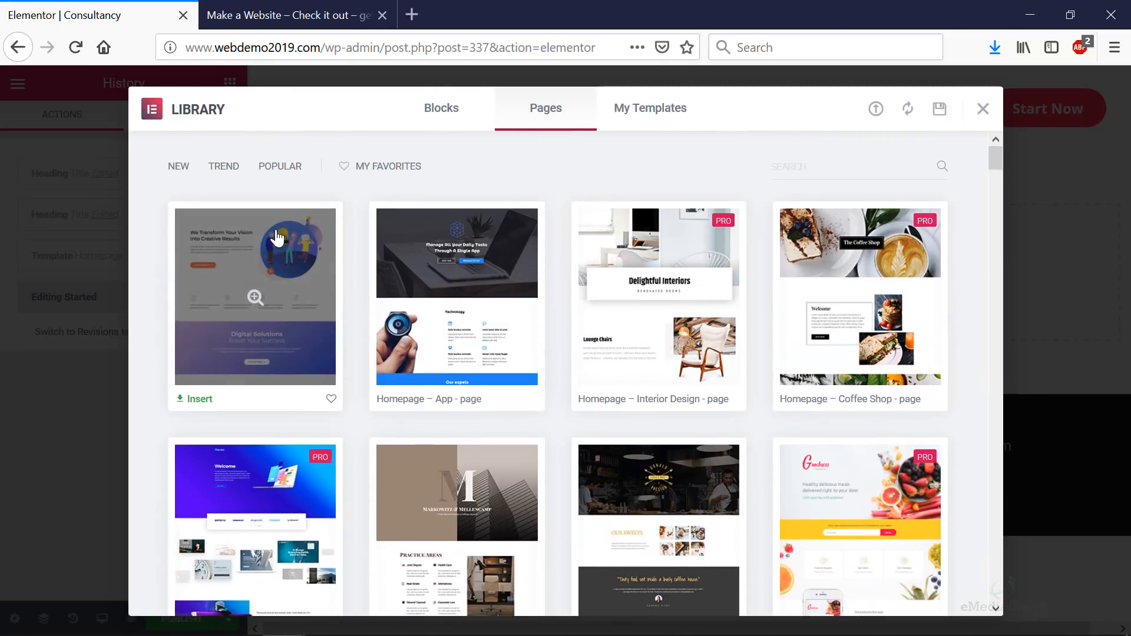
pyautogui.click(274, 303)
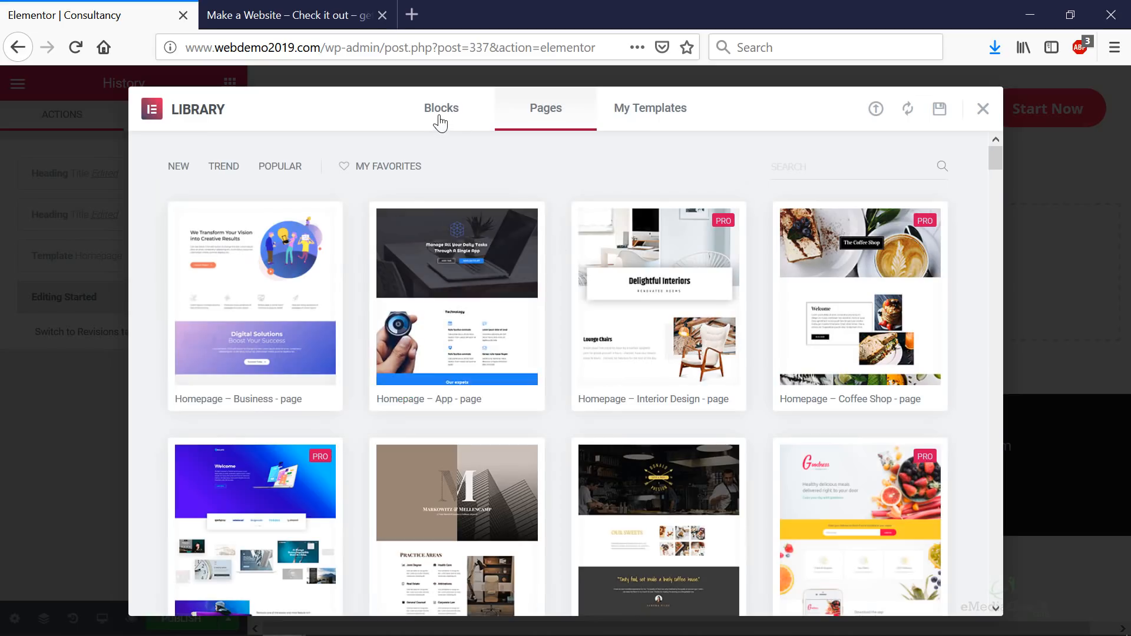
# - Browse the library's blocks filtered to the Hero category
pyautogui.click(457, 122)
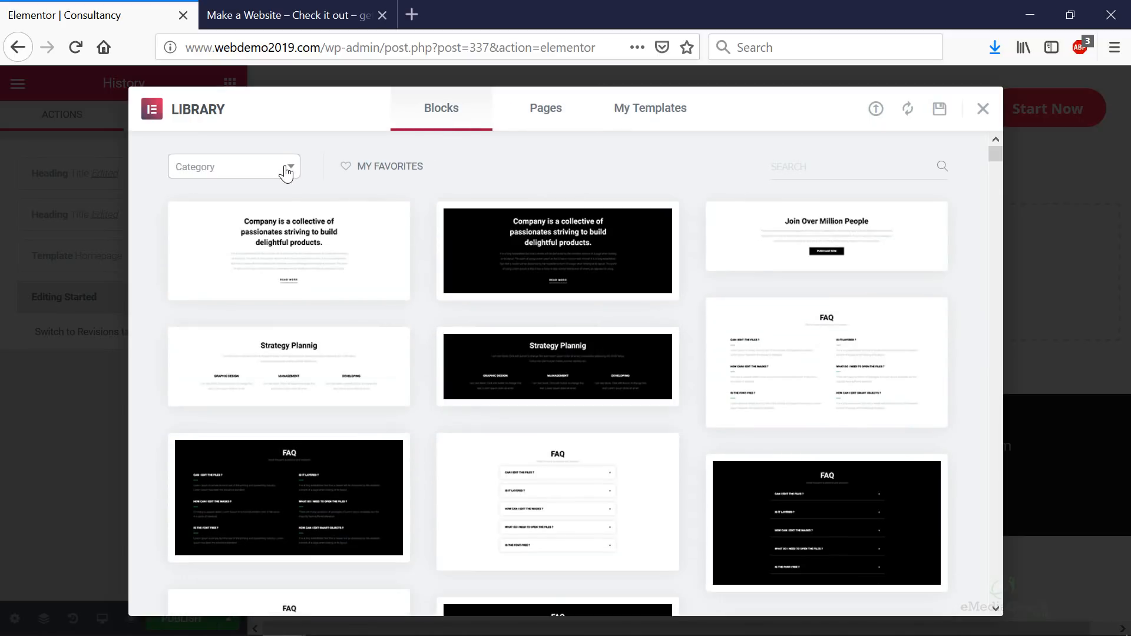
pyautogui.scroll(-10, 571, 274)
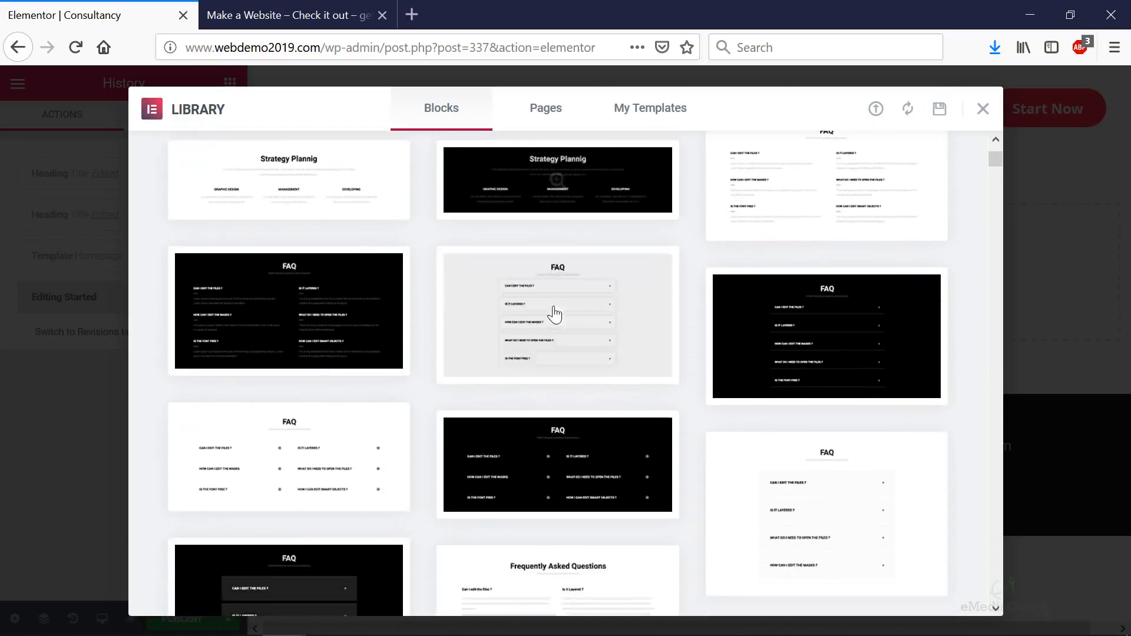
pyautogui.scroll(-3, 547, 336)
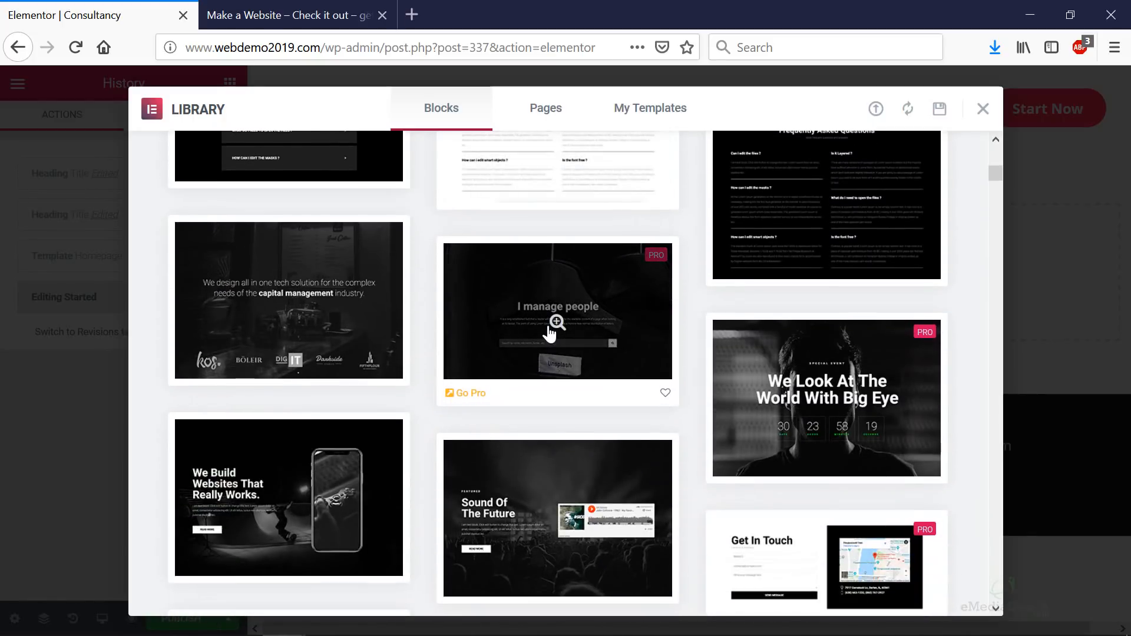
pyautogui.scroll(15, 549, 332)
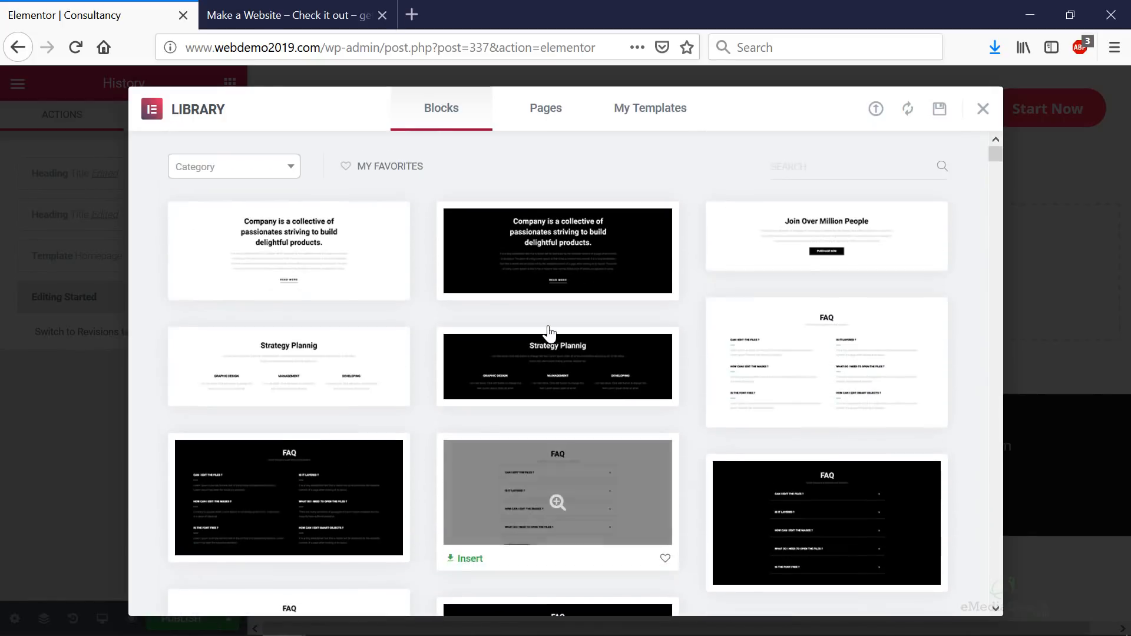
pyautogui.click(291, 168)
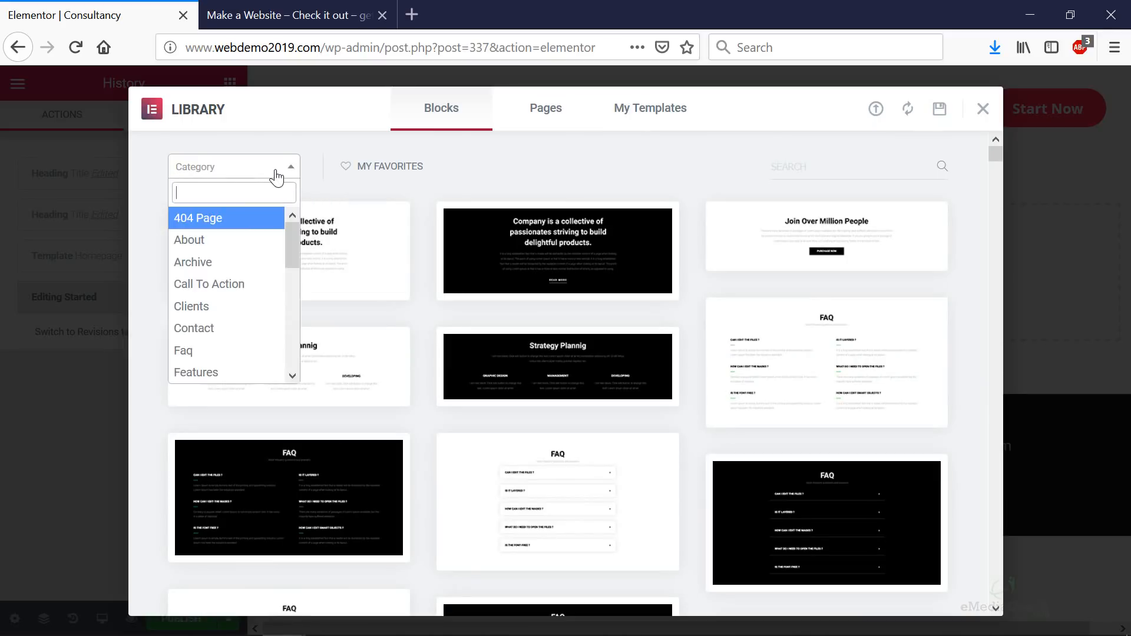
pyautogui.scroll(-3, 255, 244)
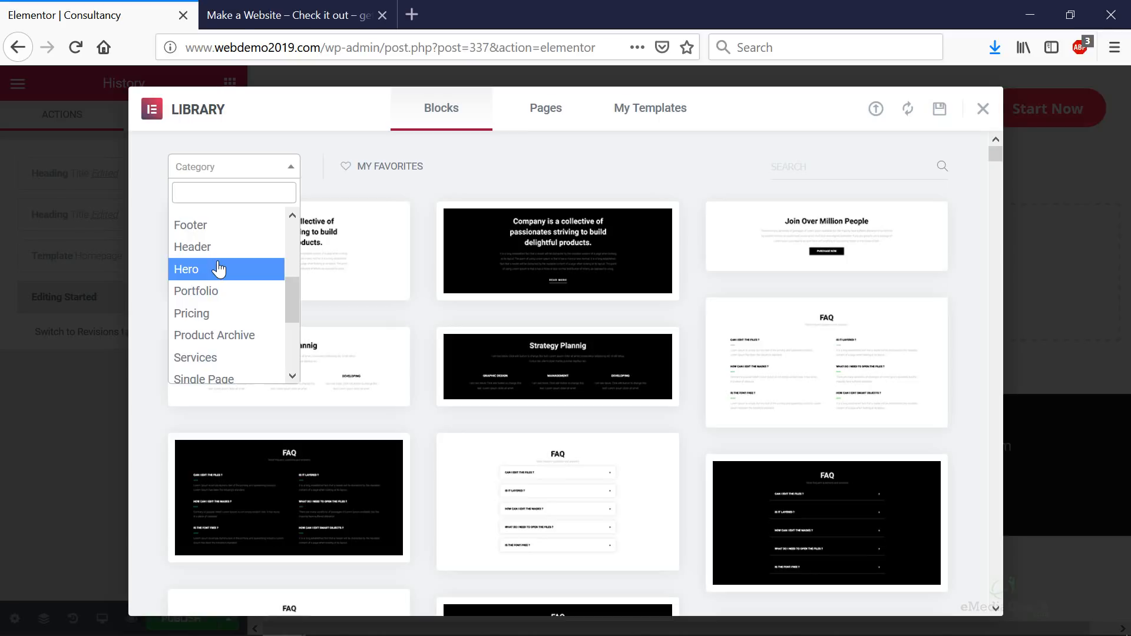
pyautogui.click(207, 270)
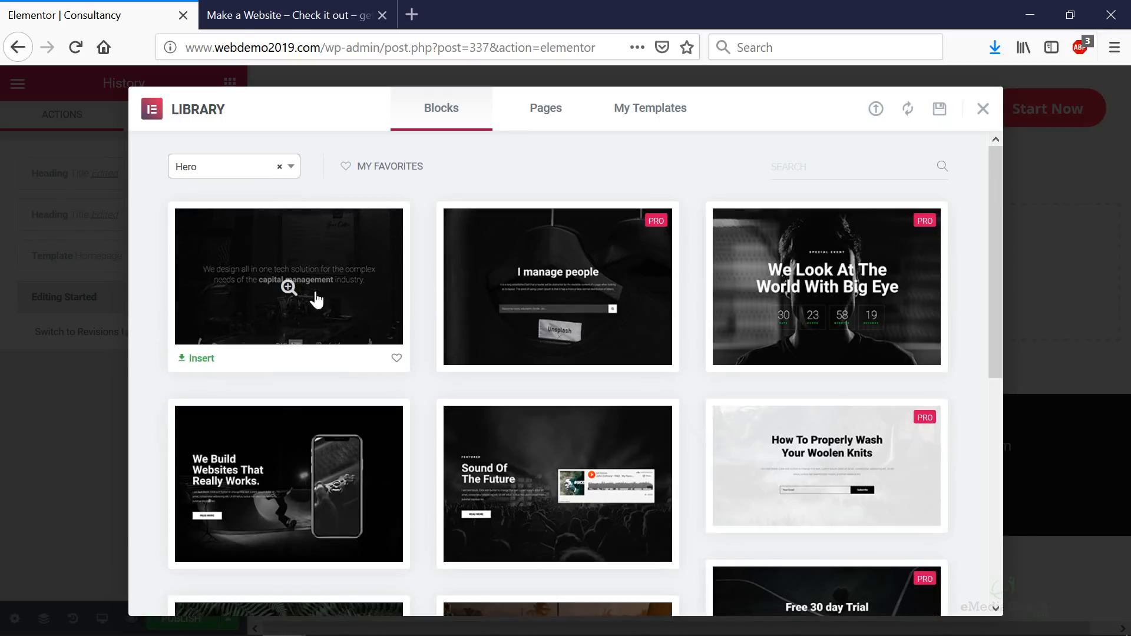
pyautogui.scroll(-3, 550, 361)
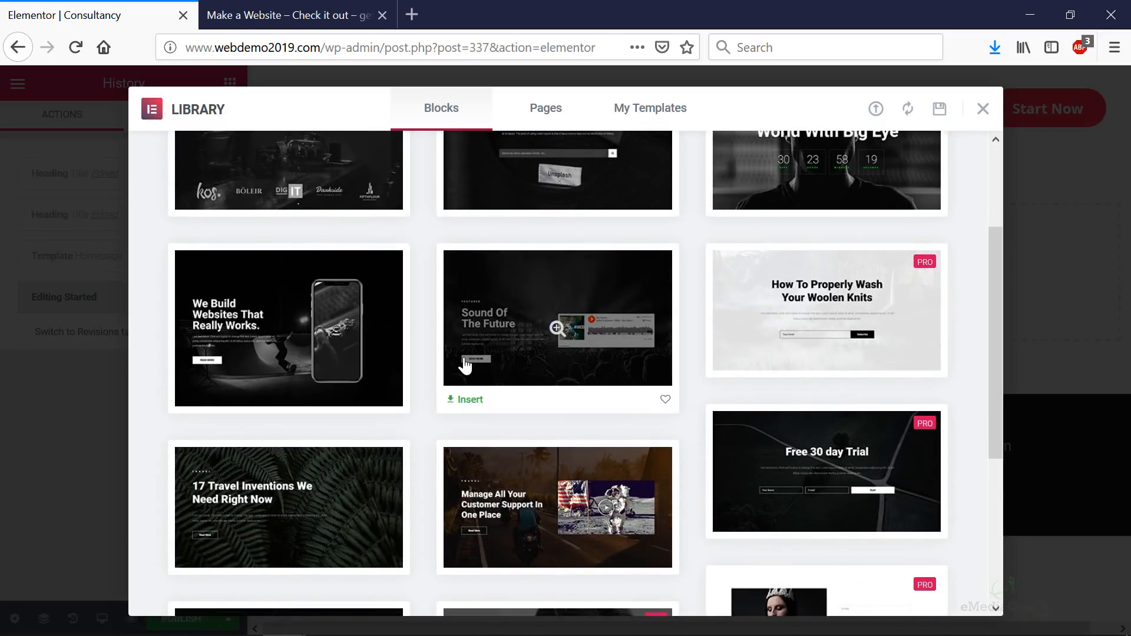
pyautogui.scroll(-4, 464, 360)
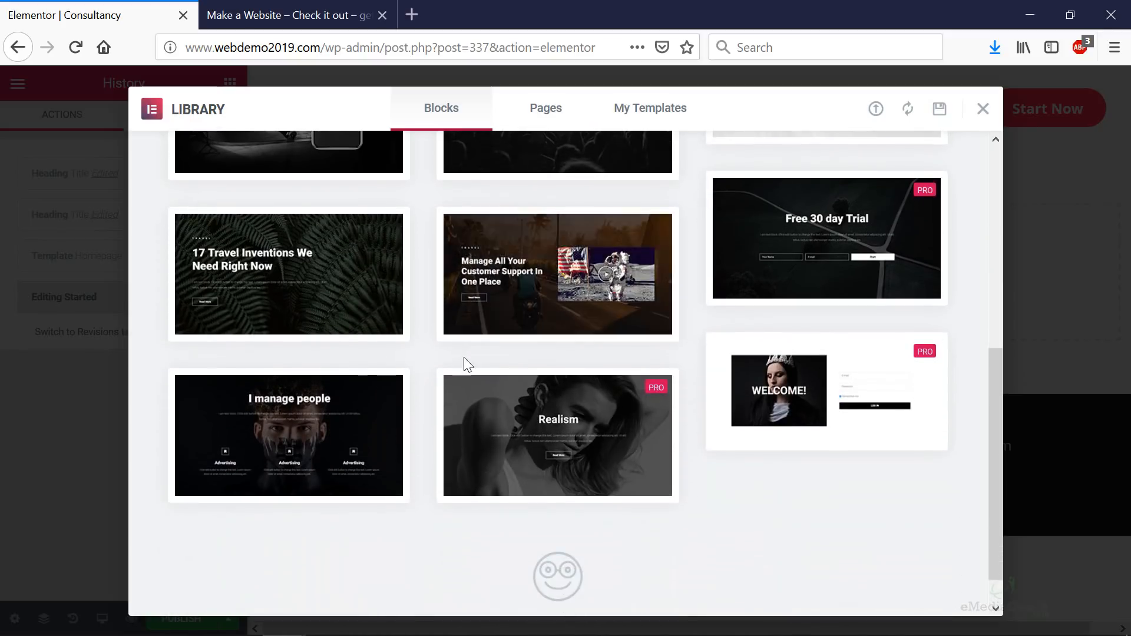
pyautogui.scroll(8, 464, 361)
pyautogui.scroll(-7, 464, 360)
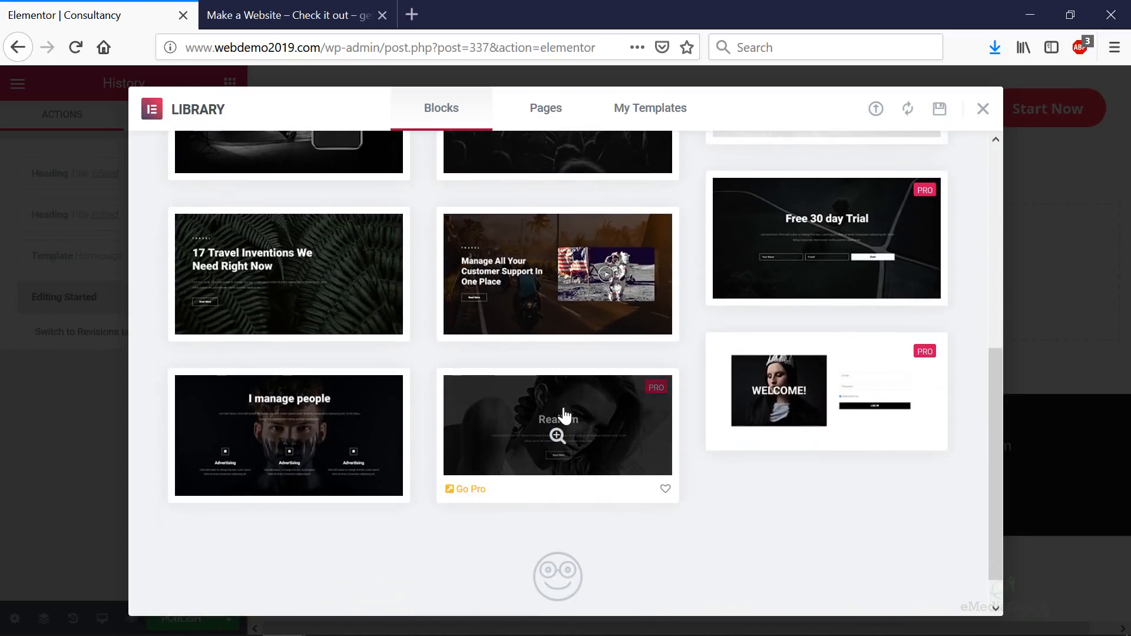
pyautogui.scroll(6, 412, 374)
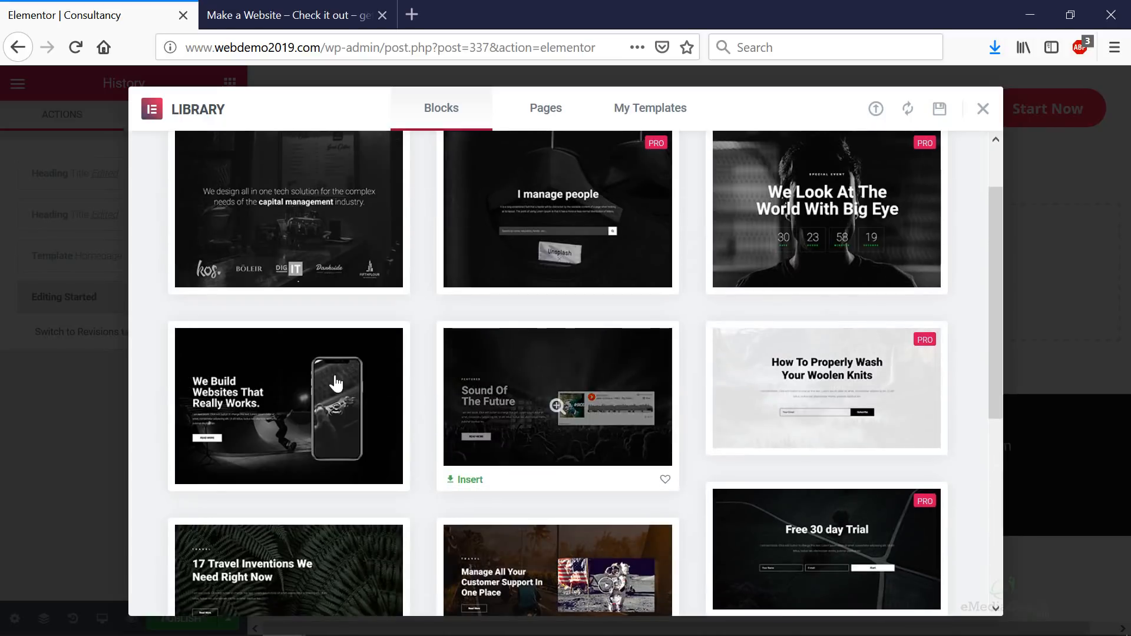
# - Insert the 'We Build Websites' Hero 7 block reading 'Playground for creative people.' at the top
pyautogui.click(274, 404)
pyautogui.click(910, 111)
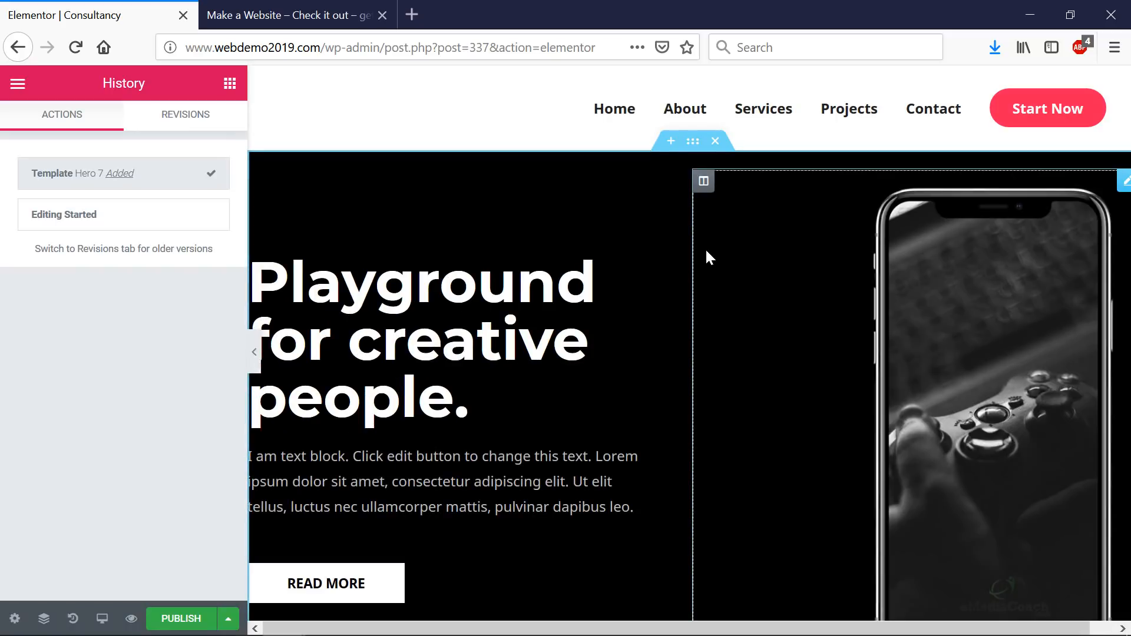
pyautogui.scroll(-5, 686, 242)
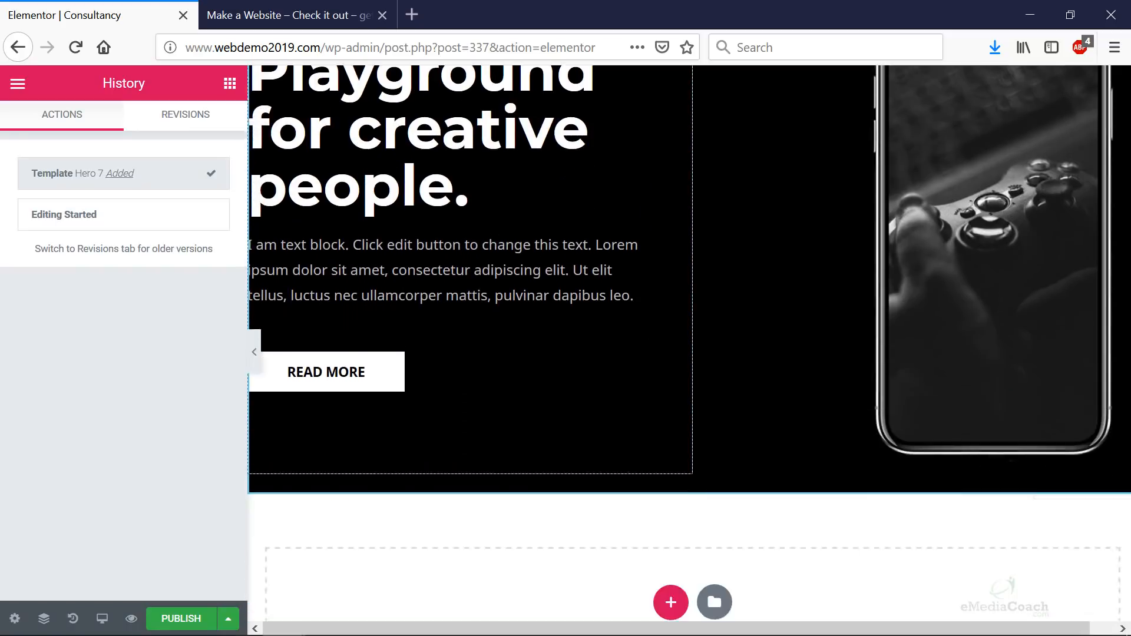
pyautogui.scroll(5, 630, 224)
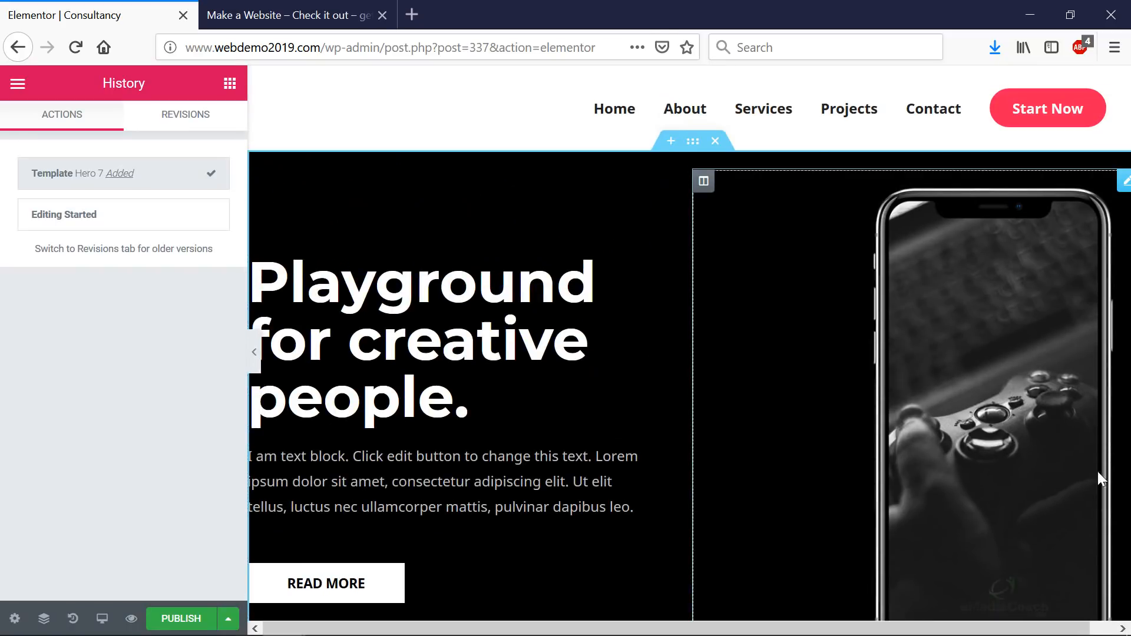
pyautogui.scroll(-2, 1087, 615)
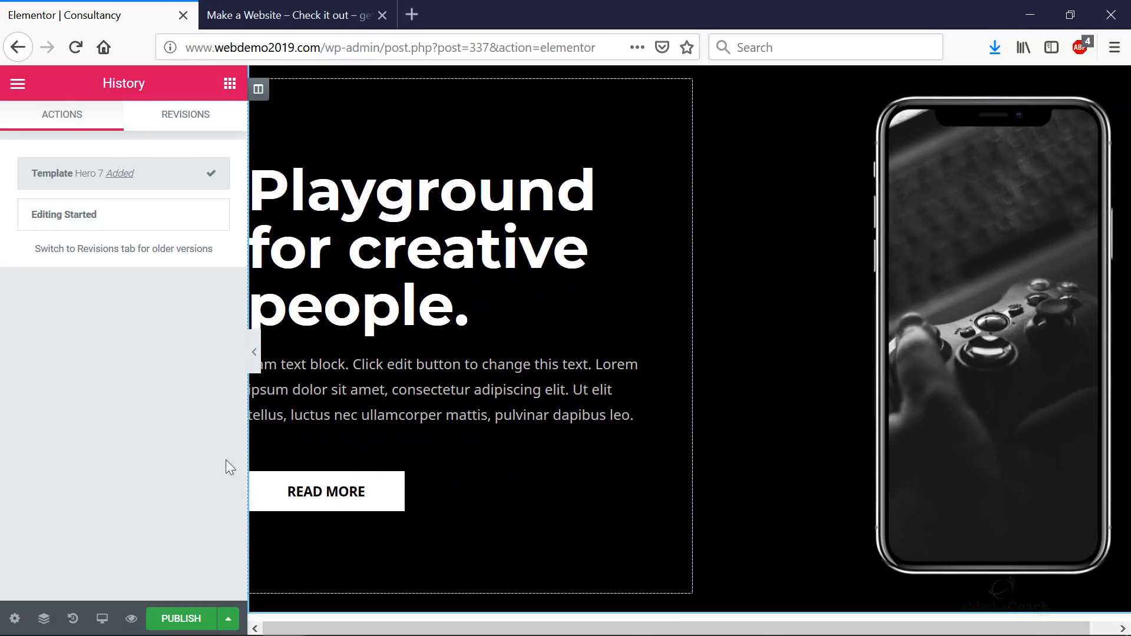
pyautogui.scroll(2, 359, 213)
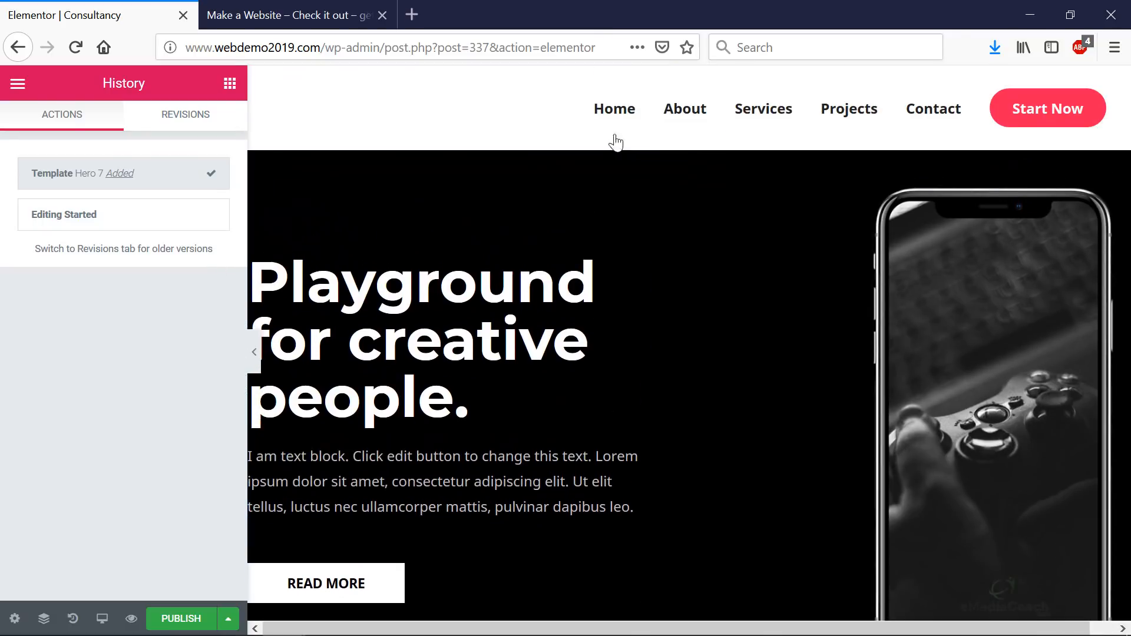
pyautogui.scroll(-10, 734, 312)
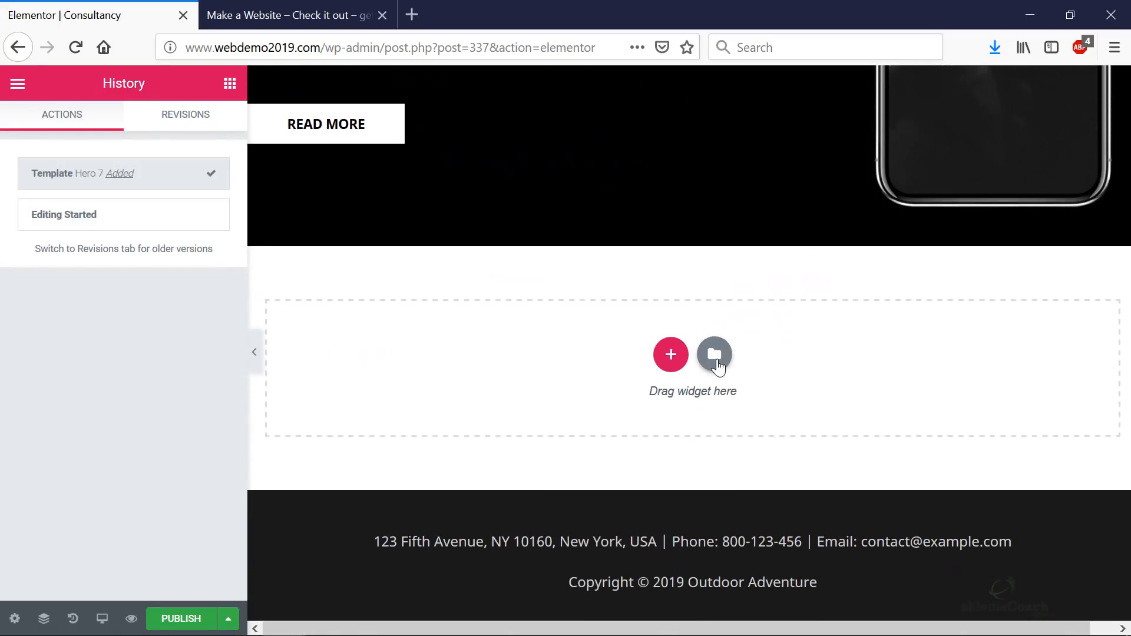
# - Insert the Clients 16 'Our Clients' logo block from the Clients block category
pyautogui.click(715, 354)
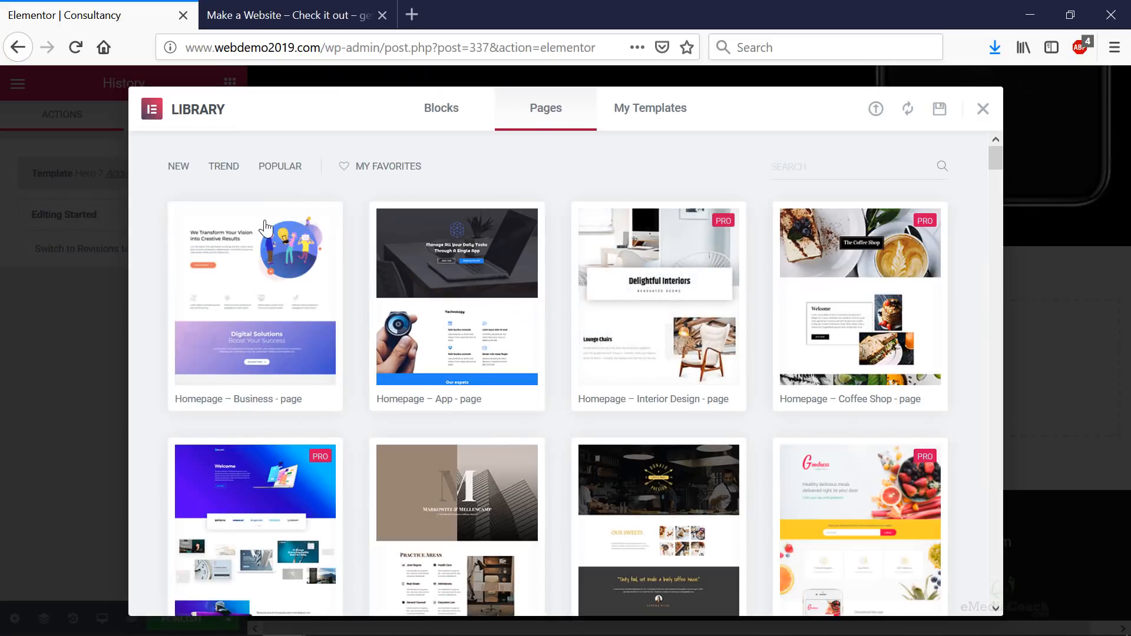
pyautogui.click(441, 108)
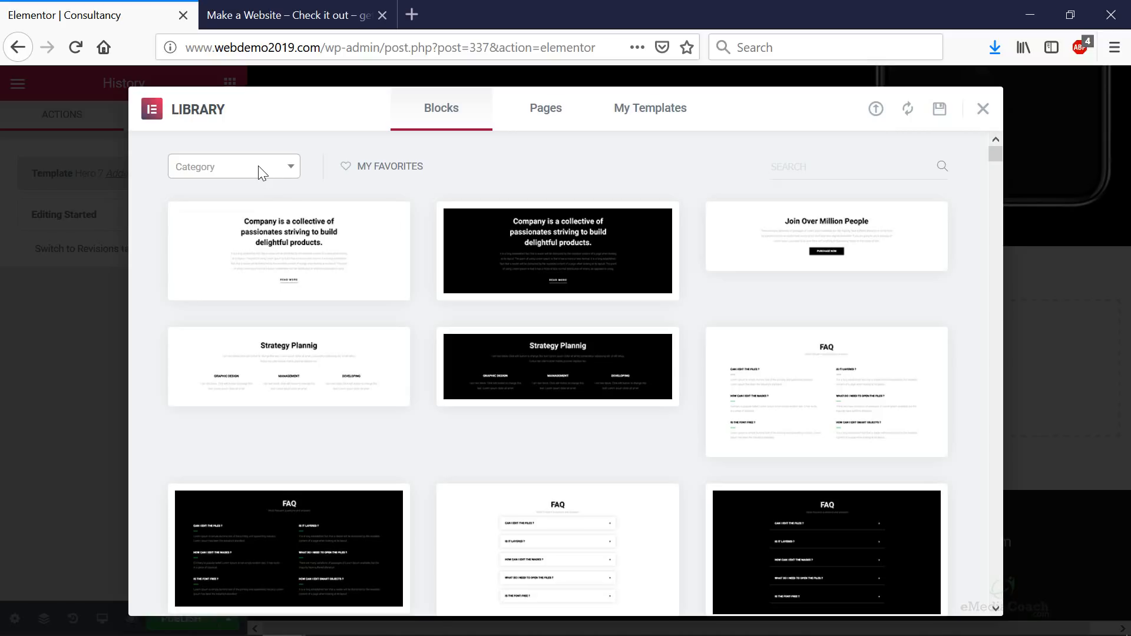
pyautogui.click(275, 169)
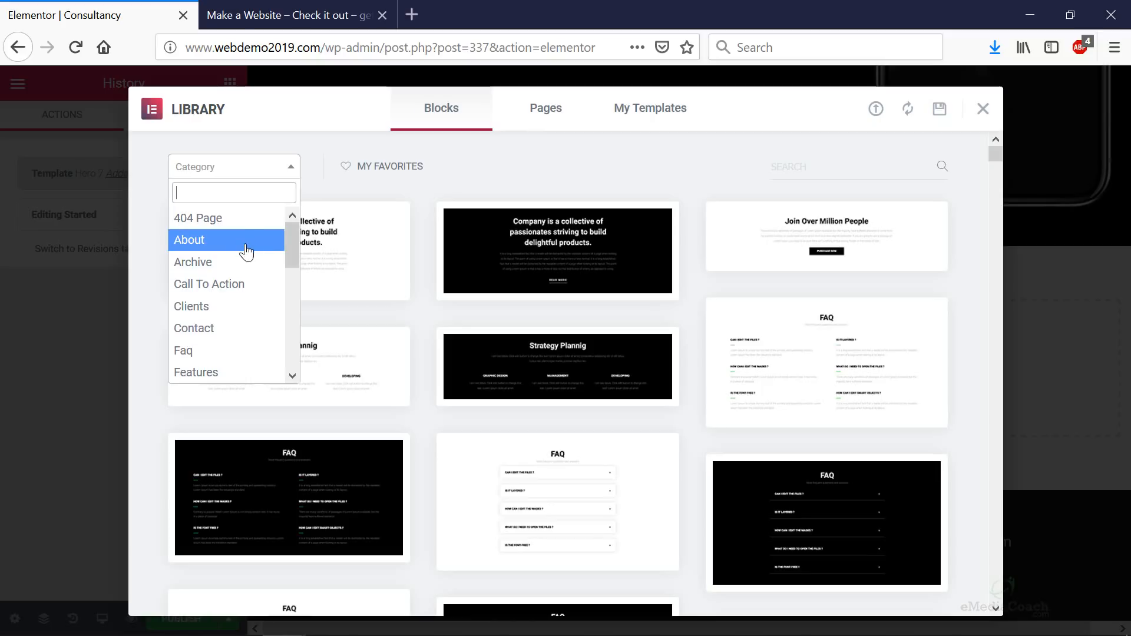
pyautogui.click(228, 309)
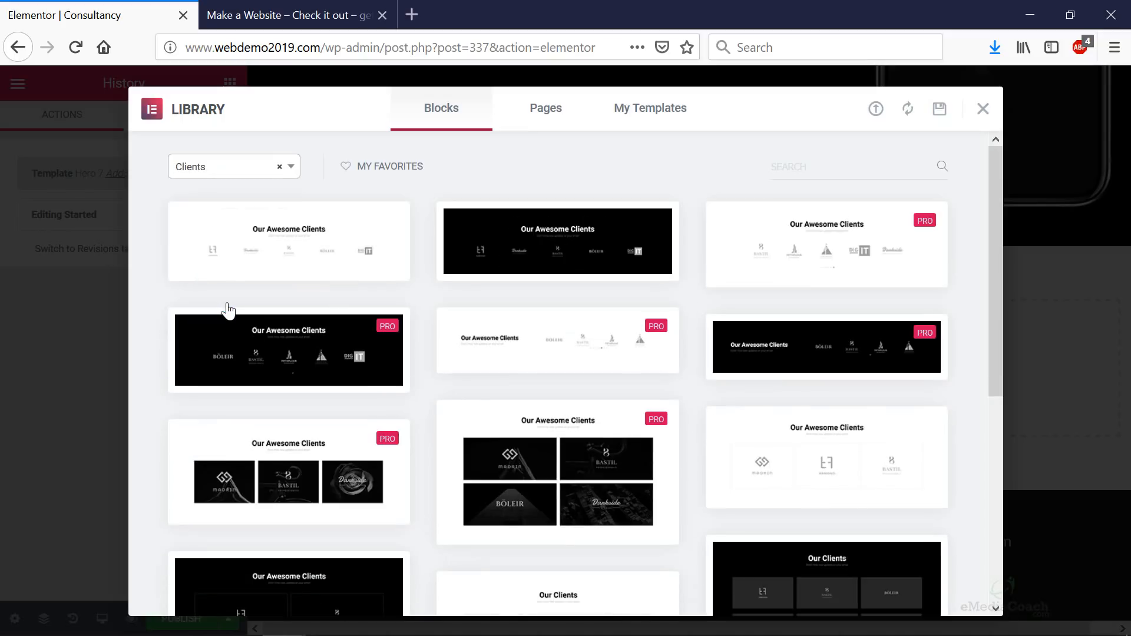
pyautogui.scroll(-6, 296, 316)
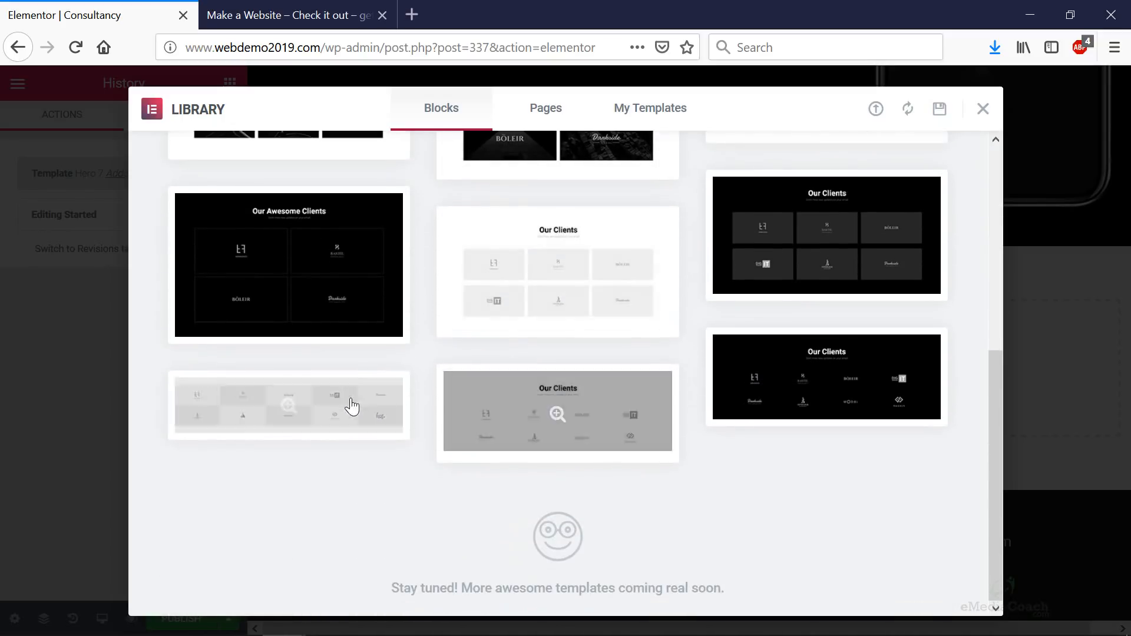
pyautogui.click(554, 415)
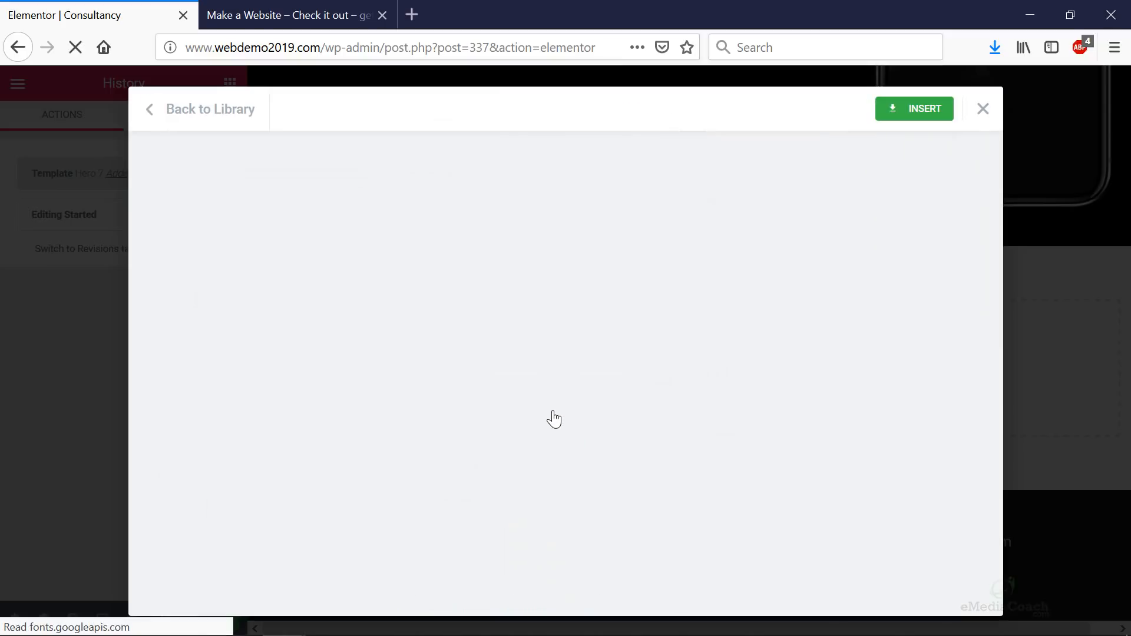
pyautogui.click(936, 114)
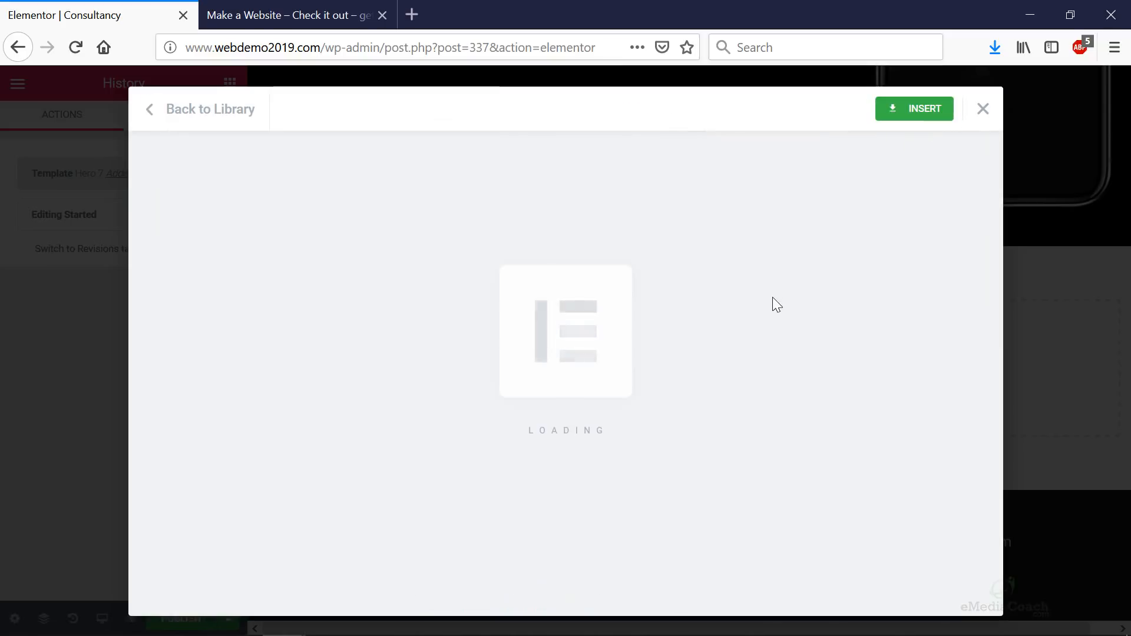
pyautogui.scroll(-5, 724, 304)
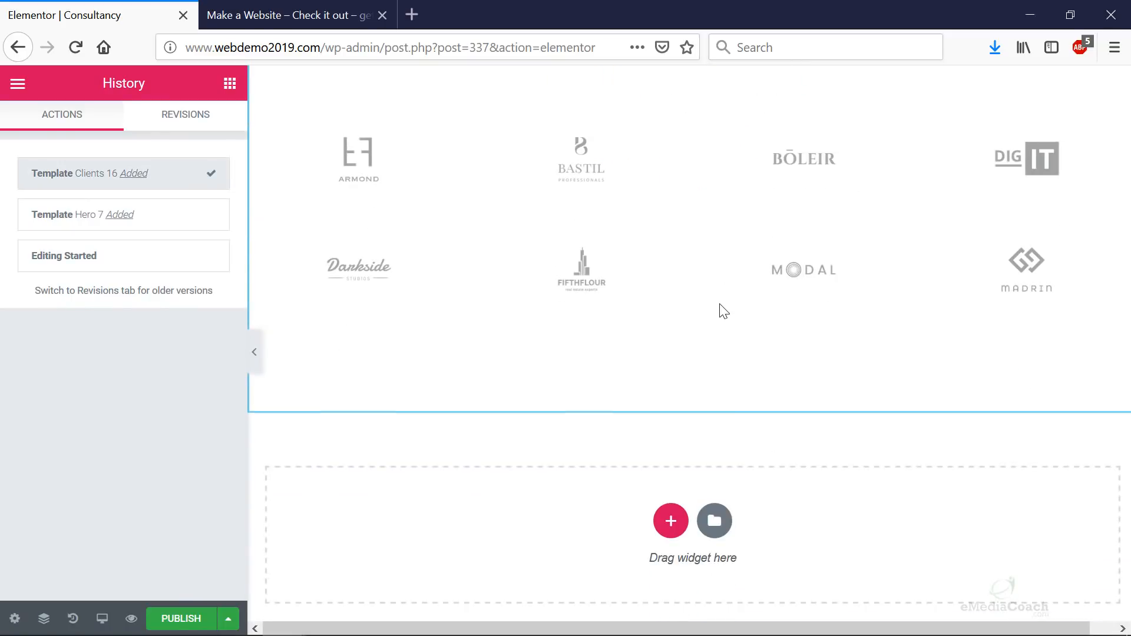
# - Insert the dark six-item Services 25 'Our services' block from the Services category
pyautogui.click(714, 450)
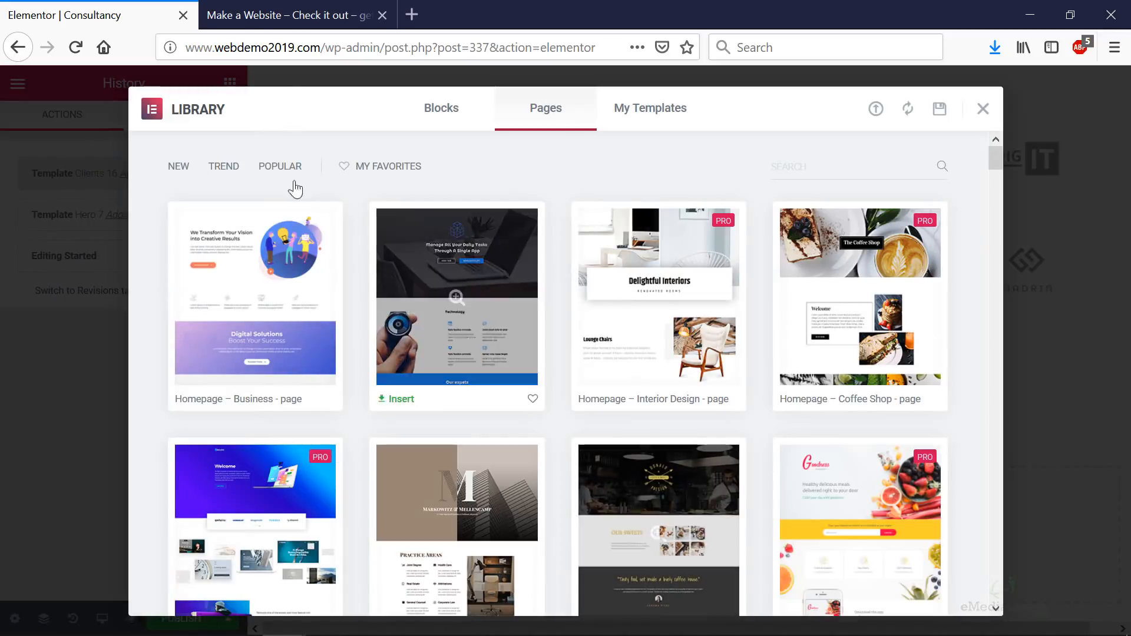
pyautogui.click(441, 108)
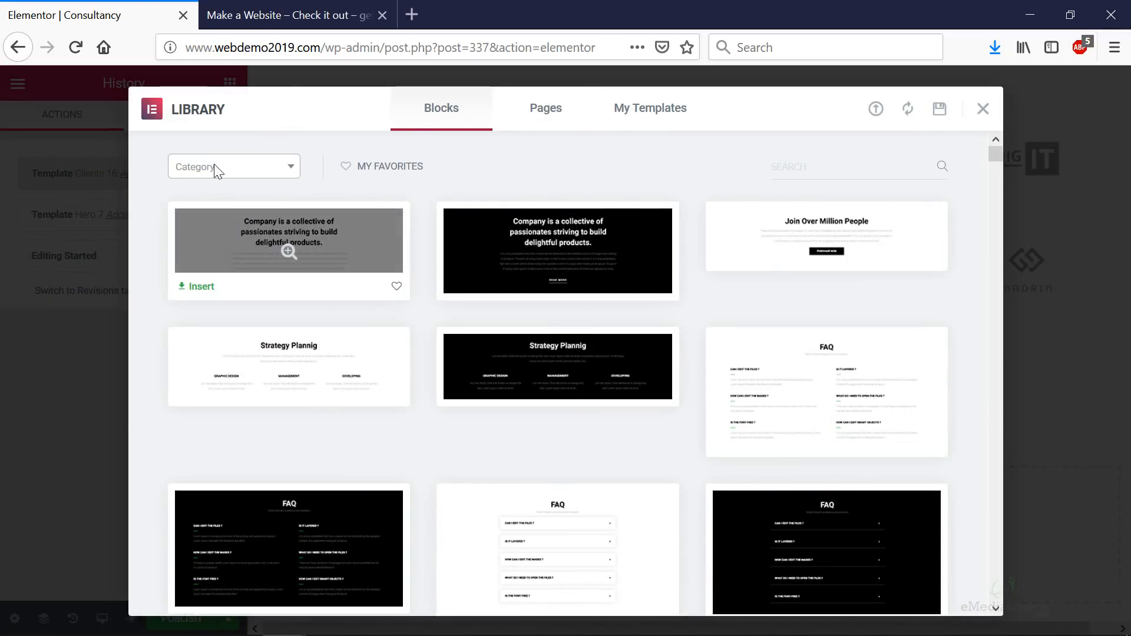
pyautogui.click(214, 164)
pyautogui.scroll(-3, 220, 262)
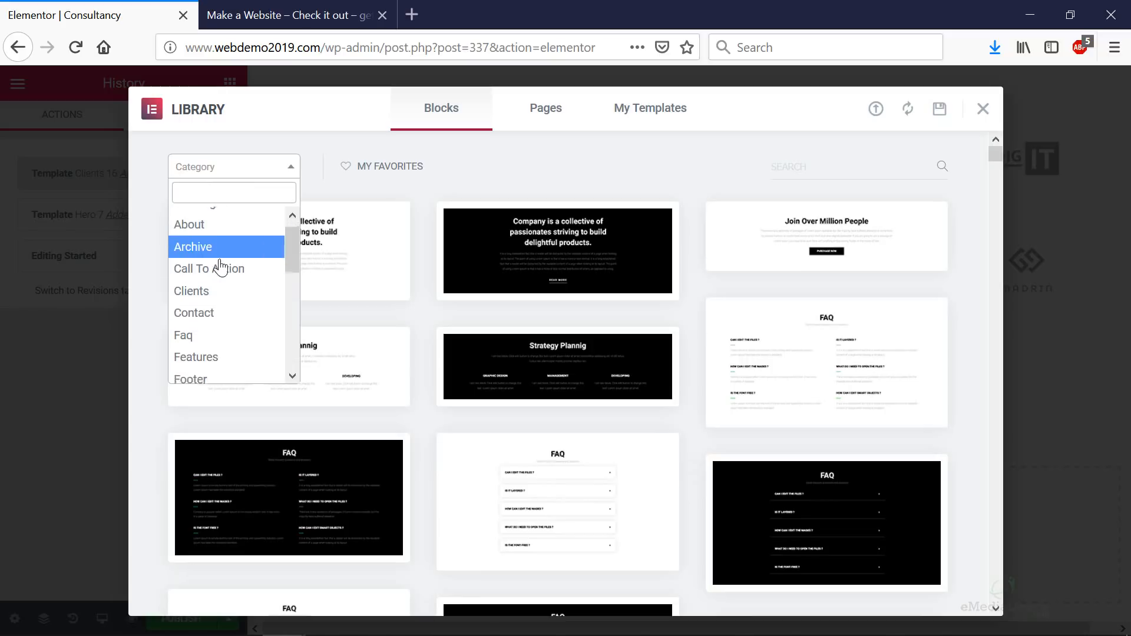
pyautogui.scroll(-2, 219, 270)
pyautogui.scroll(-2, 220, 272)
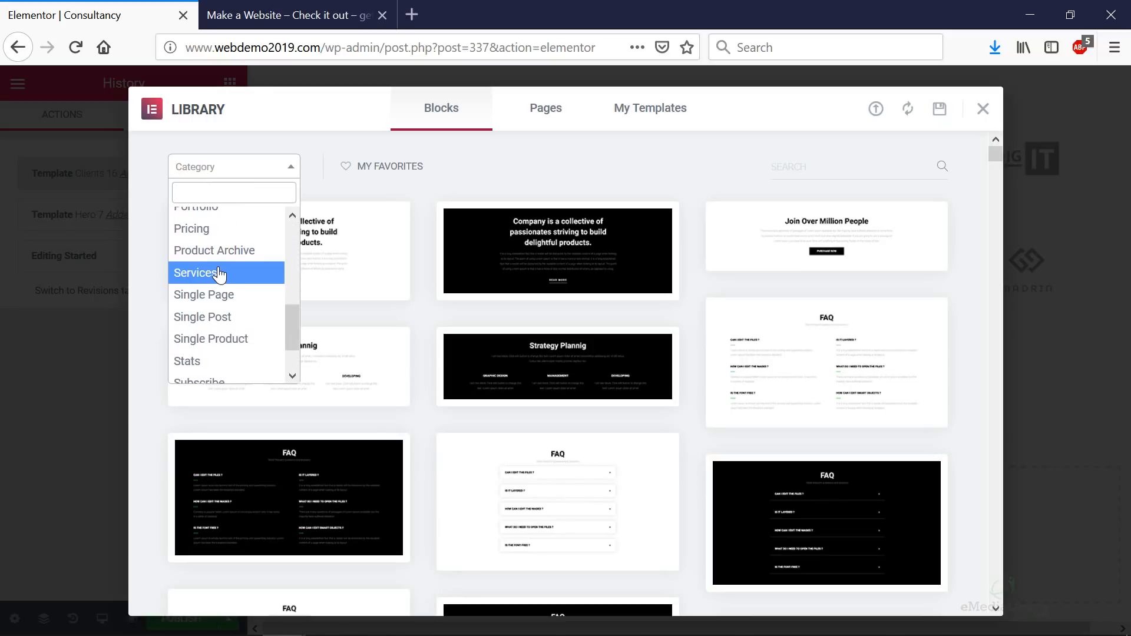
pyautogui.scroll(-2, 220, 273)
pyautogui.click(216, 223)
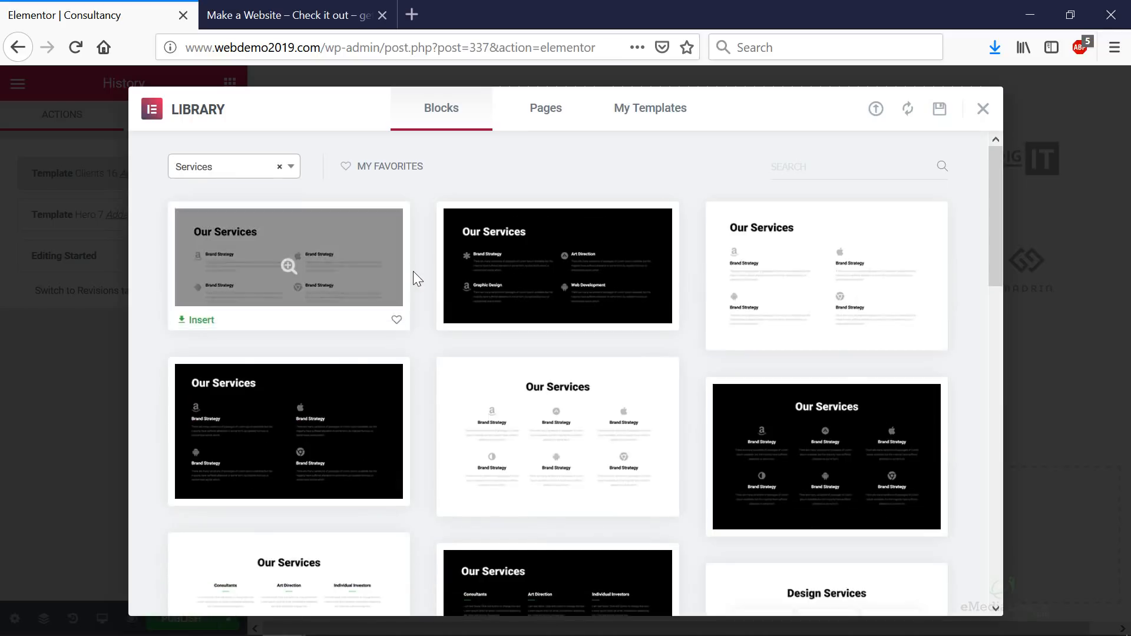
pyautogui.scroll(-3, 560, 320)
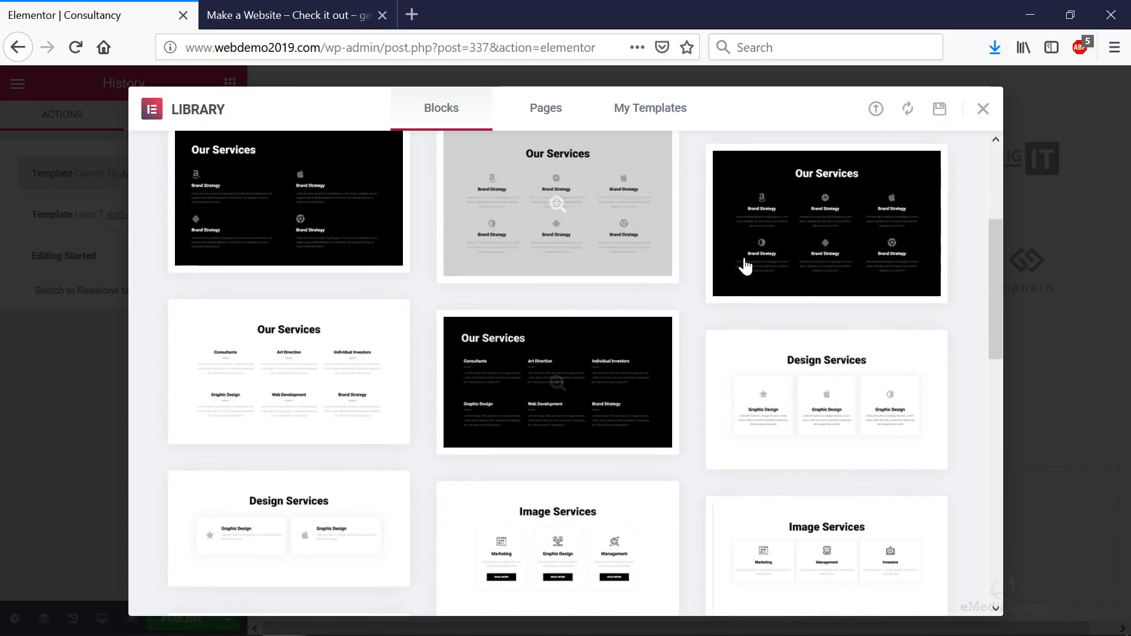
pyautogui.click(729, 290)
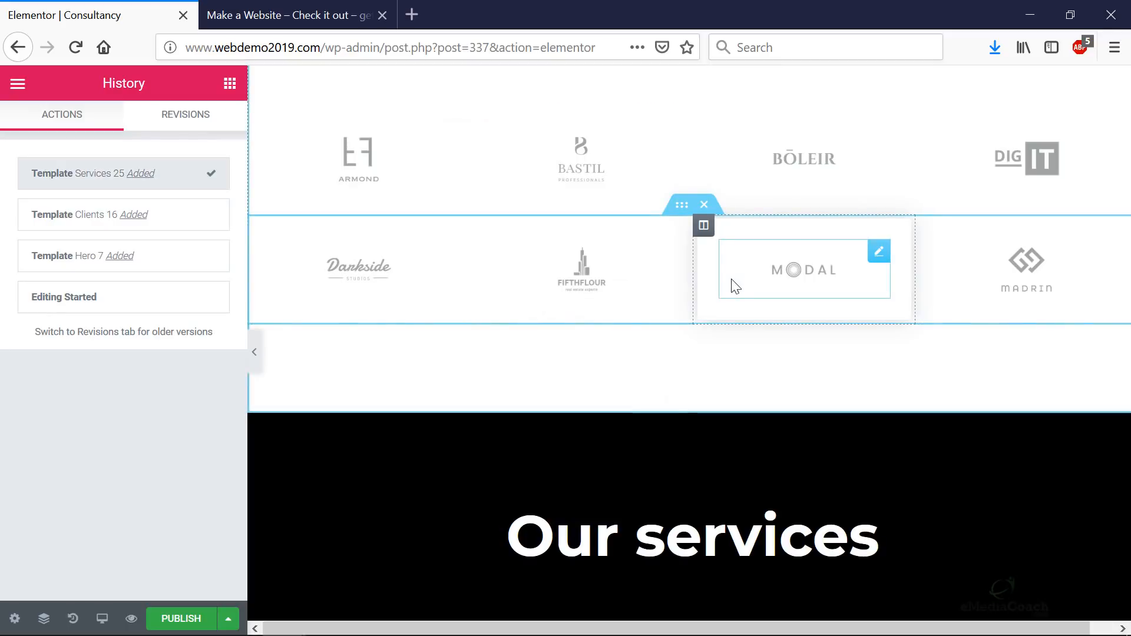
pyautogui.scroll(-15, 488, 339)
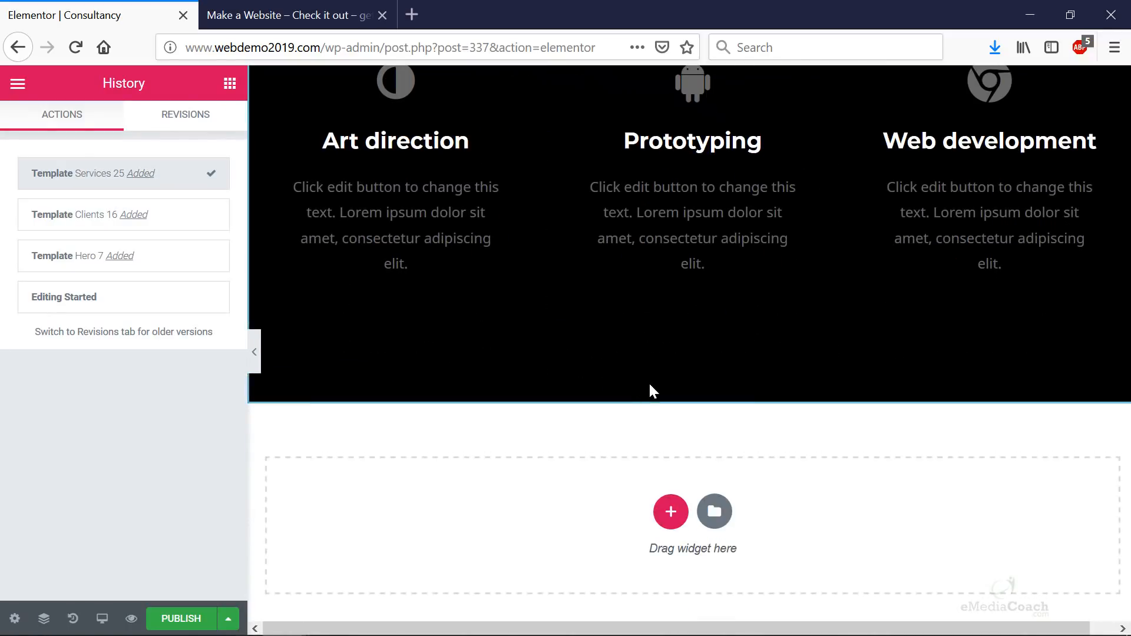
# - Open the template library and filter blocks to the Call To Action category
pyautogui.click(713, 511)
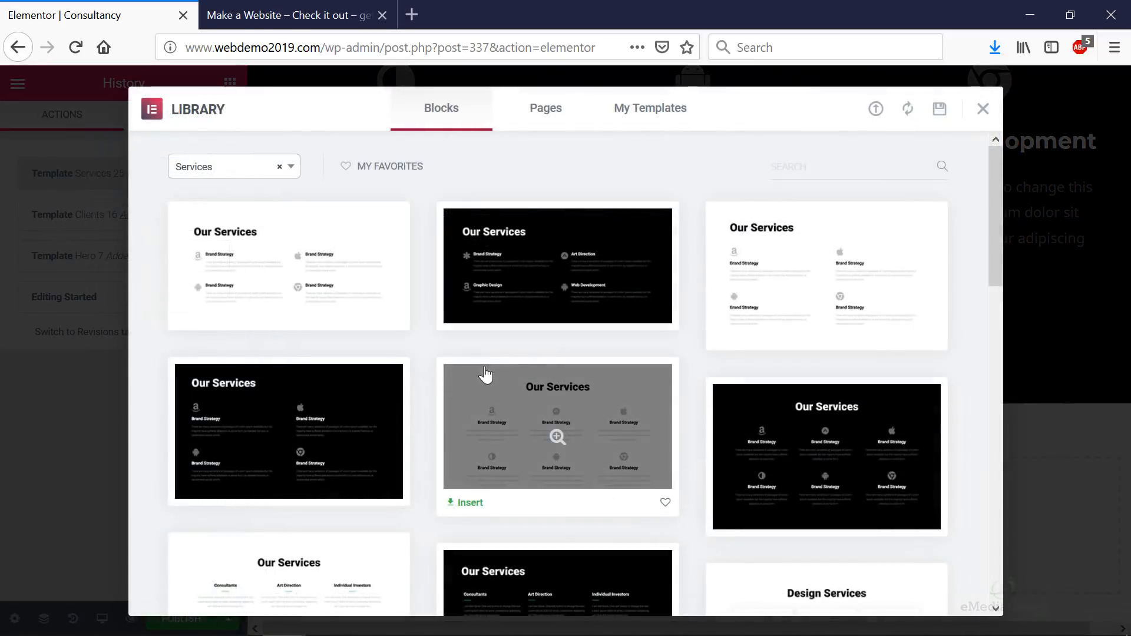
pyautogui.scroll(-5, 507, 371)
pyautogui.scroll(5, 353, 283)
pyautogui.click(246, 176)
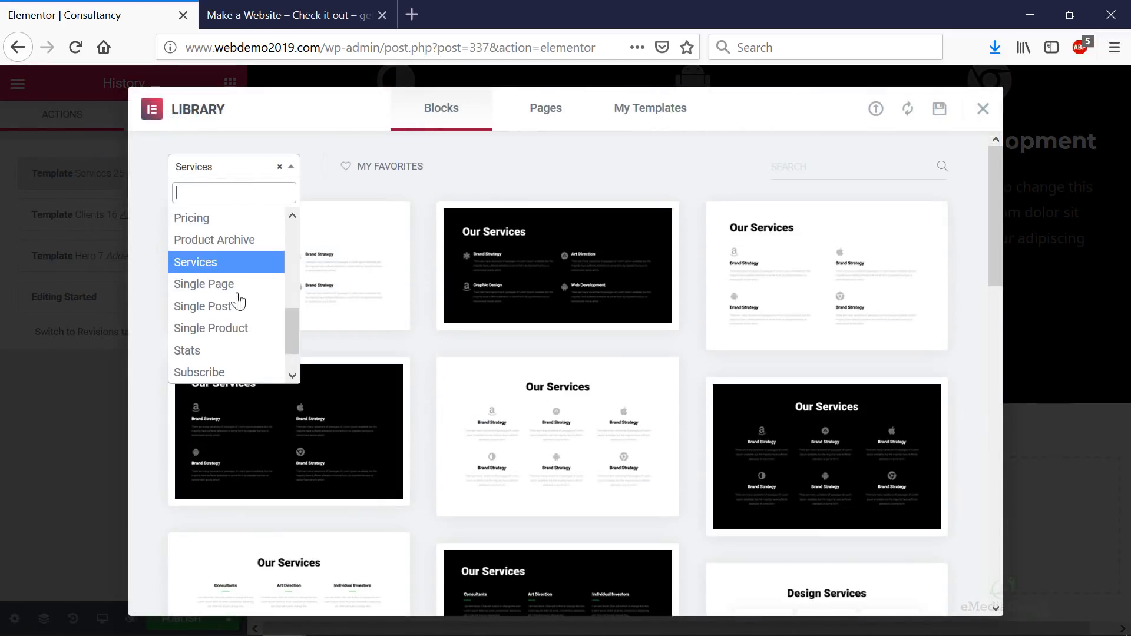
pyautogui.scroll(5, 233, 303)
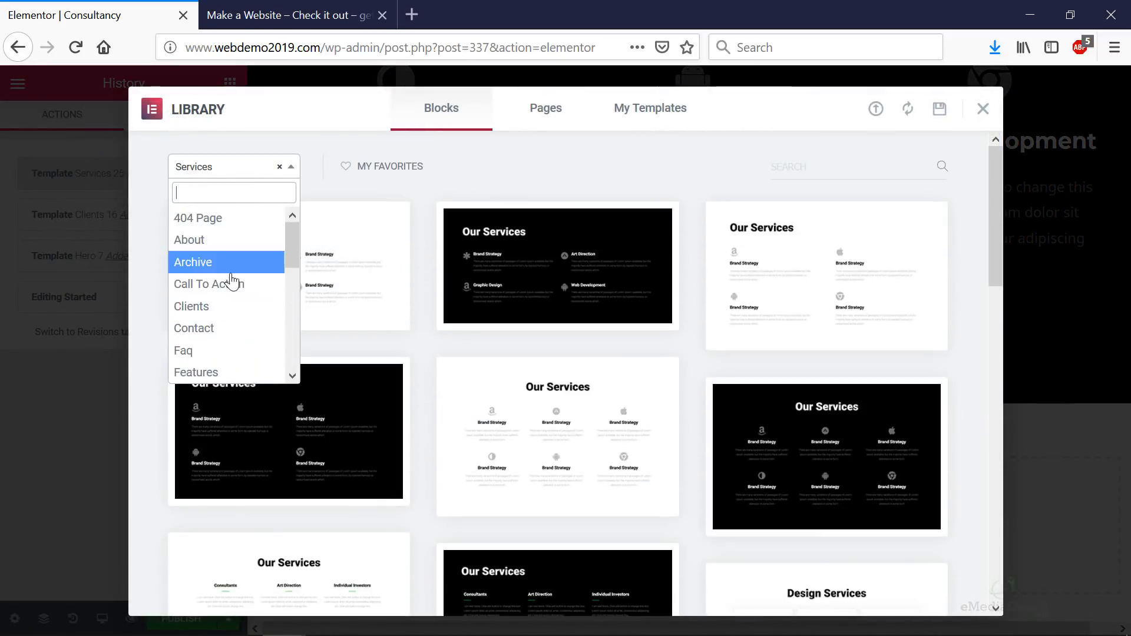
pyautogui.scroll(-2, 232, 280)
pyautogui.scroll(2, 232, 280)
pyautogui.click(231, 285)
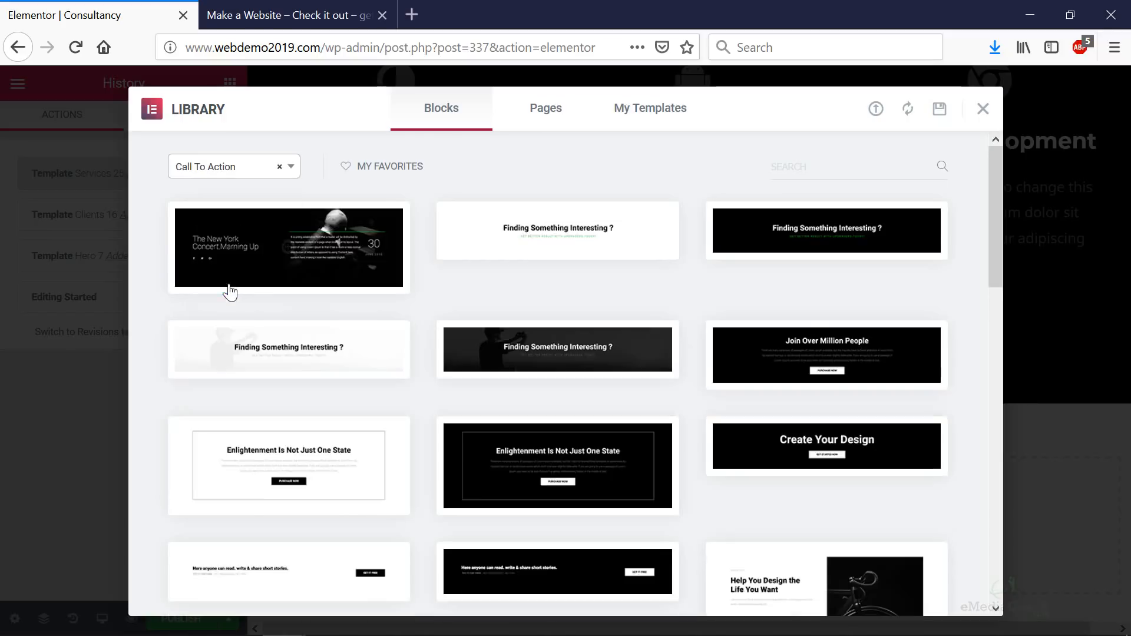
# - Insert the black CTA 13 'Create Your Design' block with its GET STARTED NOW button
pyautogui.scroll(-3, 426, 344)
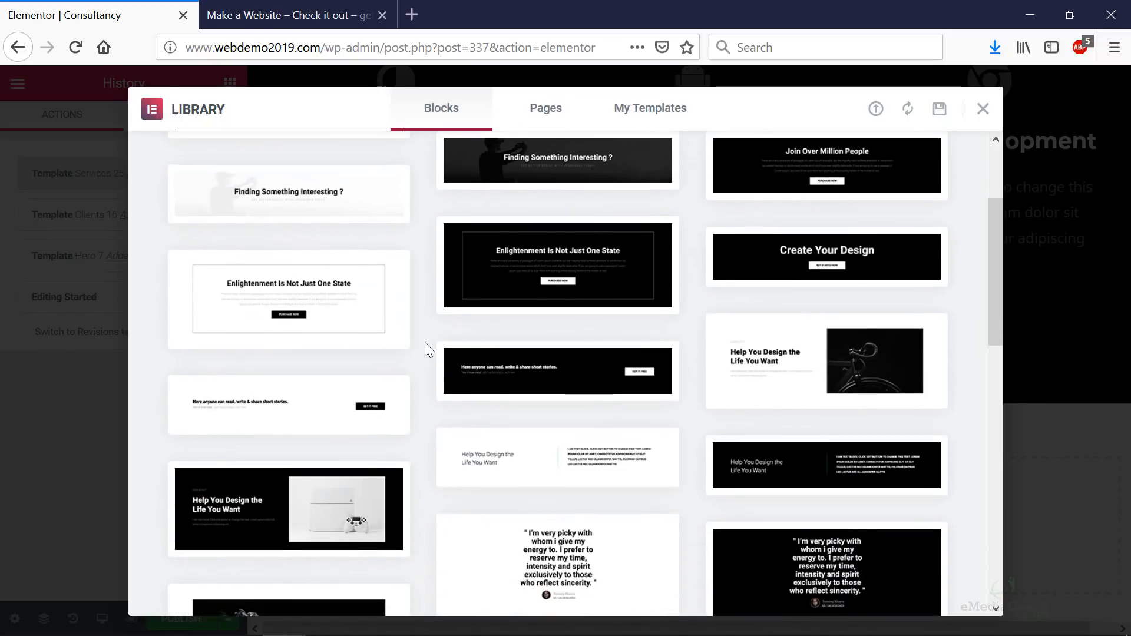
pyautogui.scroll(-7, 425, 344)
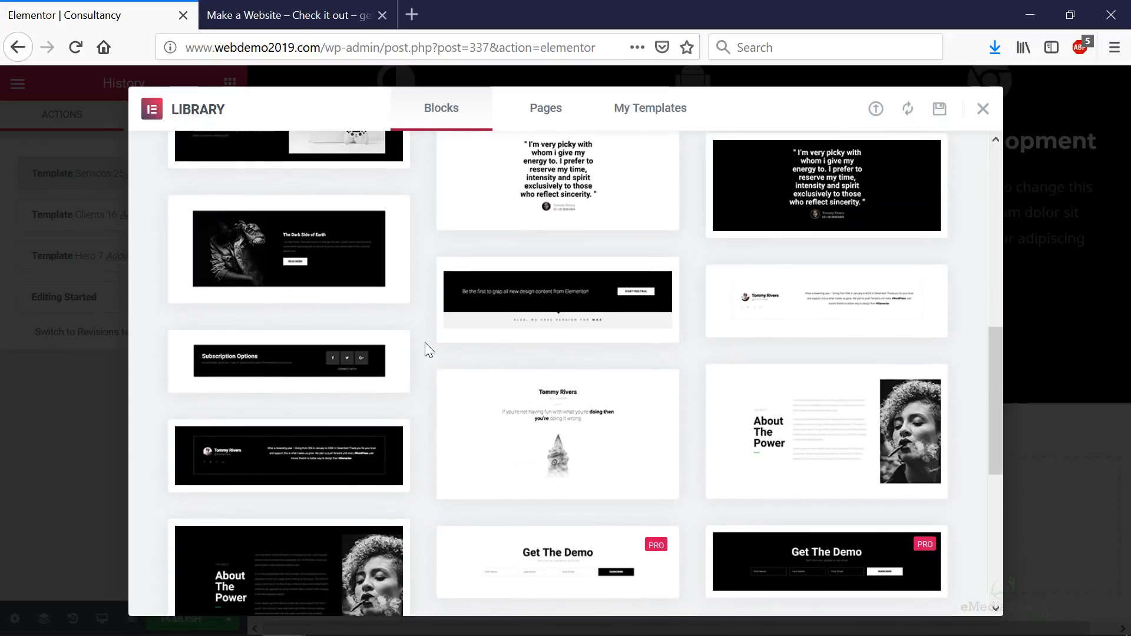
pyautogui.scroll(-6, 425, 343)
pyautogui.scroll(3, 426, 343)
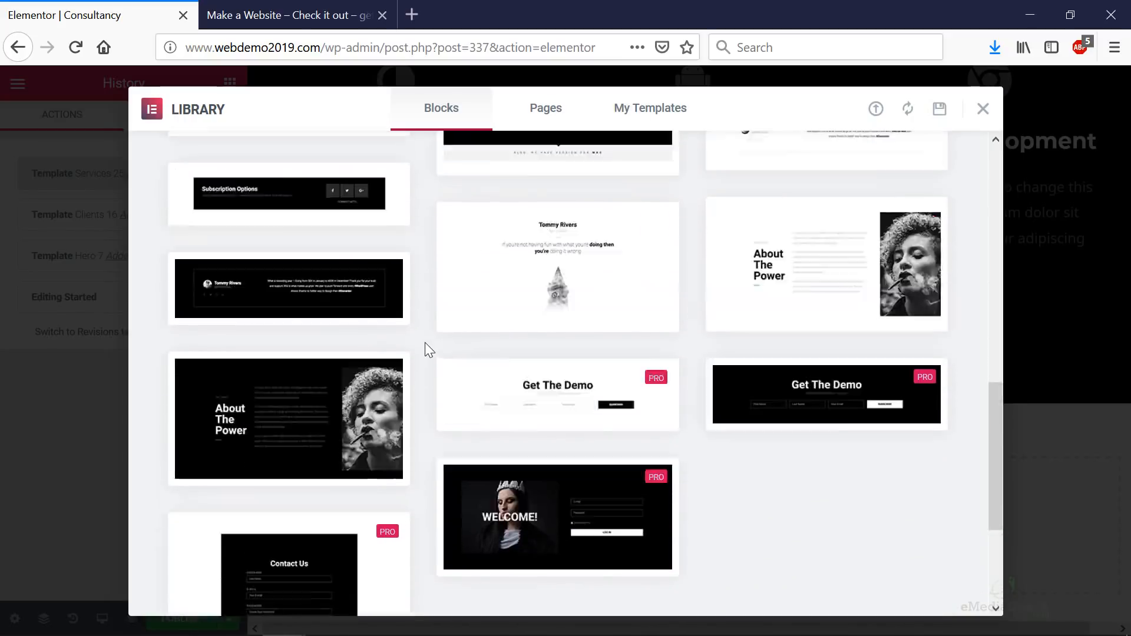
pyautogui.scroll(10, 426, 347)
pyautogui.click(878, 425)
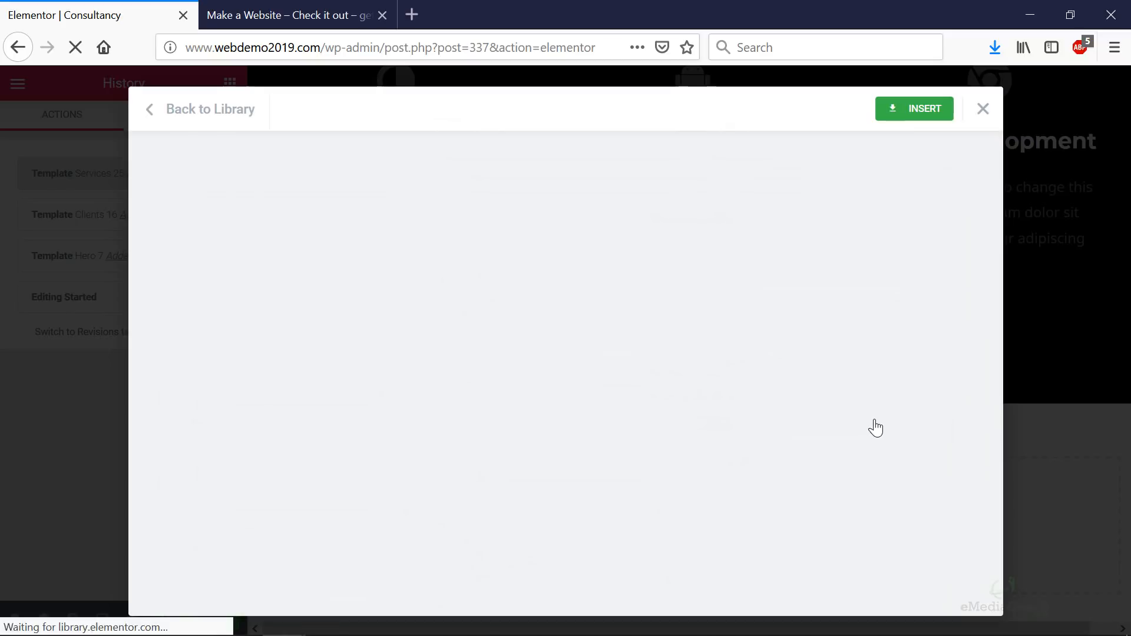
pyautogui.click(923, 112)
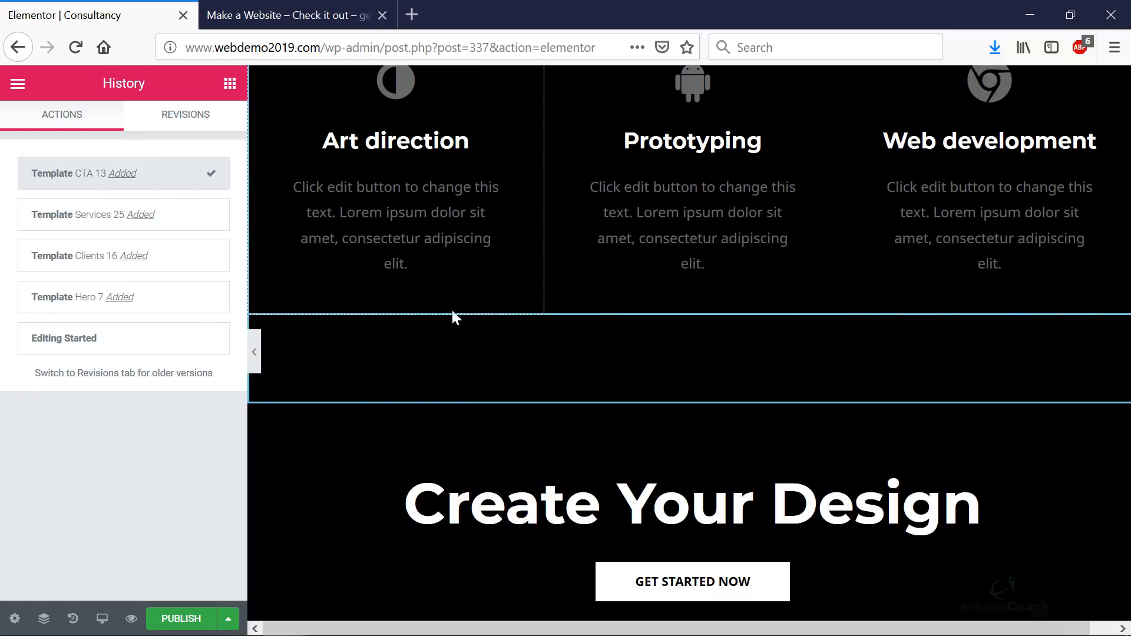
pyautogui.scroll(-5, 530, 354)
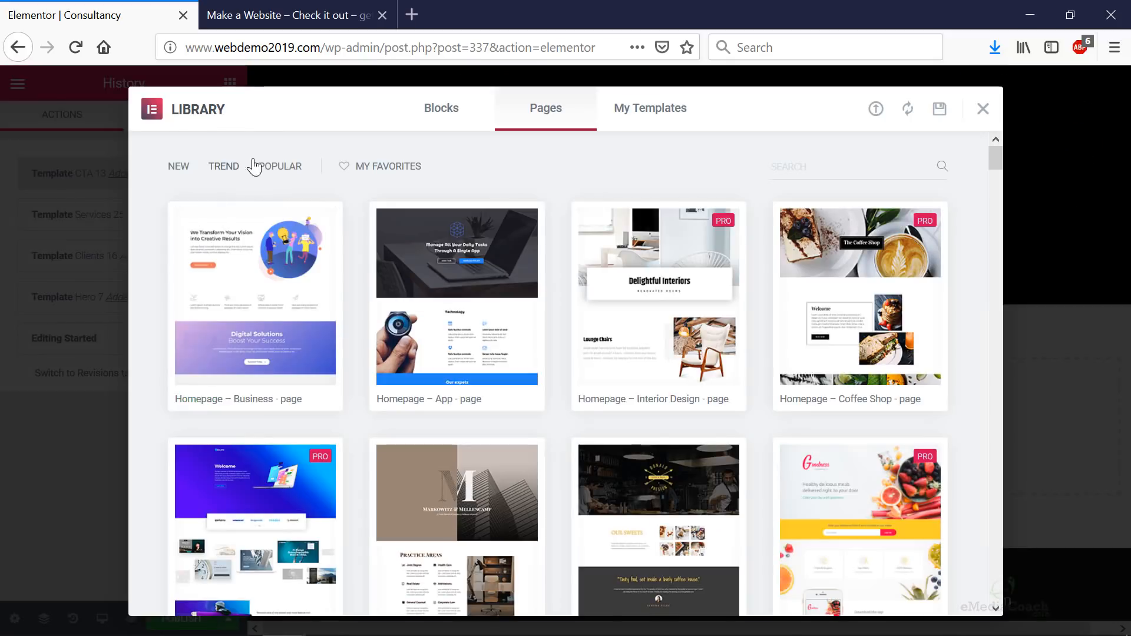
# - Insert the three-member Team 18 block from the Team category below the CTA
pyautogui.click(450, 127)
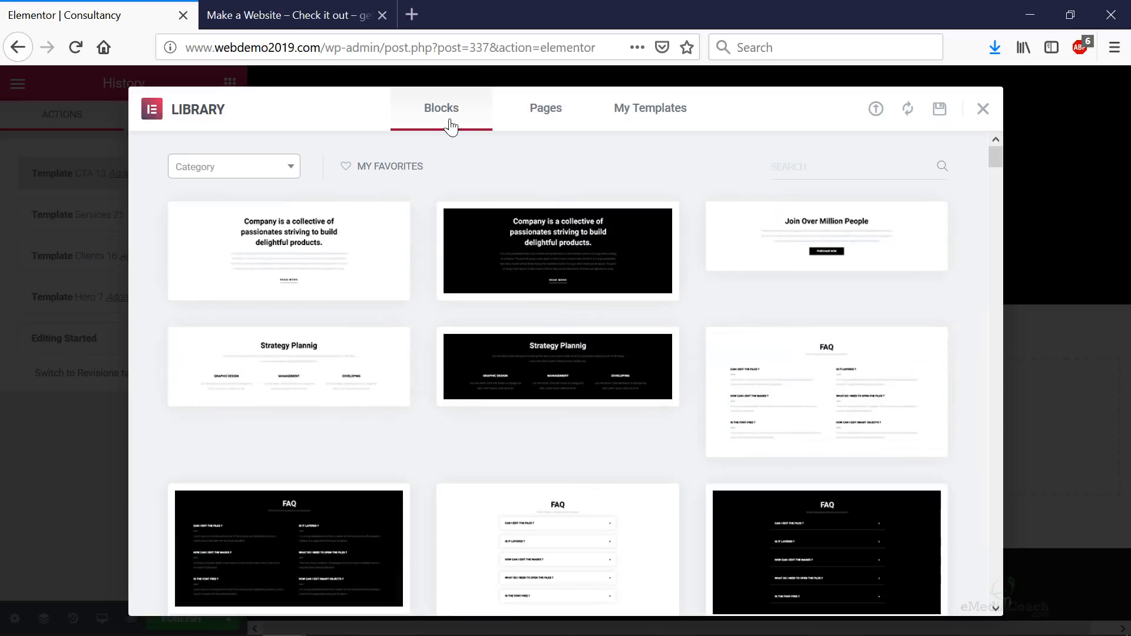
pyautogui.click(234, 167)
pyautogui.scroll(-3, 257, 274)
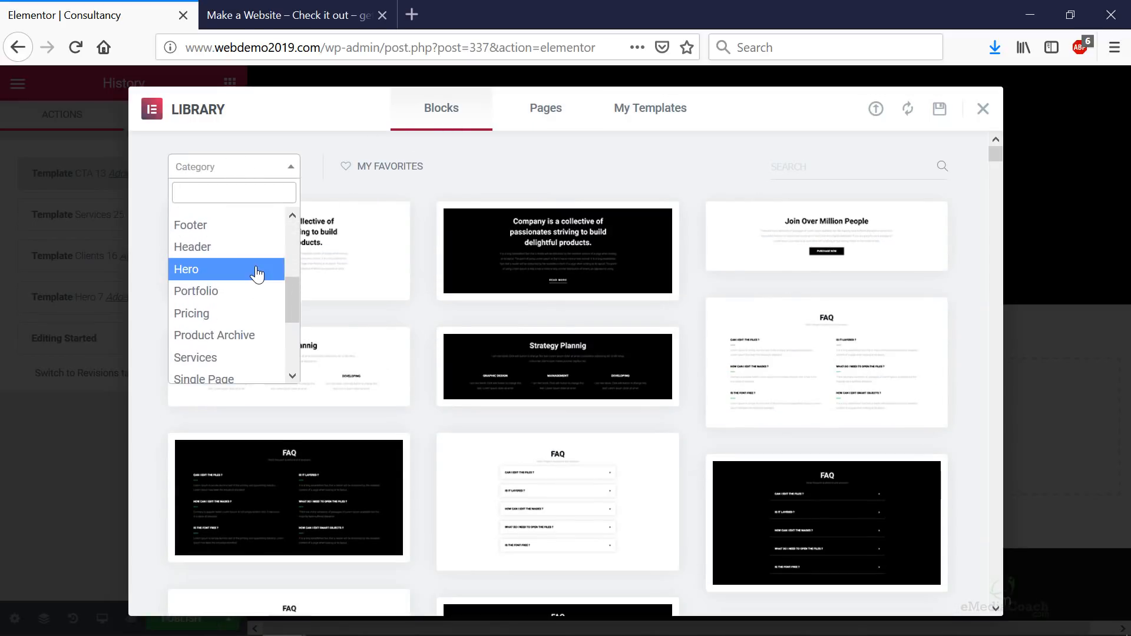
pyautogui.scroll(-3, 257, 274)
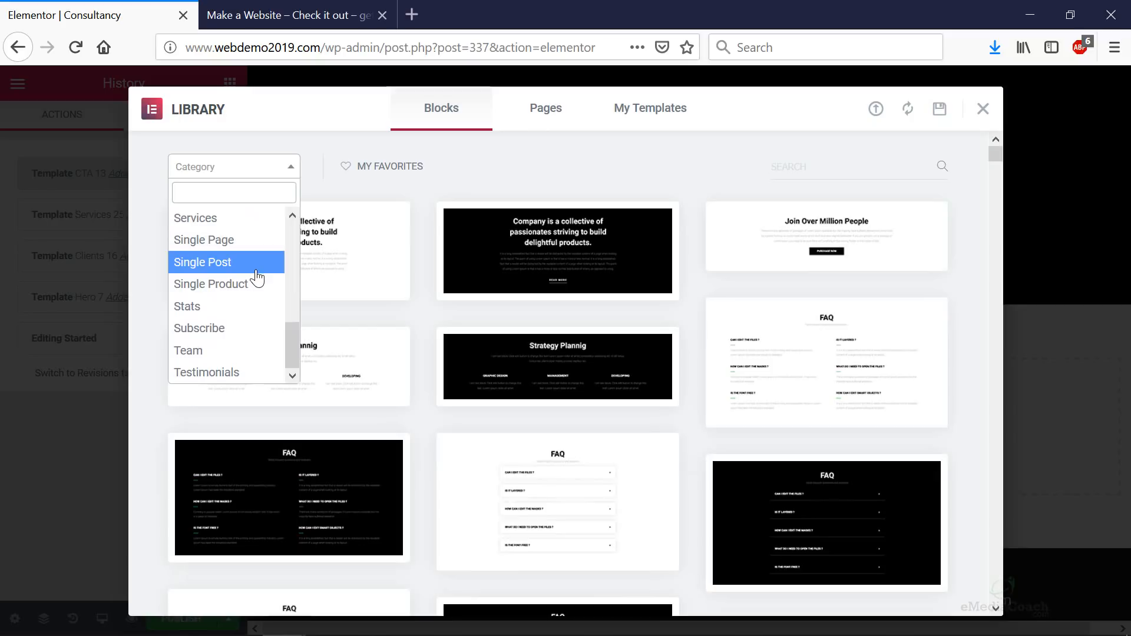
pyautogui.click(240, 351)
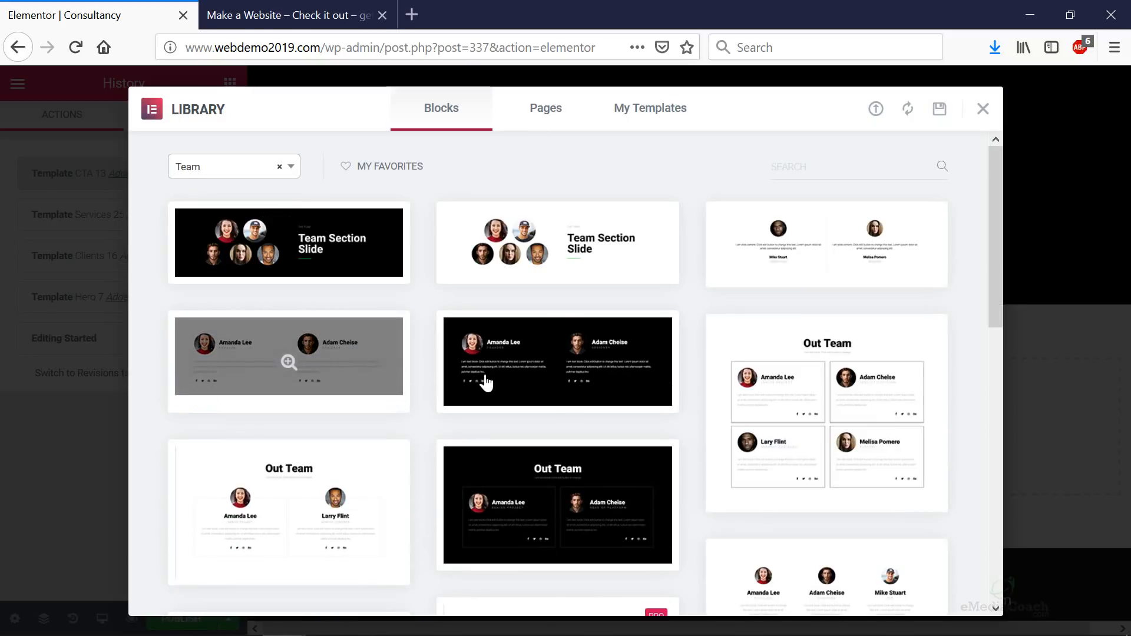
pyautogui.scroll(-5, 494, 389)
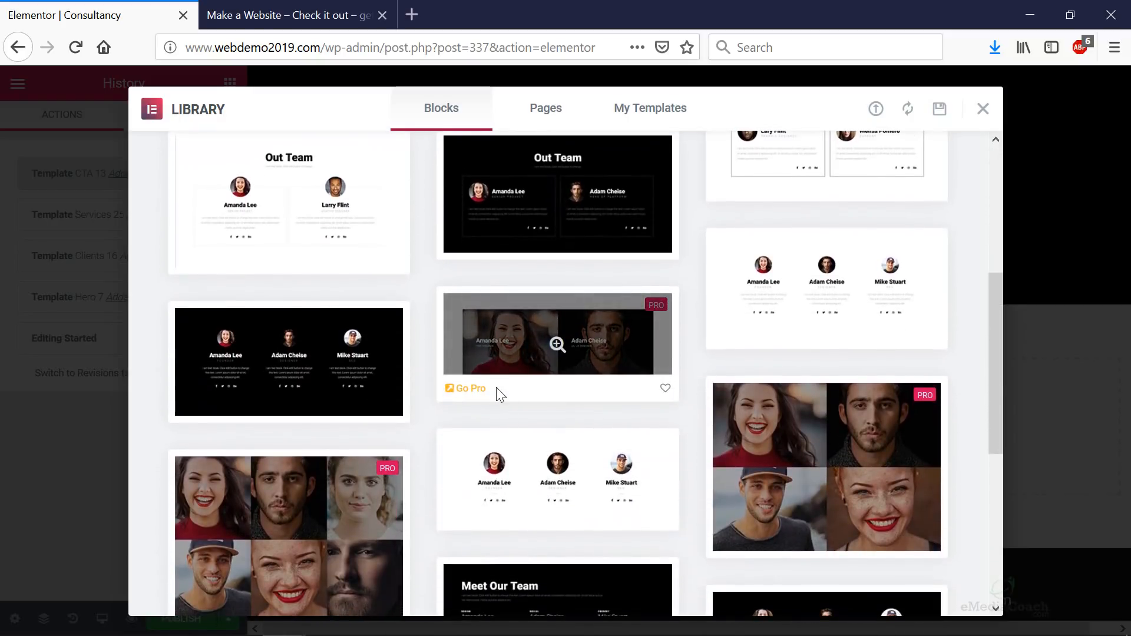
pyautogui.scroll(-3, 496, 387)
pyautogui.moveTo(562, 337)
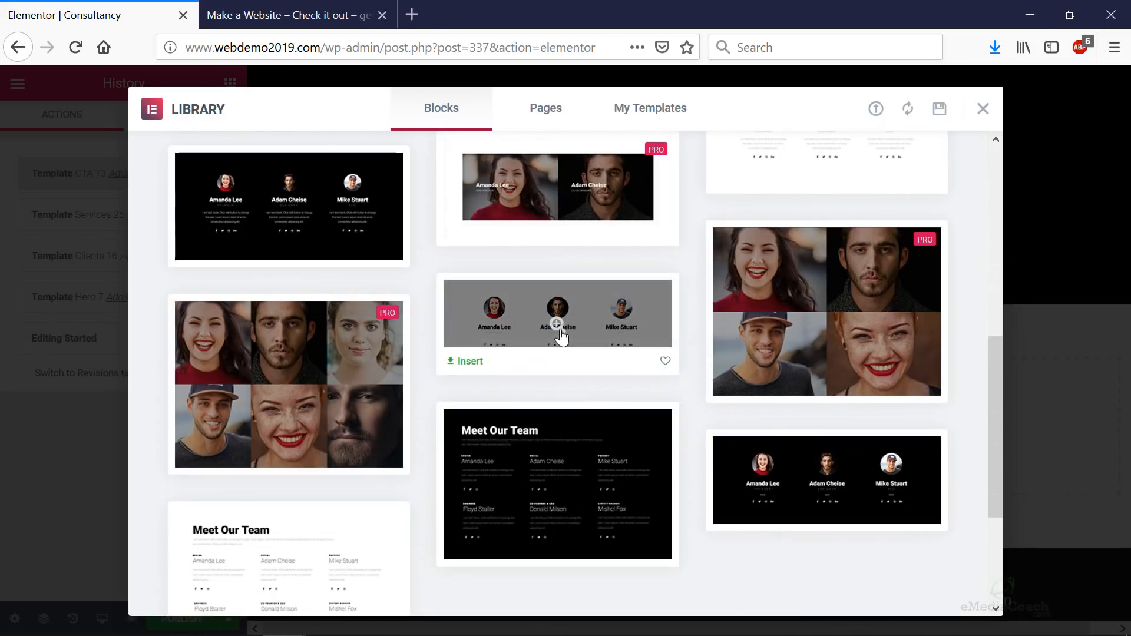
pyautogui.click(465, 366)
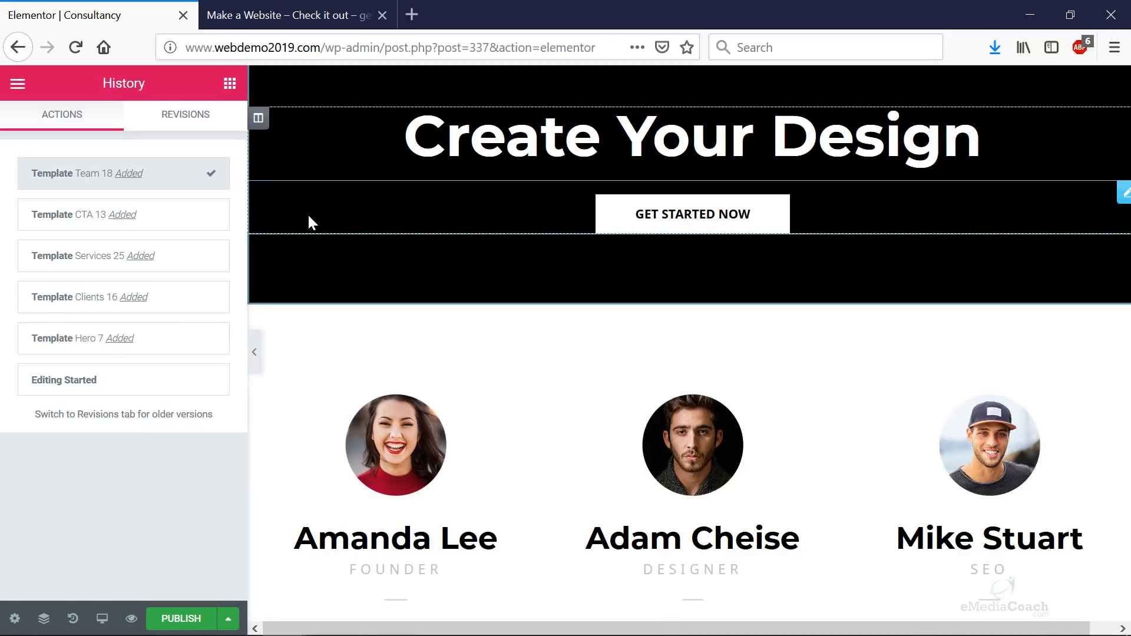
pyautogui.scroll(-6, 662, 418)
# - Insert the dark Testimonial 14 'What People say ?' block from the Testimonials category
pyautogui.click(714, 386)
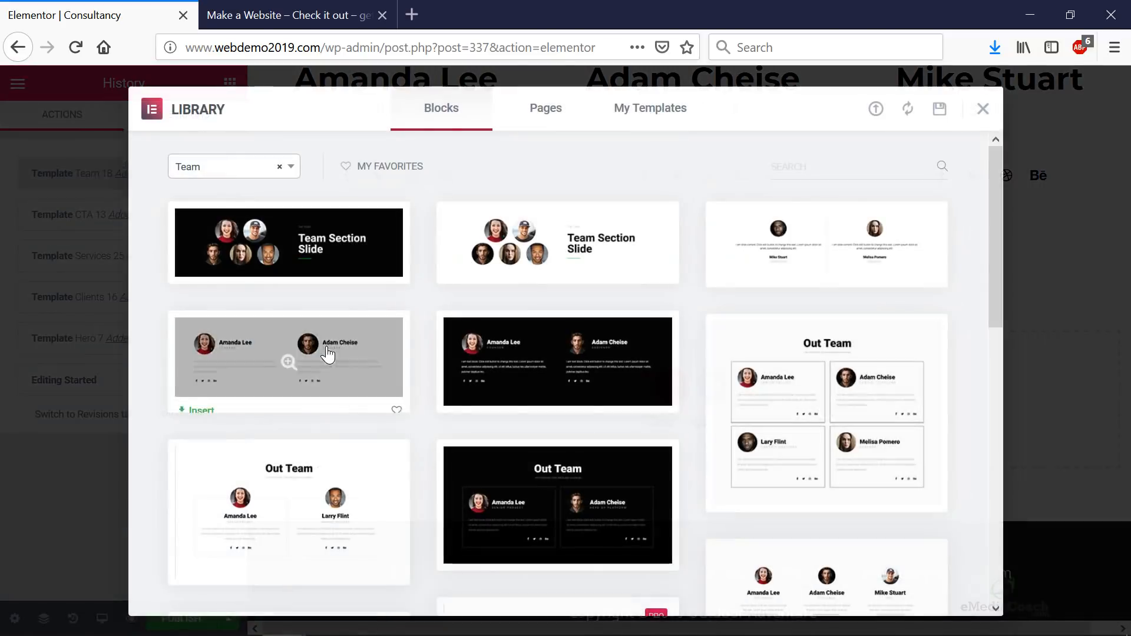
pyautogui.click(253, 166)
pyautogui.click(223, 376)
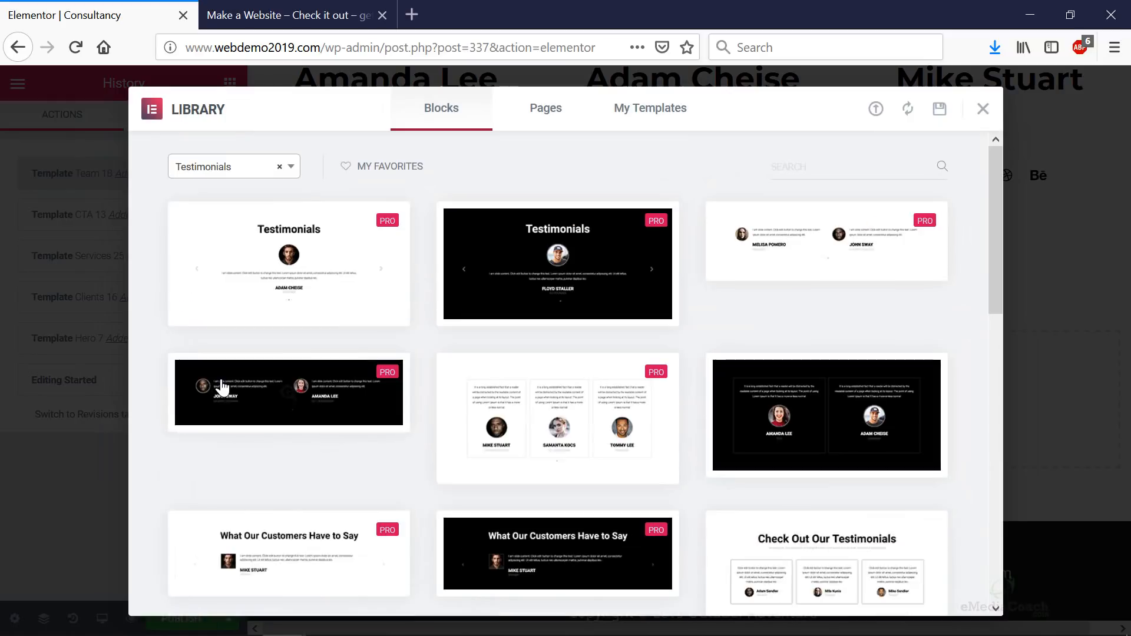
pyautogui.scroll(-4, 404, 401)
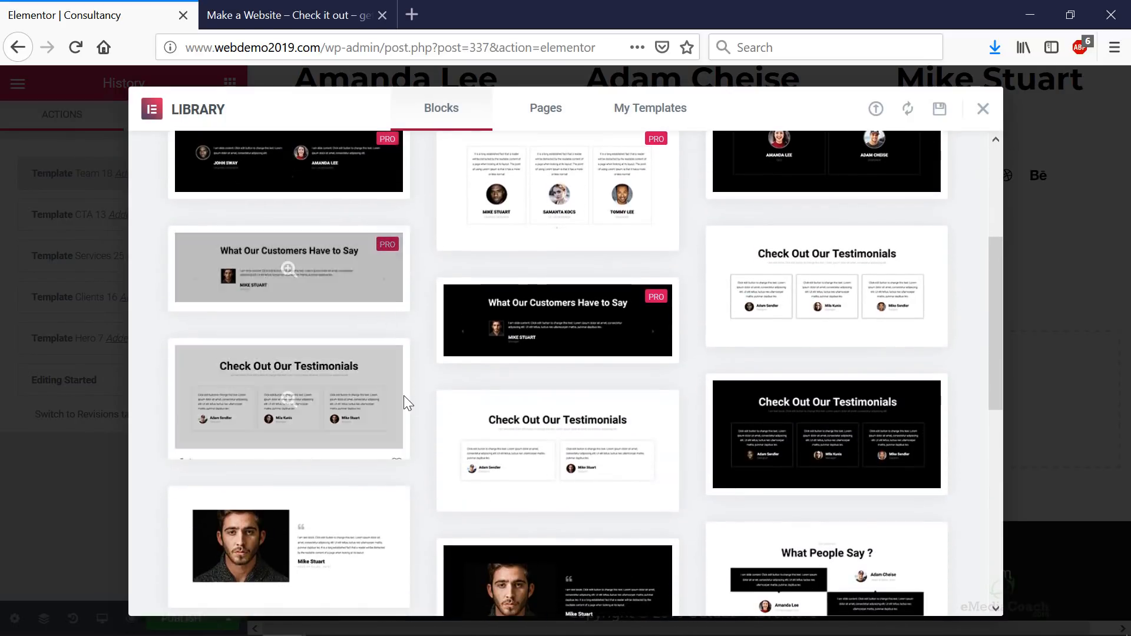
pyautogui.scroll(4, 321, 314)
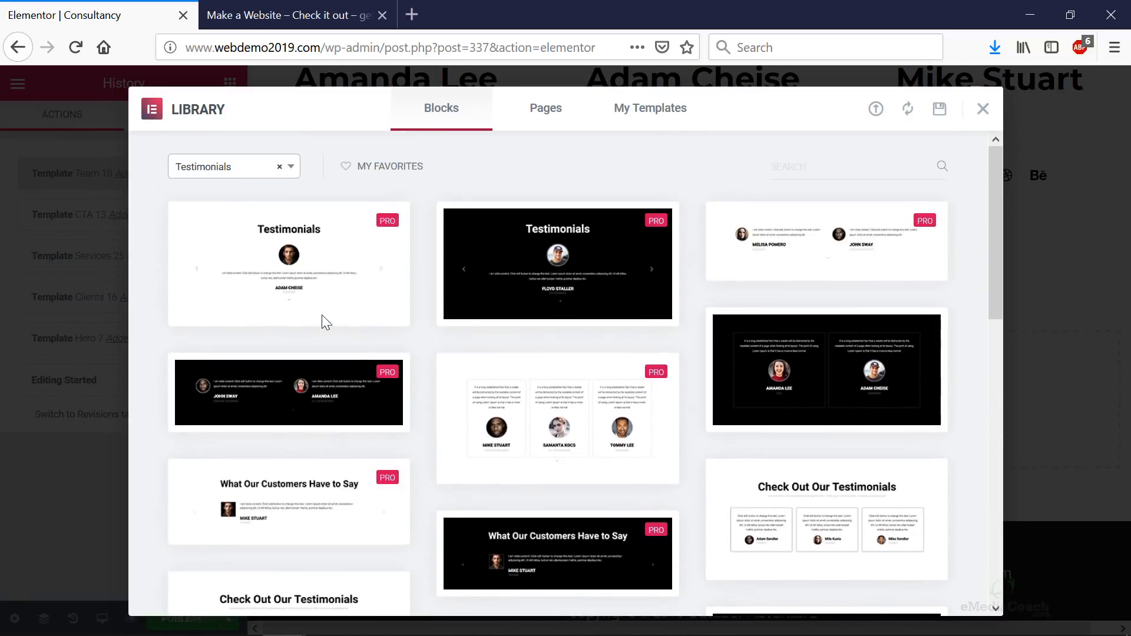
pyautogui.scroll(-10, 647, 285)
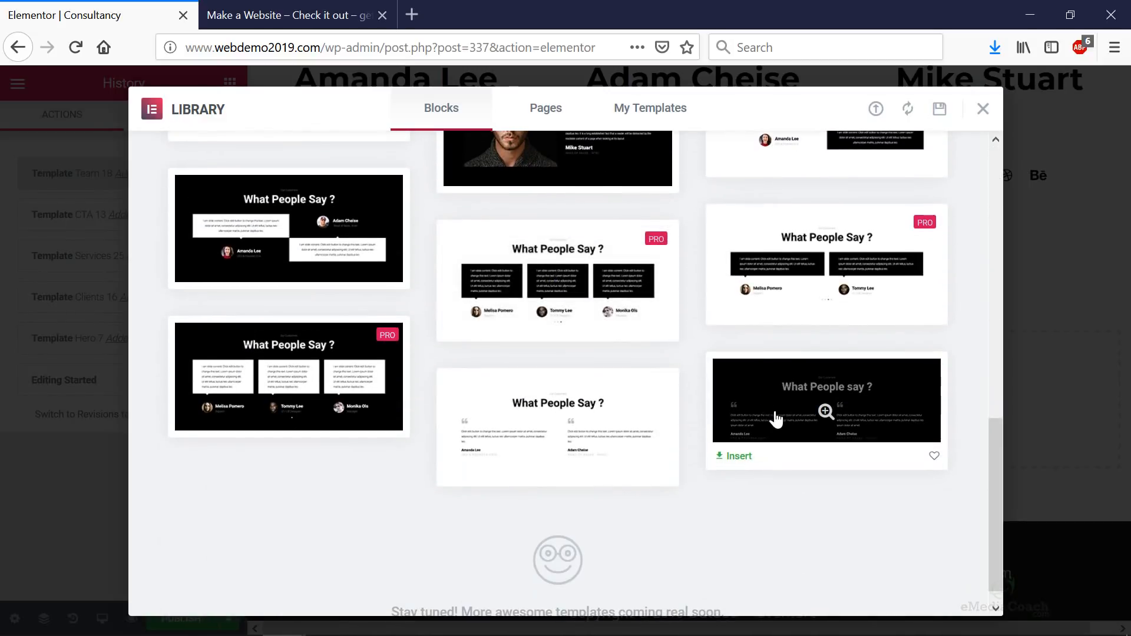
pyautogui.click(736, 457)
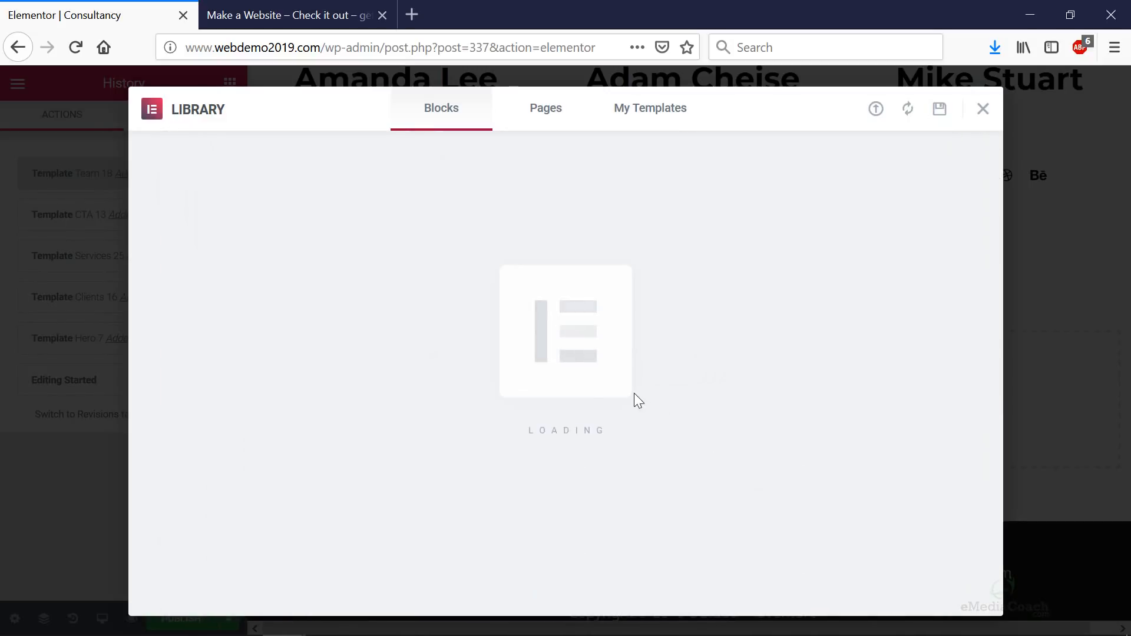
pyautogui.scroll(-8, 462, 372)
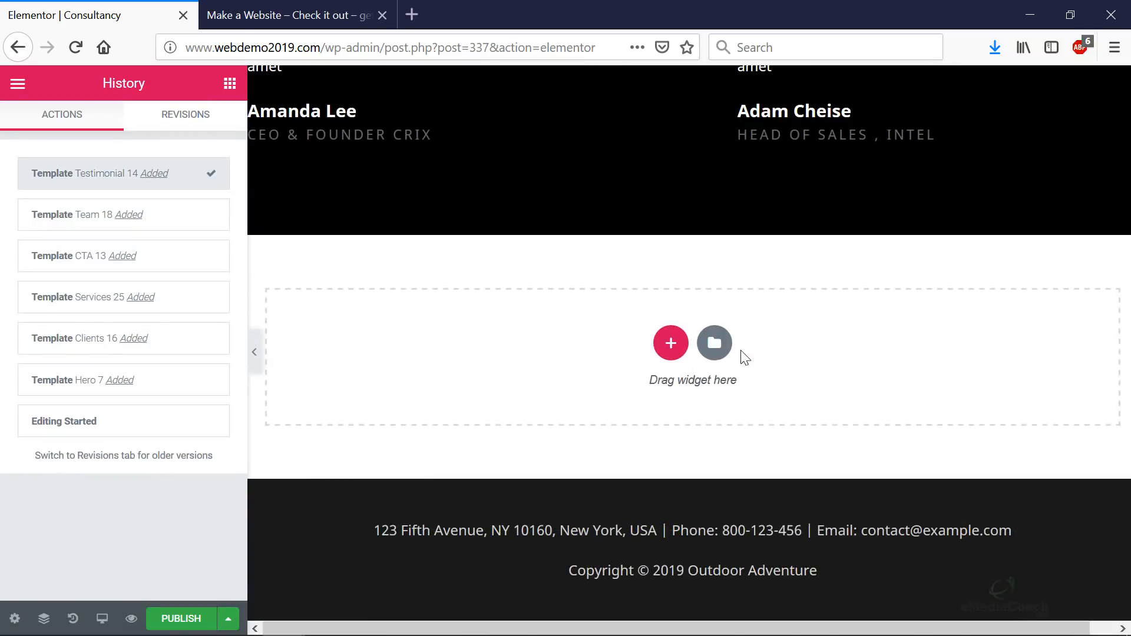
# - Reopen the template library, browse its categories, and close it without inserting anything
pyautogui.click(715, 346)
pyautogui.click(227, 166)
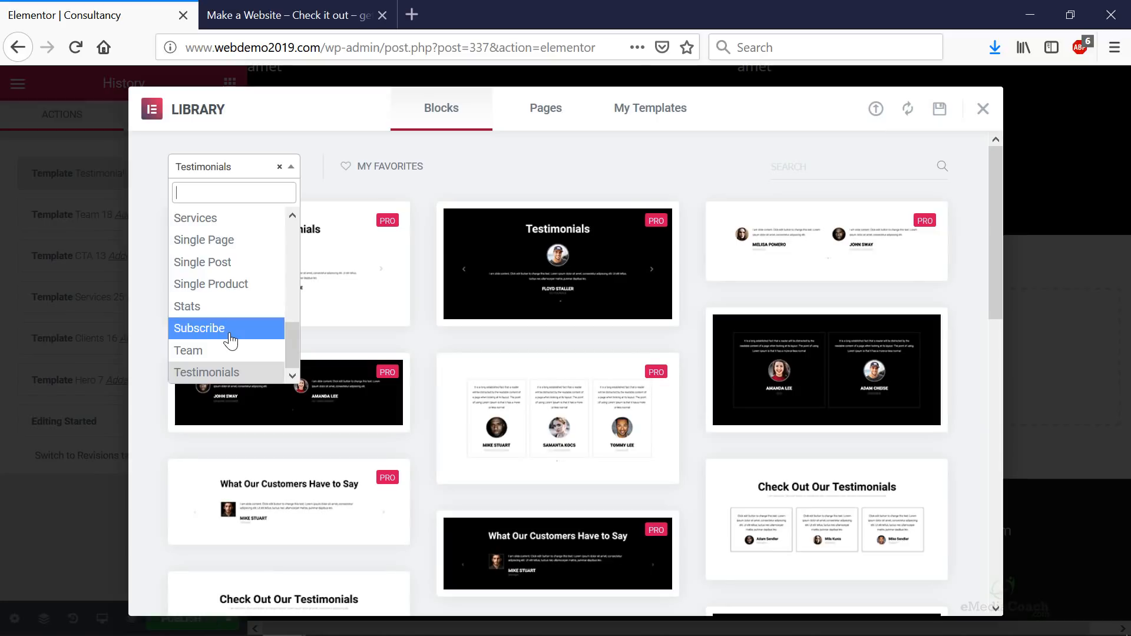
pyautogui.scroll(5, 229, 340)
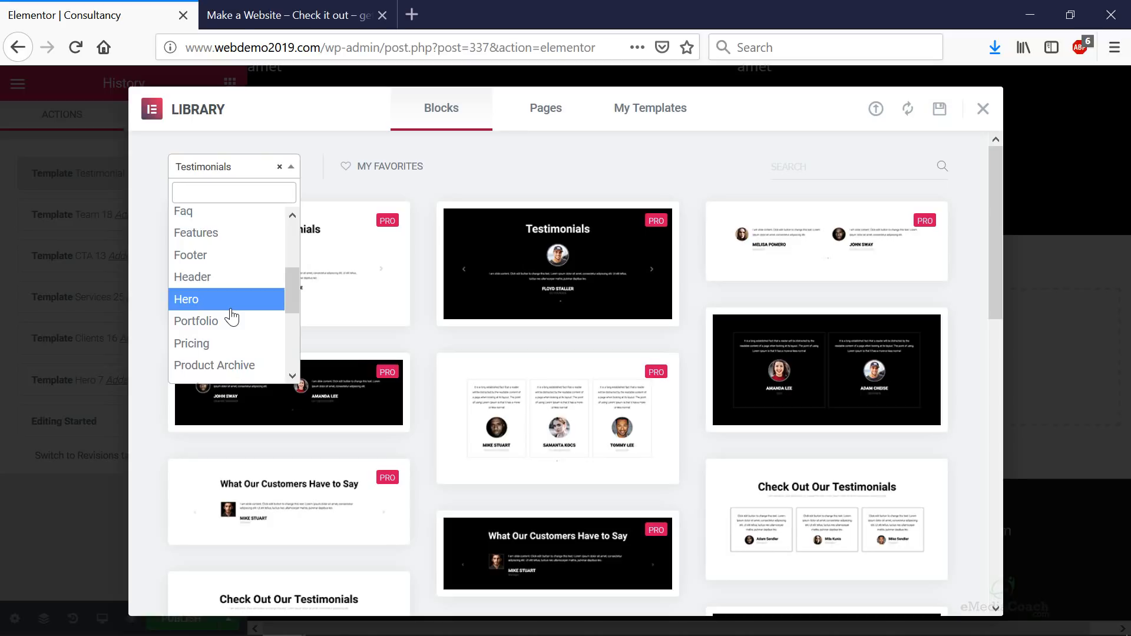
pyautogui.scroll(3, 232, 312)
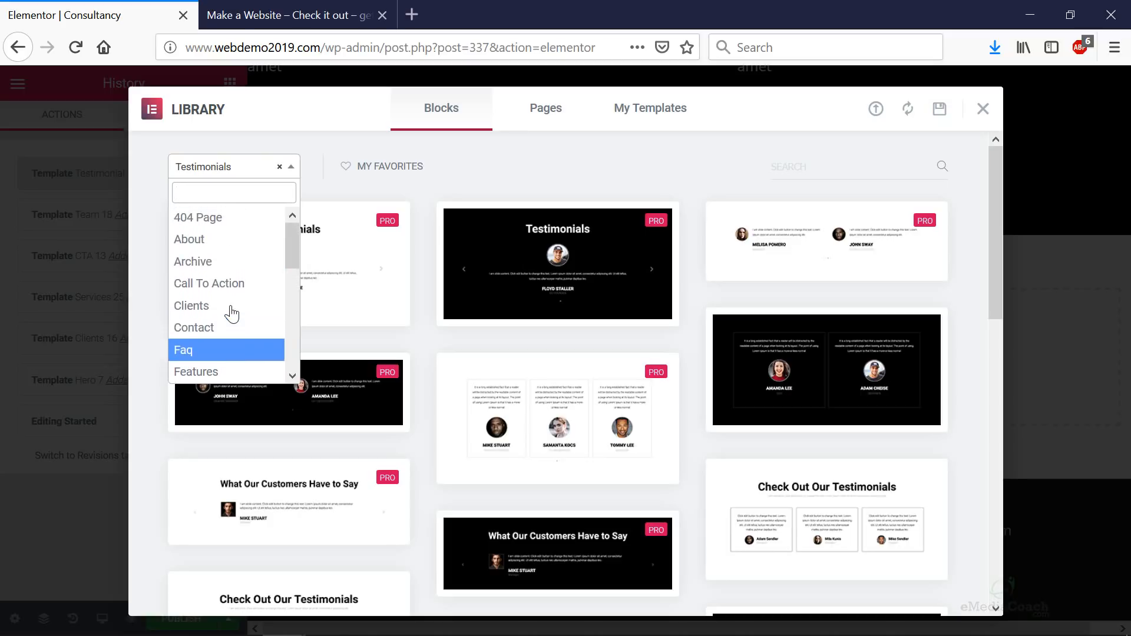
pyautogui.click(330, 119)
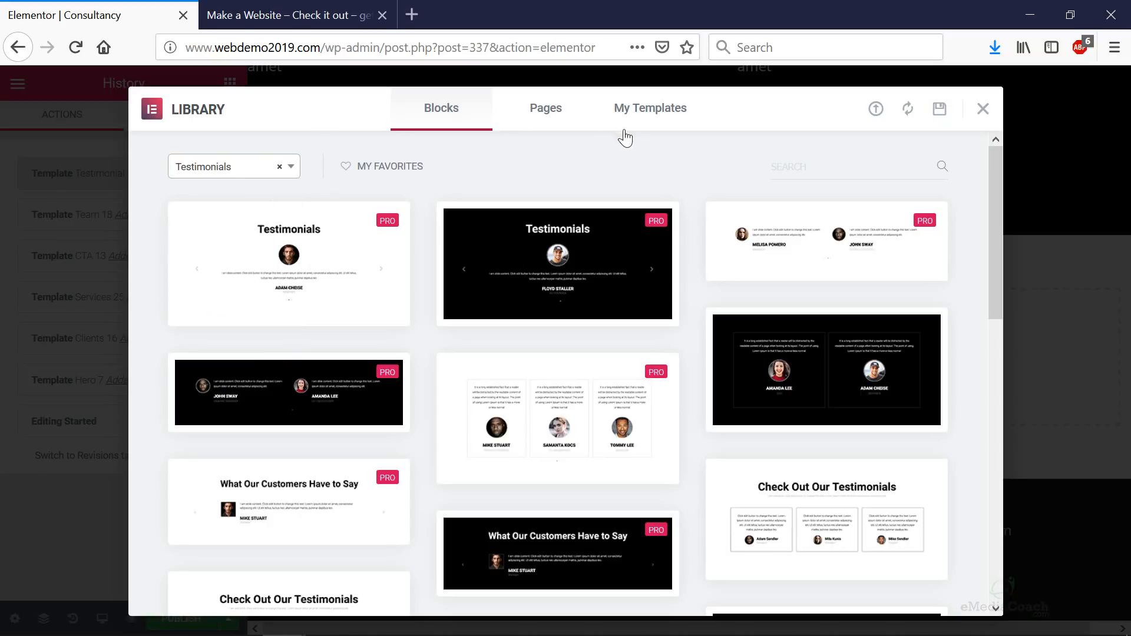
pyautogui.click(982, 111)
pyautogui.scroll(10, 508, 306)
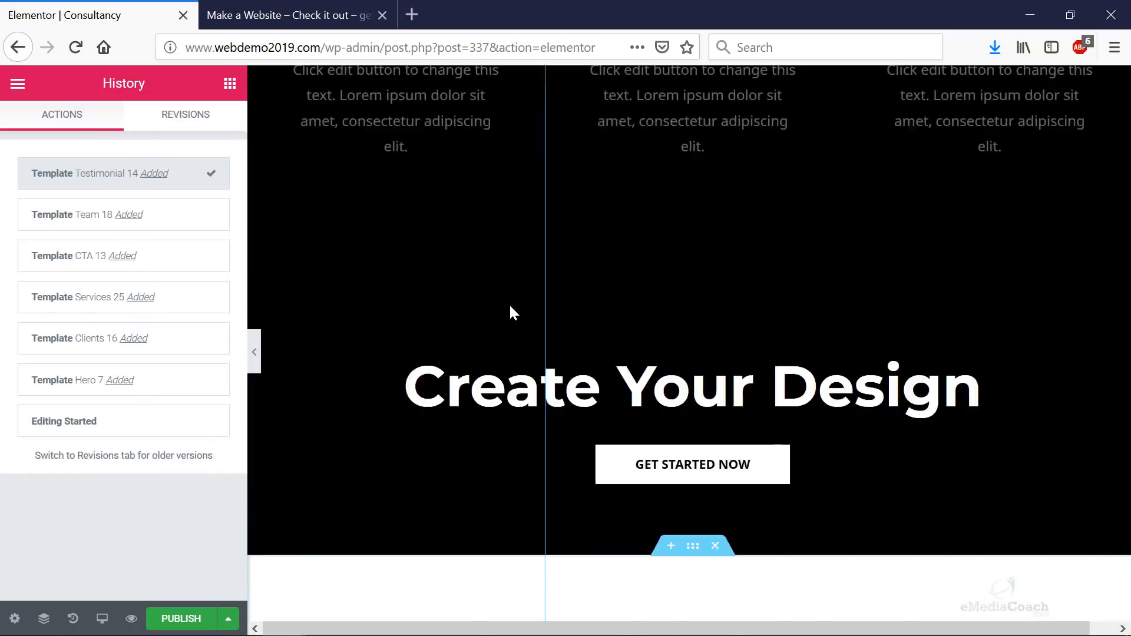
# - Set the 'Playground for creative people.' hero's background overlay to Classic and begin choosing its image
pyautogui.scroll(10, 510, 312)
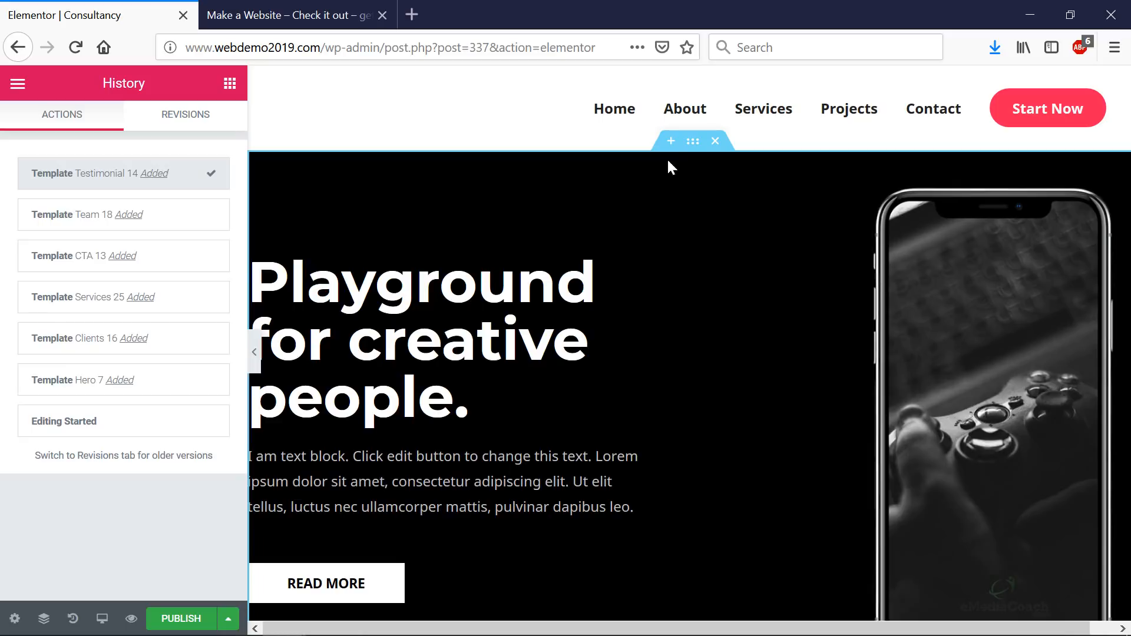
pyautogui.click(701, 148)
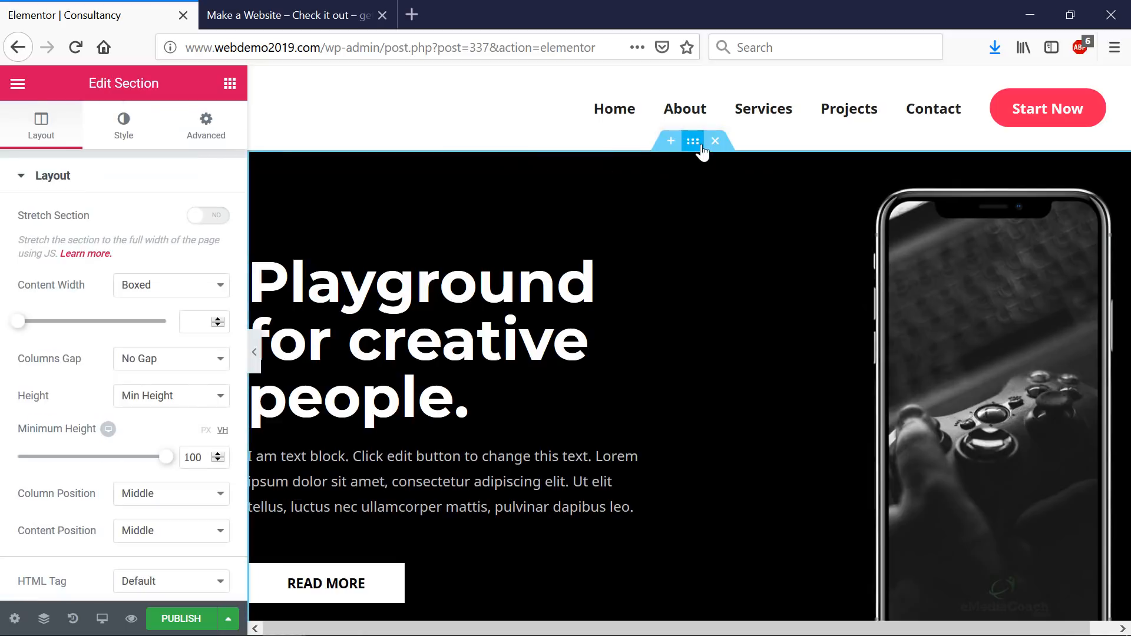
pyautogui.click(125, 135)
pyautogui.scroll(-1, 134, 329)
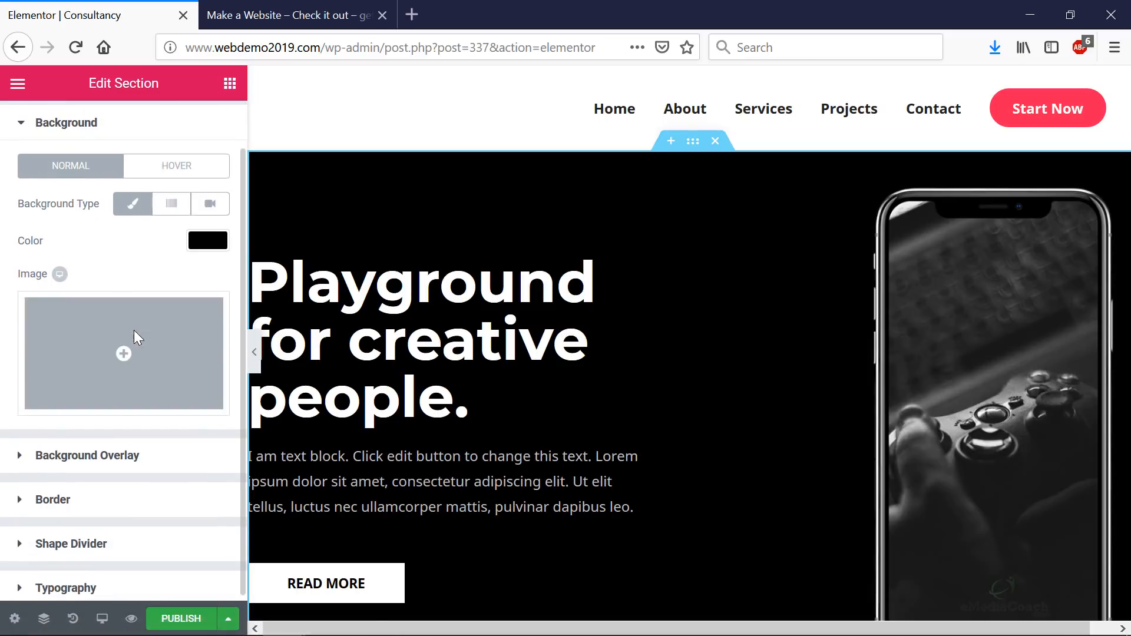
pyautogui.click(85, 462)
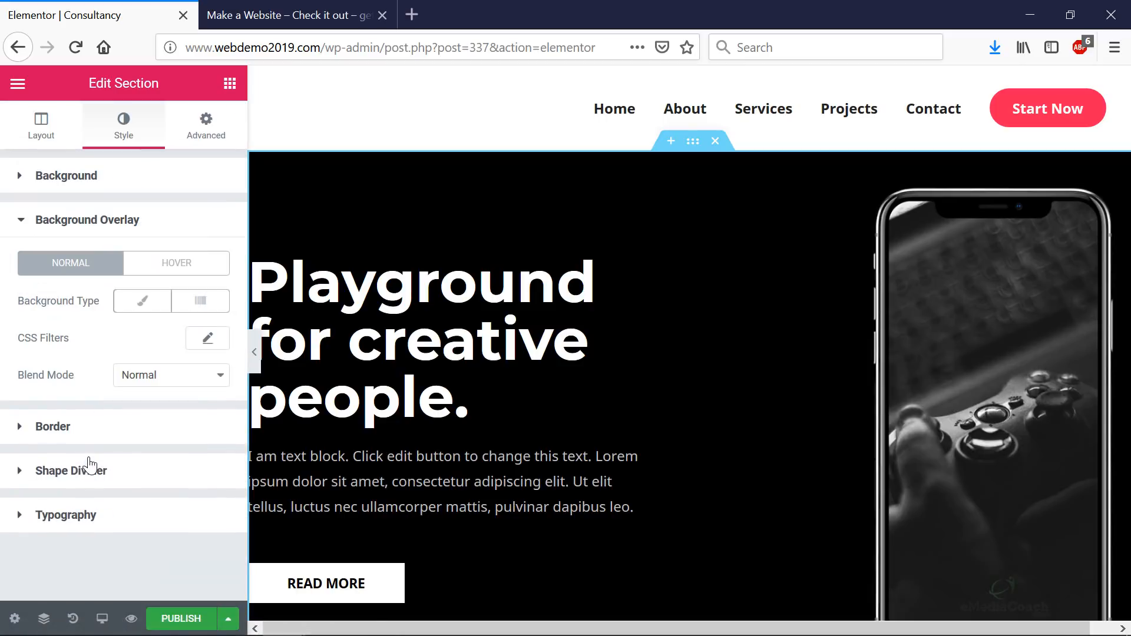
pyautogui.click(108, 219)
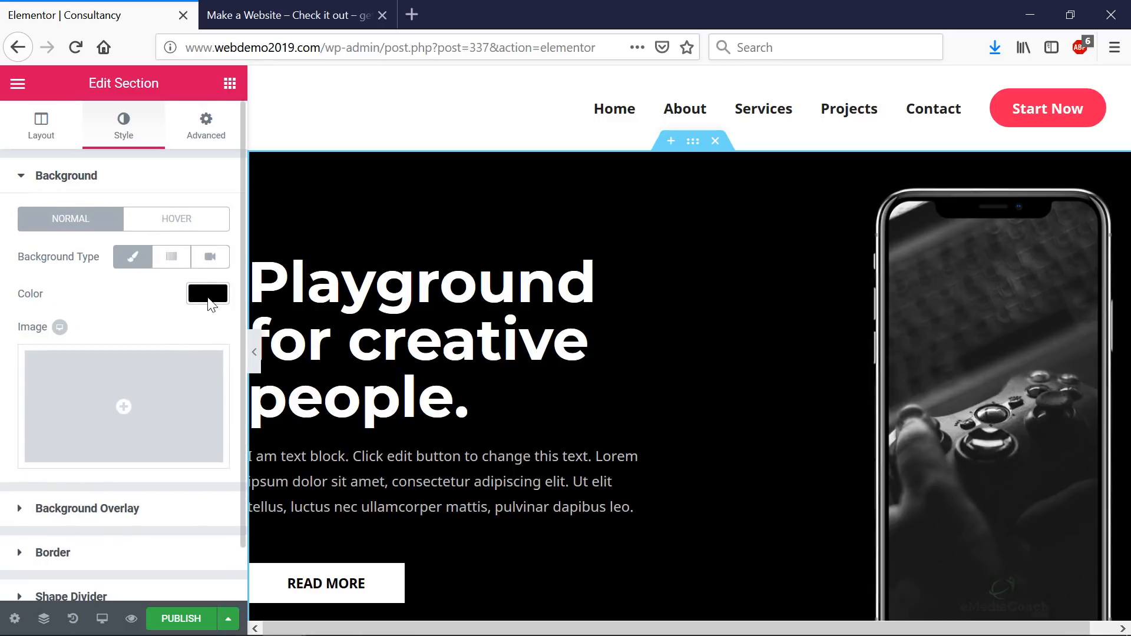
pyautogui.click(94, 510)
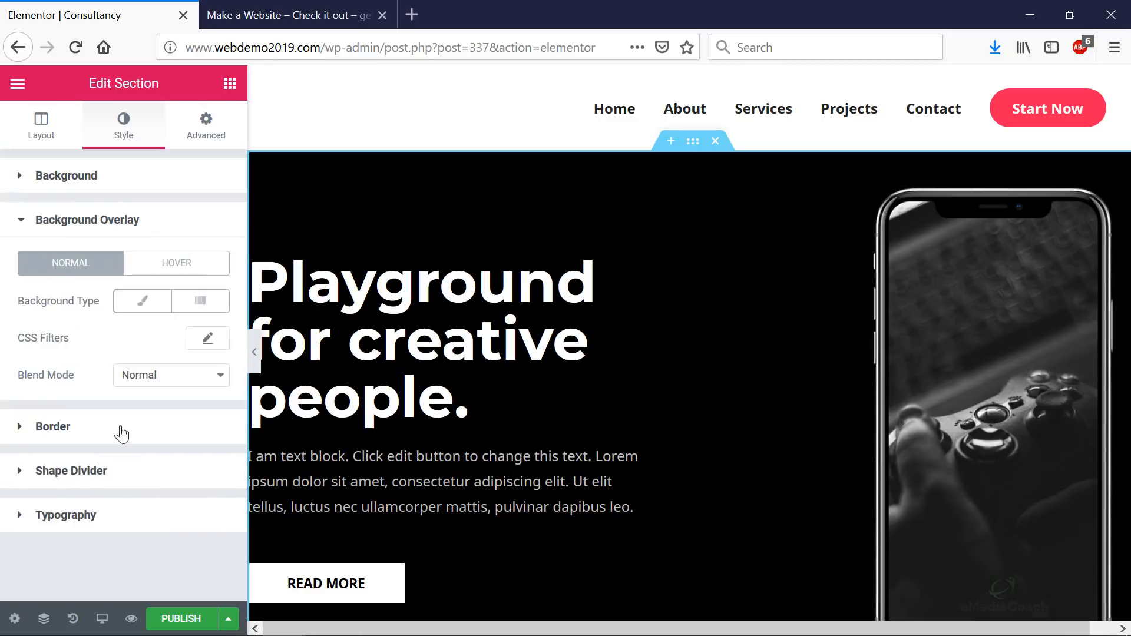
pyautogui.click(150, 310)
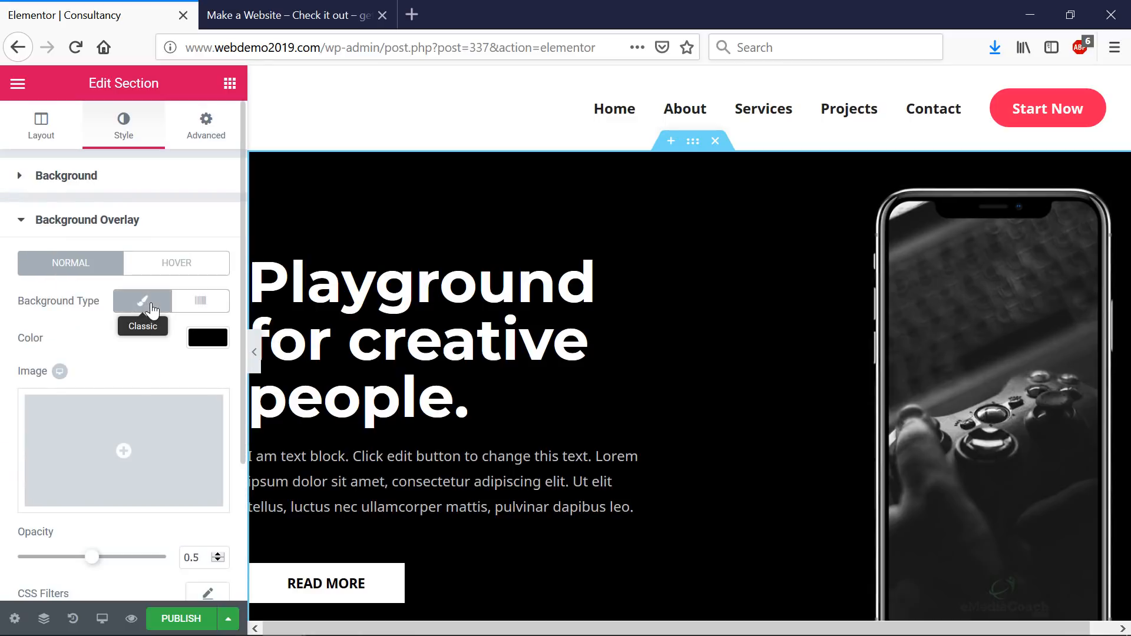
pyautogui.click(124, 450)
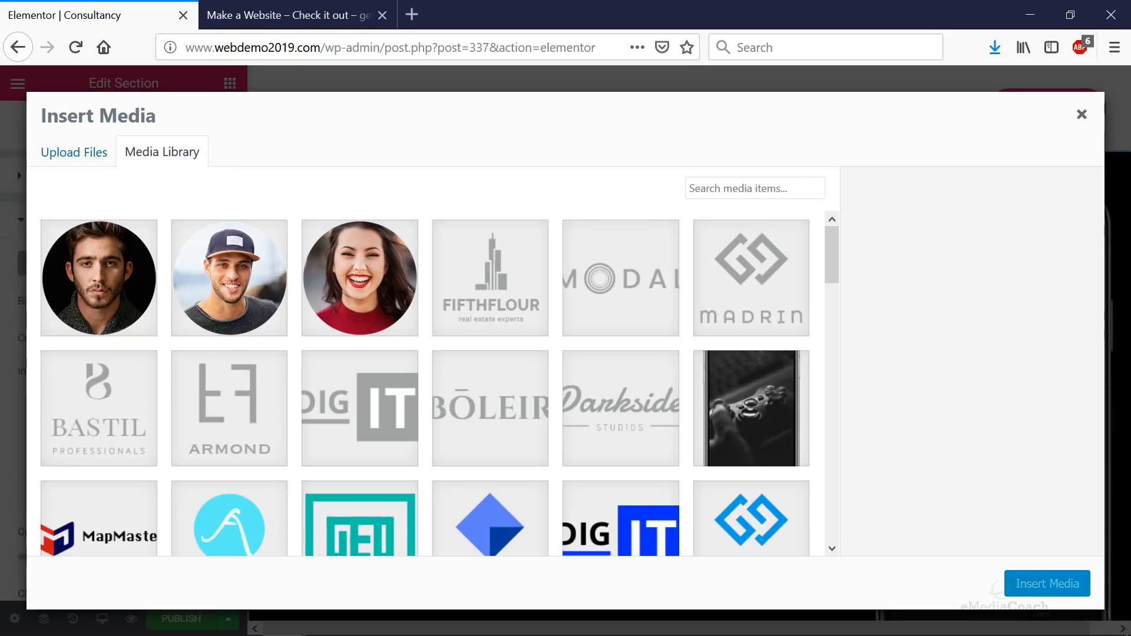
# - Upload the beach-sunset photo as the hero overlay image and fade it to about 0.52 opacity
pyautogui.moveTo(474, 36); pyautogui.dragTo(296, 187)
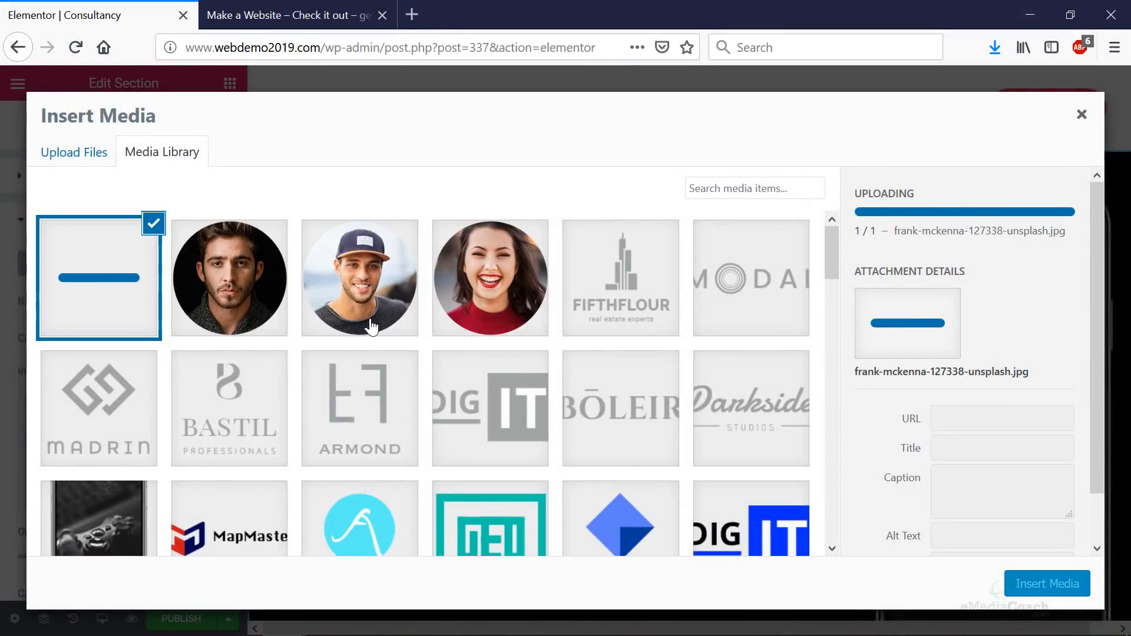
pyautogui.click(1038, 584)
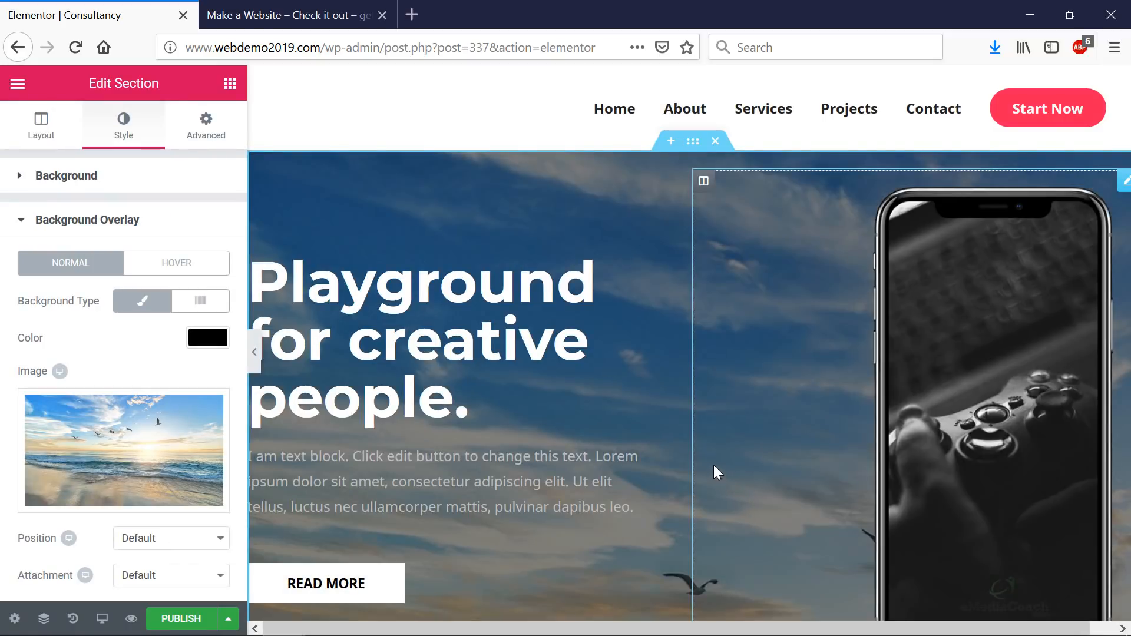
pyautogui.scroll(-5, 714, 469)
pyautogui.scroll(4, 714, 467)
pyautogui.scroll(-1, 151, 467)
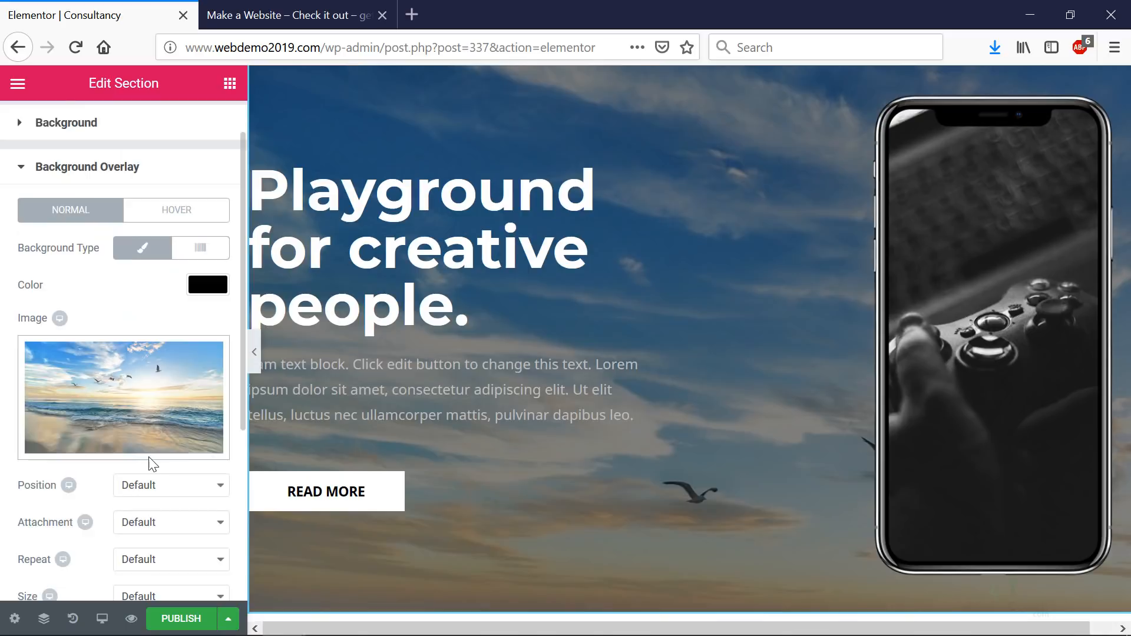
pyautogui.scroll(-3, 151, 464)
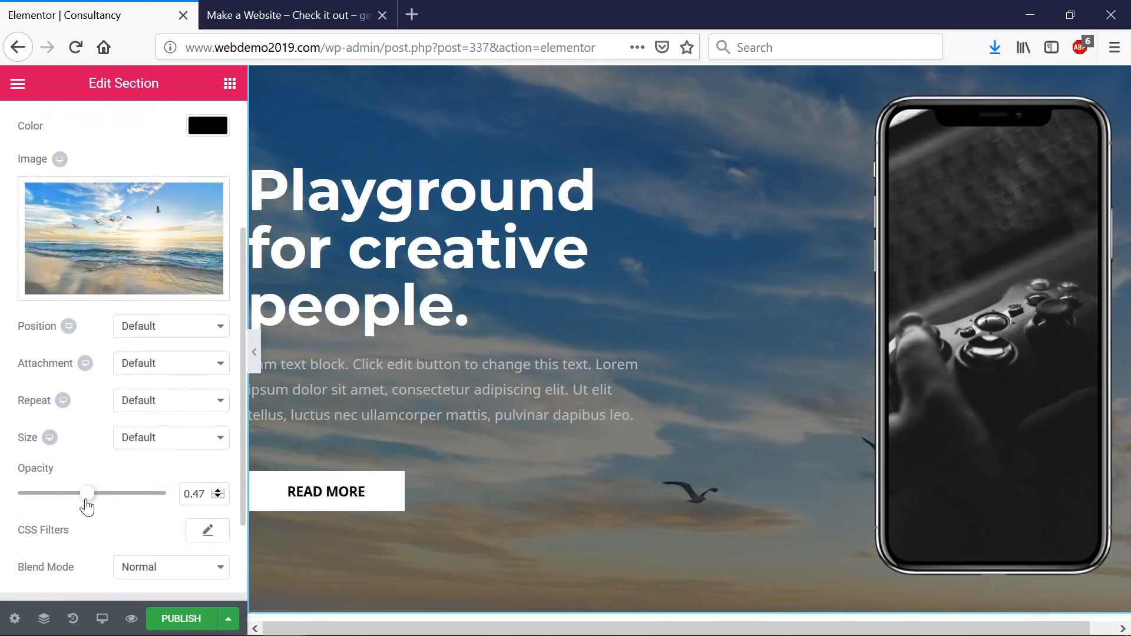
pyautogui.moveTo(87, 506)
pyautogui.mouseDown()
pyautogui.moveTo(72, 506)
pyautogui.moveTo(114, 497)
pyautogui.moveTo(83, 497)
pyautogui.moveTo(96, 495)
pyautogui.mouseUp()
pyautogui.scroll(-10, 725, 377)
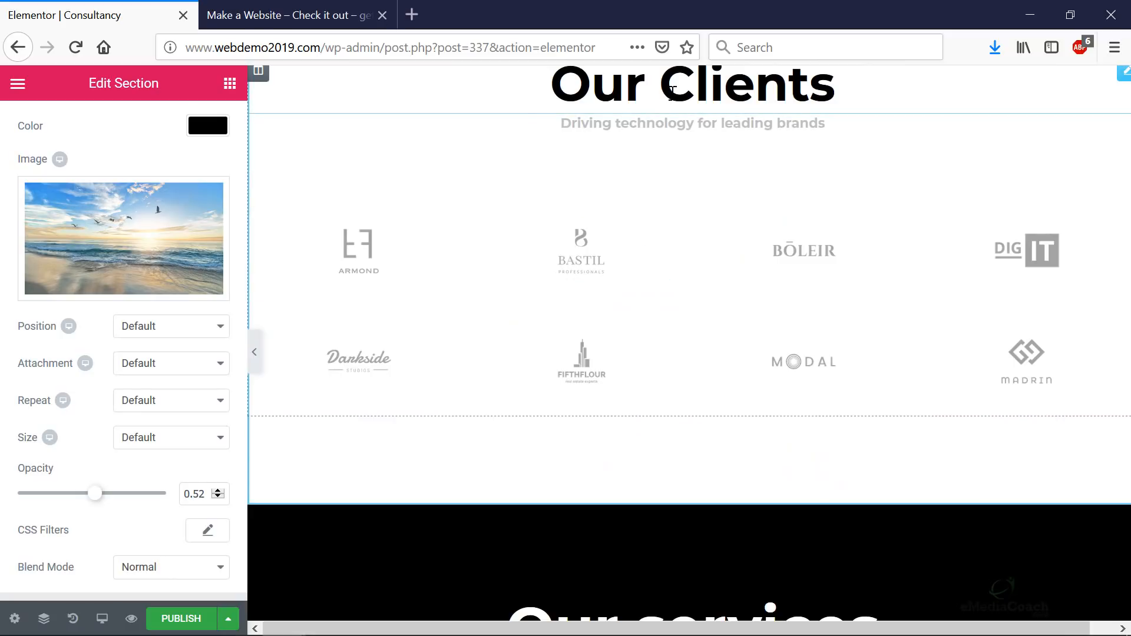
# - Select the Our Clients heading and the BASTIL client logo
pyautogui.click(673, 104)
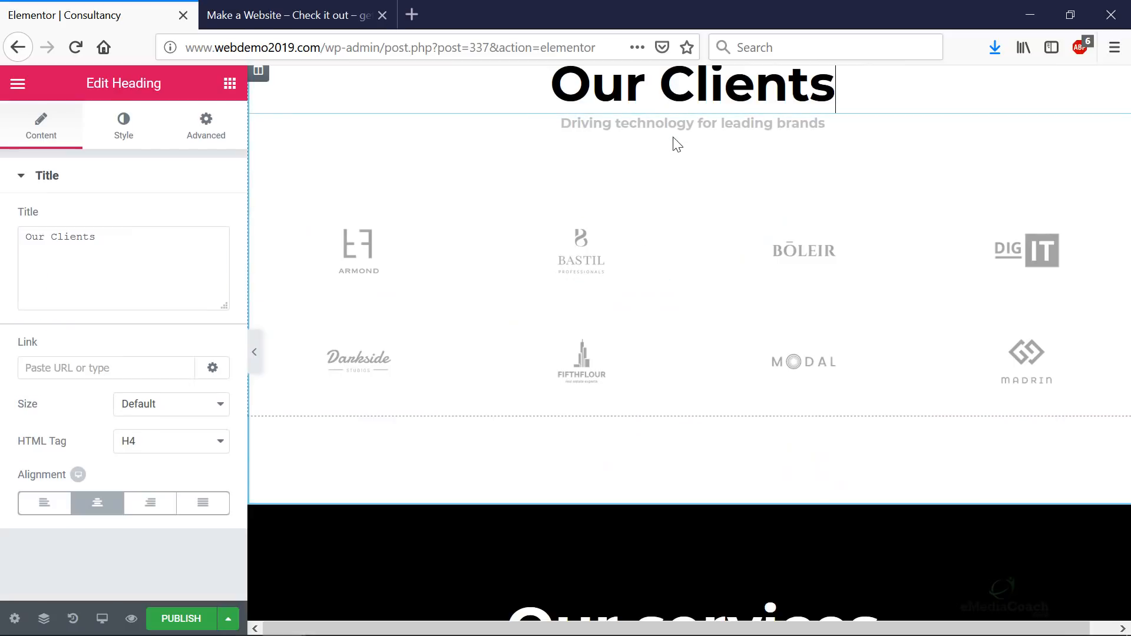
pyautogui.click(595, 264)
pyautogui.scroll(-8, 648, 372)
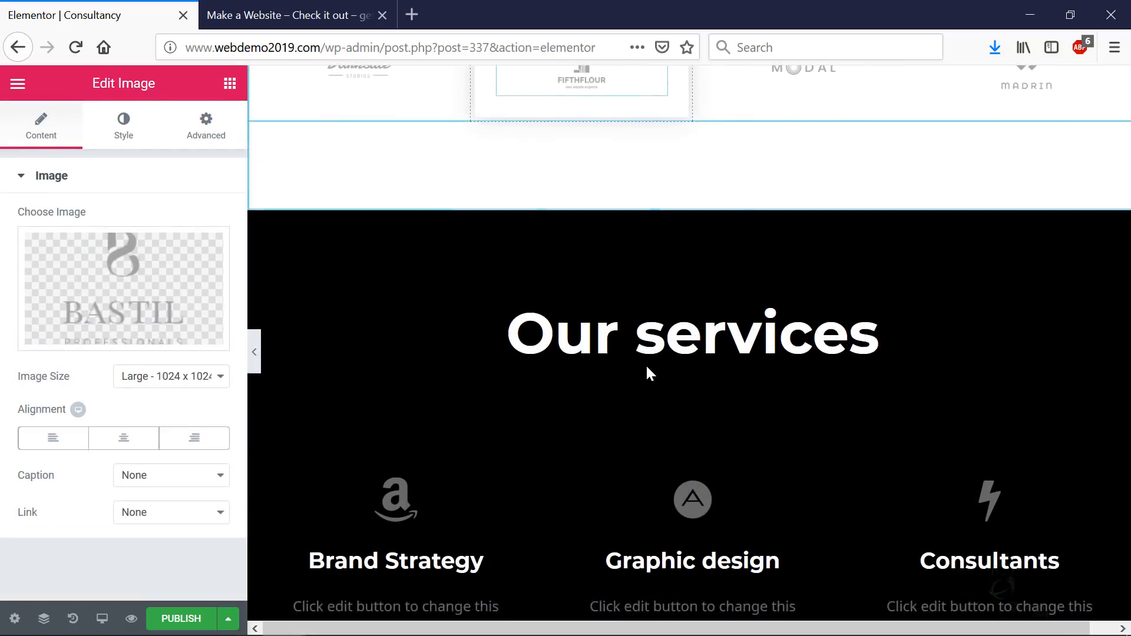
pyautogui.scroll(4, 464, 329)
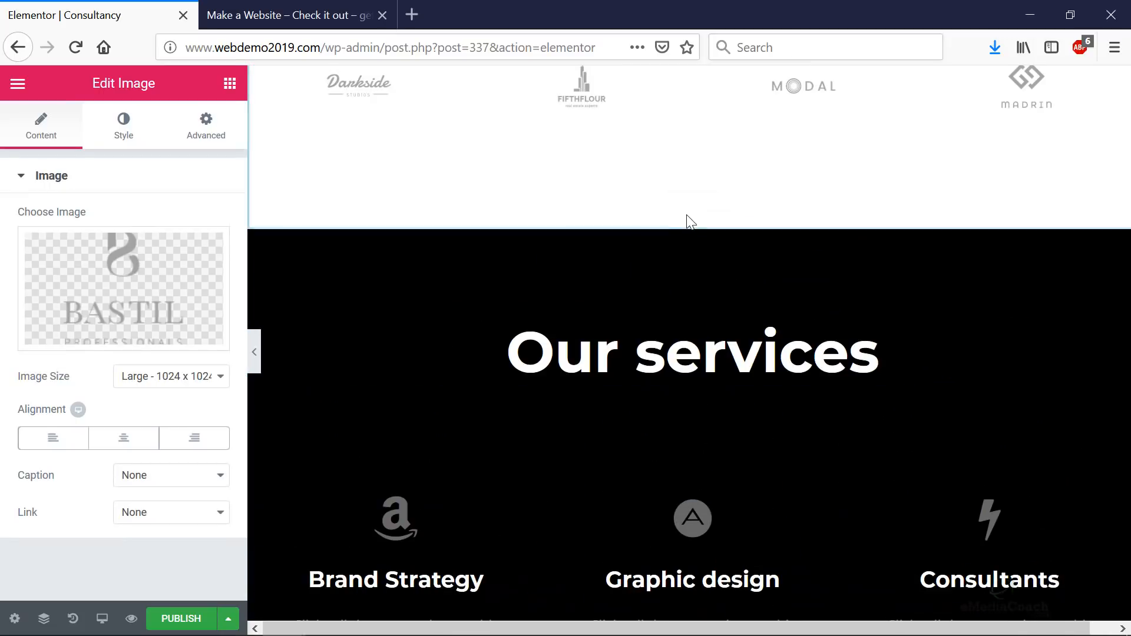
# - Give the Our services section a Classic background overlay and pick its image from the media library
pyautogui.click(692, 219)
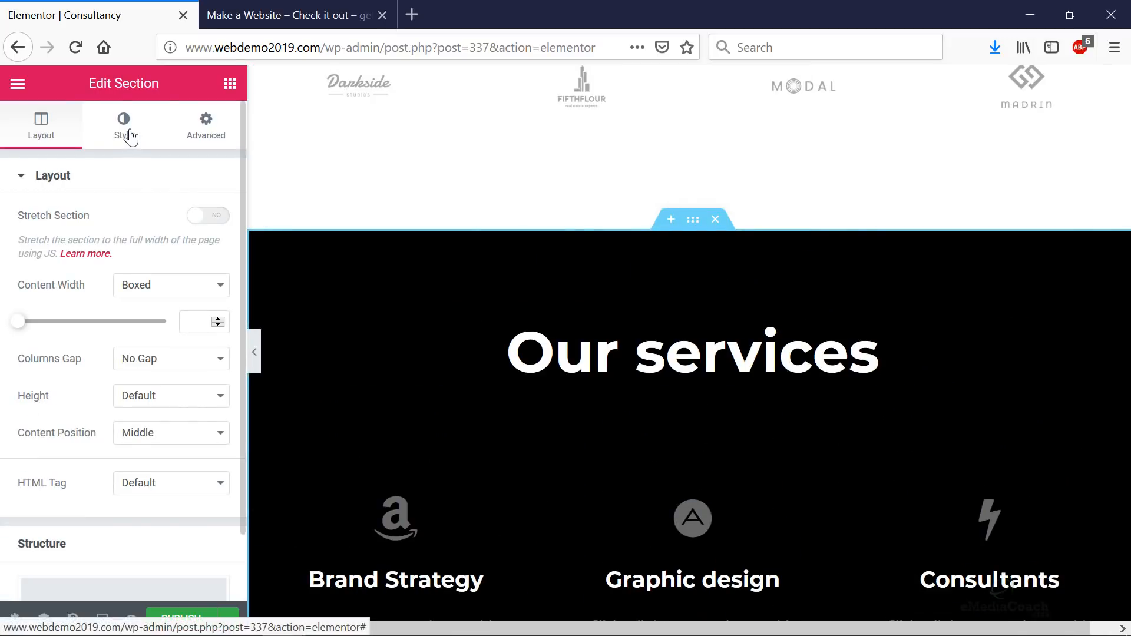
pyautogui.click(129, 137)
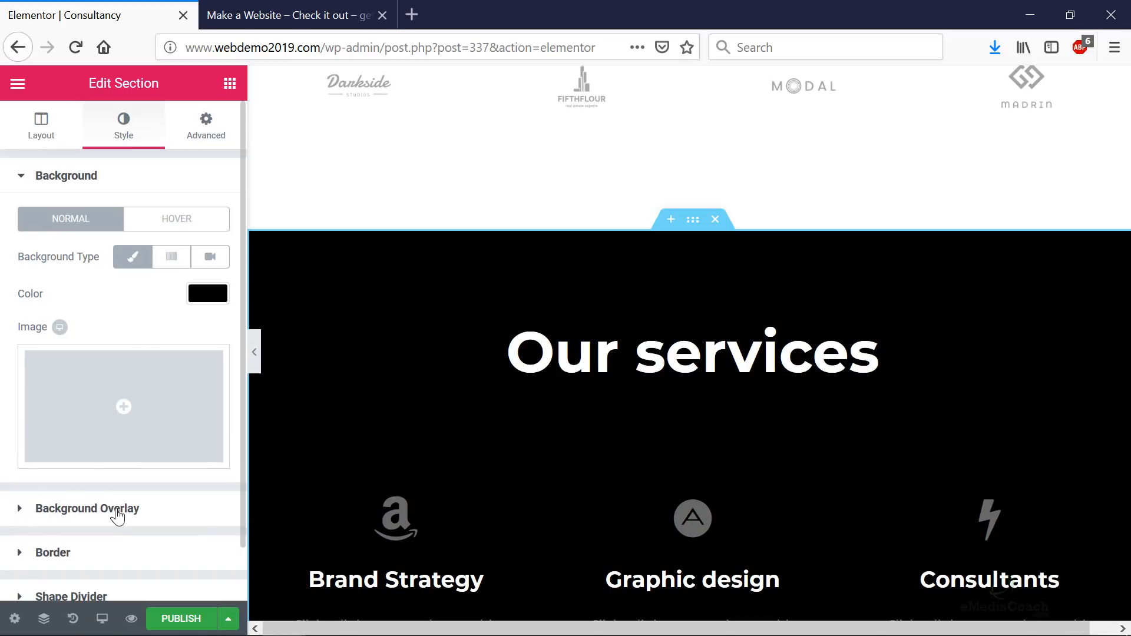
pyautogui.click(117, 512)
pyautogui.click(144, 306)
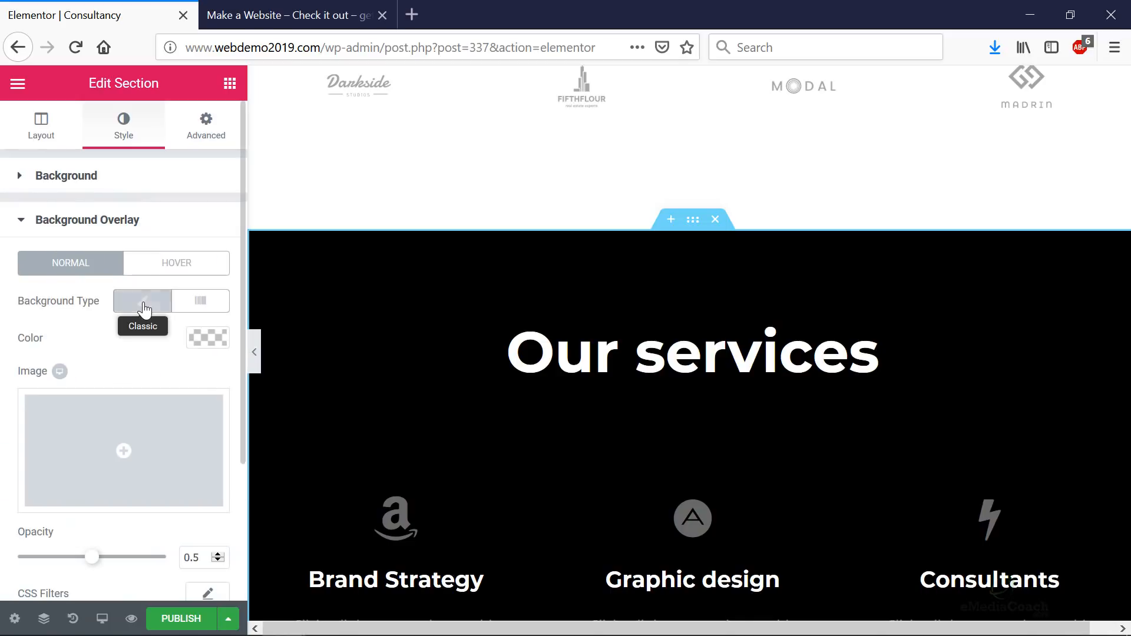
pyautogui.click(123, 462)
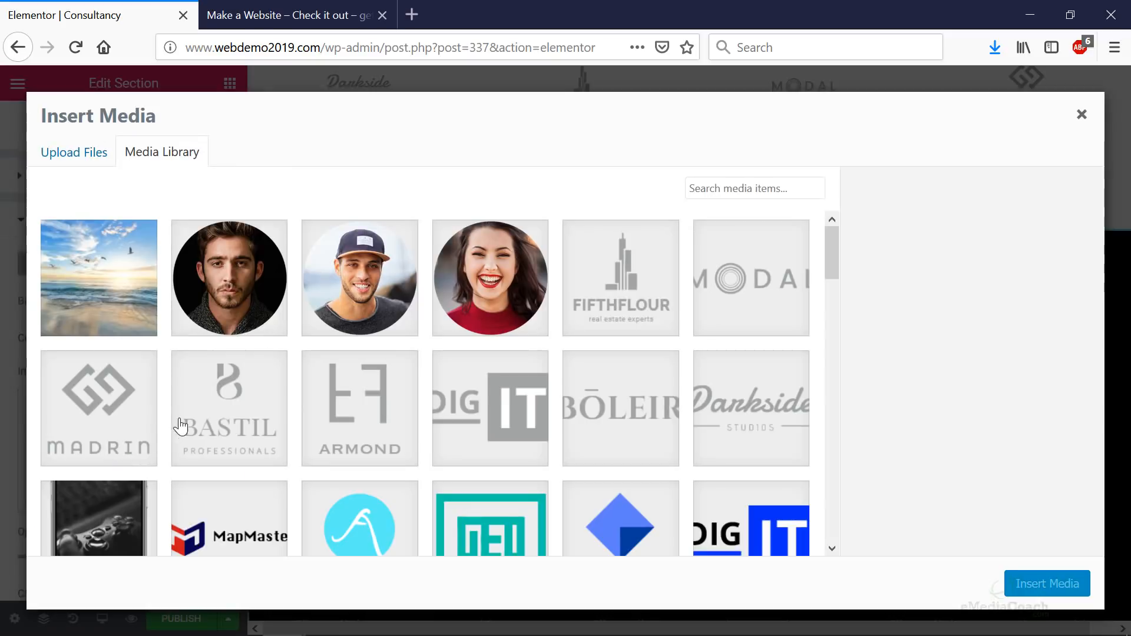
# - Upload the mountain-lake photo and insert it as the Our services overlay image
pyautogui.click(88, 155)
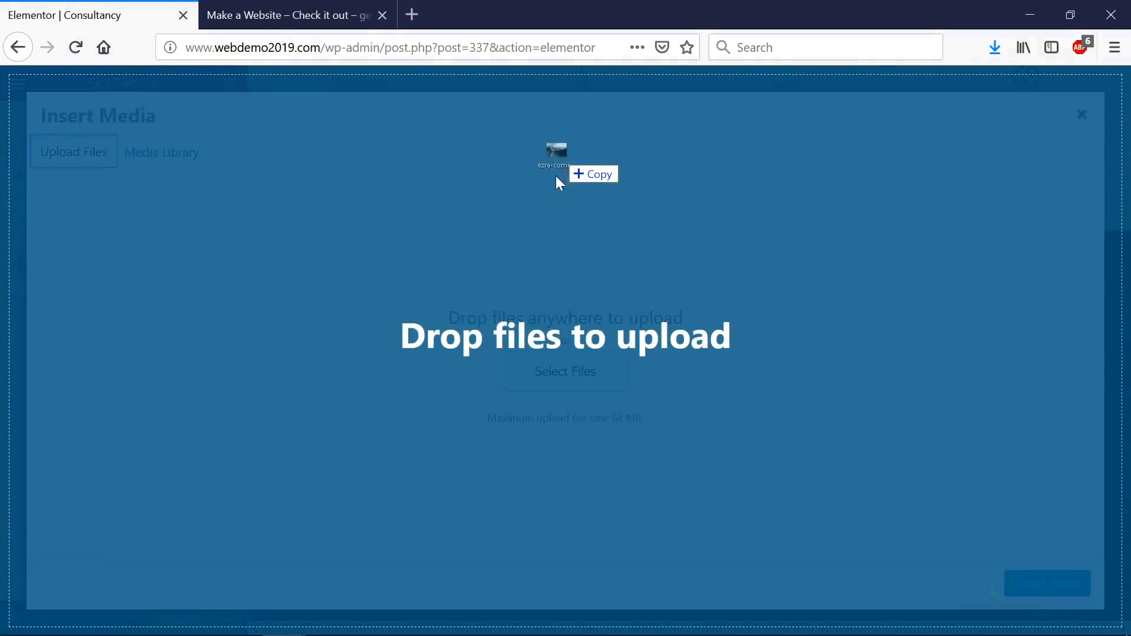
pyautogui.moveTo(556, 176); pyautogui.dragTo(555, 268)
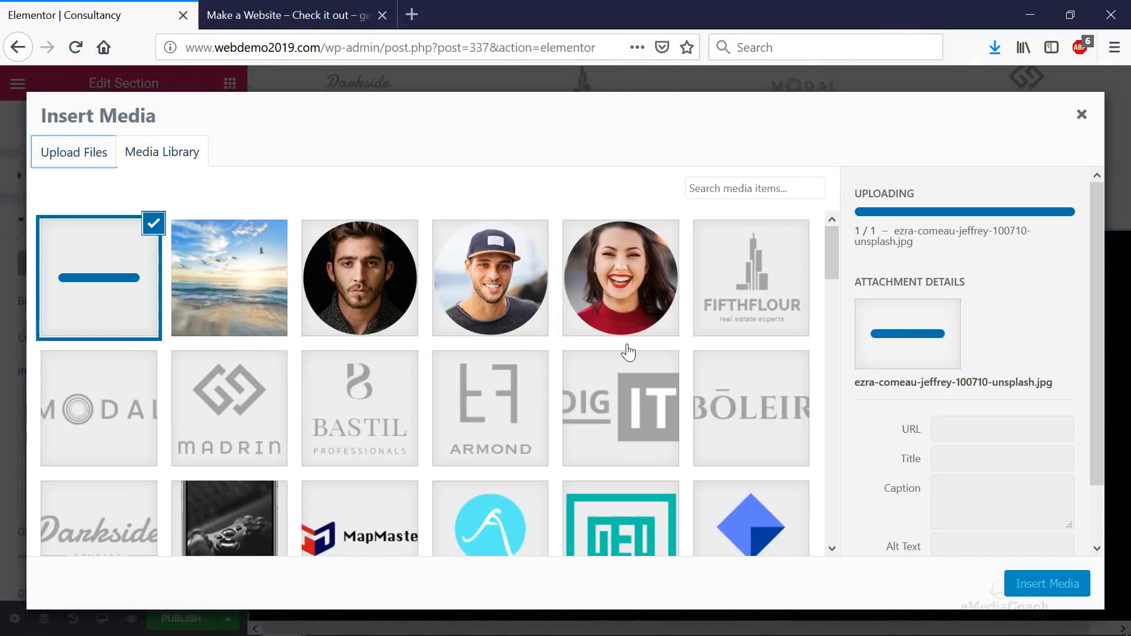
pyautogui.click(1046, 583)
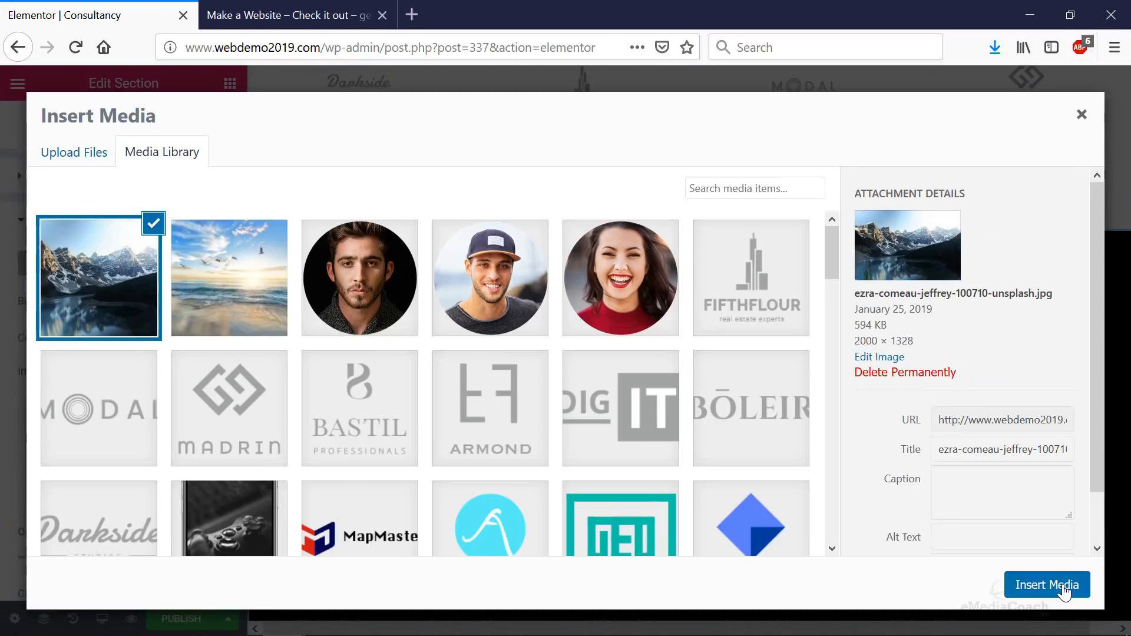
pyautogui.scroll(-3, 940, 328)
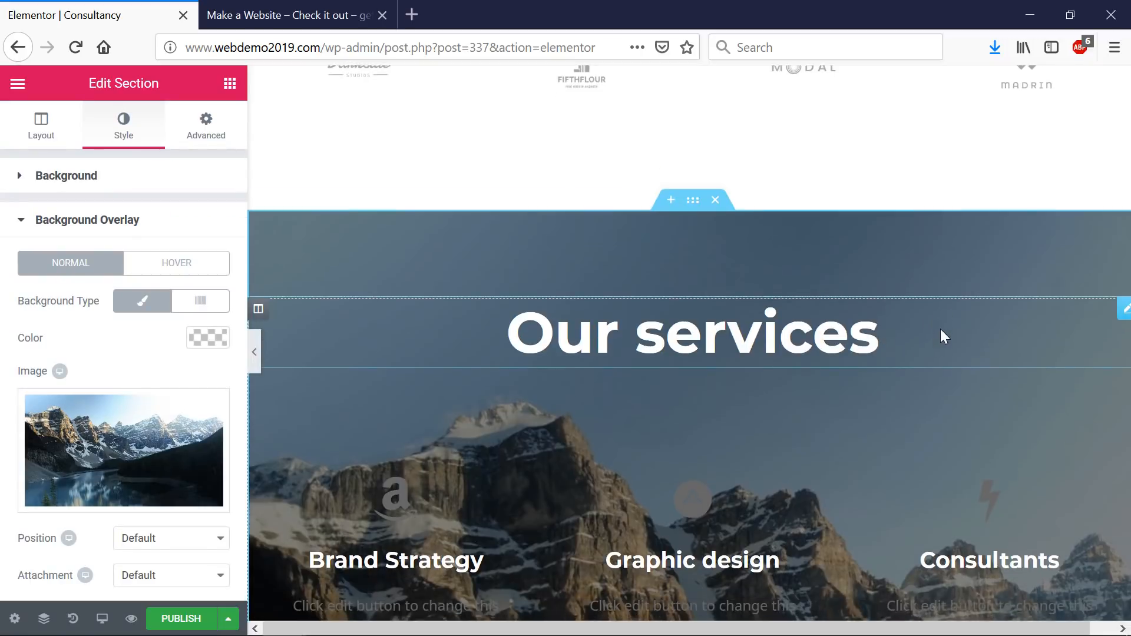
# - Set the Brand Strategy, Graphic design and Consultants icon primary colours to white (#ffffff)
pyautogui.click(366, 491)
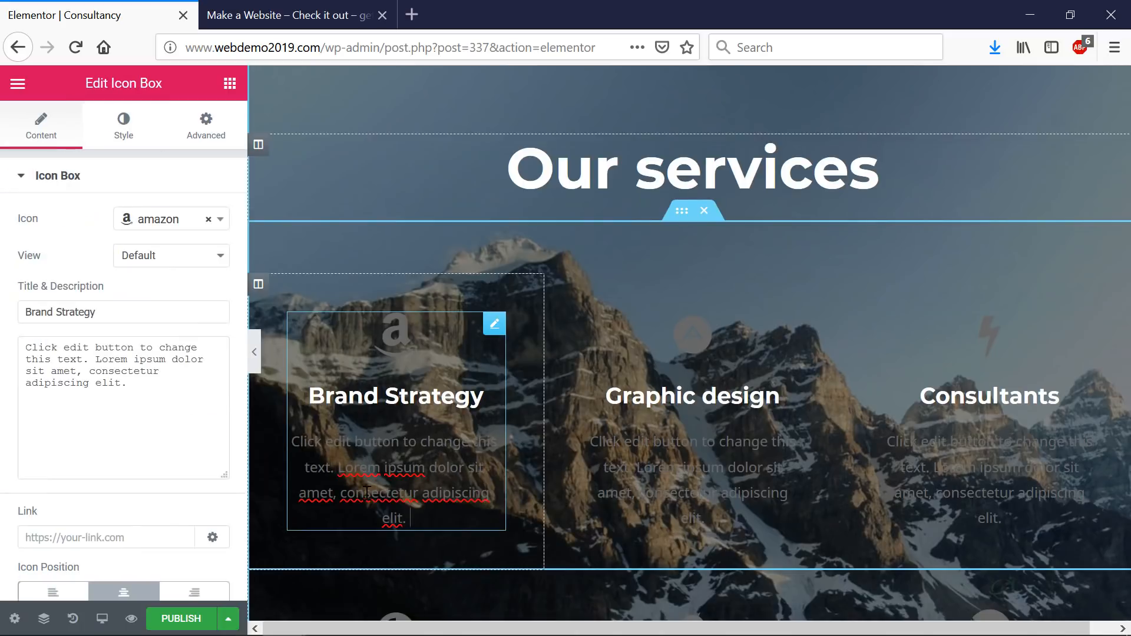
pyautogui.click(126, 146)
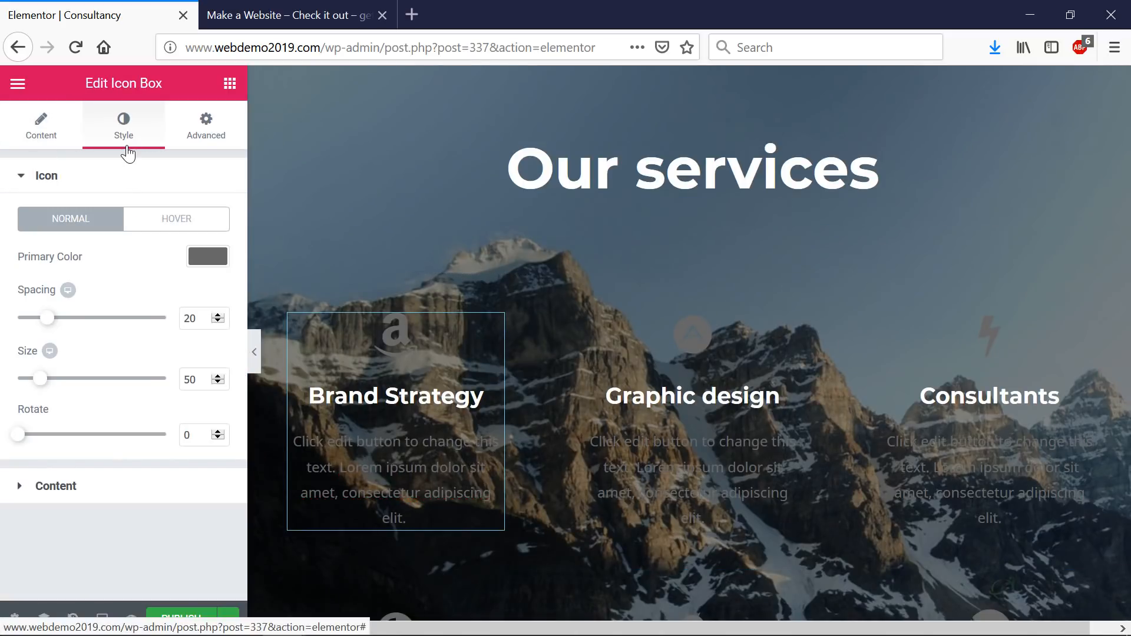
pyautogui.click(203, 258)
pyautogui.click(53, 282)
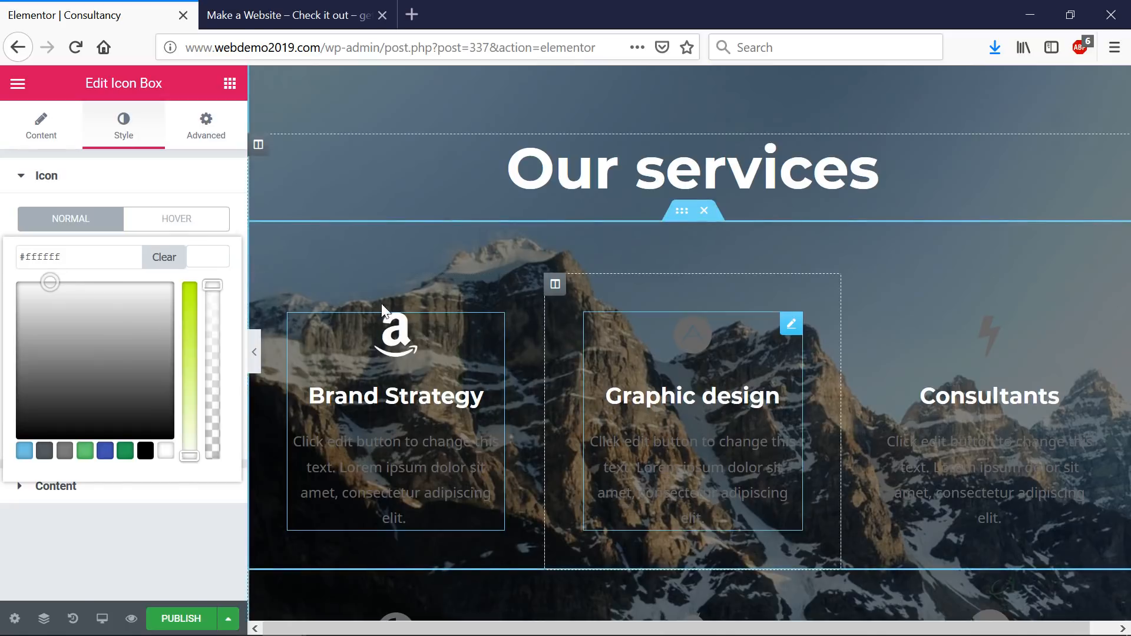
pyautogui.click(790, 322)
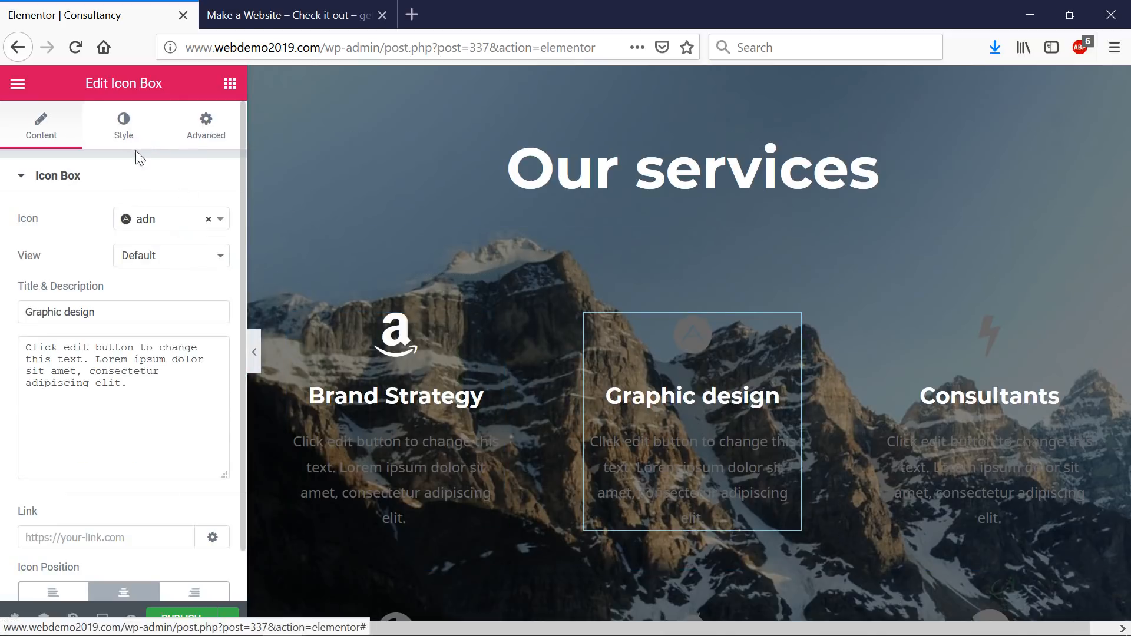
pyautogui.click(139, 148)
pyautogui.click(203, 264)
pyautogui.click(50, 283)
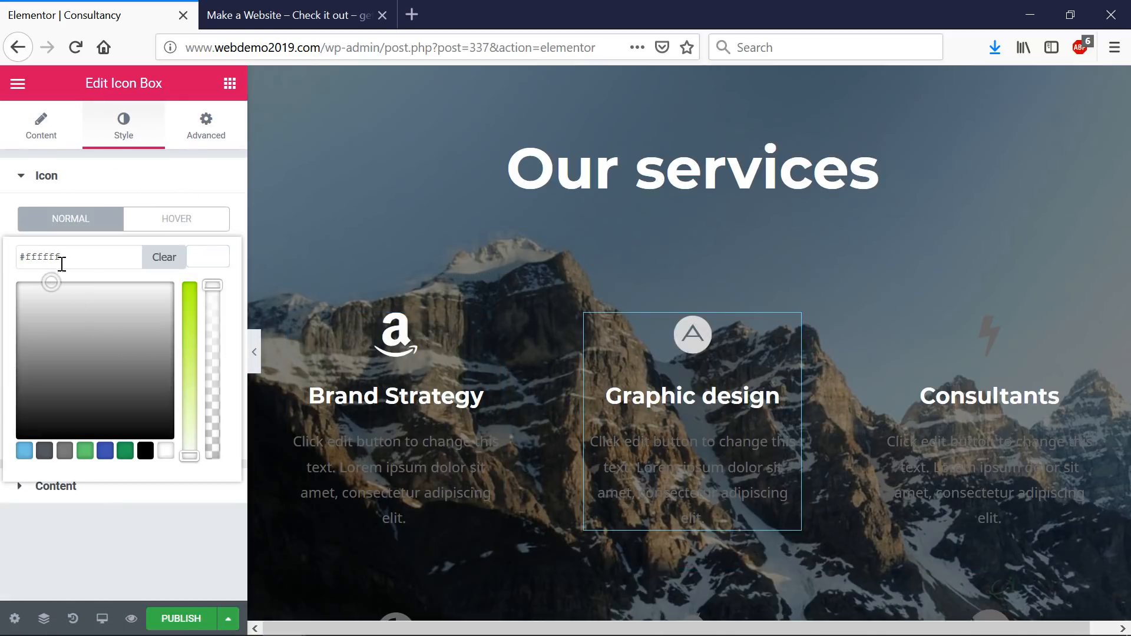
pyautogui.click(938, 368)
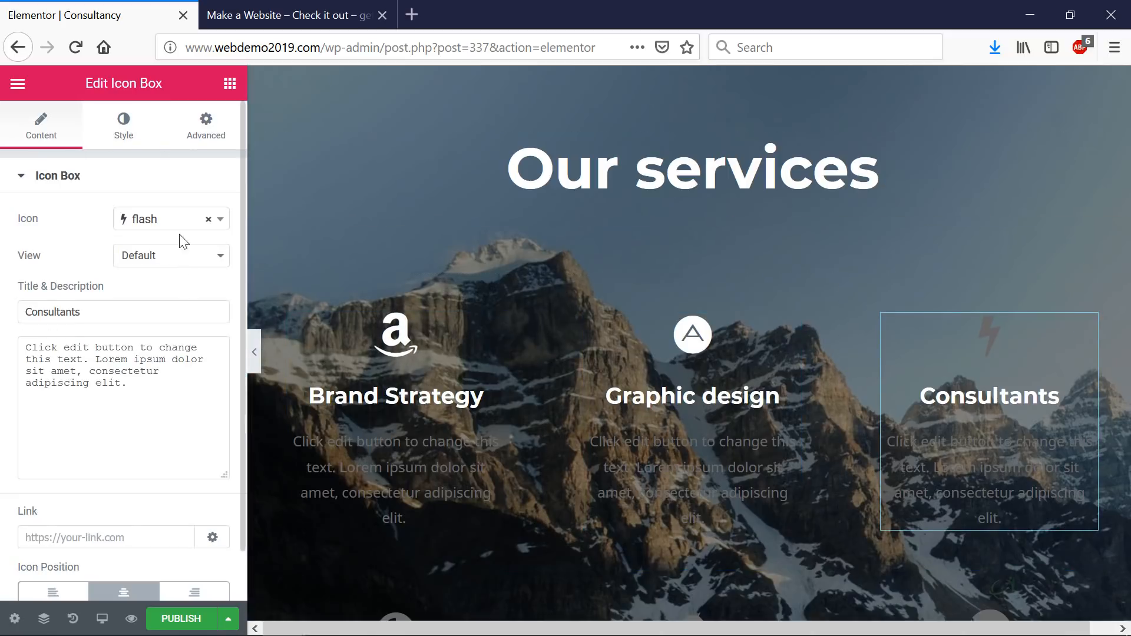
pyautogui.click(124, 127)
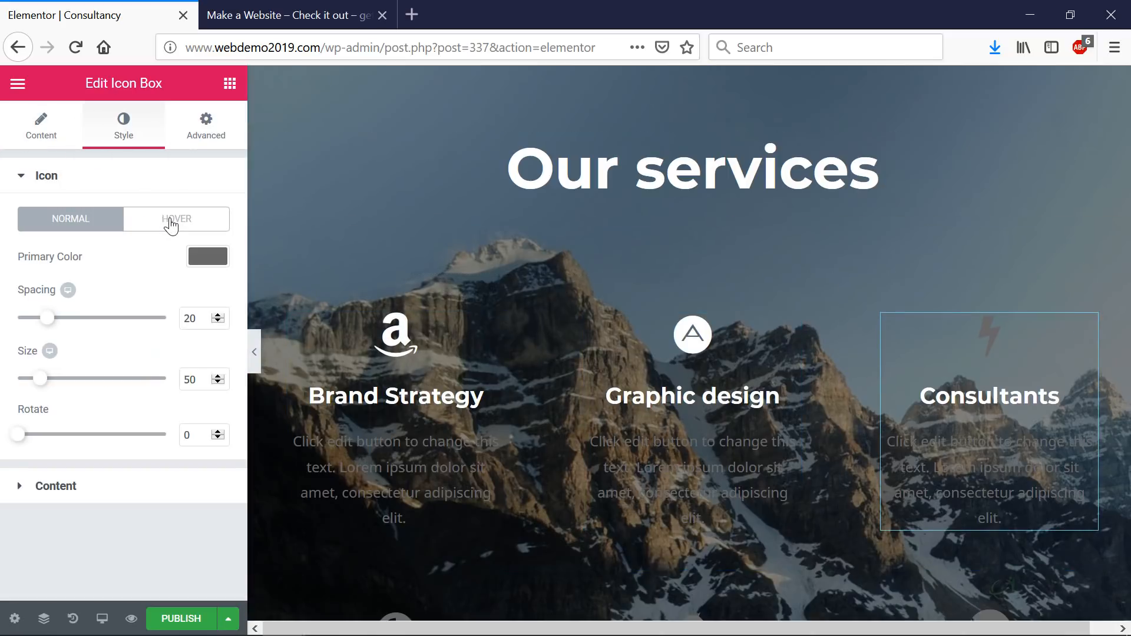
pyautogui.click(191, 248)
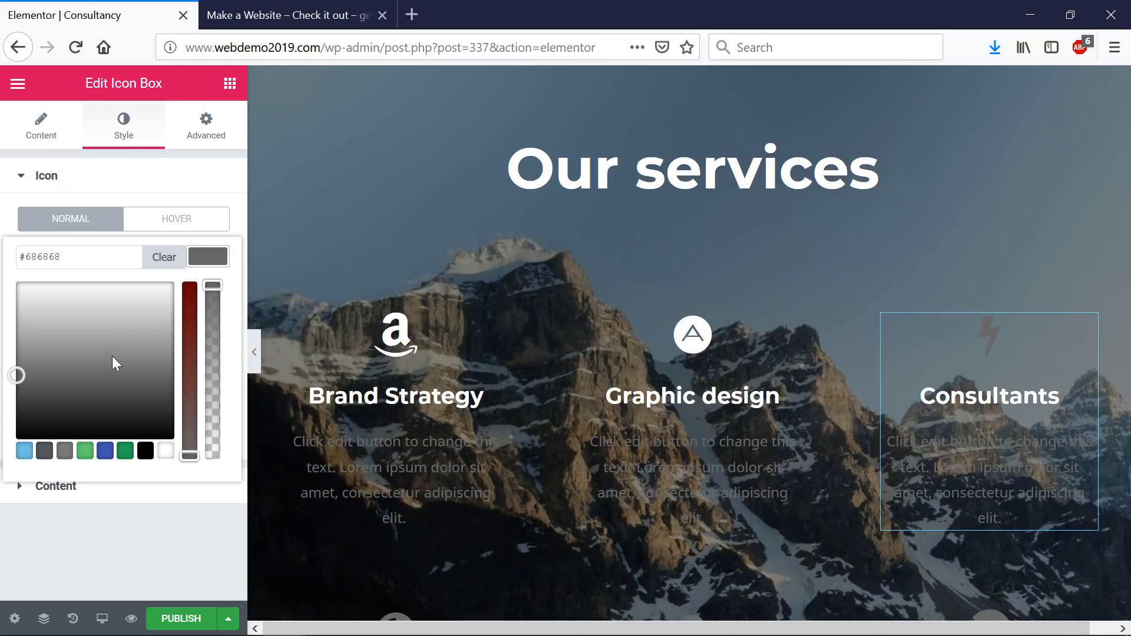
pyautogui.click(41, 283)
pyautogui.scroll(-12, 604, 416)
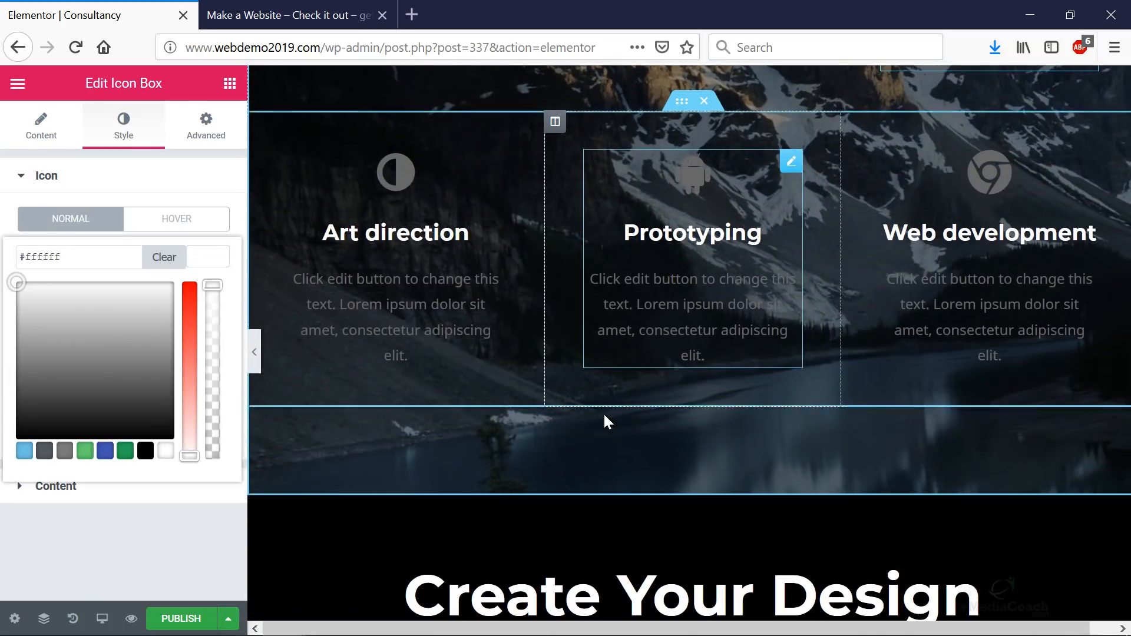
pyautogui.scroll(15, 605, 423)
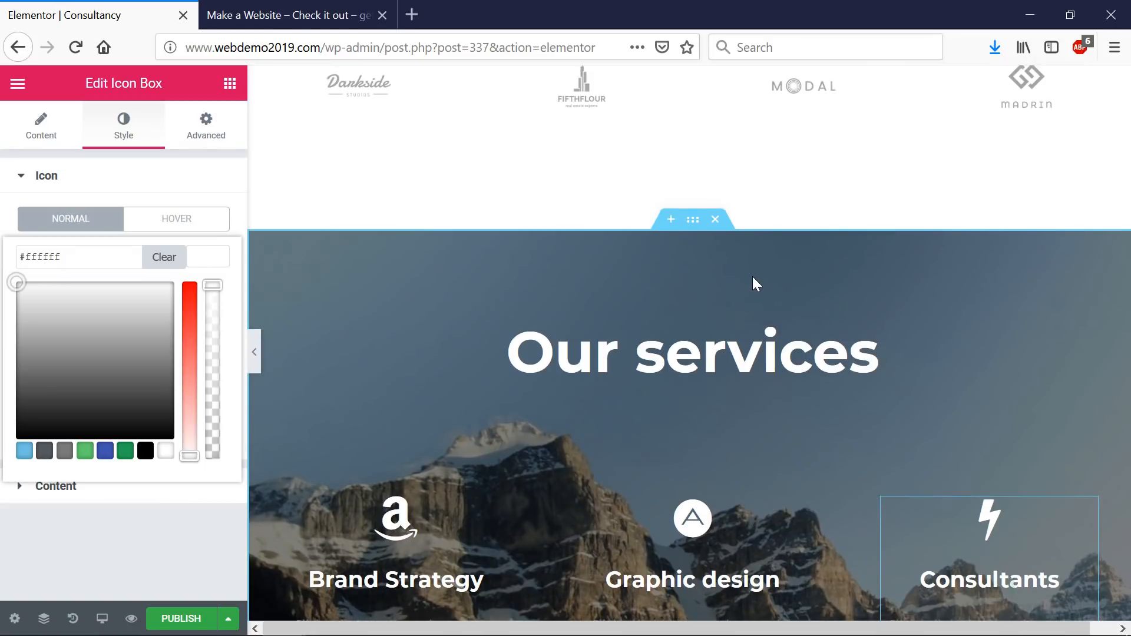
# - Delete the Our services section from the page
pyautogui.click(716, 220)
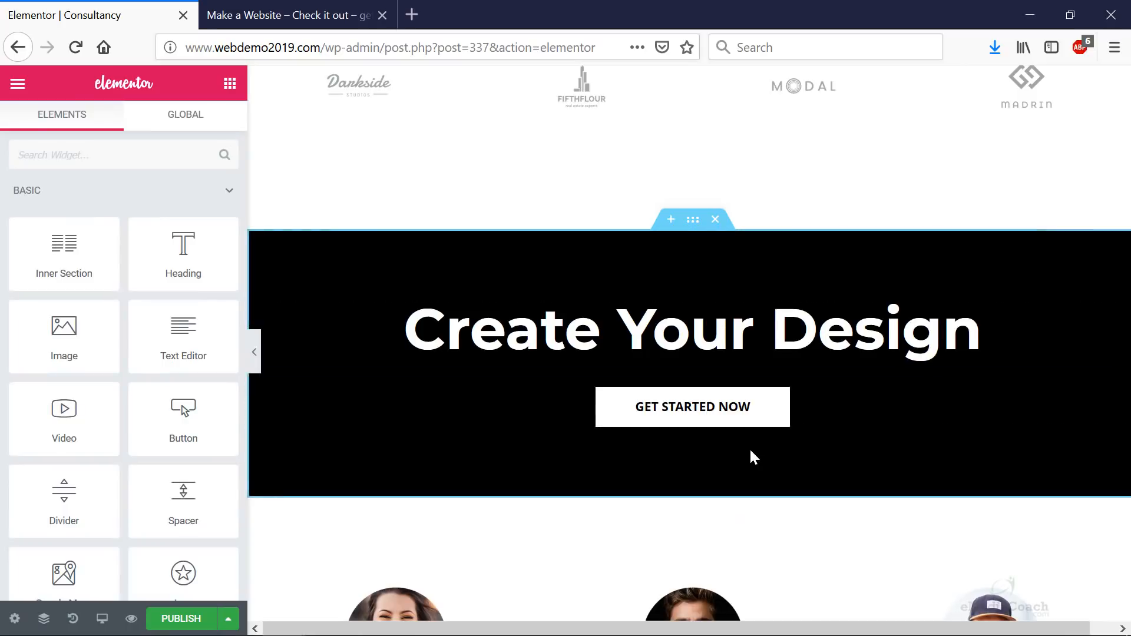
pyautogui.scroll(-5, 749, 451)
pyautogui.scroll(-10, 751, 454)
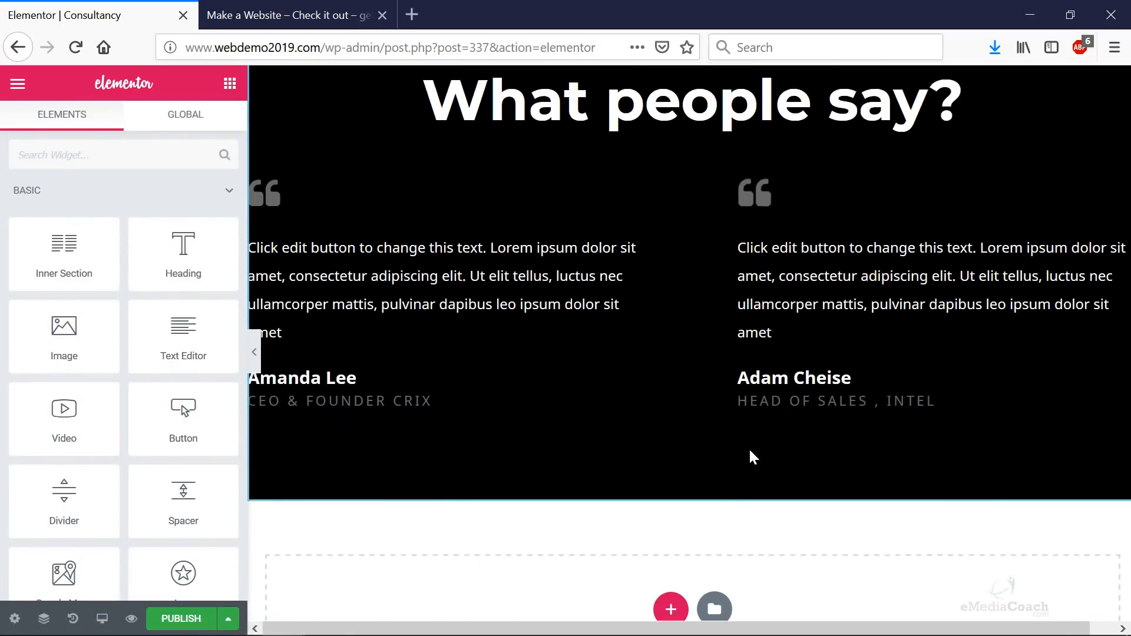
# - Open the social icon settings of the first team member's image box
pyautogui.scroll(6, 749, 450)
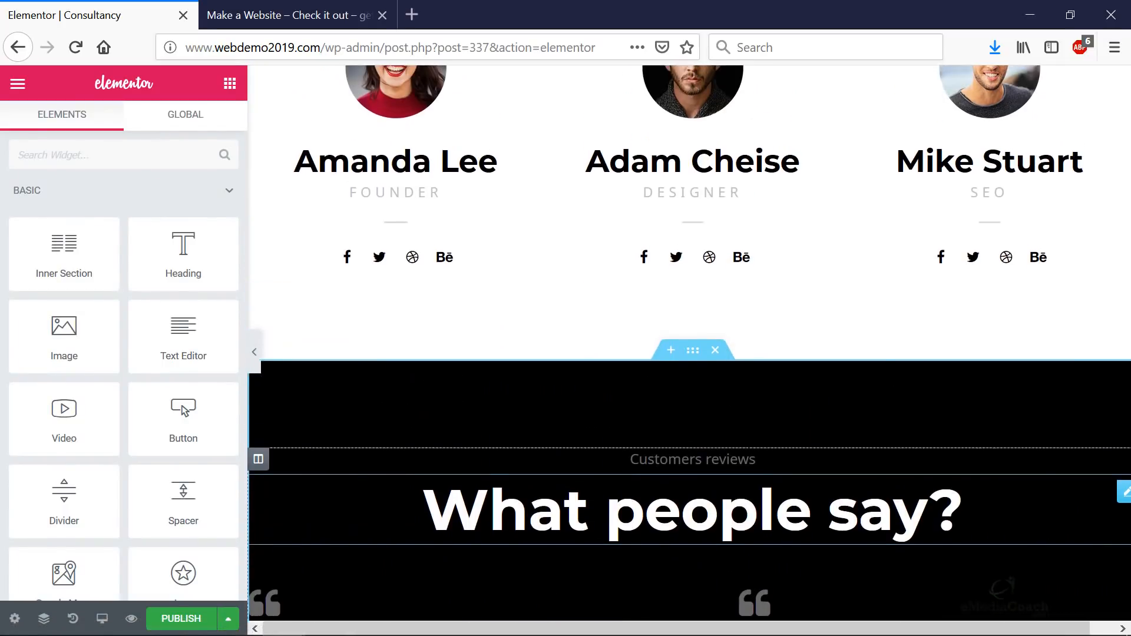
pyautogui.scroll(2, 356, 292)
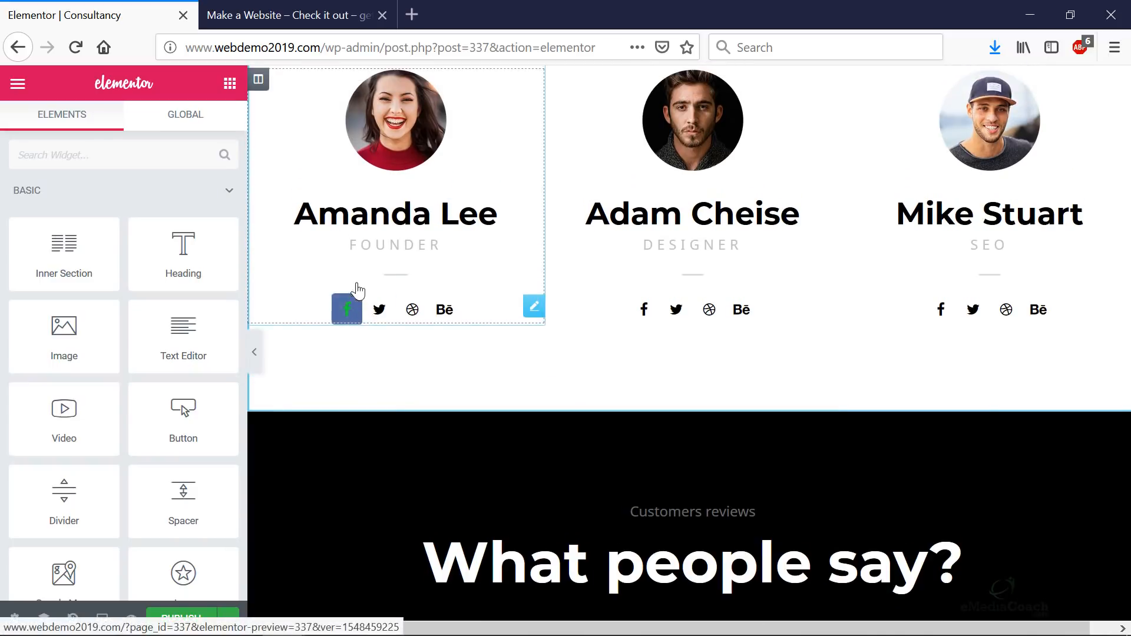
pyautogui.click(393, 190)
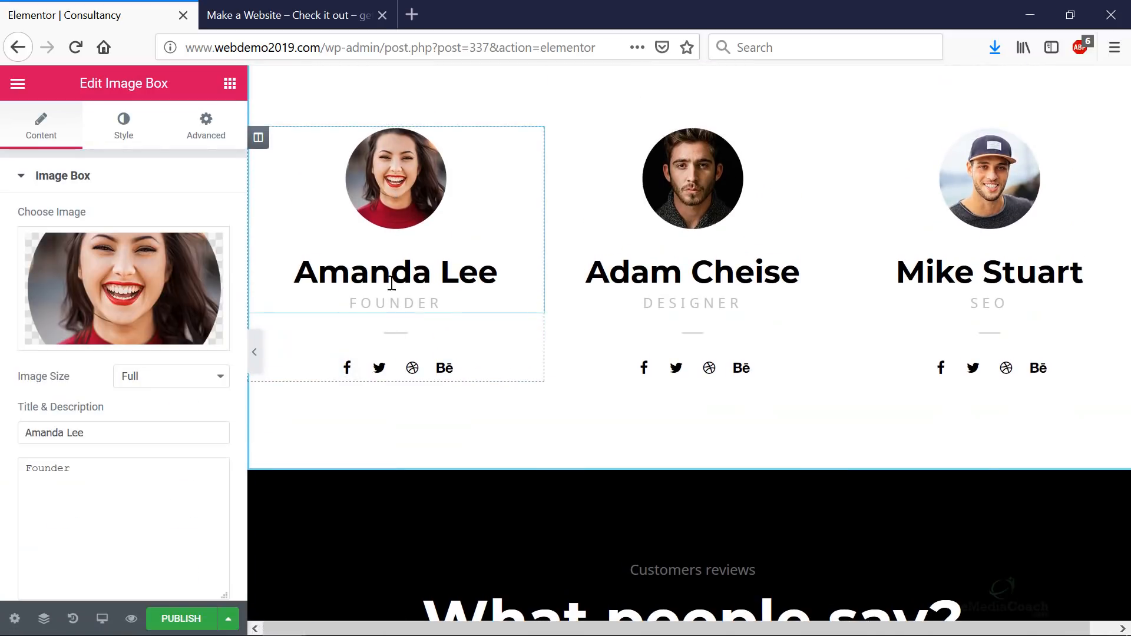
pyautogui.click(355, 376)
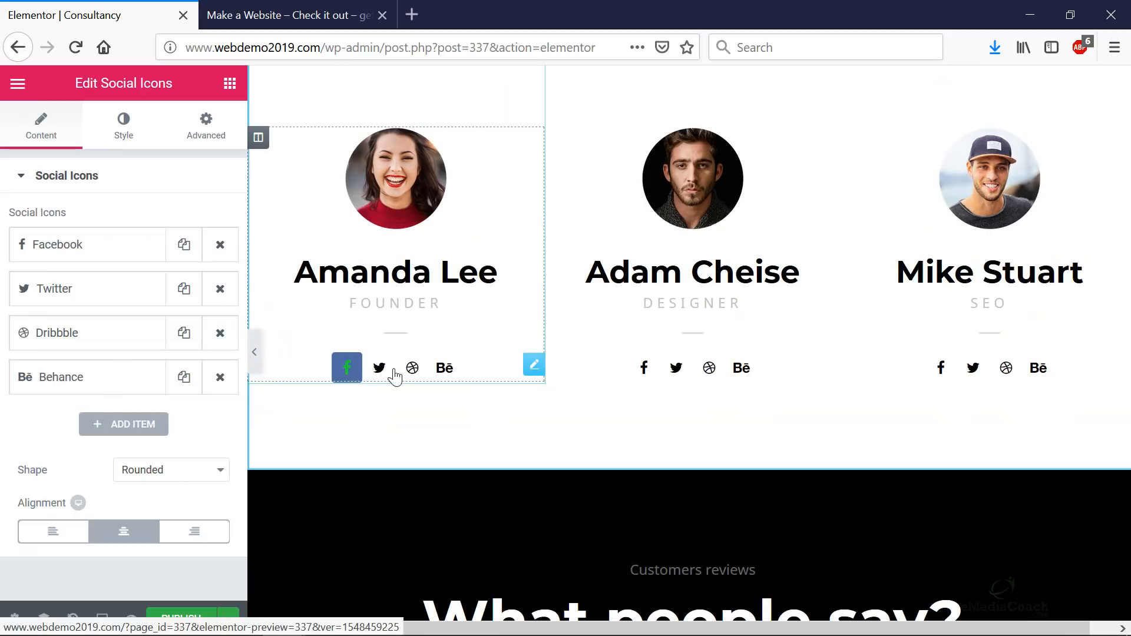
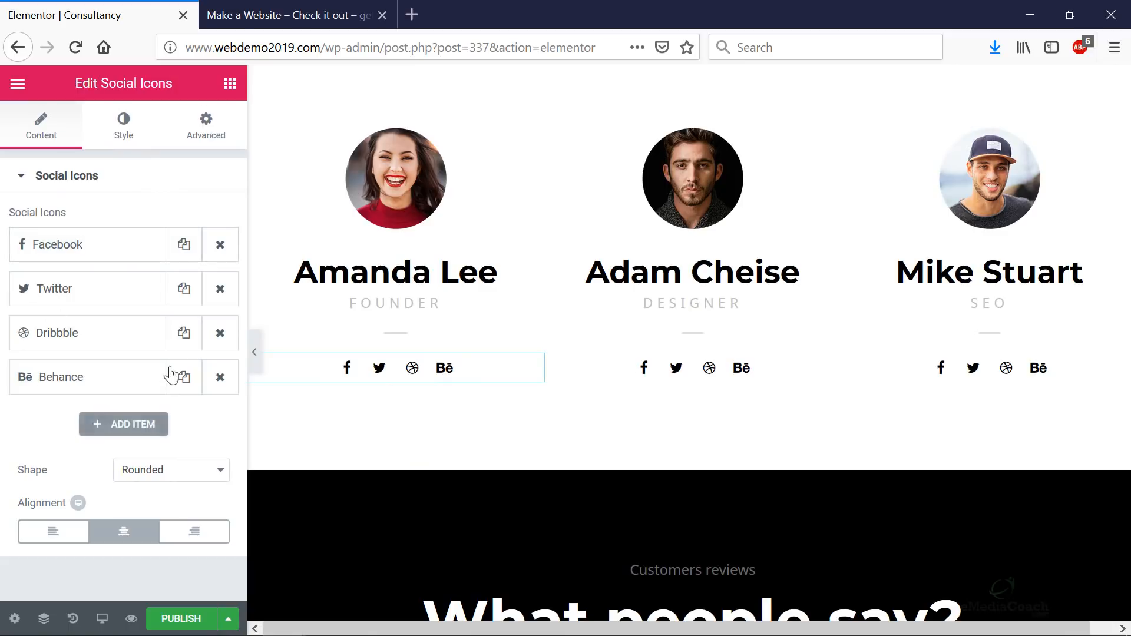
pyautogui.rightClick(478, 366)
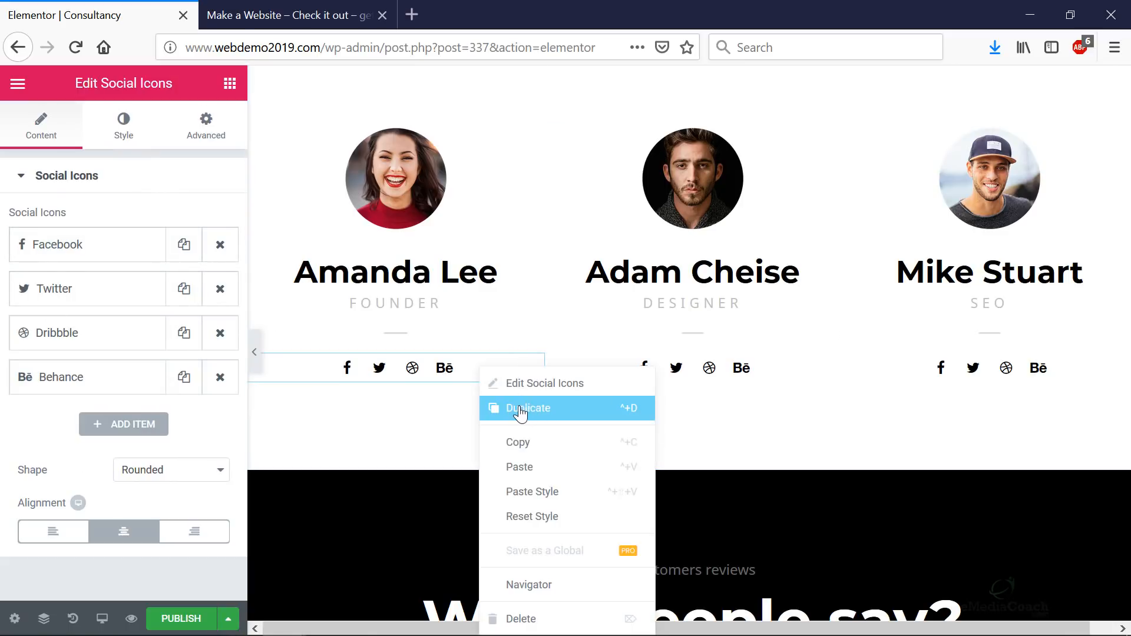
pyautogui.click(380, 437)
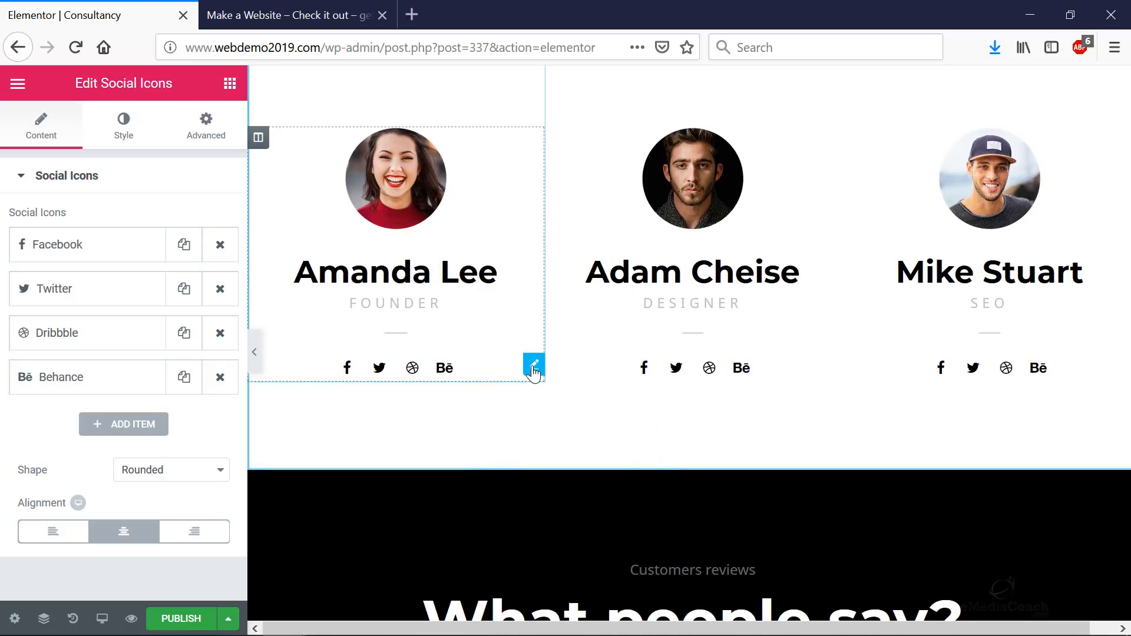
pyautogui.scroll(-10, 560, 405)
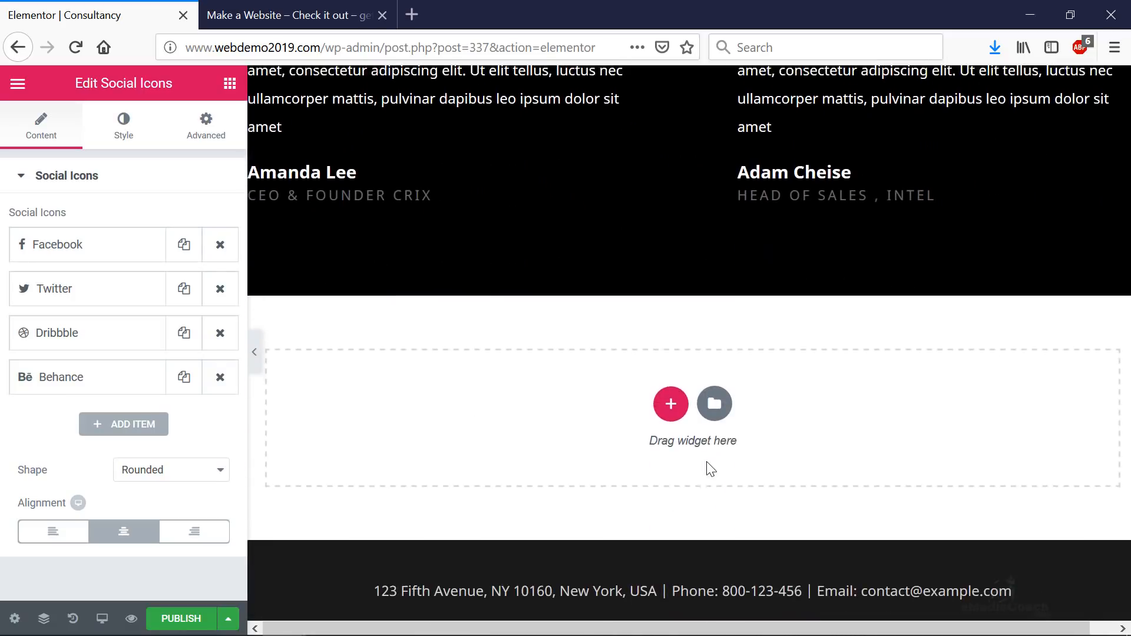
pyautogui.scroll(13, 709, 467)
pyautogui.scroll(10, 613, 439)
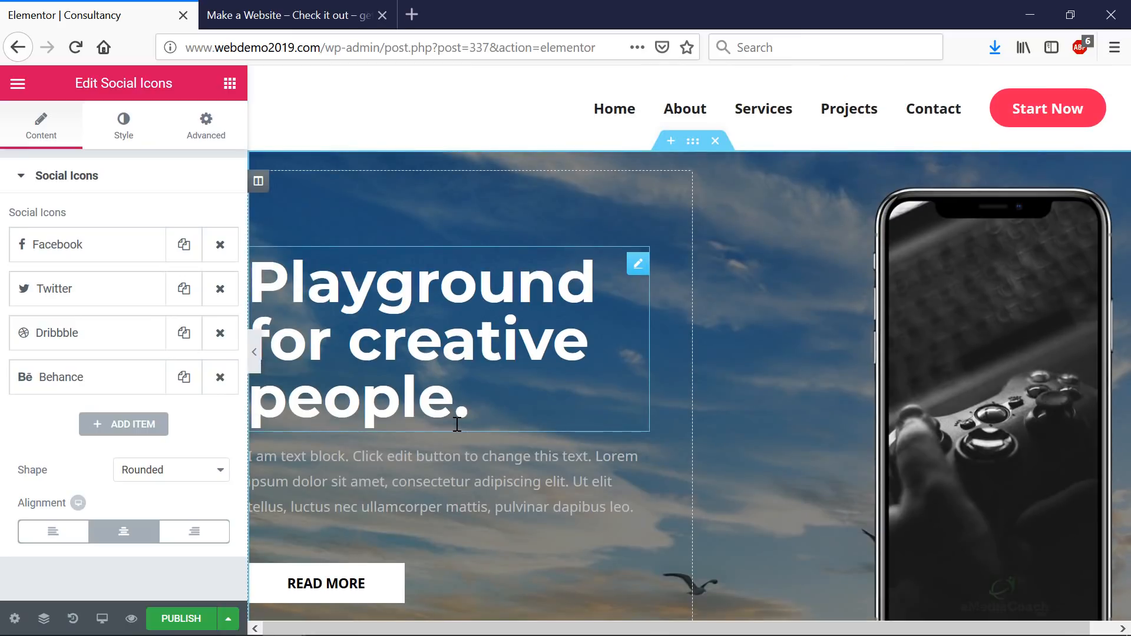
pyautogui.scroll(-5, 460, 424)
pyautogui.scroll(-10, 461, 426)
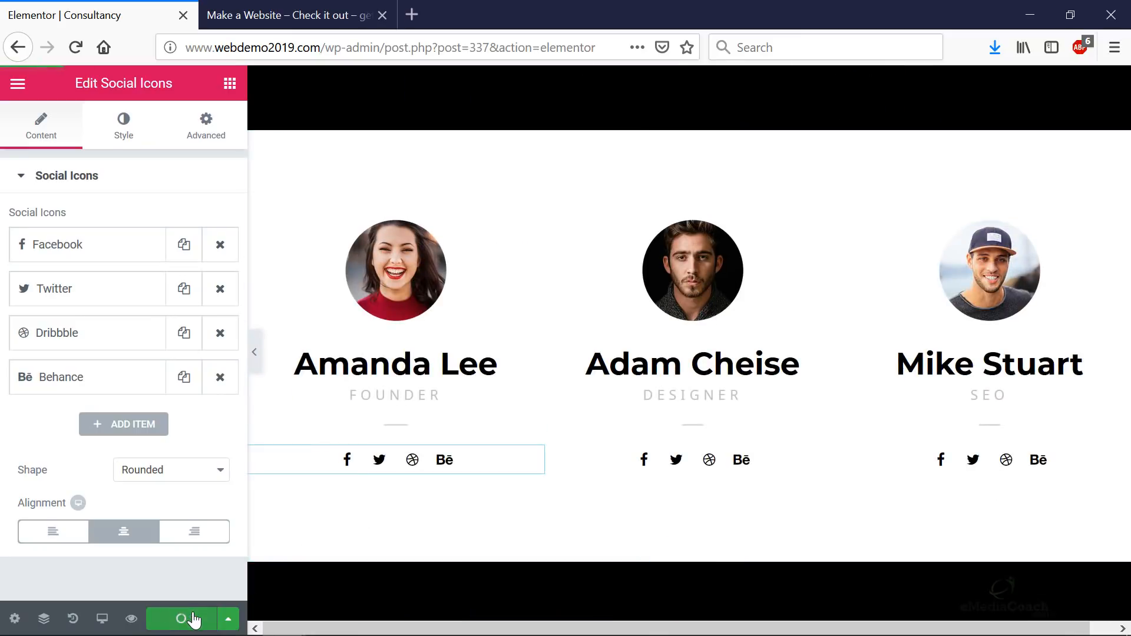
pyautogui.scroll(15, 387, 347)
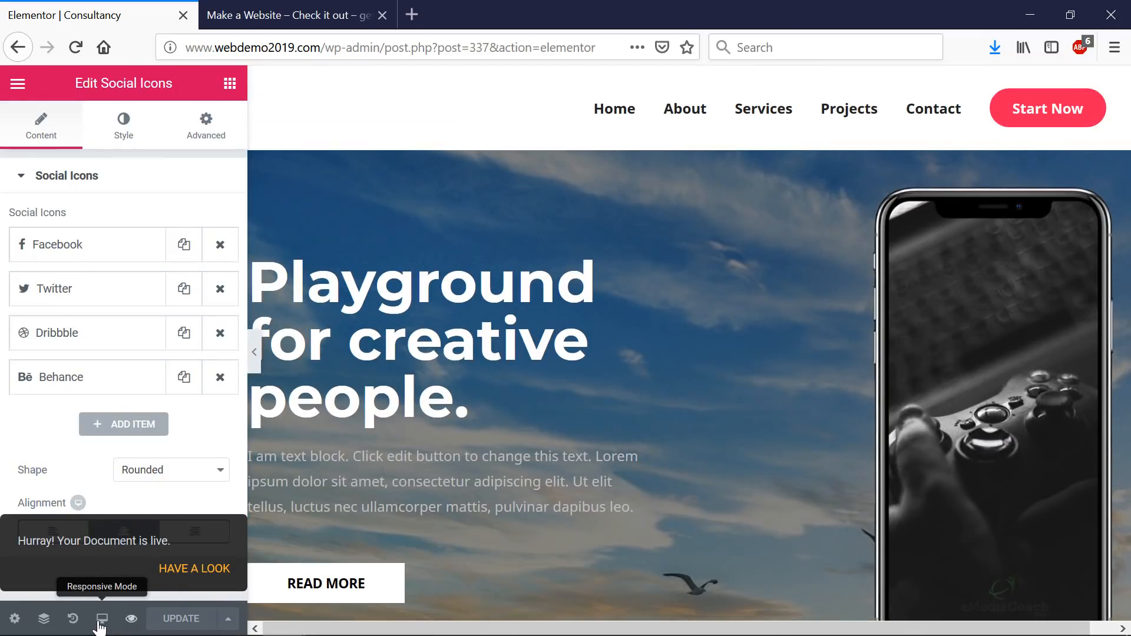
# - Preview the published Consultancy page in a new tab and scroll through it
pyautogui.click(131, 618)
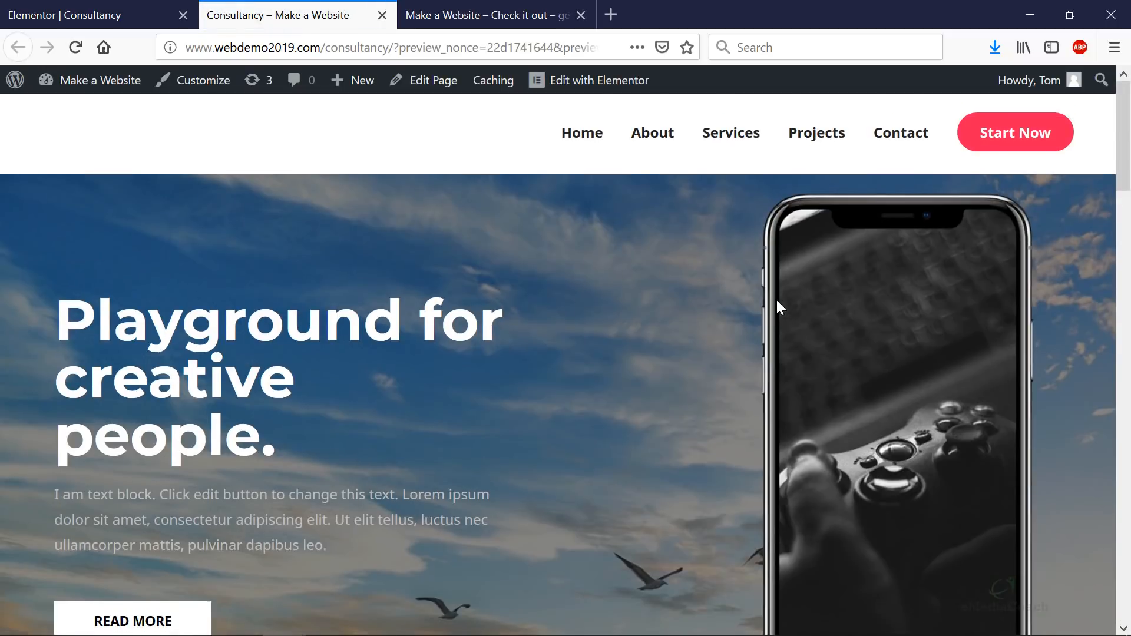
pyautogui.scroll(-4, 776, 299)
pyautogui.scroll(-10, 776, 299)
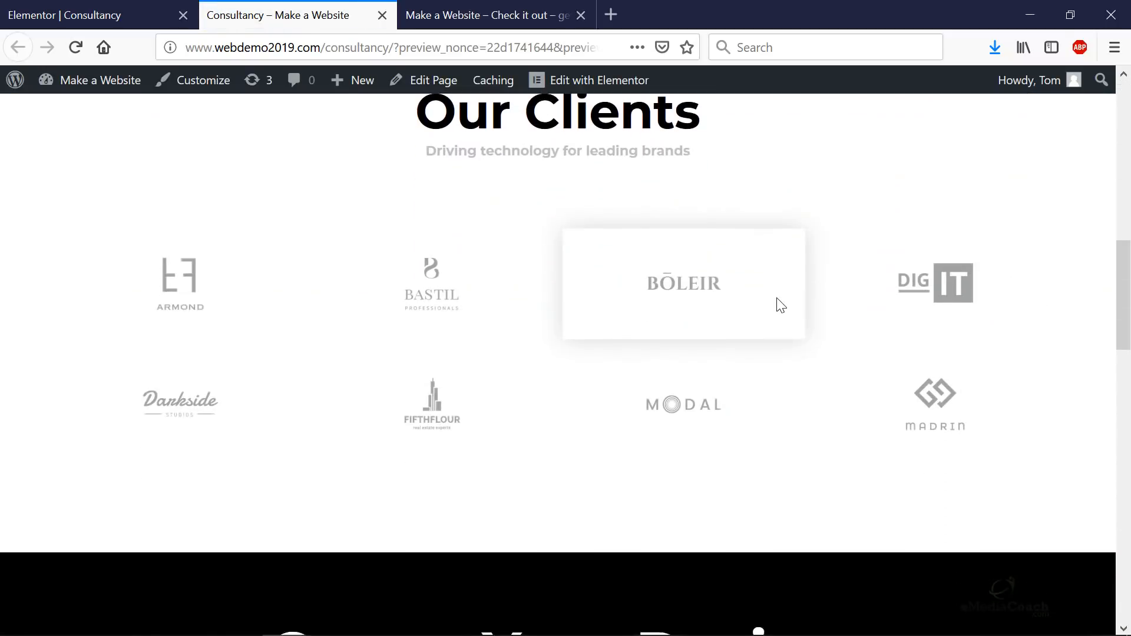
pyautogui.scroll(-12, 777, 294)
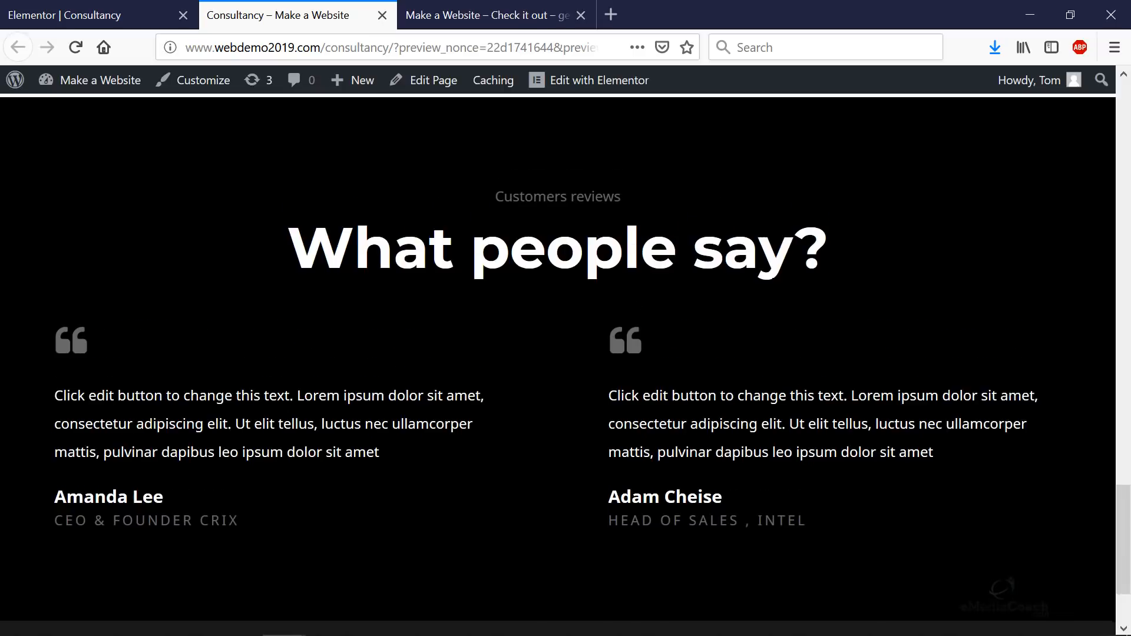
pyautogui.scroll(14, 774, 317)
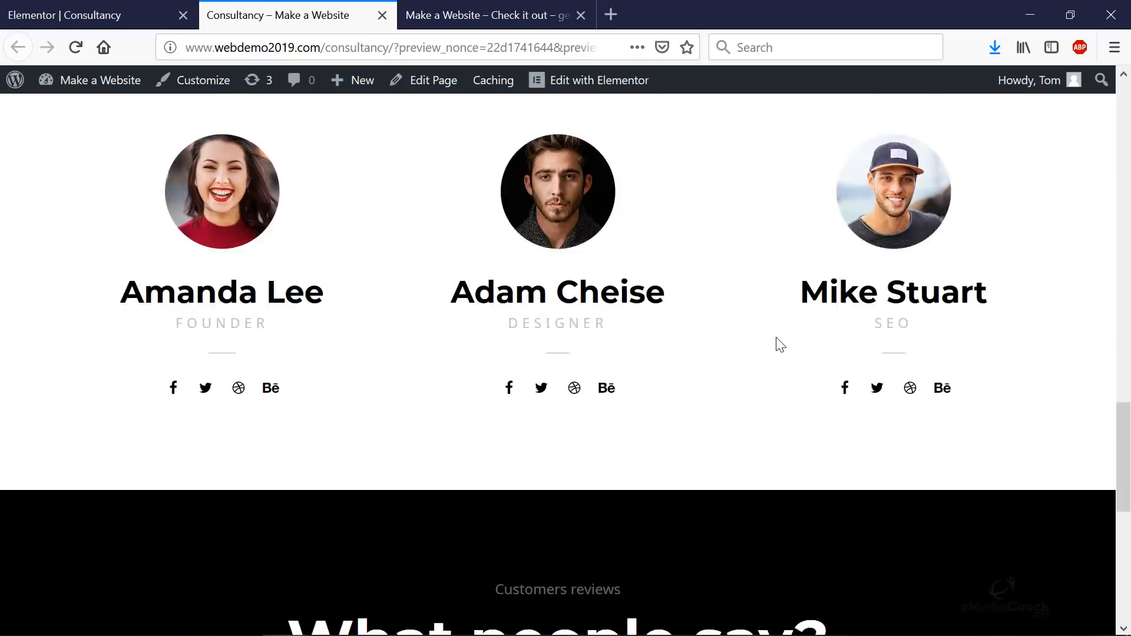
pyautogui.scroll(15, 789, 361)
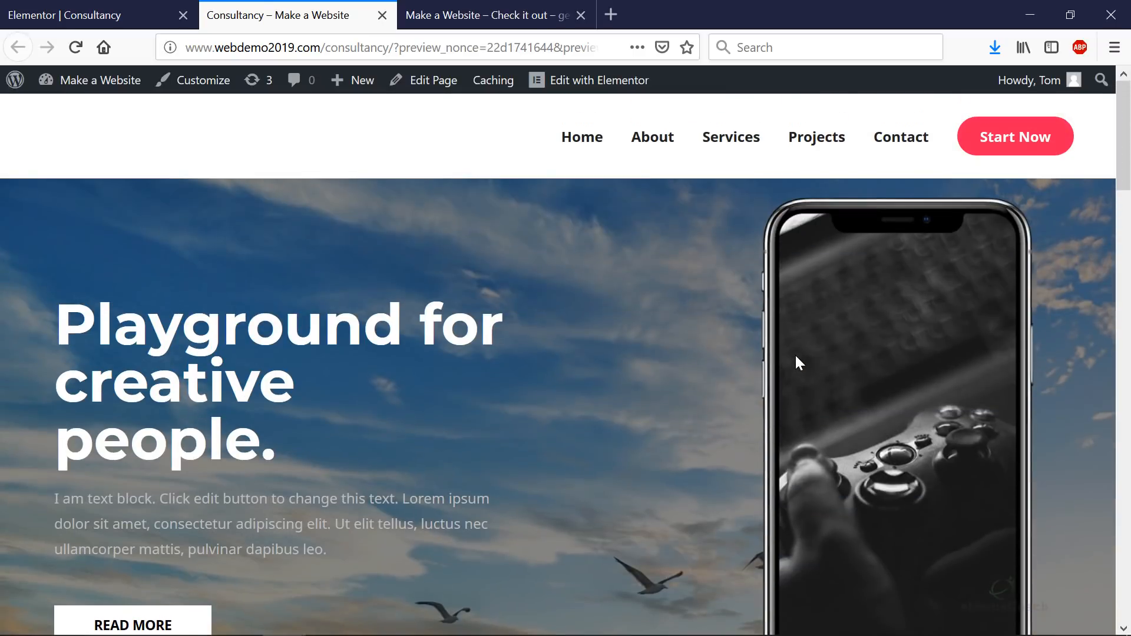
# - Return to the Elementor editor and exit to the WordPress dashboard
pyautogui.click(108, 18)
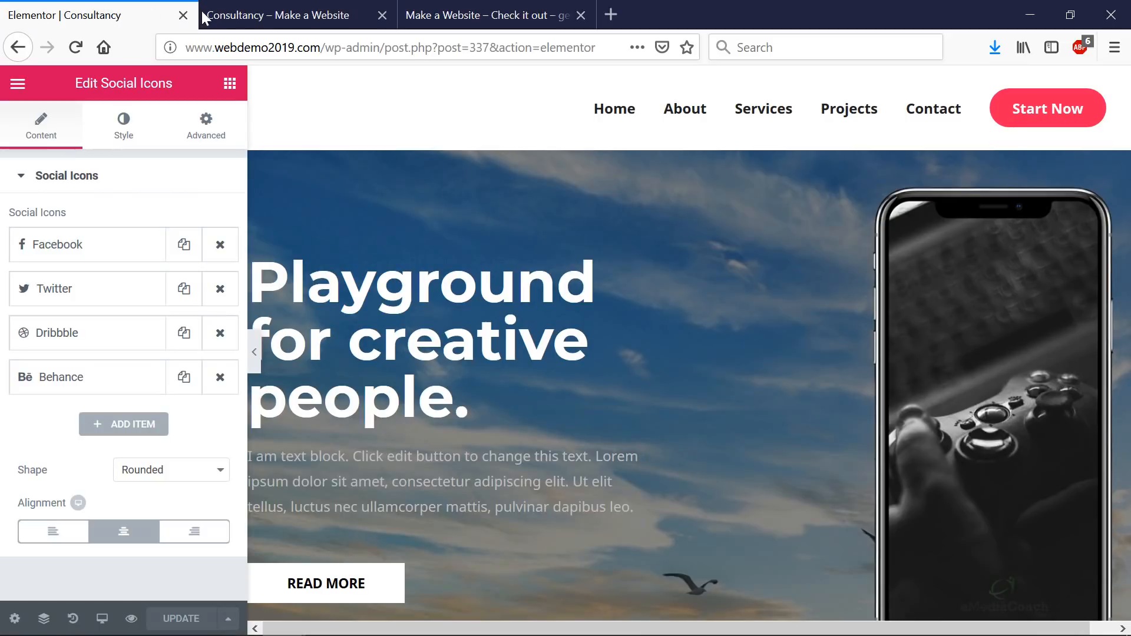
pyautogui.scroll(-7, 330, 125)
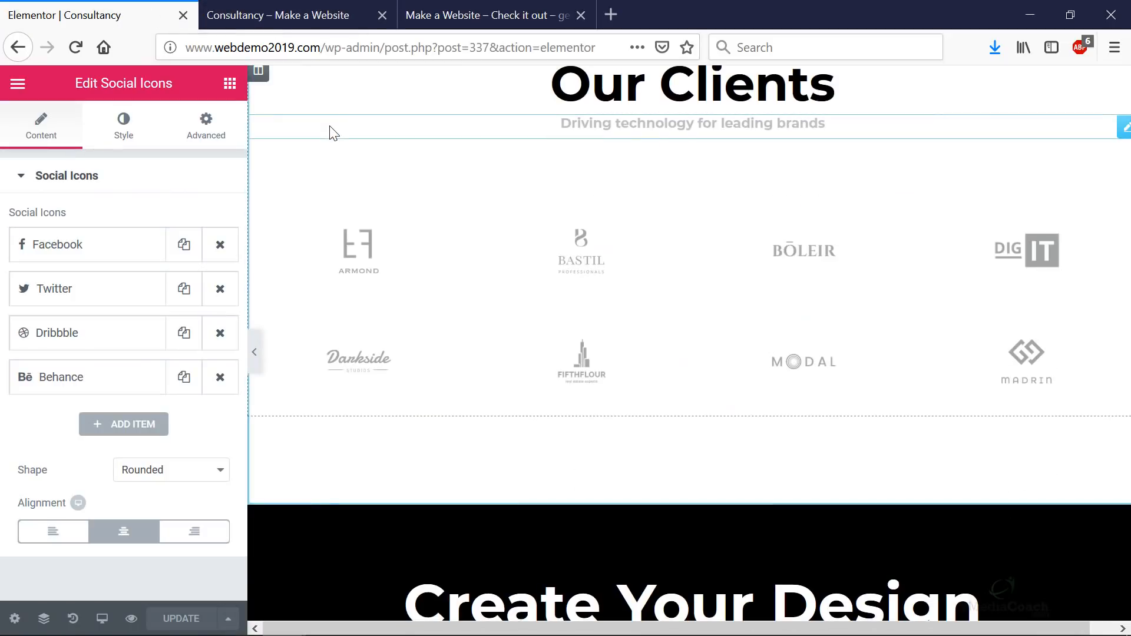
pyautogui.scroll(-5, 336, 165)
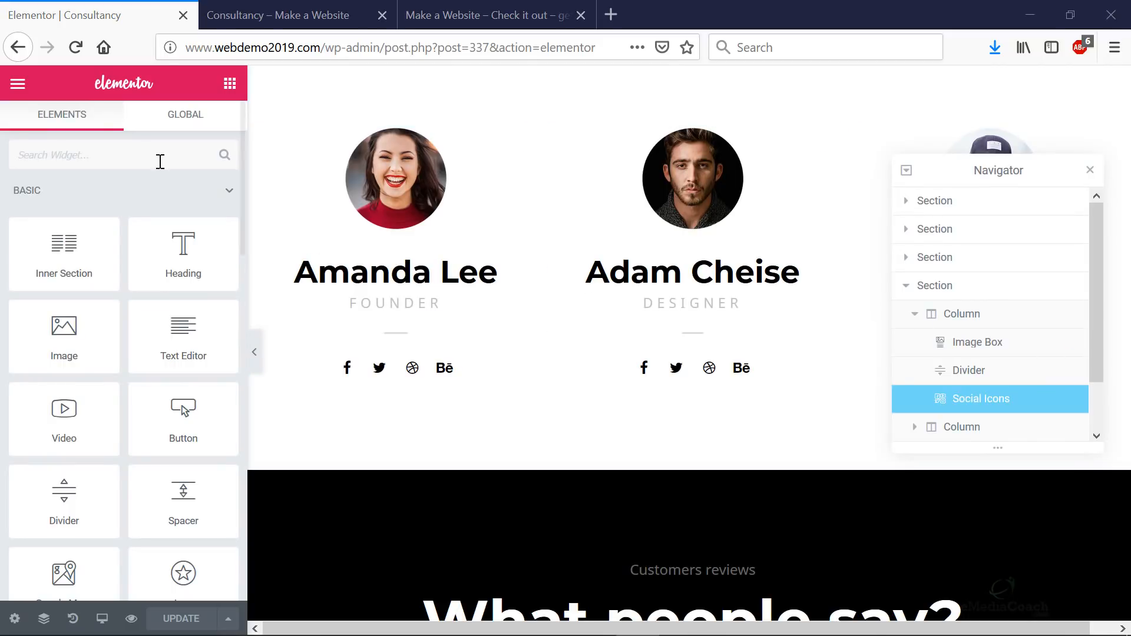
pyautogui.click(18, 86)
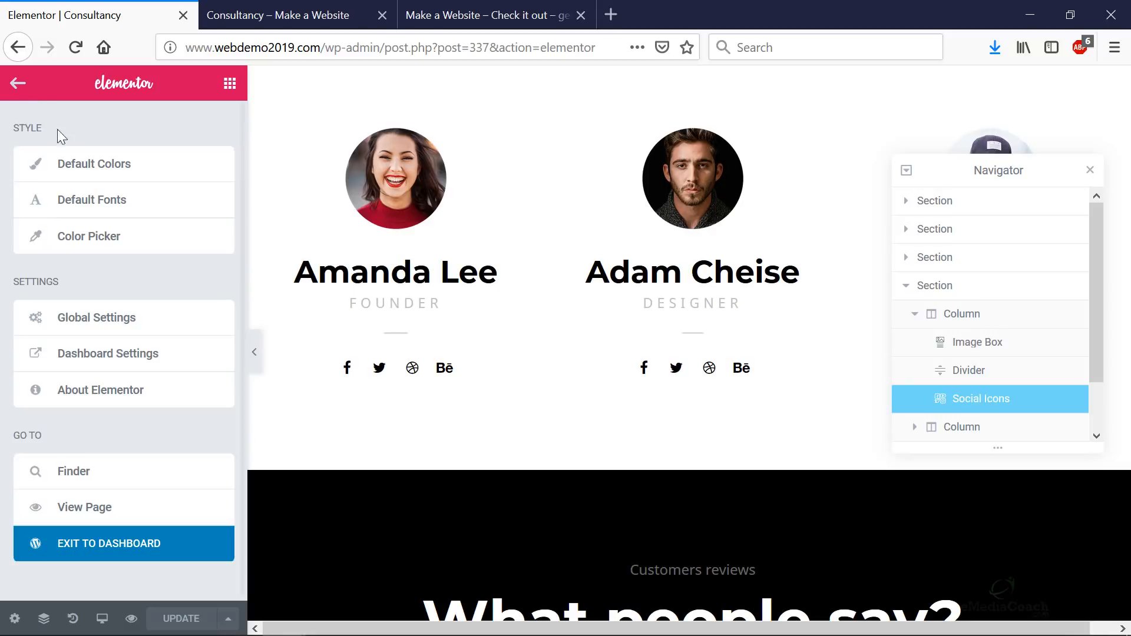
pyautogui.click(97, 542)
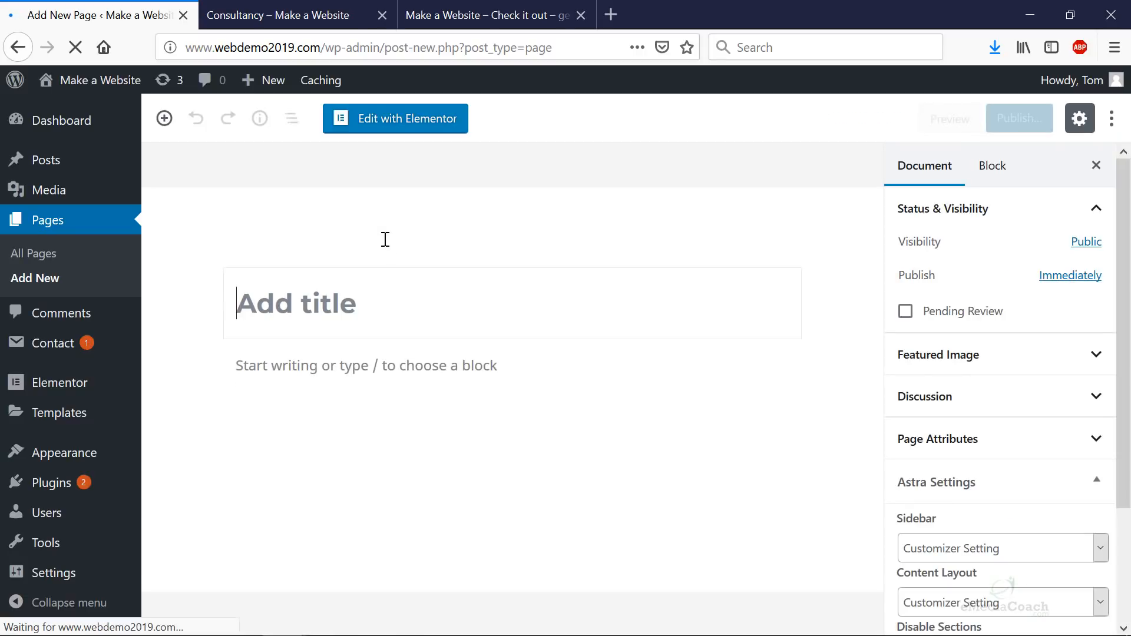
# - Title the new page 'Product Management' and open it in Elementor
pyautogui.write('Pr')
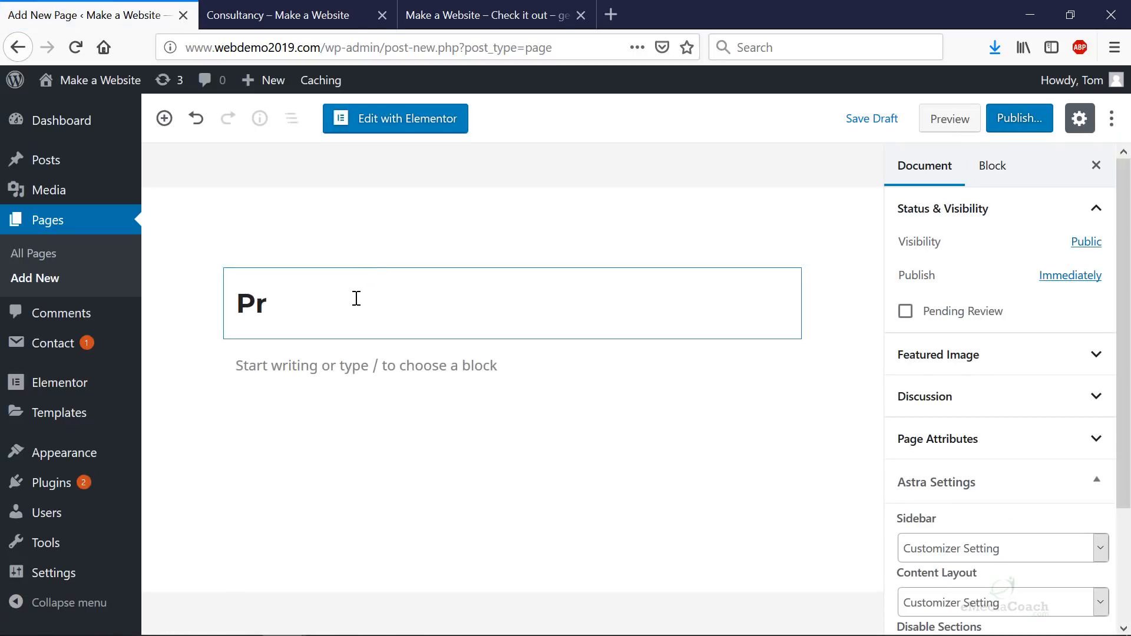
pyautogui.write('oduct Management')
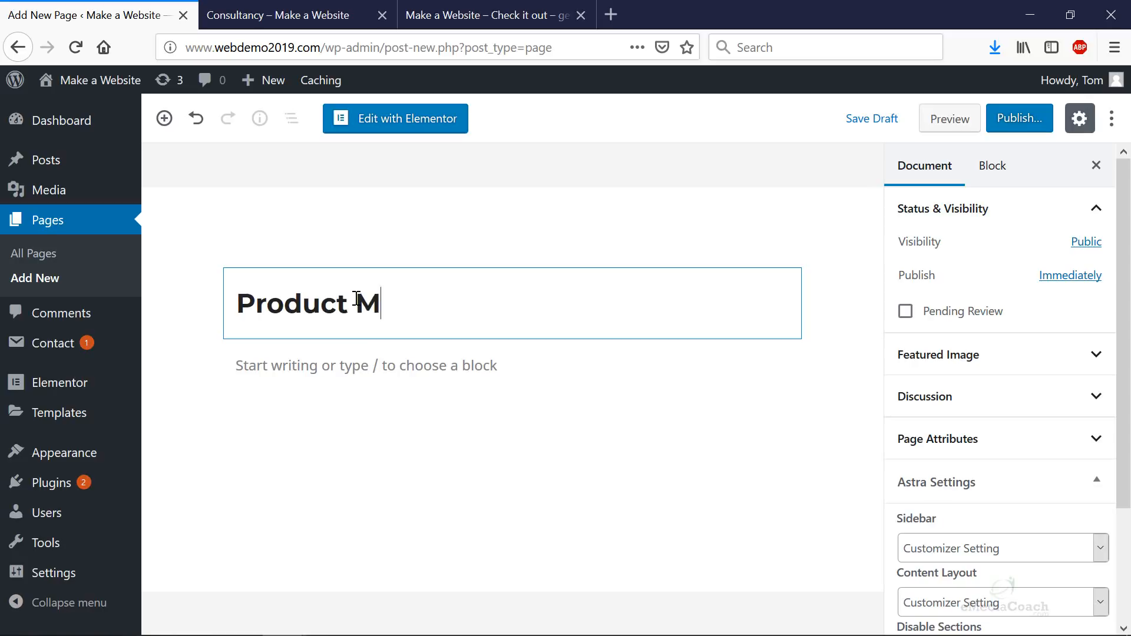
pyautogui.click(386, 125)
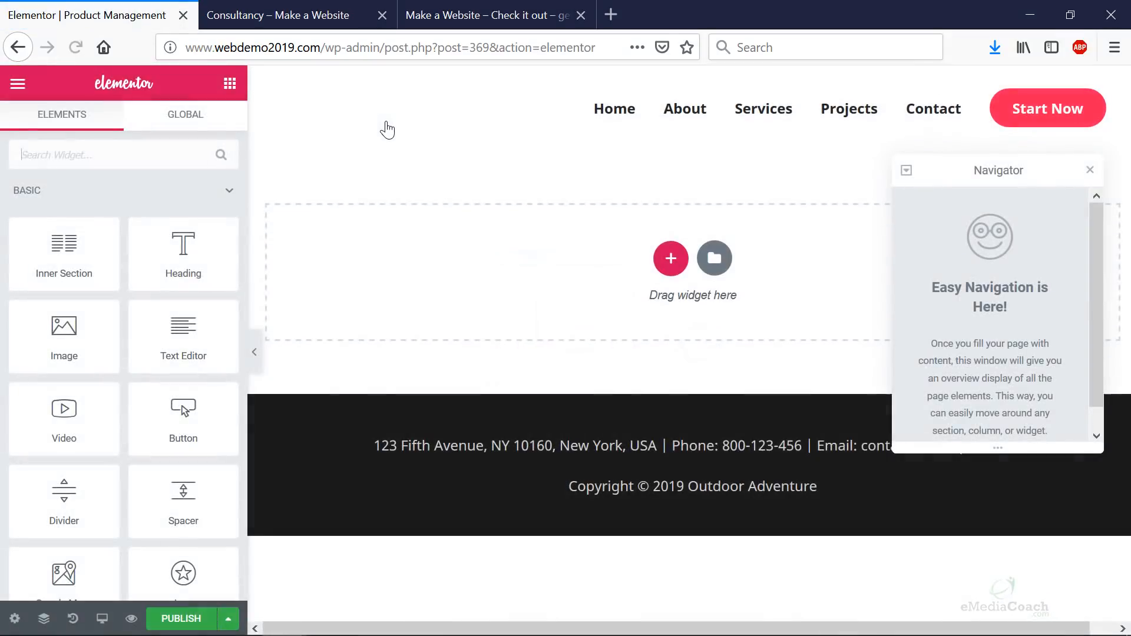
# - Insert the Homepage – App page template, then publish and preview Product Management
pyautogui.click(714, 257)
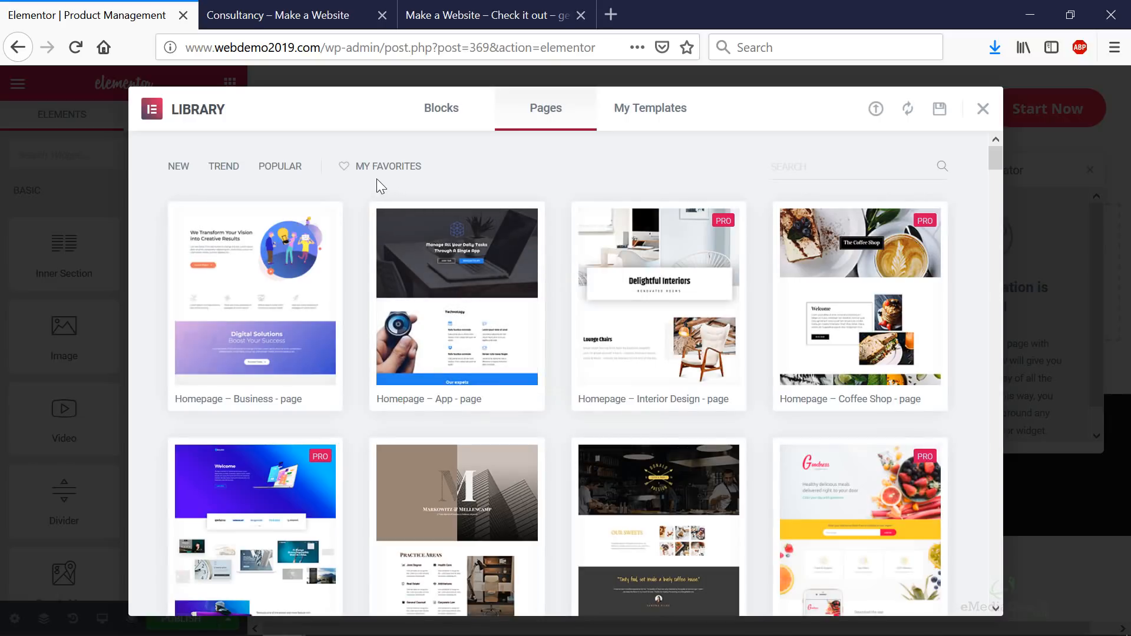
pyautogui.click(401, 399)
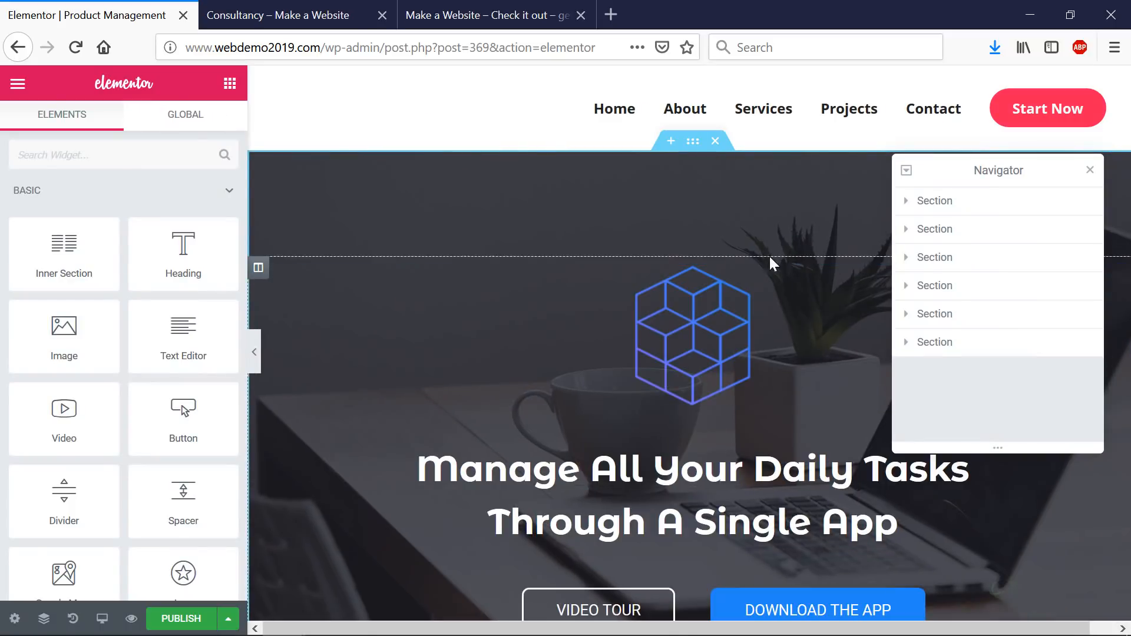
pyautogui.scroll(-15, 770, 257)
pyautogui.scroll(15, 770, 257)
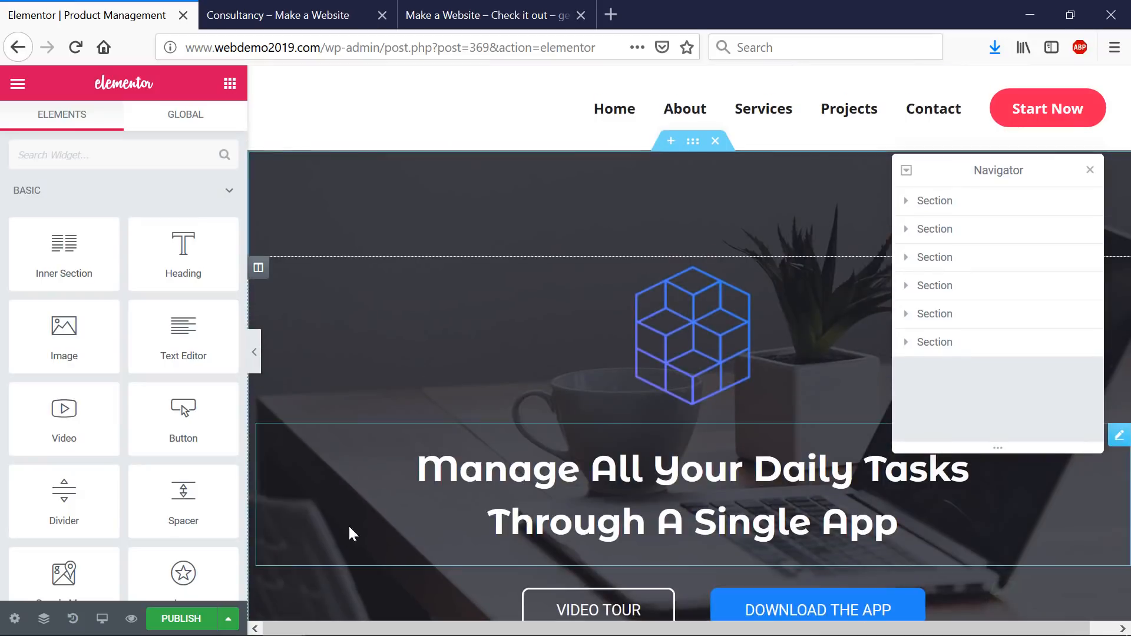
pyautogui.click(184, 622)
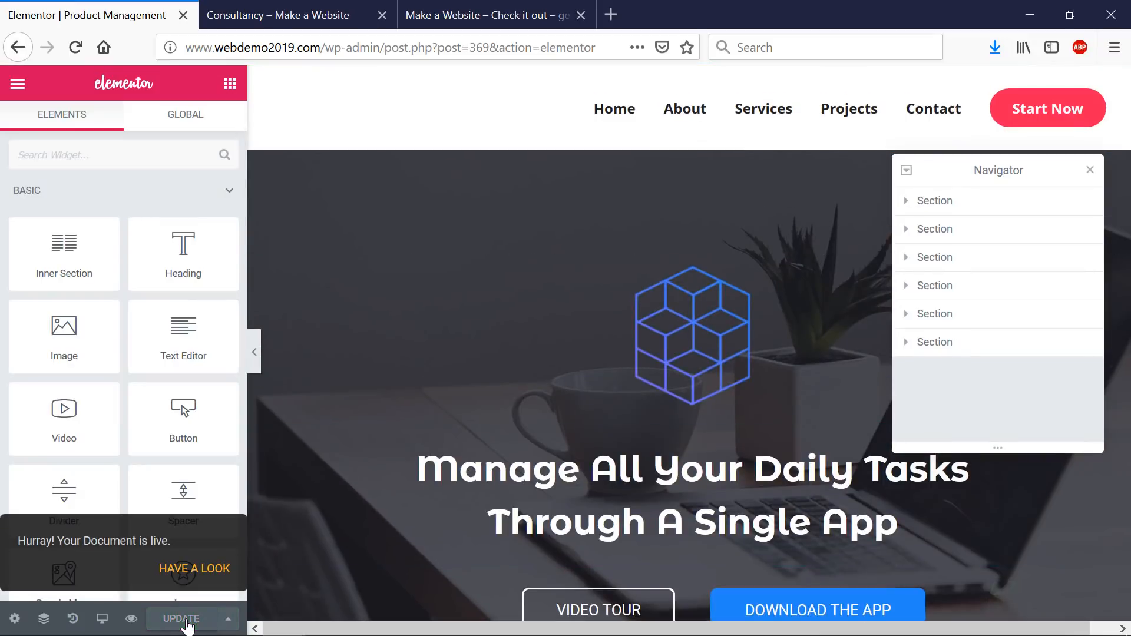
pyautogui.click(132, 620)
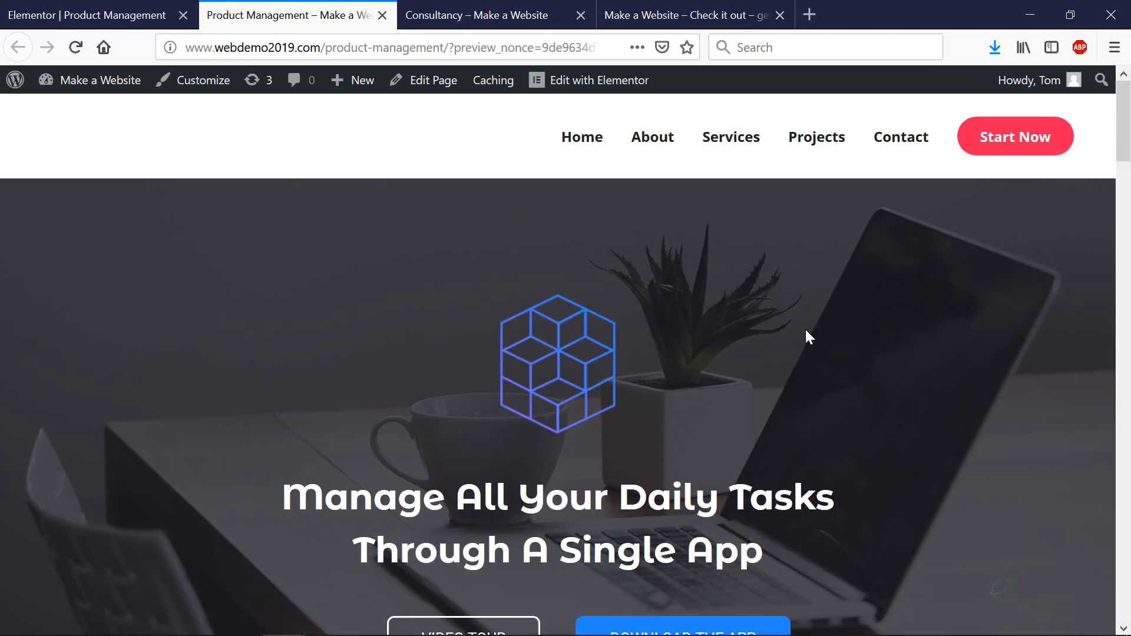
# - Scroll the Product Management preview down to the Our clients logos and back up
pyautogui.scroll(-4, 805, 327)
pyautogui.scroll(-15, 805, 327)
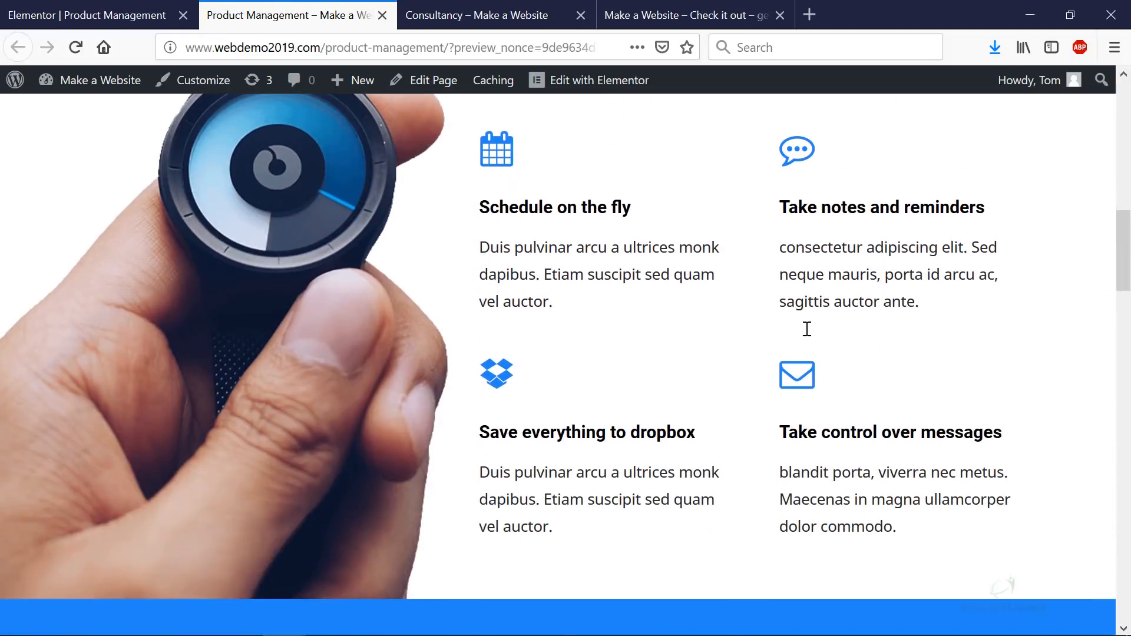
pyautogui.scroll(-15, 807, 328)
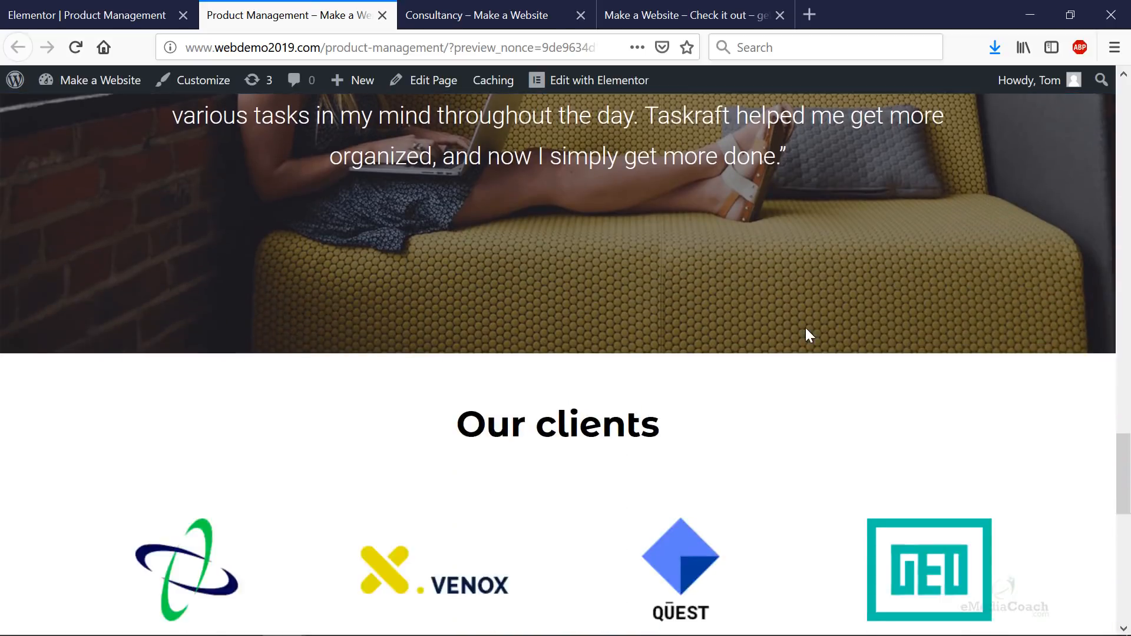
pyautogui.scroll(-6, 809, 334)
pyautogui.scroll(18, 809, 334)
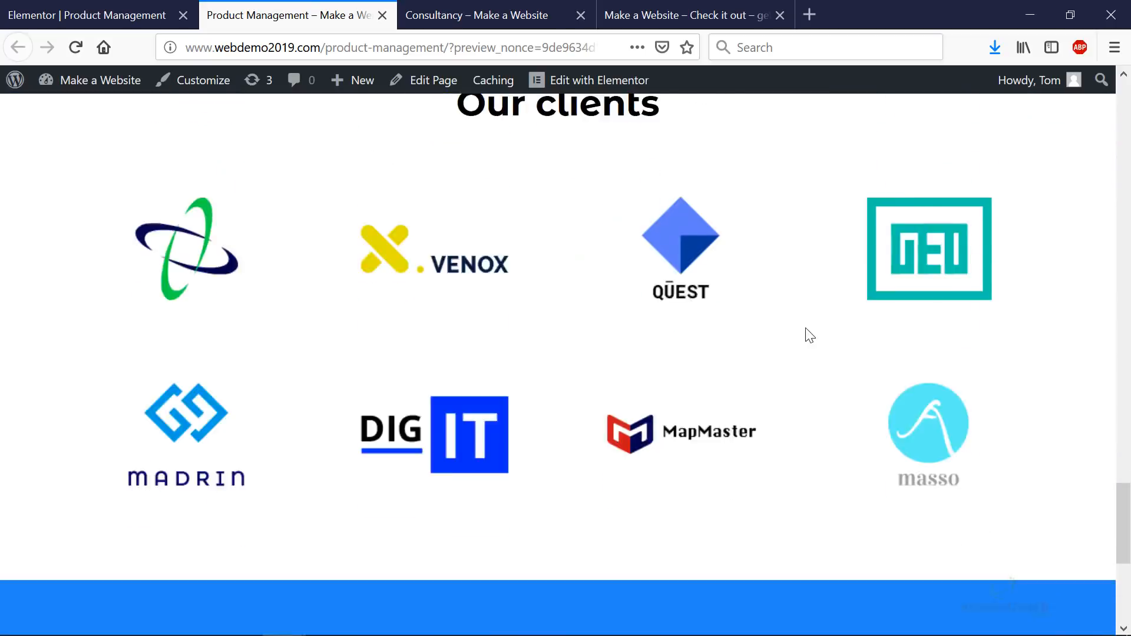
pyautogui.scroll(20, 806, 329)
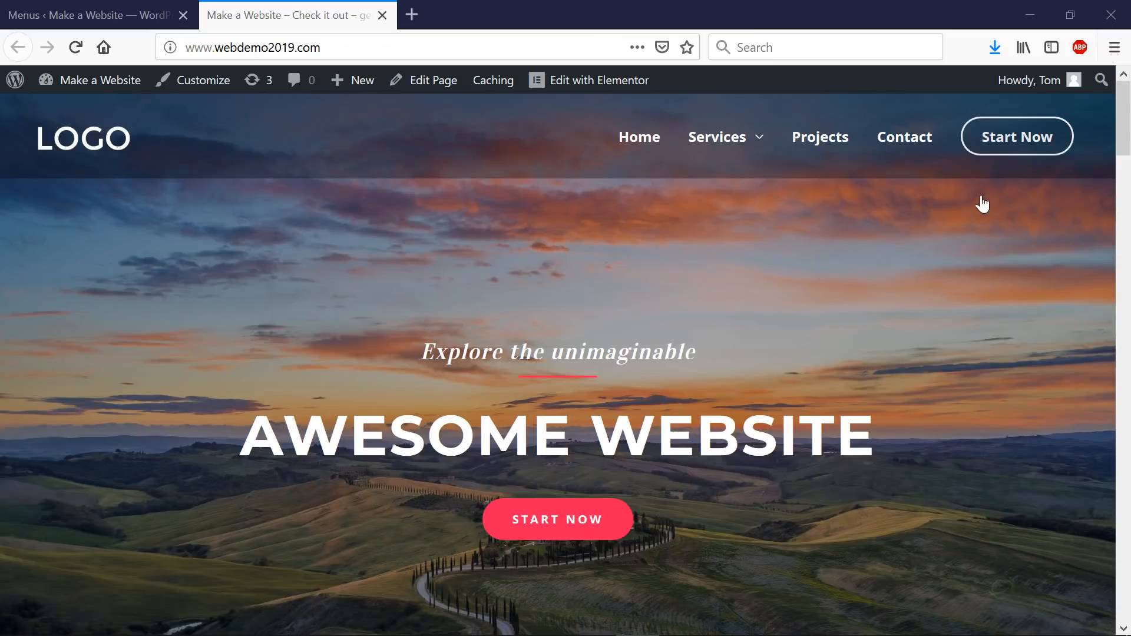
# - Open Consultancy, Product Management and Services in separate new tabs, moving Services first
pyautogui.moveTo(744, 134)
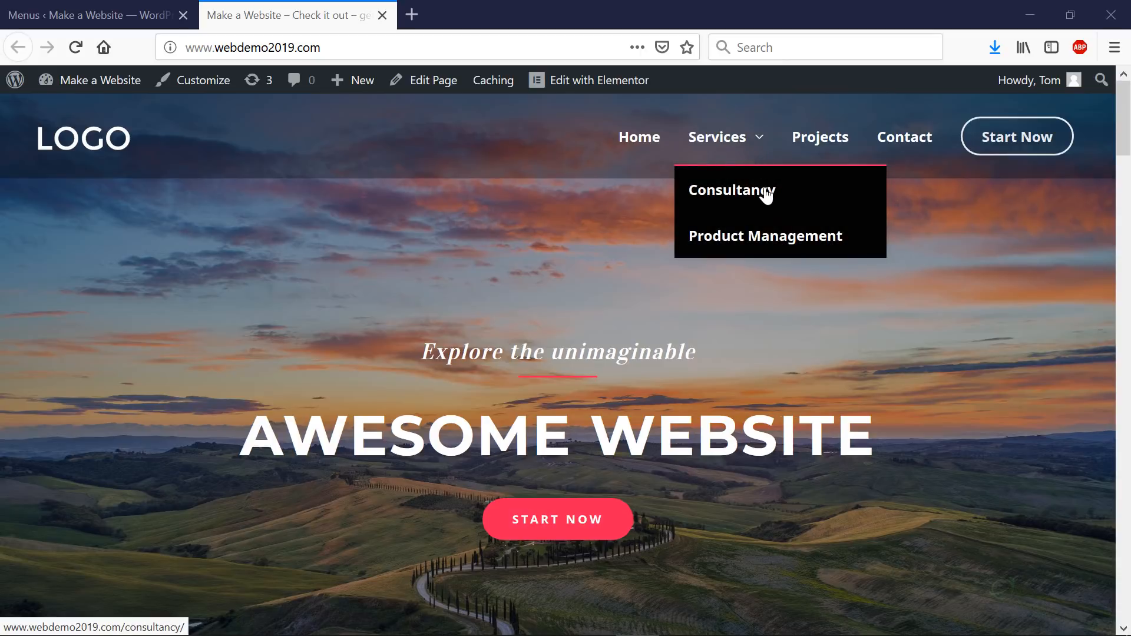
pyautogui.rightClick(768, 196)
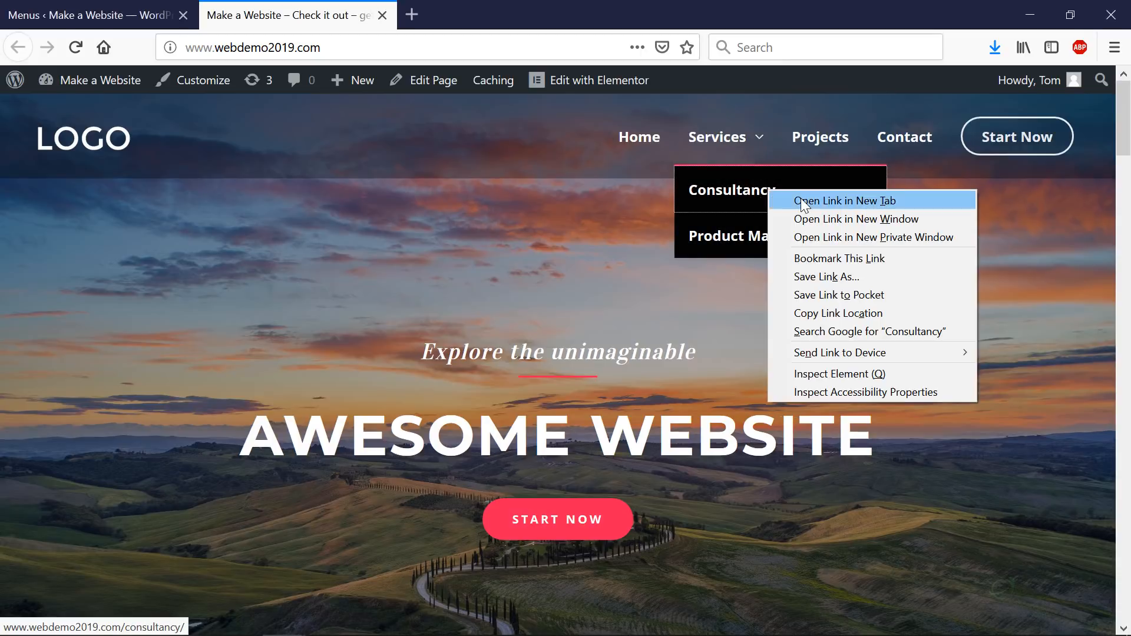
pyautogui.click(801, 198)
pyautogui.rightClick(775, 241)
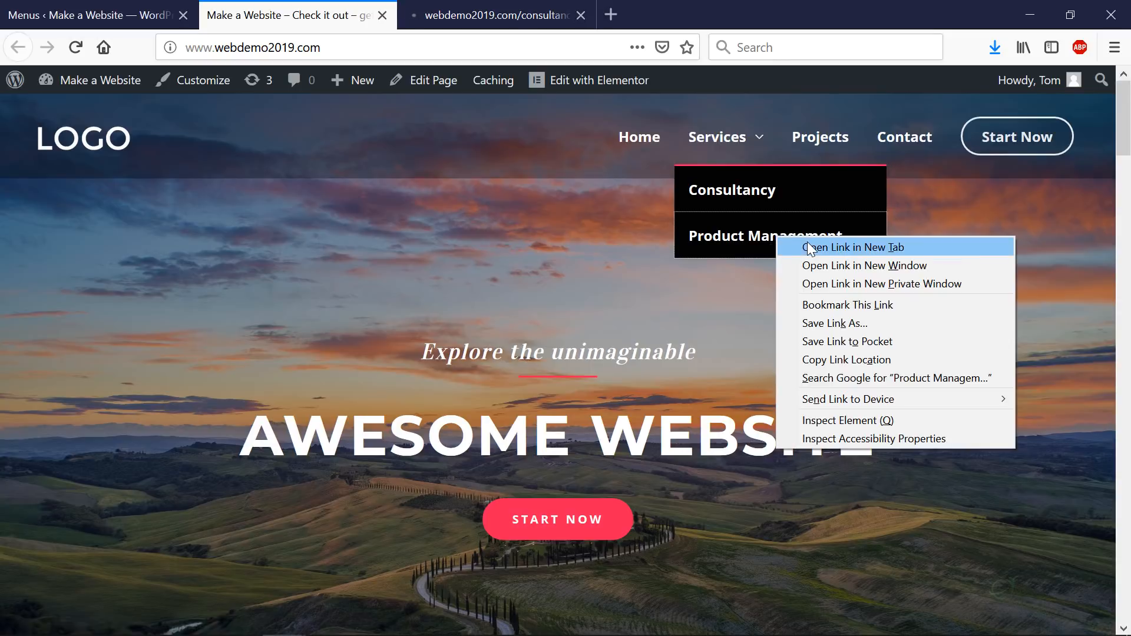
pyautogui.click(806, 242)
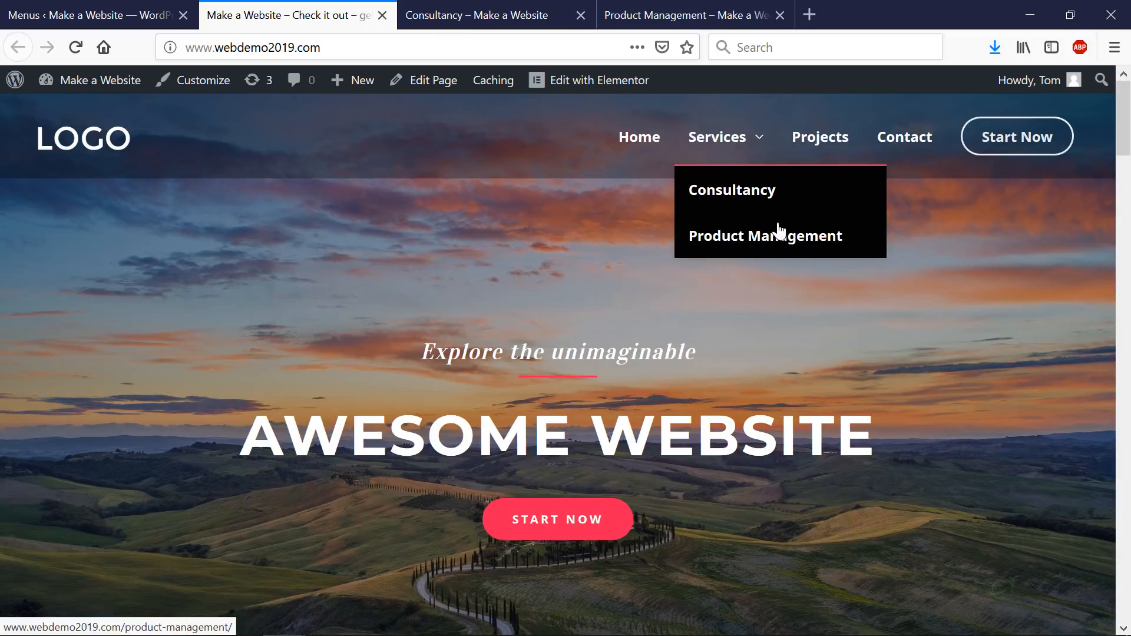
pyautogui.rightClick(722, 135)
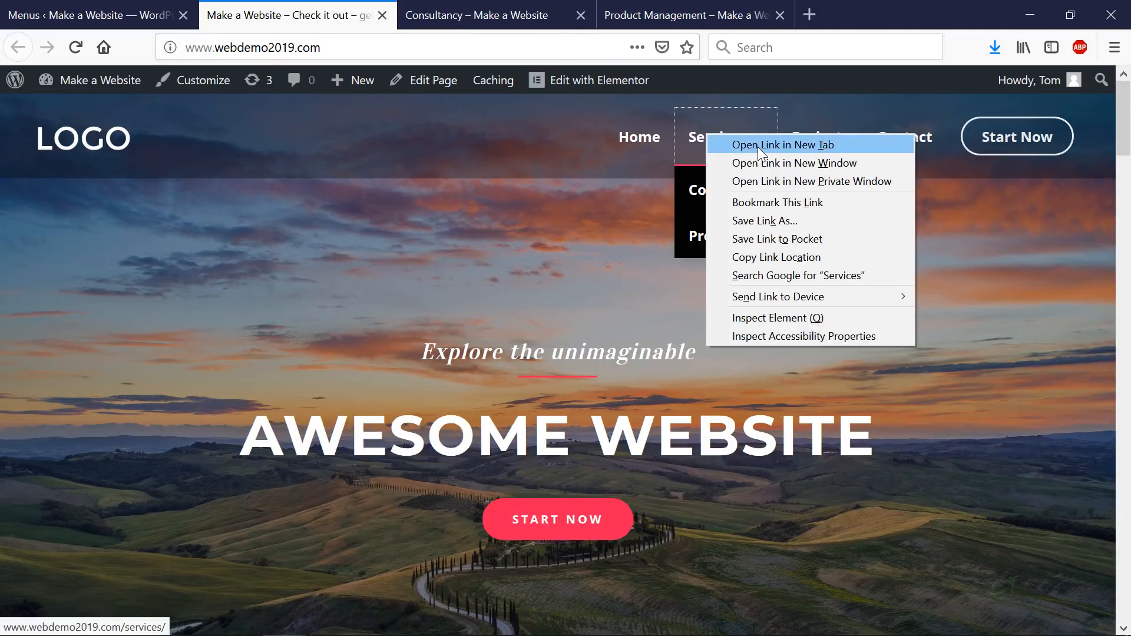
pyautogui.click(758, 147)
pyautogui.moveTo(820, 11); pyautogui.dragTo(469, 23)
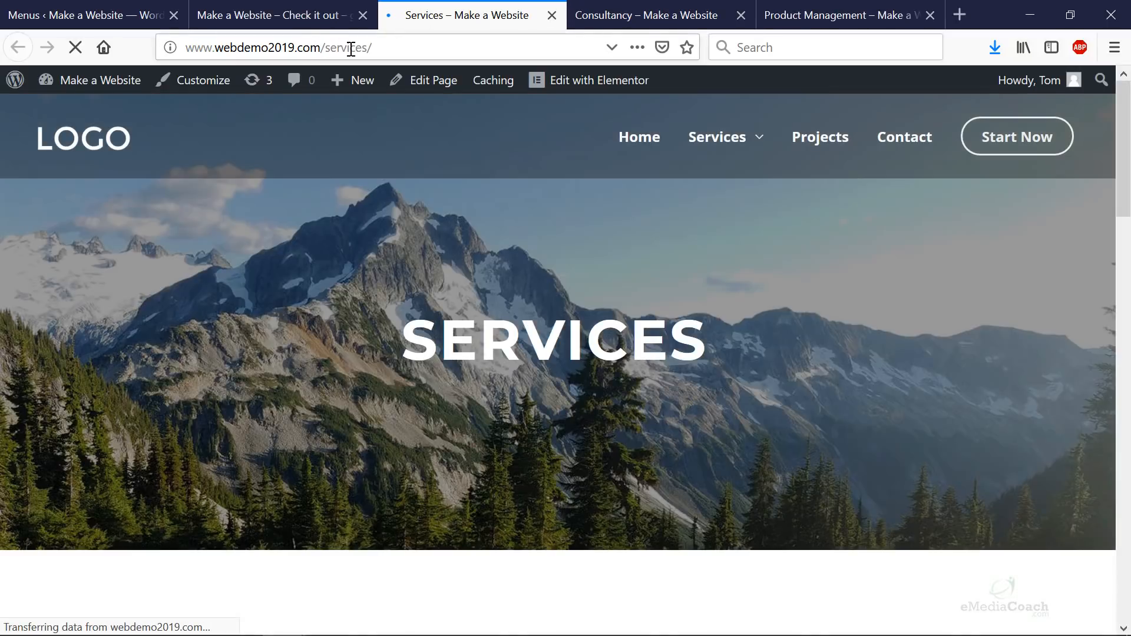
# - Try the address /services/consultancy, then view the Consultancy page at /consultancy/
pyautogui.doubleClick(344, 48)
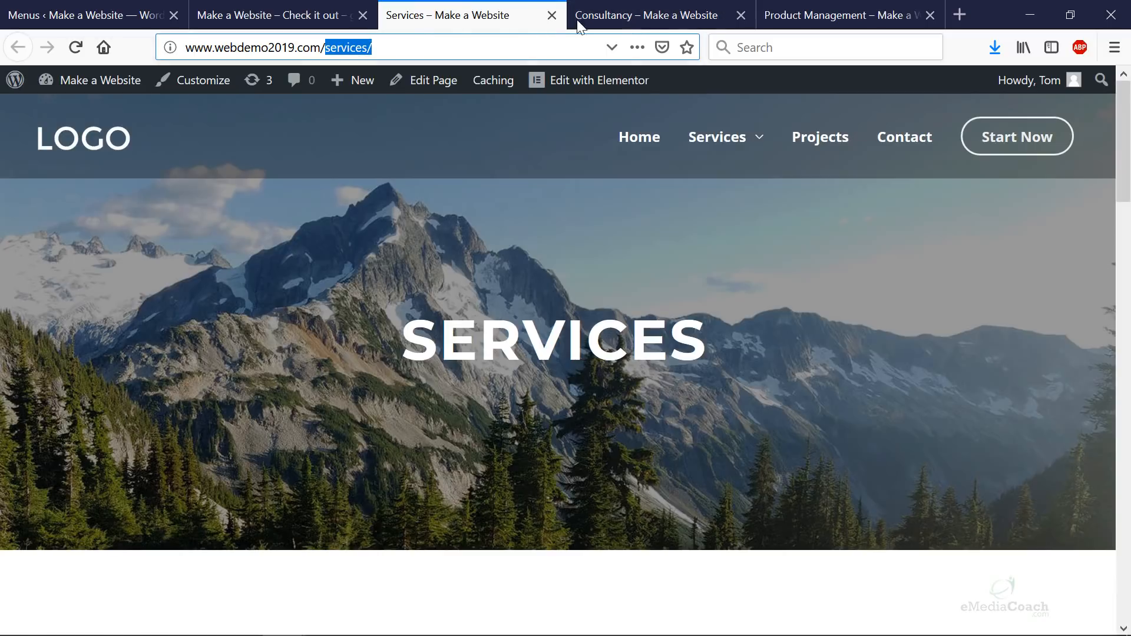
pyautogui.moveTo(746, 141)
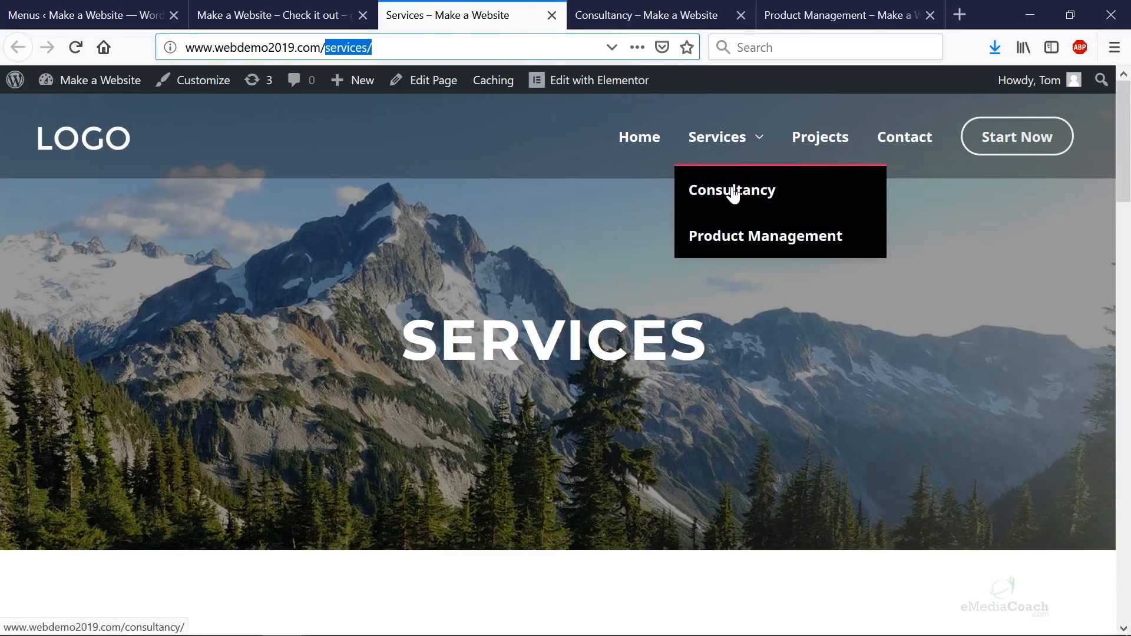
pyautogui.click(423, 55)
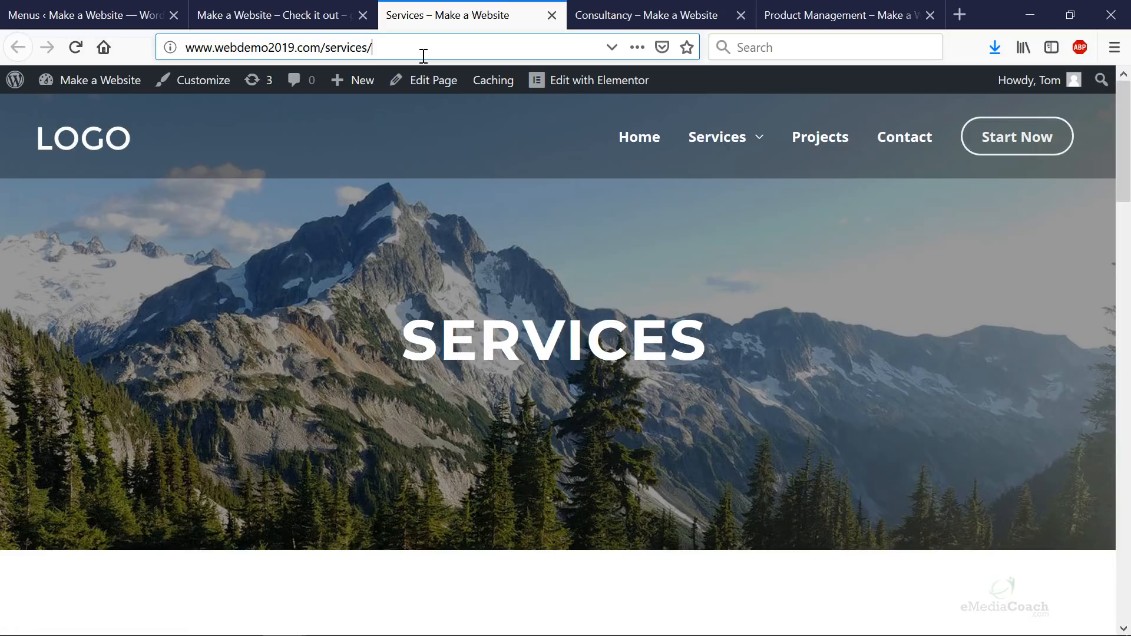
pyautogui.write('consultanct')
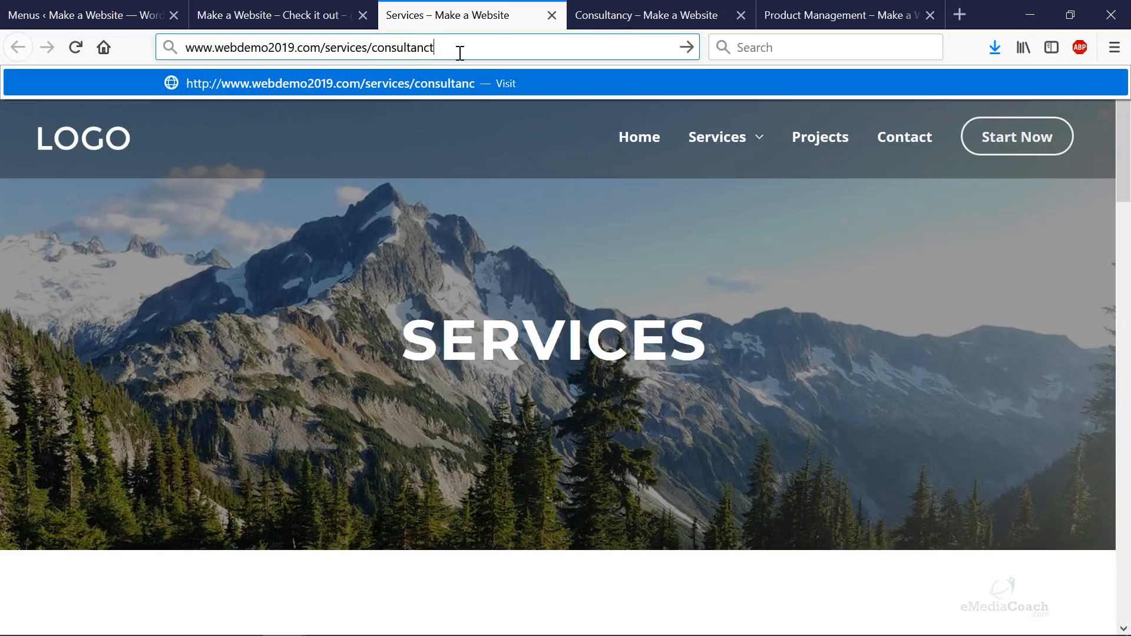
pyautogui.press('BackSpace')
pyautogui.write('y')
pyautogui.click(624, 24)
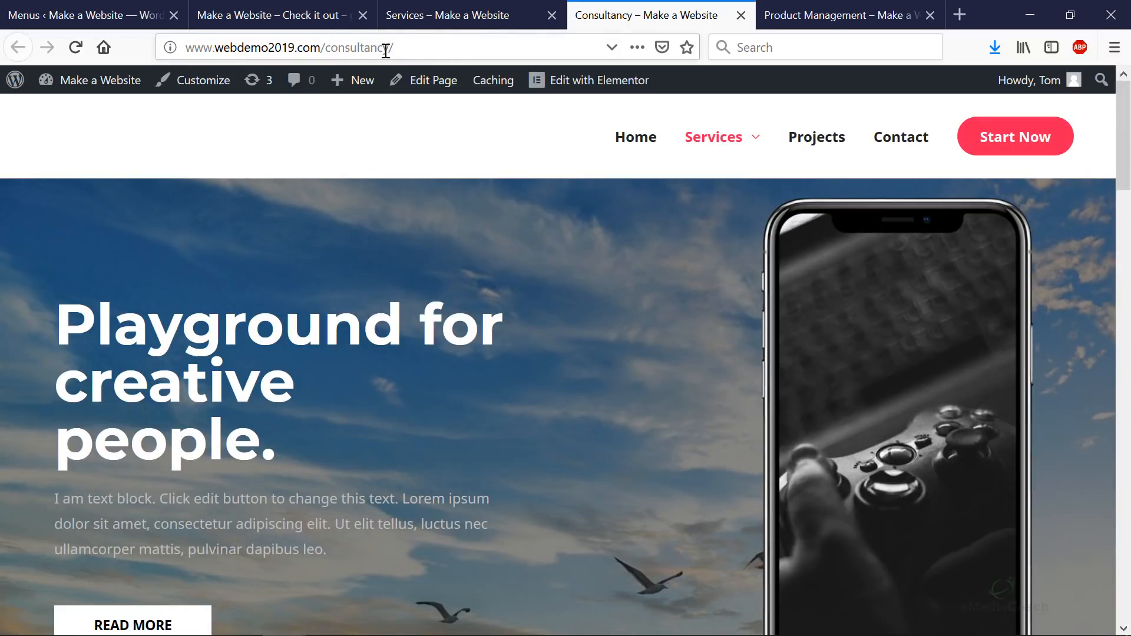
pyautogui.click(420, 24)
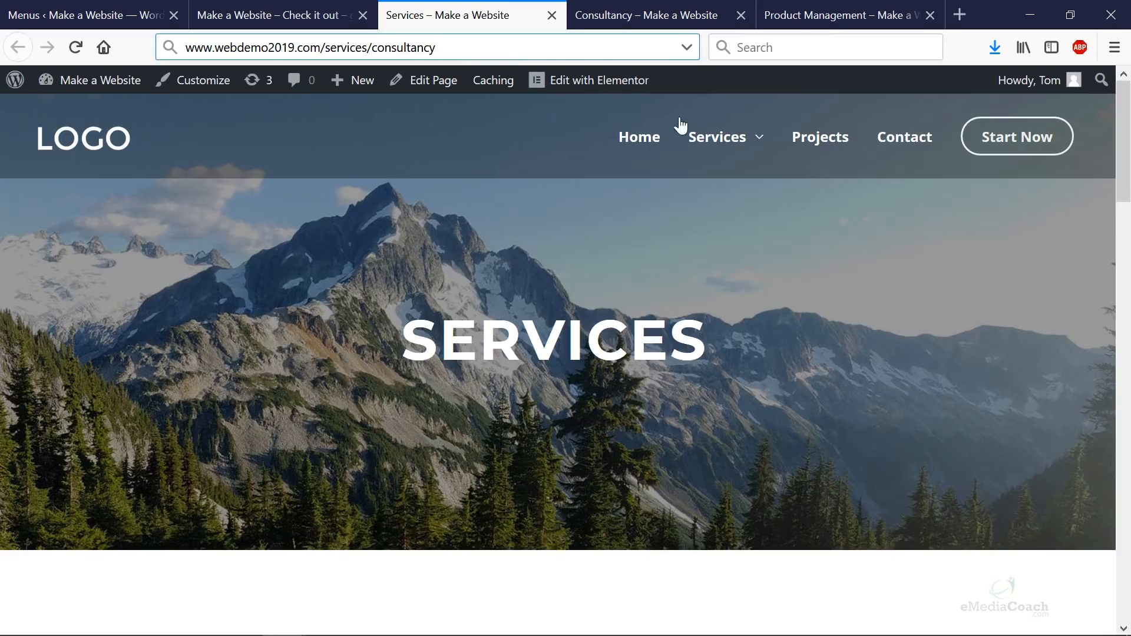
pyautogui.moveTo(733, 154)
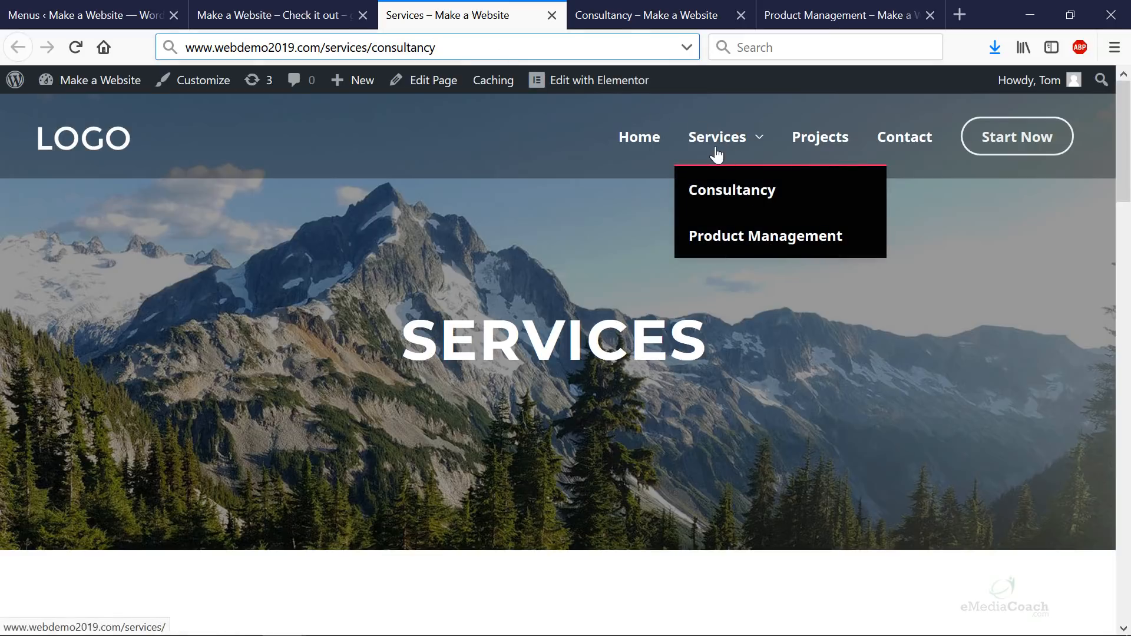
pyautogui.moveTo(382, 52); pyautogui.dragTo(475, 53)
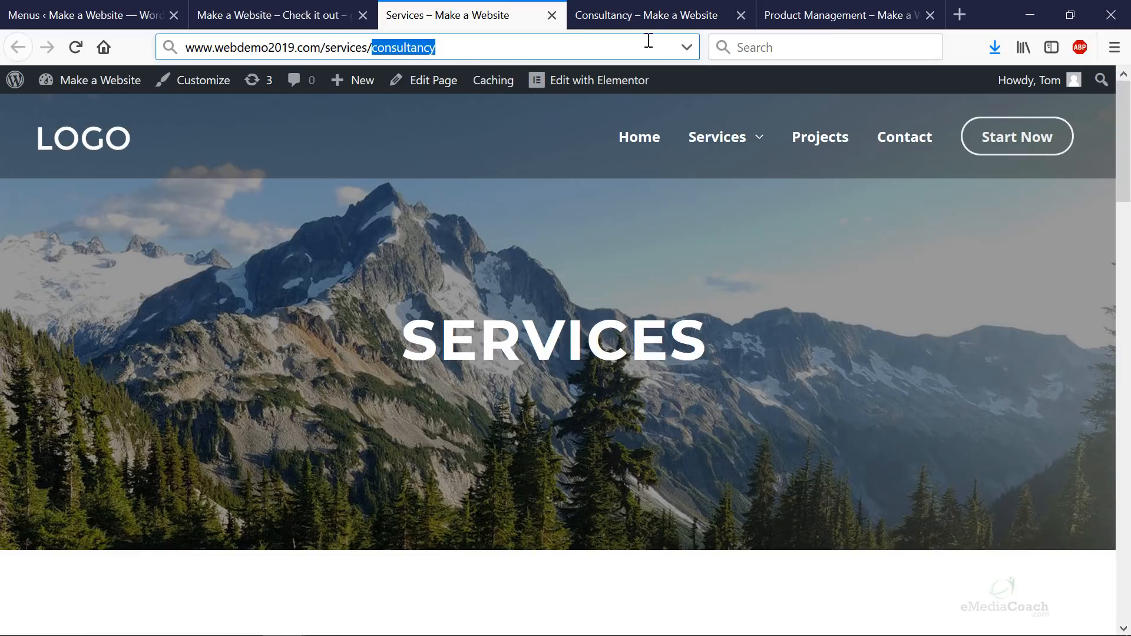
pyautogui.click(641, 25)
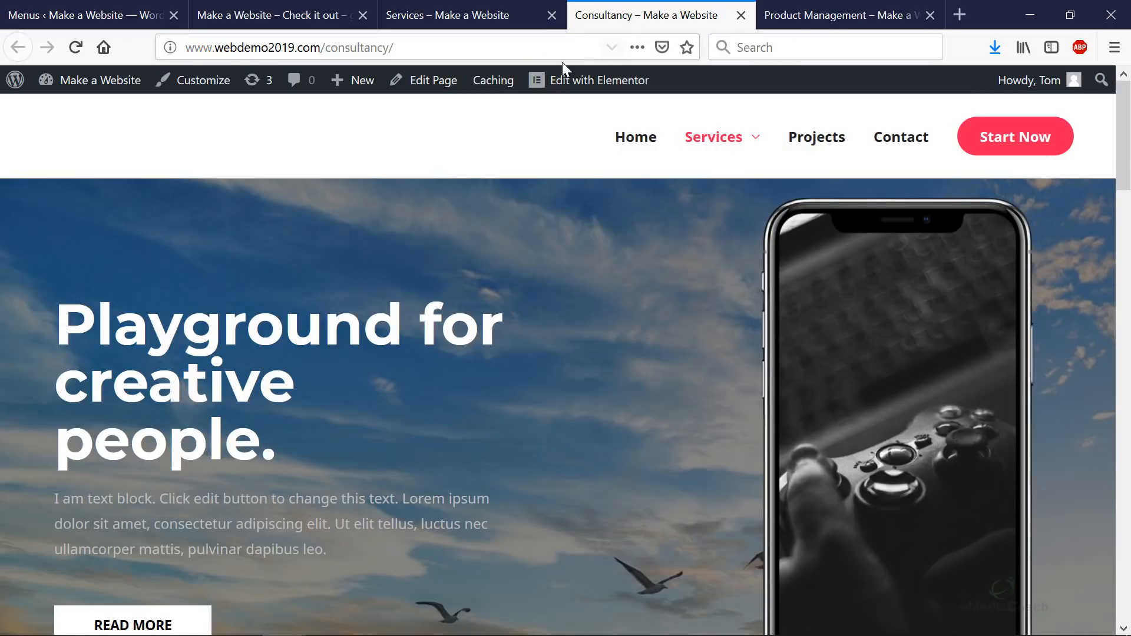
# - Set the Consultancy page's parent to Services in Page Attributes and update it
pyautogui.click(437, 83)
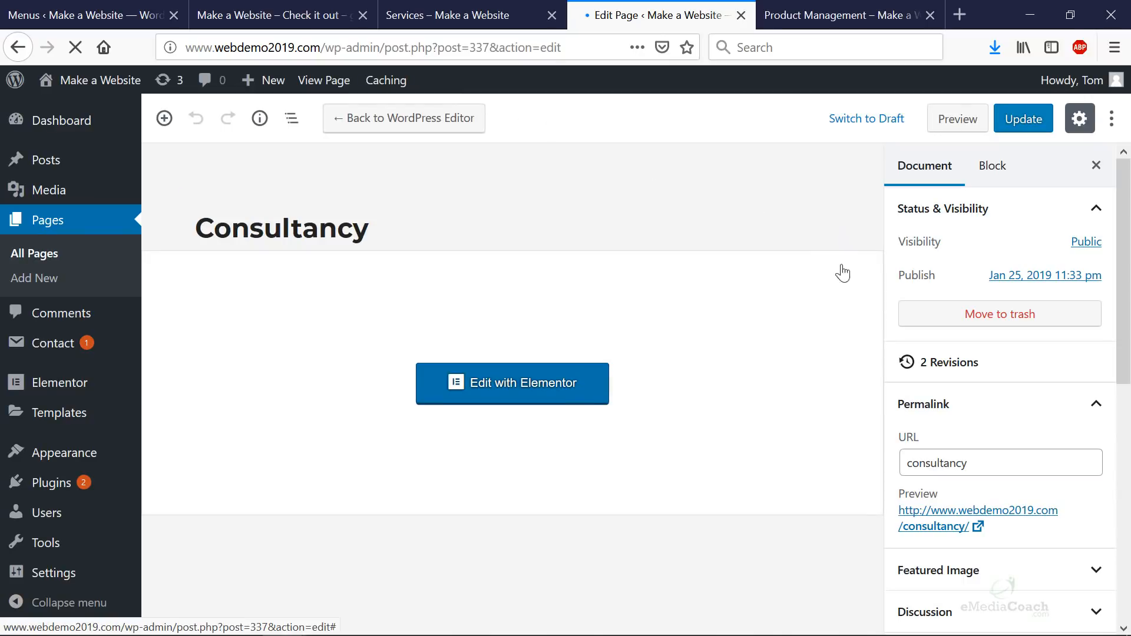
pyautogui.scroll(-3, 970, 371)
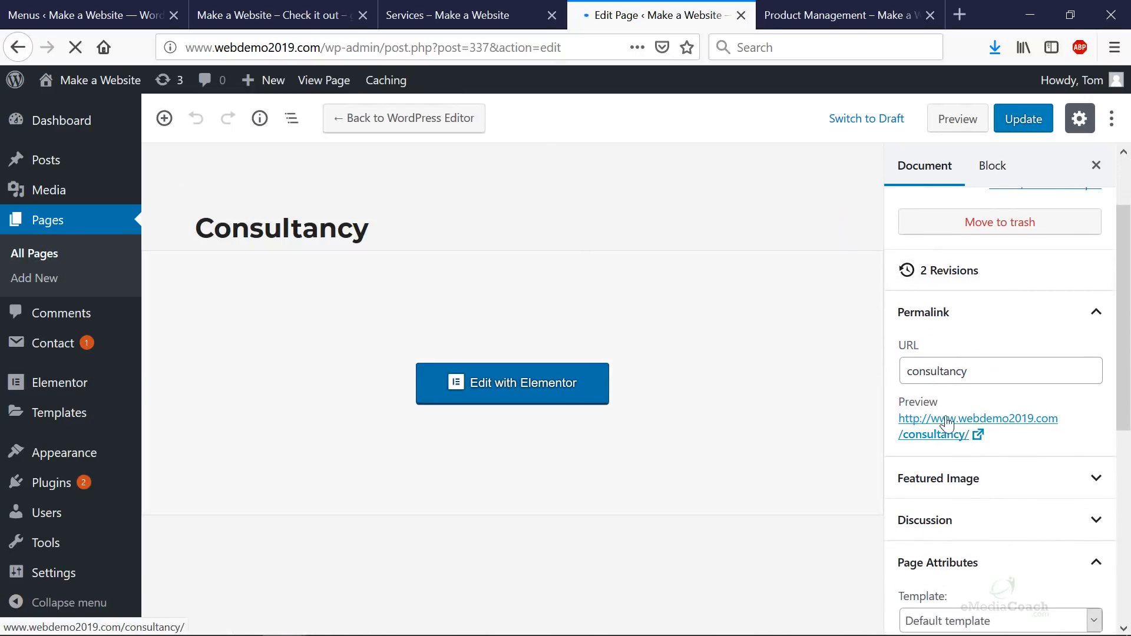
pyautogui.scroll(-6, 963, 437)
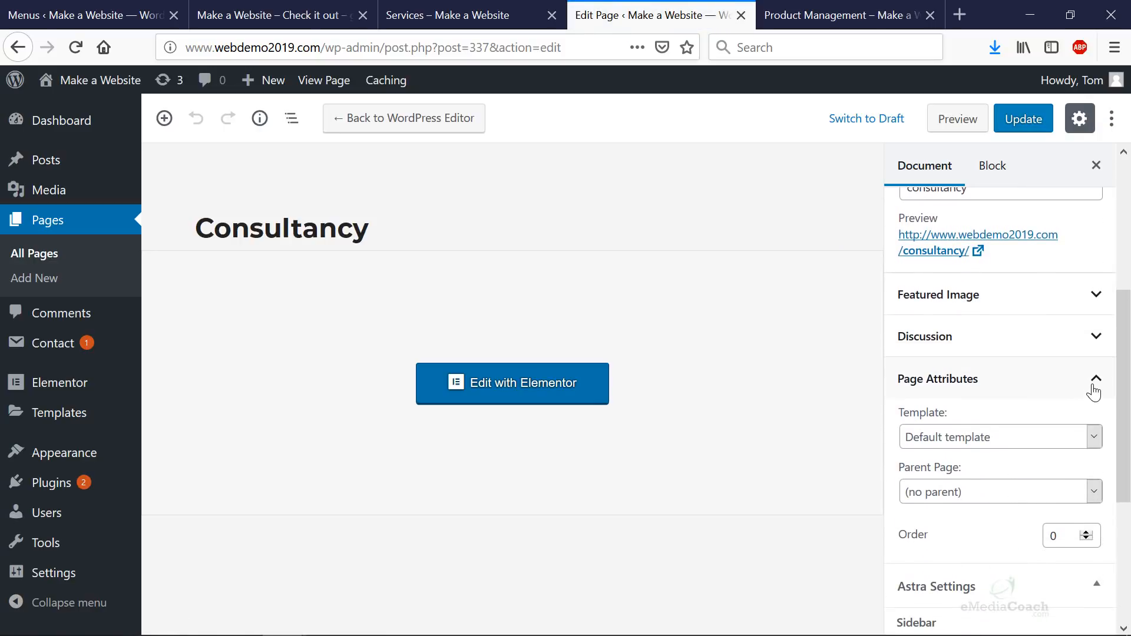
pyautogui.click(1100, 378)
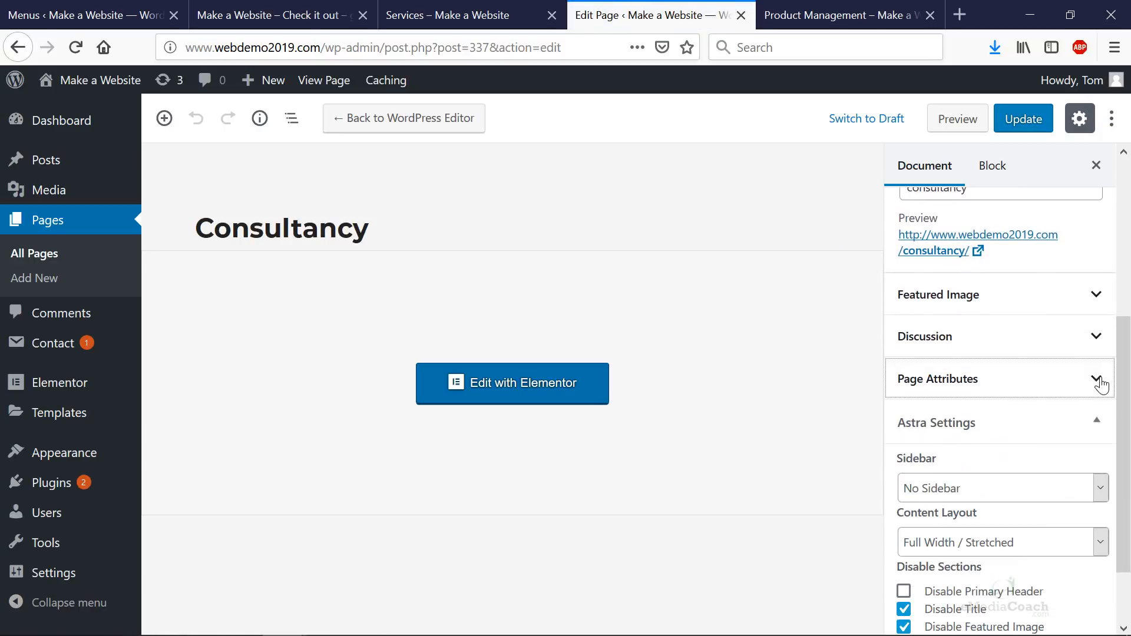
pyautogui.click(1100, 380)
pyautogui.scroll(-3, 1093, 388)
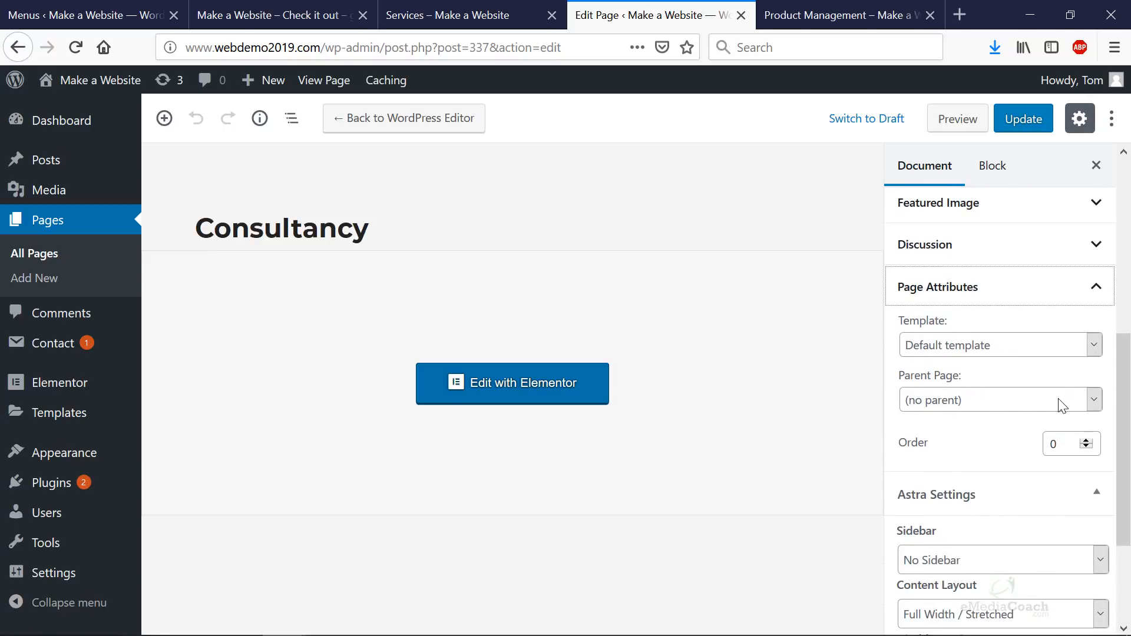
pyautogui.click(989, 400)
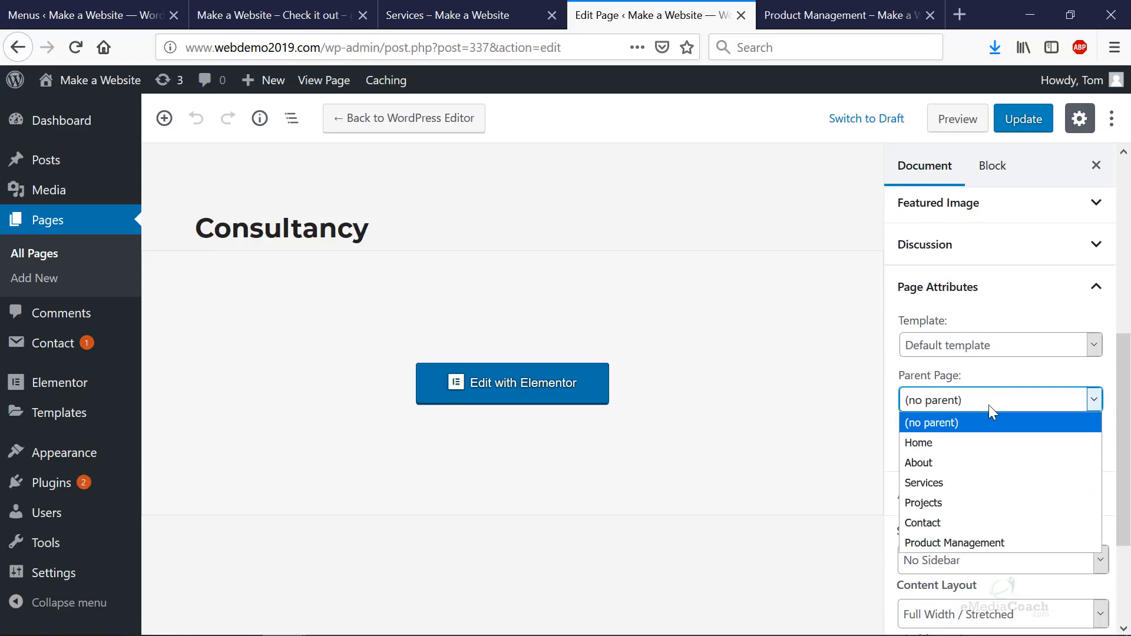
pyautogui.click(945, 482)
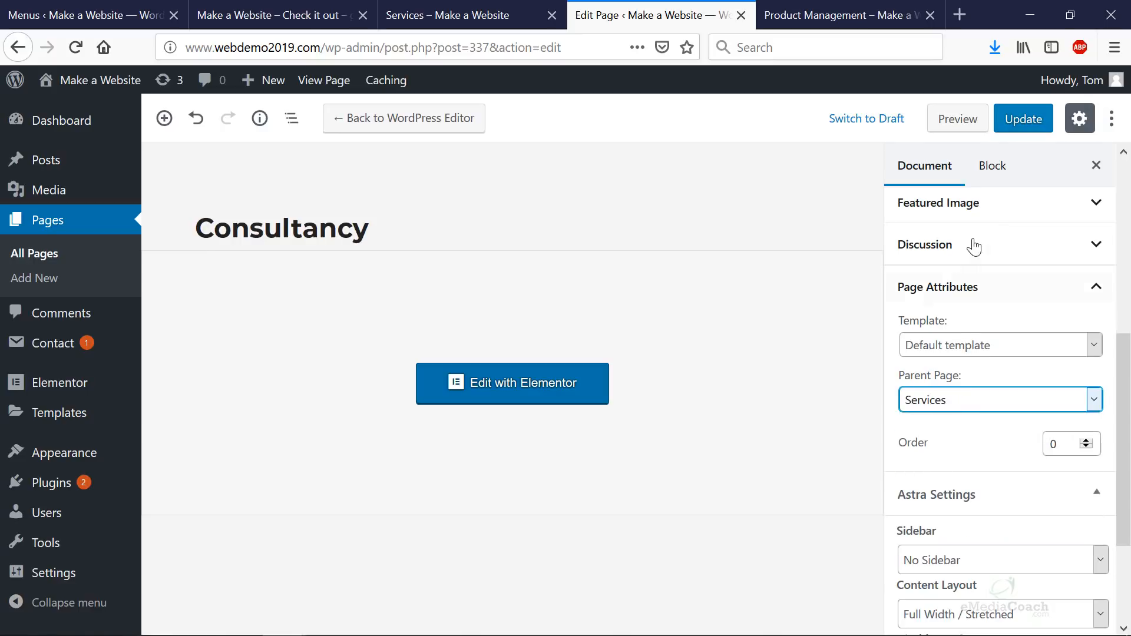
pyautogui.click(1019, 121)
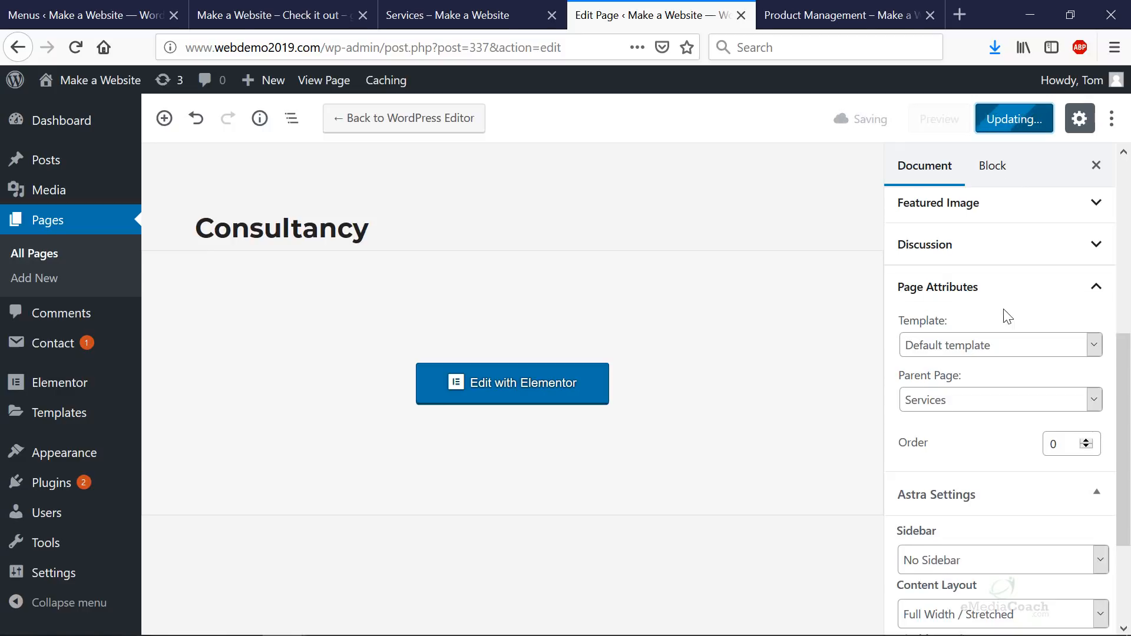
# - Open the new /services/consultancy/ address in a new tab
pyautogui.scroll(3, 1005, 316)
pyautogui.scroll(2, 1004, 318)
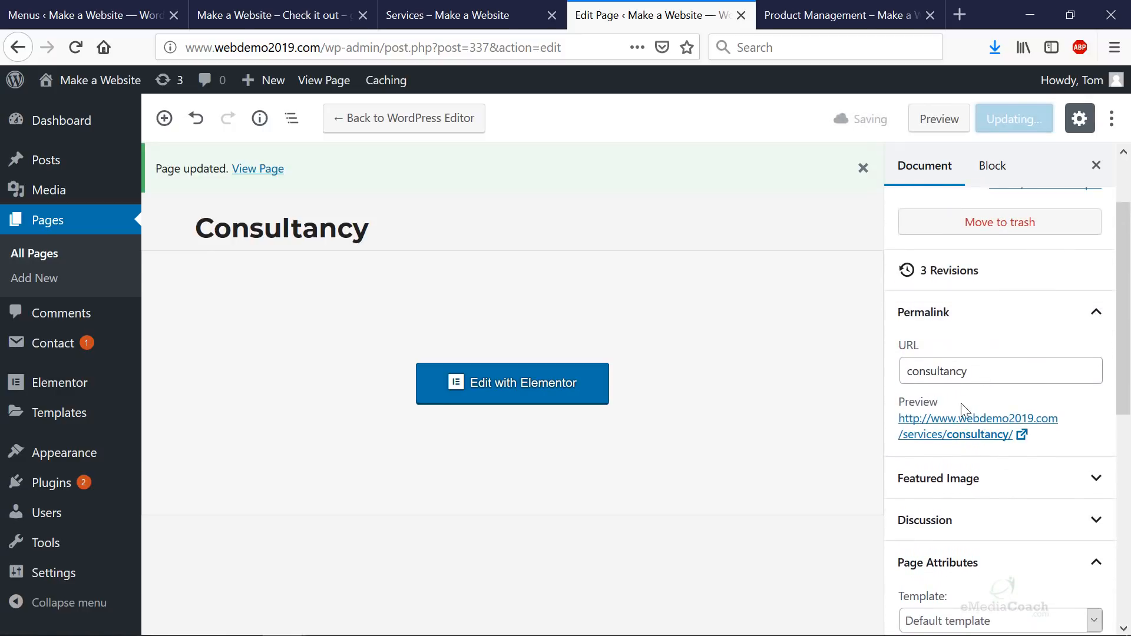
pyautogui.rightClick(963, 439)
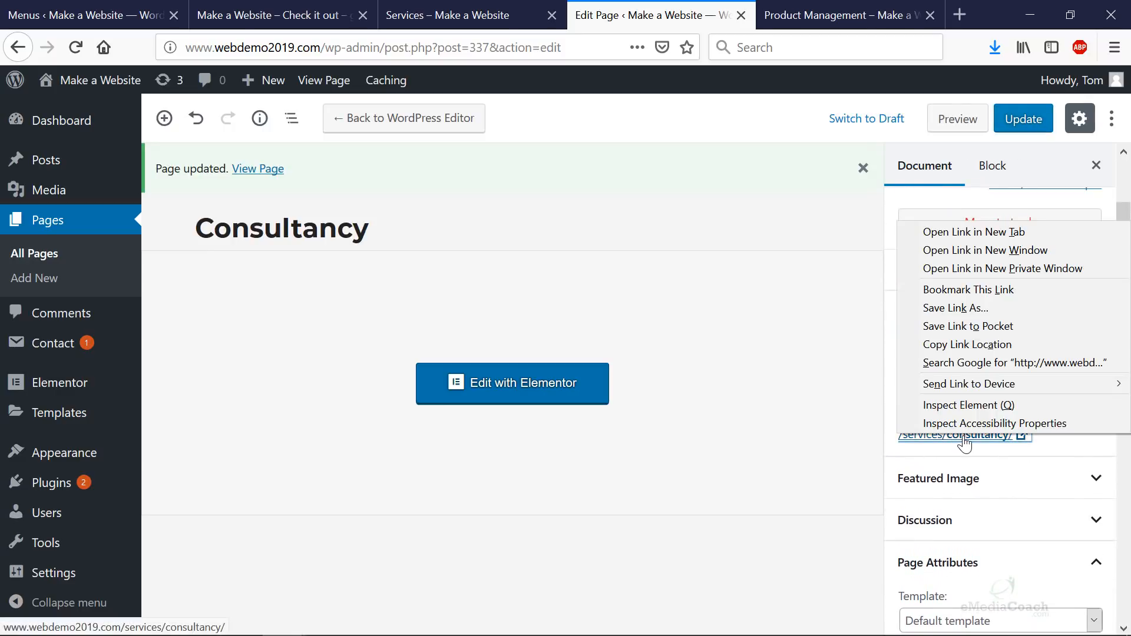
pyautogui.click(976, 235)
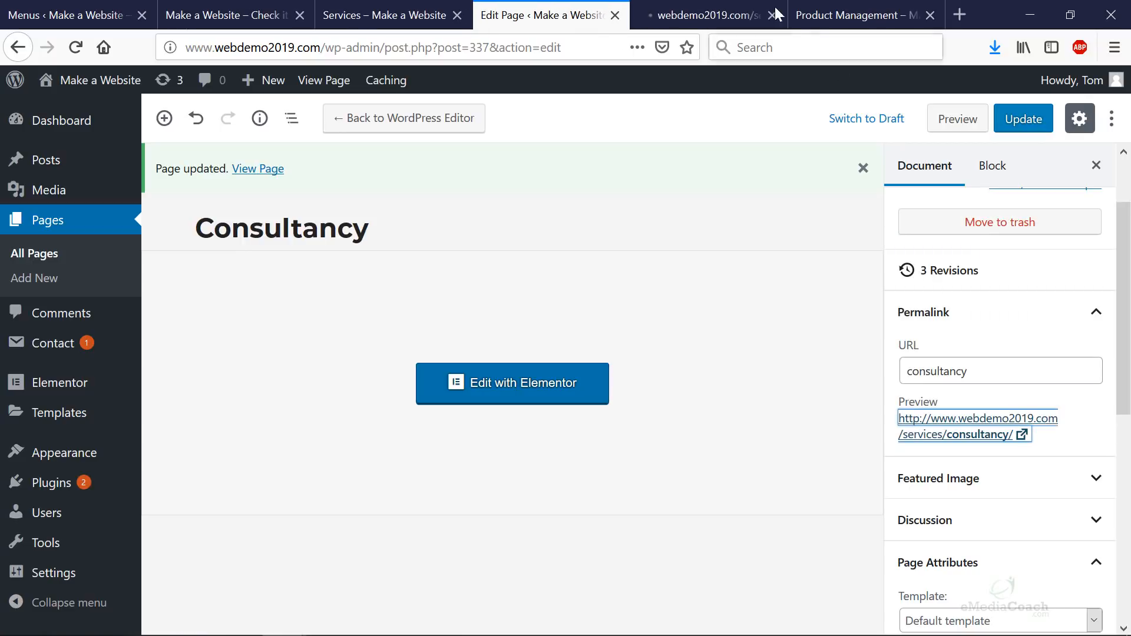
pyautogui.click(720, 15)
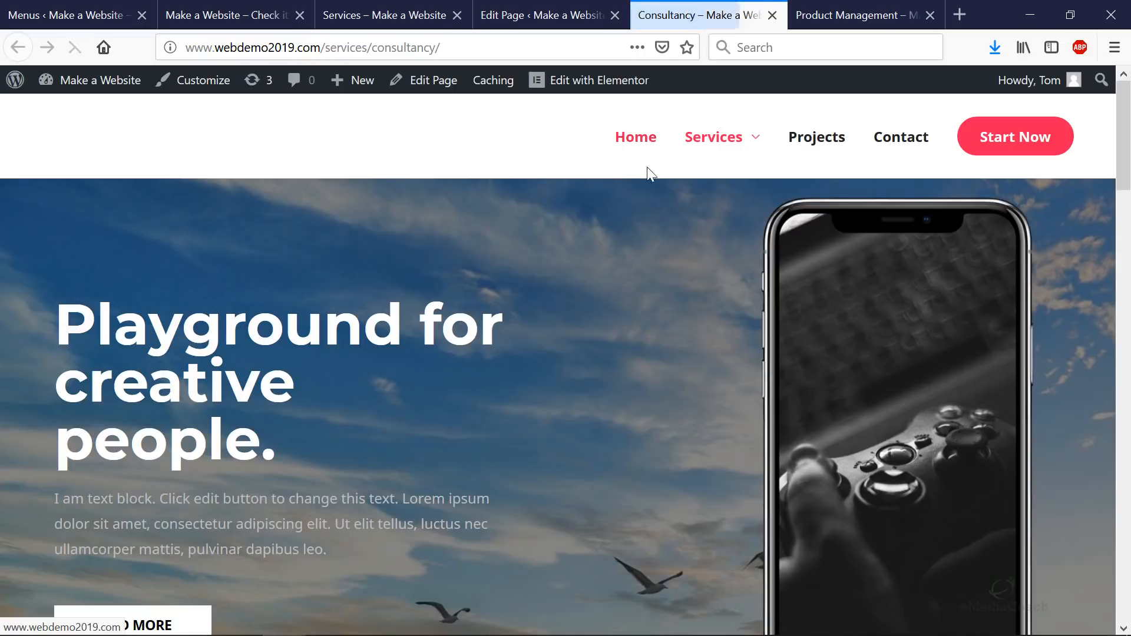
# - Confirm Consultancy's /services/consultancy/ address, then open Product Management for editing
pyautogui.moveTo(749, 154)
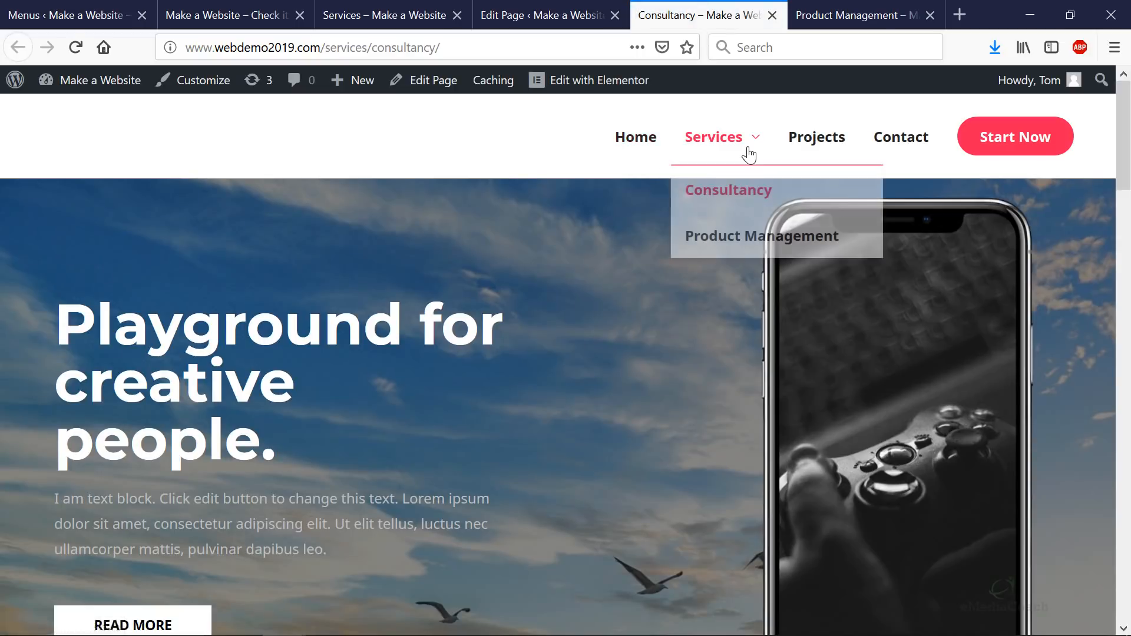
pyautogui.click(732, 190)
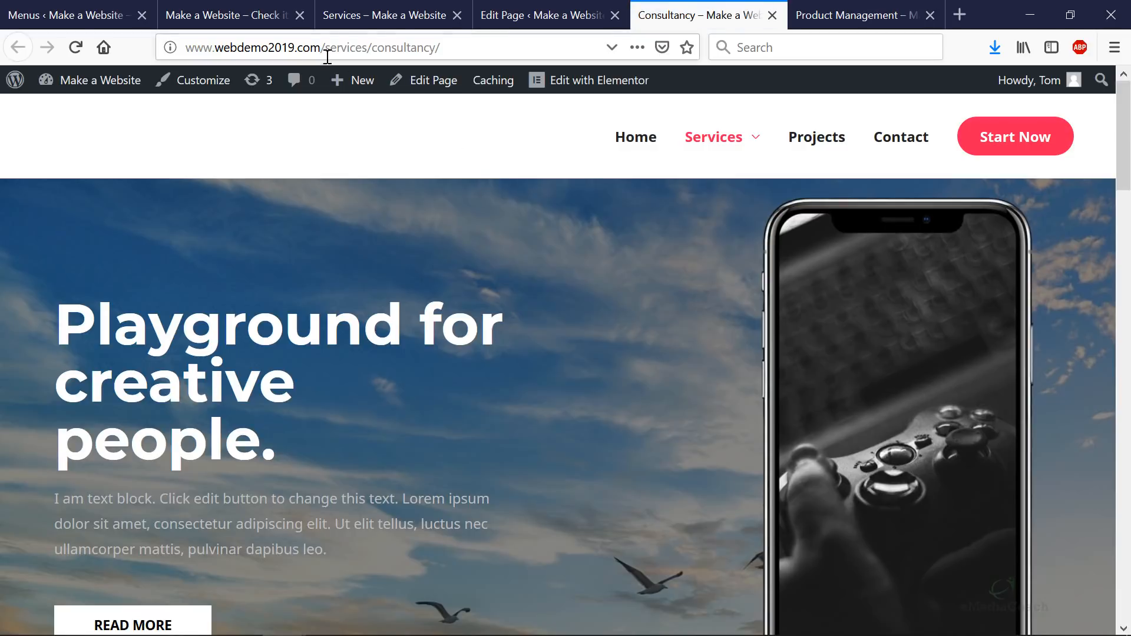
pyautogui.moveTo(321, 47); pyautogui.dragTo(486, 50)
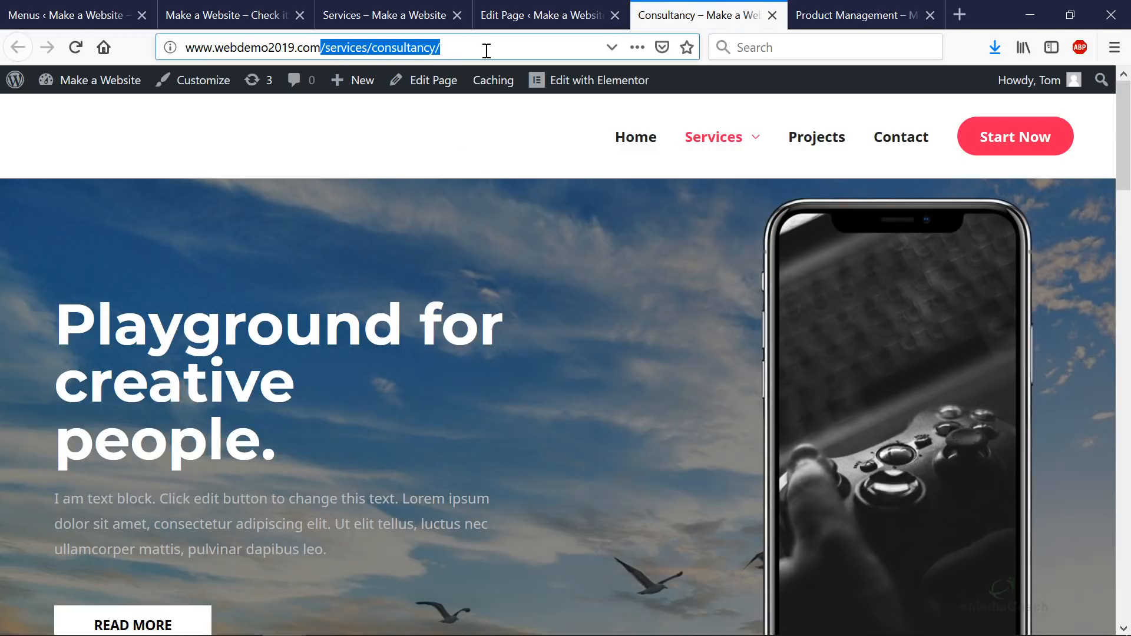
pyautogui.click(857, 20)
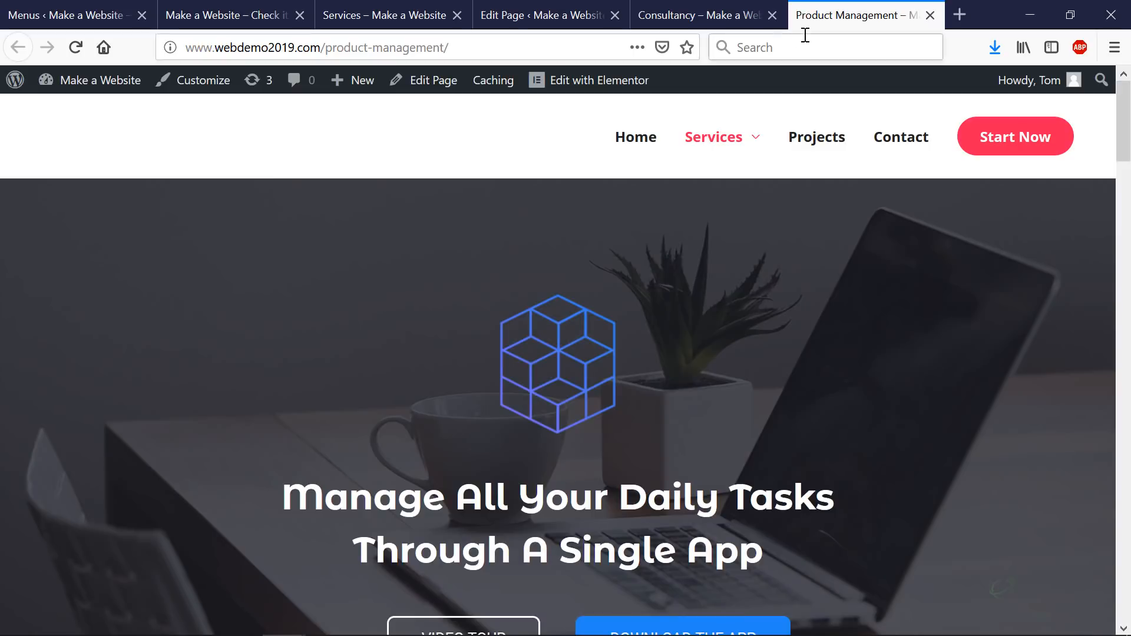
pyautogui.moveTo(550, 49); pyautogui.dragTo(200, 37)
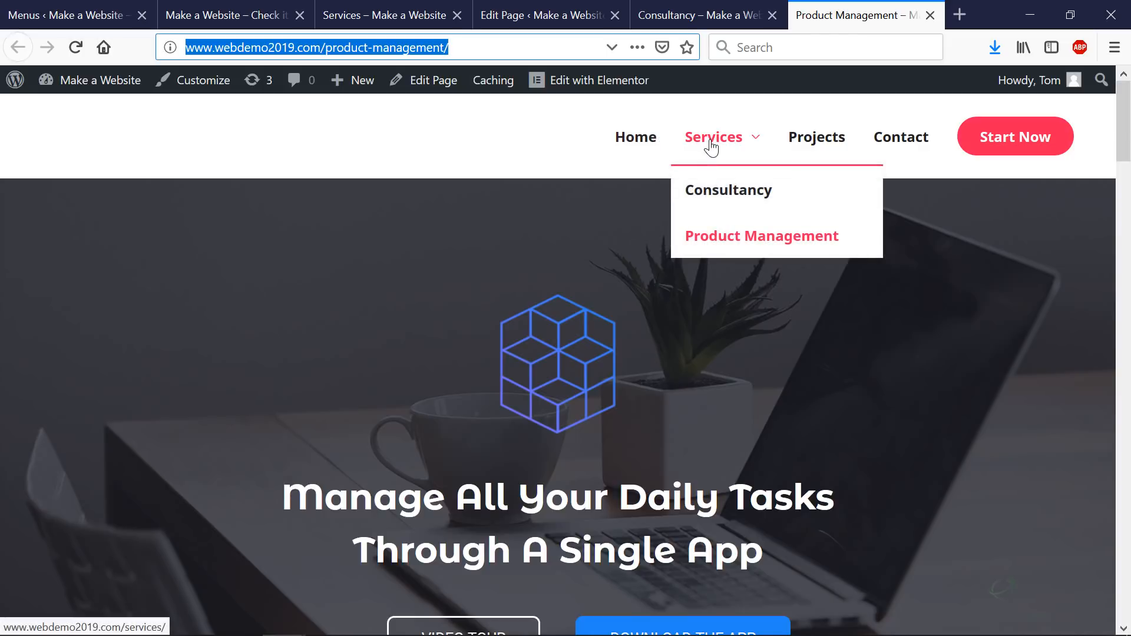
pyautogui.click(455, 83)
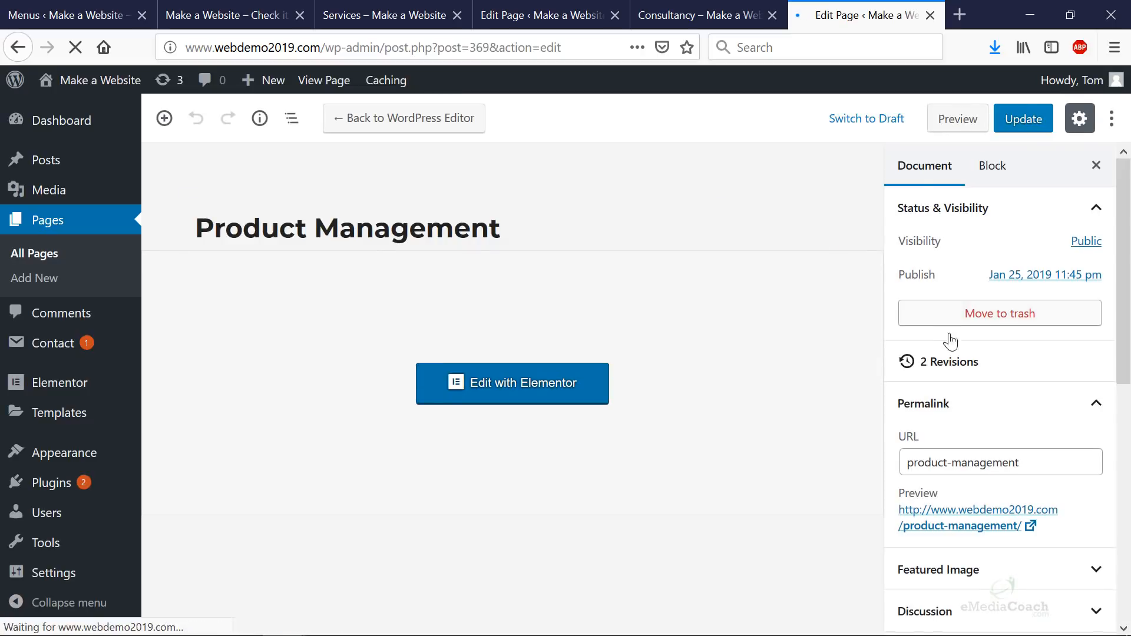
# - Set Product Management's parent to Services, update, and preview /services/product-management/
pyautogui.scroll(-5, 960, 348)
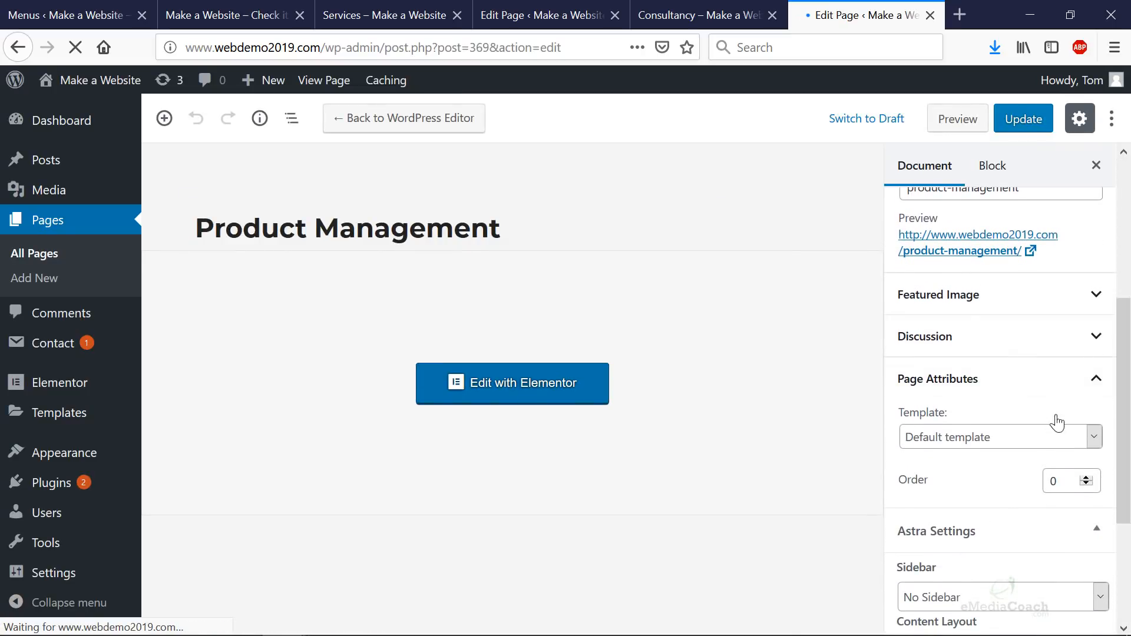
pyautogui.click(1094, 381)
pyautogui.click(1094, 383)
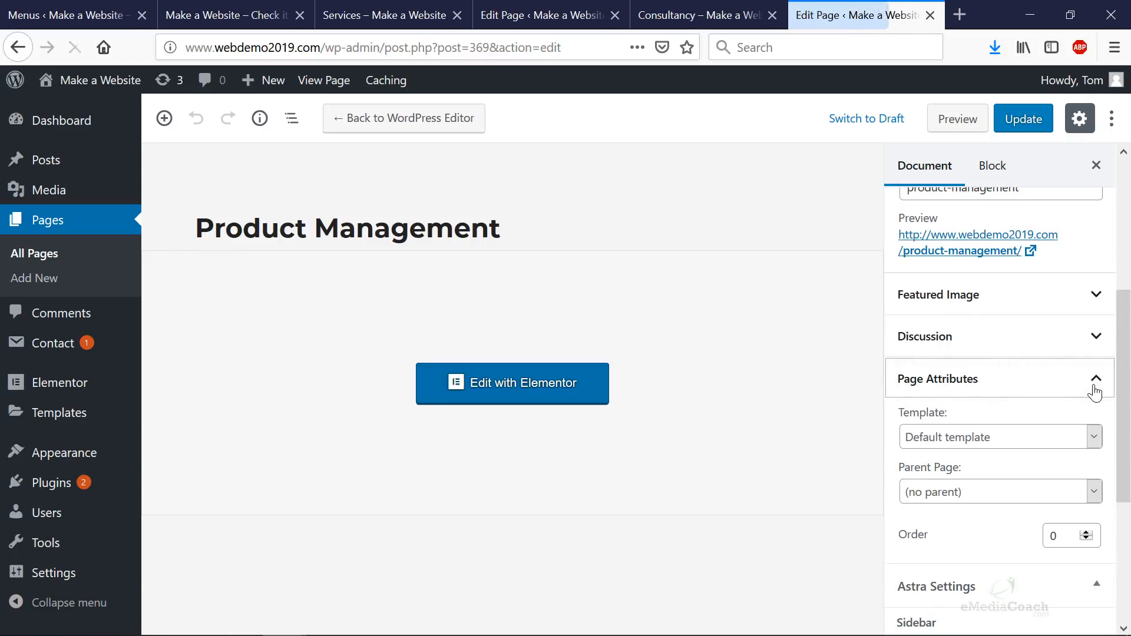
pyautogui.click(1035, 487)
pyautogui.click(991, 407)
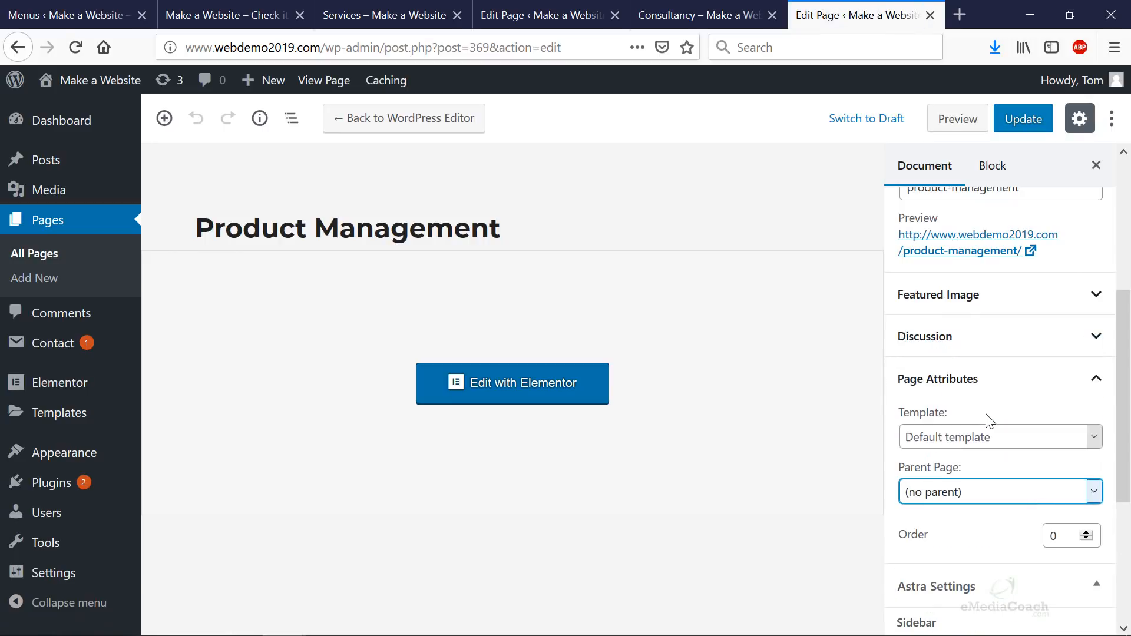
pyautogui.click(1017, 130)
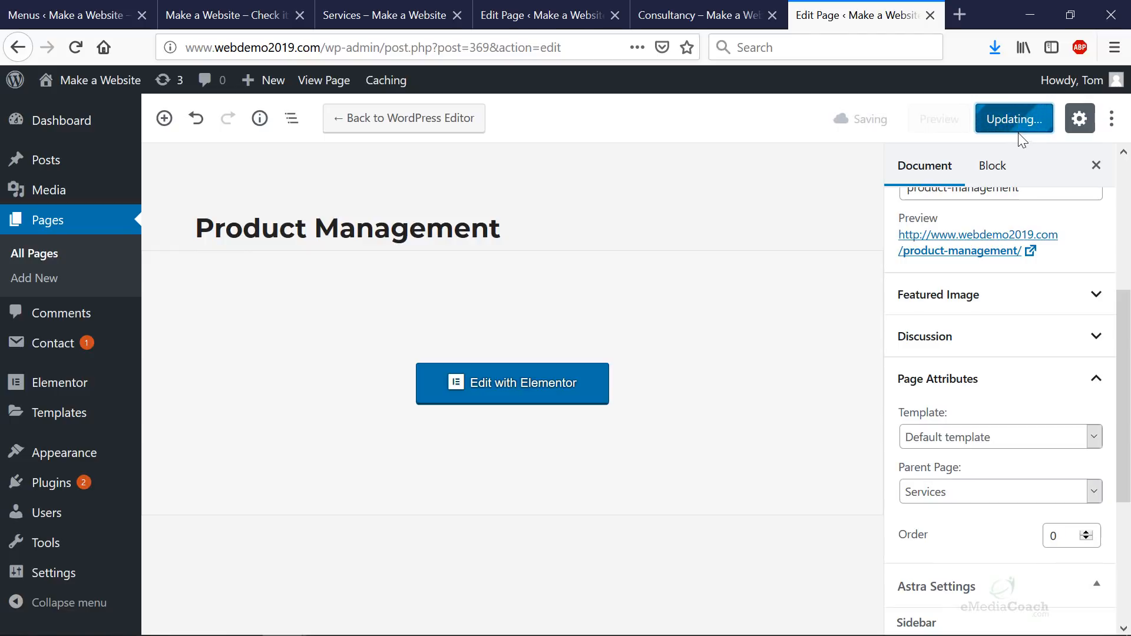
pyautogui.click(996, 252)
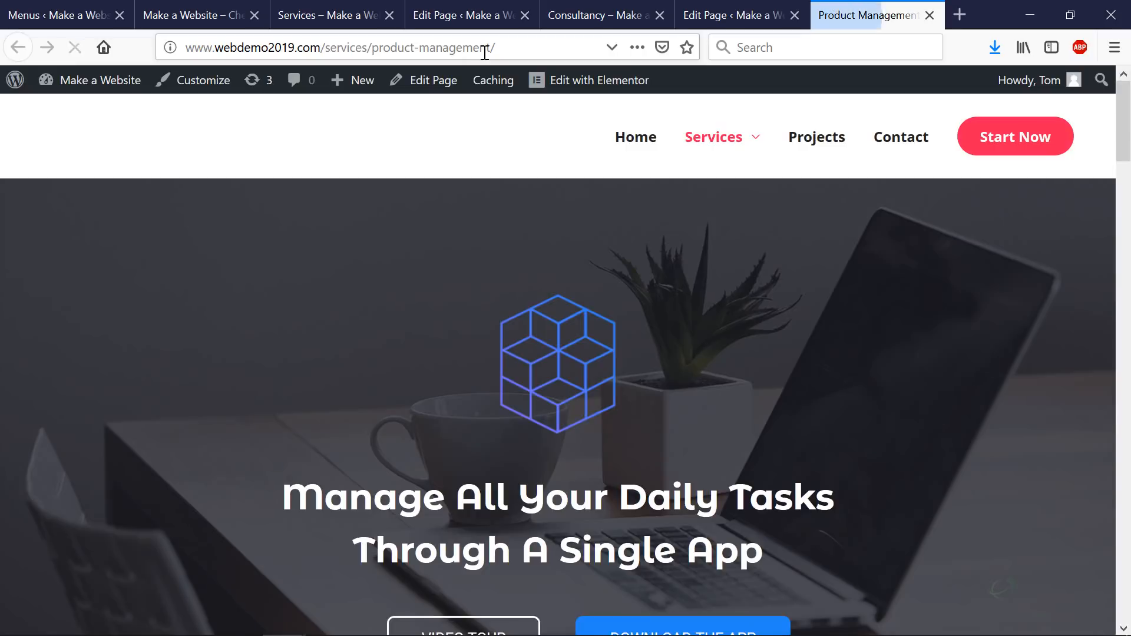
# - Select the page path in the address bar to check the Product Management page's new URL
pyautogui.moveTo(498, 47); pyautogui.dragTo(330, 46)
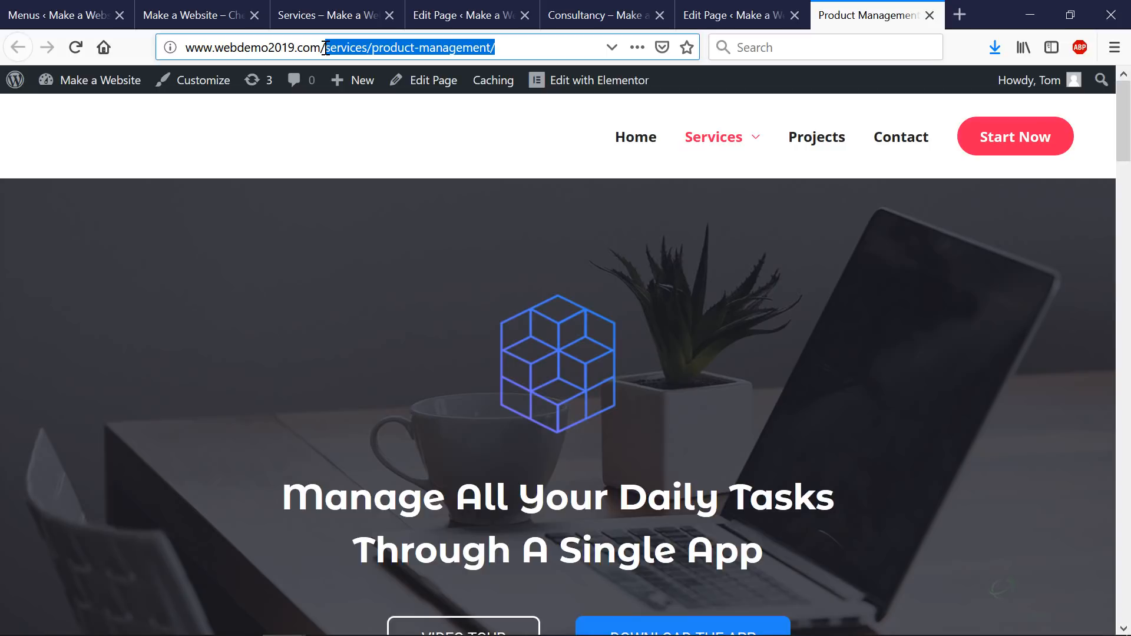
pyautogui.click(527, 42)
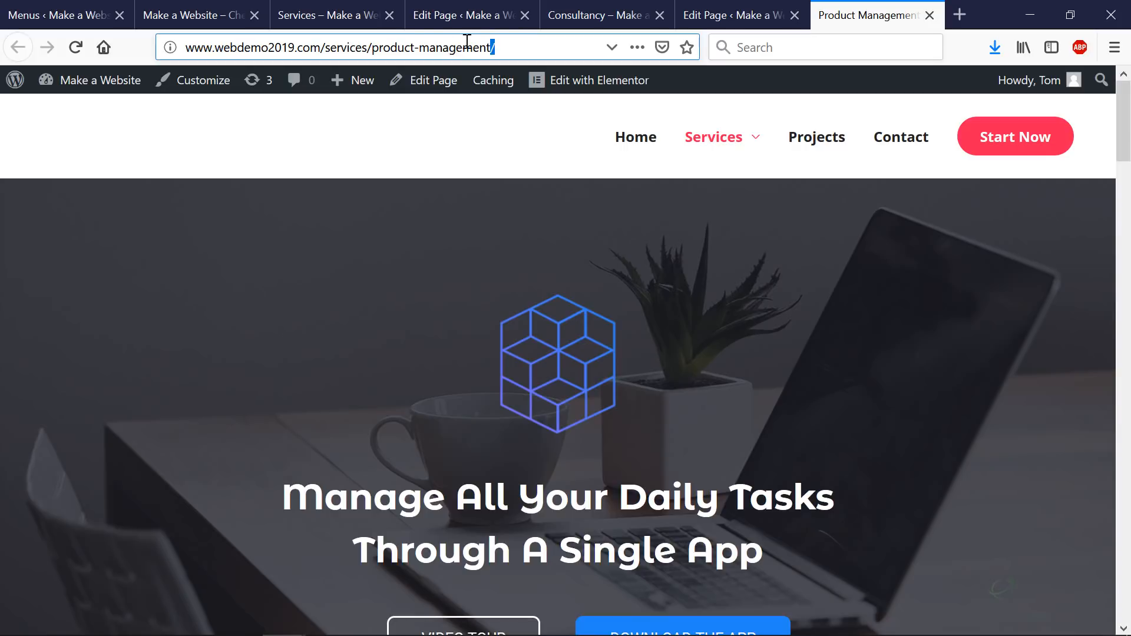
pyautogui.moveTo(467, 42); pyautogui.dragTo(334, 51)
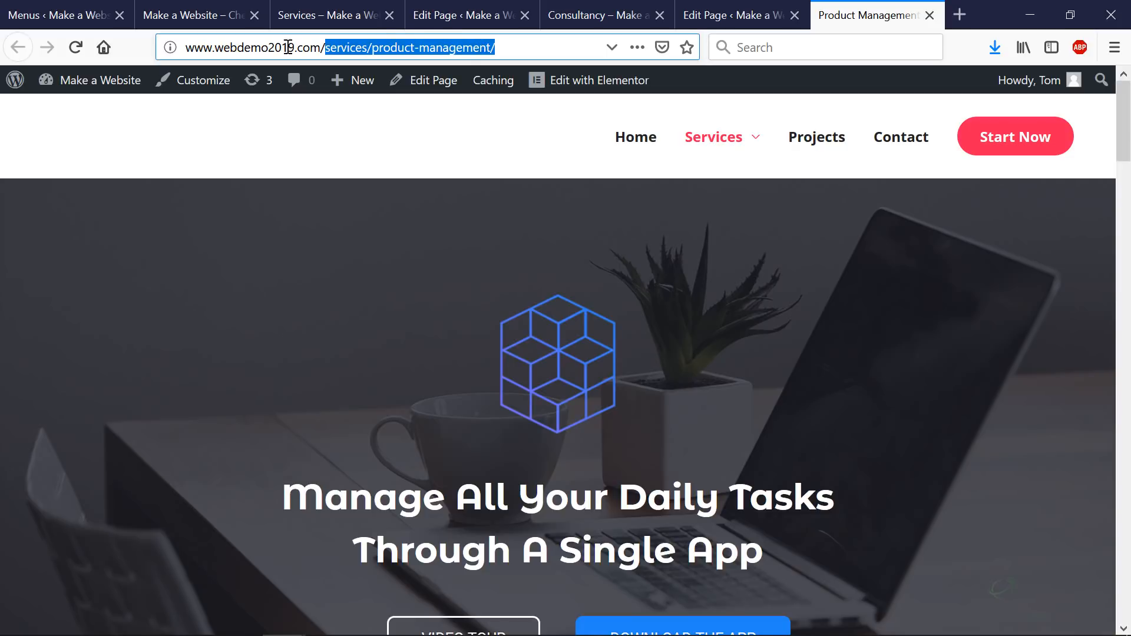
pyautogui.click(485, 48)
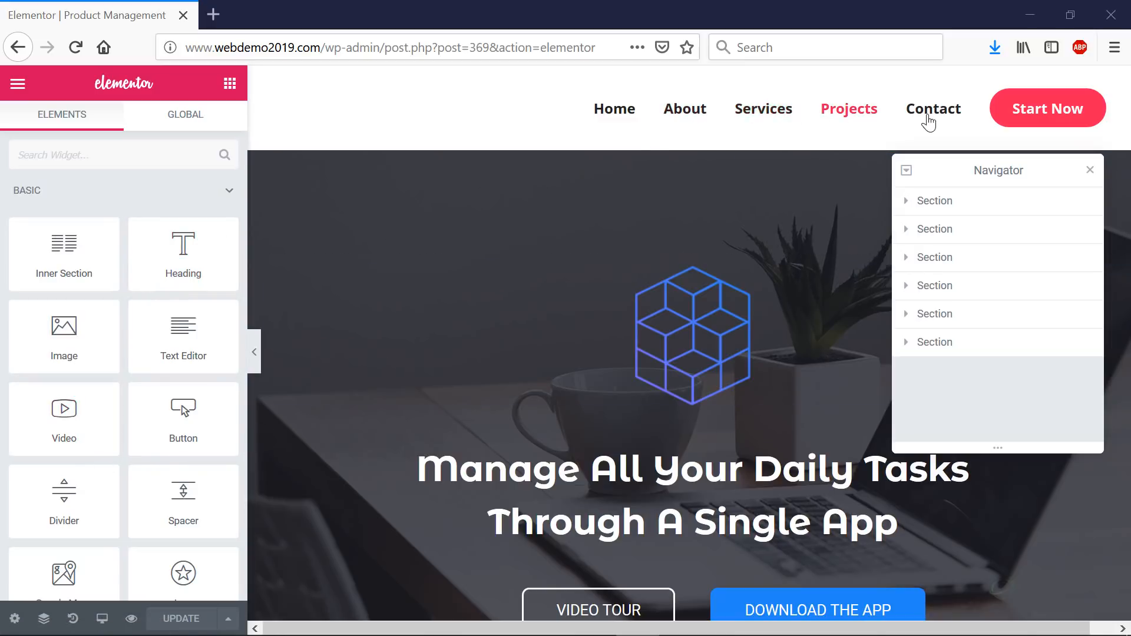
# - Exit Elementor to the dashboard and go to Appearance > Menus
pyautogui.click(18, 83)
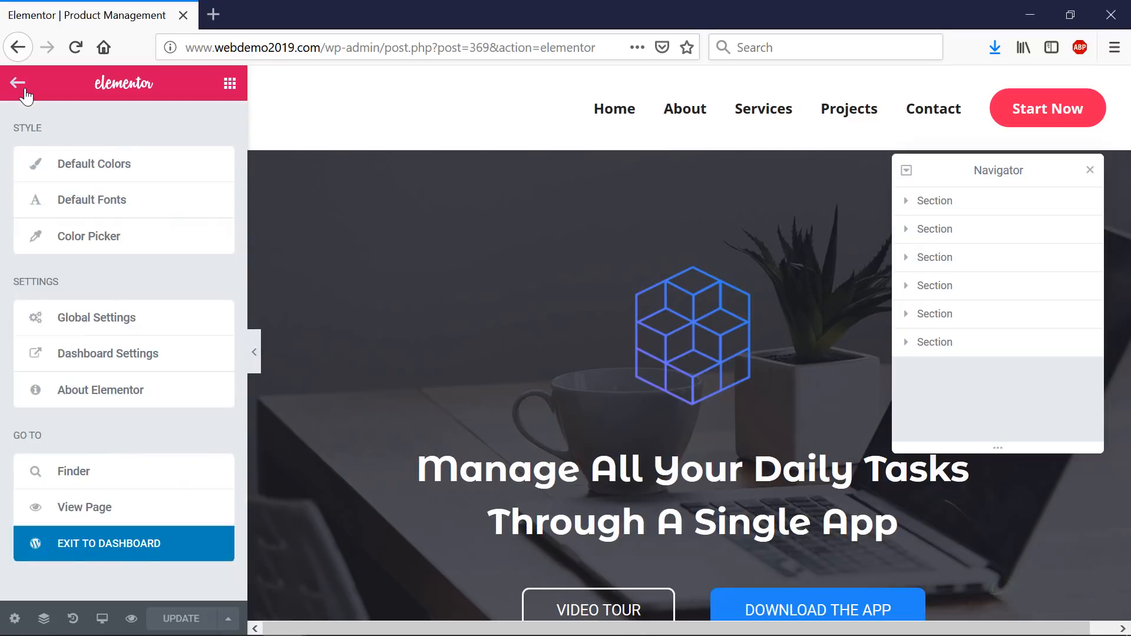
pyautogui.click(104, 543)
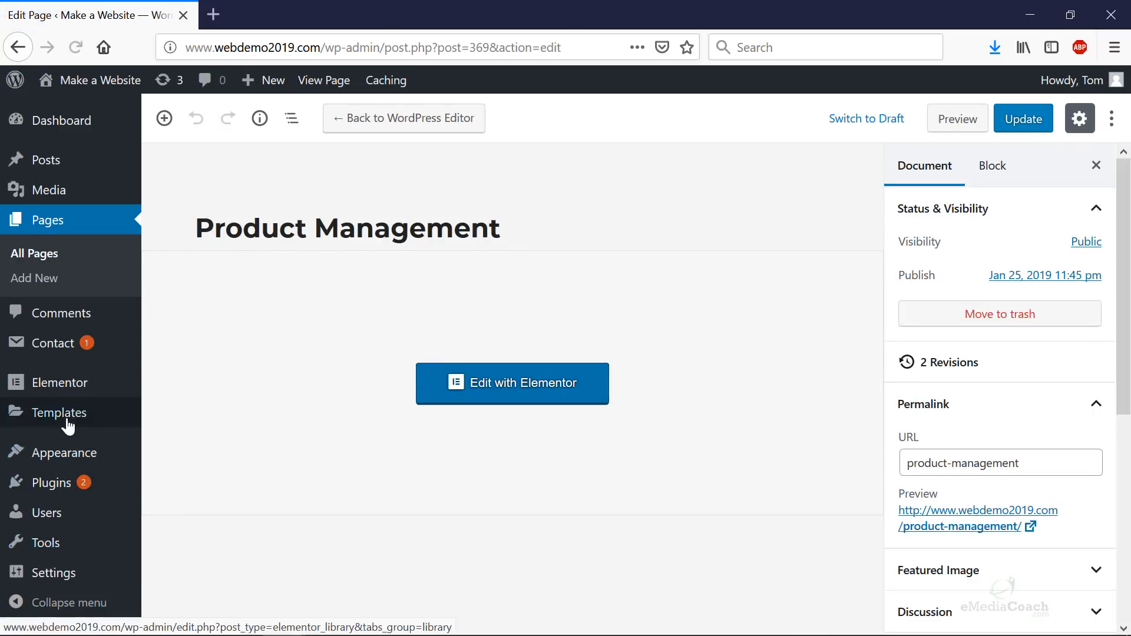
pyautogui.moveTo(68, 418)
pyautogui.moveTo(68, 457)
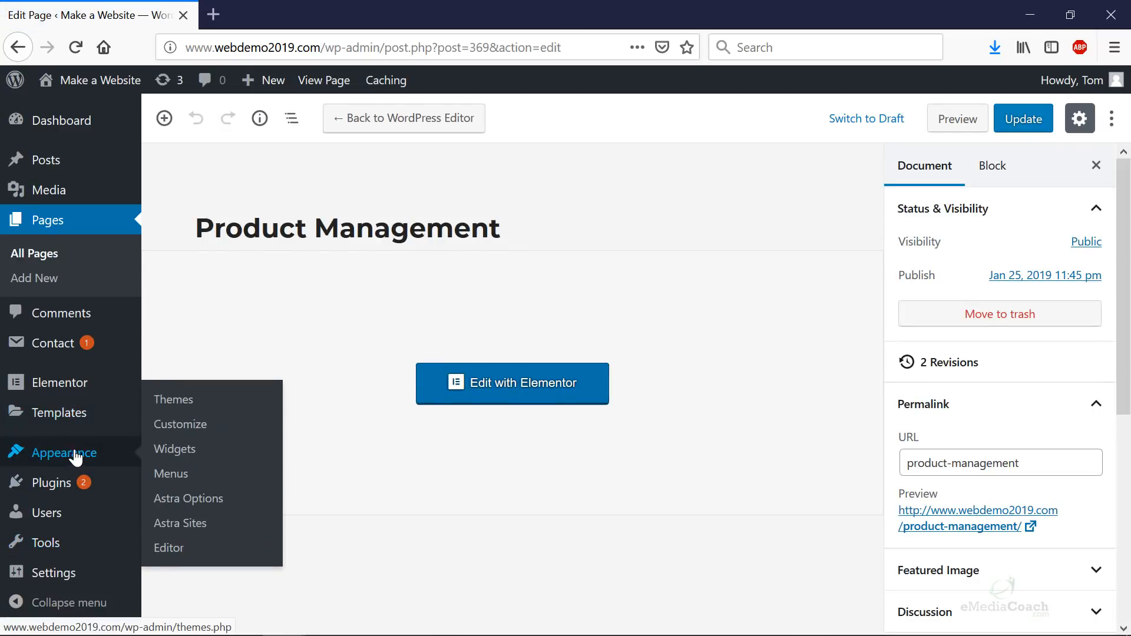
pyautogui.click(194, 479)
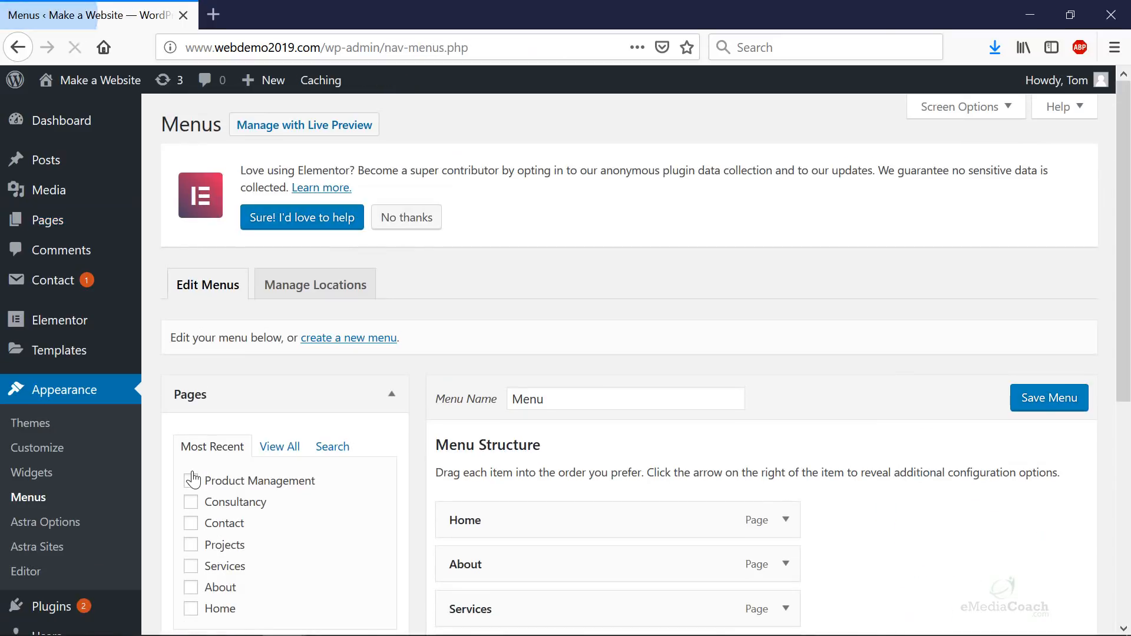
pyautogui.scroll(-6, 718, 365)
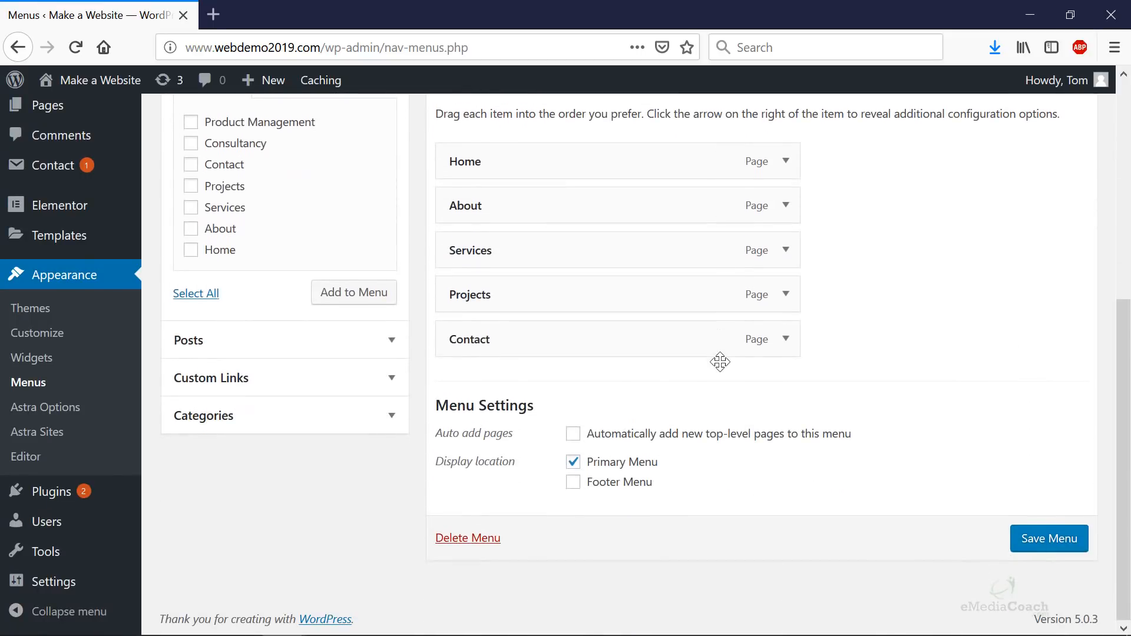
pyautogui.scroll(6, 718, 361)
pyautogui.scroll(-5, 424, 321)
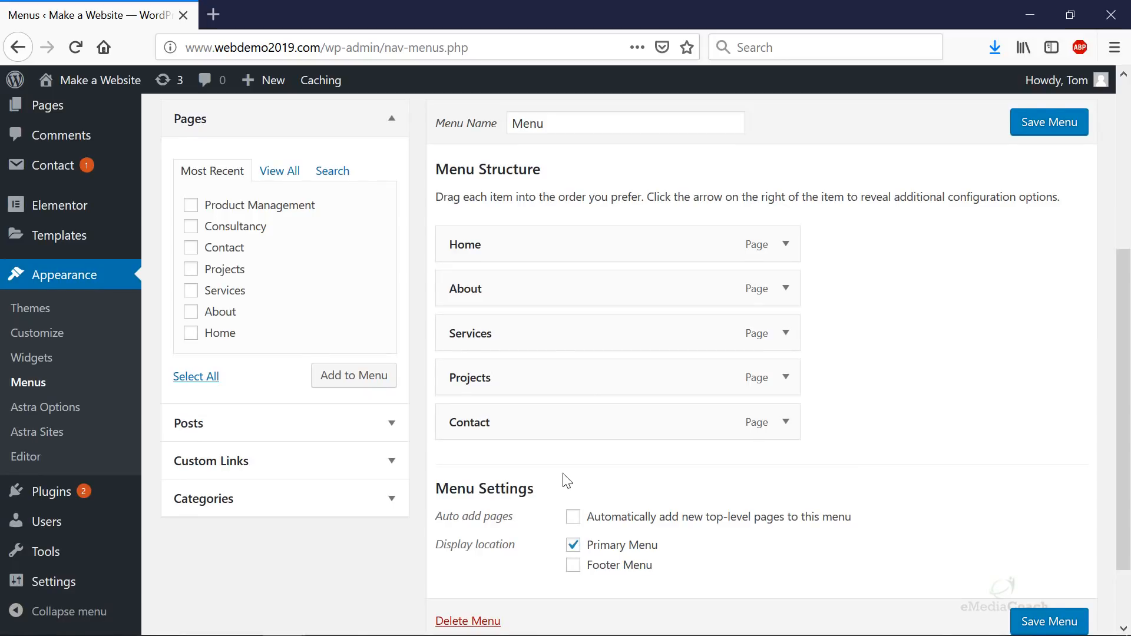
pyautogui.scroll(2, 565, 480)
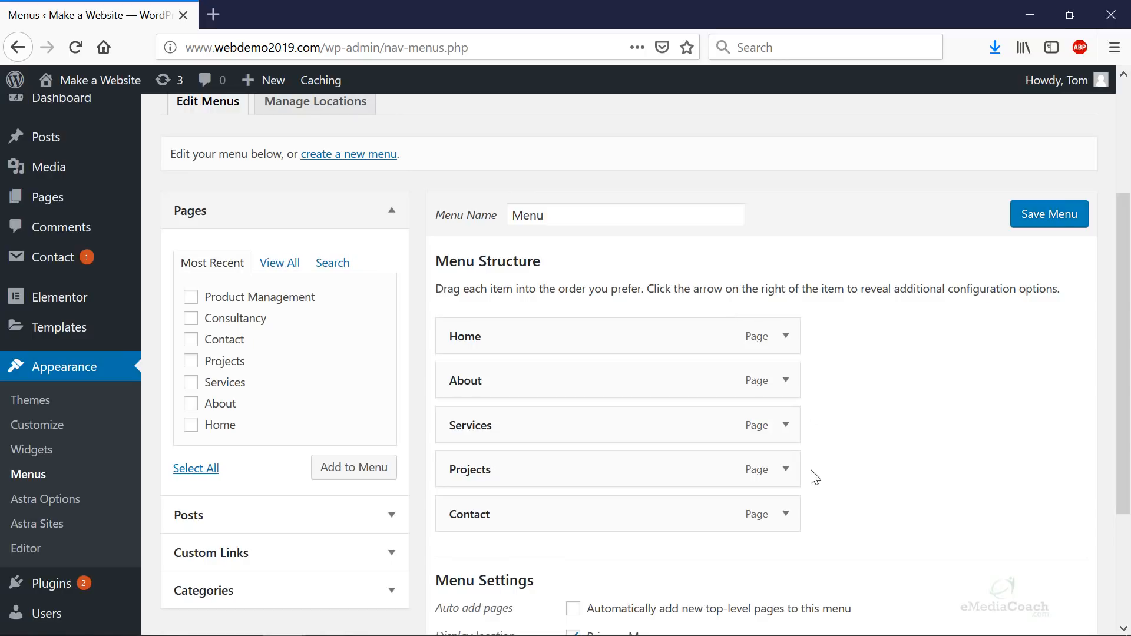
# - Open the live site from the site-name link in a new browser tab
pyautogui.moveTo(97, 81)
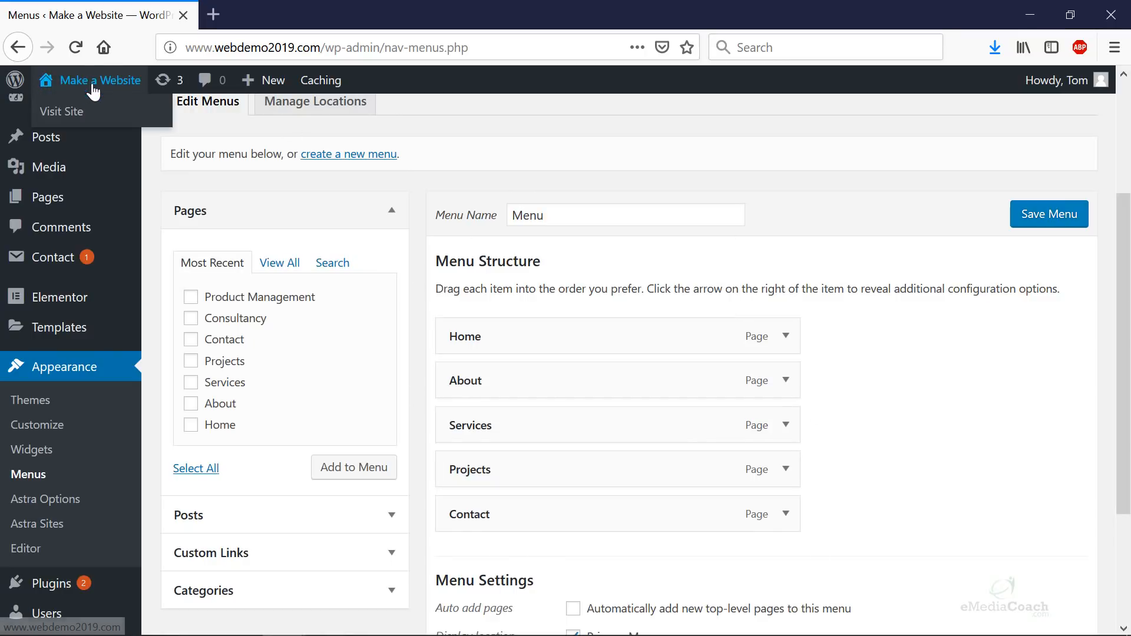
pyautogui.rightClick(78, 107)
pyautogui.click(135, 114)
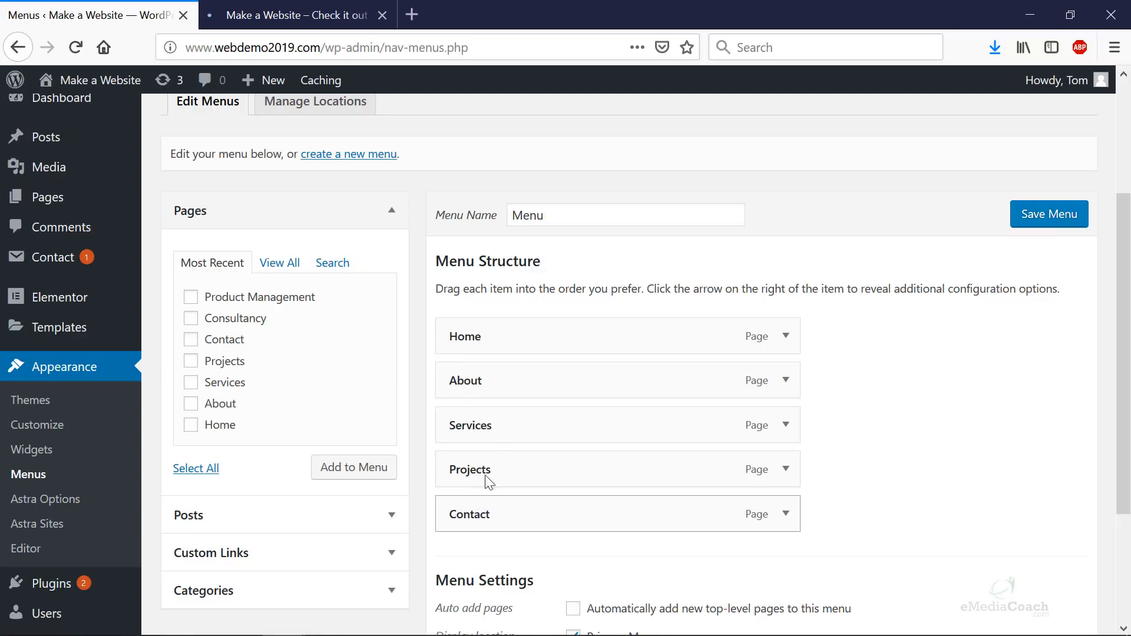
# - Drag About below Contact in Menu Structure, comparing against the live site's navigation
pyautogui.click(309, 15)
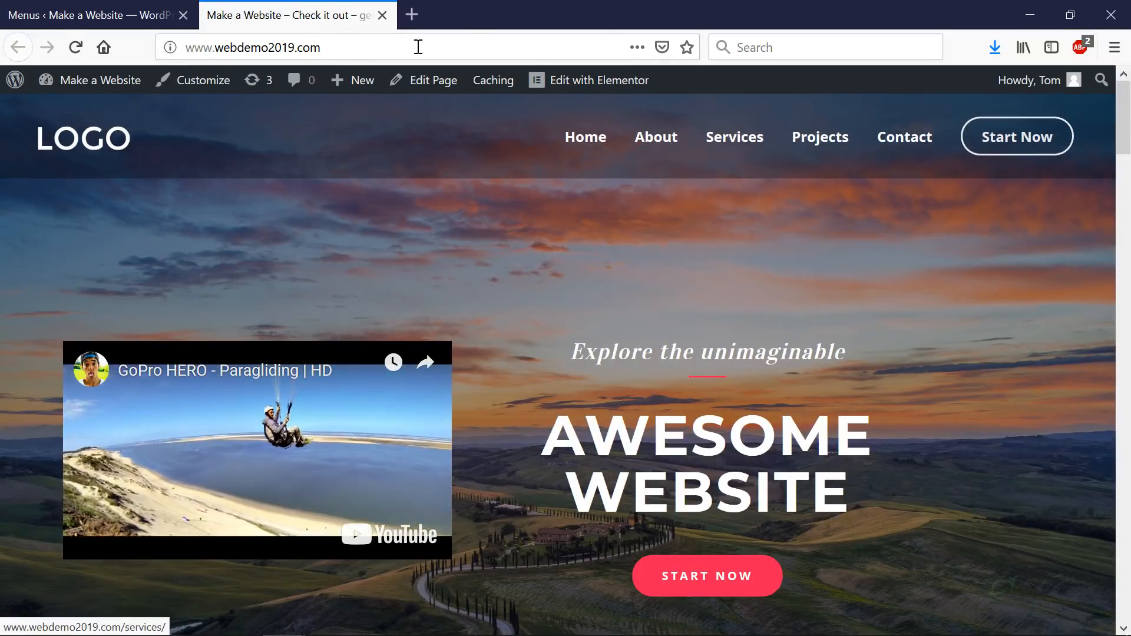
pyautogui.click(137, 17)
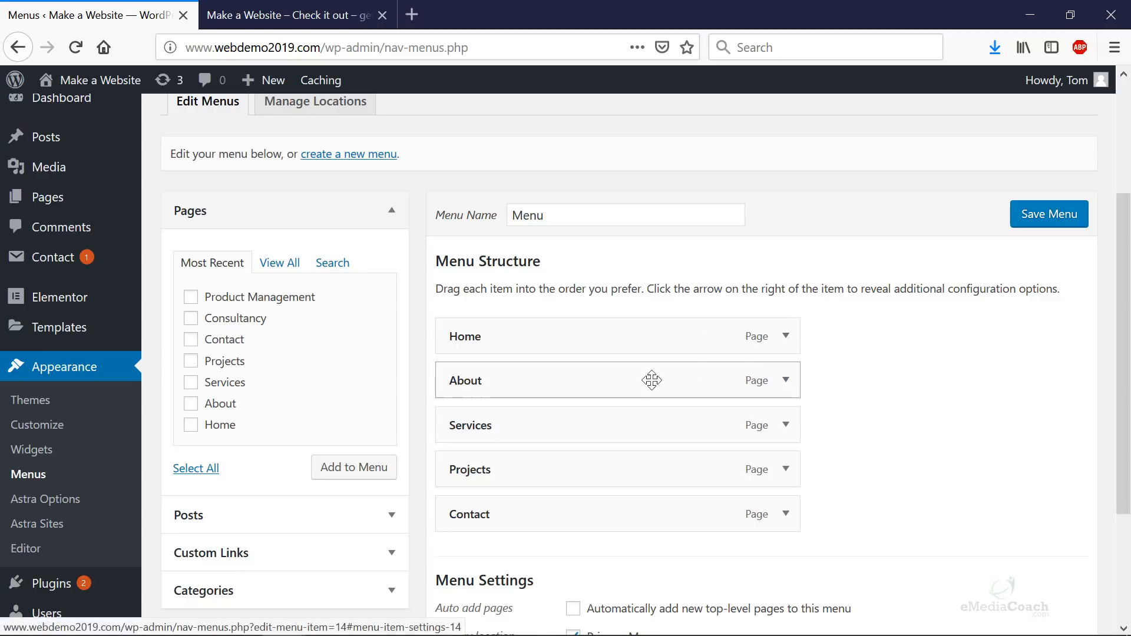
pyautogui.moveTo(553, 383); pyautogui.dragTo(568, 500)
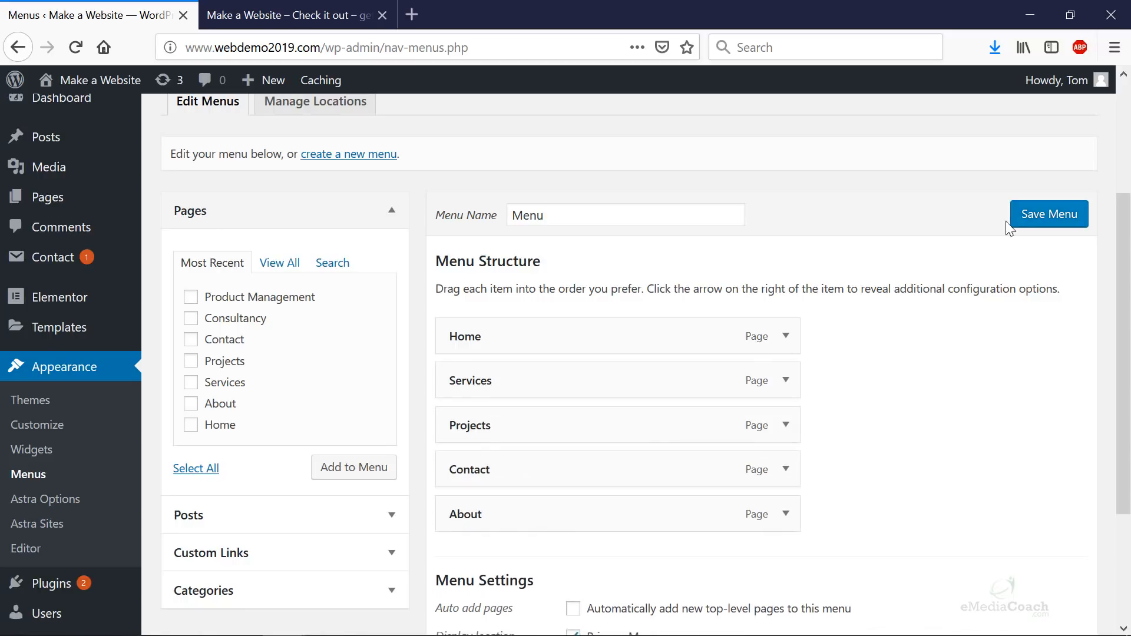
pyautogui.click(291, 15)
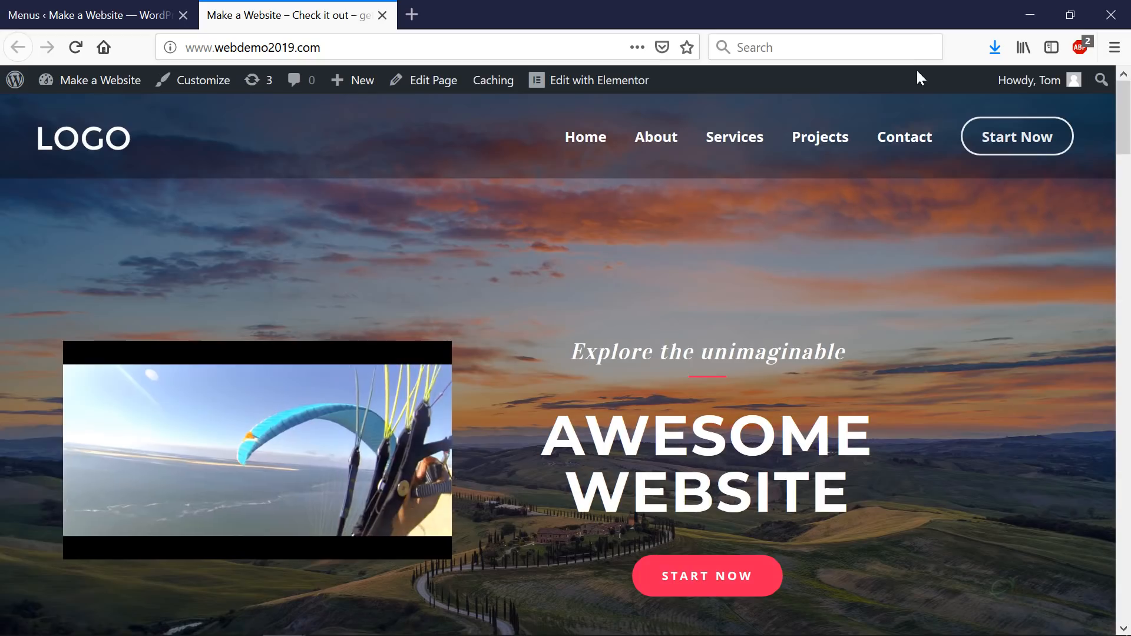
pyautogui.click(94, 15)
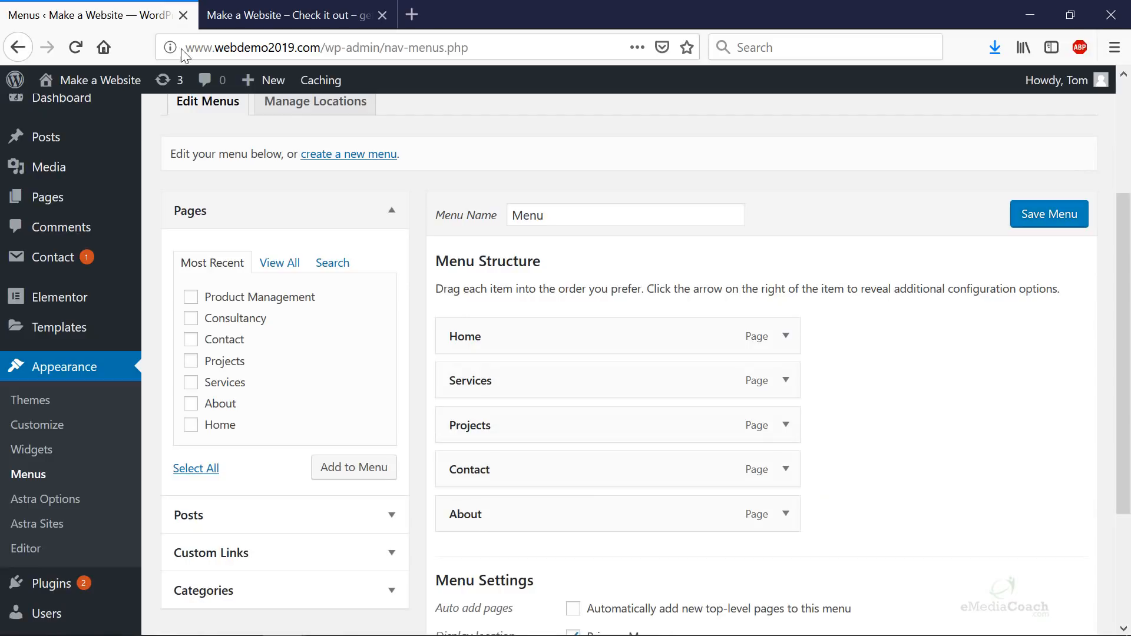
# - Remove the About item from the menu
pyautogui.click(786, 514)
pyautogui.scroll(-3, 786, 518)
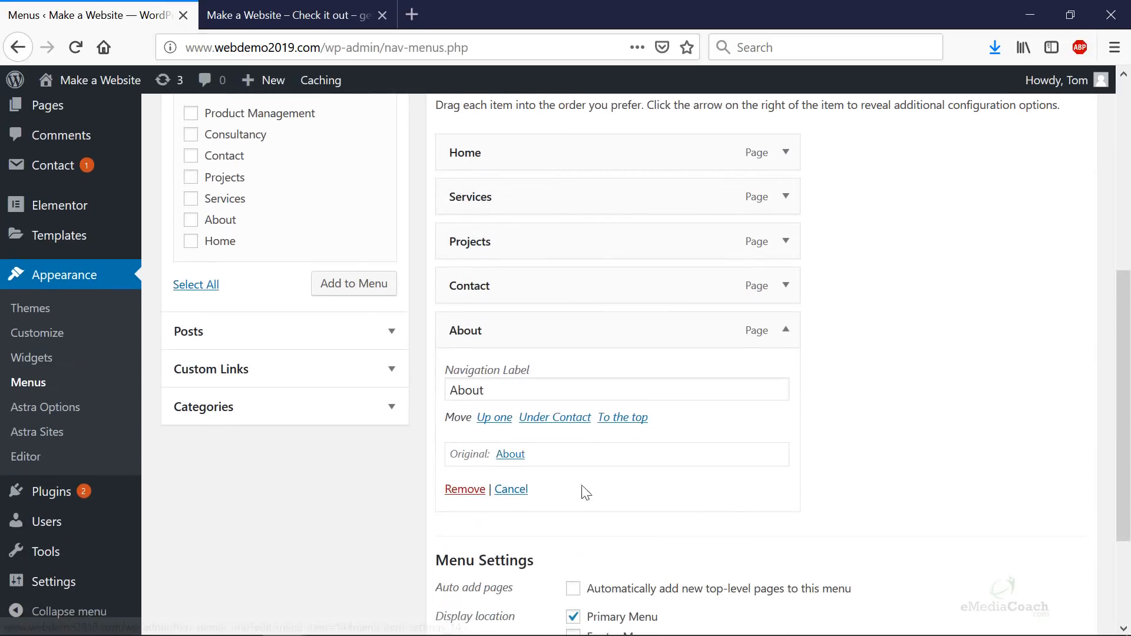
pyautogui.click(469, 490)
# - Add the Product Management and Consultancy pages to the menu and save it
pyautogui.scroll(1, 505, 468)
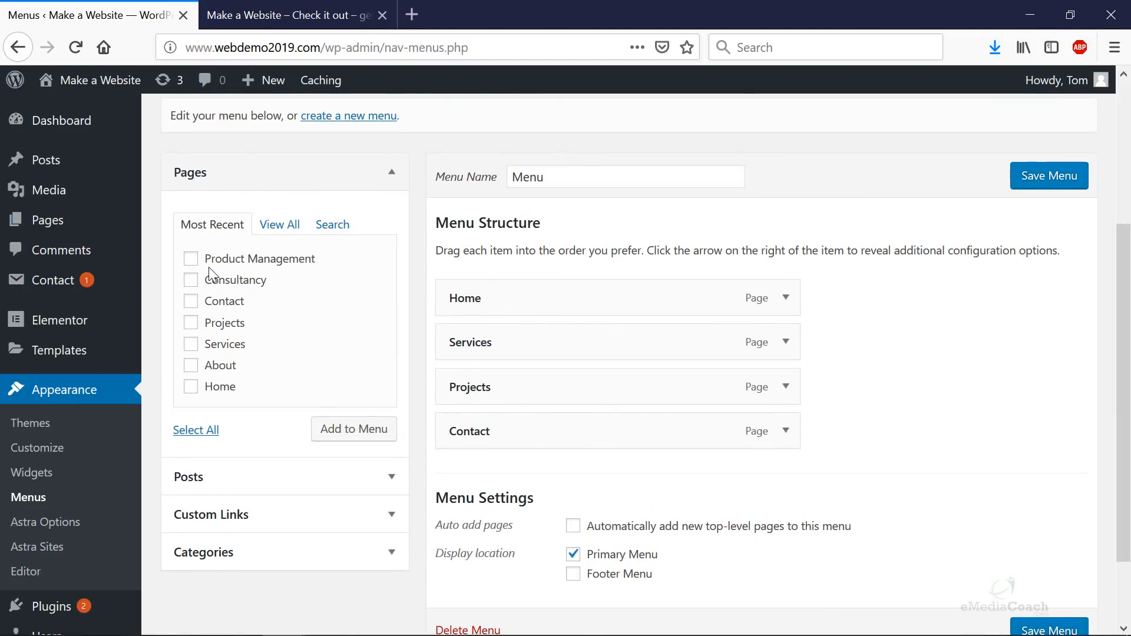
pyautogui.scroll(-2, 210, 272)
pyautogui.scroll(2, 211, 272)
pyautogui.click(368, 436)
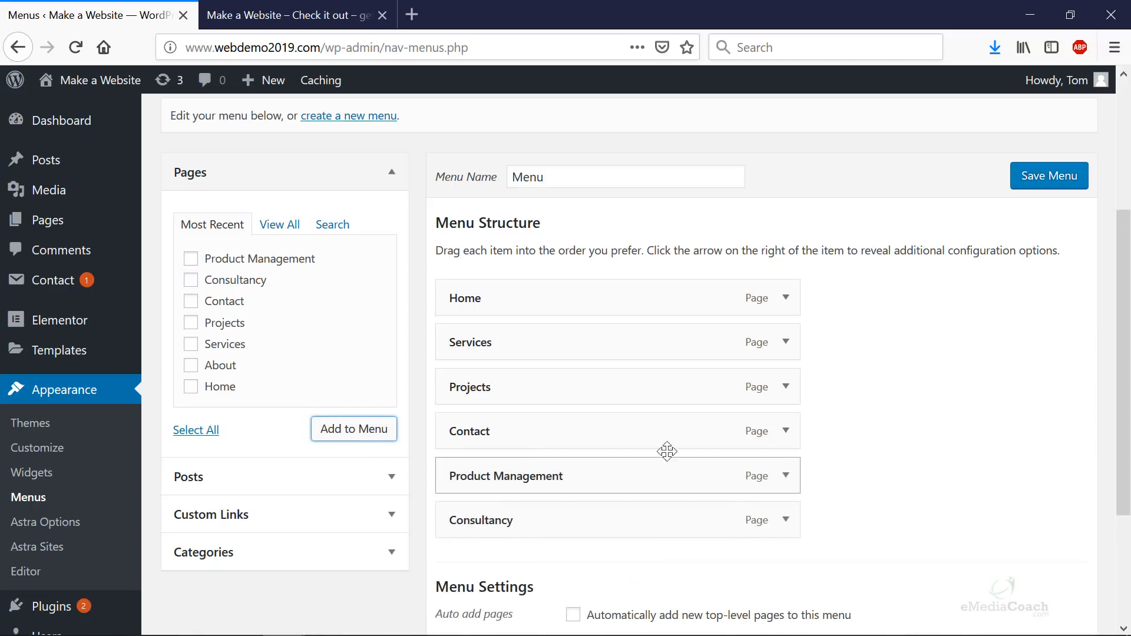
pyautogui.click(1029, 179)
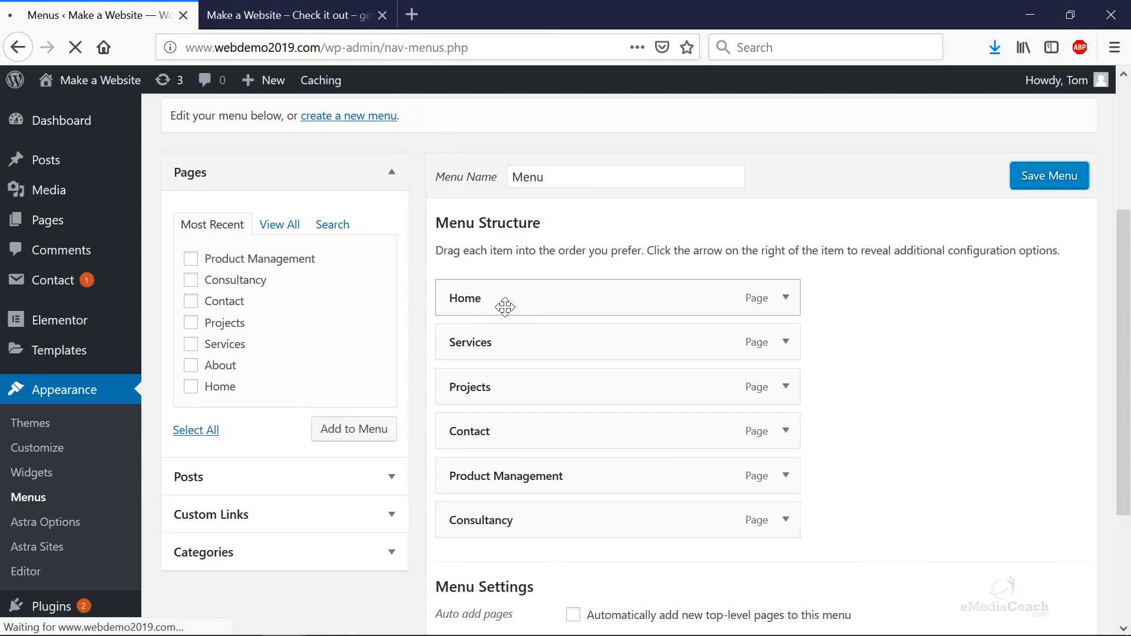
pyautogui.click(304, 17)
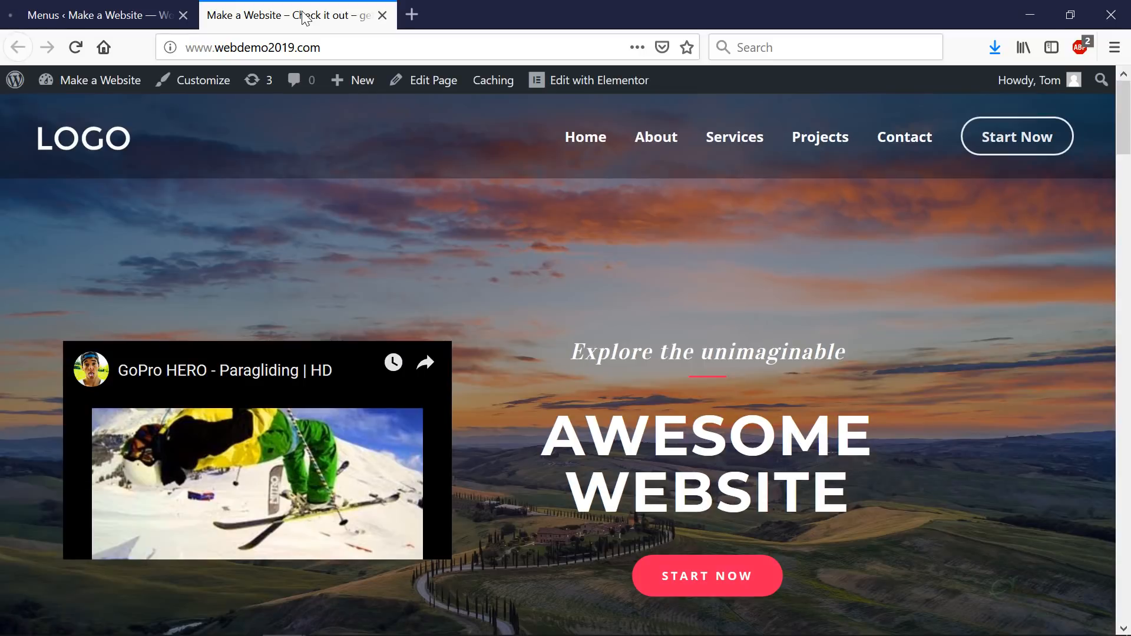
# - Reload the live site, then indent Product Management and Consultancy under Services and save
pyautogui.press('F5')
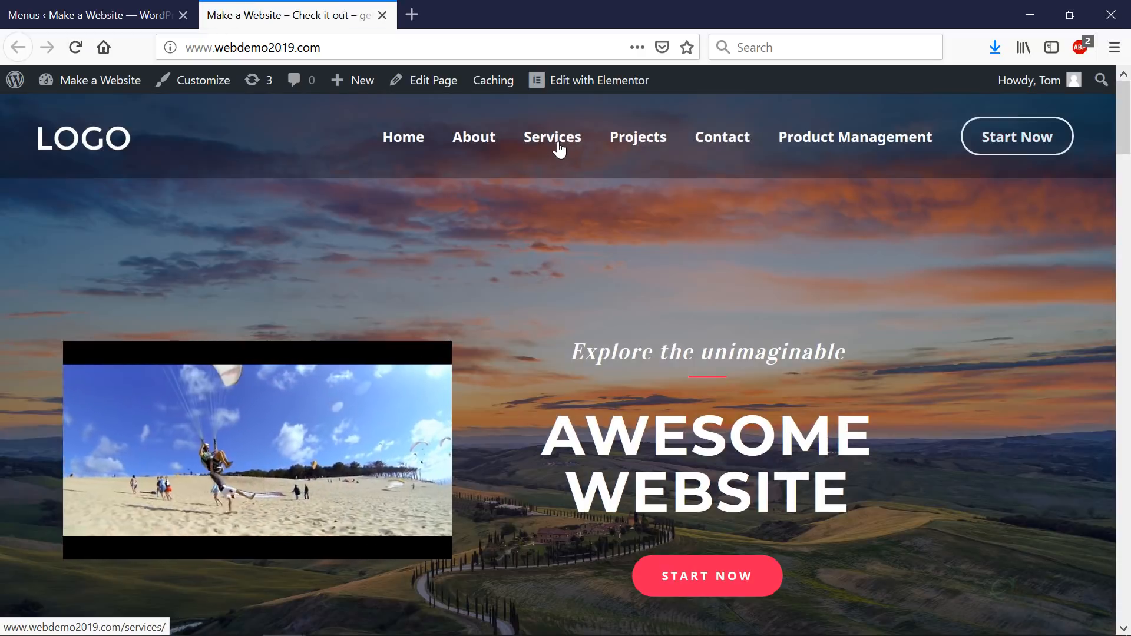
pyautogui.click(112, 18)
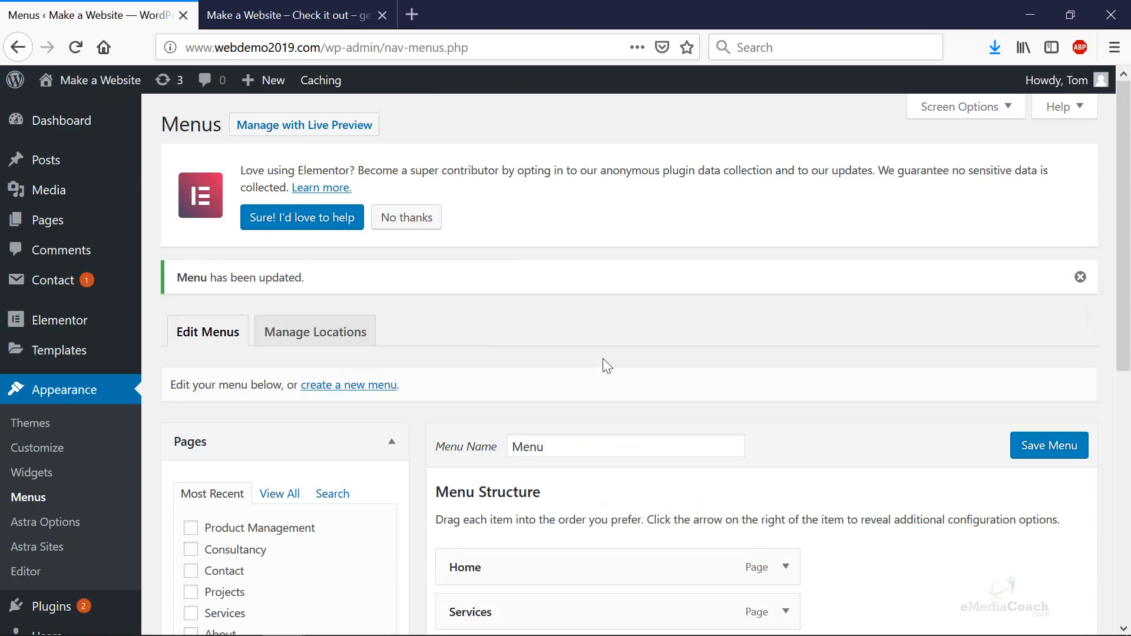
pyautogui.scroll(-5, 601, 365)
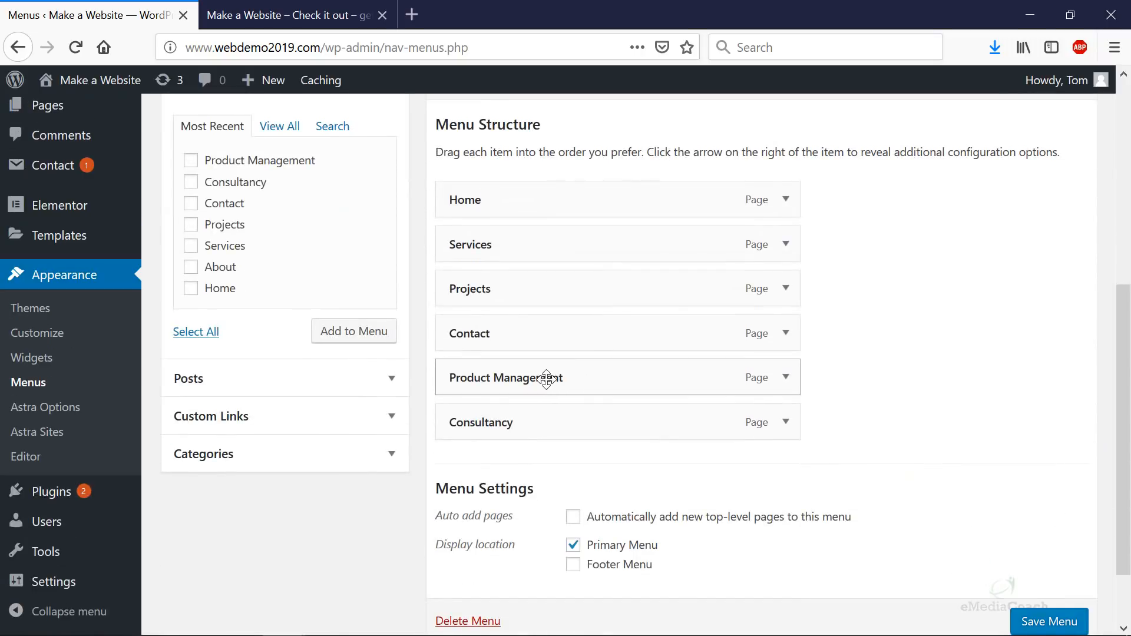
pyautogui.moveTo(507, 383); pyautogui.dragTo(543, 288)
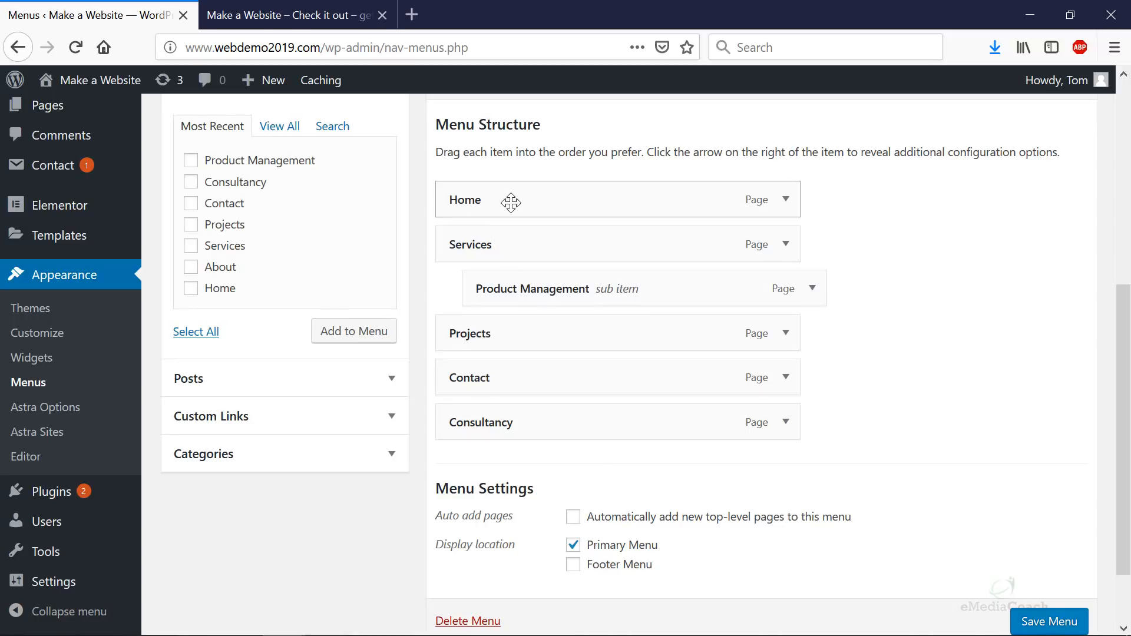
pyautogui.moveTo(470, 398); pyautogui.dragTo(543, 289)
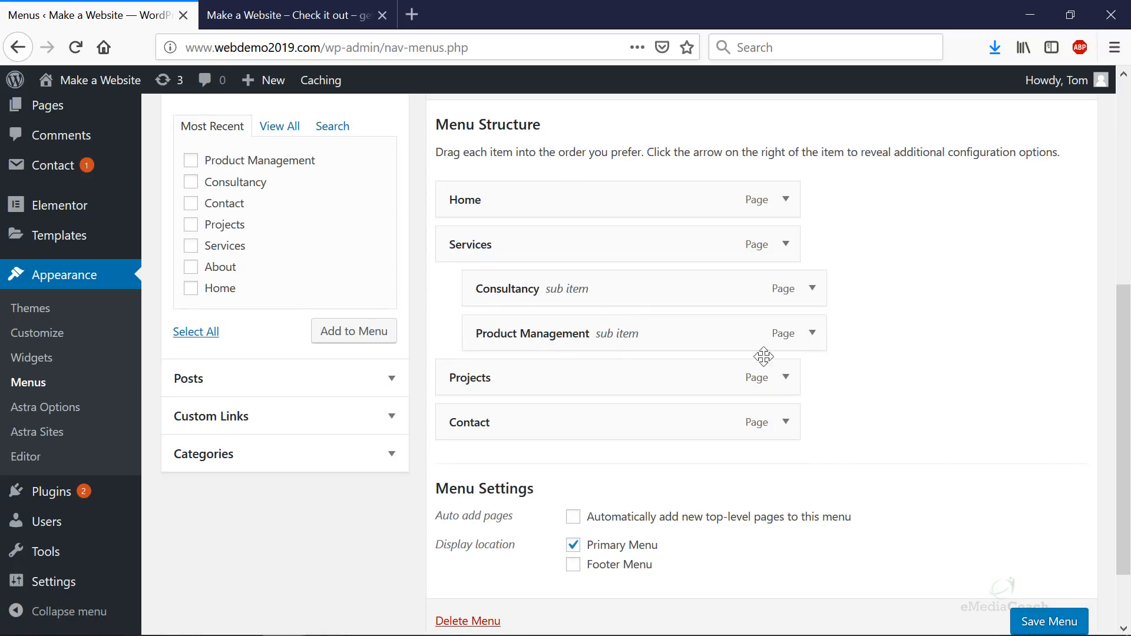
pyautogui.click(1029, 620)
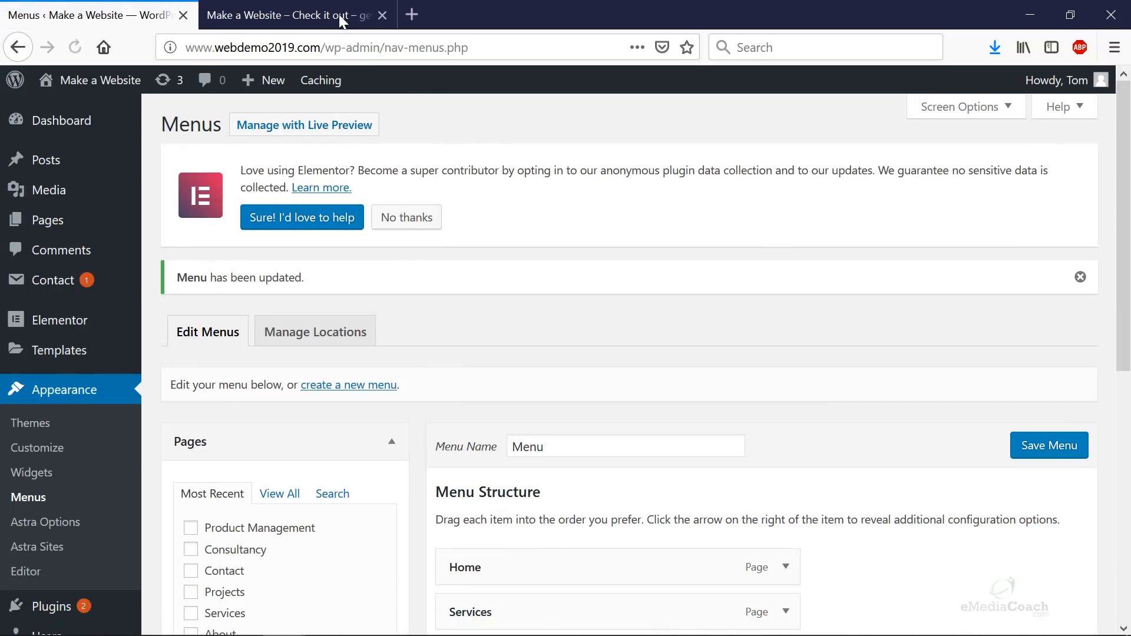
pyautogui.click(318, 15)
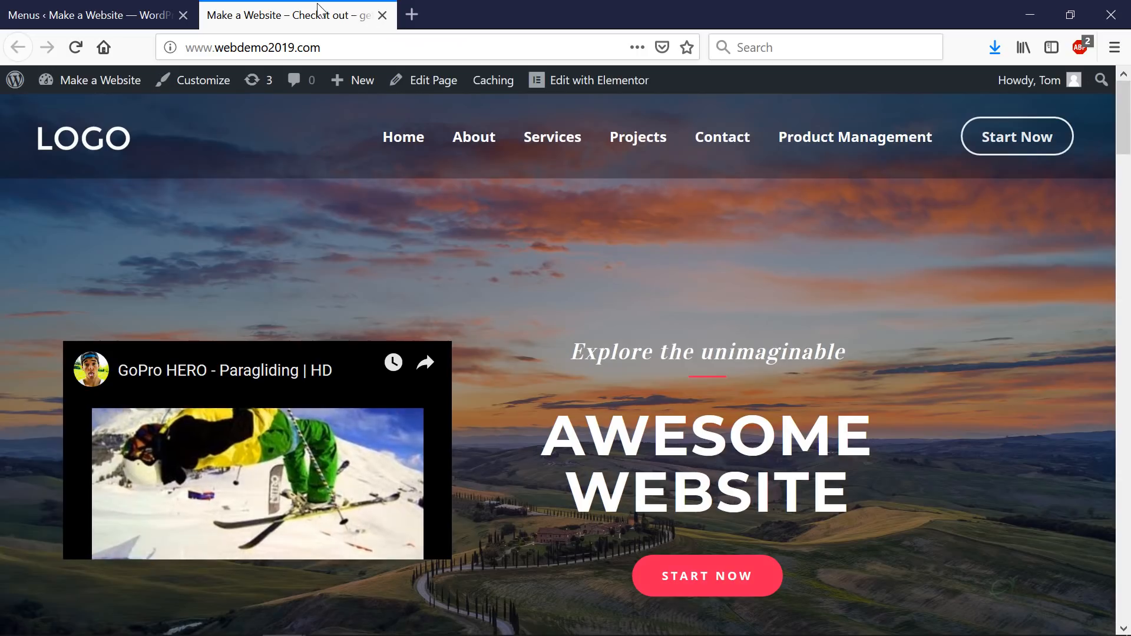
pyautogui.press('F5')
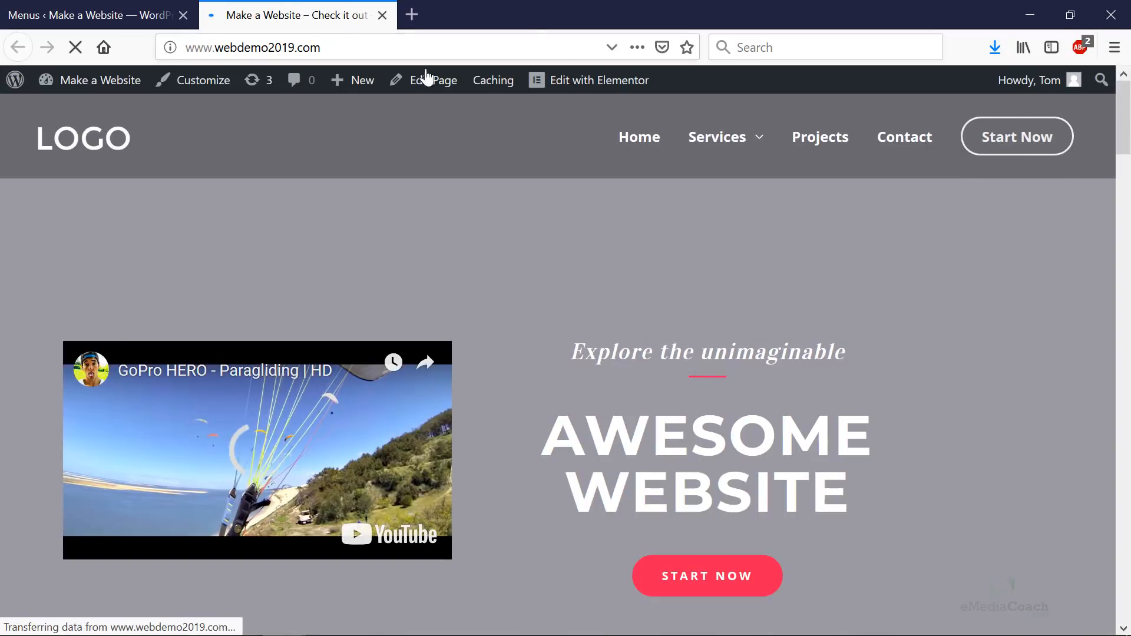
pyautogui.moveTo(697, 149)
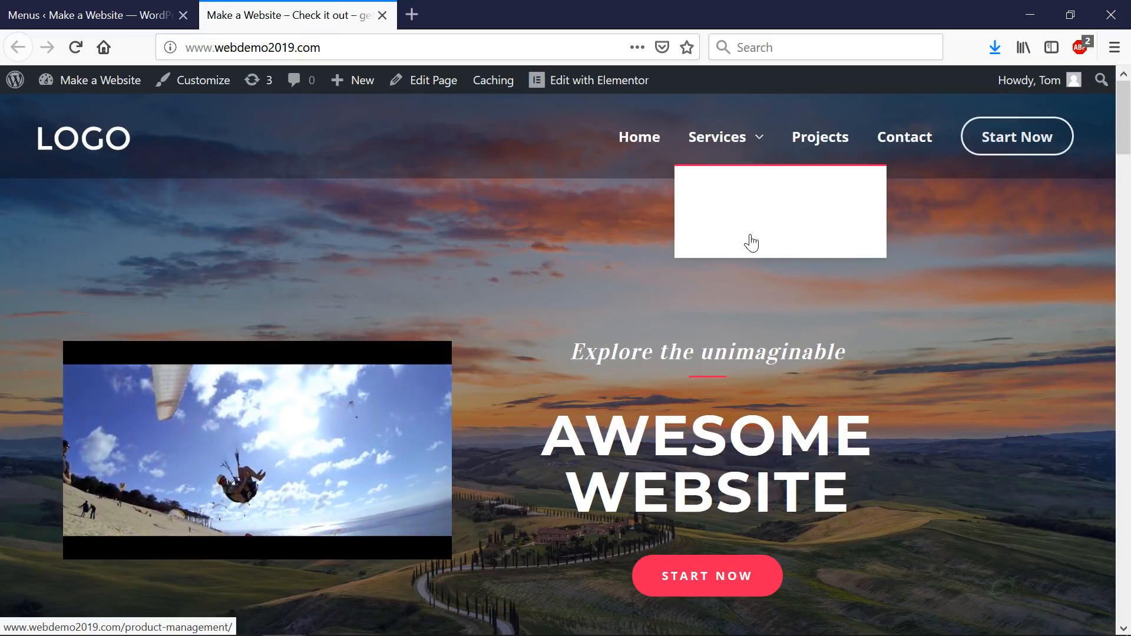
pyautogui.click(158, 18)
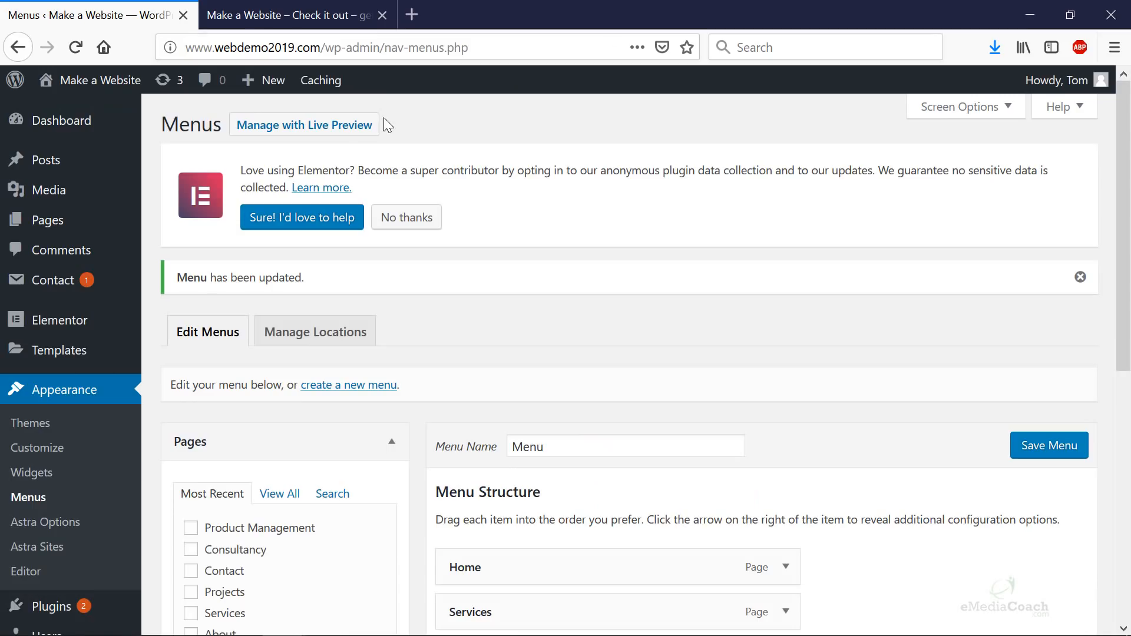
# - Add a 'Home' custom link pointing to the copied site root address
pyautogui.scroll(-5, 582, 310)
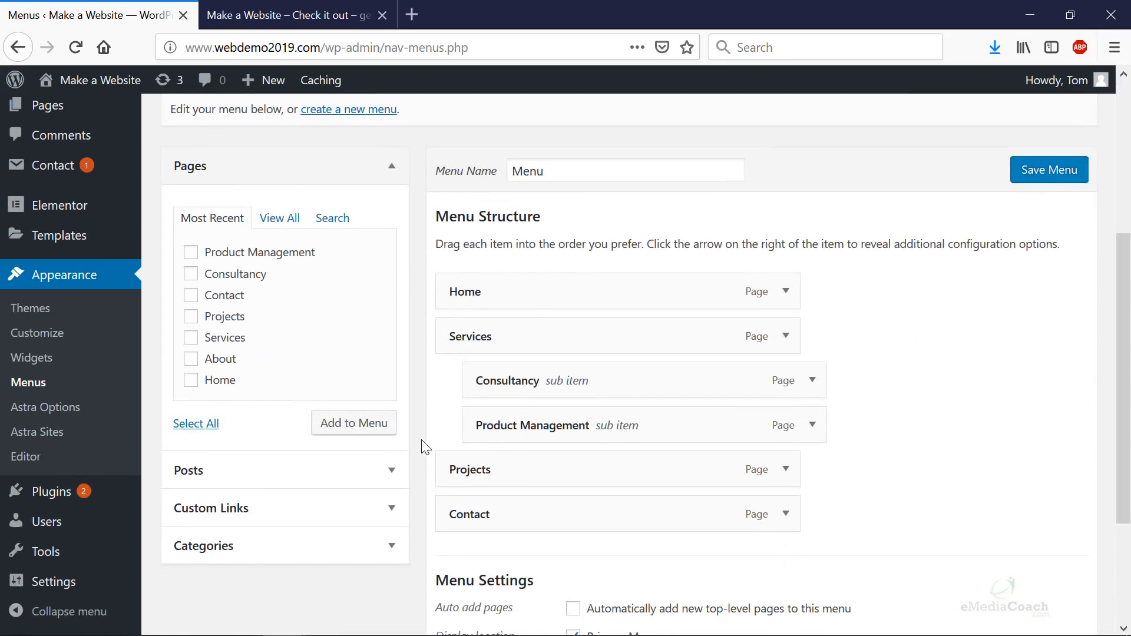
pyautogui.click(387, 506)
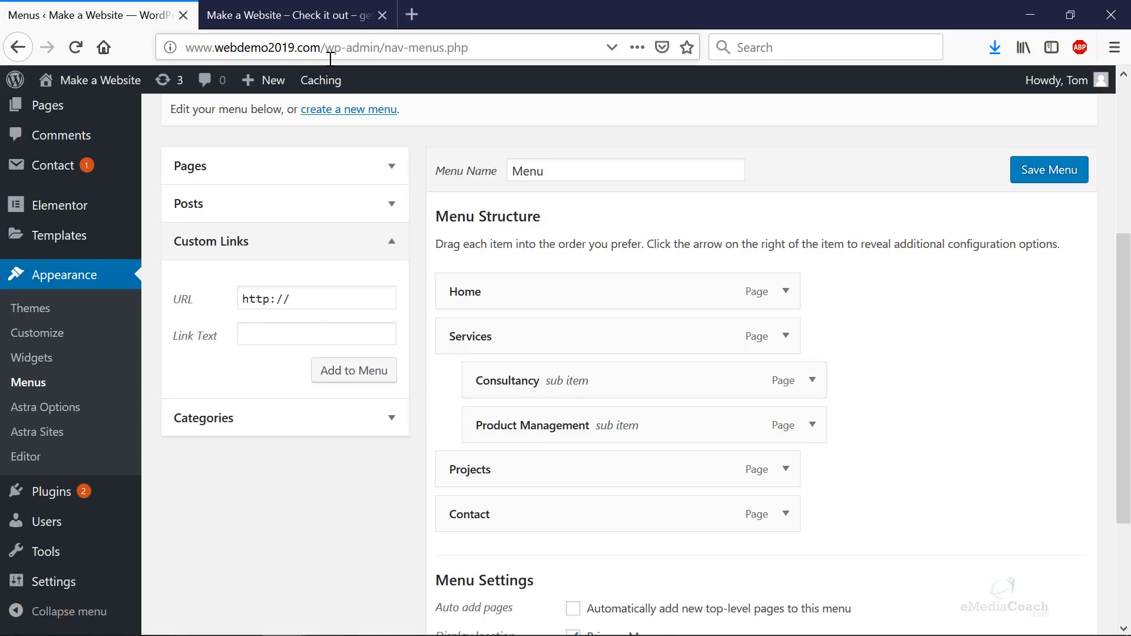
pyautogui.moveTo(331, 59); pyautogui.dragTo(71, 27)
pyautogui.hotkey('ctrl', 'c')
pyautogui.scroll(3, 322, 398)
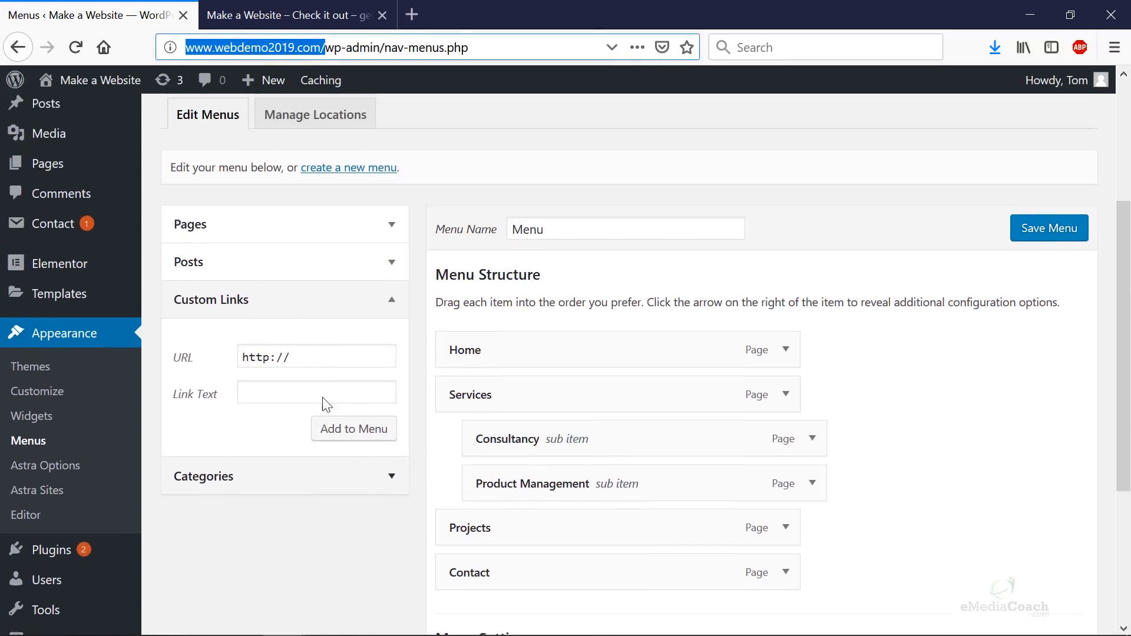
pyautogui.click(268, 273)
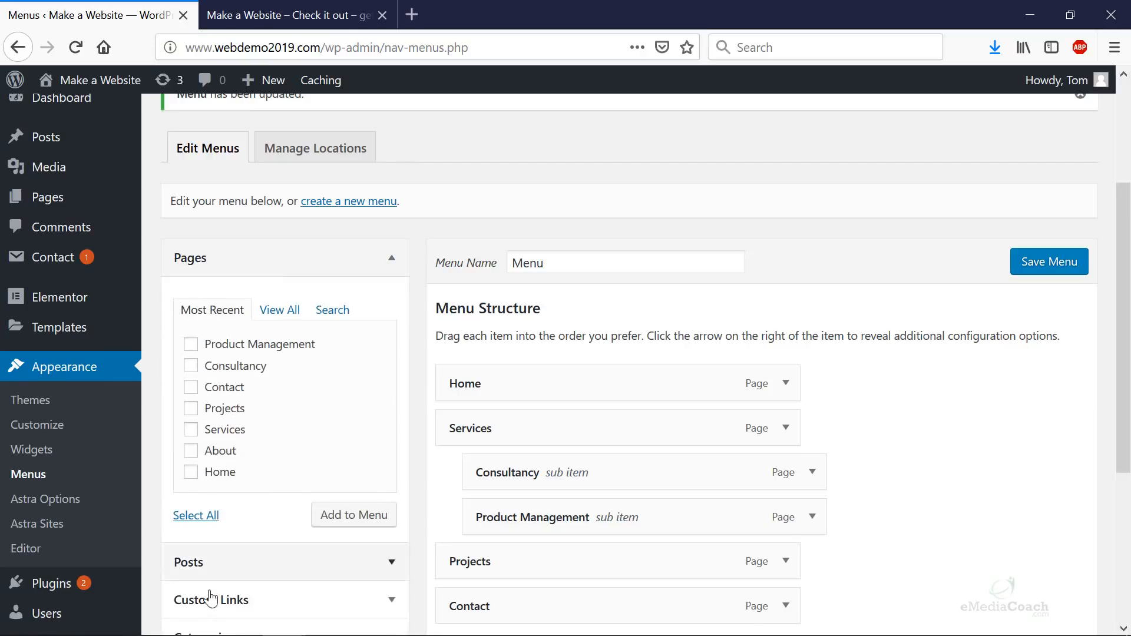
pyautogui.scroll(-5, 284, 494)
pyautogui.click(264, 418)
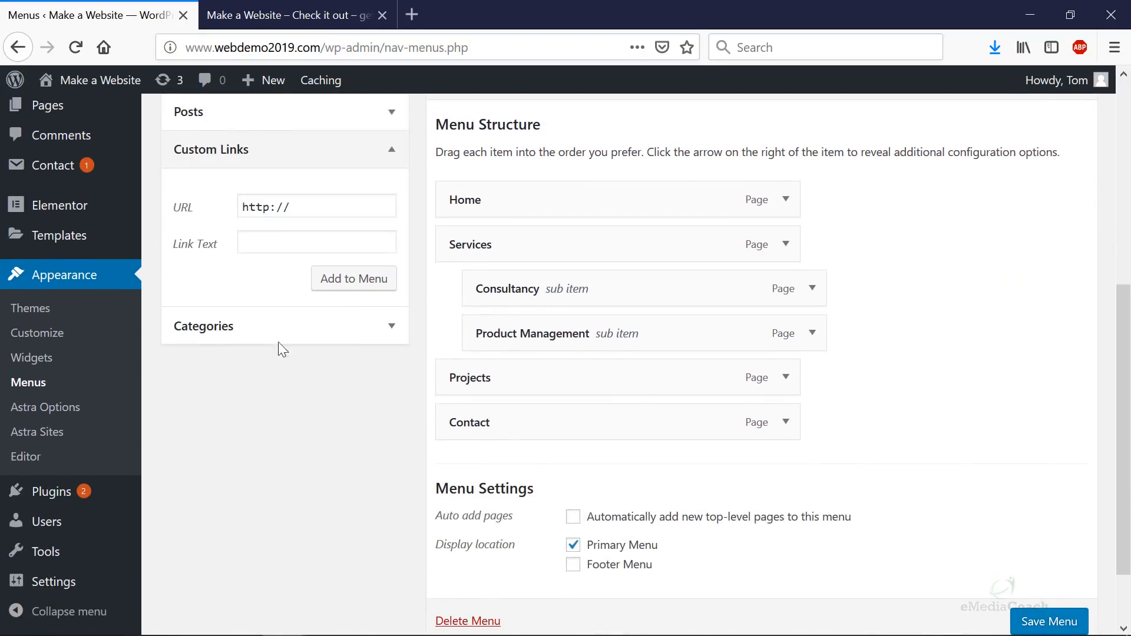
pyautogui.click(309, 206)
pyautogui.hotkey('ctrl', 'a')
pyautogui.hotkey('ctrl', 'v')
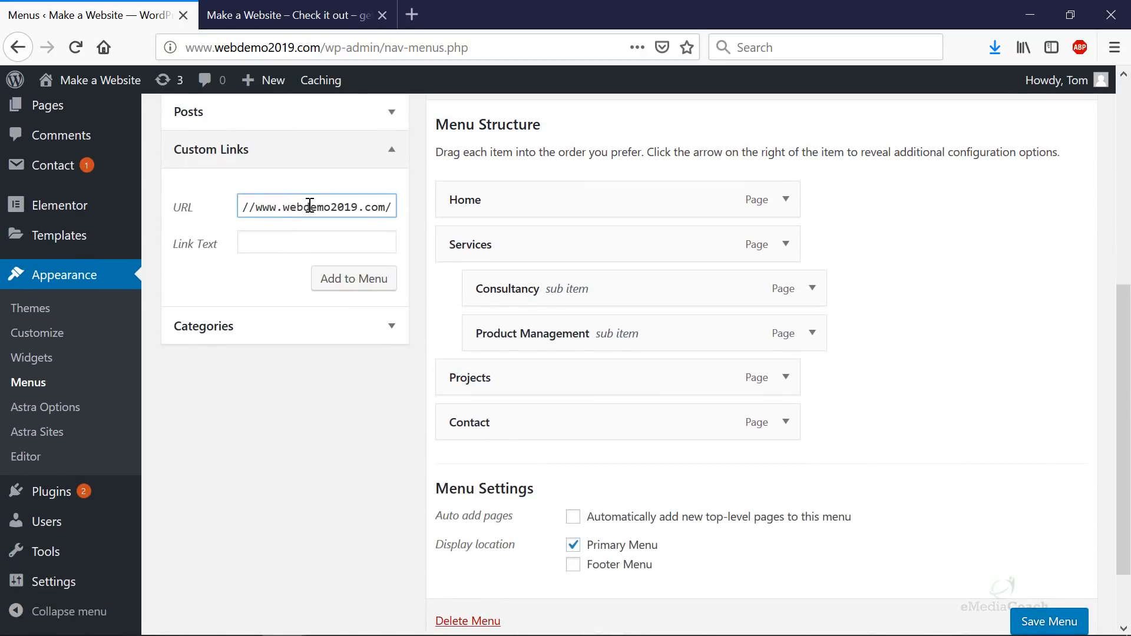
pyautogui.click(291, 244)
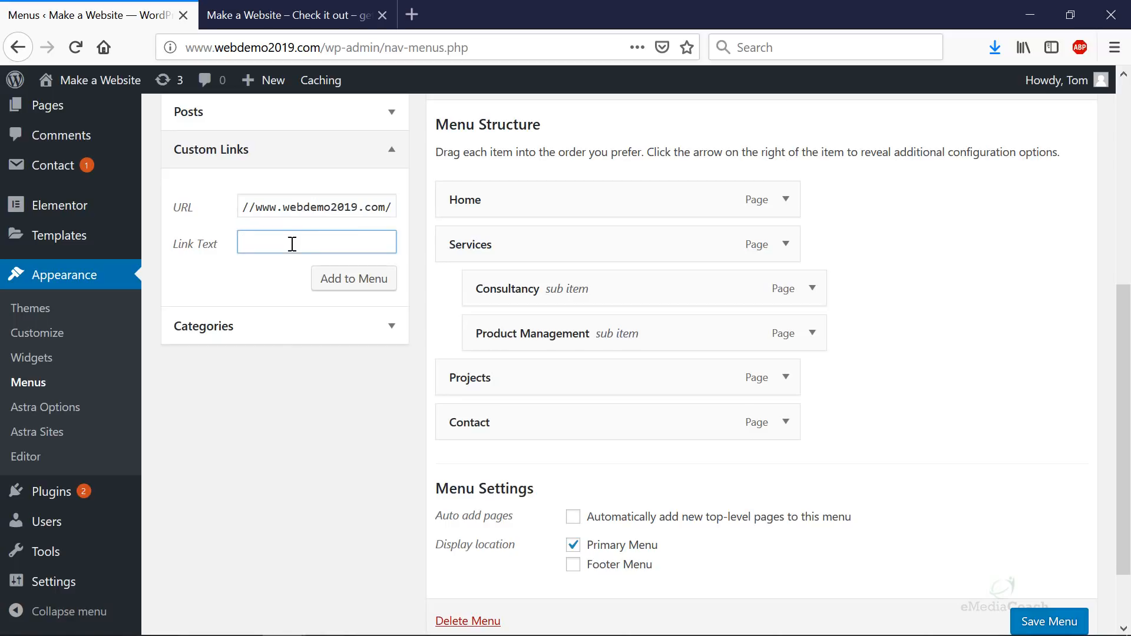
pyautogui.write('Home')
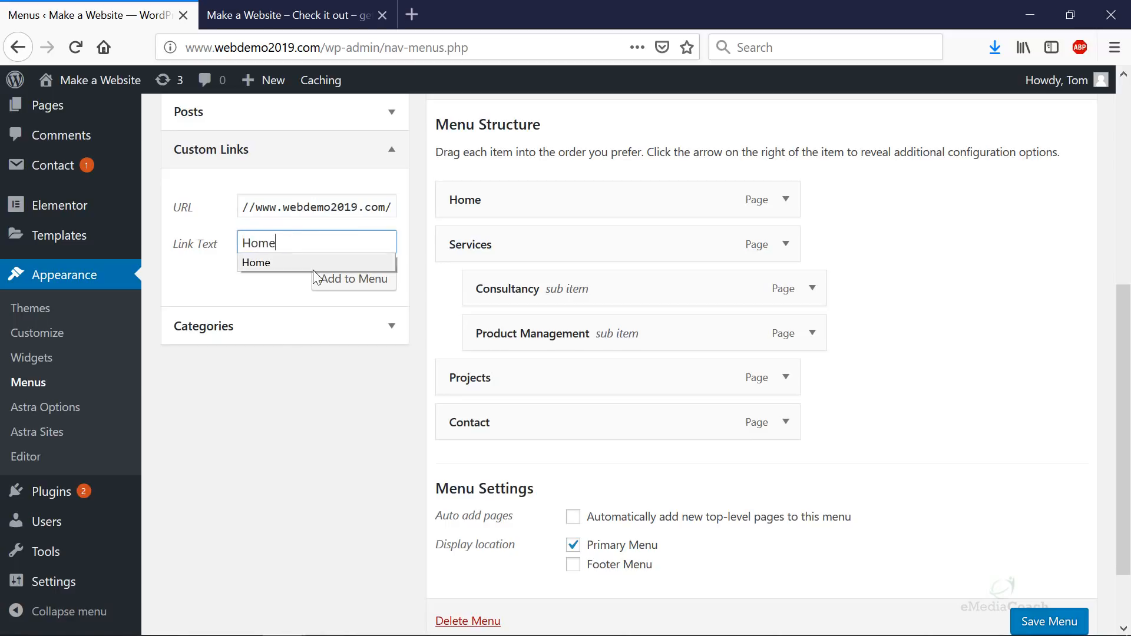
pyautogui.click(346, 287)
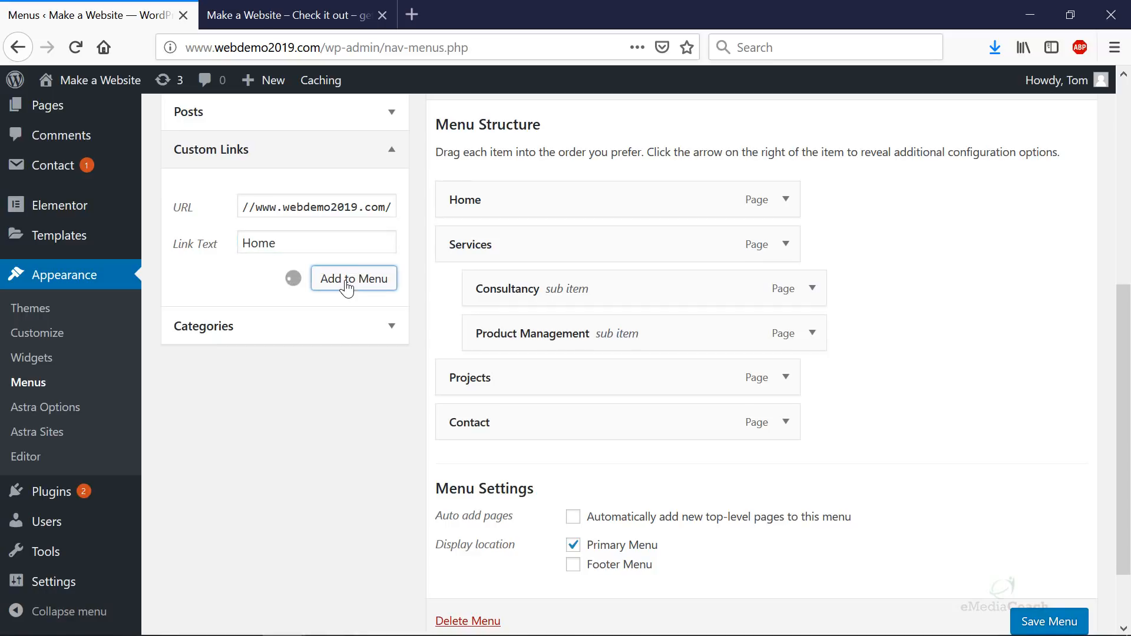
# - Remove the old Home page item, move the Home link to the top, and save
pyautogui.click(785, 201)
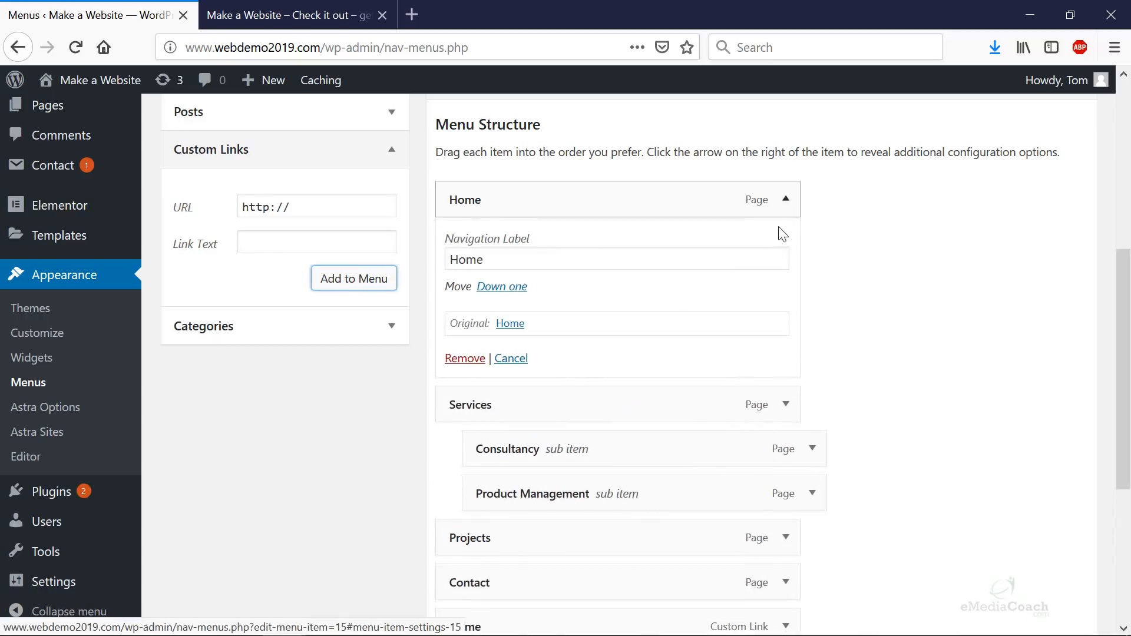
pyautogui.click(465, 360)
pyautogui.moveTo(510, 422); pyautogui.dragTo(513, 188)
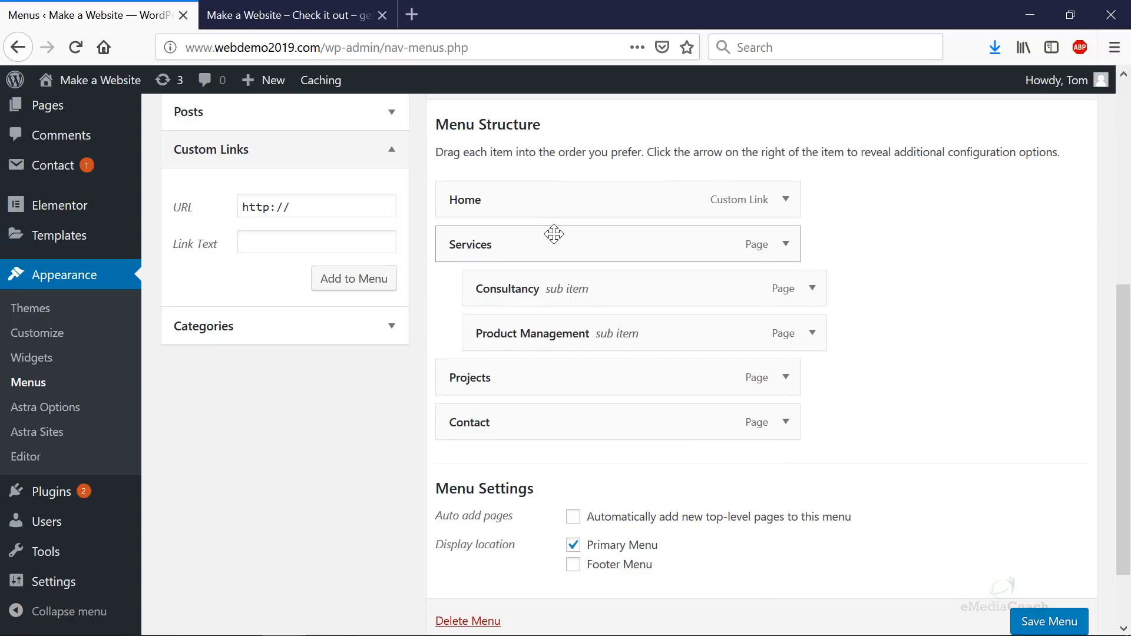
pyautogui.click(1033, 629)
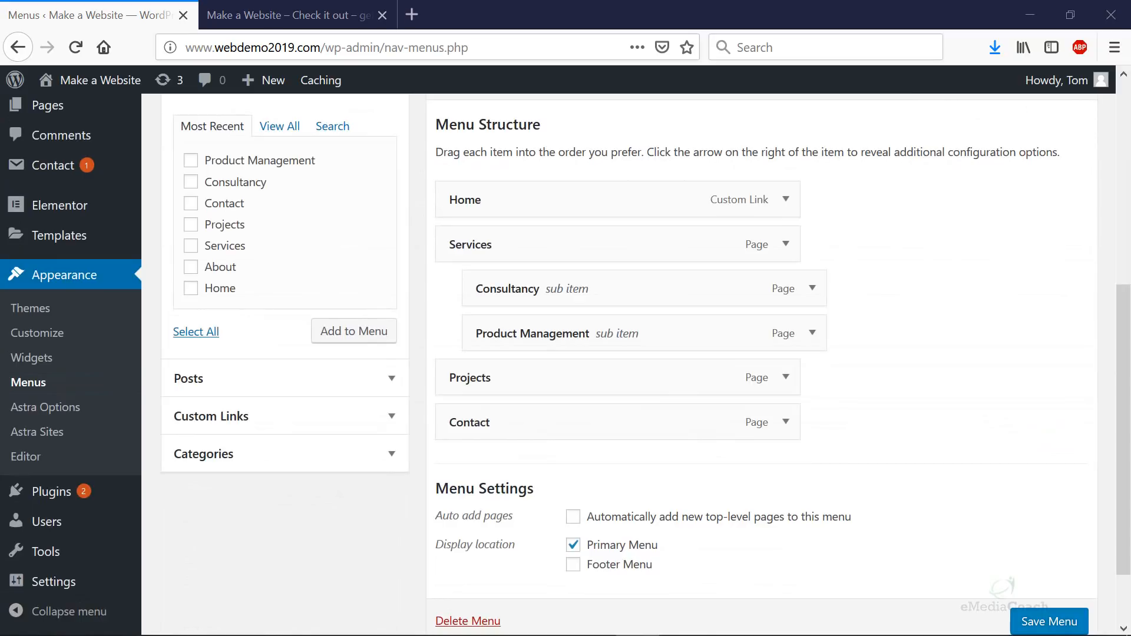
pyautogui.click(330, 17)
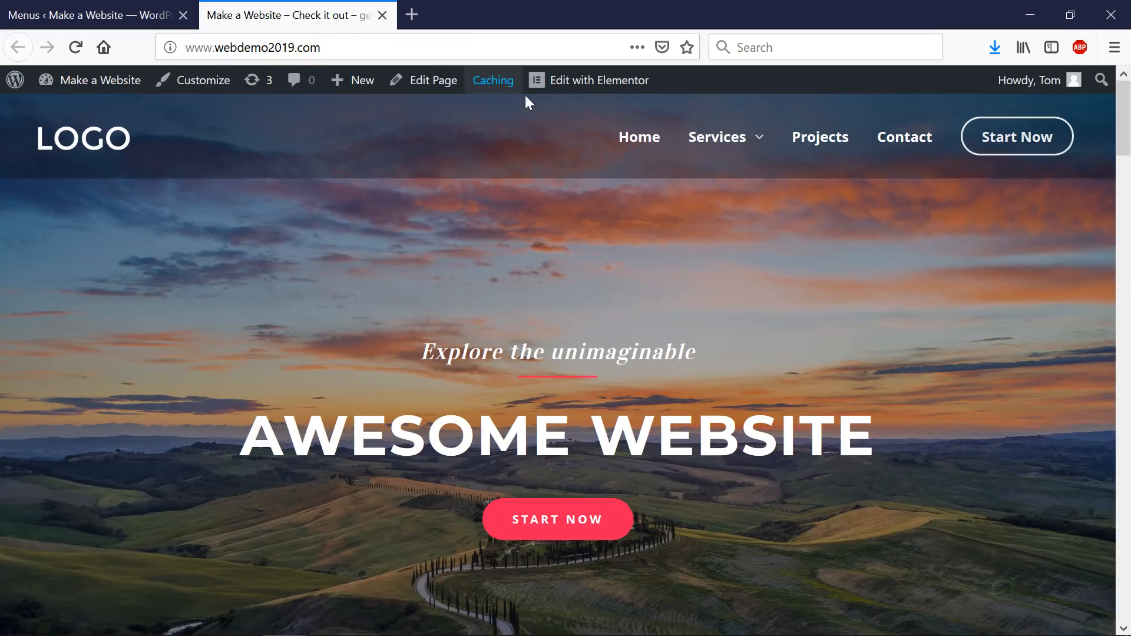
pyautogui.moveTo(729, 147)
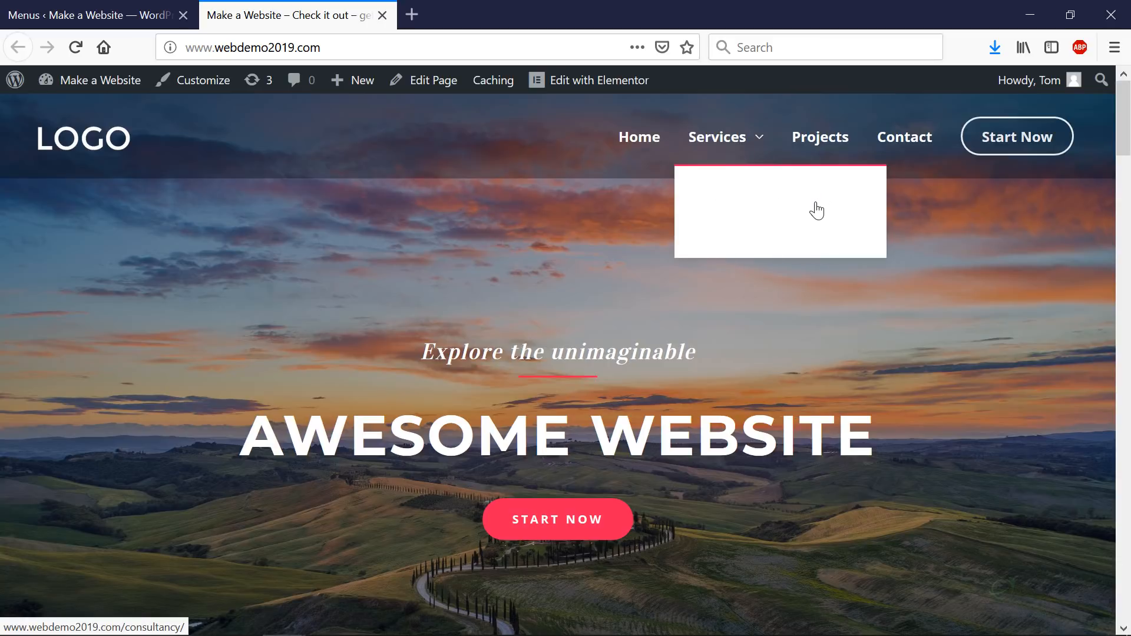
pyautogui.click(141, 23)
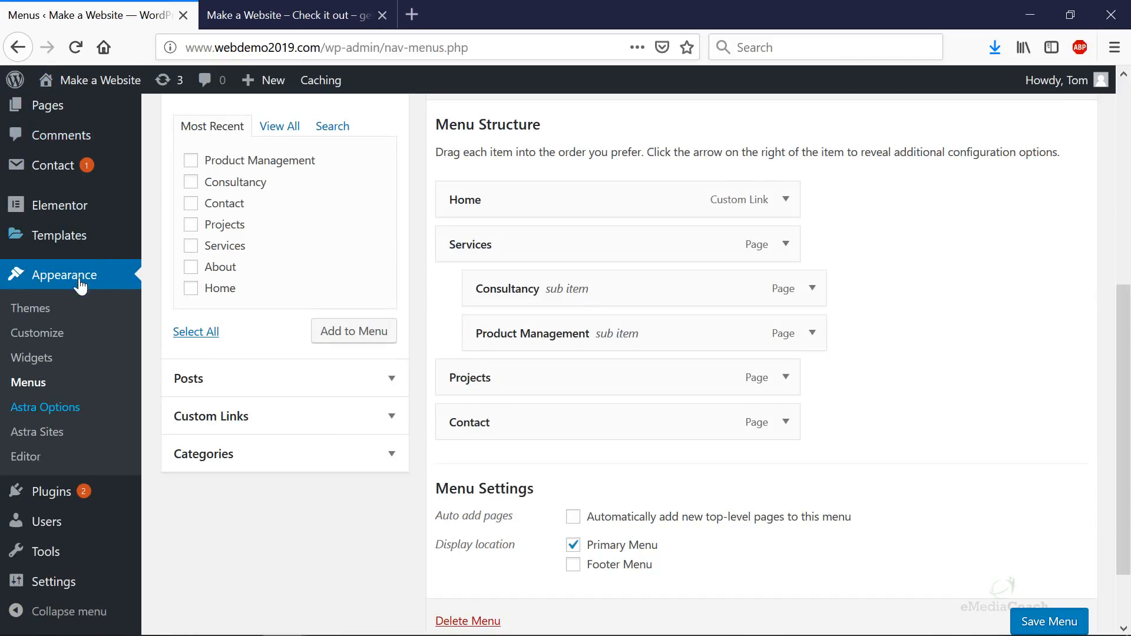
# - Go to Customizer Colors & Background > Header > Transparent Header and scroll to Submenu
pyautogui.click(51, 336)
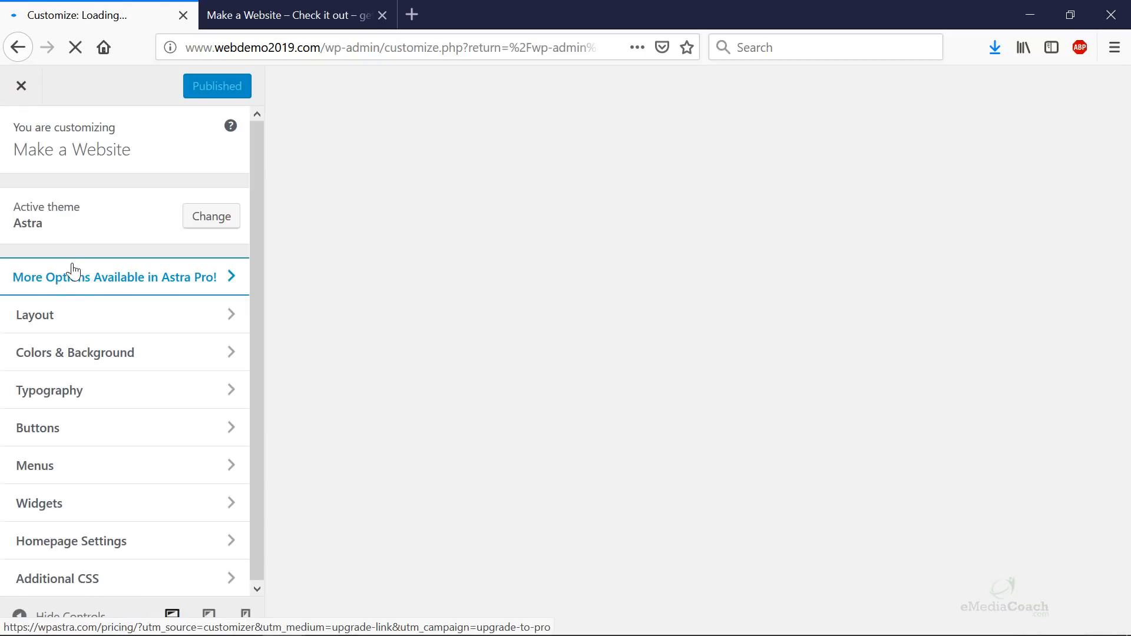
pyautogui.click(115, 360)
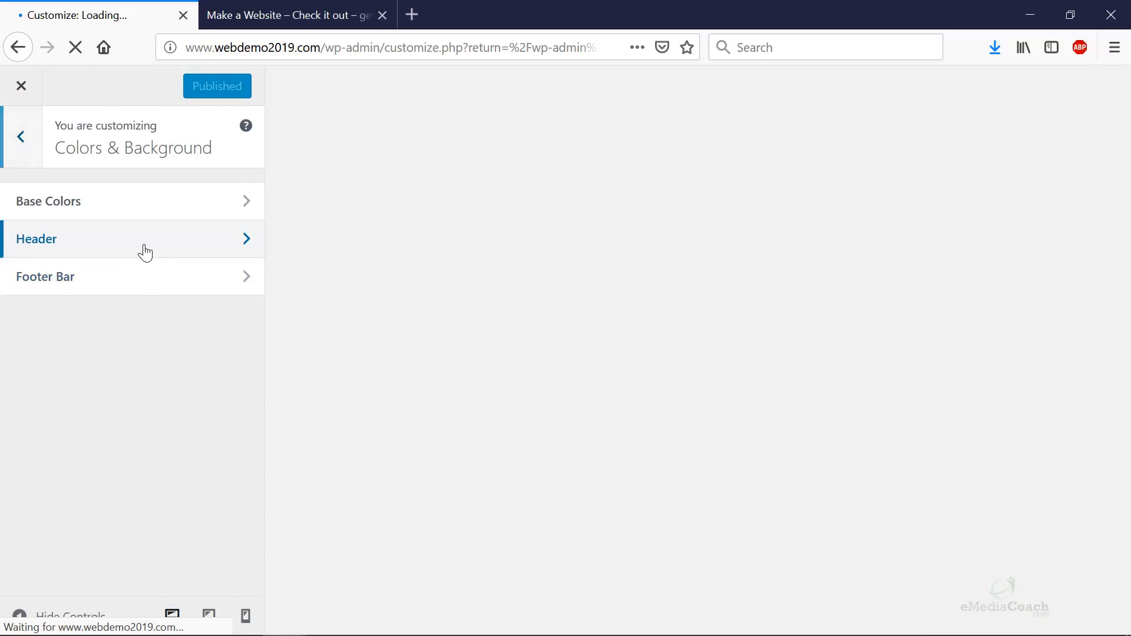
pyautogui.click(145, 253)
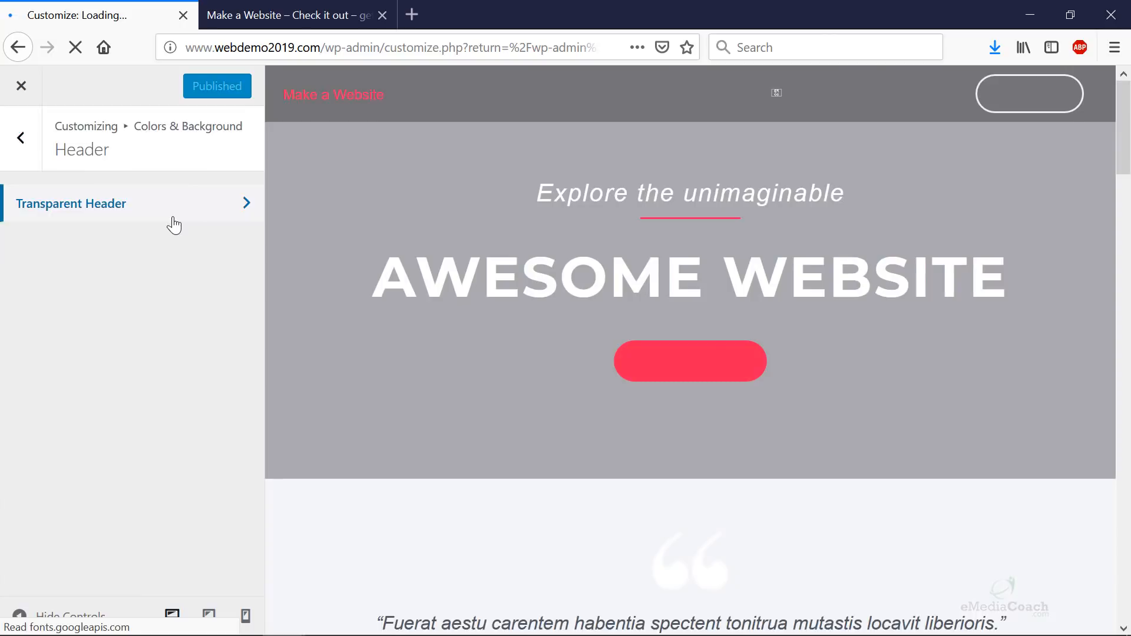
pyautogui.click(172, 220)
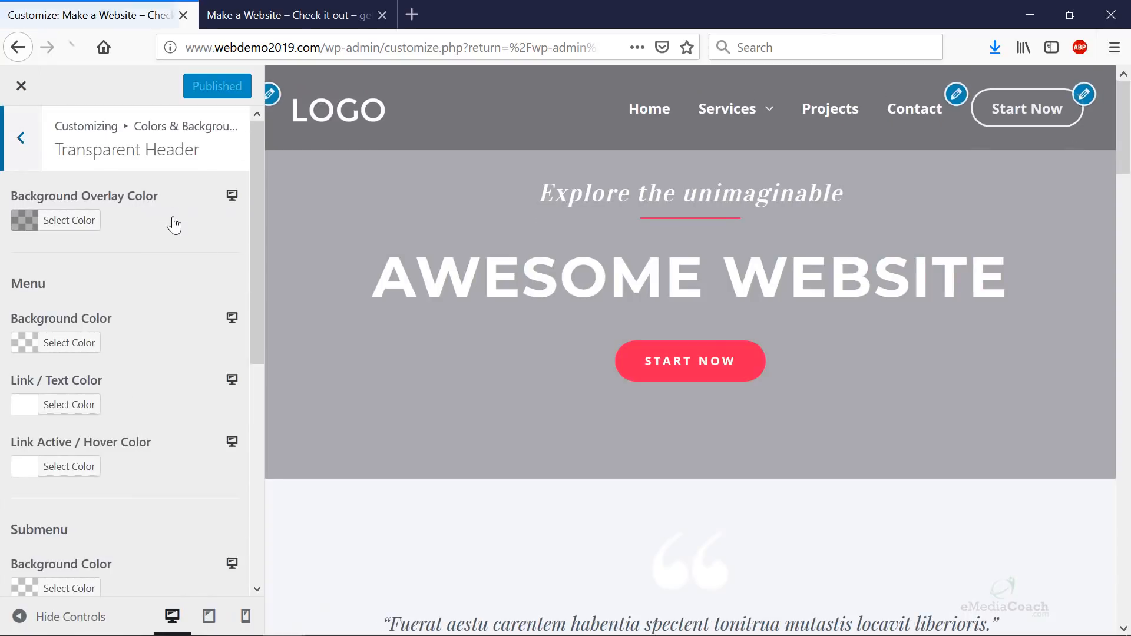
pyautogui.moveTo(732, 113)
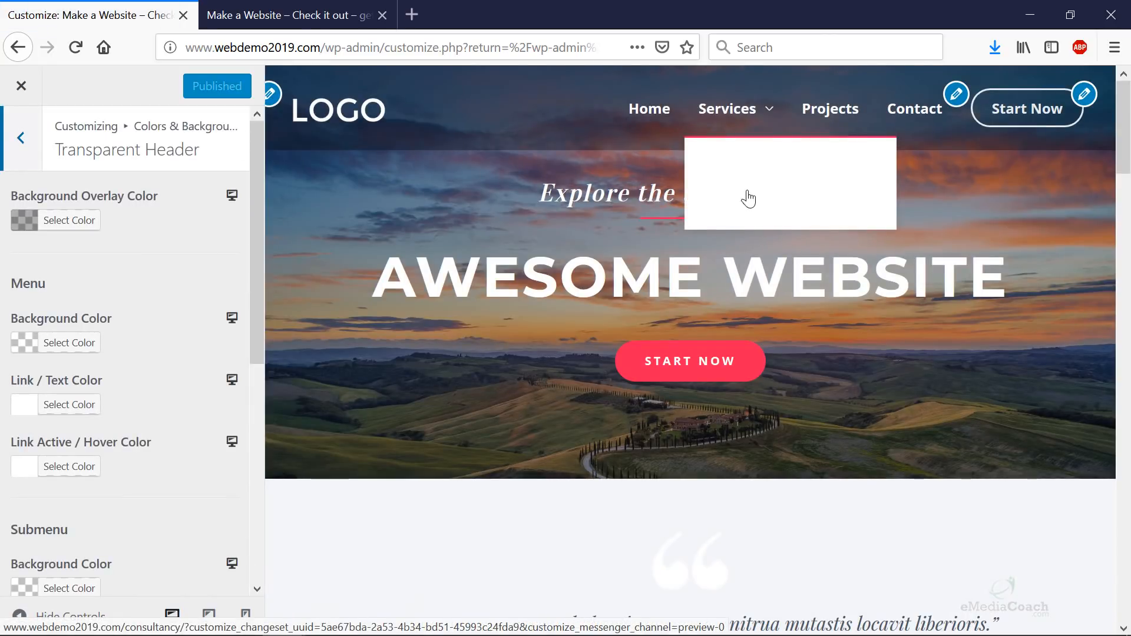
pyautogui.scroll(-3, 102, 311)
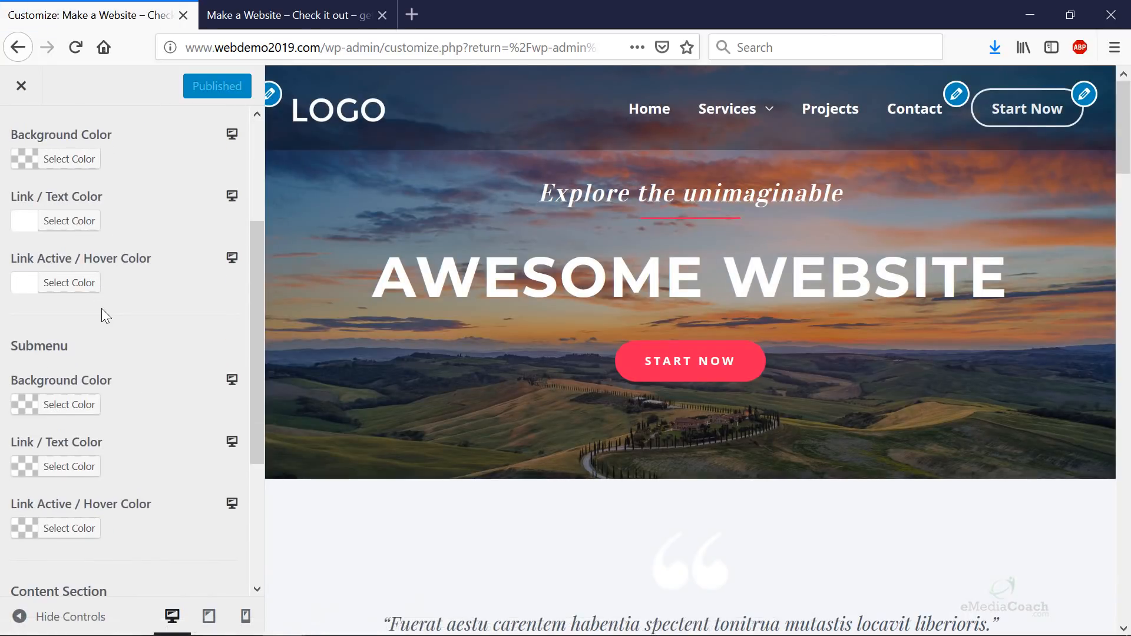
pyautogui.scroll(-3, 101, 309)
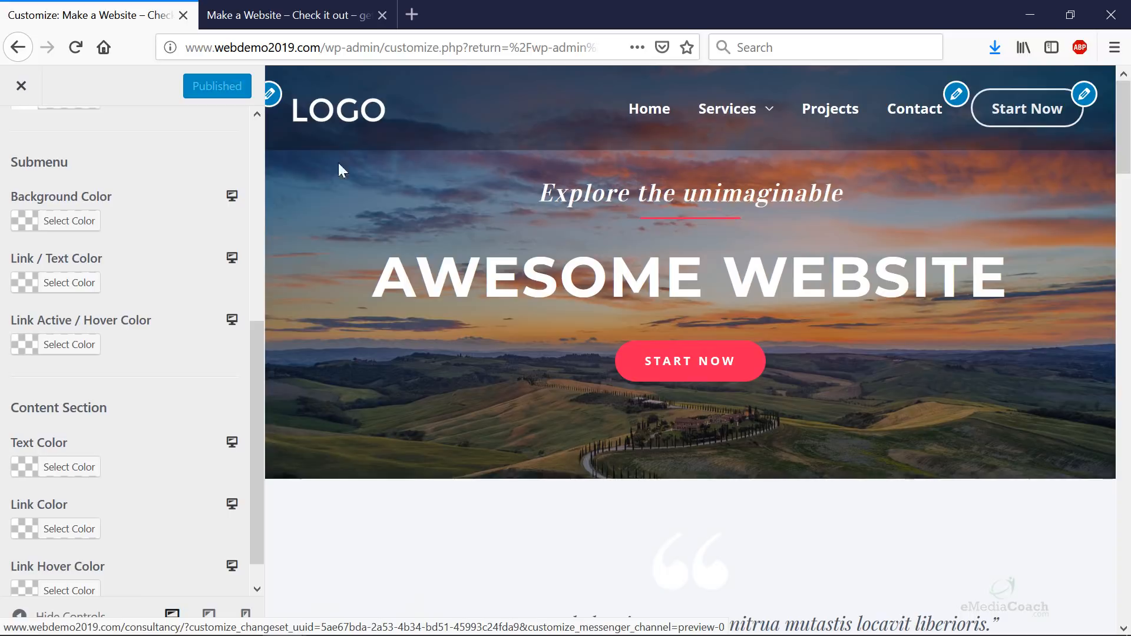
# - Set the submenu background to semi-transparent black, after trying orange and green
pyautogui.click(59, 226)
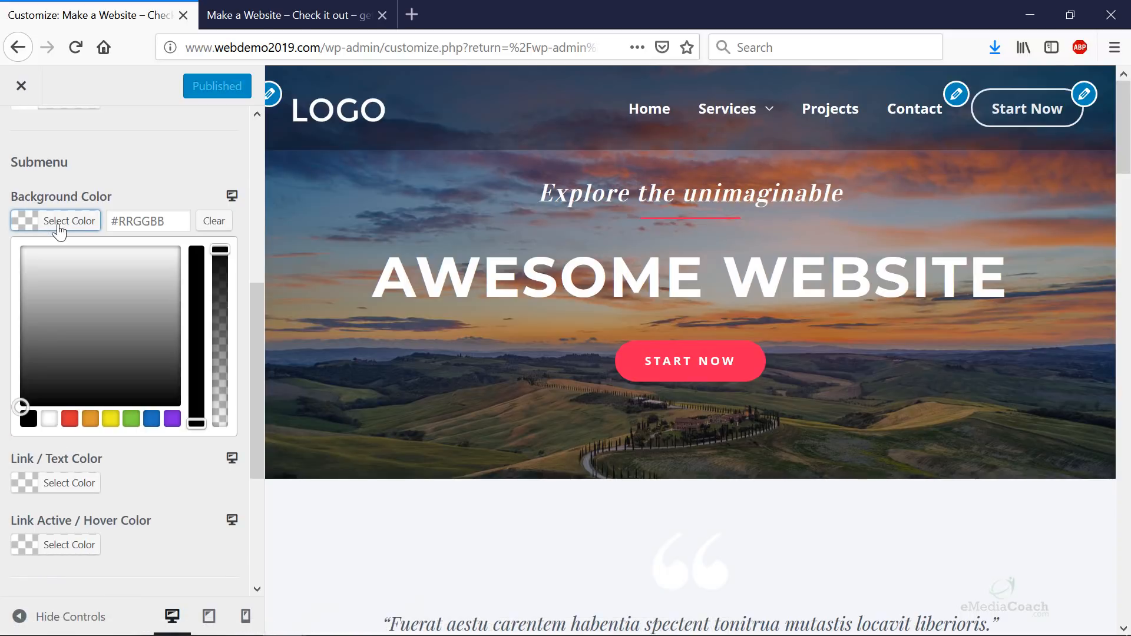
pyautogui.moveTo(218, 252); pyautogui.dragTo(210, 440)
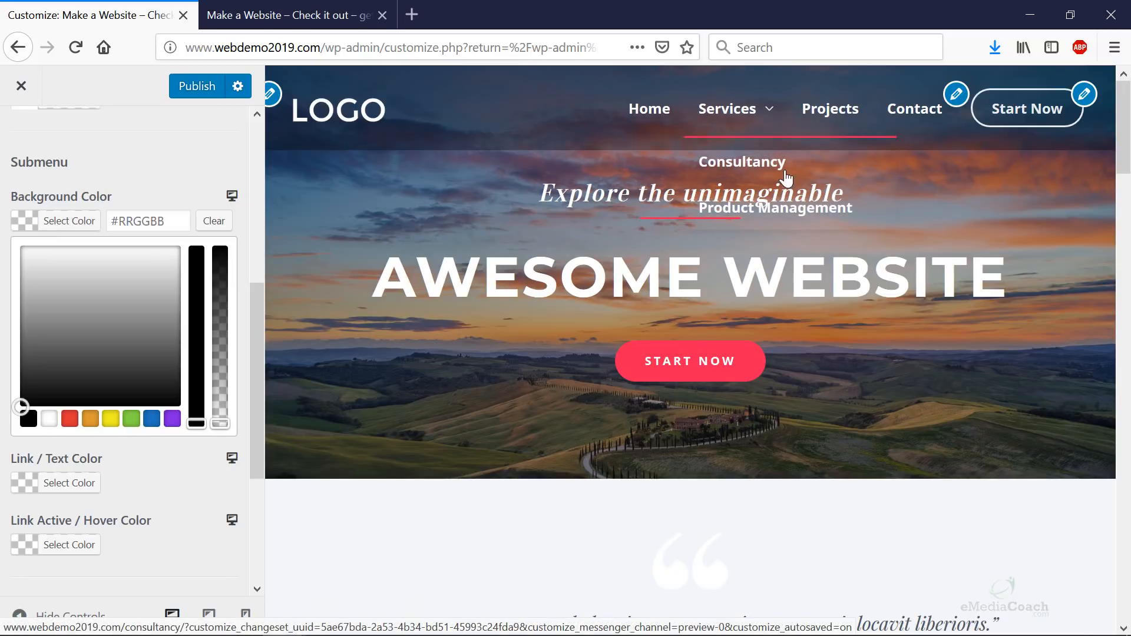
pyautogui.moveTo(221, 421)
pyautogui.mouseDown()
pyautogui.moveTo(228, 223)
pyautogui.moveTo(216, 438)
pyautogui.mouseUp()
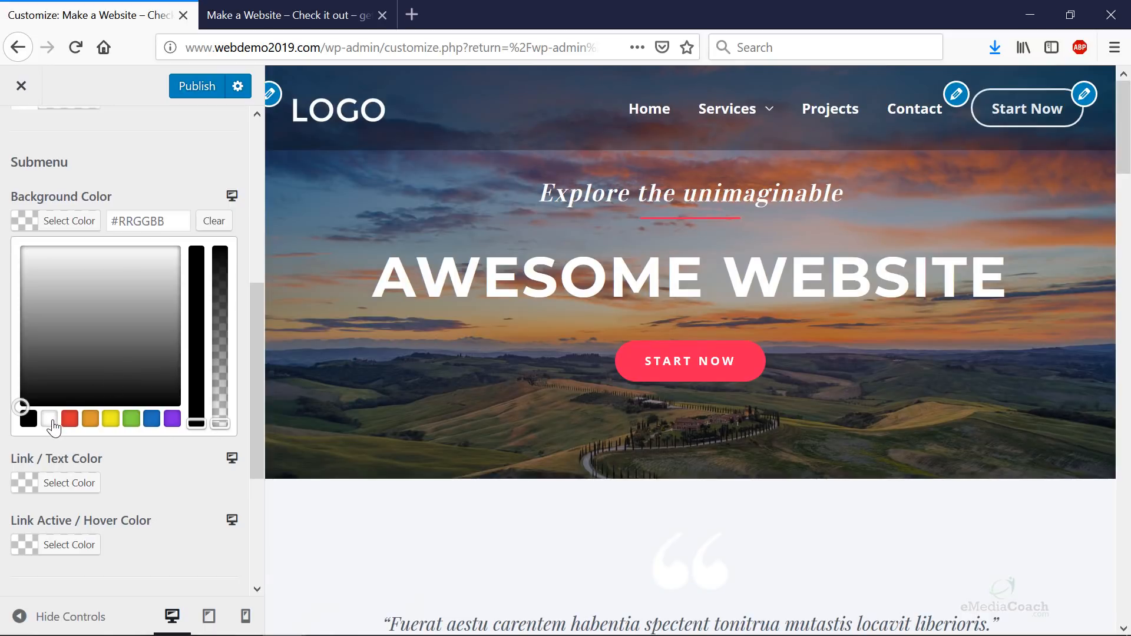
pyautogui.click(90, 418)
pyautogui.moveTo(72, 301); pyautogui.dragTo(67, 289)
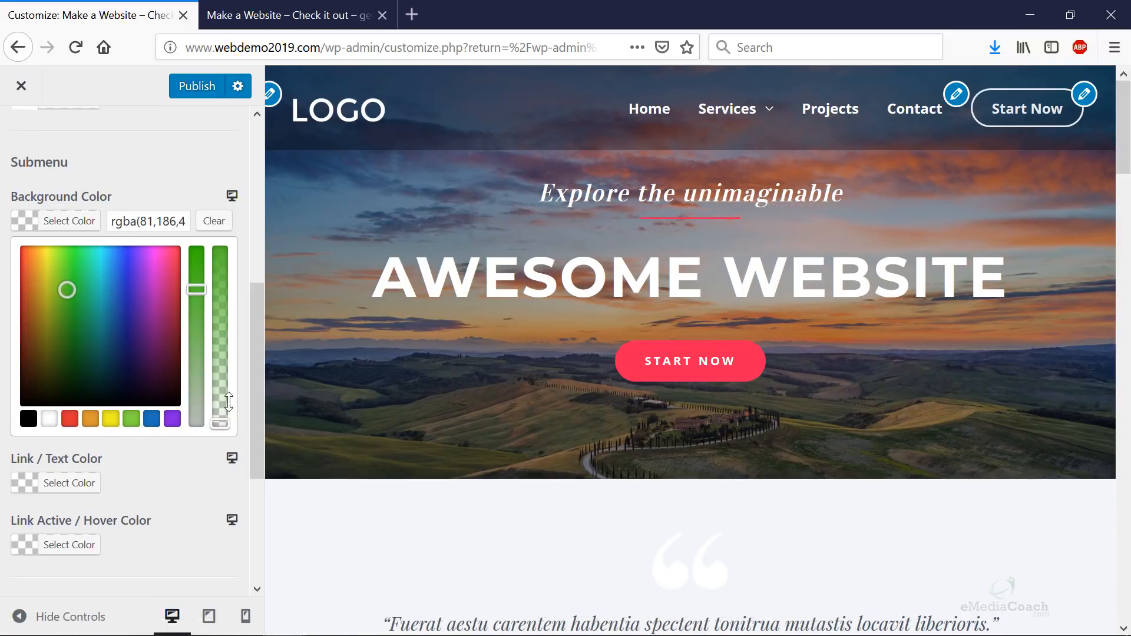
pyautogui.moveTo(228, 403); pyautogui.dragTo(230, 321)
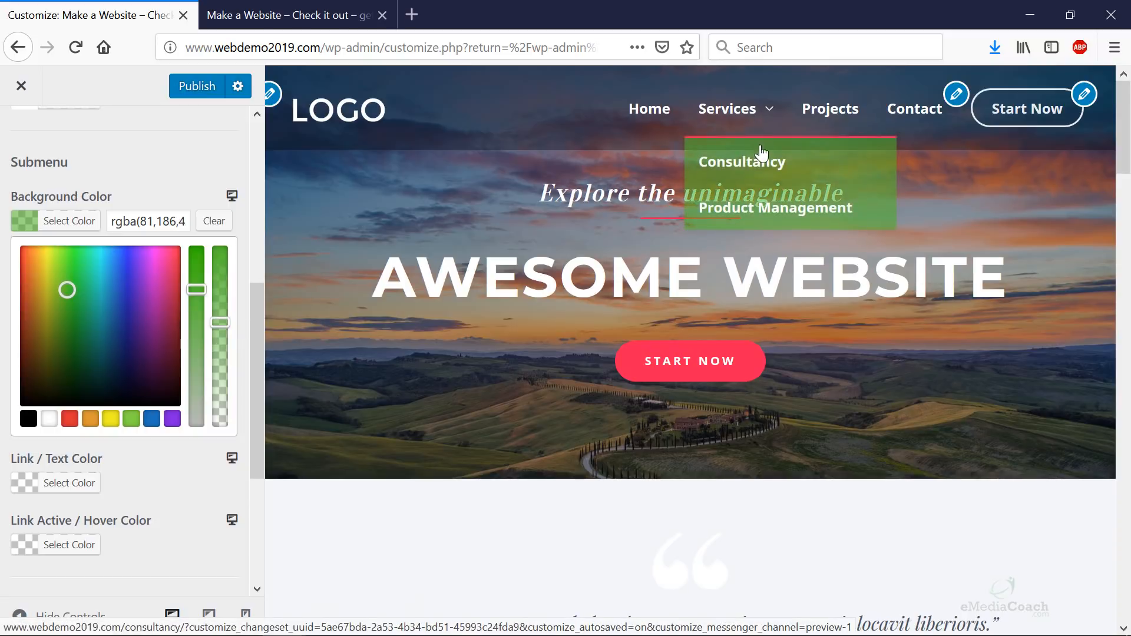
pyautogui.click(47, 423)
pyautogui.scroll(5, 146, 241)
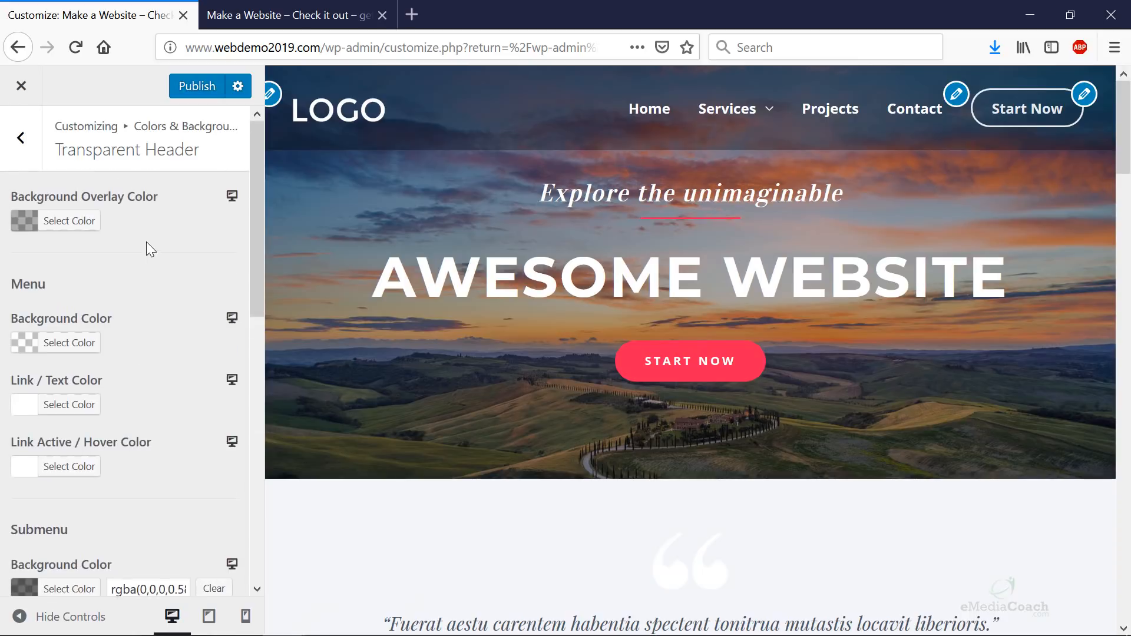
# - Reopen the submenu background picker and choose near-black, testing opacity from 0.28 to full
pyautogui.click(69, 221)
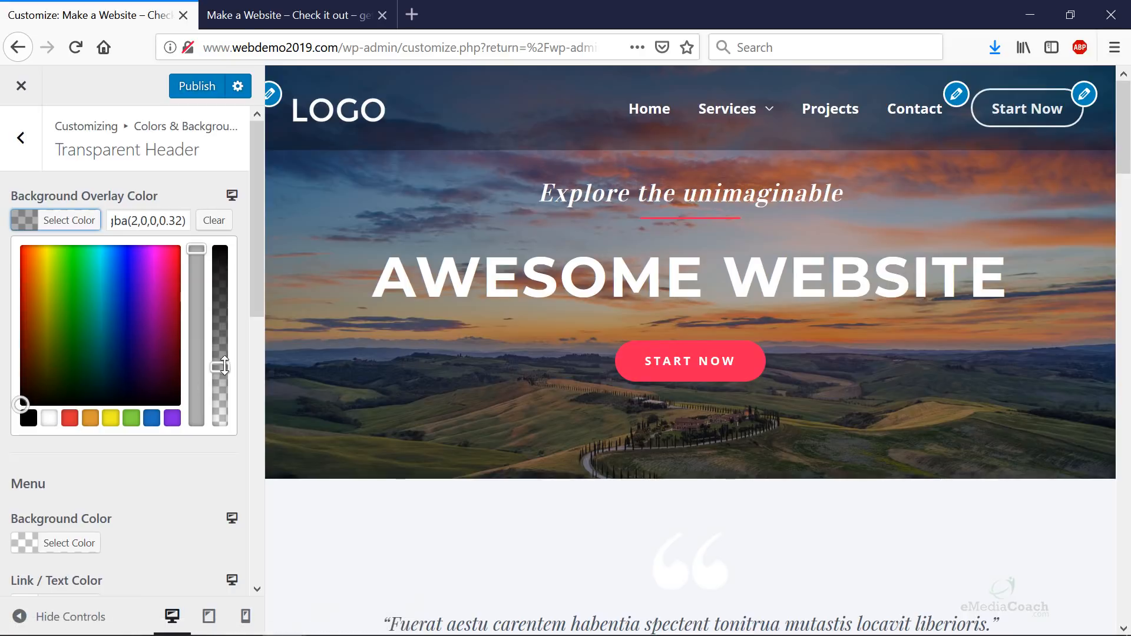
pyautogui.scroll(-6, 124, 371)
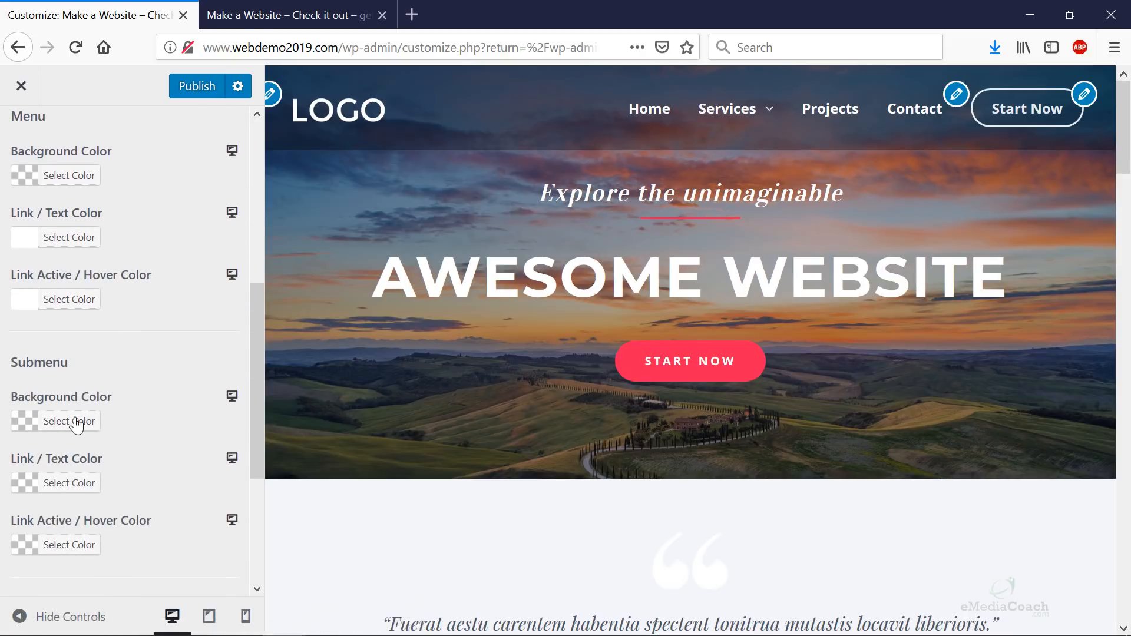
pyautogui.click(77, 422)
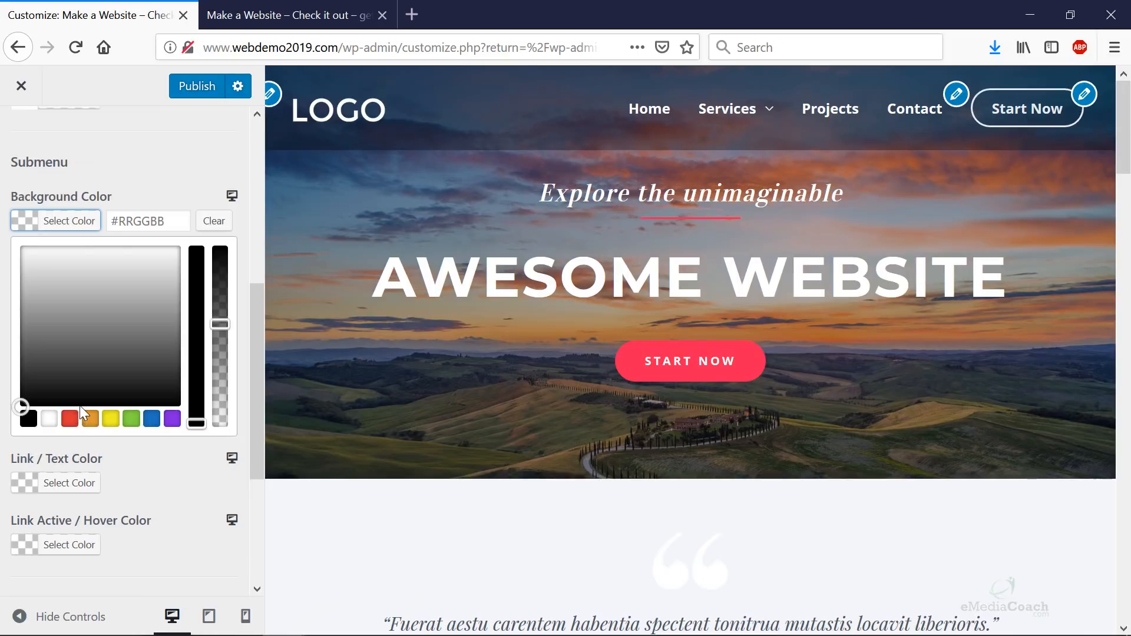
pyautogui.click(73, 220)
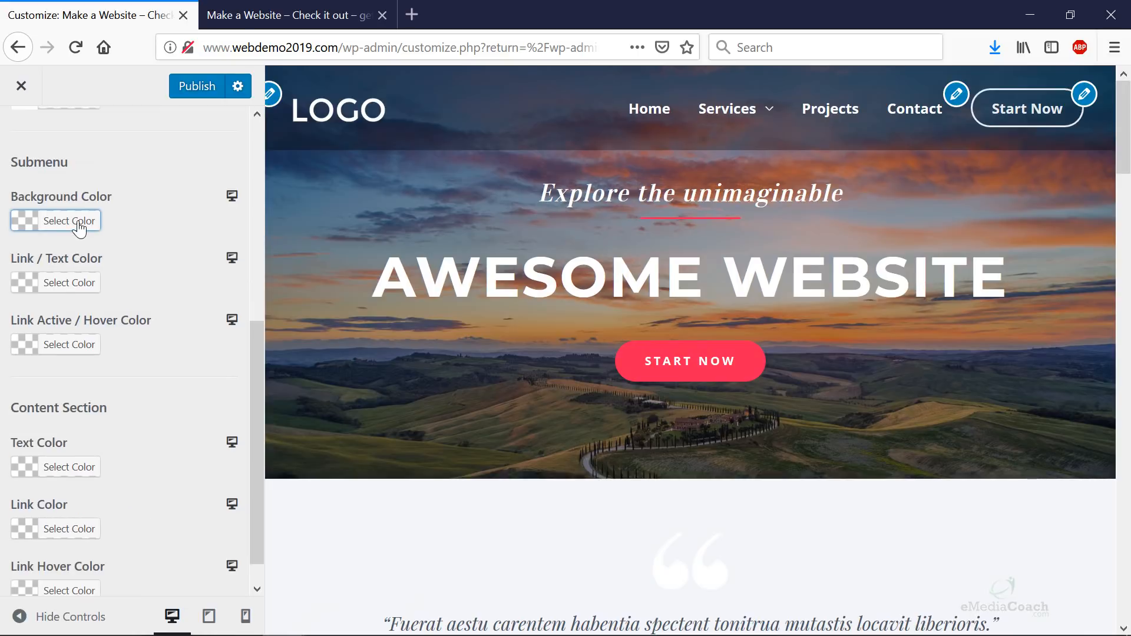
pyautogui.click(74, 220)
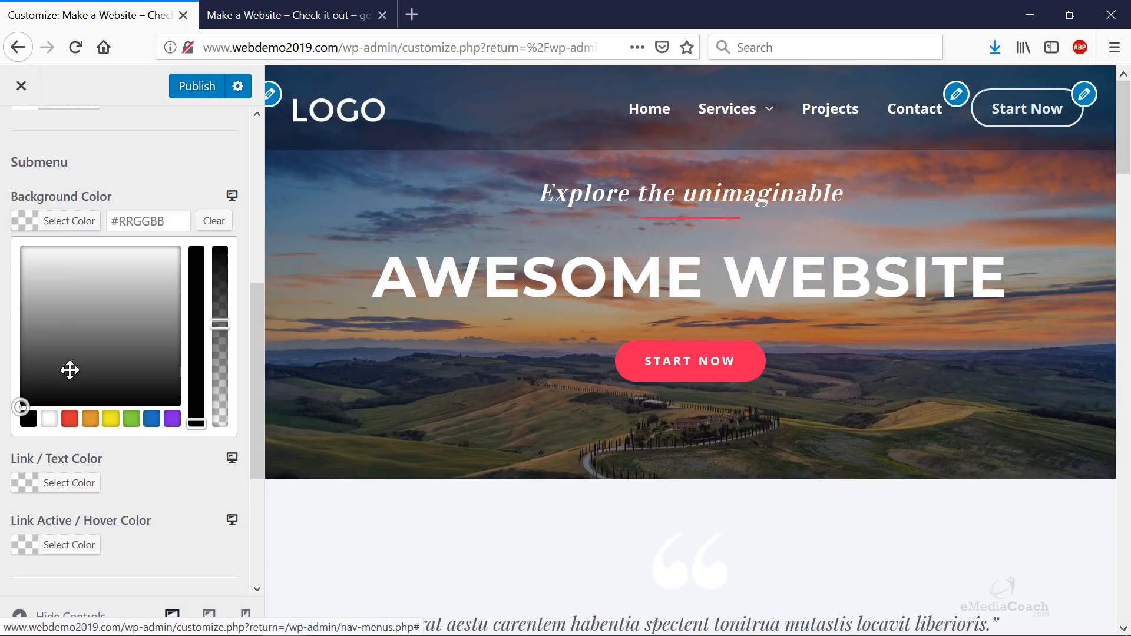
pyautogui.click(217, 325)
pyautogui.moveTo(218, 361); pyautogui.dragTo(219, 374)
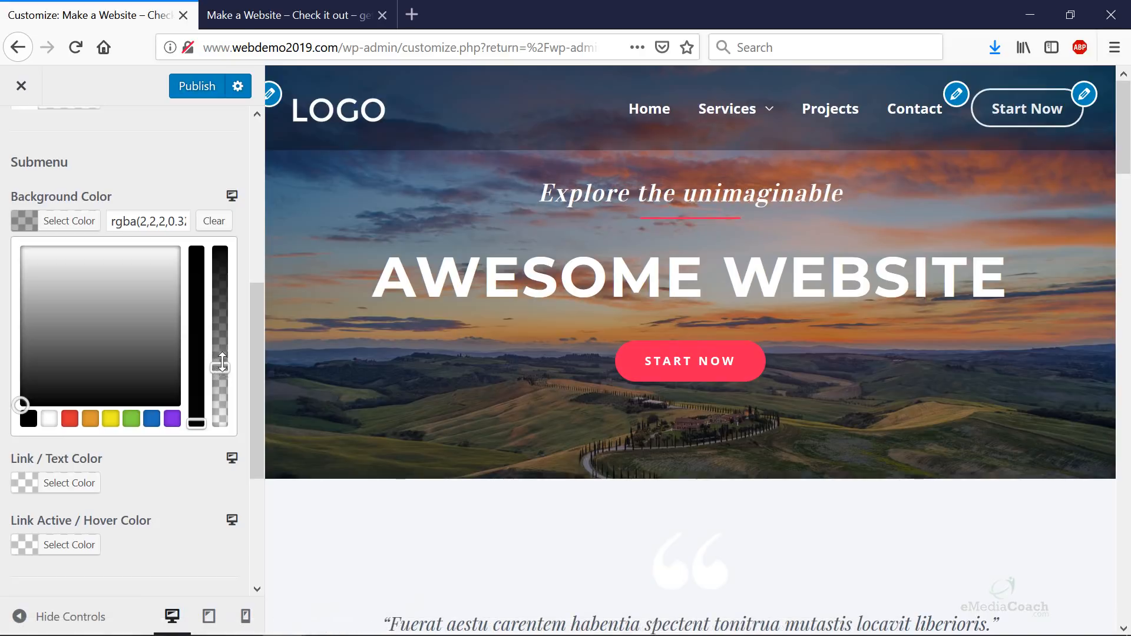
pyautogui.moveTo(219, 371); pyautogui.dragTo(238, 235)
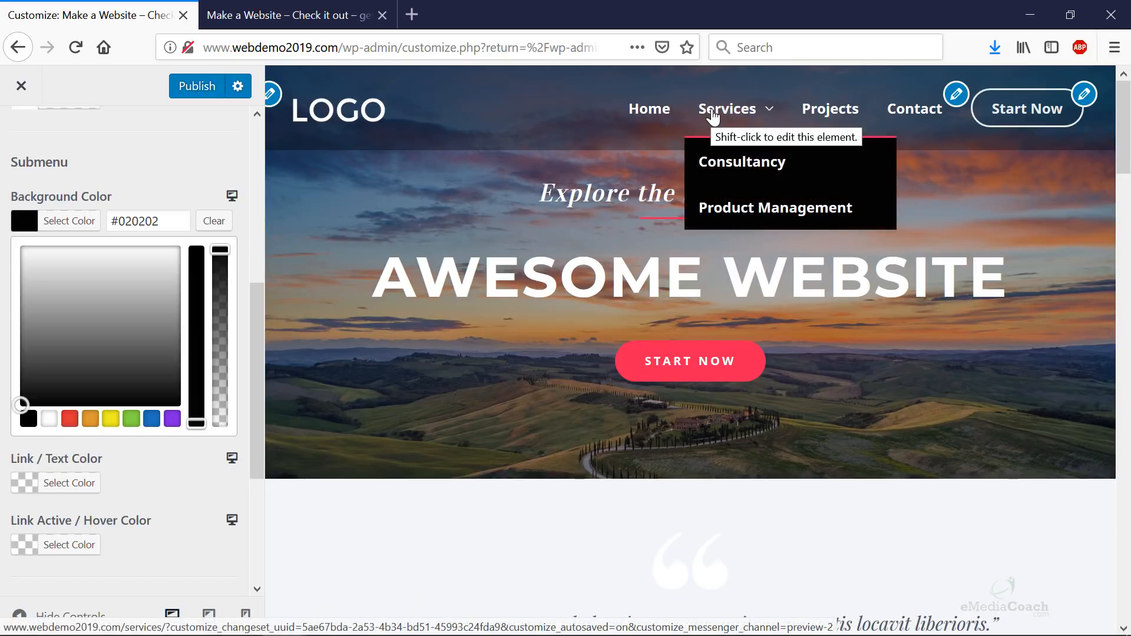
# - Fine-tune the submenu background to rgba(2,2,2,0.9), checking the Services dropdown
pyautogui.click(222, 279)
pyautogui.moveTo(748, 127)
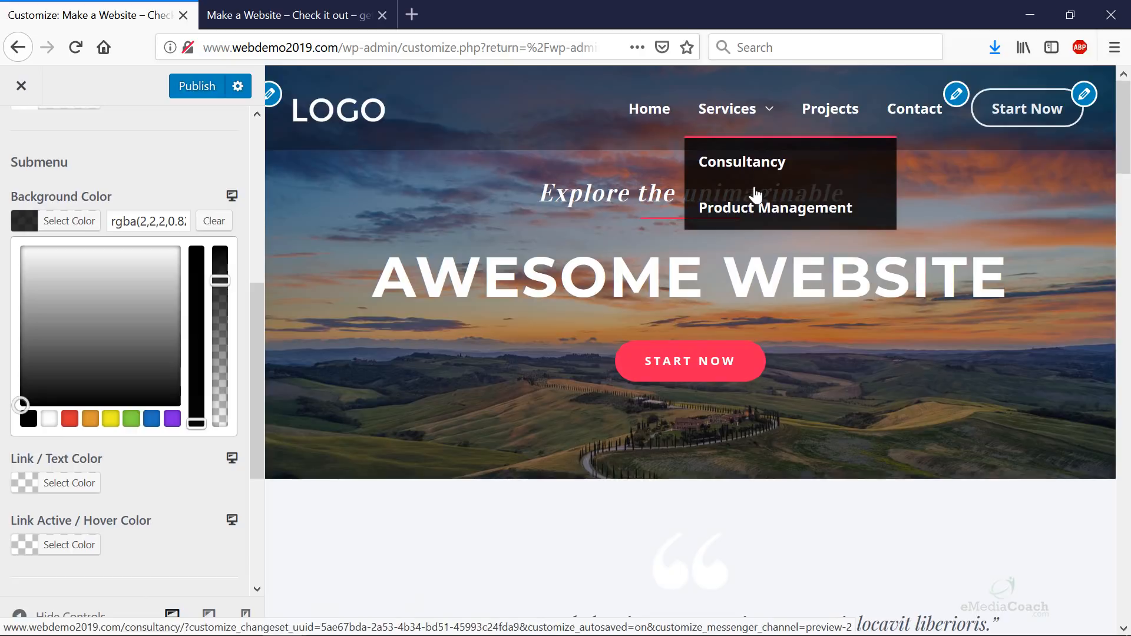
pyautogui.scroll(-3, 751, 194)
pyautogui.scroll(3, 752, 193)
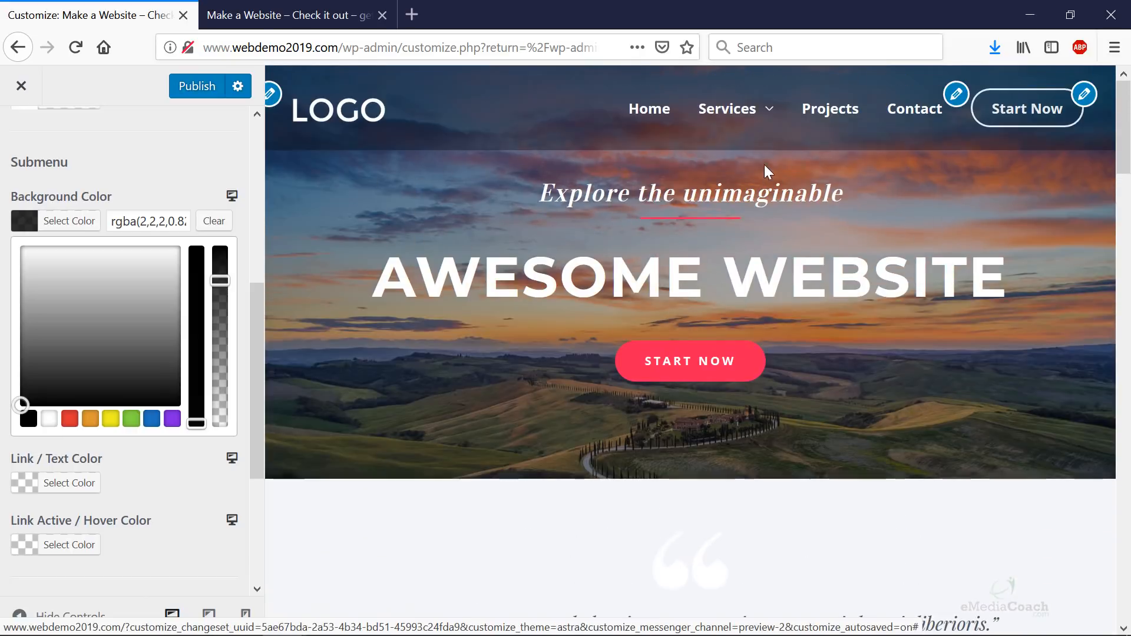
pyautogui.click(219, 266)
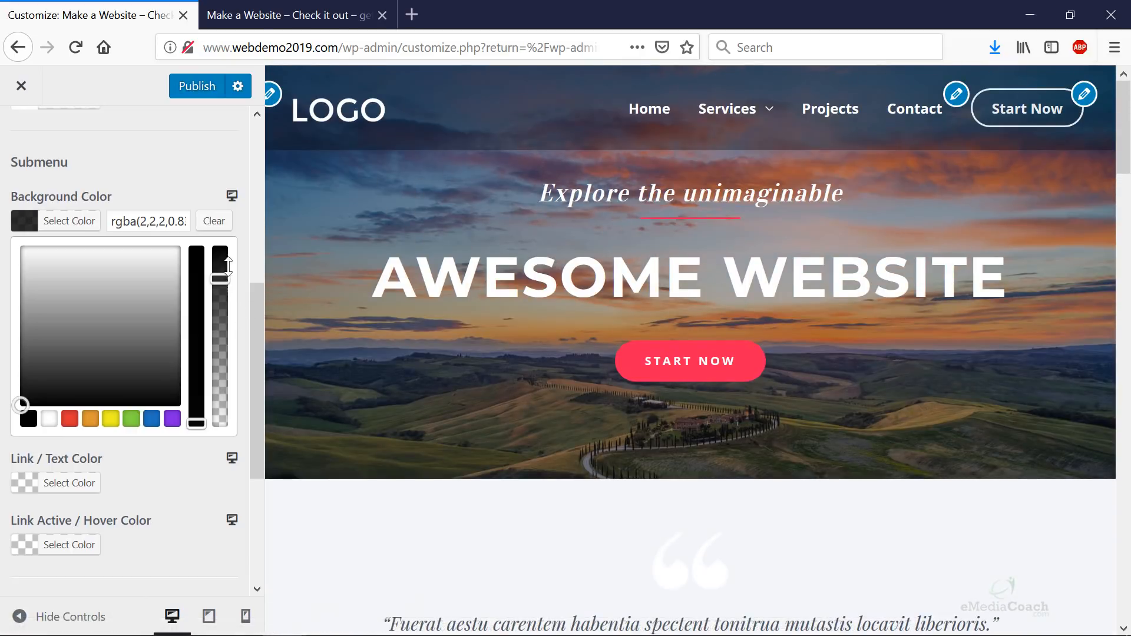
pyautogui.moveTo(721, 133)
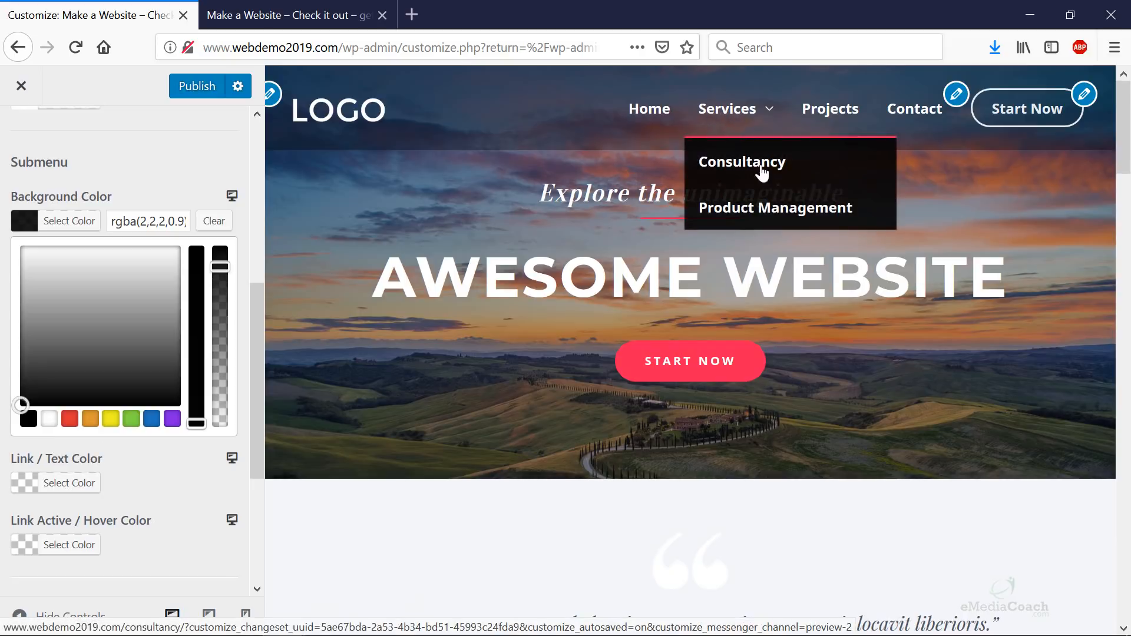
pyautogui.click(63, 477)
pyautogui.scroll(3, 90, 355)
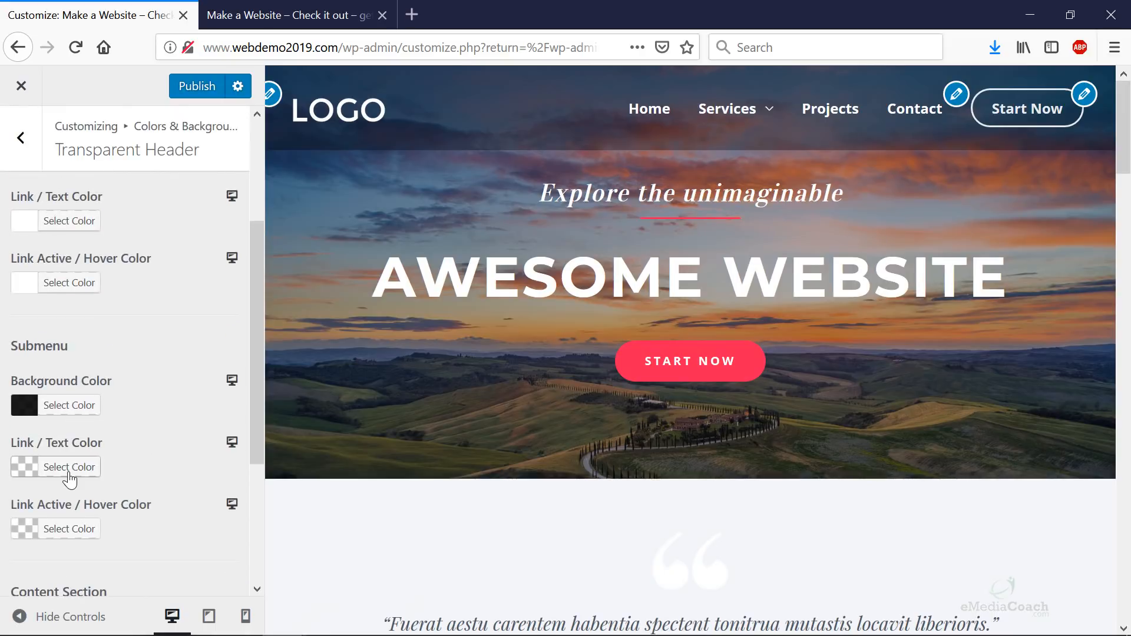
pyautogui.click(70, 480)
# - Try a darker green as the submenu link text colour
pyautogui.scroll(-3, 113, 500)
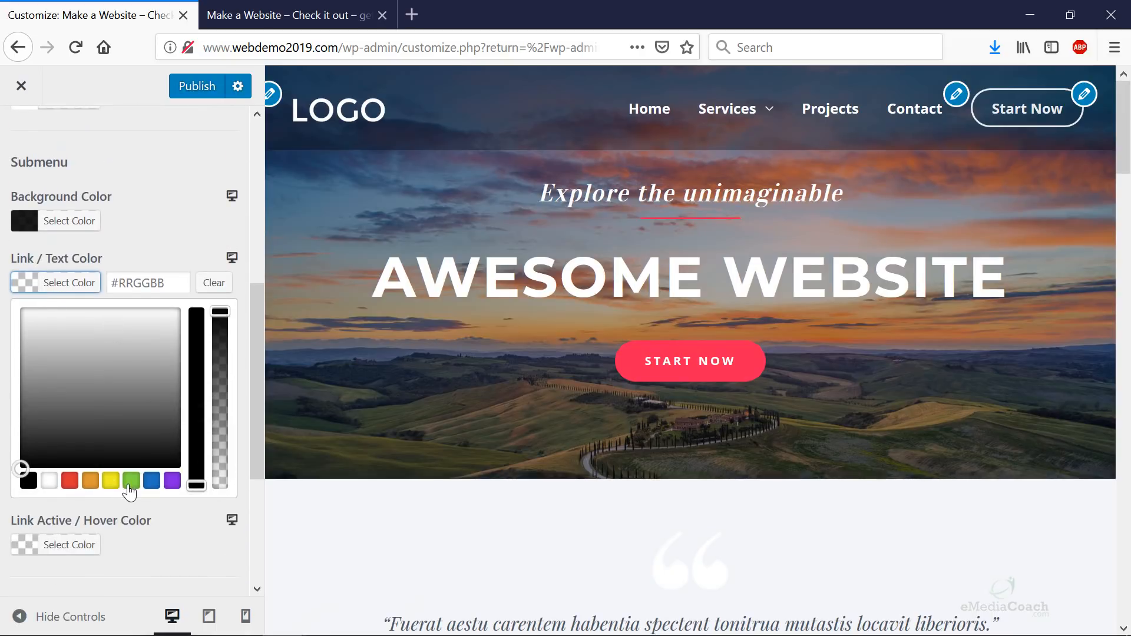
pyautogui.click(130, 479)
pyautogui.click(83, 354)
pyautogui.click(161, 232)
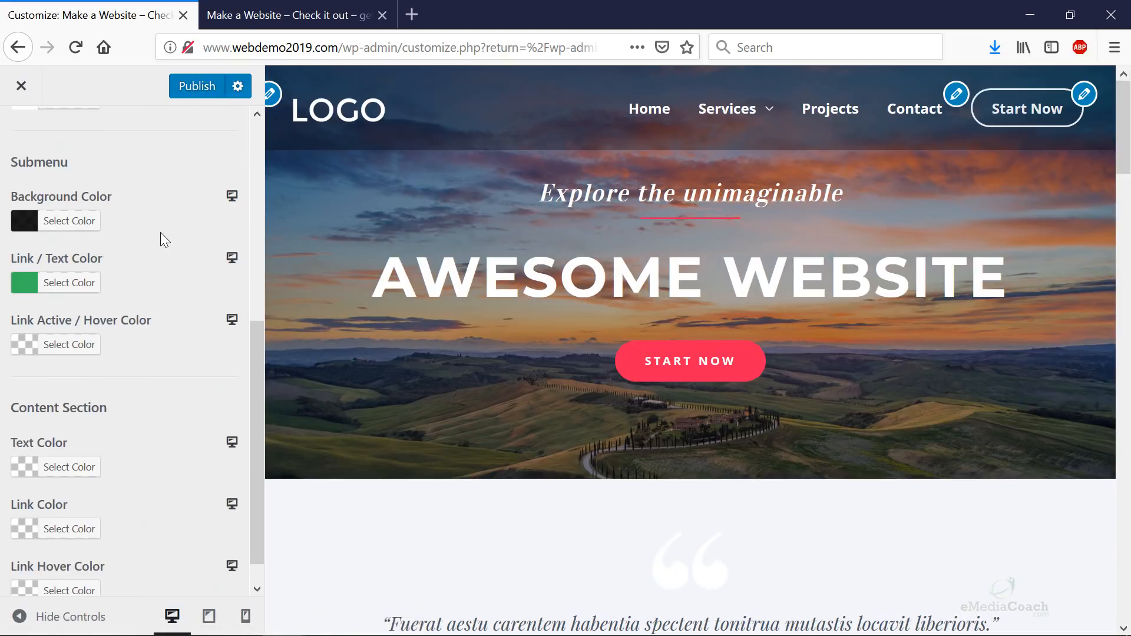
# - Try red, orange and #d15030 for the submenu link hover colour
pyautogui.click(67, 313)
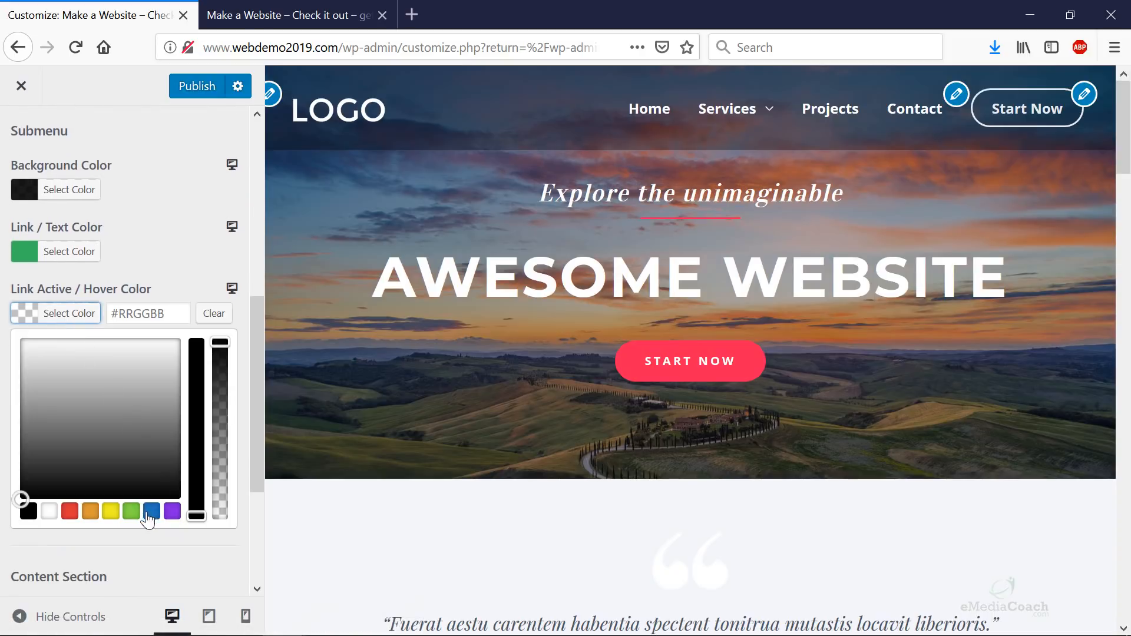
pyautogui.click(71, 511)
pyautogui.click(90, 511)
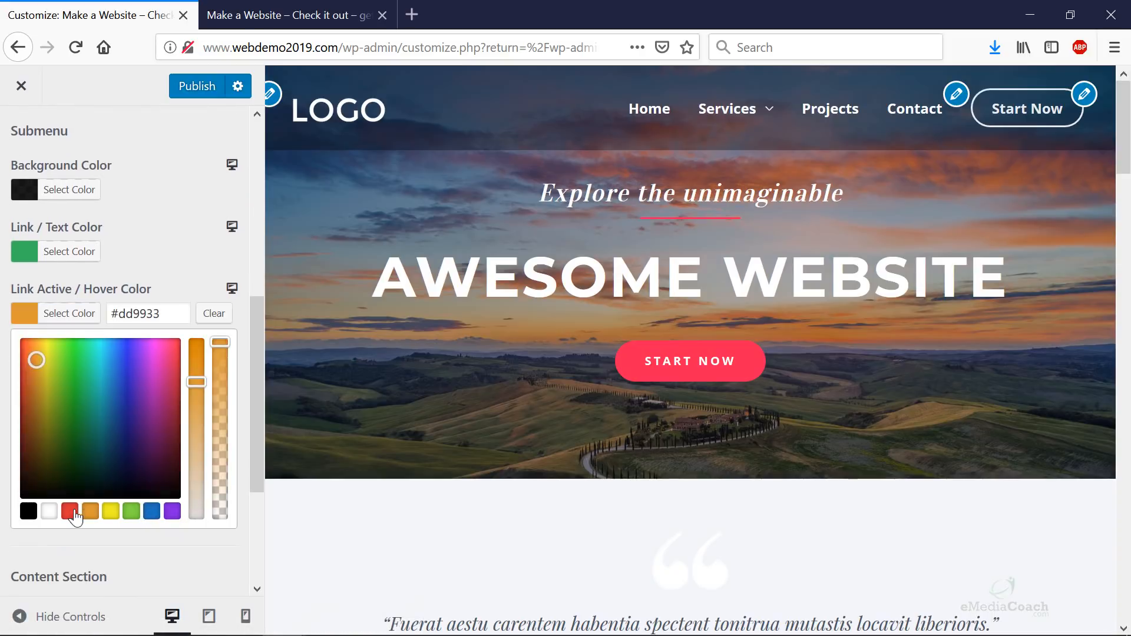
pyautogui.click(70, 511)
pyautogui.click(31, 372)
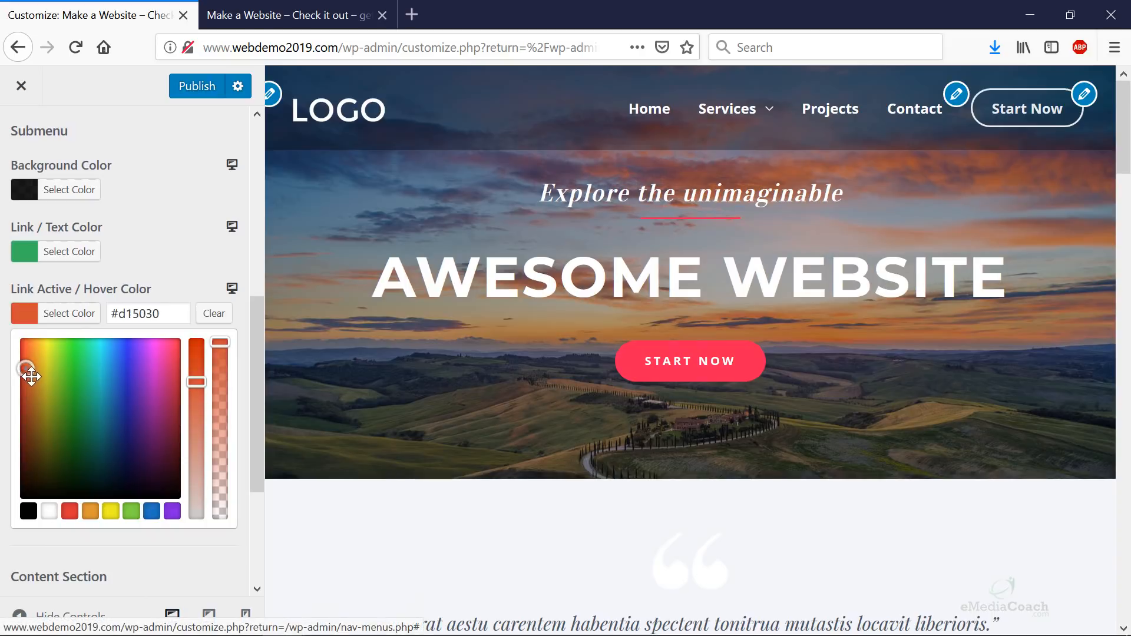
pyautogui.moveTo(723, 124)
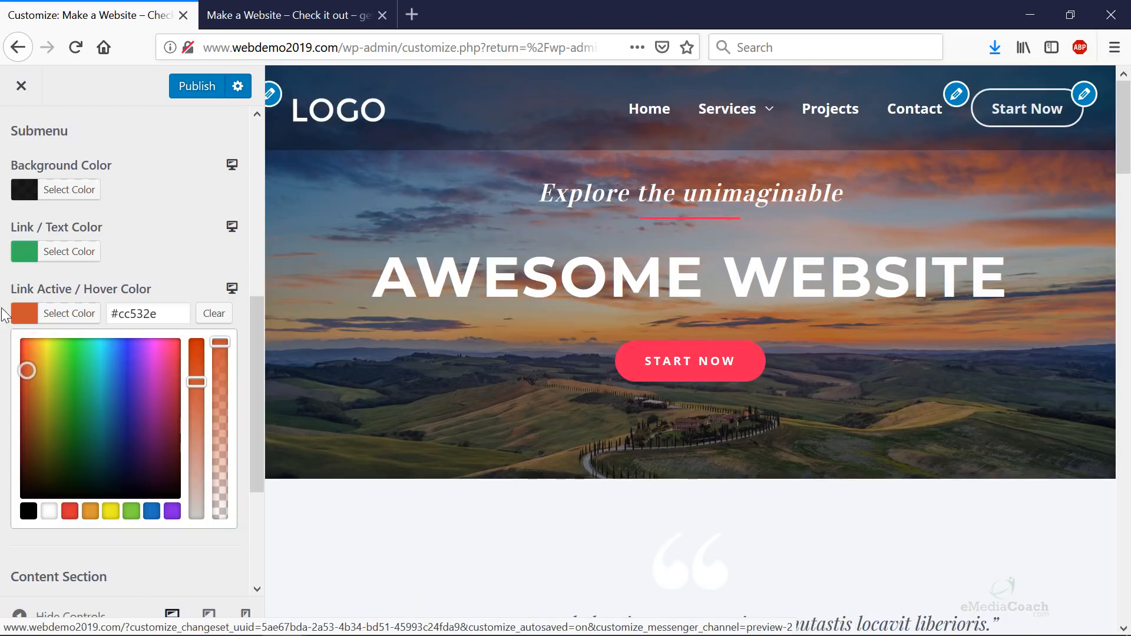
# - Clear both the submenu link hover colour and the link/text colour
pyautogui.click(214, 313)
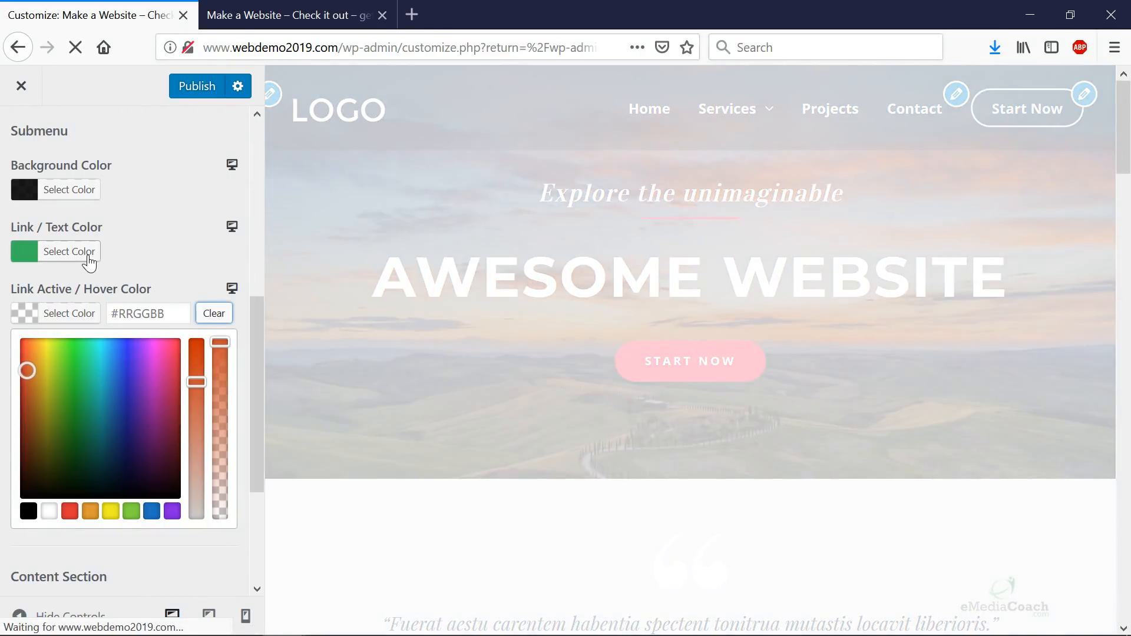
pyautogui.click(81, 258)
pyautogui.click(214, 252)
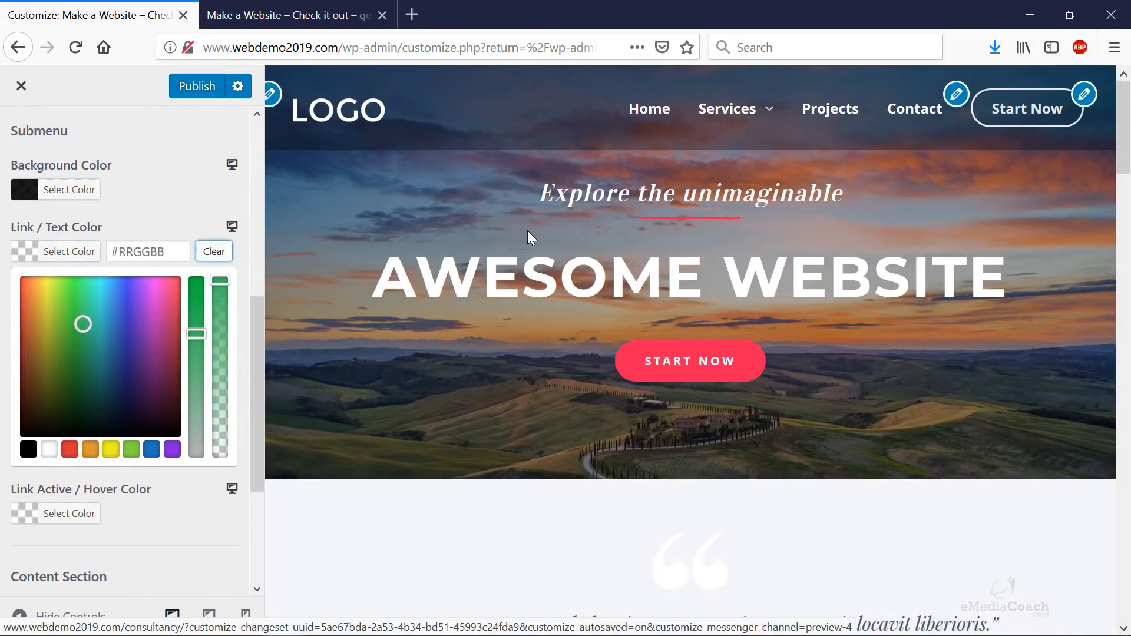
# - Look over the live Contact page, then open it in Elementor from Edit Page
pyautogui.moveTo(743, 129)
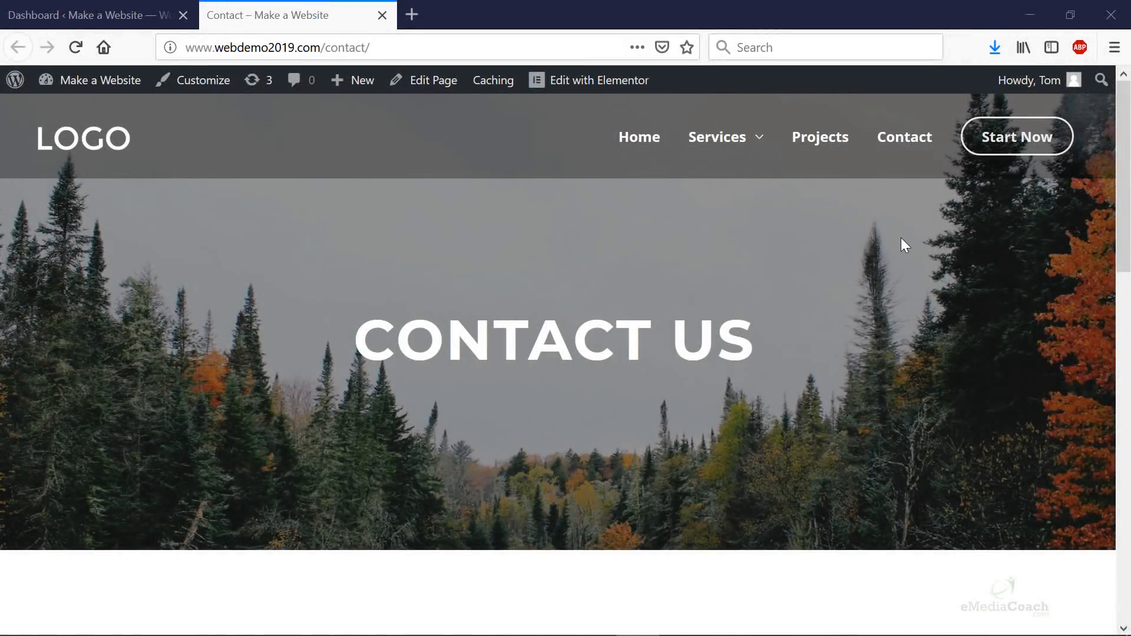
pyautogui.scroll(-2, 899, 238)
pyautogui.moveTo(1128, 201); pyautogui.dragTo(1123, 176)
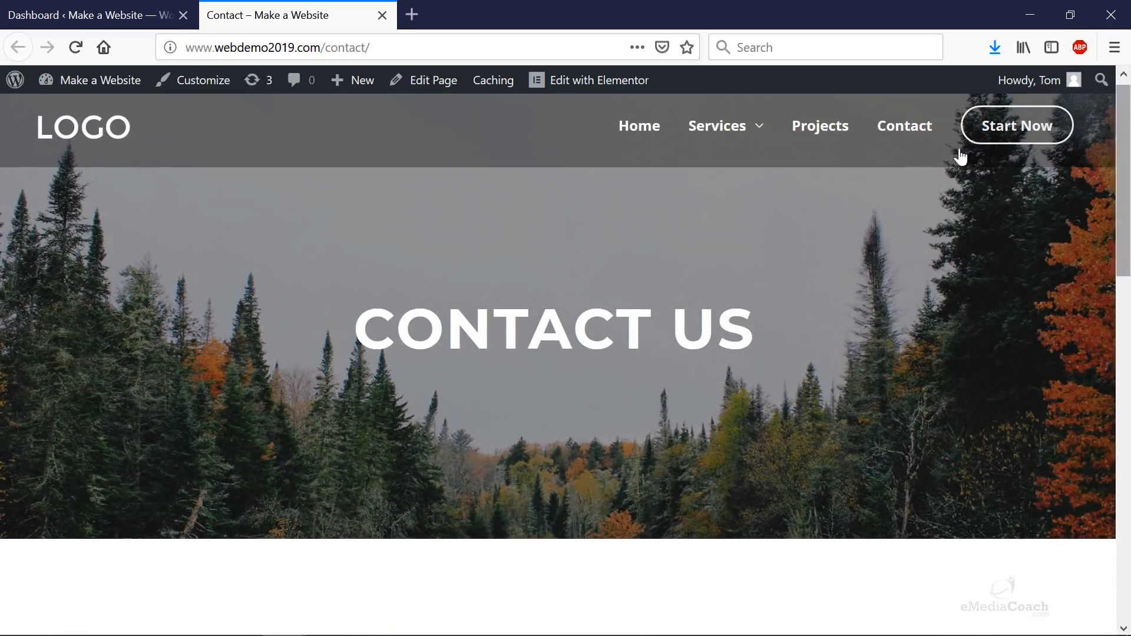
pyautogui.click(428, 92)
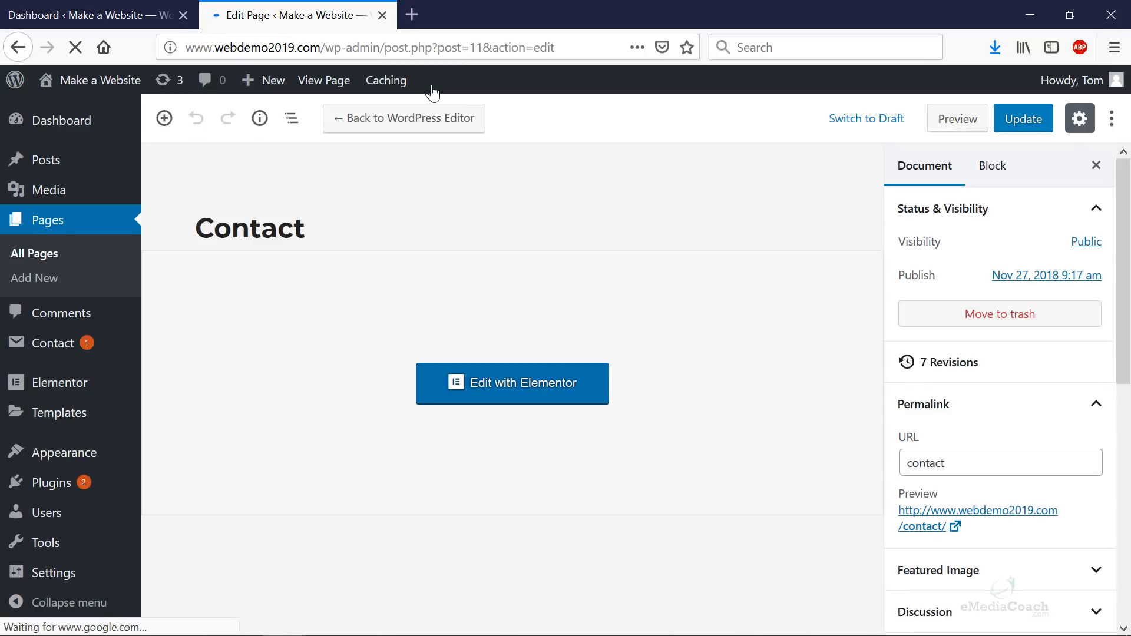
pyautogui.click(547, 398)
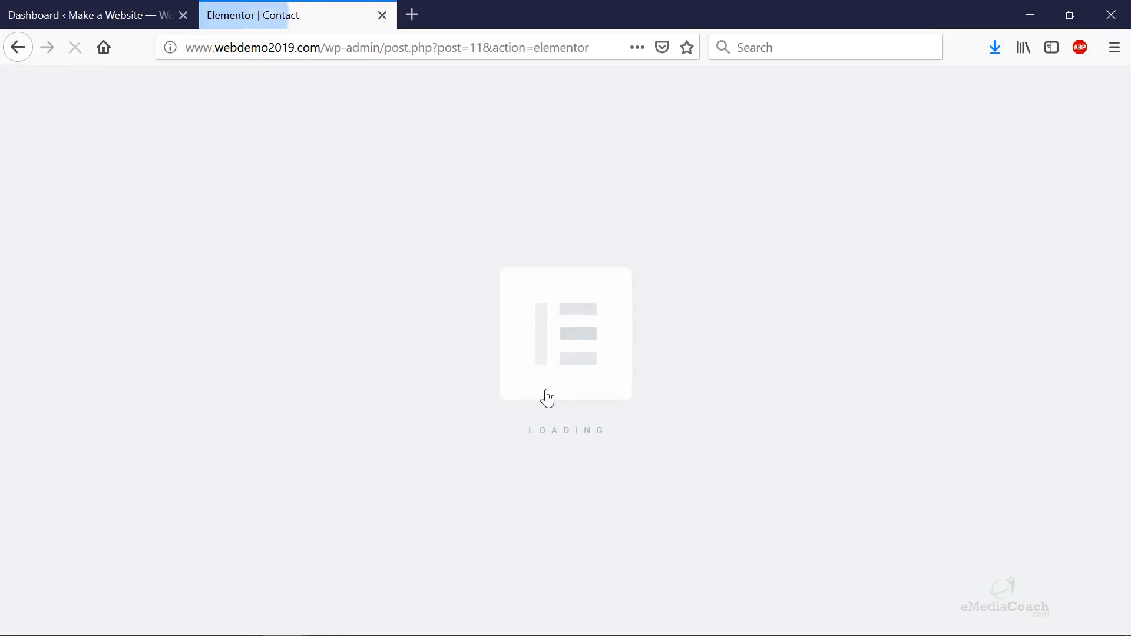
pyautogui.scroll(-10, 546, 391)
pyautogui.scroll(-6, 548, 393)
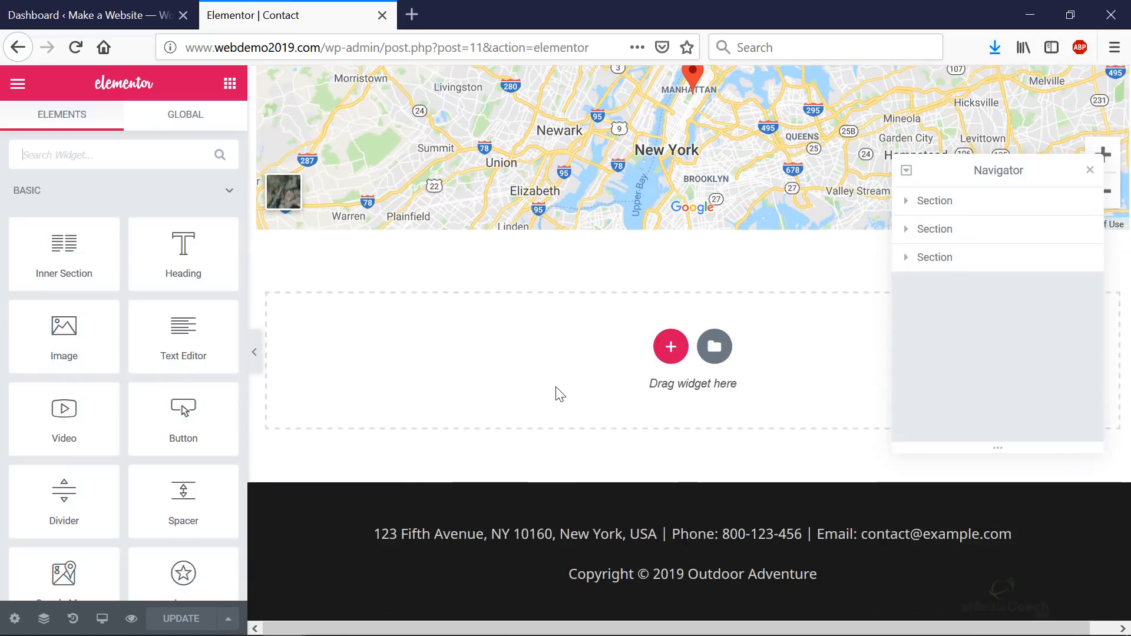
# - Browse the library's Pages templates and insert the Contact – Corporate template
pyautogui.click(714, 344)
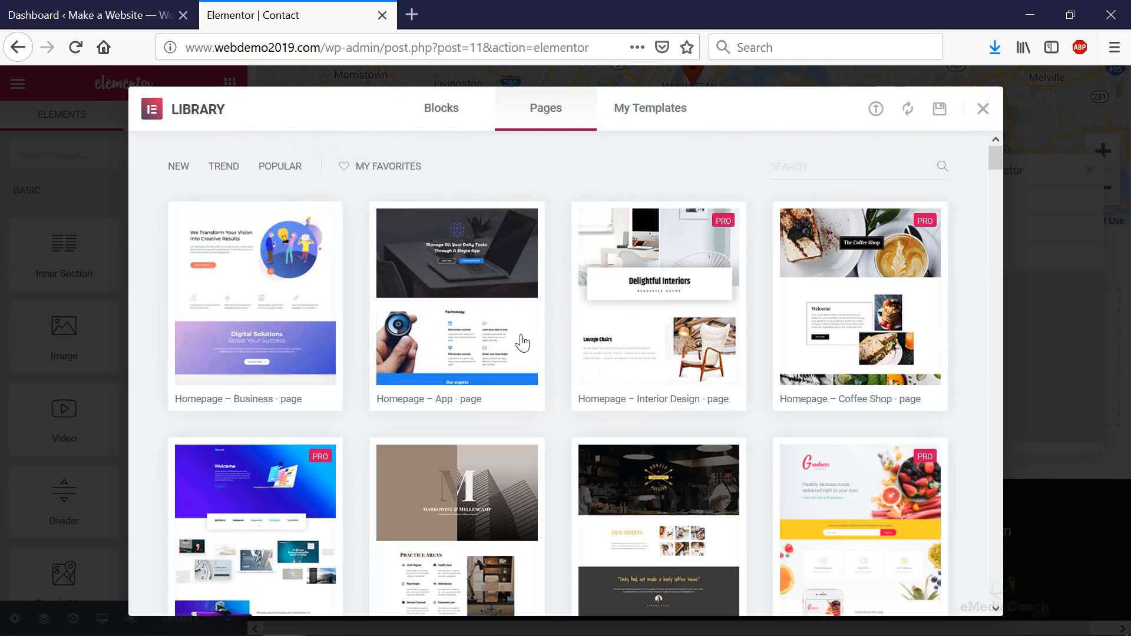
pyautogui.scroll(-5, 578, 462)
pyautogui.scroll(-20, 577, 462)
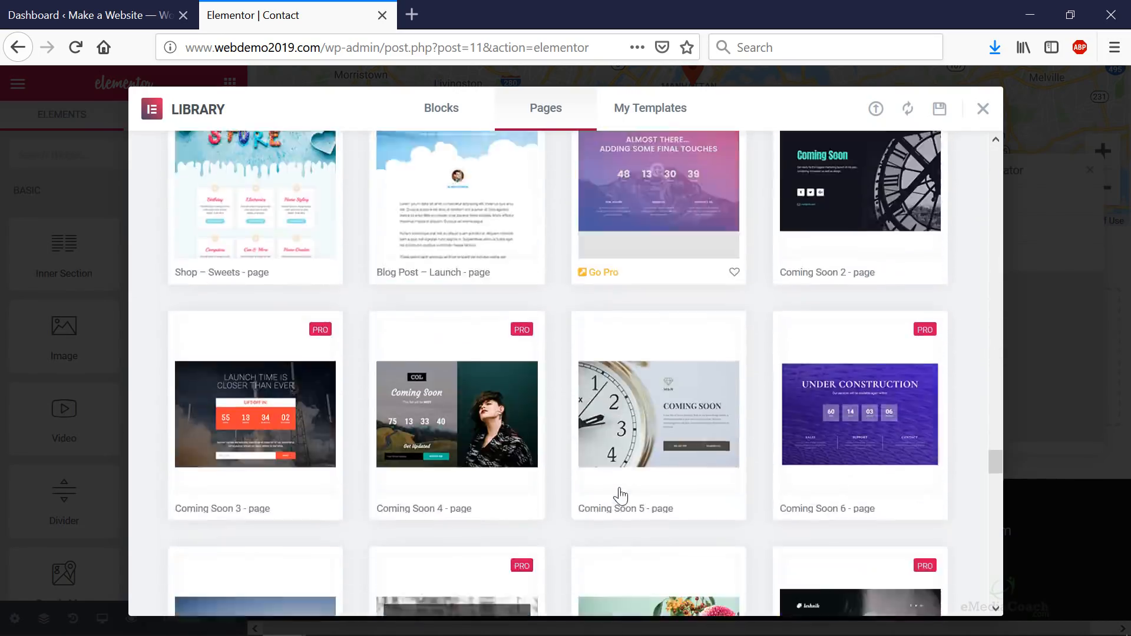
pyautogui.scroll(-20, 610, 489)
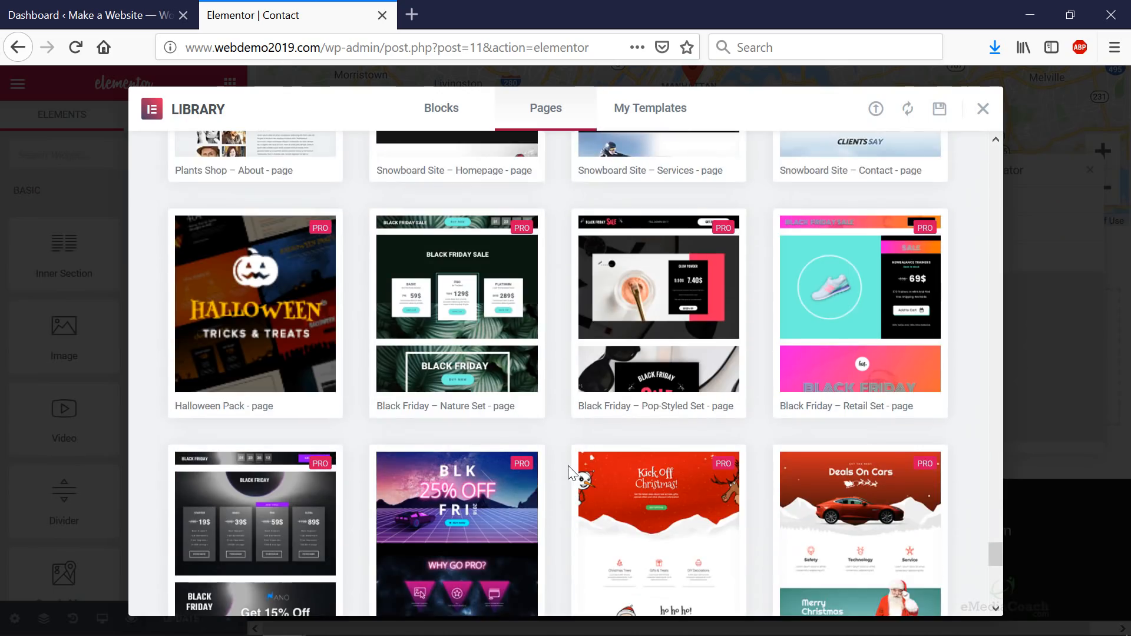
pyautogui.scroll(20, 544, 463)
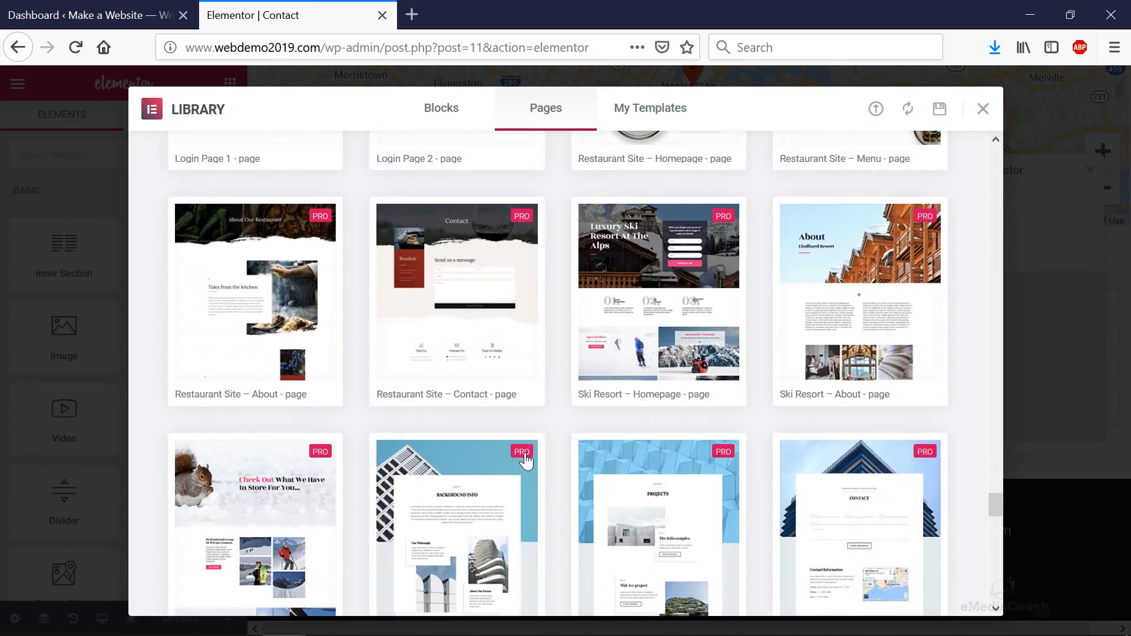
pyautogui.scroll(10, 521, 458)
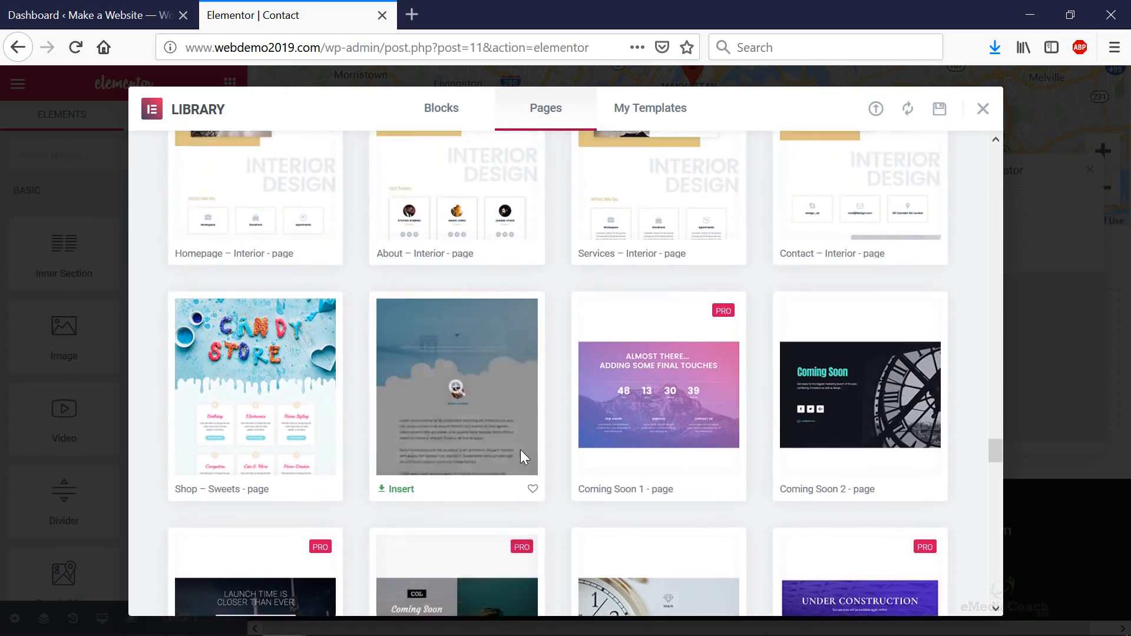
pyautogui.scroll(10, 521, 450)
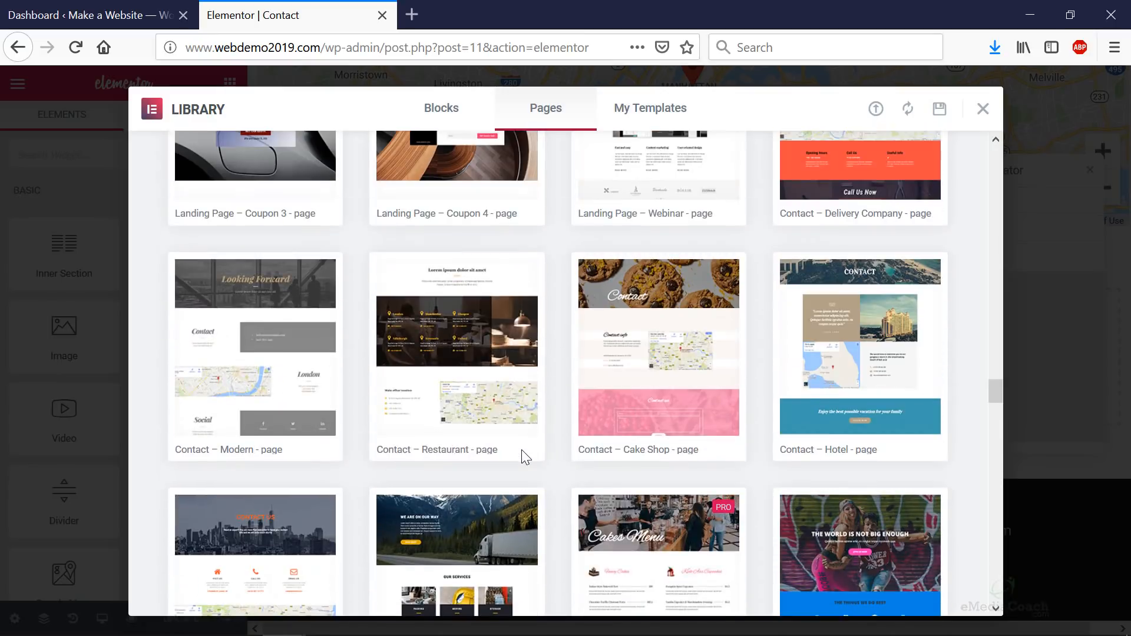
pyautogui.scroll(-3, 521, 450)
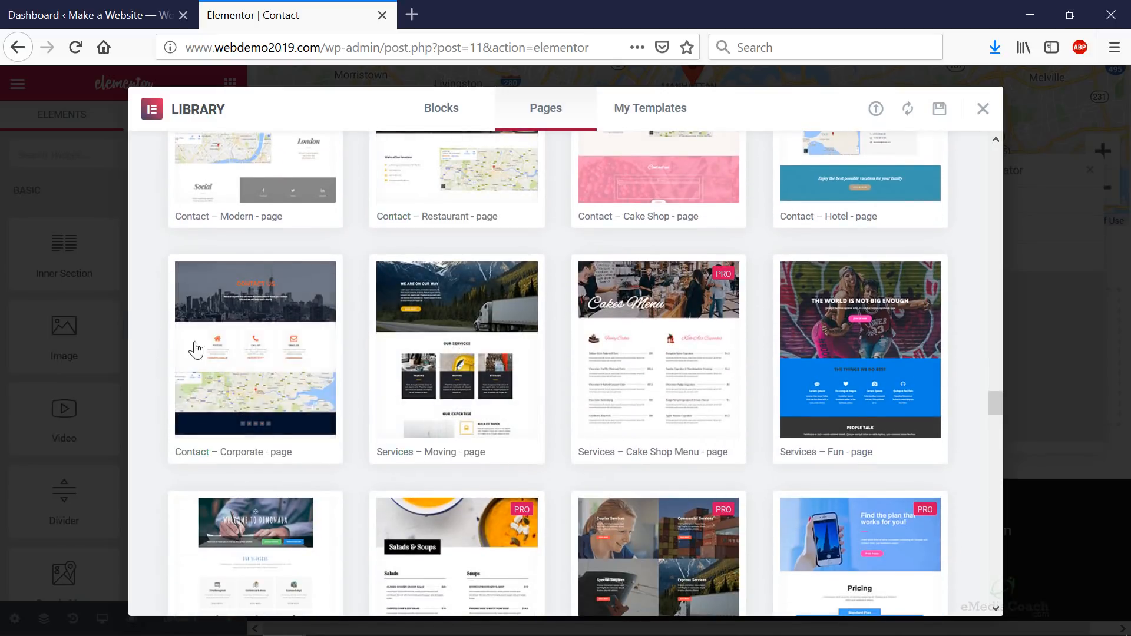
pyautogui.click(197, 454)
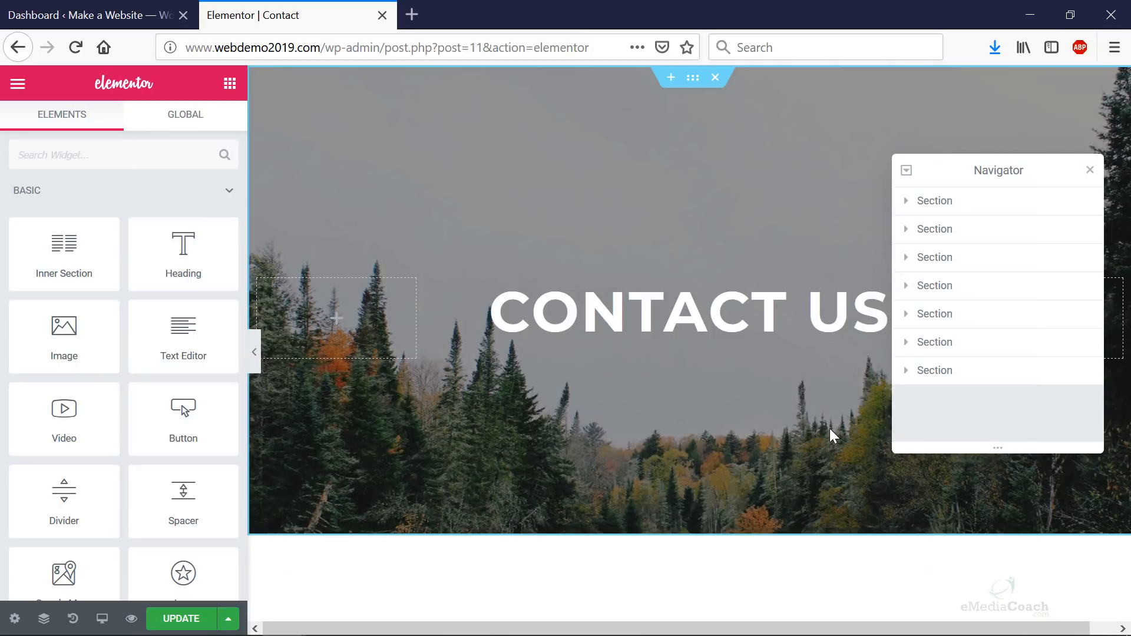
pyautogui.scroll(-15, 740, 356)
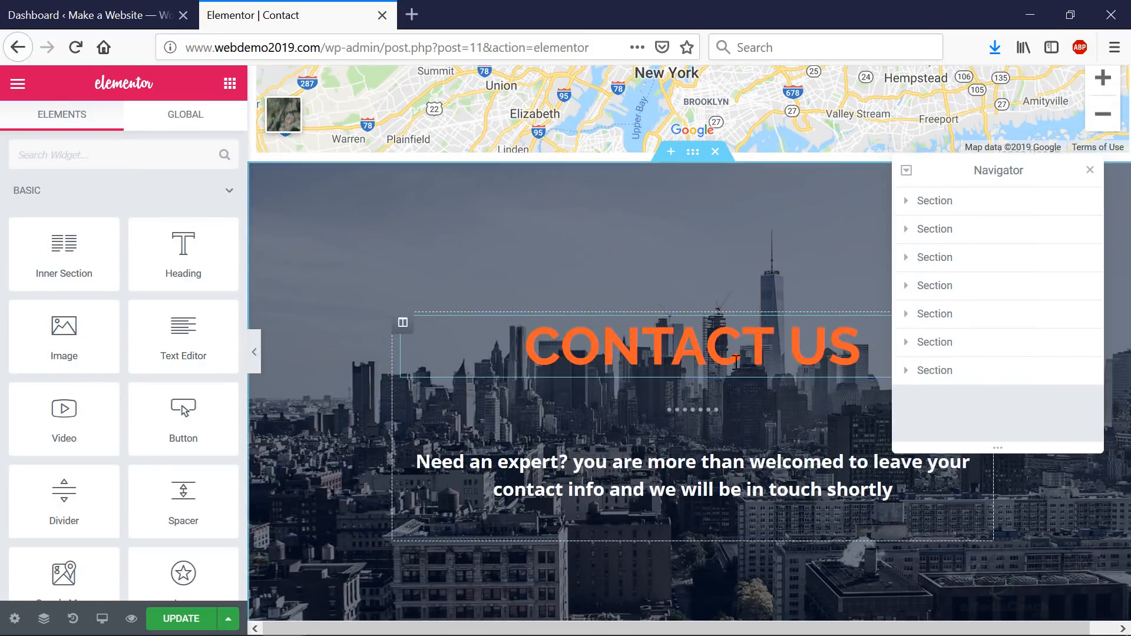
pyautogui.scroll(-12, 736, 362)
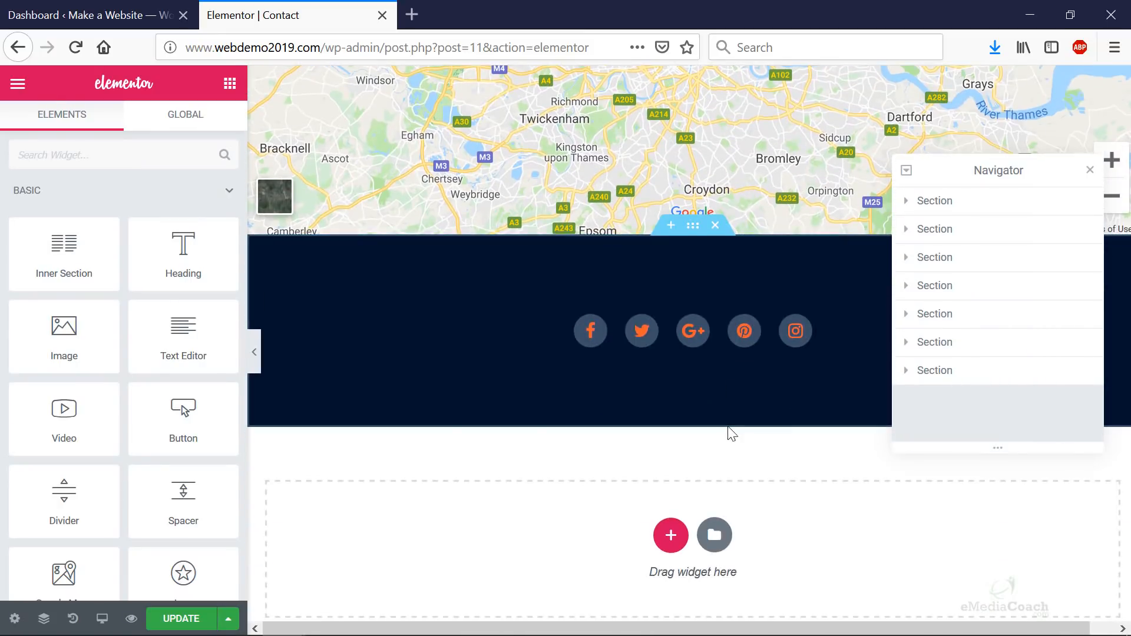
pyautogui.scroll(12, 730, 430)
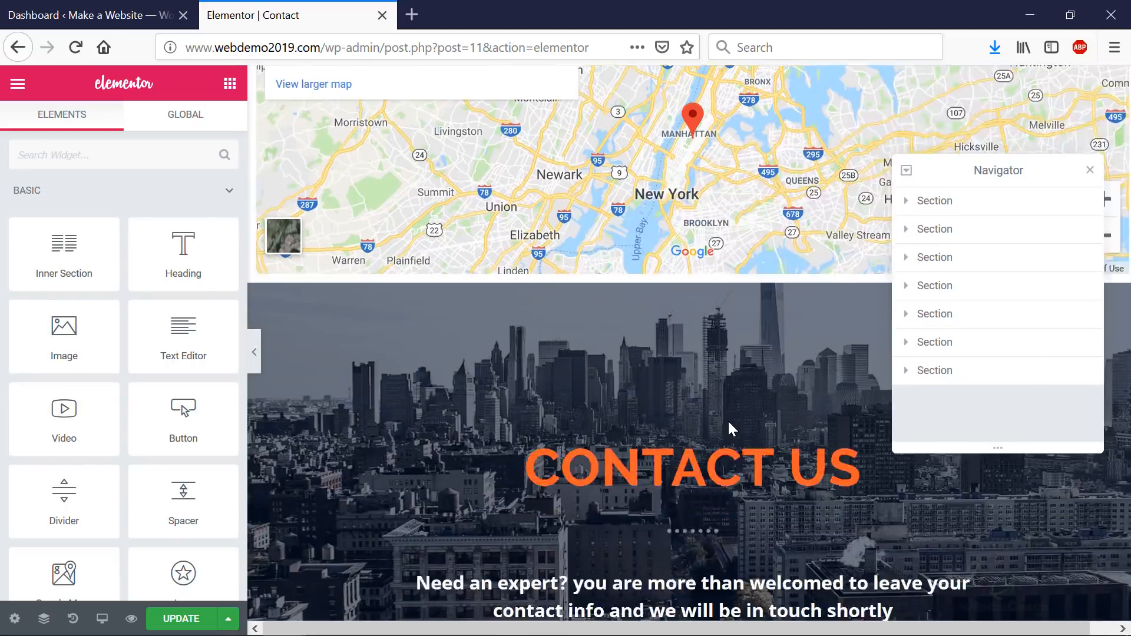
pyautogui.scroll(10, 727, 423)
pyautogui.scroll(-10, 718, 381)
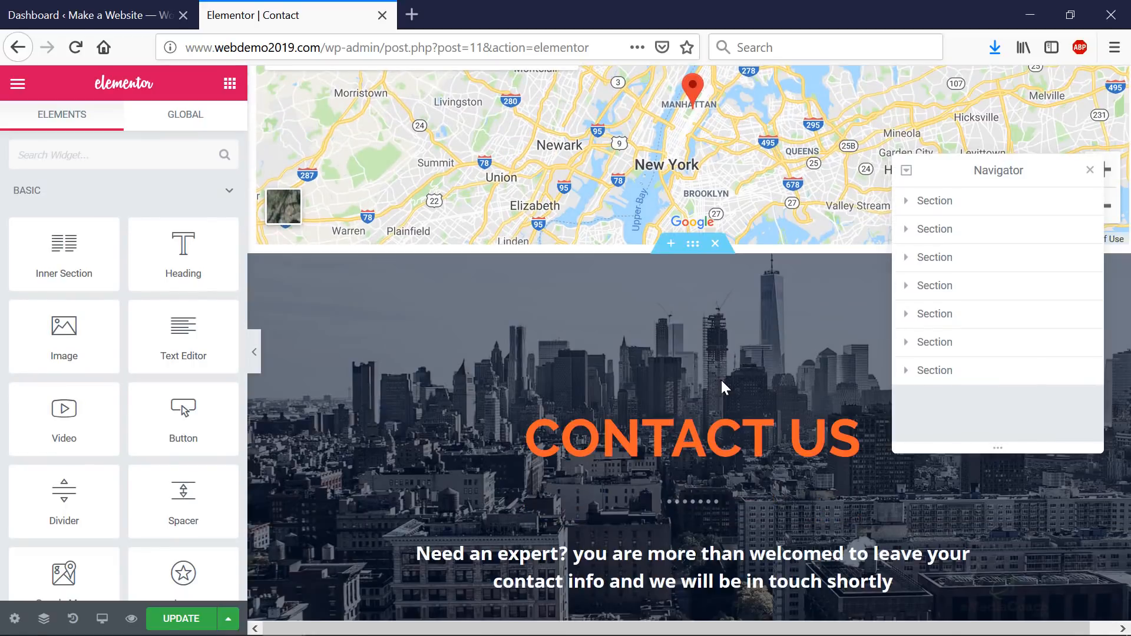
pyautogui.scroll(-3, 557, 436)
pyautogui.scroll(12, 772, 415)
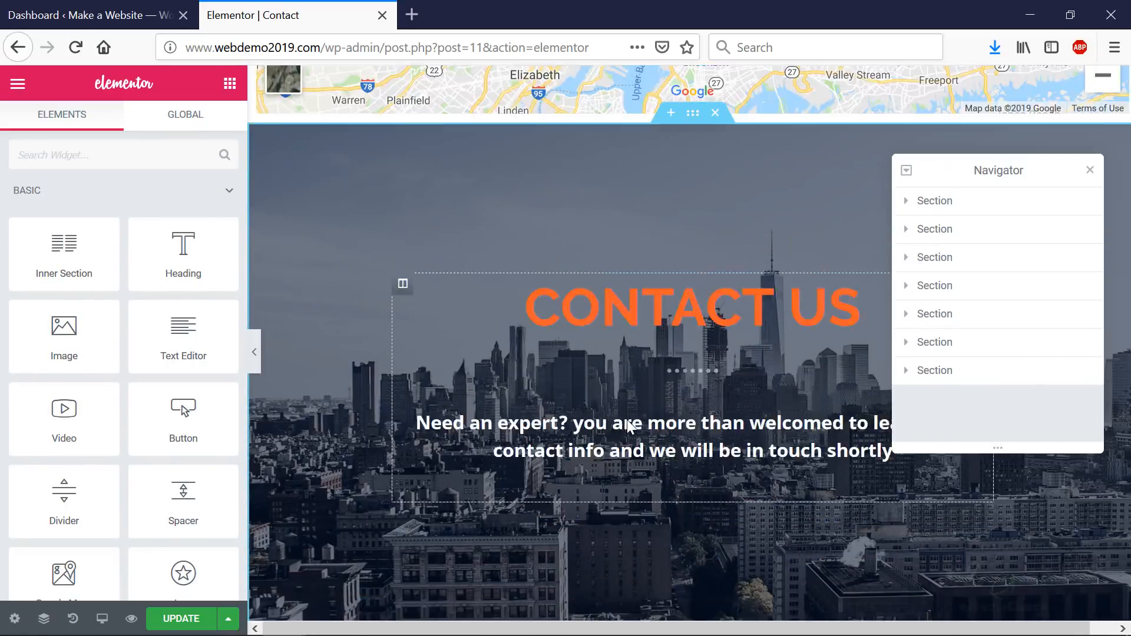
pyautogui.scroll(-12, 665, 318)
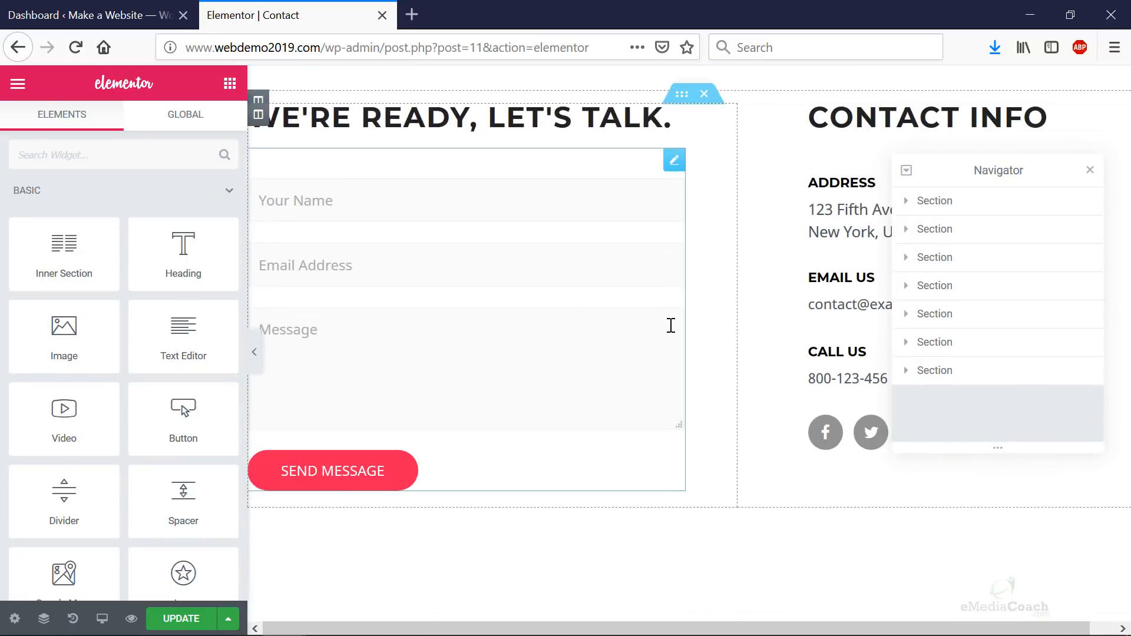
# - Copy the city CONTACT US section and paste it below the forest header section
pyautogui.rightClick(608, 404)
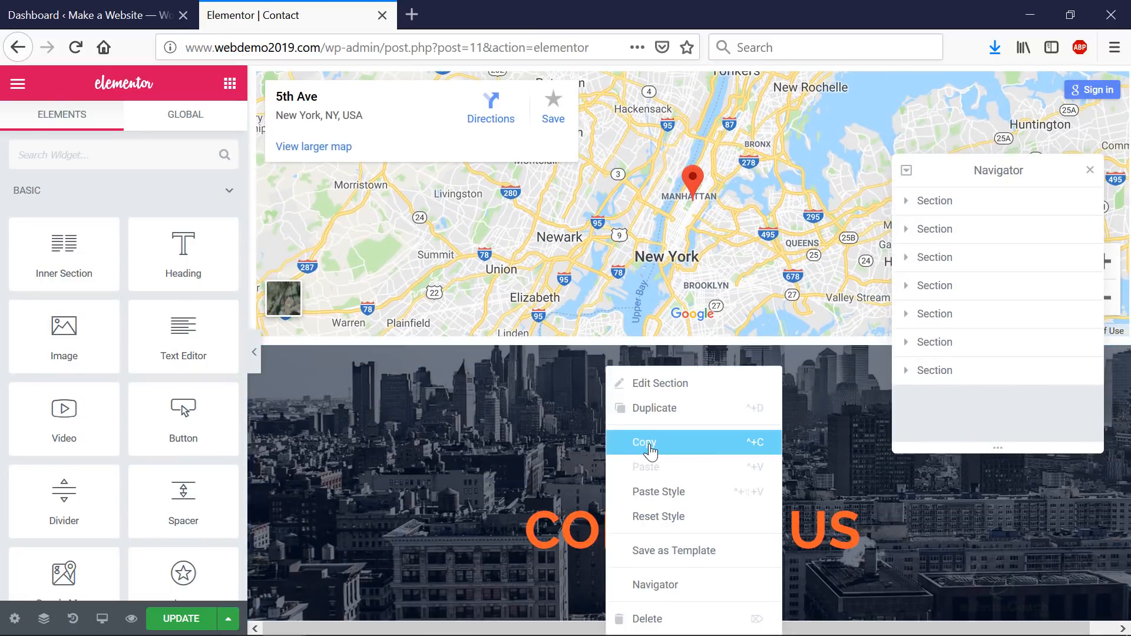
pyautogui.click(648, 441)
pyautogui.scroll(12, 648, 447)
pyautogui.rightClick(651, 153)
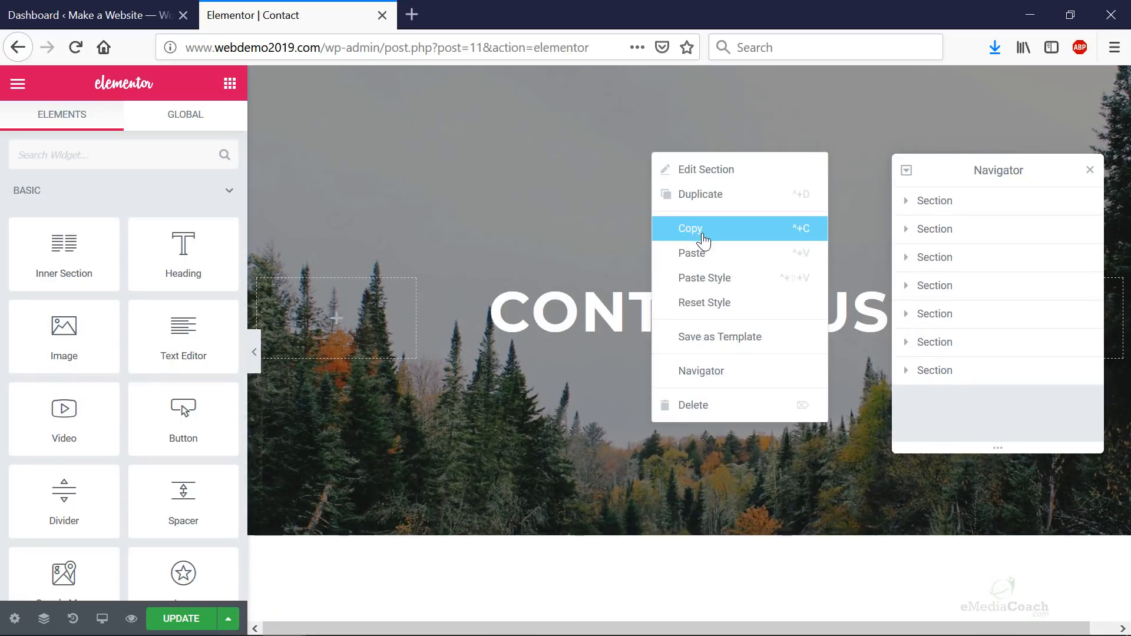
pyautogui.click(707, 253)
# - Delete the forest CONTACT US header and the duplicate city CONTACT US section
pyautogui.scroll(-7, 740, 270)
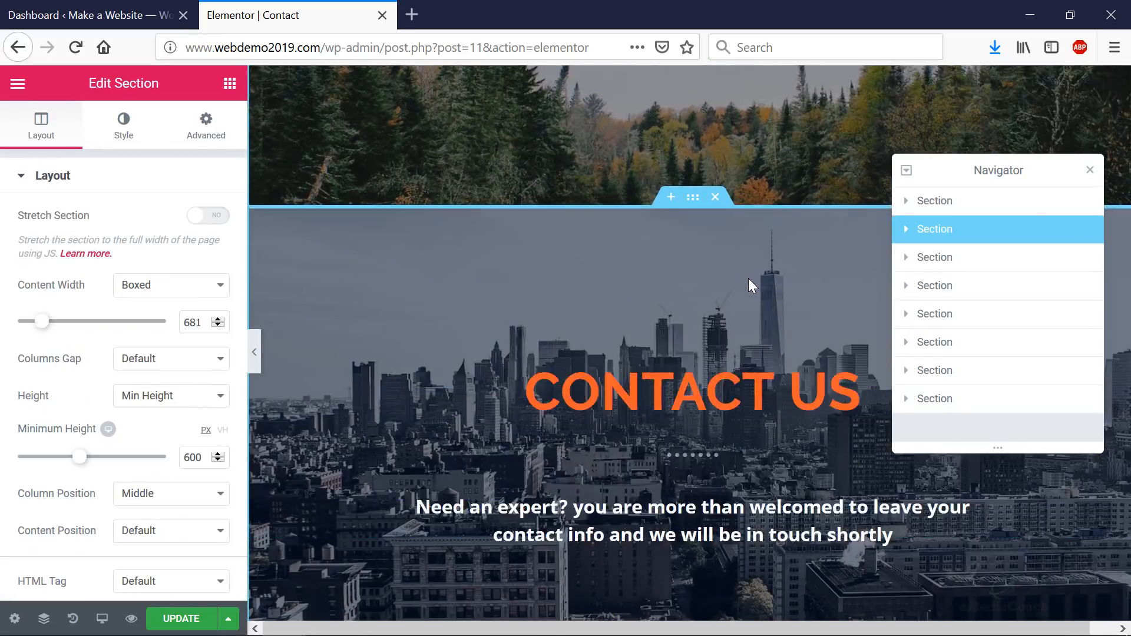
pyautogui.scroll(7, 745, 316)
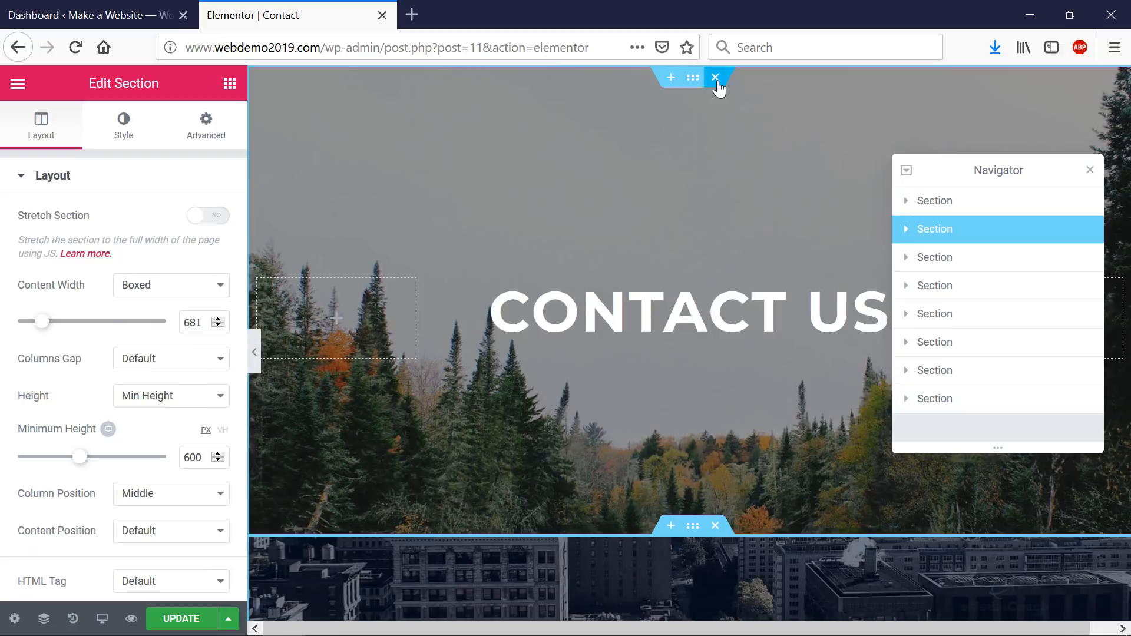
pyautogui.click(715, 78)
pyautogui.scroll(-12, 748, 230)
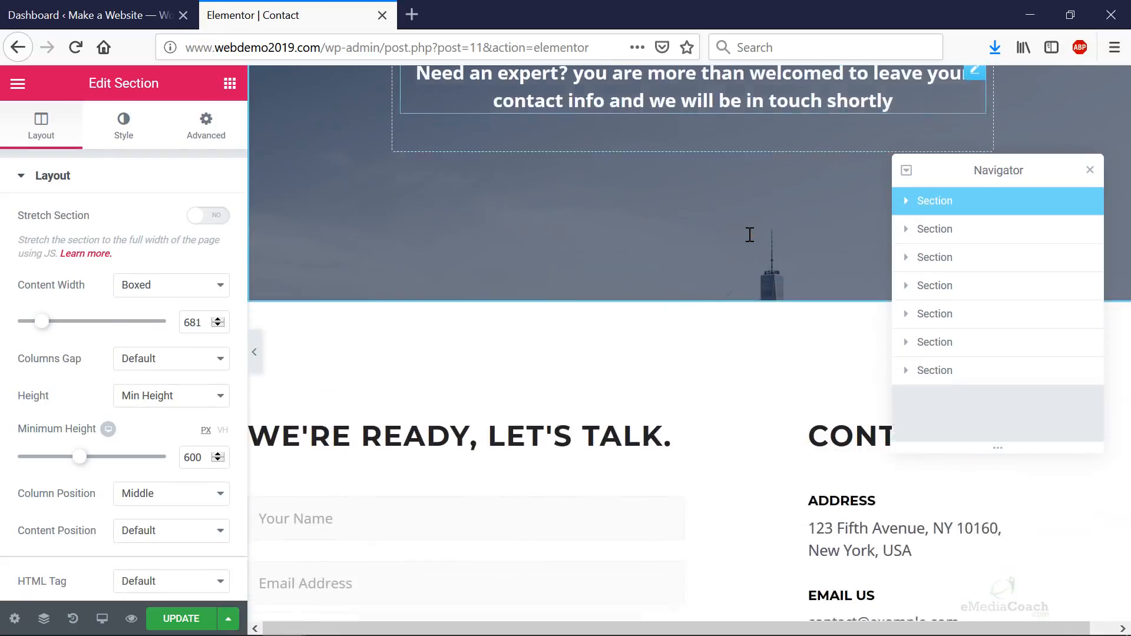
pyautogui.scroll(7, 750, 242)
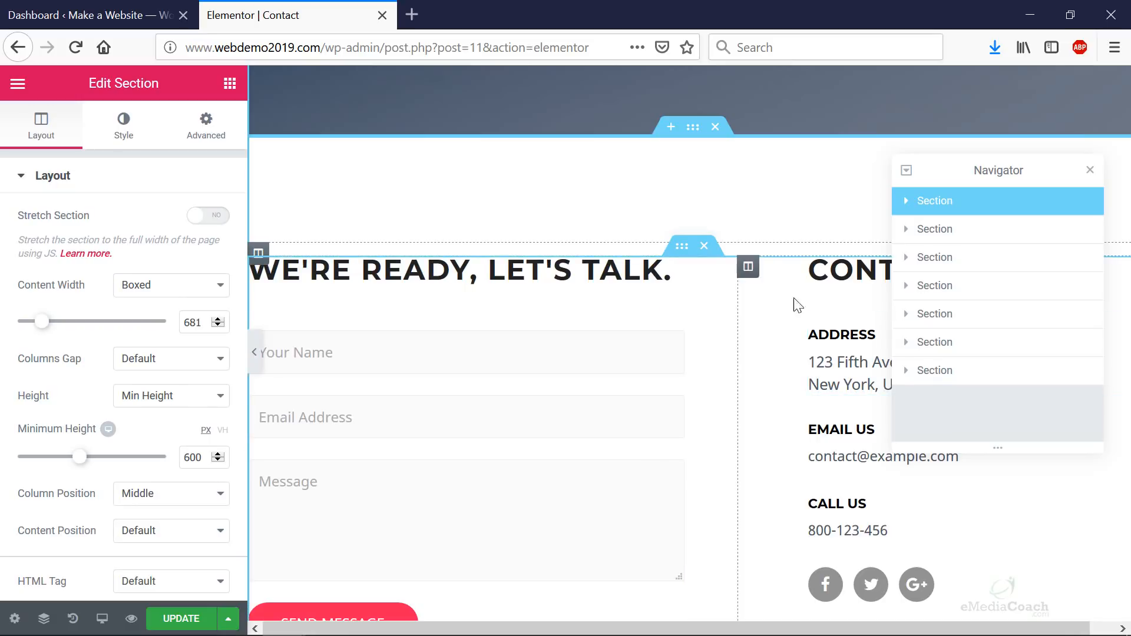
pyautogui.scroll(-6, 776, 490)
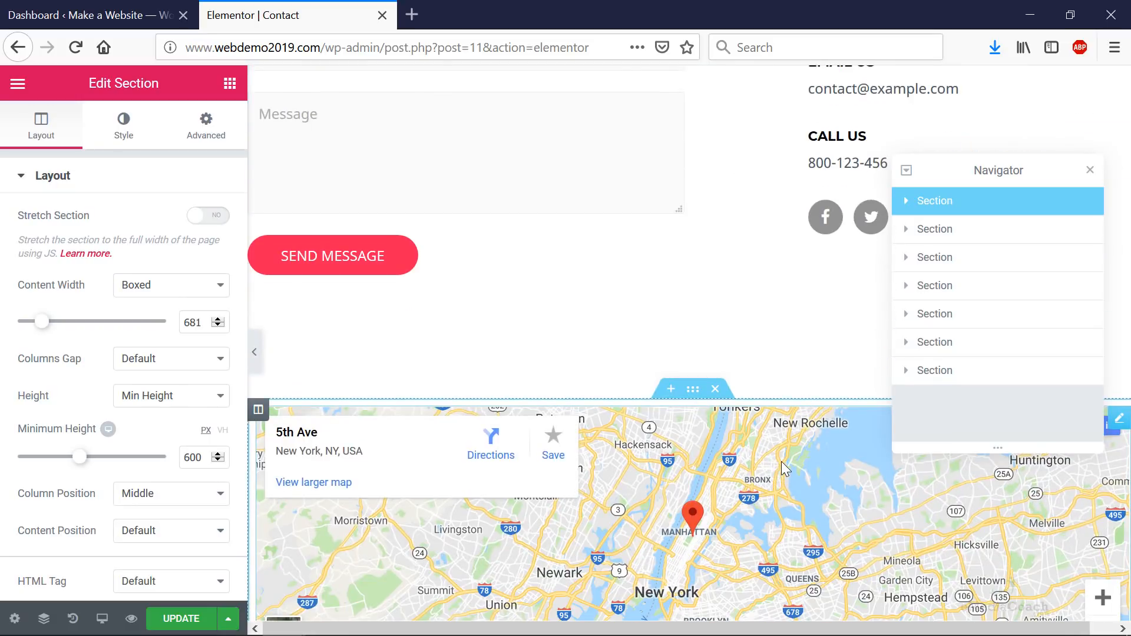
pyautogui.scroll(-6, 781, 461)
pyautogui.scroll(-2, 774, 451)
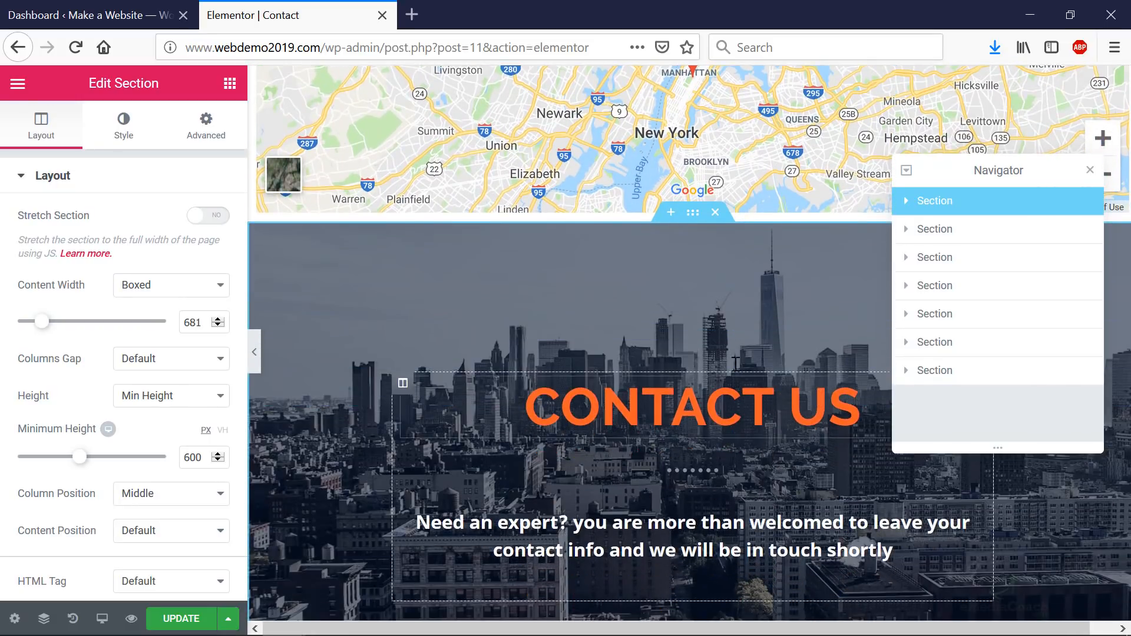
pyautogui.click(715, 213)
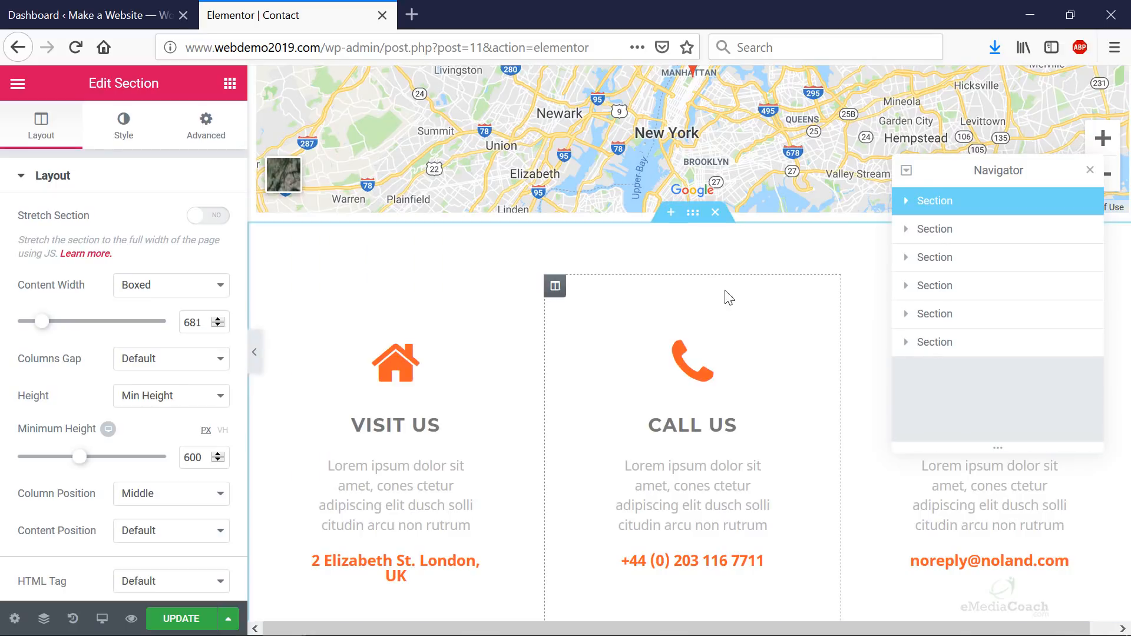
# - Delete the Visit Us / Call Us columns section and the extra New York map section
pyautogui.scroll(-3, 722, 299)
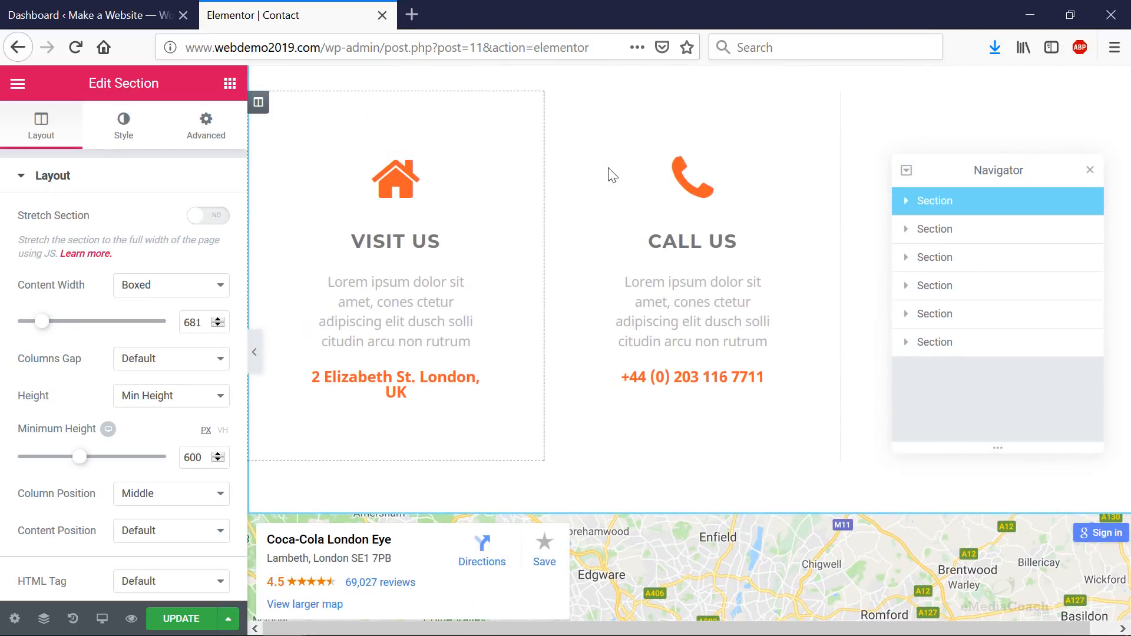
pyautogui.scroll(-3, 606, 171)
pyautogui.scroll(18, 930, 143)
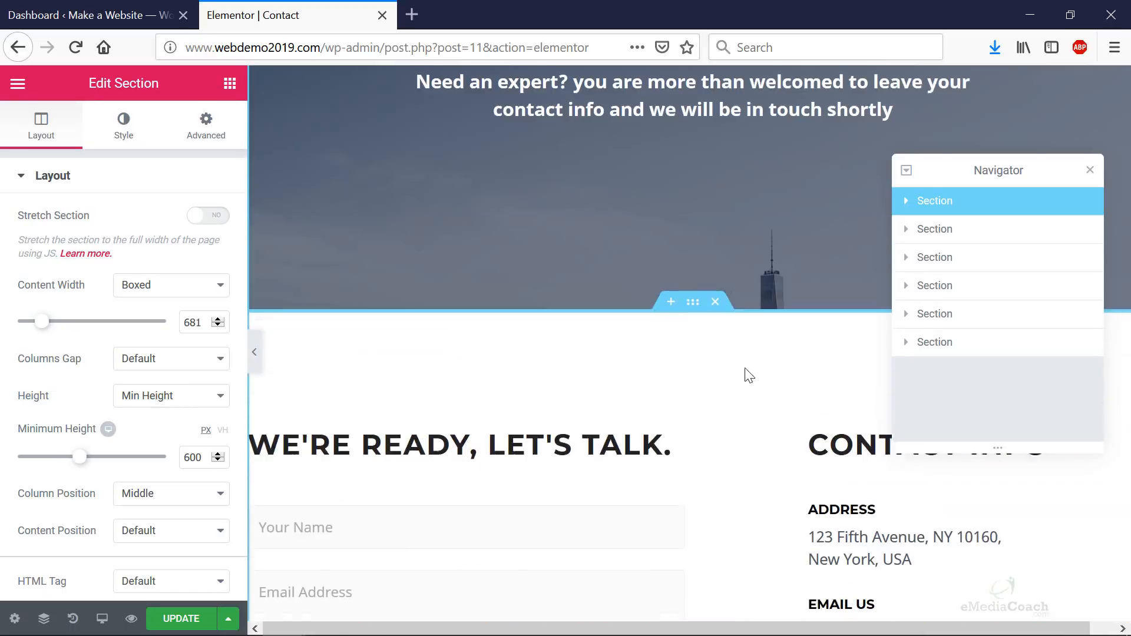
pyautogui.scroll(-10, 560, 348)
pyautogui.scroll(-7, 799, 394)
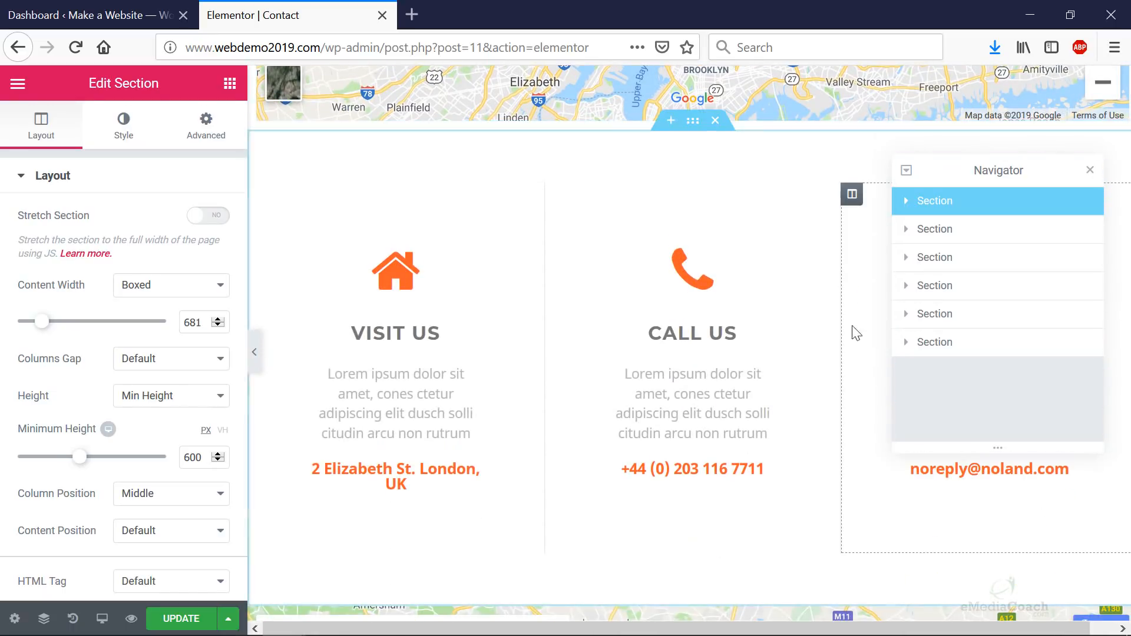
pyautogui.click(715, 120)
pyautogui.scroll(5, 706, 288)
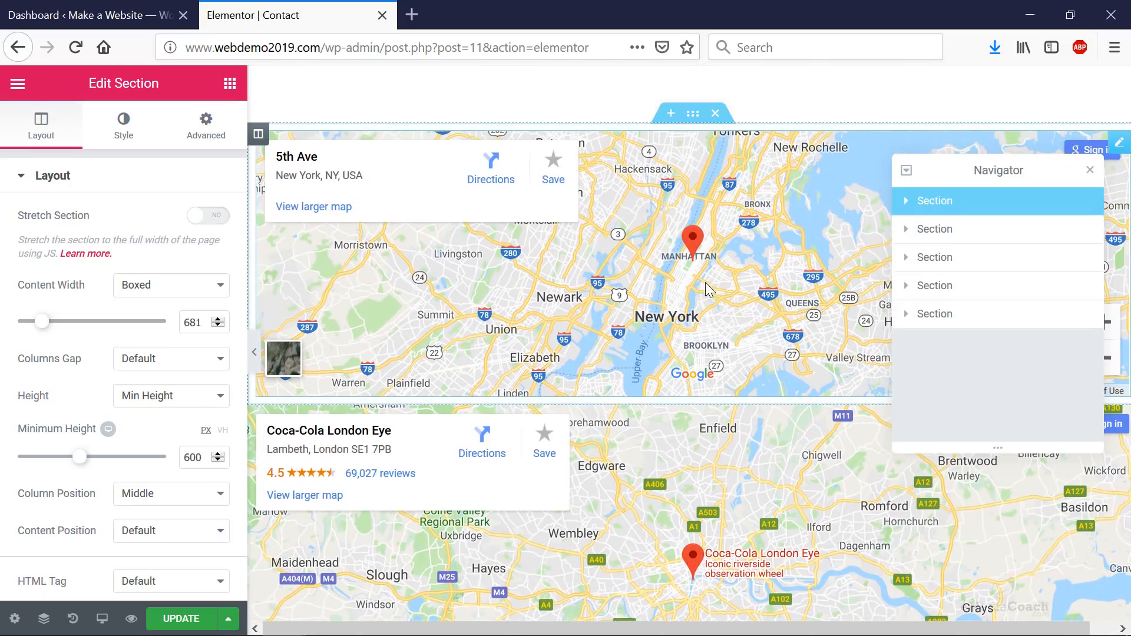
pyautogui.scroll(10, 704, 306)
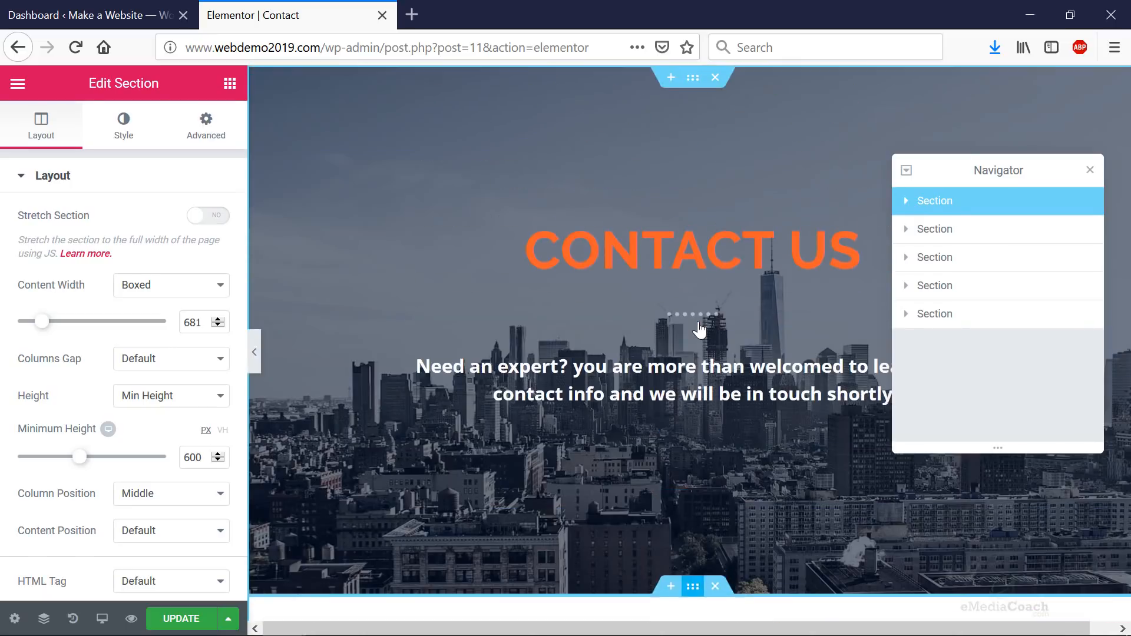
pyautogui.scroll(-15, 700, 330)
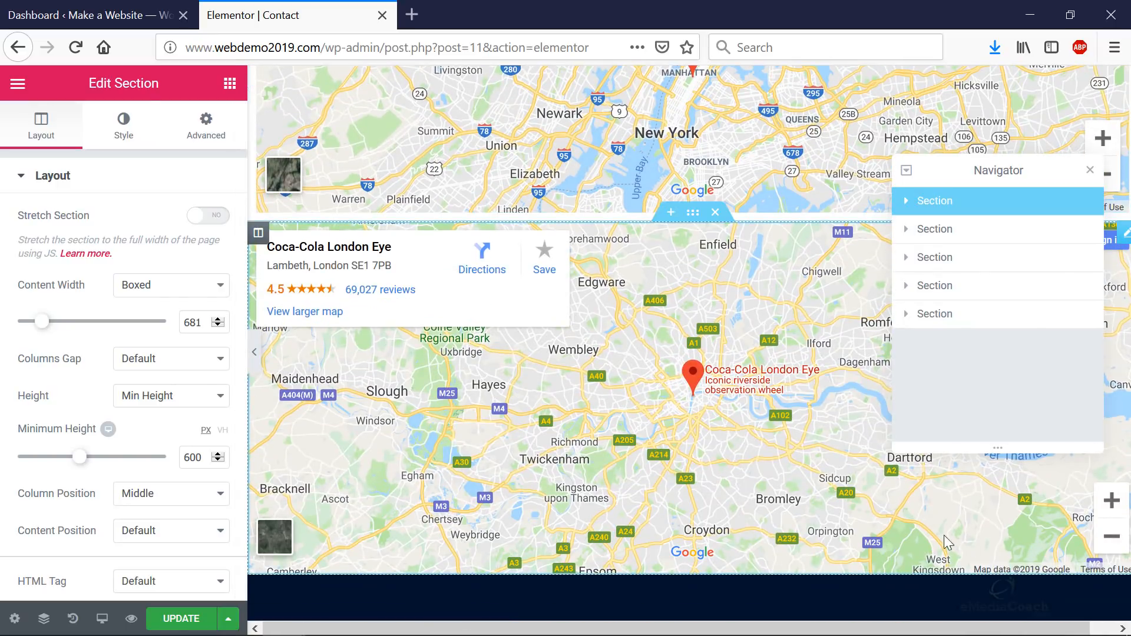
pyautogui.scroll(5, 592, 302)
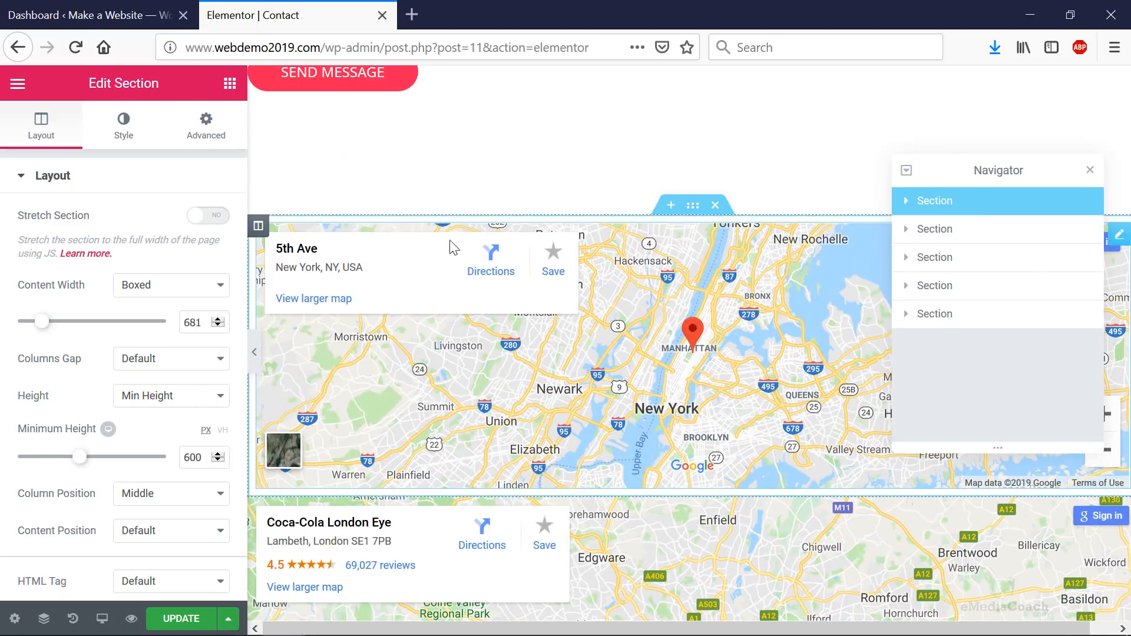
pyautogui.click(715, 209)
# - Select the social icons in the dark section
pyautogui.scroll(5, 712, 270)
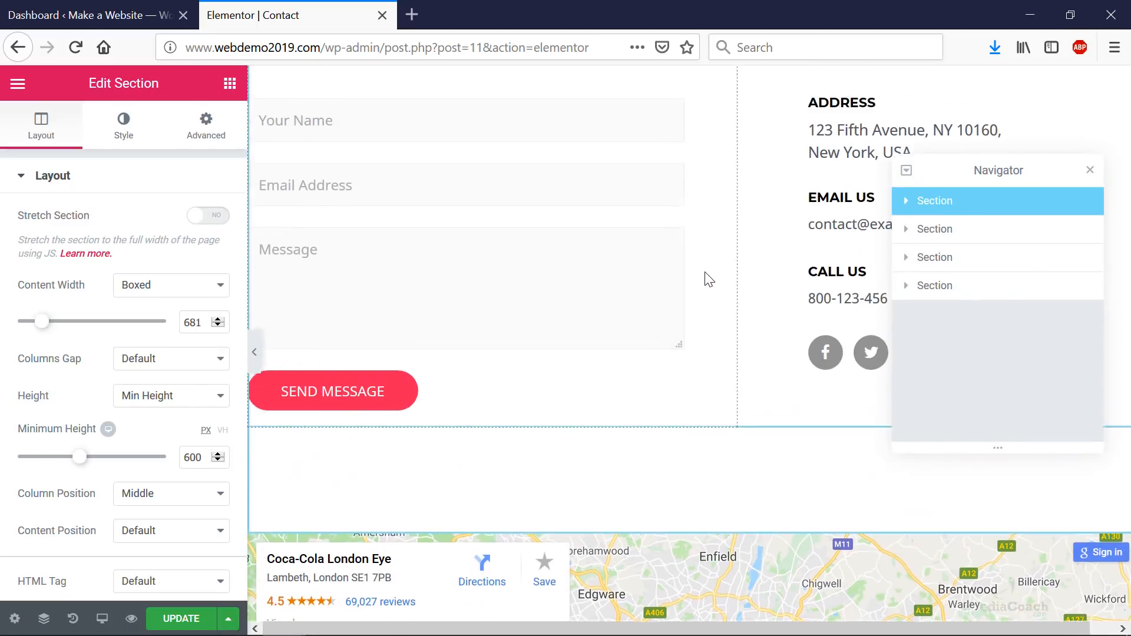
pyautogui.scroll(8, 708, 277)
pyautogui.scroll(-6, 701, 189)
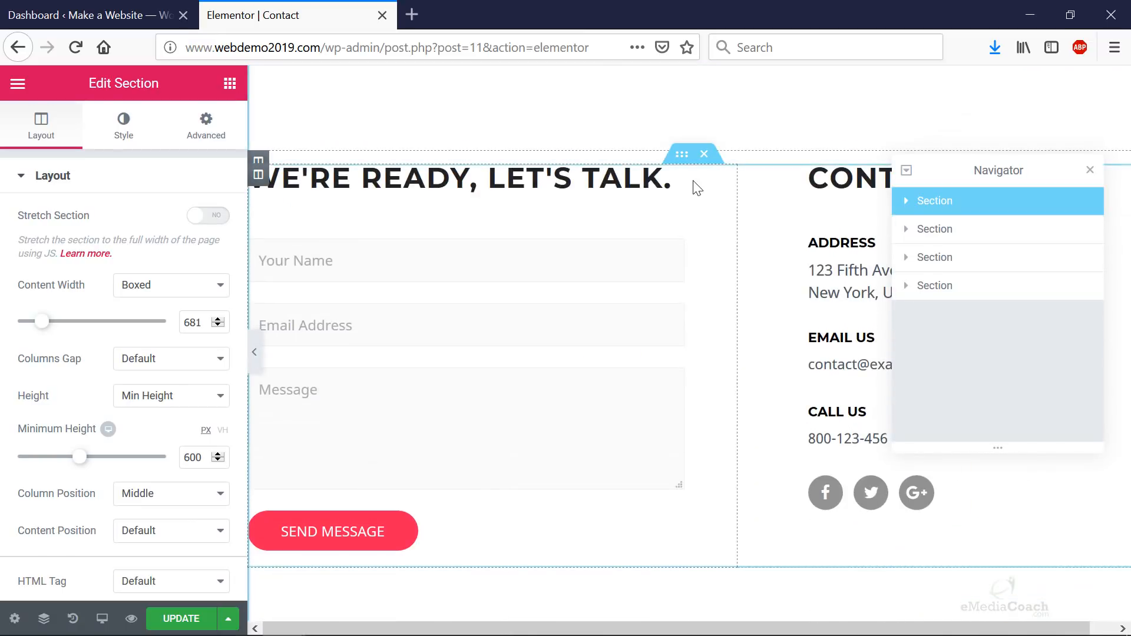
pyautogui.scroll(-12, 707, 206)
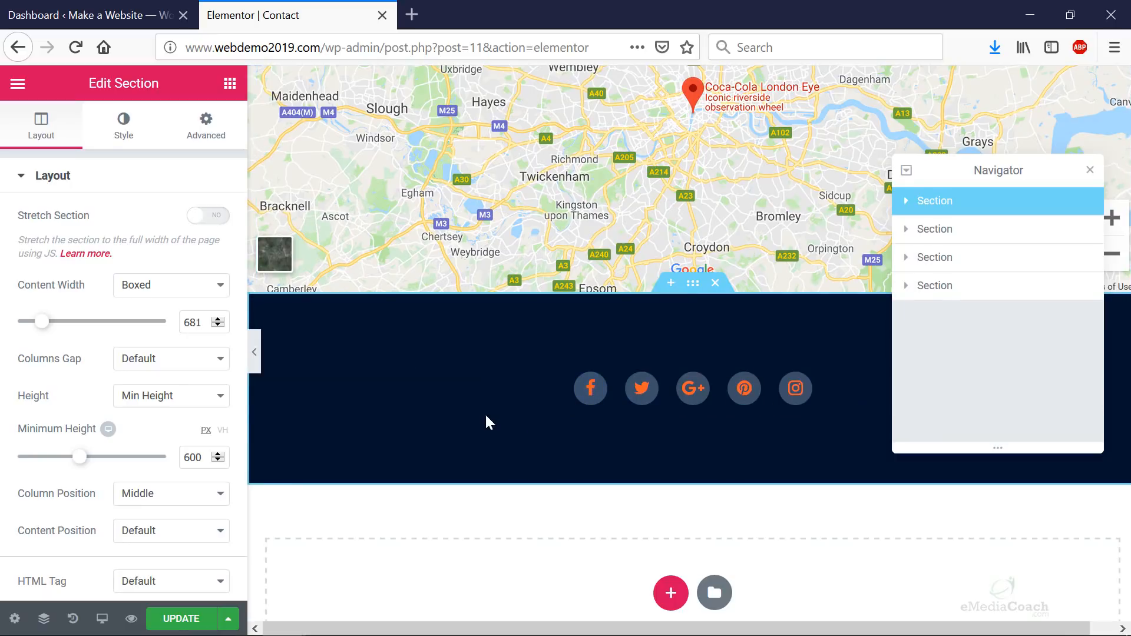
pyautogui.click(590, 395)
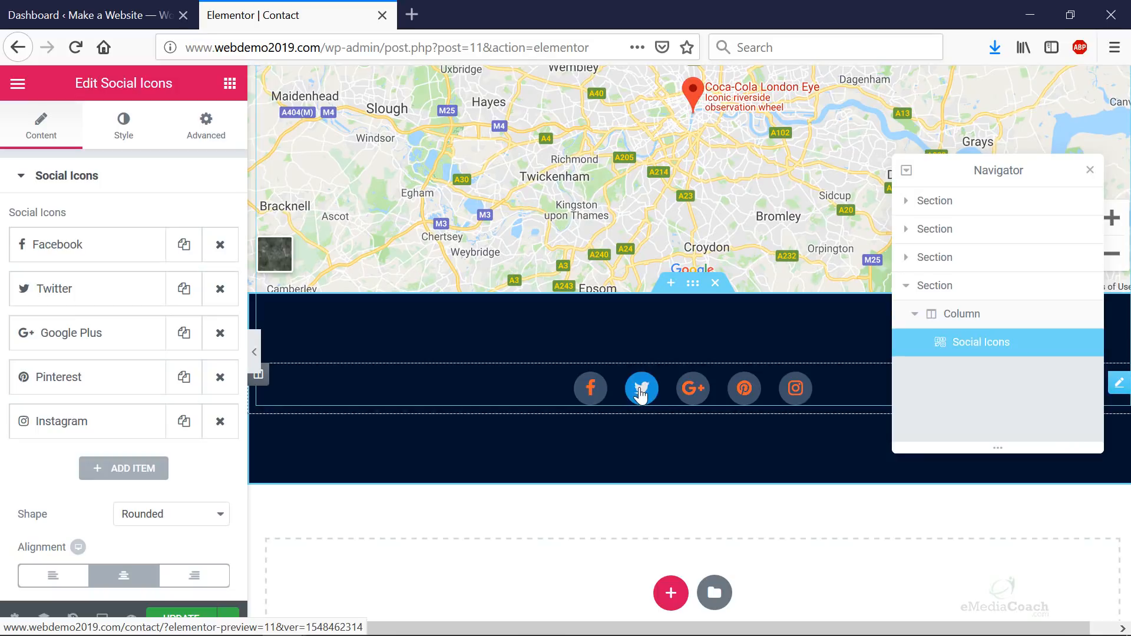
# - Change the map location from the London Eye to '5th Avenue New York' and raise zoom from 10 to 12
pyautogui.scroll(10, 684, 330)
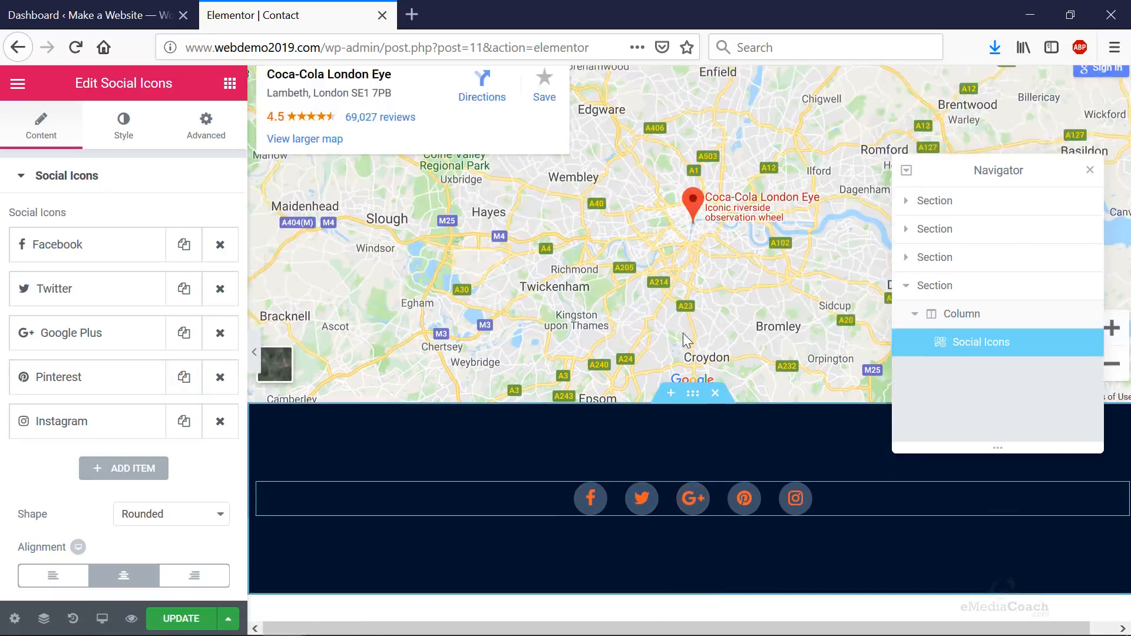
pyautogui.scroll(-4, 684, 330)
pyautogui.click(625, 465)
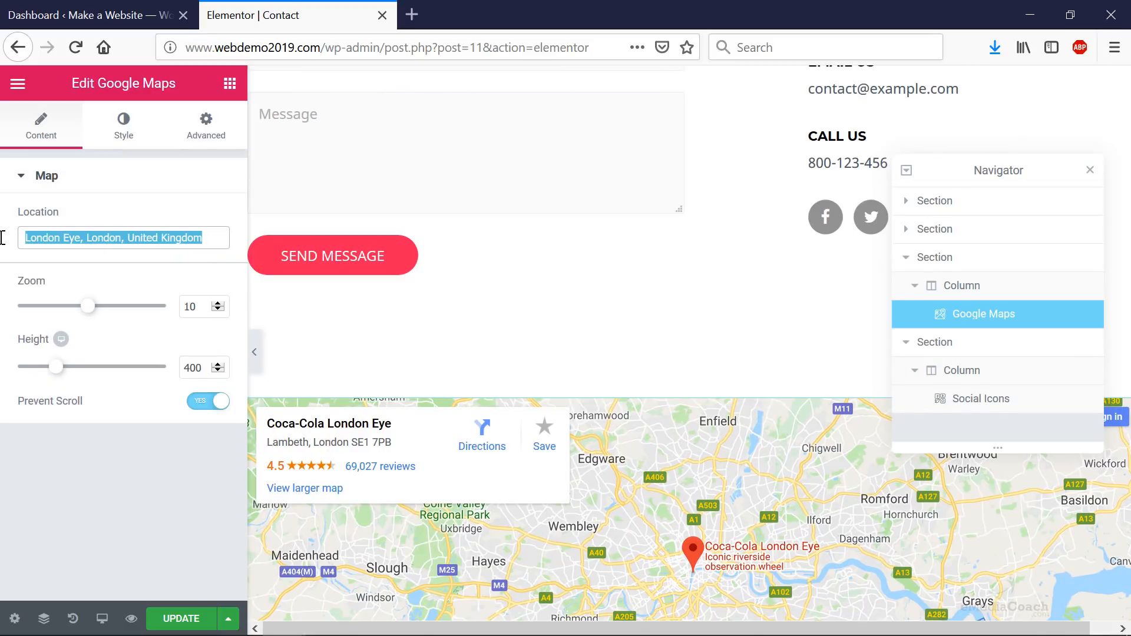
pyautogui.write('5th Avenue New York')
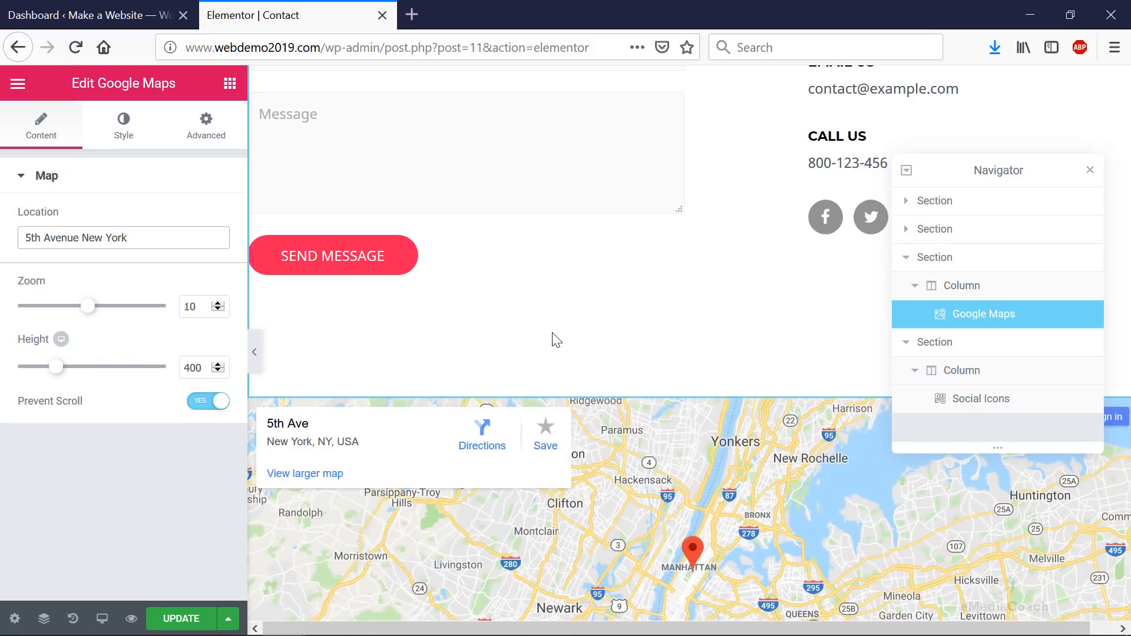
pyautogui.scroll(-3, 694, 489)
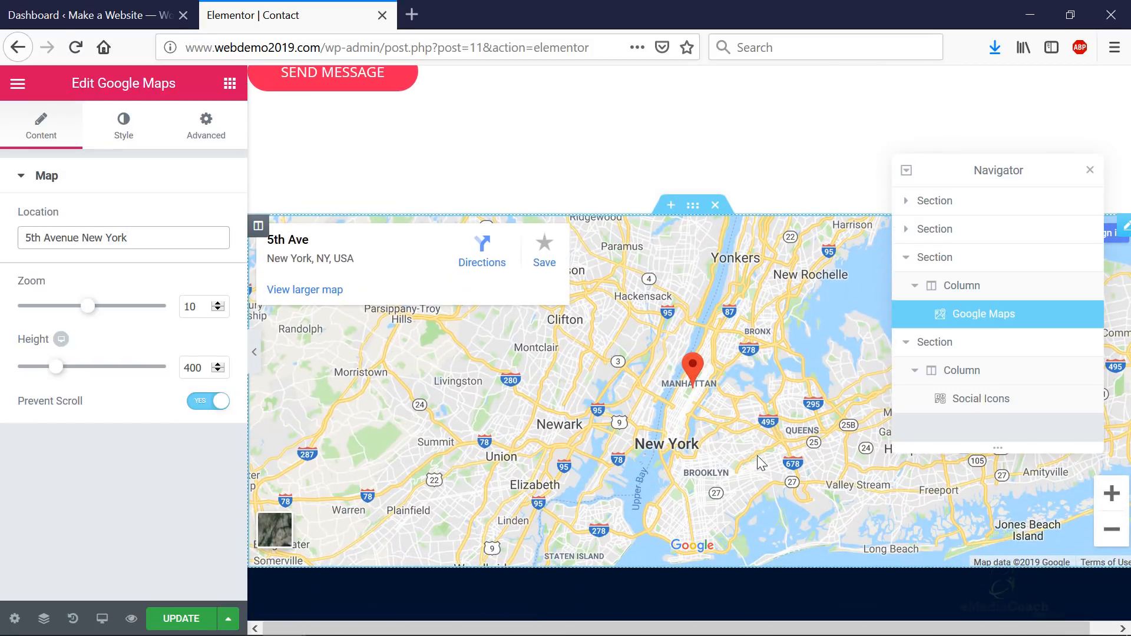
pyautogui.scroll(2, 760, 463)
pyautogui.moveTo(88, 306); pyautogui.dragTo(97, 305)
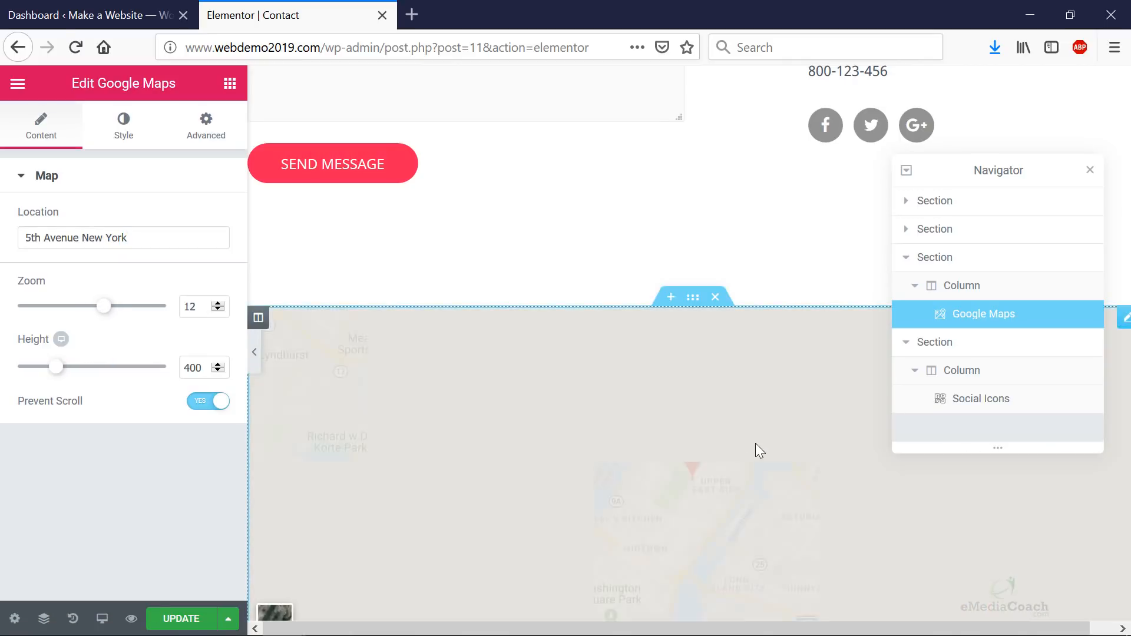
pyautogui.scroll(6, 765, 295)
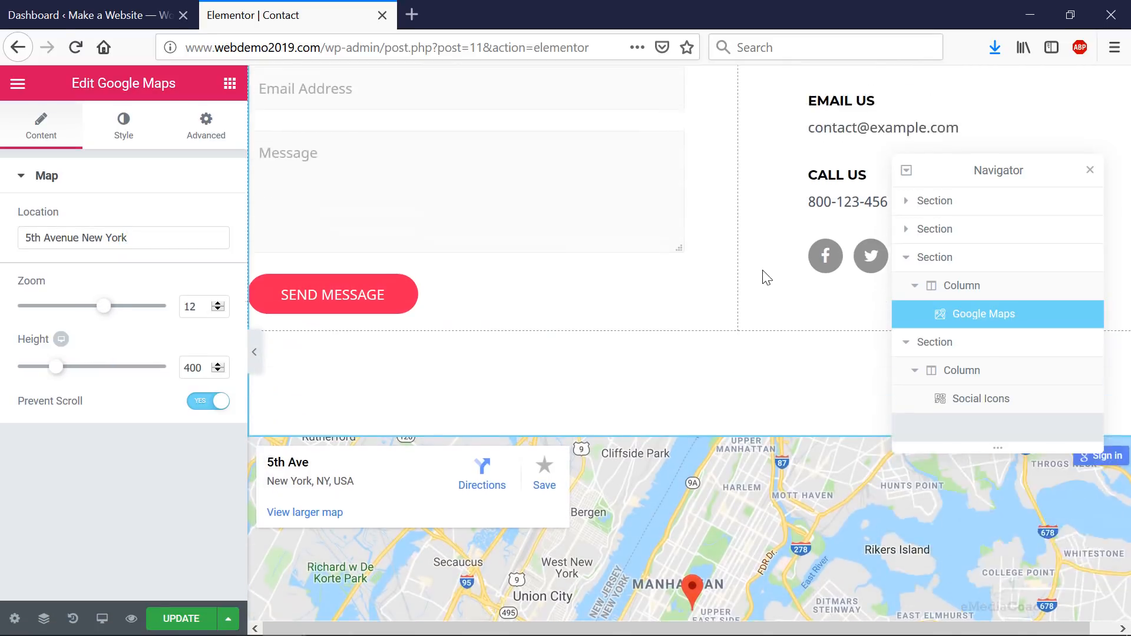
pyautogui.scroll(1, 761, 339)
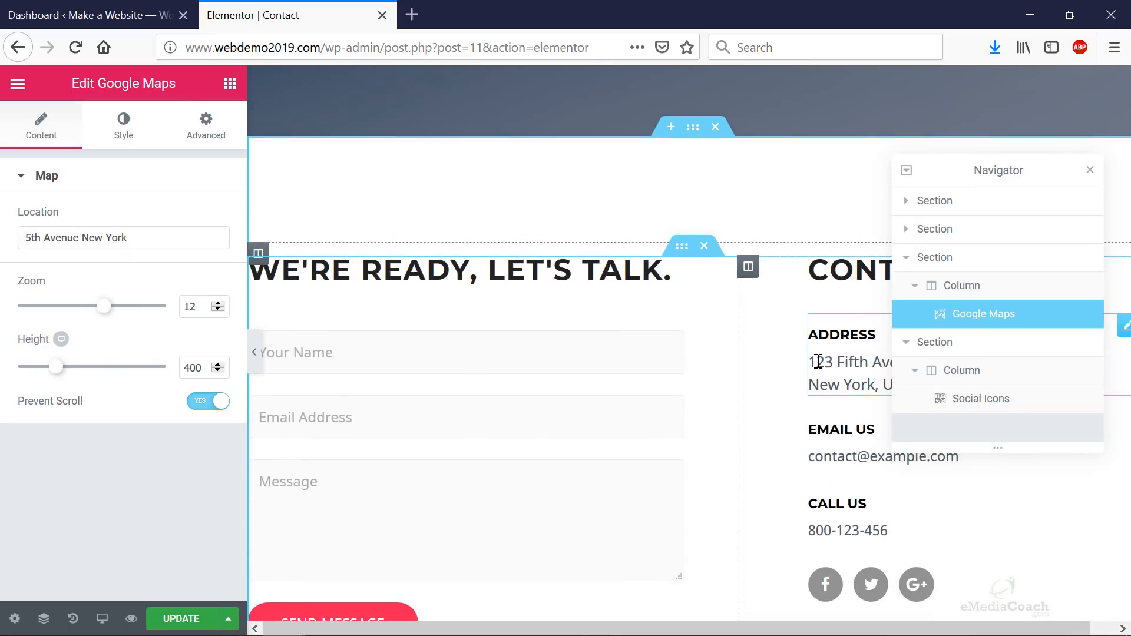
# - Open the Address icon box, hide the Navigator, and select both address lines
pyautogui.click(868, 319)
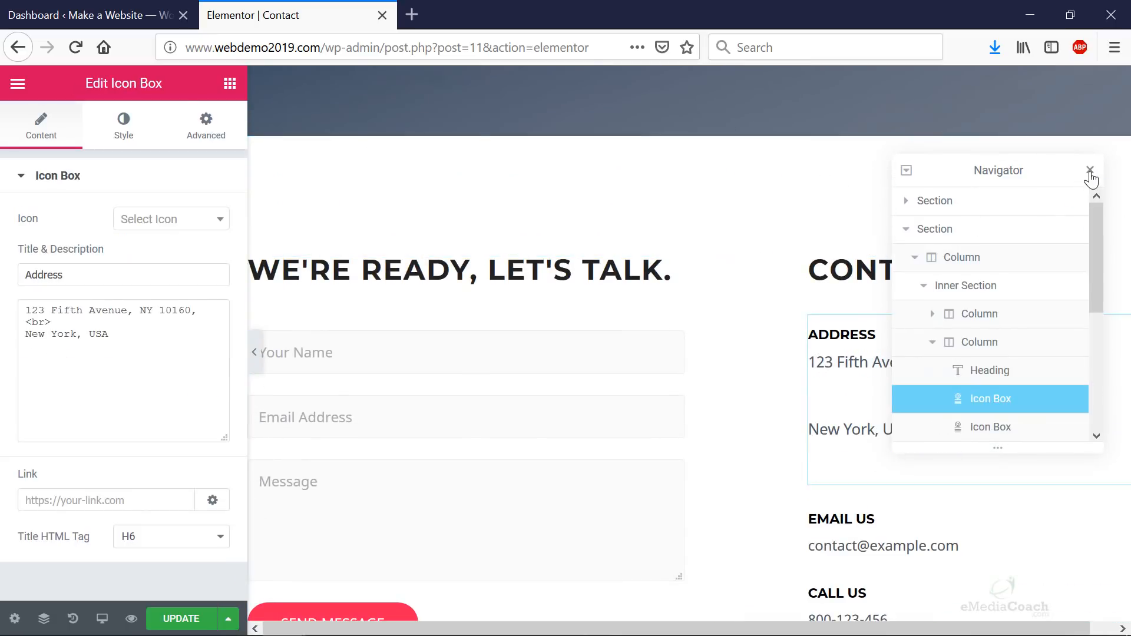
pyautogui.click(1089, 171)
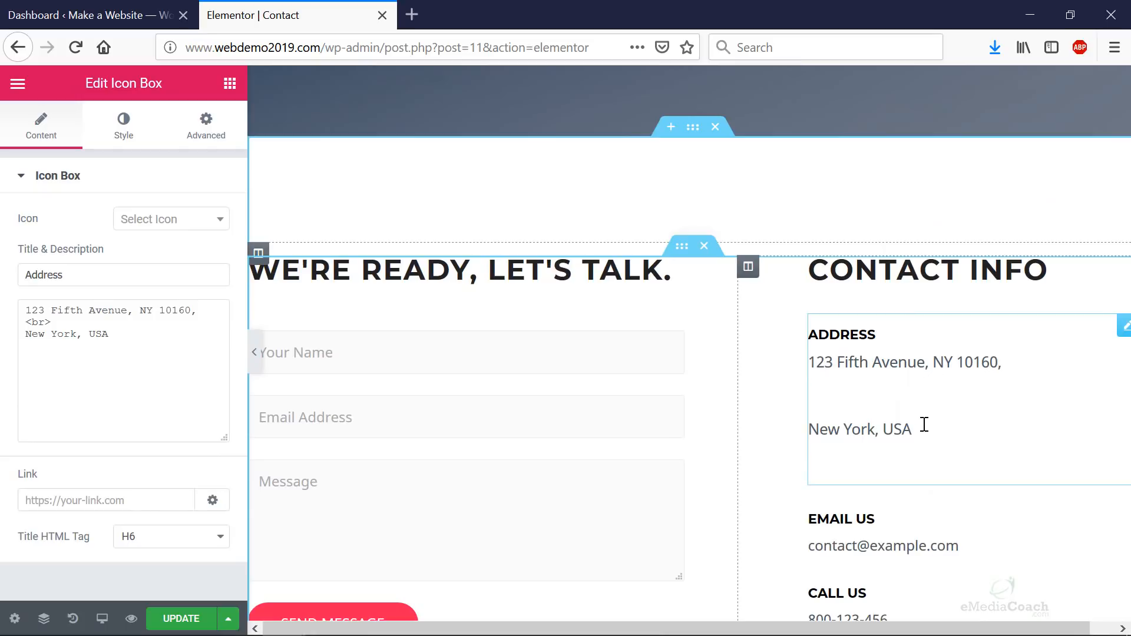
pyautogui.moveTo(936, 427); pyautogui.dragTo(837, 365)
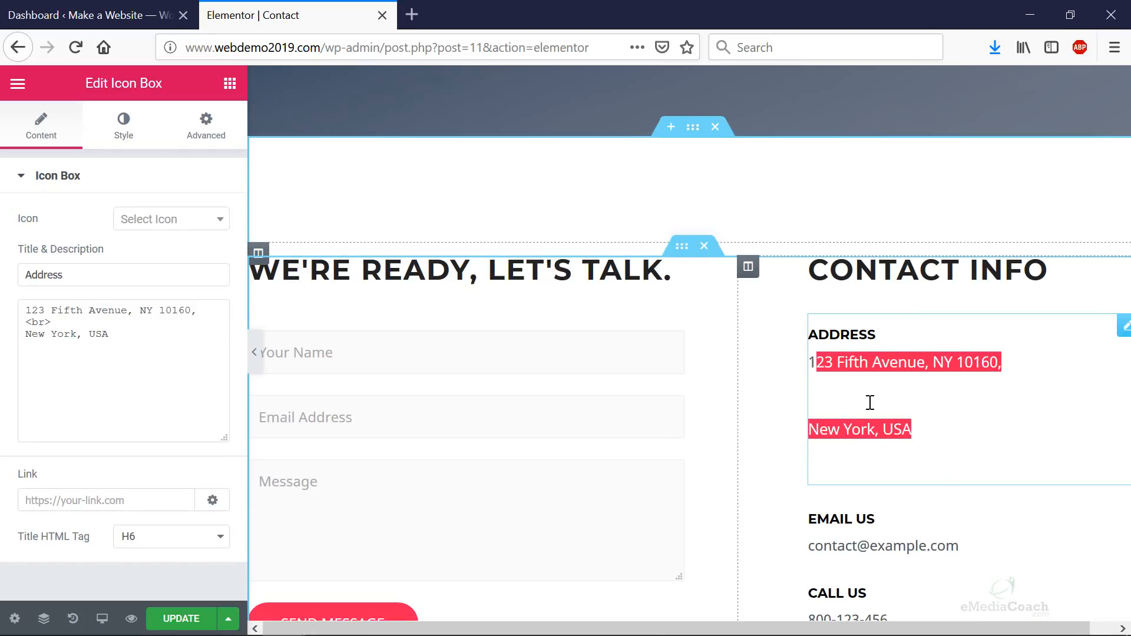
pyautogui.scroll(-3, 870, 403)
pyautogui.scroll(-3, 905, 380)
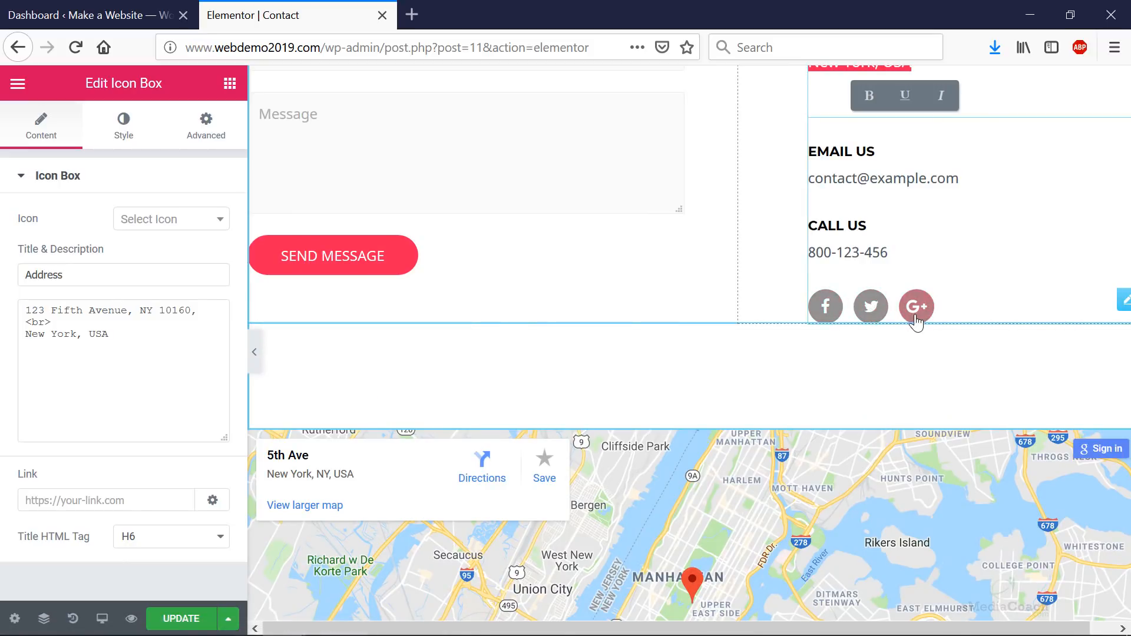
pyautogui.scroll(-1, 914, 308)
# - Check the context actions for the empty section and the social icons, then dismiss them
pyautogui.rightClick(914, 308)
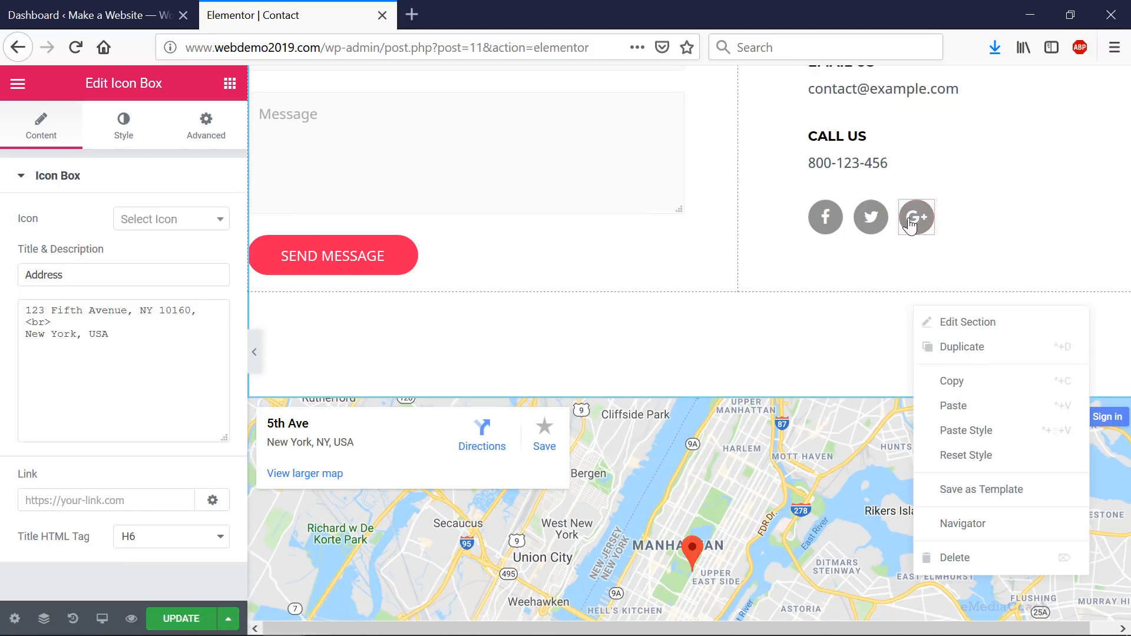
pyautogui.rightClick(954, 207)
pyautogui.click(697, 316)
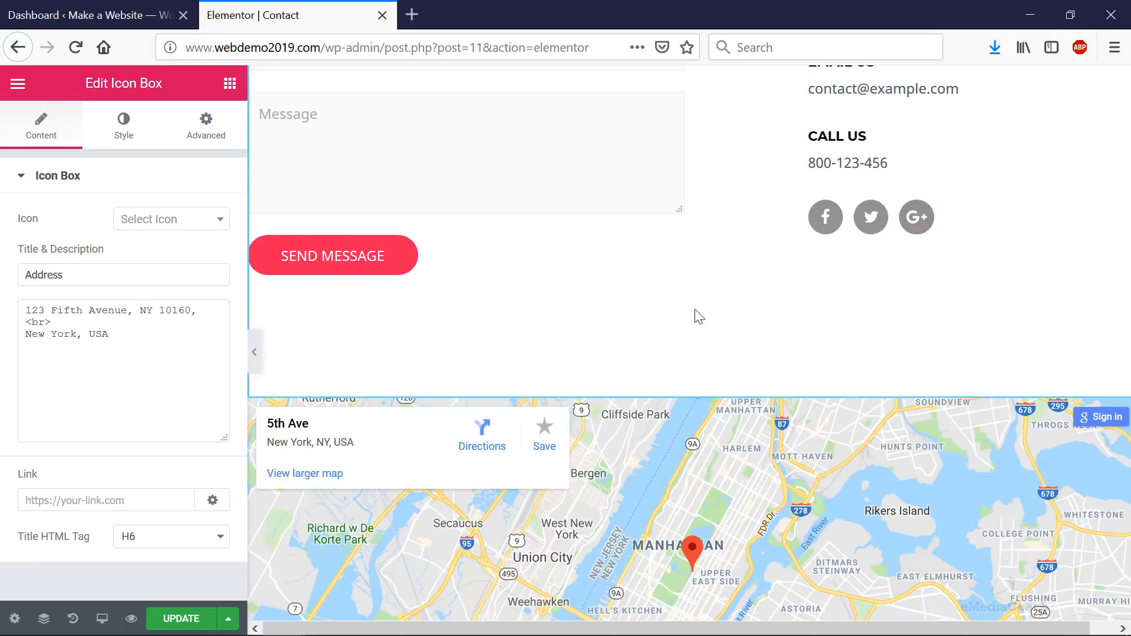
pyautogui.scroll(5, 613, 327)
pyautogui.scroll(5, 583, 347)
pyautogui.scroll(-7, 537, 366)
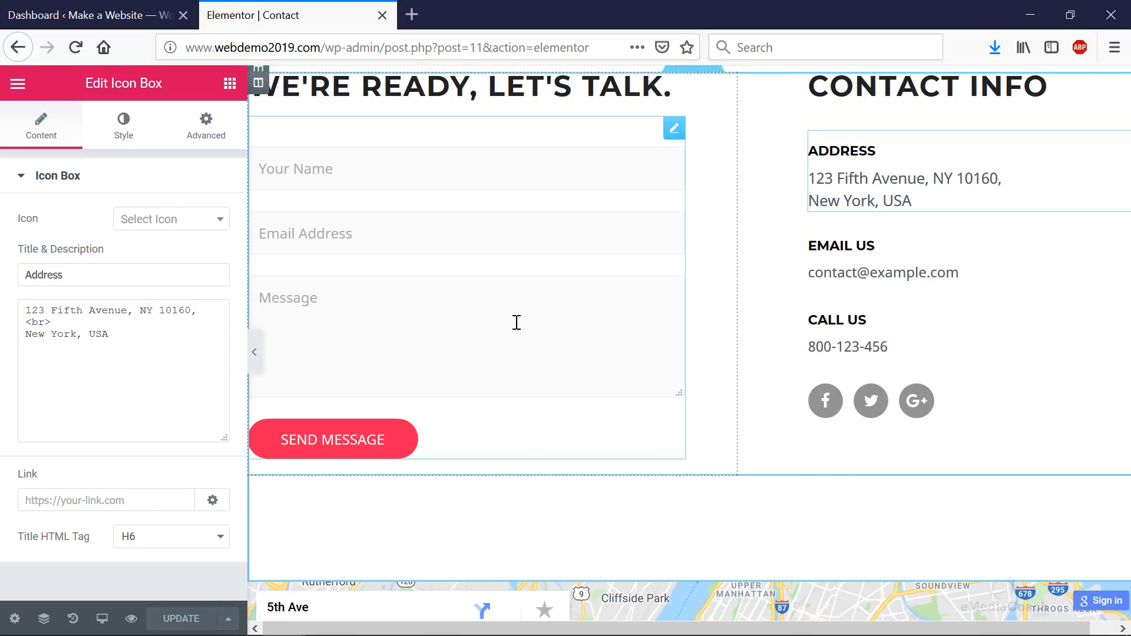
pyautogui.scroll(5, 517, 322)
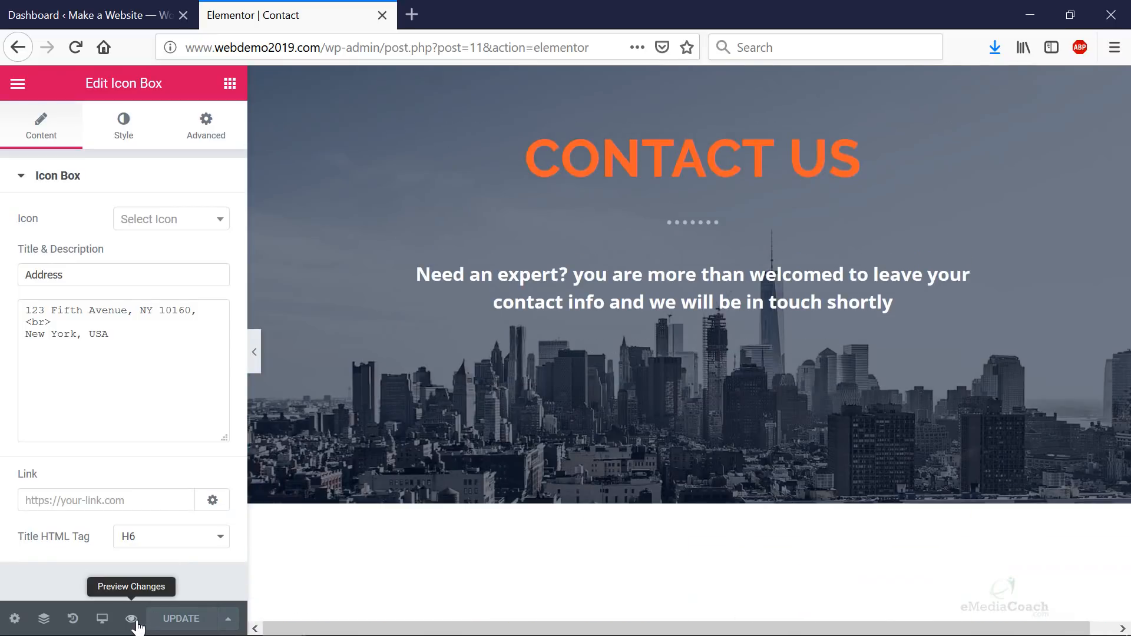
# - View the live Contact page's form and contact info in a new tab, then return to the Dashboard
pyautogui.click(131, 618)
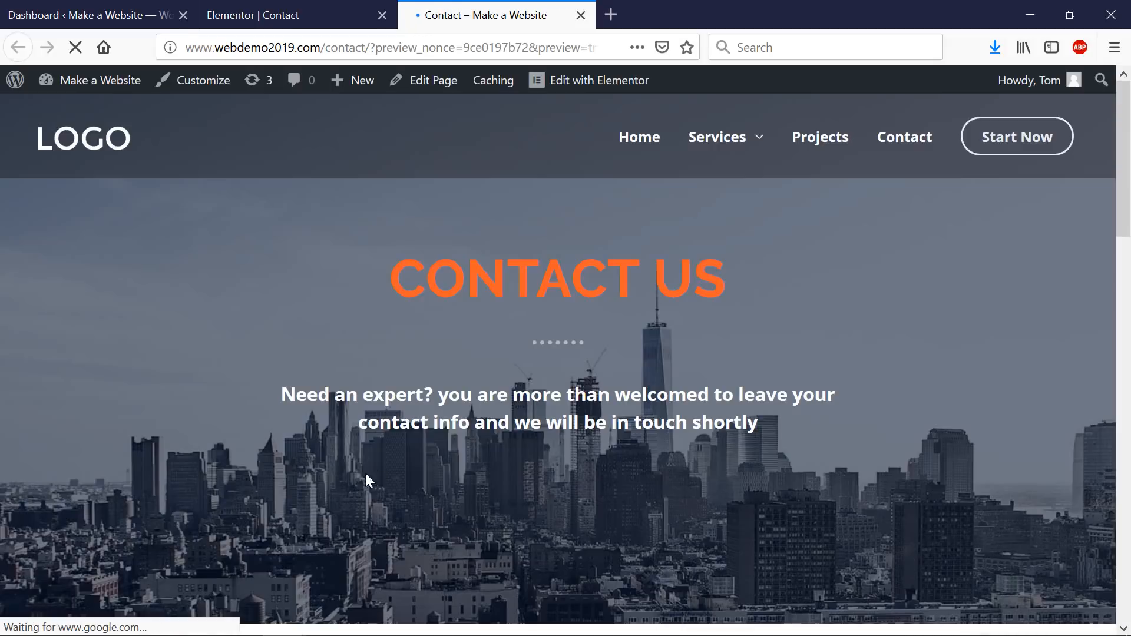
pyautogui.rightClick(907, 140)
pyautogui.click(949, 145)
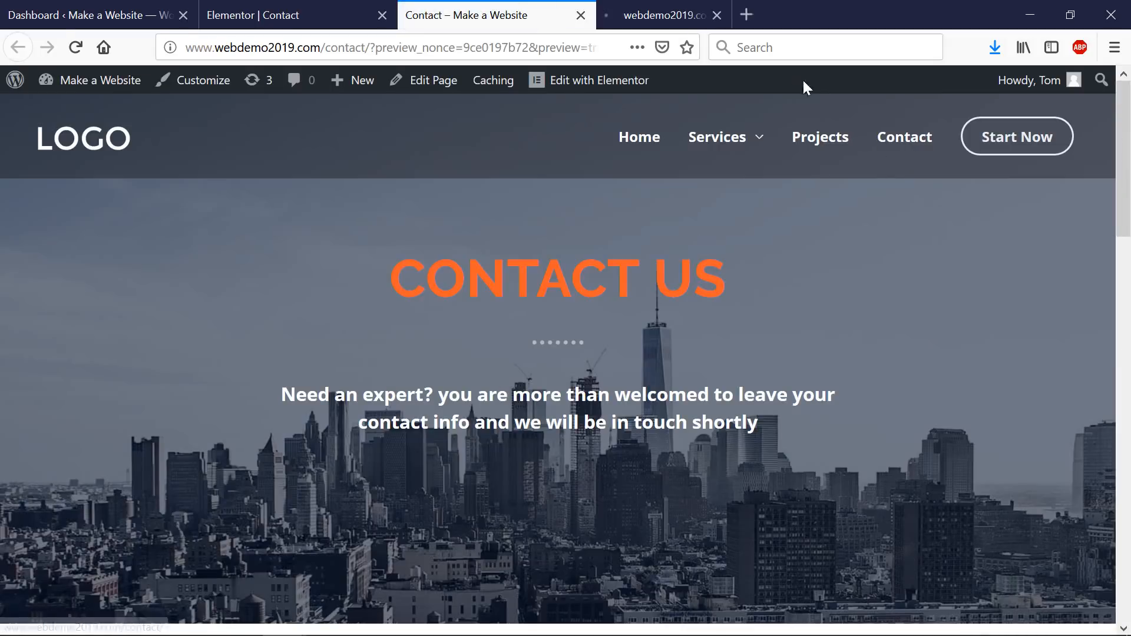
pyautogui.click(693, 13)
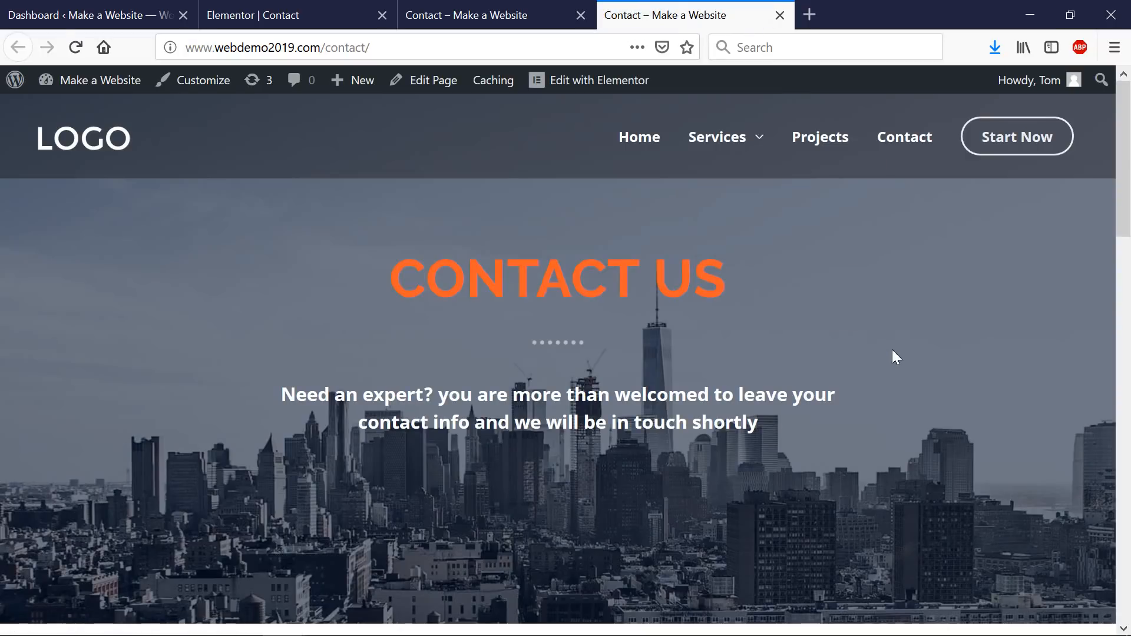
pyautogui.scroll(-10, 892, 353)
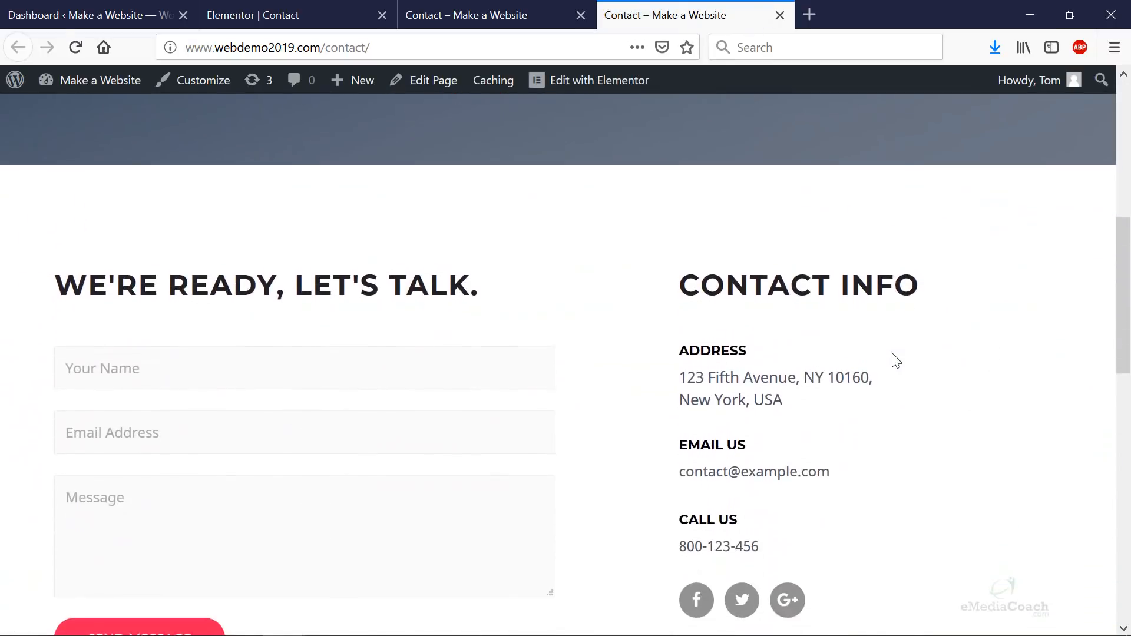
pyautogui.scroll(-8, 892, 353)
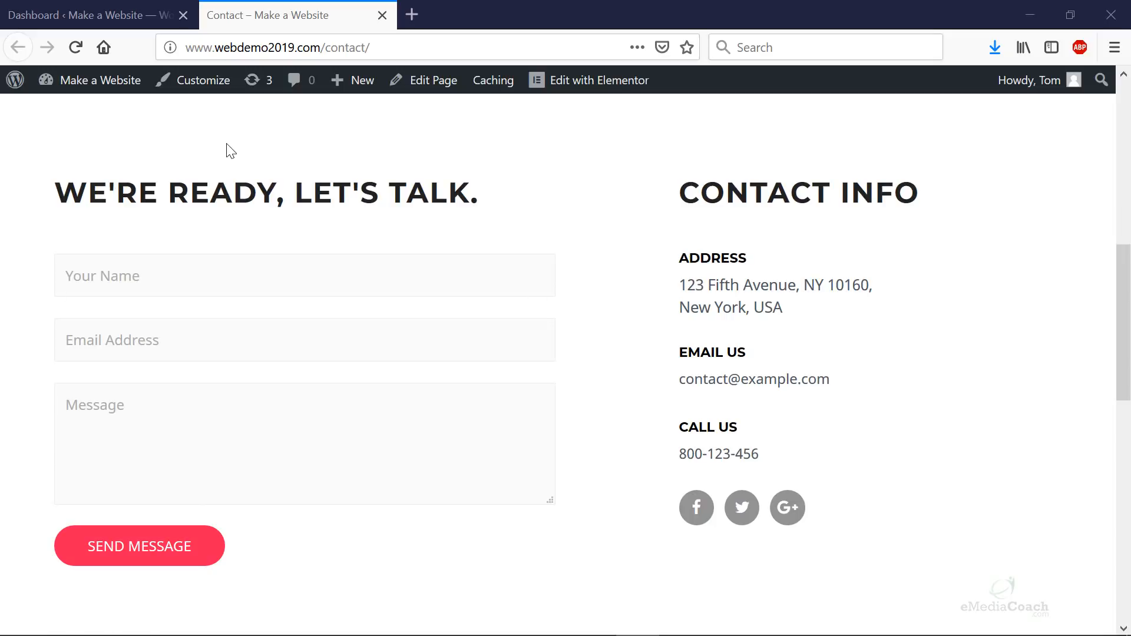
pyautogui.click(156, 15)
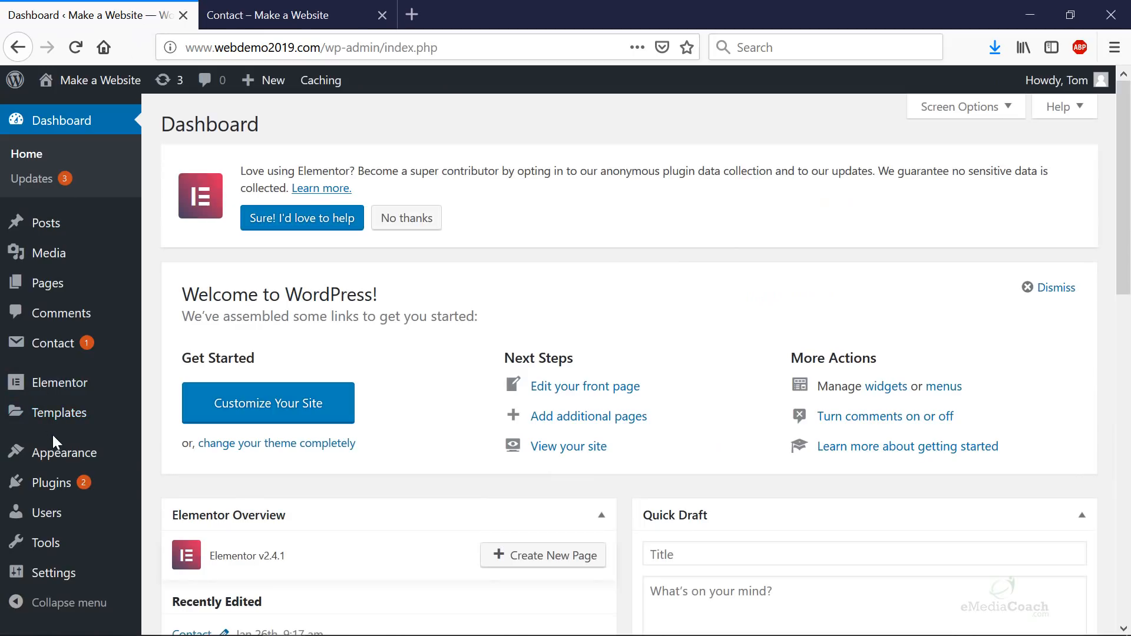
# - Open the Contact > Contact Forms list, briefly checking the live Contact page
pyautogui.moveTo(59, 453)
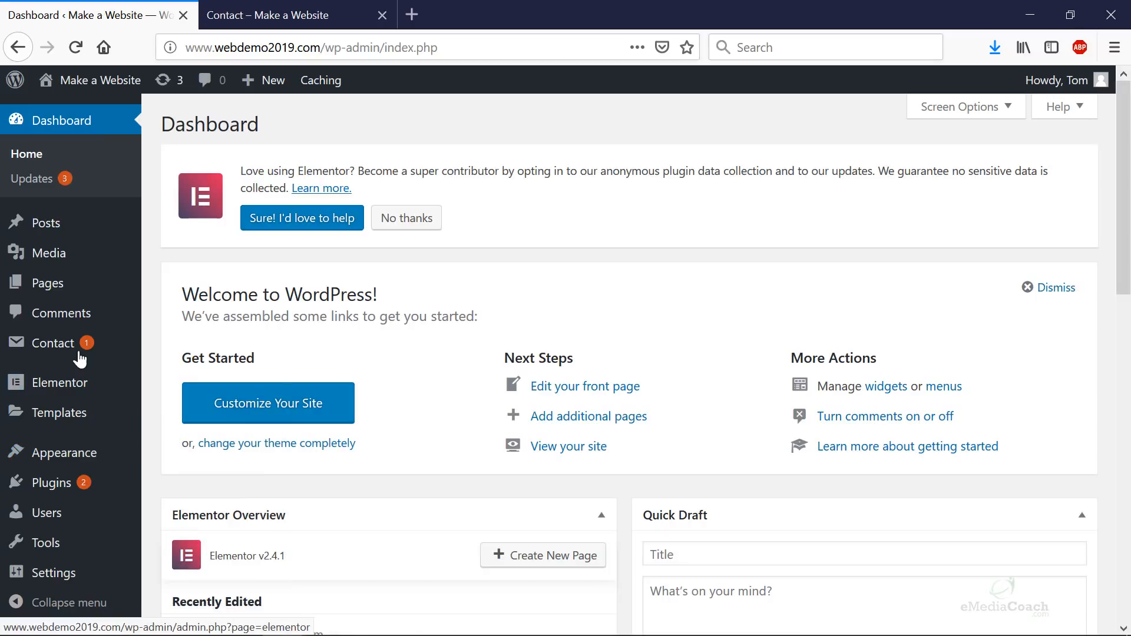
pyautogui.moveTo(81, 352)
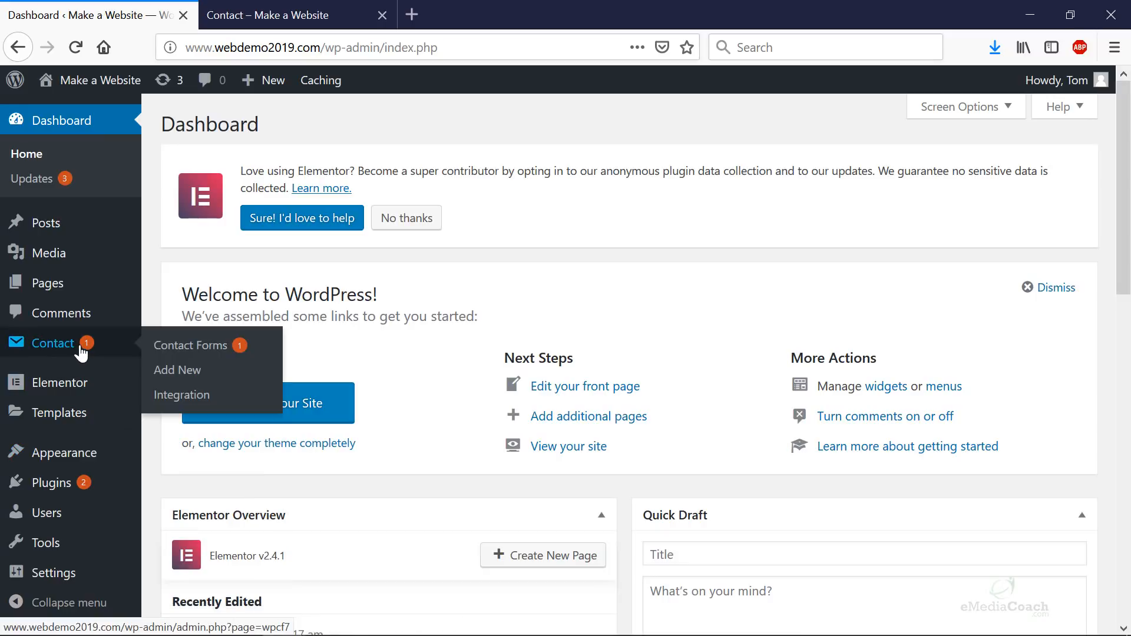
pyautogui.click(209, 346)
pyautogui.click(268, 15)
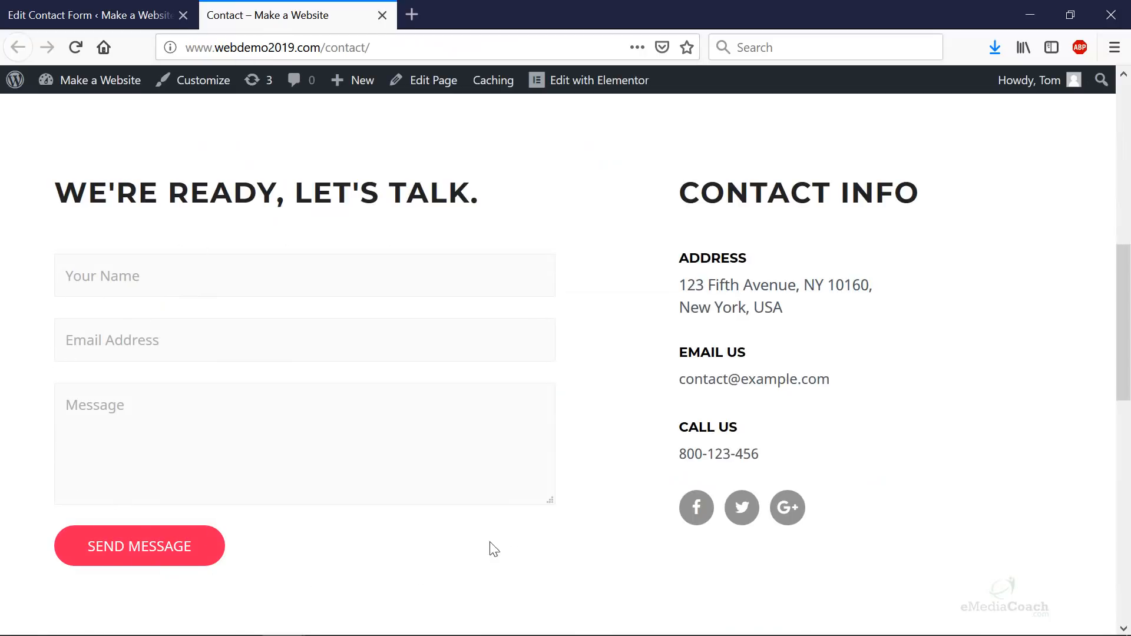
pyautogui.click(118, 17)
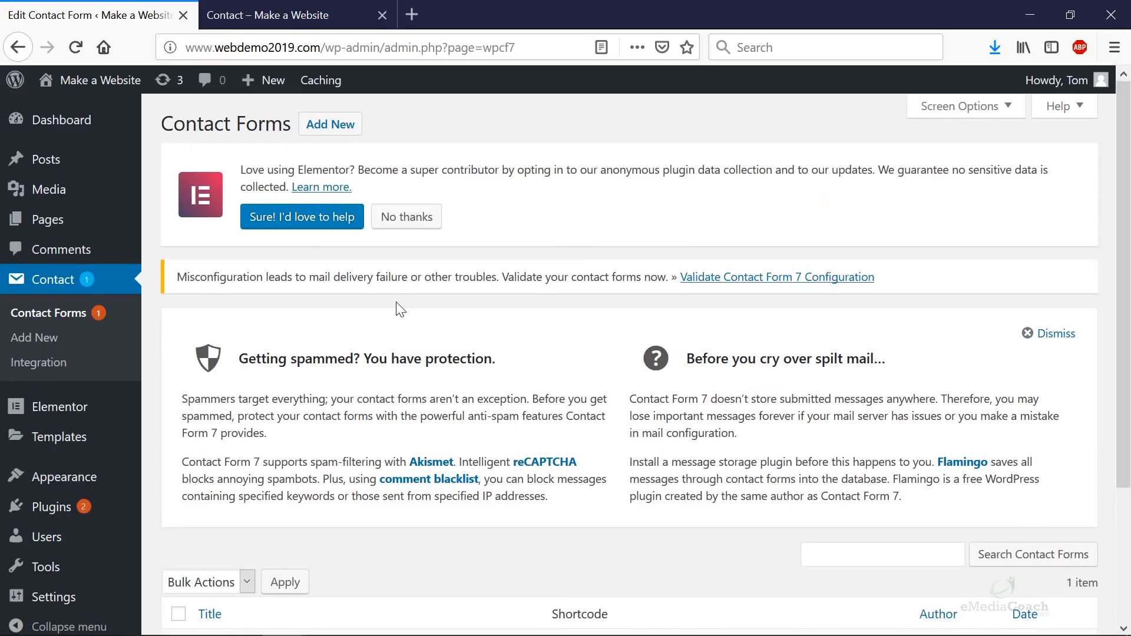
pyautogui.scroll(-3, 384, 316)
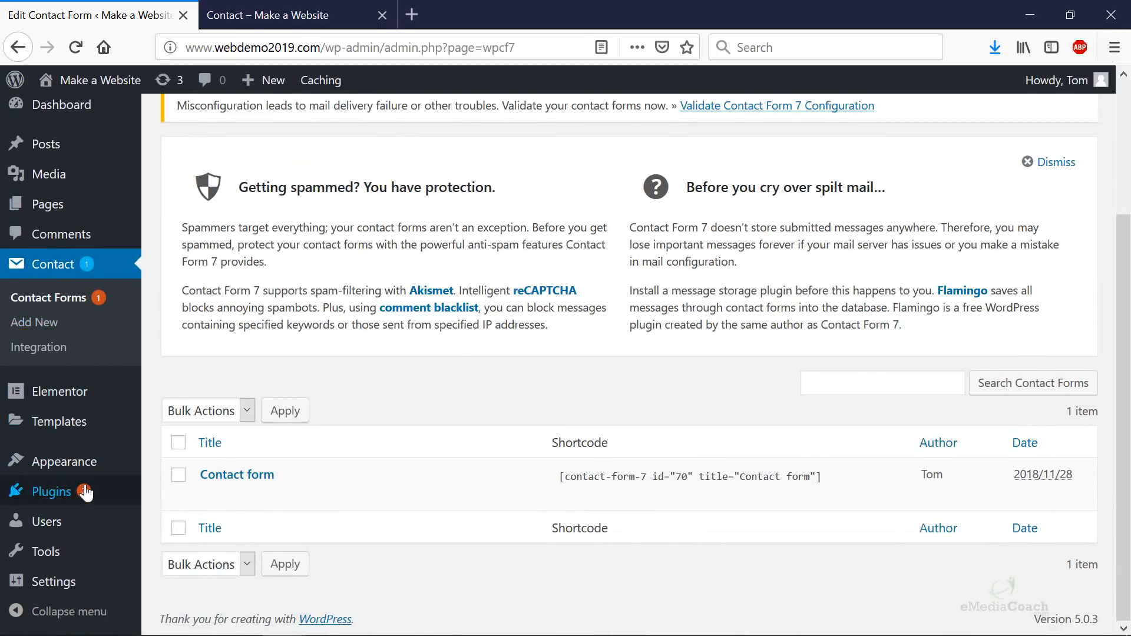
# - Confirm Contact Form 7 appears in Installed Plugins, then return to the Contact Forms list
pyautogui.moveTo(83, 492)
pyautogui.middleClick(174, 495)
pyautogui.click(288, 15)
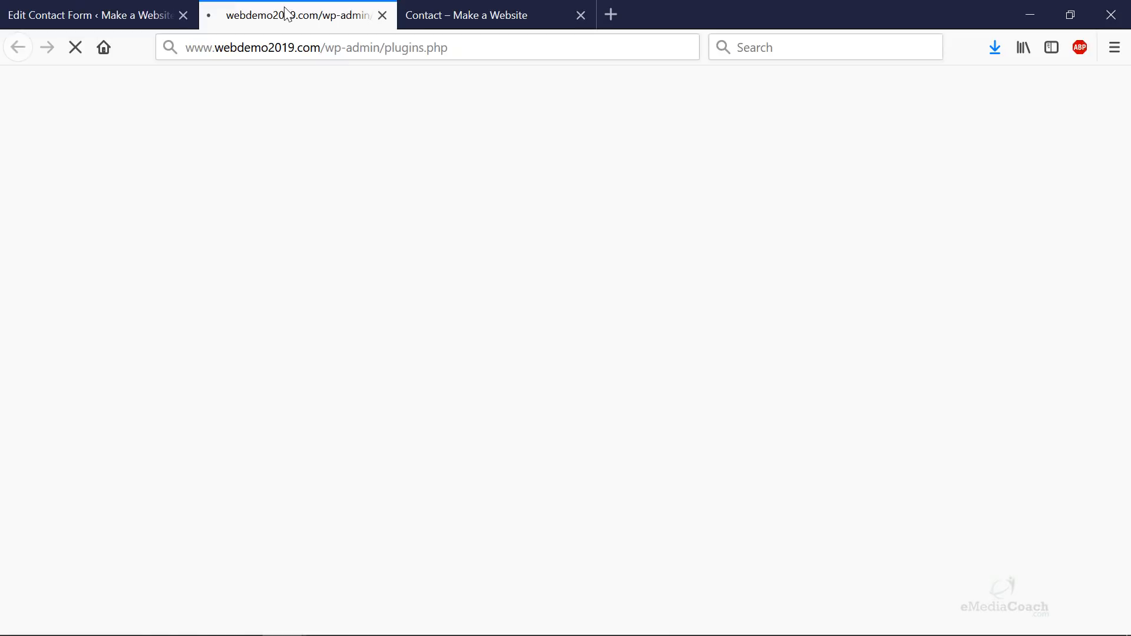
pyautogui.scroll(-3, 347, 340)
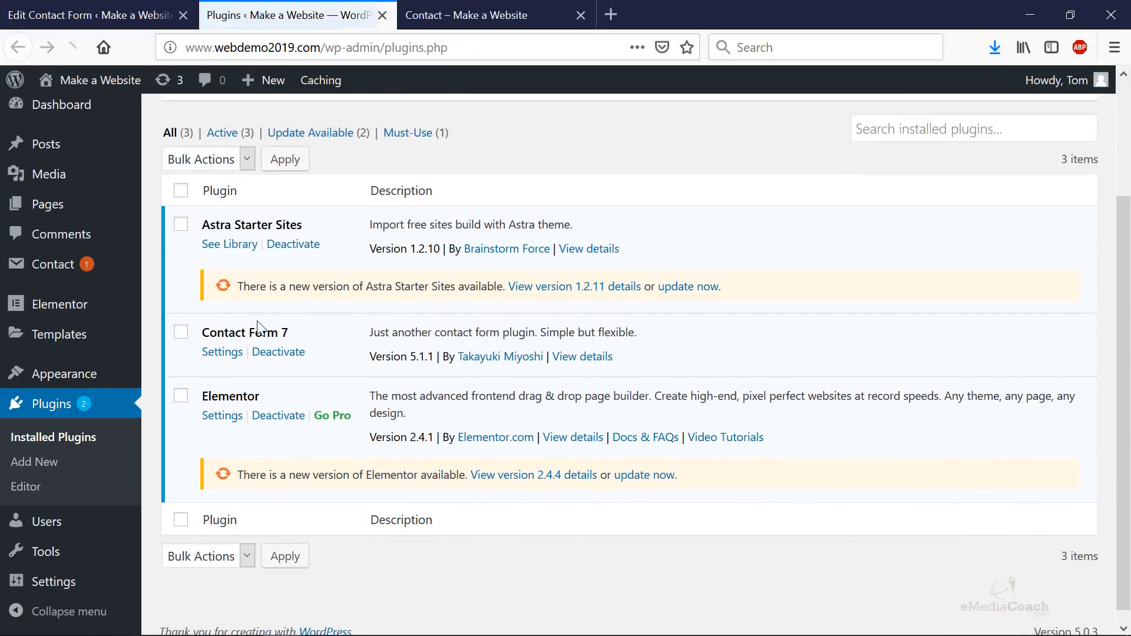
pyautogui.moveTo(201, 331); pyautogui.dragTo(641, 361)
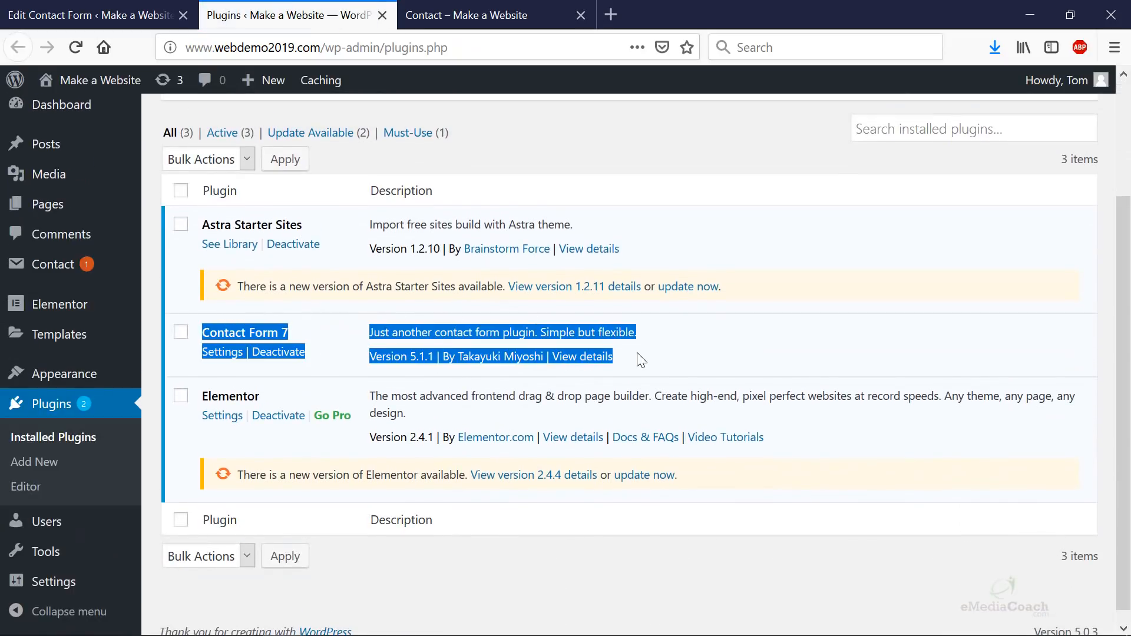
pyautogui.click(699, 351)
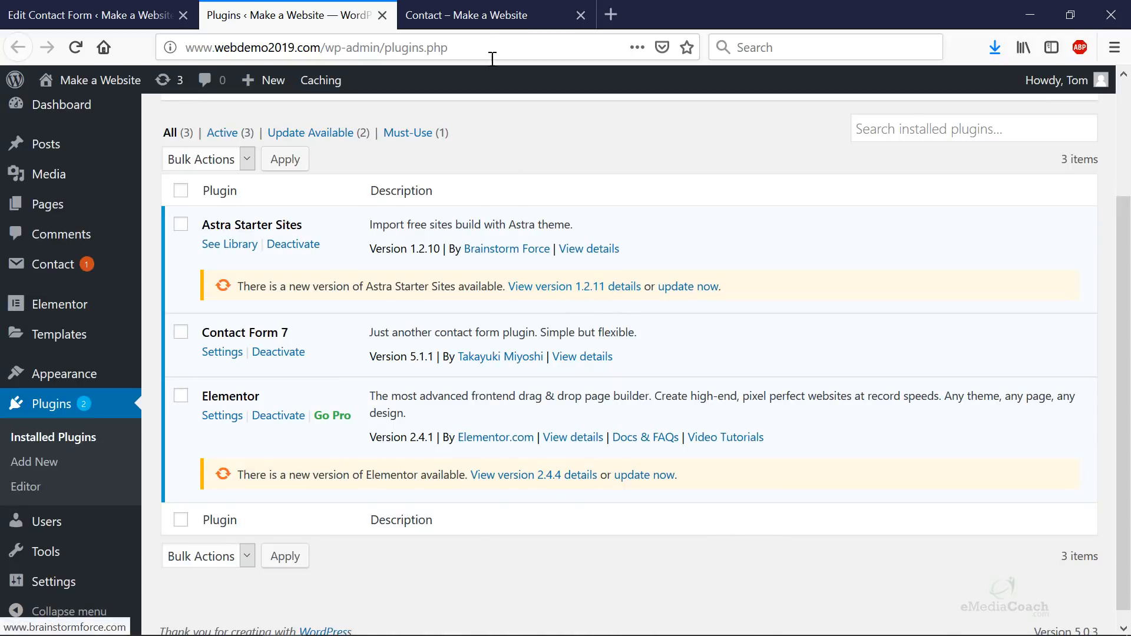
pyautogui.click(489, 19)
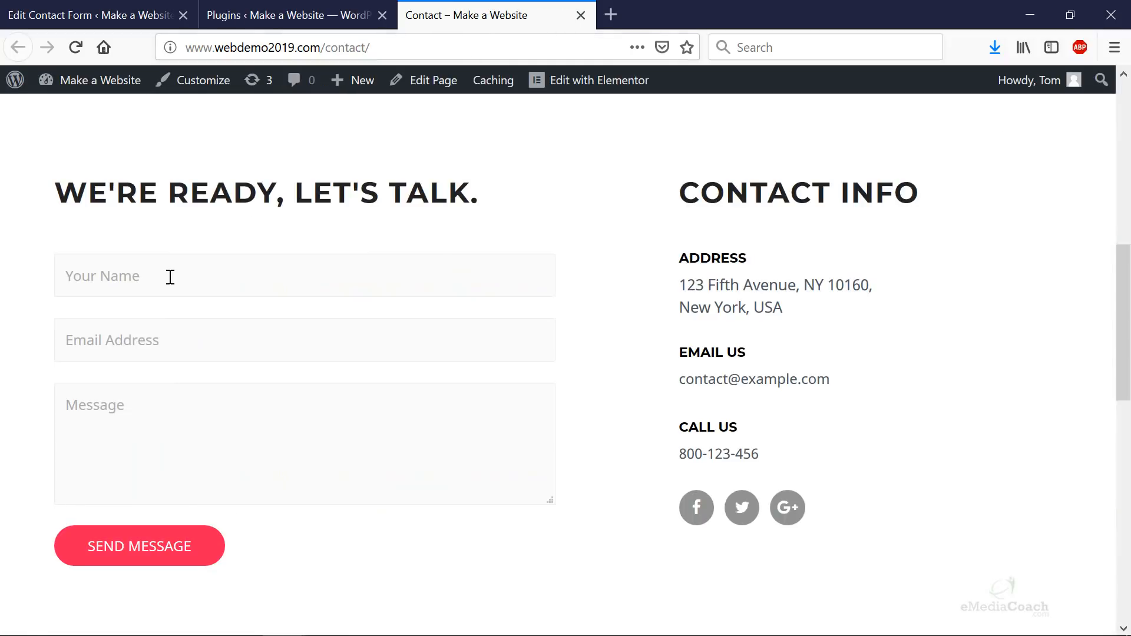
pyautogui.click(148, 26)
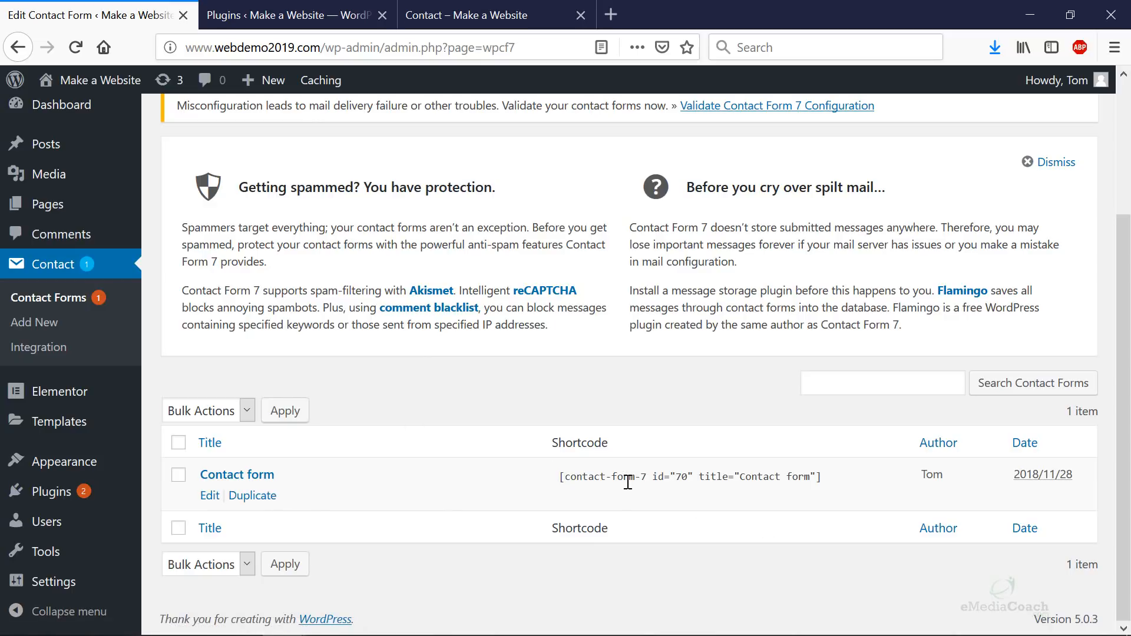
# - Open the Contact form and look over its name and email field lines
pyautogui.click(238, 478)
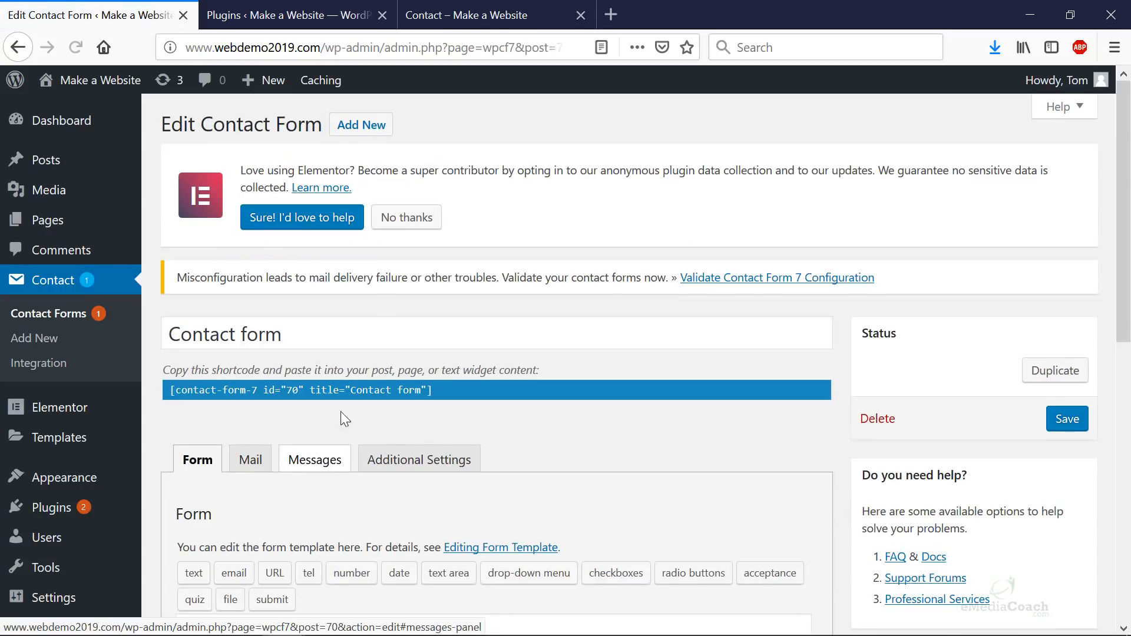
pyautogui.scroll(-5, 340, 389)
pyautogui.scroll(-1, 340, 368)
pyautogui.moveTo(496, 255); pyautogui.dragTo(130, 250)
pyautogui.moveTo(502, 276); pyautogui.dragTo(175, 273)
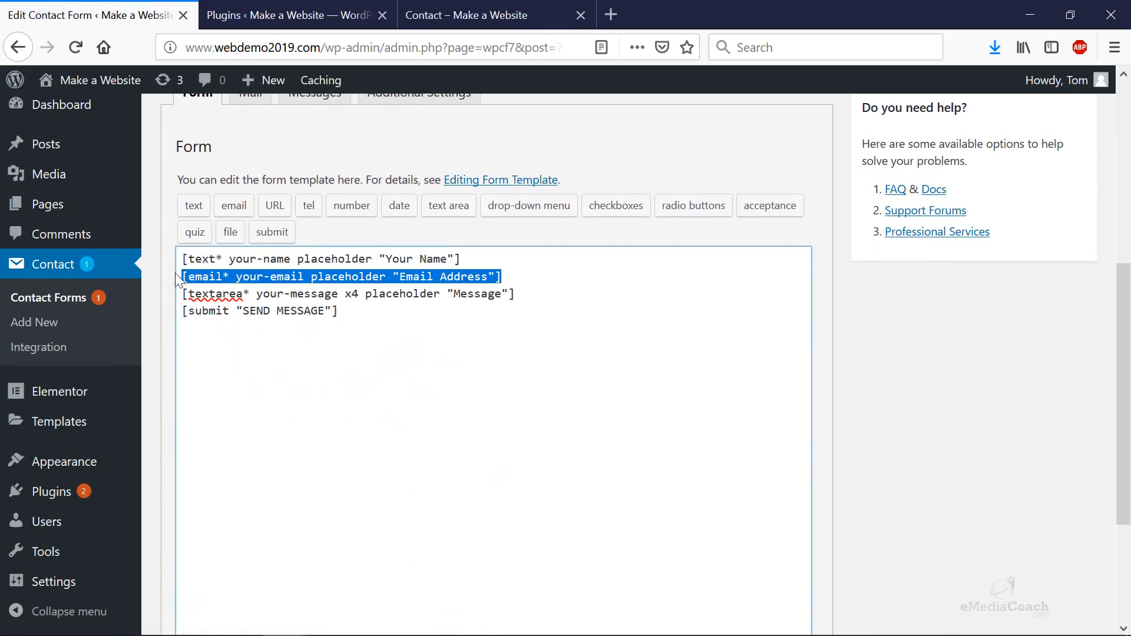
pyautogui.scroll(3, 330, 294)
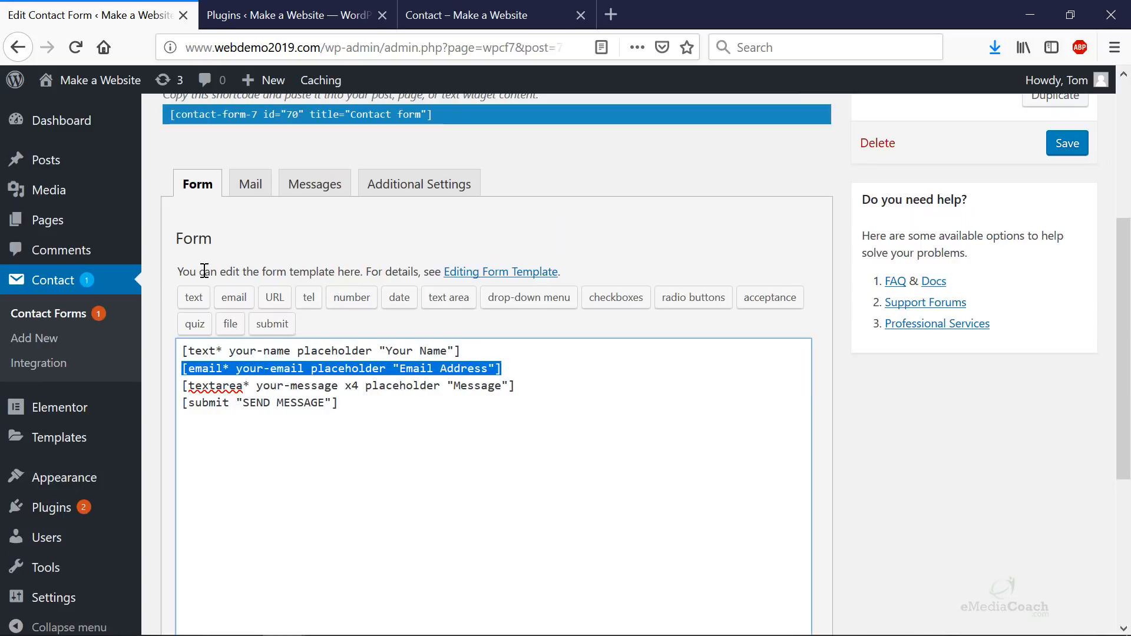
pyautogui.click(539, 386)
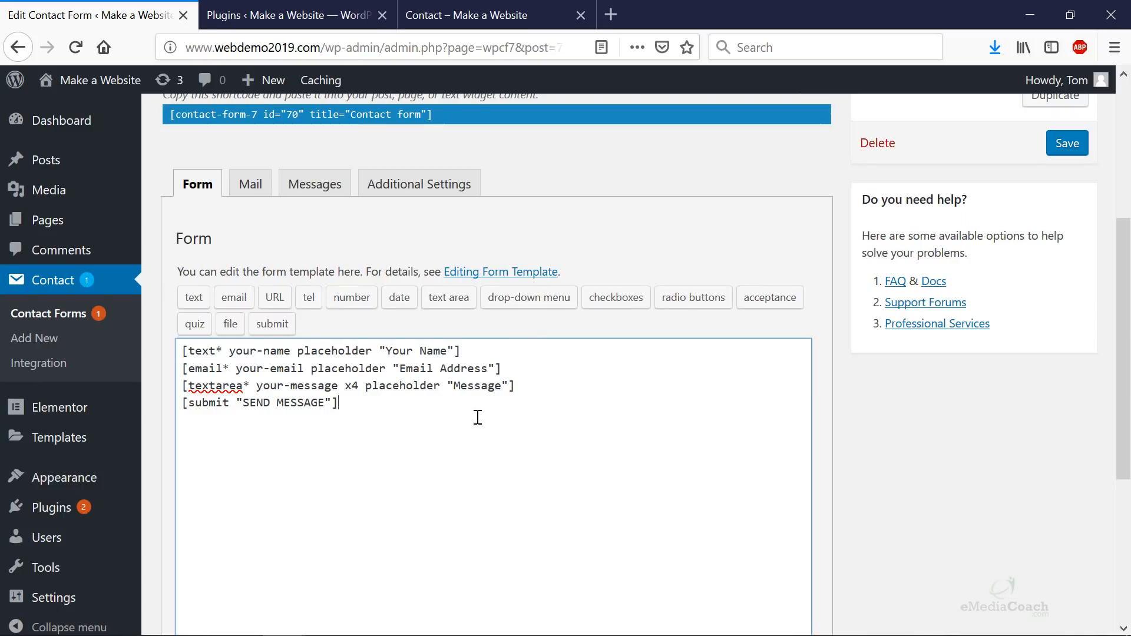
# - Add a tel-377 phone field below the message line, then delete it again
pyautogui.click(534, 385)
pyautogui.press('Return')
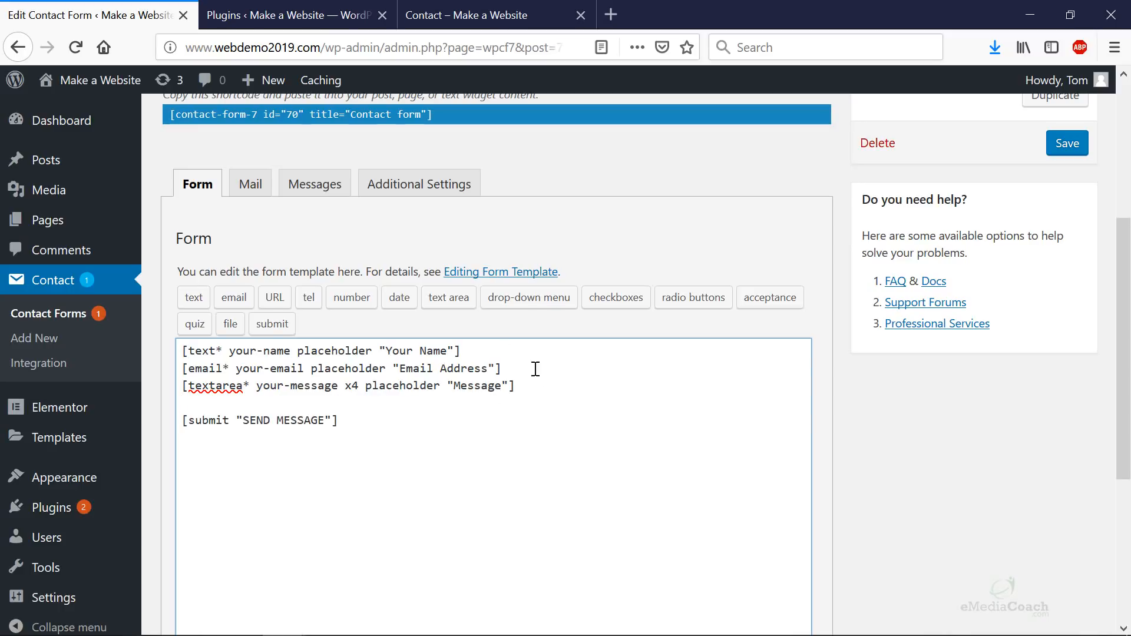
pyautogui.click(310, 298)
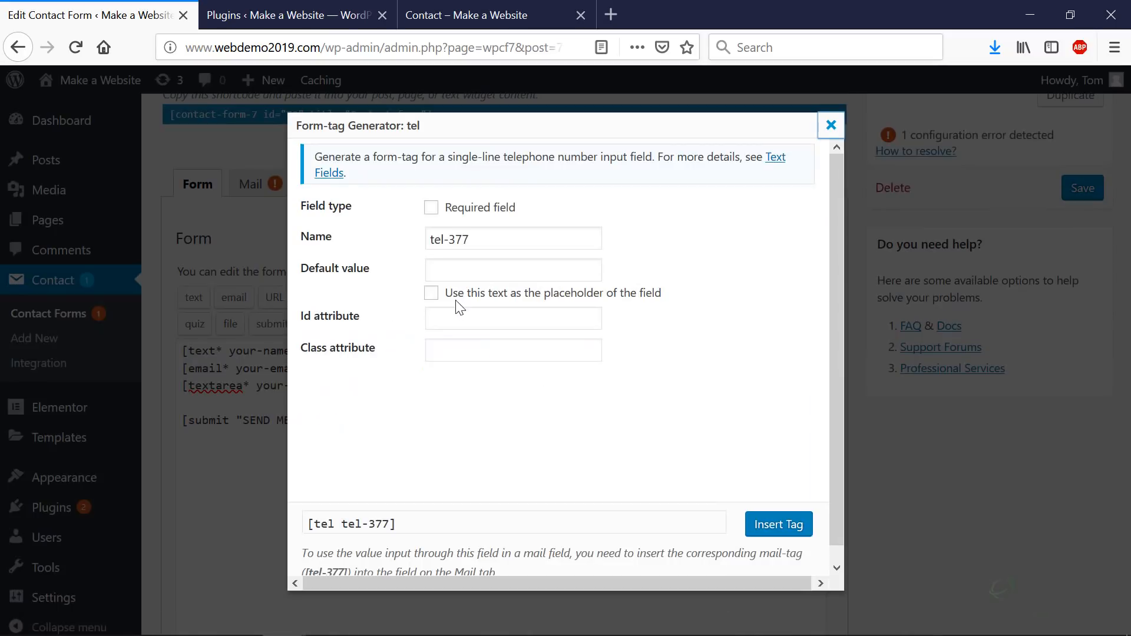
pyautogui.click(778, 524)
pyautogui.moveTo(313, 402); pyautogui.dragTo(201, 389)
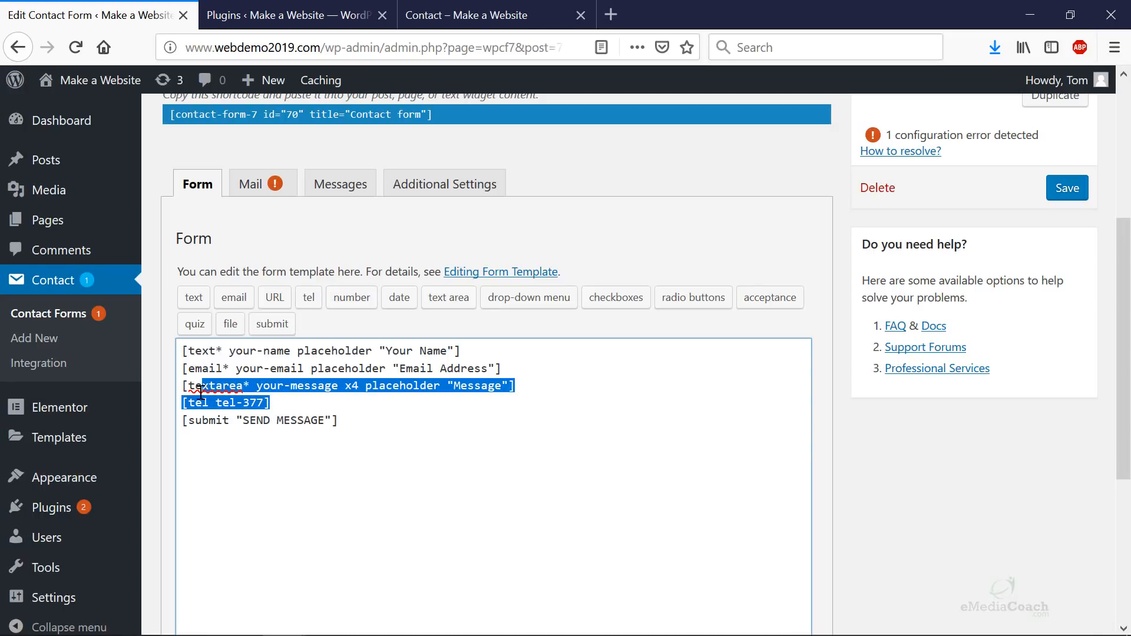
pyautogui.click(300, 404)
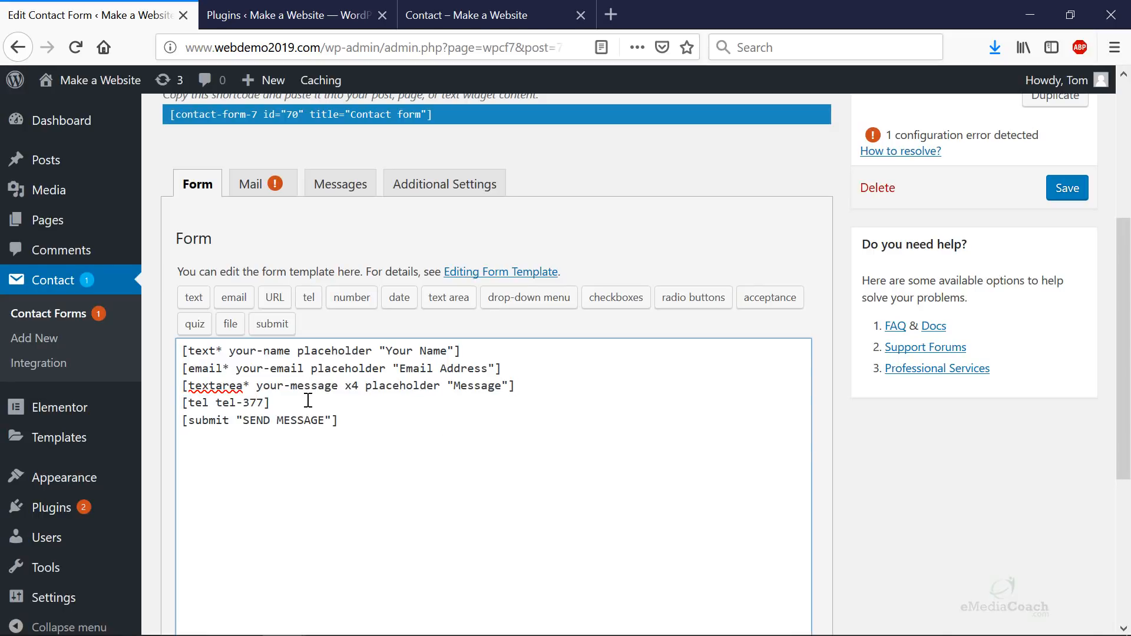
pyautogui.moveTo(278, 403); pyautogui.dragTo(176, 404)
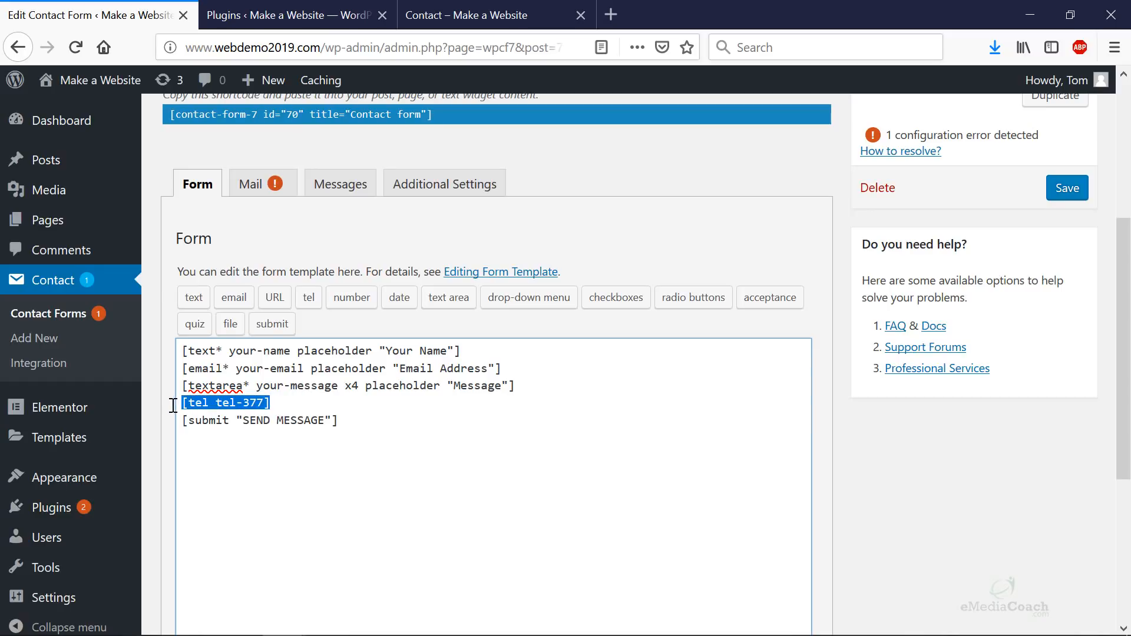
pyautogui.press('BackSpace')
pyautogui.press('BackSpace')
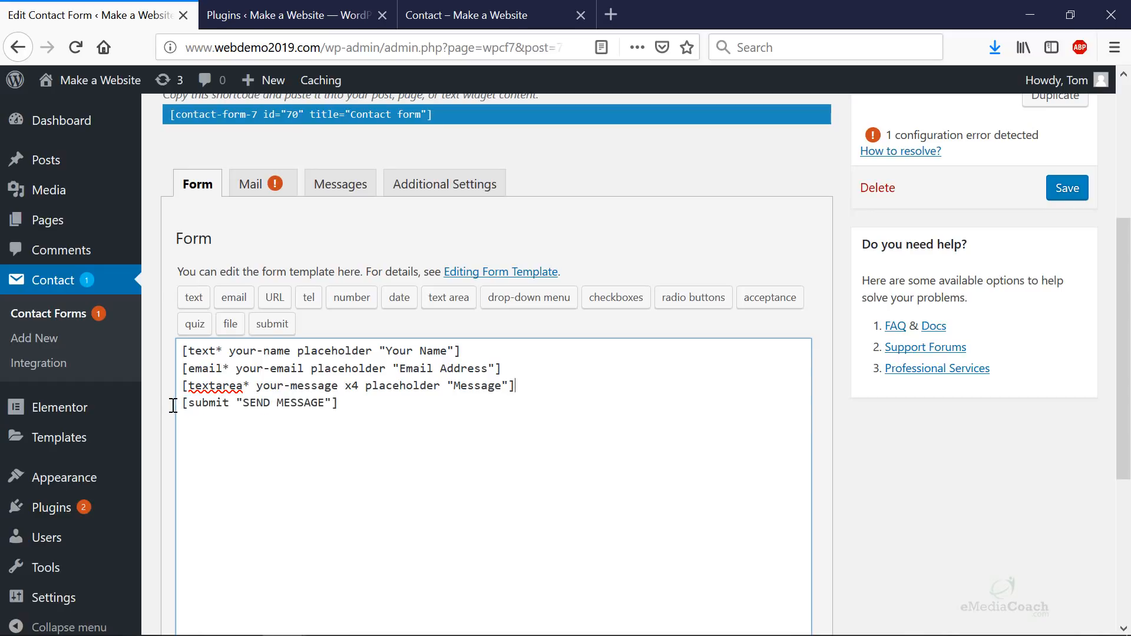
# - On the Mail tab, replace the To recipient with your own e-mail address
pyautogui.click(238, 179)
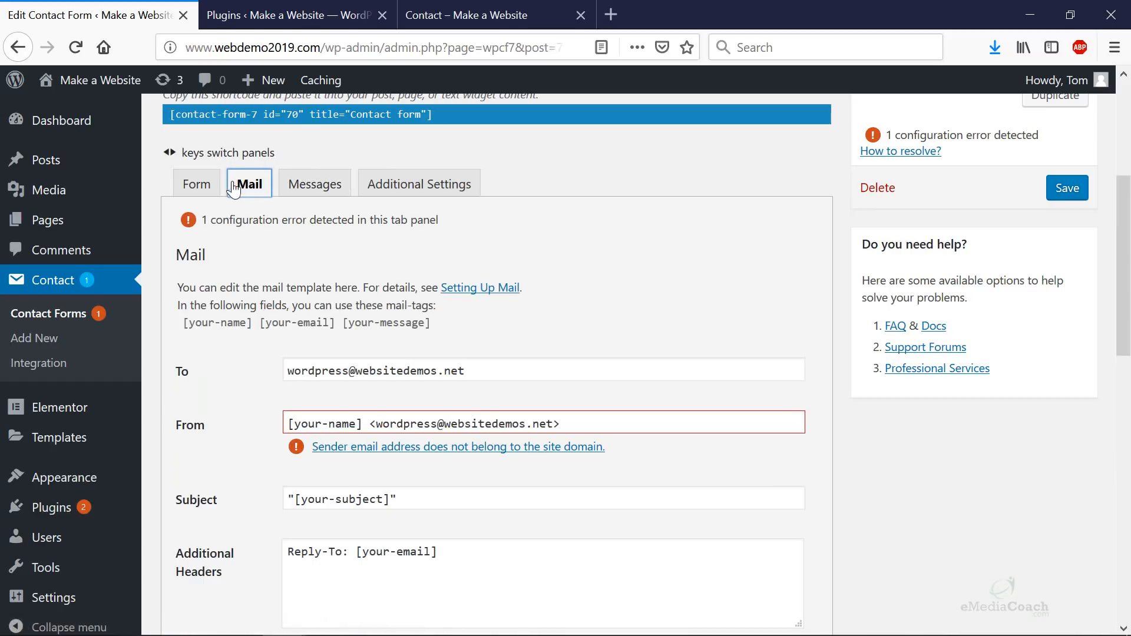
pyautogui.moveTo(520, 369); pyautogui.dragTo(231, 354)
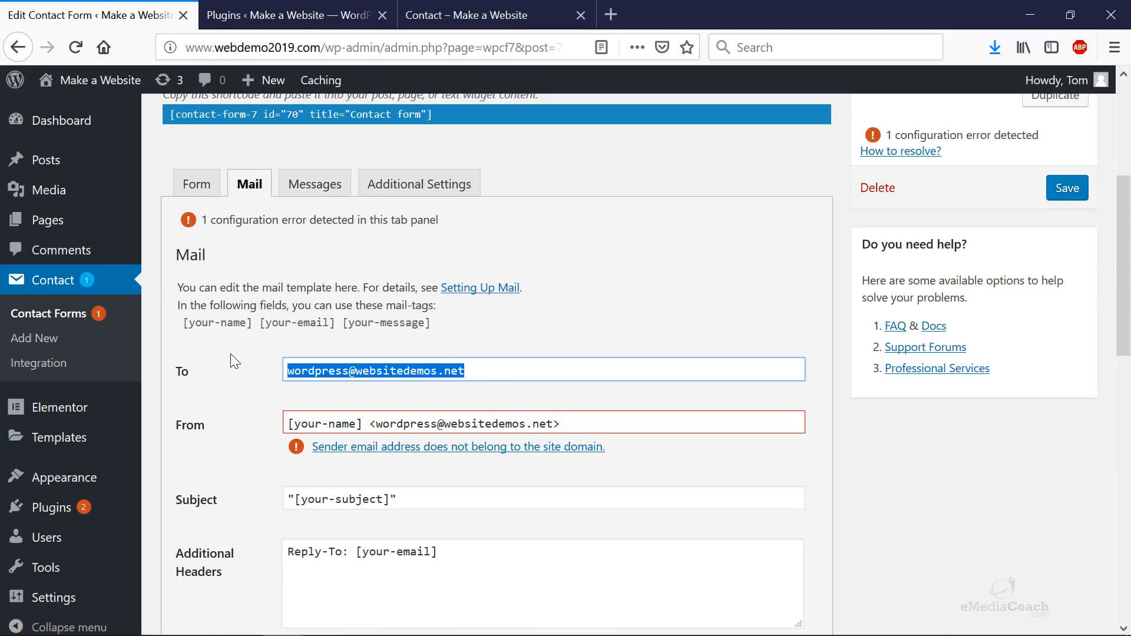
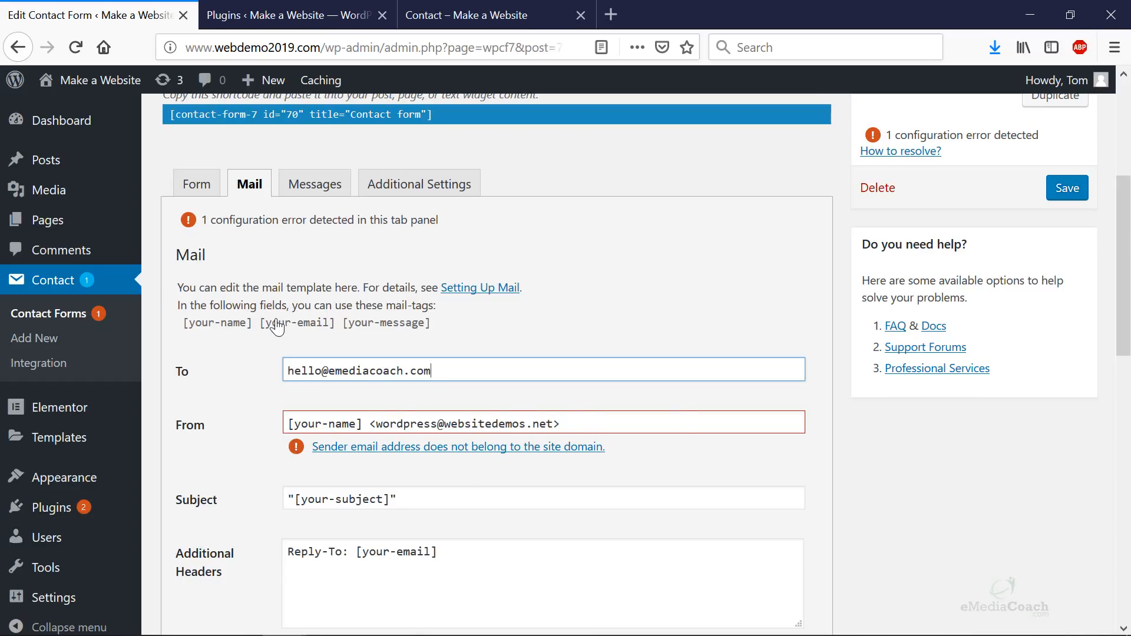
# - Copy the [your-email] mail-tag and paste it over the From field's text
pyautogui.moveTo(261, 324); pyautogui.dragTo(334, 330)
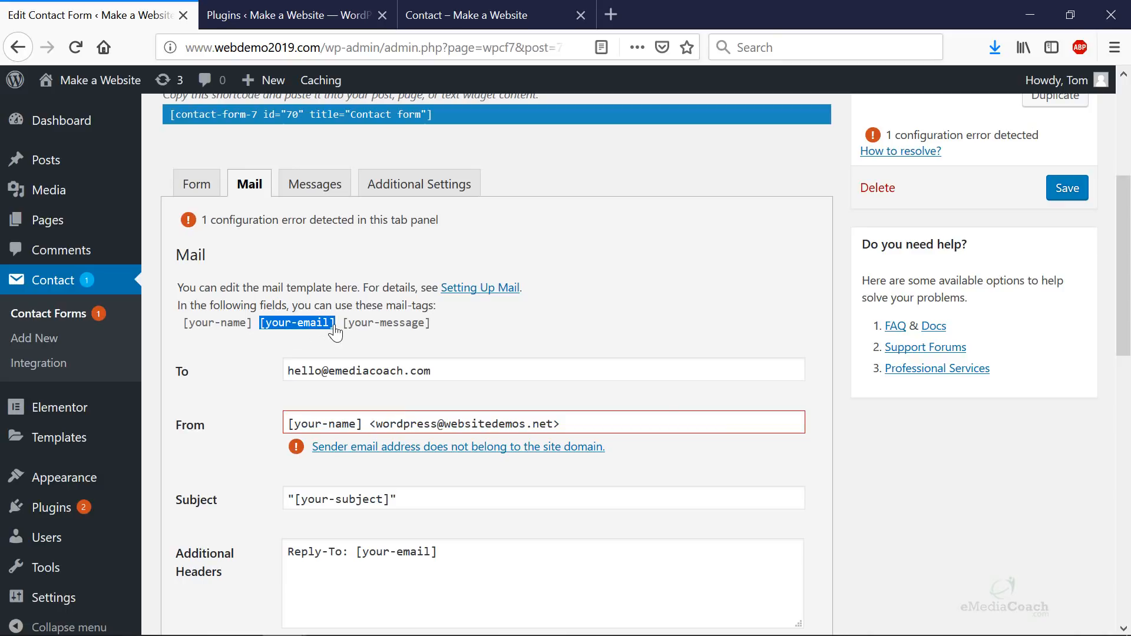
pyautogui.rightClick(327, 329)
pyautogui.click(341, 338)
pyautogui.click(612, 425)
pyautogui.moveTo(612, 425); pyautogui.dragTo(238, 416)
pyautogui.hotkey('ctrl', 'v')
pyautogui.click(387, 406)
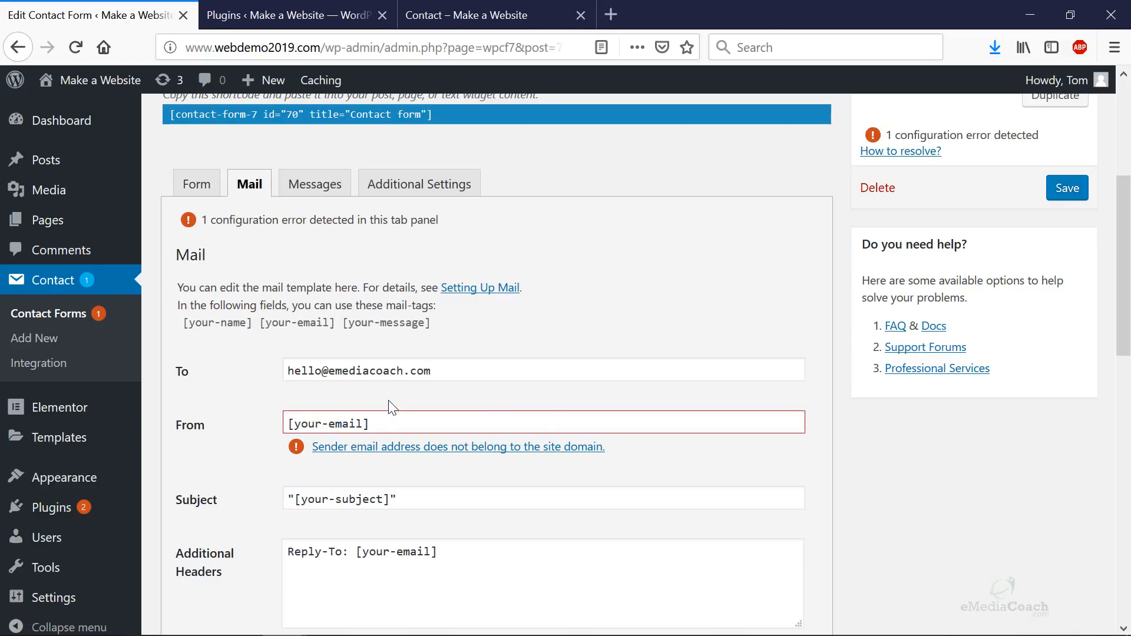
# - Check the [your-email] tag in Additional Headers, save the form, and go to Messages
pyautogui.scroll(-3, 368, 492)
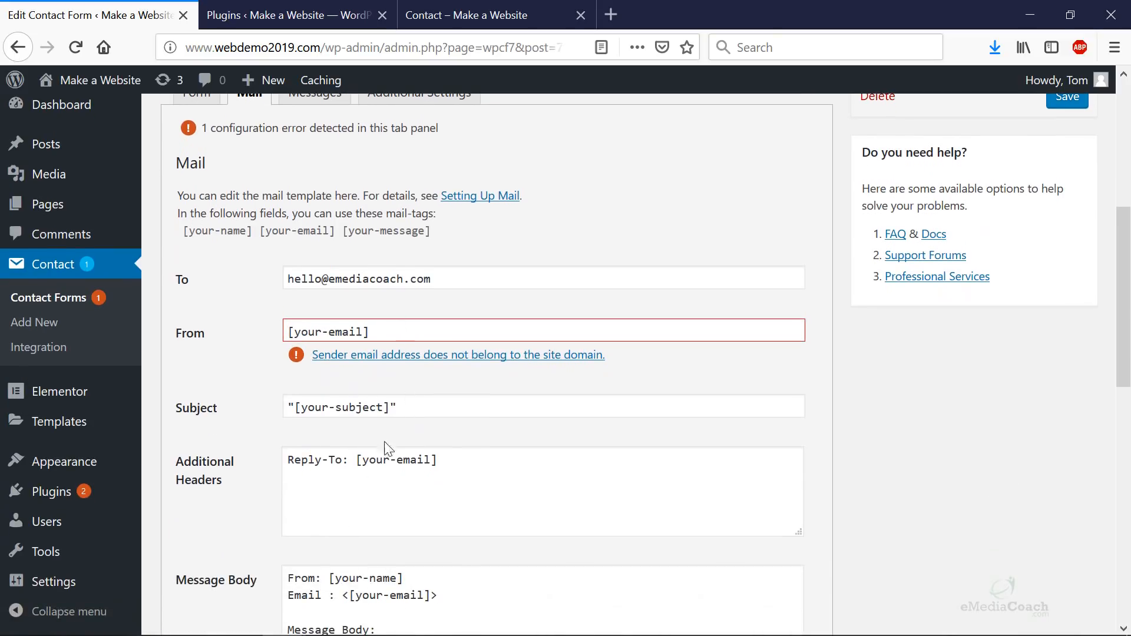
pyautogui.moveTo(436, 459); pyautogui.dragTo(361, 459)
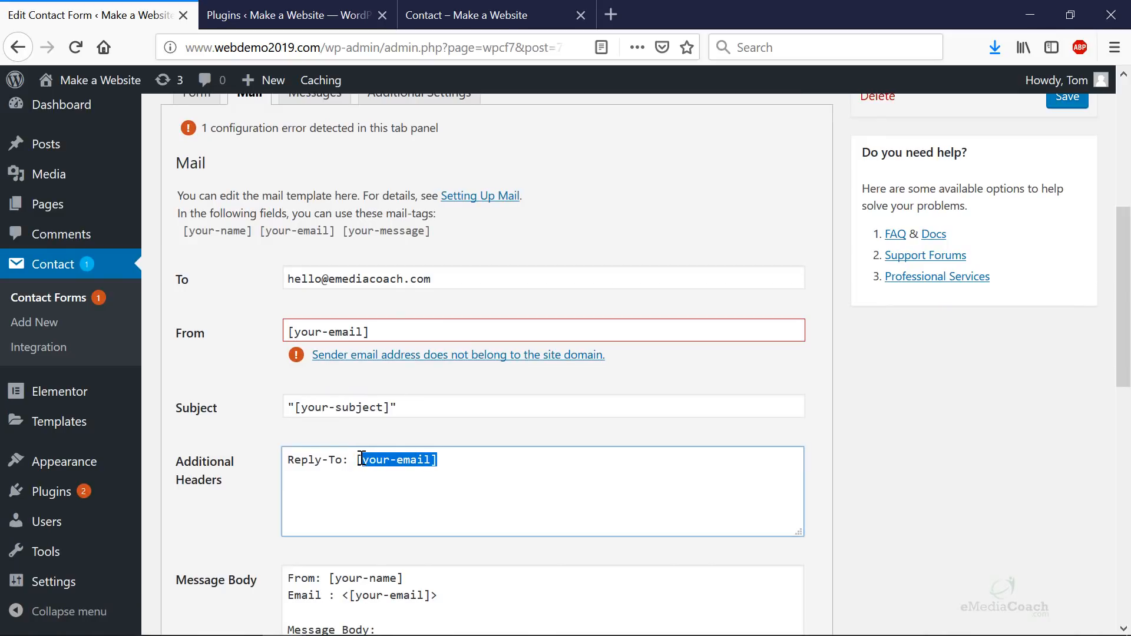
pyautogui.scroll(-3, 365, 448)
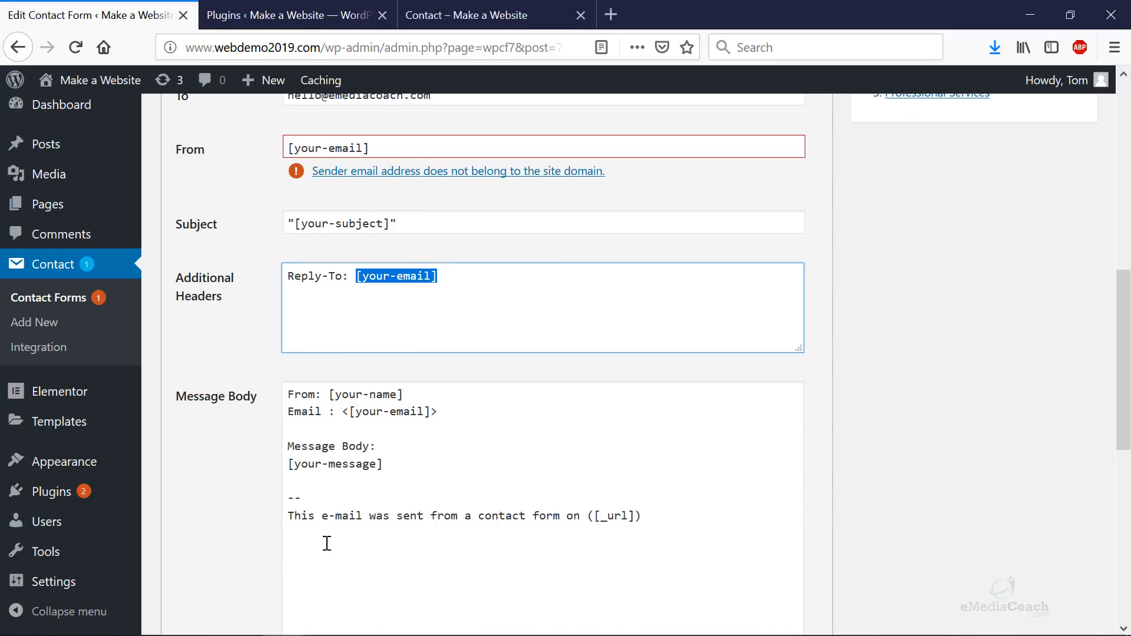
pyautogui.scroll(-9, 295, 383)
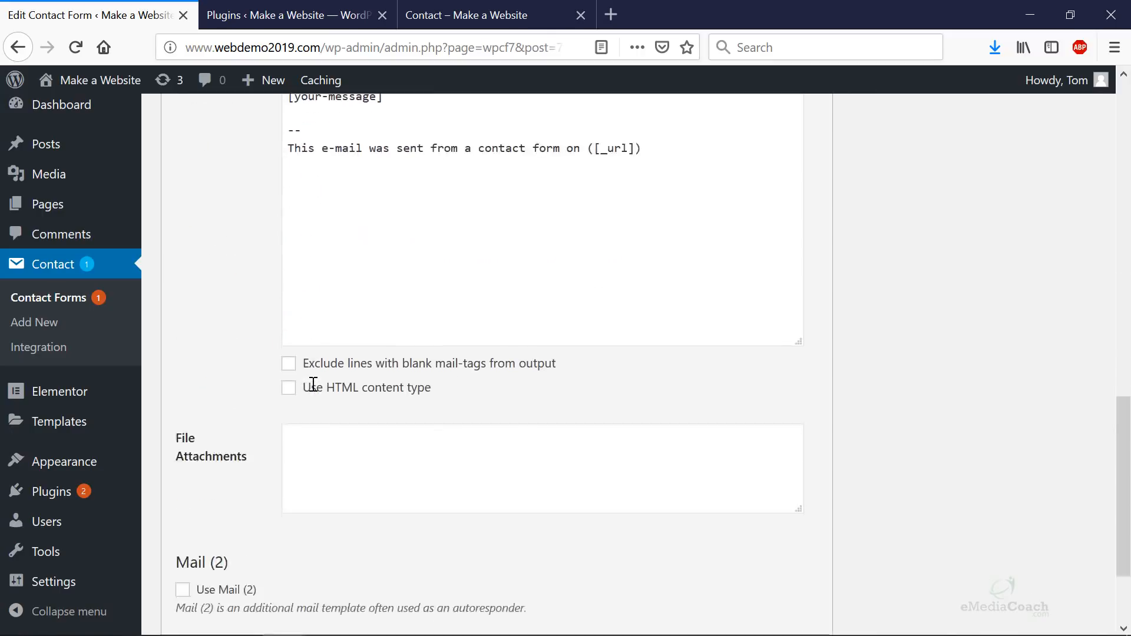
pyautogui.scroll(17, 314, 385)
pyautogui.scroll(-17, 314, 385)
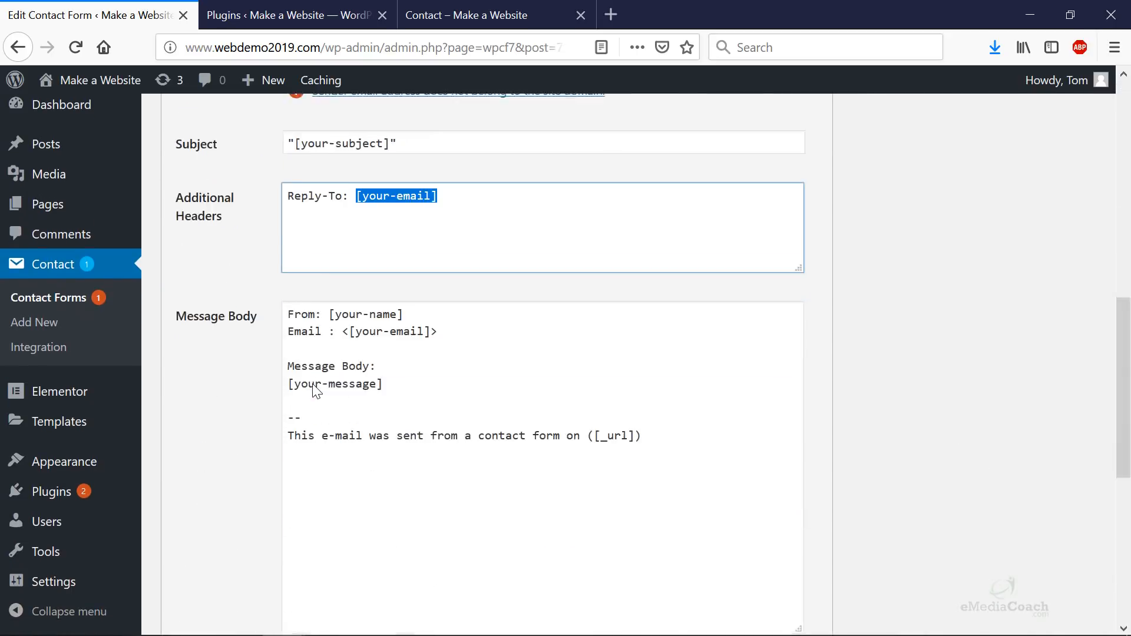
pyautogui.click(182, 583)
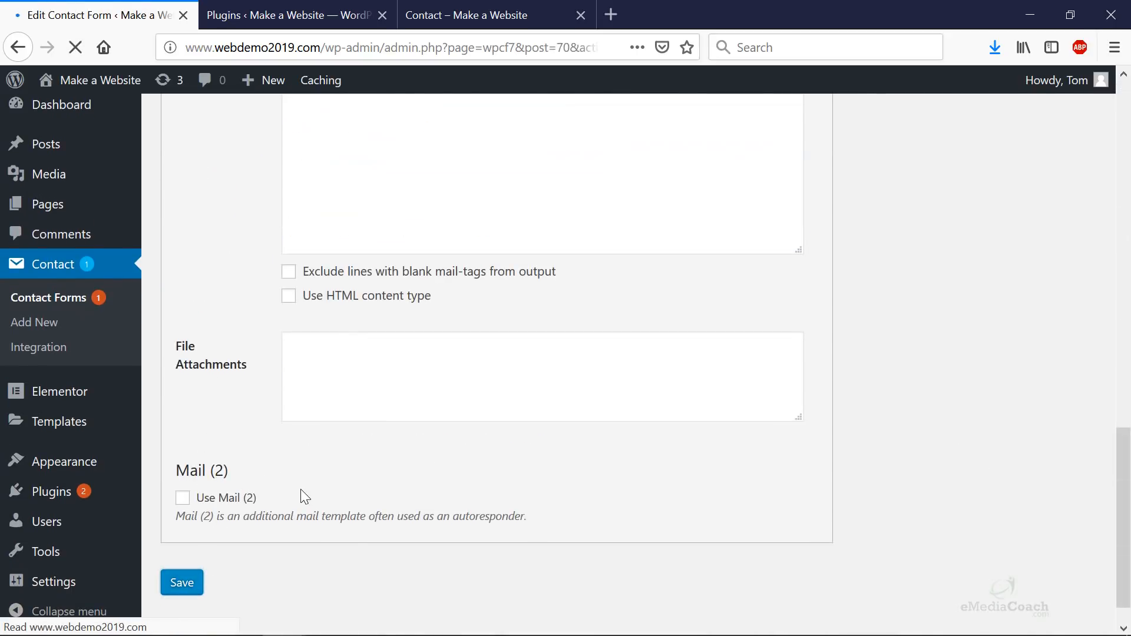
pyautogui.scroll(-5, 301, 488)
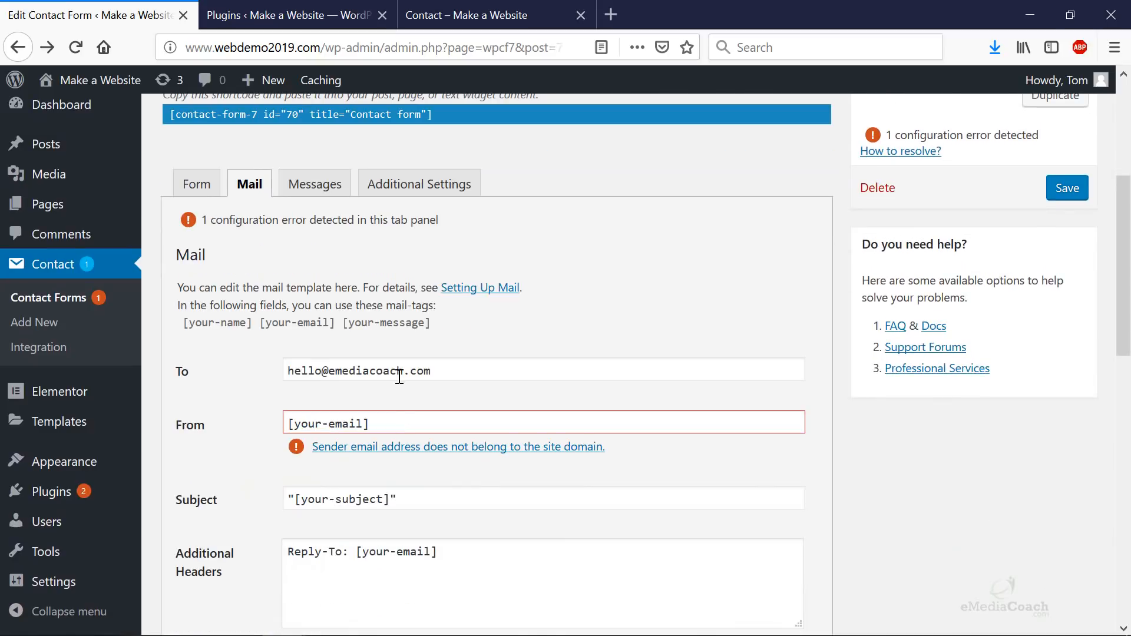
pyautogui.click(322, 197)
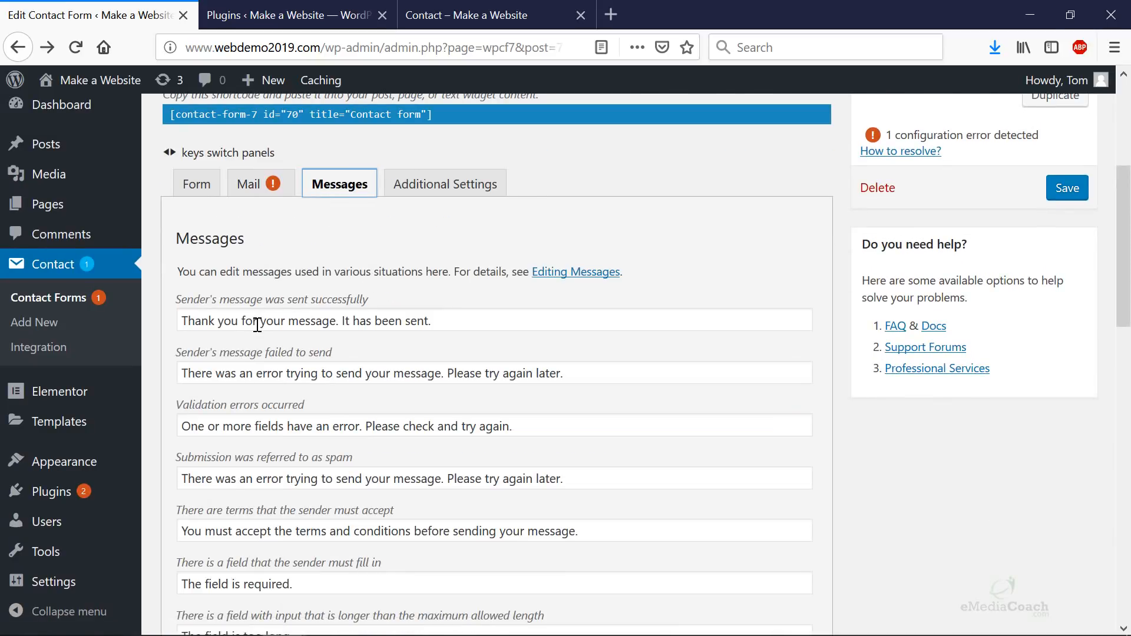
# - Replace 'It has been sent.' with 'We will respond in 2 business days' and save
pyautogui.moveTo(451, 321); pyautogui.dragTo(157, 324)
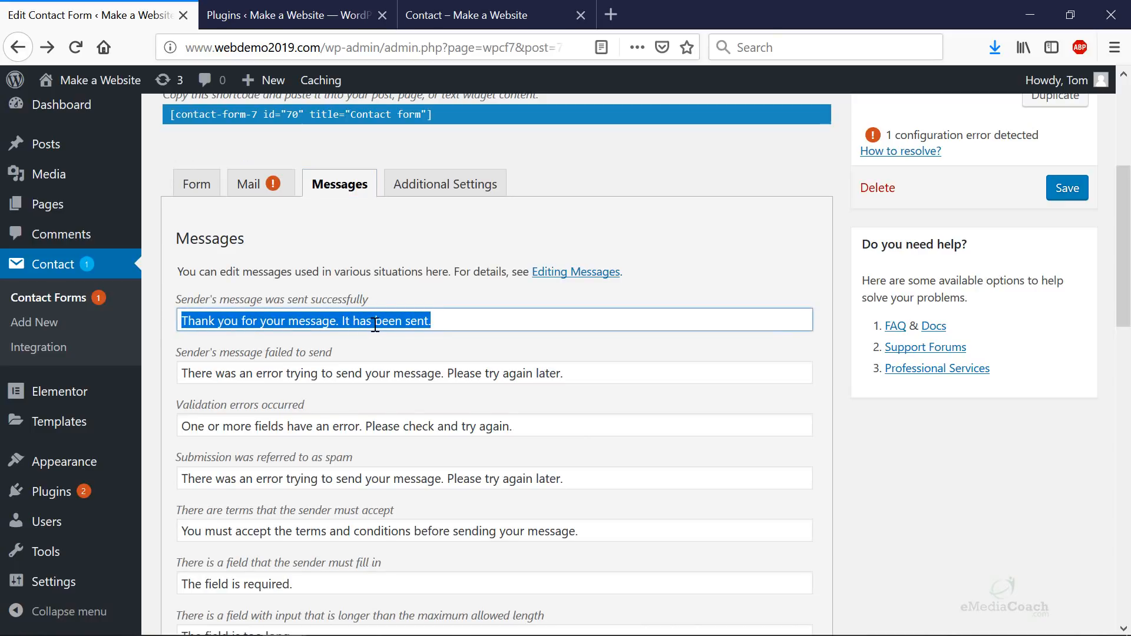
pyautogui.click(407, 320)
pyautogui.moveTo(451, 320); pyautogui.dragTo(345, 324)
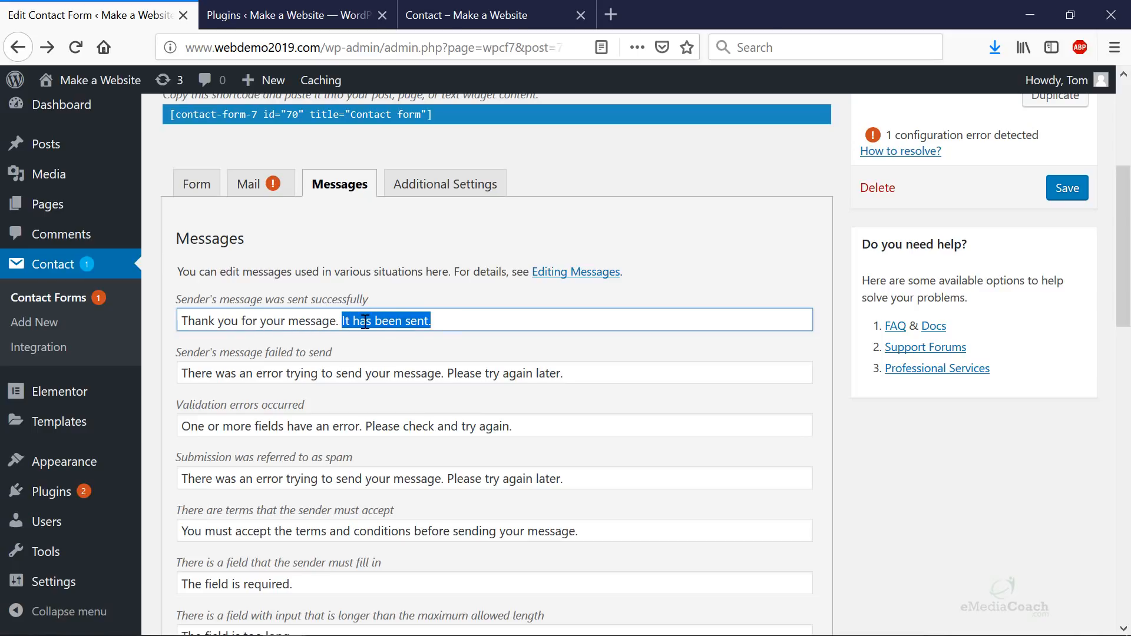
pyautogui.write('We will resp')
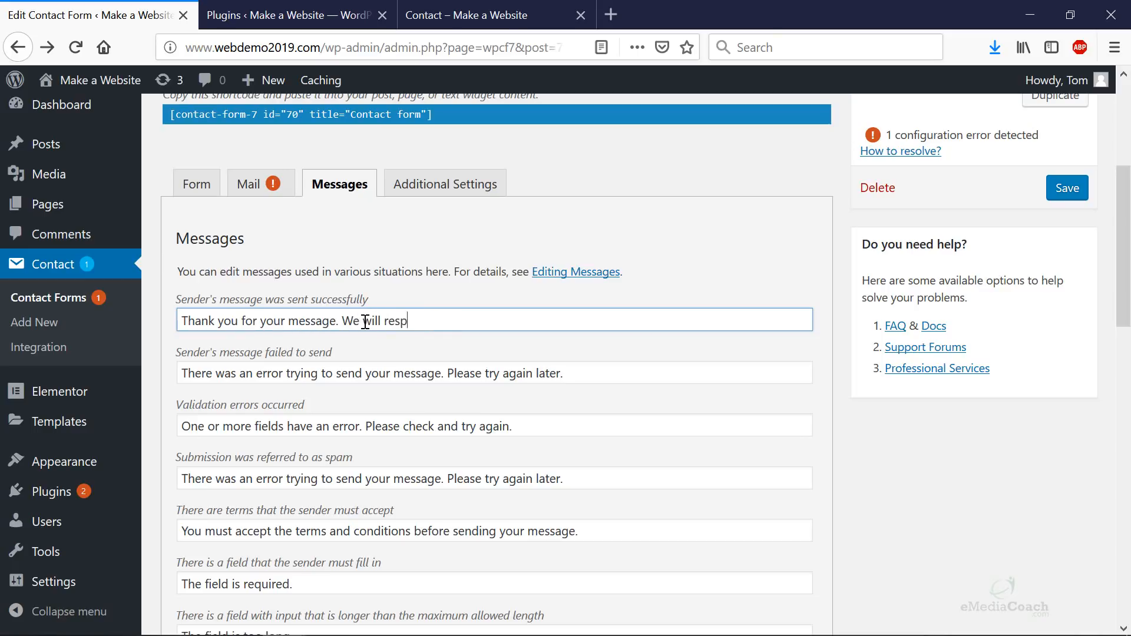
pyautogui.write('ond in 2 business days')
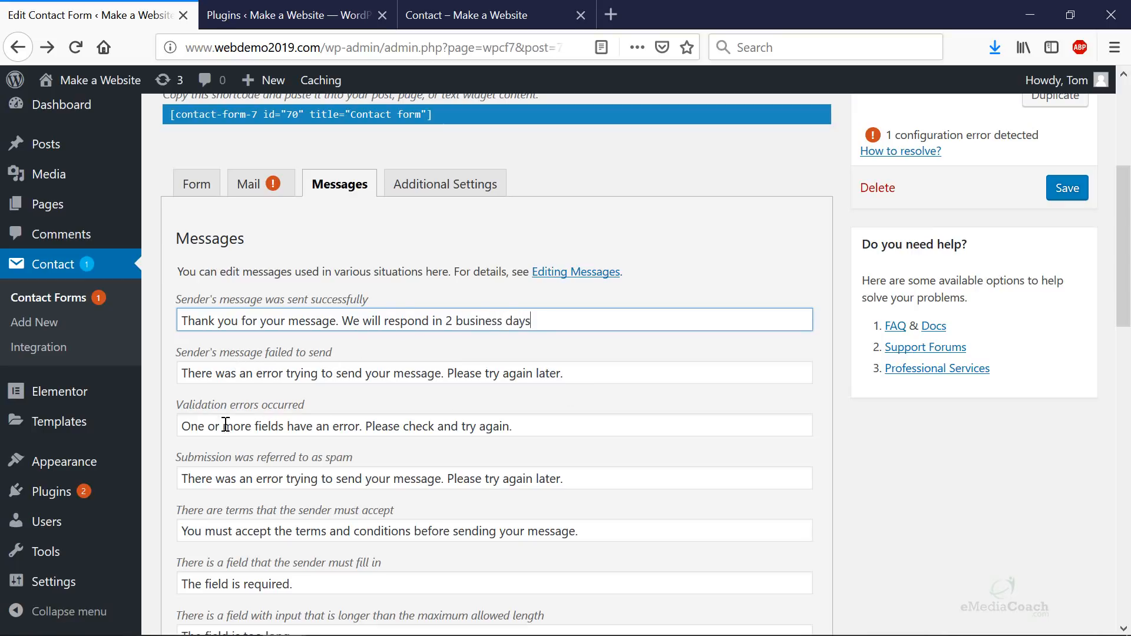
pyautogui.scroll(-15, 370, 430)
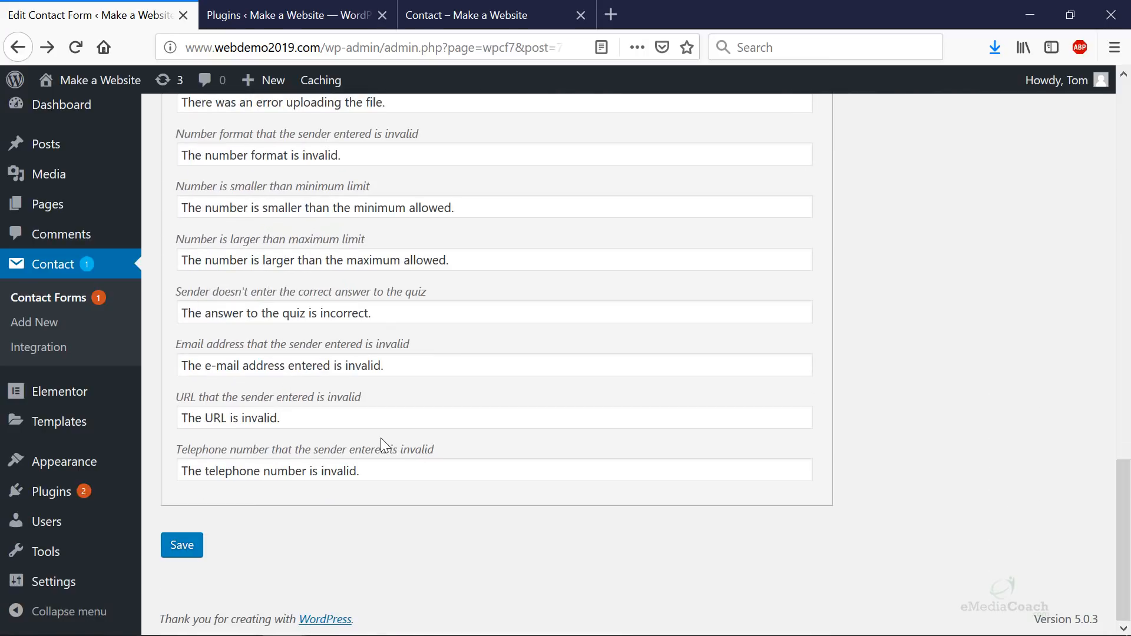
pyautogui.click(168, 551)
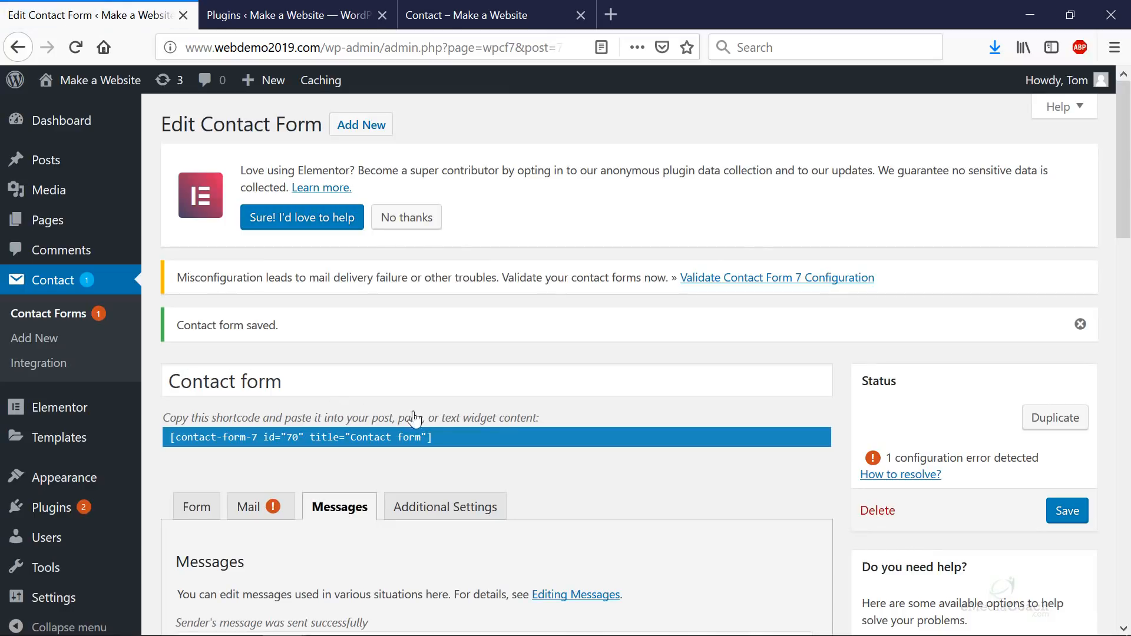
pyautogui.scroll(-3, 496, 431)
pyautogui.scroll(3, 495, 382)
# - Reload the live Contact page in Firefox and scroll down to the form
pyautogui.click(501, 14)
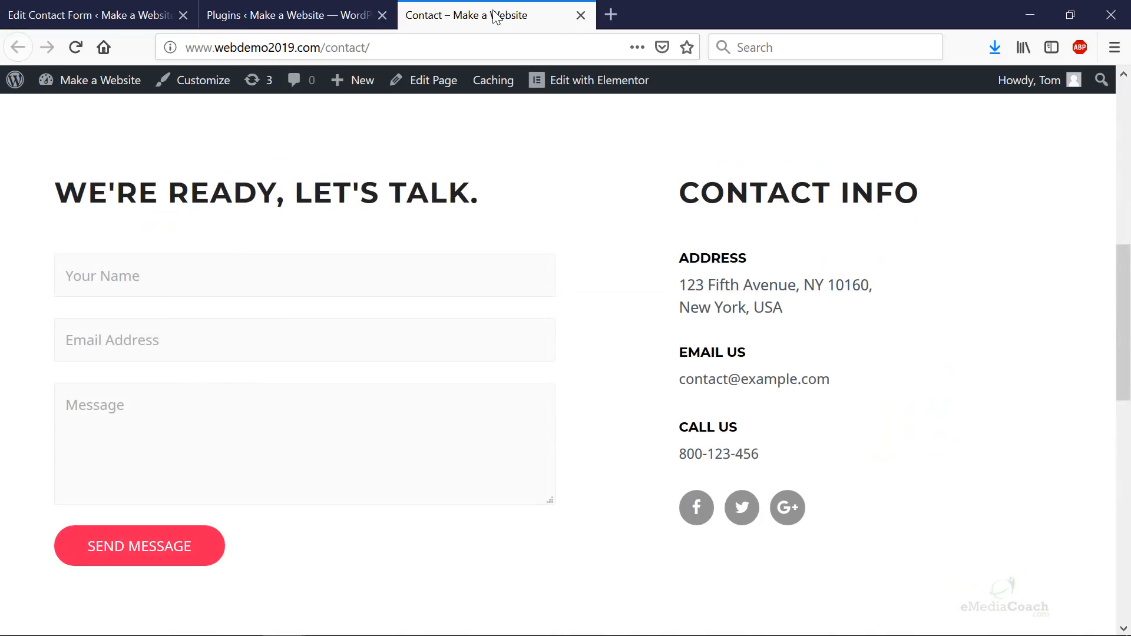
pyautogui.click(421, 66)
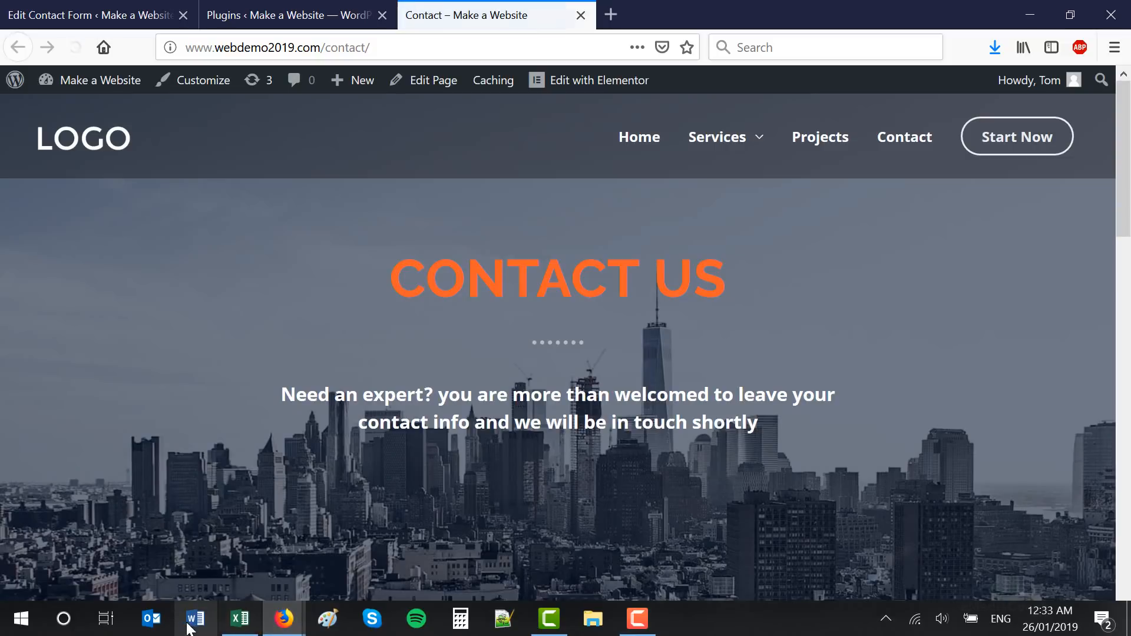
pyautogui.scroll(-5, 474, 235)
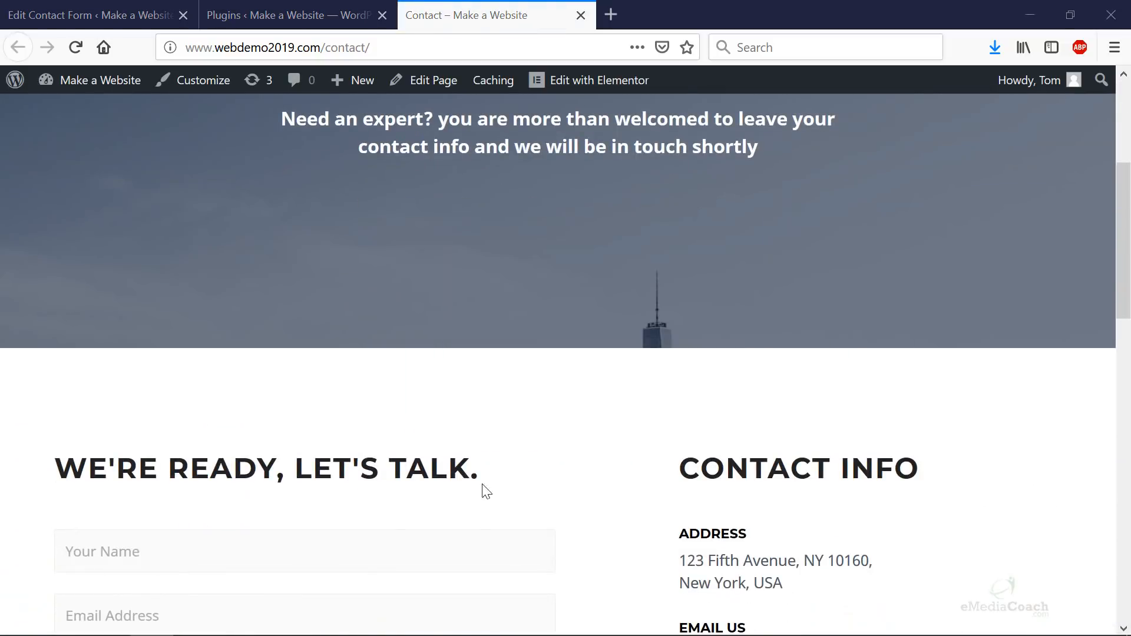
pyautogui.scroll(-5, 482, 489)
# - Submit a test name, sample e-mail and 'hi, I love your site!', then check the confirmation
pyautogui.click(339, 275)
pyautogui.write('Test Customer')
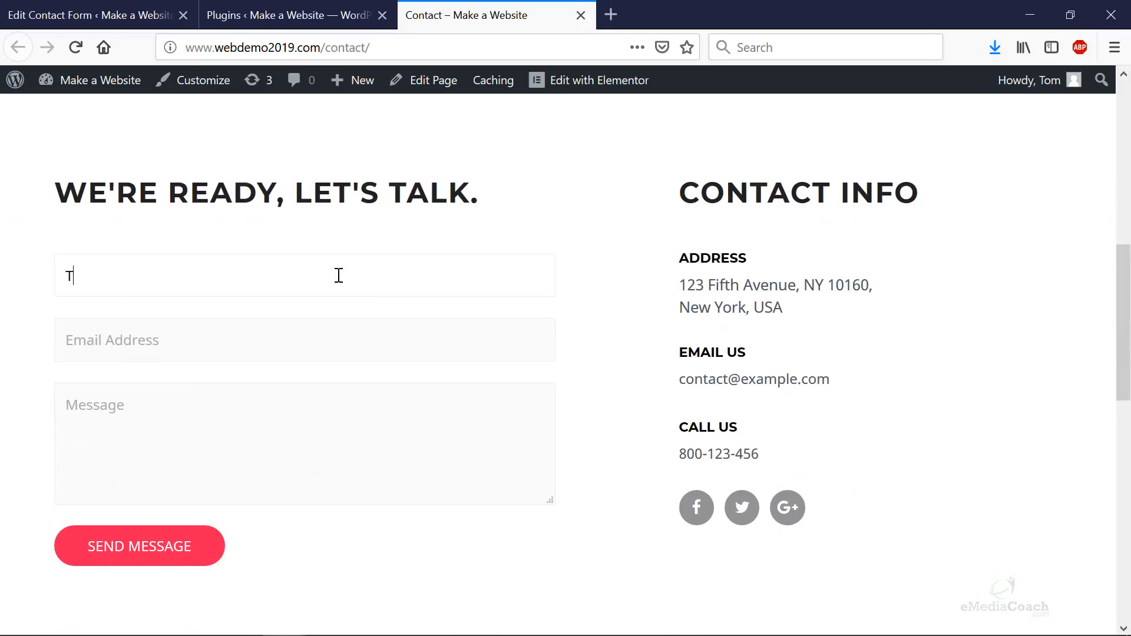
pyautogui.press('Tab')
pyautogui.write('cus')
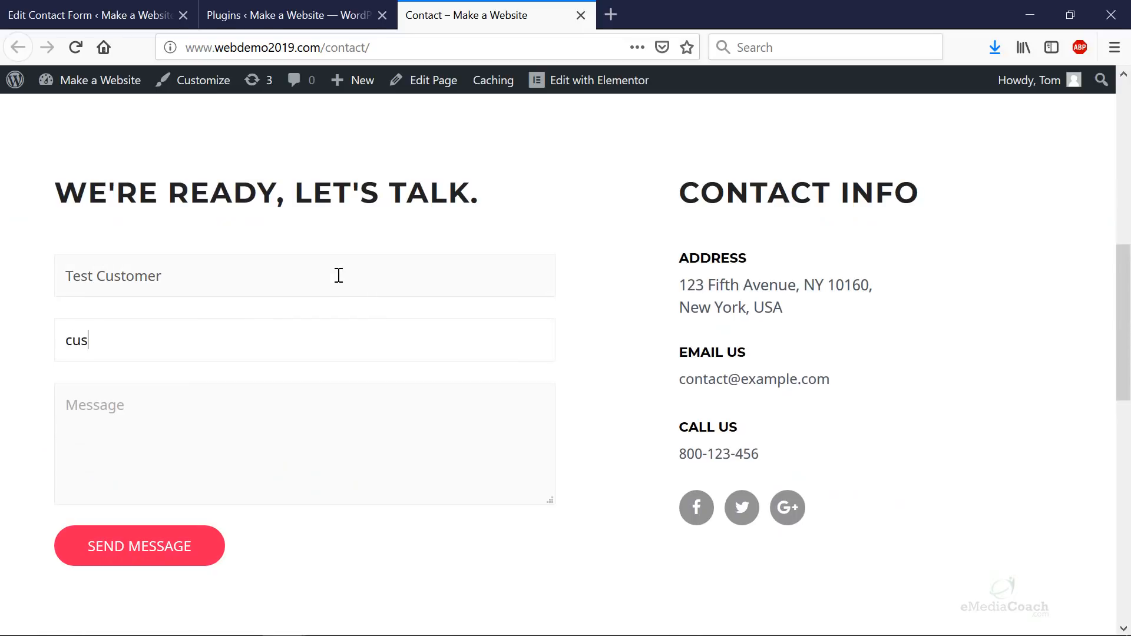
pyautogui.write('tomer@email.com')
pyautogui.press('Tab')
pyautogui.write('hi')
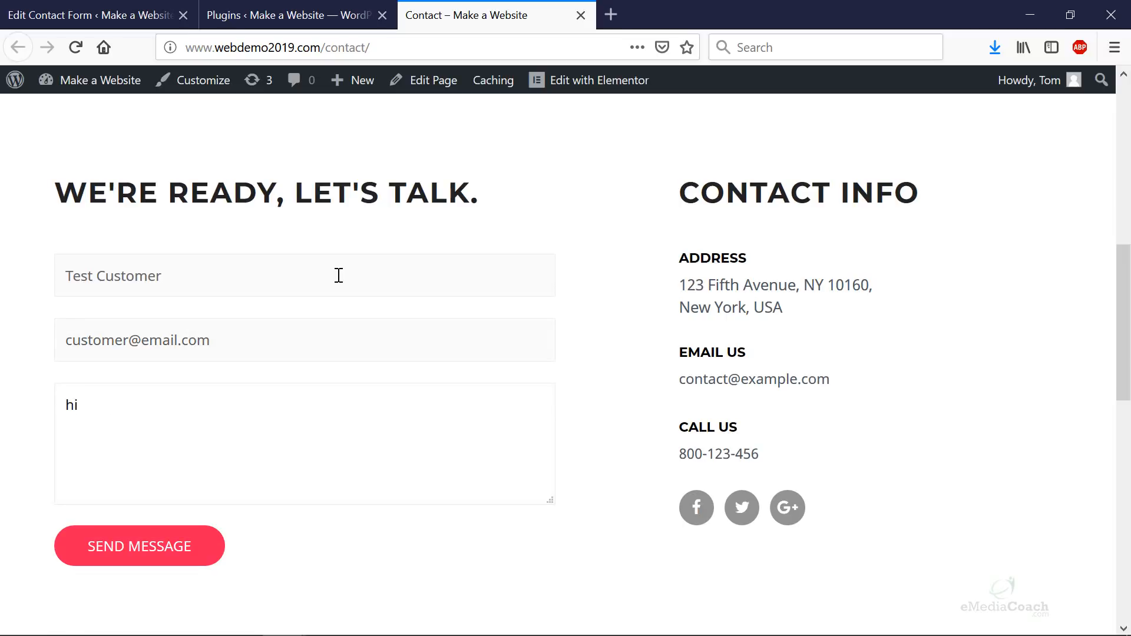
pyautogui.write(', I love your site!')
pyautogui.click(139, 548)
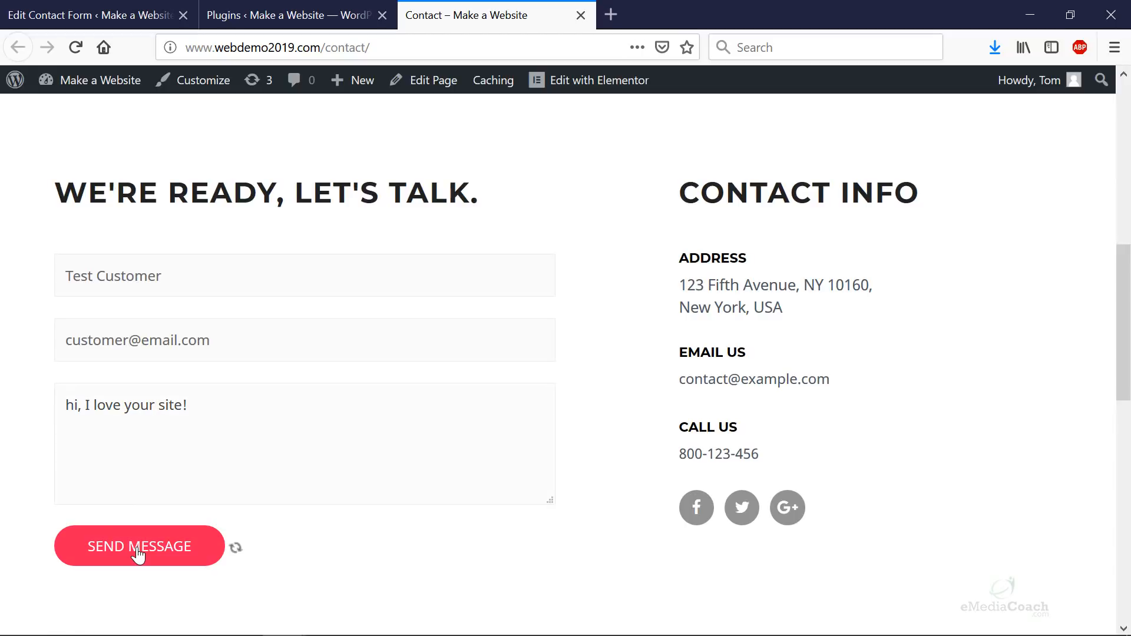
pyautogui.scroll(-3, 135, 542)
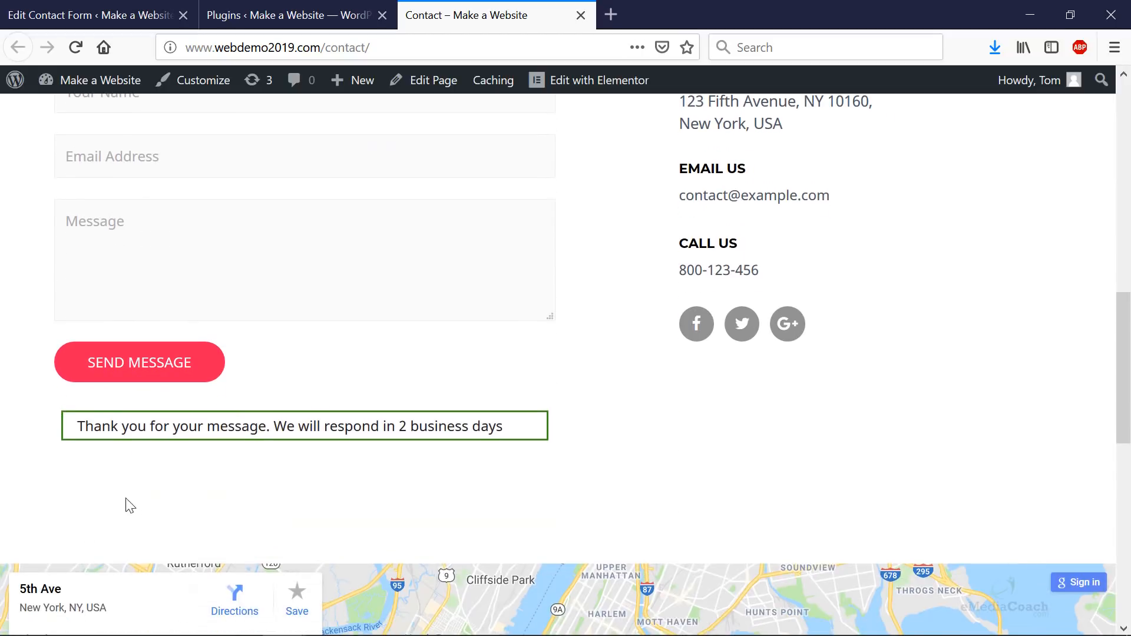
pyautogui.moveTo(86, 427); pyautogui.dragTo(552, 437)
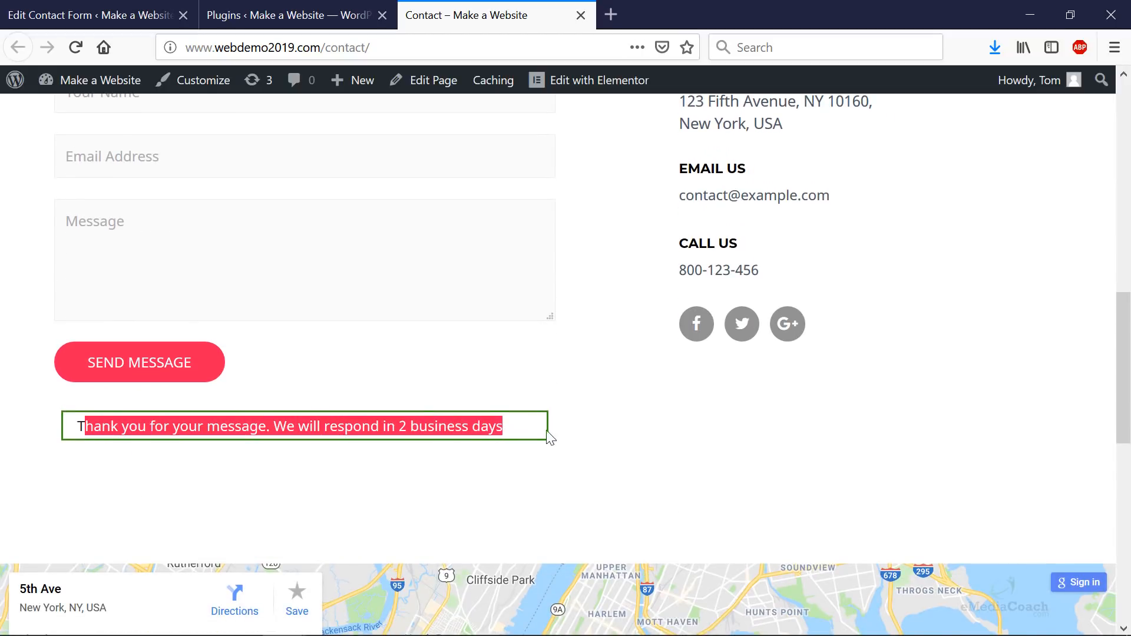
pyautogui.click(591, 458)
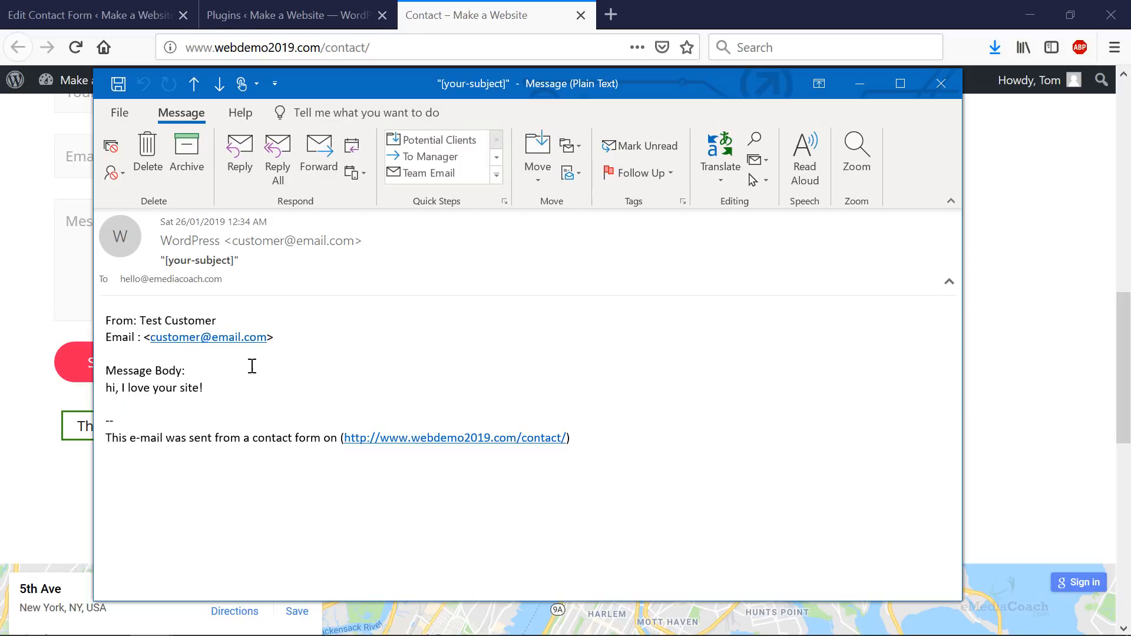
# - Reply to the '[your-subject]' test email and inspect its recipient and quoted message
pyautogui.tripleClick(171, 261)
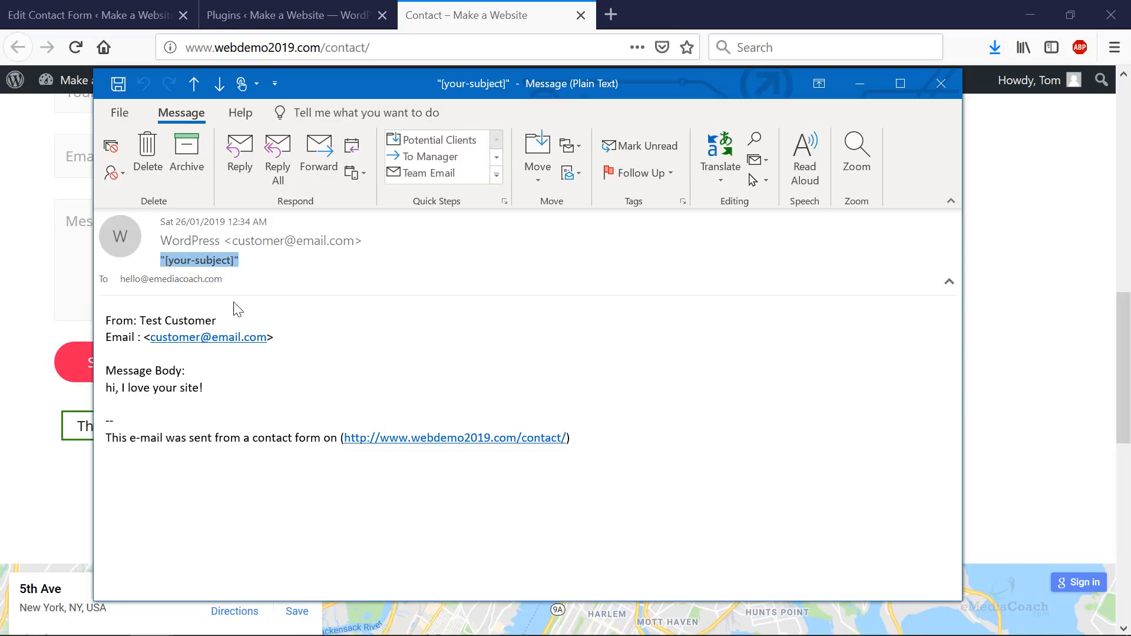
pyautogui.click(245, 159)
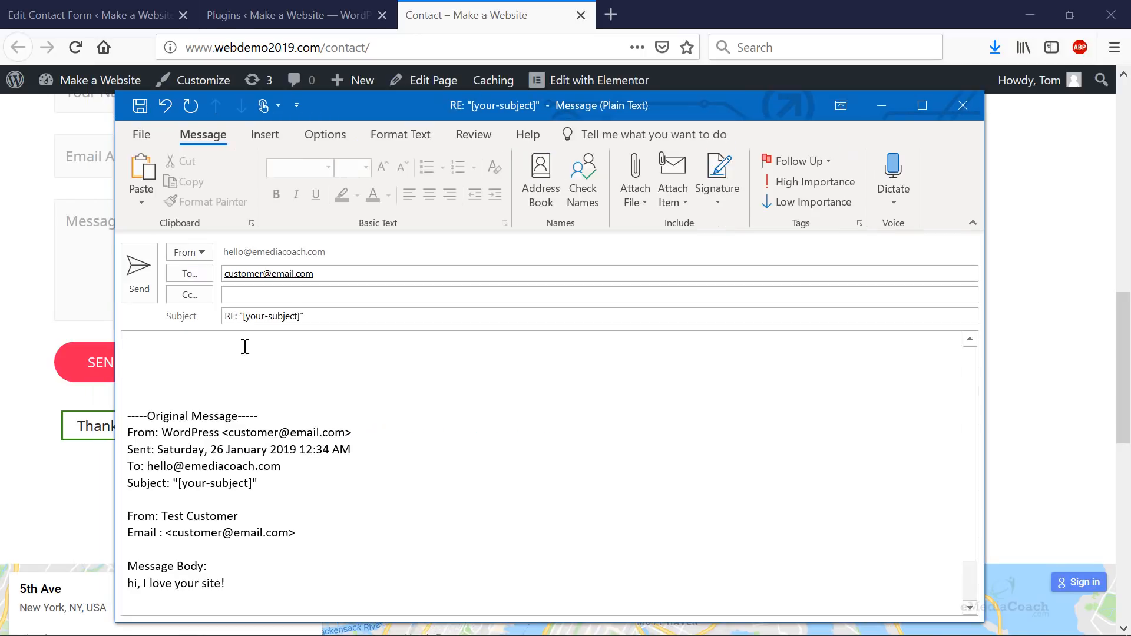
pyautogui.click(336, 273)
pyautogui.doubleClick(284, 273)
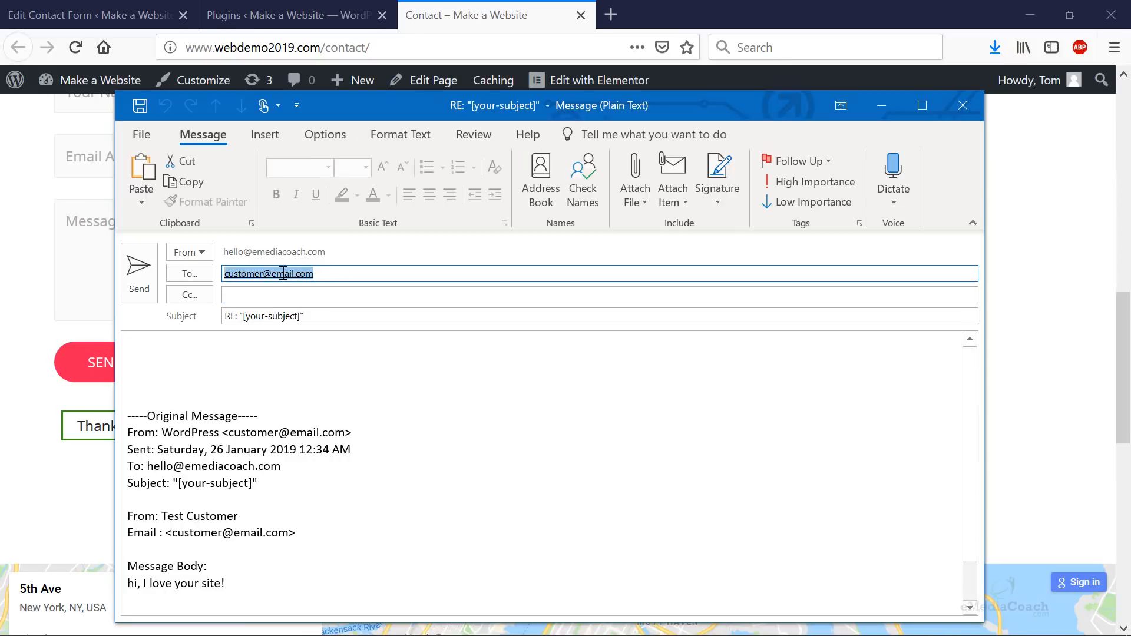
pyautogui.moveTo(313, 275)
pyautogui.scroll(-1, 308, 340)
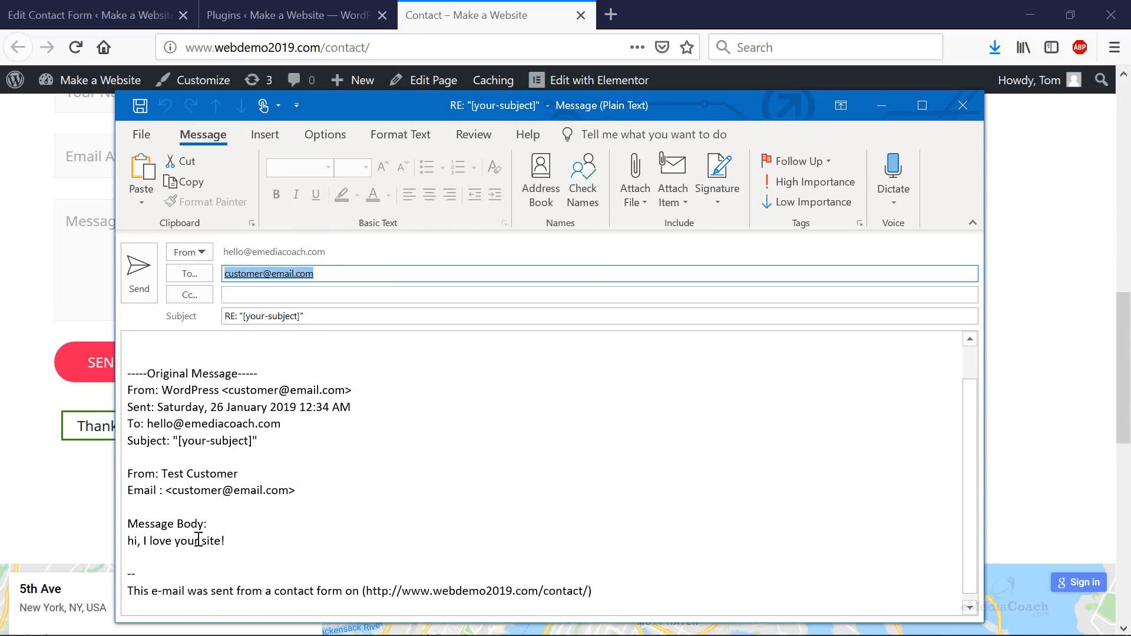
pyautogui.moveTo(239, 541); pyautogui.dragTo(122, 539)
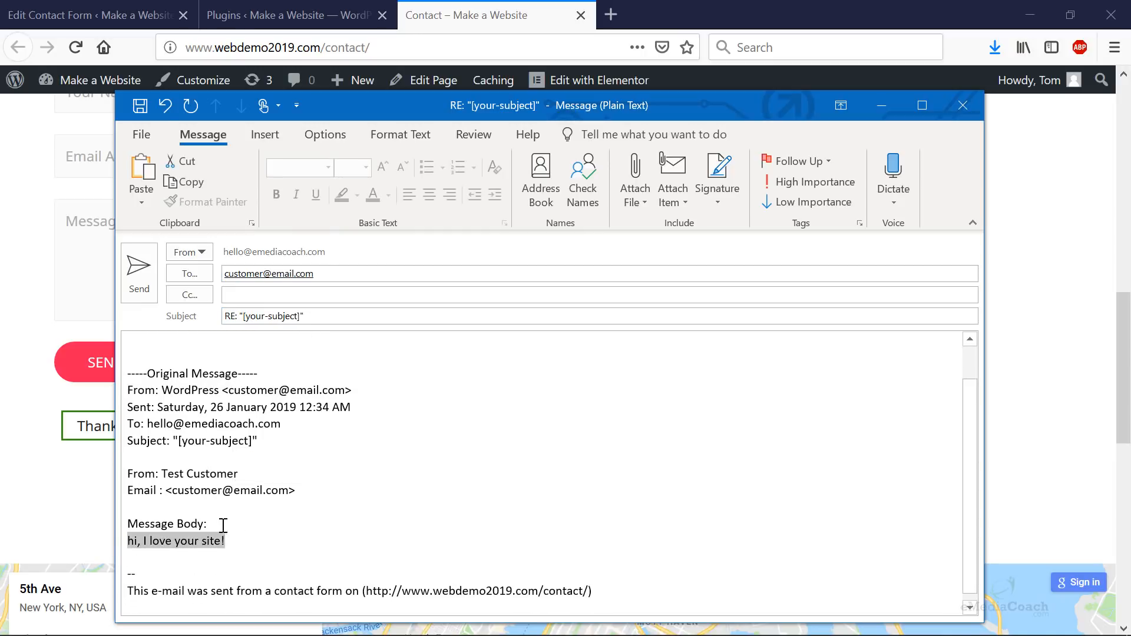
pyautogui.scroll(1, 222, 525)
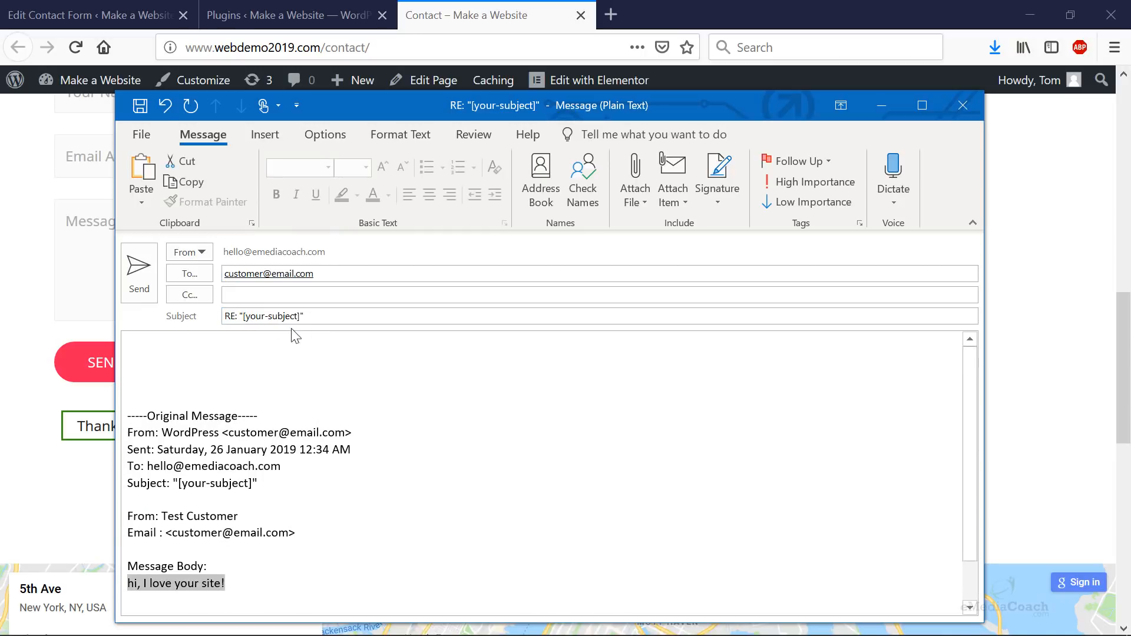
# - Discard the reply without saving and return to the Edit Contact Form page
pyautogui.click(966, 103)
pyautogui.click(579, 381)
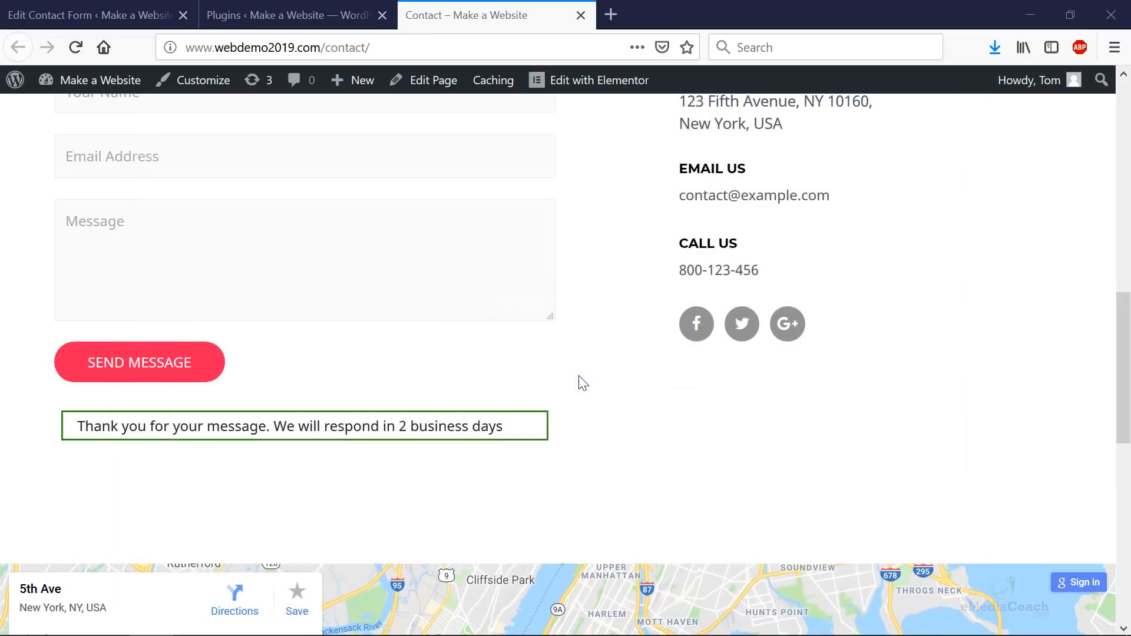
pyautogui.click(324, 25)
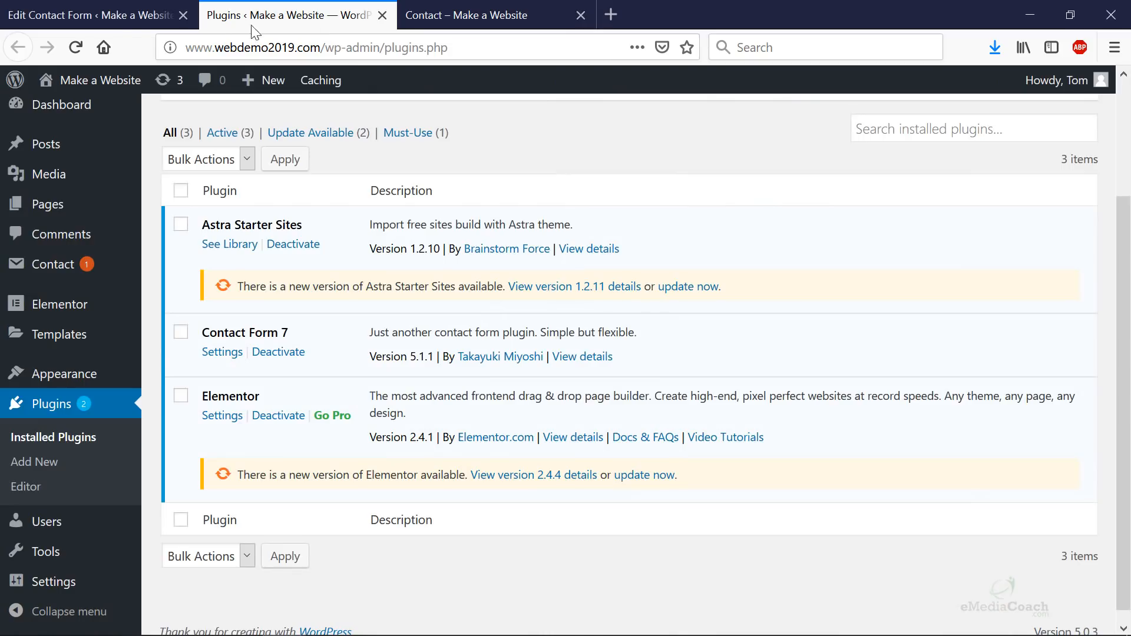
pyautogui.click(79, 19)
# - In the Mail tab, select the Subject field's [your-subject] value
pyautogui.scroll(-1, 319, 344)
pyautogui.scroll(-3, 306, 335)
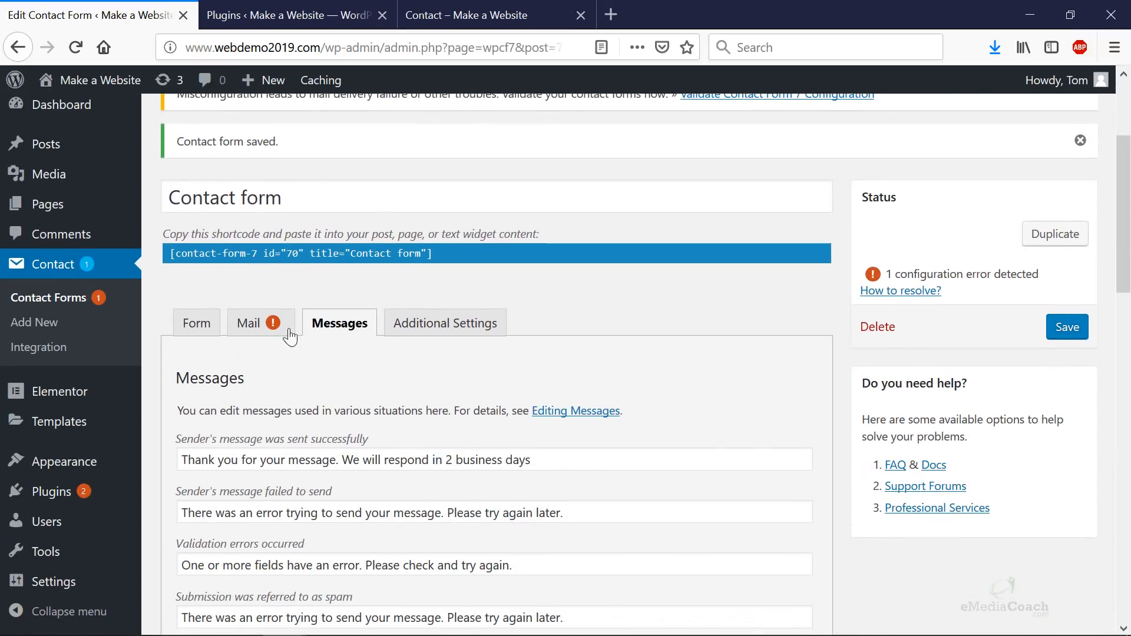
pyautogui.click(250, 323)
pyautogui.scroll(-5, 342, 316)
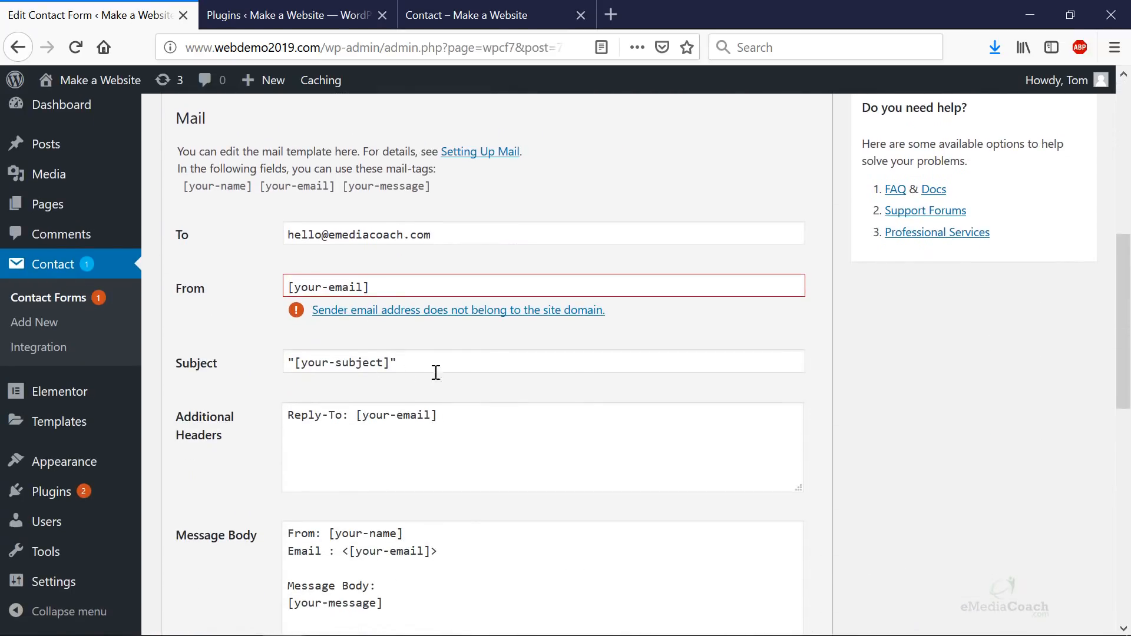
pyautogui.moveTo(452, 365); pyautogui.dragTo(183, 347)
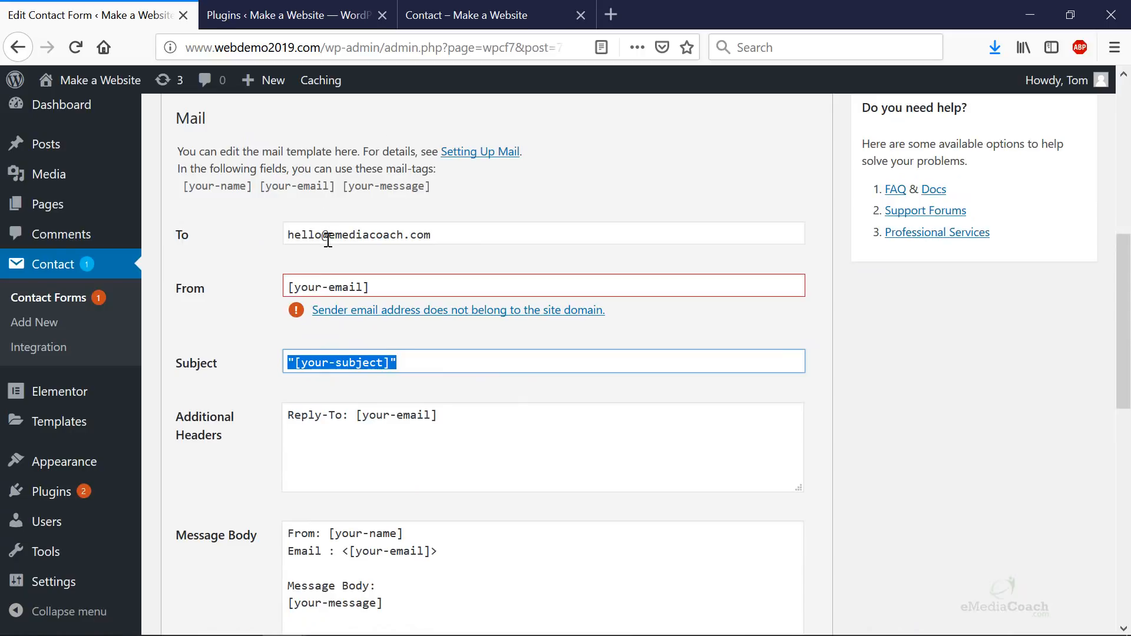
pyautogui.click(462, 27)
pyautogui.scroll(3, 262, 333)
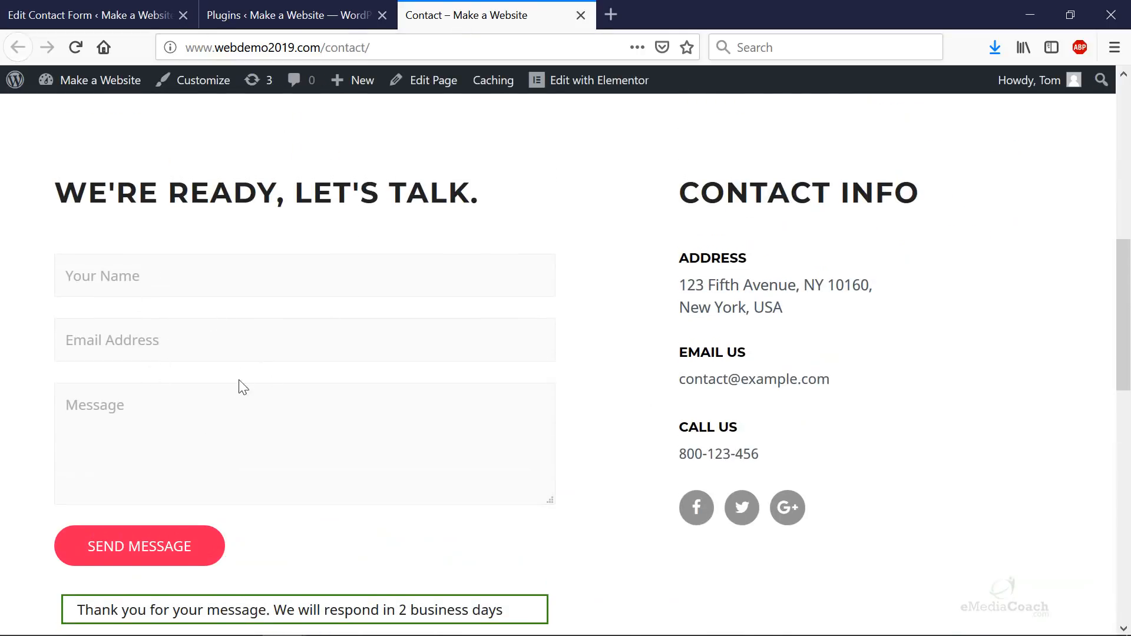
pyautogui.click(161, 17)
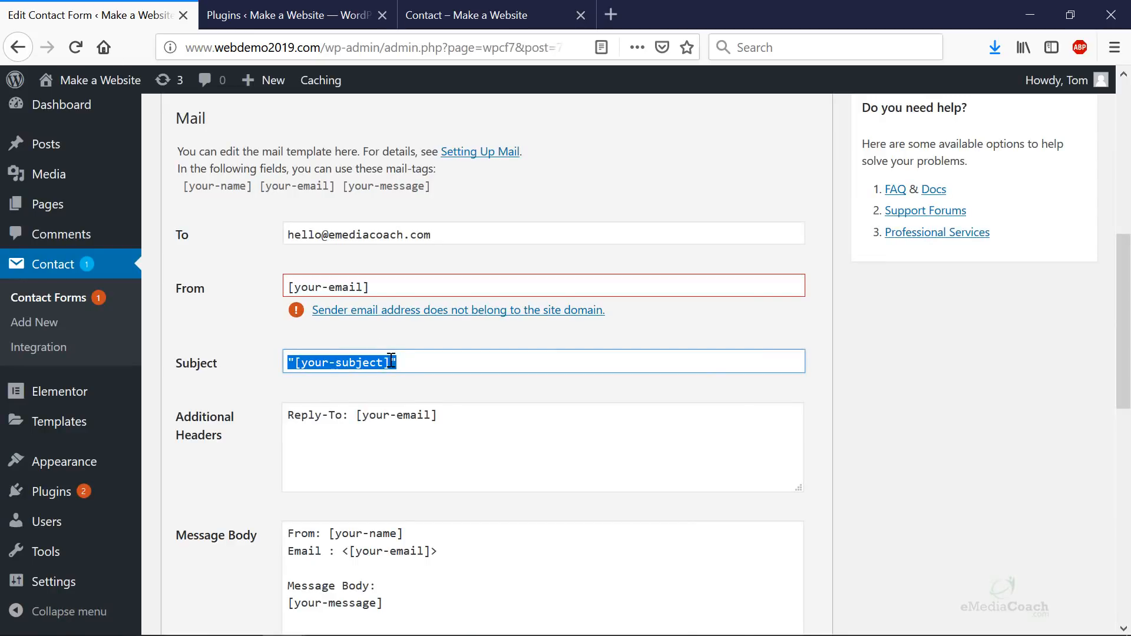
# - Change the mail Subject to 'Demo Website Customer Contact' and save the form
pyautogui.moveTo(456, 369); pyautogui.dragTo(249, 364)
pyautogui.write('Demo Website Customer Contact')
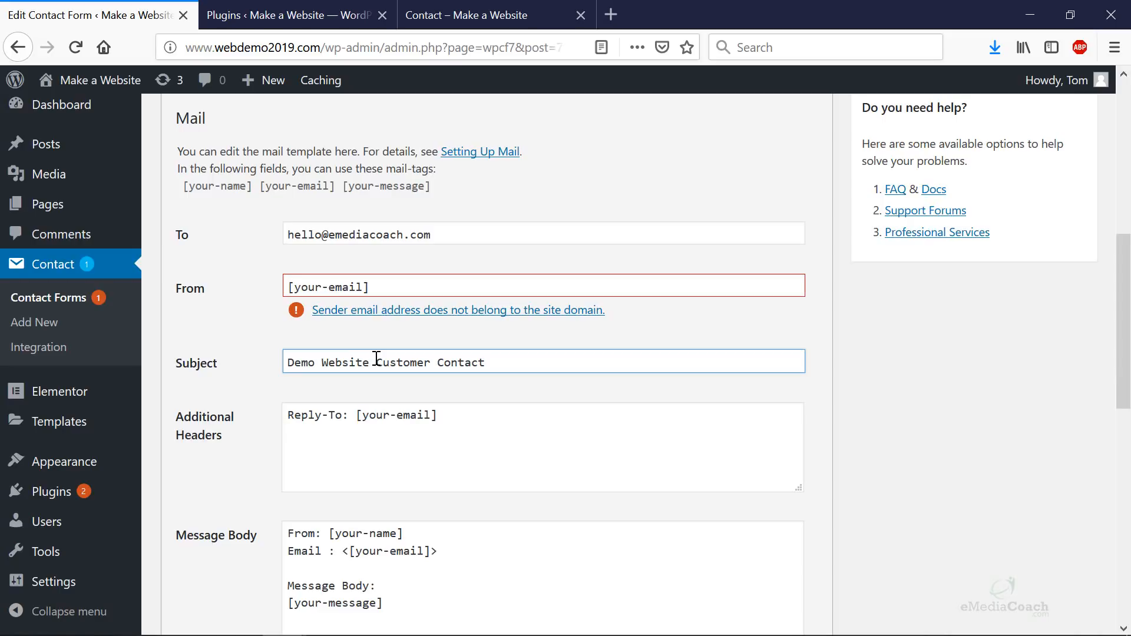
pyautogui.press('Return')
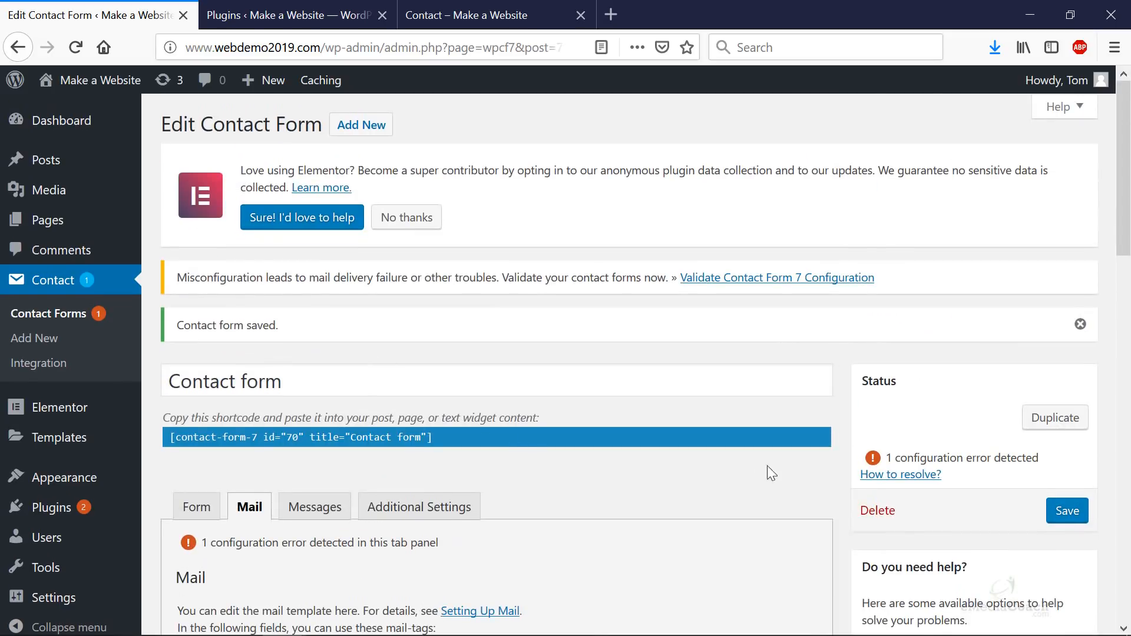
pyautogui.click(1067, 510)
pyautogui.scroll(-6, 708, 458)
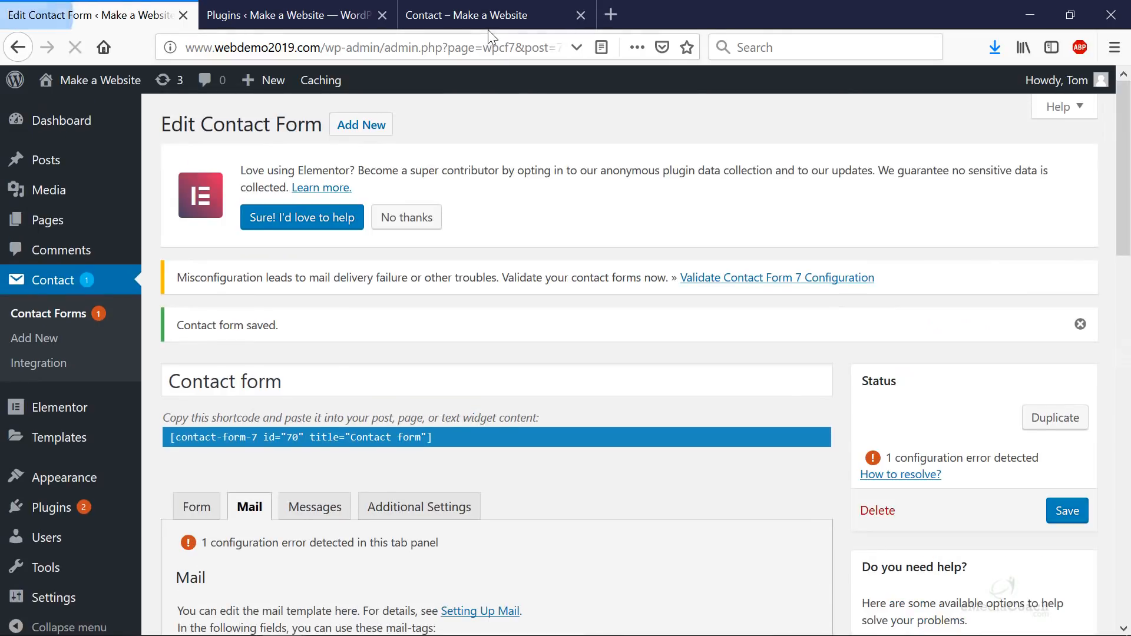
# - Send the Contact form with a sample name, the autofilled customer e-mail, and 'Take 2!'
pyautogui.click(488, 28)
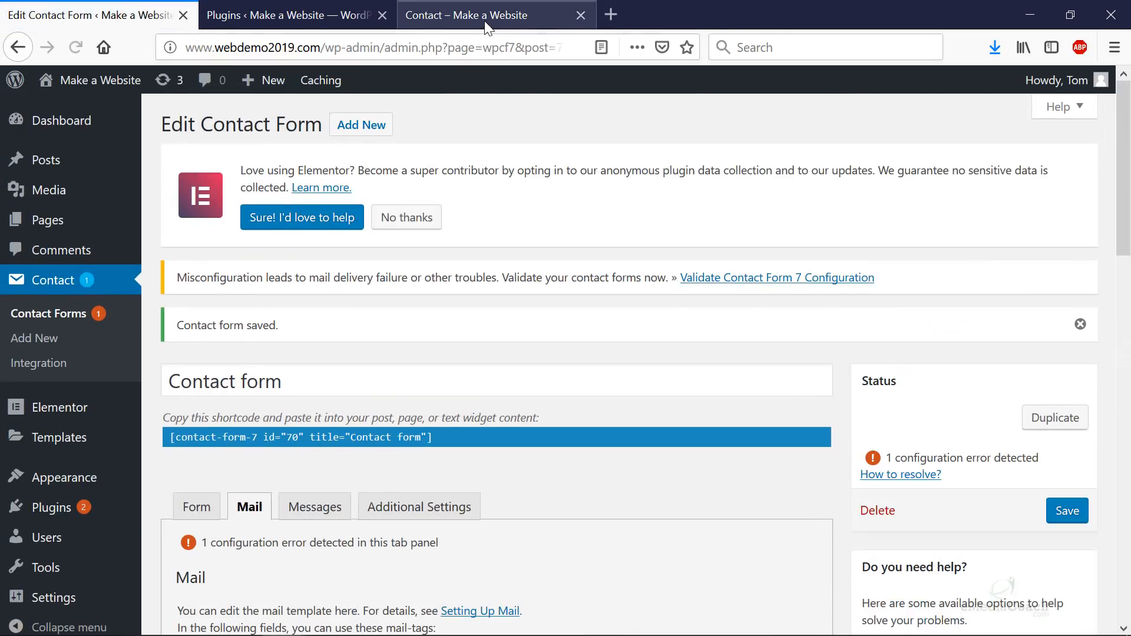
pyautogui.moveTo(468, 90)
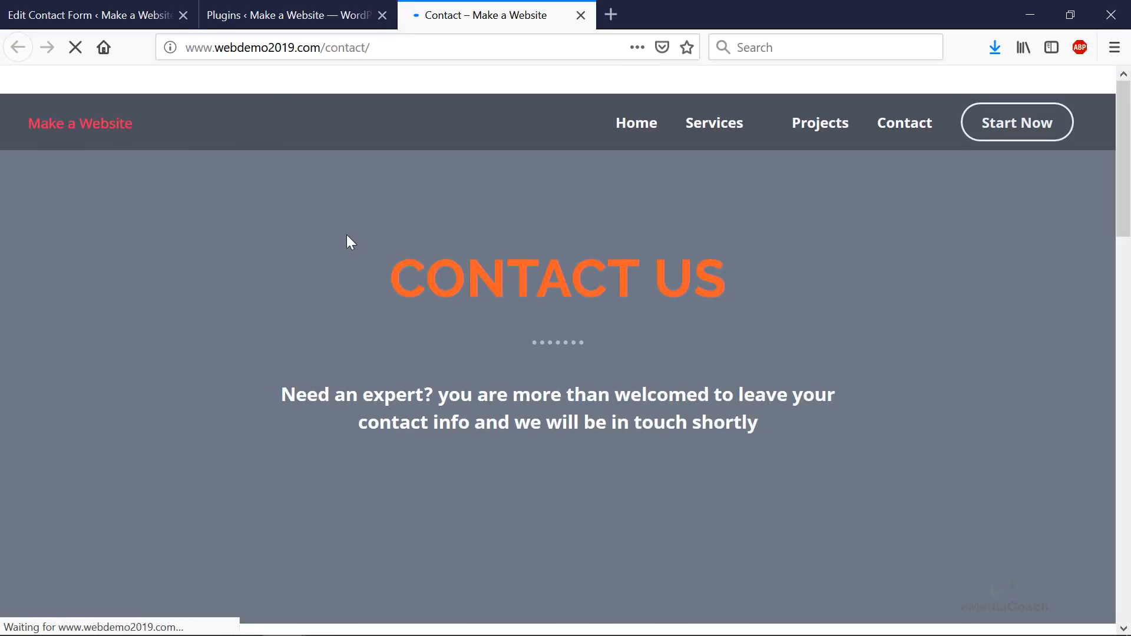
pyautogui.scroll(-8, 347, 243)
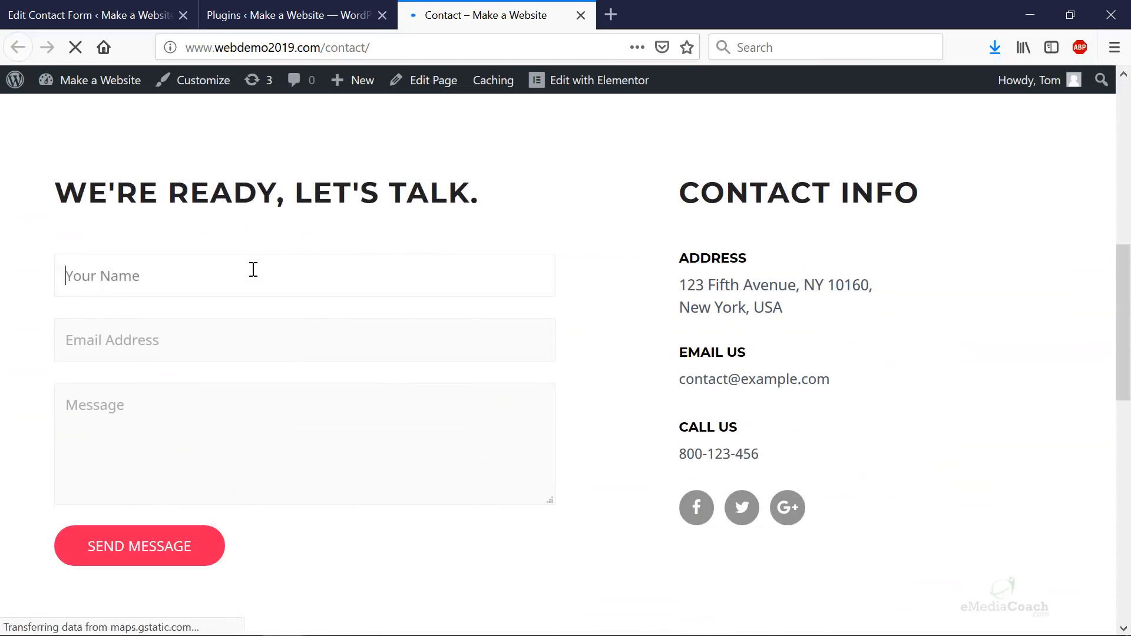
pyautogui.write('Happy CUstomer')
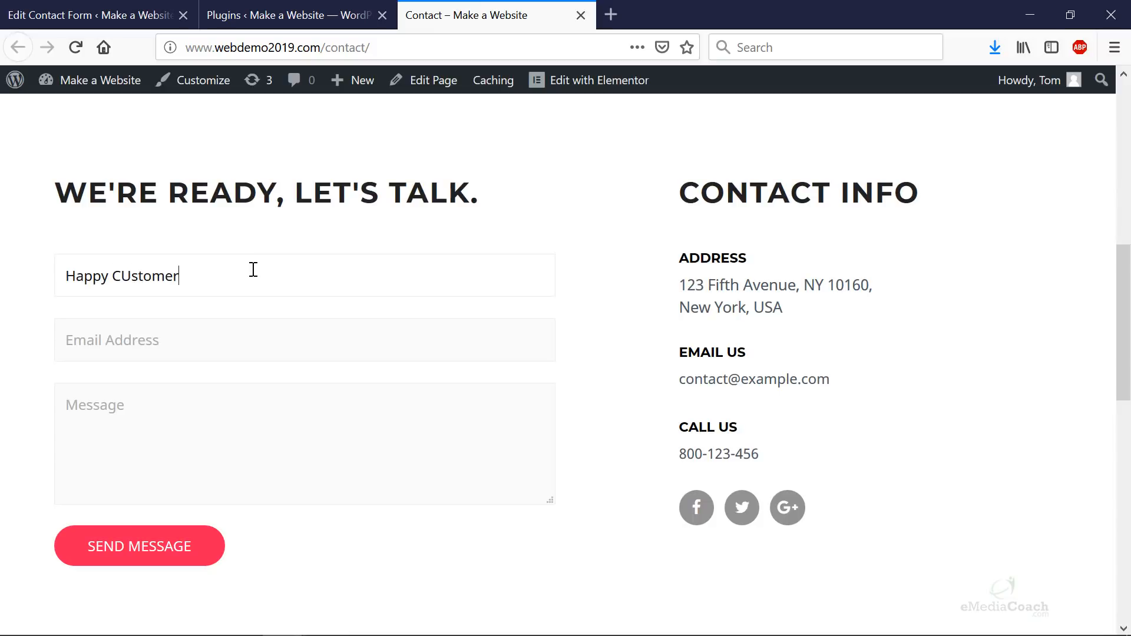
pyautogui.press('Tab')
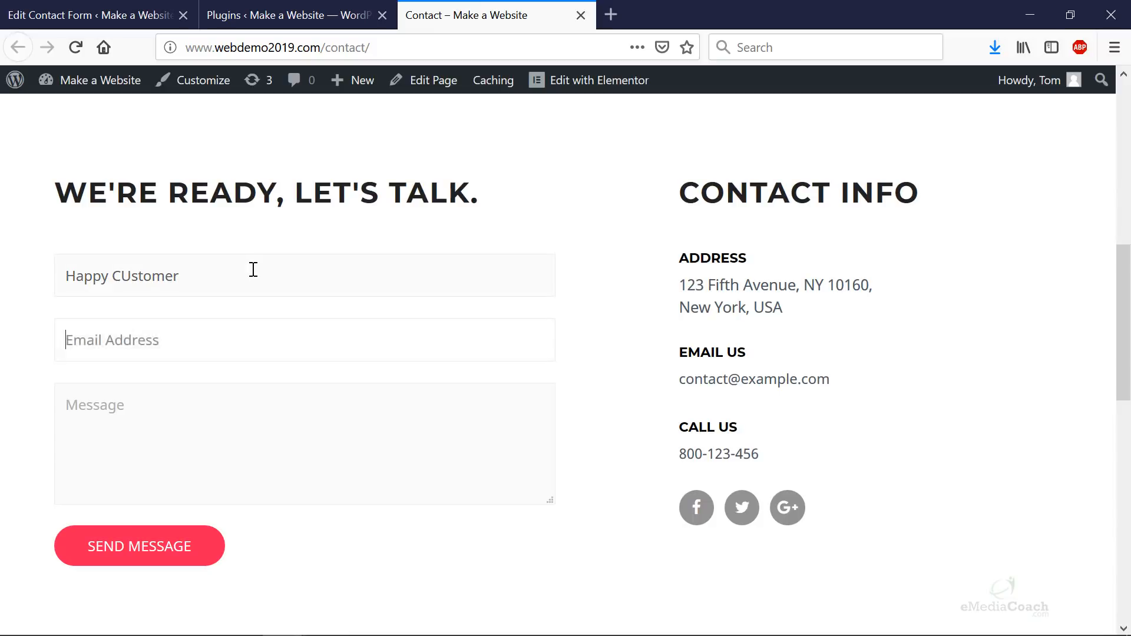
pyautogui.write('cus')
pyautogui.press('Down')
pyautogui.press('Return')
pyautogui.press('Tab')
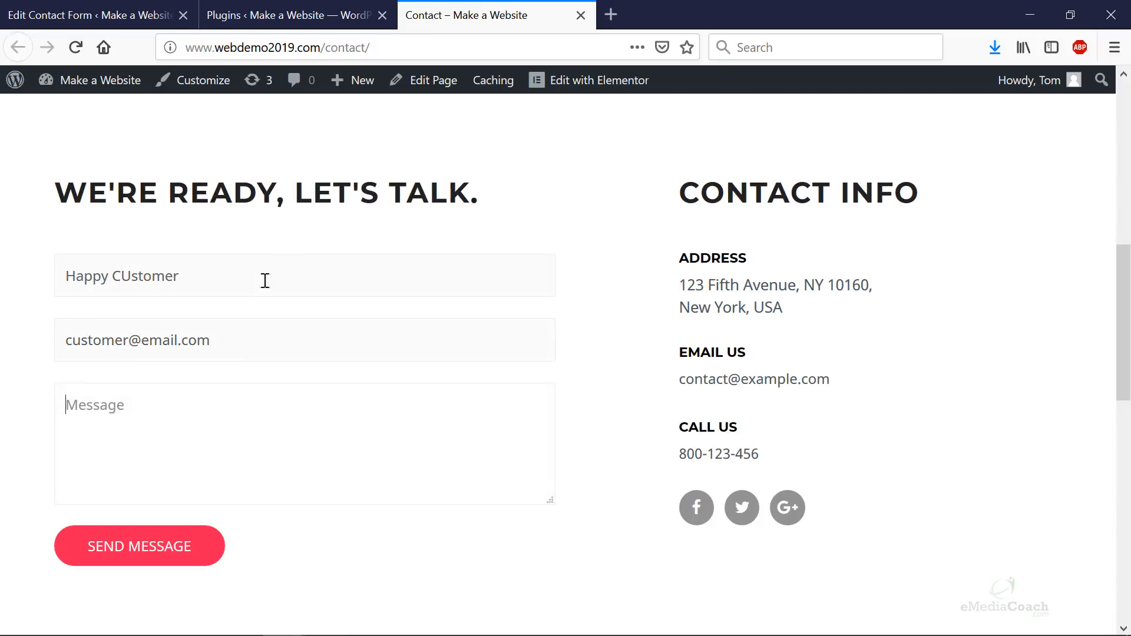
pyautogui.write('Take 2!')
pyautogui.click(147, 549)
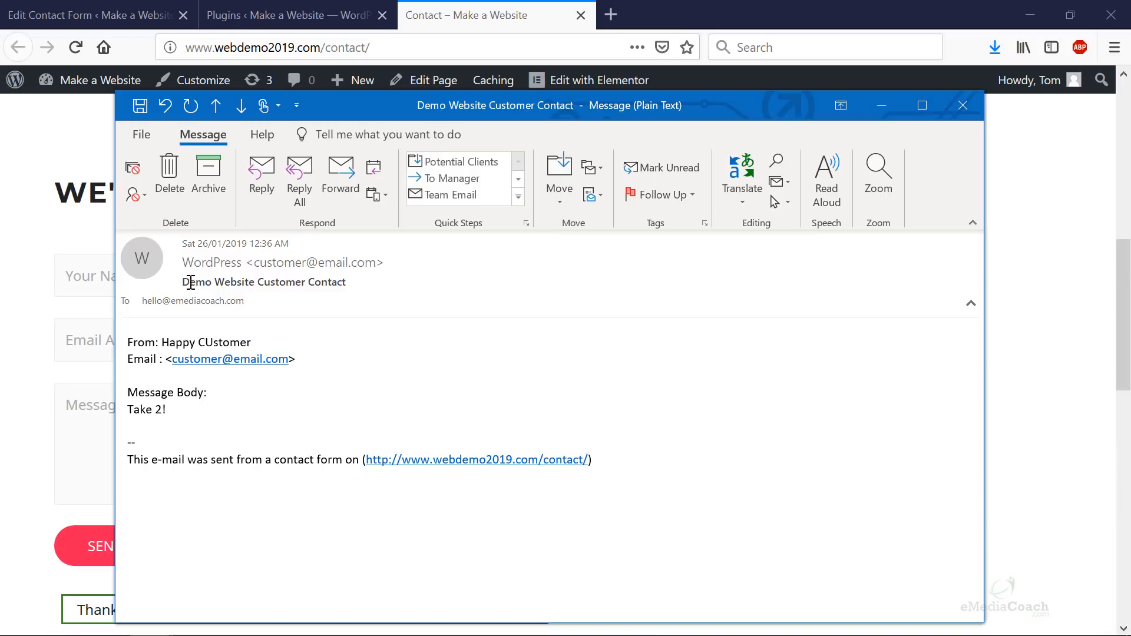
# - Select the received e-mail's 'Demo Website Customer Contact' subject and glance back at the form editor
pyautogui.moveTo(190, 282); pyautogui.dragTo(391, 284)
pyautogui.click(328, 18)
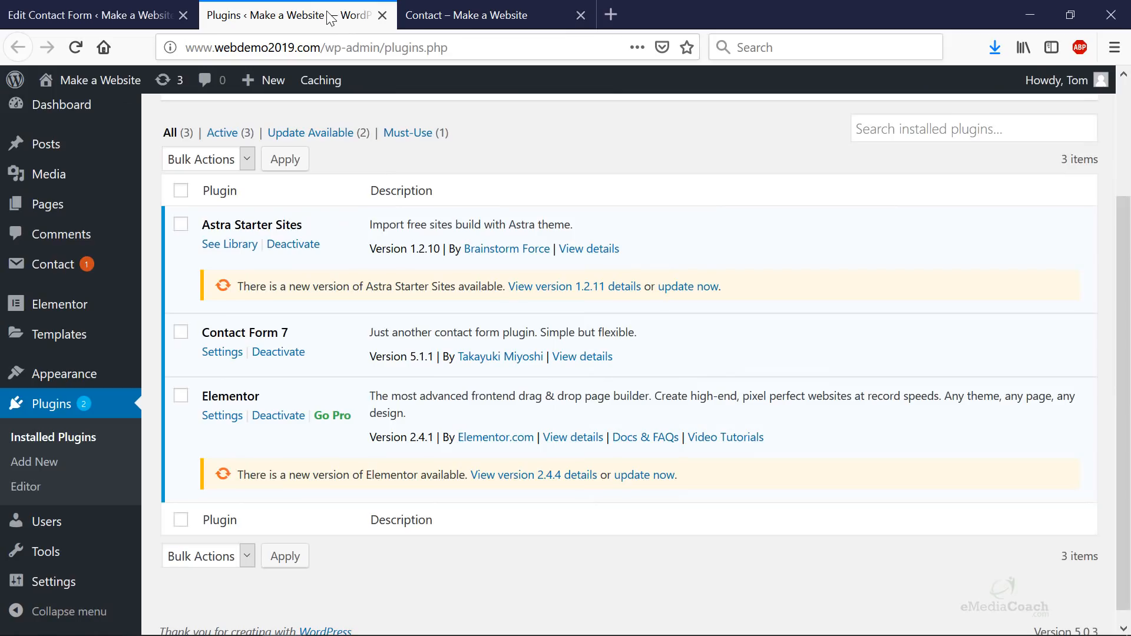
pyautogui.click(129, 10)
pyautogui.scroll(-5, 365, 417)
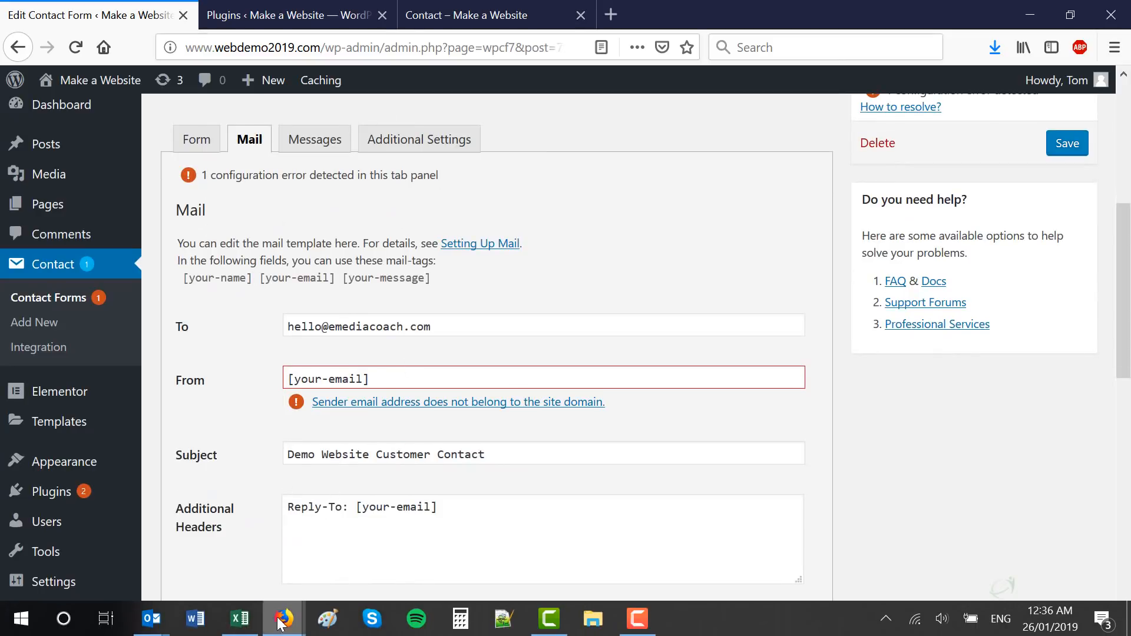
pyautogui.moveTo(152, 629)
# - Reply to the test e-mail and edit the words in the RE: subject line
pyautogui.click(277, 574)
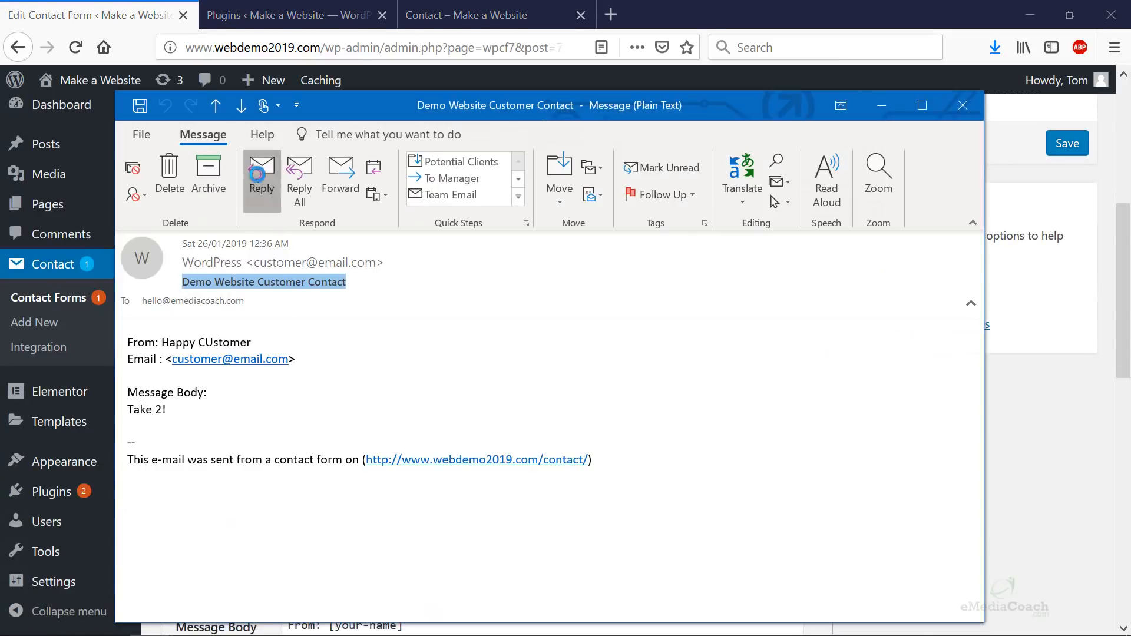
pyautogui.click(261, 177)
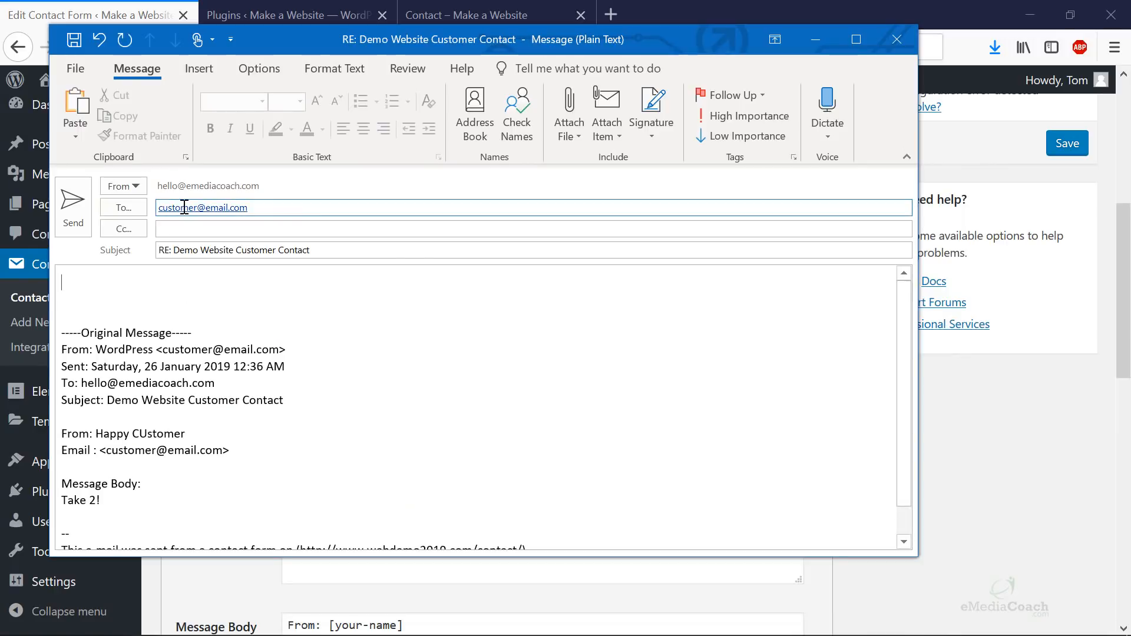
pyautogui.click(178, 250)
pyautogui.moveTo(179, 250); pyautogui.dragTo(214, 250)
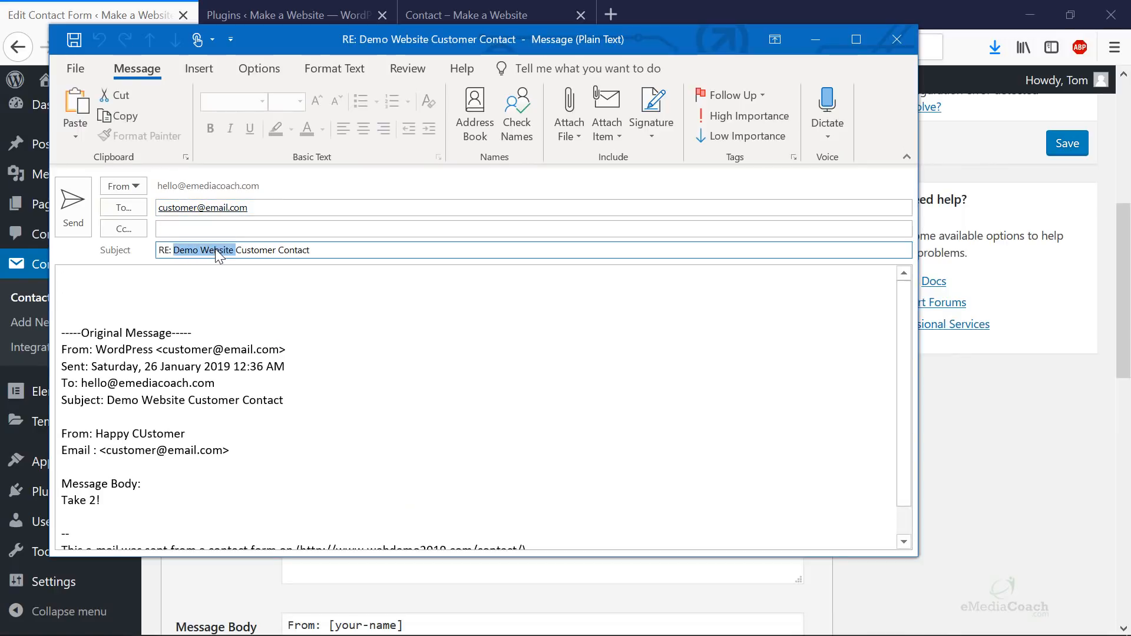
pyautogui.click(318, 249)
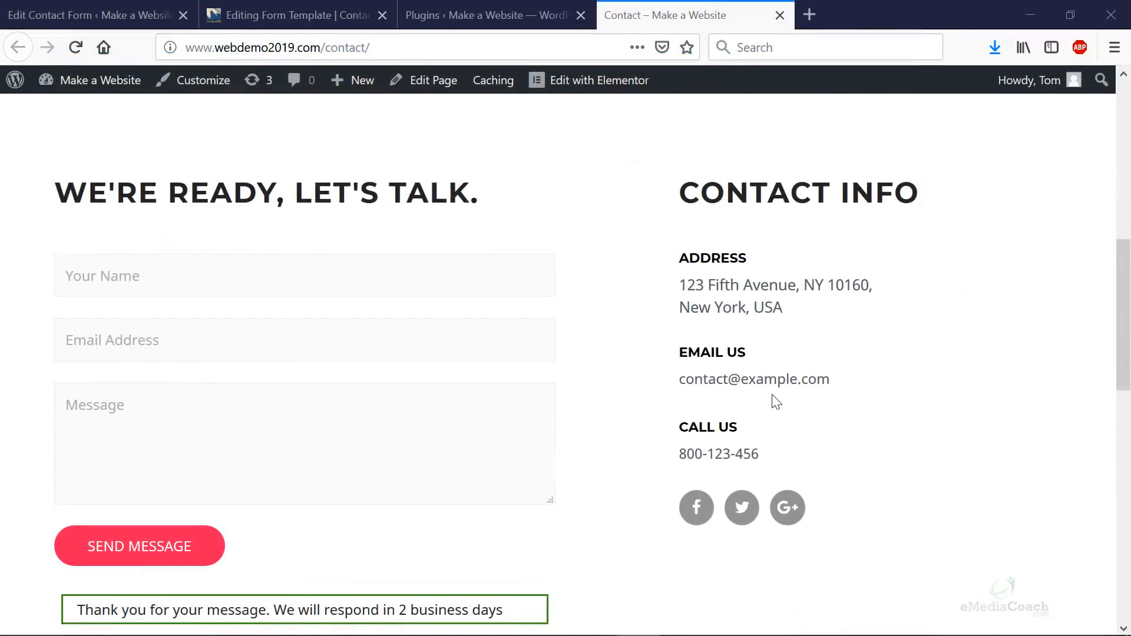
pyautogui.scroll(2, 772, 401)
pyautogui.scroll(7, 772, 401)
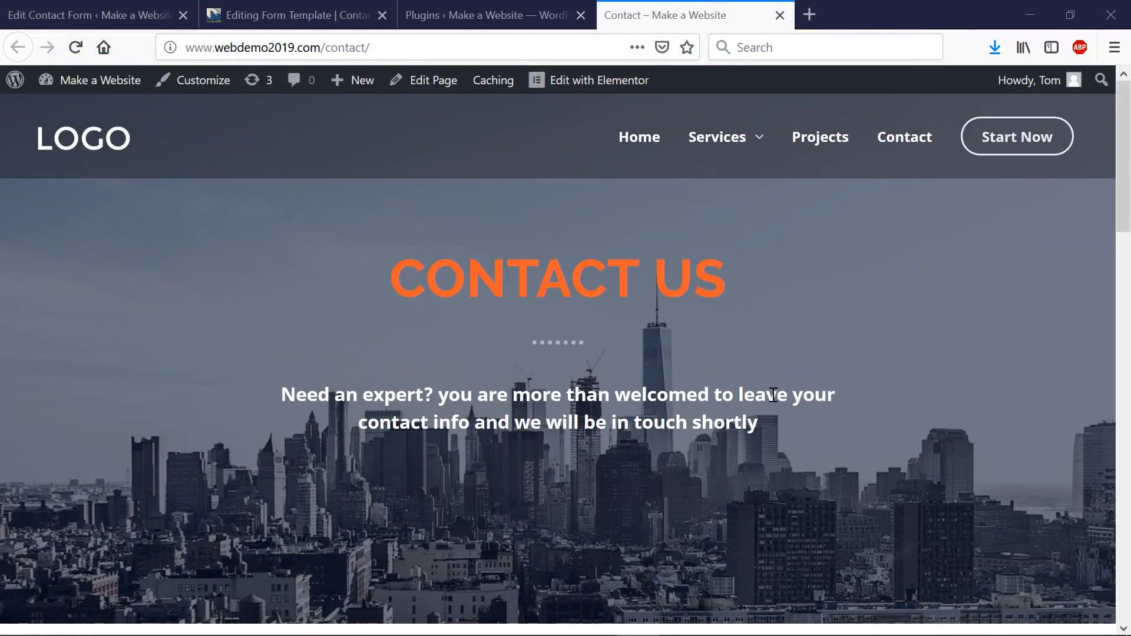
pyautogui.scroll(-10, 772, 394)
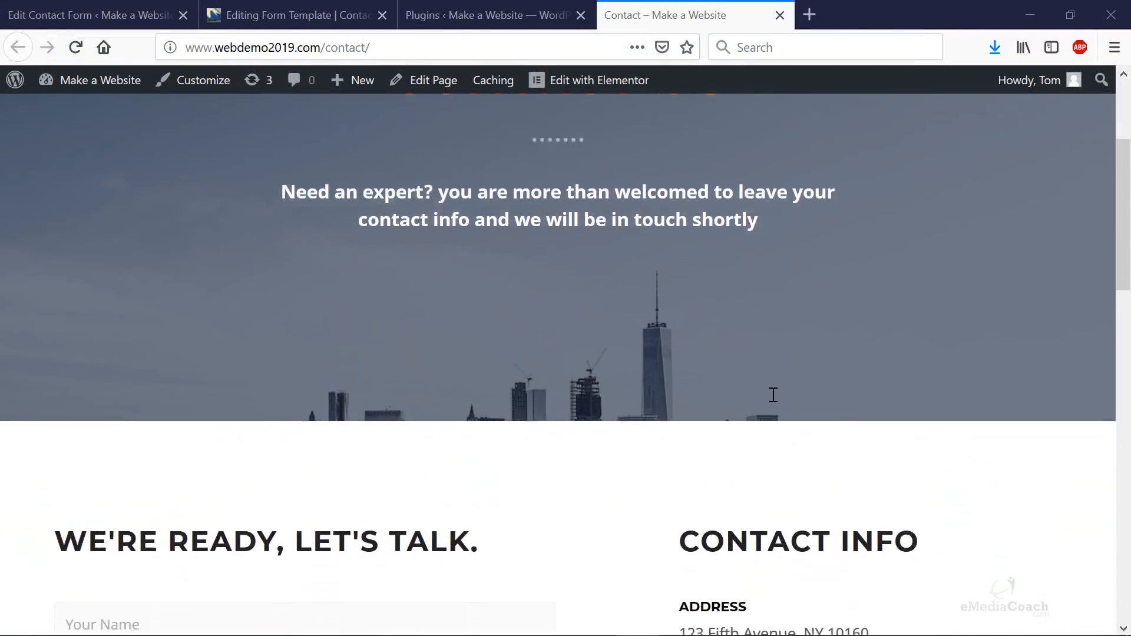
pyautogui.scroll(-2, 773, 394)
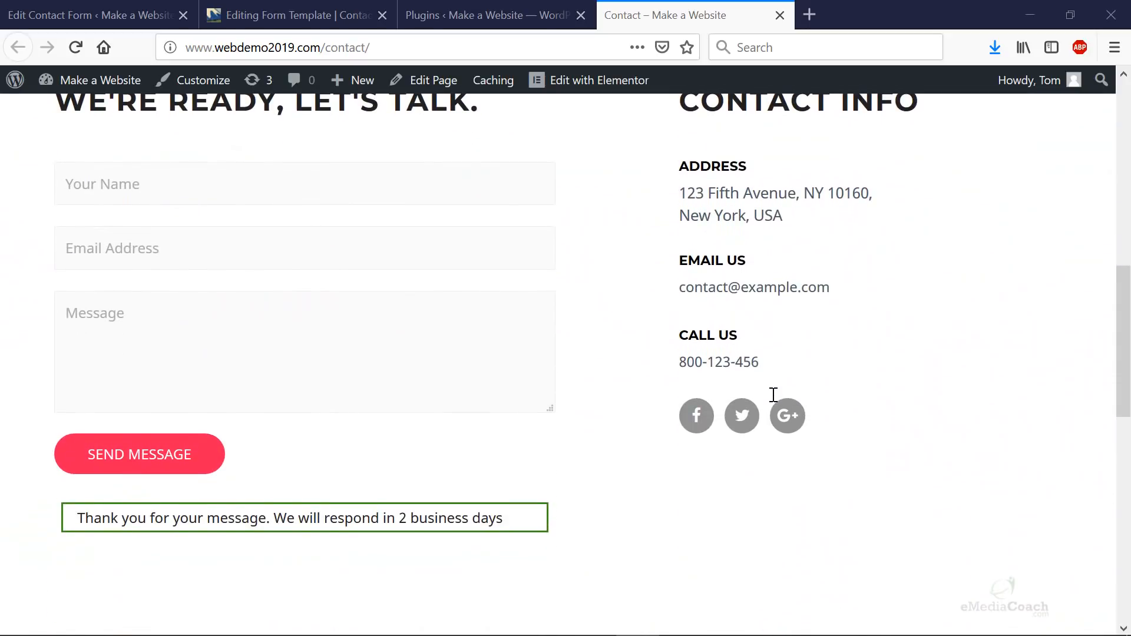
pyautogui.scroll(2, 766, 395)
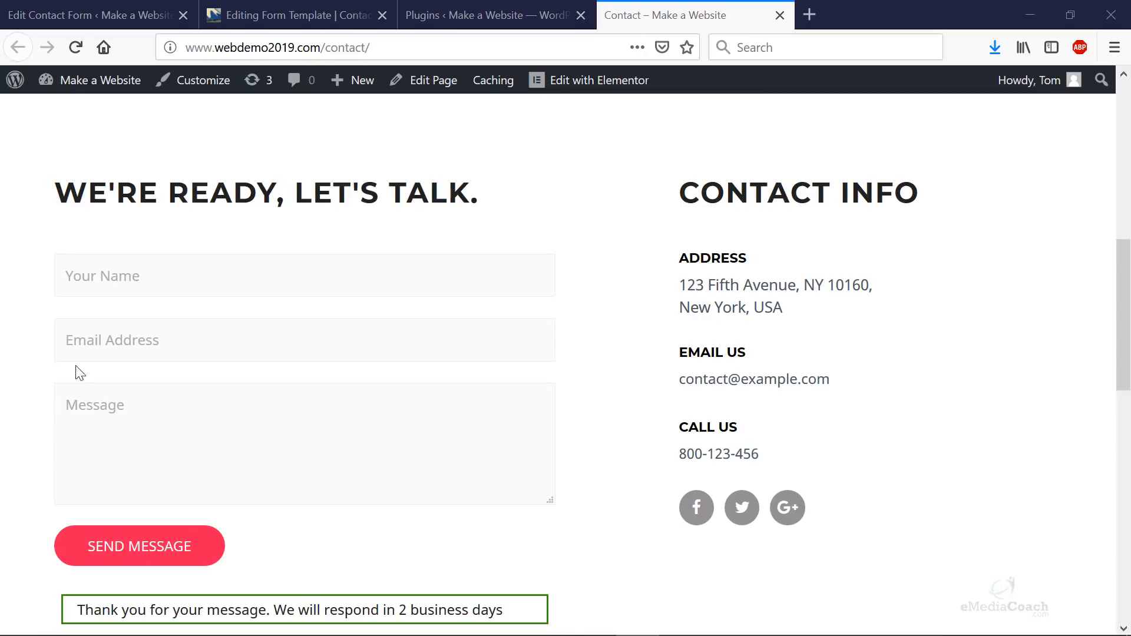
pyautogui.scroll(-10, 586, 316)
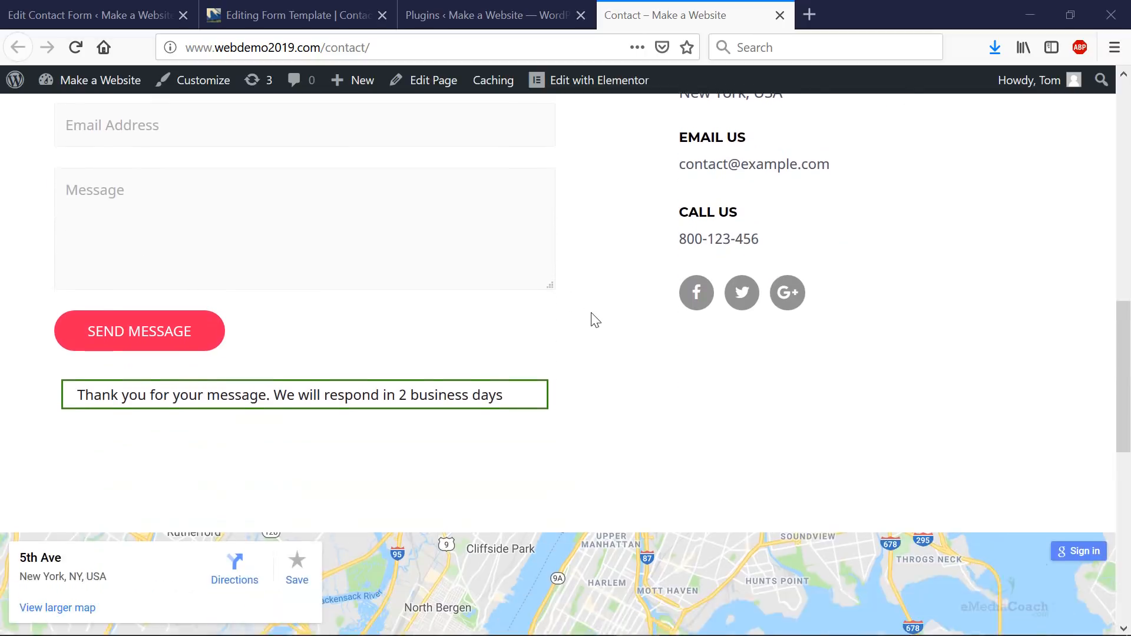
pyautogui.scroll(-2, 610, 320)
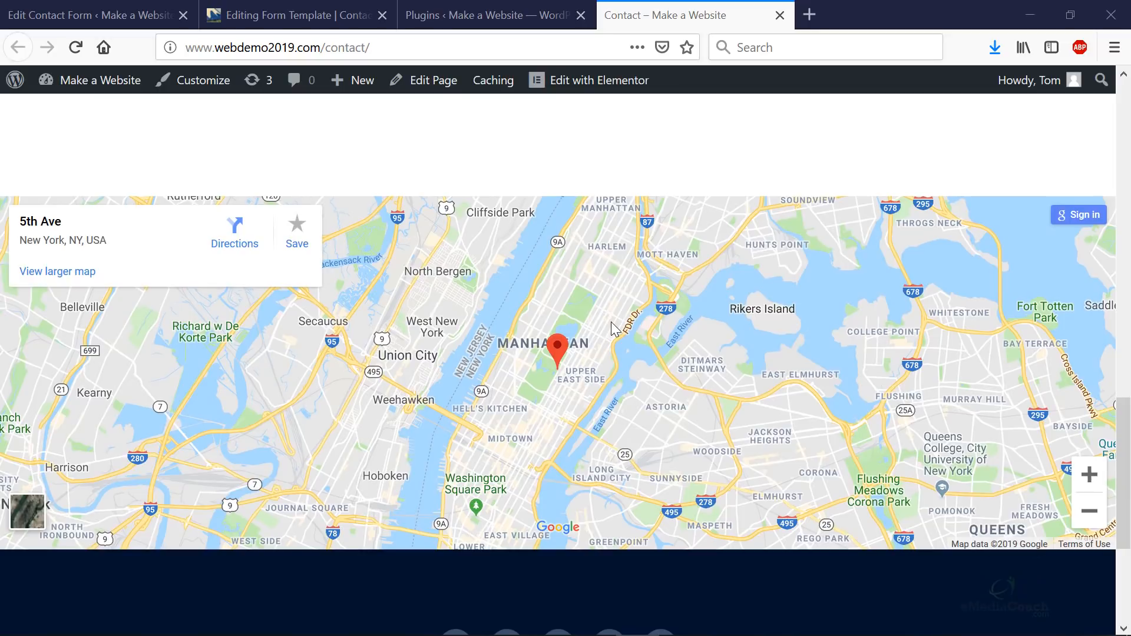
pyautogui.scroll(-4, 610, 322)
pyautogui.scroll(15, 576, 382)
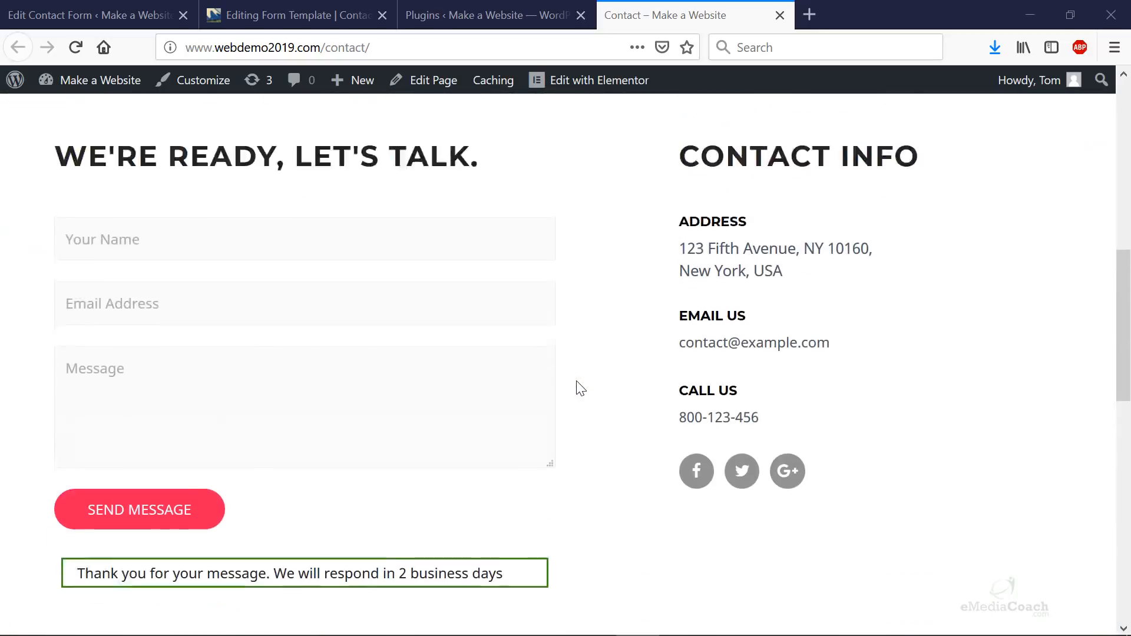
pyautogui.scroll(-2, 580, 387)
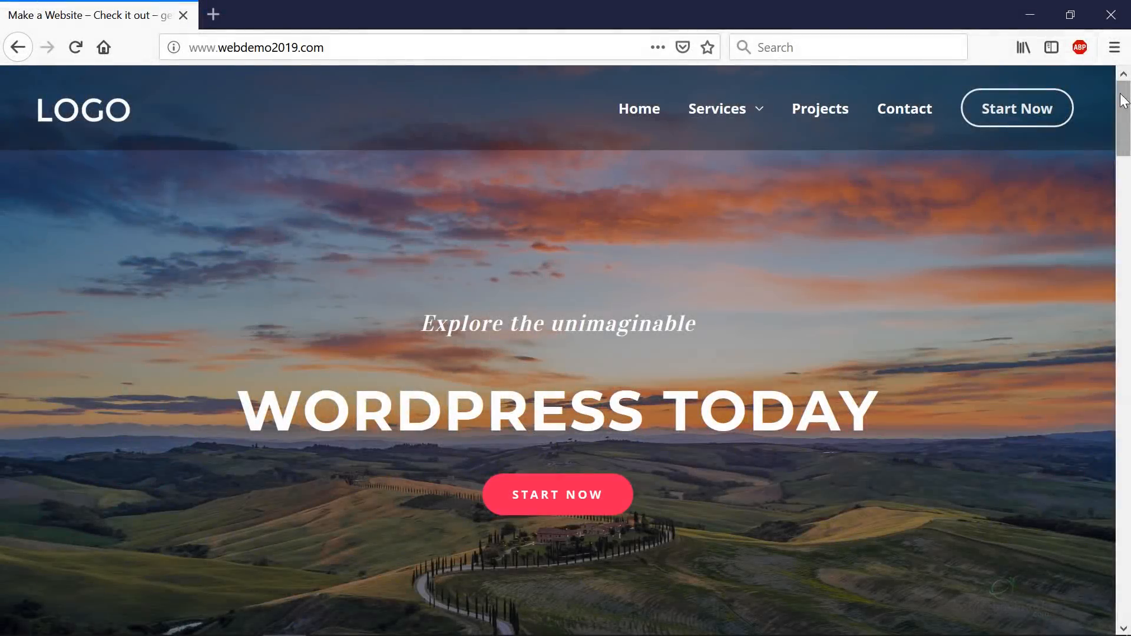
pyautogui.moveTo(1124, 99); pyautogui.dragTo(1125, 68)
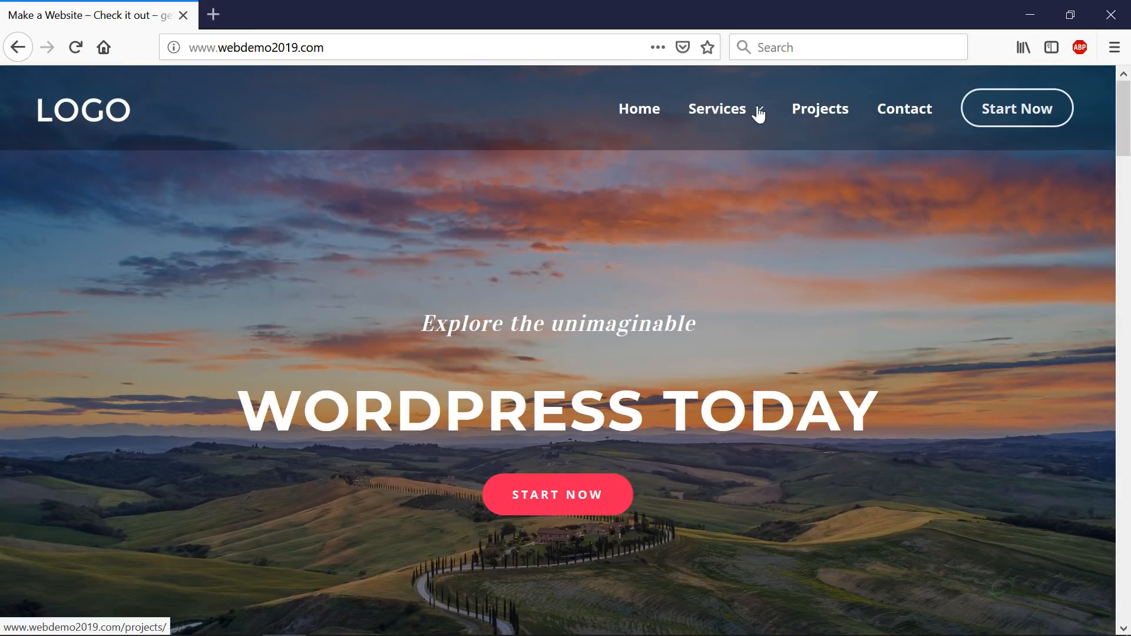
pyautogui.moveTo(754, 113)
pyautogui.click(731, 218)
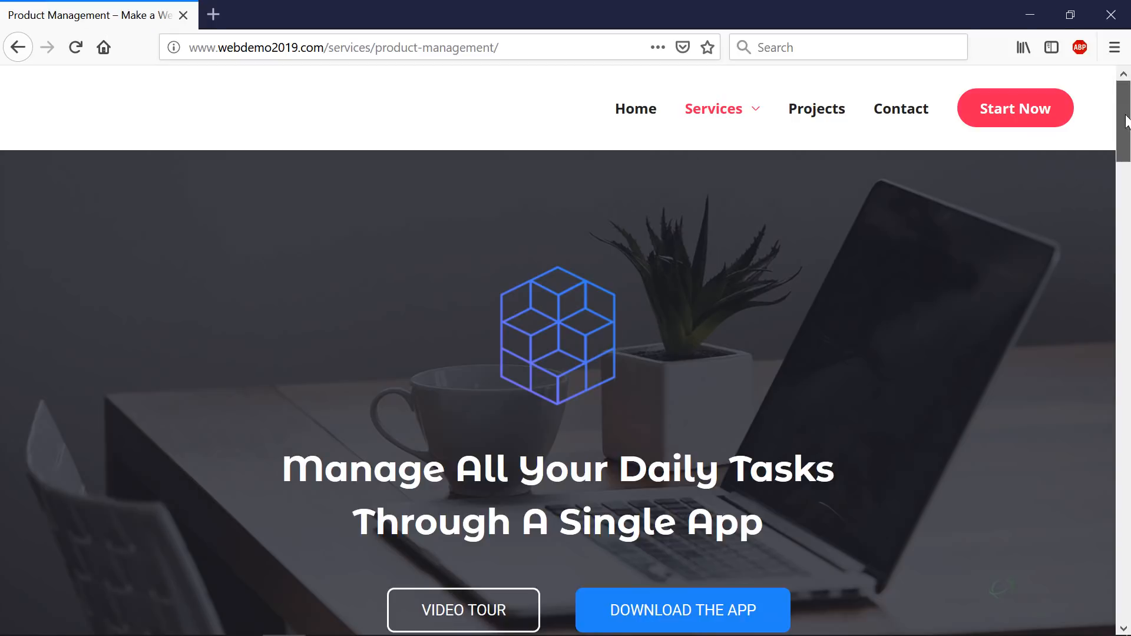
pyautogui.moveTo(1126, 118)
pyautogui.mouseDown()
pyautogui.moveTo(1090, 390)
pyautogui.moveTo(1124, 101)
pyautogui.mouseUp()
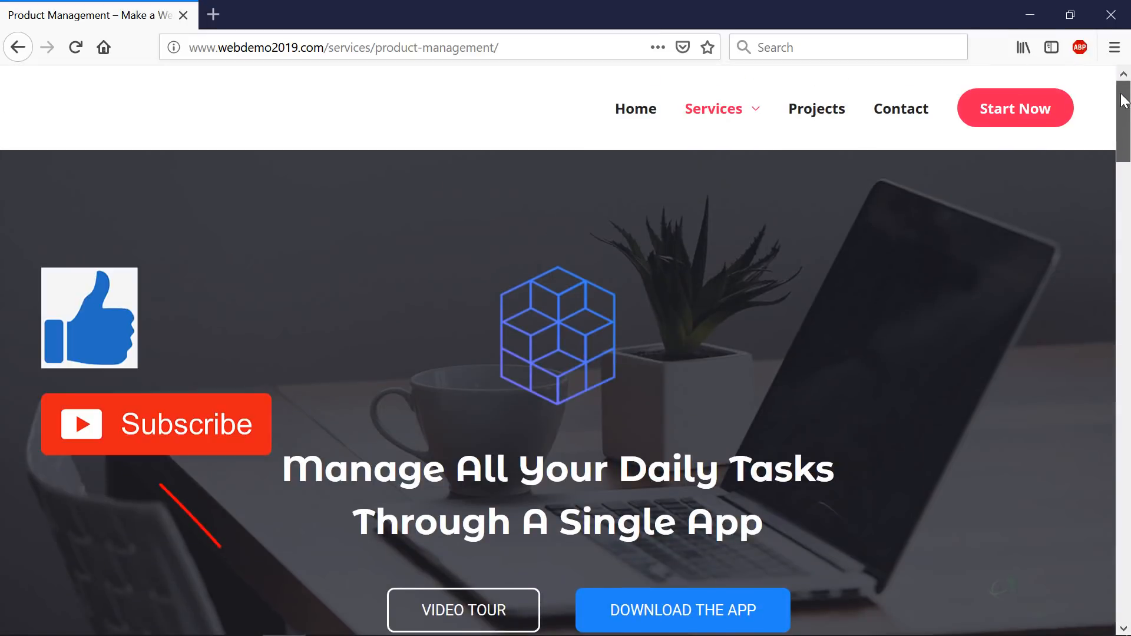
pyautogui.click(894, 110)
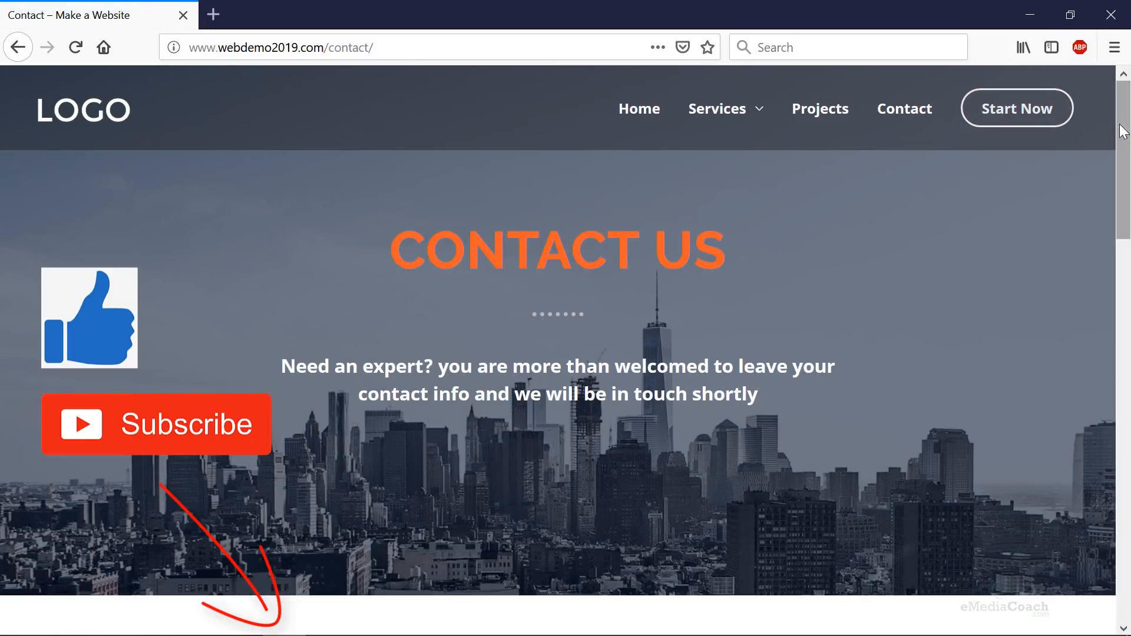
pyautogui.moveTo(1123, 131)
pyautogui.mouseDown()
pyautogui.moveTo(1125, 215)
pyautogui.moveTo(1101, 318)
pyautogui.moveTo(1103, 433)
pyautogui.moveTo(1102, 135)
pyautogui.mouseUp()
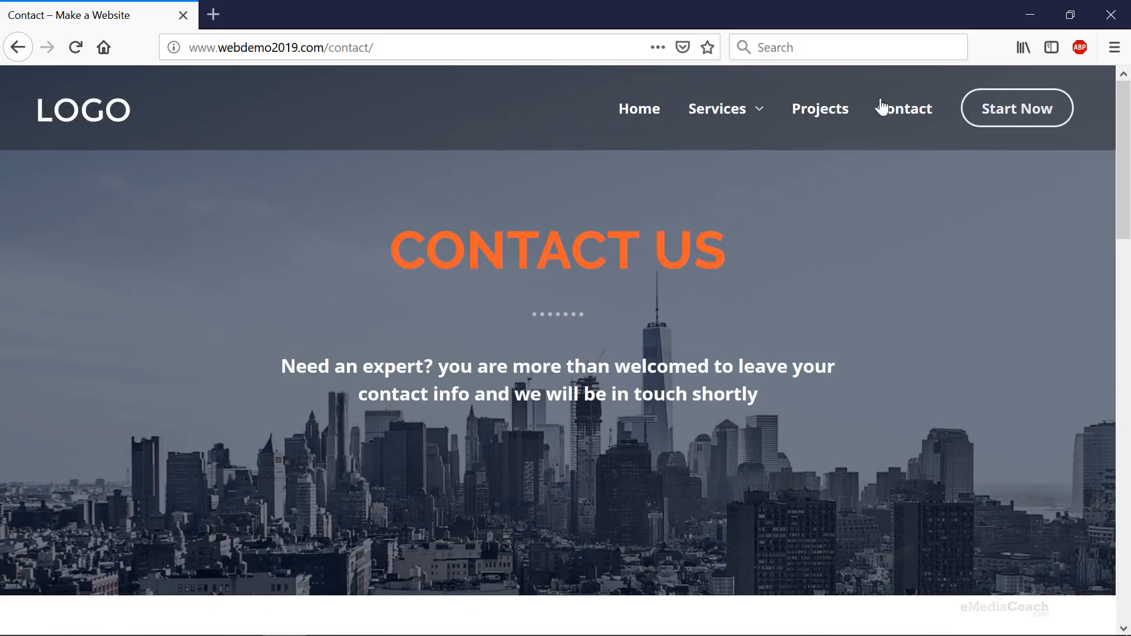
pyautogui.click(641, 112)
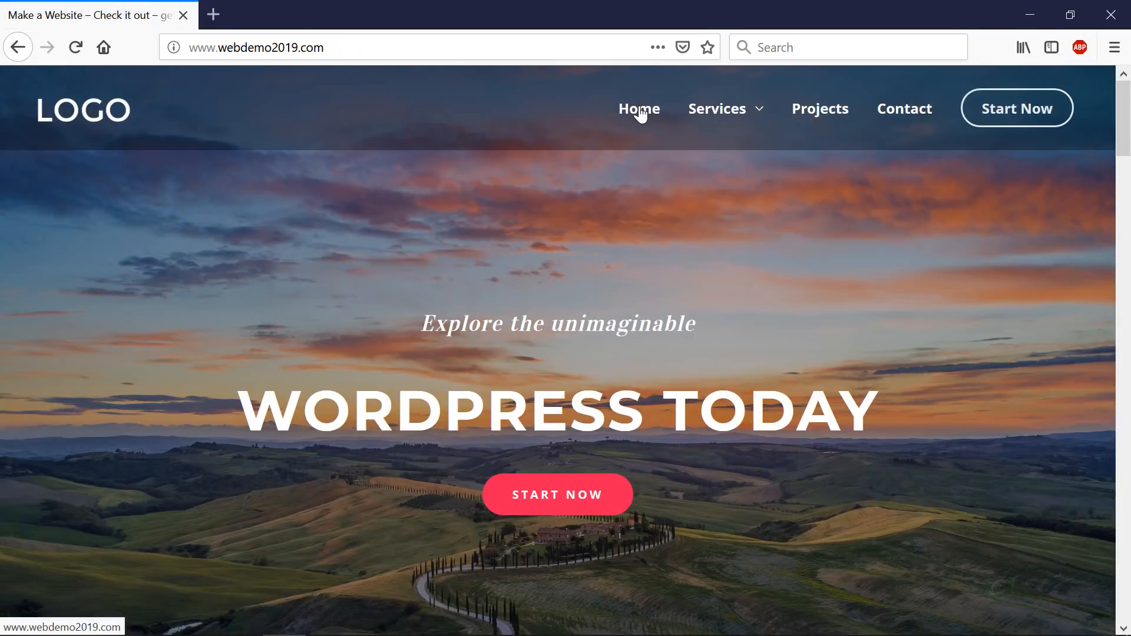